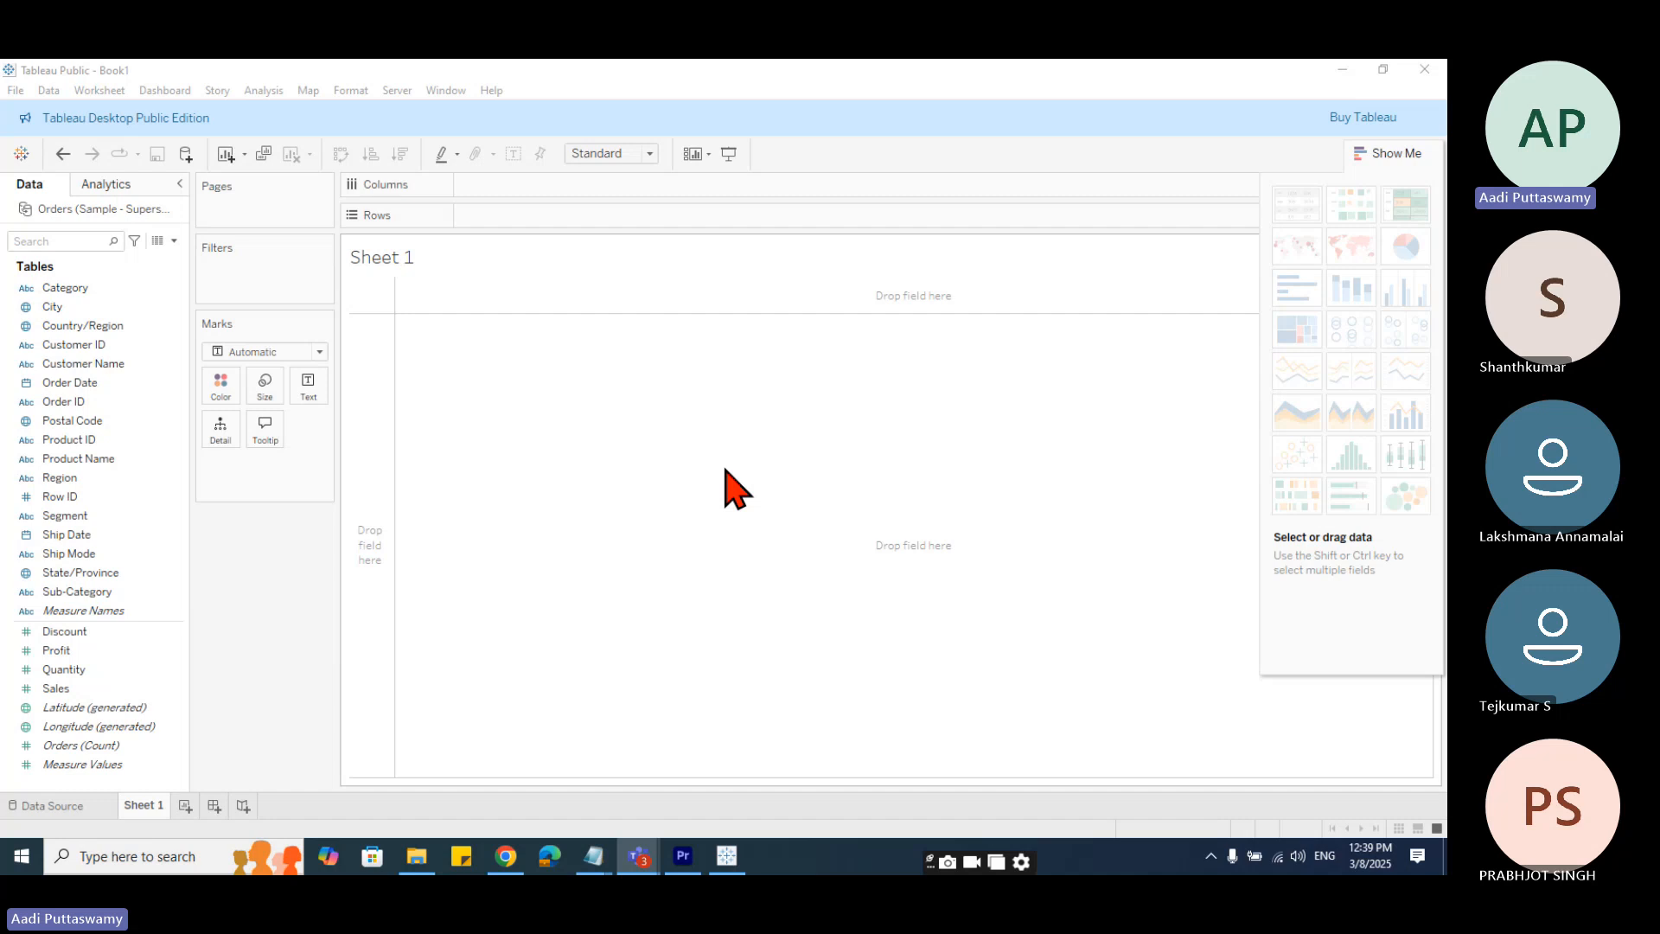
- Create a new dashboard in the workbook
{"action": "left_click", "coordinate": [569, 403]}
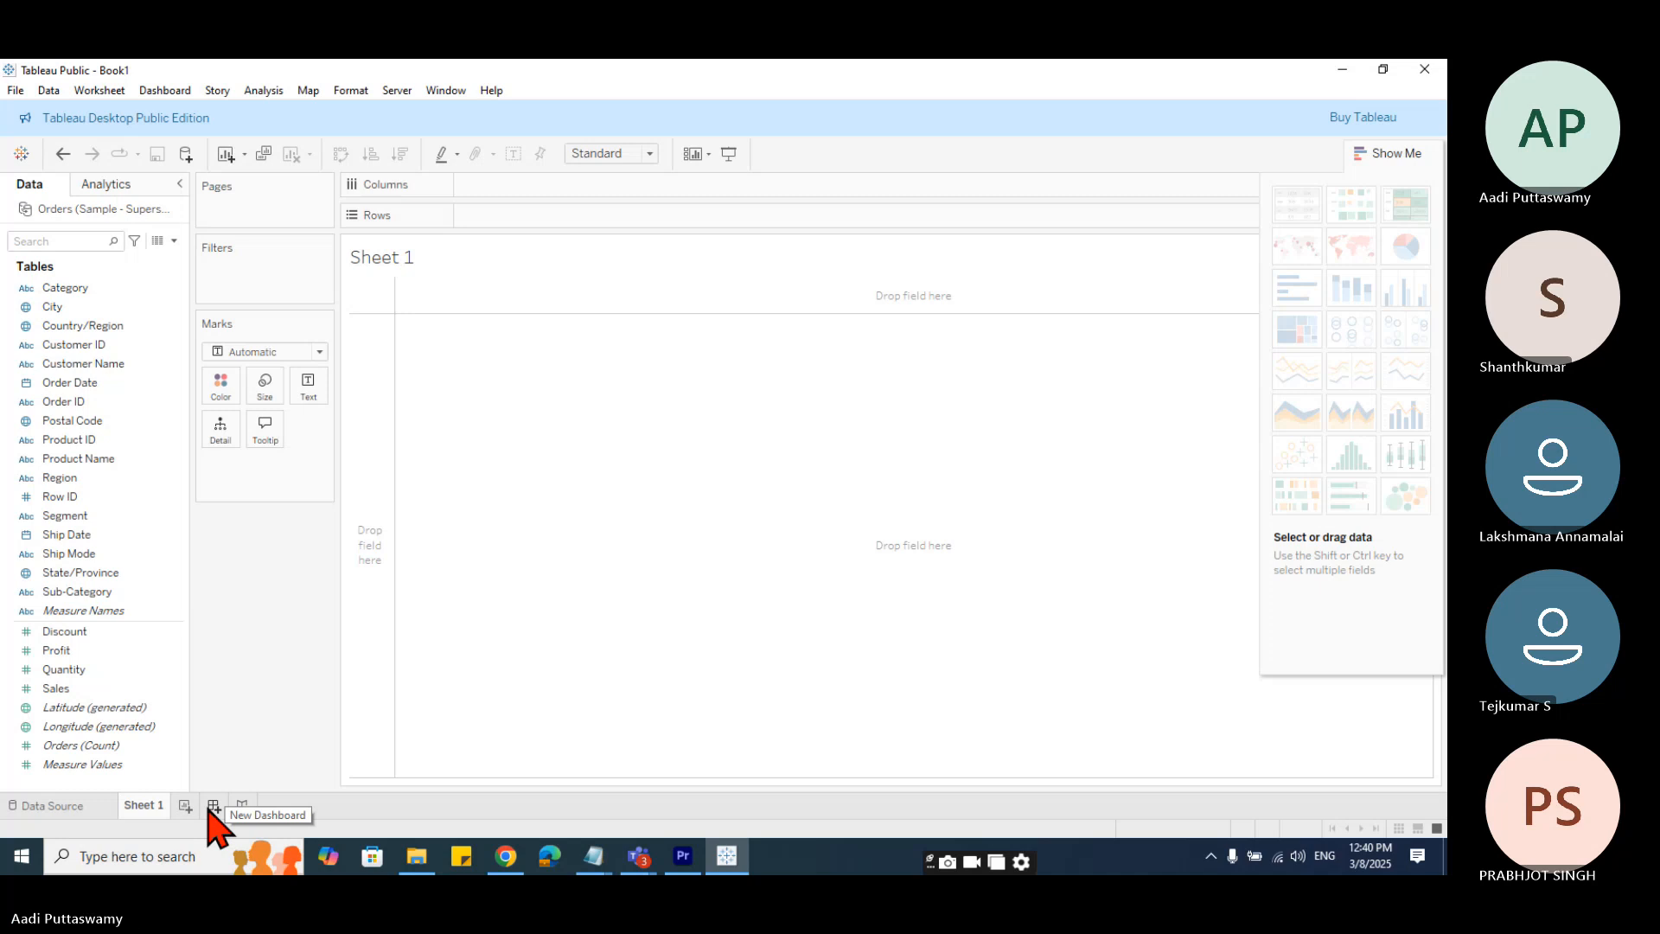
{"action": "left_click", "coordinate": [211, 807]}
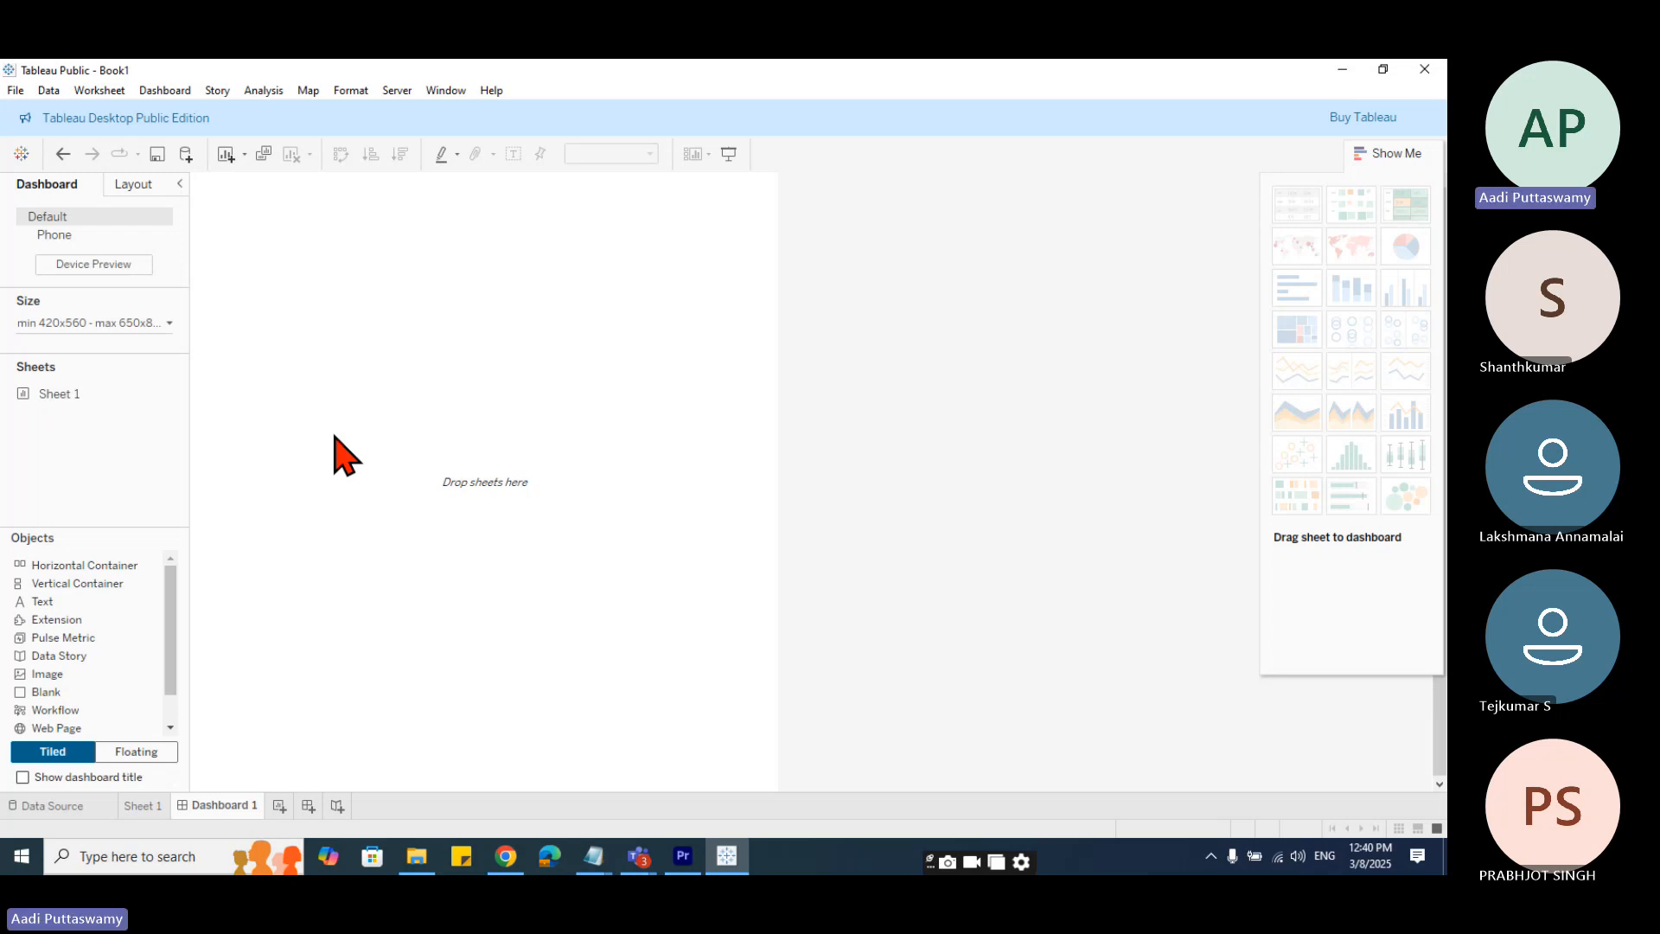
- Open Notepad, write "Dashboard" as a note, and return to the empty dashboard in Tableau Public
{"action": "key", "text": "super+r"}
{"action": "type", "text": "notepad"}
{"action": "key", "text": "Return"}
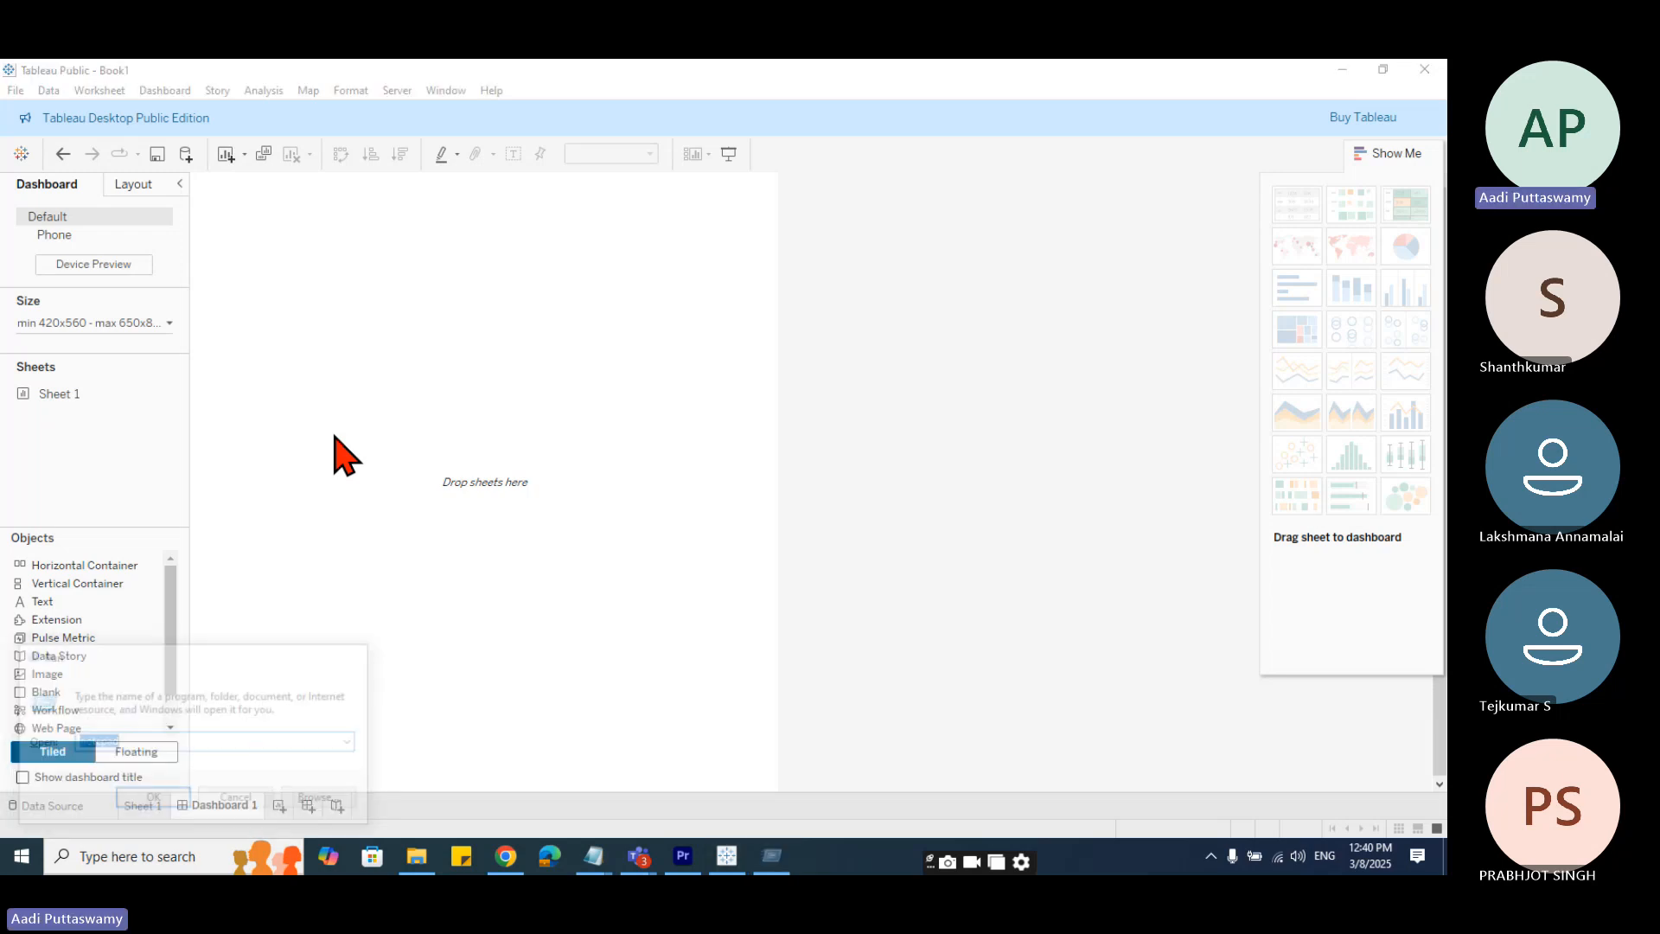
{"action": "type", "text": "Dashboard"}
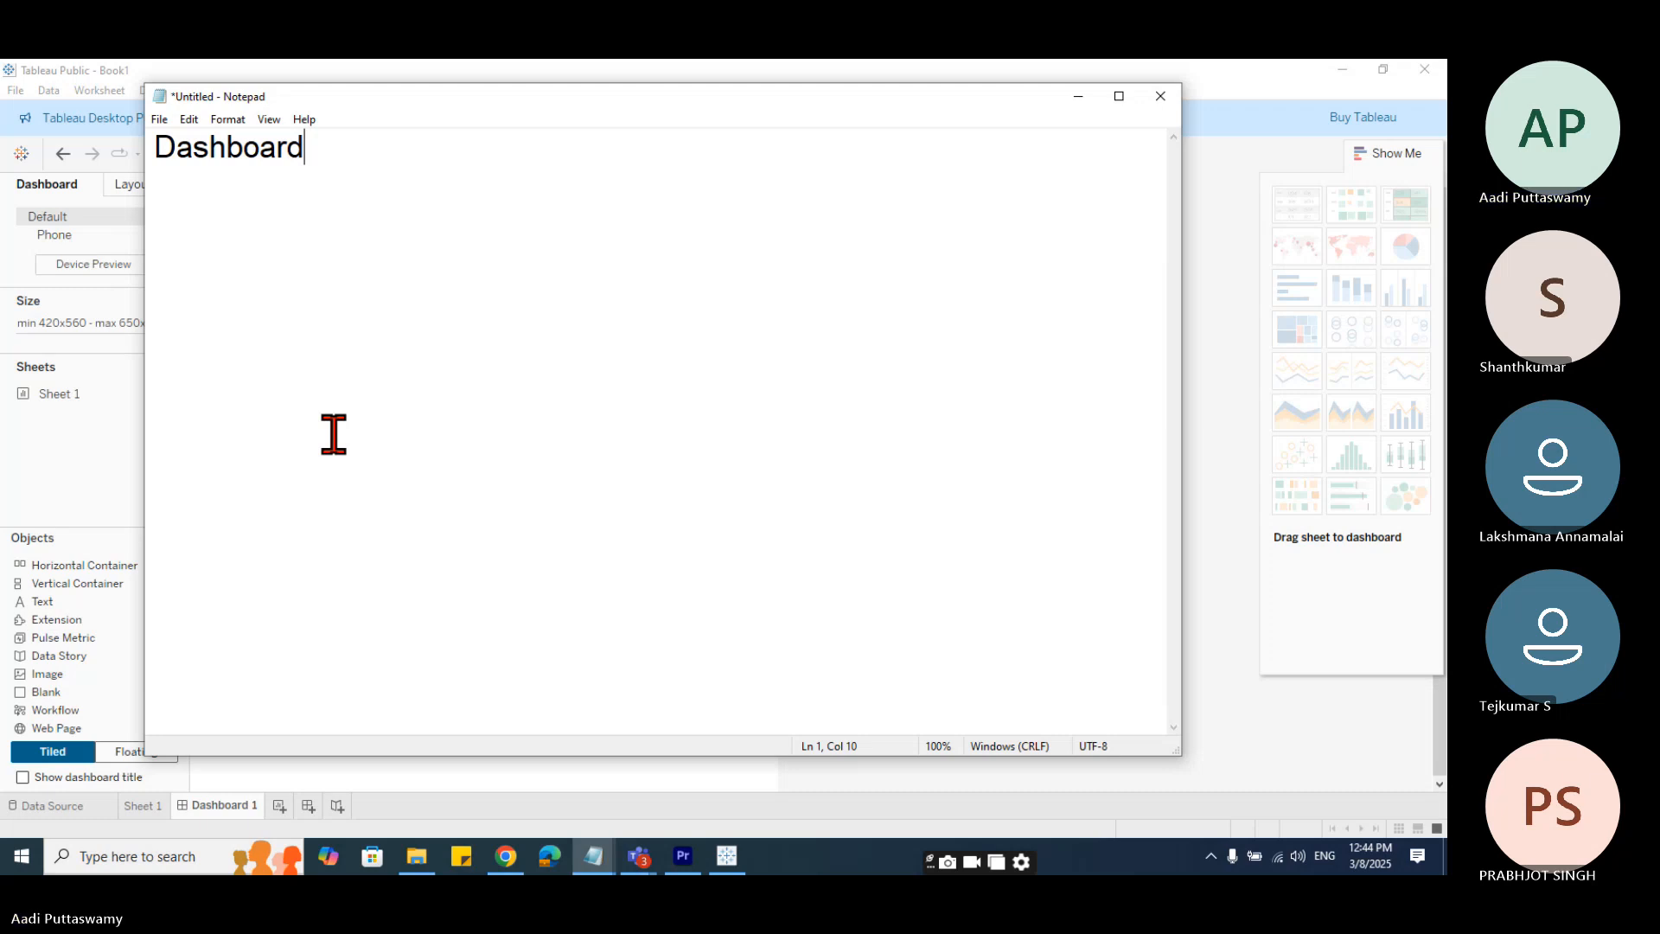
{"action": "left_click_drag", "start_coordinate": [459, 108], "coordinate": [664, 171]}
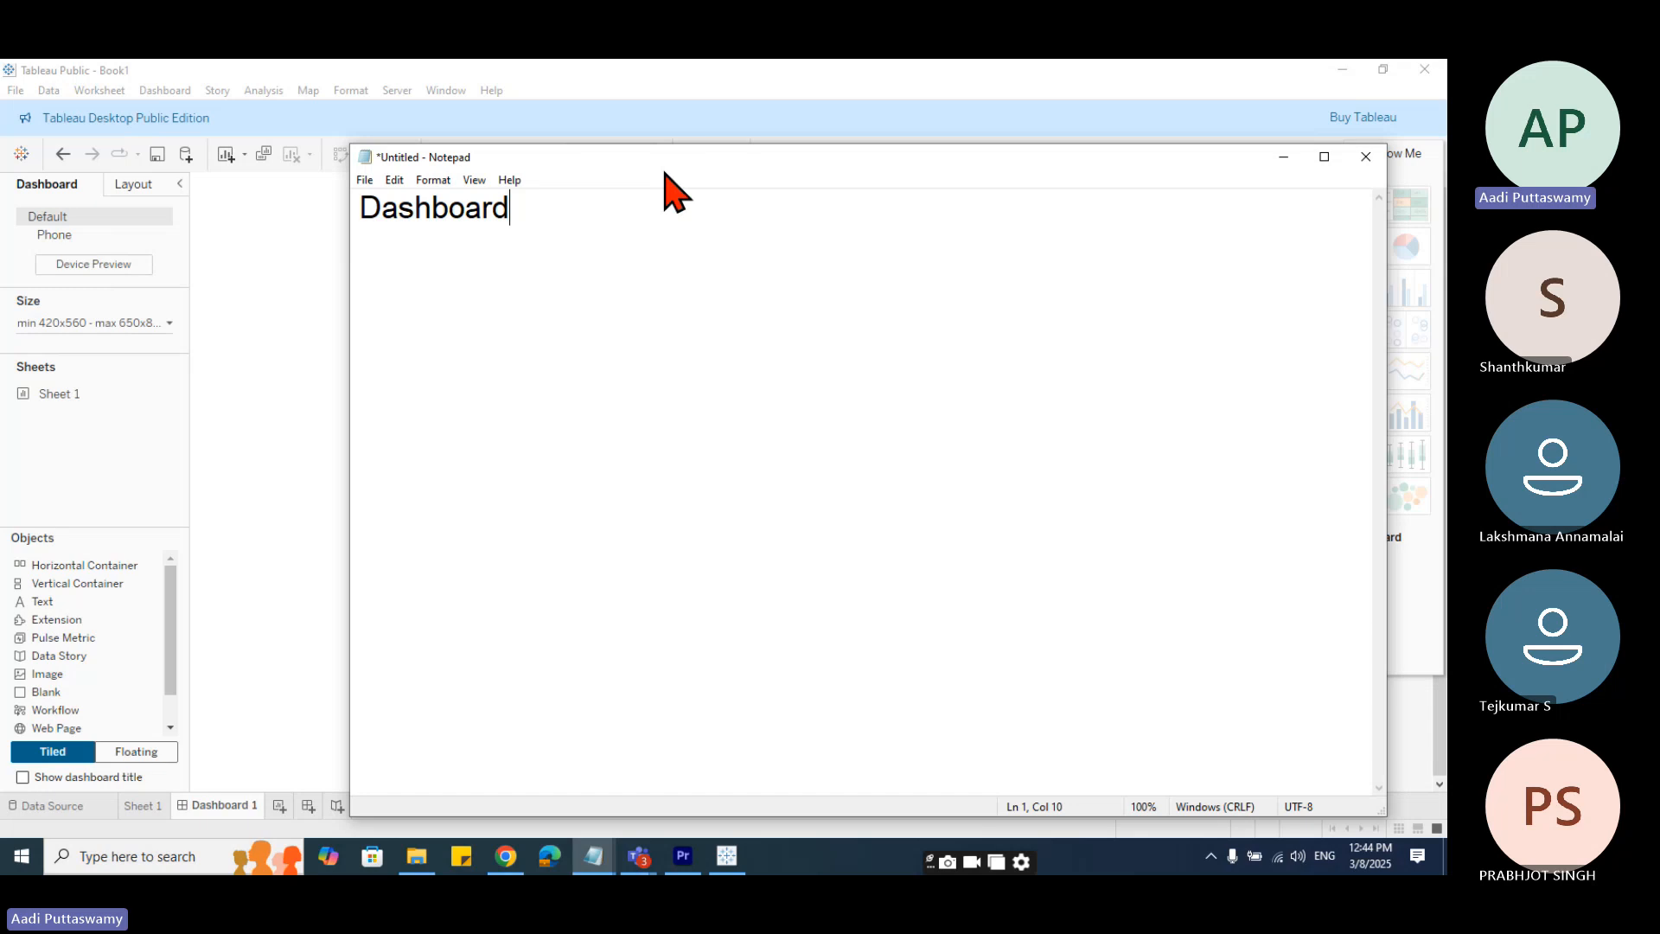
{"action": "left_click", "coordinate": [301, 269]}
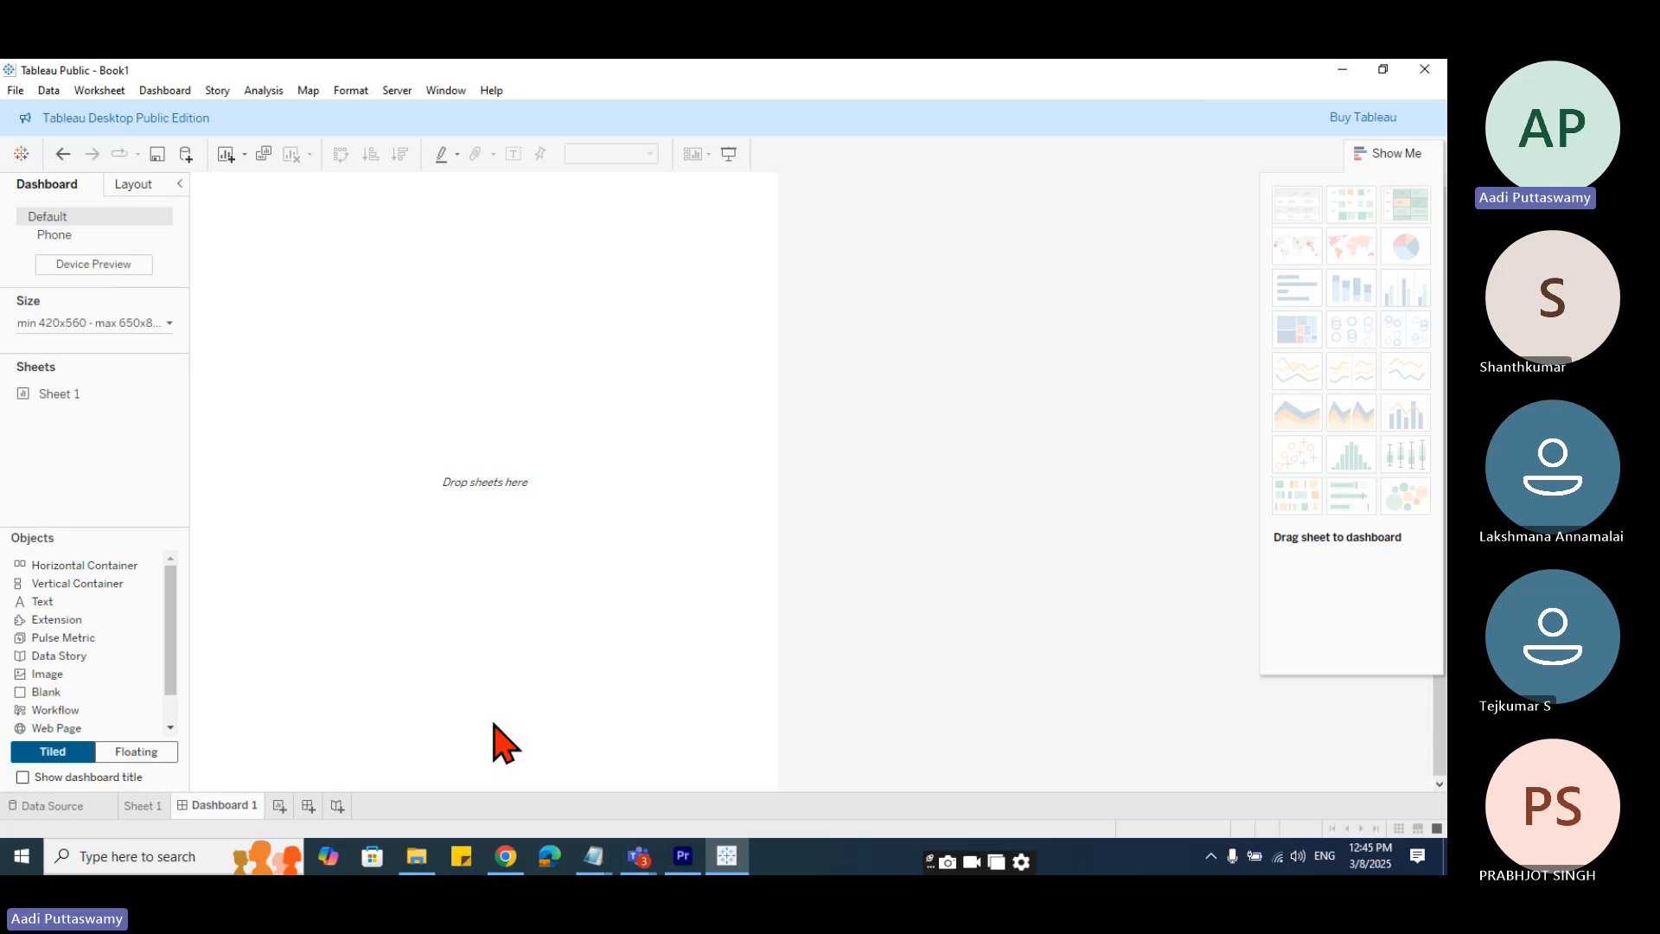
- Look at Sheet 1 briefly, return to Dashboard 1, and hide the Show Me chart suggestions
{"action": "left_click", "coordinate": [144, 807]}
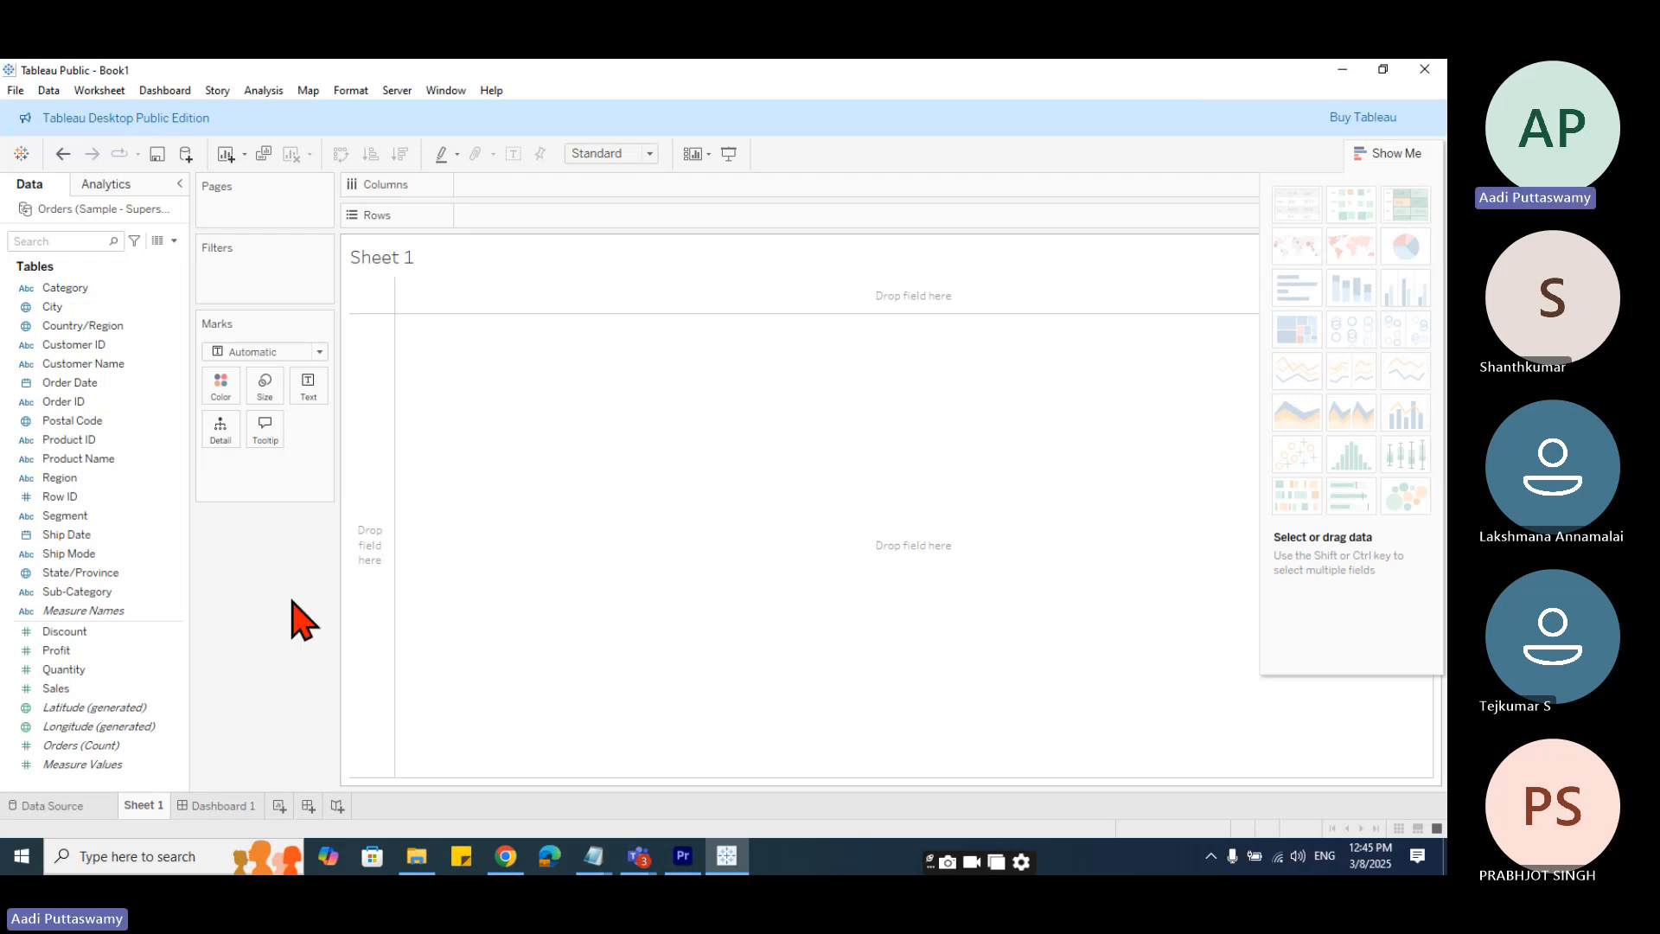
{"action": "left_click", "coordinate": [230, 807]}
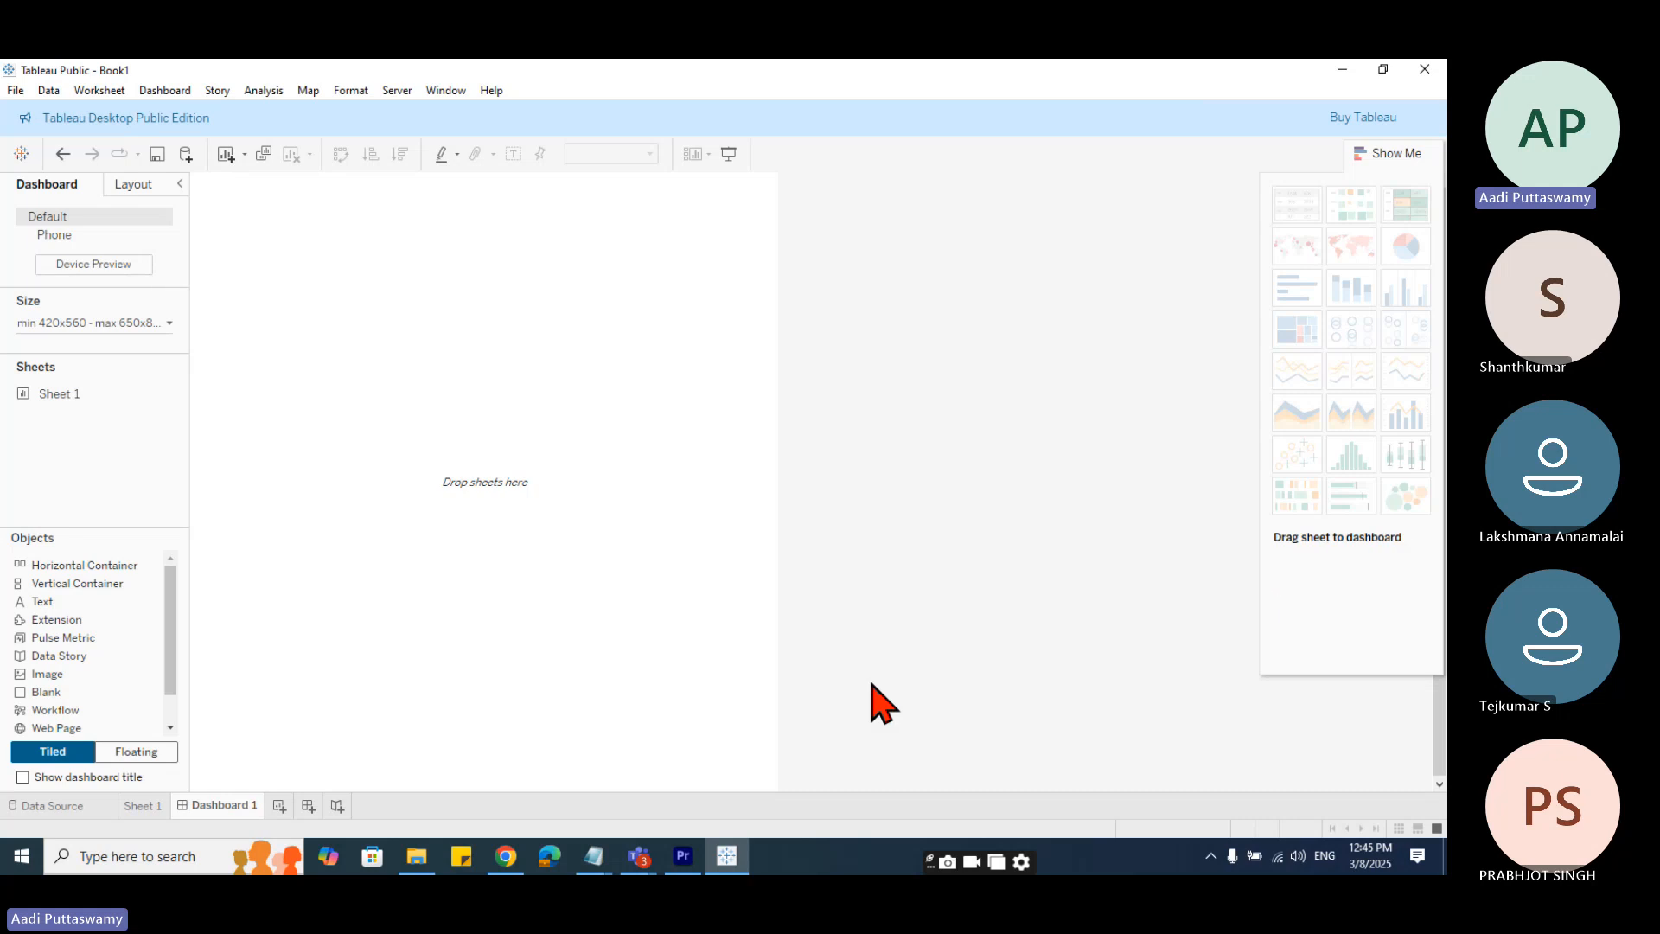
{"action": "left_click", "coordinate": [1402, 157]}
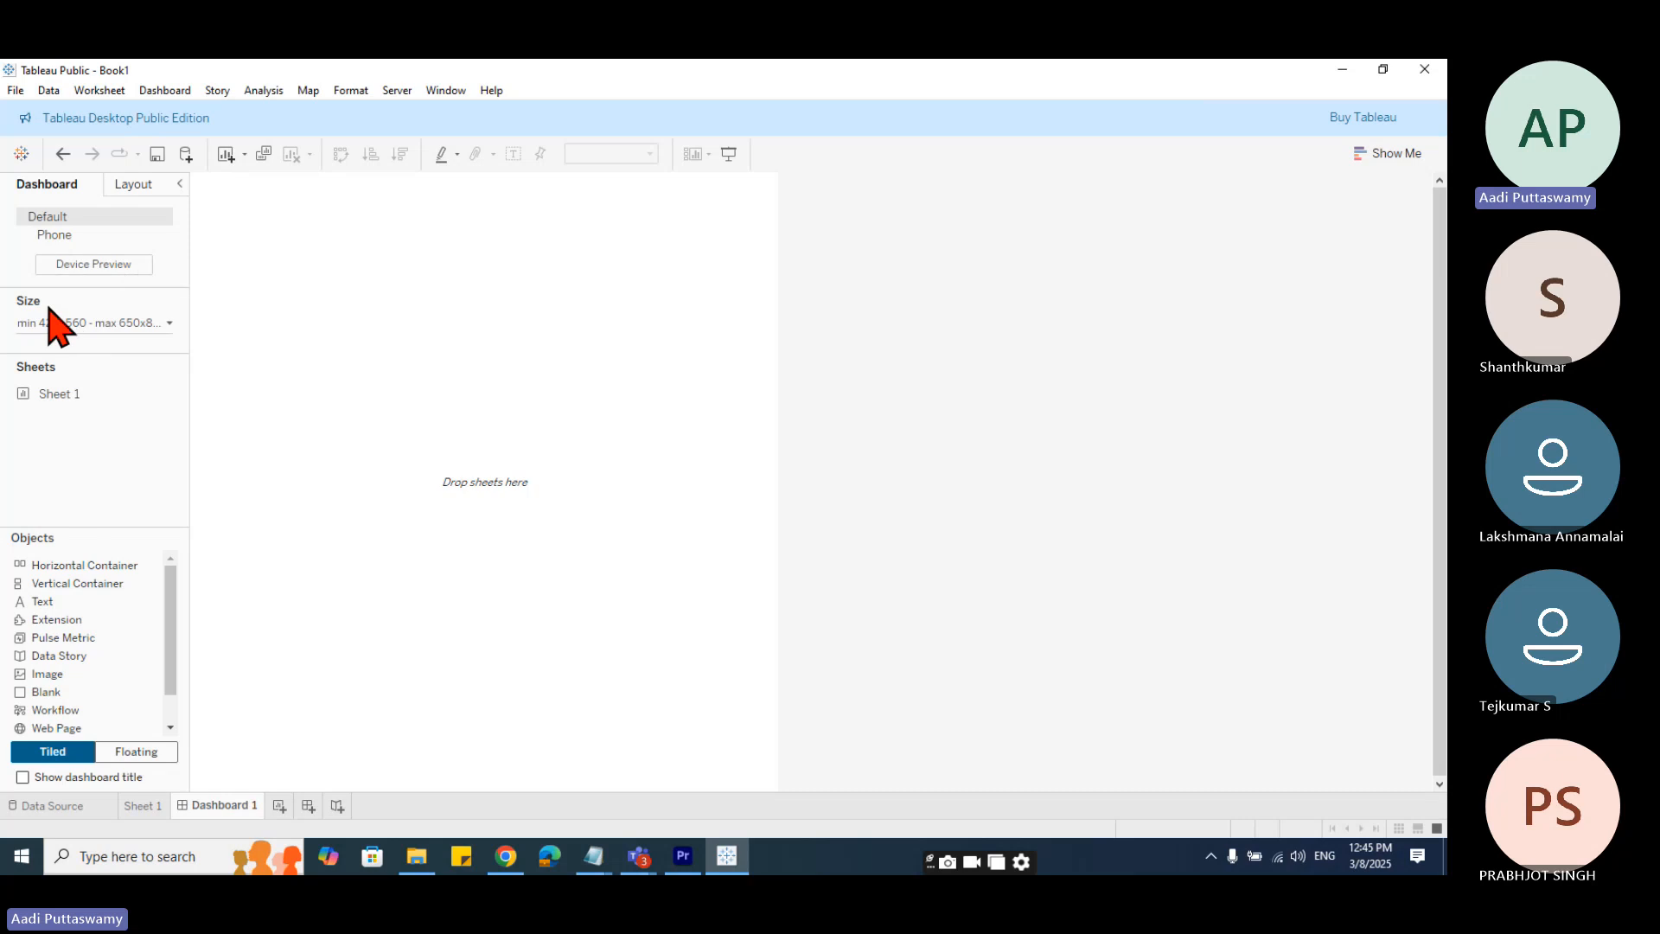
- Unlock the dashboard's Phone layout for editing by turning off its auto-generated layout
{"action": "mouse_move", "coordinate": [61, 405]}
{"action": "left_click", "coordinate": [64, 237]}
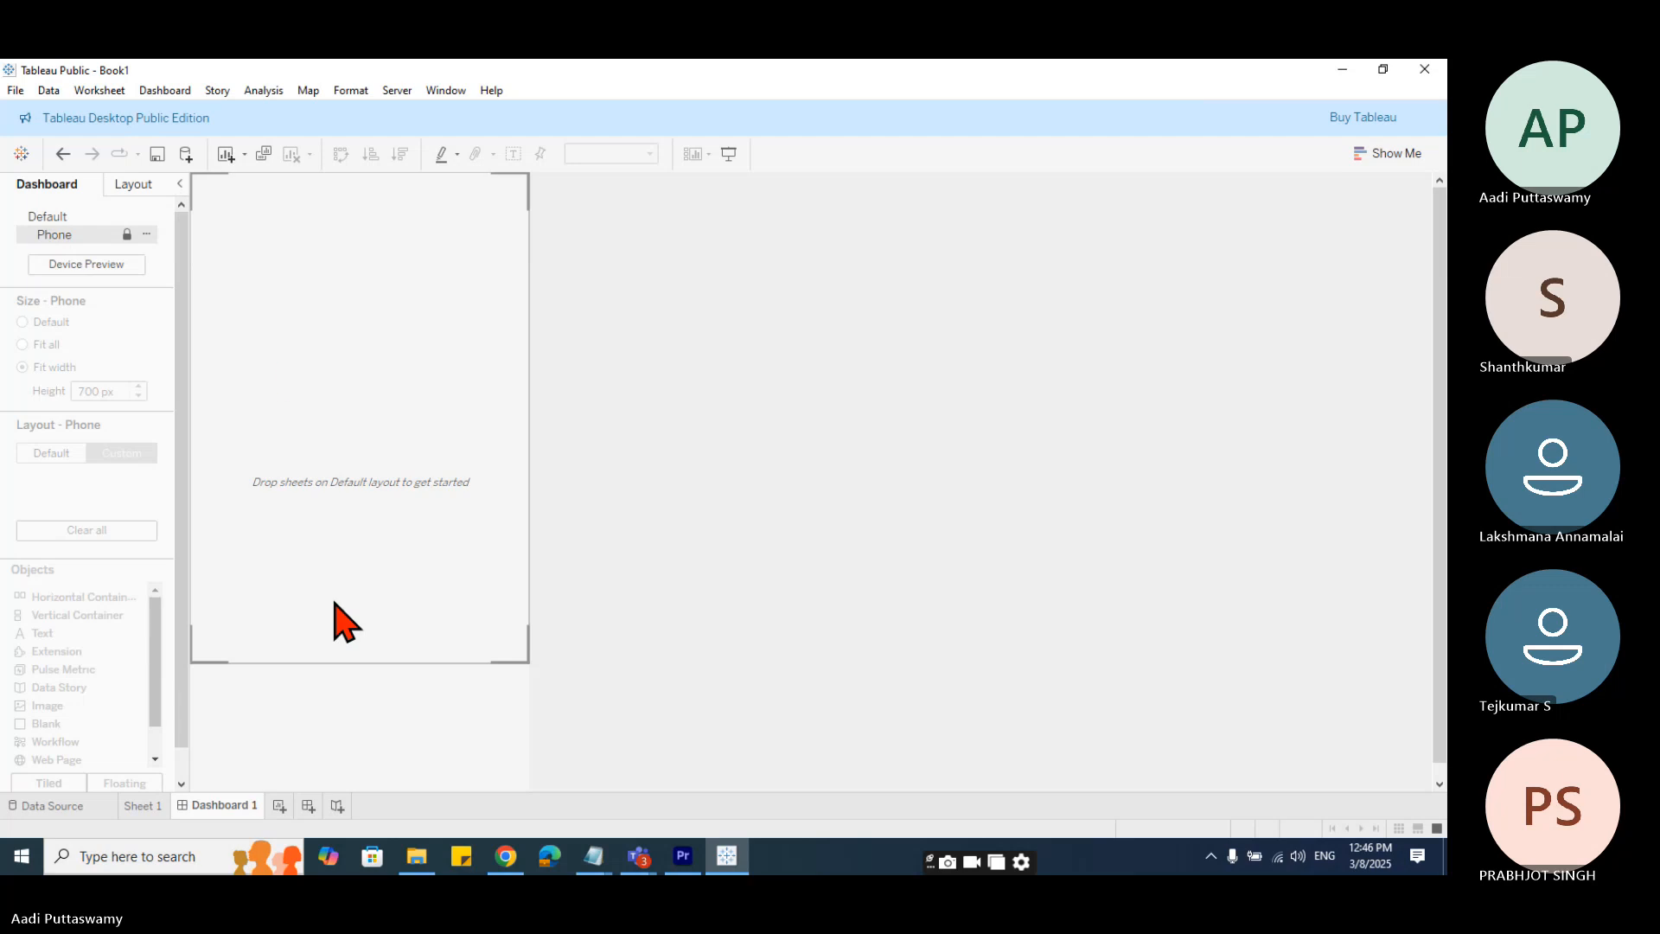
{"action": "left_click", "coordinate": [350, 571]}
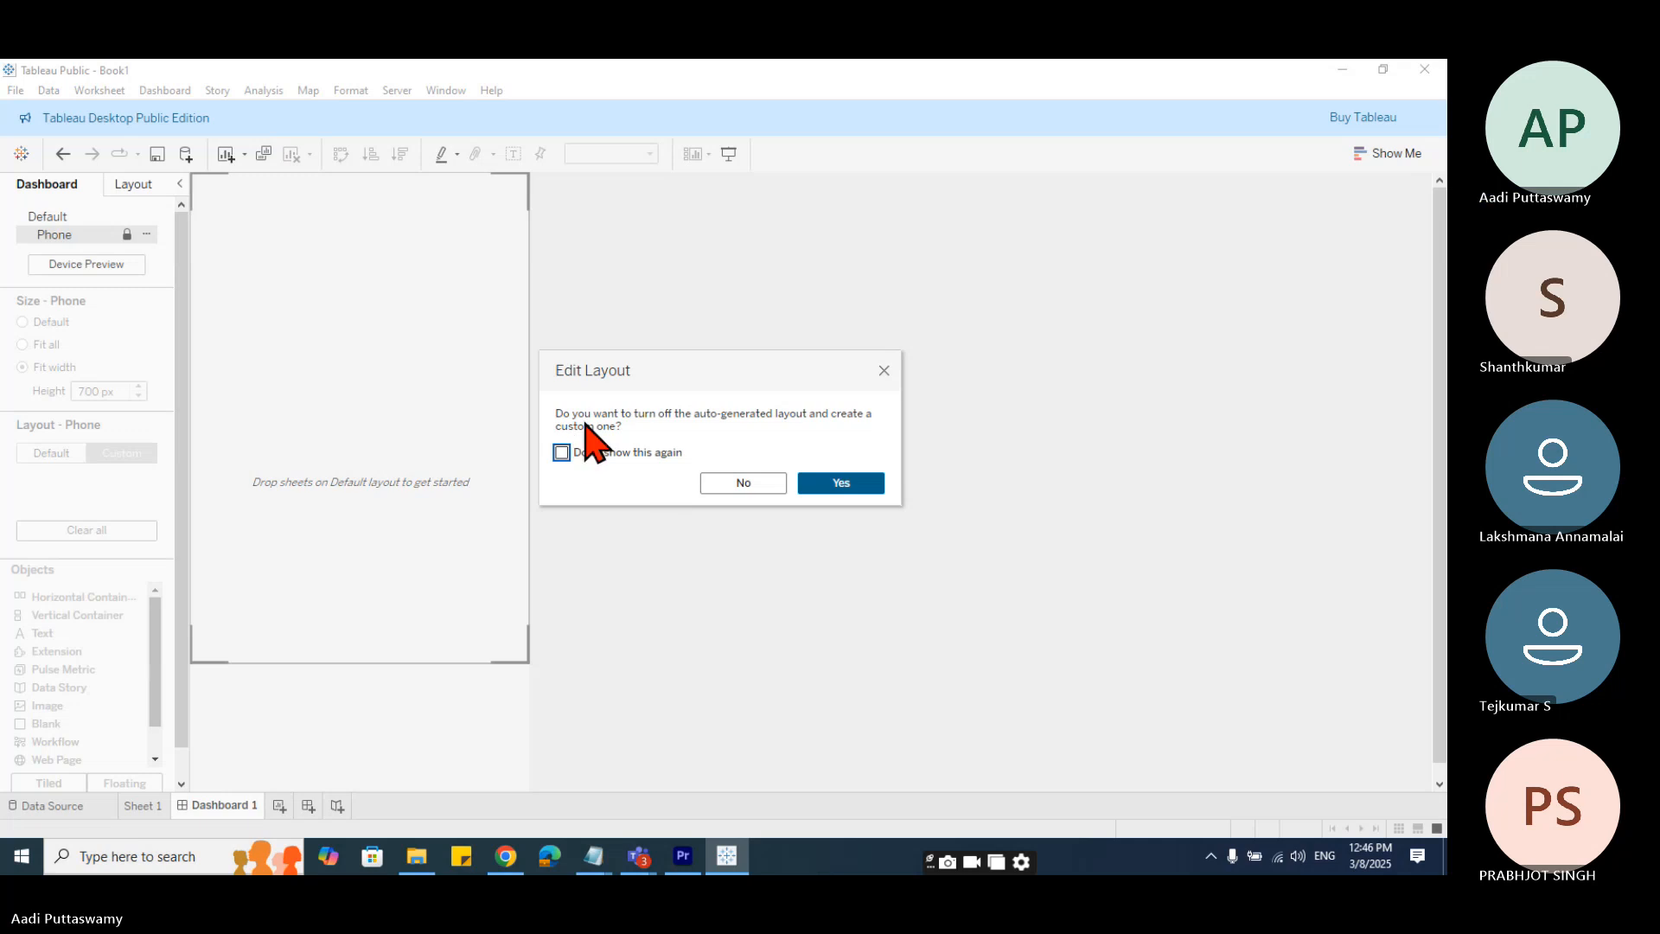
{"action": "left_click", "coordinate": [822, 483]}
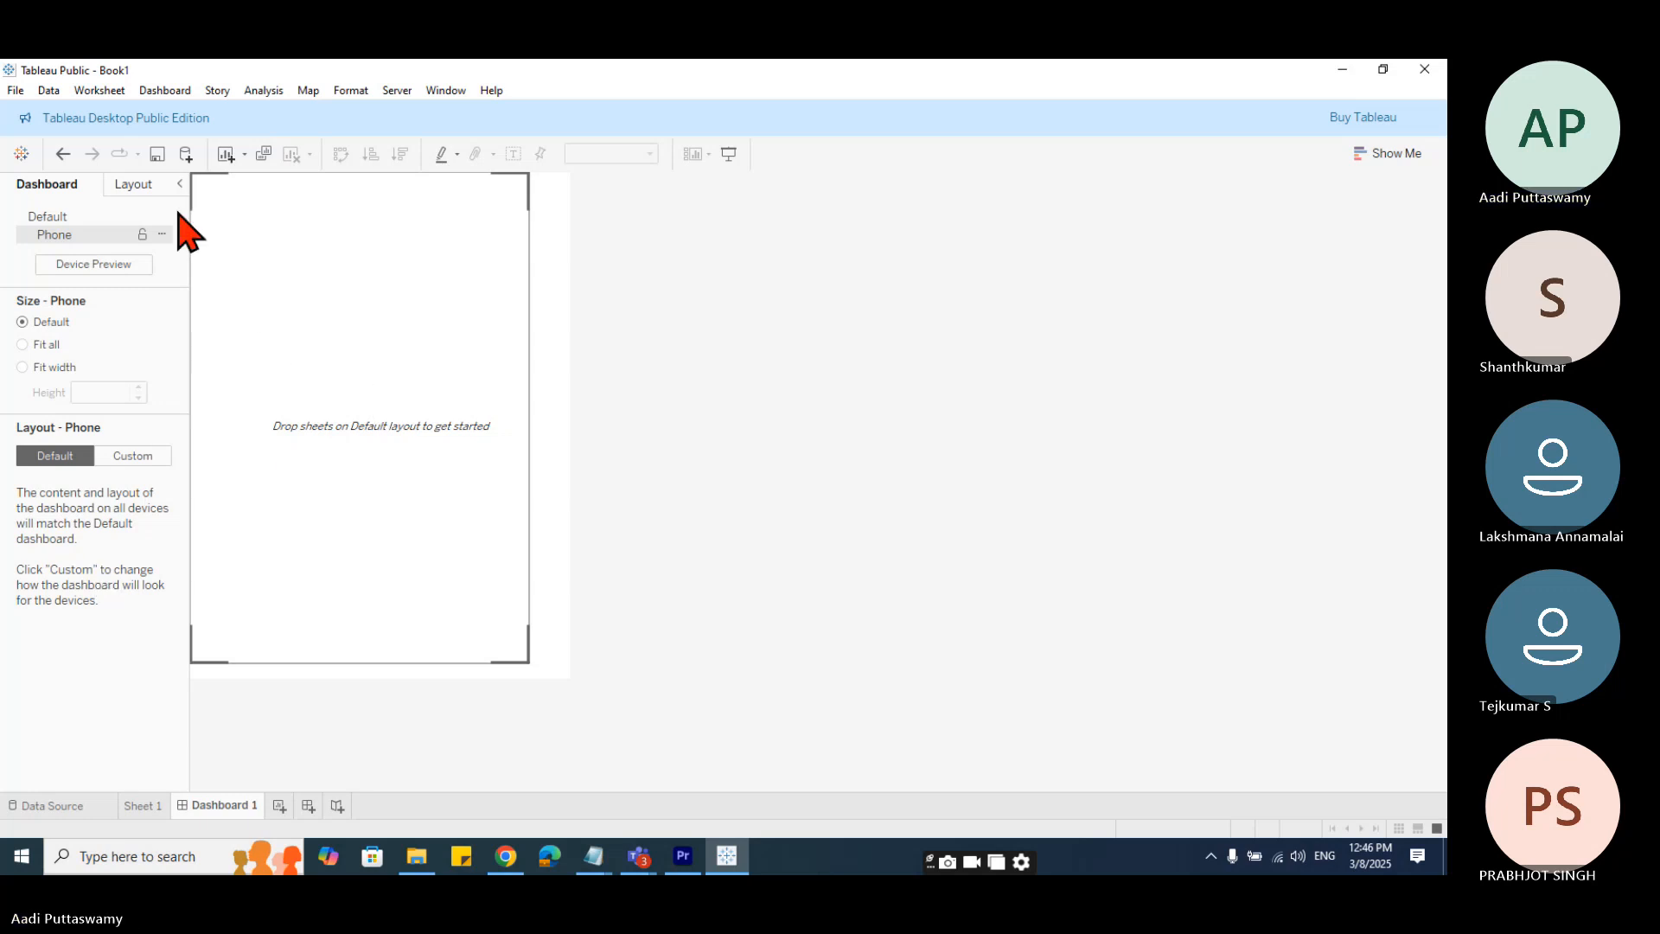
- Review the layout settings of the Phone version, switch to the Default version, and review its layout settings too
{"action": "left_click", "coordinate": [136, 186]}
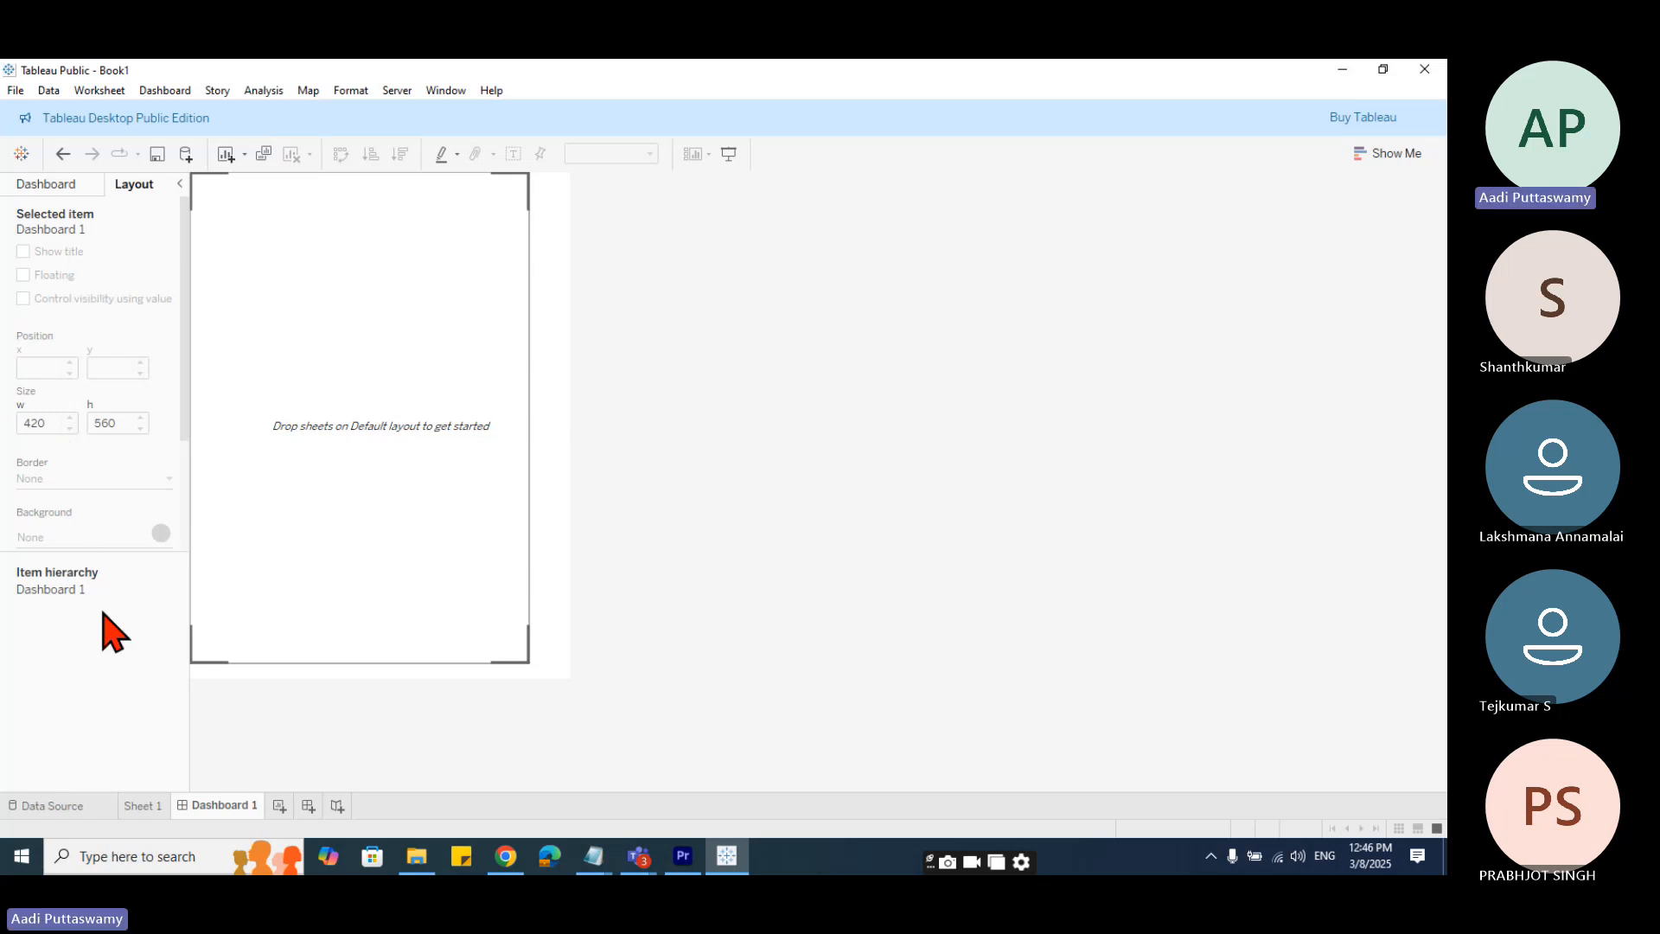
{"action": "left_click", "coordinate": [88, 192]}
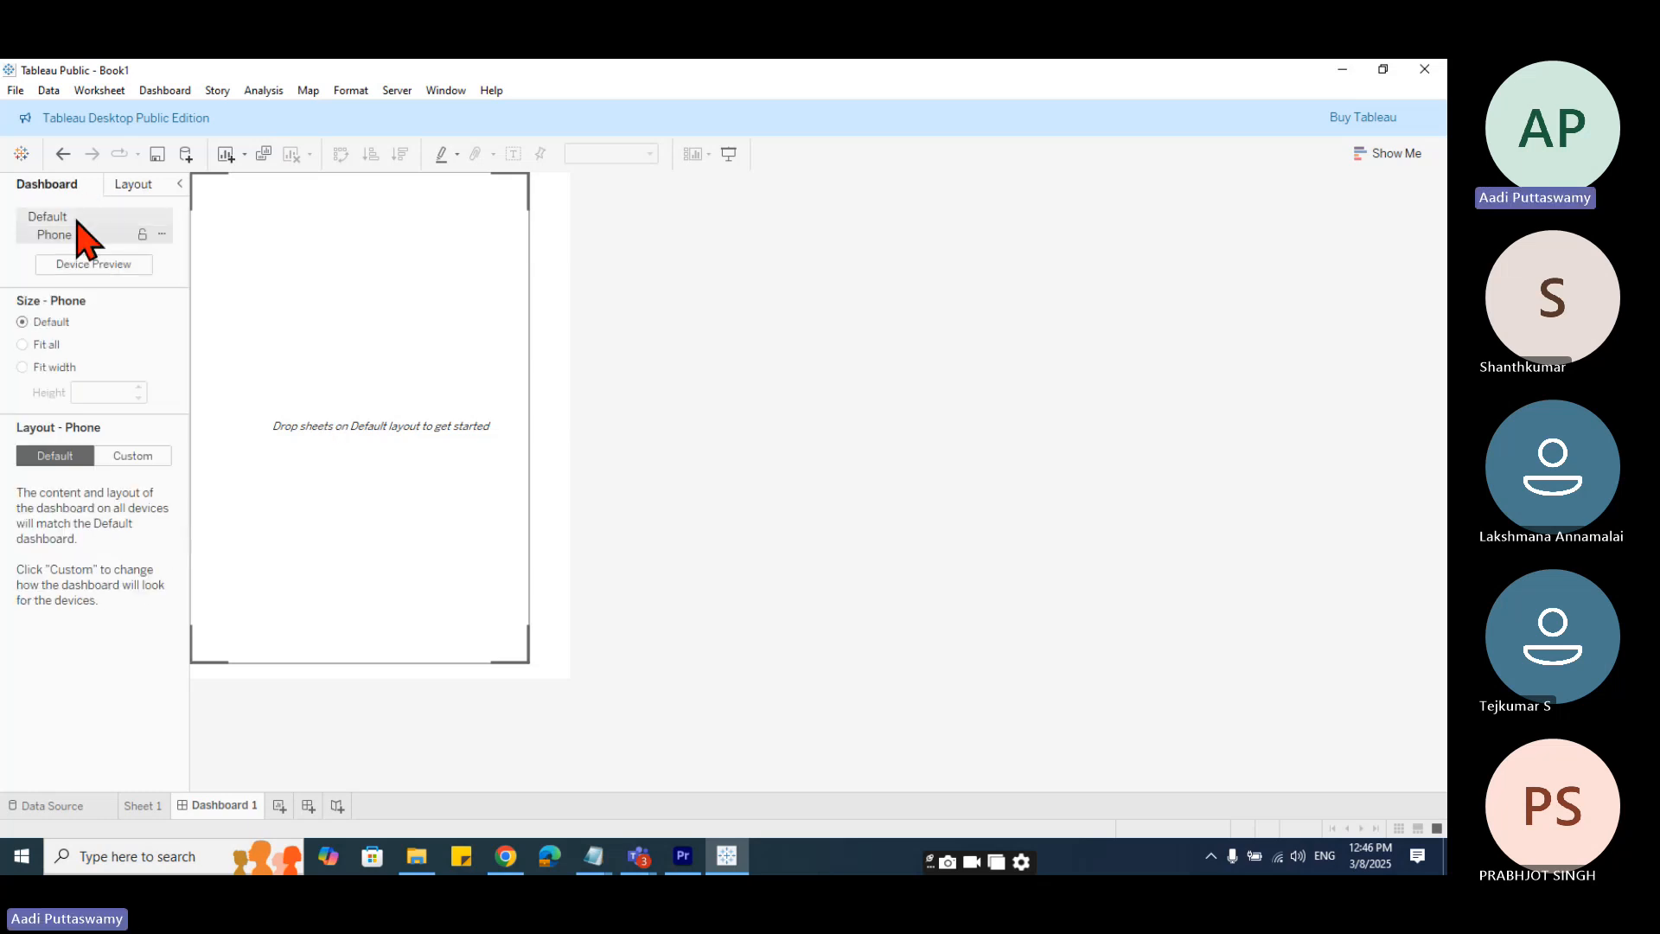
{"action": "left_click", "coordinate": [89, 216]}
{"action": "left_click", "coordinate": [145, 185]}
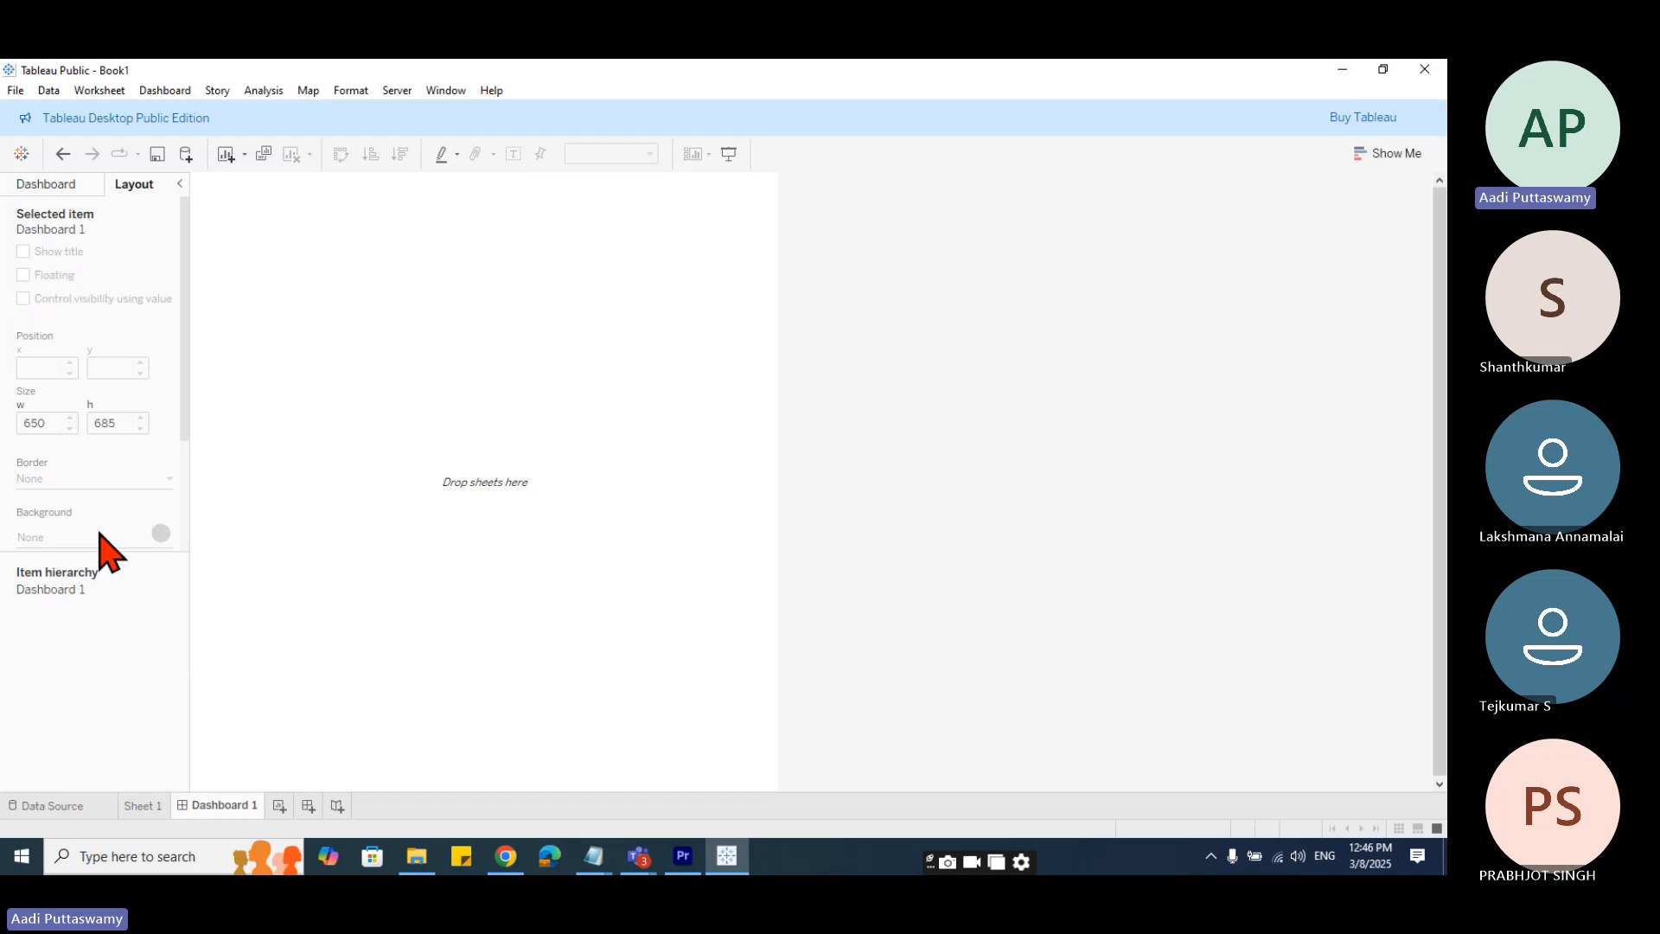
{"action": "left_click", "coordinate": [71, 184]}
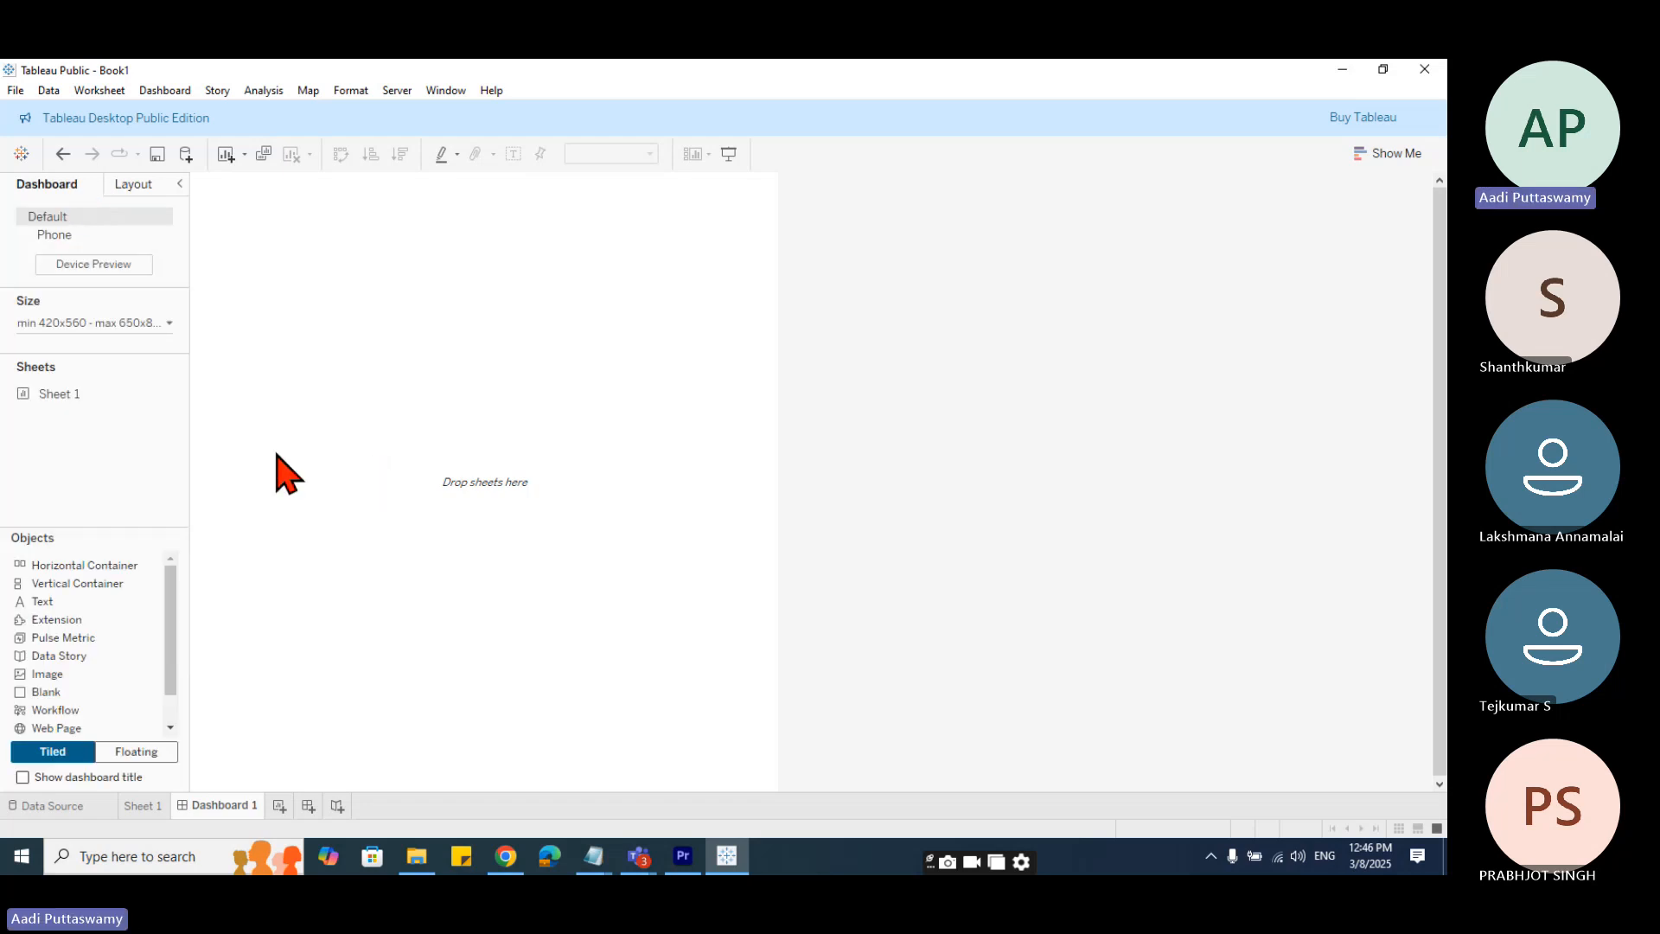
- Turn on Device Preview, preview the dashboard as Desktop, and review the available monitor models
{"action": "left_click", "coordinate": [84, 265]}
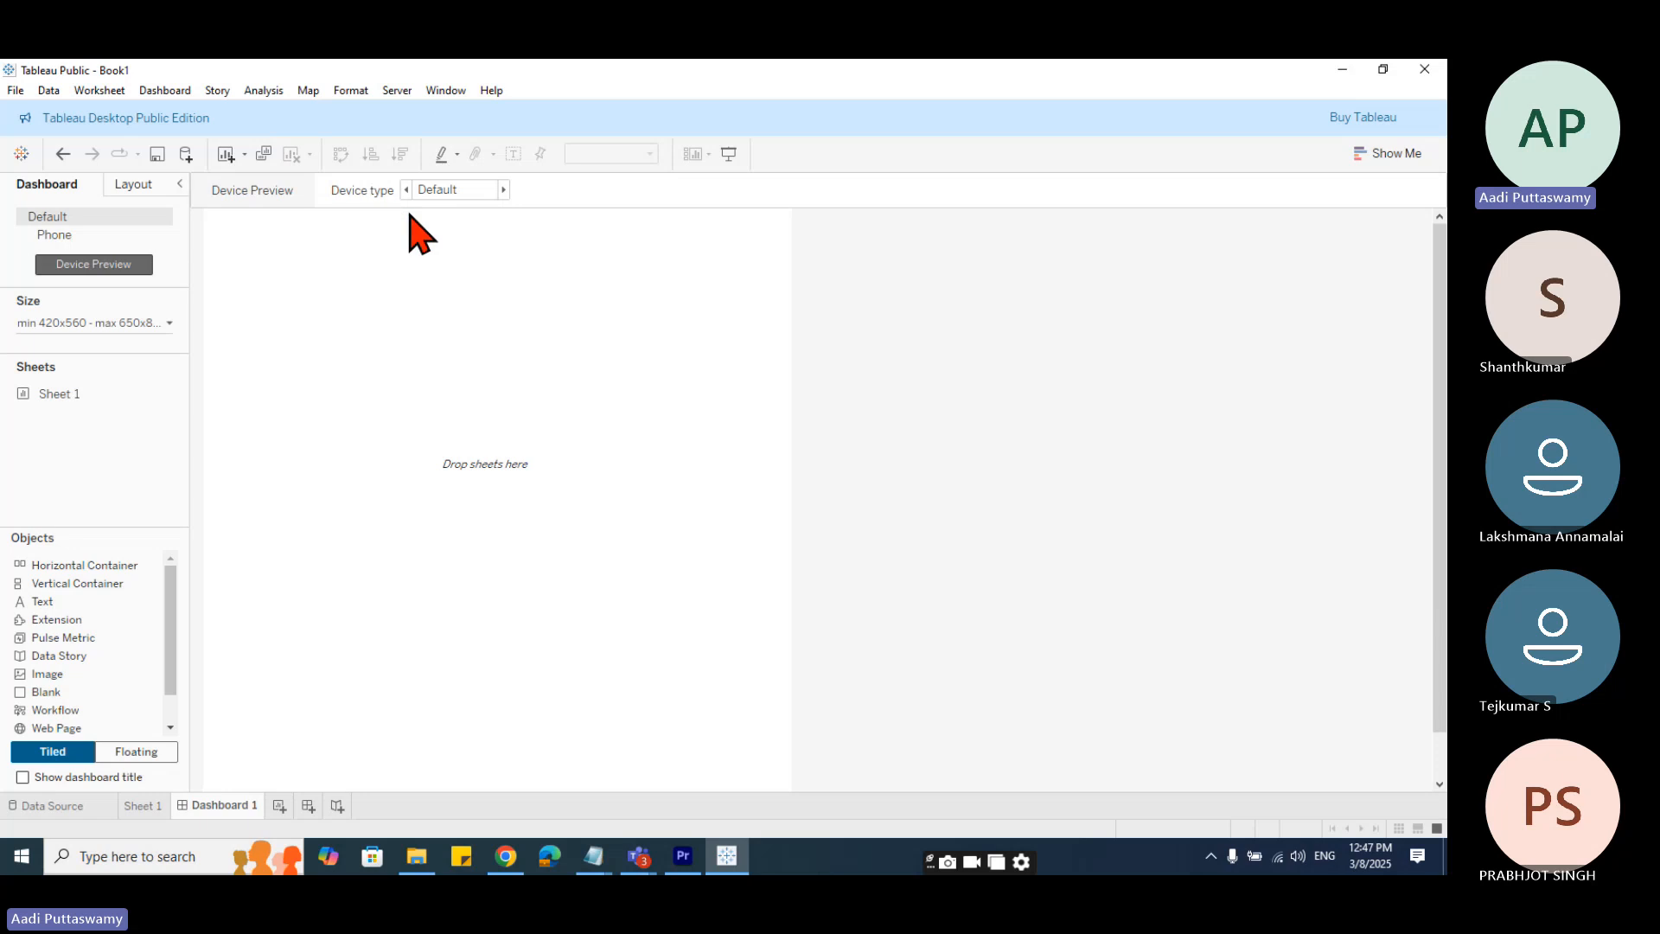
{"action": "left_click", "coordinate": [478, 192]}
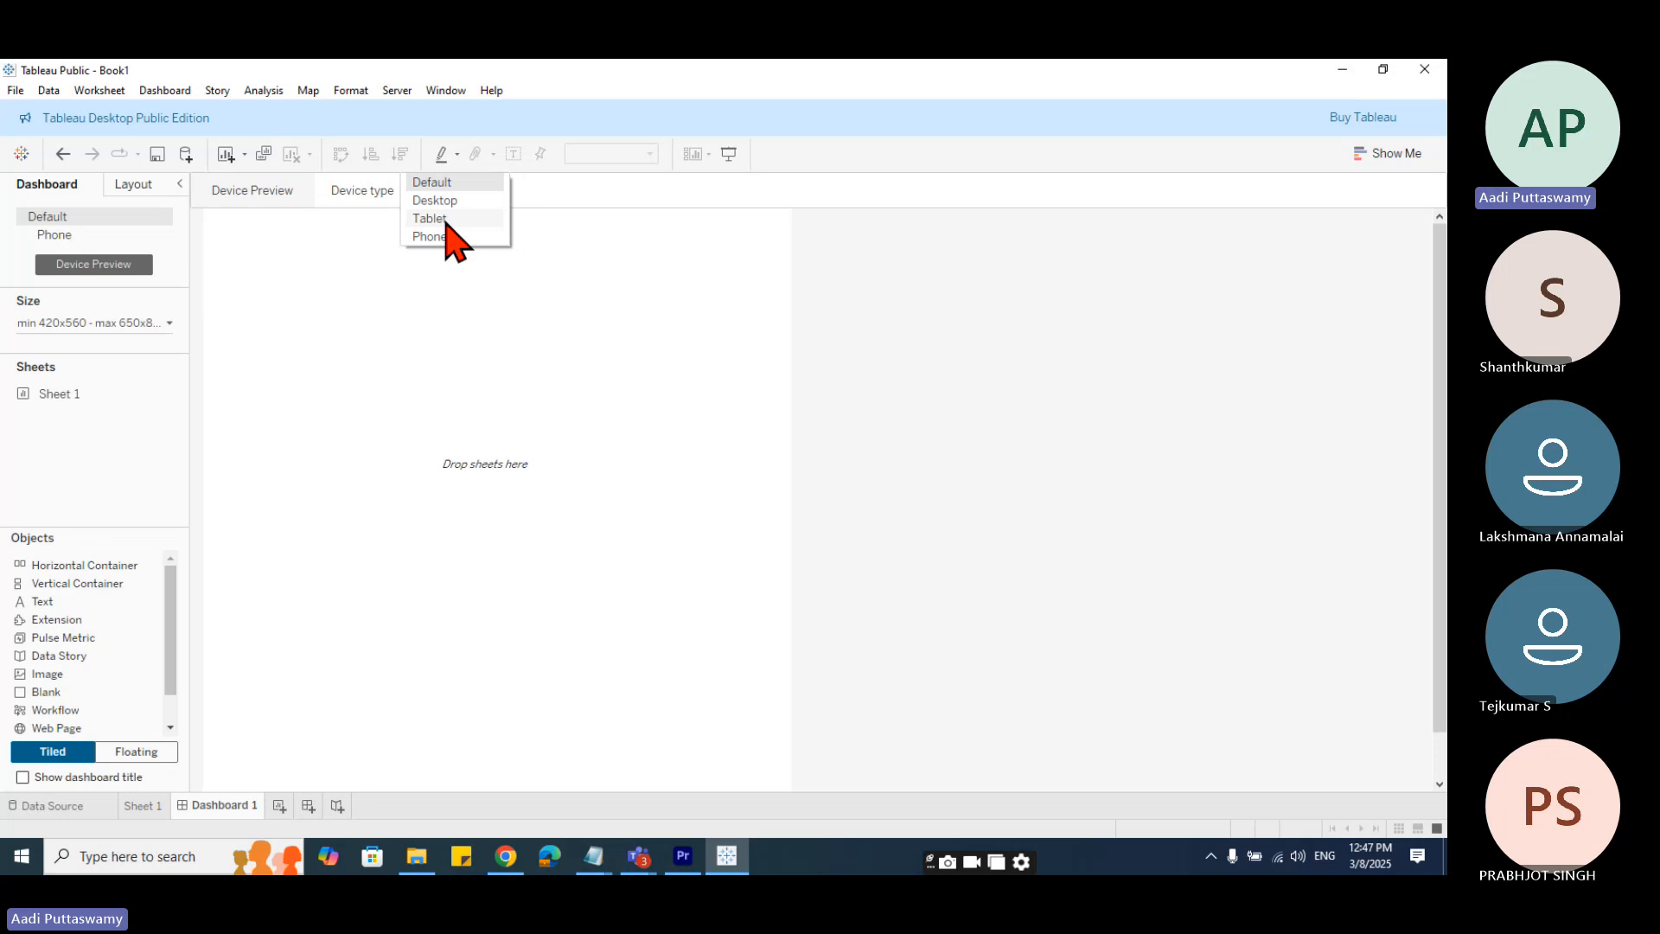
{"action": "left_click", "coordinate": [630, 394]}
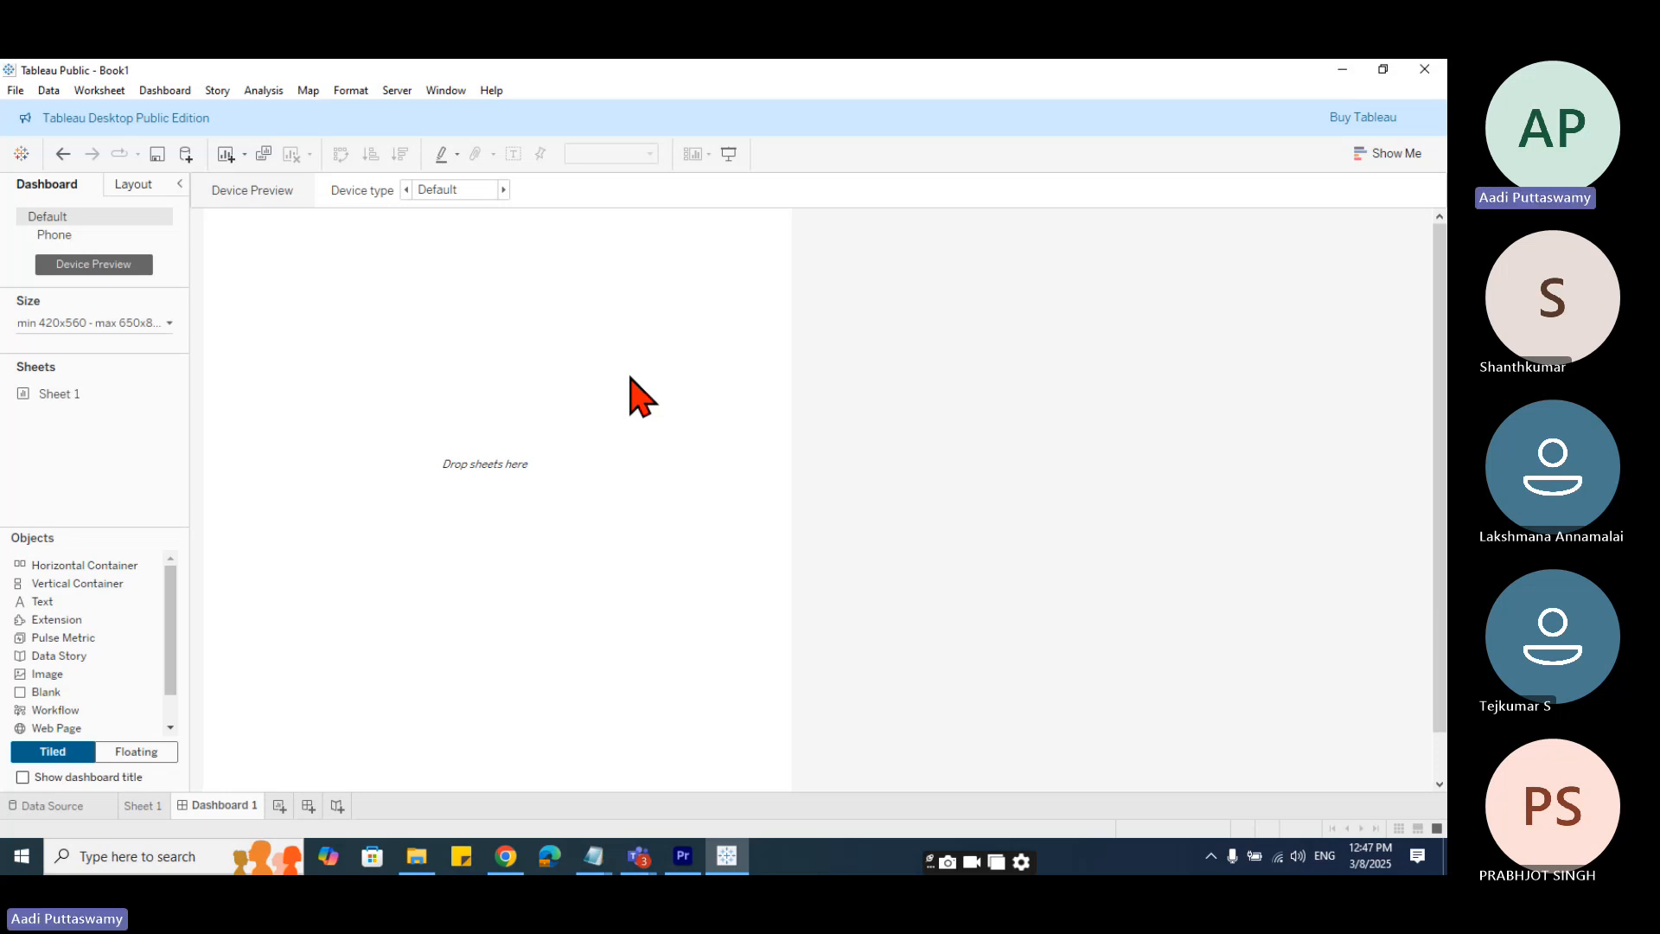
{"action": "left_click", "coordinate": [454, 190]}
{"action": "left_click", "coordinate": [474, 199]}
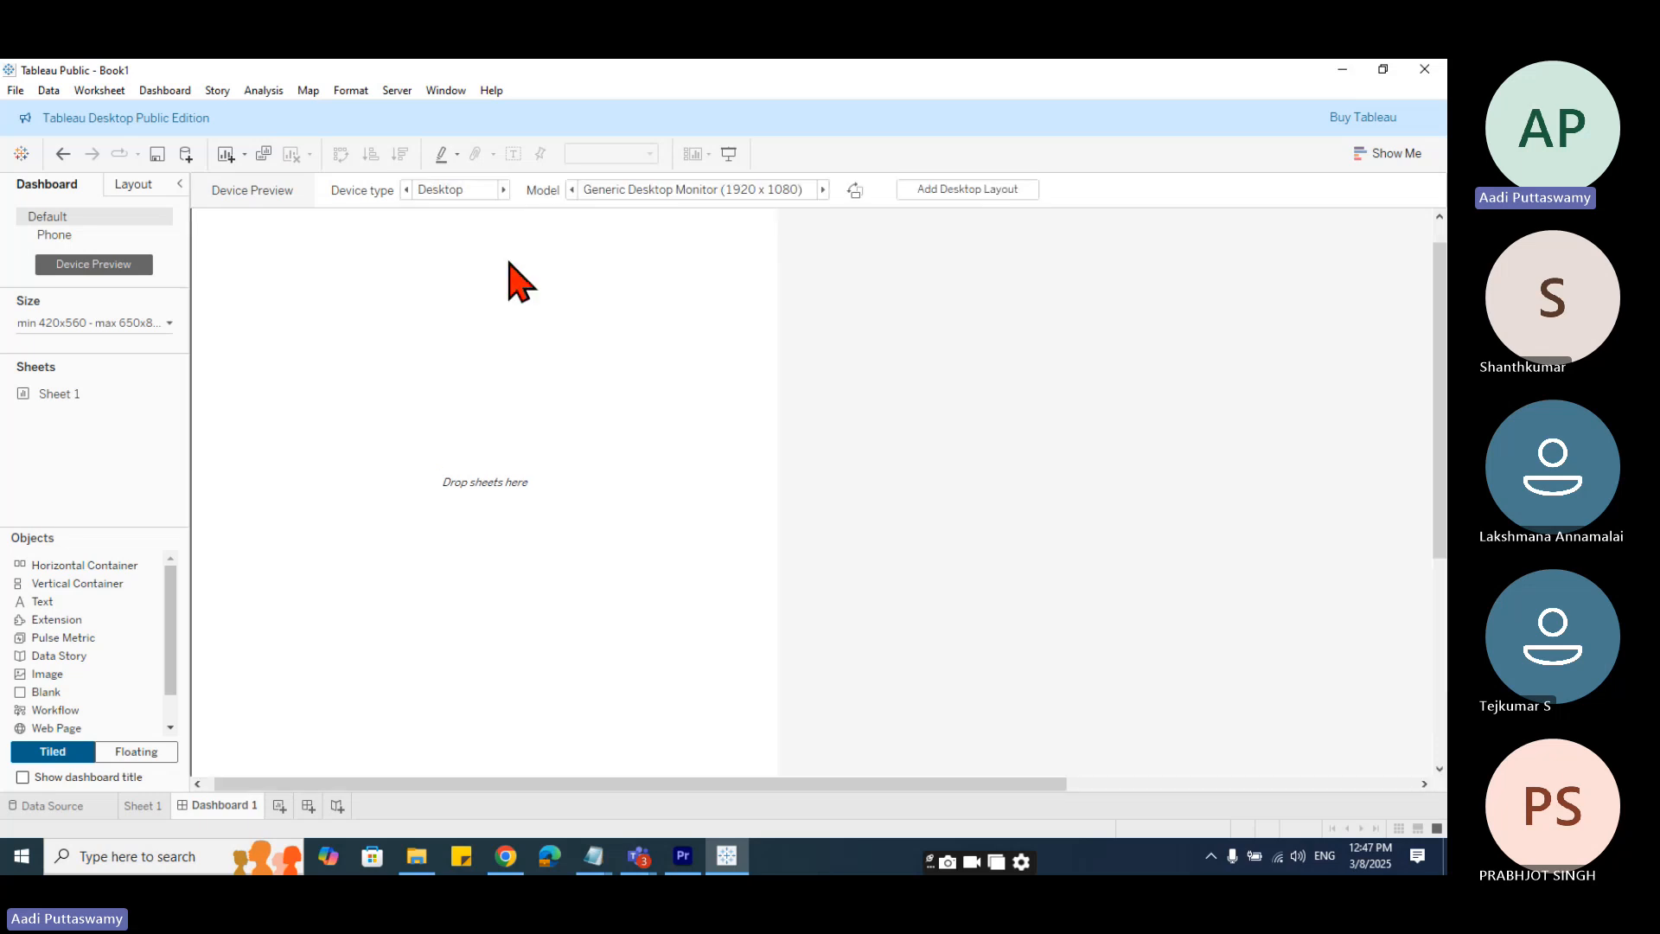
{"action": "left_click", "coordinate": [735, 192]}
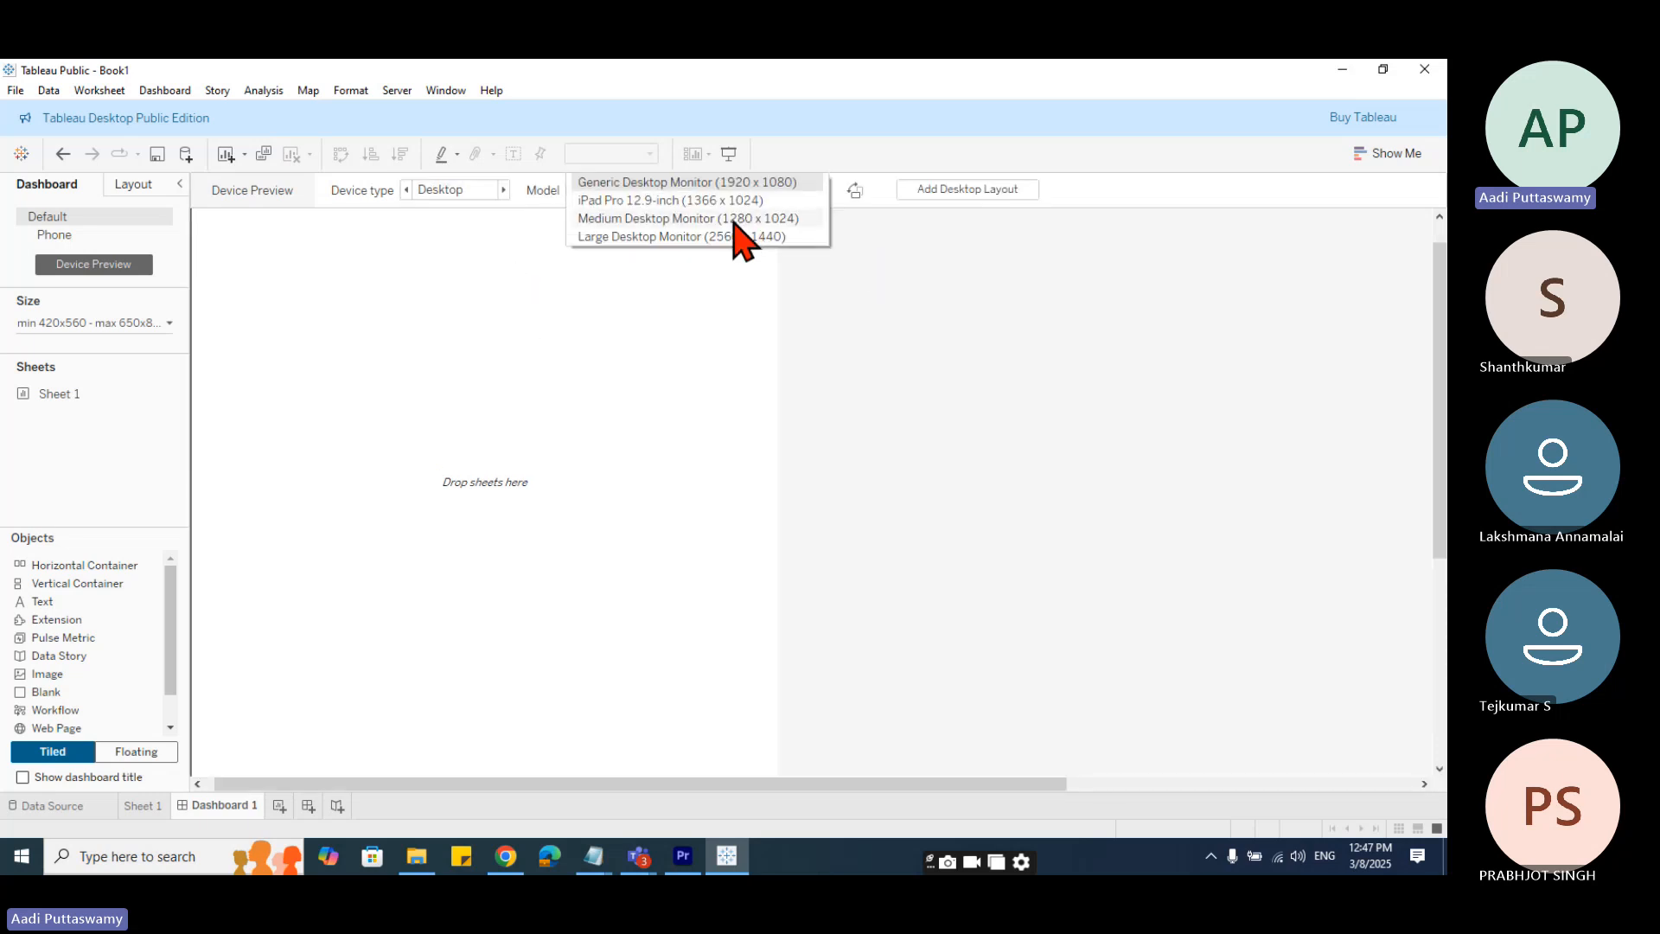
{"action": "left_click", "coordinate": [669, 306]}
- Preview the dashboard as Tablet and review the available tablet models
{"action": "left_click", "coordinate": [472, 192]}
{"action": "left_click", "coordinate": [453, 223]}
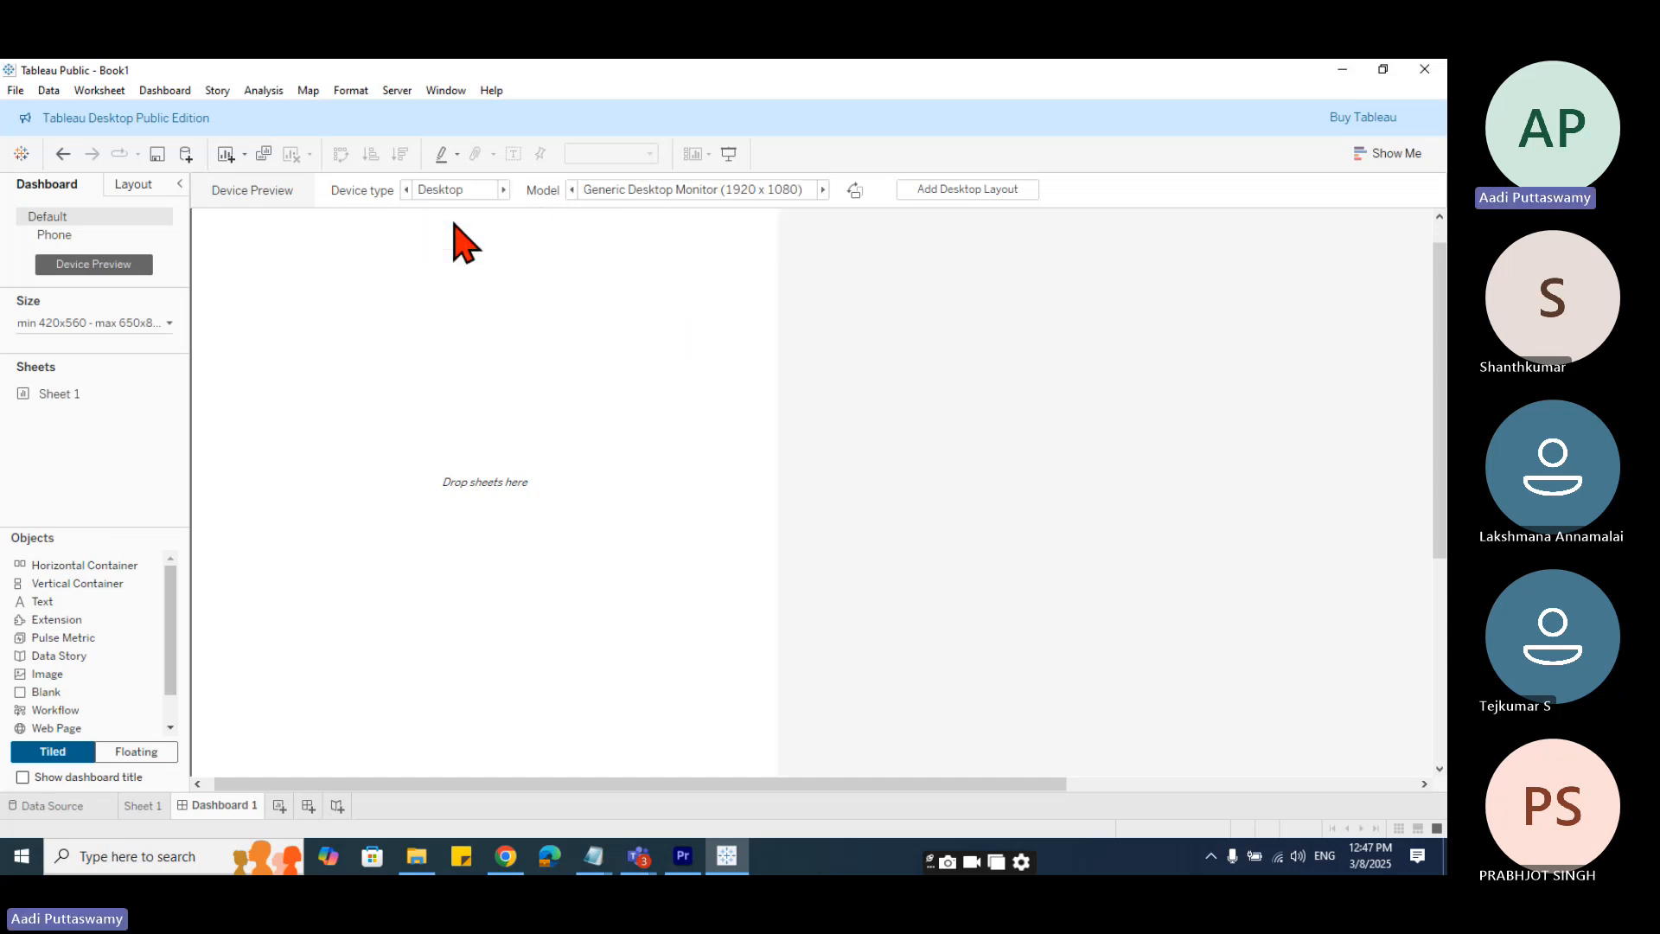
{"action": "left_click", "coordinate": [716, 190]}
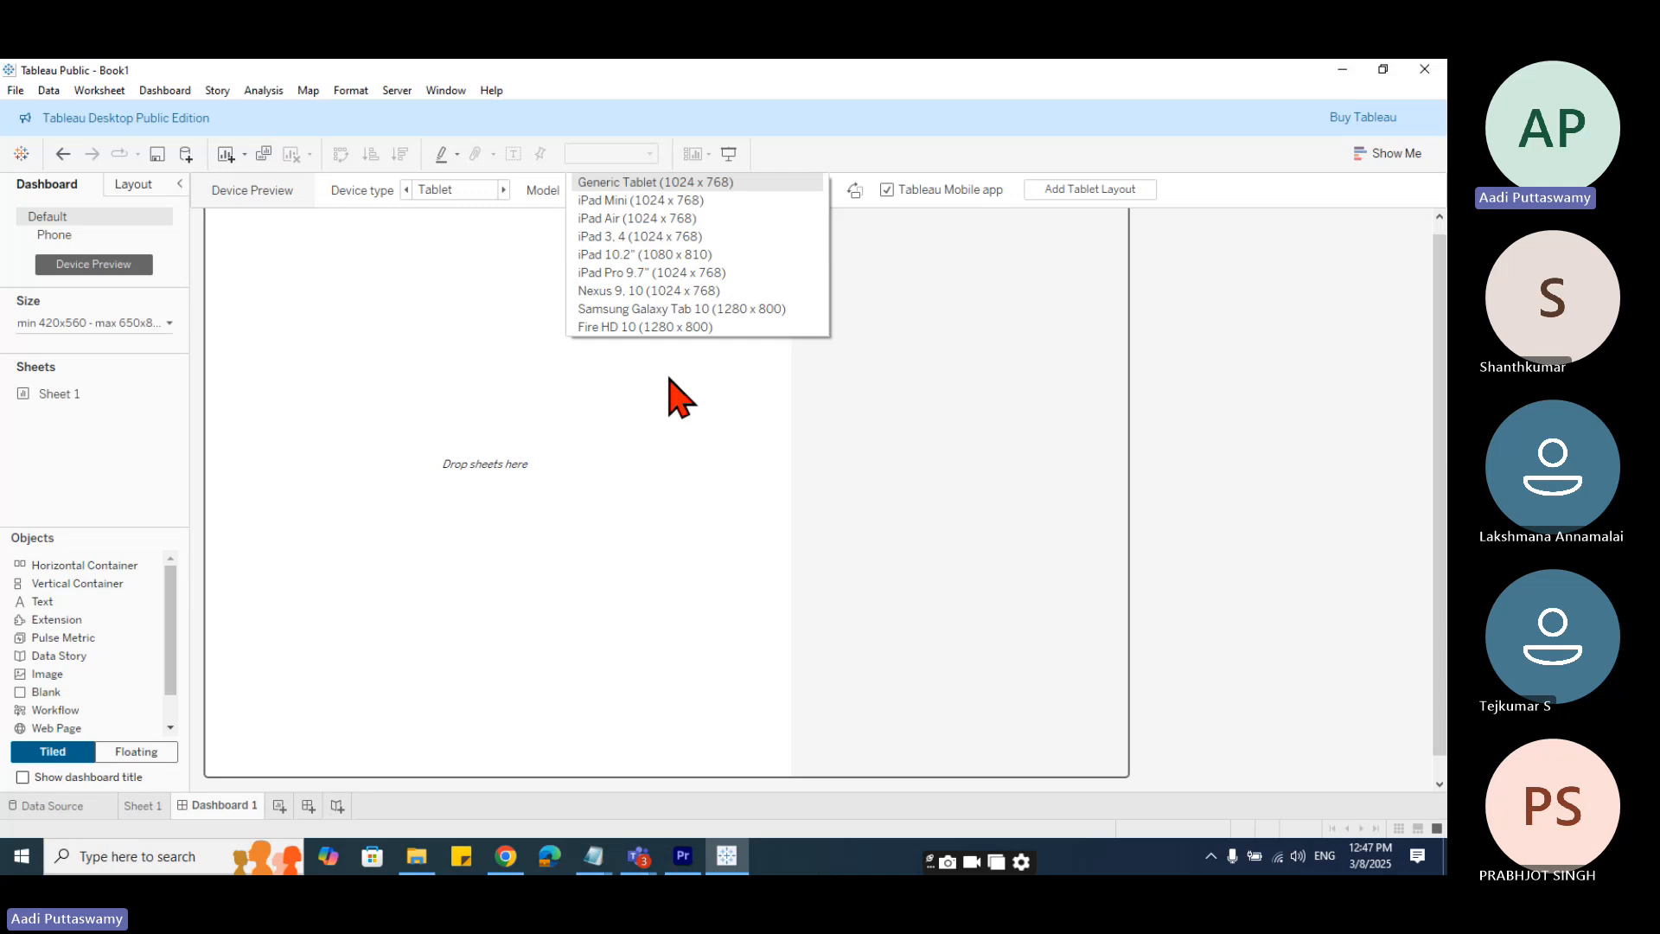
- Preview the dashboard as Phone, review the phone models, and set the preview device type back to Default
{"action": "left_click", "coordinate": [439, 189]}
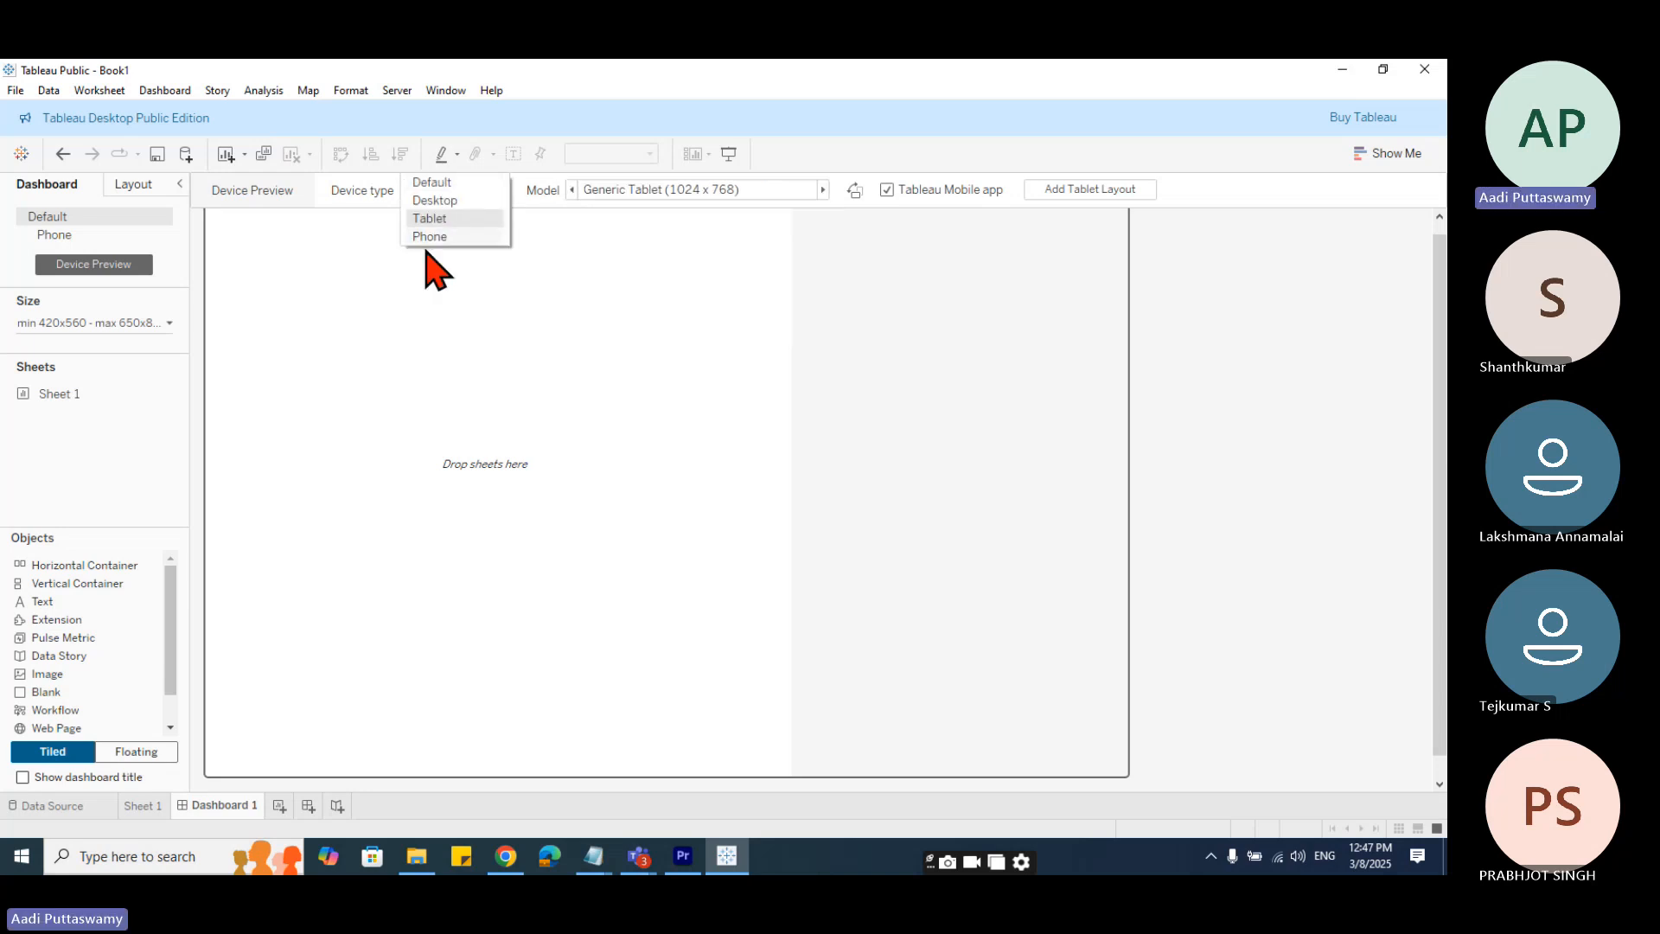
{"action": "left_click", "coordinate": [429, 236]}
{"action": "left_click", "coordinate": [683, 190]}
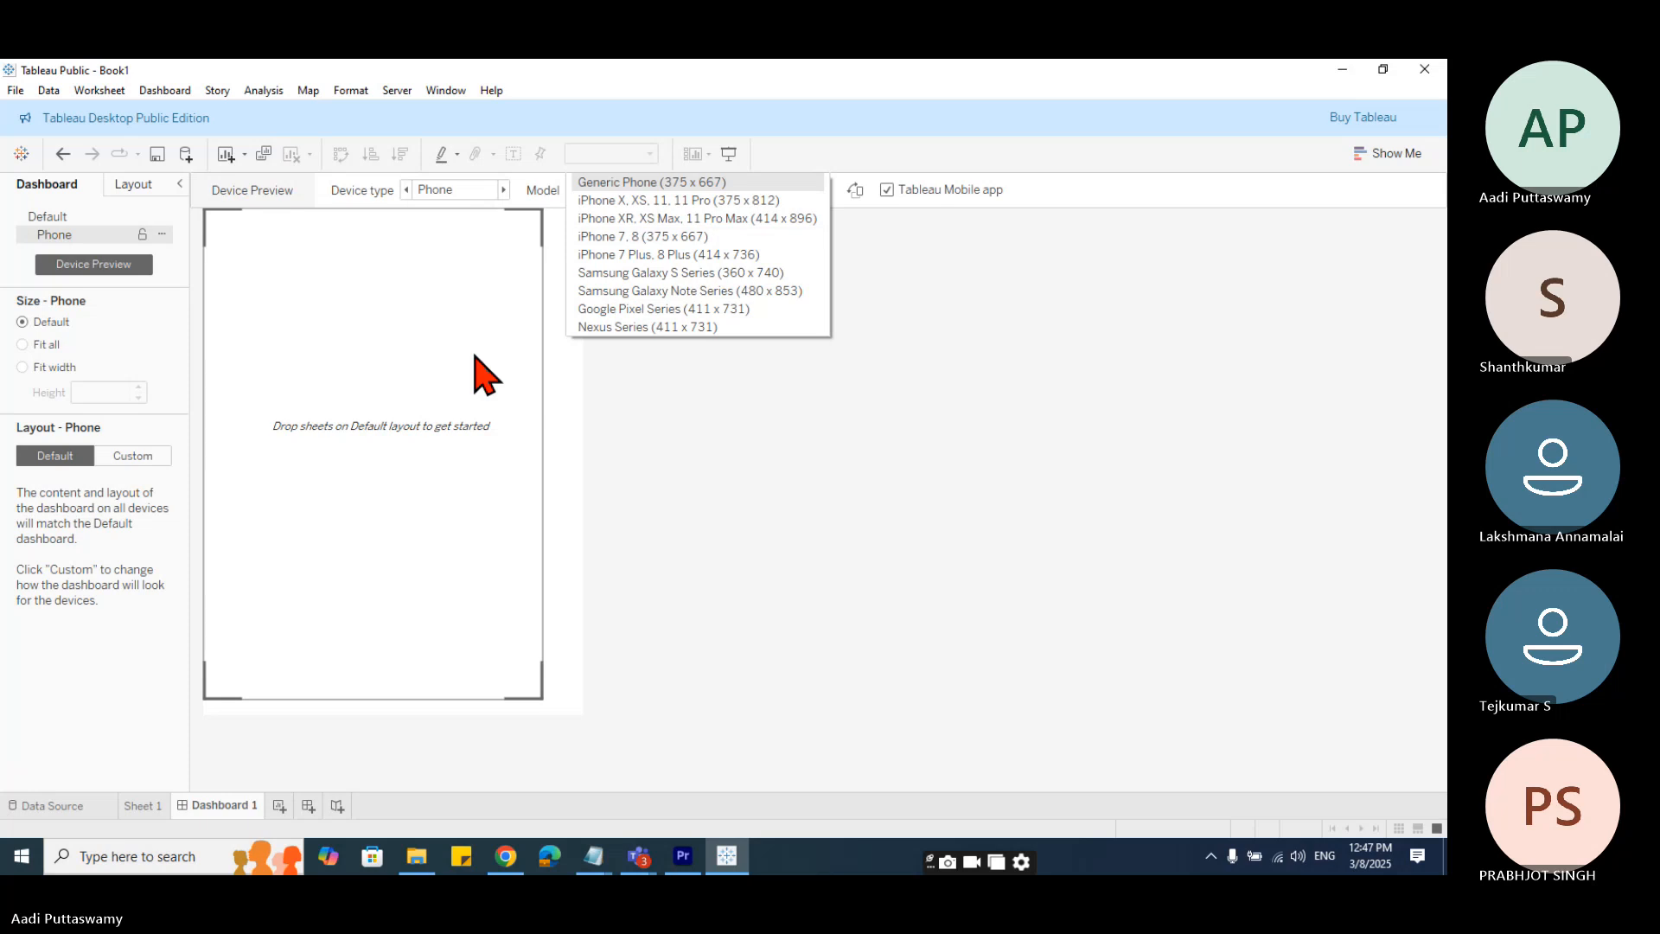
{"action": "left_click", "coordinate": [452, 190]}
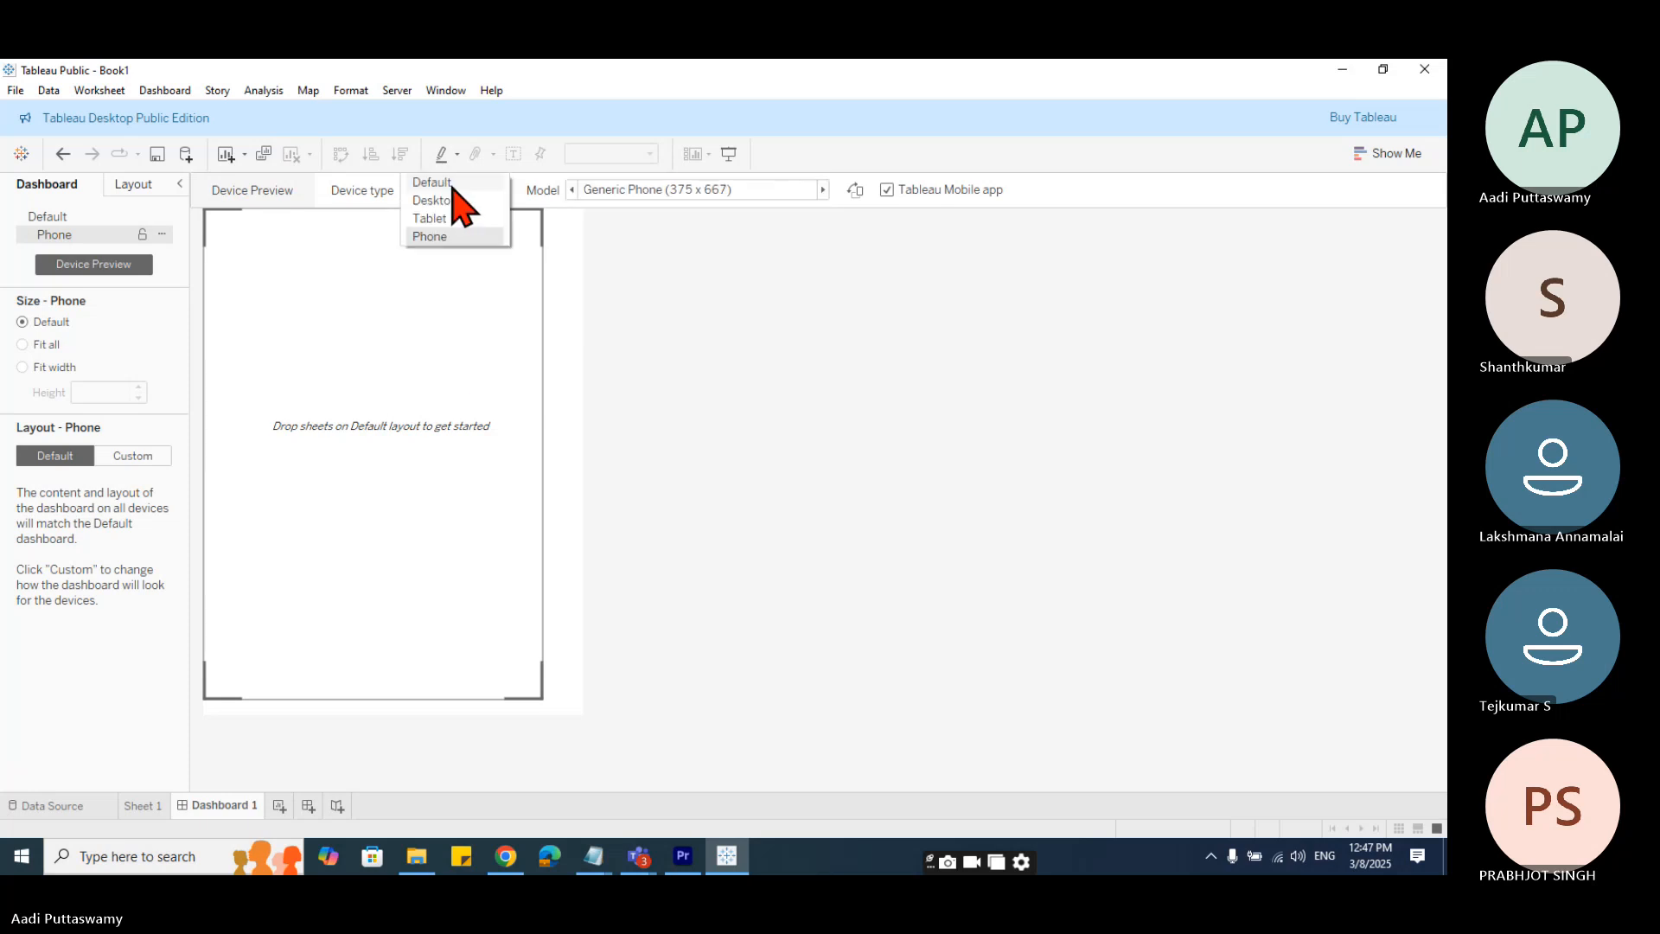
{"action": "left_click", "coordinate": [436, 183]}
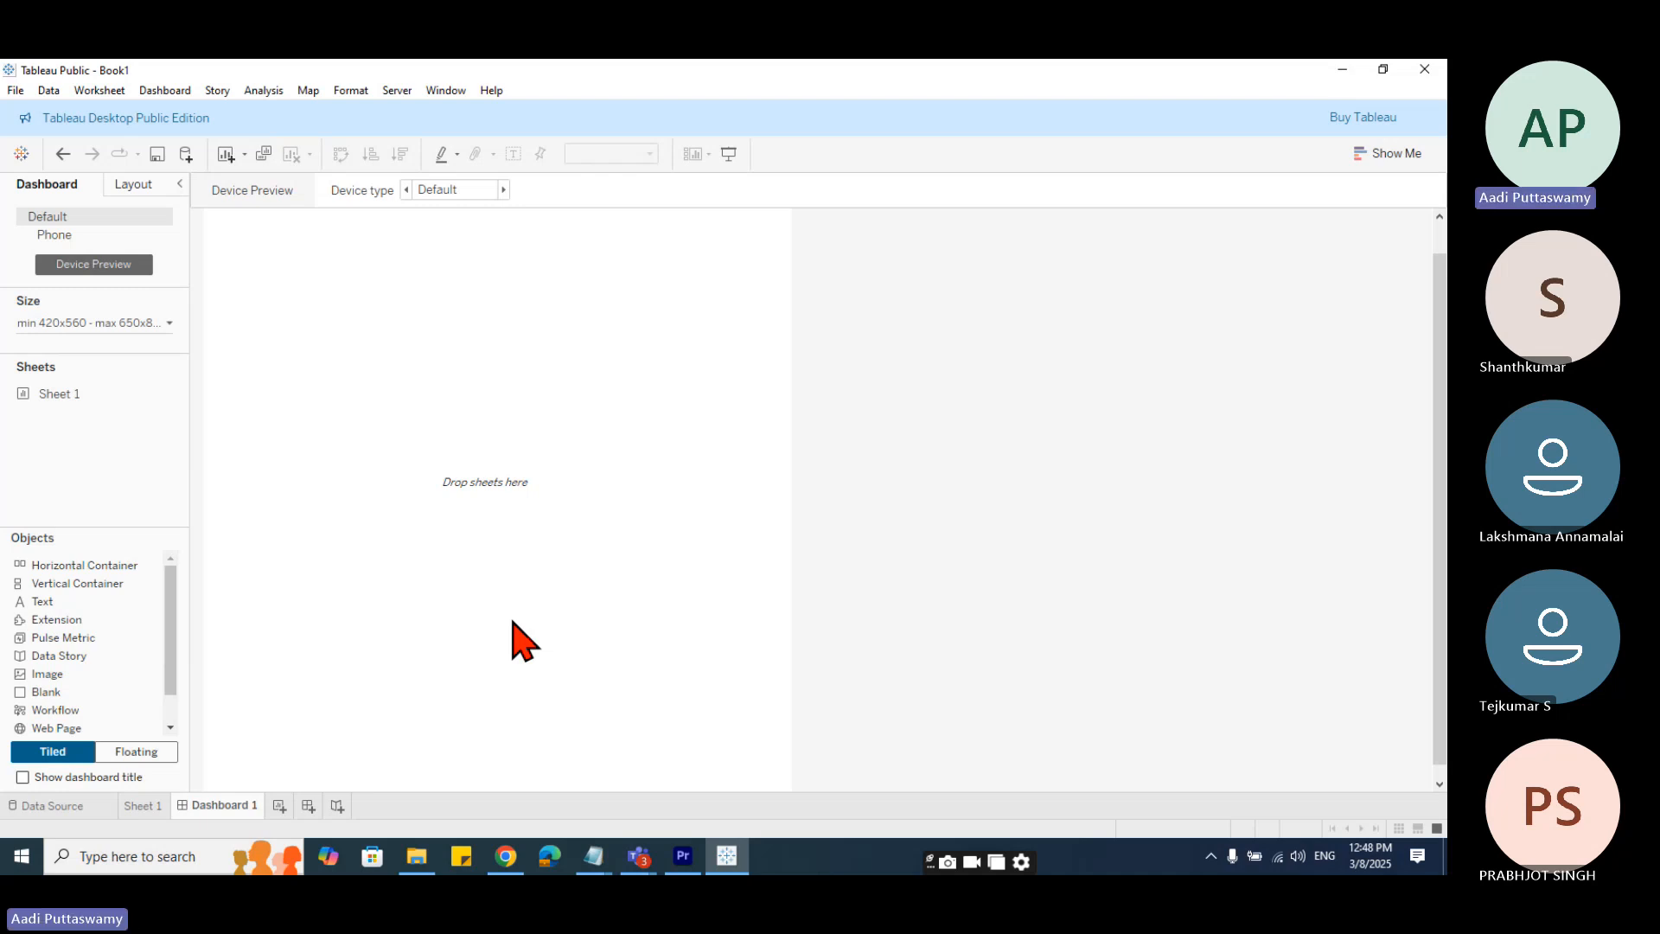
- Rename Sheet 1 as Region
{"action": "left_click", "coordinate": [143, 808]}
{"action": "double_click", "coordinate": [143, 808]}
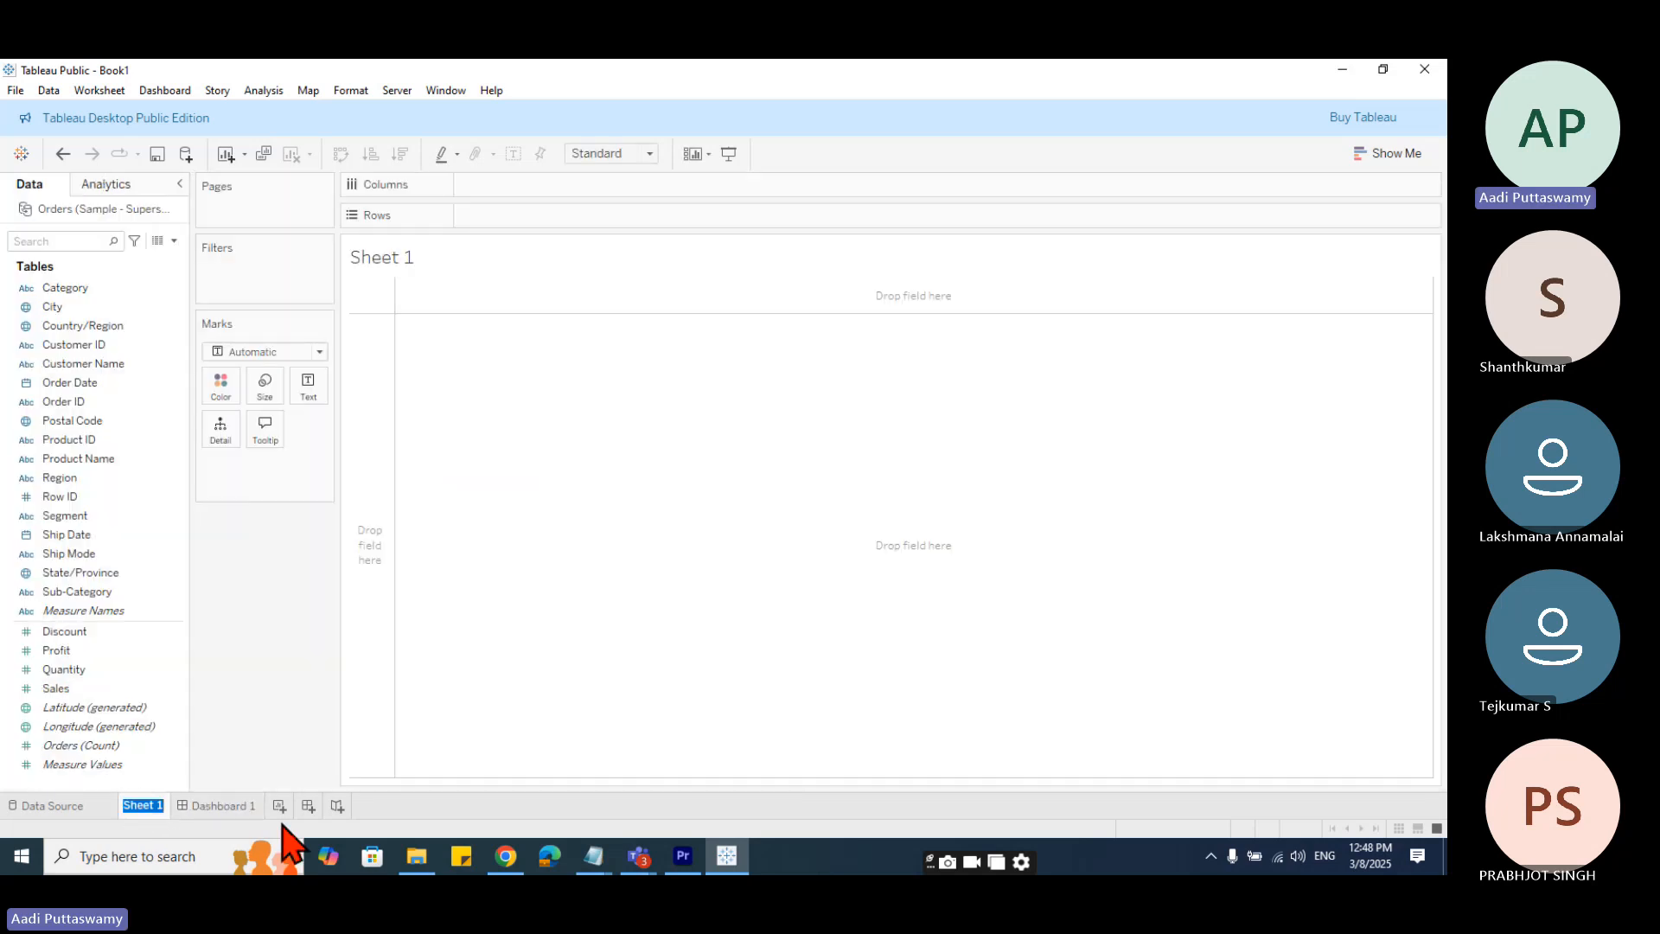
{"action": "type", "text": "Region"}
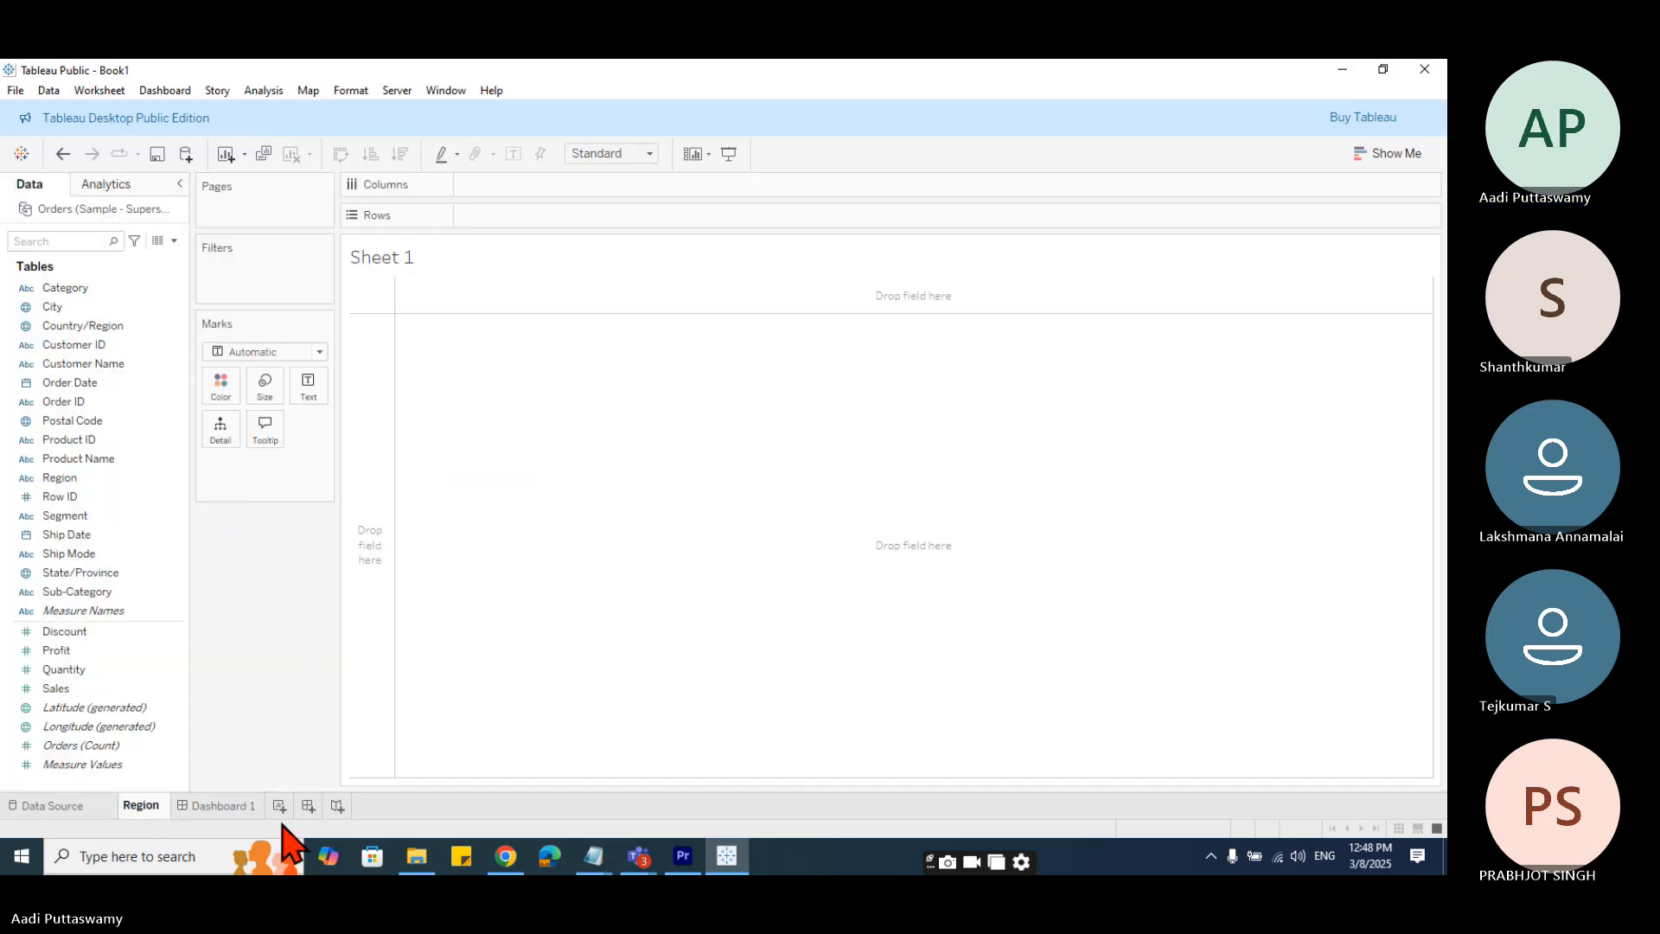
{"action": "key", "text": "Return"}
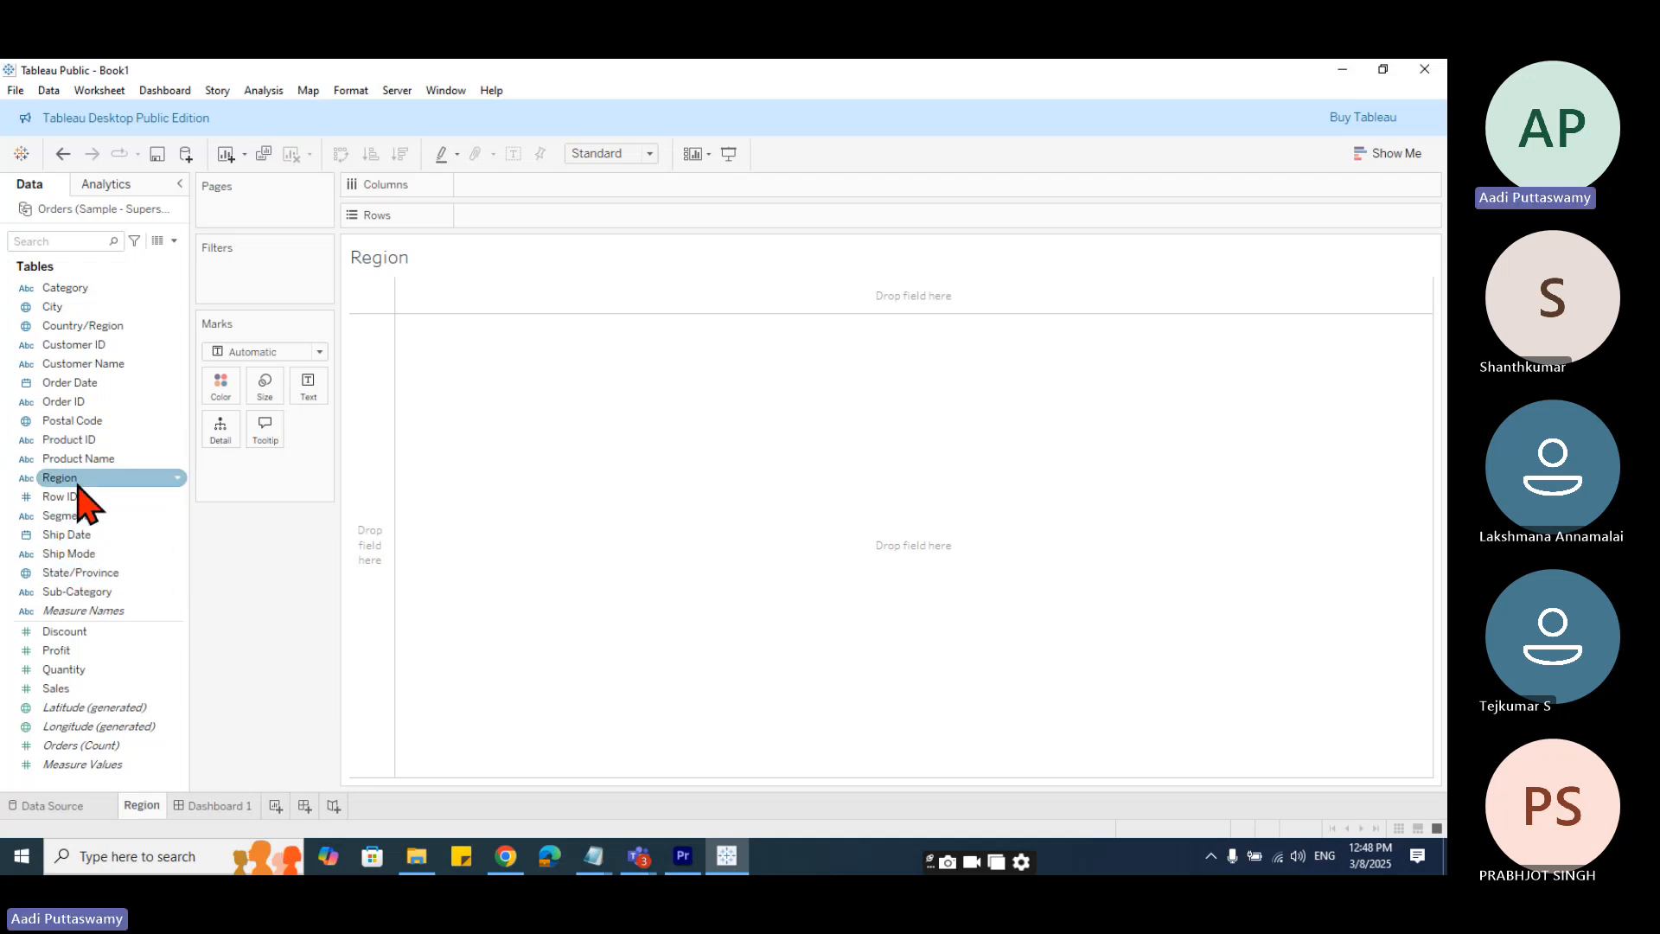
- Build a bar chart with Region in columns and the sum of Sales in rows, and colour its bars orange
{"action": "left_click_drag", "start_coordinate": [76, 481], "coordinate": [605, 185]}
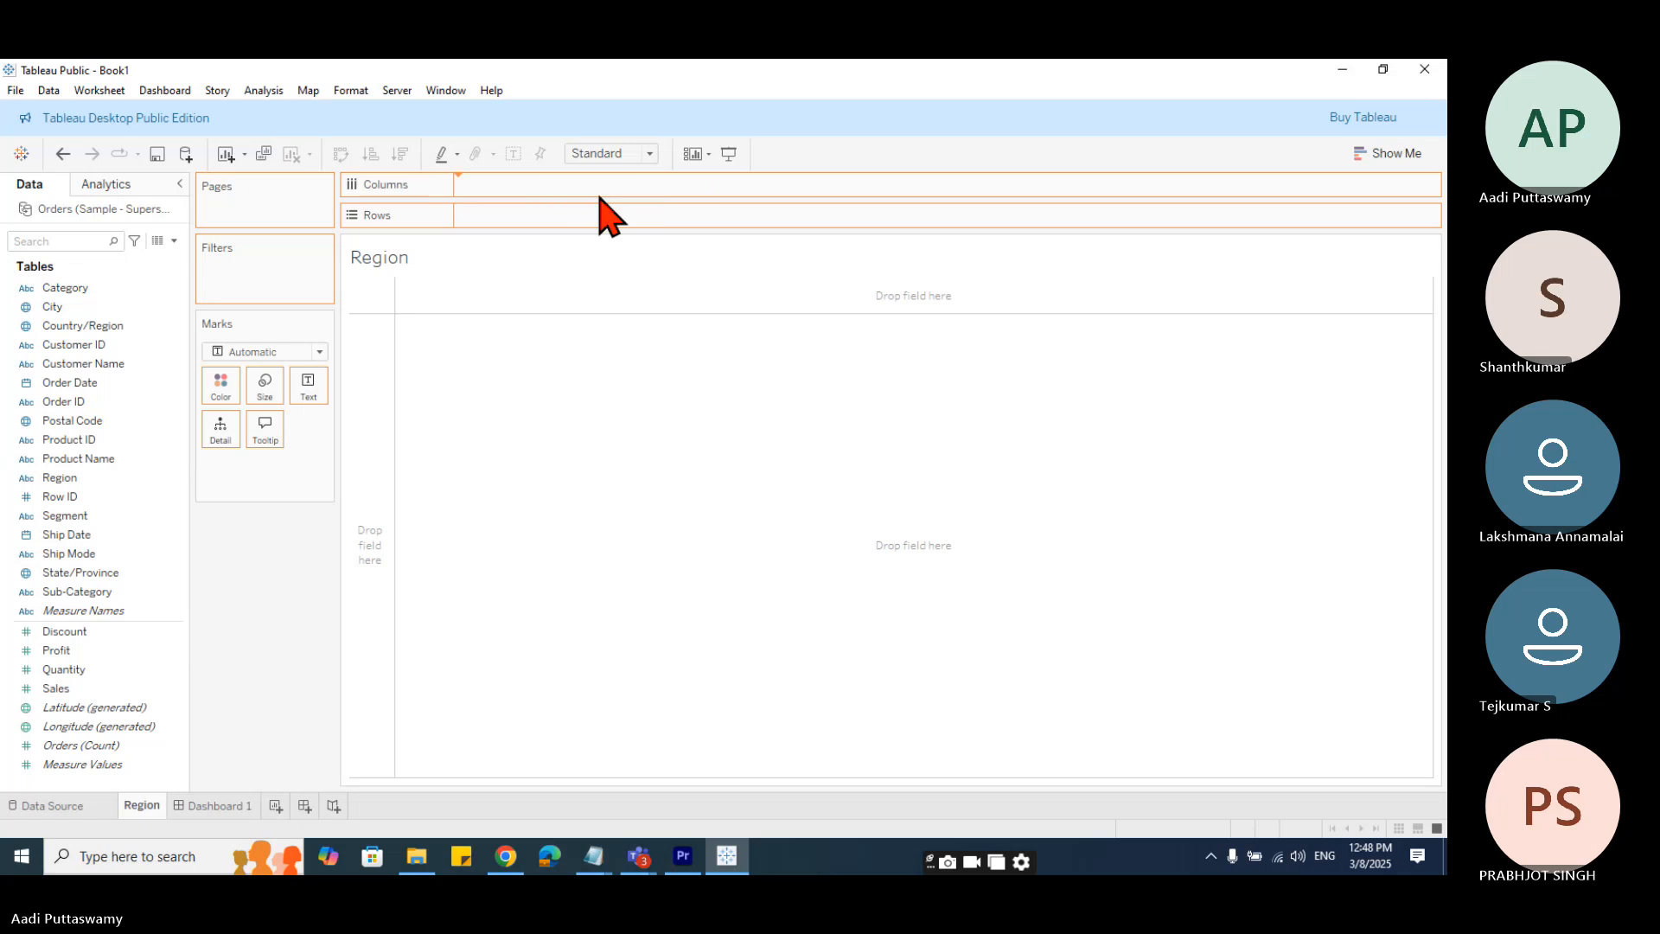
{"action": "left_click_drag", "start_coordinate": [118, 683], "coordinate": [574, 218]}
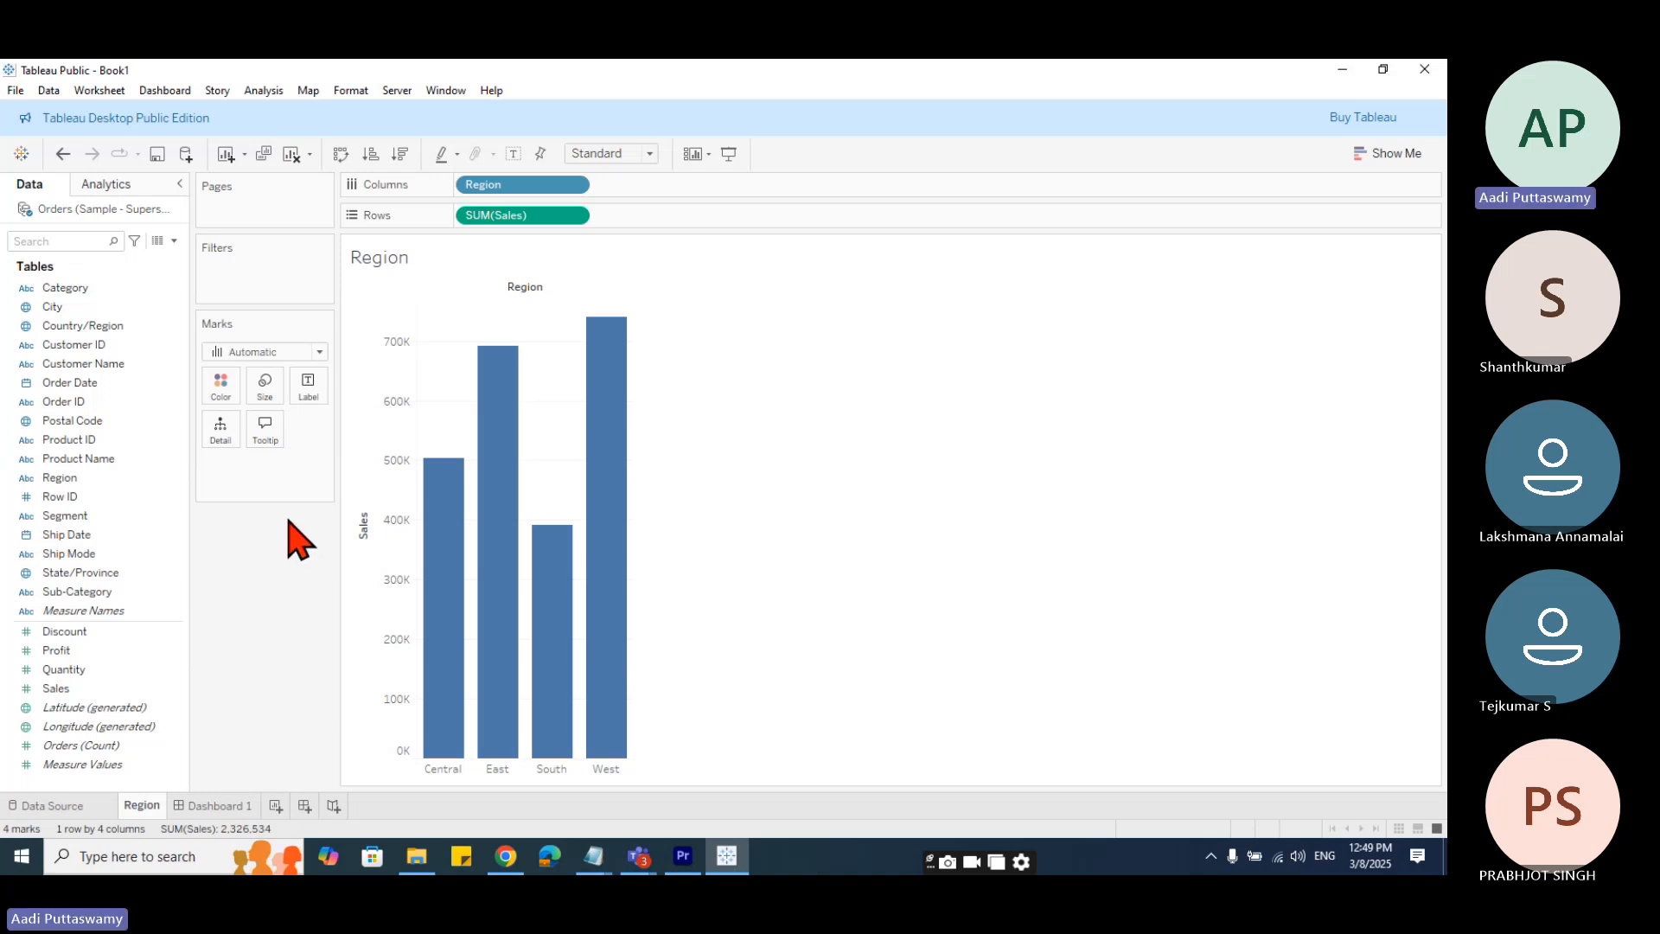
{"action": "mouse_move", "coordinate": [495, 509]}
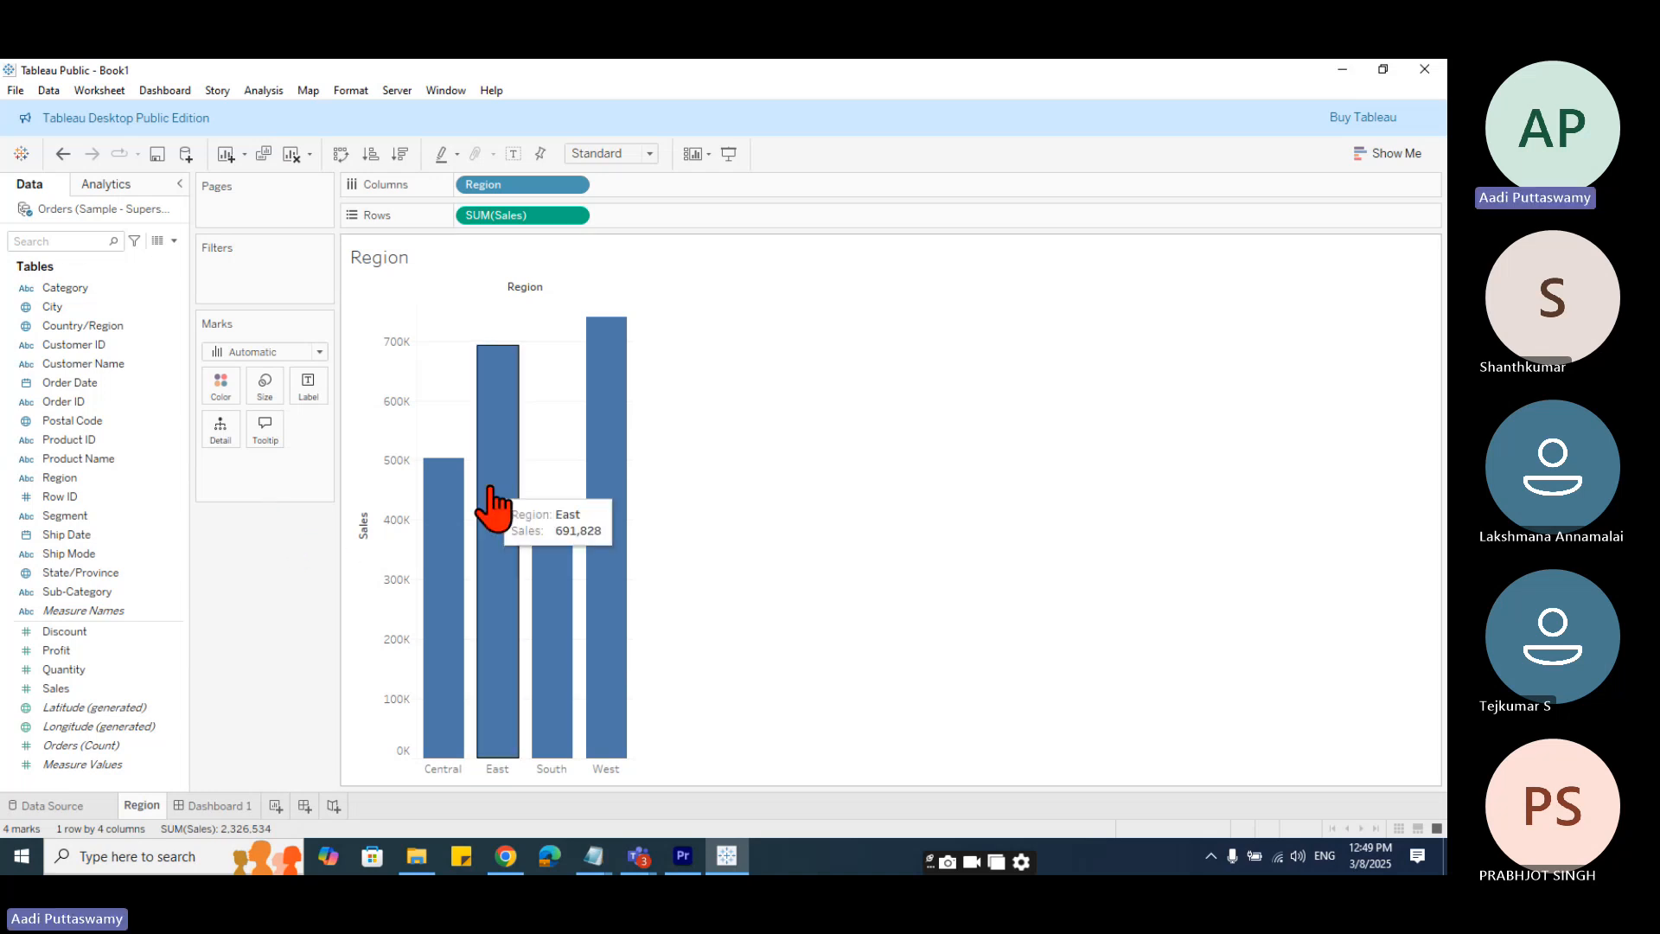
{"action": "left_click", "coordinate": [223, 386]}
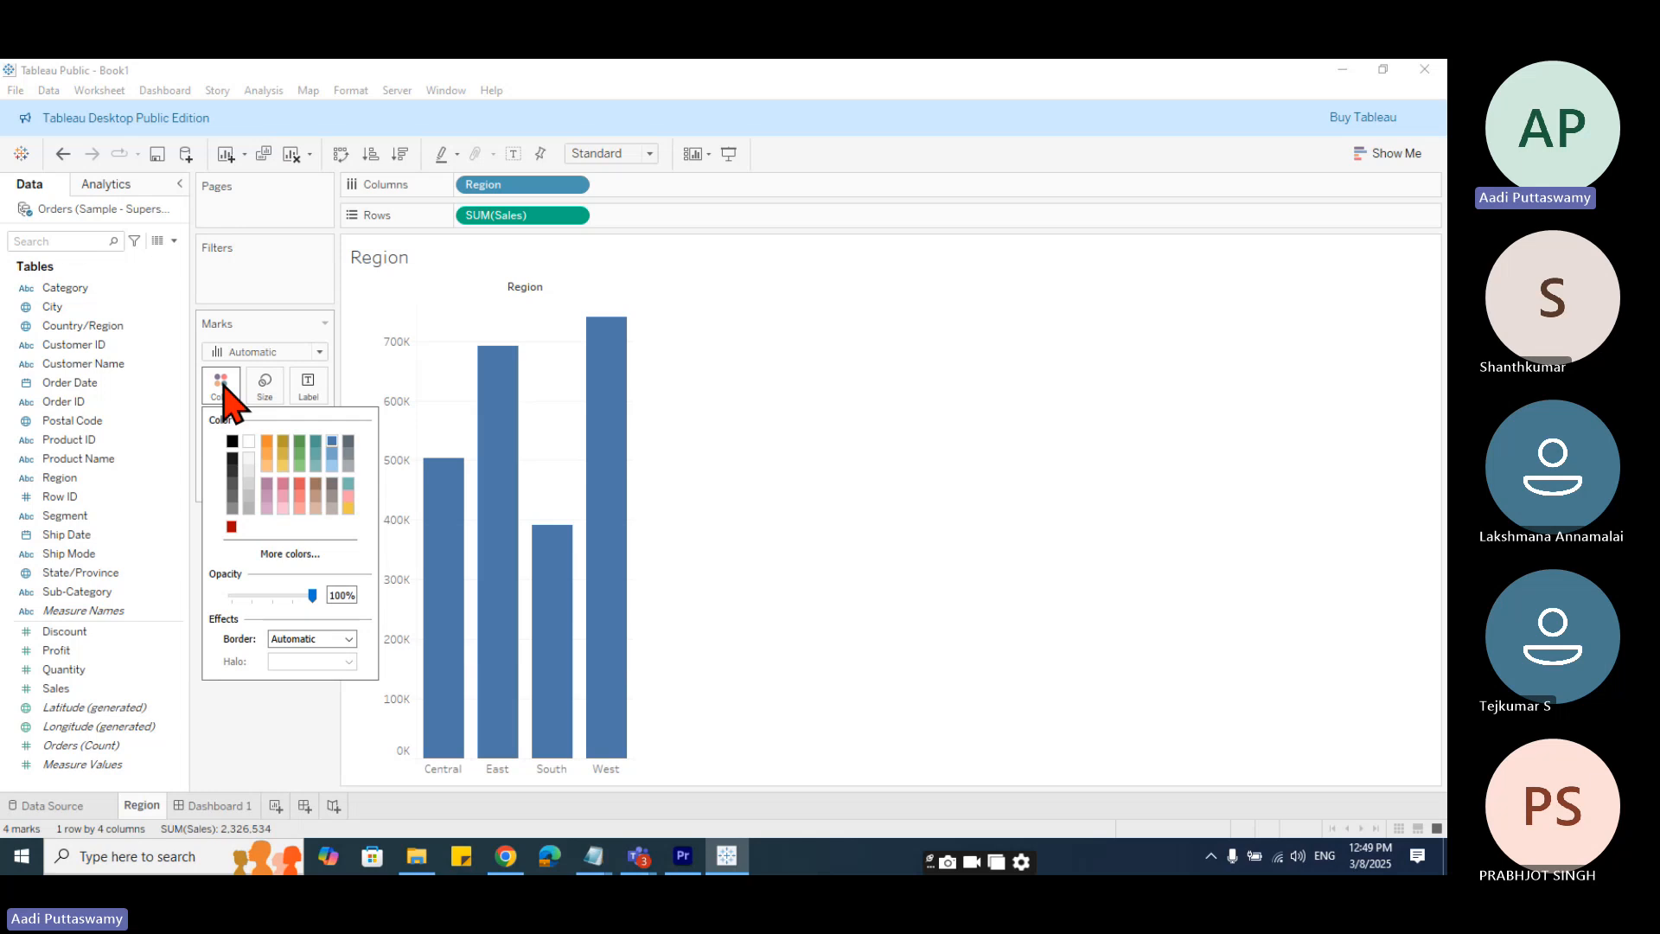
{"action": "left_click", "coordinate": [267, 442]}
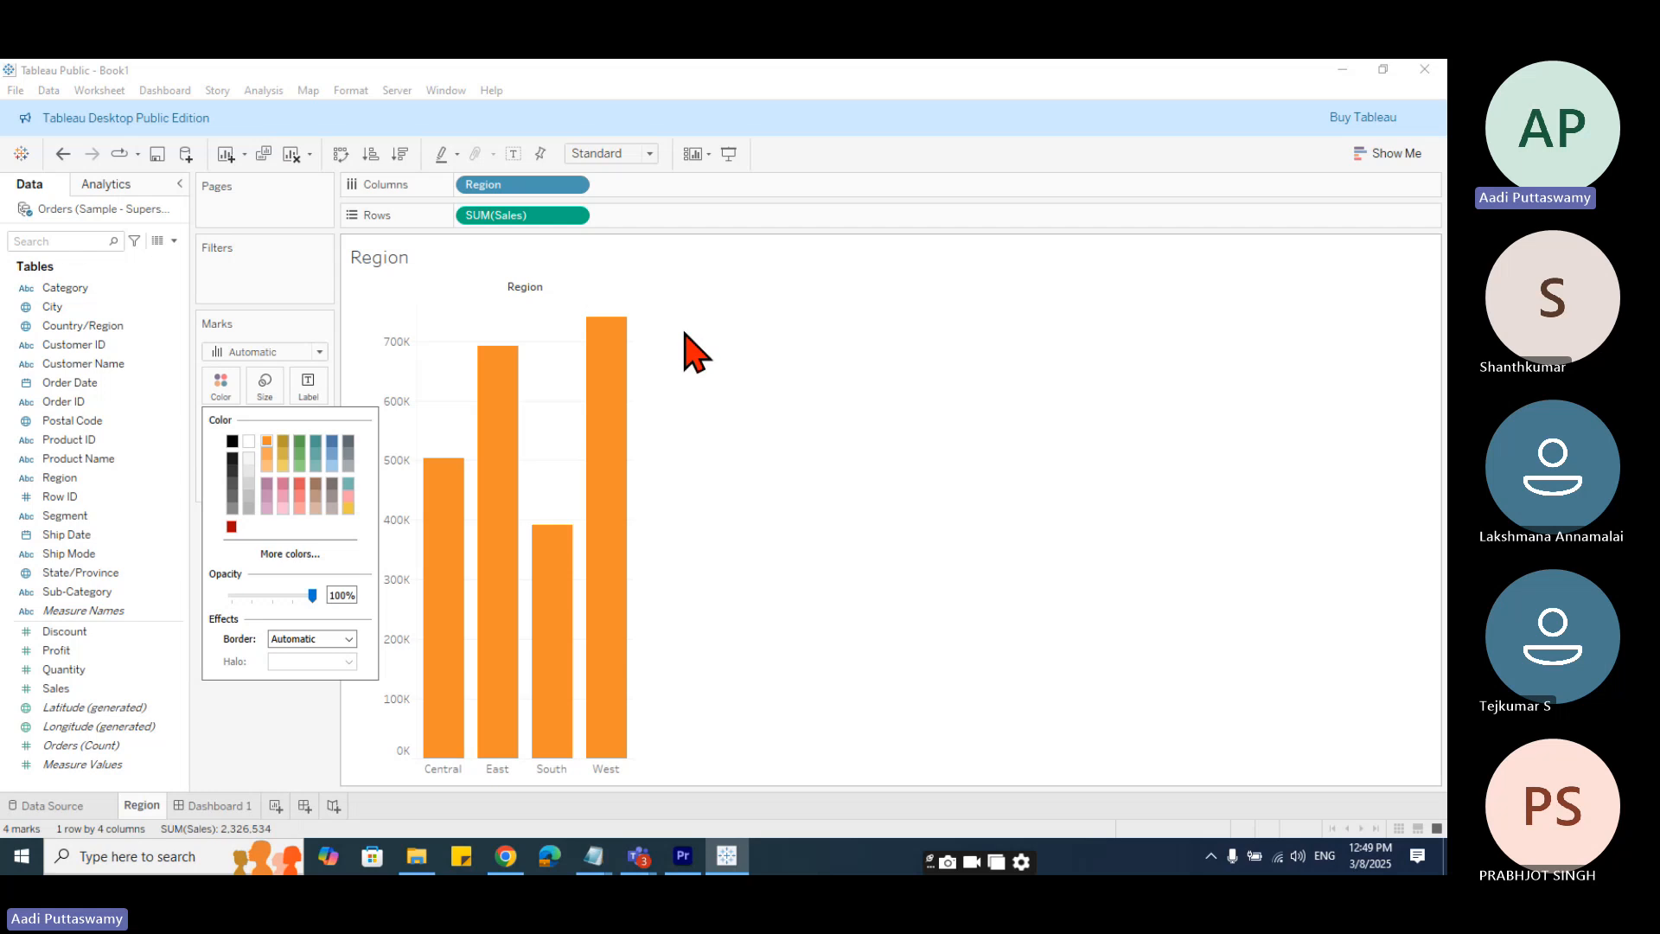
- Show mark labels on the sales bars and widen the chart's region columns
{"action": "left_click", "coordinate": [748, 407]}
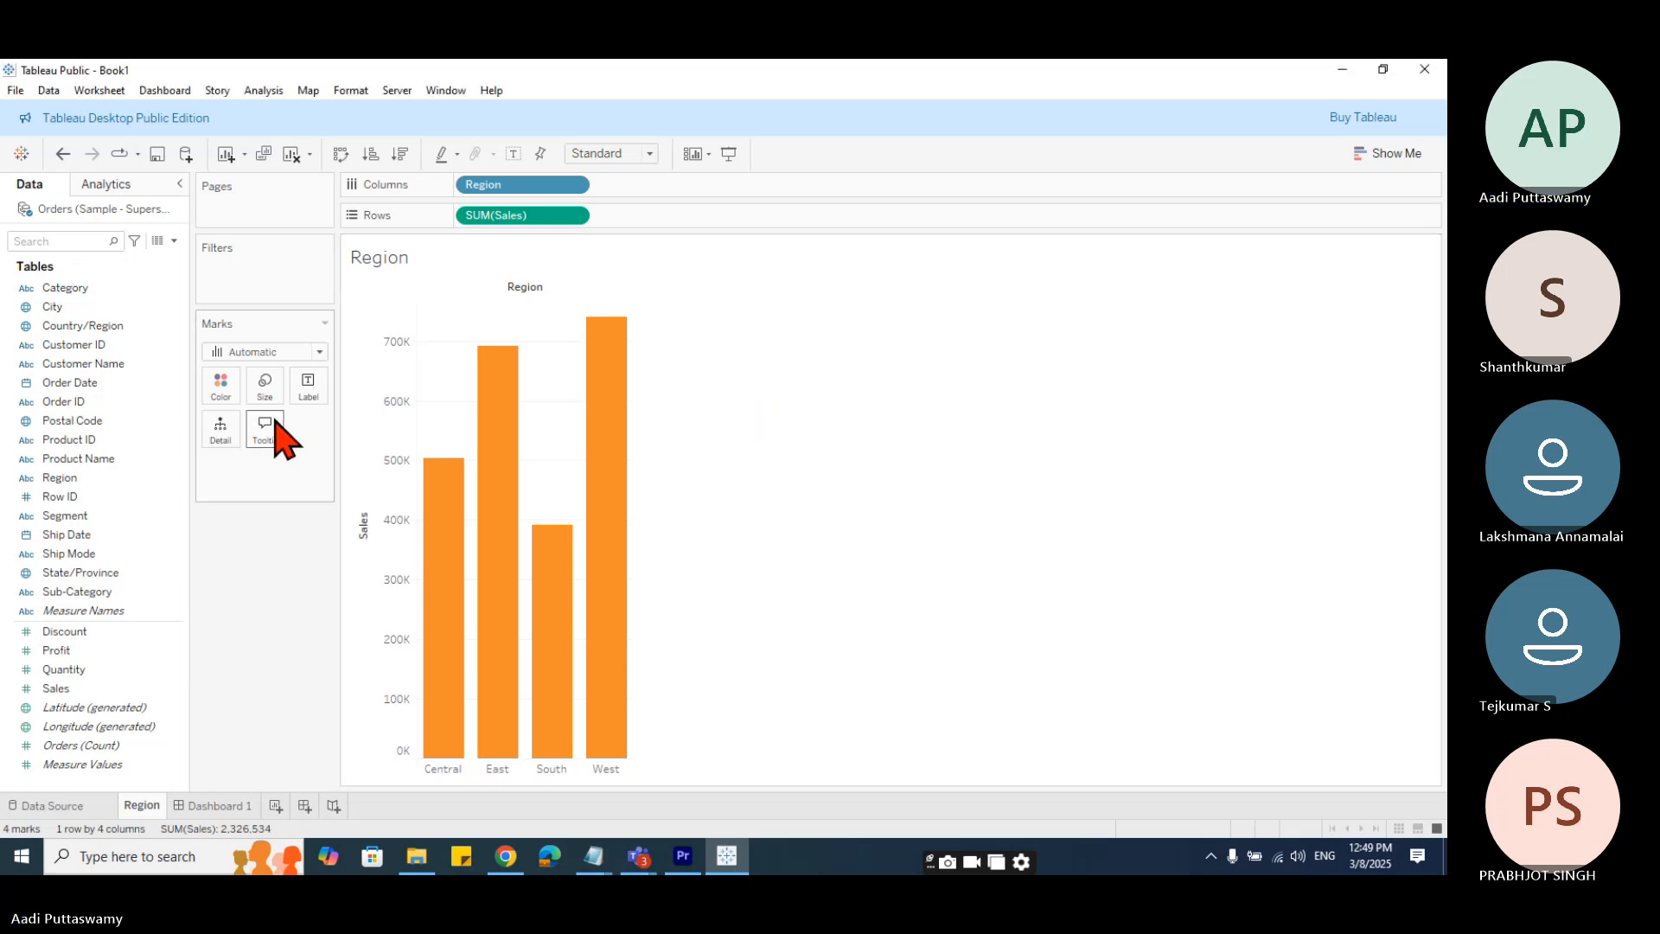
{"action": "left_click", "coordinate": [308, 389]}
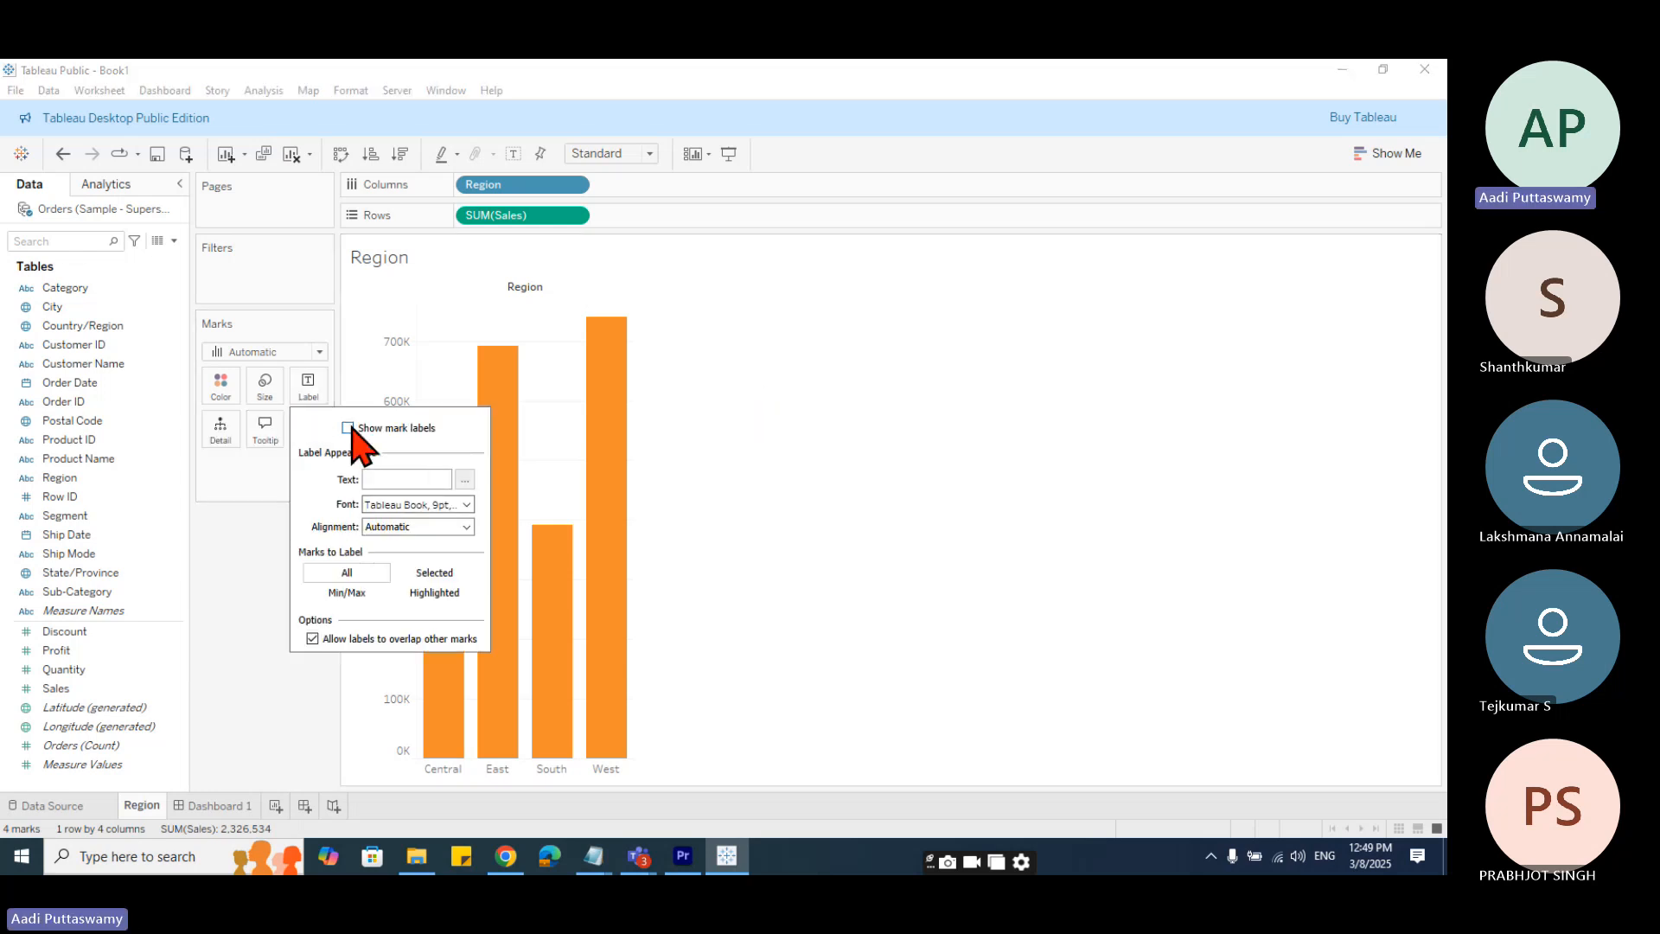
{"action": "left_click", "coordinate": [347, 427]}
{"action": "left_click", "coordinate": [843, 484]}
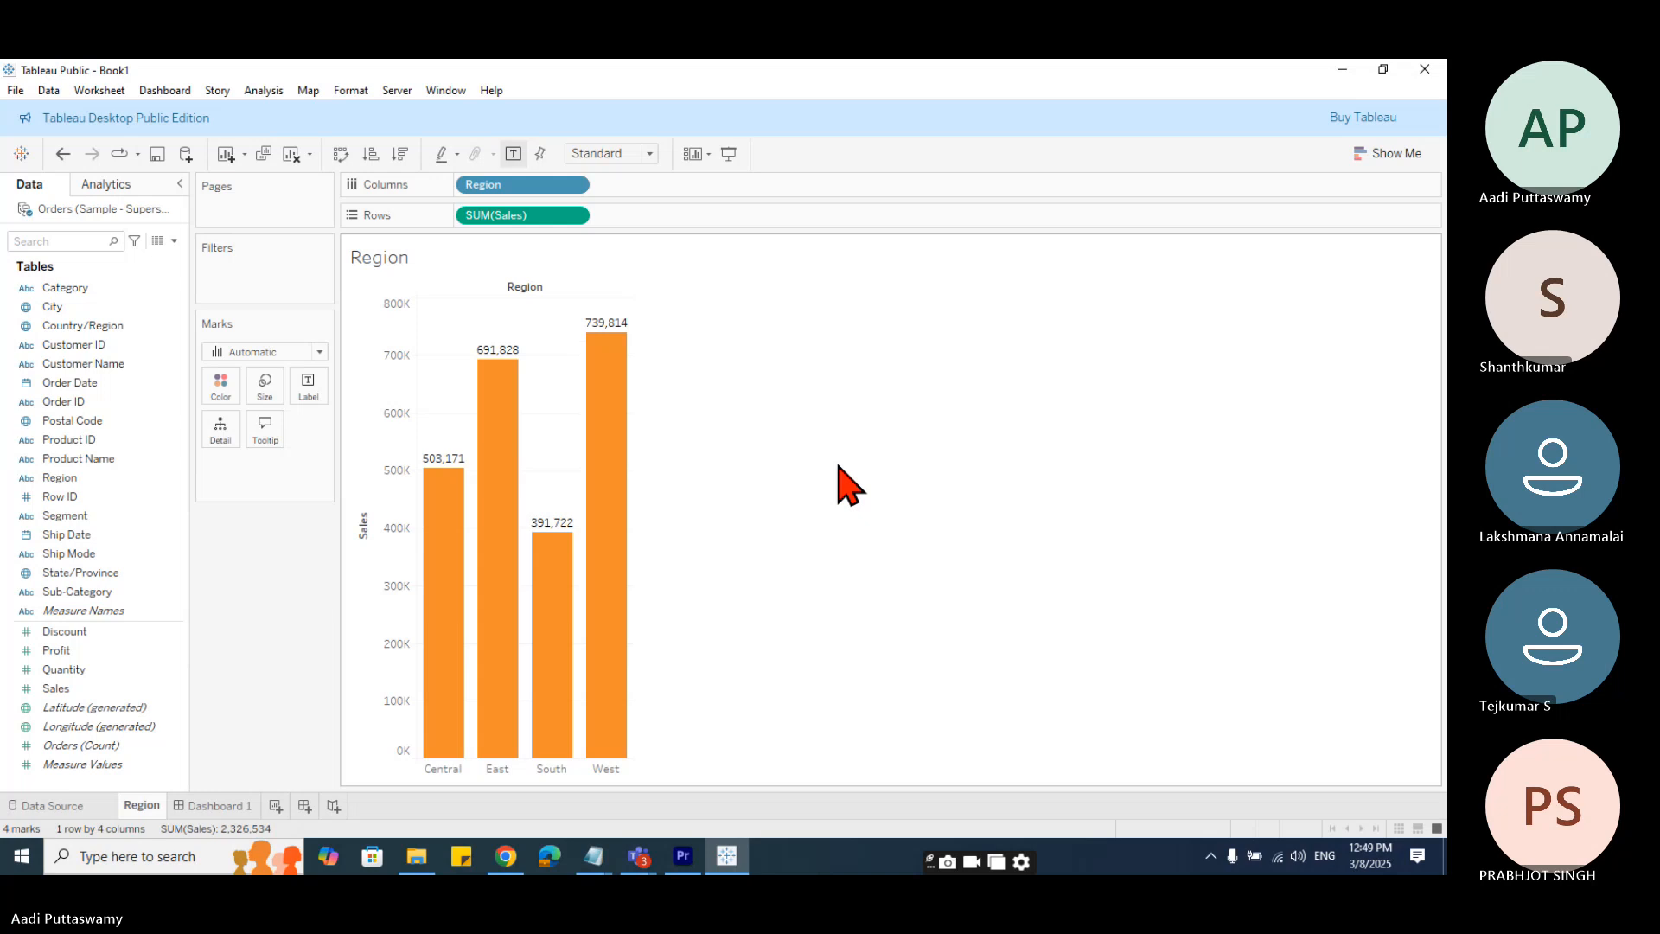
{"action": "mouse_move", "coordinate": [633, 455]}
{"action": "left_click_drag", "start_coordinate": [634, 456], "coordinate": [766, 456]}
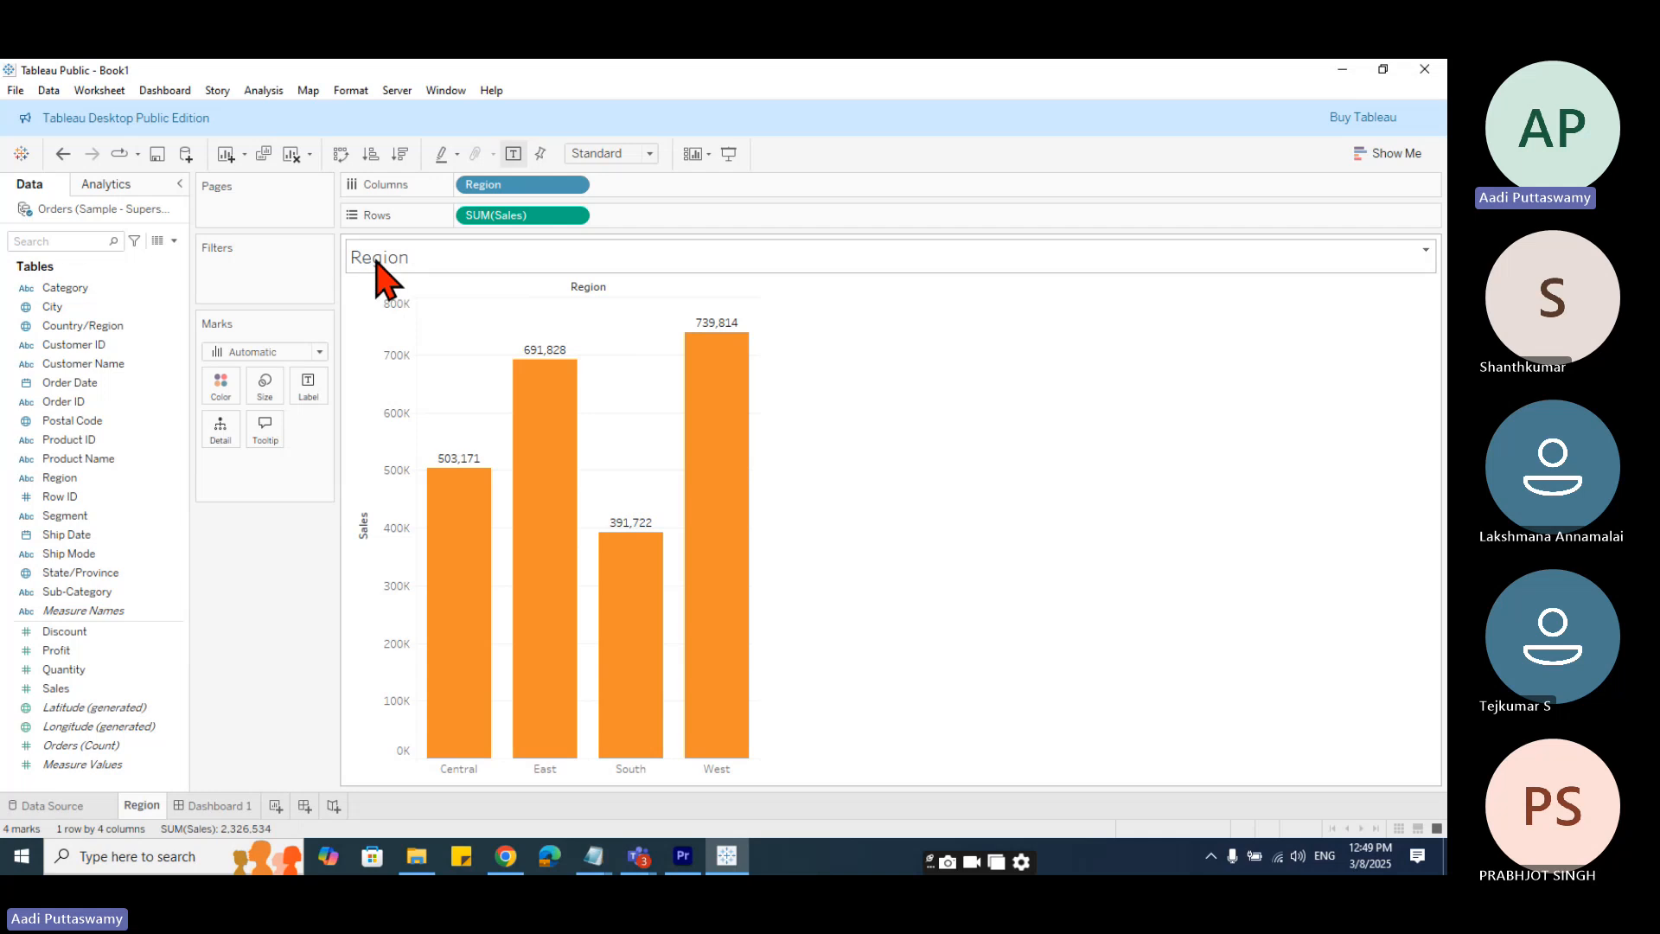
- Format the Region worksheet title's shading, trying dark red first and settling on a pale teal
{"action": "right_click", "coordinate": [382, 269]}
{"action": "left_click", "coordinate": [445, 346]}
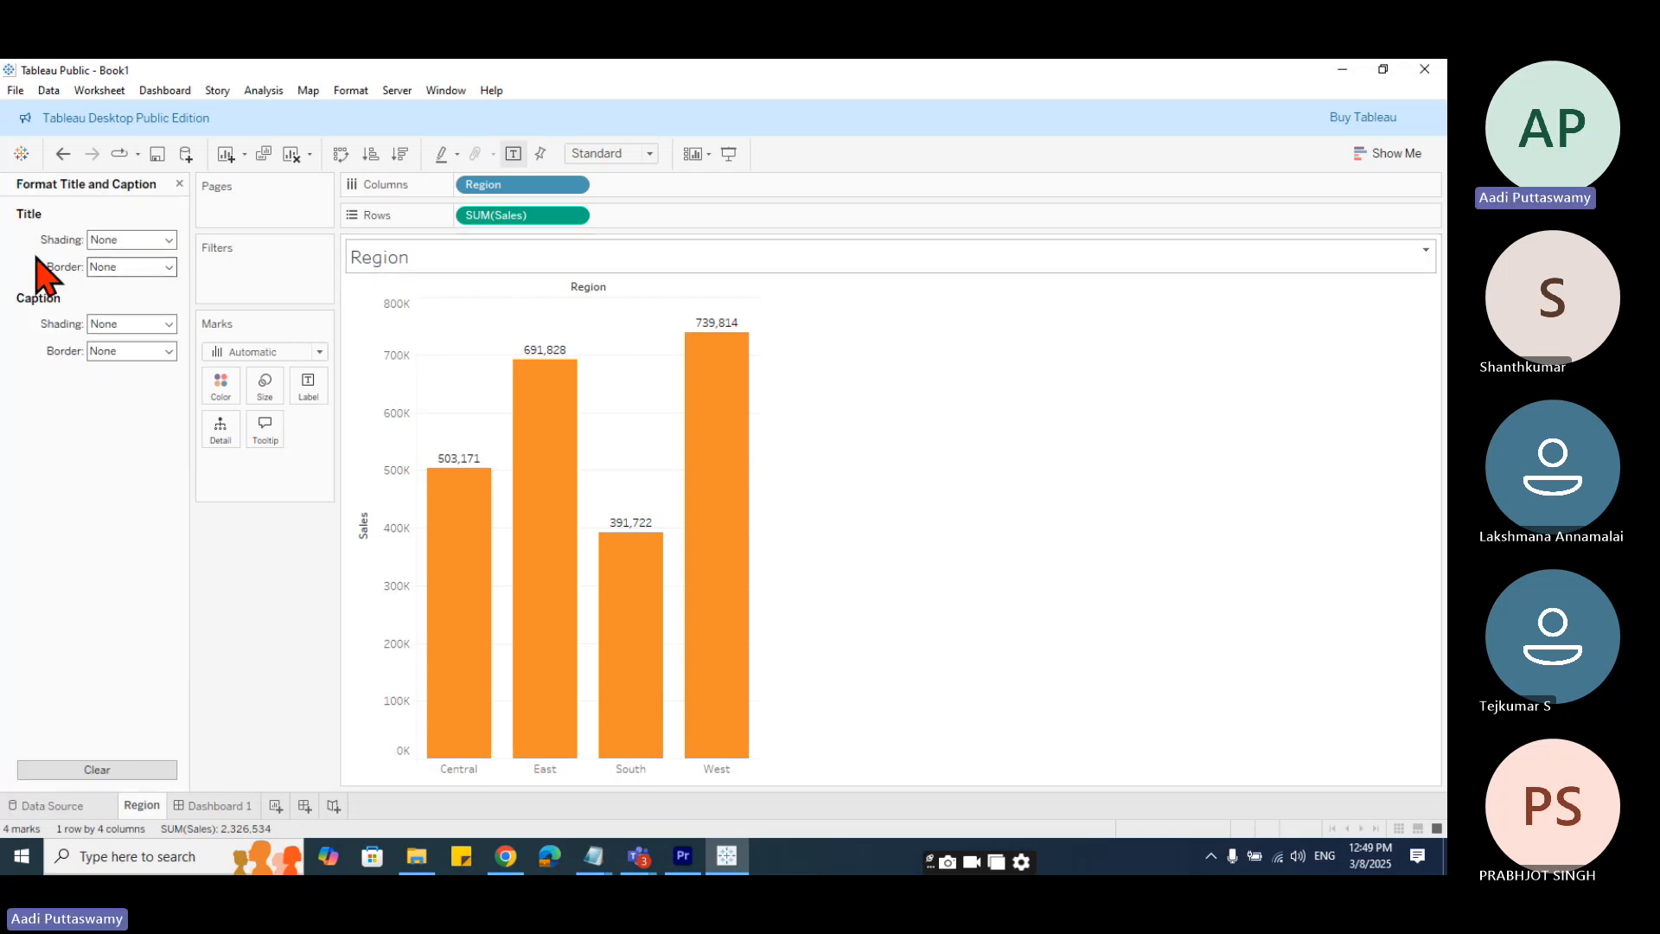
{"action": "left_click", "coordinate": [154, 243]}
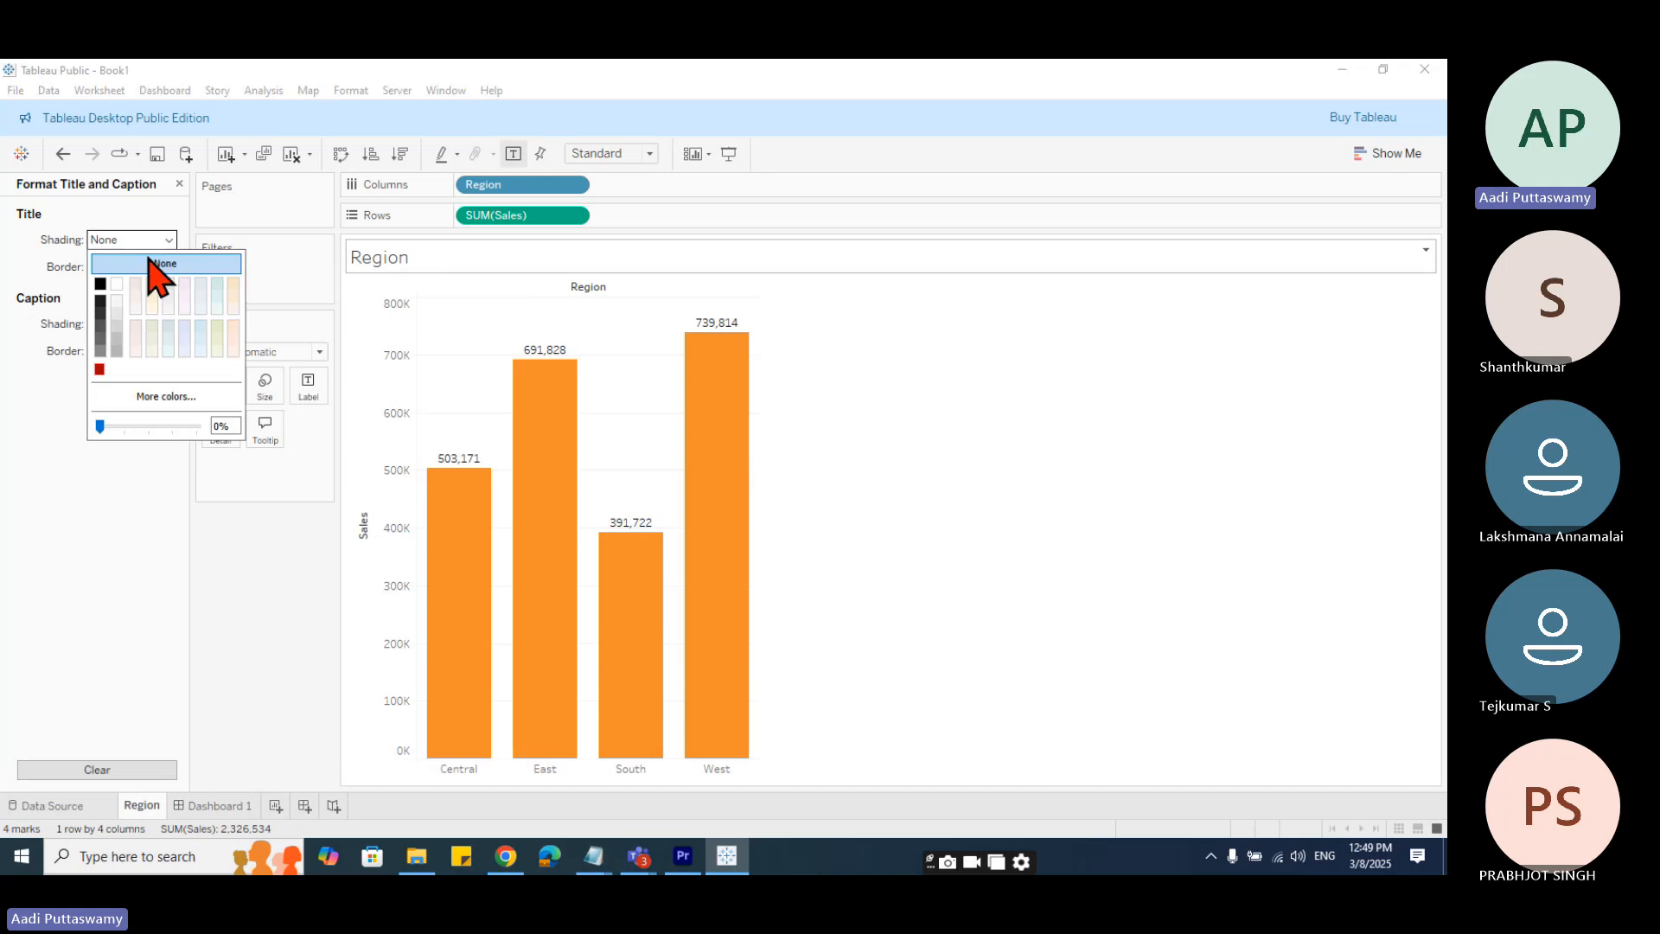
{"action": "left_click", "coordinate": [99, 369]}
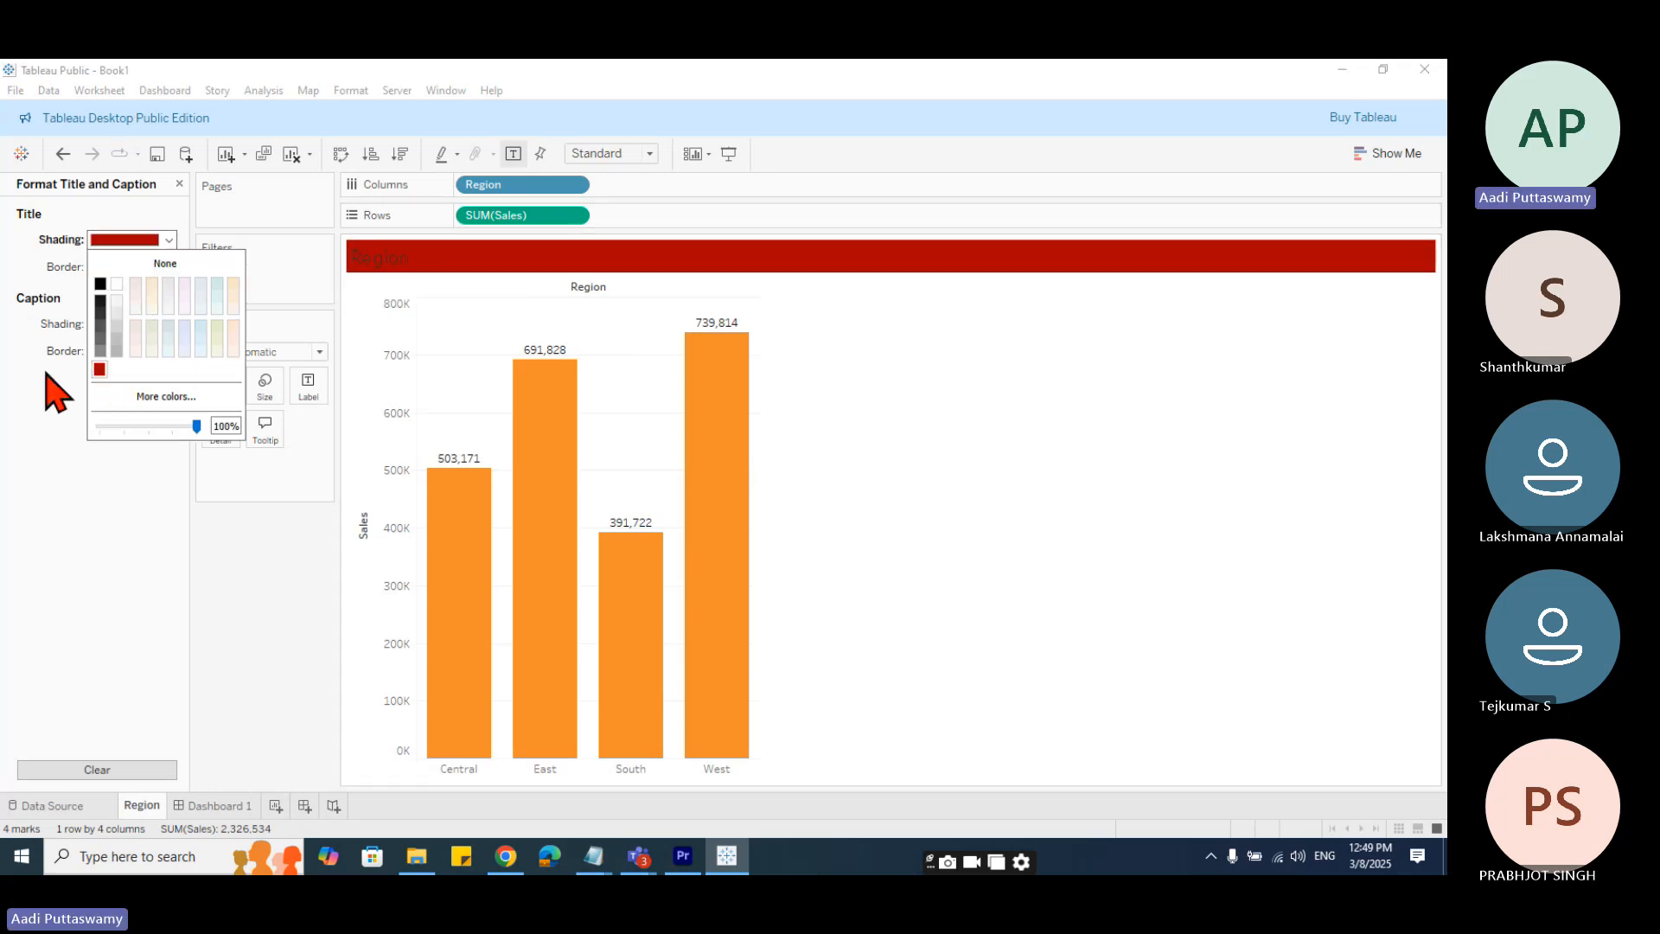
{"action": "left_click", "coordinate": [17, 432]}
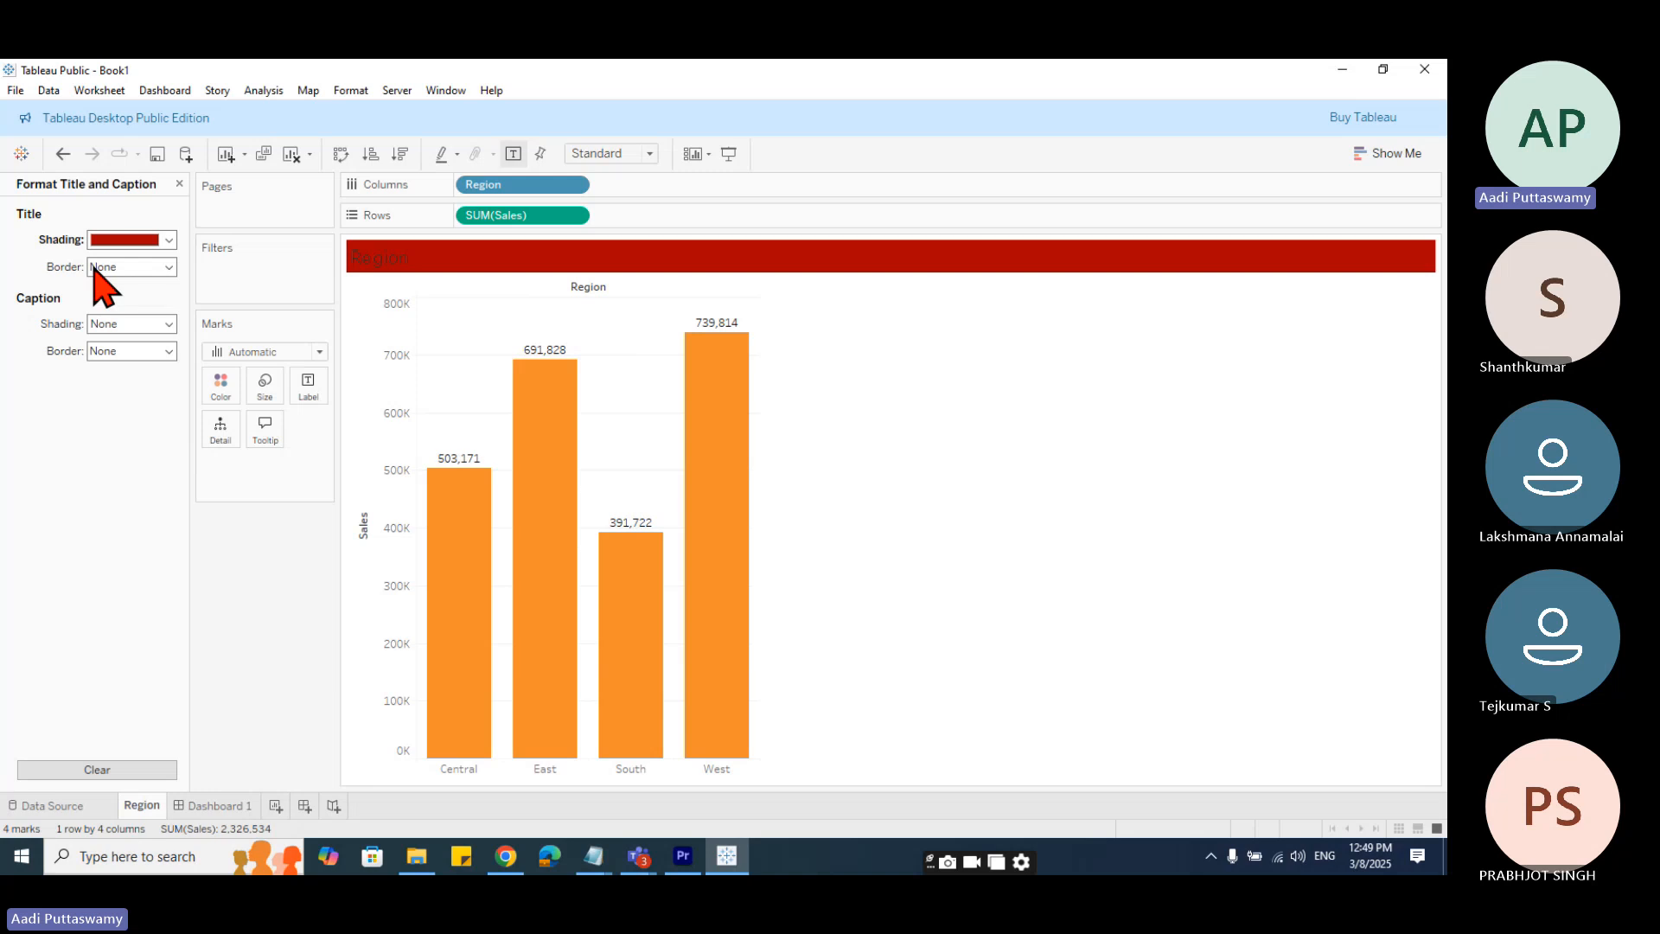
{"action": "double_click", "coordinate": [398, 264]}
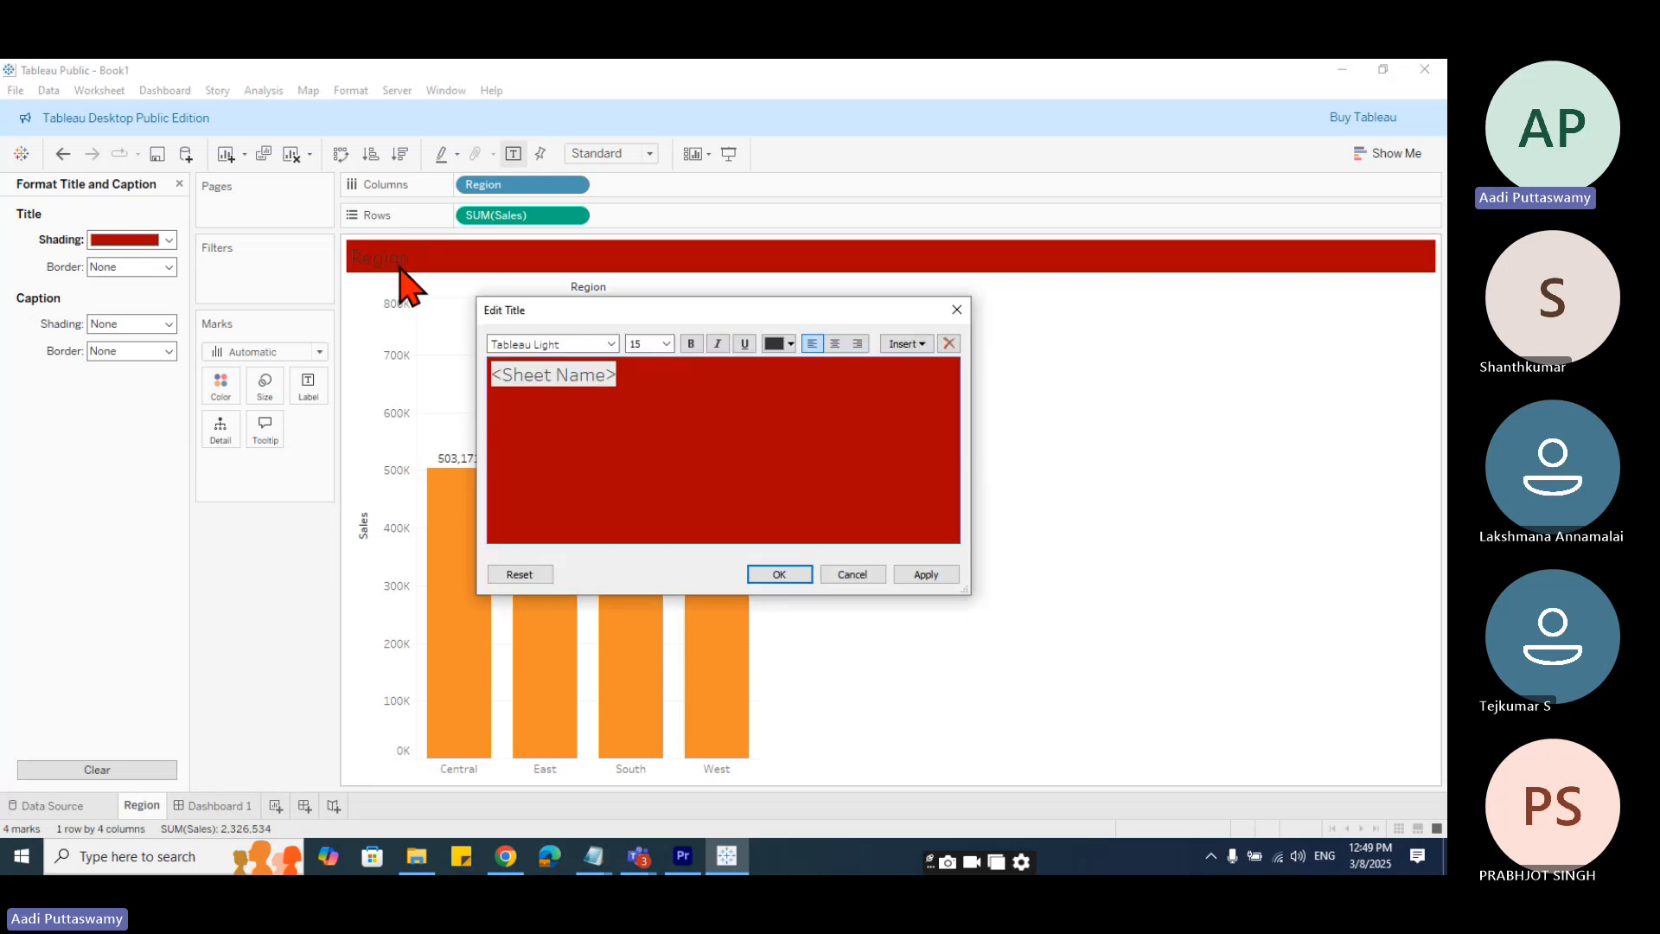
{"action": "left_click", "coordinate": [852, 574]}
{"action": "left_click", "coordinate": [169, 239]}
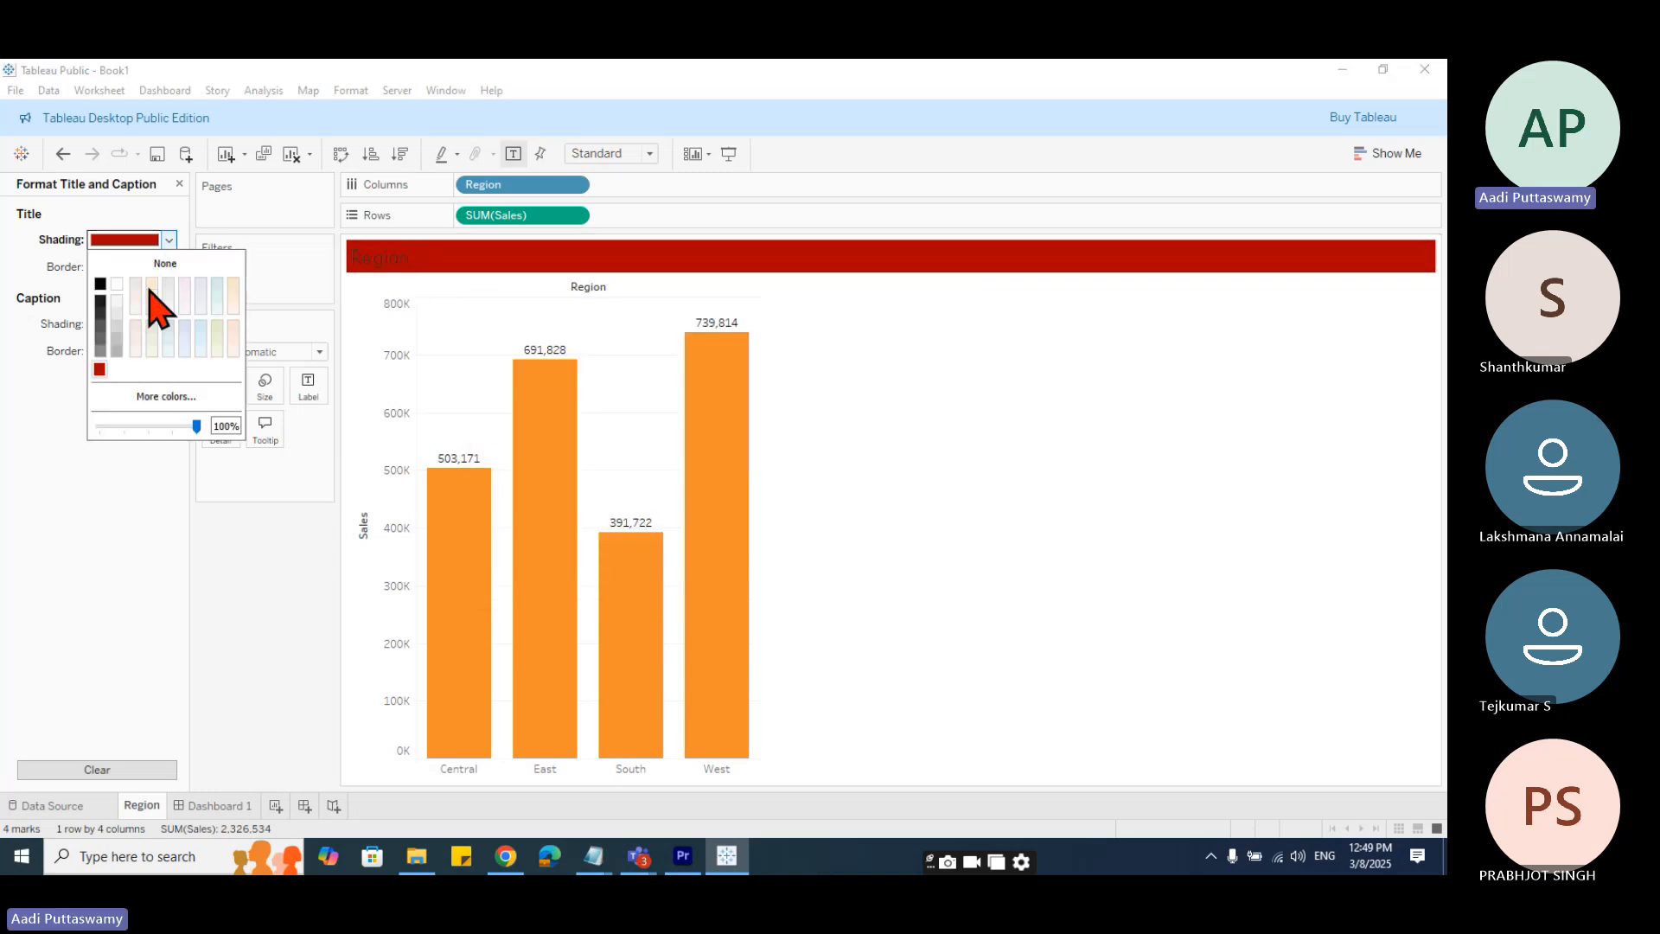
{"action": "left_click", "coordinate": [217, 284]}
{"action": "left_click", "coordinate": [482, 275]}
- Centre the worksheet title, make it bold and set its font to Tableau Bold
{"action": "double_click", "coordinate": [482, 270]}
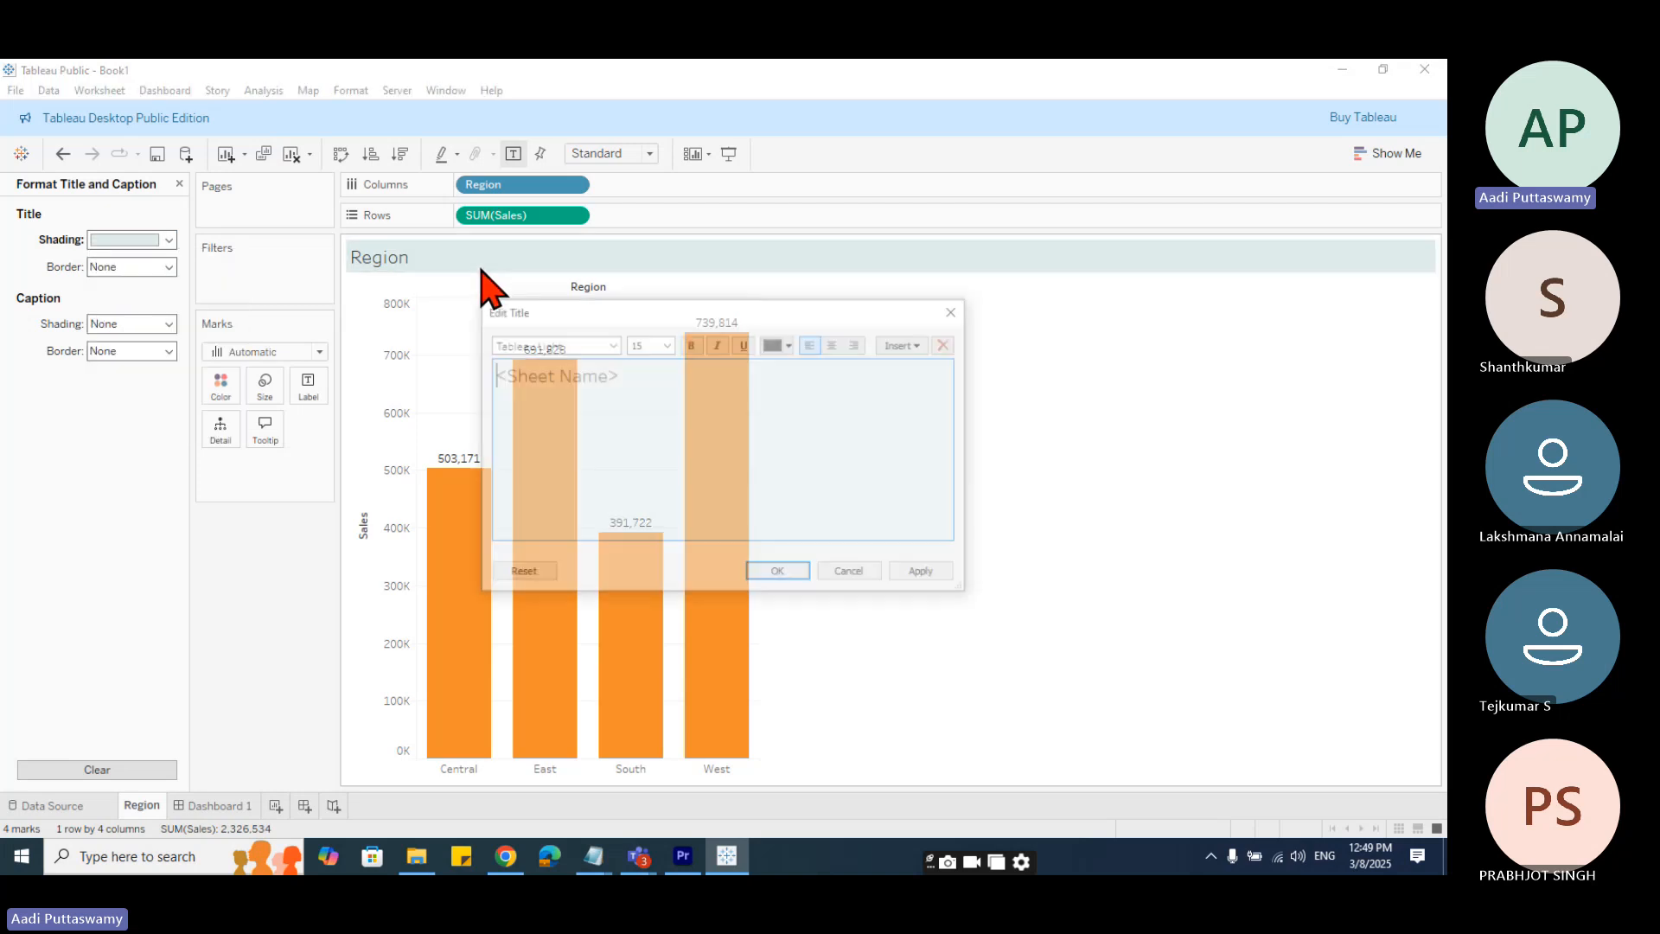
{"action": "left_click_drag", "start_coordinate": [637, 370], "coordinate": [490, 372]}
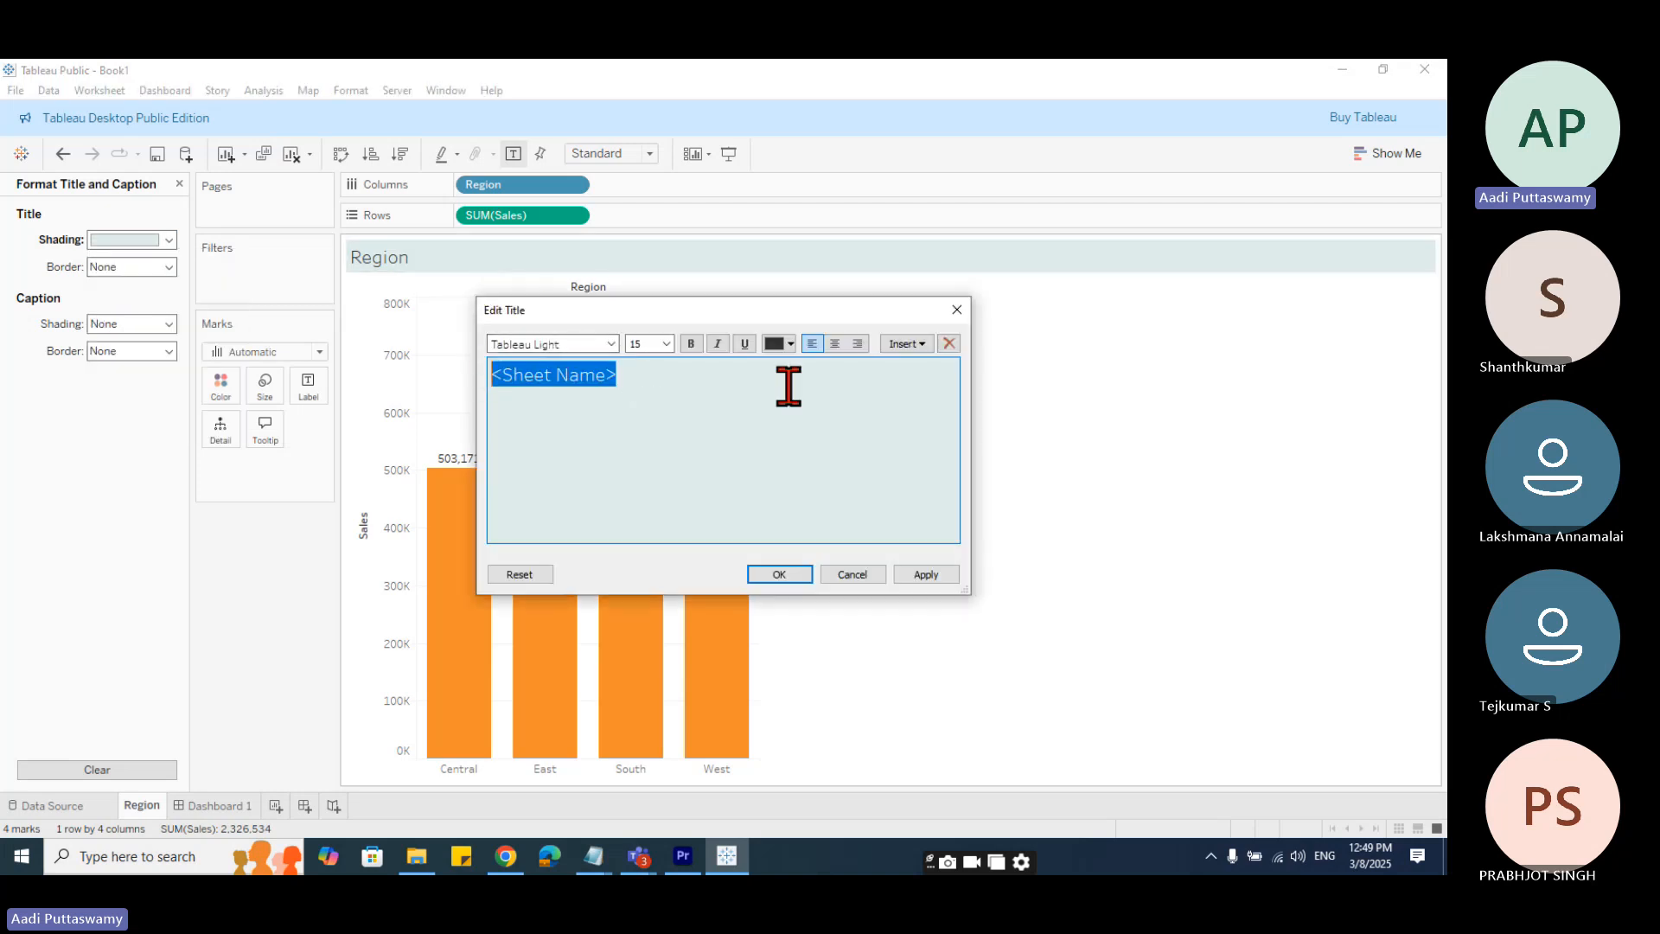
{"action": "left_click", "coordinate": [834, 343]}
{"action": "left_click", "coordinate": [691, 343]}
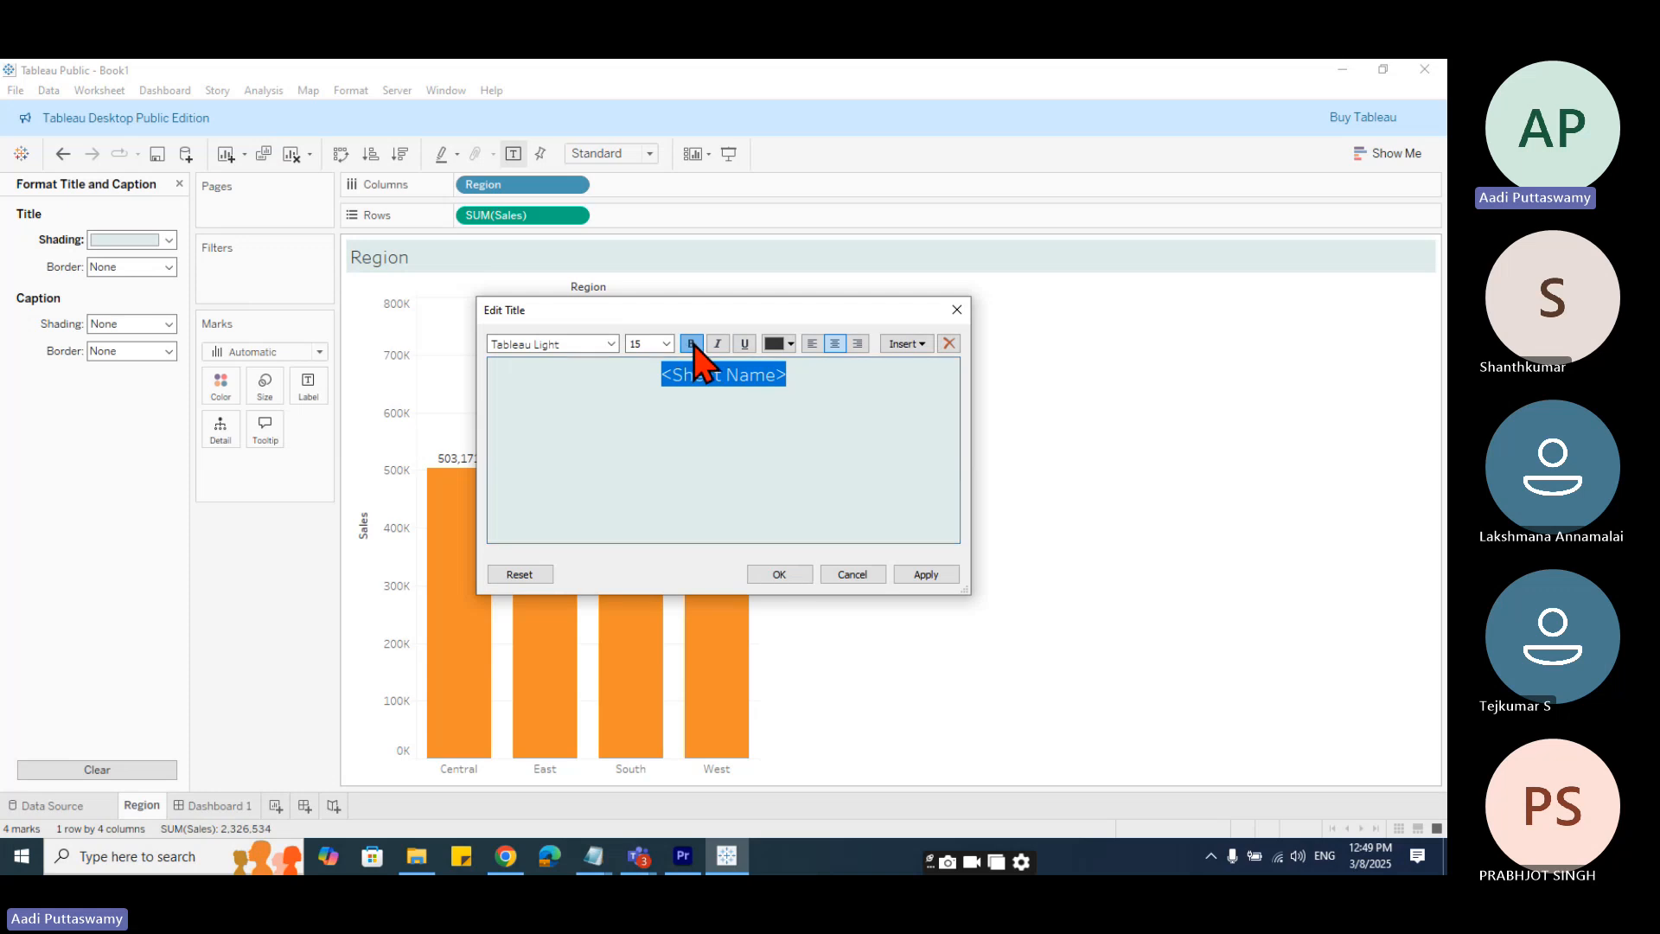
{"action": "left_click", "coordinate": [612, 344]}
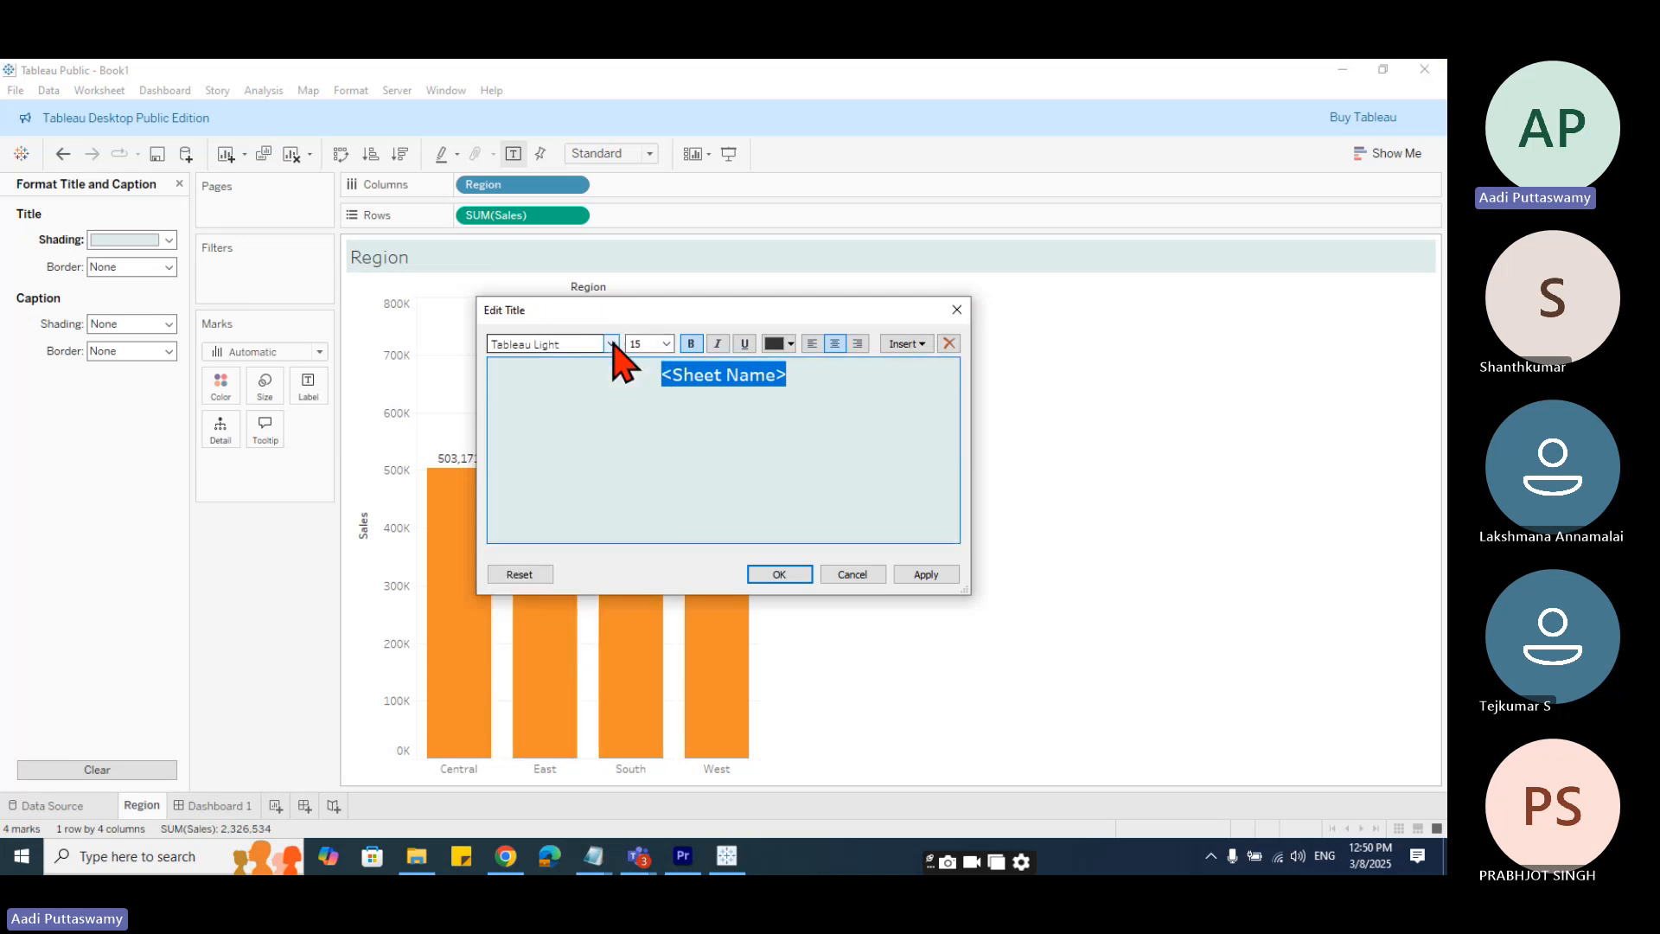
{"action": "left_click", "coordinate": [612, 344]}
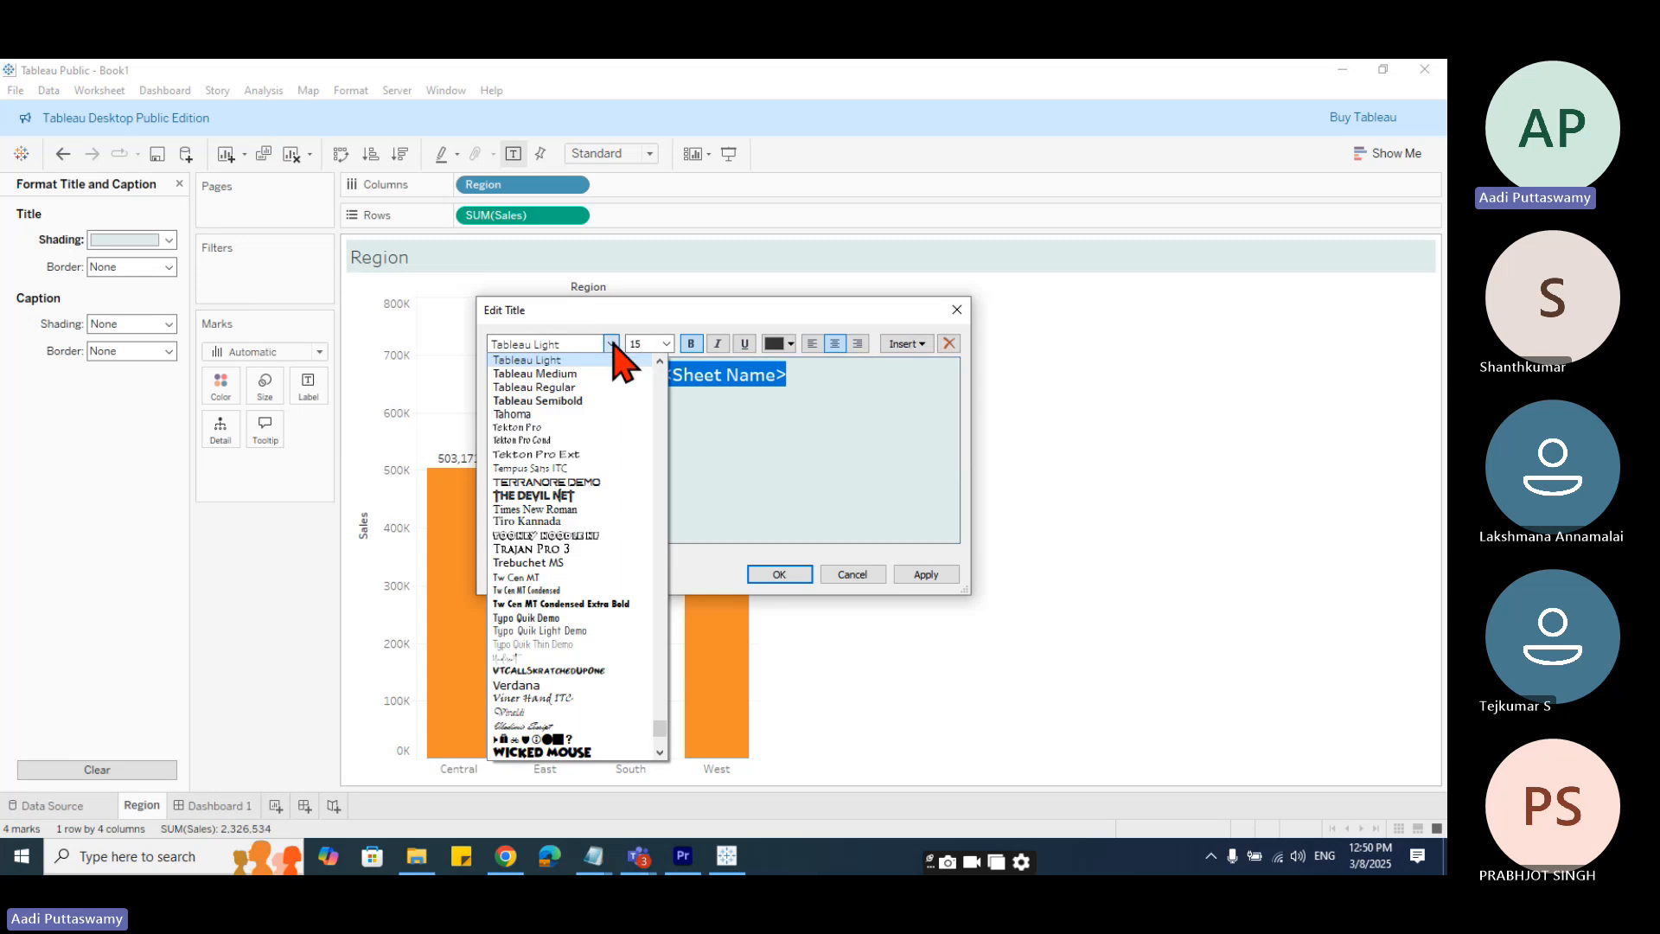
{"action": "scroll", "coordinate": [577, 471], "scroll_direction": "up", "scroll_amount": 2}
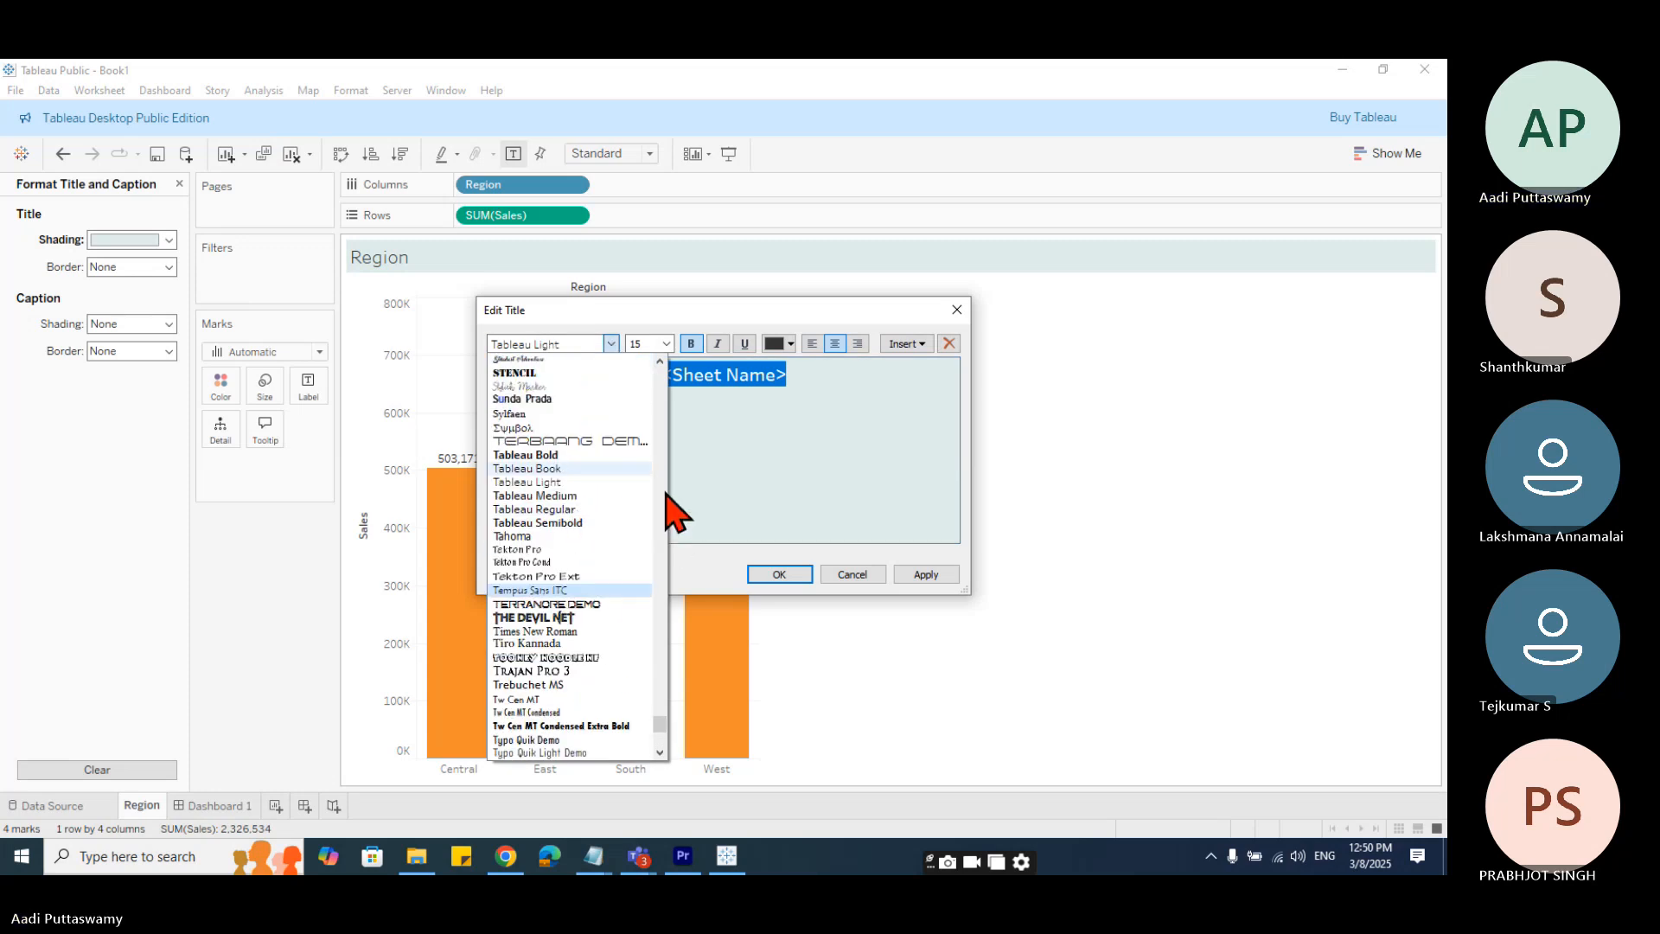
{"action": "scroll", "coordinate": [666, 511], "scroll_direction": "down", "scroll_amount": 1}
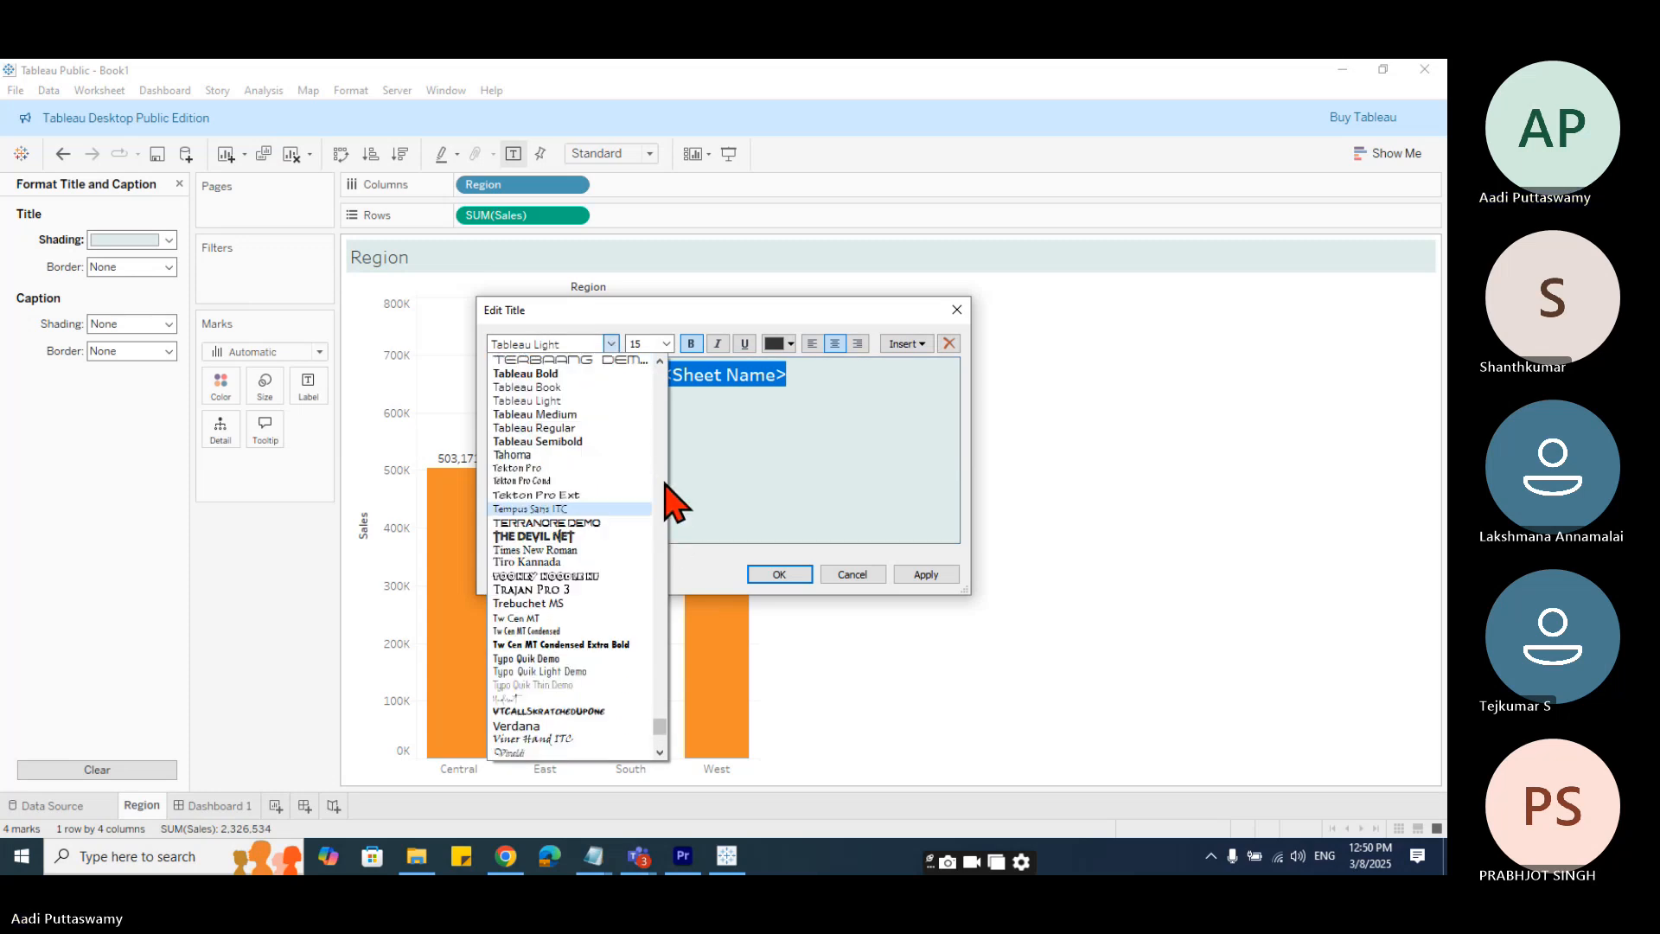
{"action": "left_click", "coordinate": [541, 374]}
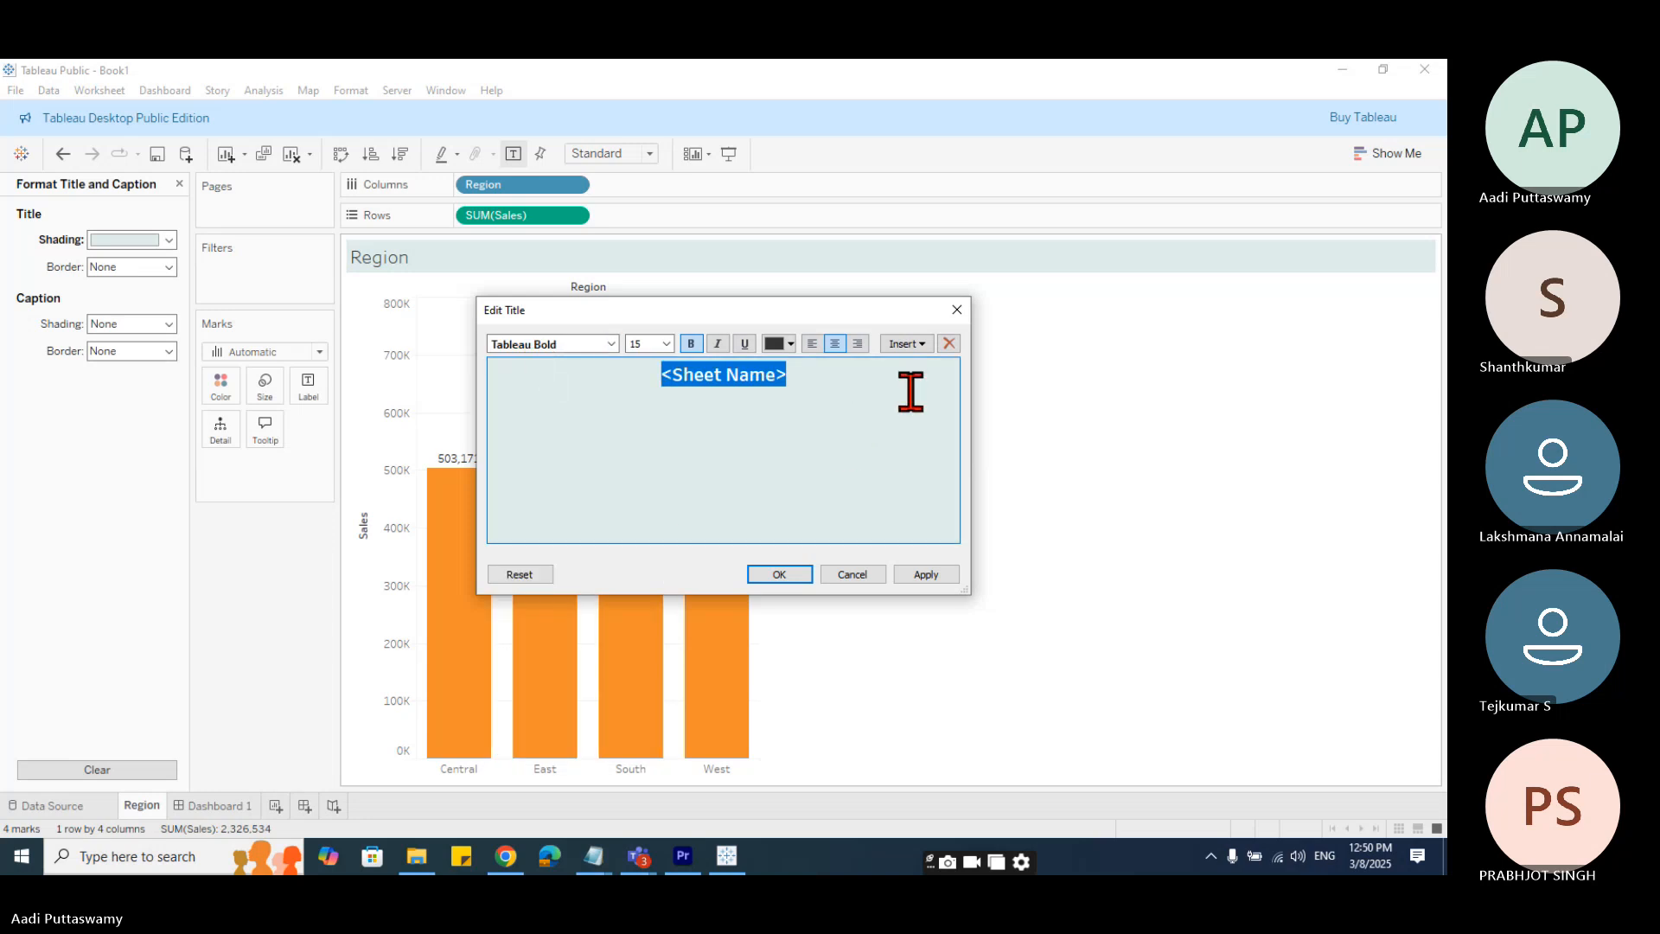
{"action": "left_click", "coordinate": [779, 574]}
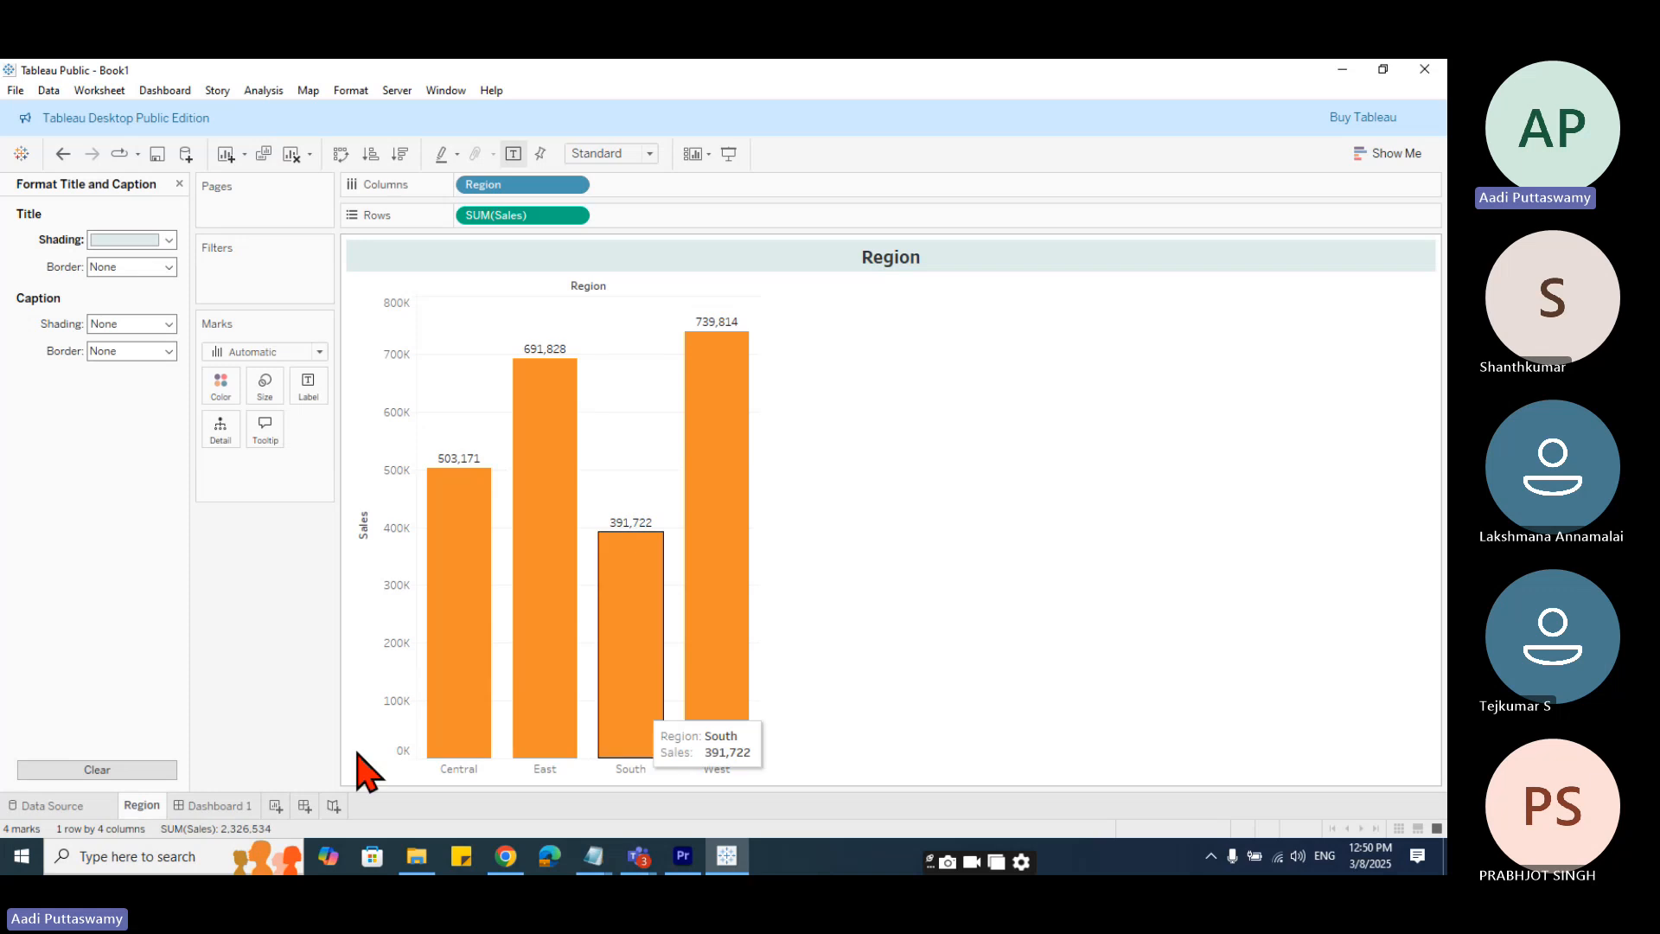
- Open Dashboard 1, close the title formatting pane and place the Region sheet on the dashboard
{"action": "left_click", "coordinate": [222, 805]}
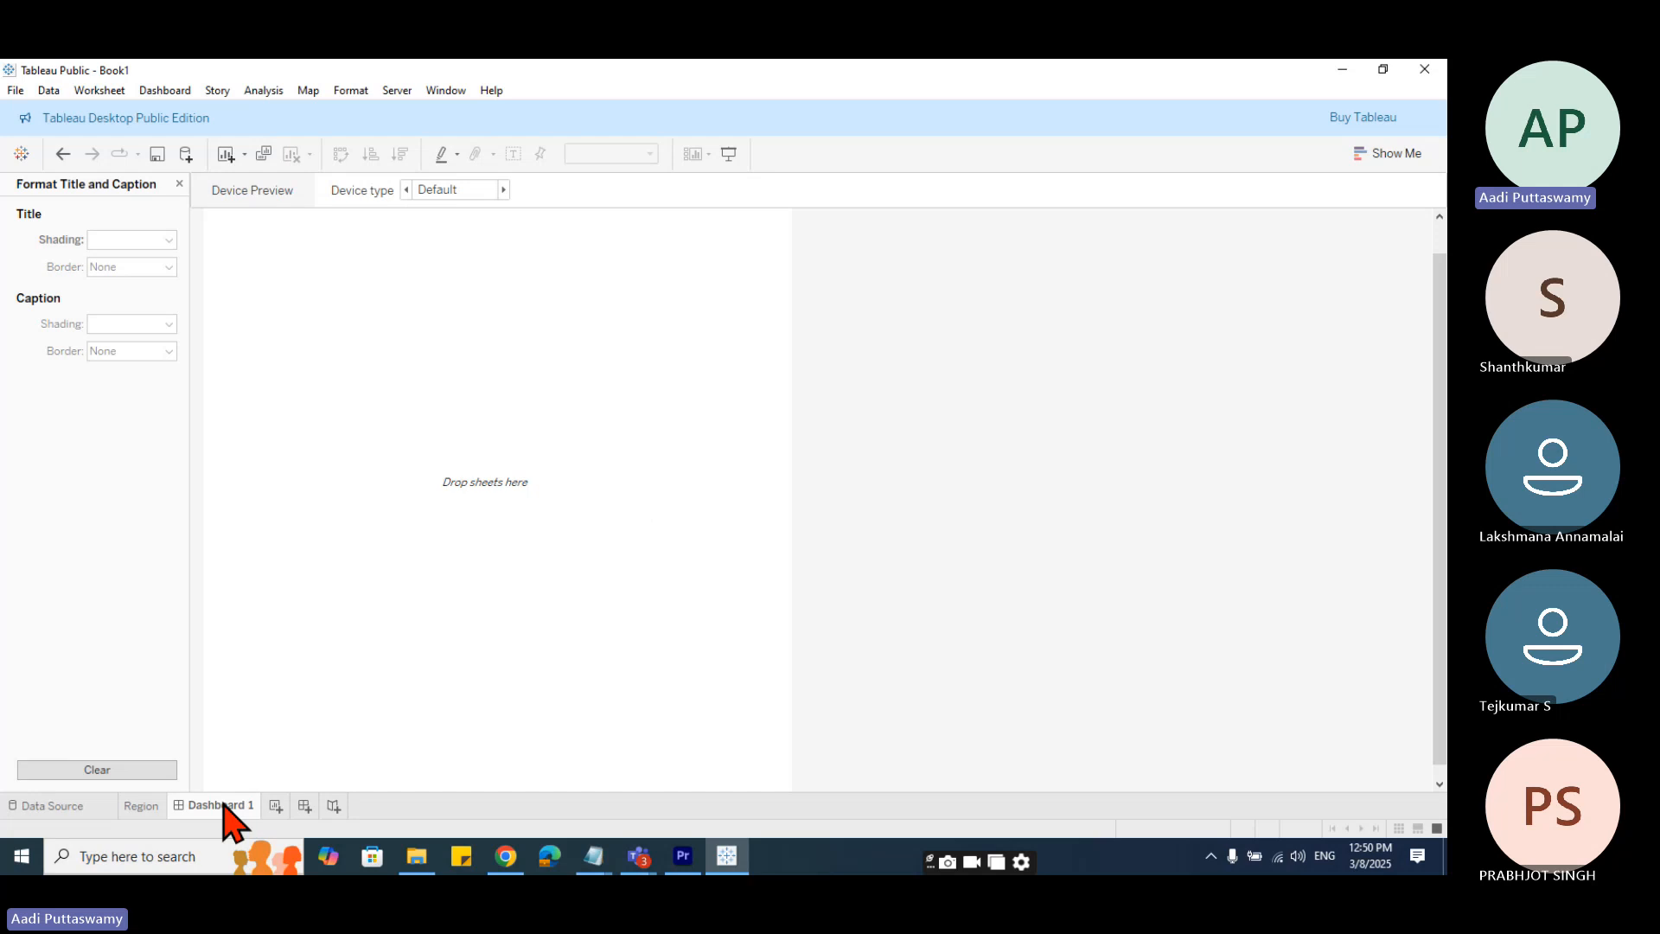
{"action": "left_click", "coordinate": [179, 184]}
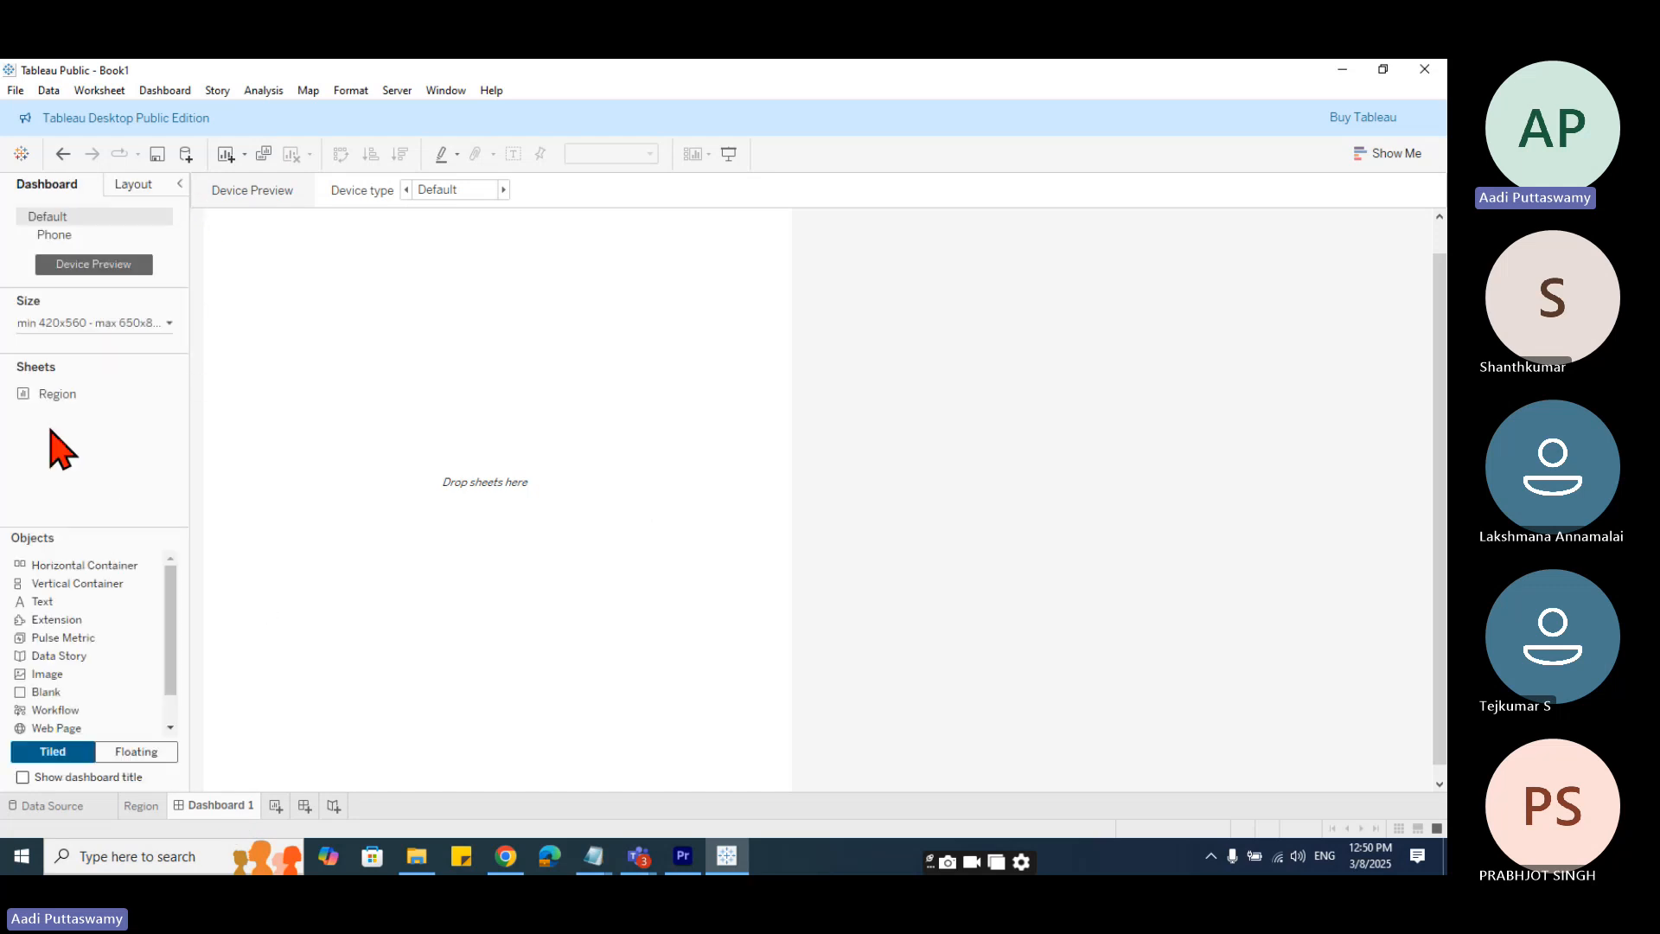
{"action": "double_click", "coordinate": [47, 395]}
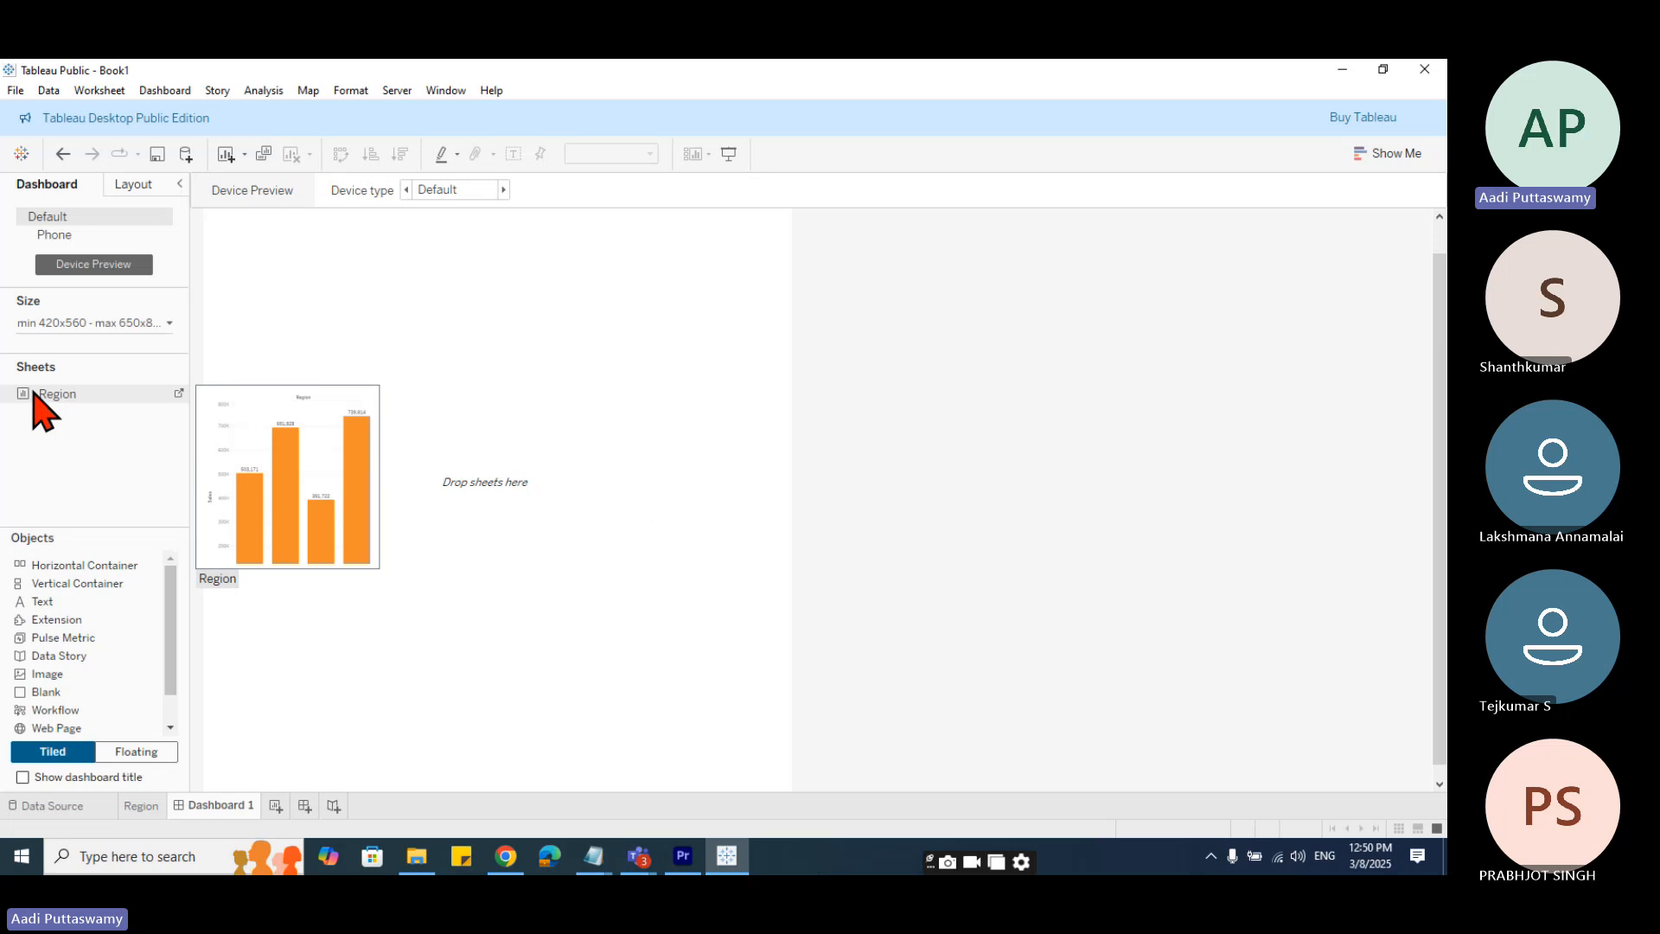
{"action": "left_click_drag", "start_coordinate": [47, 396], "coordinate": [371, 377]}
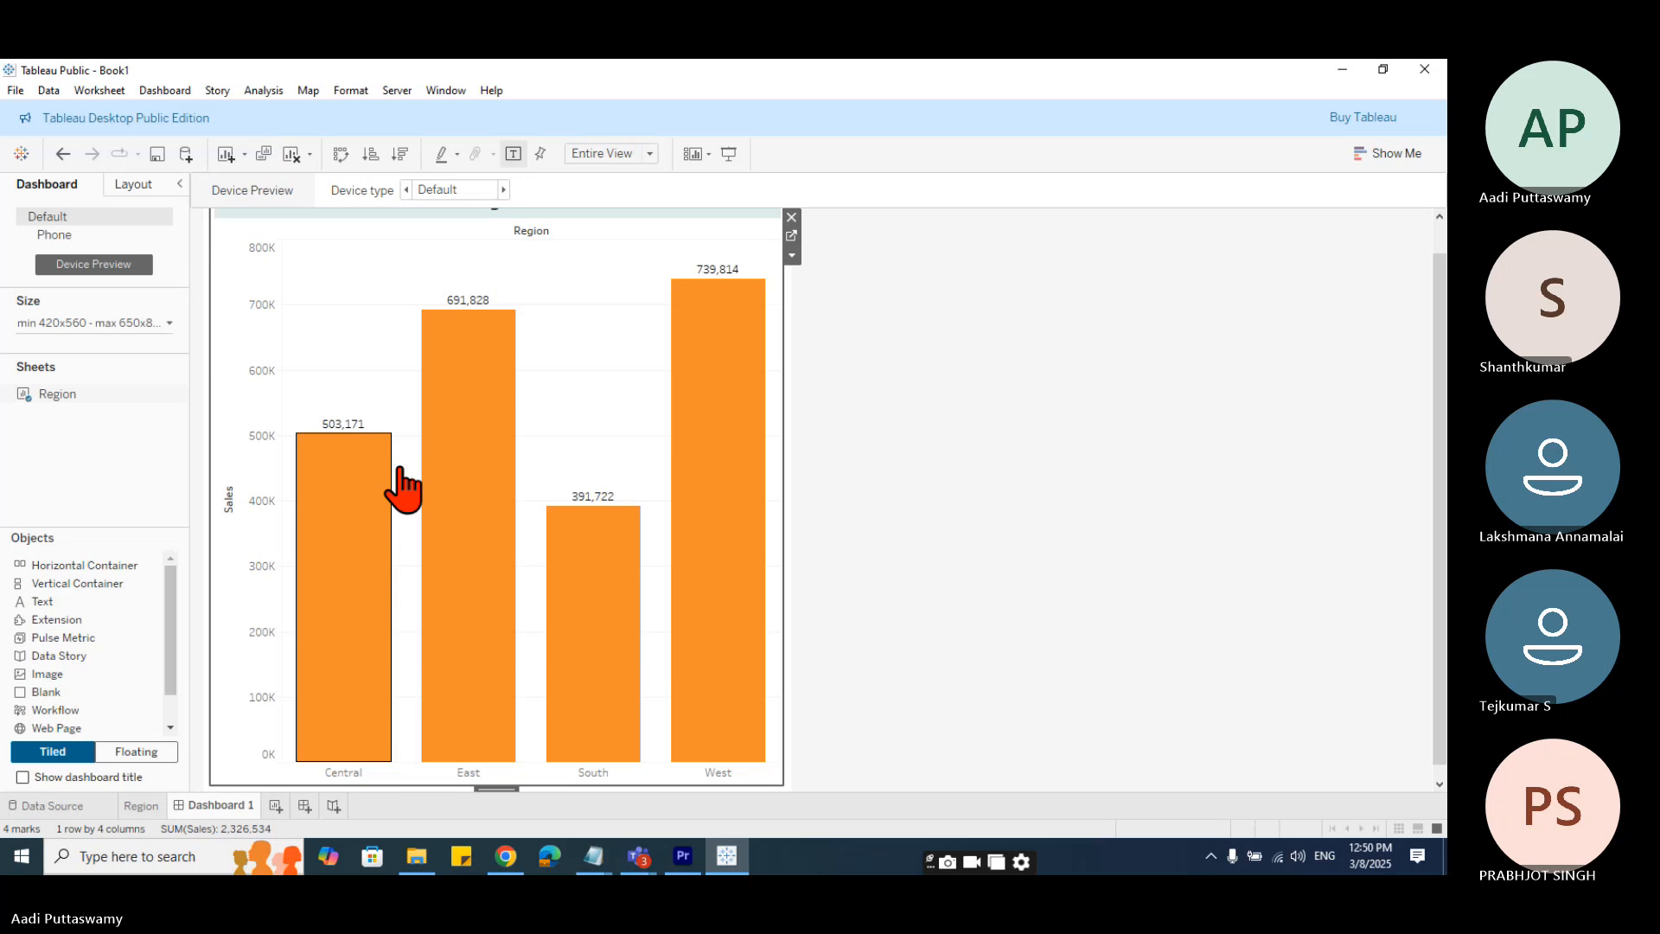
- Compare the Region worksheet with its dashboard copy, including going to the source sheet from the dashboard chart, and return to Dashboard 1
{"action": "left_click", "coordinate": [141, 806]}
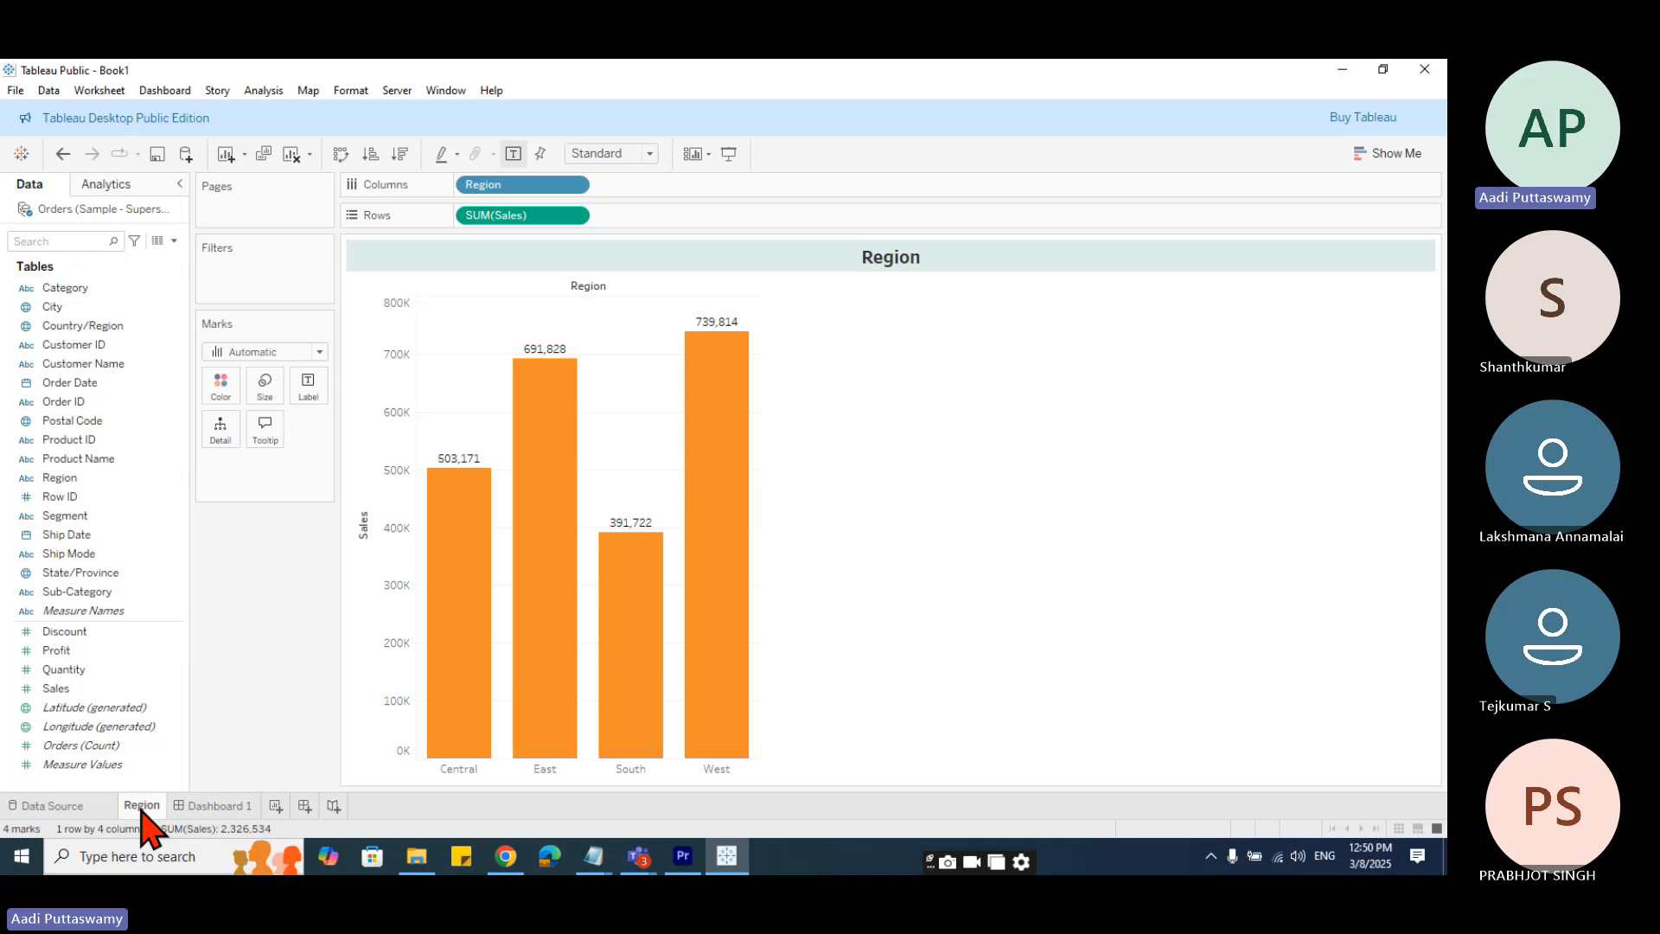
{"action": "left_click", "coordinate": [212, 806]}
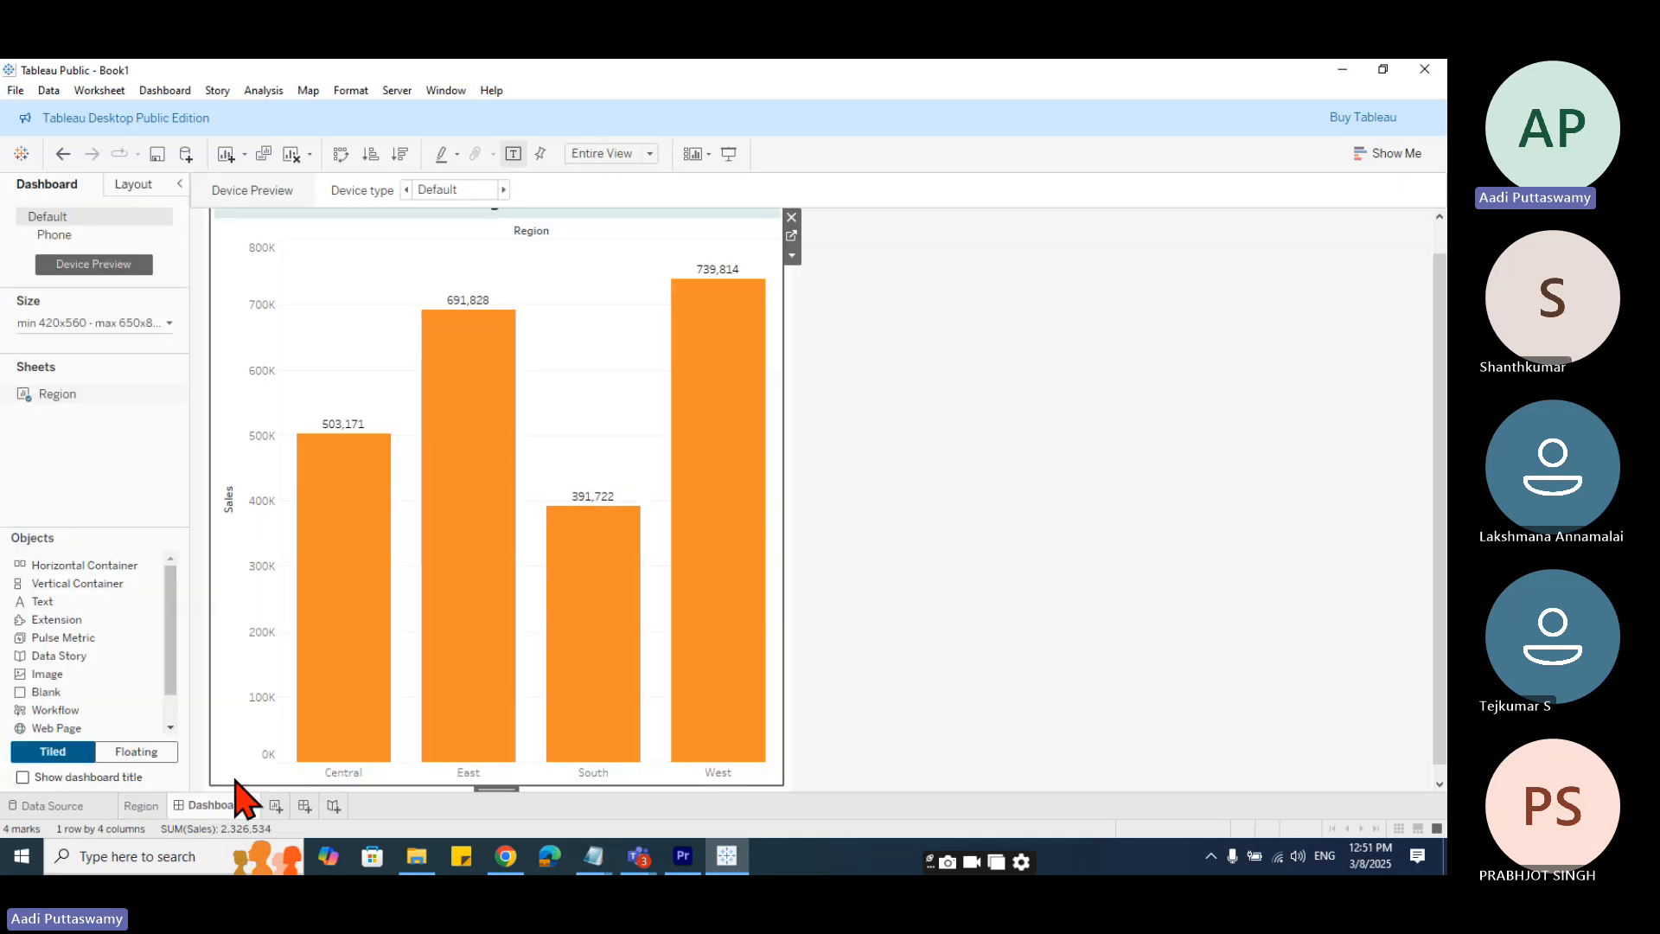
{"action": "left_click", "coordinate": [792, 237]}
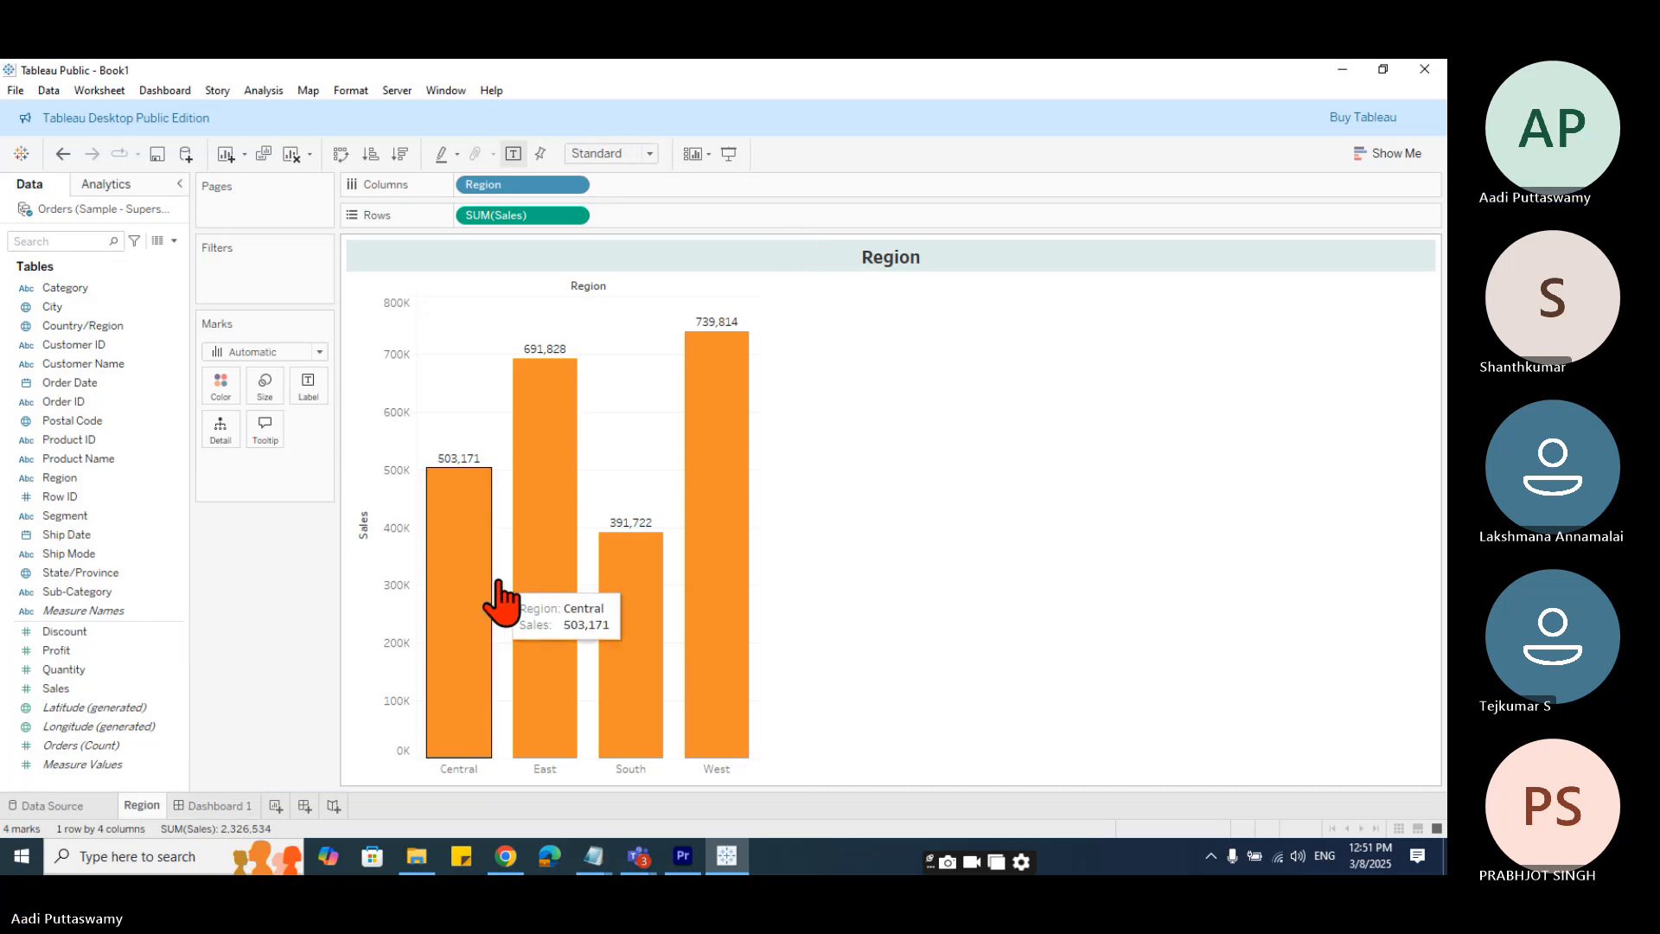
{"action": "left_click", "coordinate": [214, 805]}
- Highlight individual region bars in the dashboard chart, including East, and finish with Central selected
{"action": "left_click", "coordinate": [497, 380]}
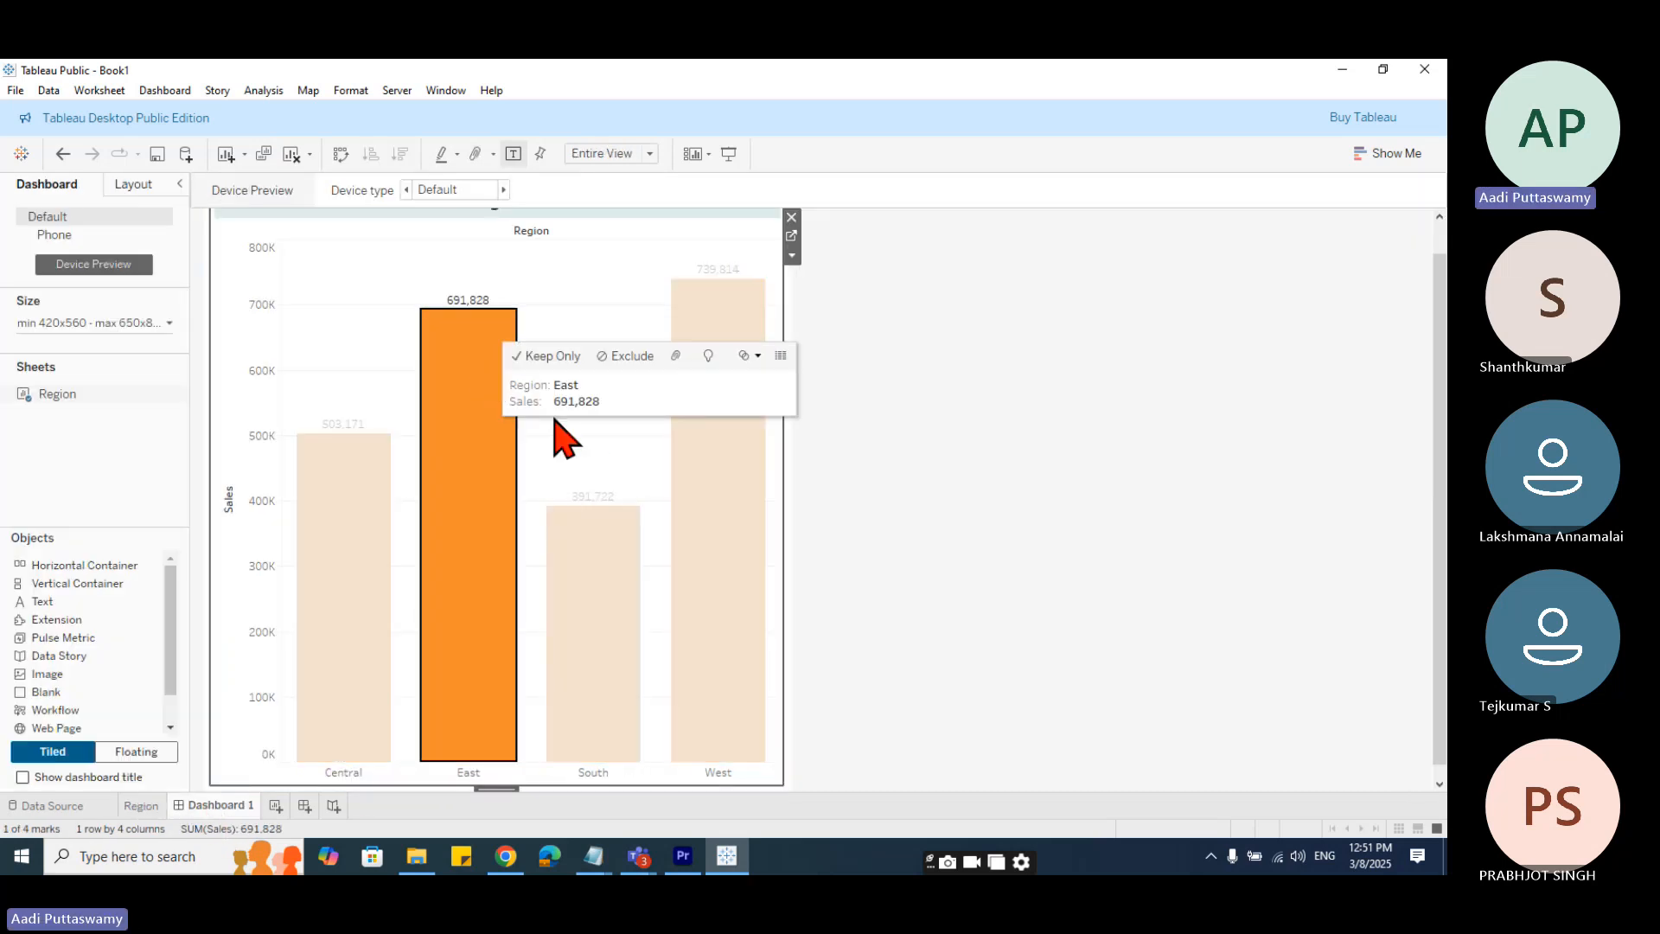
{"action": "left_click", "coordinate": [704, 432]}
{"action": "left_click", "coordinate": [447, 396]}
{"action": "left_click", "coordinate": [348, 573]}
{"action": "scroll", "coordinate": [465, 389], "scroll_direction": "up", "scroll_amount": 1}
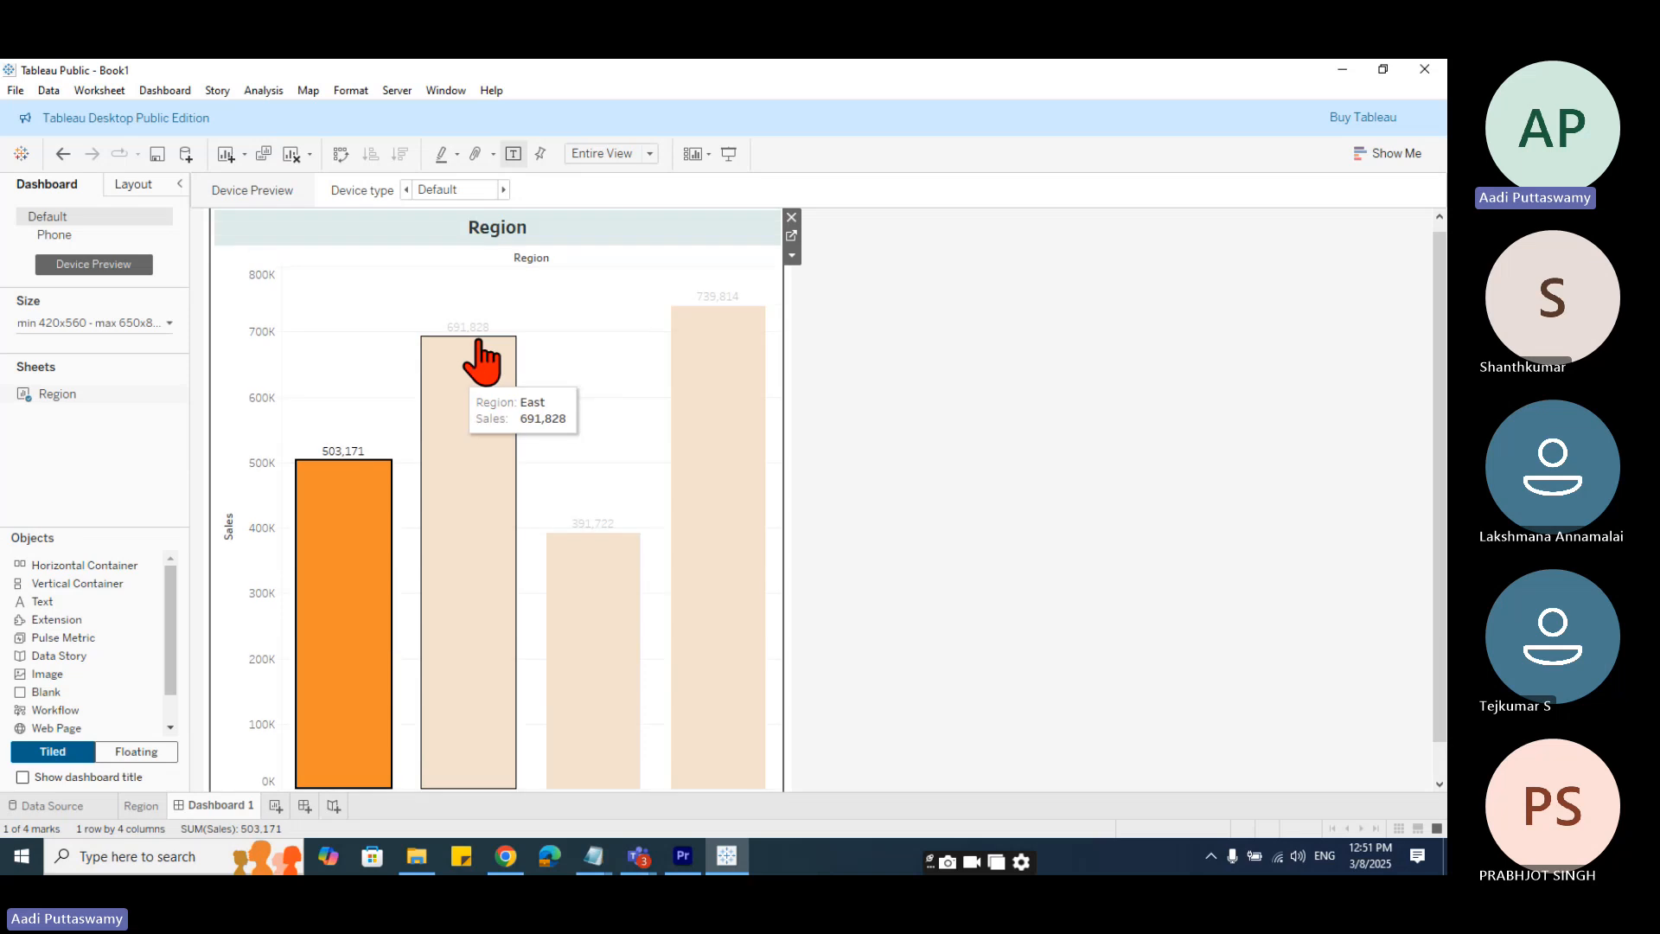
- Set the Region chart title's font size to 18 from the dashboard
{"action": "double_click", "coordinate": [532, 231]}
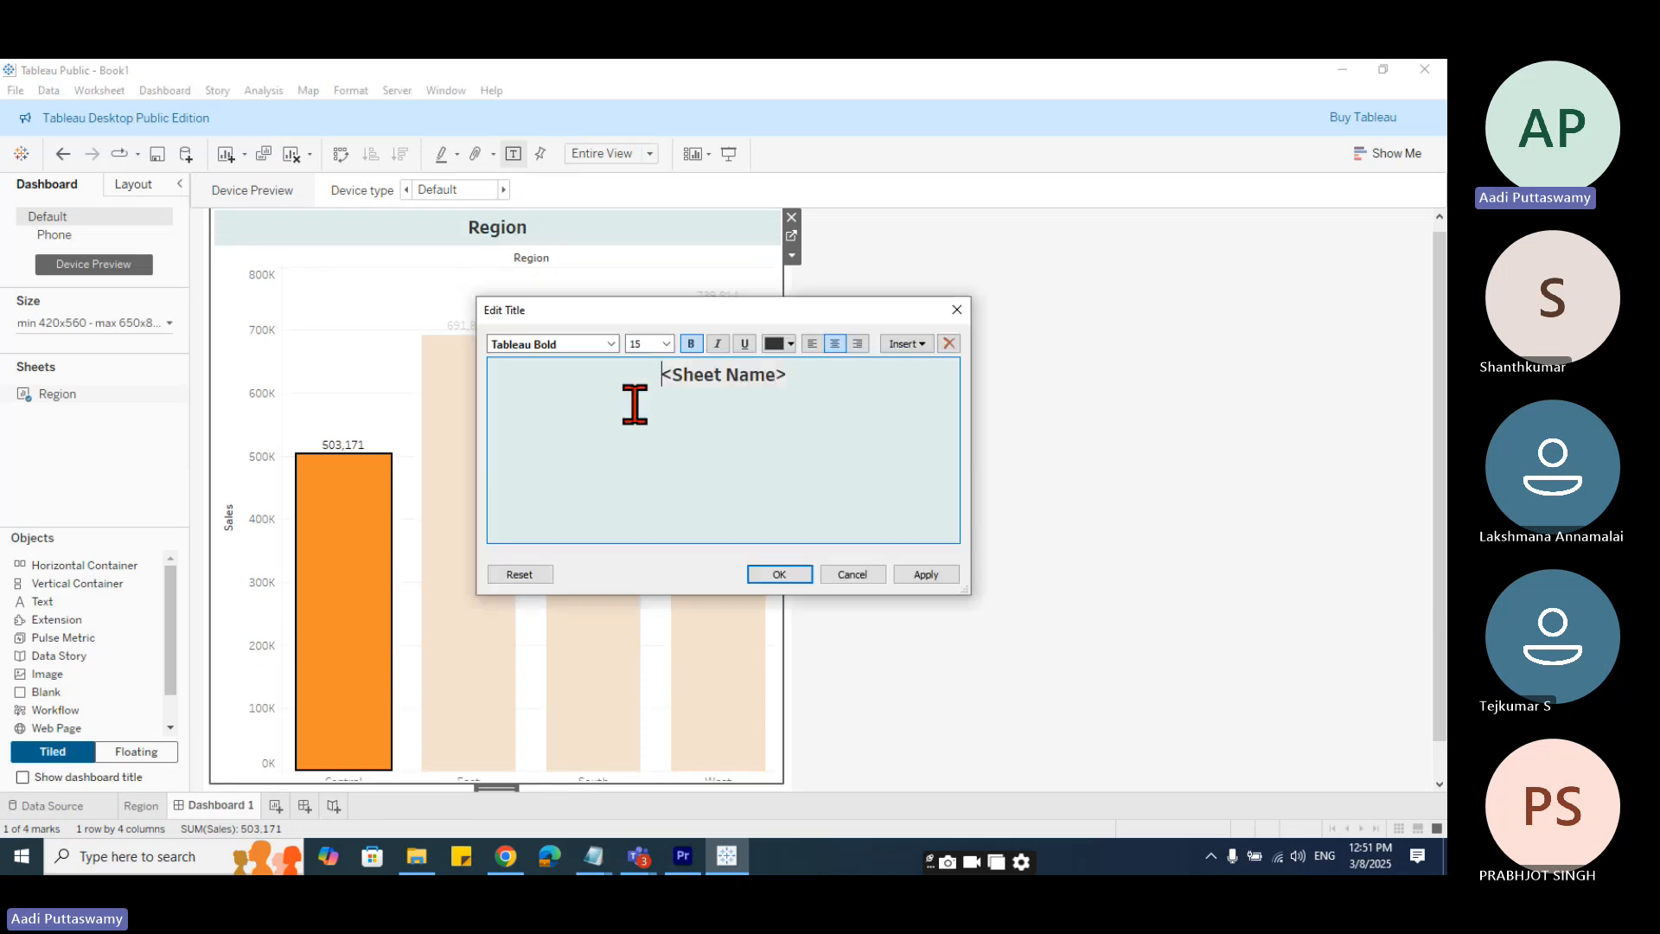
{"action": "double_click", "coordinate": [713, 380]}
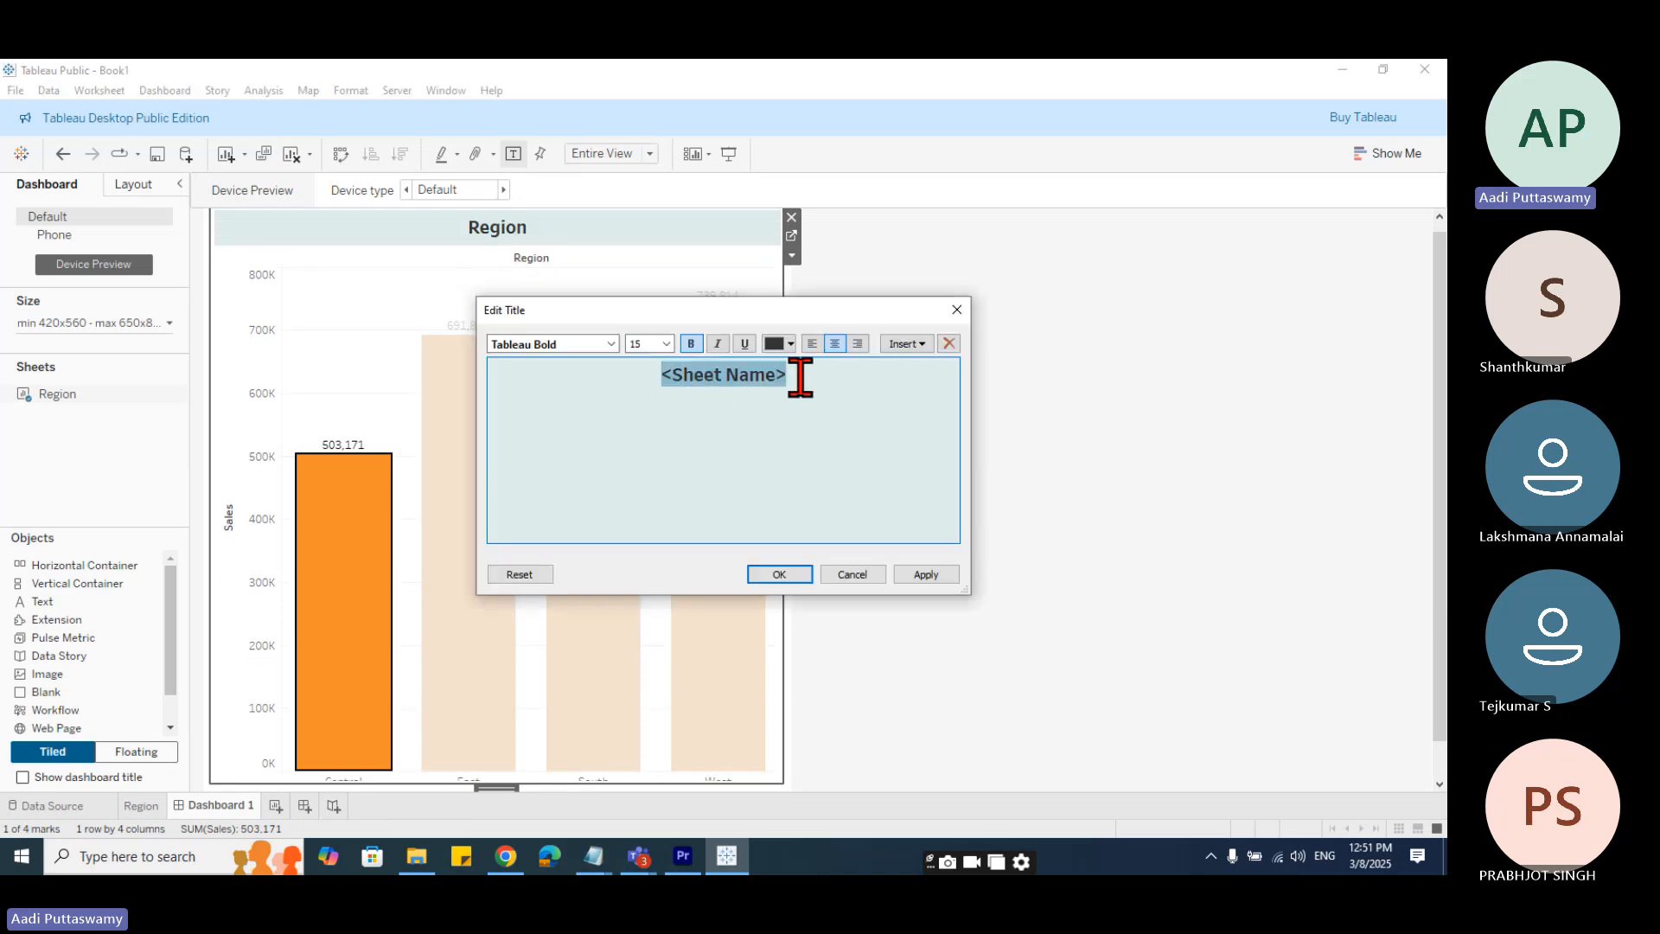
{"action": "left_click", "coordinate": [667, 345]}
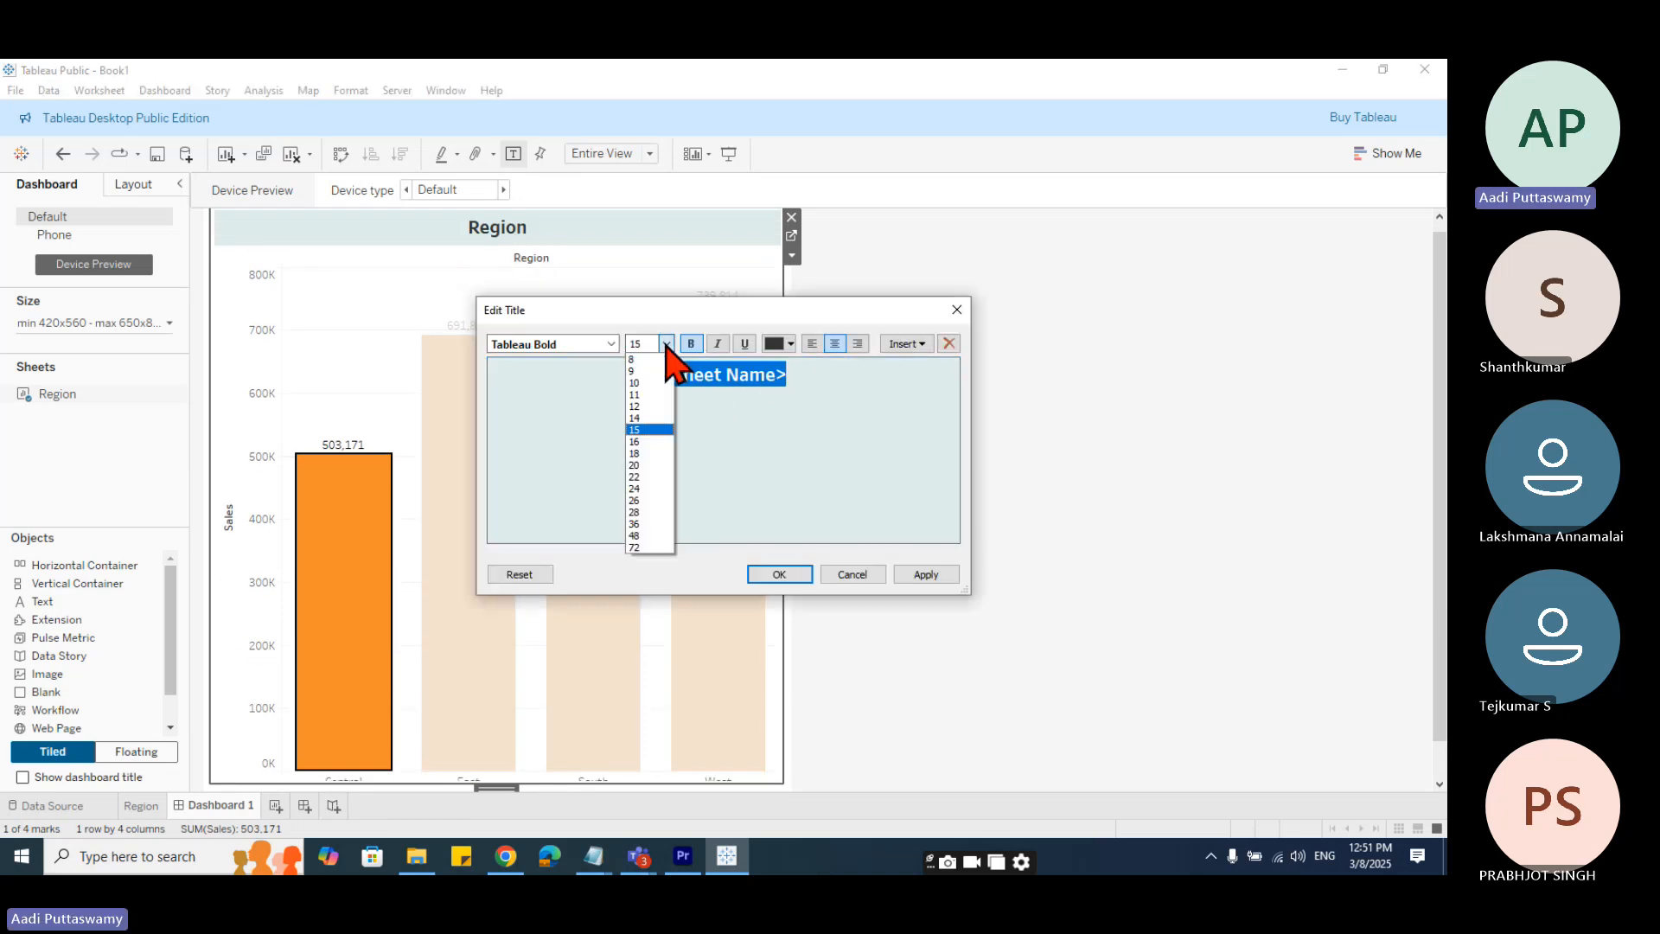
{"action": "left_click", "coordinate": [642, 453]}
{"action": "left_click", "coordinate": [782, 578]}
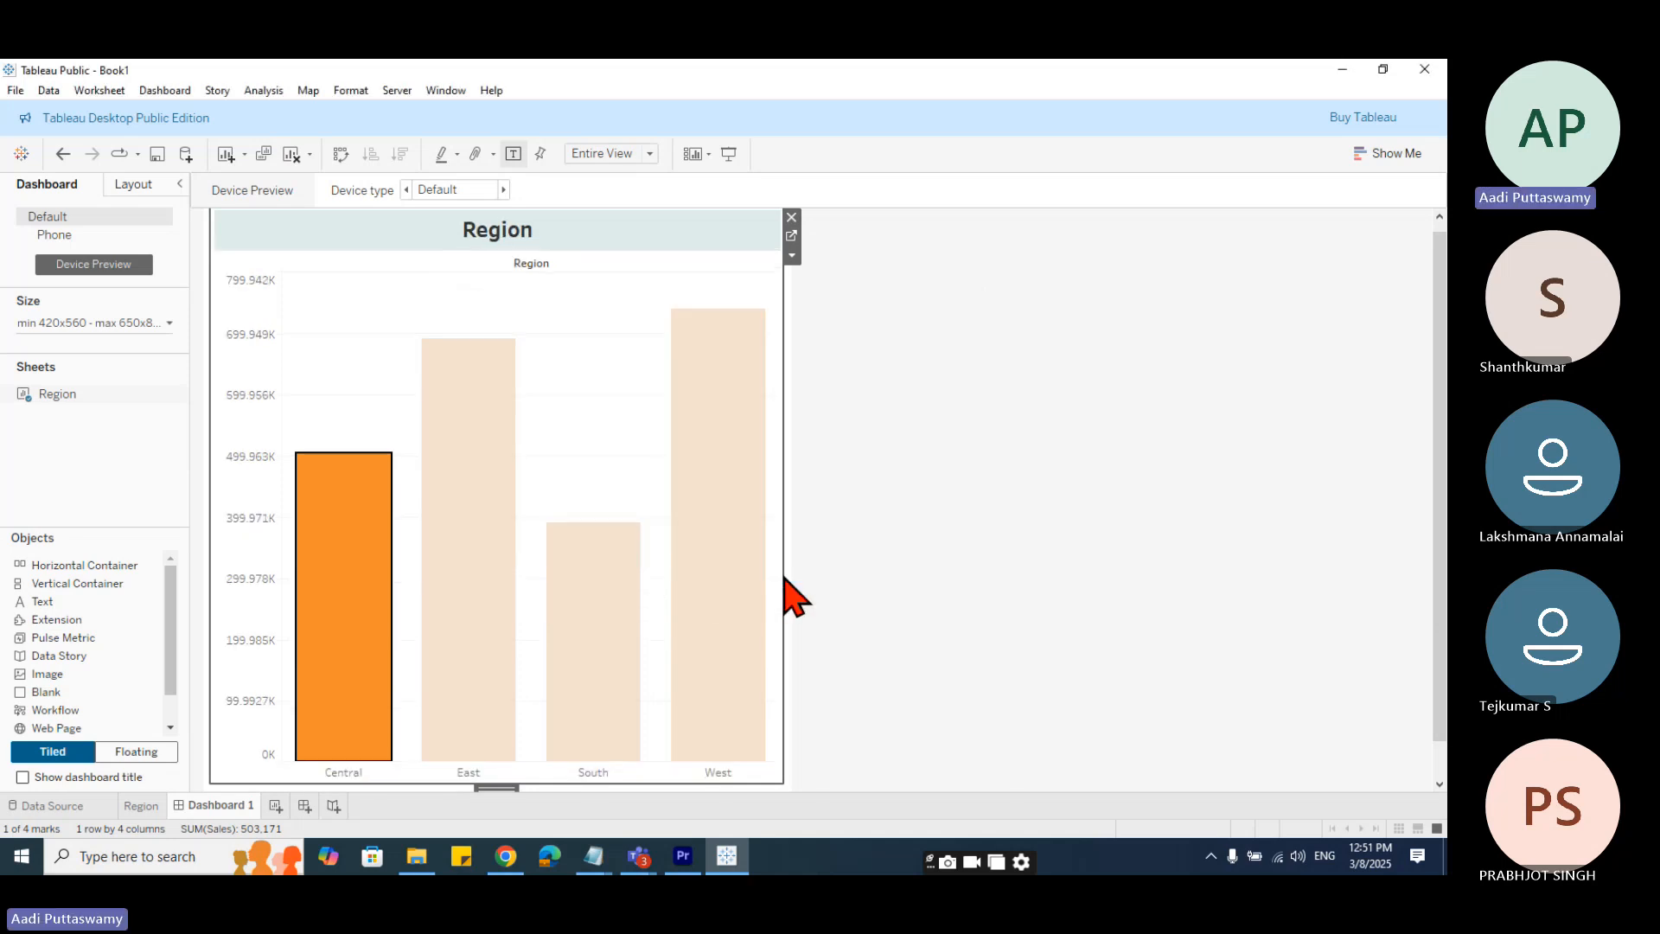
- Check the title's font size in the source Region worksheet without changing it, and return to Dashboard 1
{"action": "left_click", "coordinate": [791, 235]}
{"action": "double_click", "coordinate": [893, 269]}
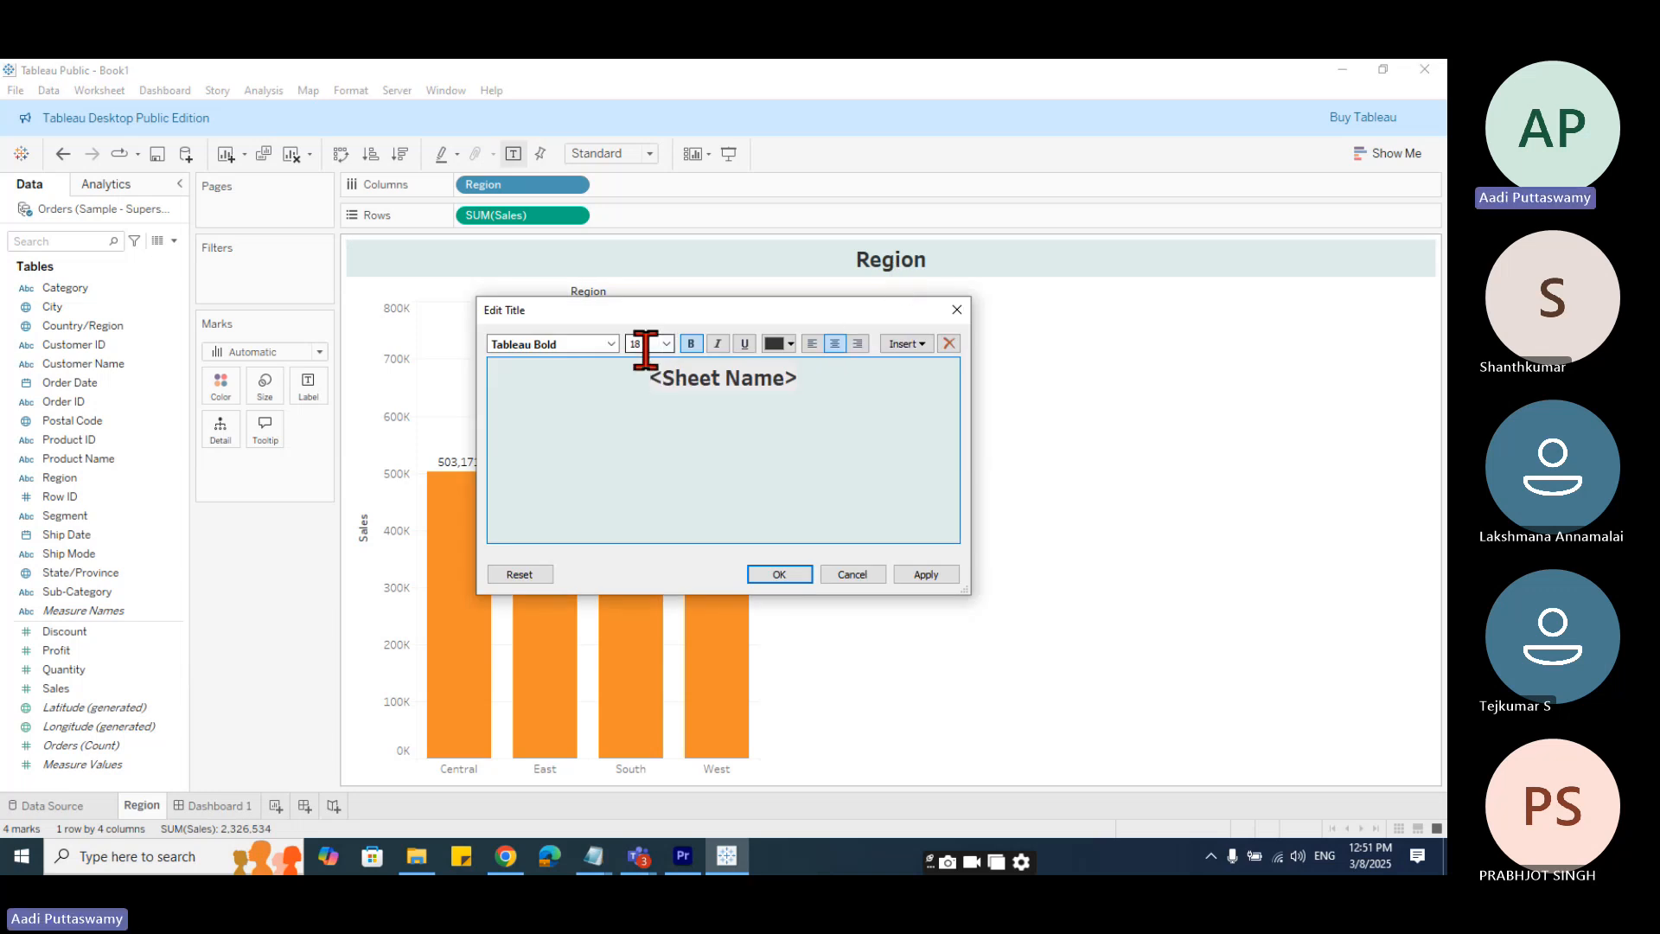
{"action": "left_click", "coordinate": [956, 310]}
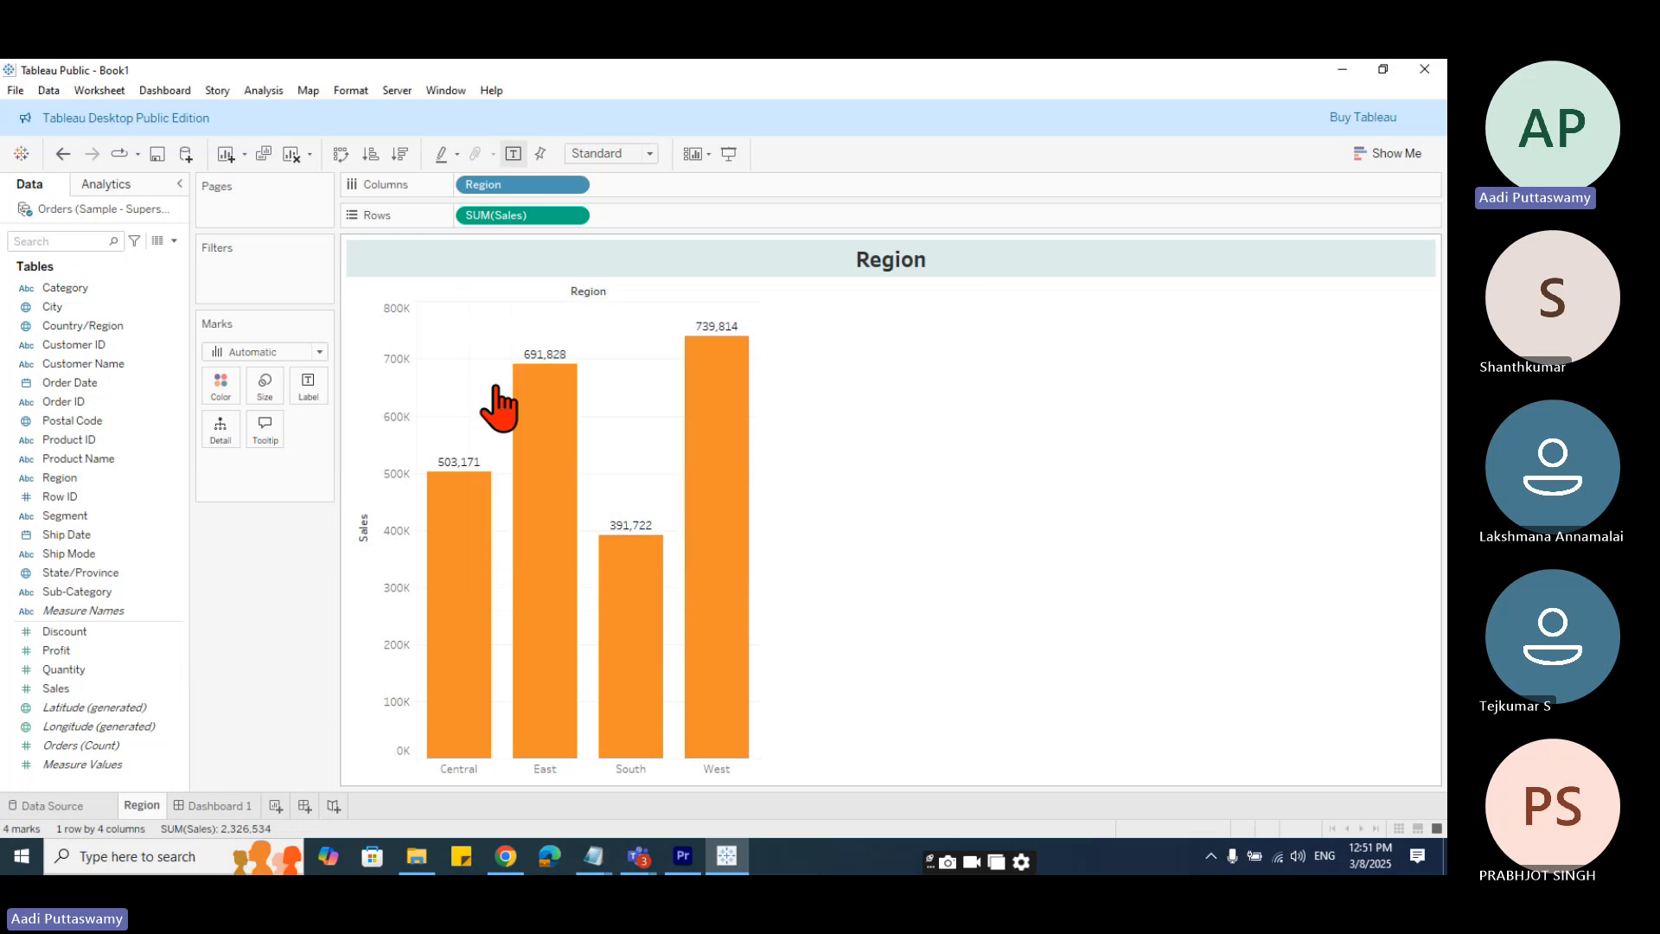
{"action": "left_click", "coordinate": [215, 805]}
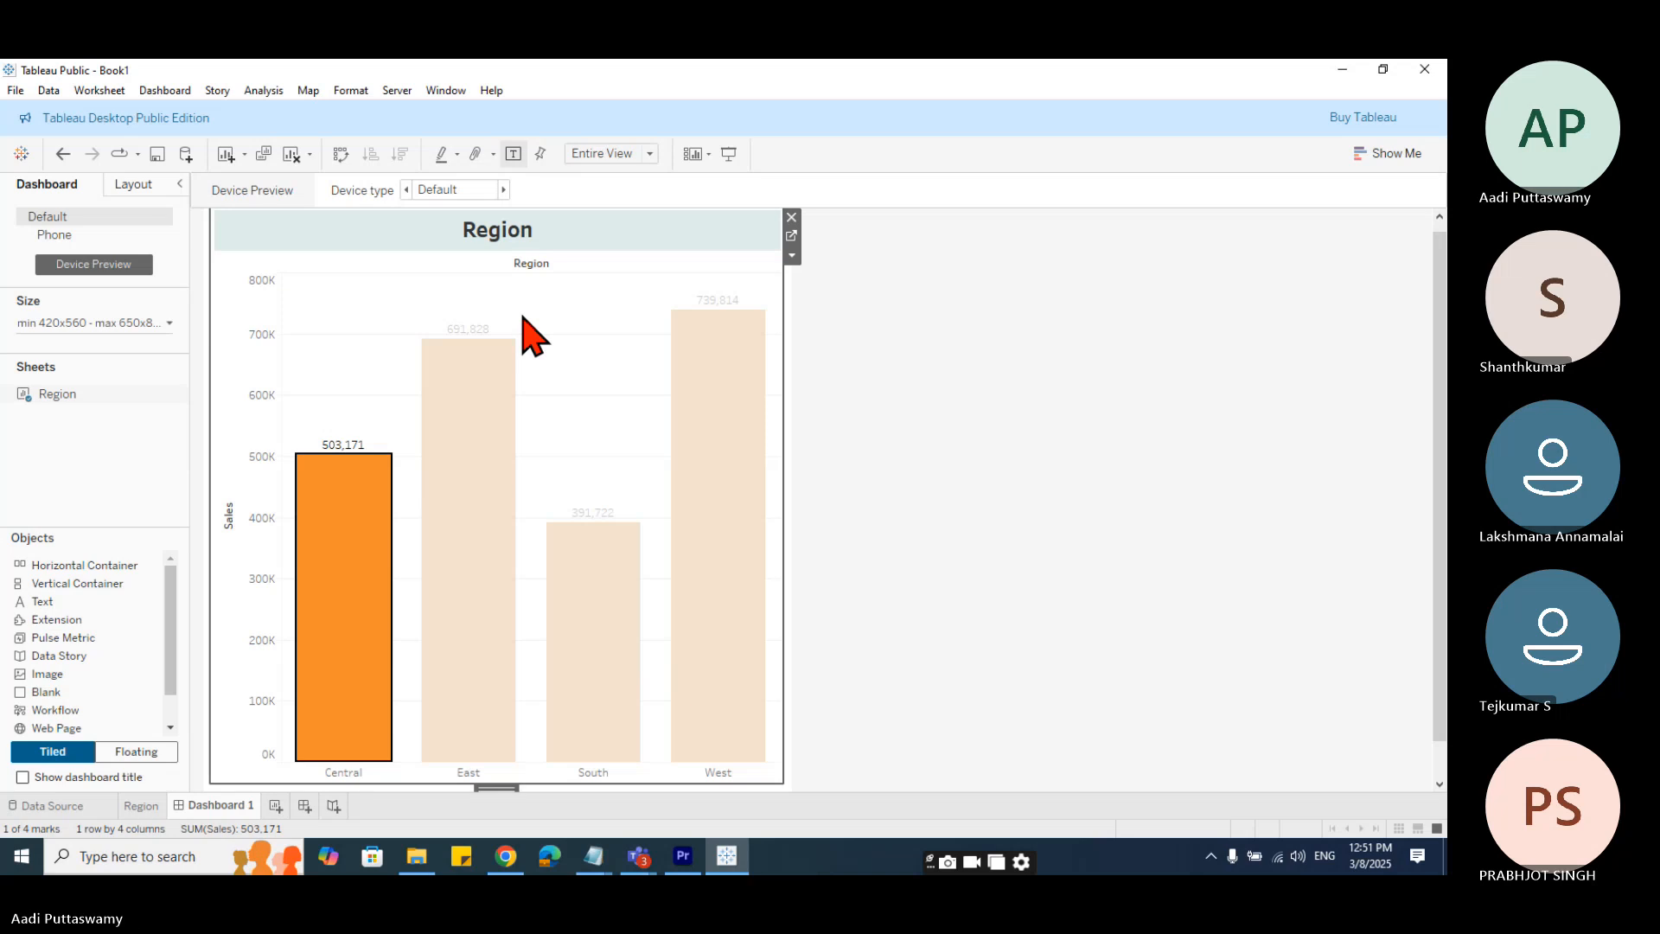
- Clear the bar selection on the dashboard, and add both a blank worksheet and a duplicate of the Region worksheet
{"action": "left_click", "coordinate": [573, 299]}
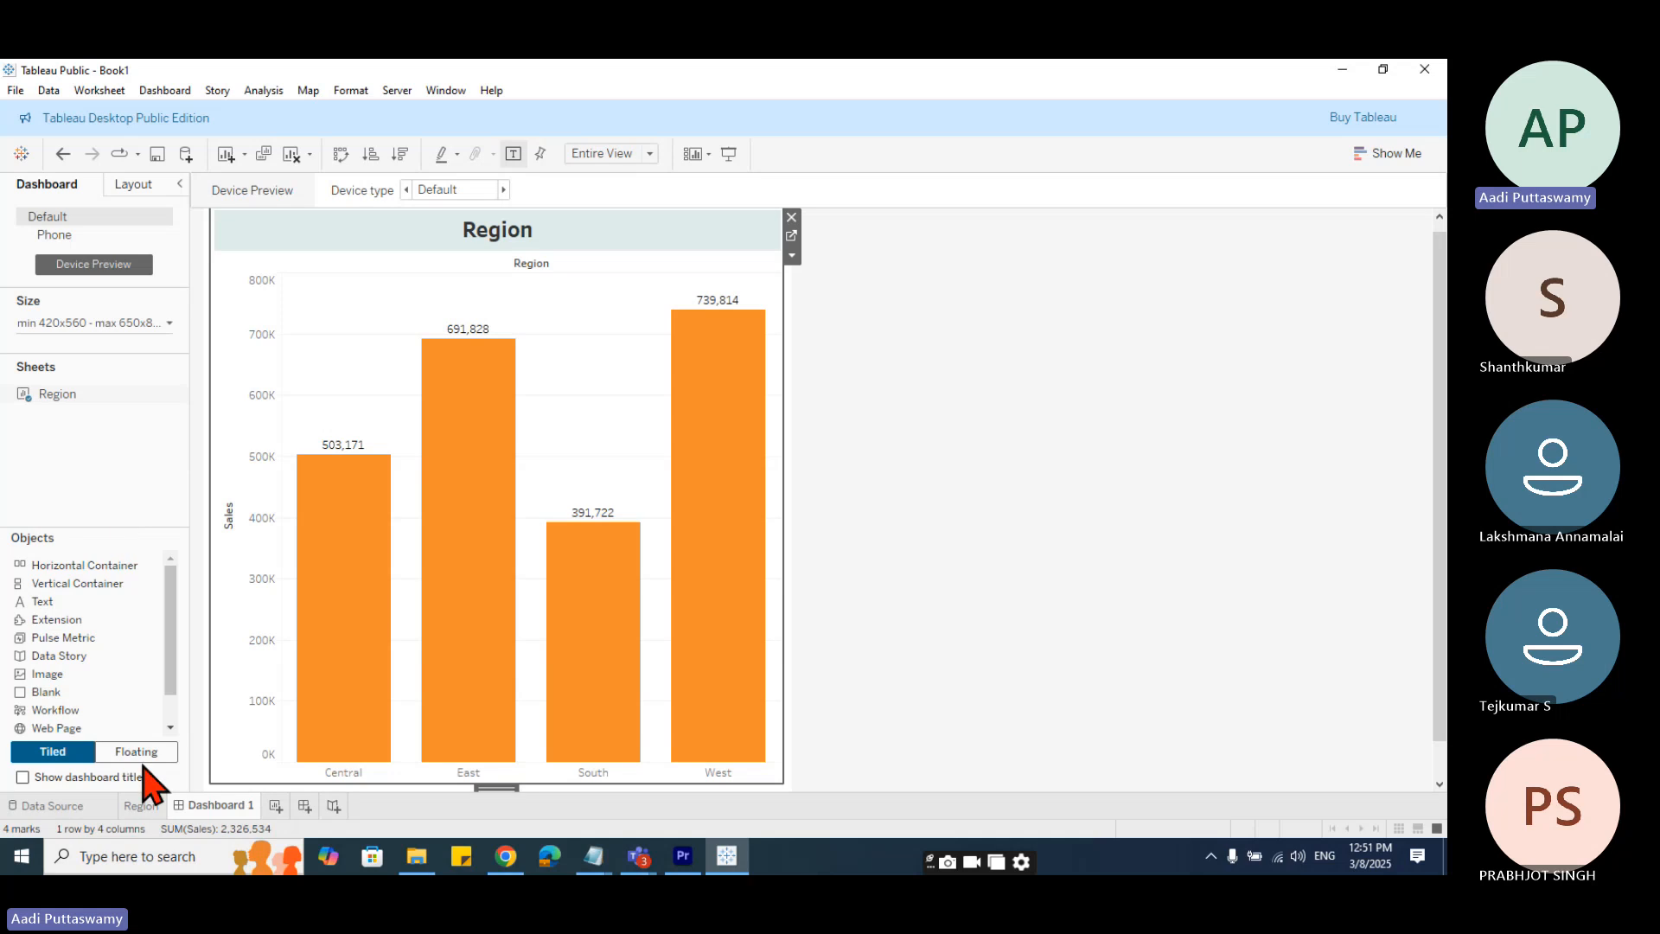
{"action": "left_click", "coordinate": [275, 805]}
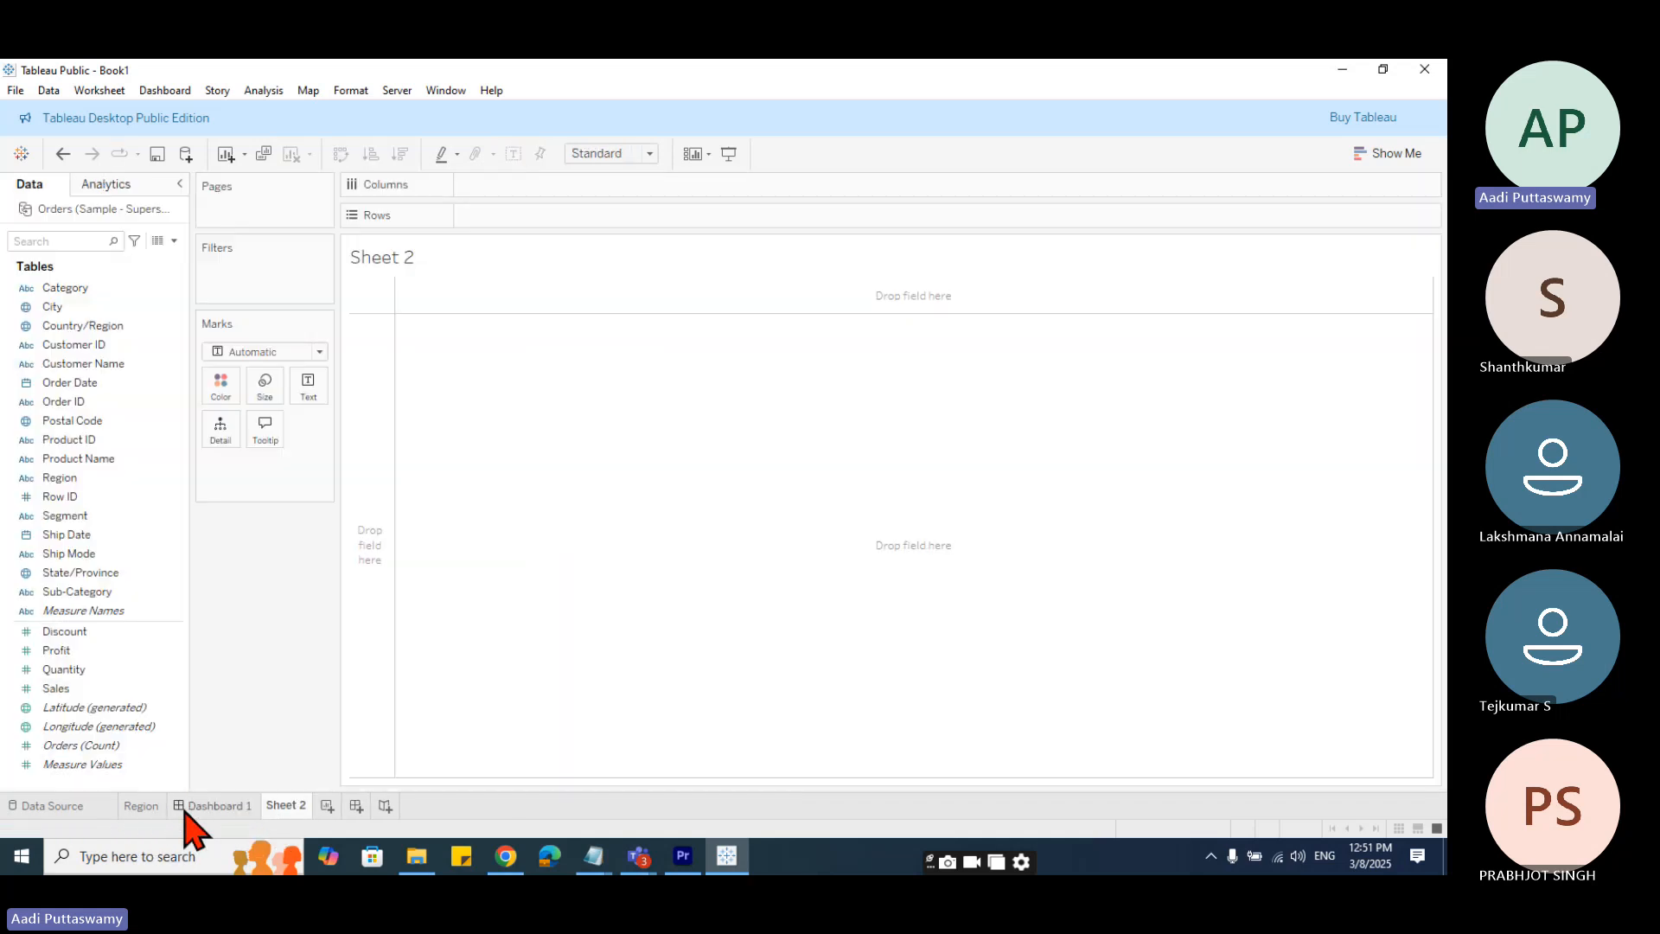
{"action": "left_click", "coordinate": [141, 805]}
{"action": "right_click", "coordinate": [145, 810]}
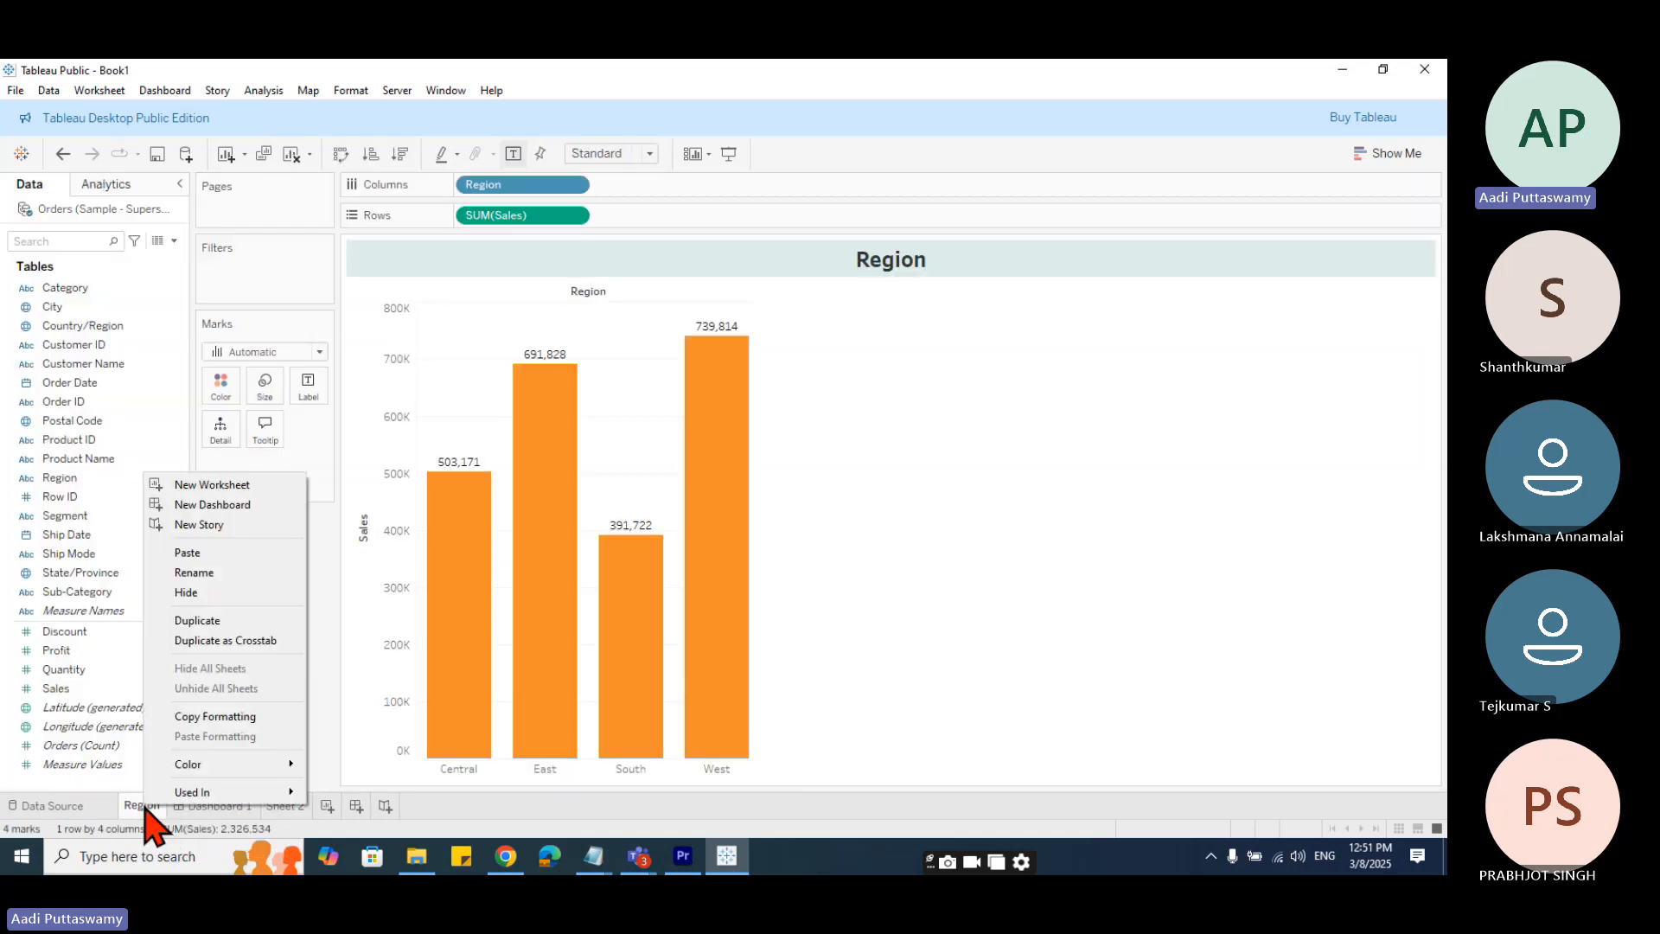
{"action": "left_click", "coordinate": [223, 622]}
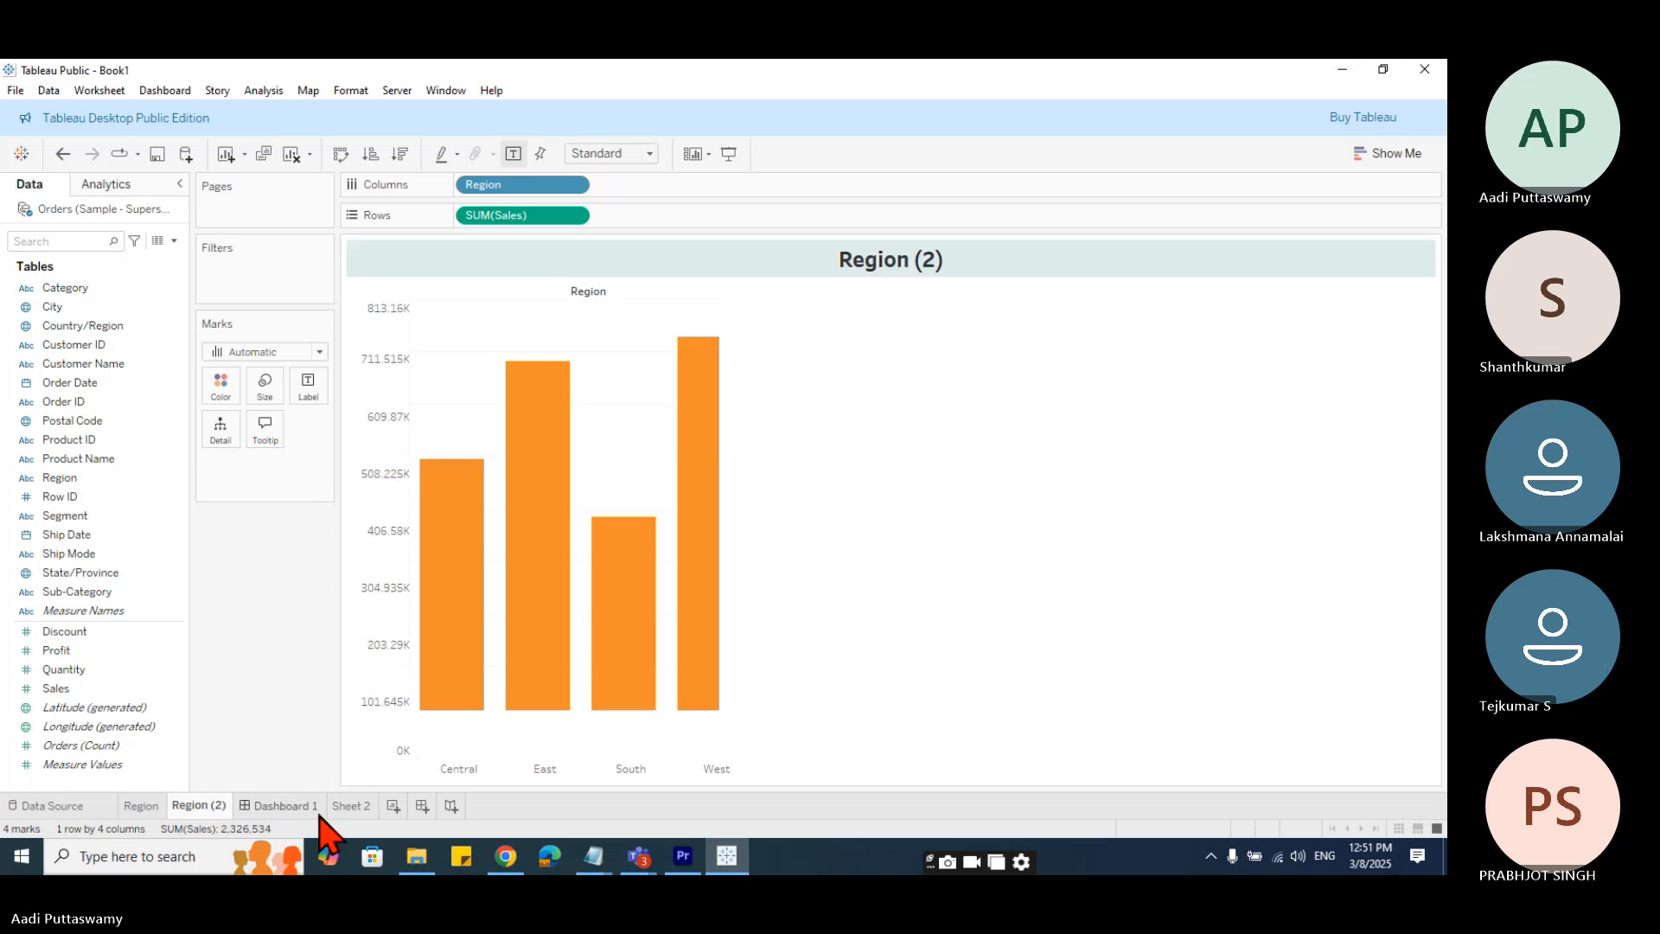
- Delete the blank Sheet 2 and rename the duplicated Region worksheet as State
{"action": "left_click", "coordinate": [350, 805]}
{"action": "right_click", "coordinate": [350, 806]}
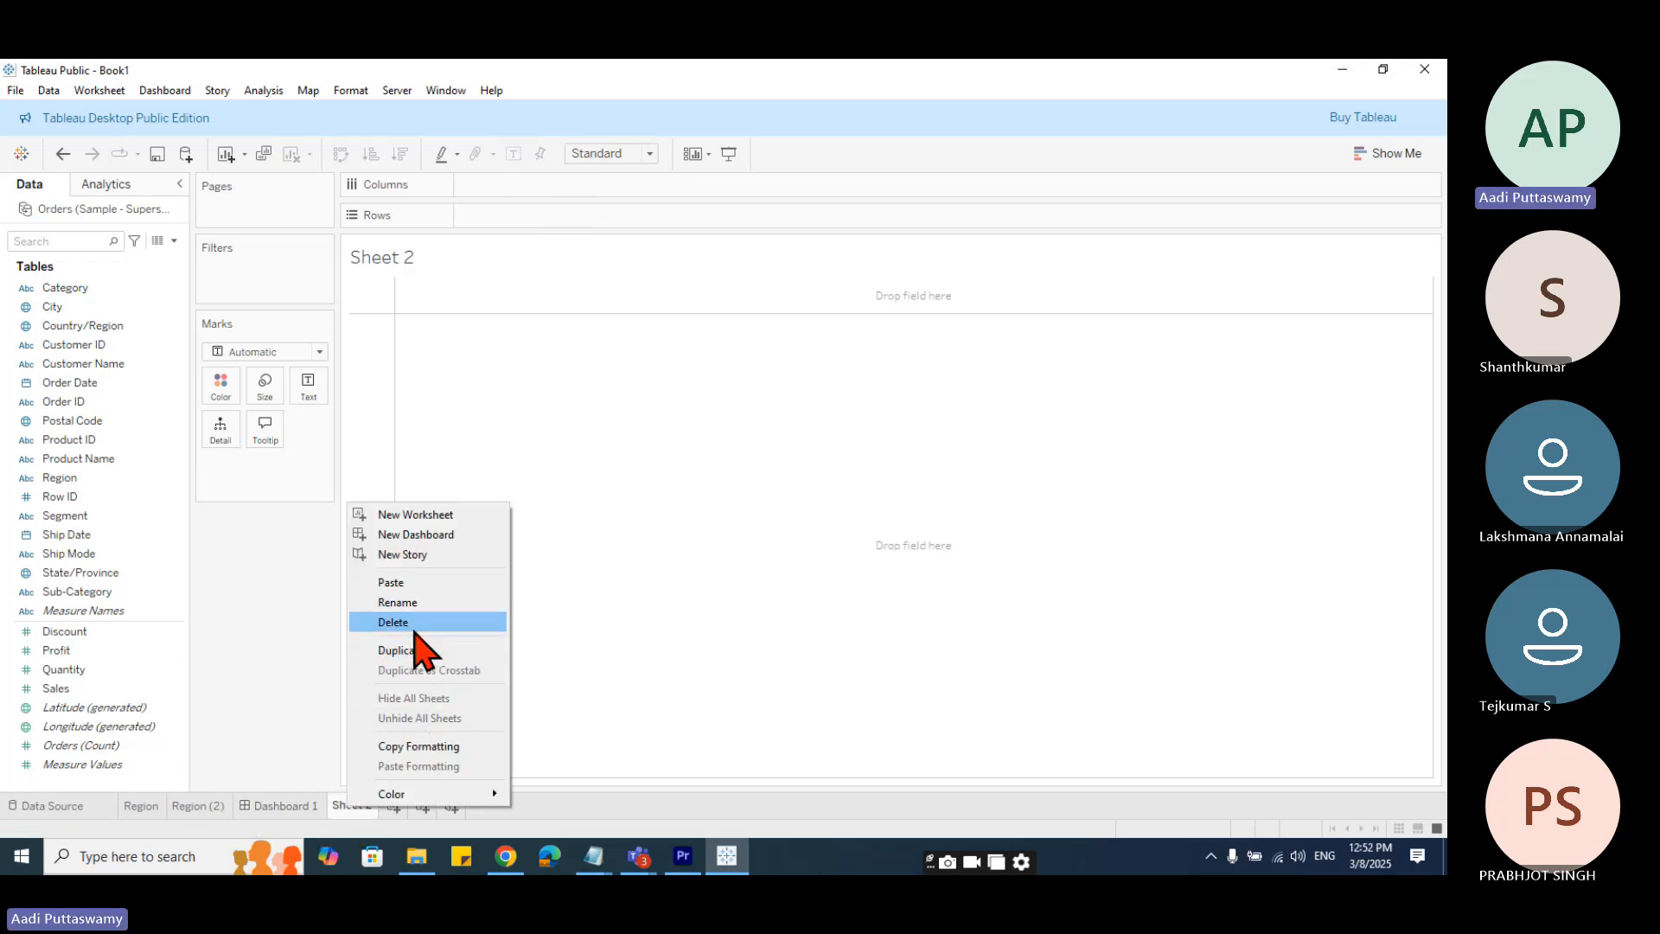
{"action": "left_click", "coordinate": [394, 622]}
{"action": "double_click", "coordinate": [204, 806]}
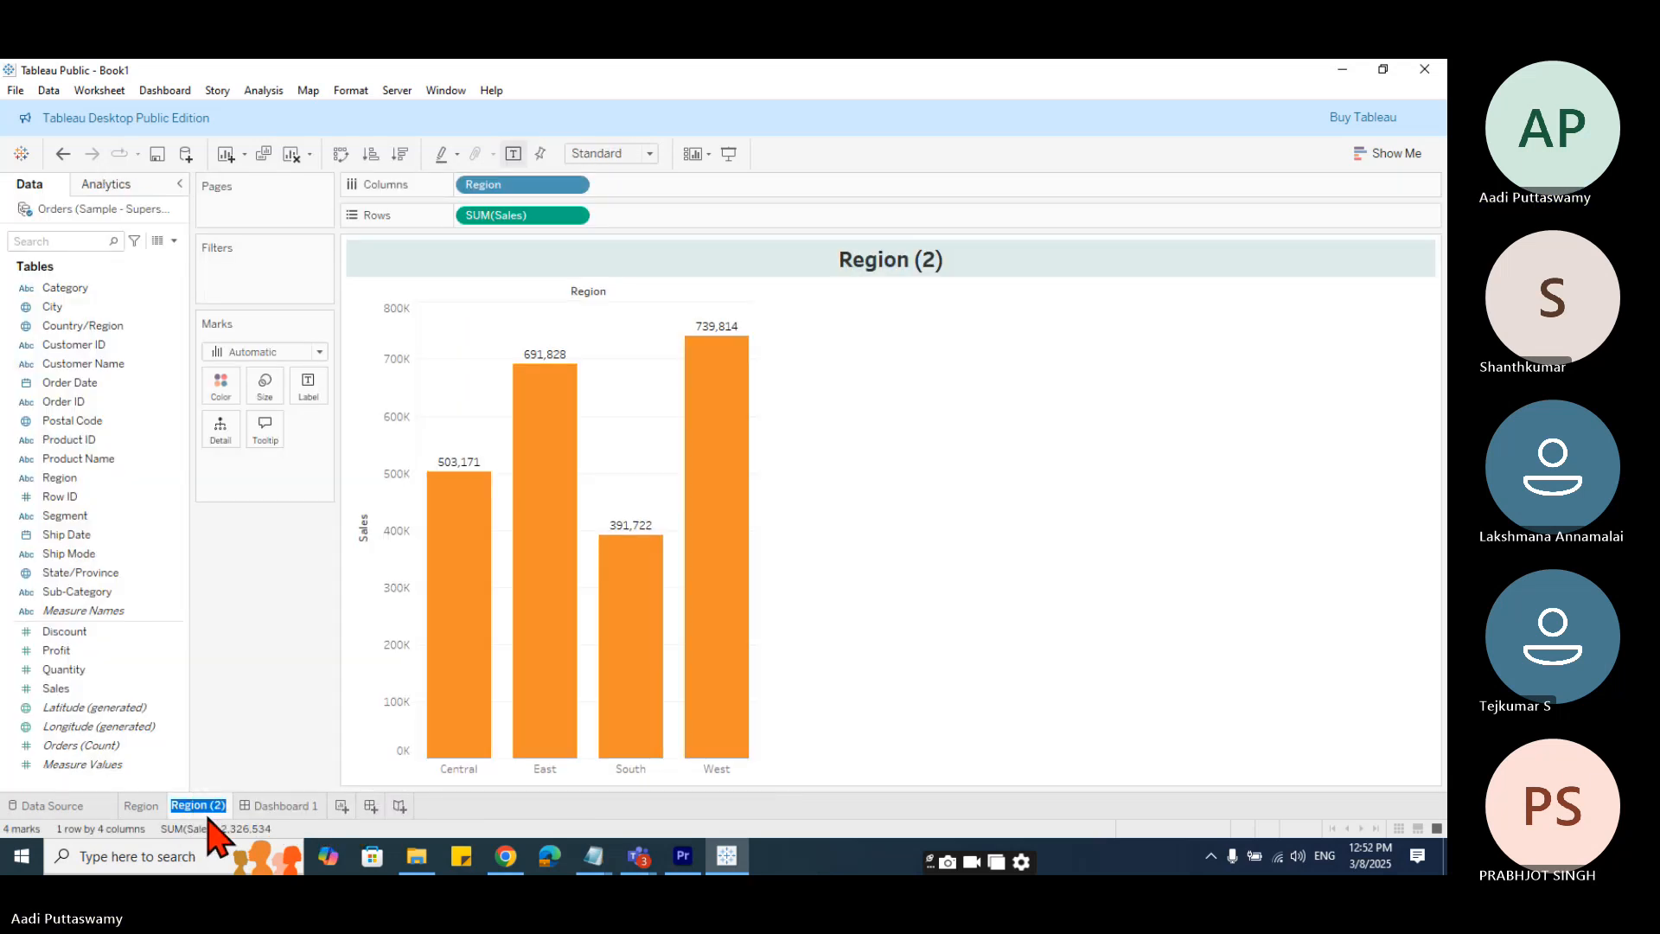
{"action": "type", "text": "State"}
{"action": "left_click", "coordinate": [268, 563]}
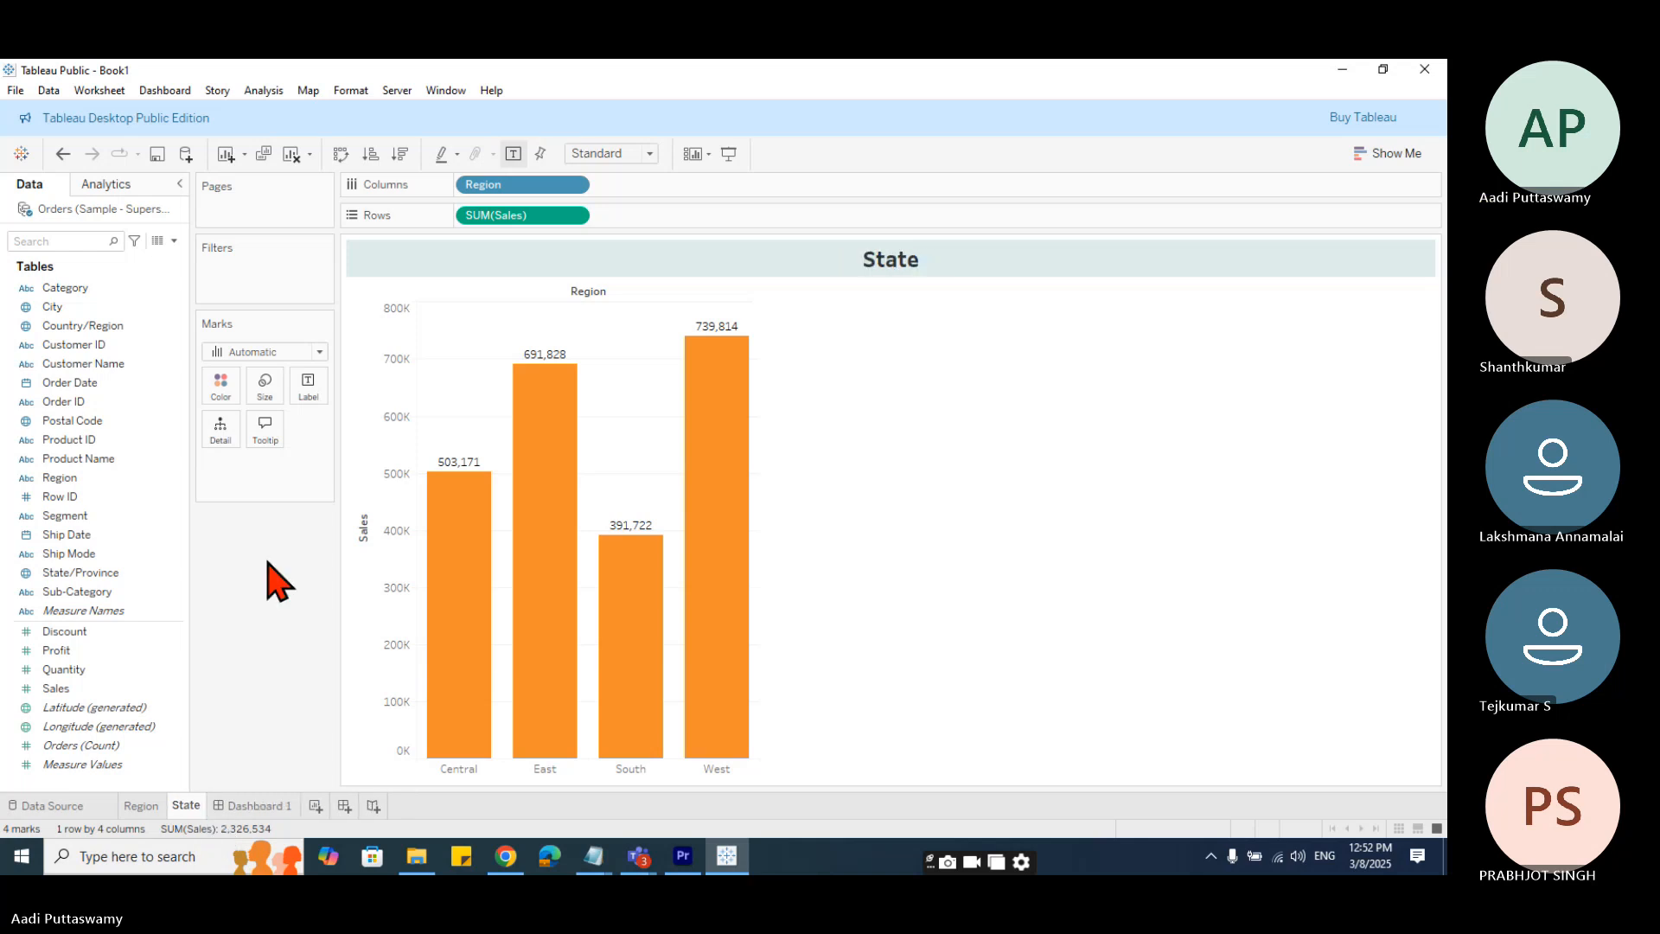
- Replace Region with State/Province in the State worksheet's view and swap rows and columns for horizontal bars
{"action": "left_click_drag", "start_coordinate": [484, 215], "coordinate": [1029, 524]}
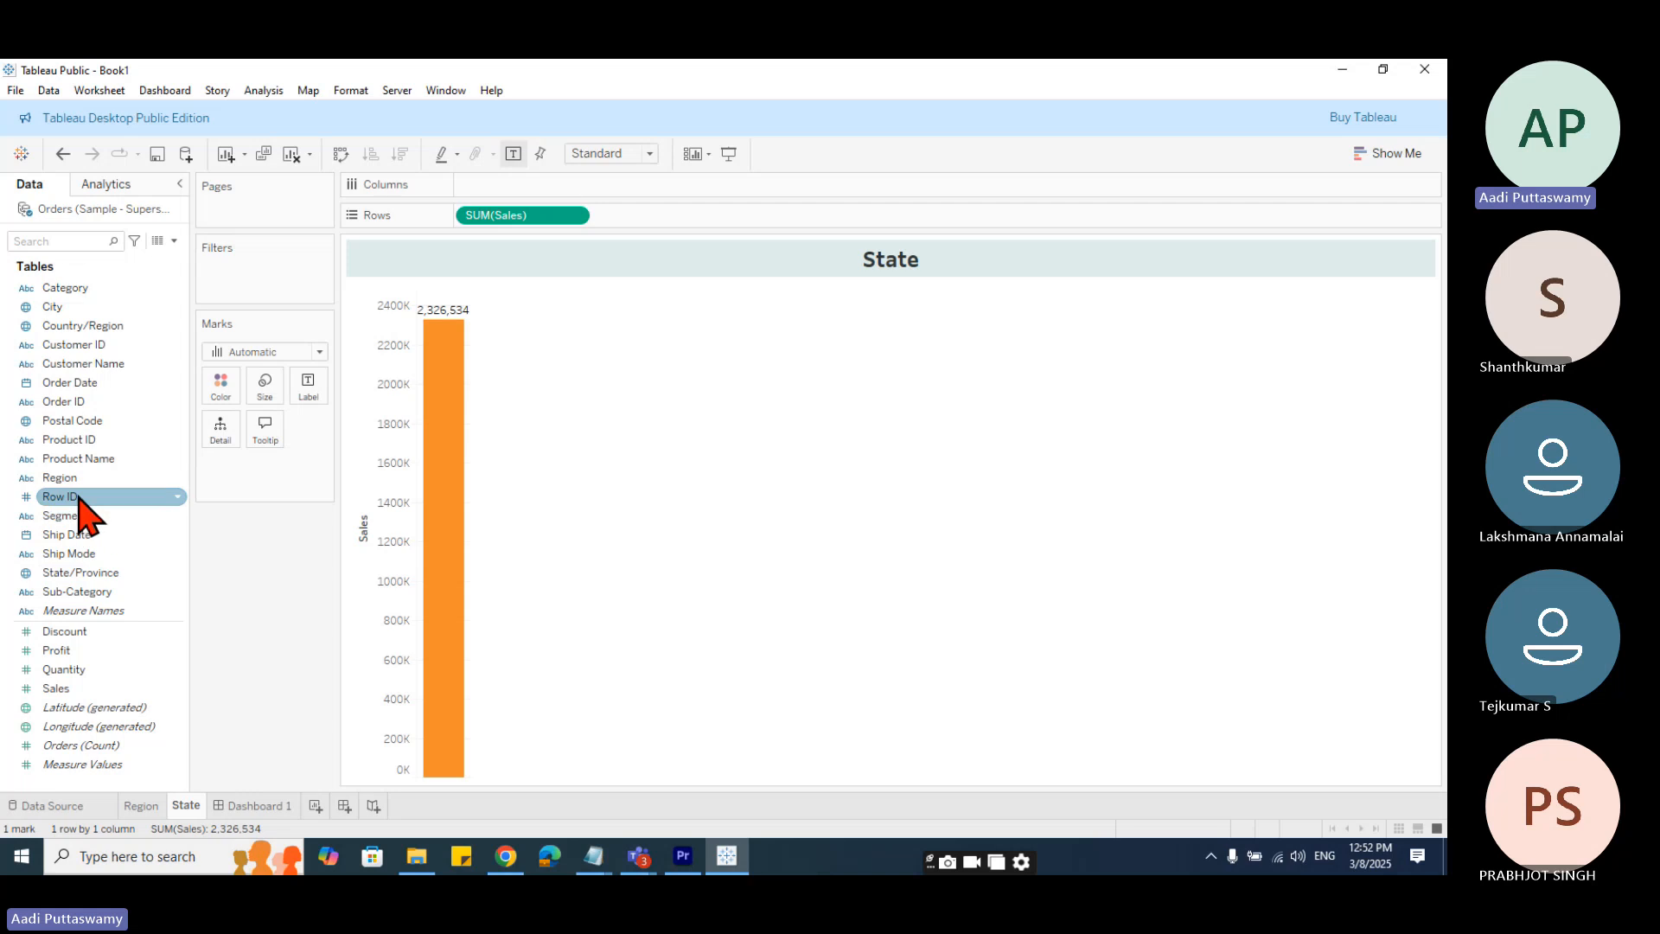
{"action": "left_click_drag", "start_coordinate": [80, 573], "coordinate": [560, 185]}
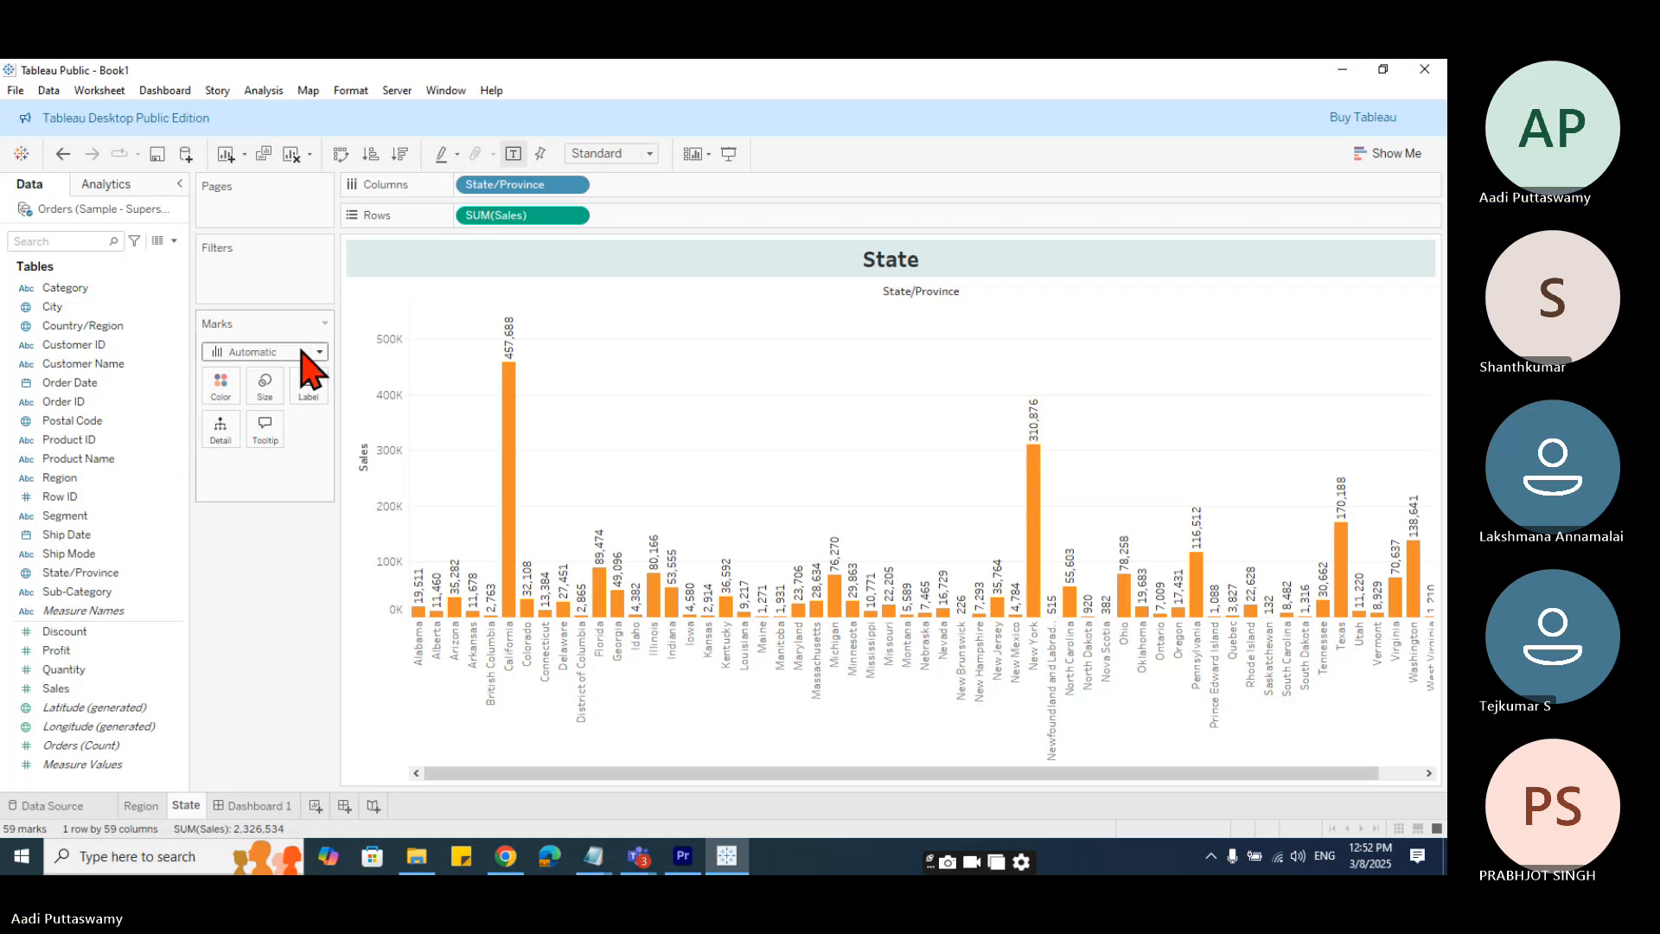
{"action": "mouse_move", "coordinate": [251, 813]}
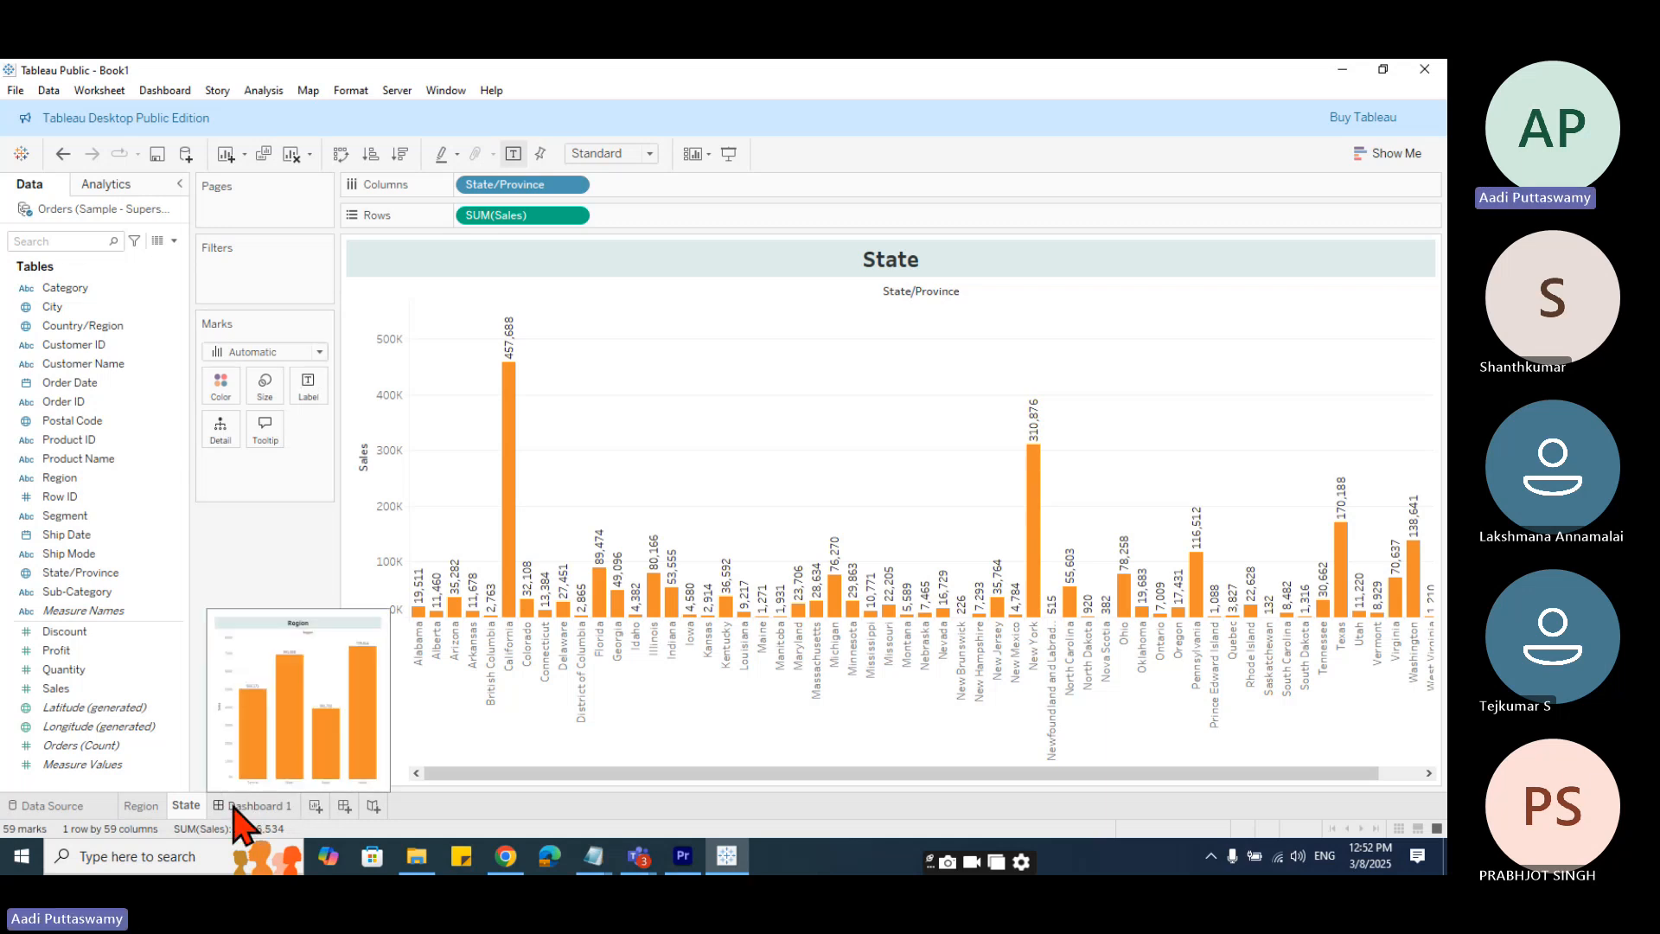
{"action": "left_click", "coordinate": [341, 156]}
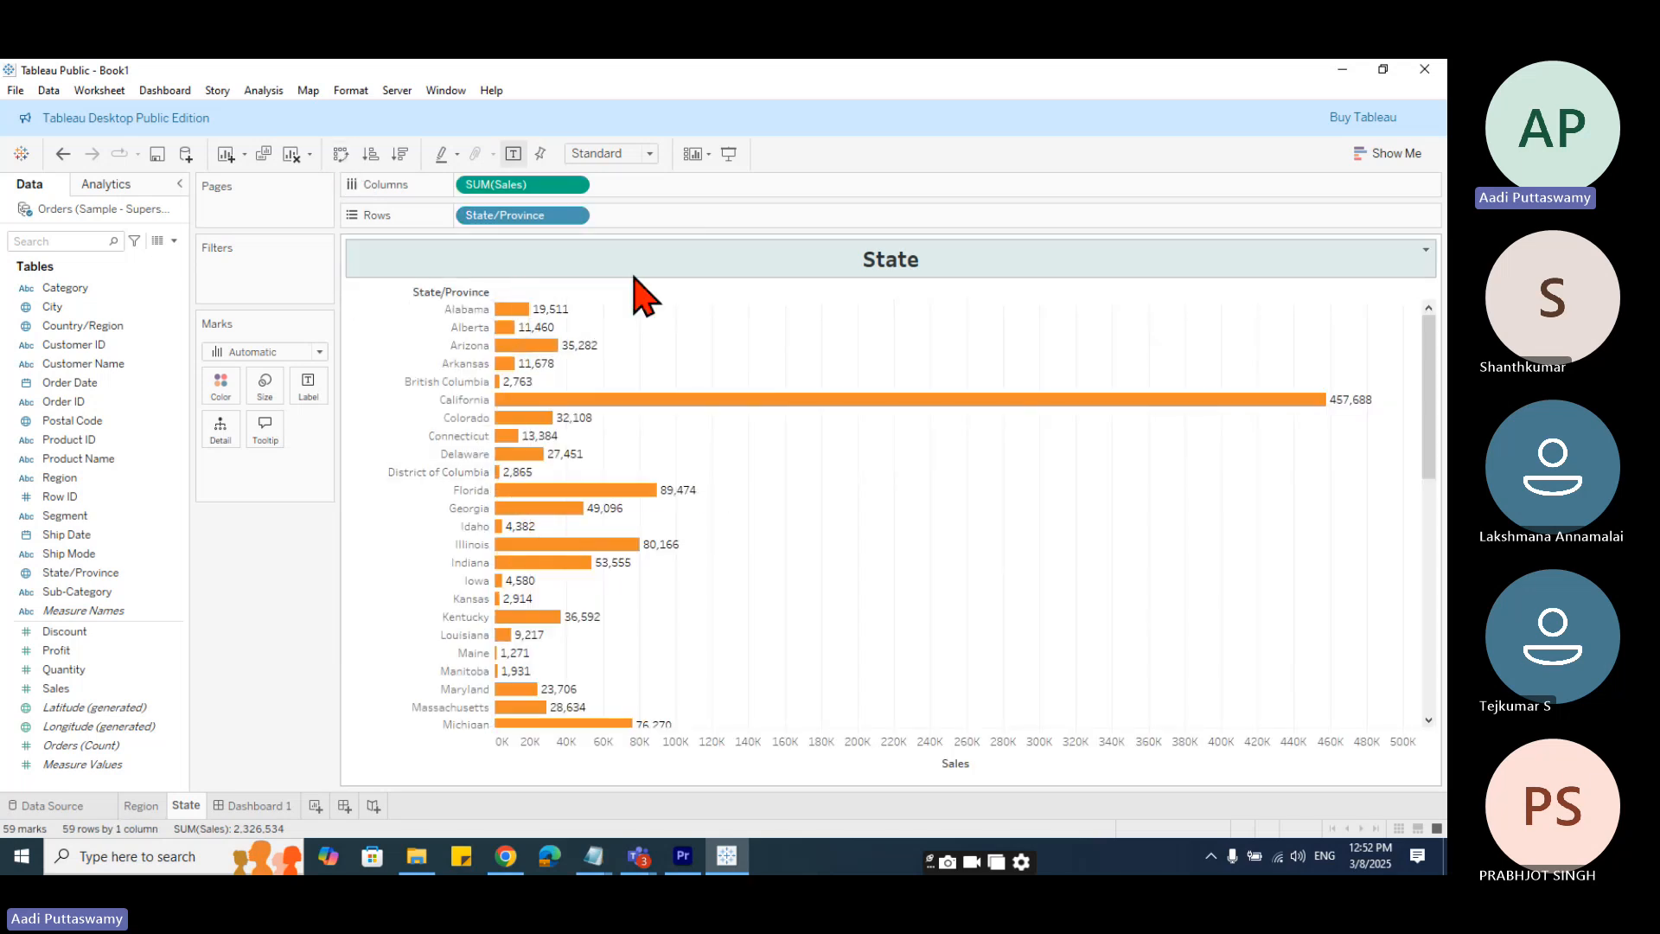
- Place the State worksheet on Dashboard 1 directly beneath the Region chart
{"action": "left_click", "coordinate": [247, 807]}
{"action": "left_click", "coordinate": [190, 807]}
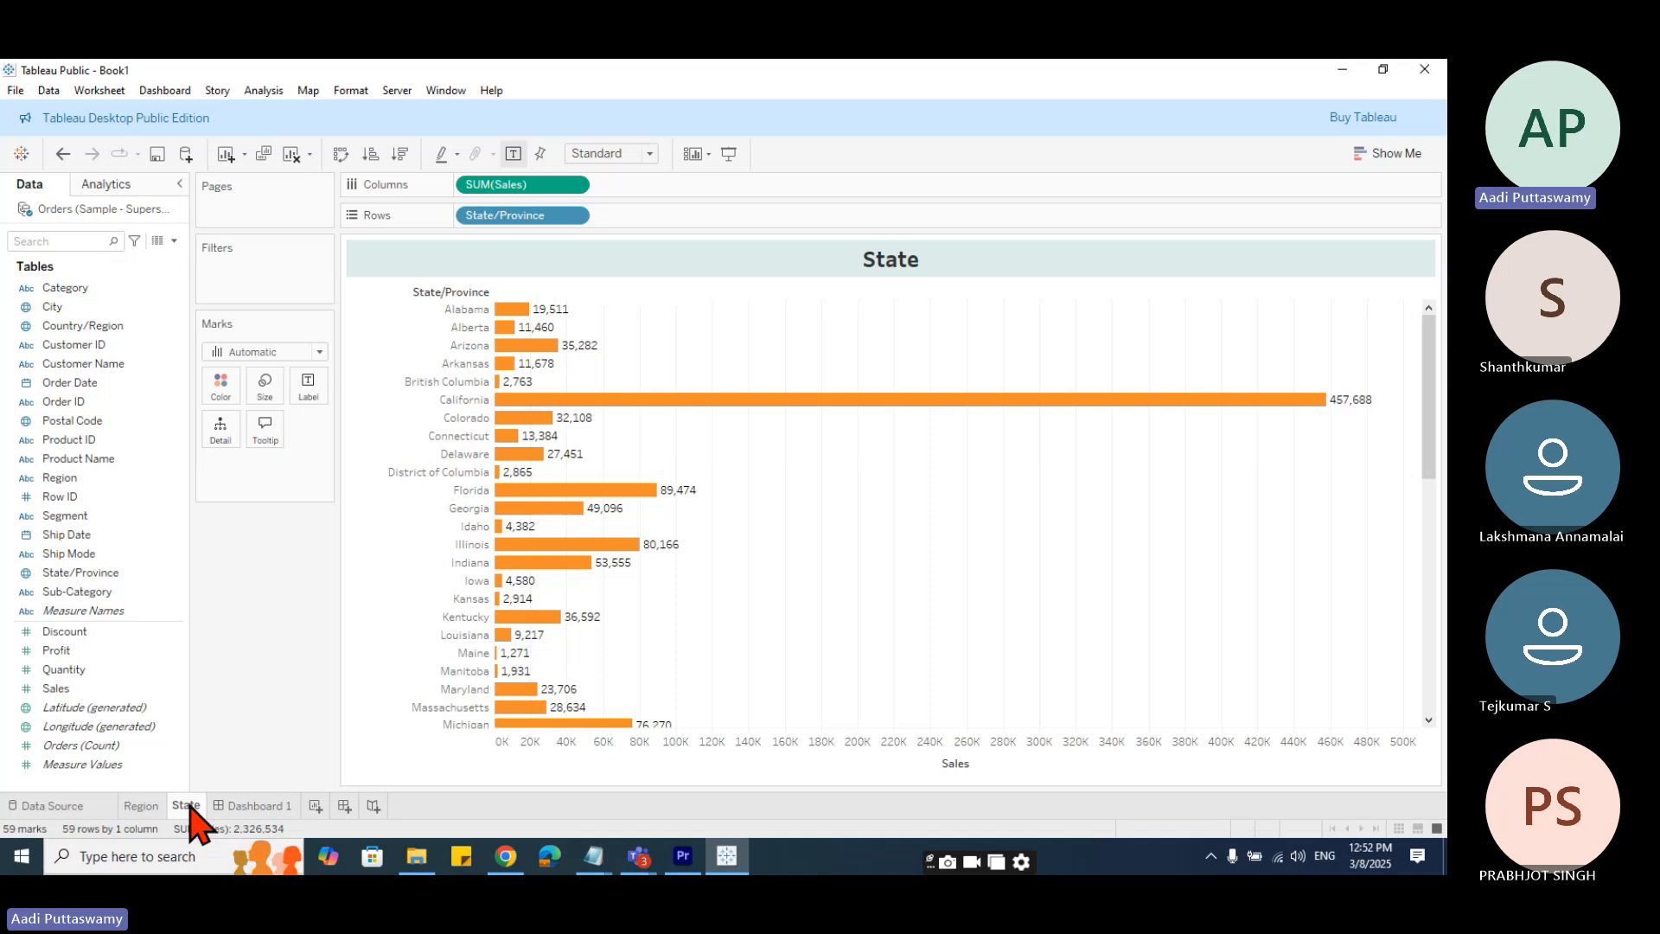
{"action": "left_click", "coordinate": [246, 806]}
{"action": "mouse_move", "coordinate": [53, 417]}
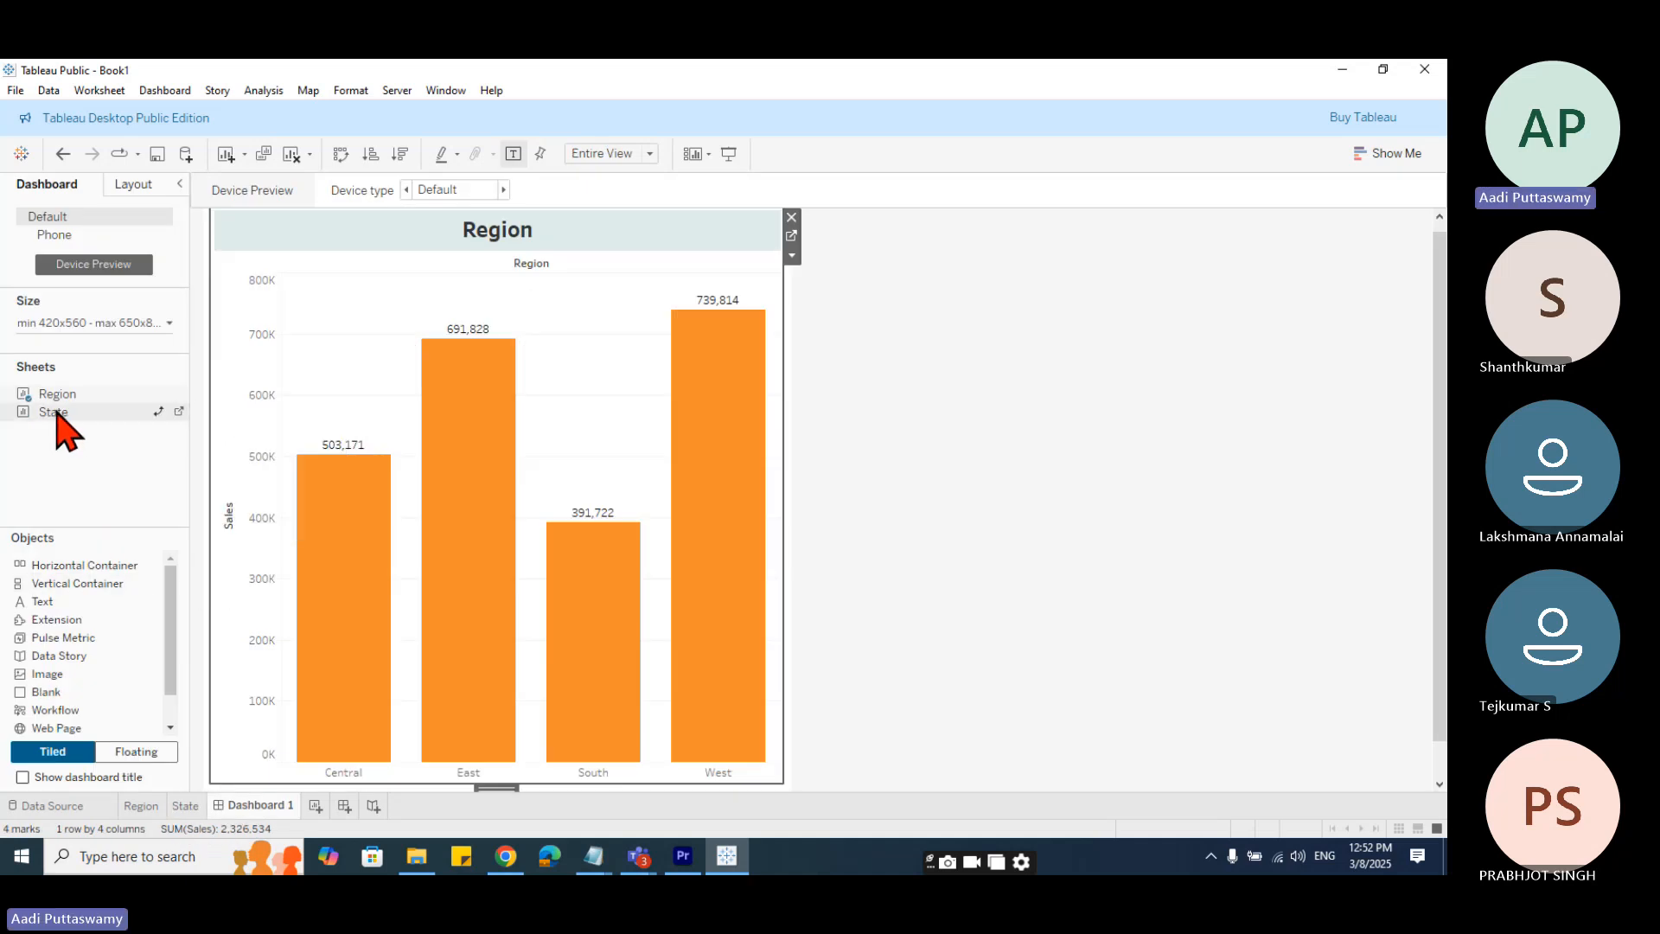
{"action": "left_click_drag", "start_coordinate": [58, 415], "coordinate": [393, 536]}
{"action": "left_click_drag", "start_coordinate": [468, 546], "coordinate": [574, 617]}
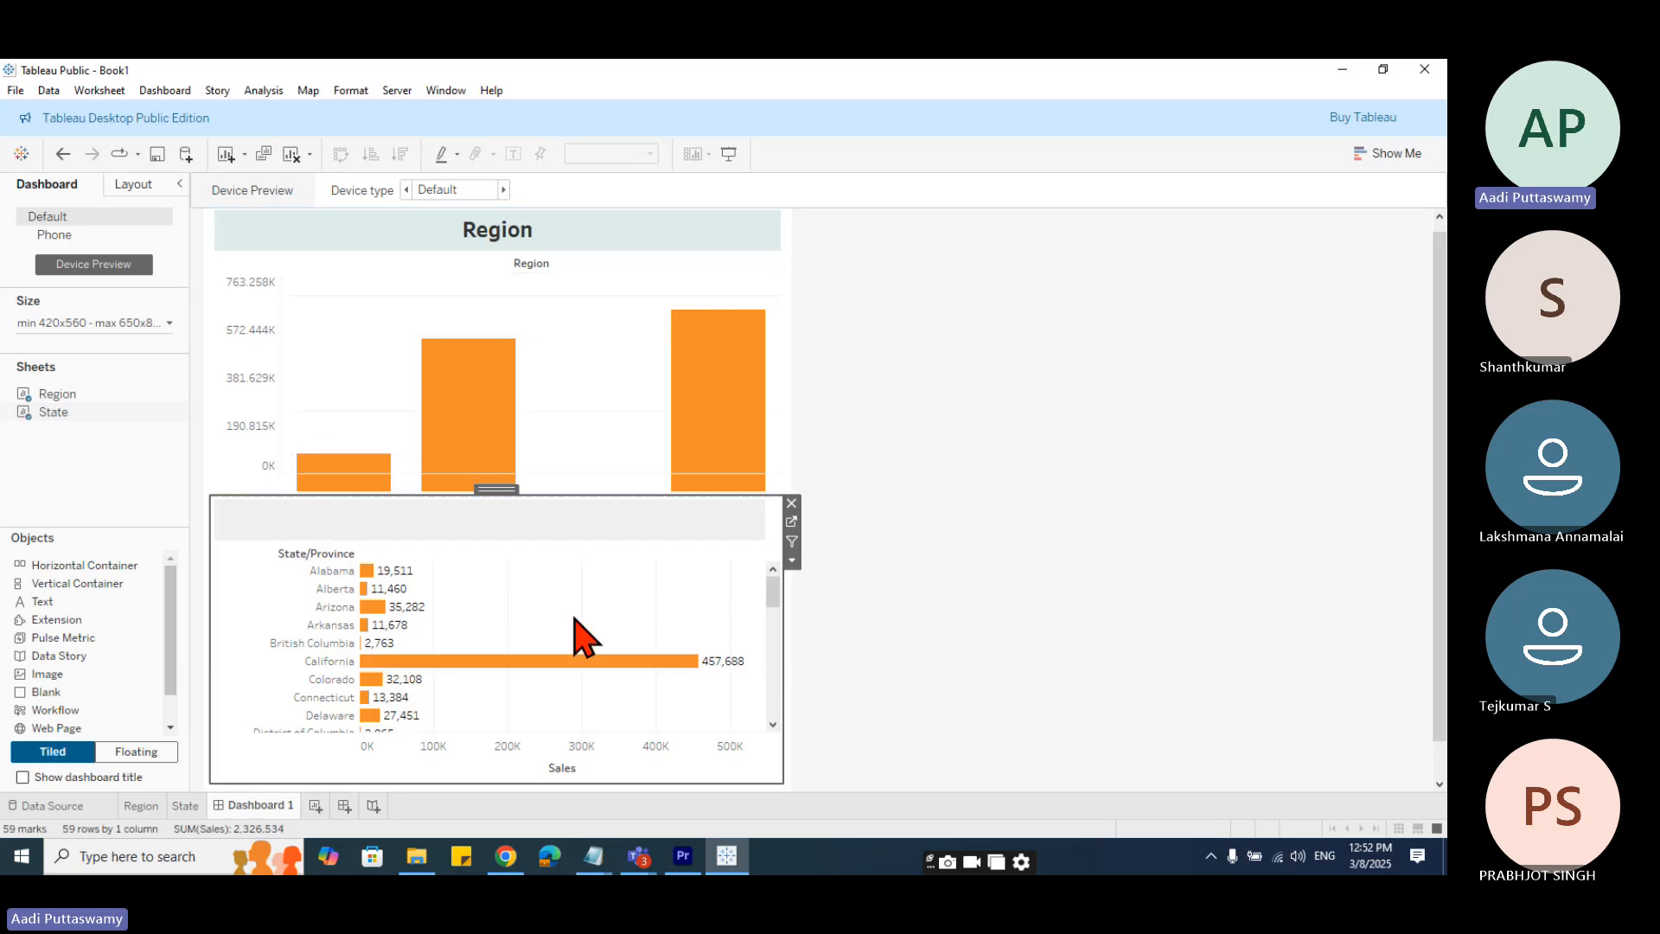
{"action": "left_click", "coordinate": [924, 628]}
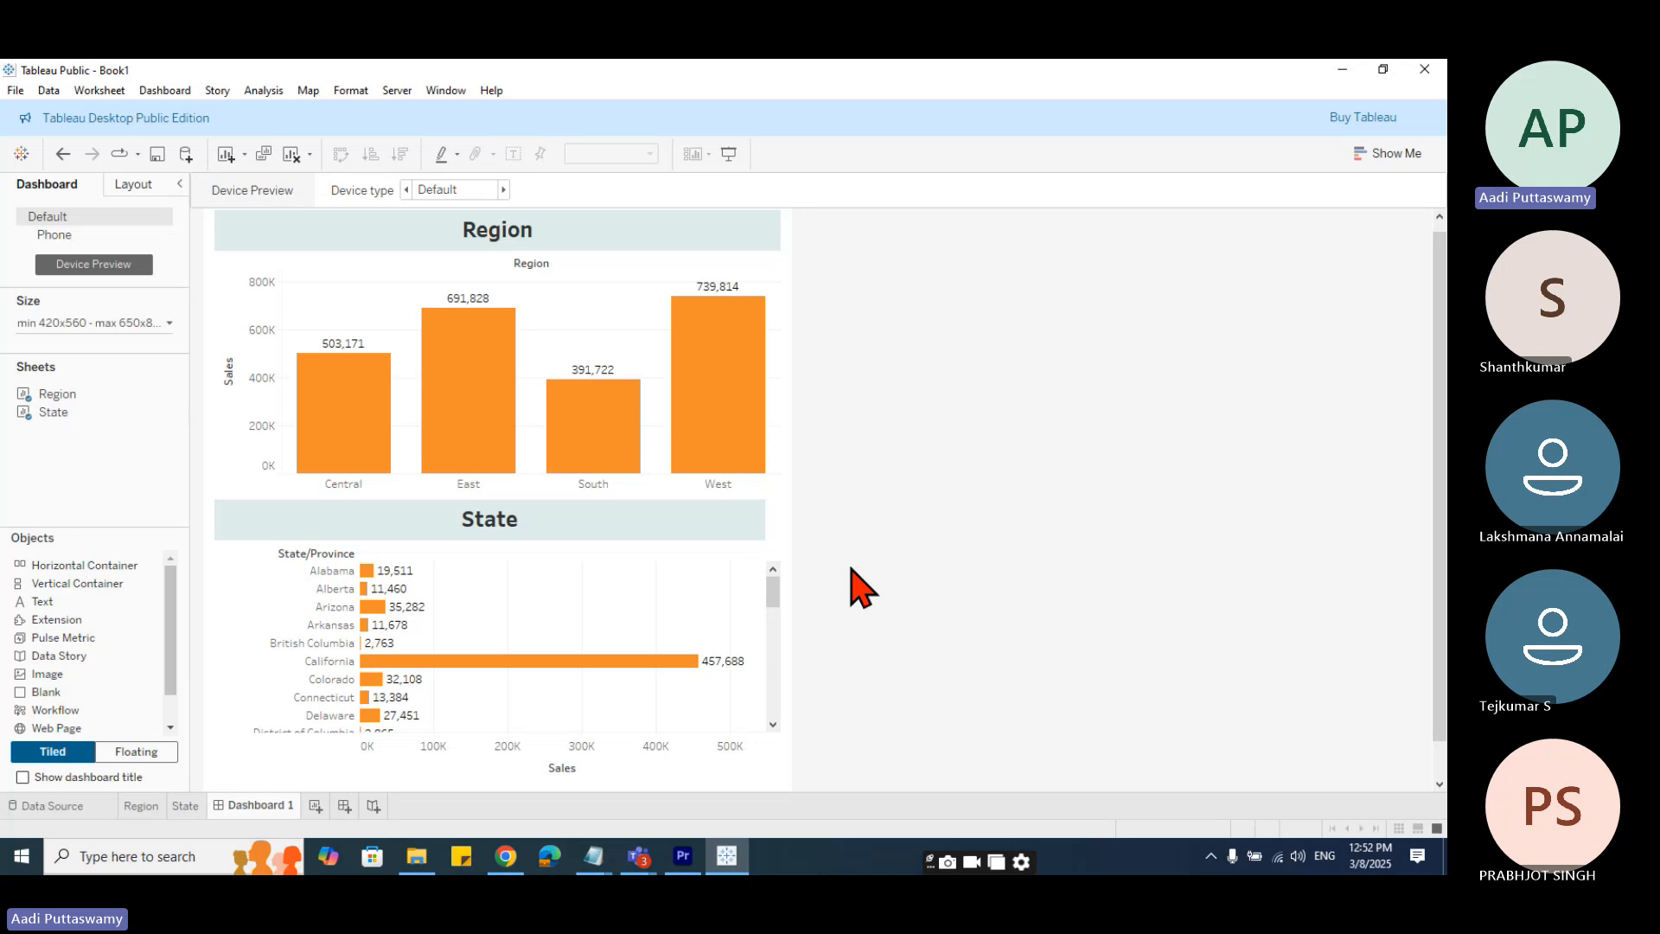
{"action": "left_click_drag", "start_coordinate": [775, 597], "coordinate": [786, 565]}
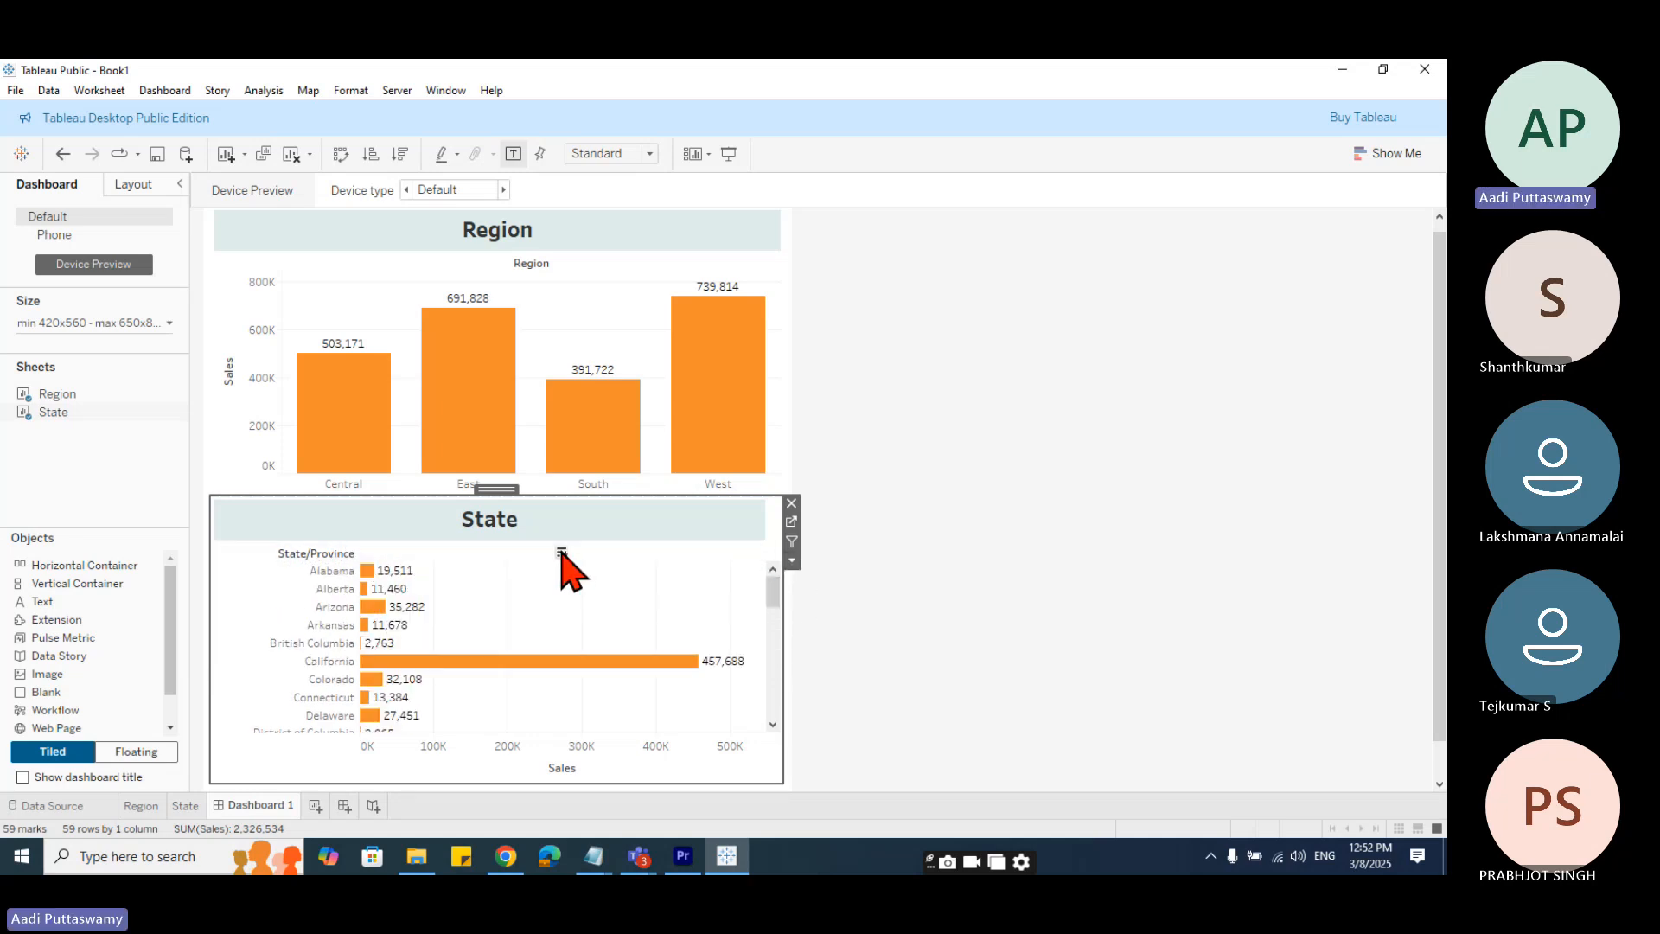
- Sort the dashboard's State chart by sales in descending order, and compare it with the source State worksheet
{"action": "left_click", "coordinate": [562, 552]}
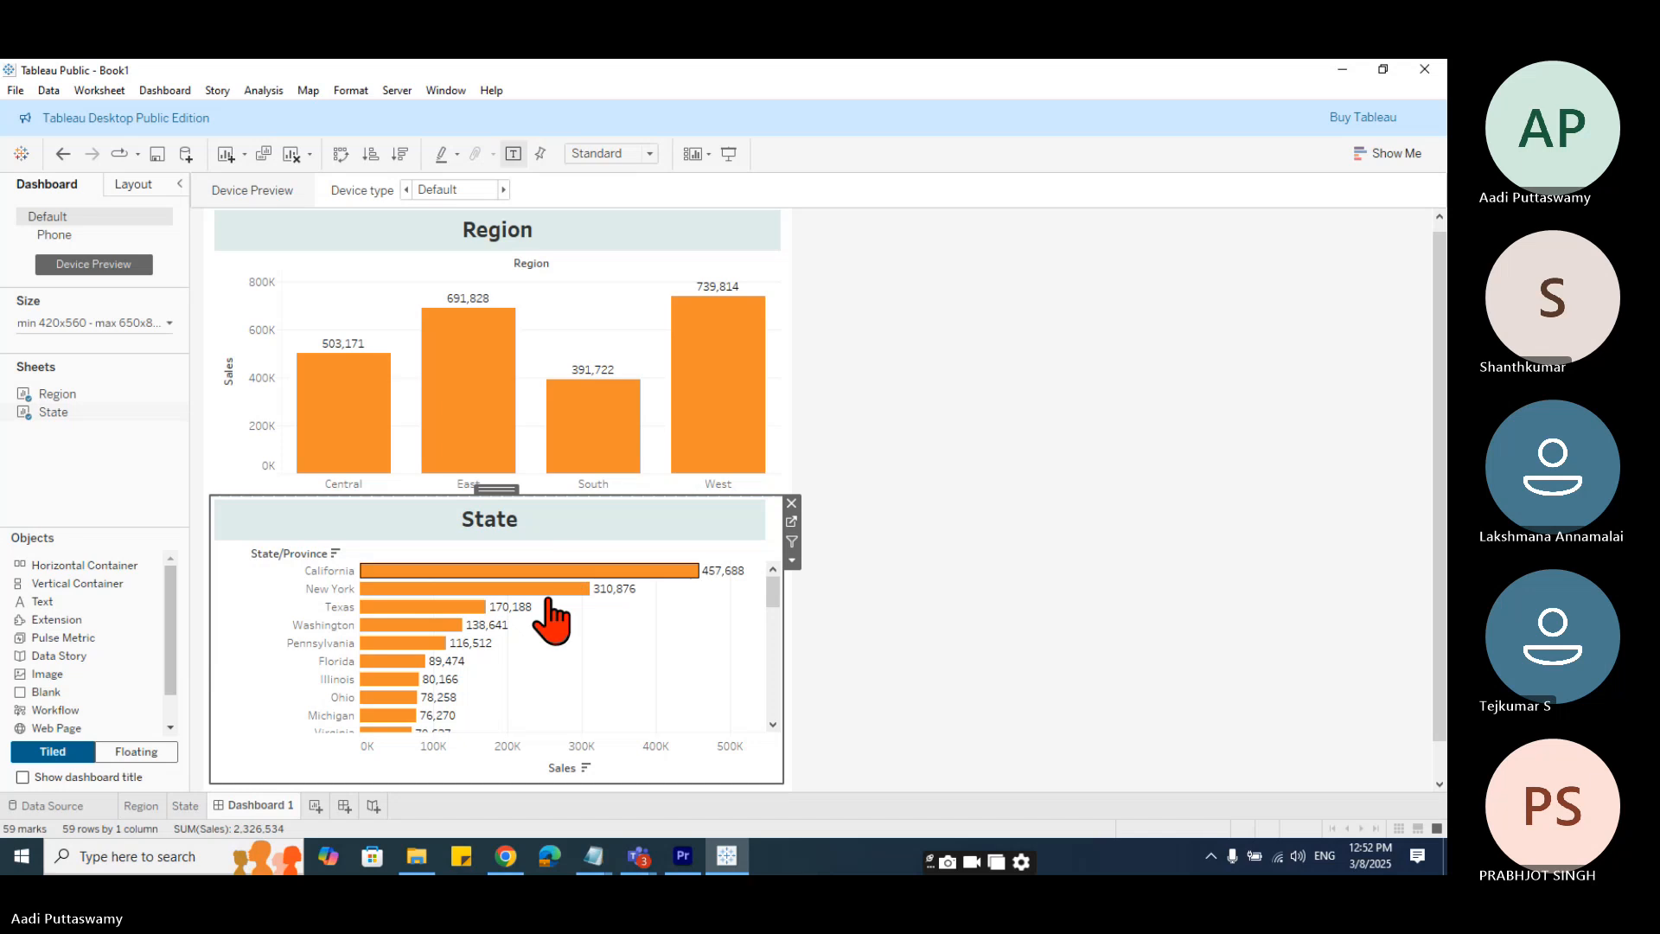
{"action": "left_click", "coordinate": [186, 807]}
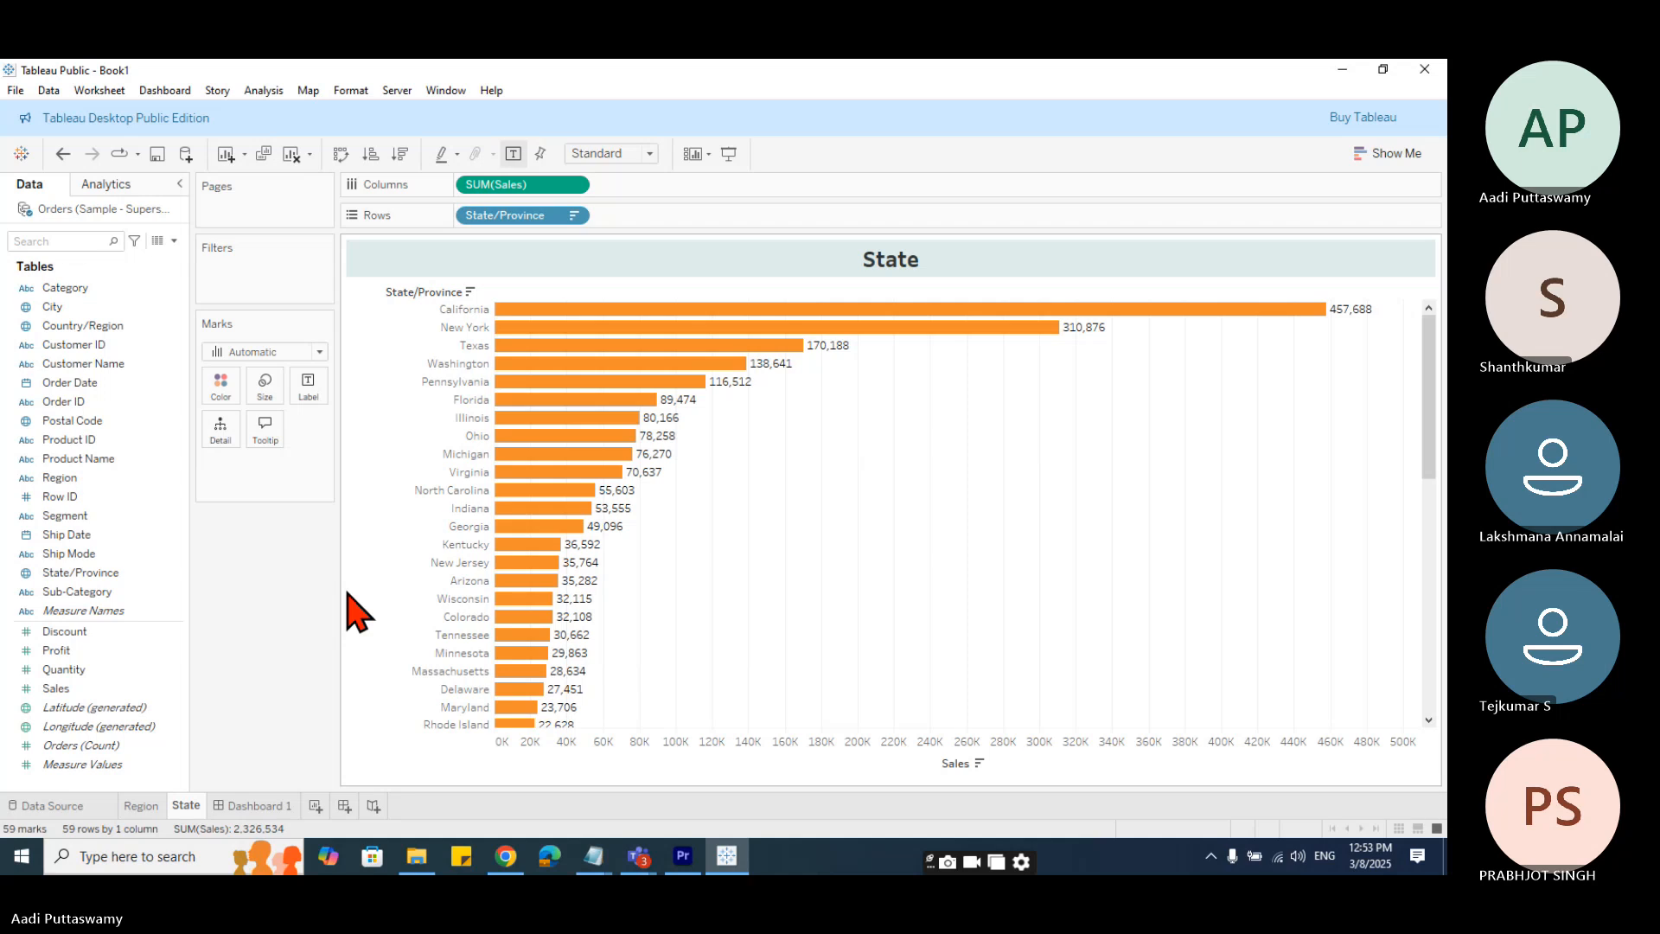
{"action": "left_click", "coordinate": [253, 806]}
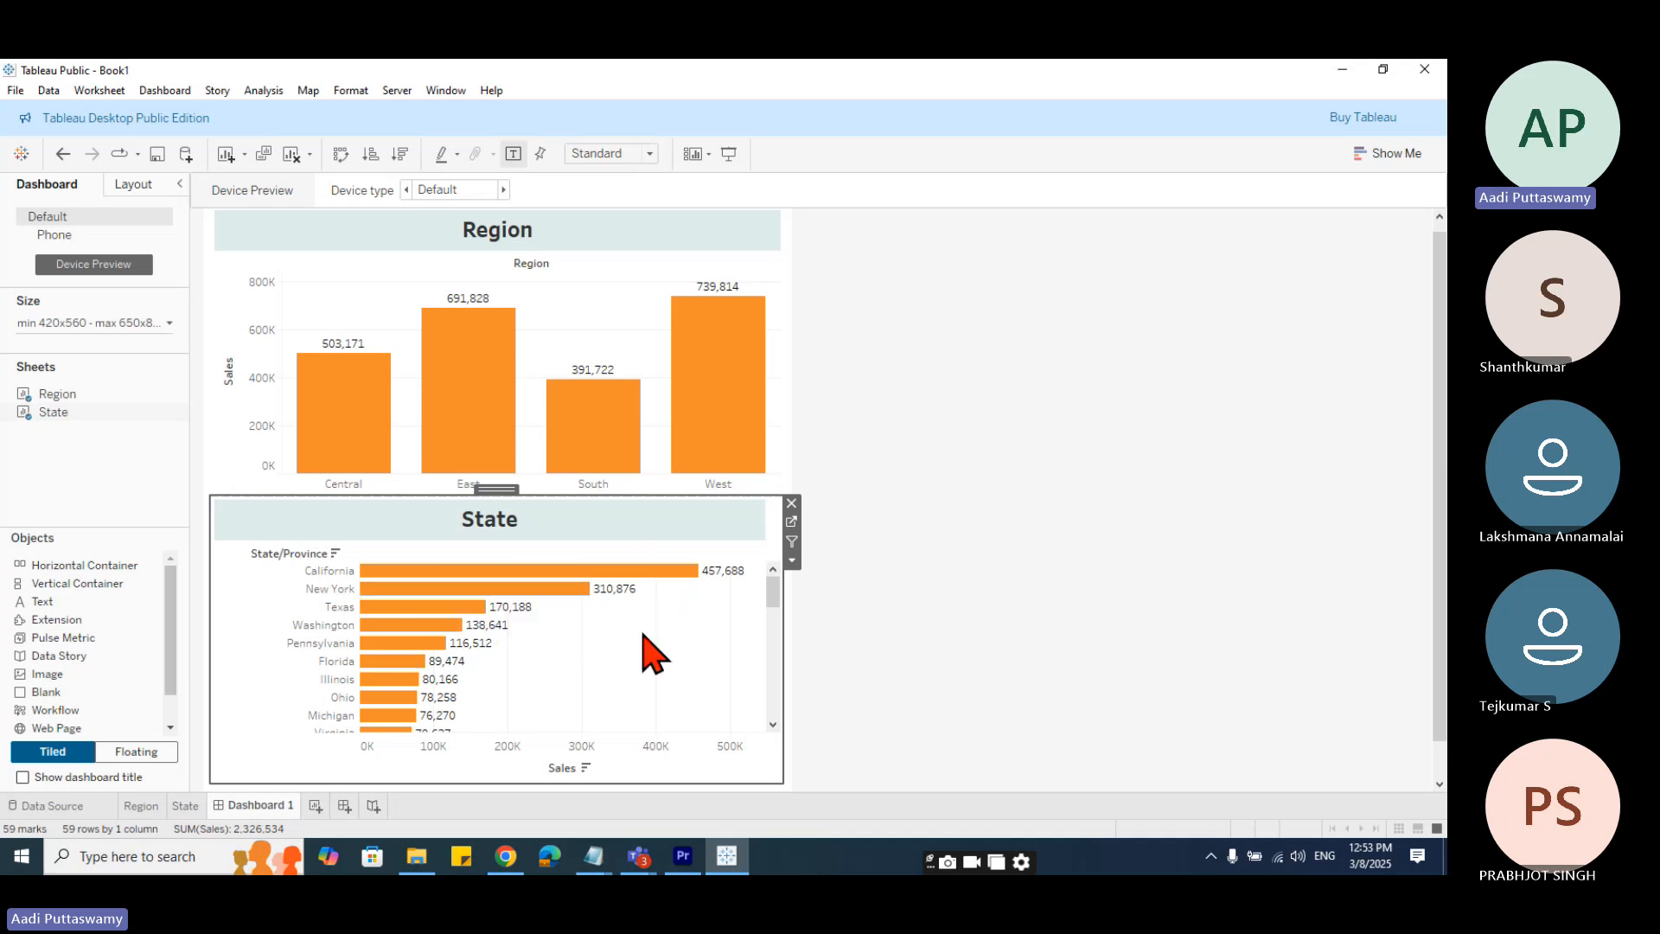
{"action": "left_click", "coordinate": [185, 809]}
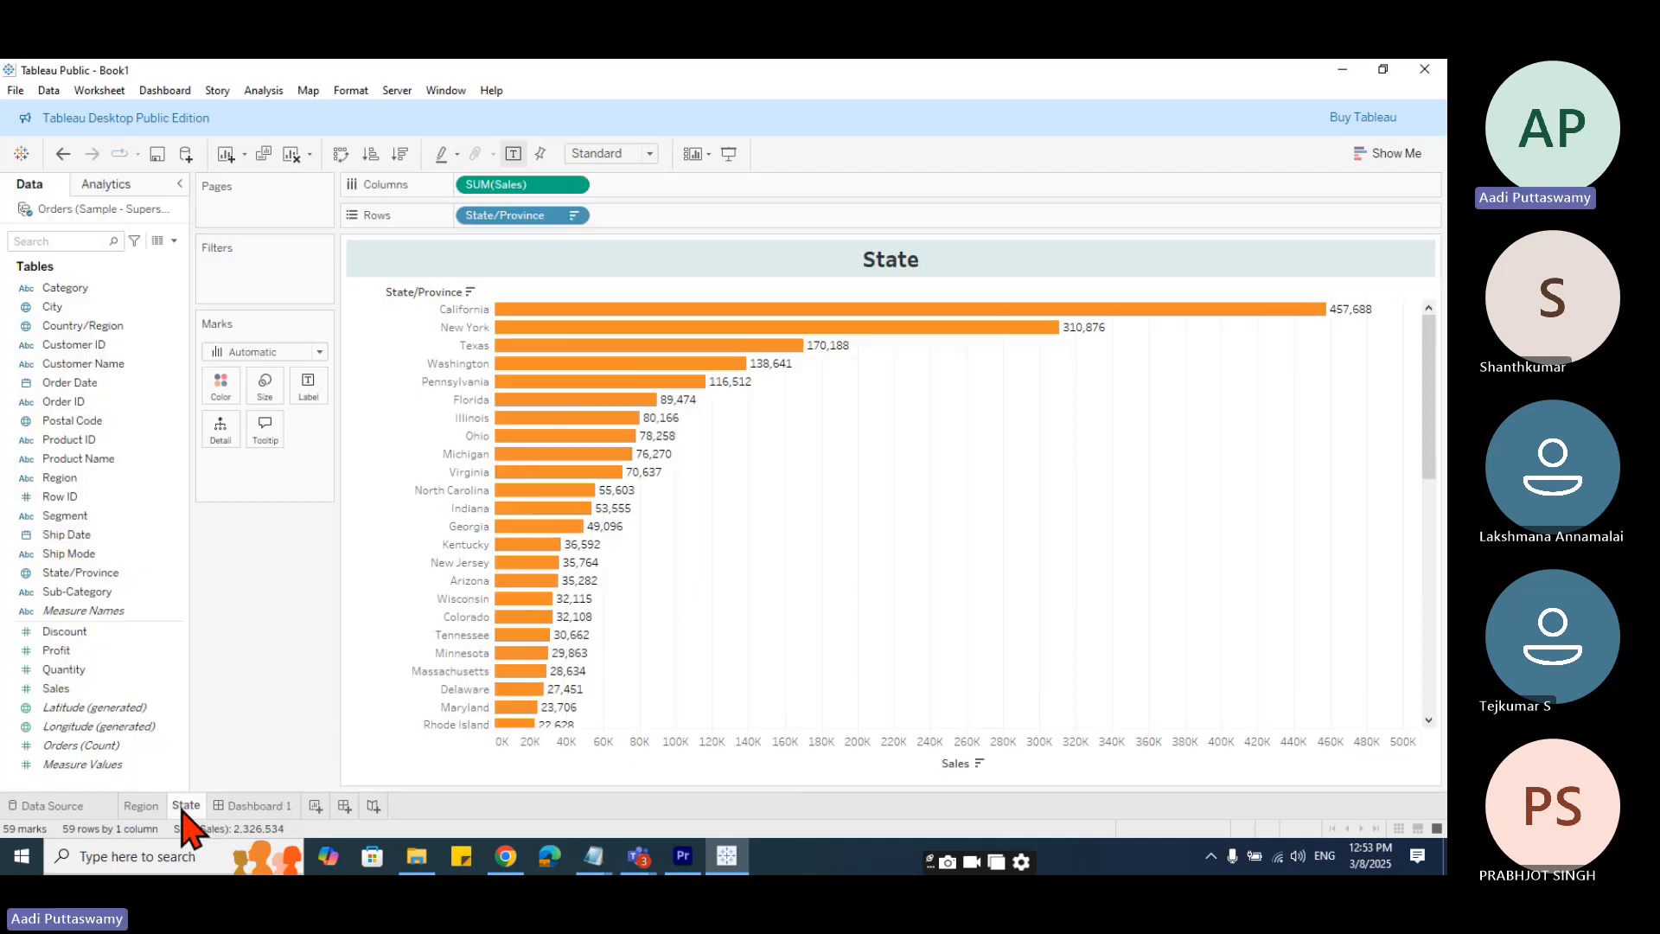
{"action": "left_click", "coordinate": [255, 809]}
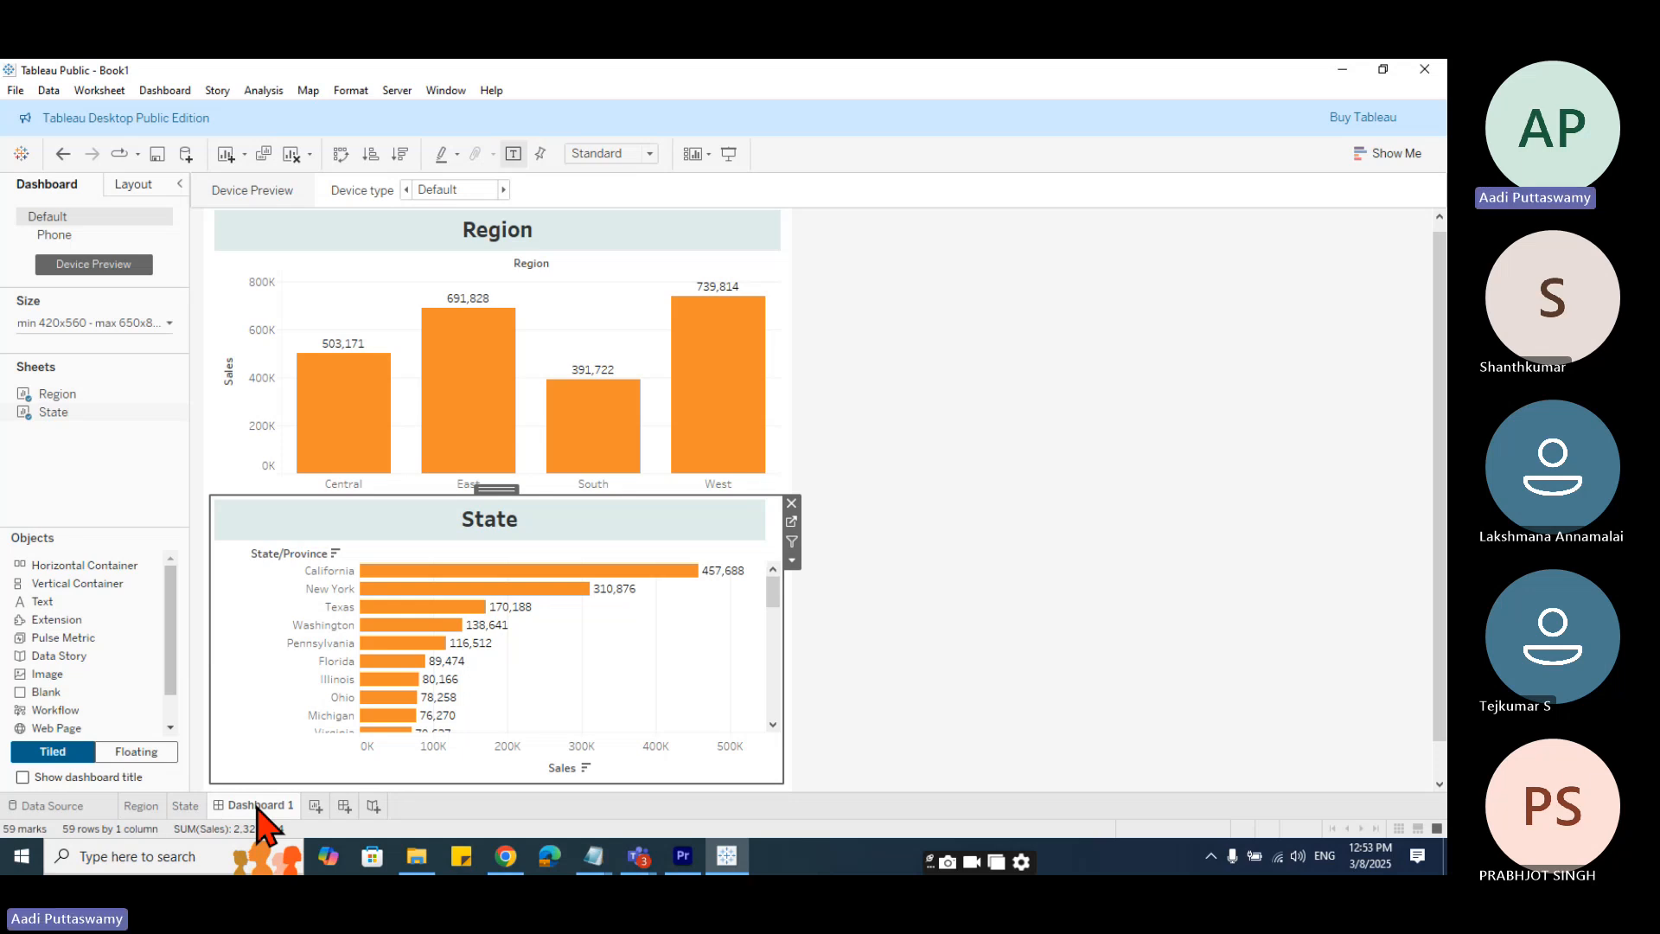
- Create a second dashboard containing the State worksheet, and return to Dashboard 1
{"action": "left_click", "coordinate": [344, 805]}
{"action": "left_click_drag", "start_coordinate": [54, 412], "coordinate": [459, 587]}
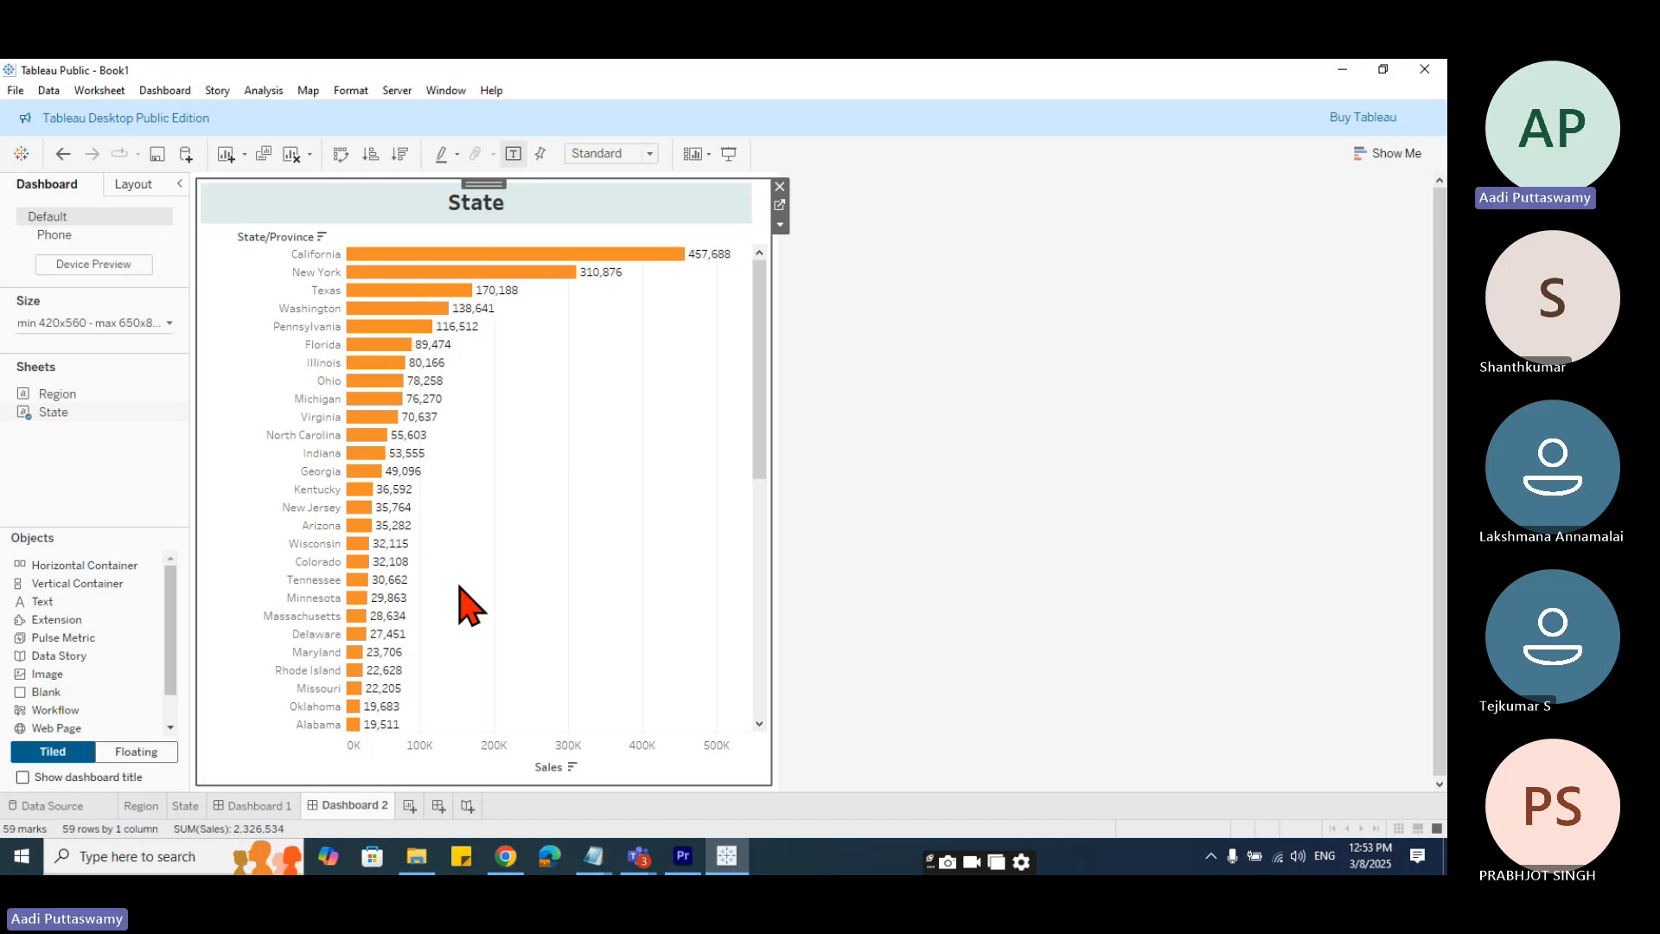
{"action": "left_click", "coordinate": [252, 807]}
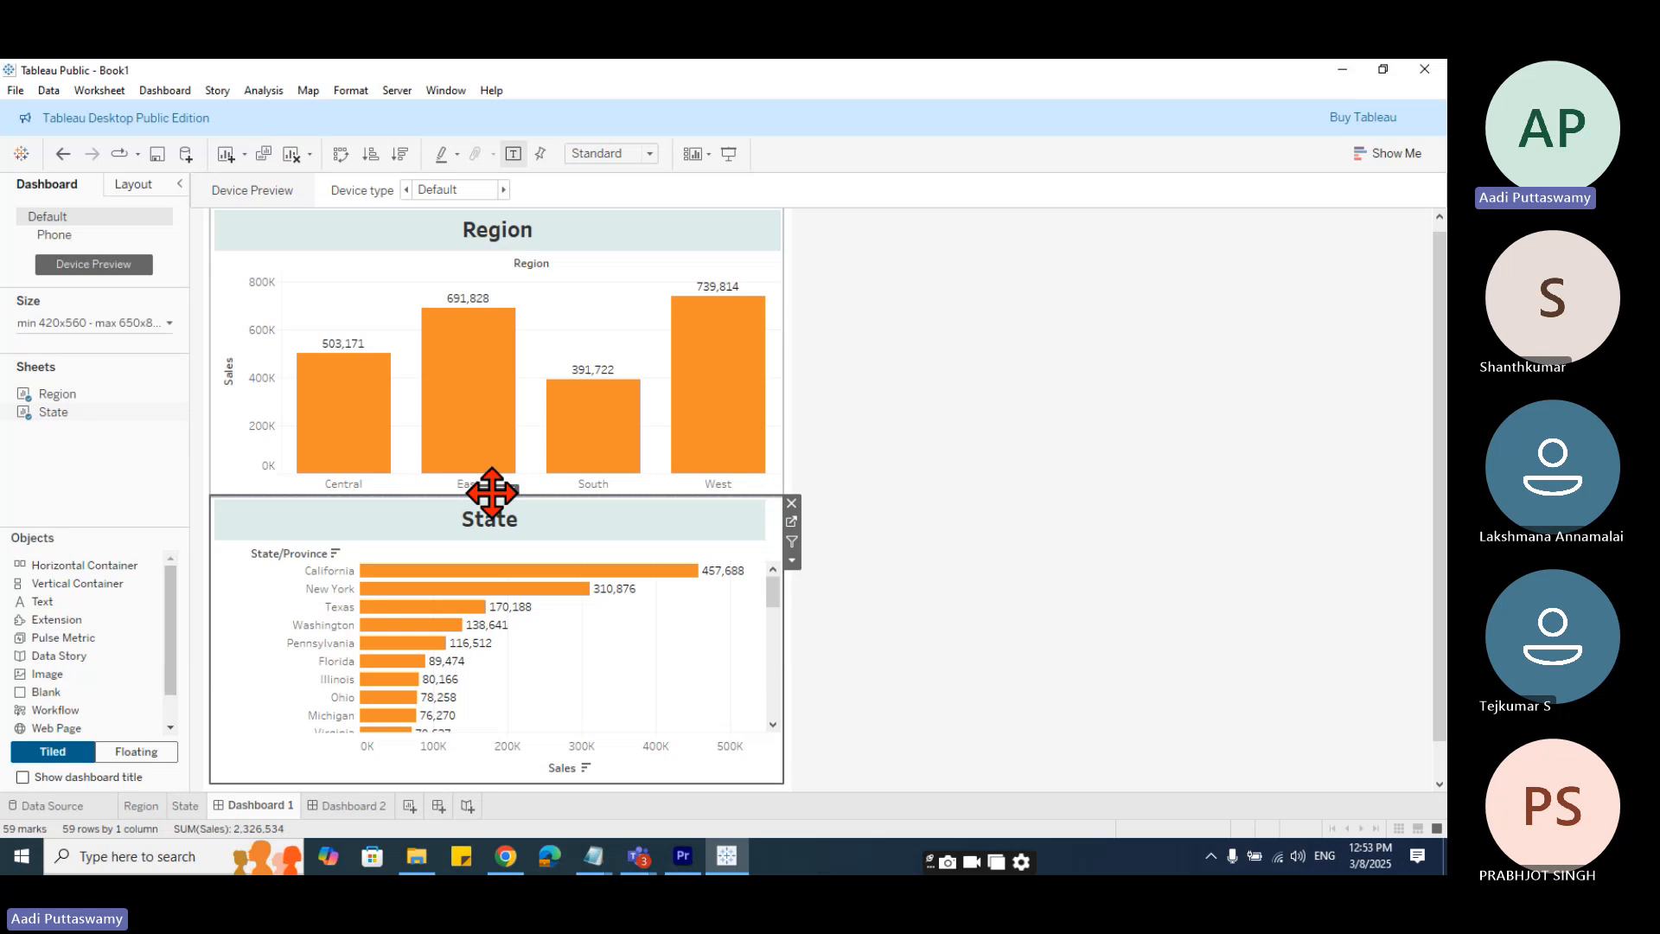
- Select the West bar to check its effect on the State chart, and examine the State chart's options, including Fit and Filters
{"action": "left_click", "coordinate": [793, 542]}
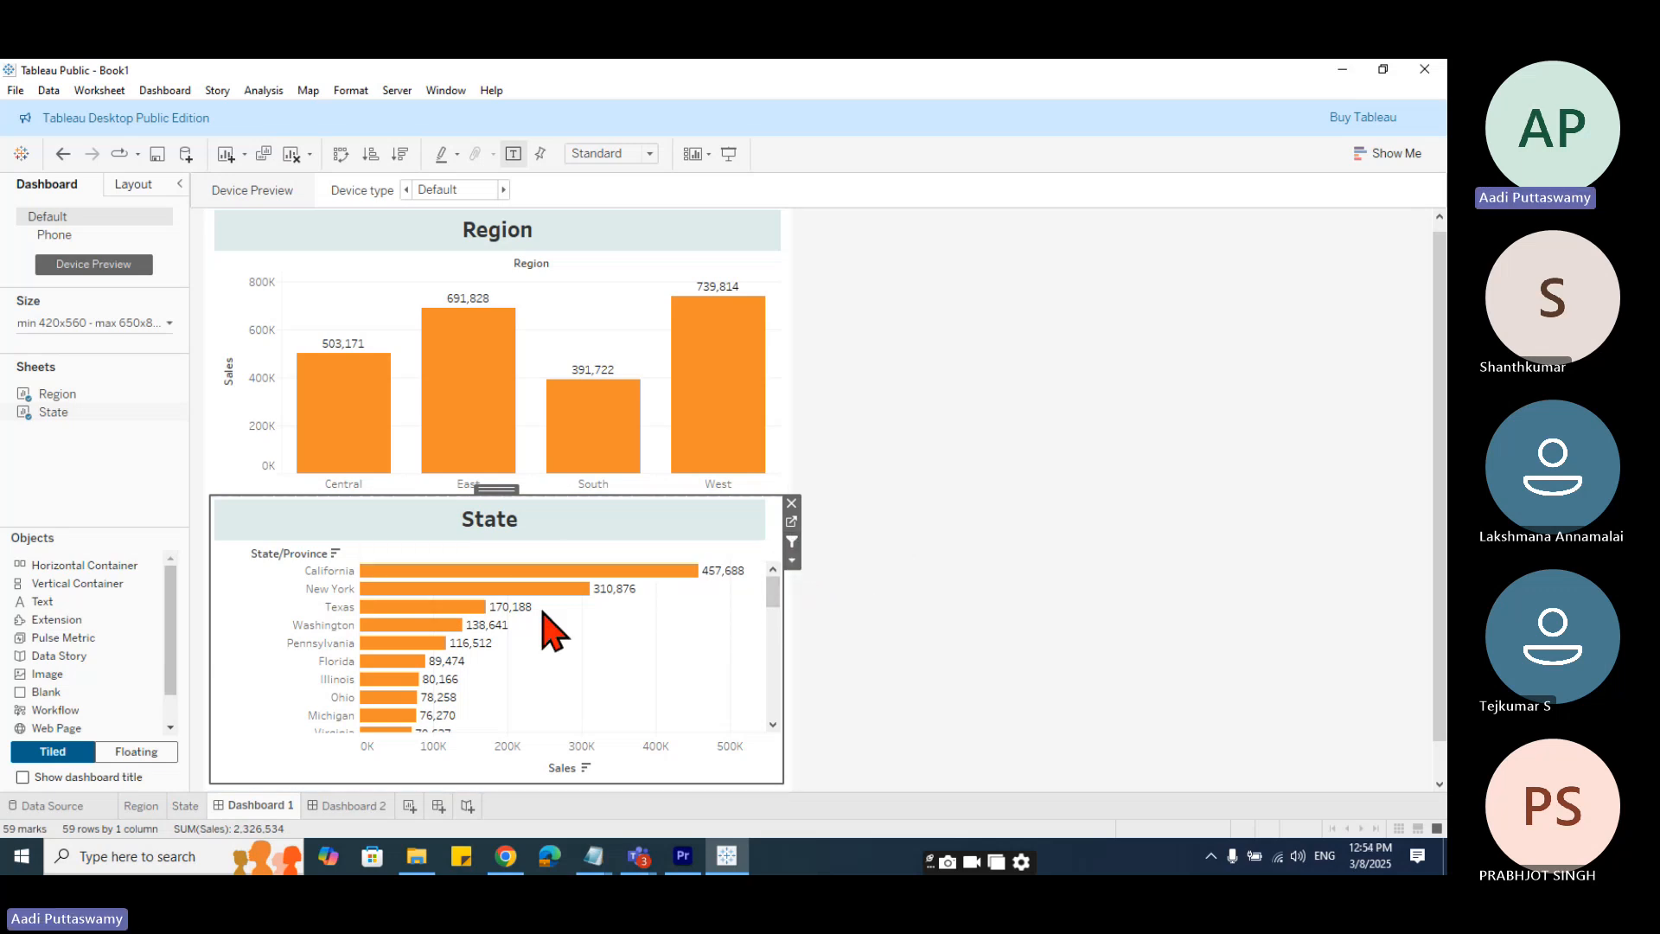
{"action": "scroll", "coordinate": [686, 582], "scroll_direction": "down", "scroll_amount": 3}
{"action": "scroll", "coordinate": [696, 570], "scroll_direction": "up", "scroll_amount": 3}
{"action": "left_click", "coordinate": [725, 439]}
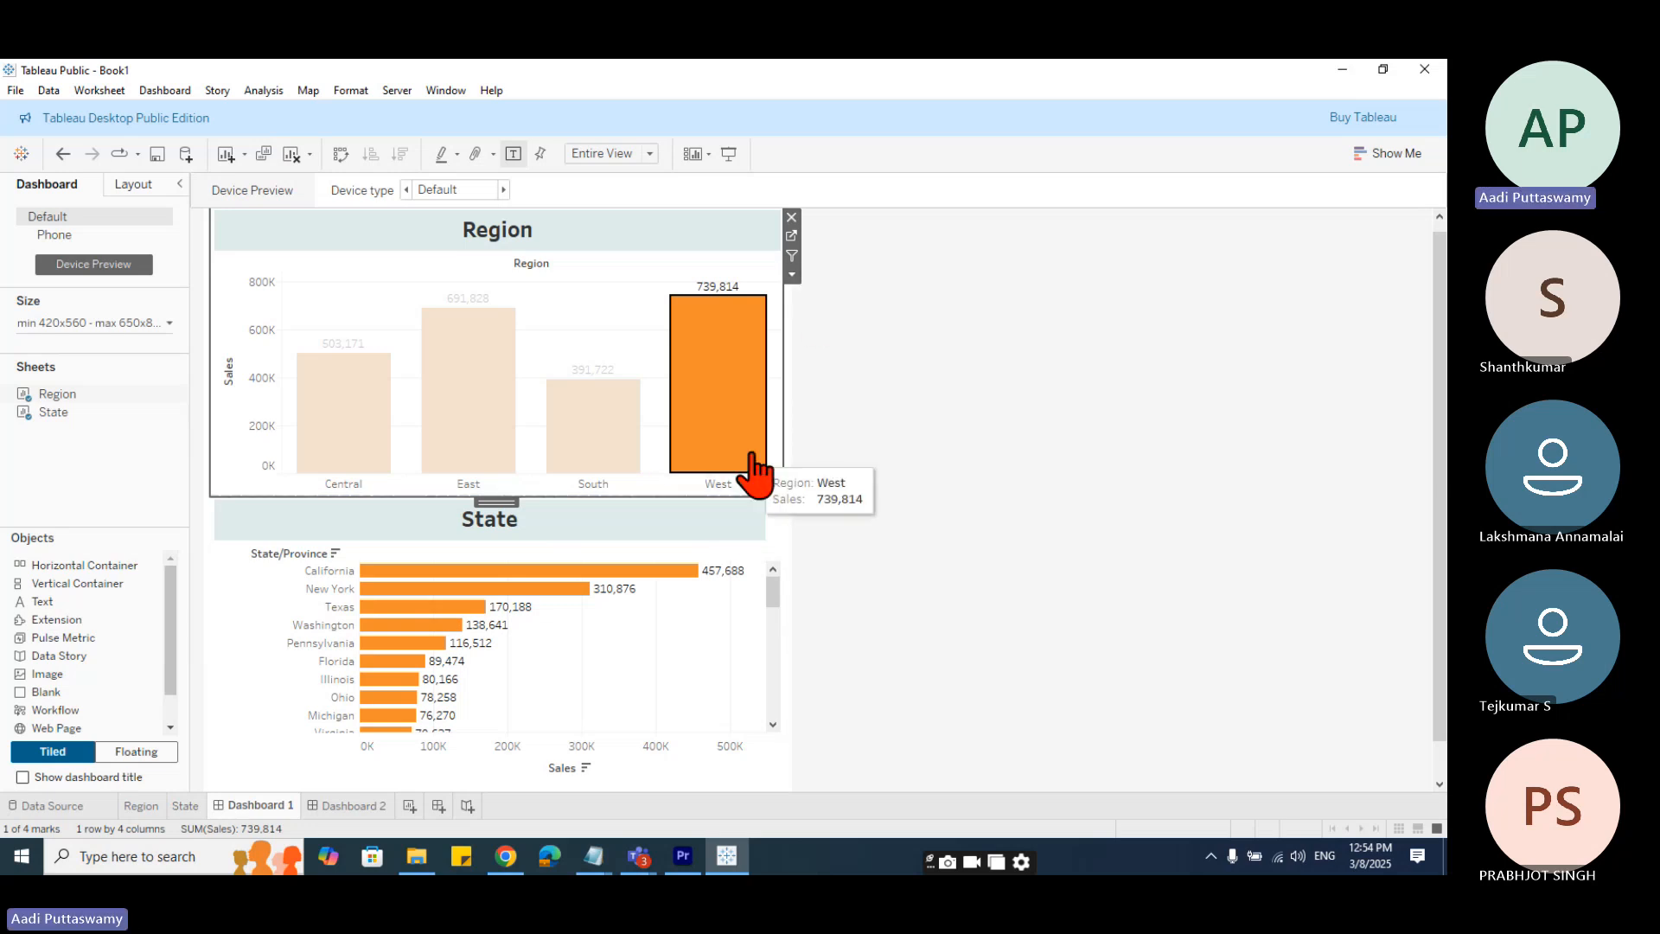
{"action": "left_click", "coordinate": [709, 524]}
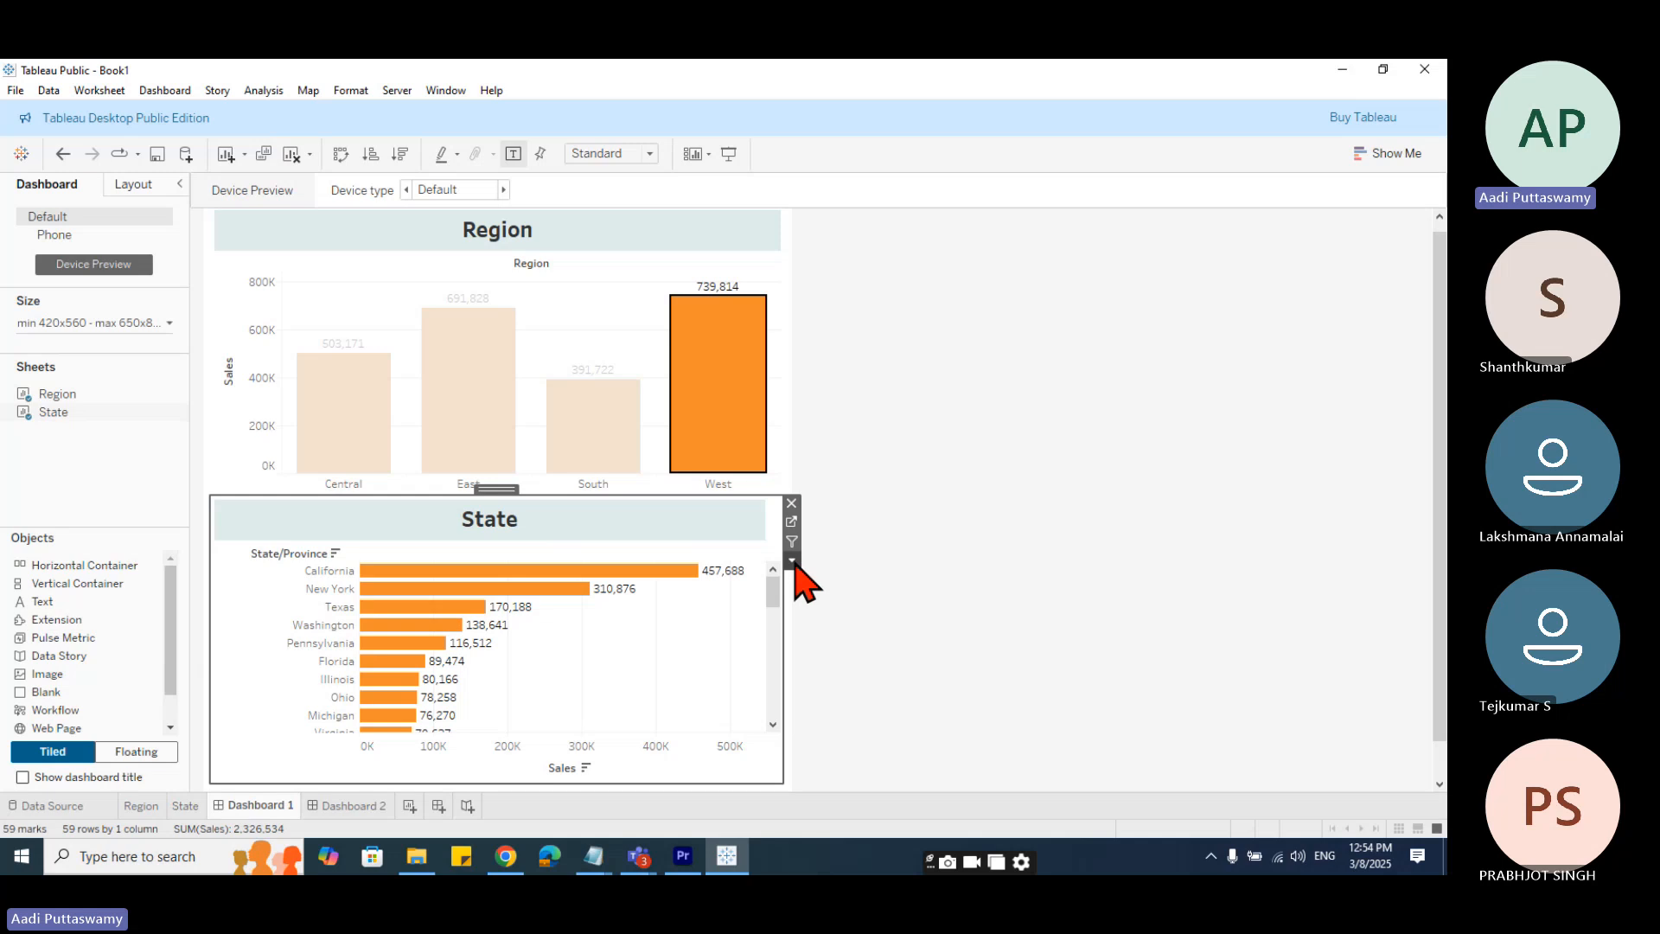
{"action": "left_click", "coordinate": [792, 561]}
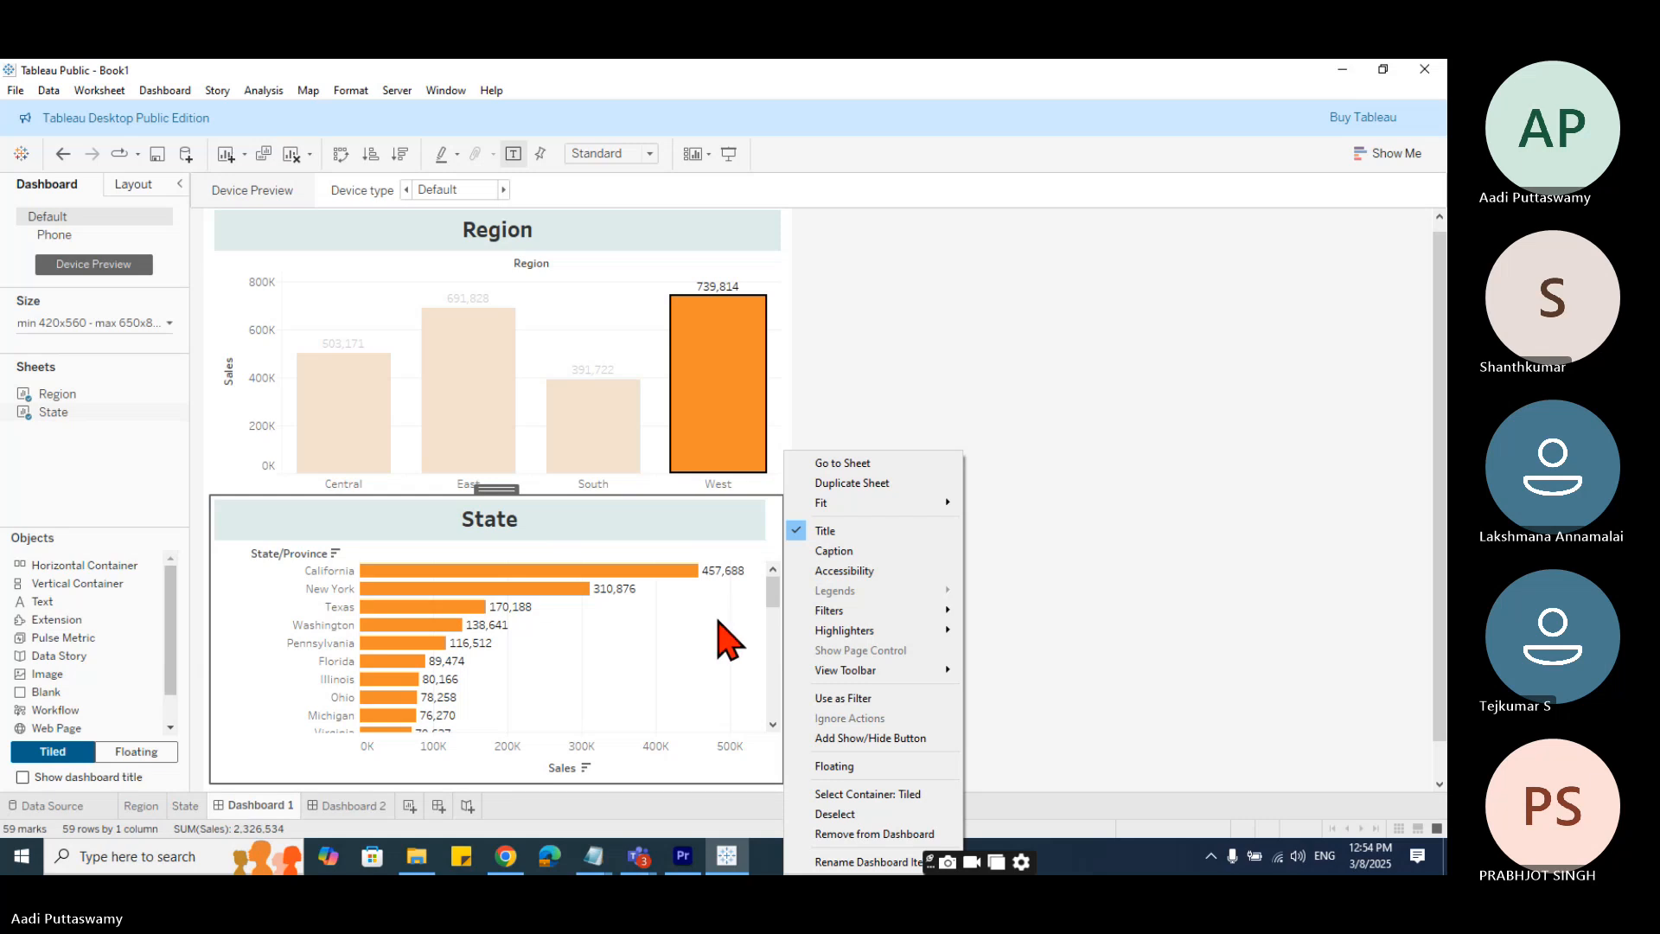
{"action": "mouse_move", "coordinate": [850, 510]}
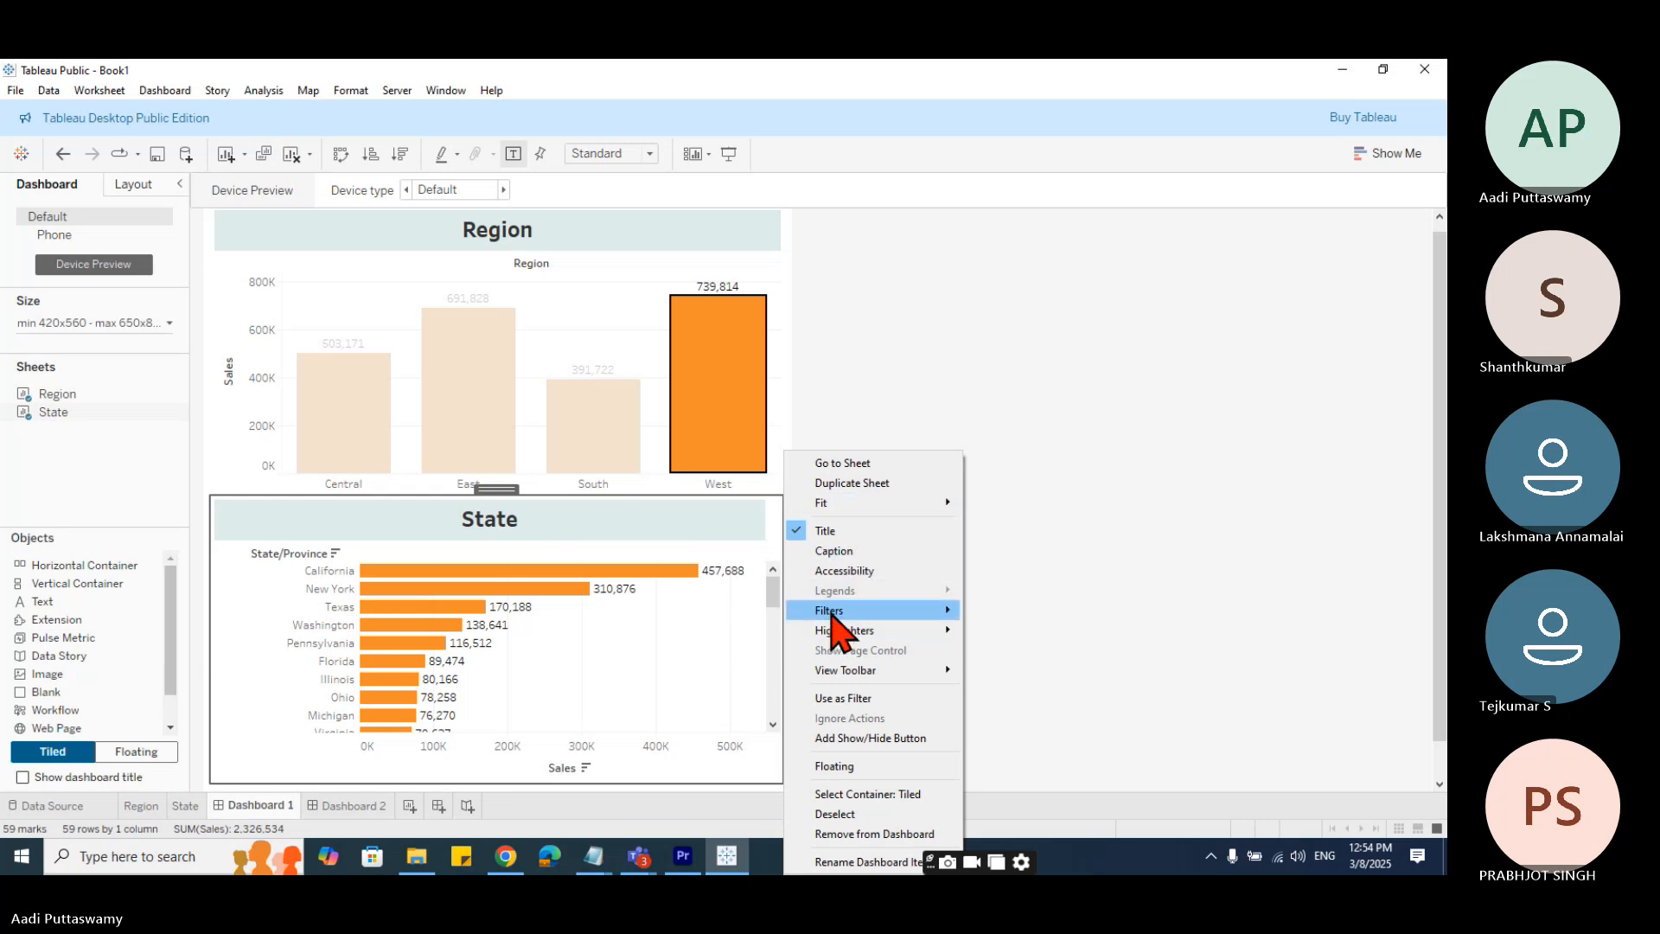
{"action": "mouse_move", "coordinate": [832, 613]}
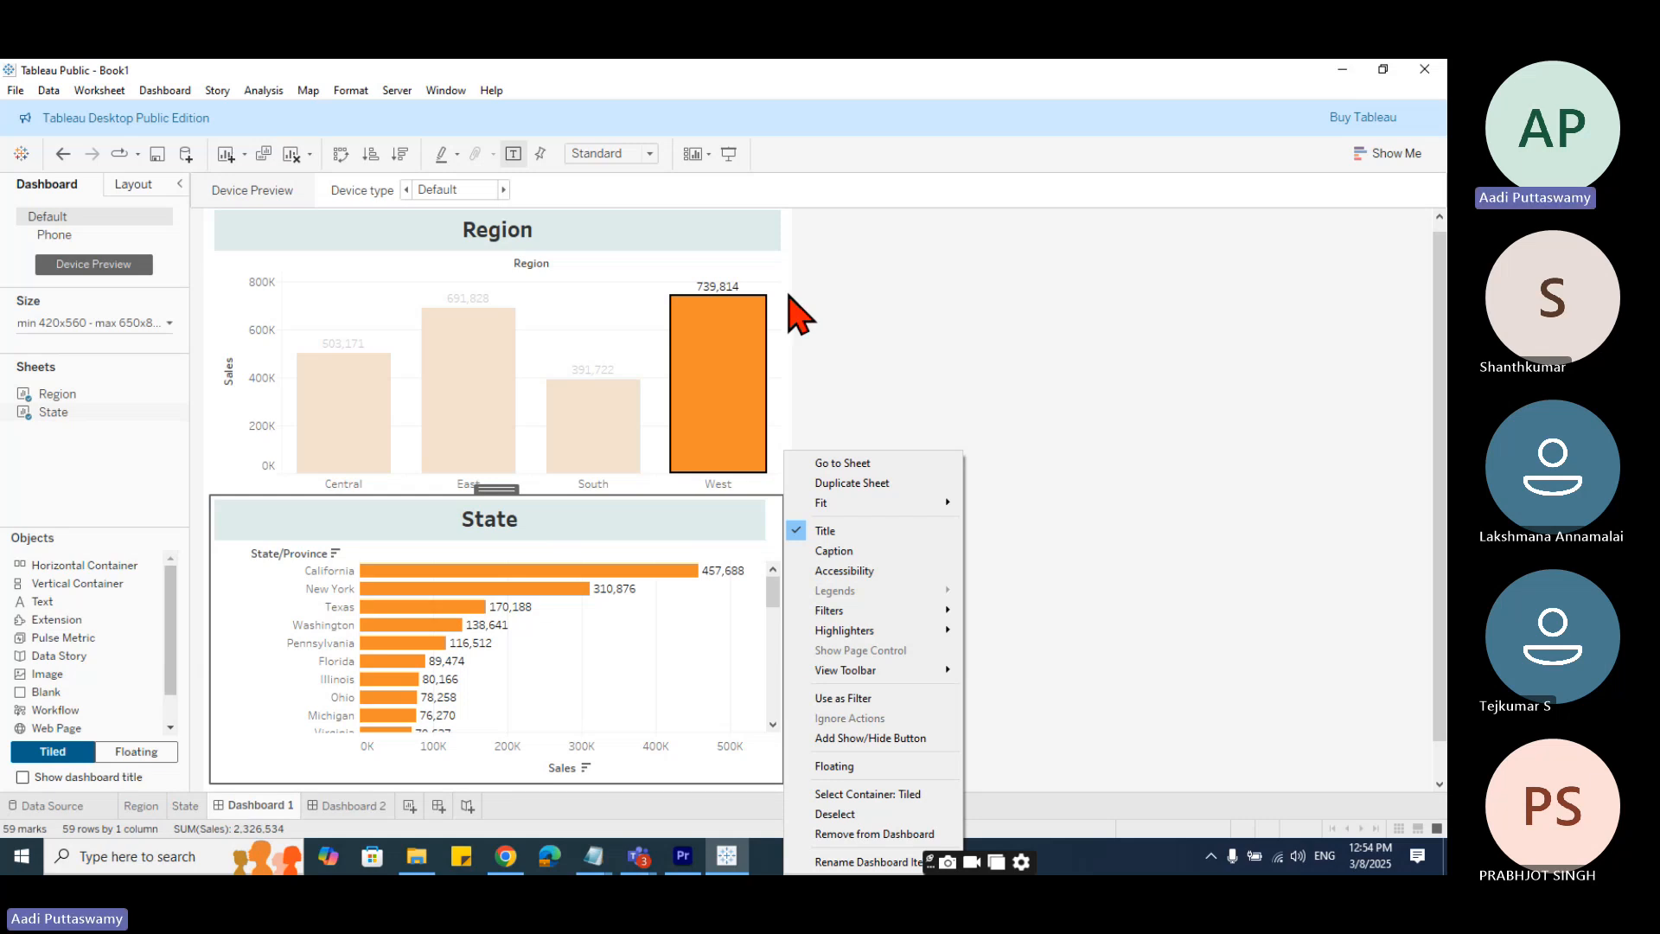
{"action": "left_click", "coordinate": [789, 299]}
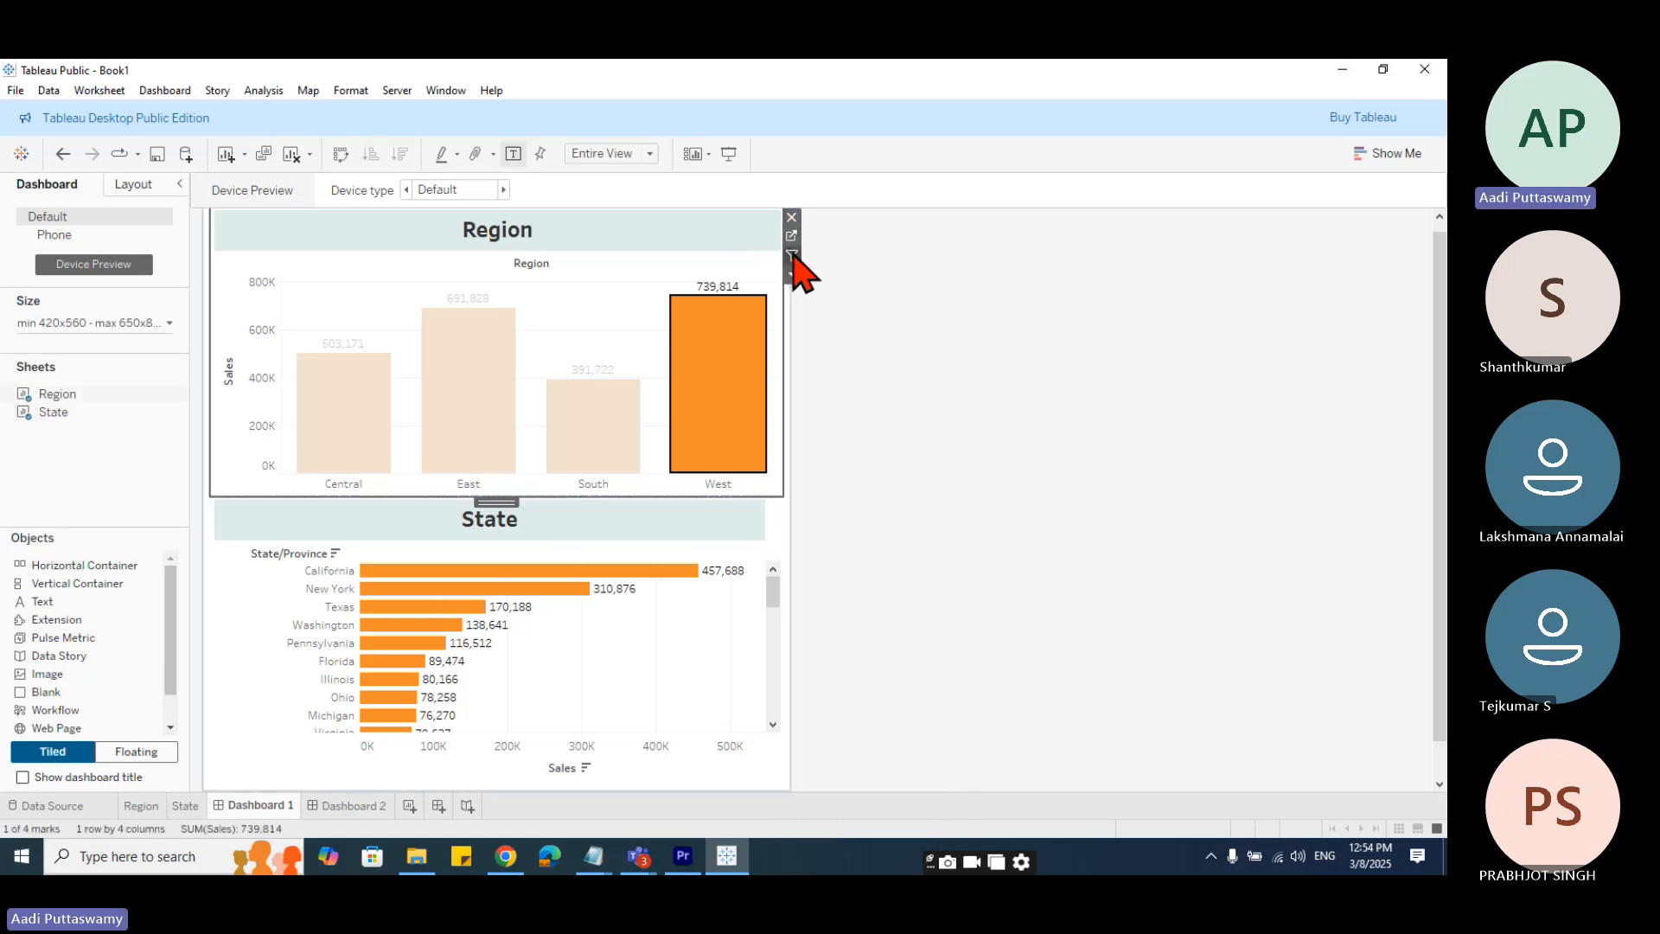
- Use the Region chart as a filter, clear the West selection, and filter the State chart by South, East and Central in turn
{"action": "left_click", "coordinate": [792, 256]}
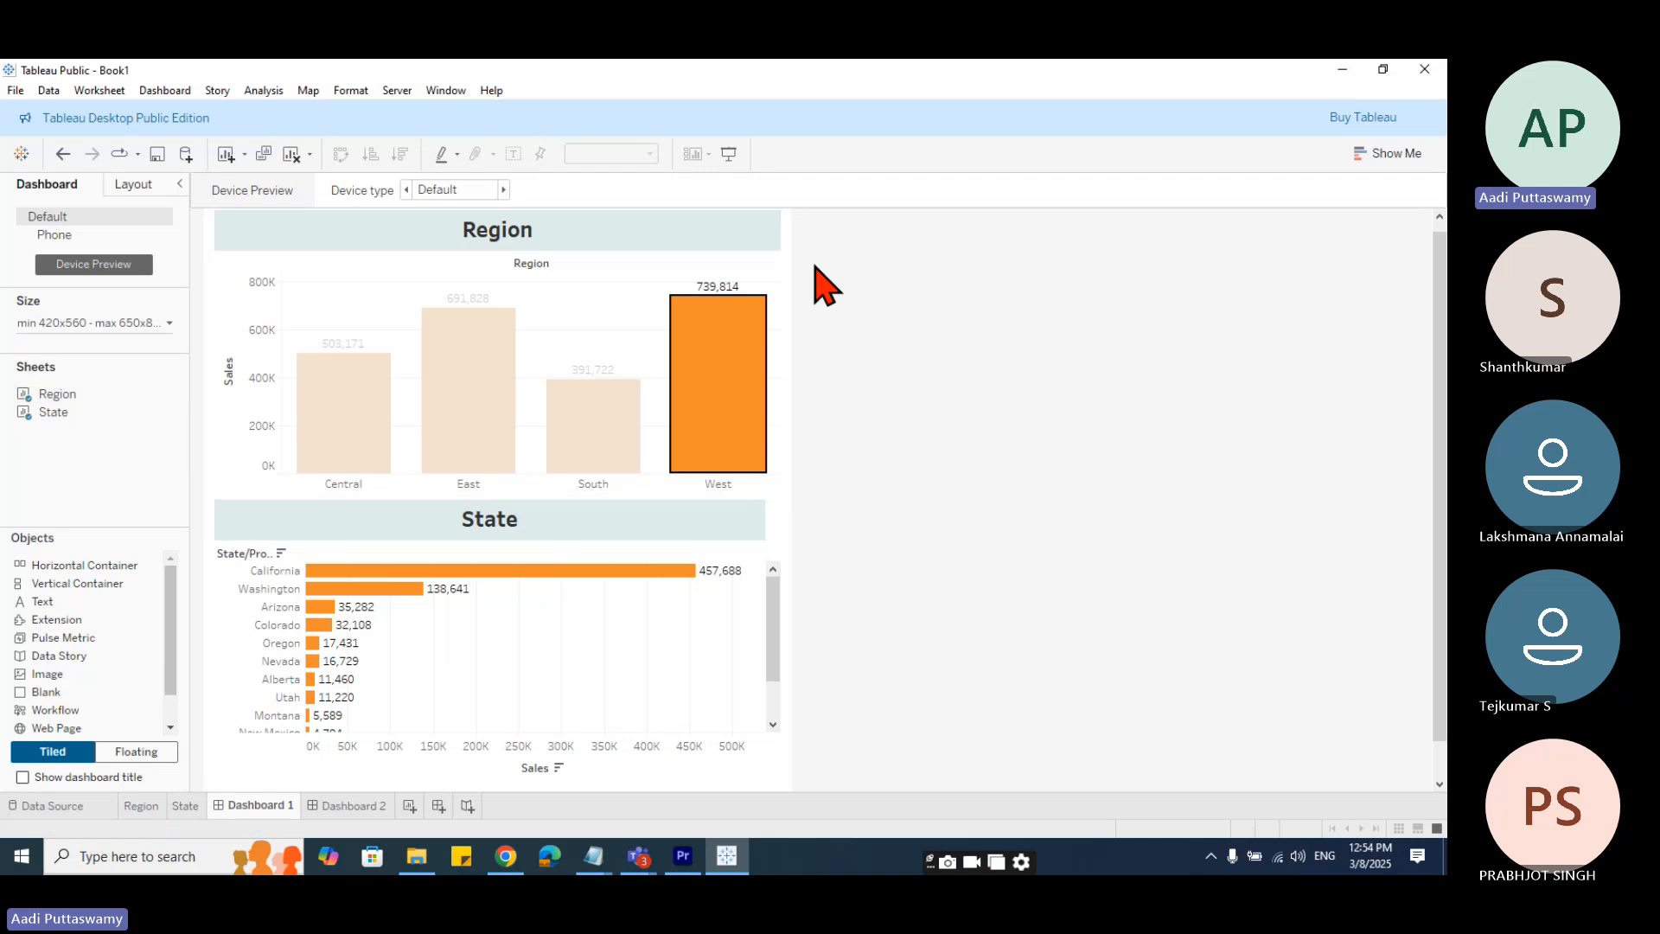
{"action": "left_click", "coordinate": [809, 264]}
{"action": "left_click", "coordinate": [752, 370]}
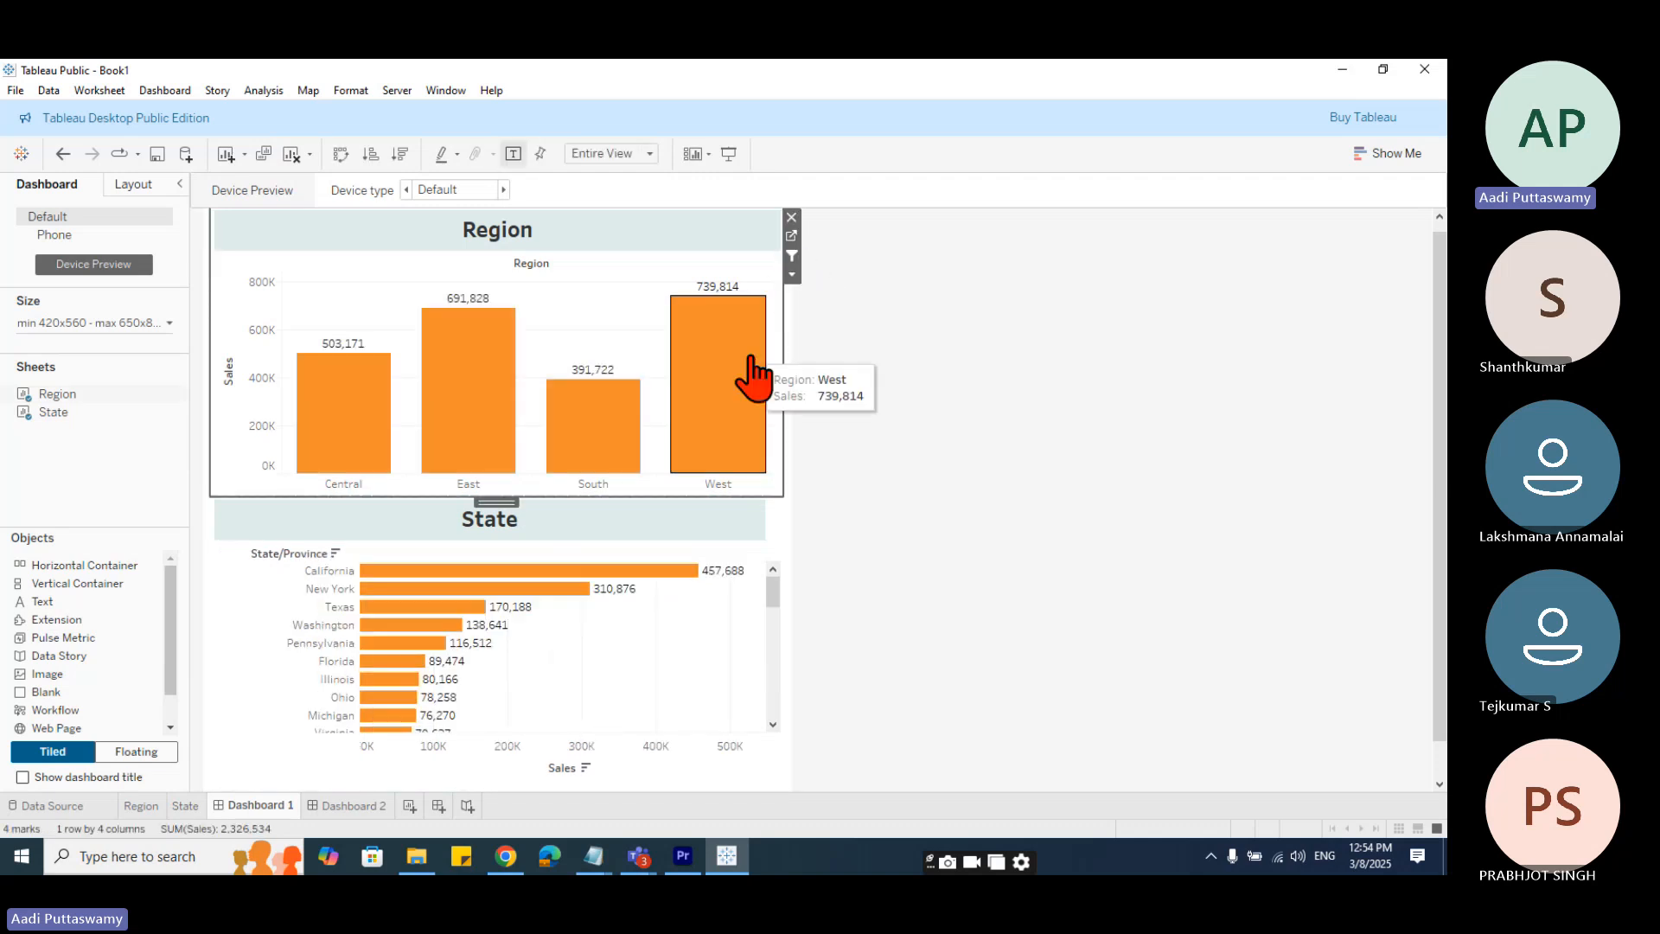
{"action": "left_click", "coordinate": [597, 424]}
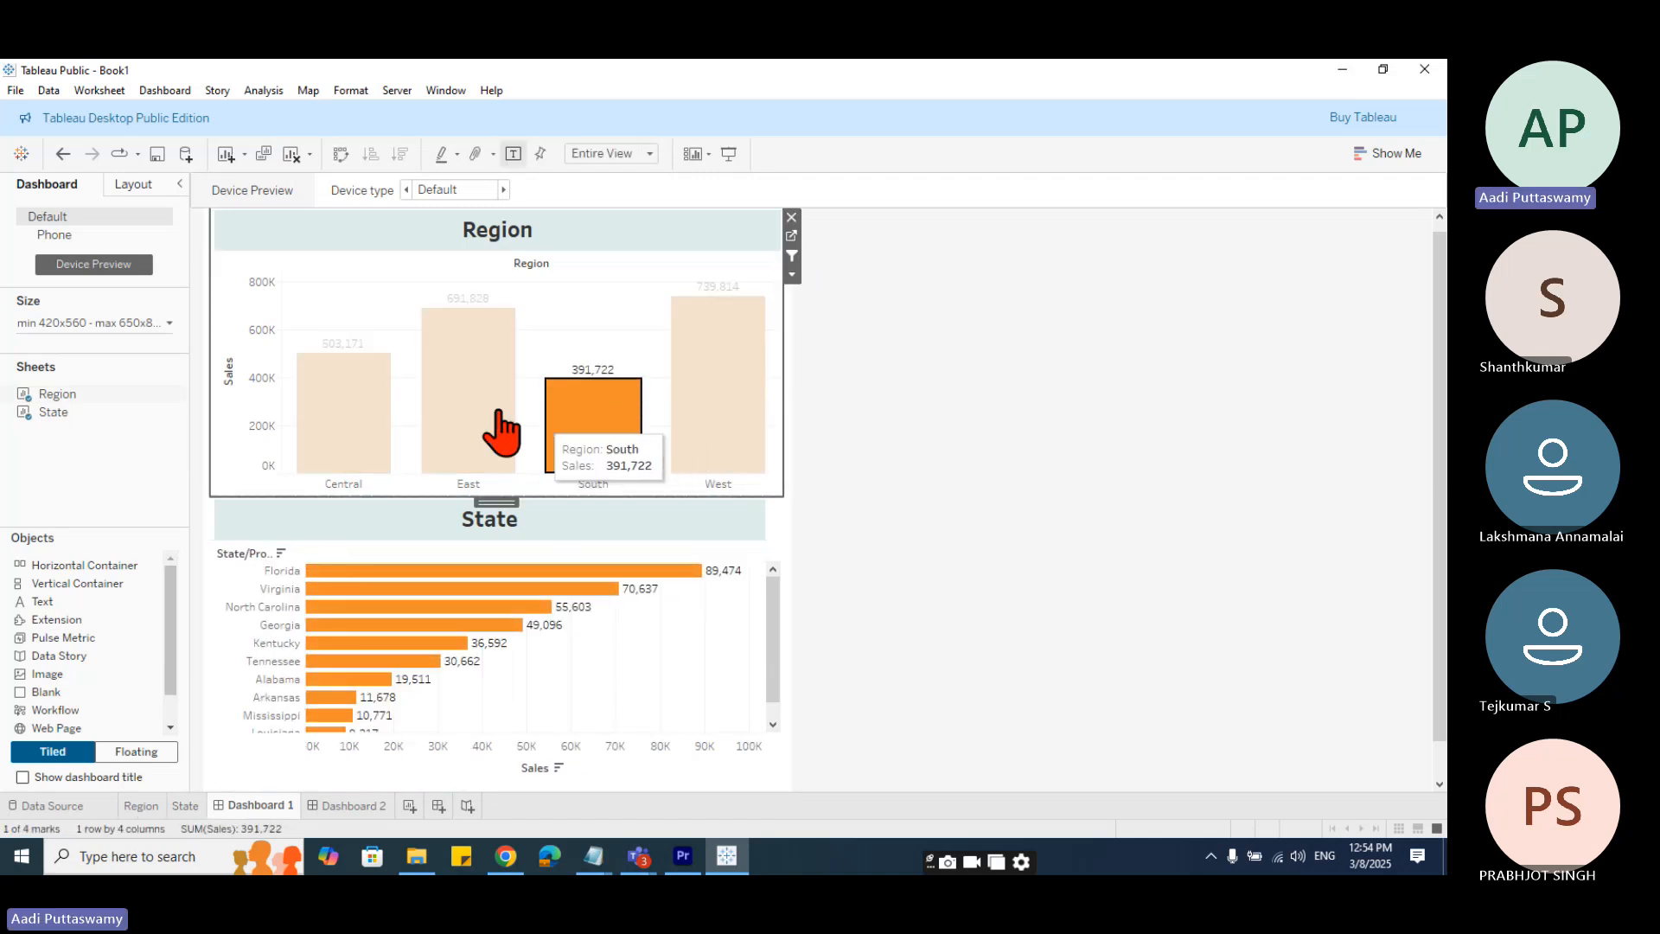
{"action": "left_click", "coordinate": [454, 437]}
{"action": "left_click", "coordinate": [359, 432]}
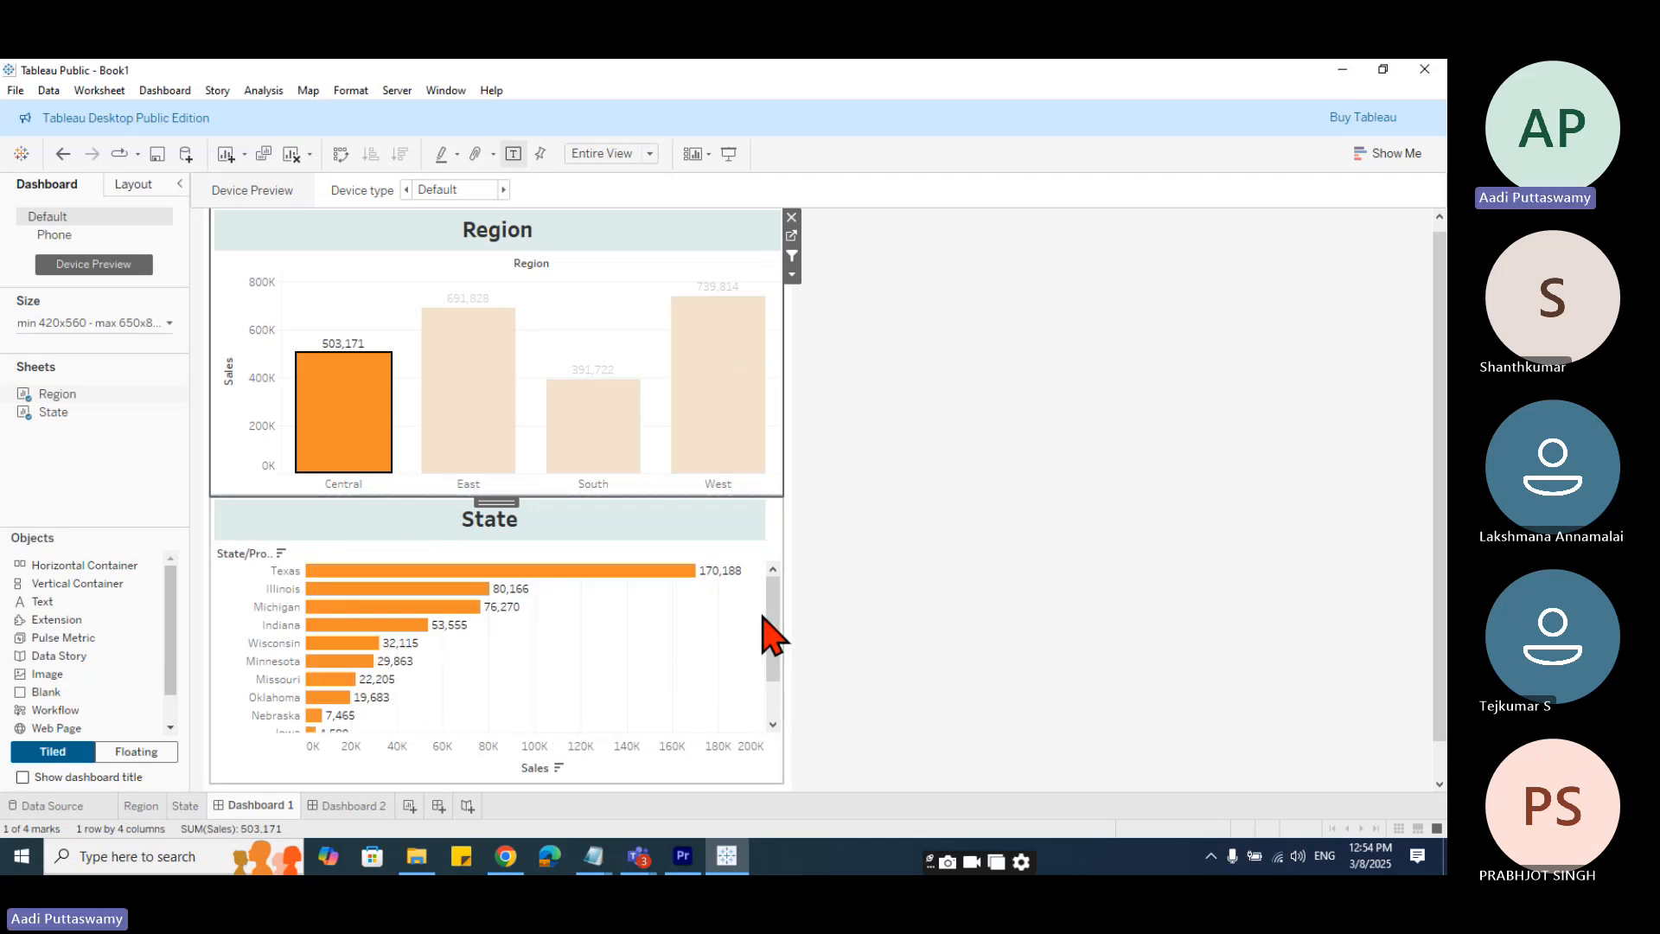
{"action": "mouse_move", "coordinate": [753, 433]}
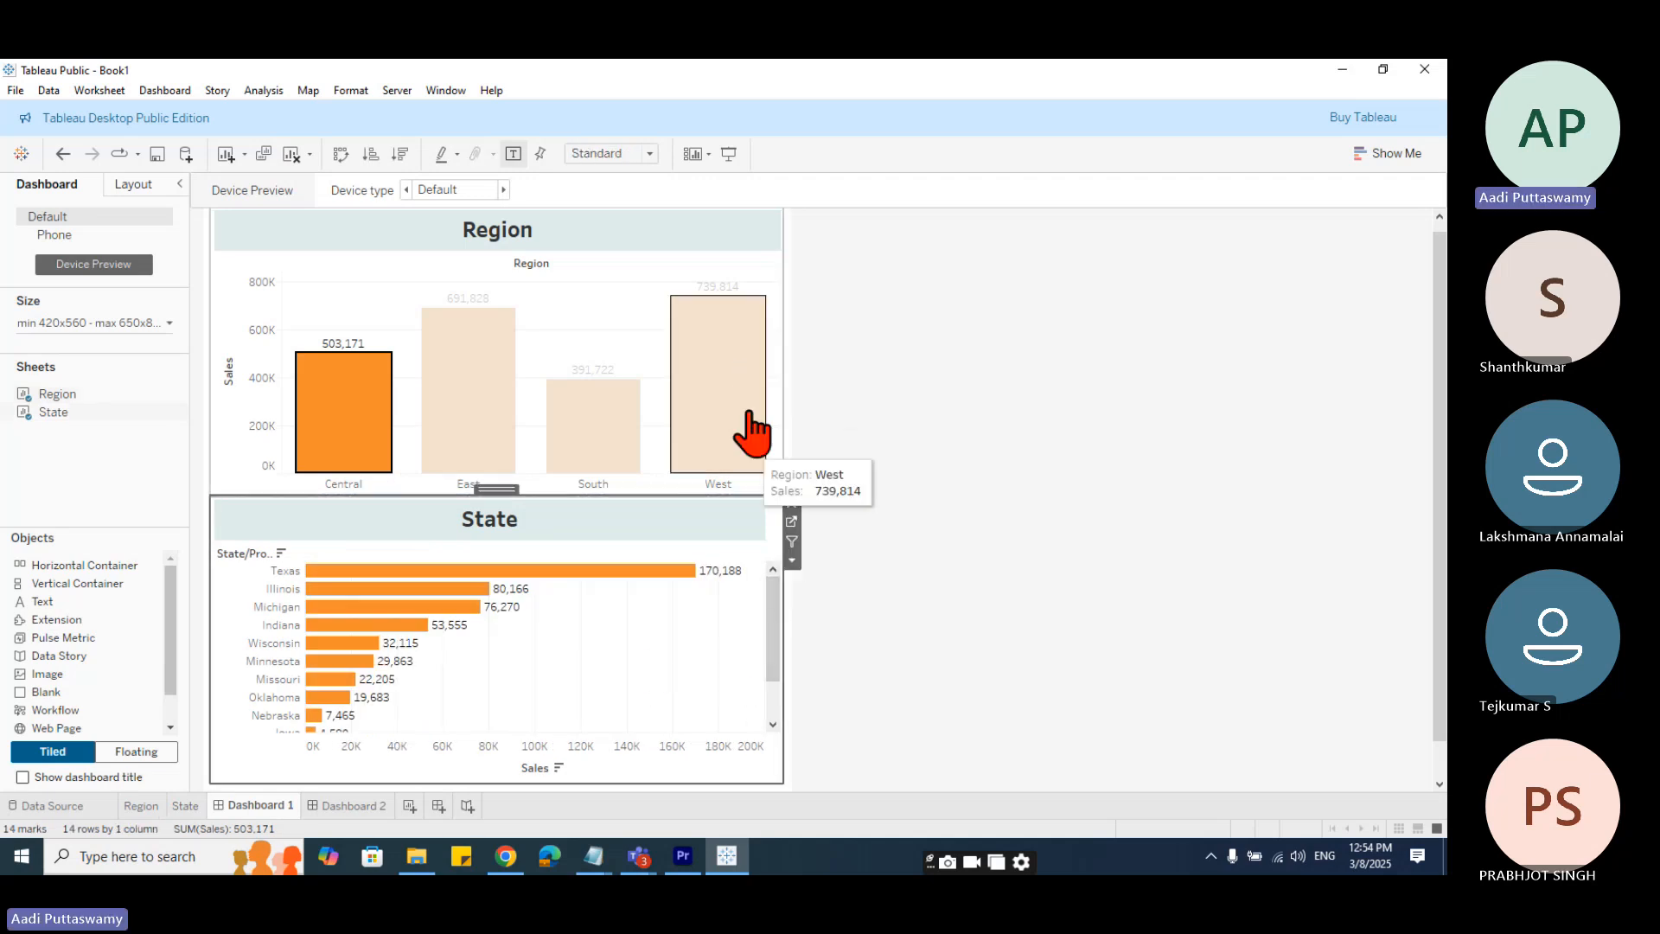
- Filter the State chart by West, East, Central and South in turn using the Region chart, ending with West selected
{"action": "left_click", "coordinate": [774, 337]}
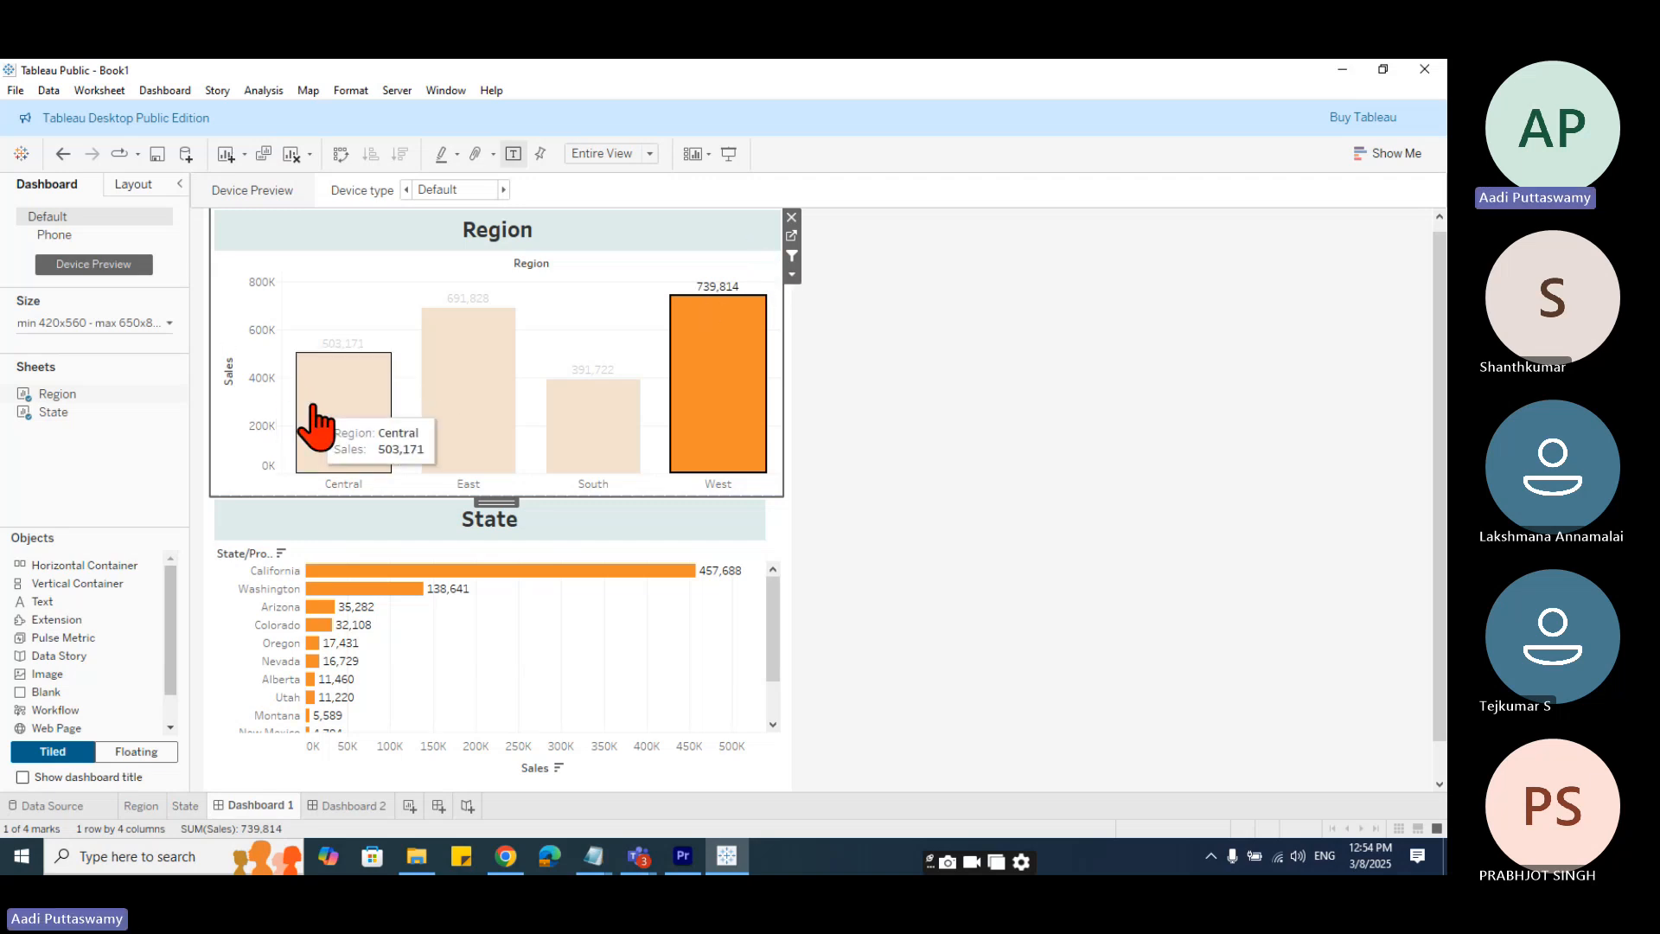
{"action": "left_click", "coordinate": [465, 425]}
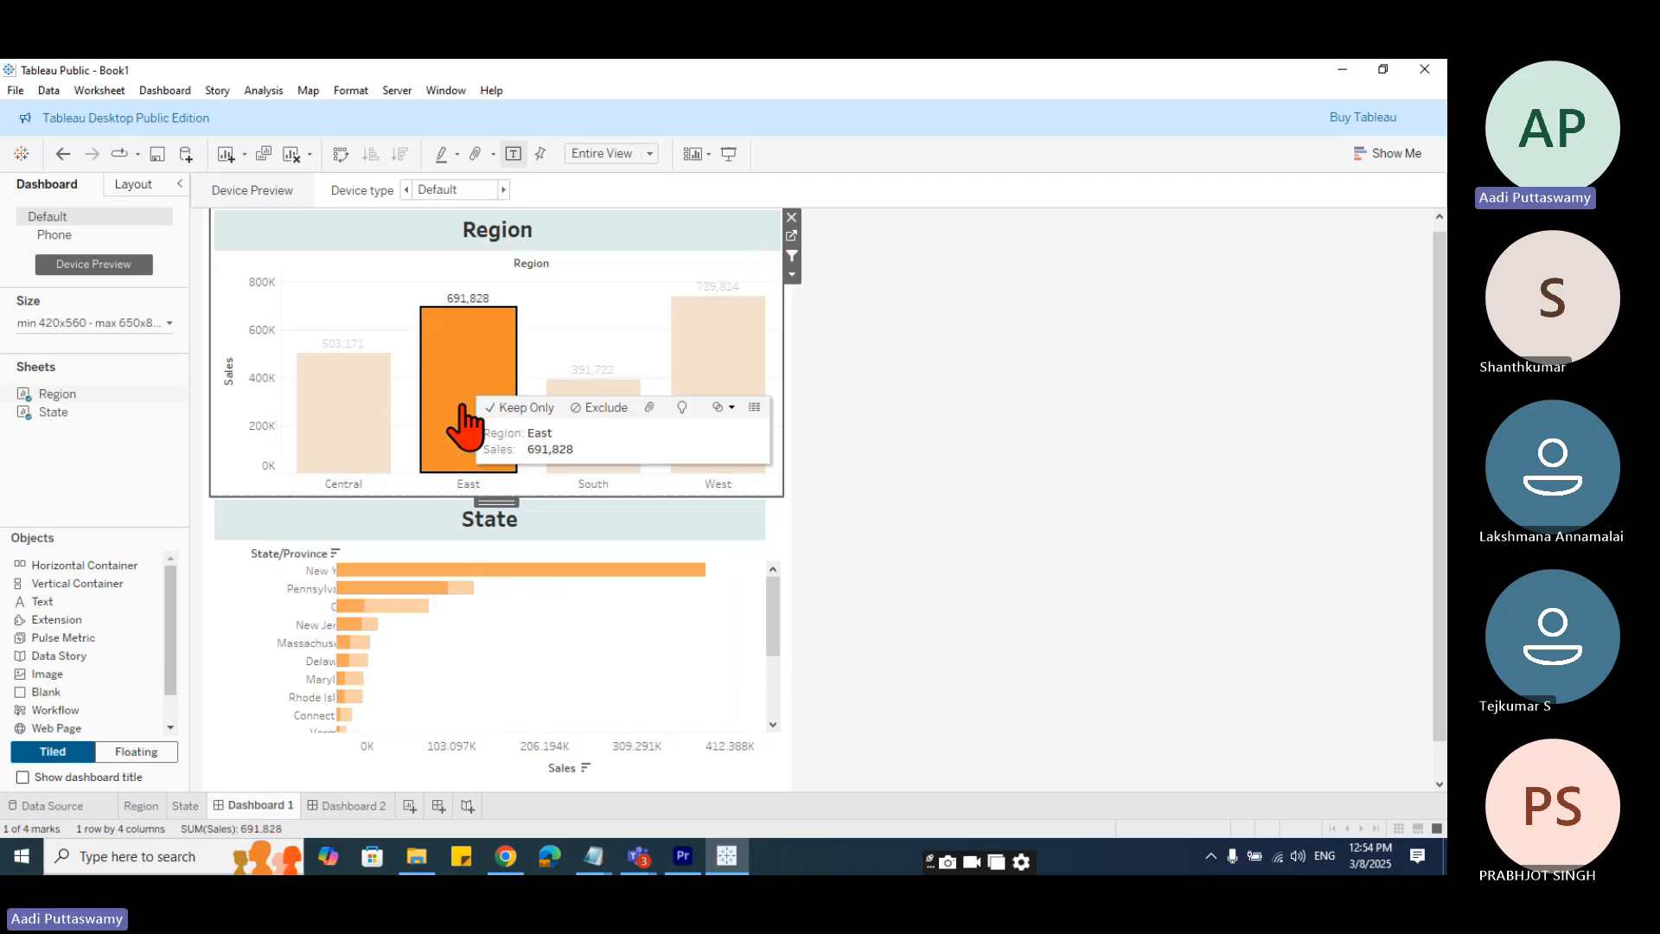
{"action": "left_click", "coordinate": [370, 441]}
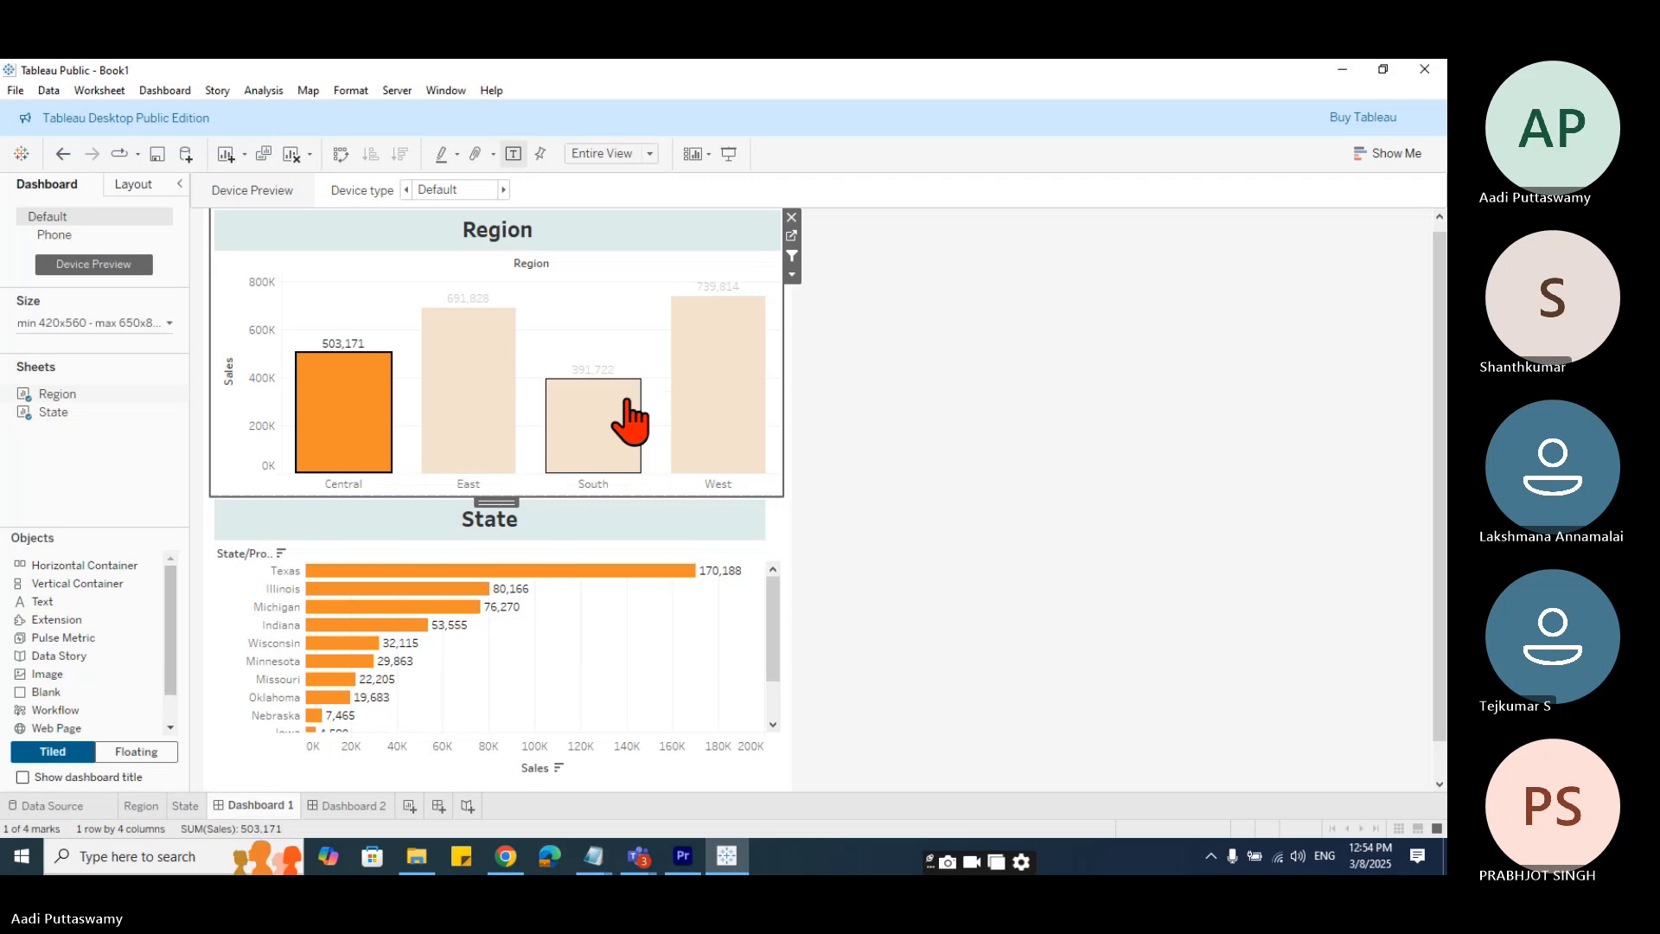
{"action": "left_click", "coordinate": [636, 415]}
{"action": "left_click", "coordinate": [718, 359]}
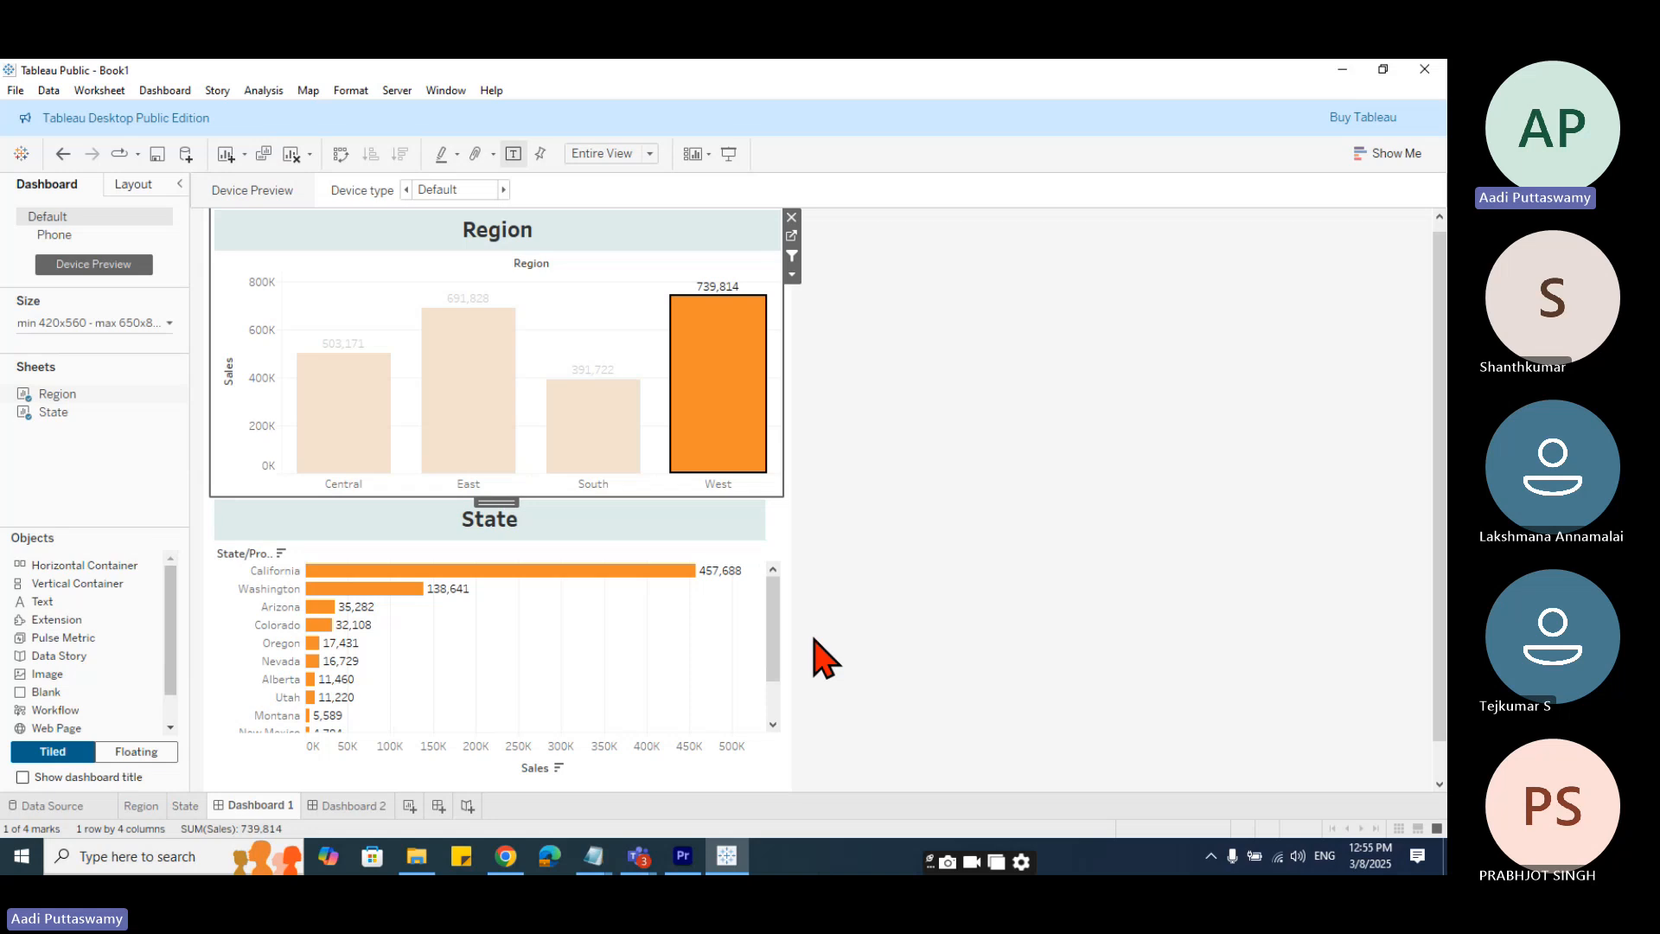
- Try the State chart as a filter on the Region chart with states such as Washington, California, Colorado and Nevada, and turn that filter off
{"action": "left_click", "coordinate": [790, 540]}
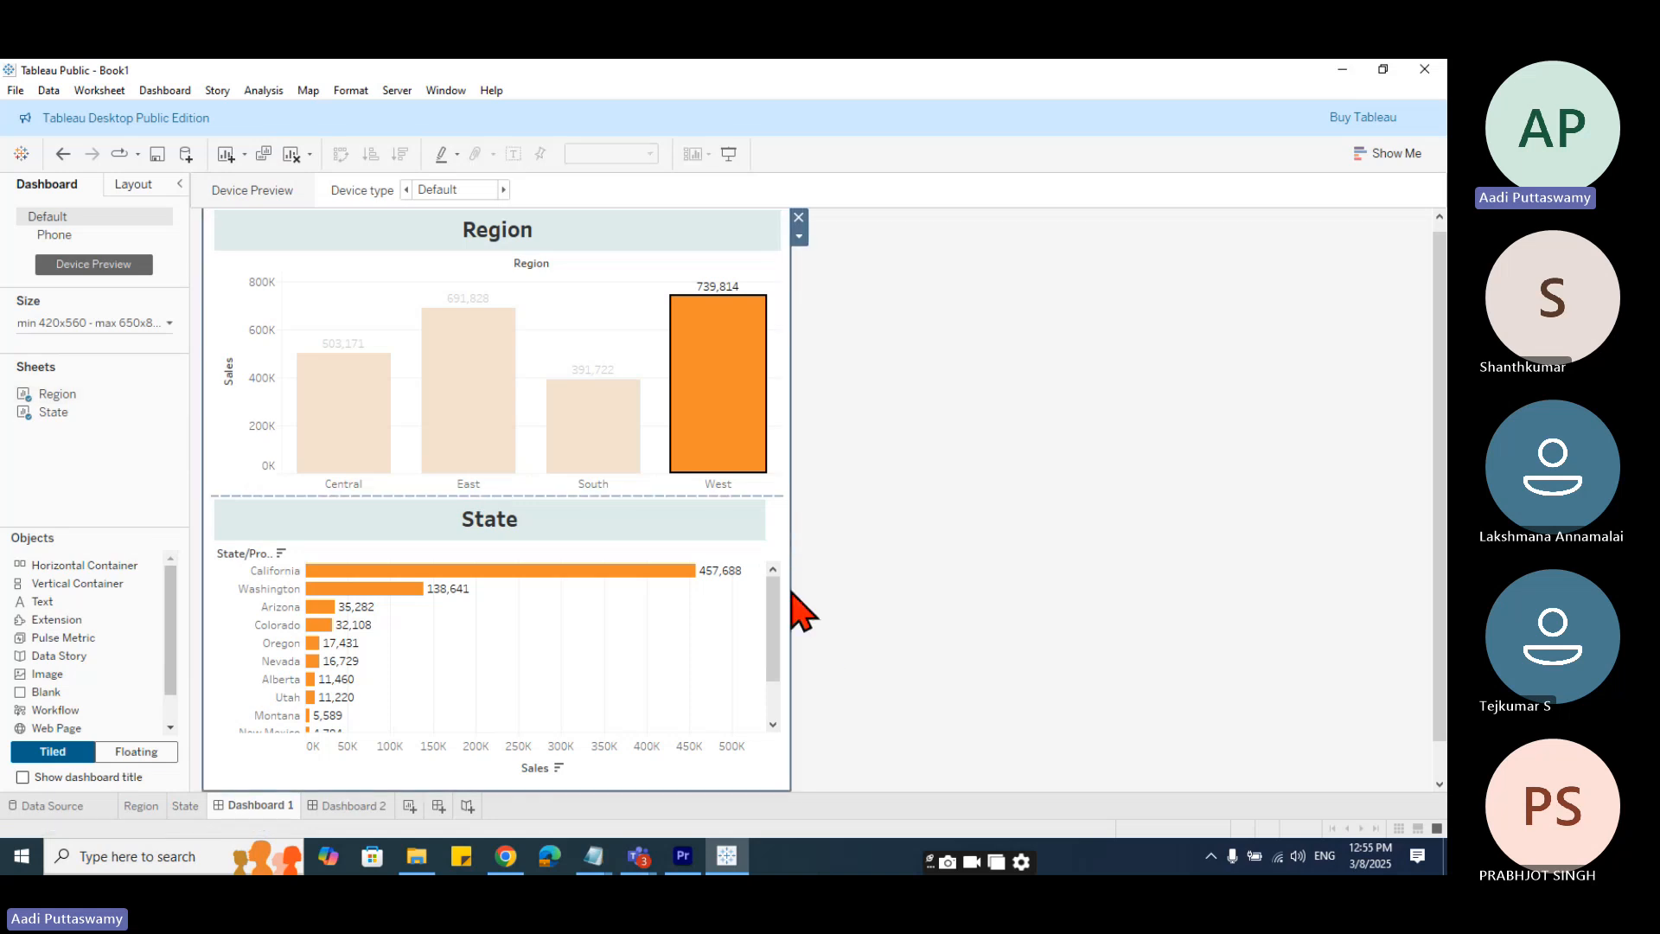
{"action": "left_click", "coordinate": [787, 560]}
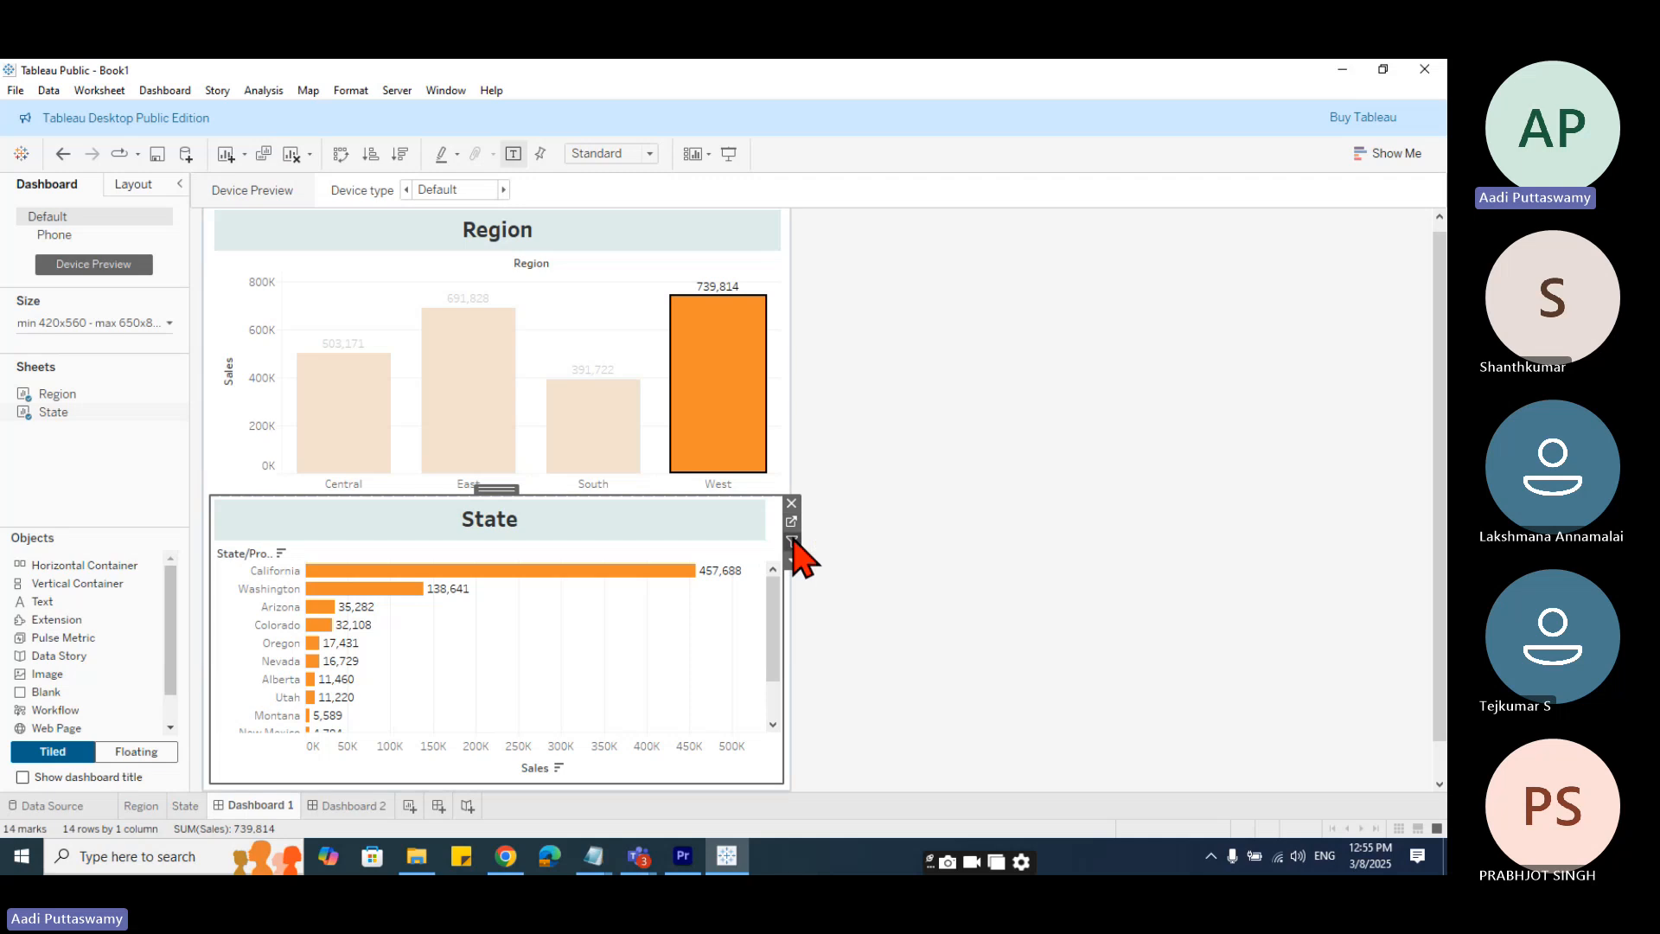
{"action": "left_click", "coordinate": [792, 541]}
{"action": "left_click", "coordinate": [393, 589]}
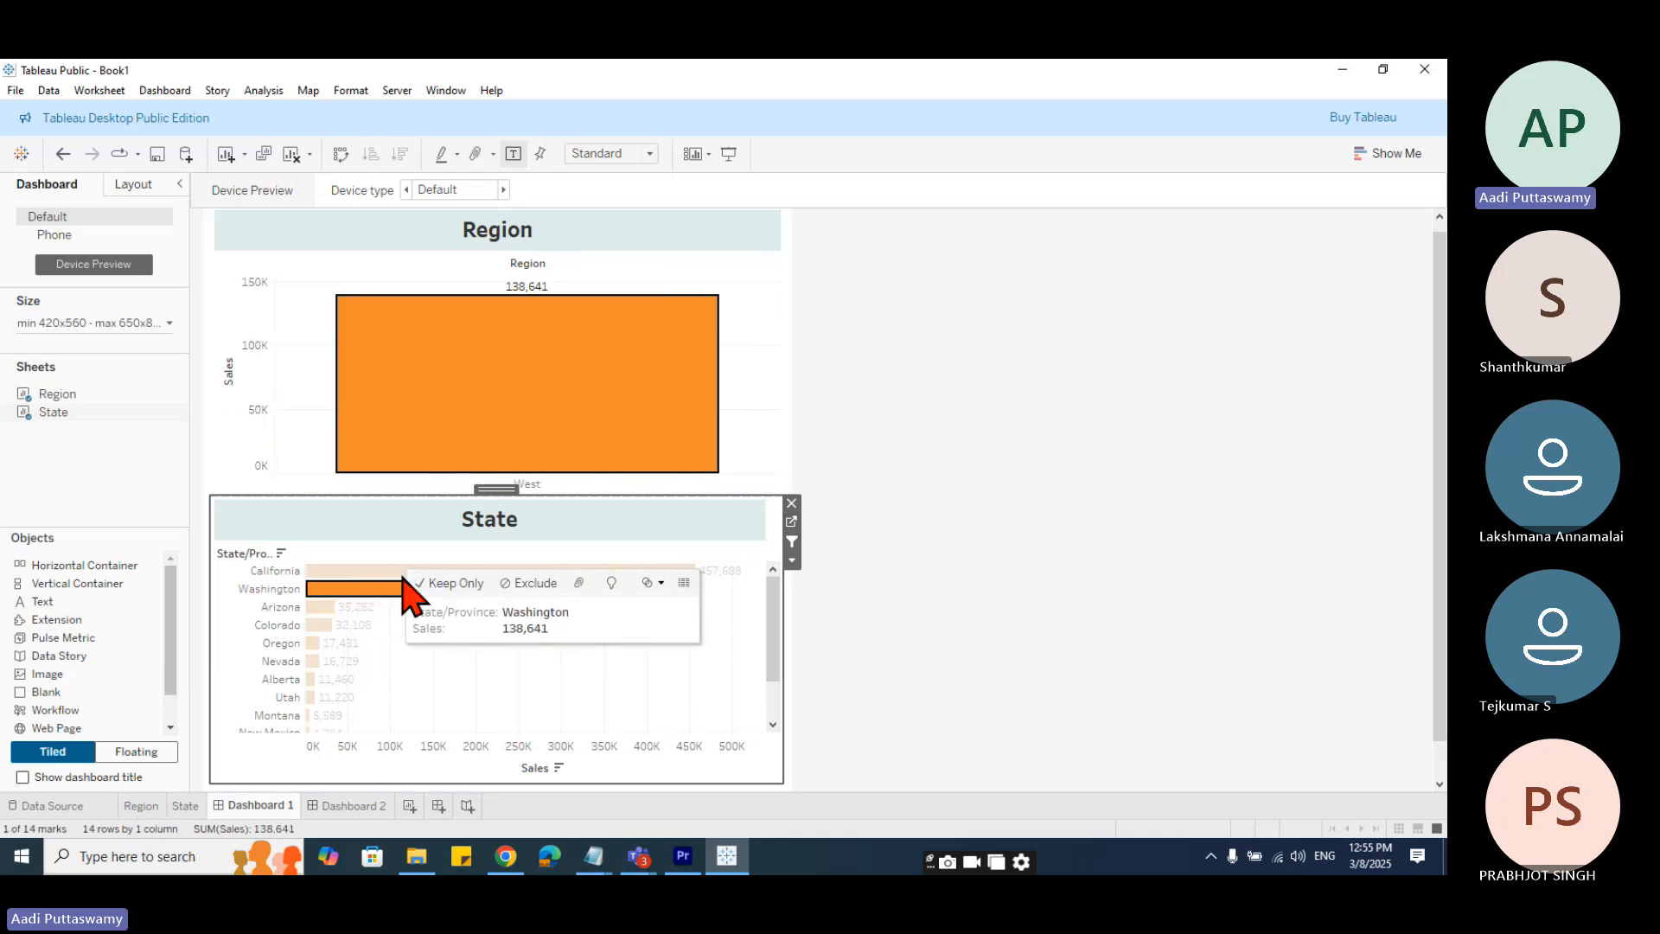
{"action": "left_click", "coordinate": [407, 570]}
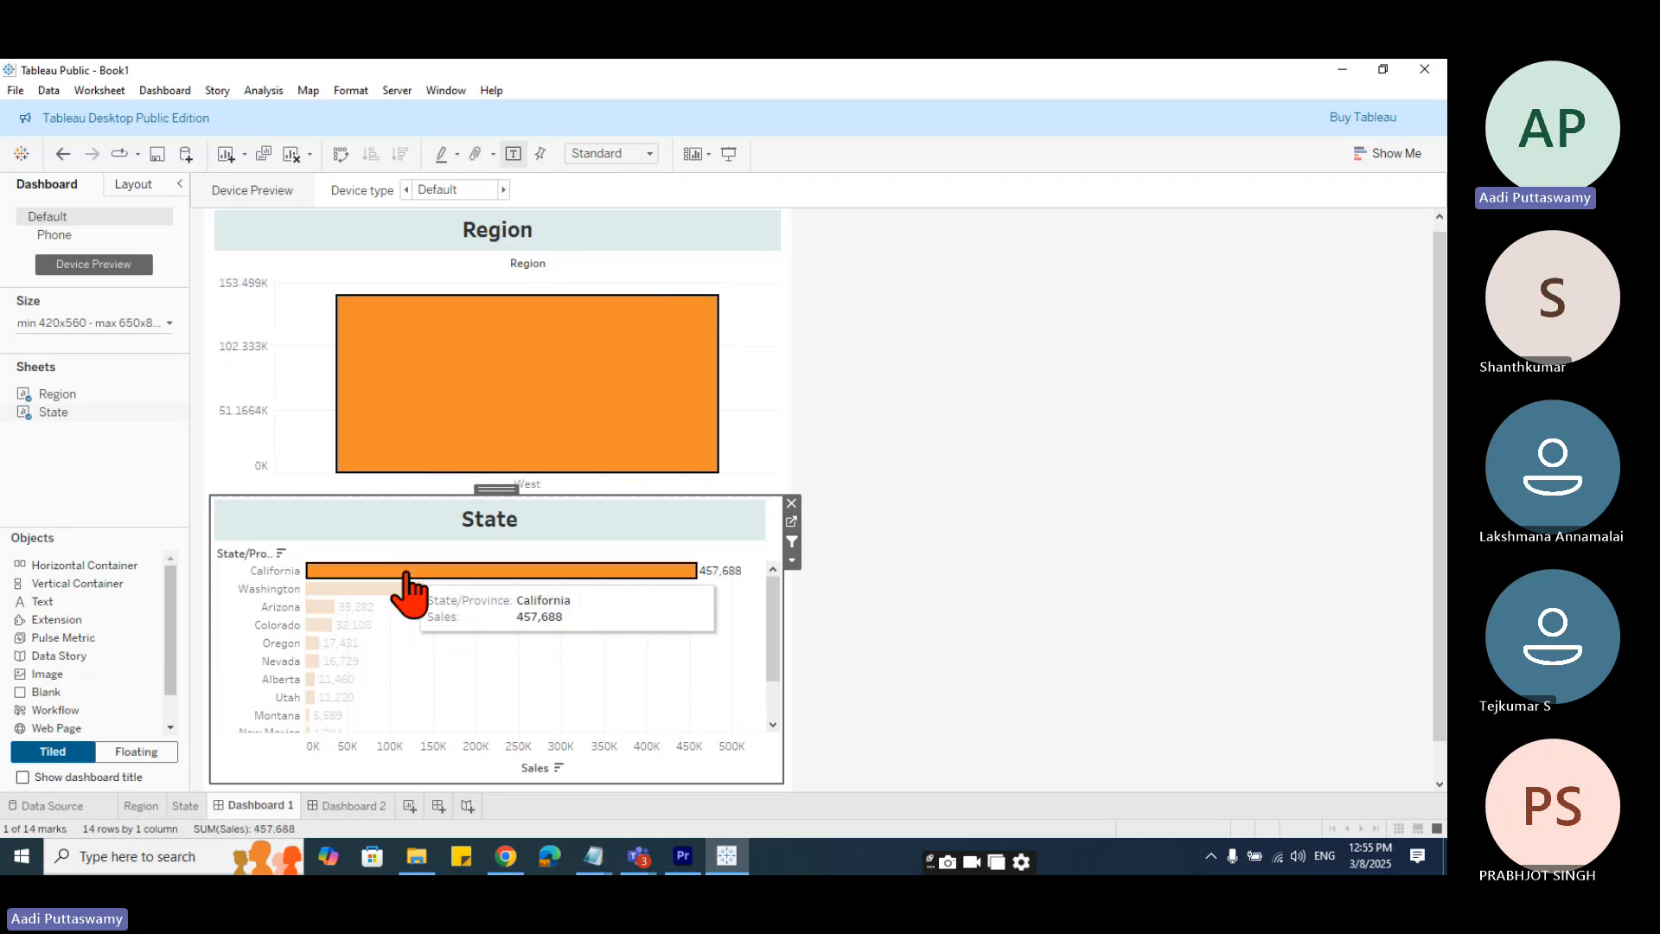
{"action": "left_click", "coordinate": [333, 589]}
{"action": "left_click", "coordinate": [319, 626]}
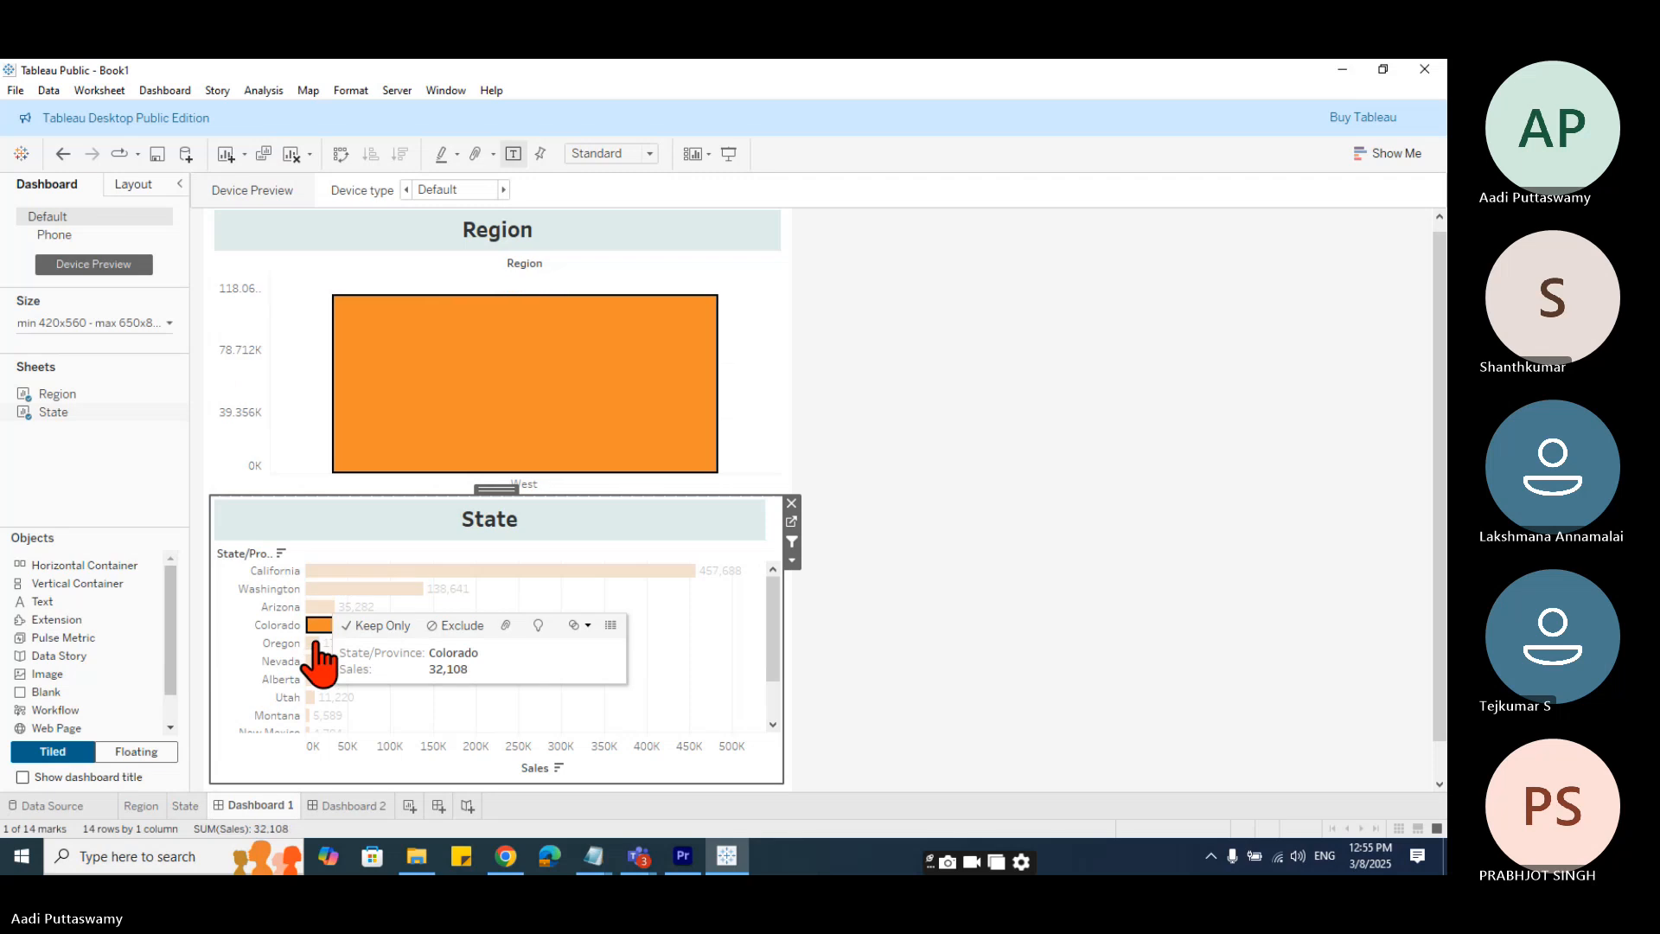
{"action": "left_click", "coordinate": [313, 660]}
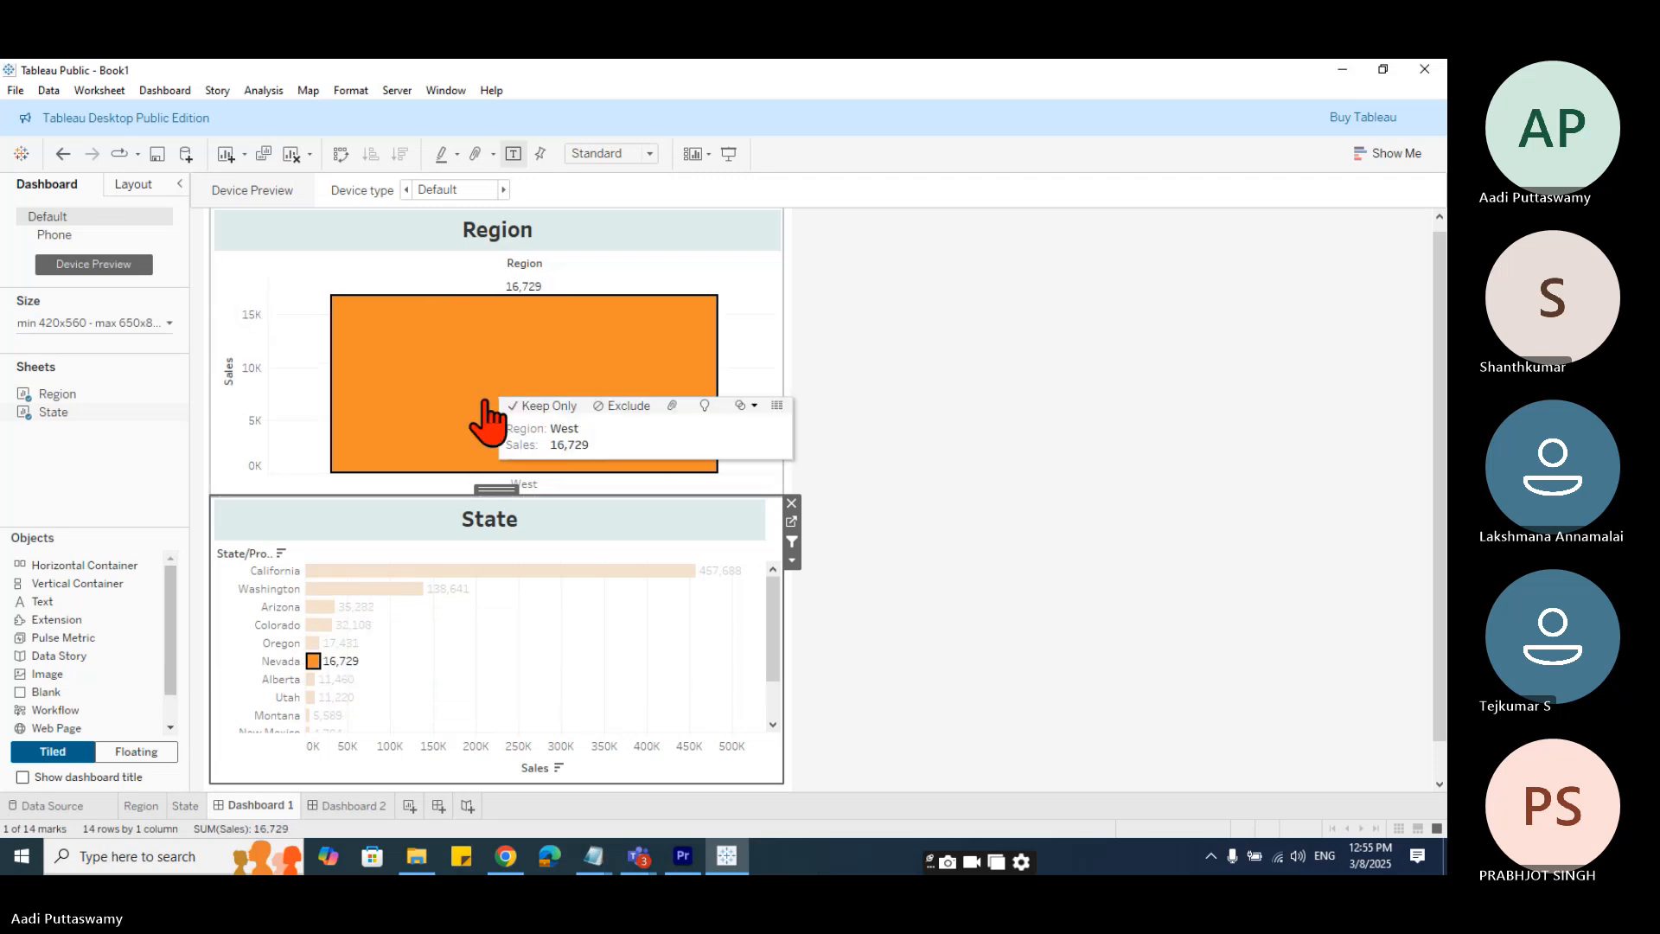
{"action": "left_click", "coordinate": [792, 542]}
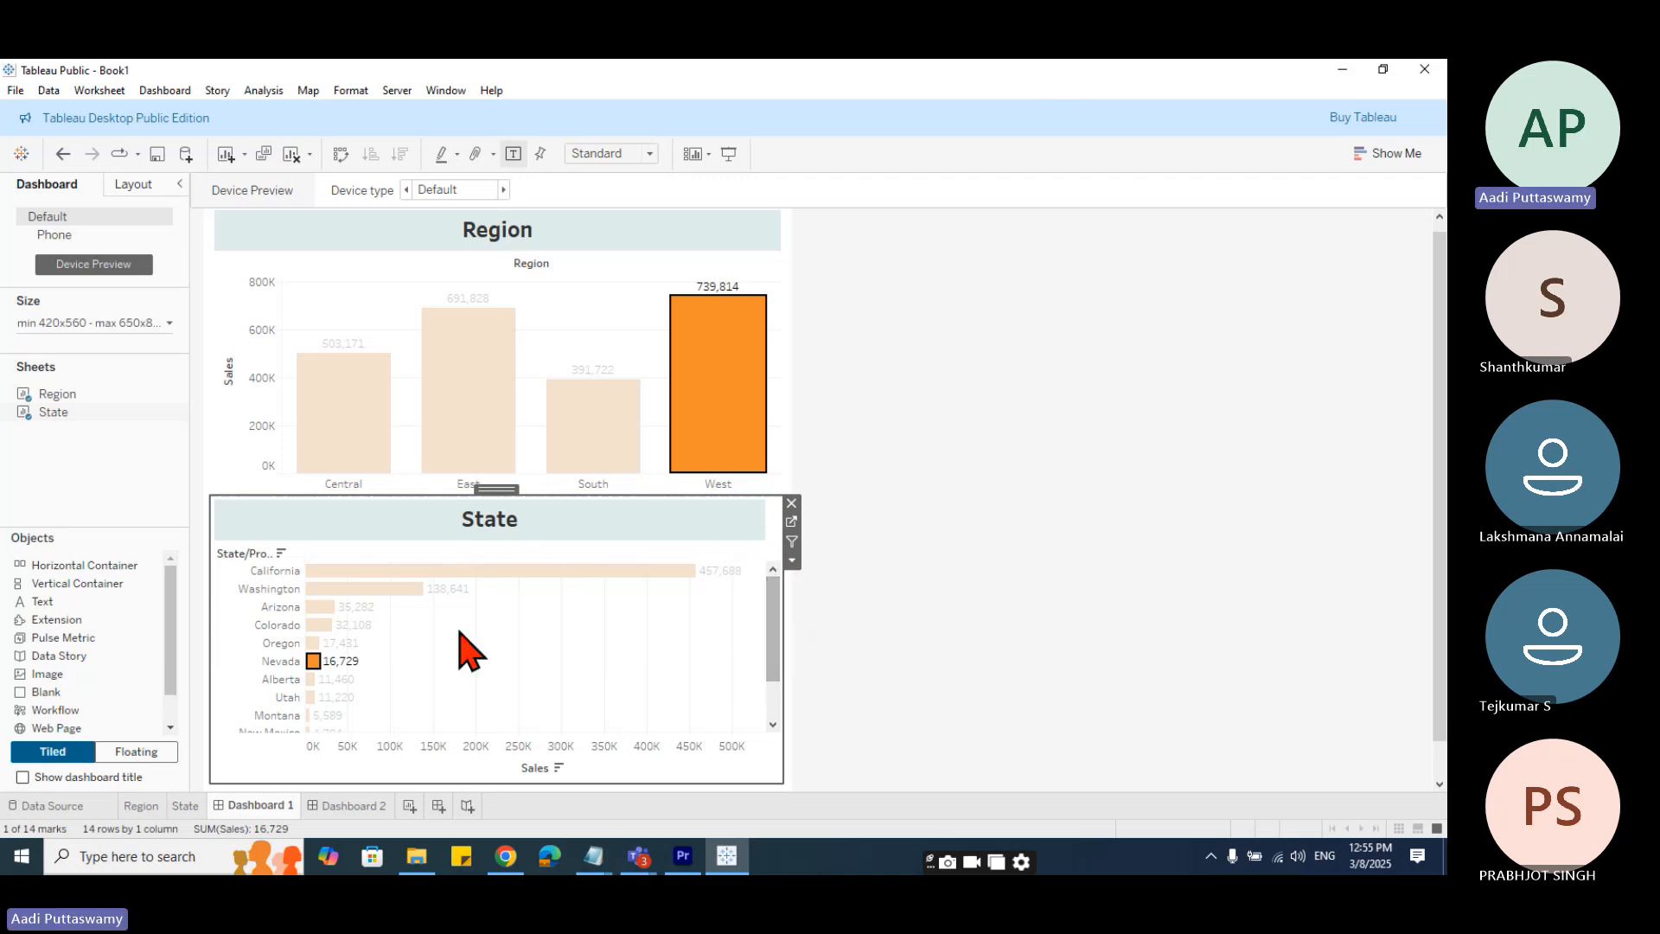
- Clear the West selection in the Region chart so the State chart is unfiltered
{"action": "left_click", "coordinate": [655, 278]}
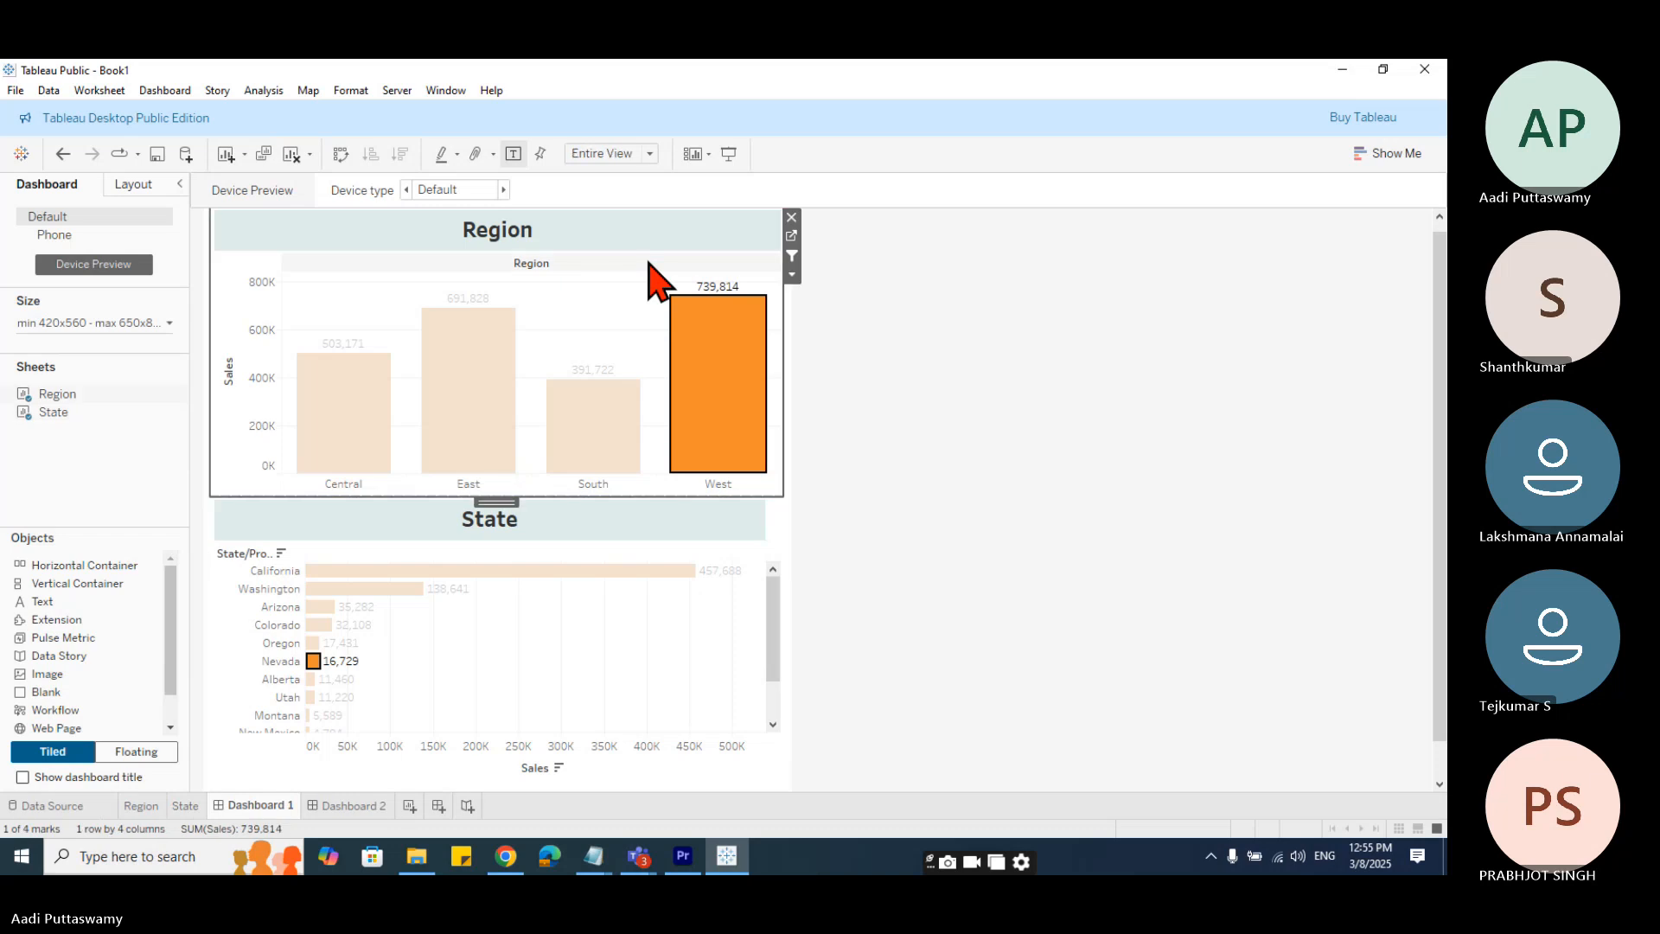
{"action": "left_click", "coordinate": [925, 355]}
{"action": "left_click", "coordinate": [789, 233]}
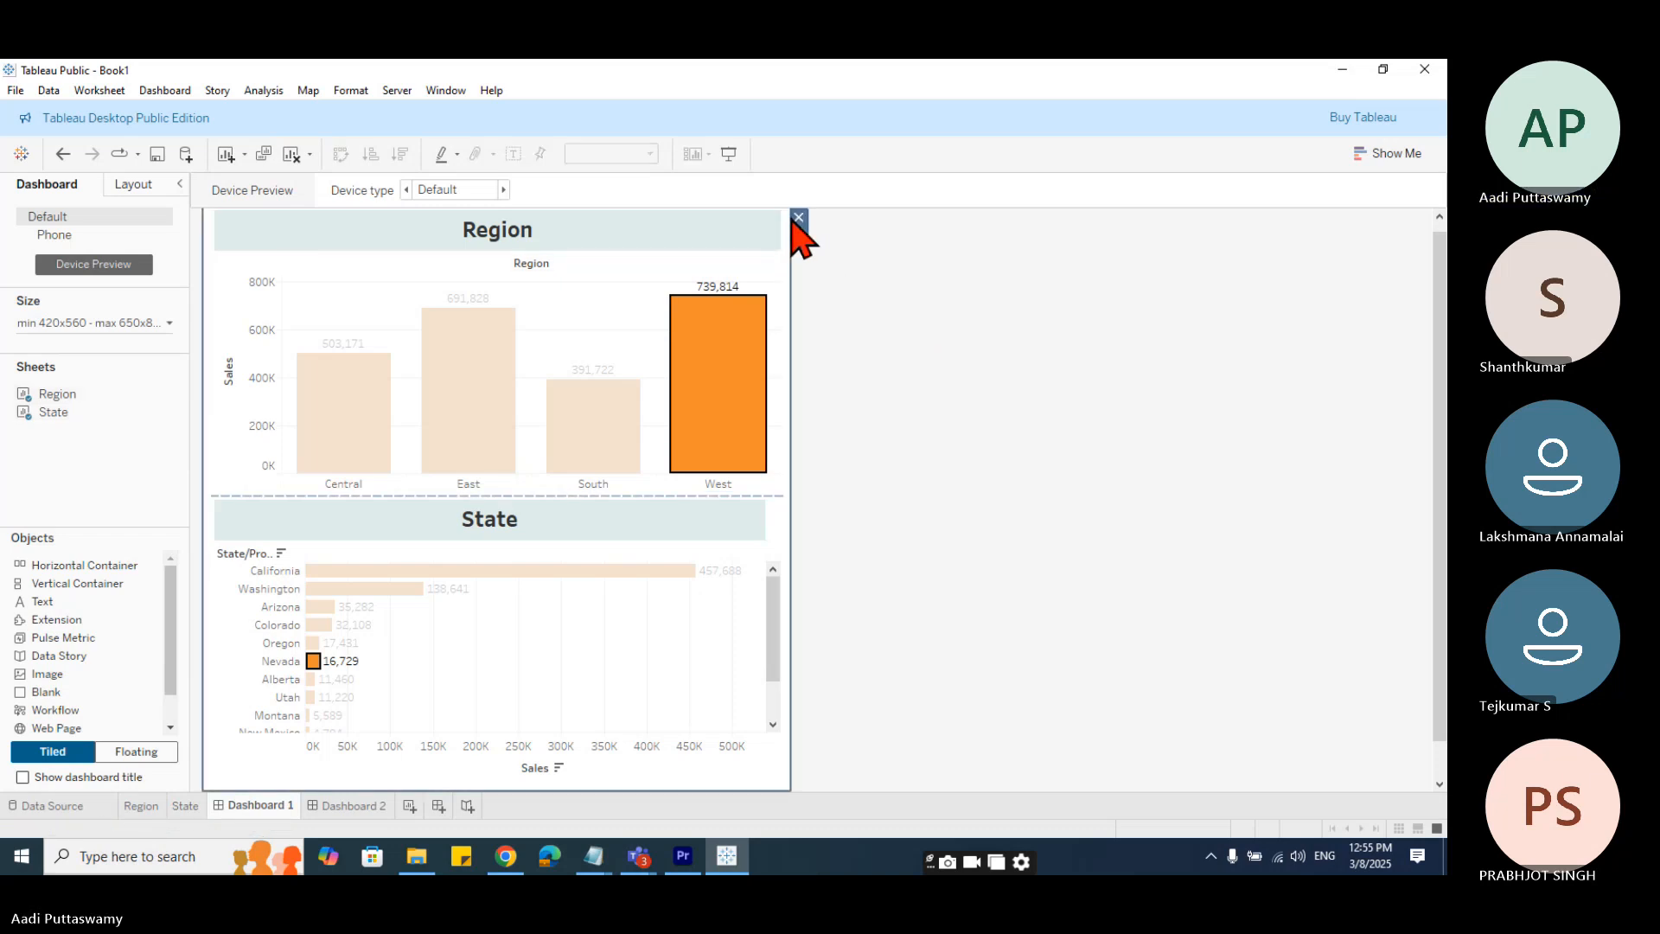
{"action": "left_click", "coordinate": [800, 238]}
{"action": "left_click", "coordinate": [800, 238]}
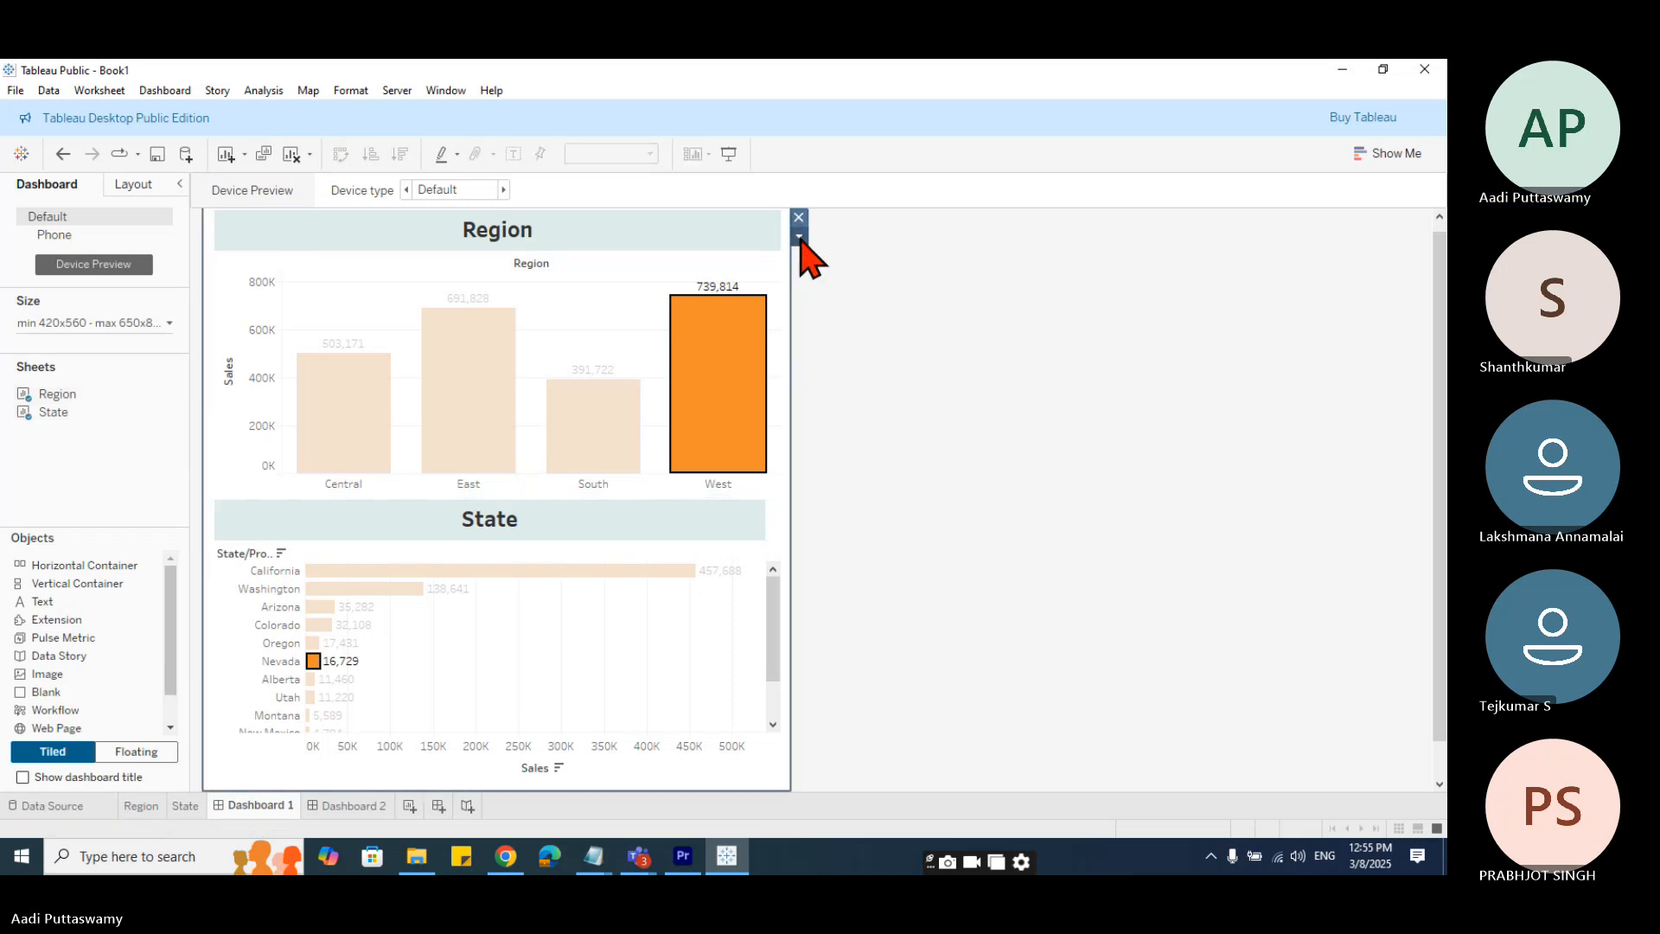
{"action": "left_click", "coordinate": [341, 319]}
{"action": "left_click", "coordinate": [380, 309]}
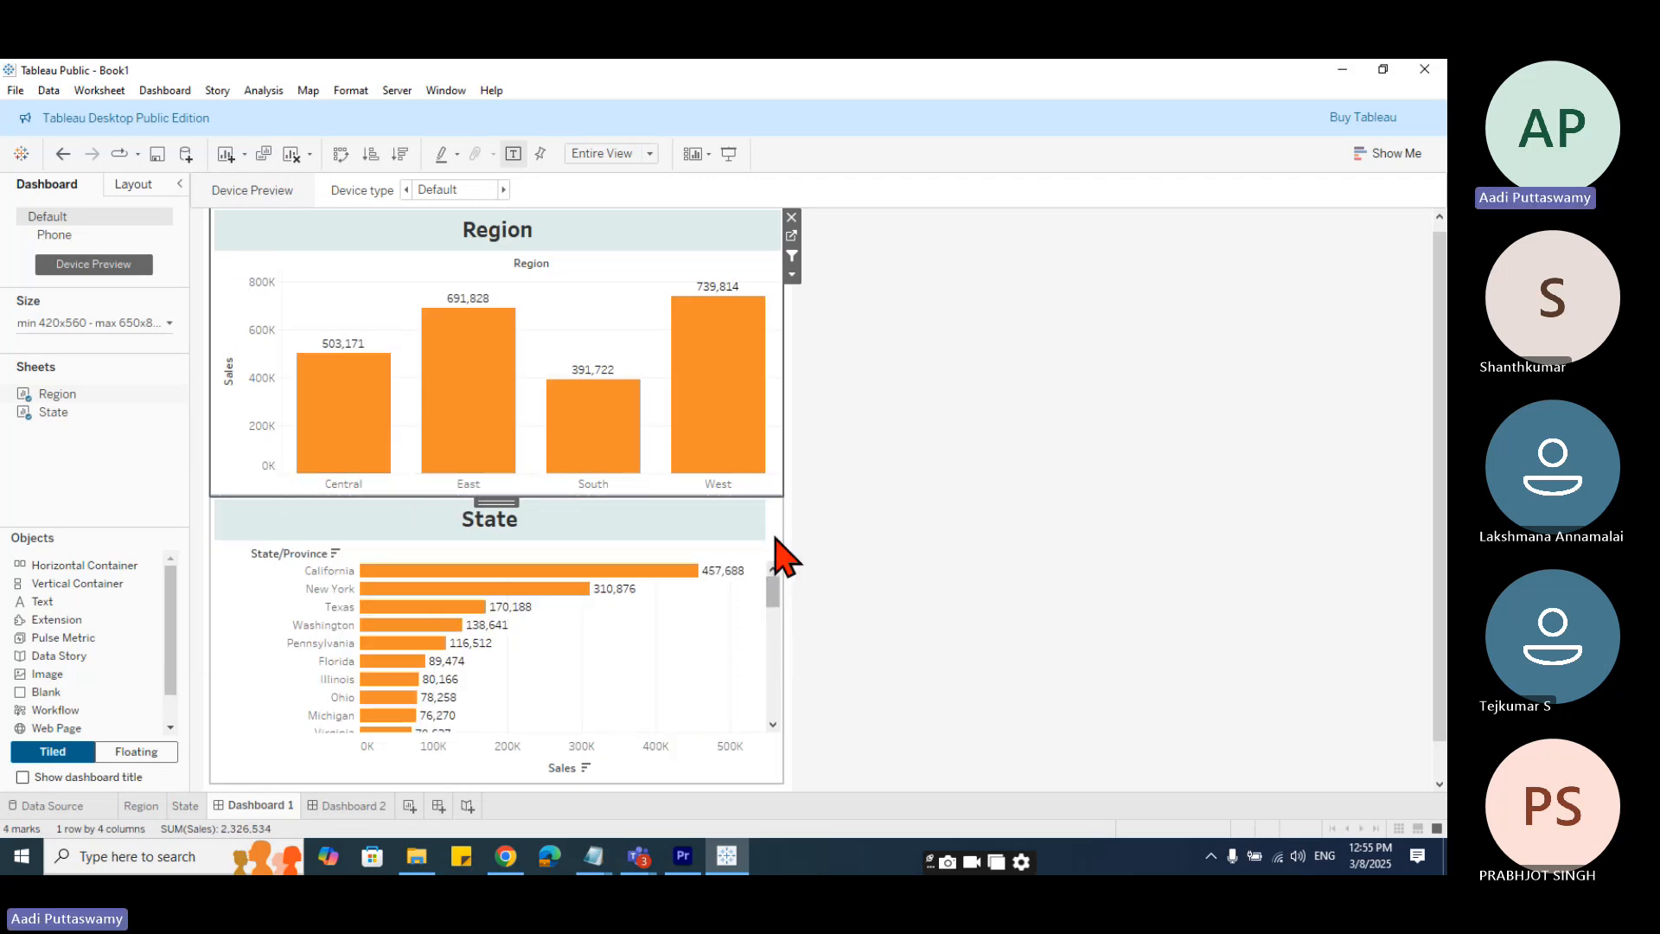
- Review the Region chart's options and set its View Toolbar to Show on Hover
{"action": "left_click", "coordinate": [792, 275]}
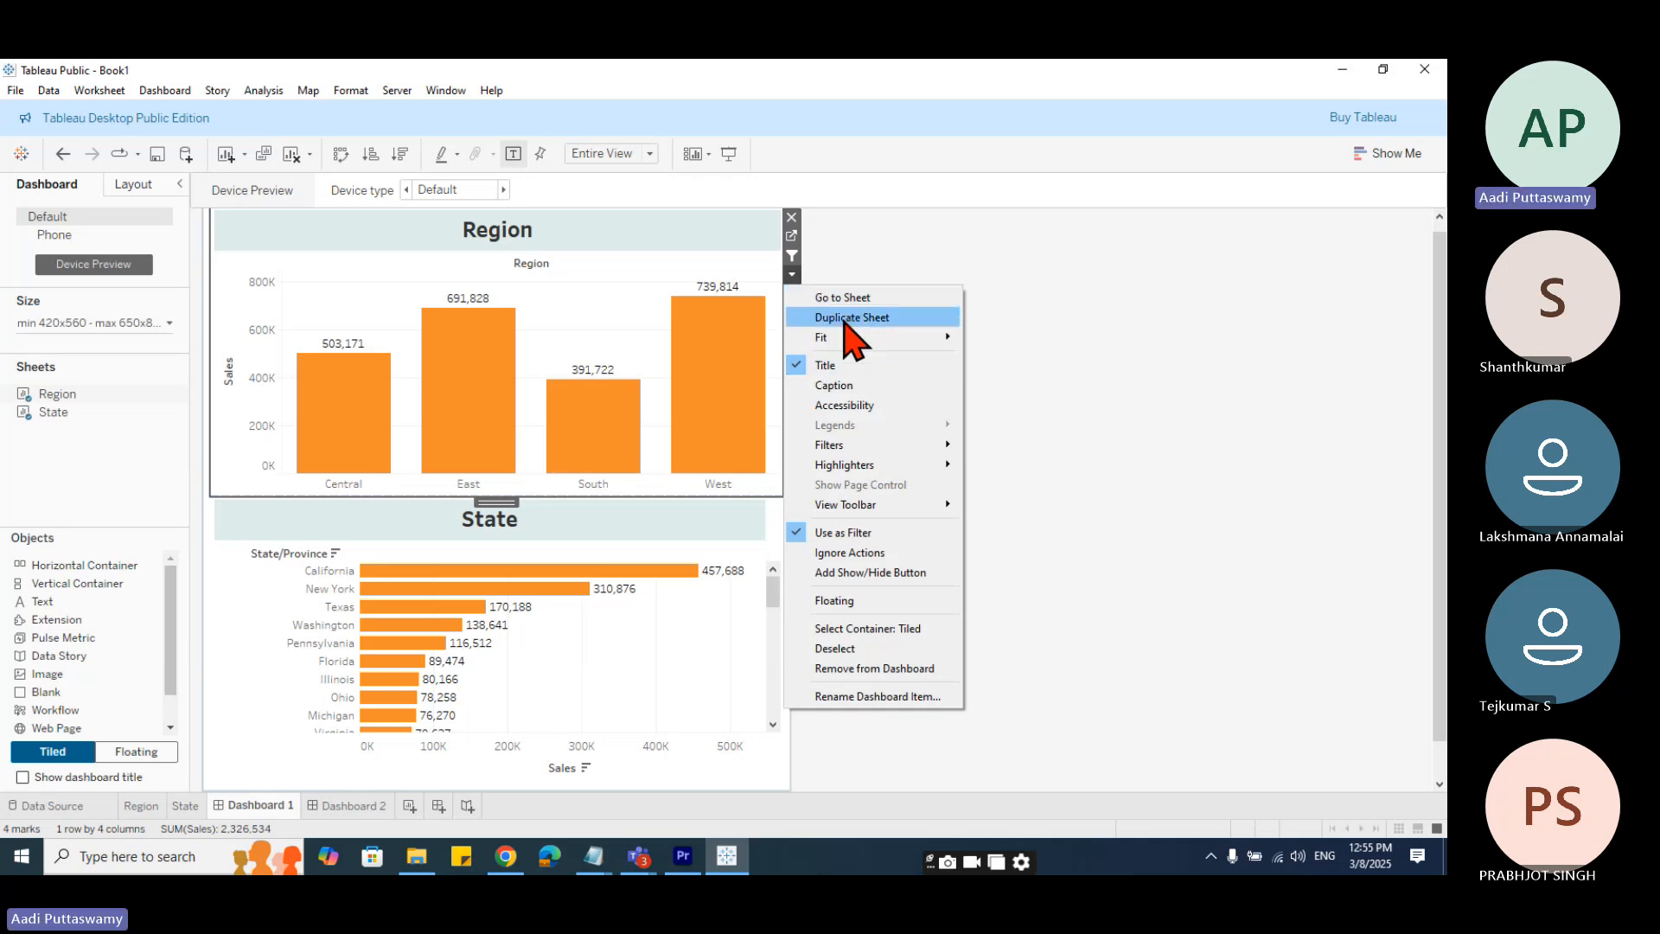
{"action": "mouse_move", "coordinate": [851, 453]}
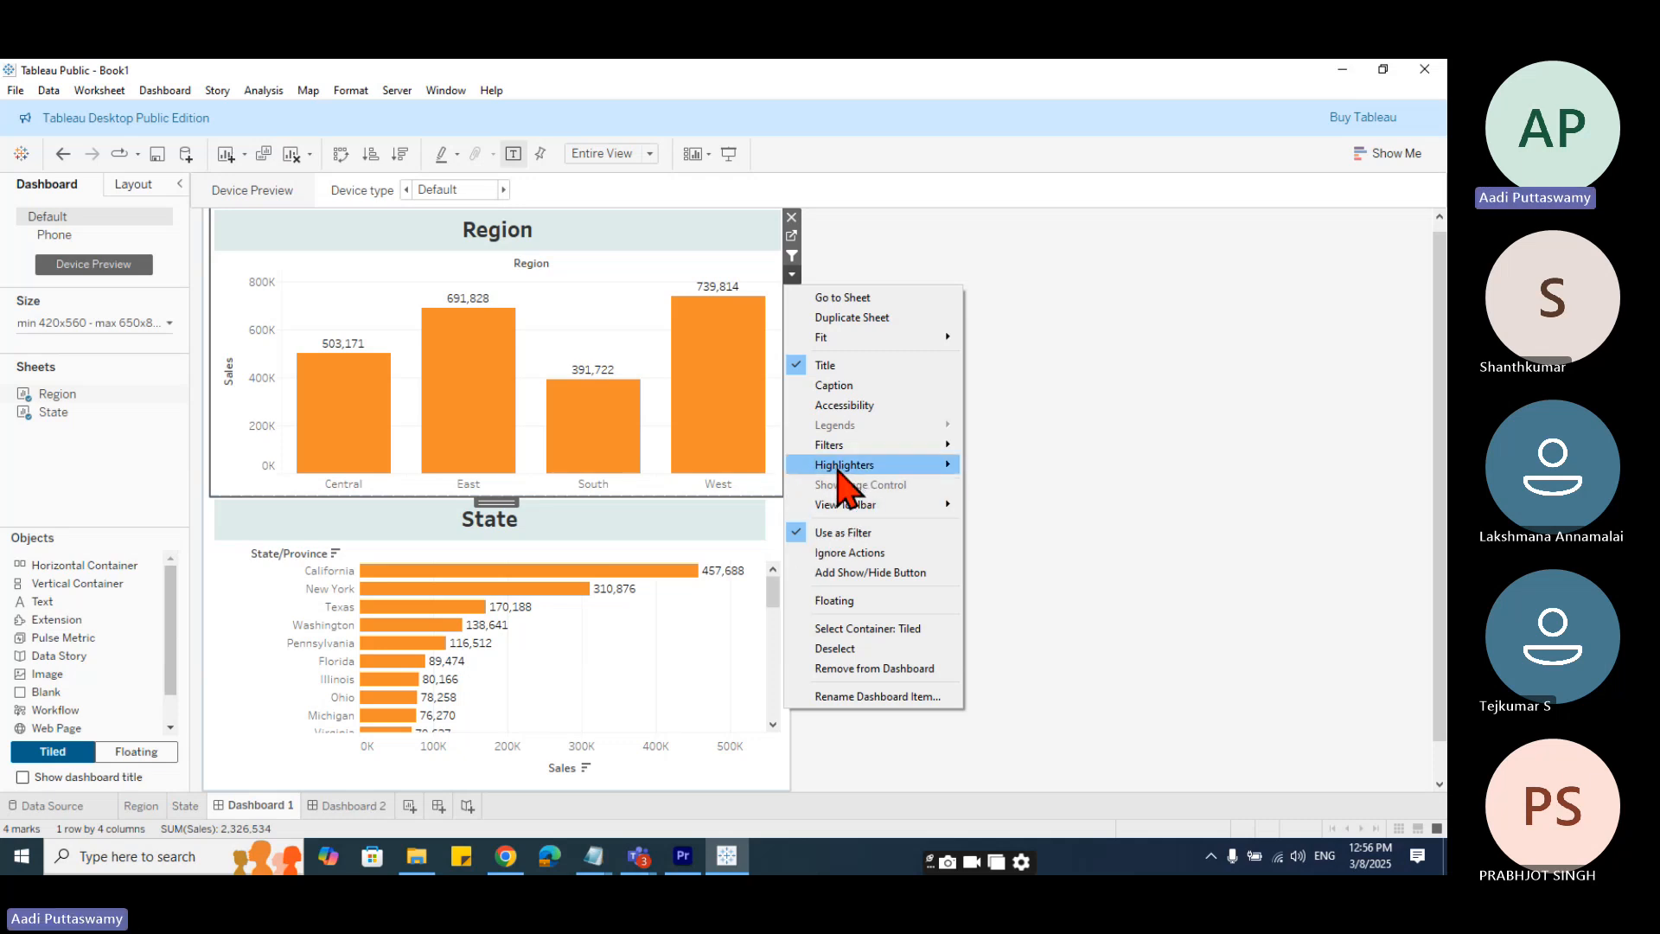
{"action": "mouse_move", "coordinate": [849, 508]}
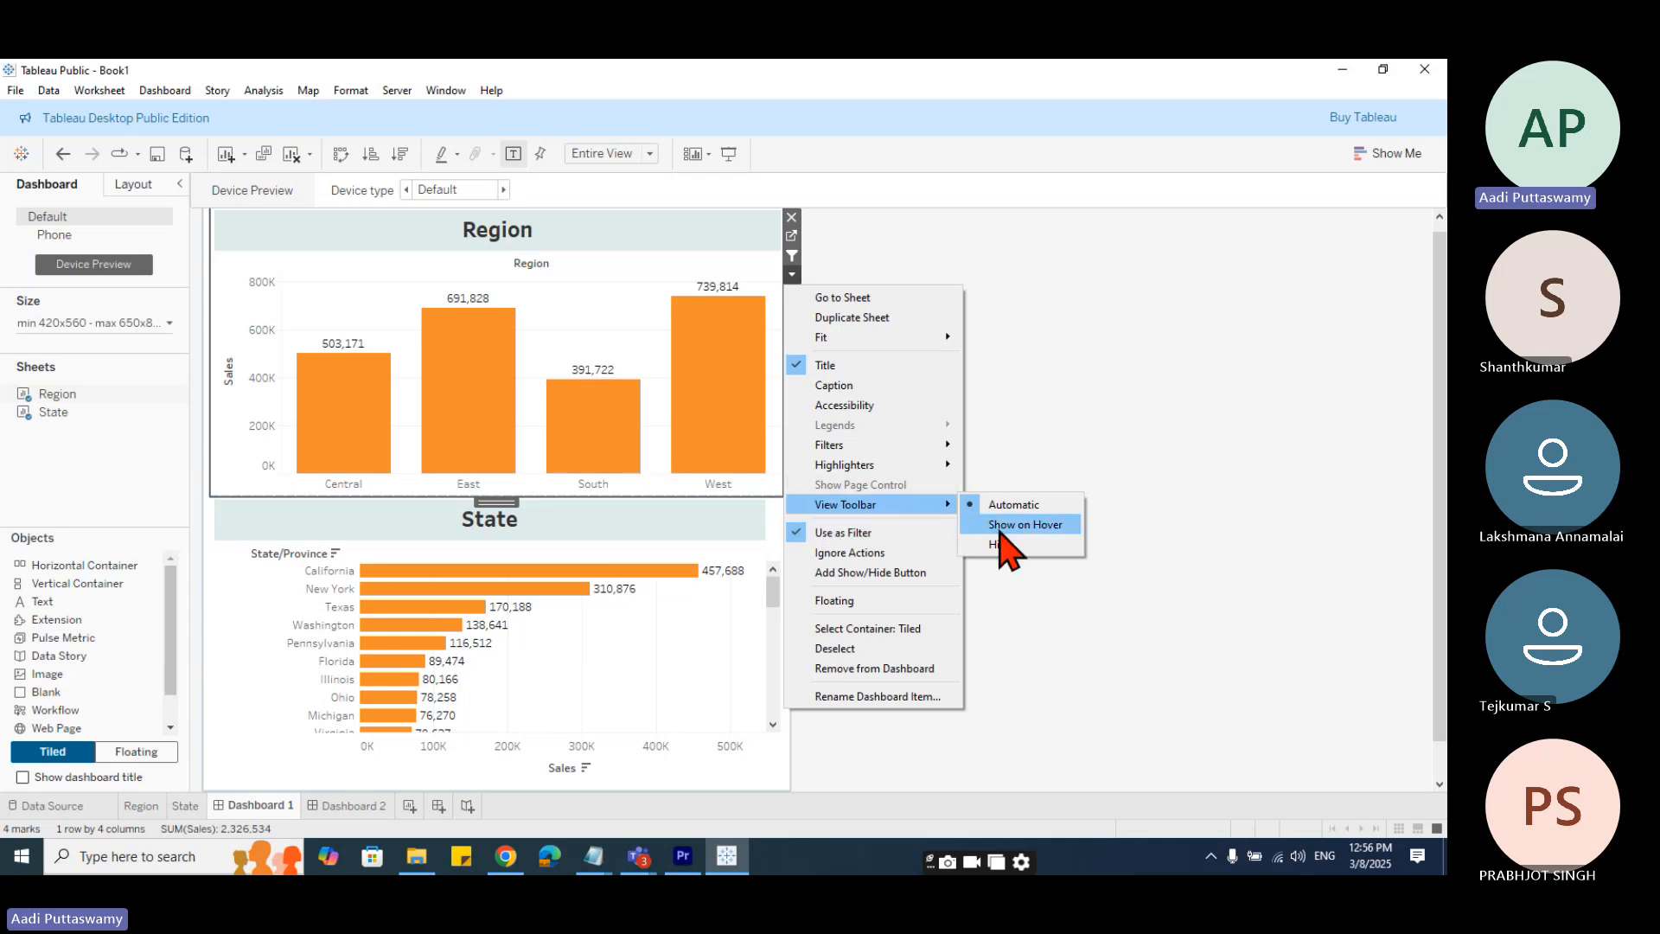
{"action": "left_click", "coordinate": [1023, 525]}
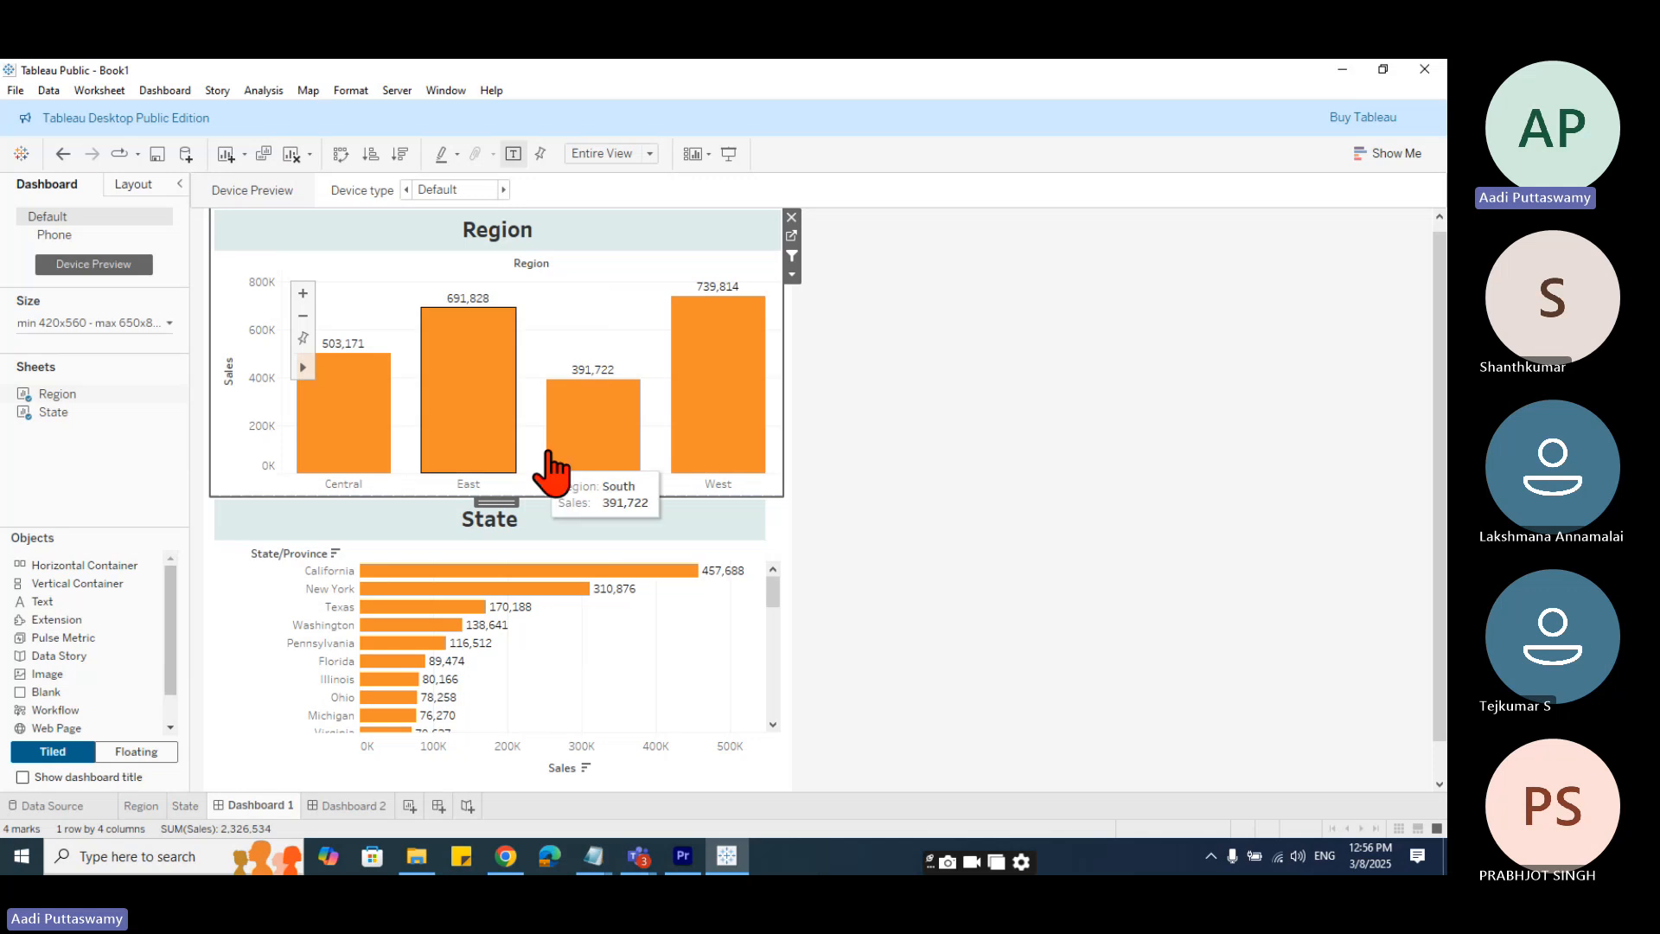
- Fix the Region chart's axes and zoom in repeatedly on its bars with the Zoom Area tool
{"action": "left_click", "coordinate": [302, 338]}
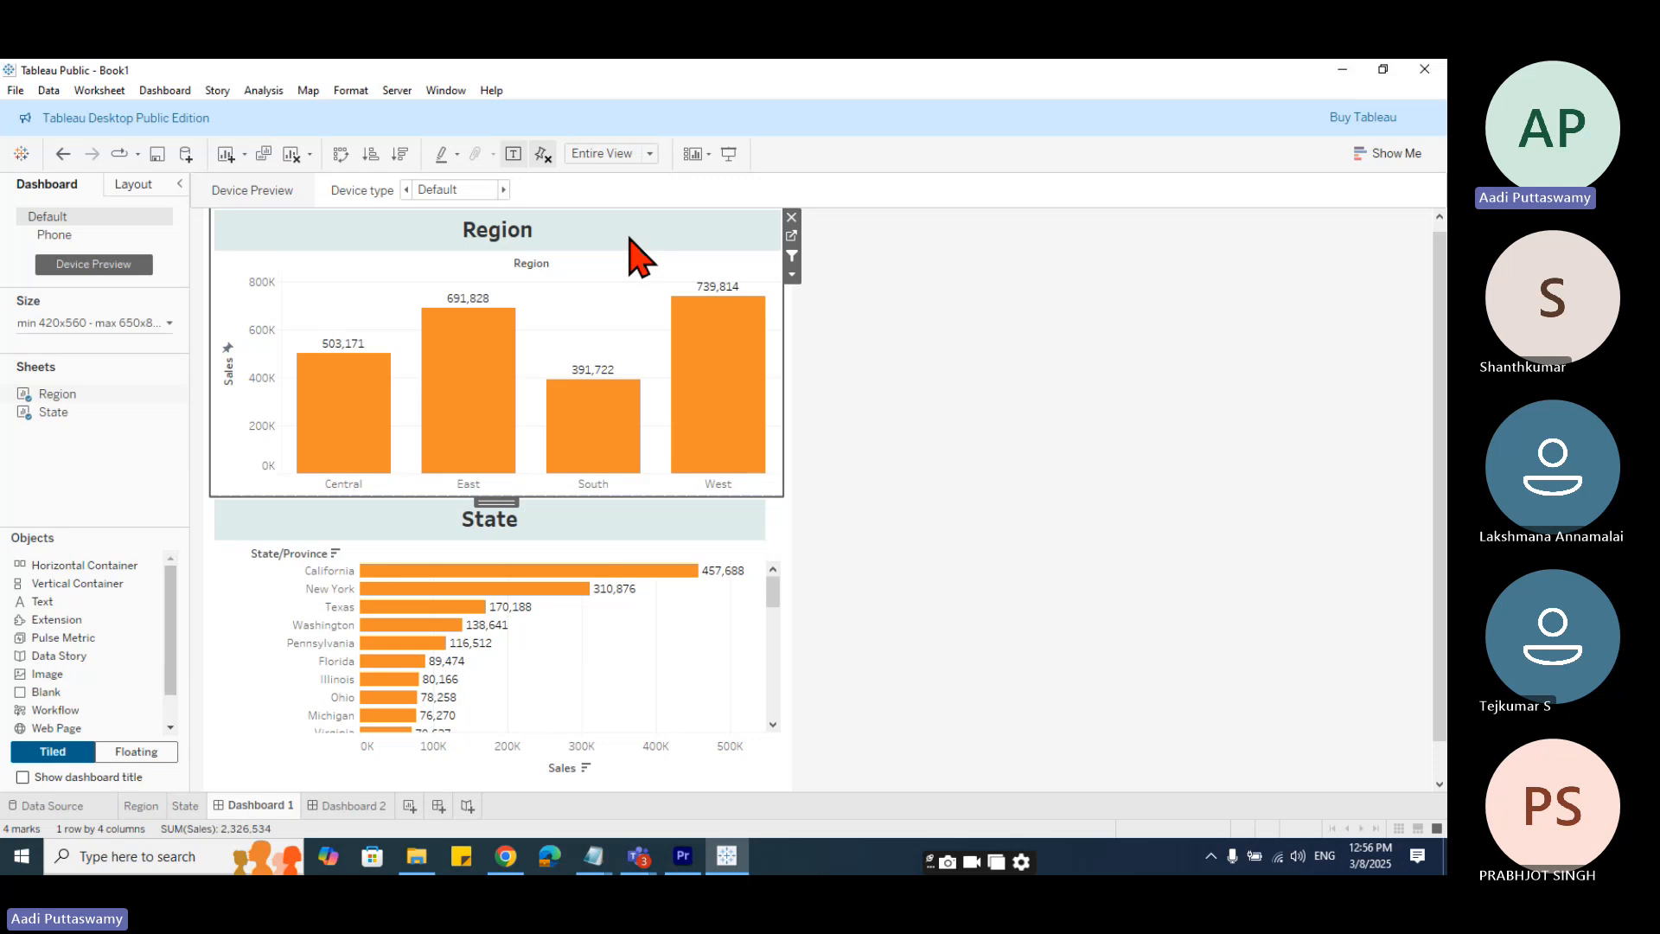
{"action": "mouse_move", "coordinate": [305, 372]}
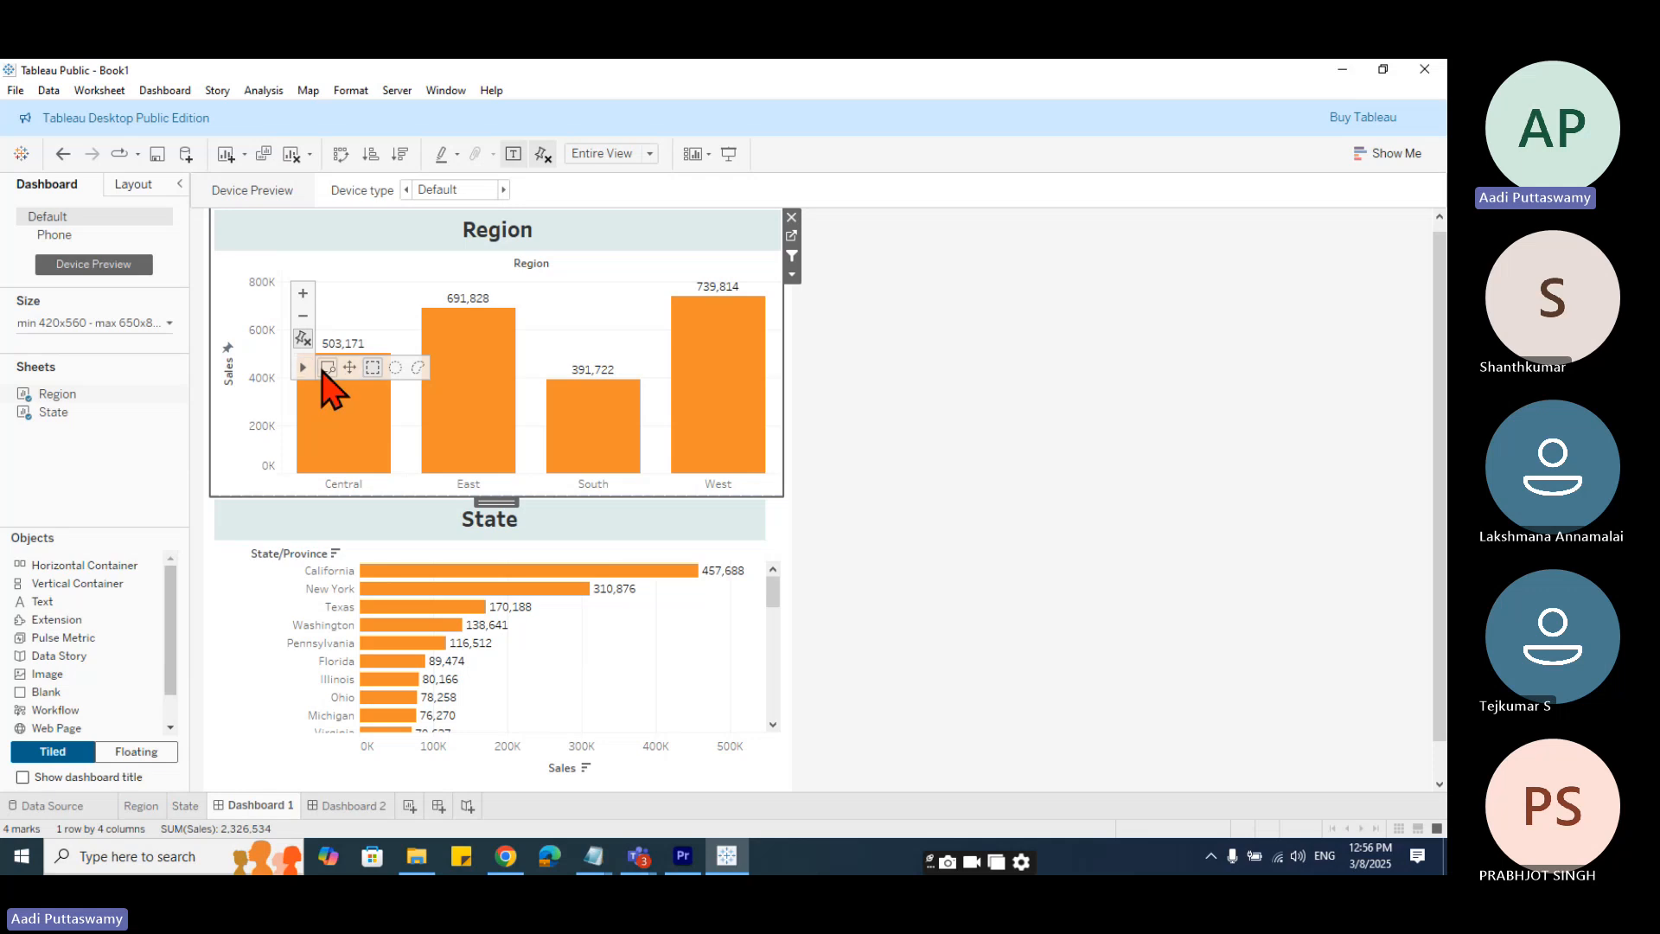
{"action": "left_click", "coordinate": [327, 369]}
{"action": "left_click", "coordinate": [557, 351]}
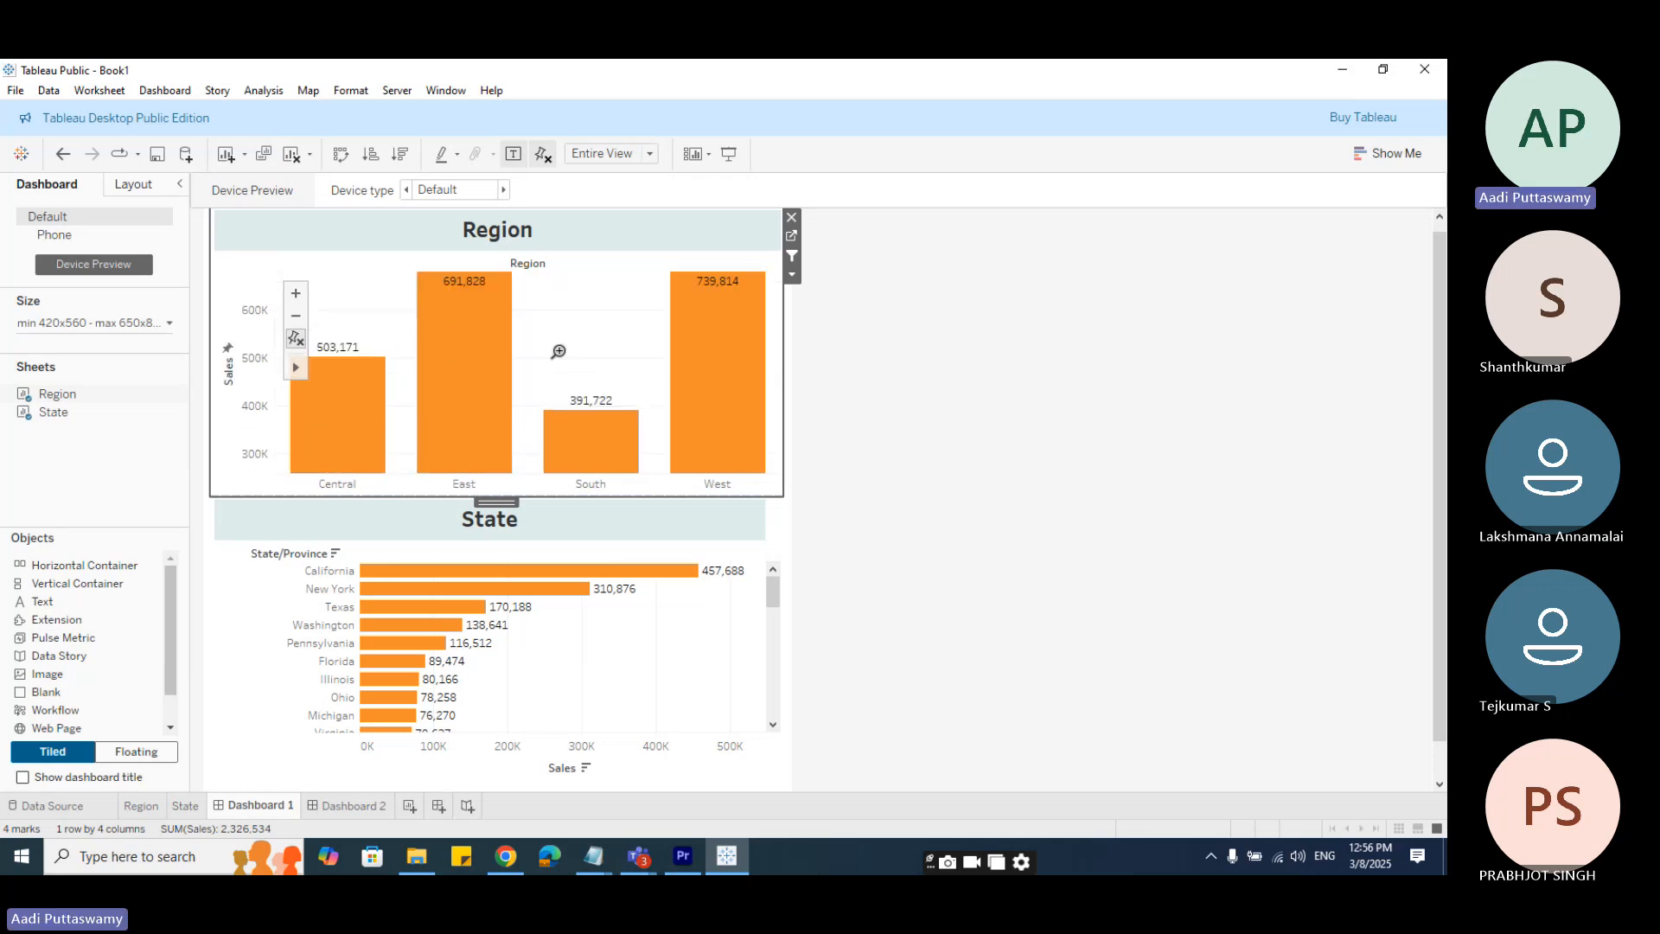
{"action": "left_click", "coordinate": [558, 351]}
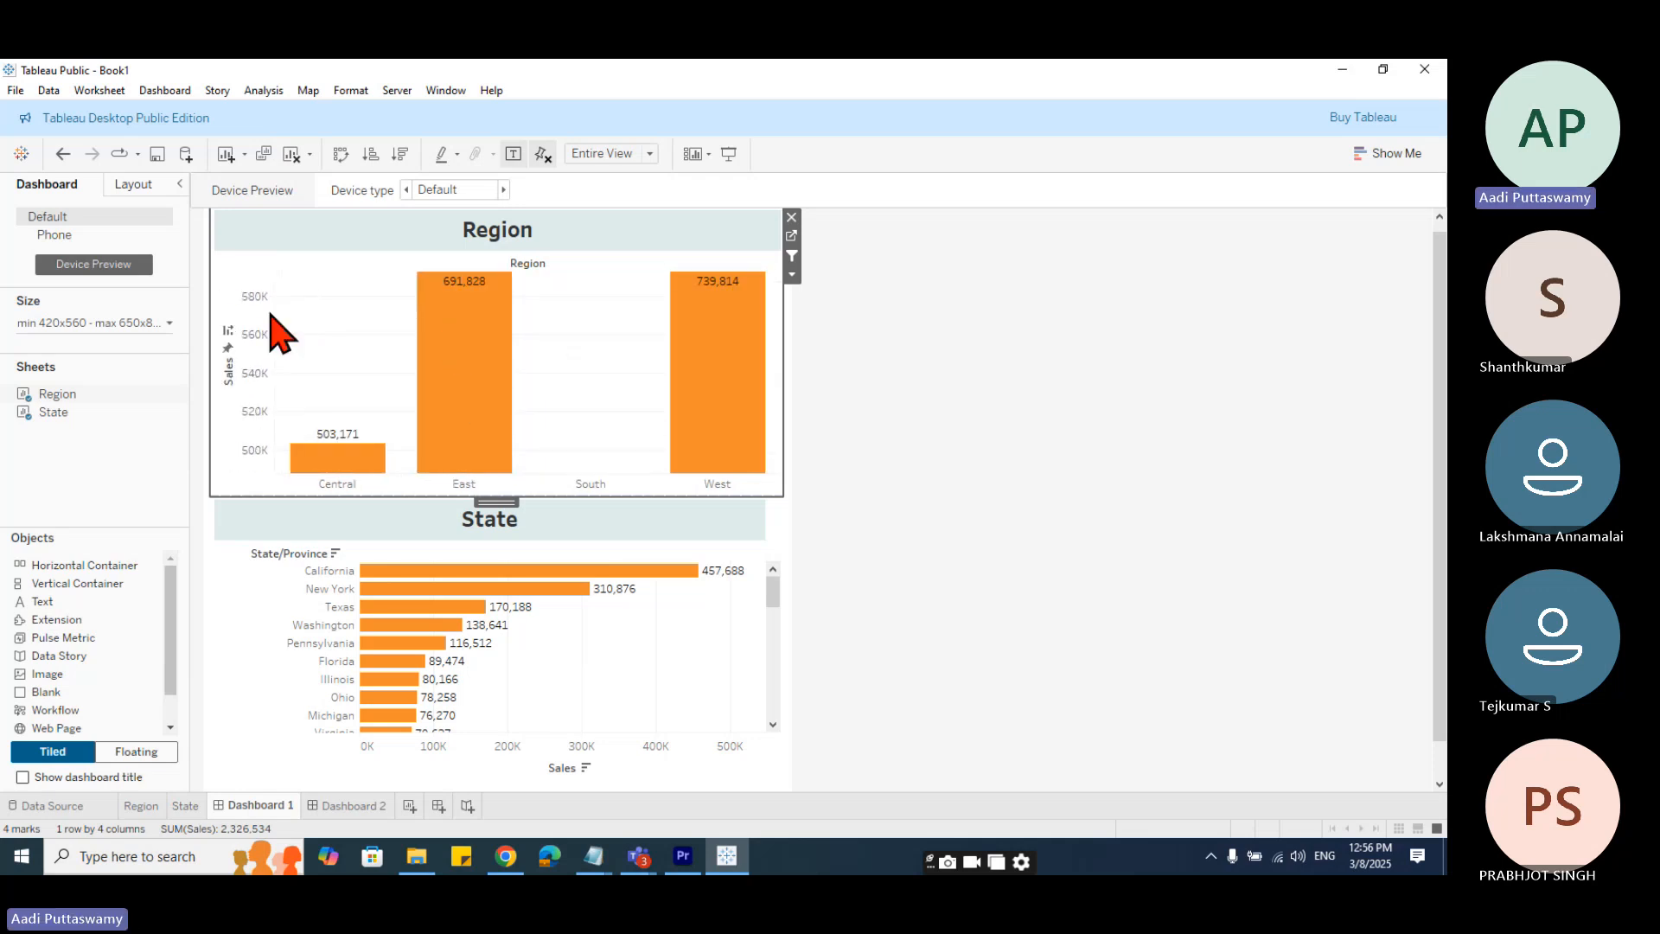
{"action": "left_click", "coordinate": [335, 313]}
{"action": "left_click", "coordinate": [335, 313]}
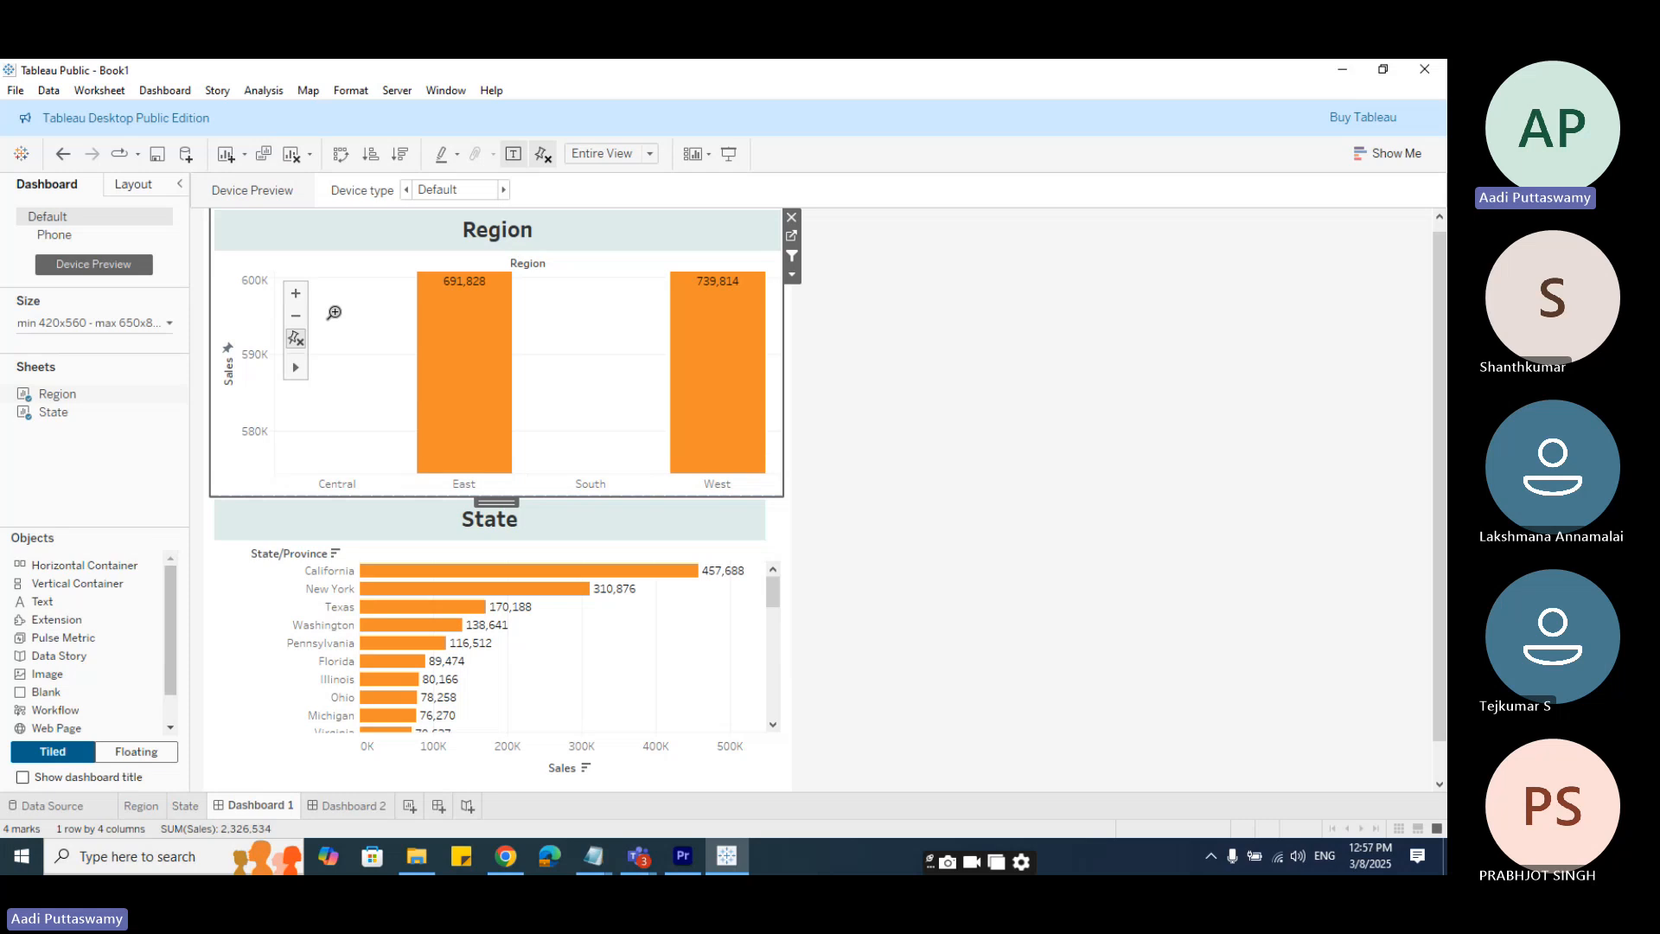
{"action": "left_click", "coordinate": [775, 545]}
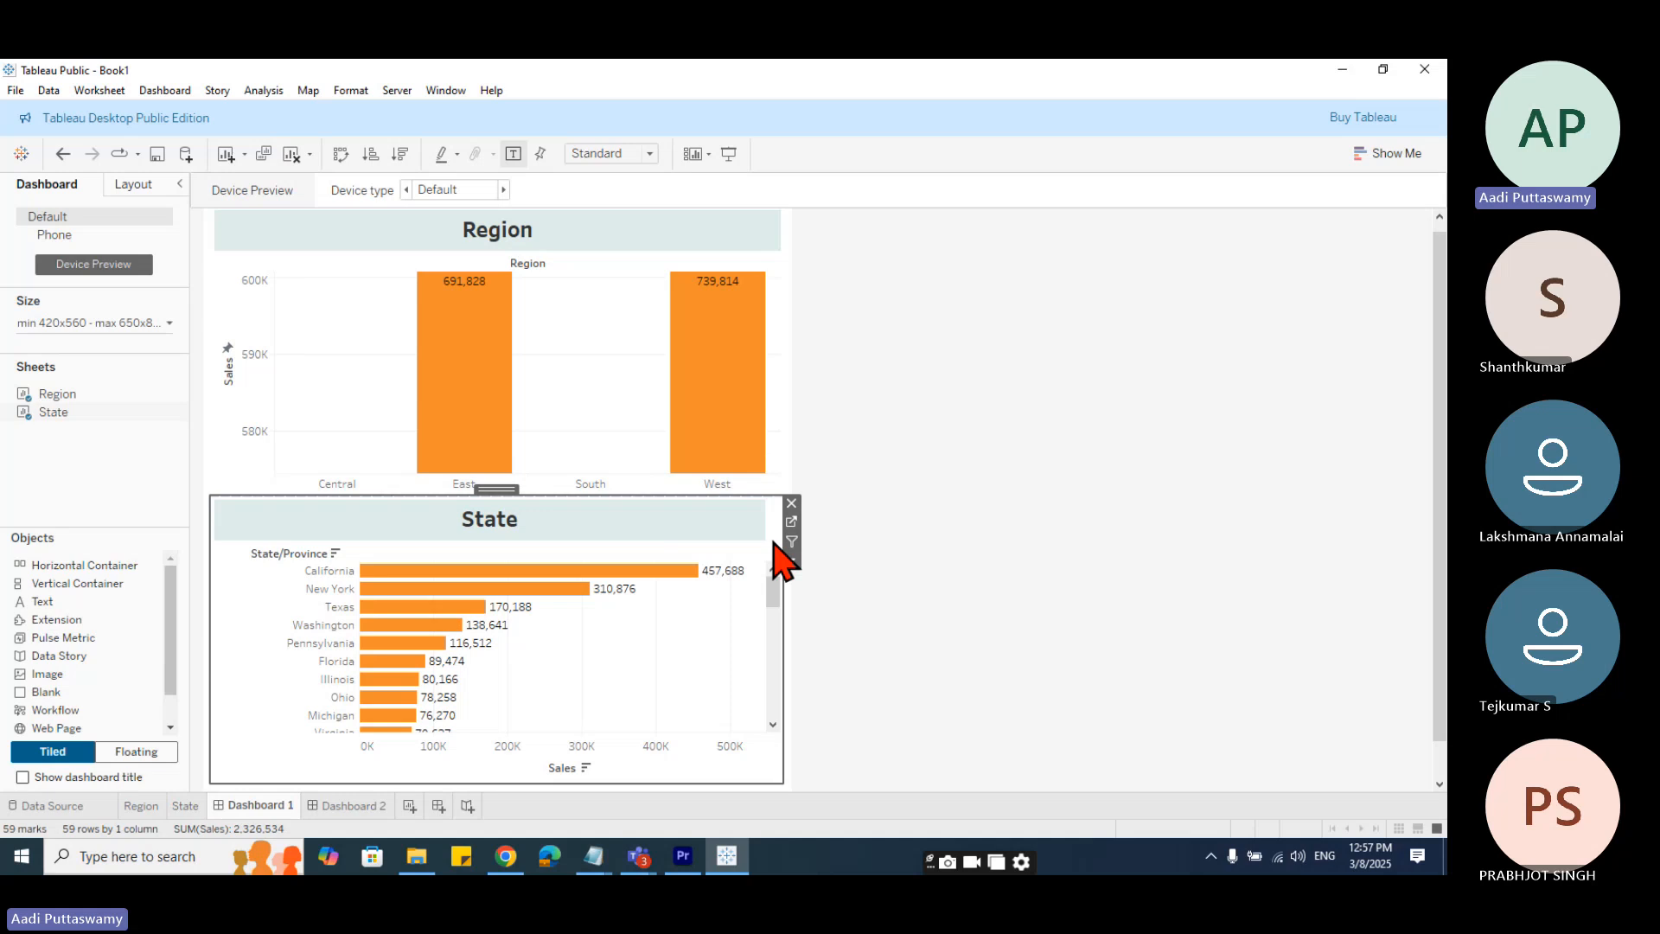
- Create a new worksheet and name it Map
{"action": "left_click", "coordinate": [410, 806]}
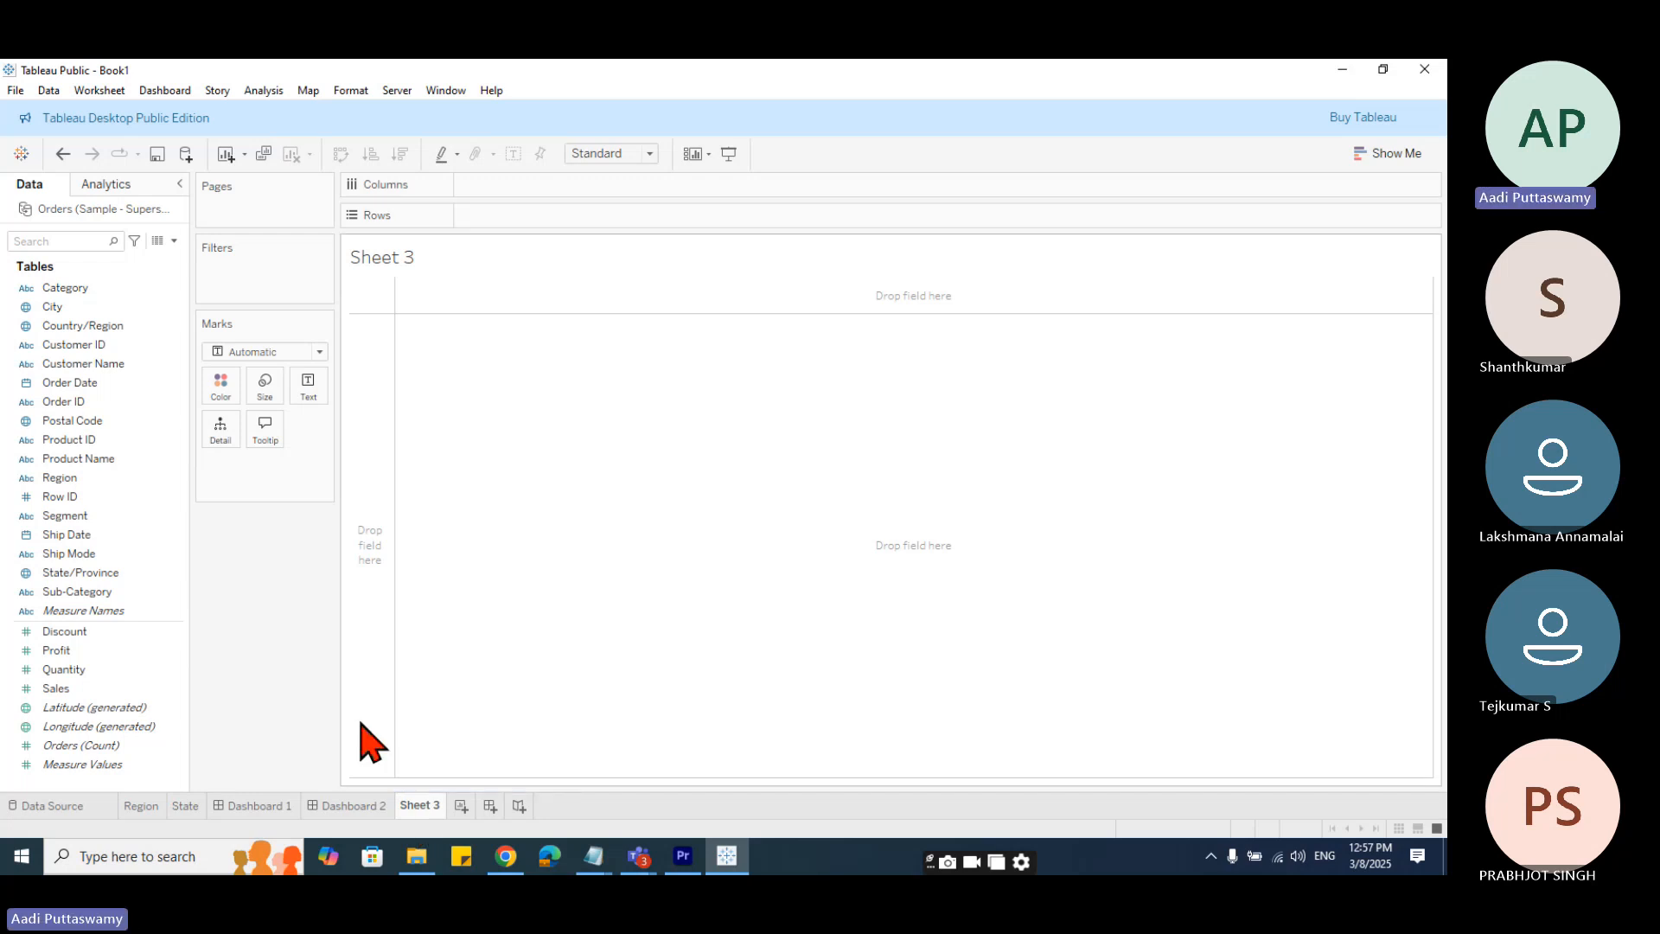
{"action": "double_click", "coordinate": [415, 807]}
{"action": "type", "text": "M"}
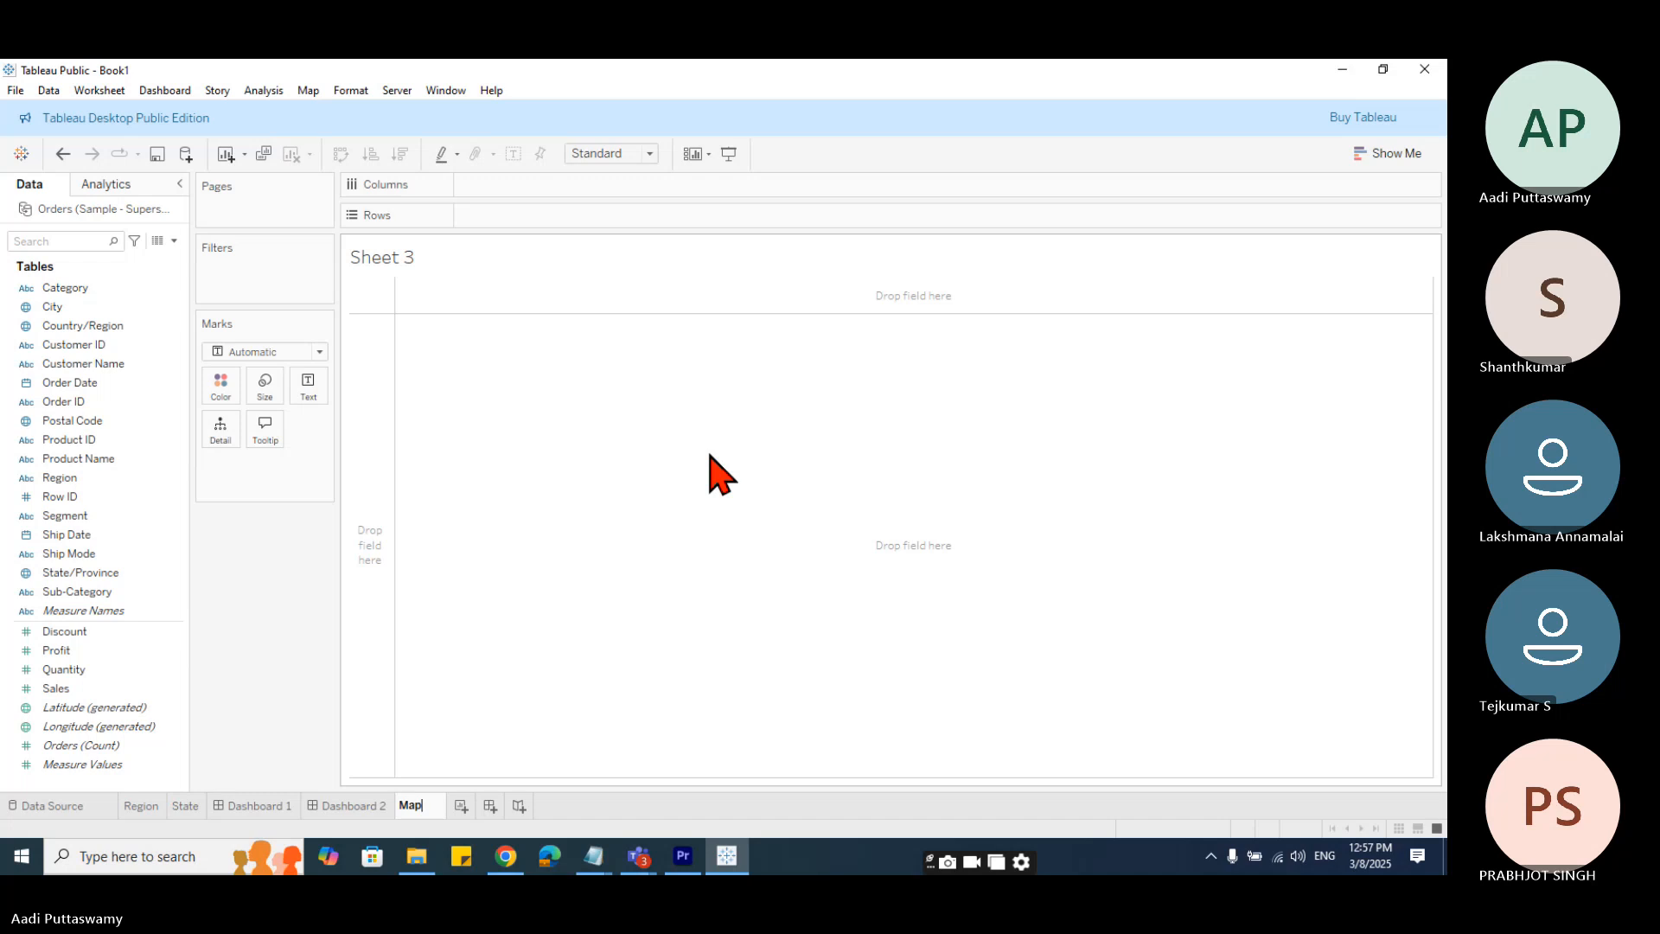
{"action": "type", "text": "ap"}
{"action": "key", "text": "Return"}
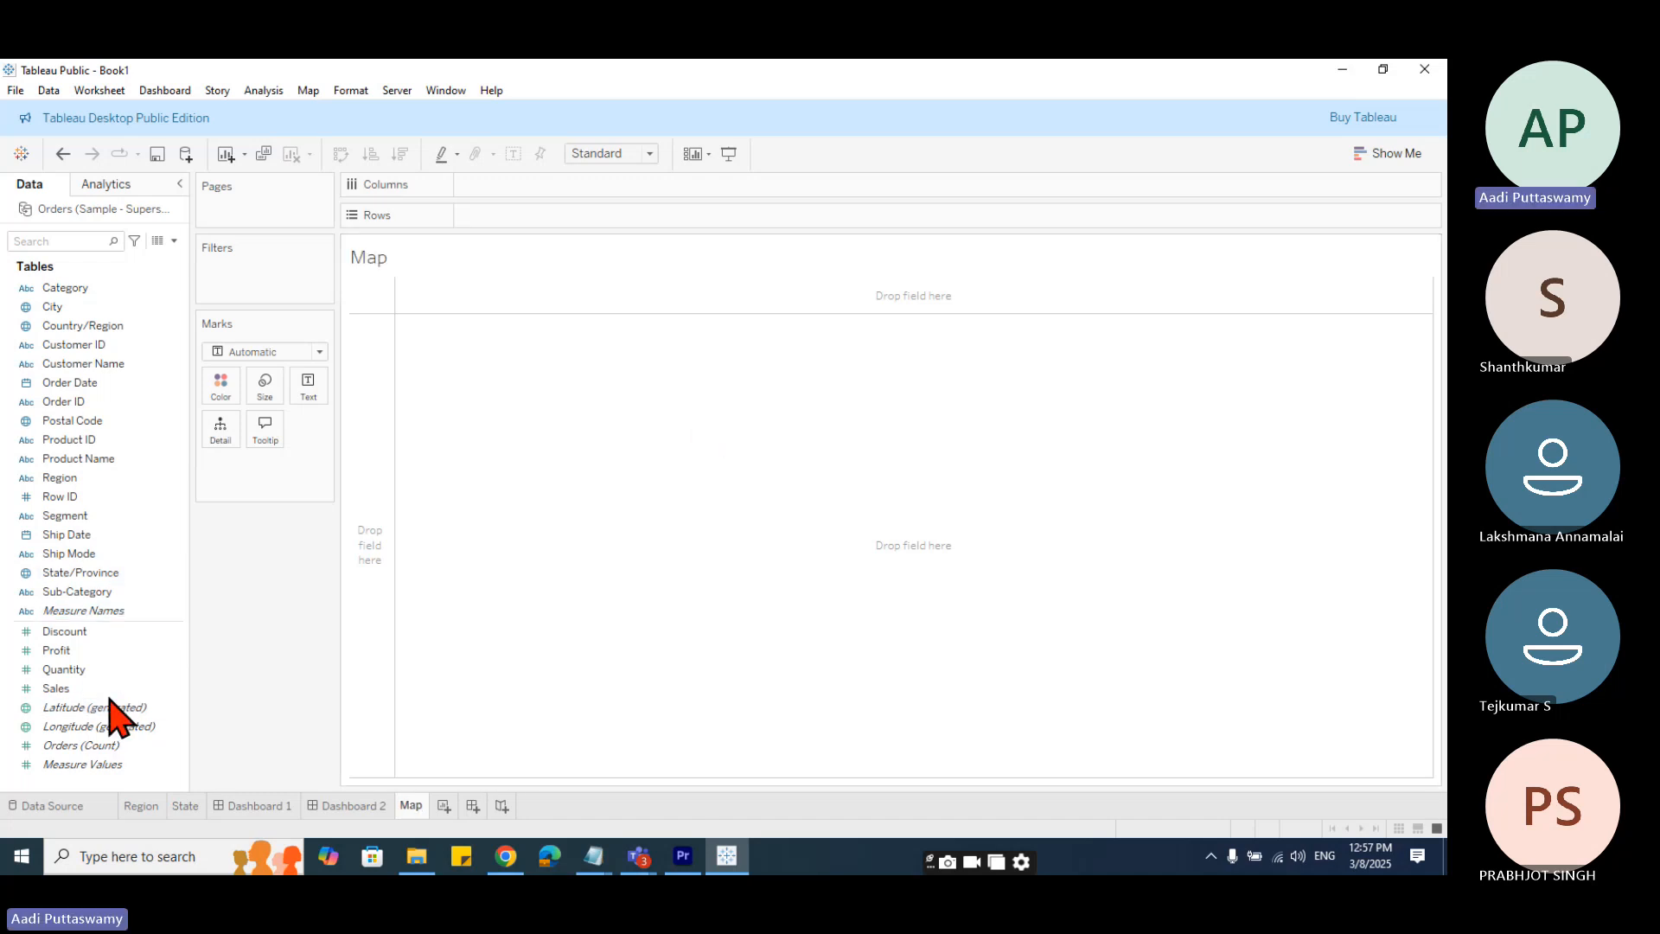
- Build a map on the Map worksheet from State/Province, with Sales determining the mark size
{"action": "left_click", "coordinate": [88, 573]}
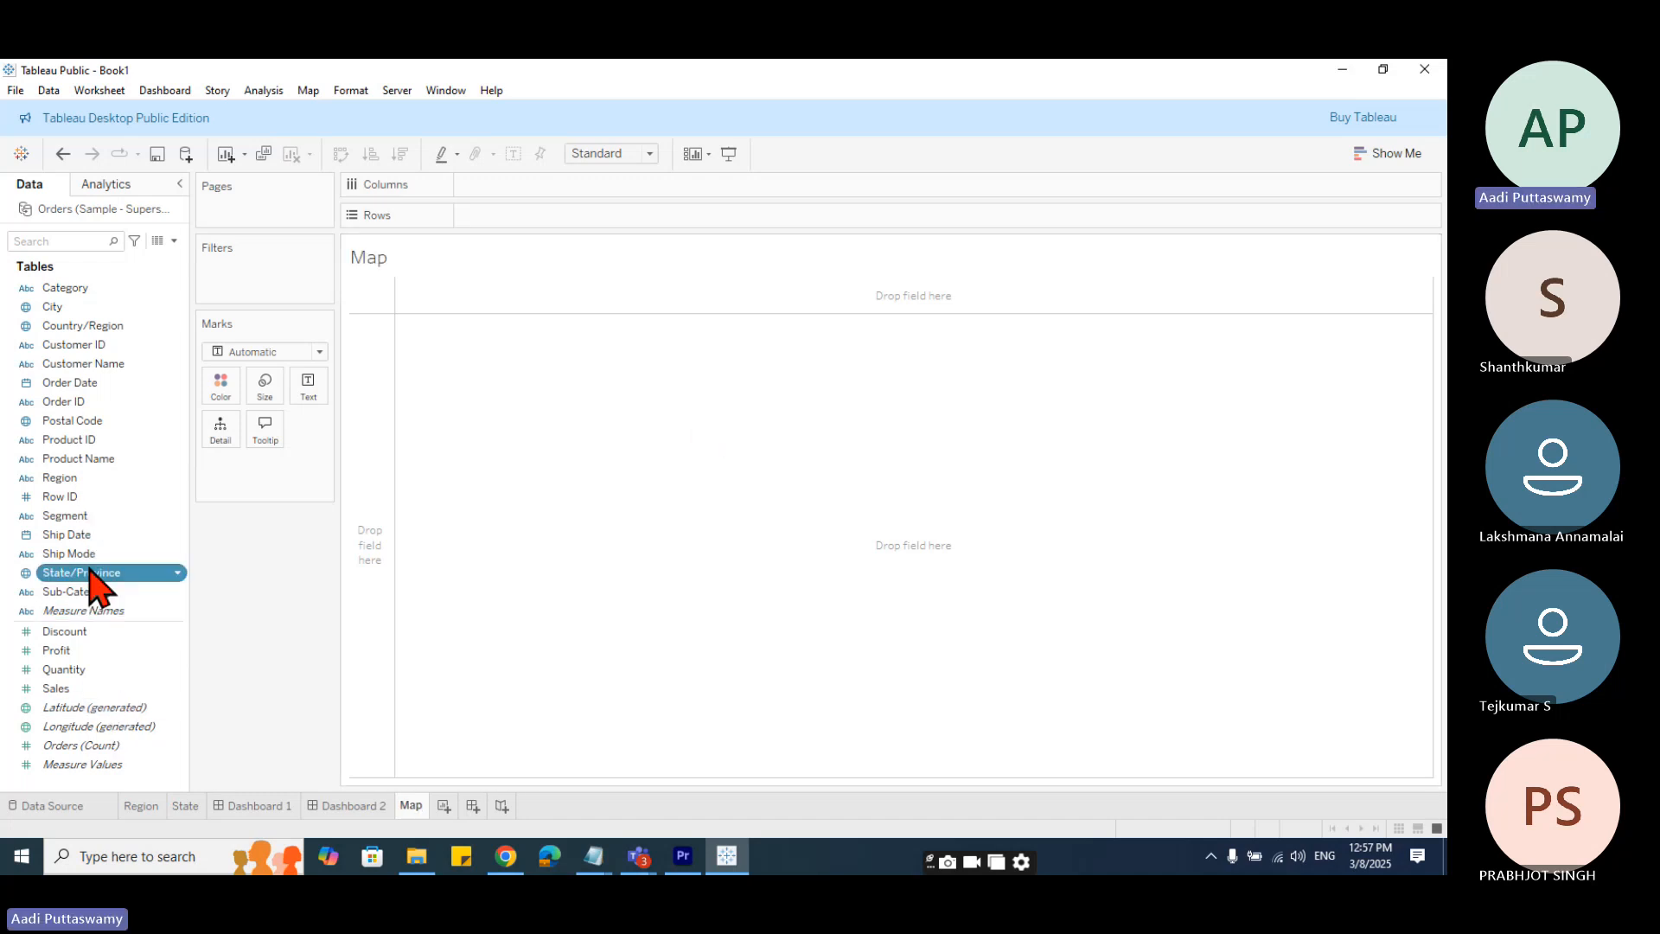
{"action": "double_click", "coordinate": [90, 573]}
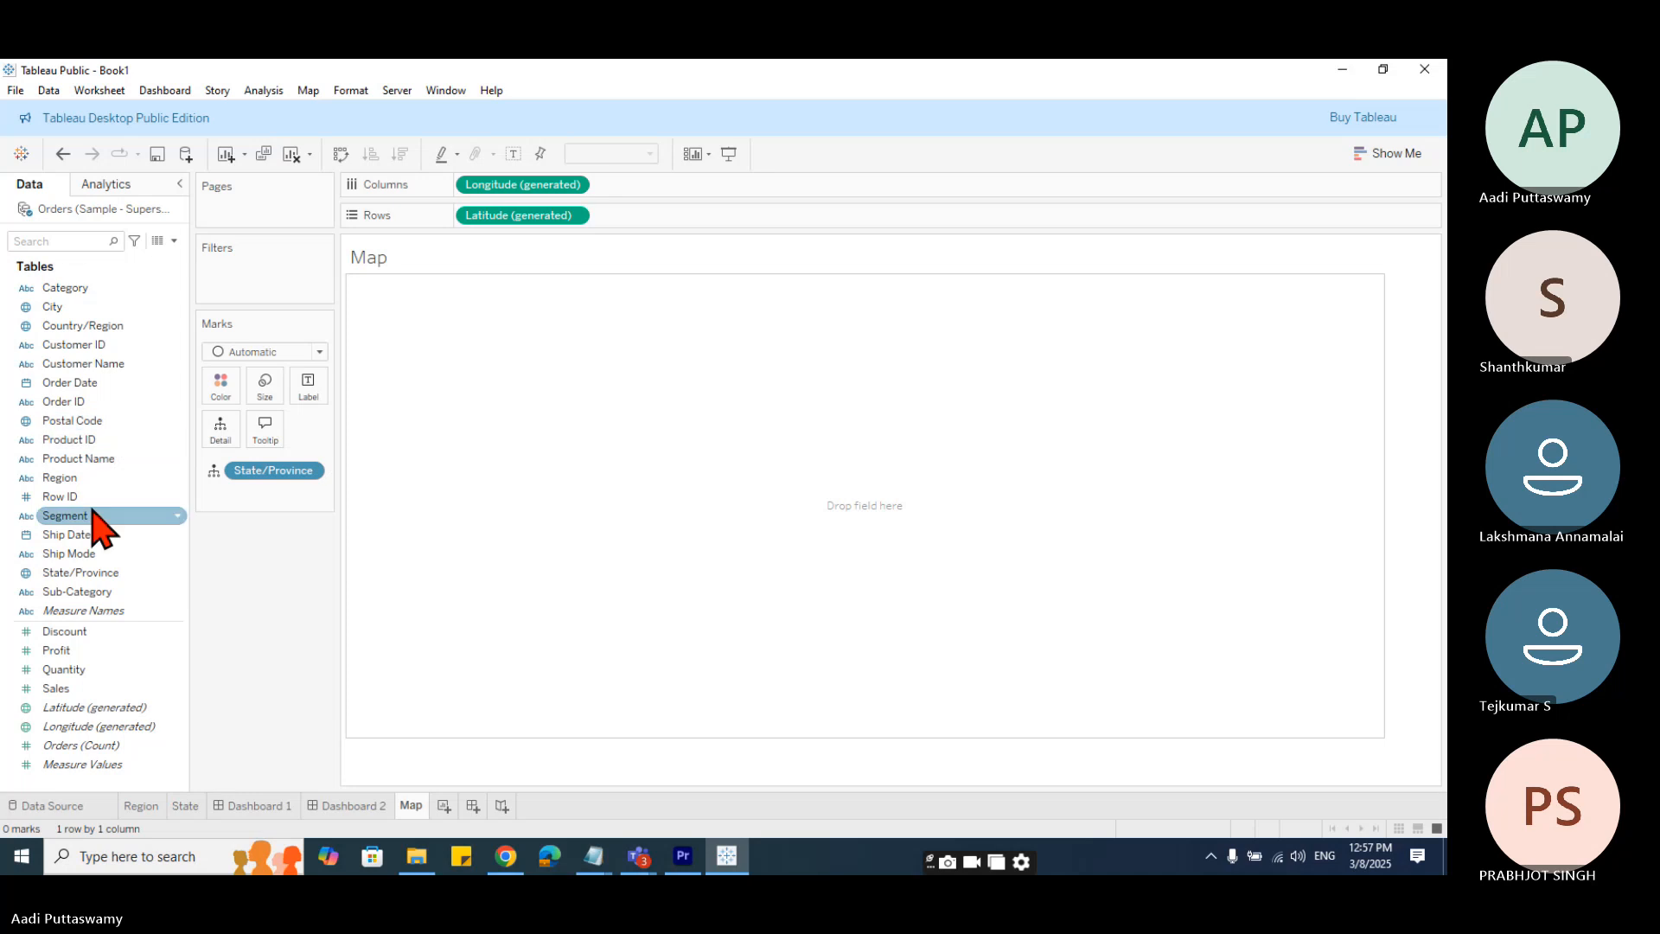
{"action": "left_click", "coordinate": [95, 689]}
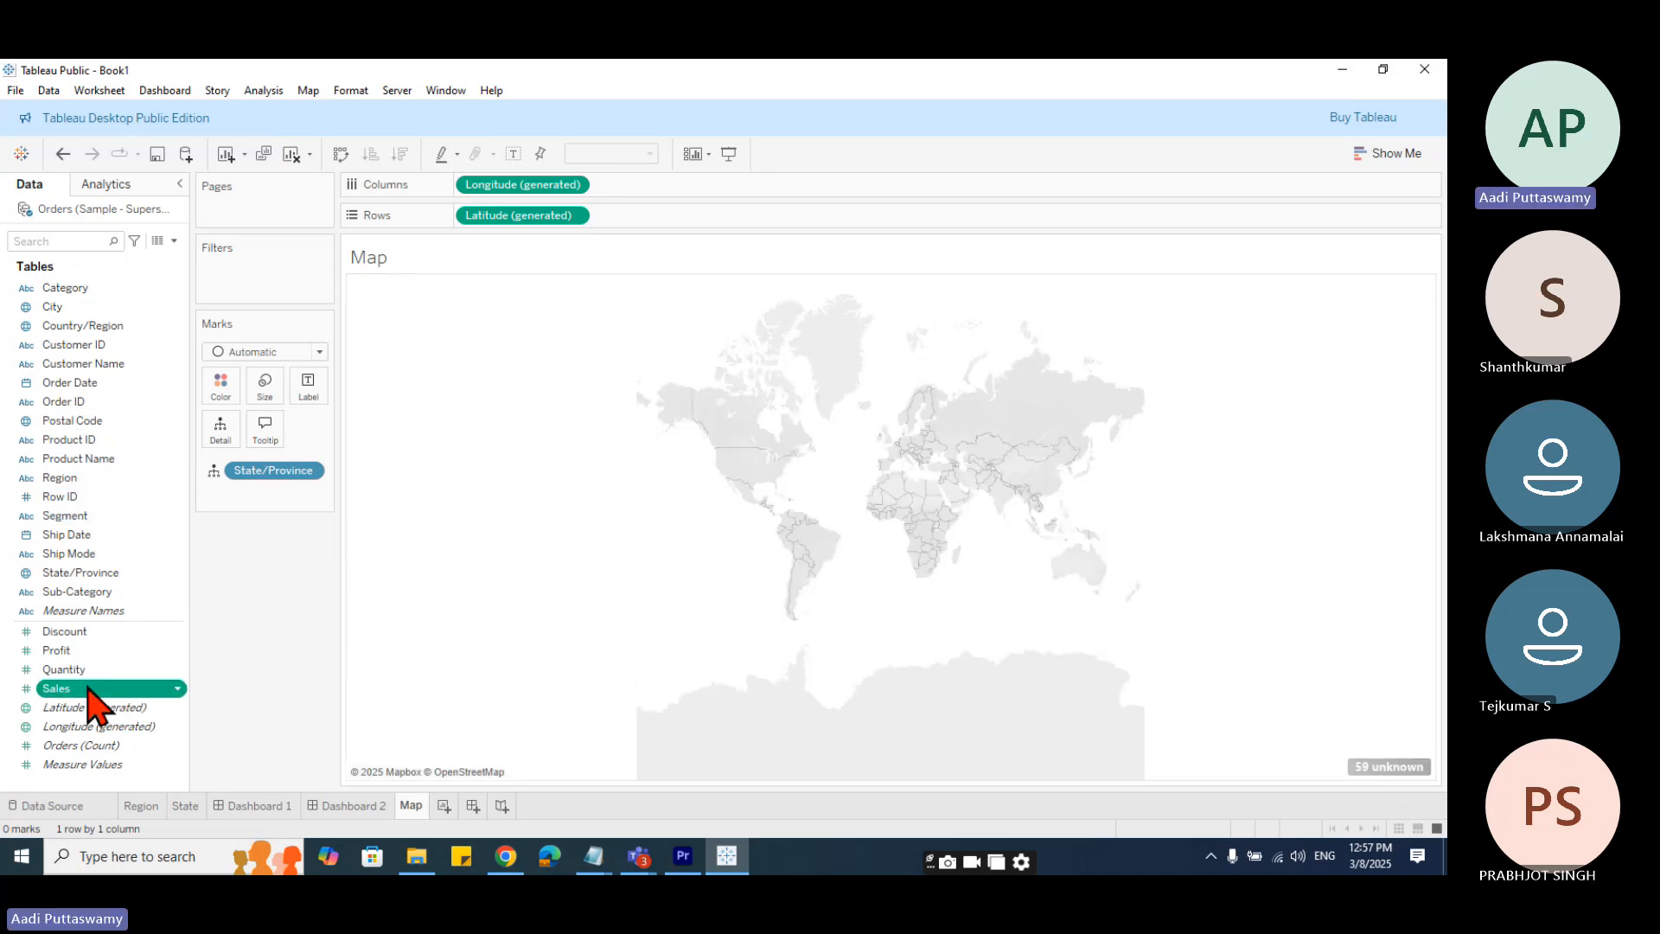
{"action": "double_click", "coordinate": [89, 689]}
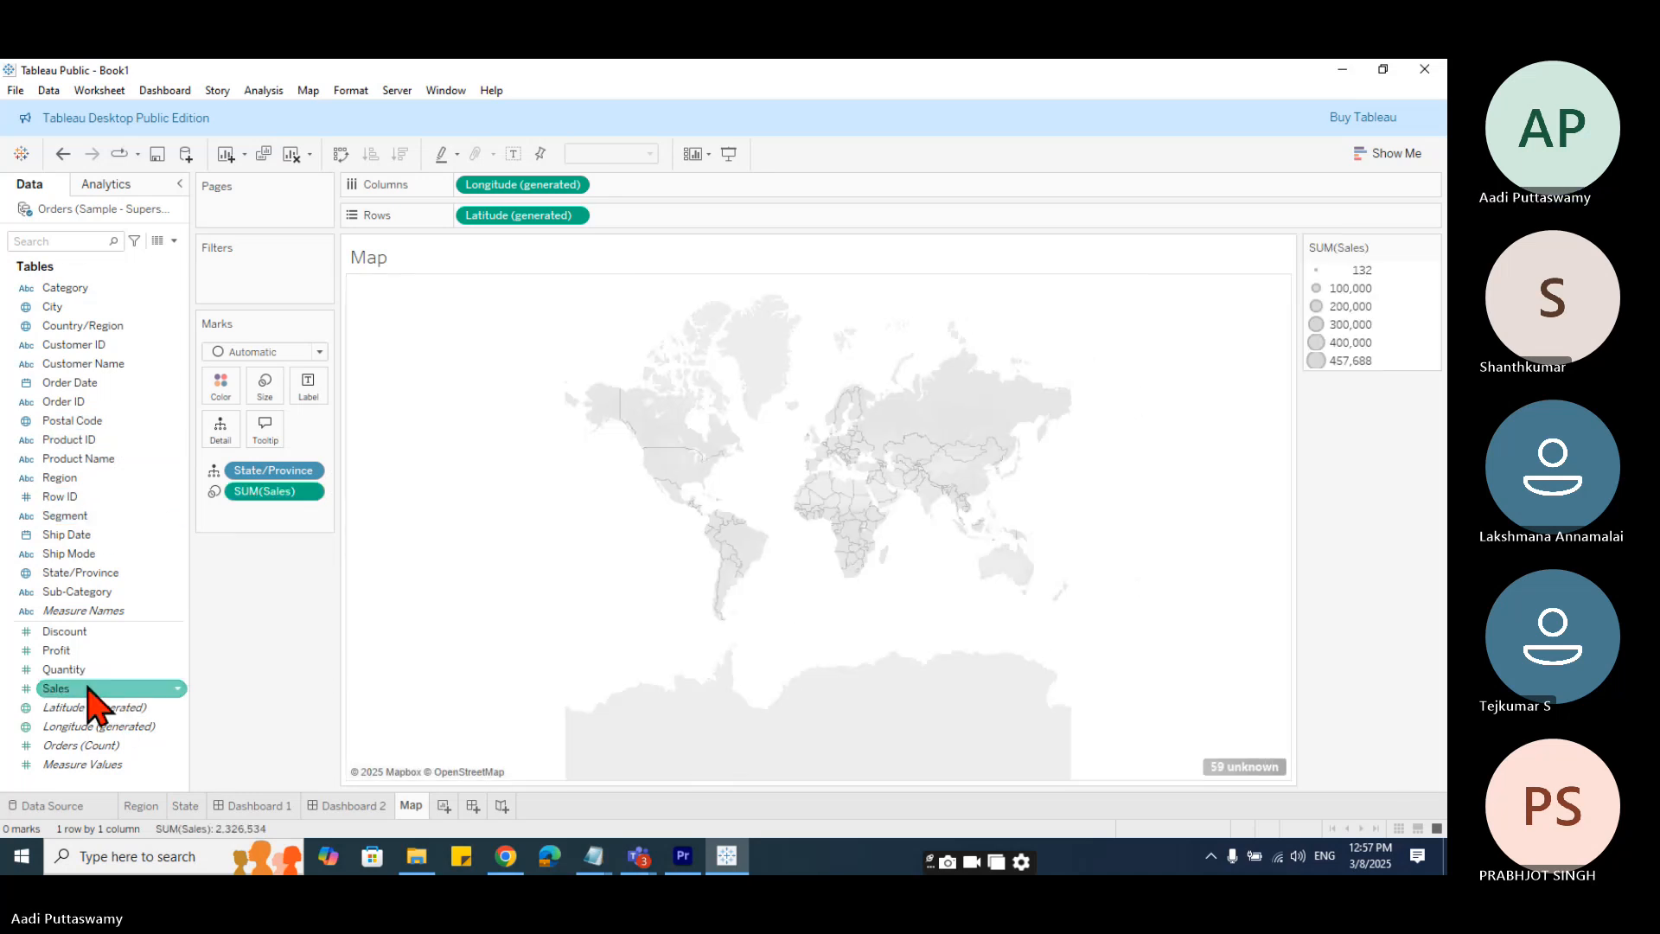
- Edit the unknown State/Province locations of the map, fixing Country/Region to United States
{"action": "left_click", "coordinate": [1243, 769]}
{"action": "left_click", "coordinate": [697, 414]}
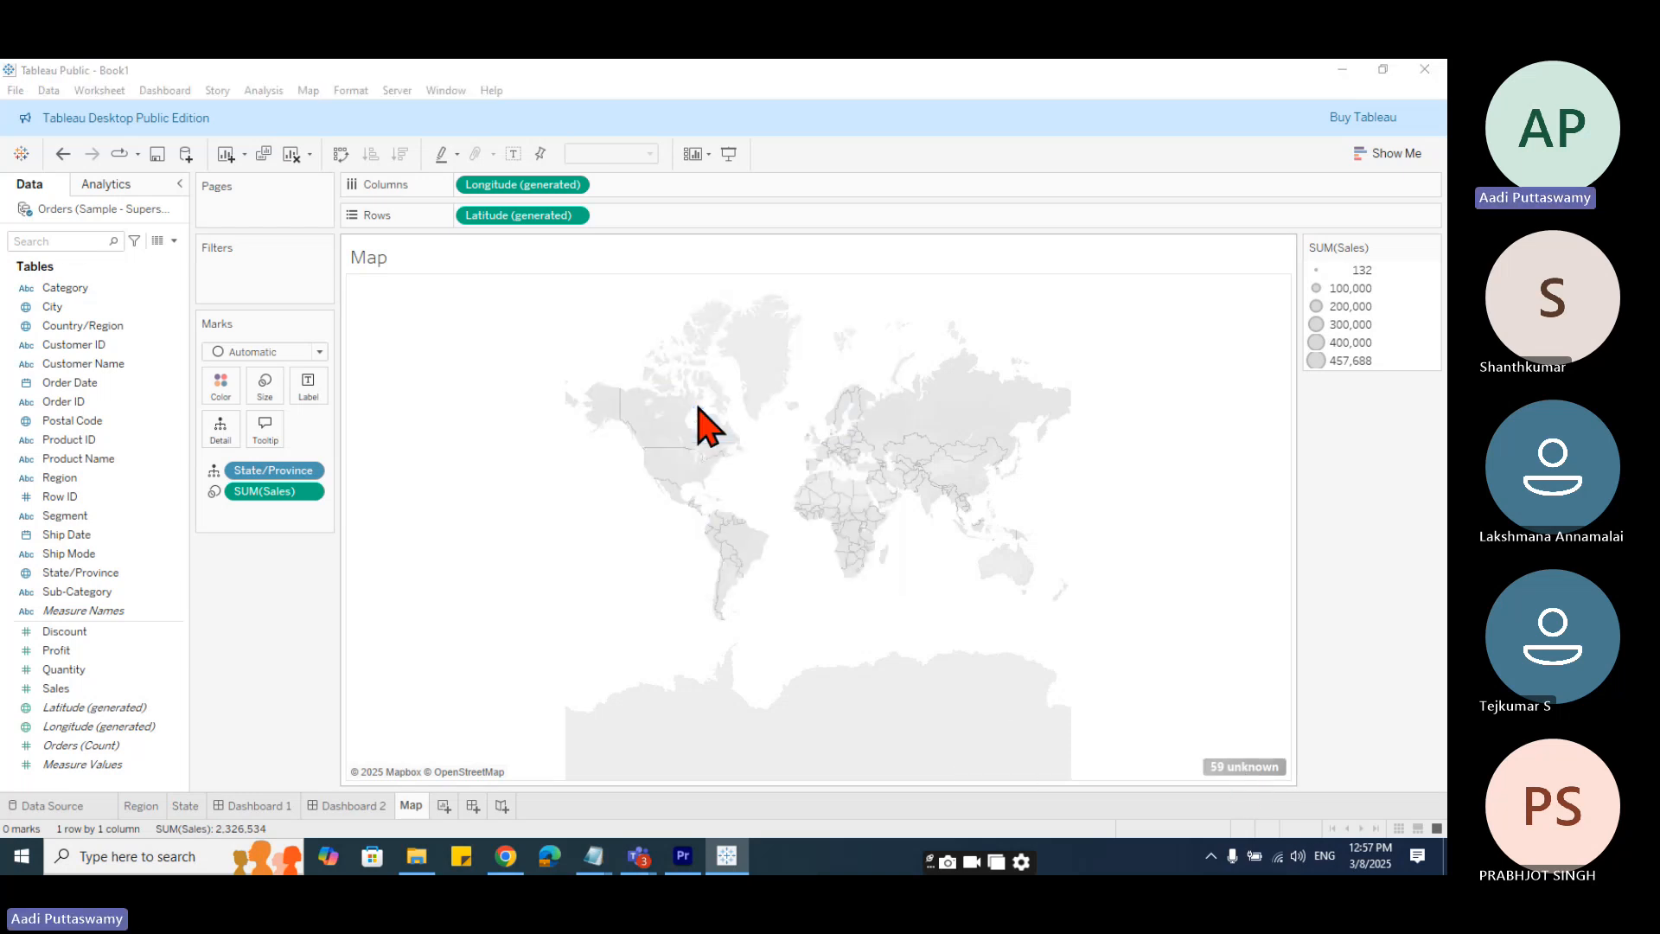
{"action": "left_click", "coordinate": [610, 290]}
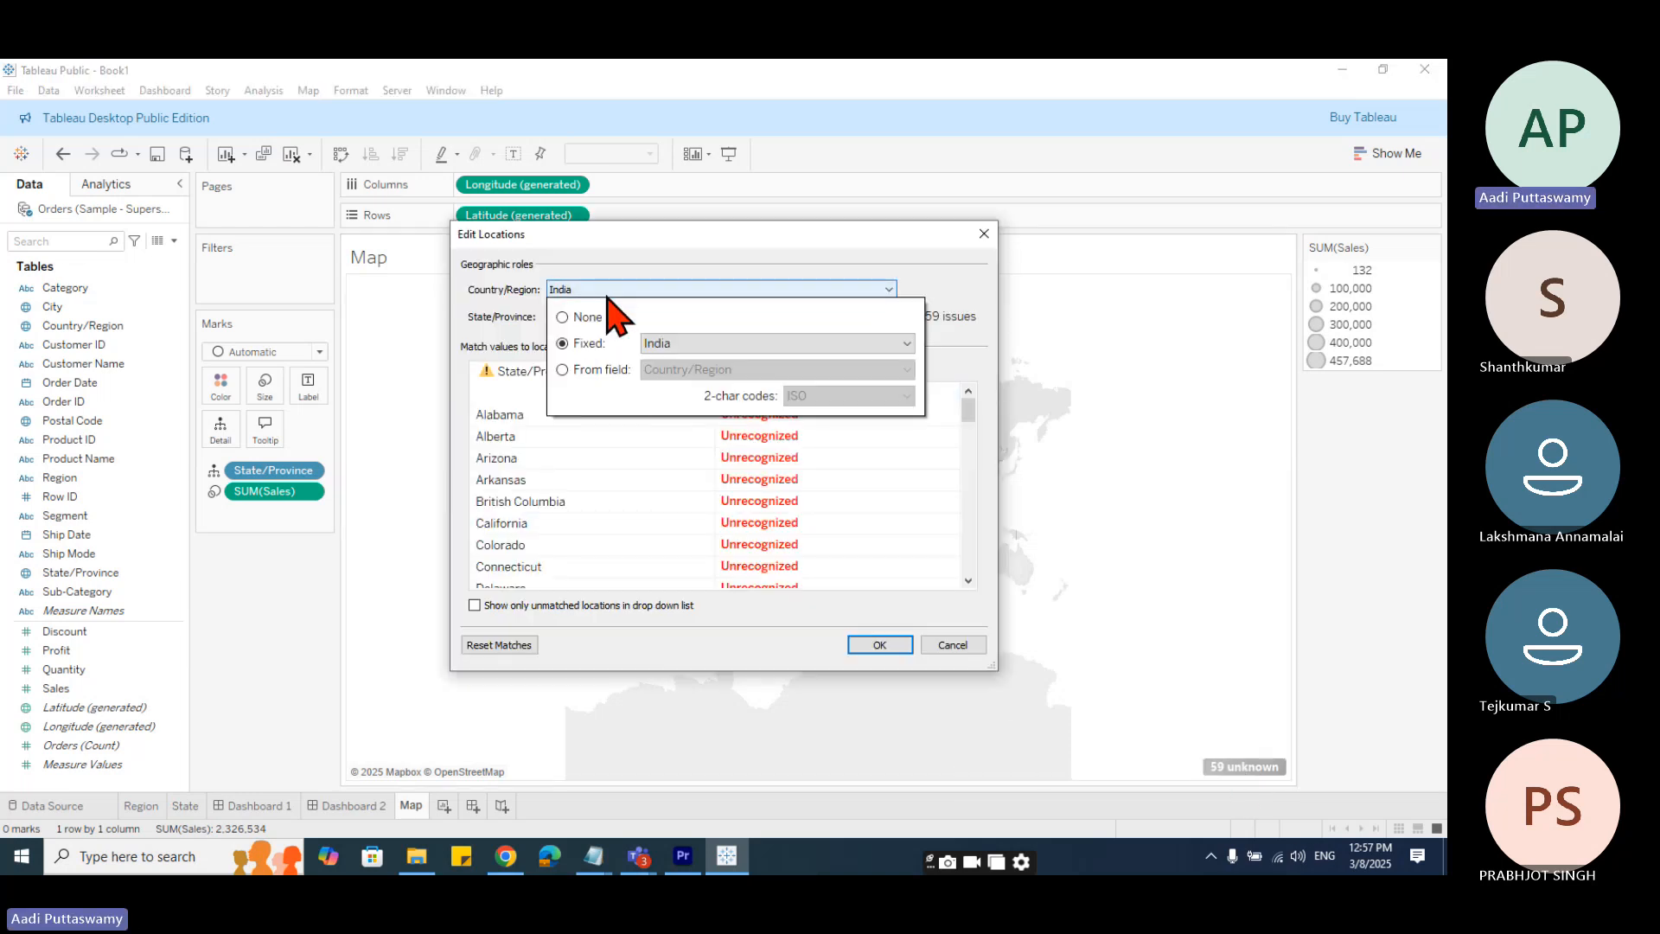
{"action": "left_click", "coordinate": [657, 346]}
{"action": "type", "text": "uni"}
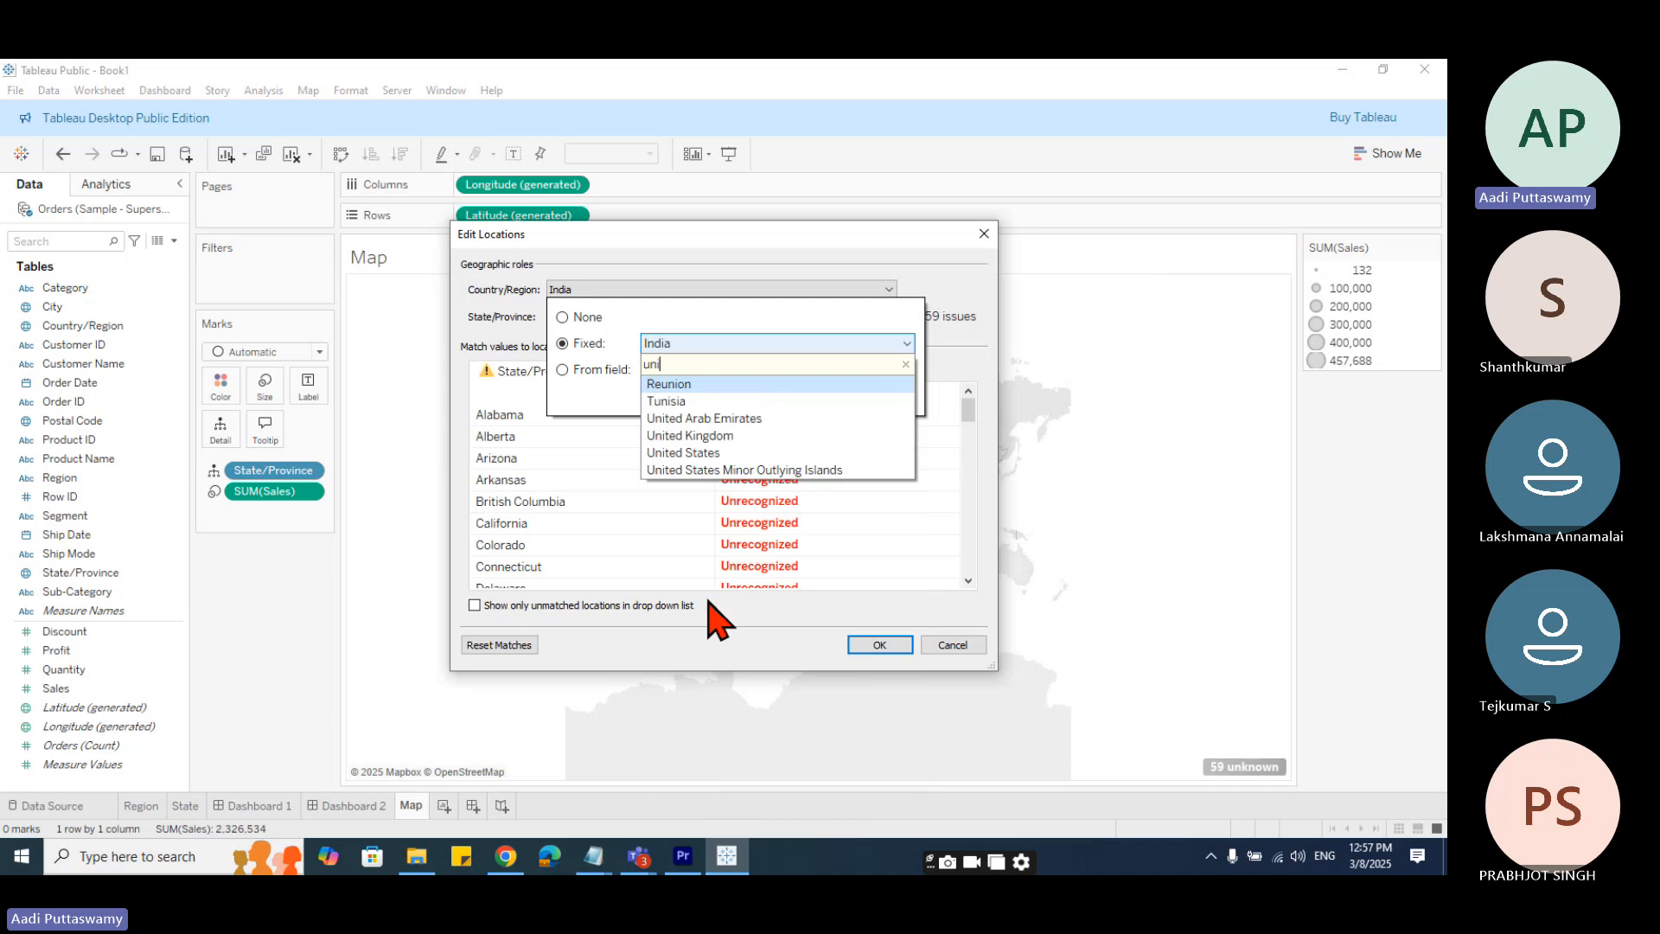
{"action": "left_click", "coordinate": [727, 452]}
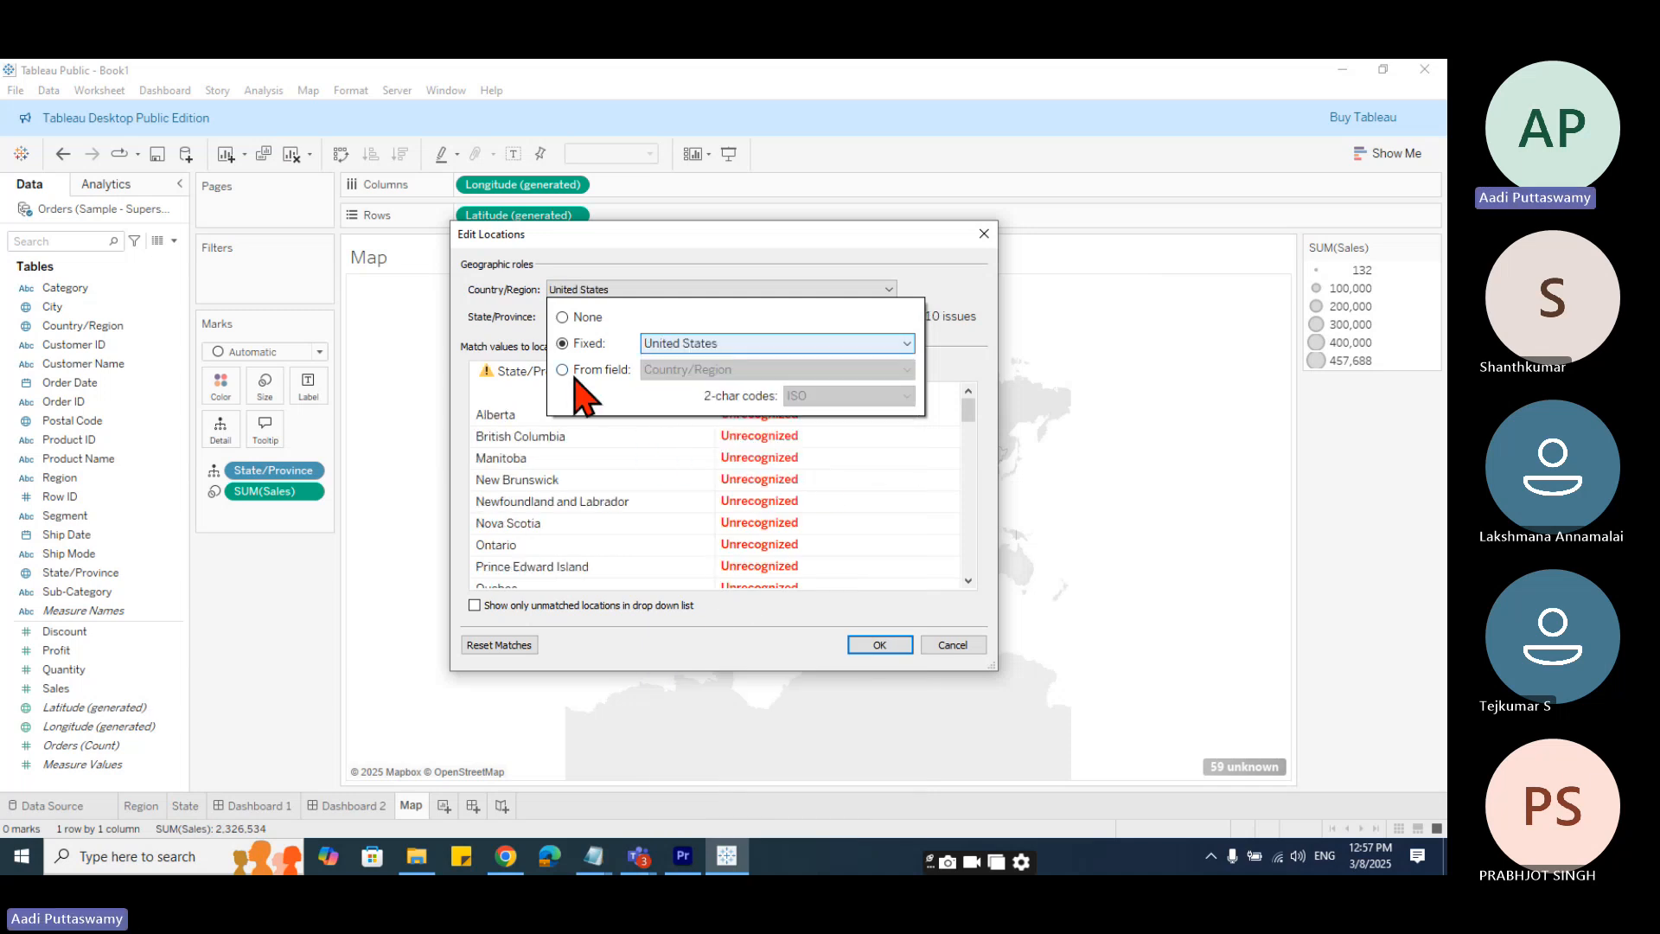
{"action": "left_click", "coordinate": [804, 657]}
{"action": "left_click", "coordinate": [875, 647]}
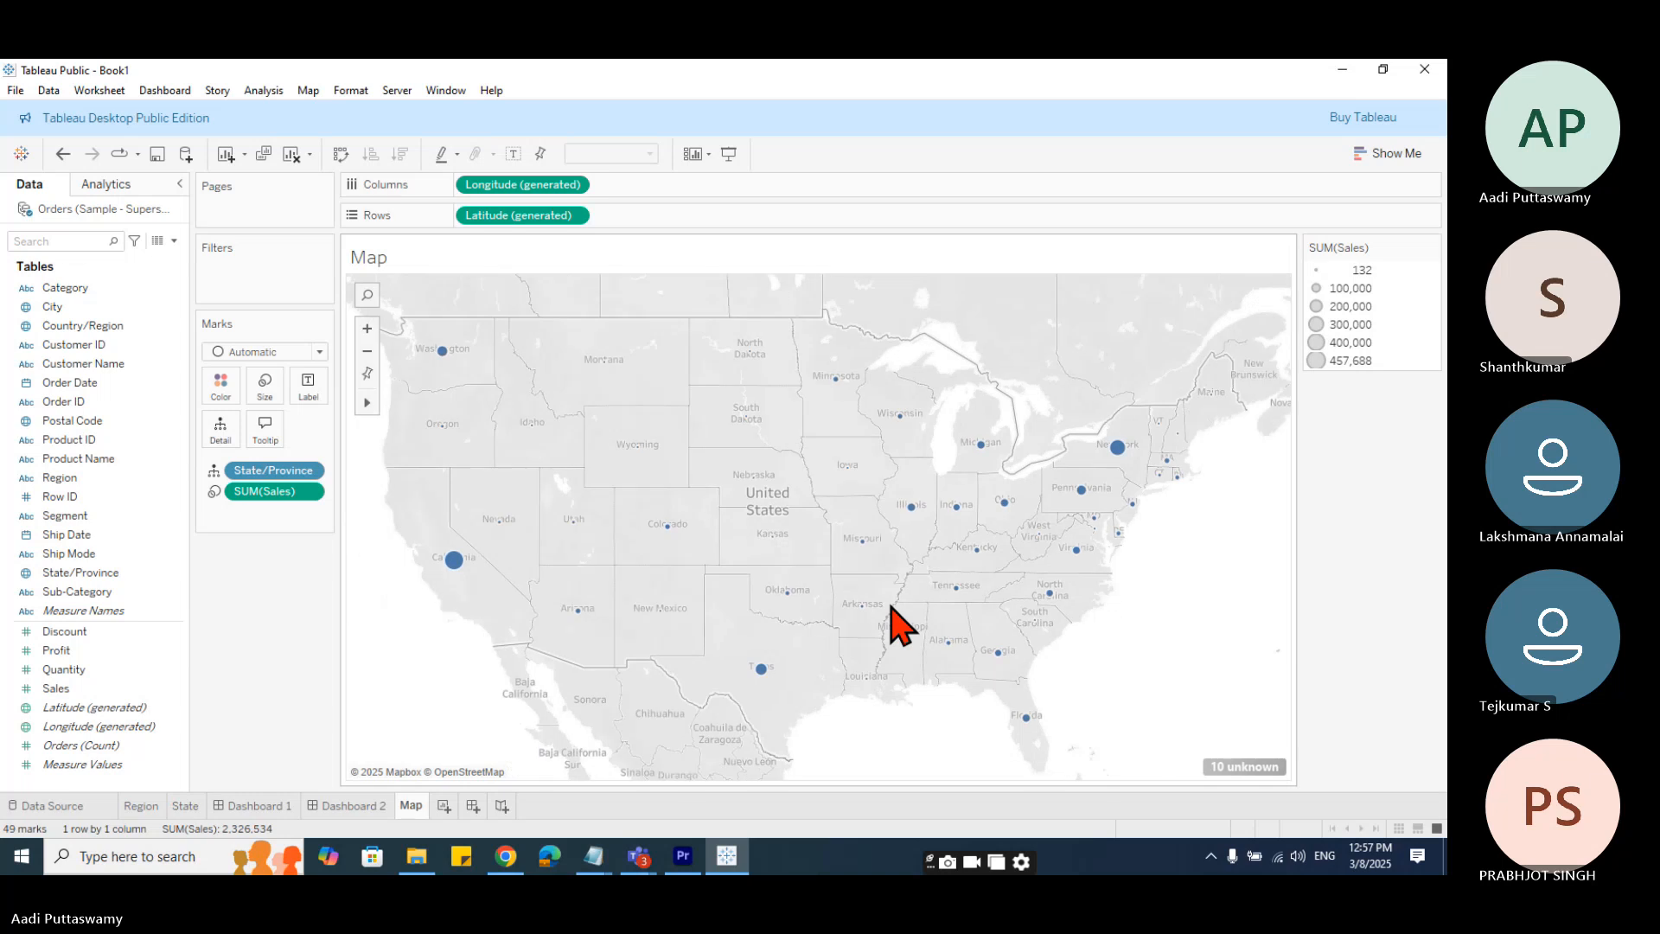
- Enlarge the map's marks, colour them by Category and change the mark type to Pie
{"action": "left_click", "coordinate": [265, 384]}
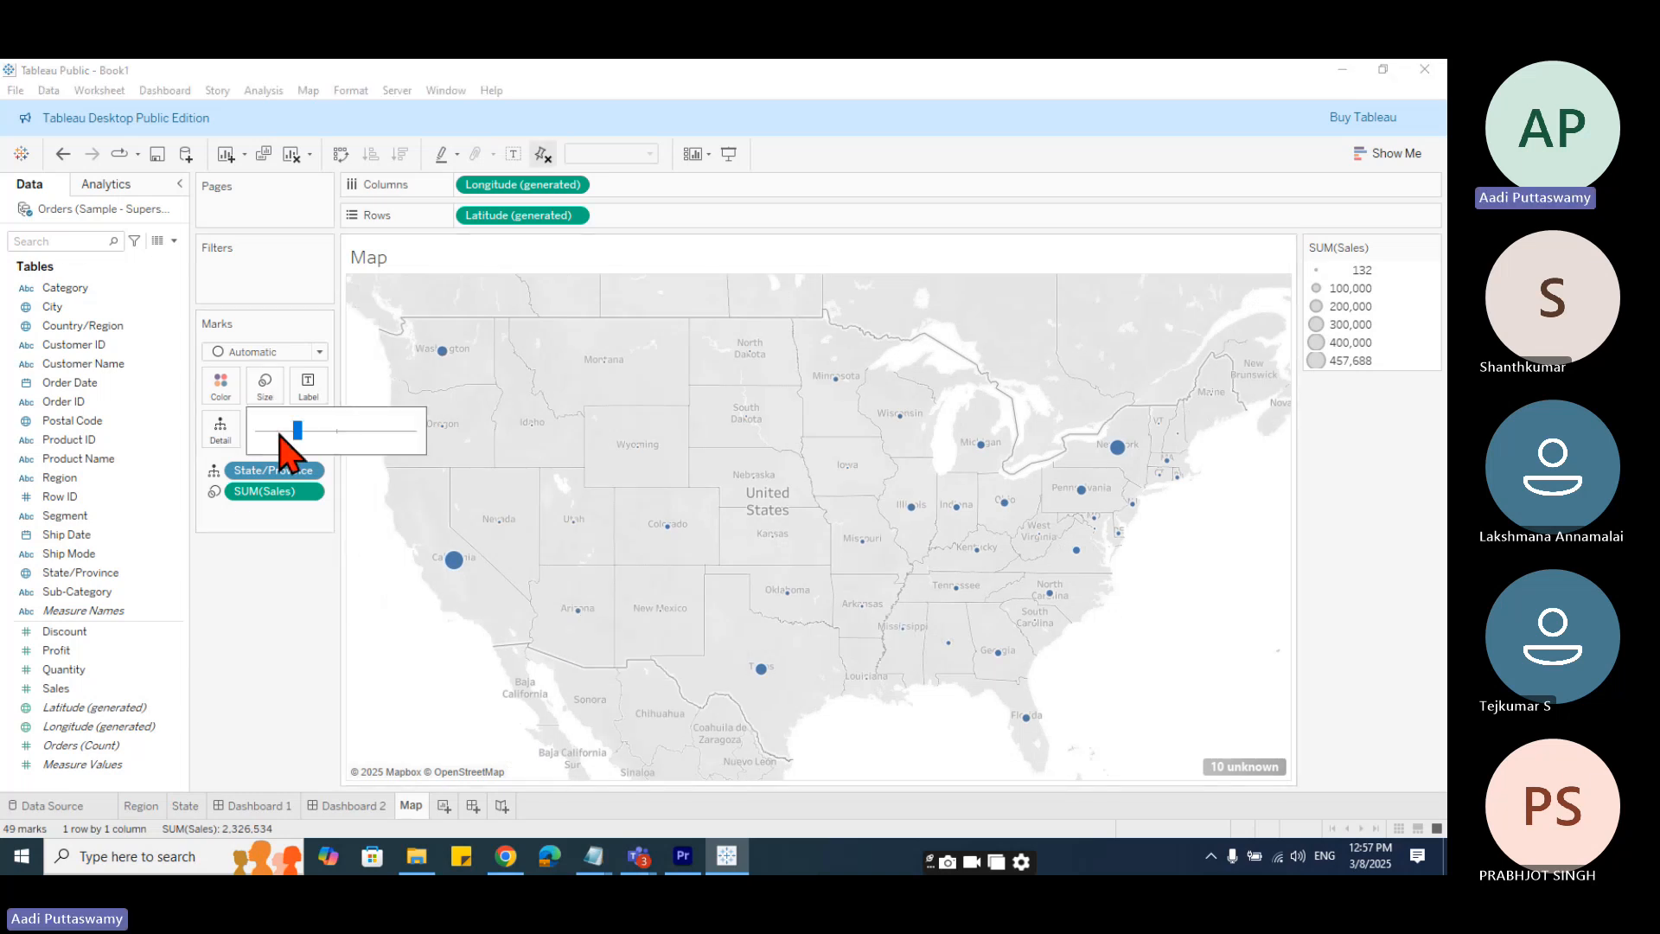
{"action": "left_click_drag", "start_coordinate": [328, 450], "coordinate": [346, 451]}
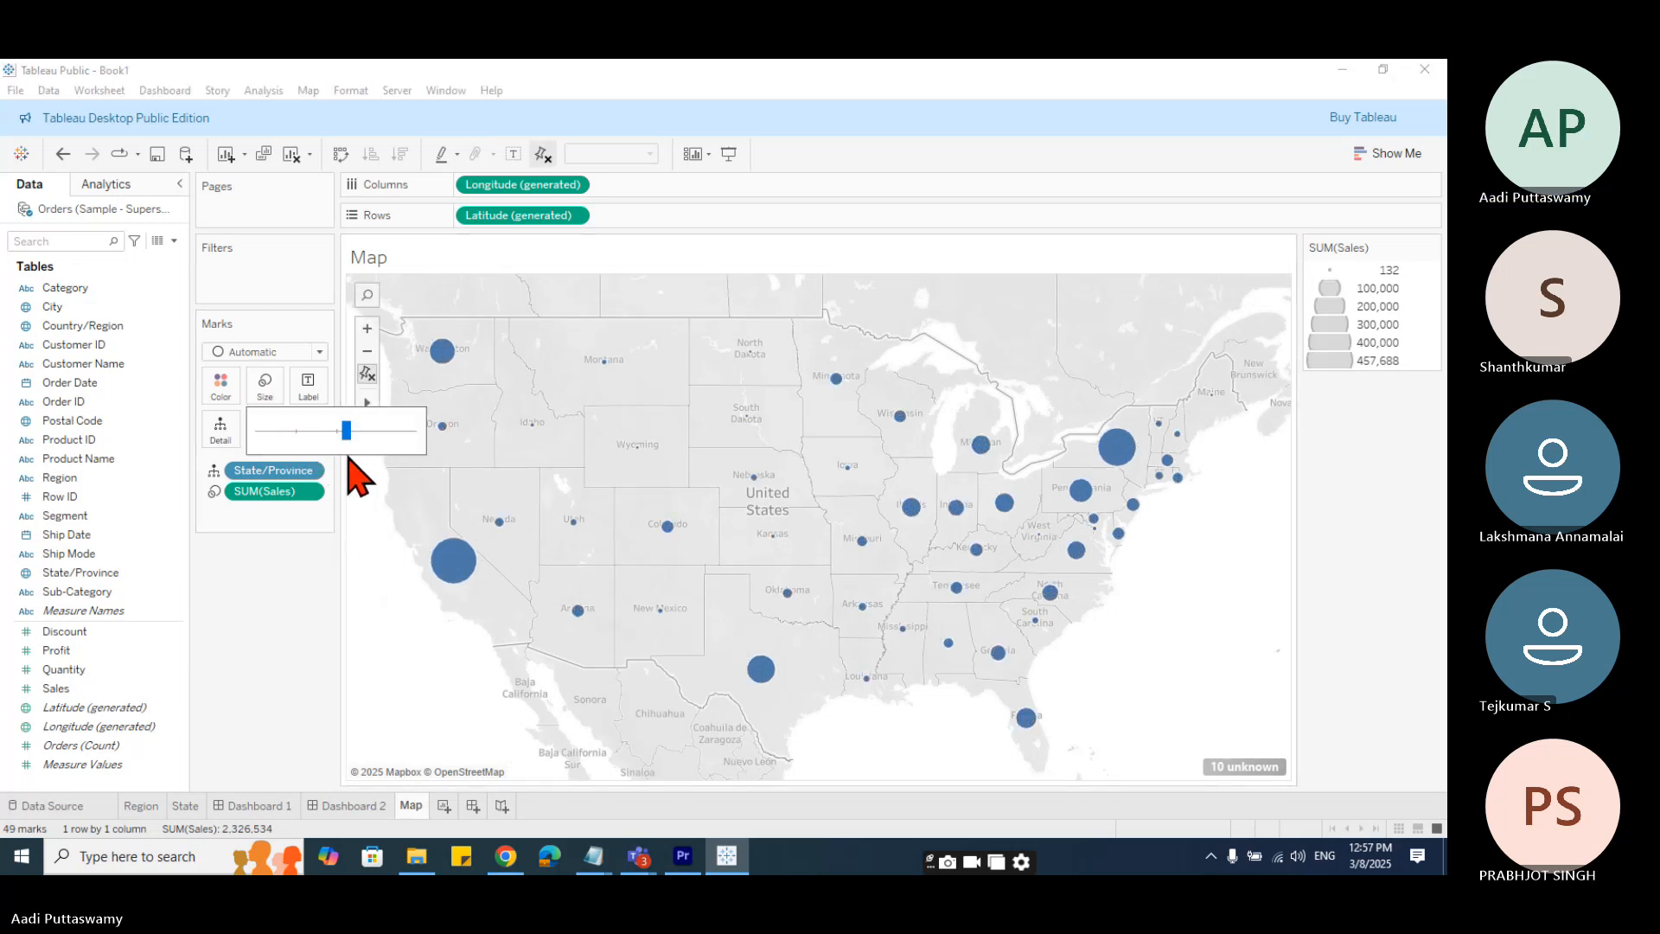
{"action": "left_click", "coordinate": [74, 288]}
{"action": "left_click_drag", "start_coordinate": [75, 290], "coordinate": [222, 388]}
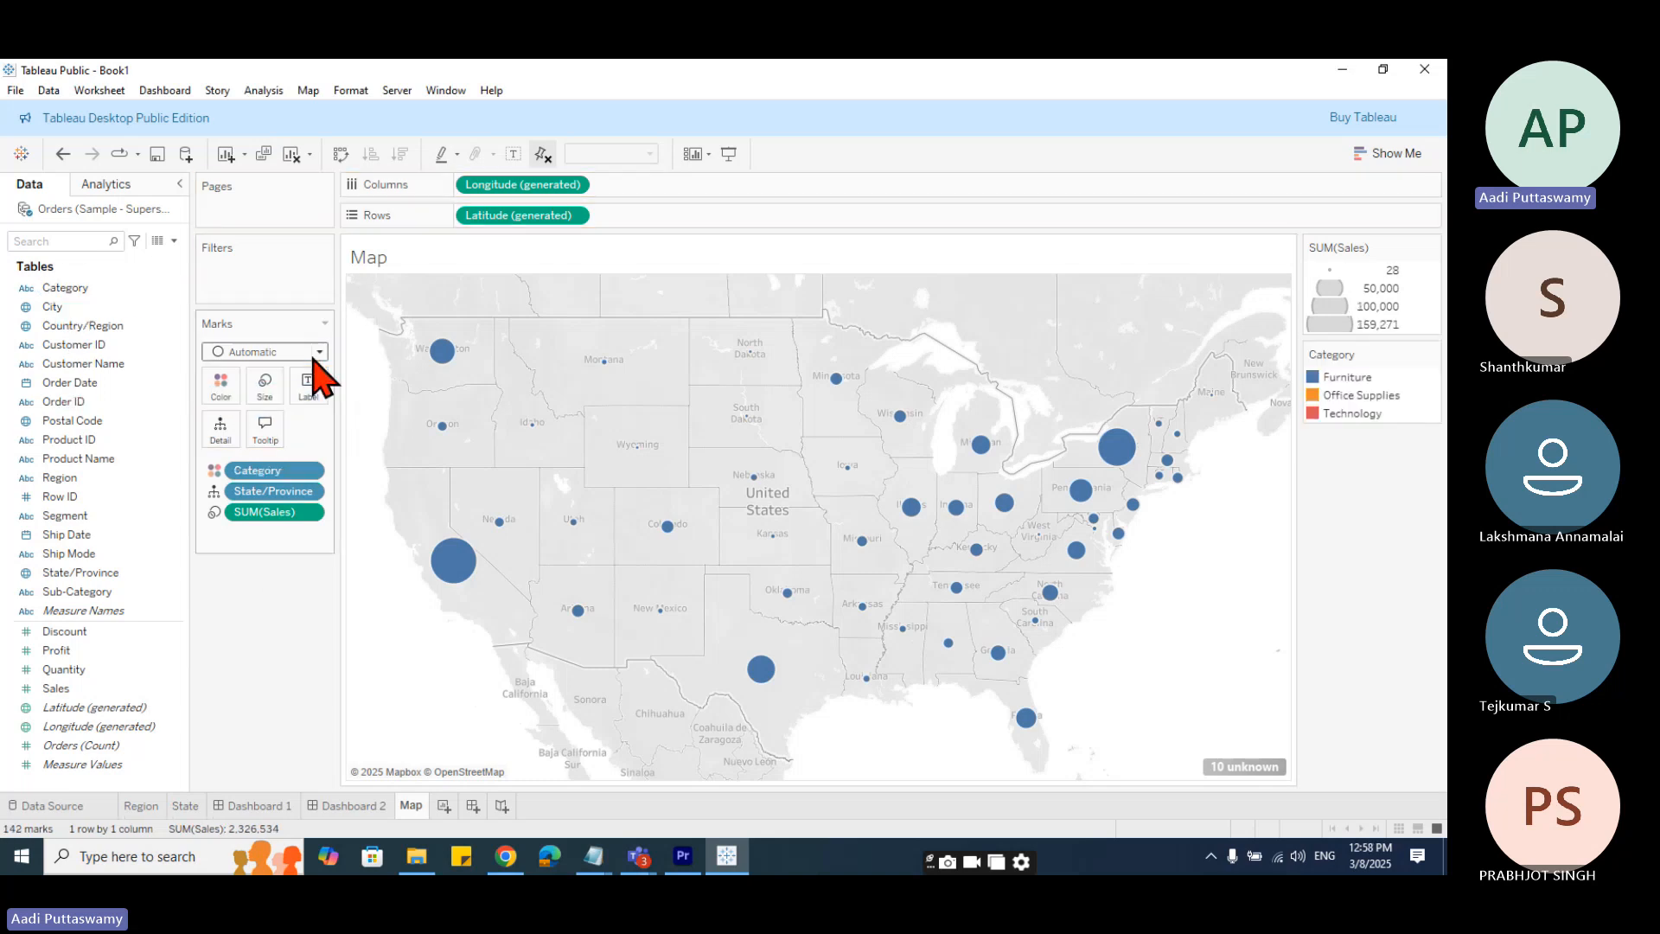
{"action": "left_click", "coordinate": [318, 352]}
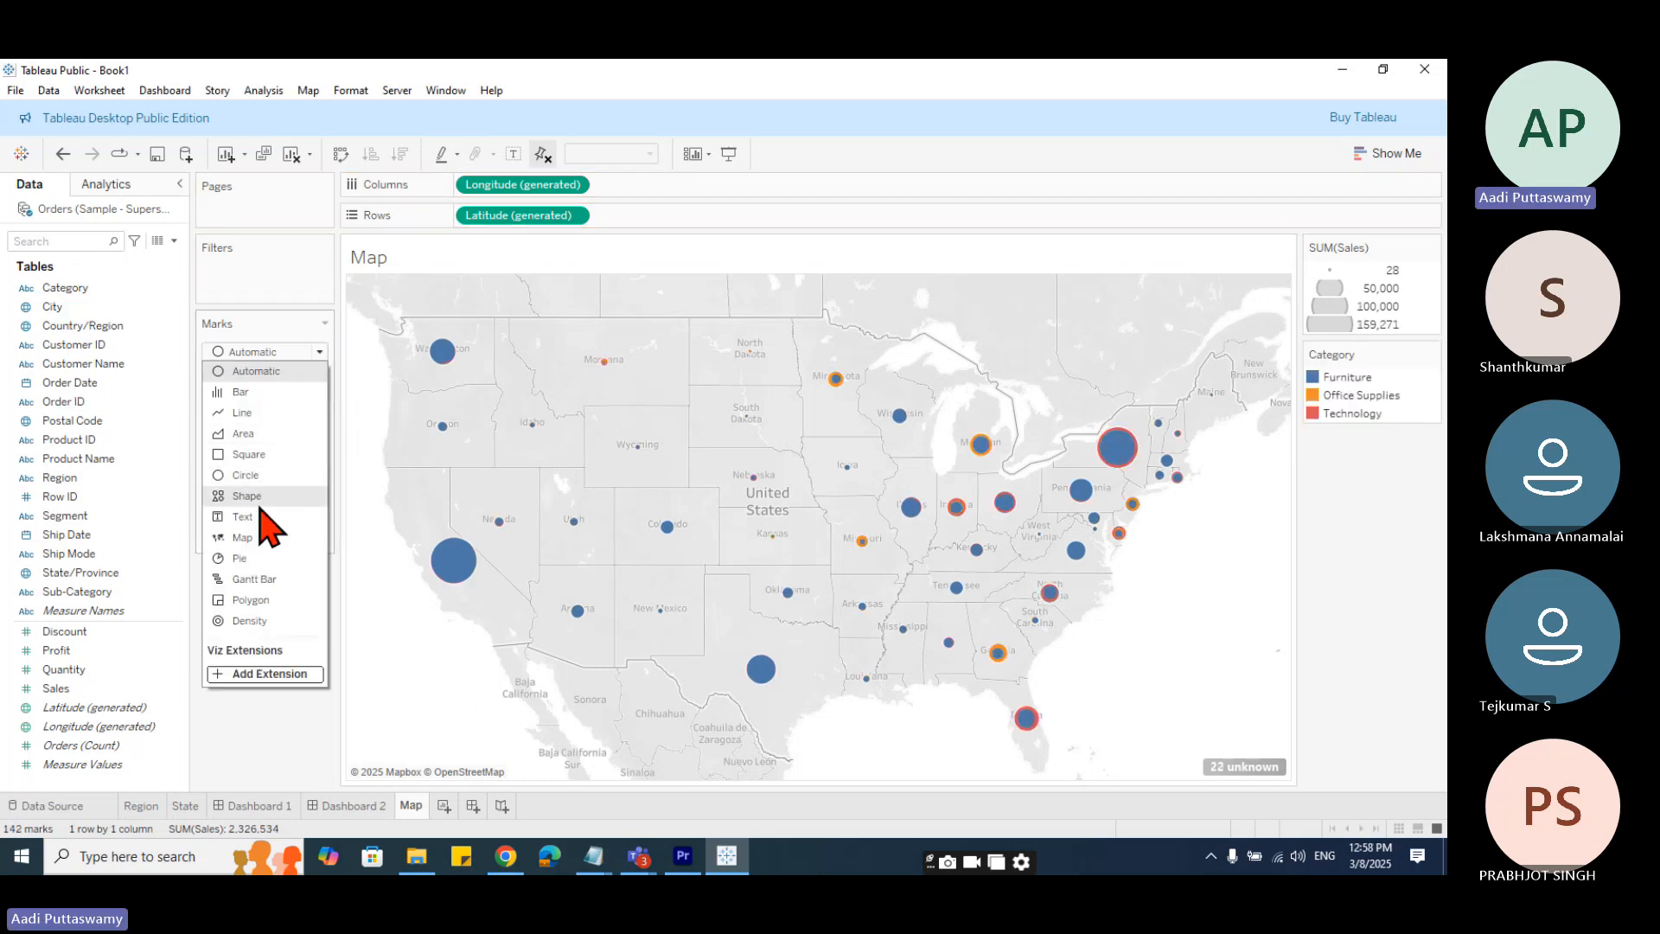
{"action": "left_click", "coordinate": [247, 559]}
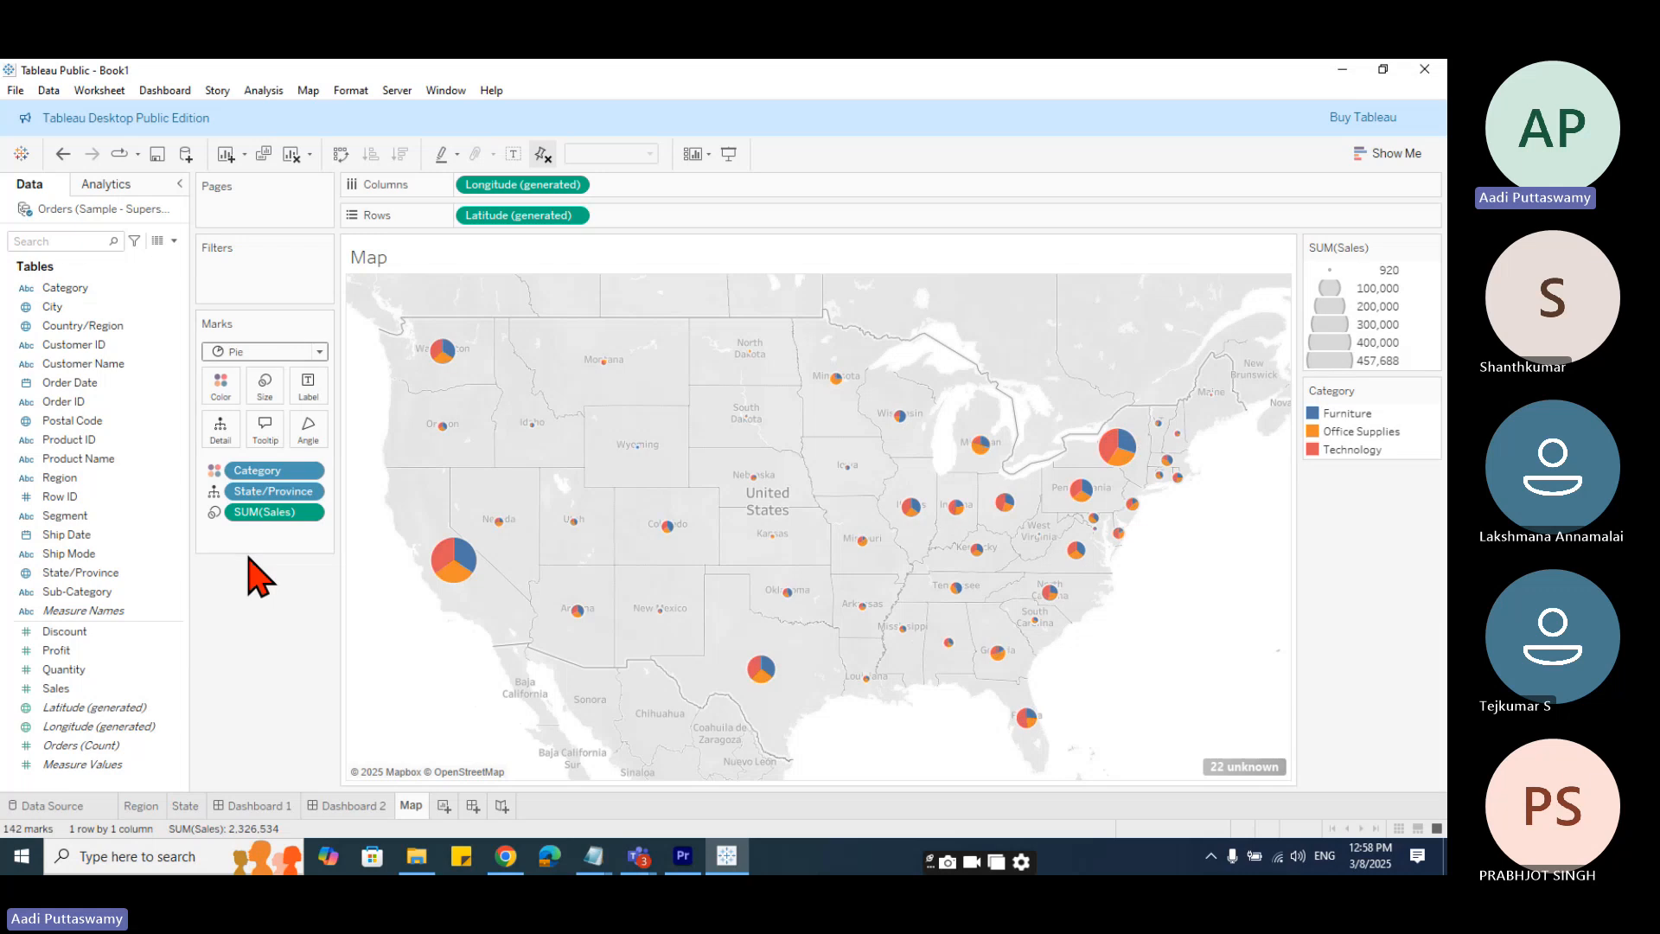
- Remove the State chart from Dashboard 2 and check the Map worksheet
{"action": "left_click", "coordinate": [339, 806]}
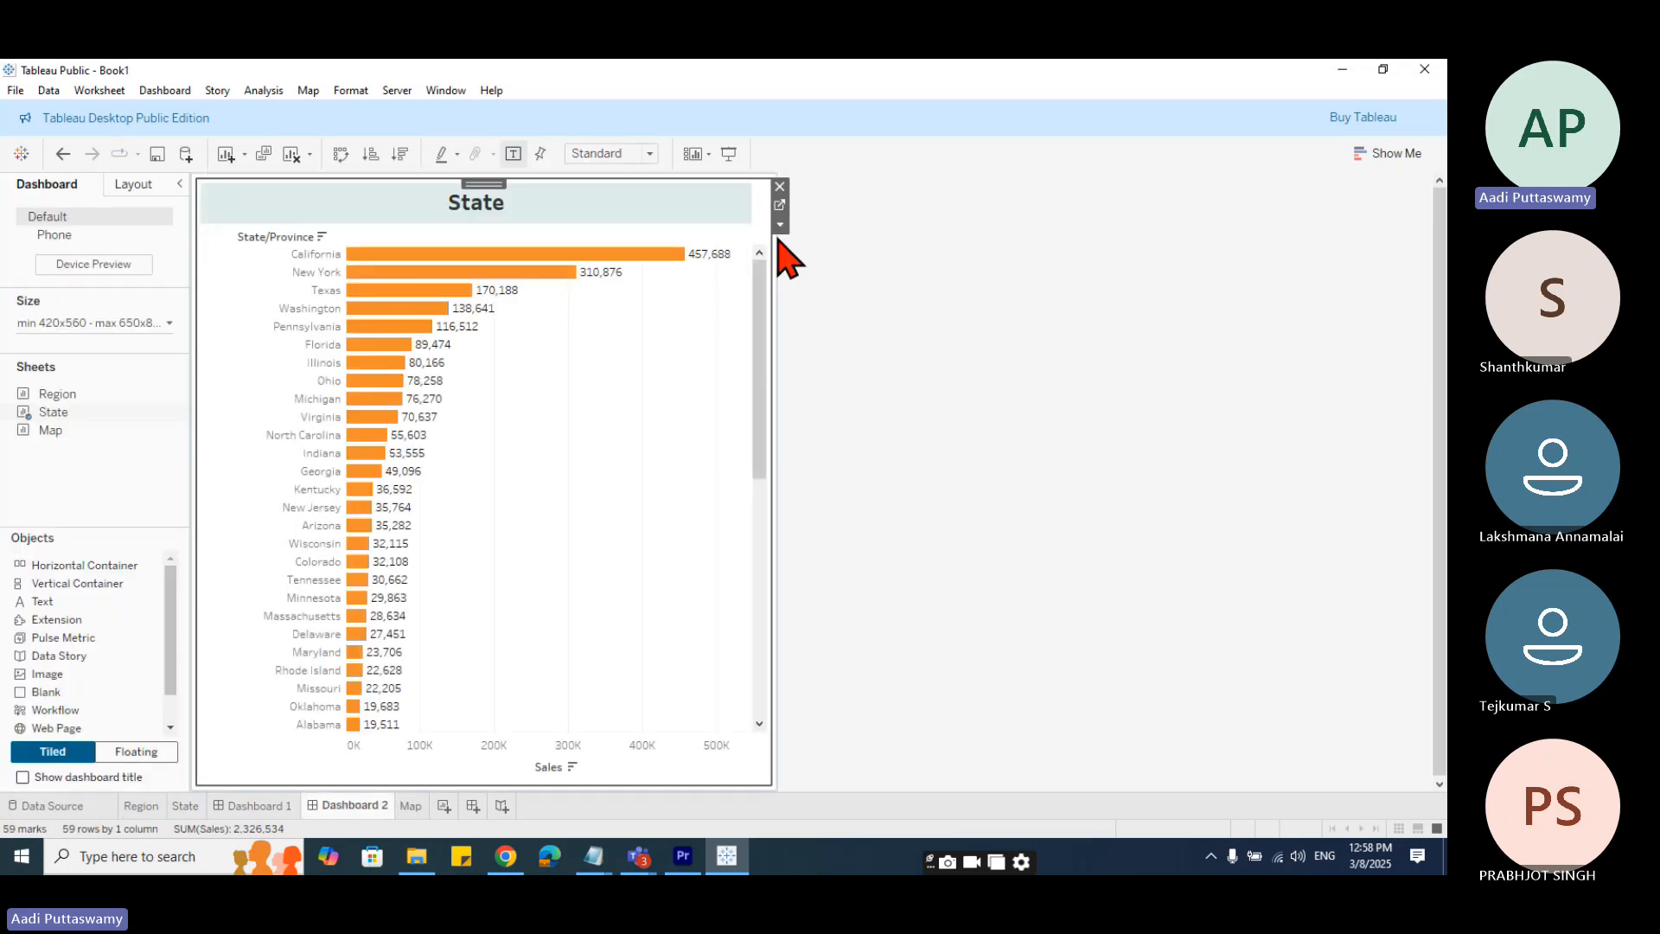
{"action": "left_click", "coordinate": [780, 185]}
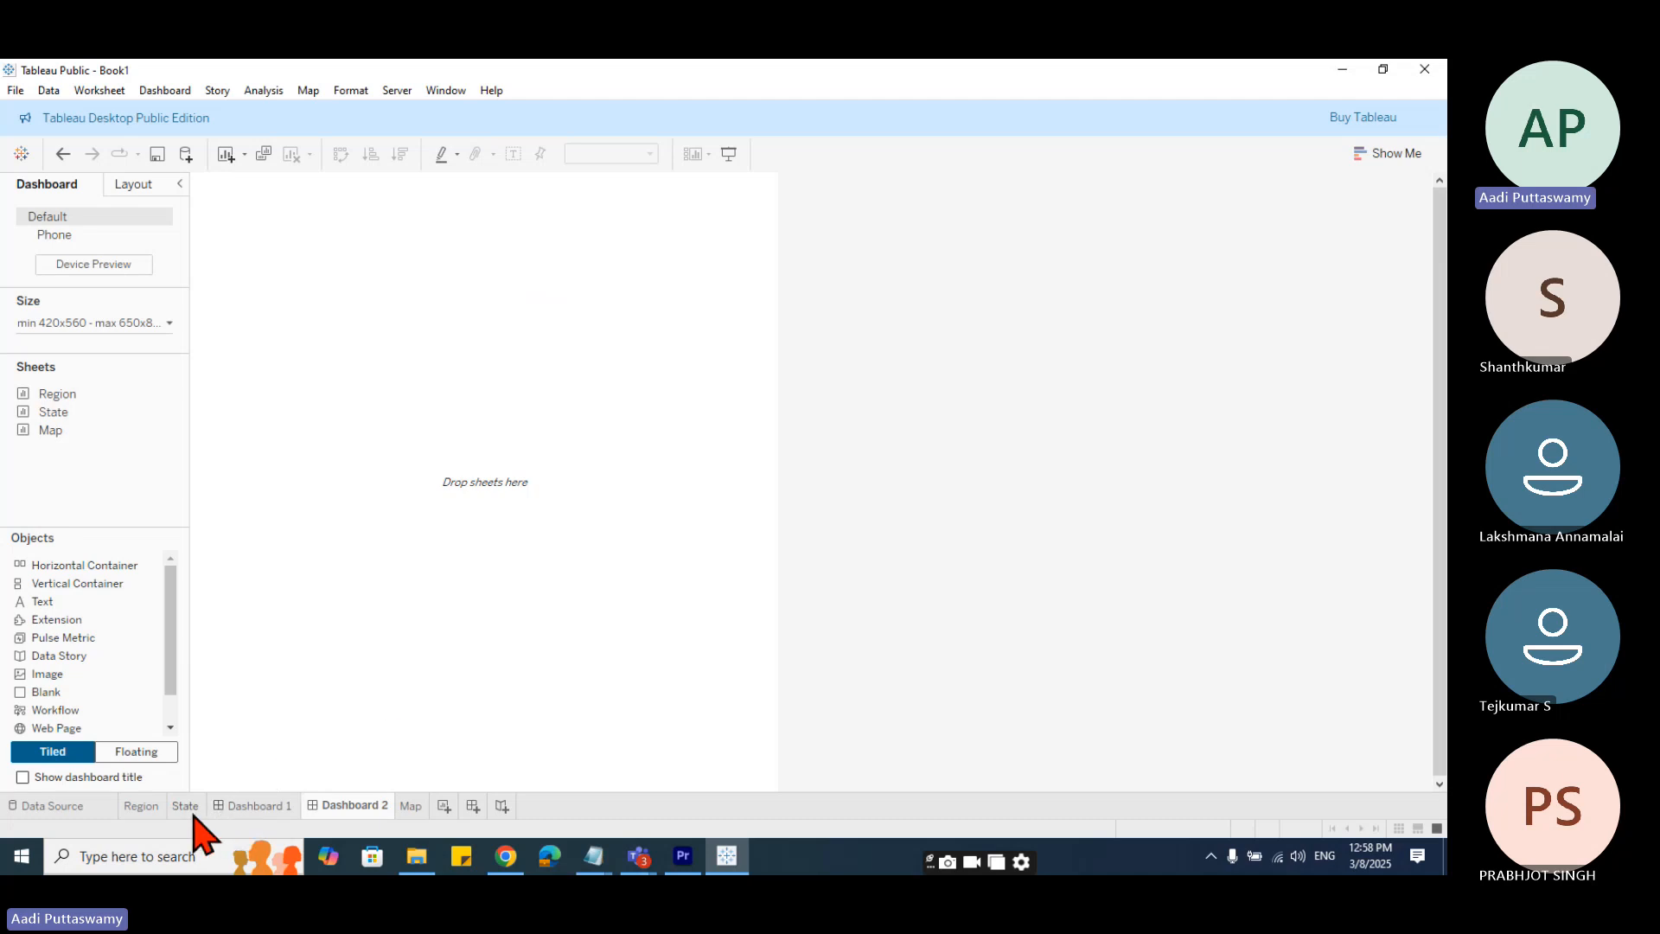
{"action": "left_click", "coordinate": [414, 806]}
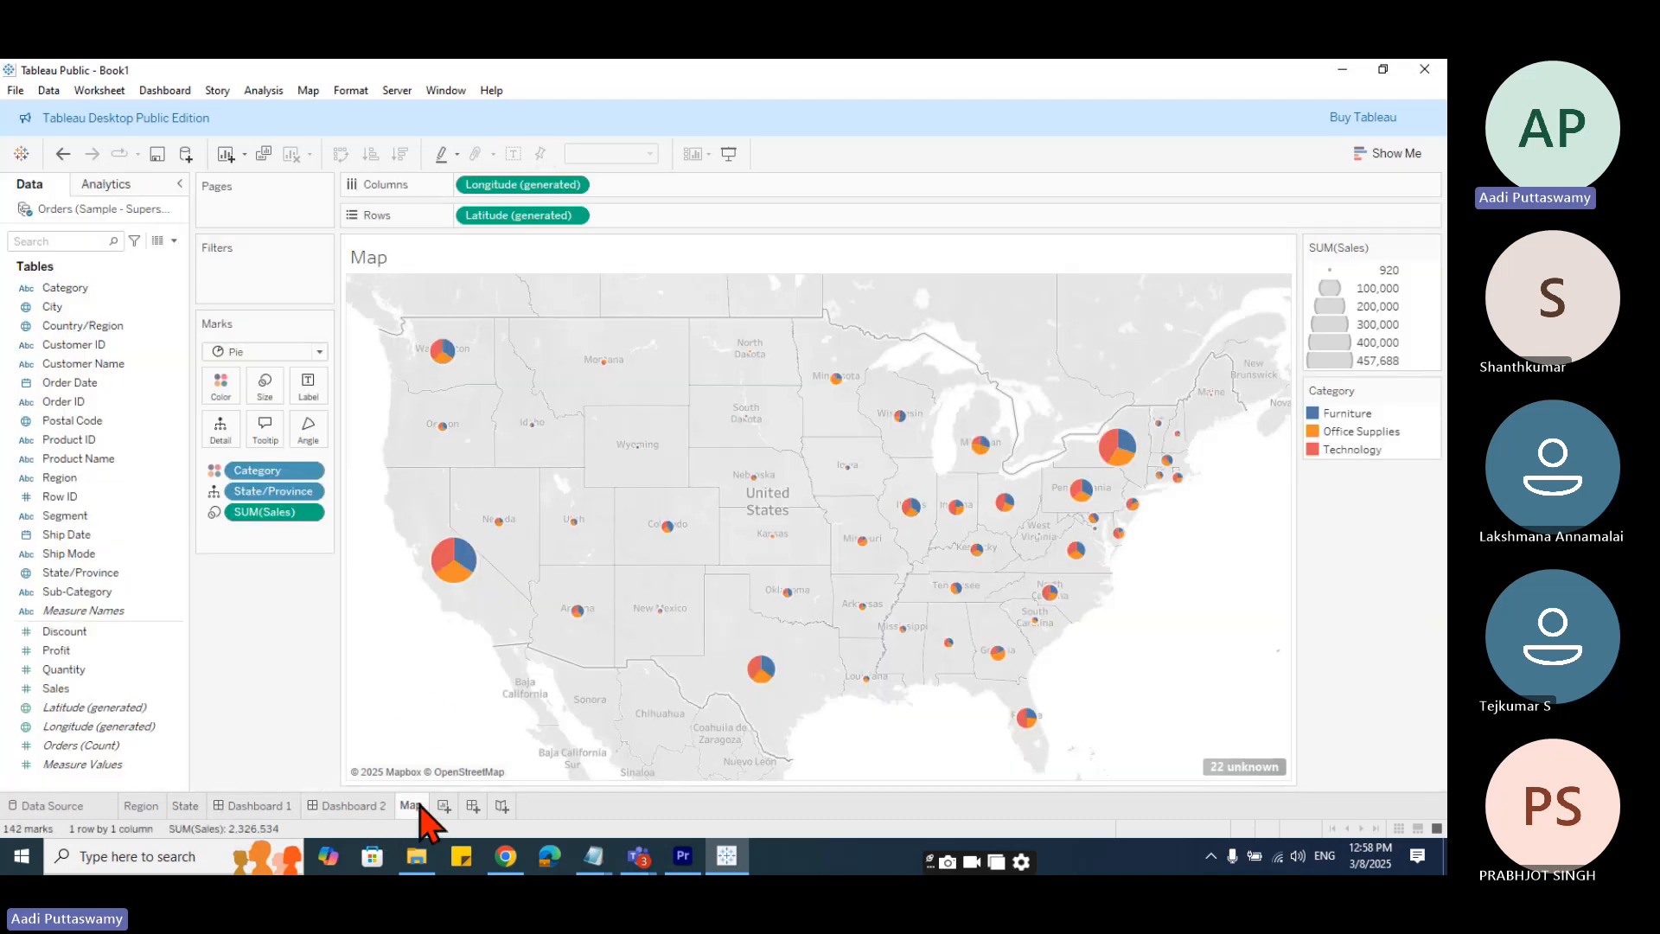
- Place the Map sheet as a tiled object on Dashboard 2 and remove its Category and Sales legends
{"action": "left_click", "coordinate": [368, 806]}
{"action": "left_click_drag", "start_coordinate": [84, 450], "coordinate": [393, 498]}
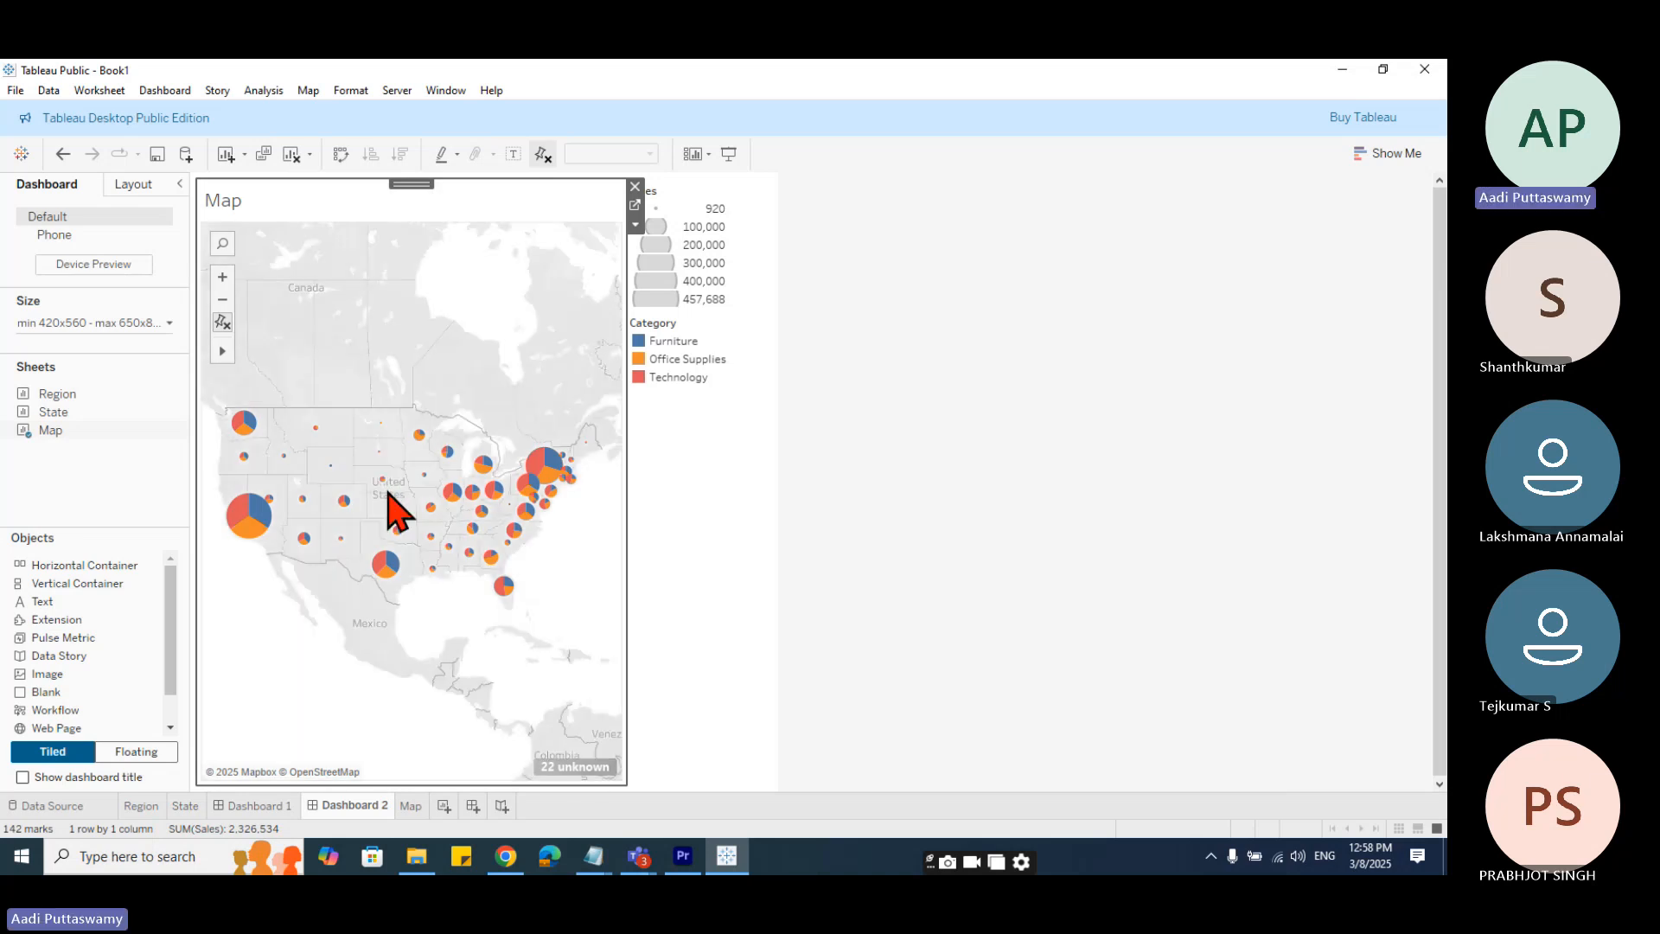
{"action": "left_click", "coordinate": [693, 215]}
{"action": "left_click", "coordinate": [749, 372]}
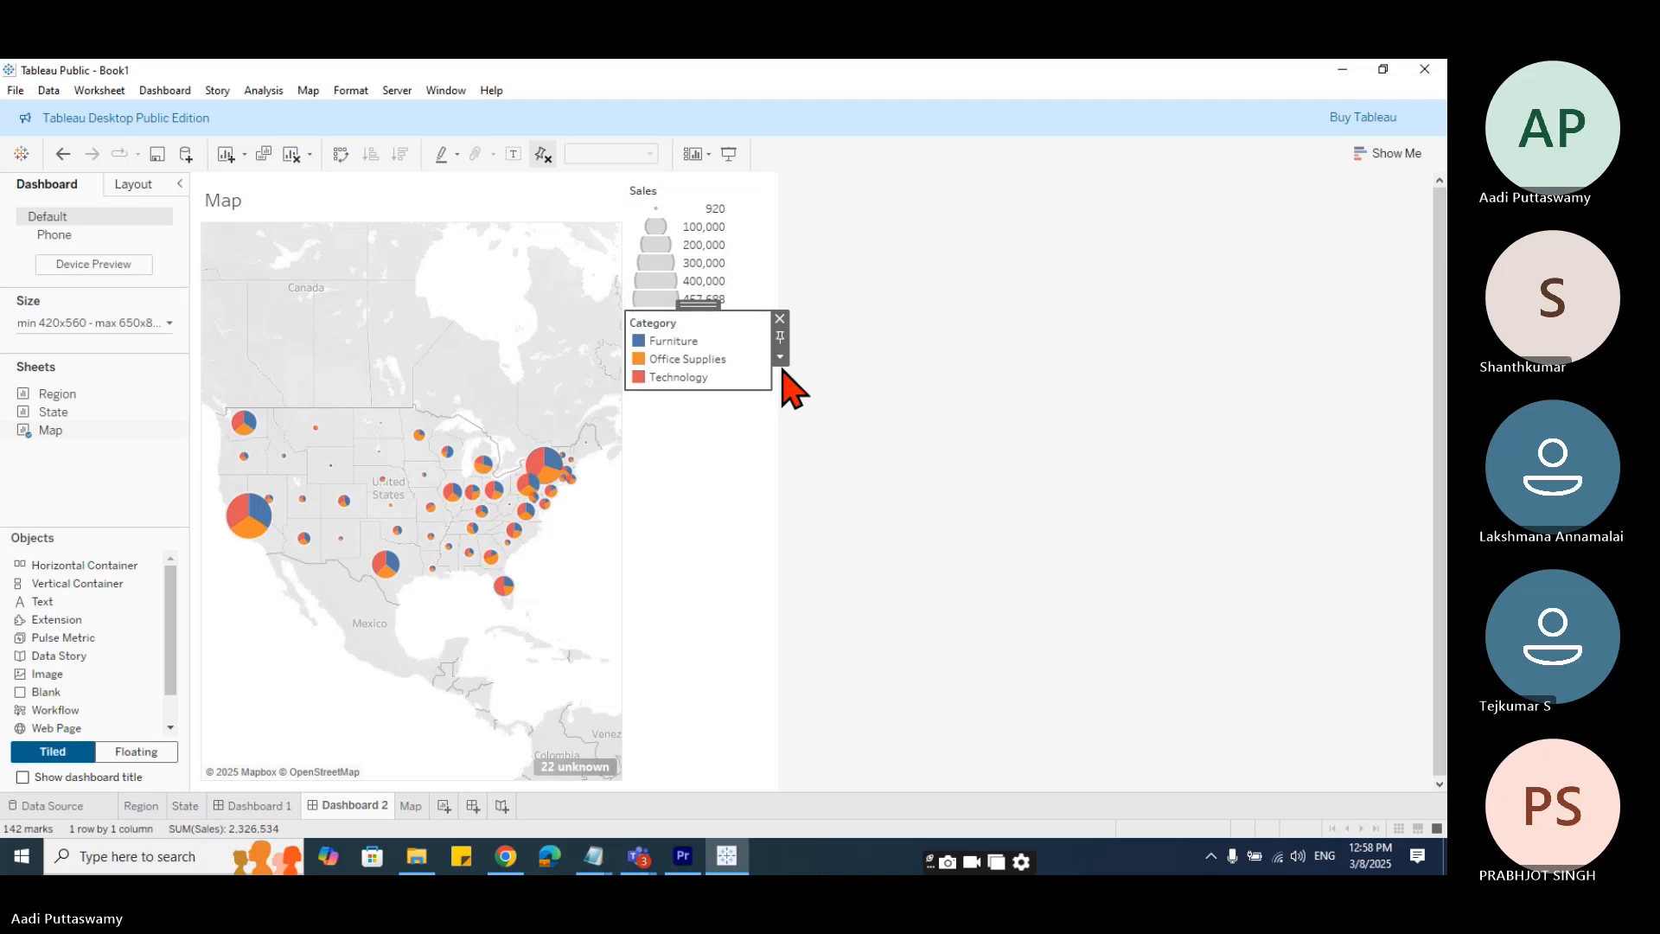
{"action": "left_click", "coordinate": [784, 318]}
{"action": "left_click", "coordinate": [759, 196]}
{"action": "left_click", "coordinate": [781, 187]}
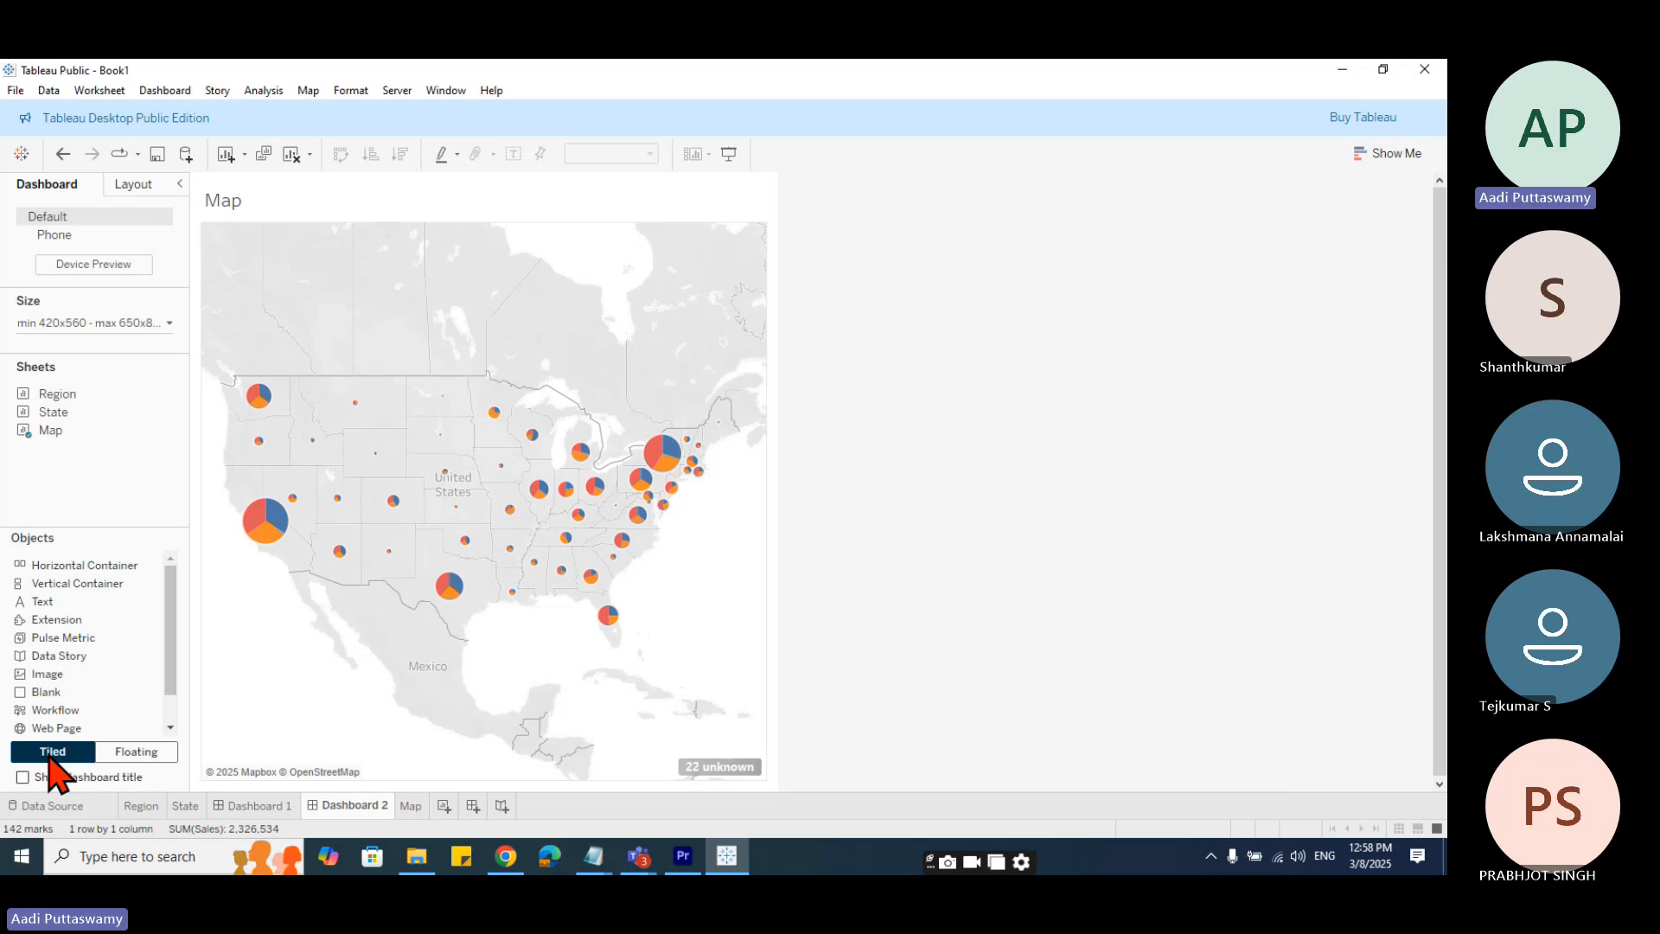
- Replace the tiled map with a floating Map sheet, enlarged in the upper-left corner of Dashboard 2
{"action": "left_click", "coordinate": [137, 751]}
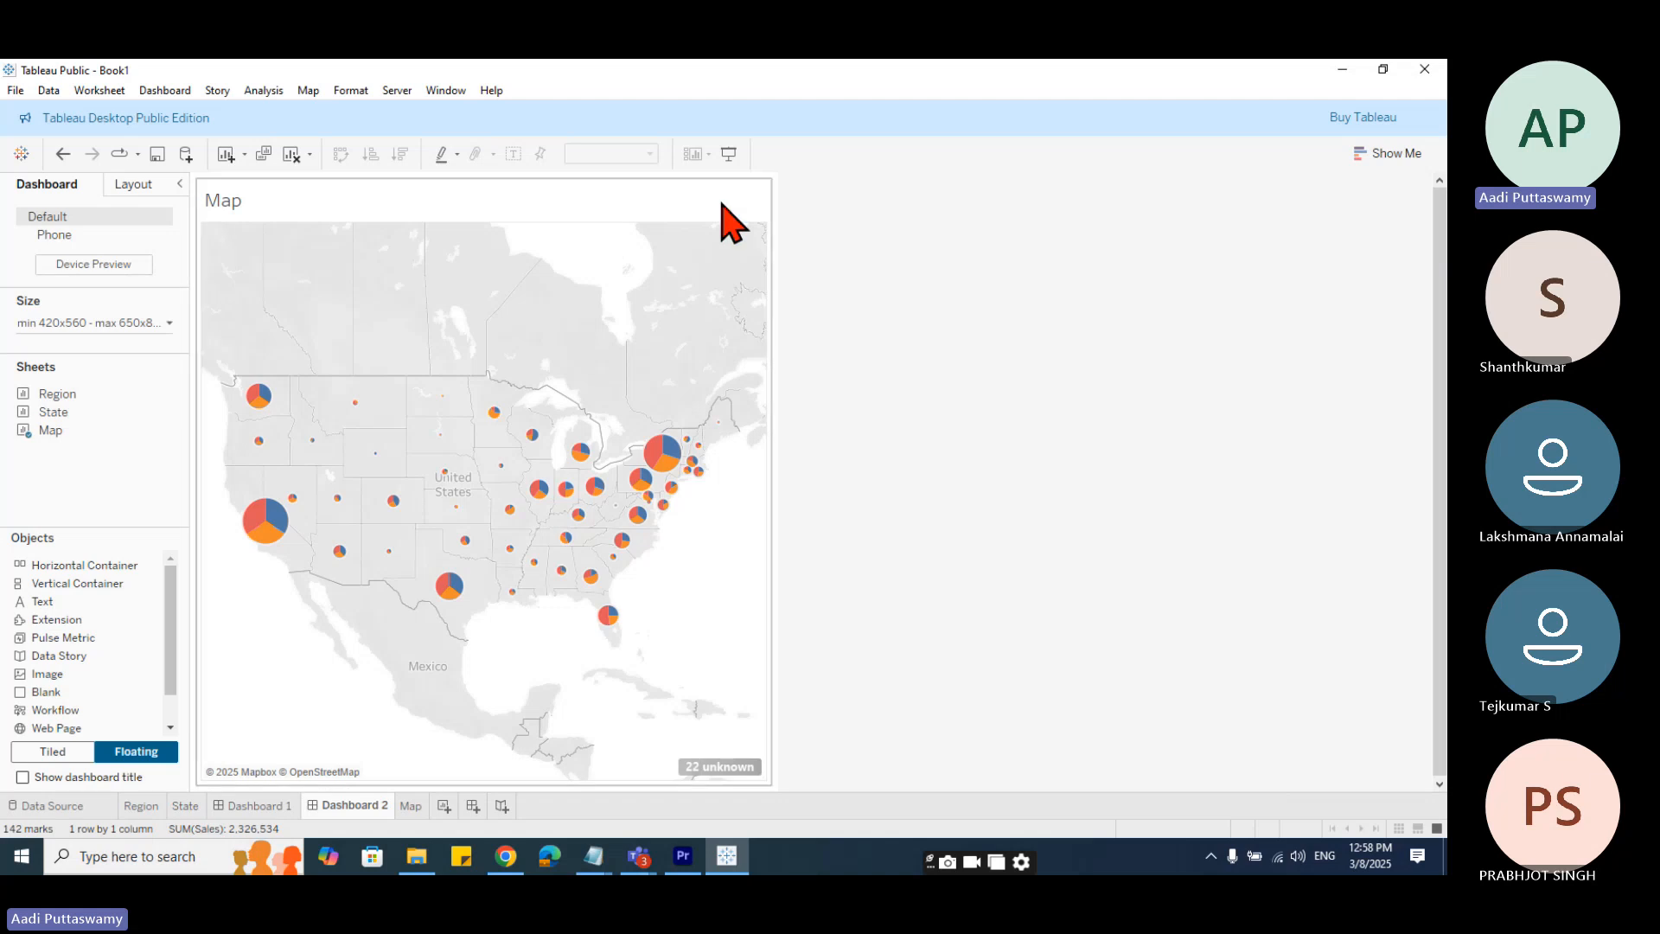
{"action": "left_click", "coordinate": [751, 228]}
{"action": "left_click", "coordinate": [780, 186]}
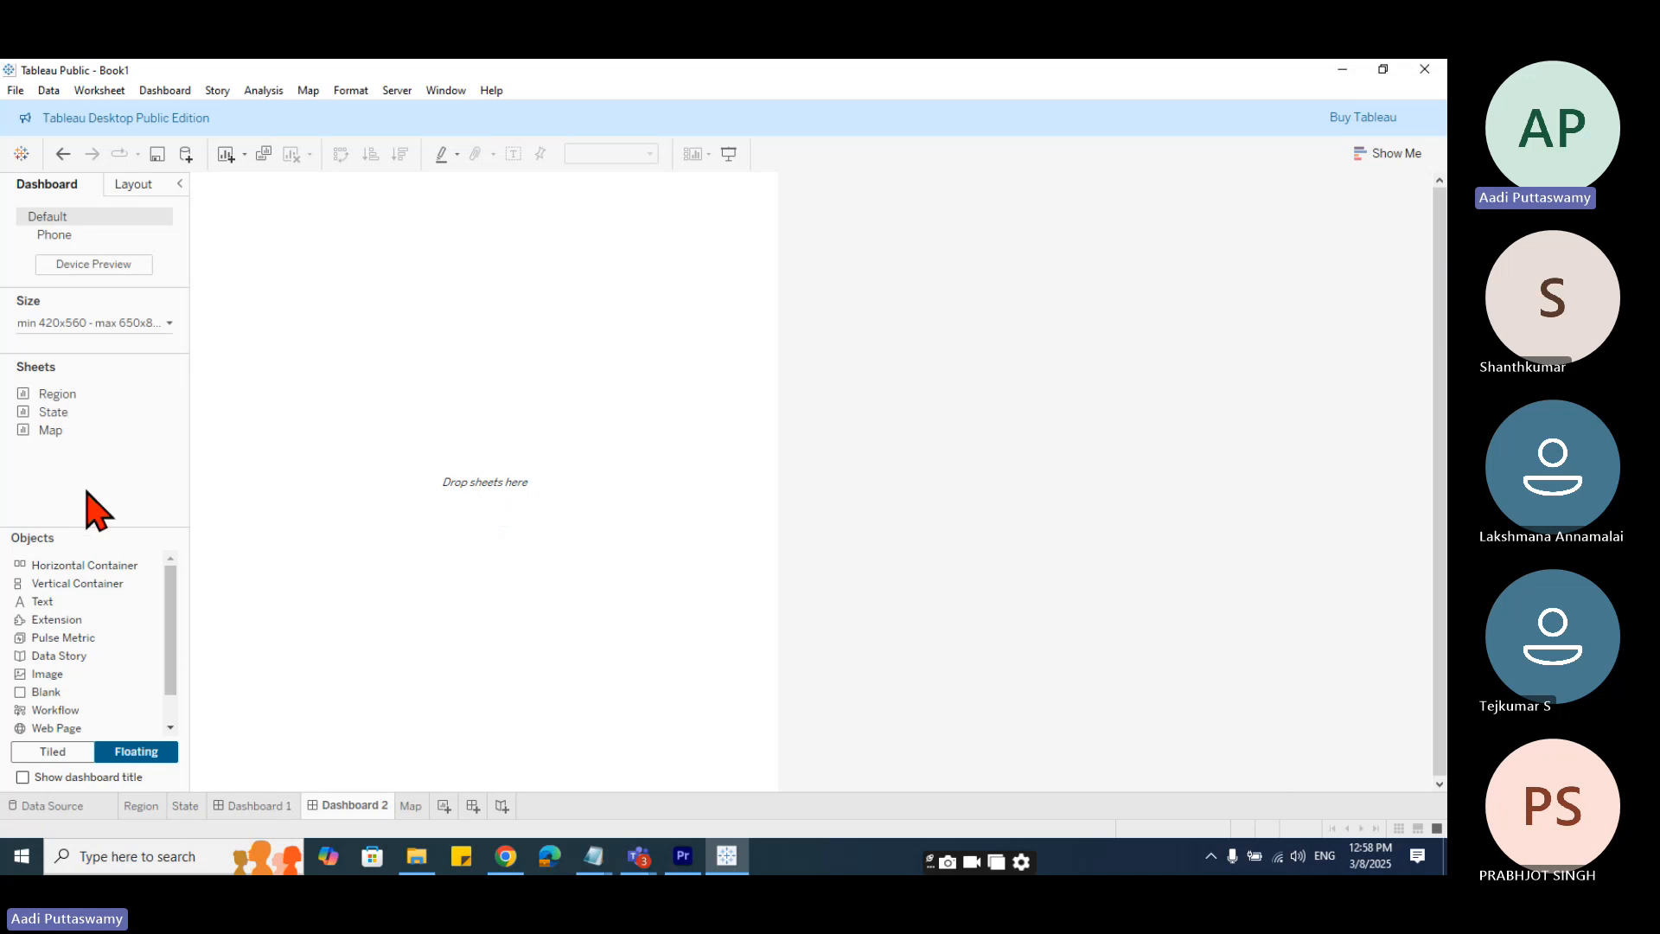
{"action": "left_click_drag", "start_coordinate": [50, 431], "coordinate": [394, 427]}
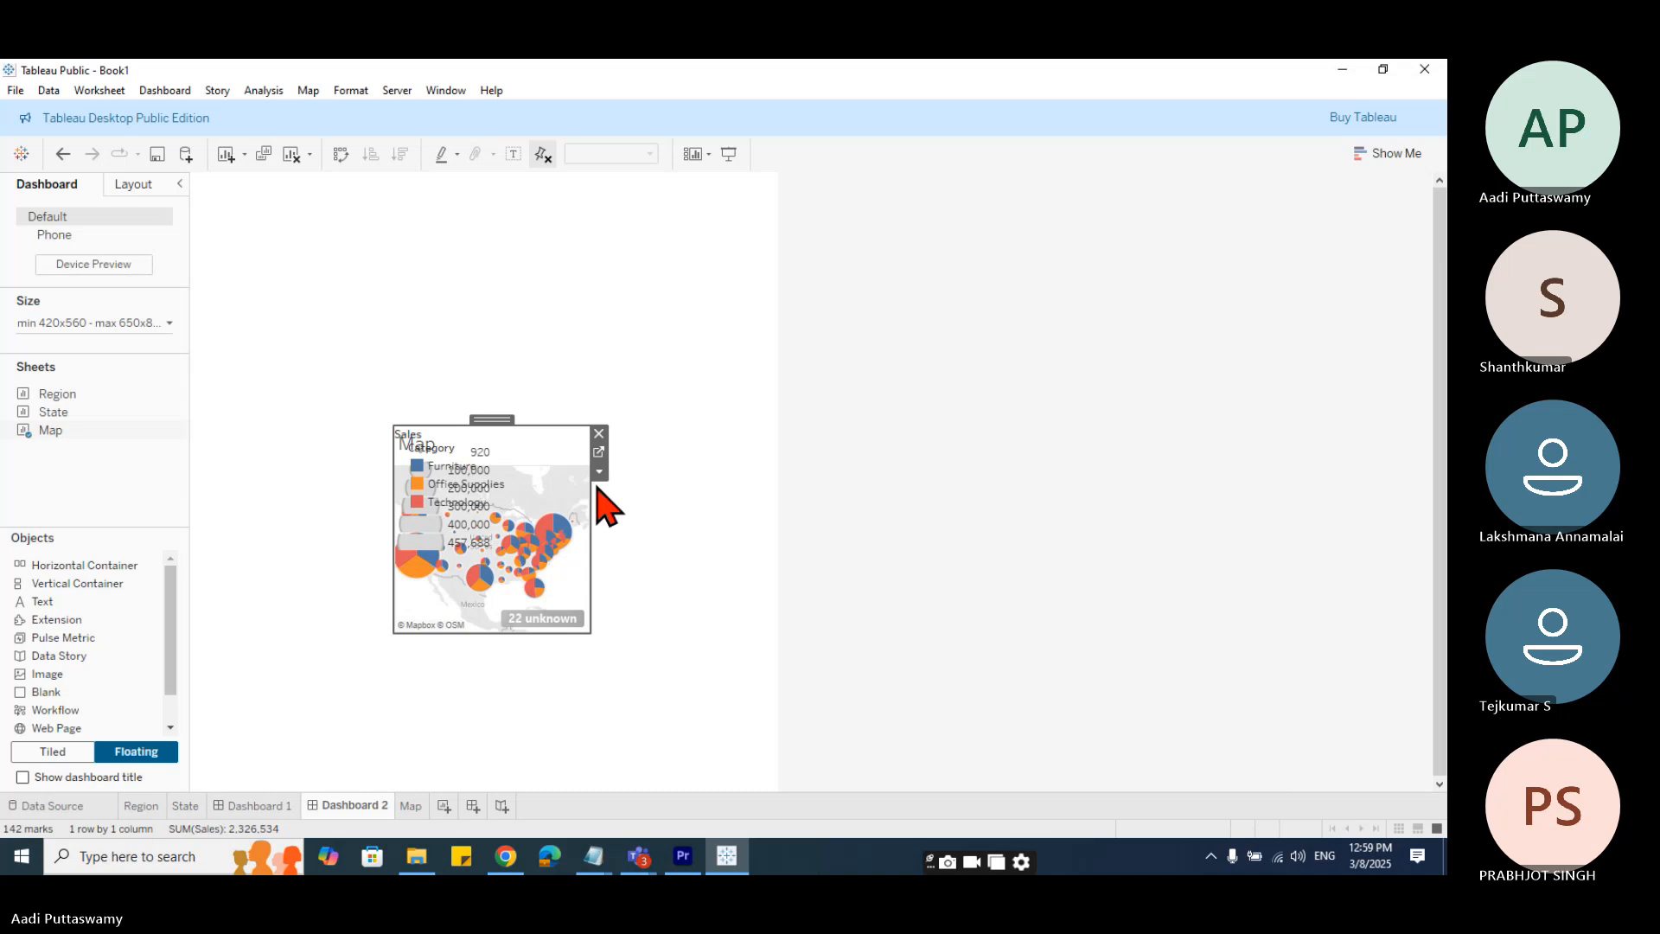
{"action": "left_click_drag", "start_coordinate": [503, 421], "coordinate": [313, 180]}
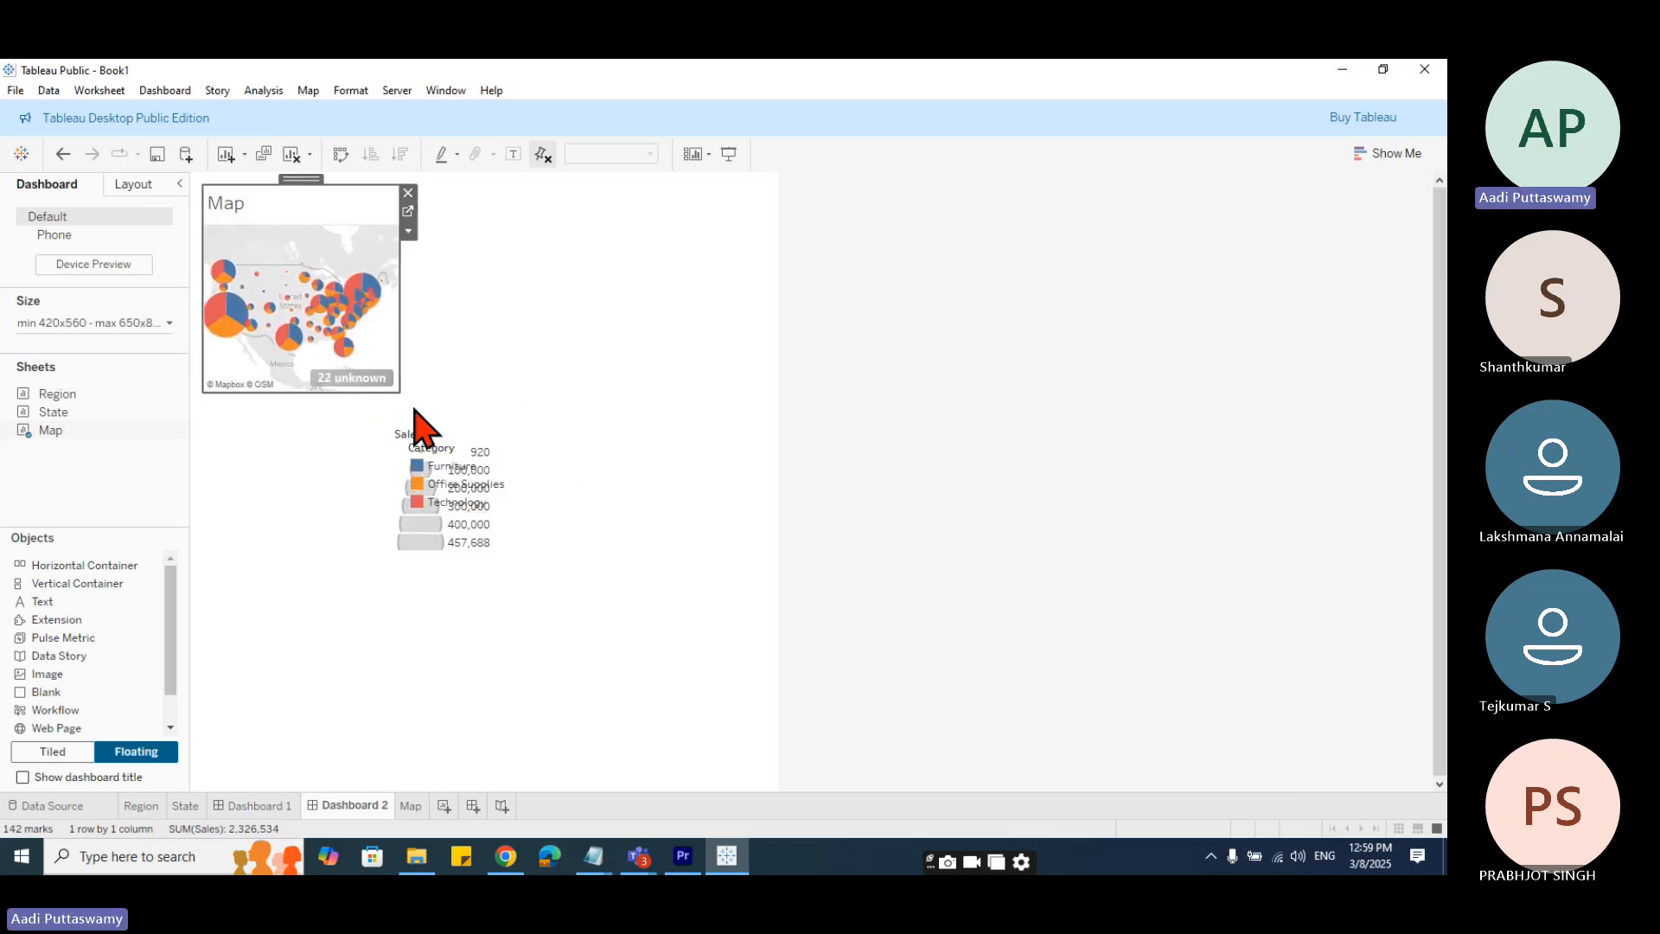
{"action": "left_click_drag", "start_coordinate": [399, 393], "coordinate": [645, 429]}
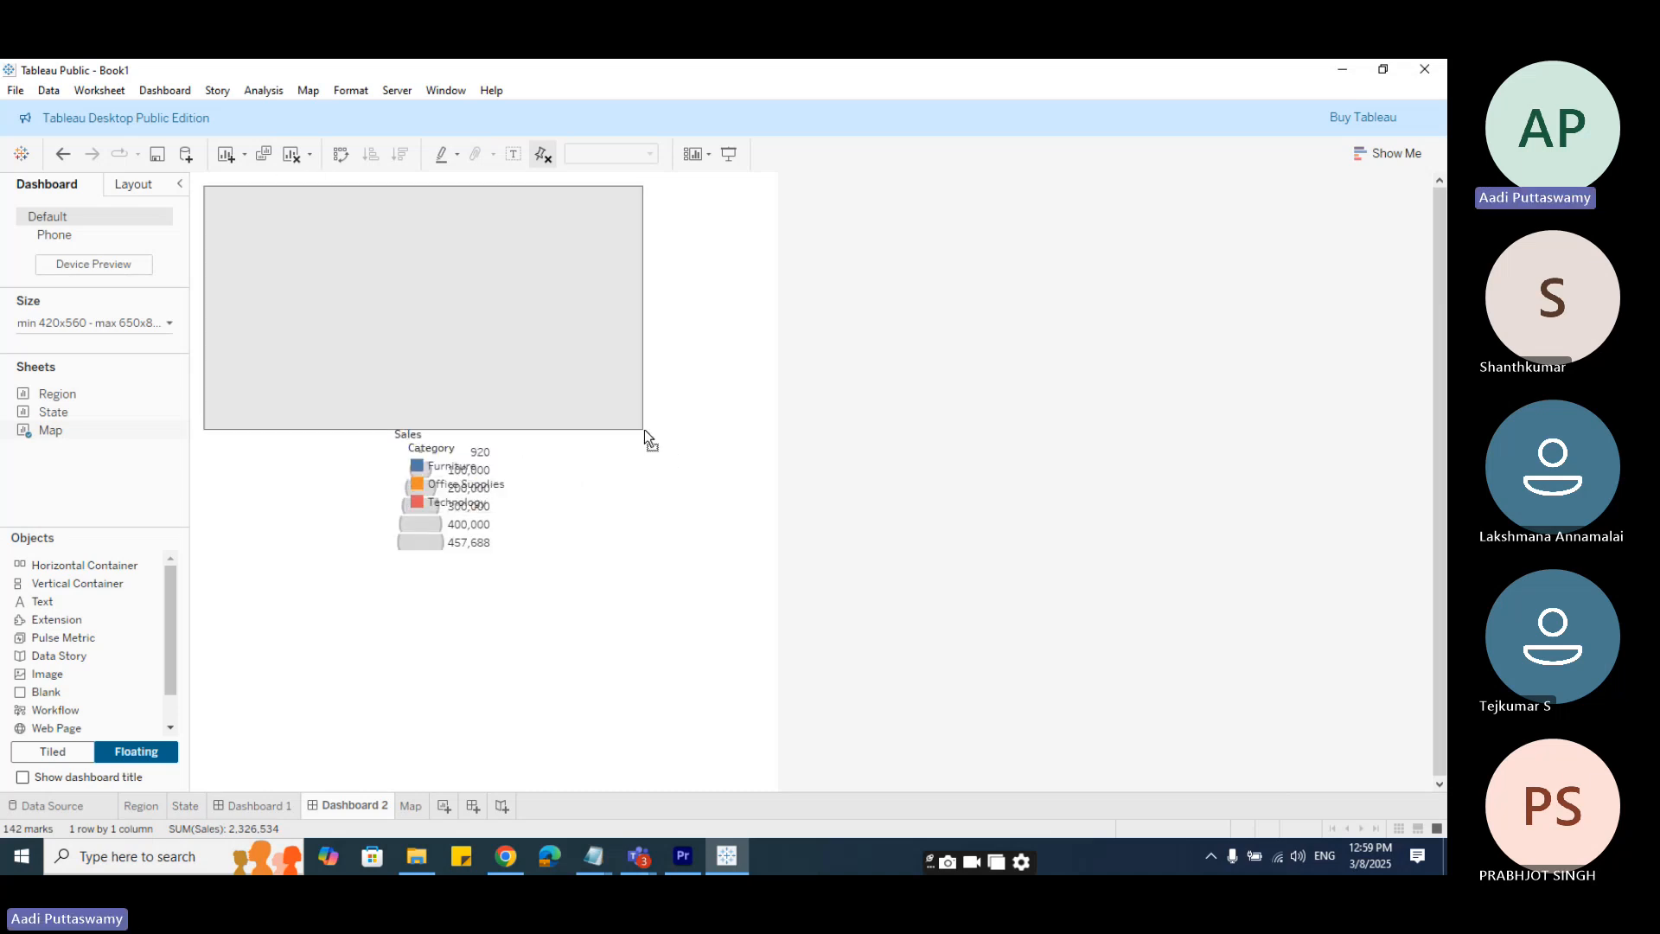
- Remove the floating Category and Sales legends beneath the map on Dashboard 2
{"action": "left_click", "coordinate": [484, 483]}
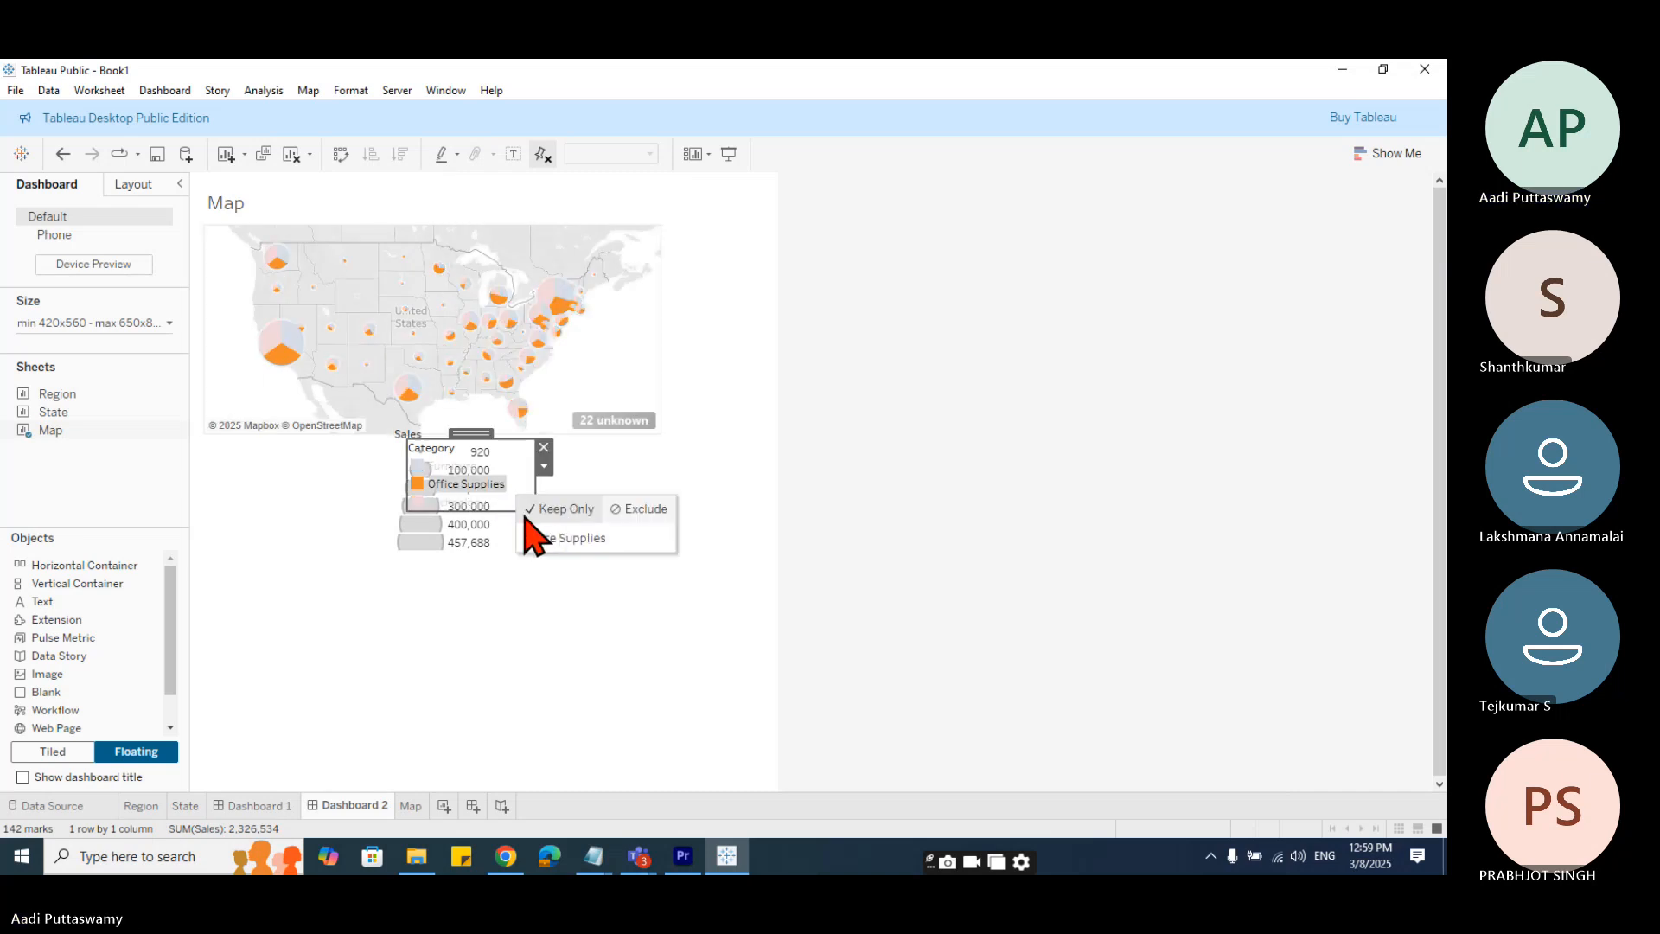
{"action": "left_click", "coordinate": [529, 503]}
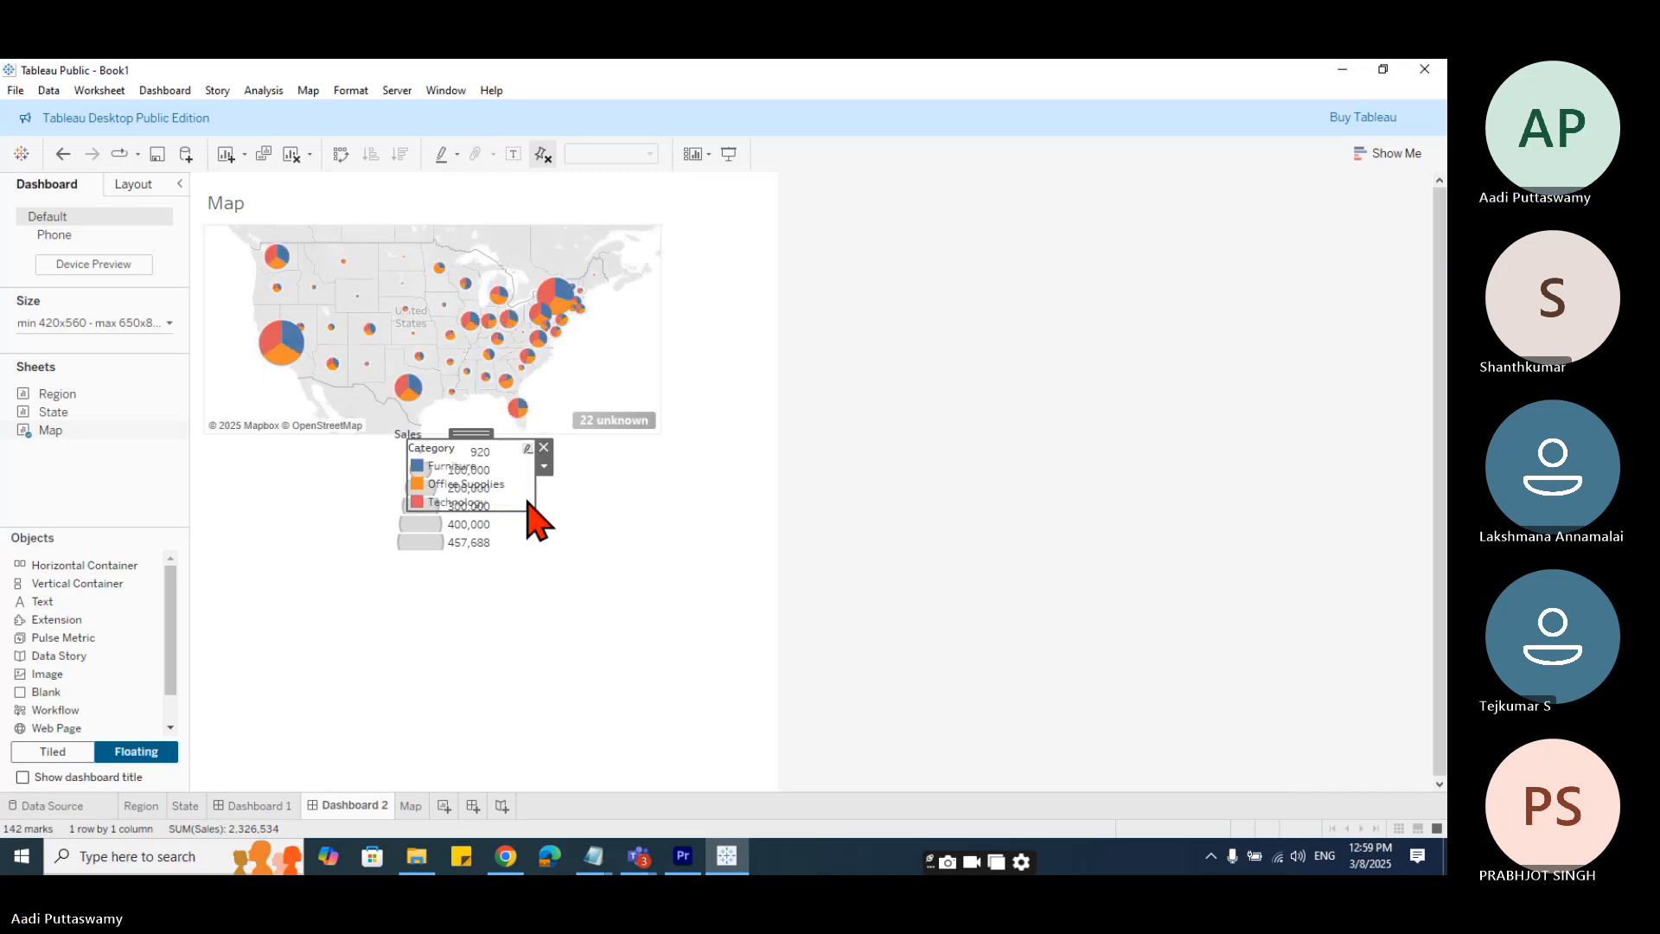
{"action": "left_click", "coordinate": [544, 448]}
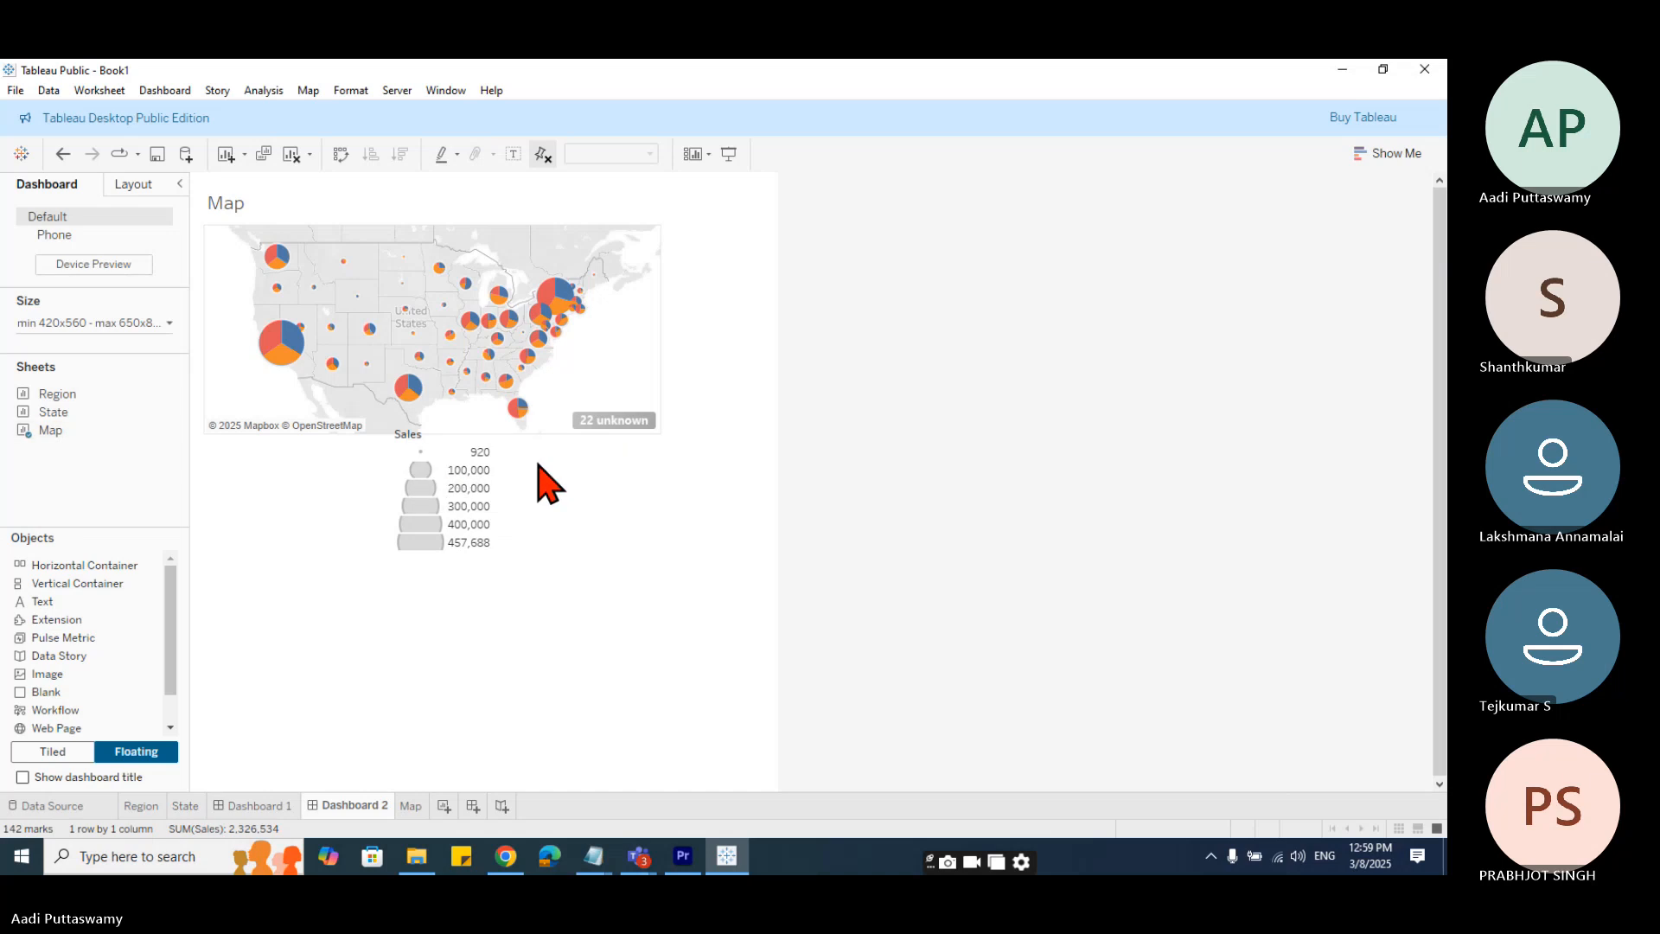
{"action": "left_click", "coordinate": [507, 545]}
{"action": "left_click", "coordinate": [532, 434]}
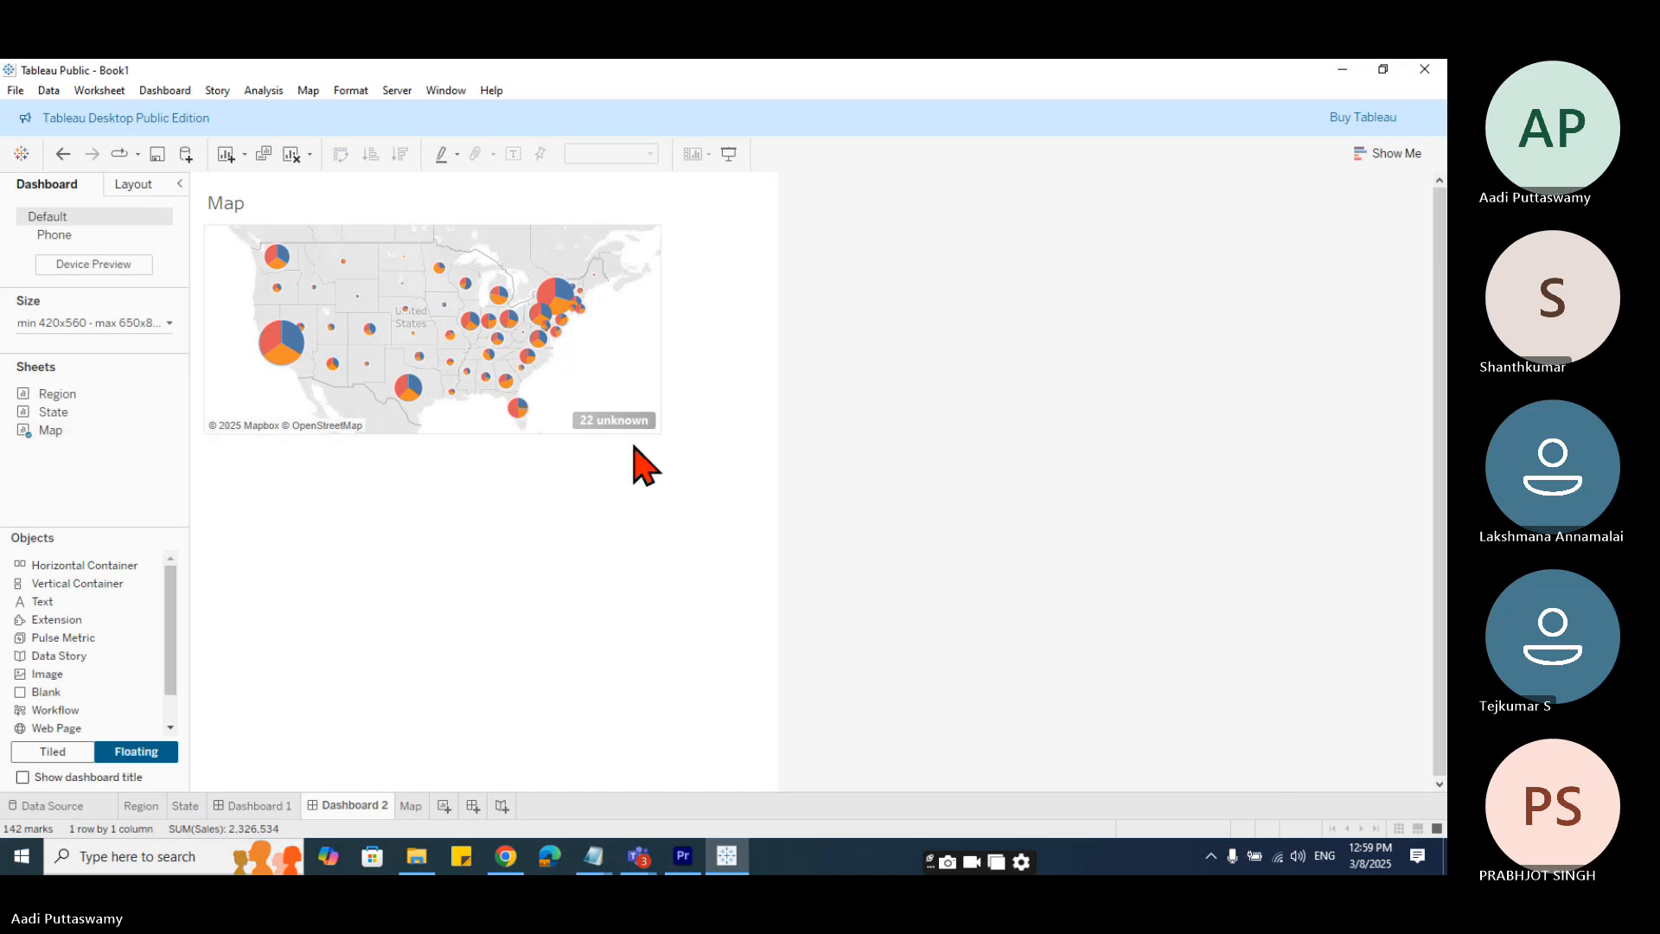
- Widen the floating map to nearly the full dashboard width and align it with the upper-left corner
{"action": "left_click", "coordinate": [638, 373]}
{"action": "left_click_drag", "start_coordinate": [664, 436], "coordinate": [770, 466]}
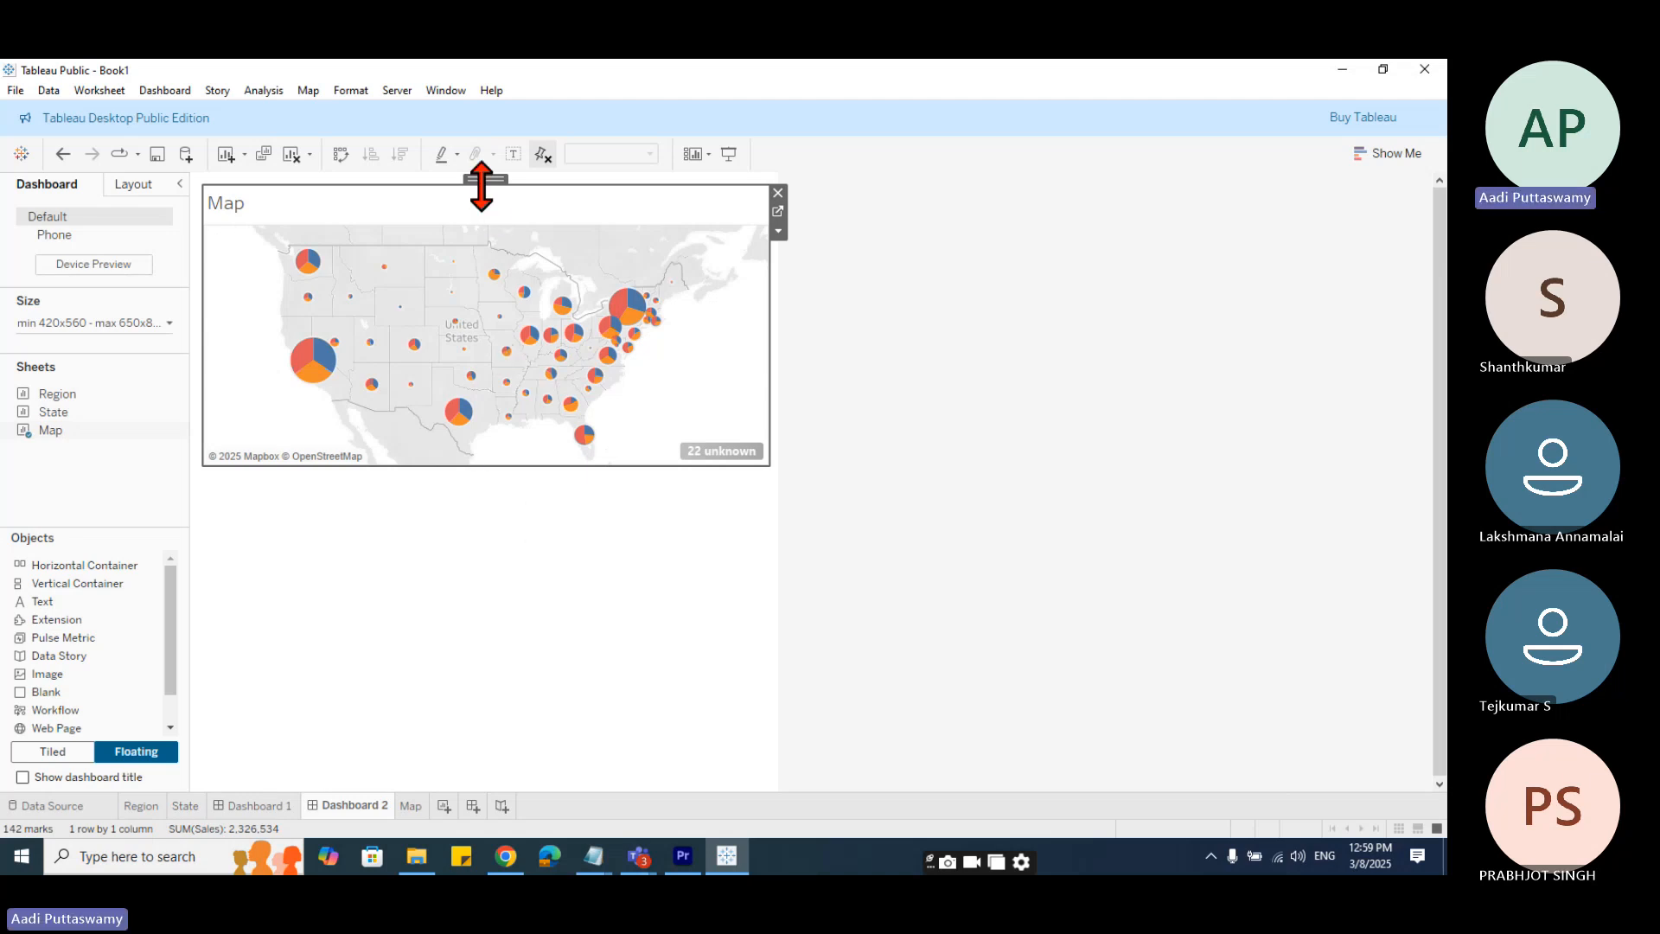
{"action": "mouse_move", "coordinate": [486, 179]}
{"action": "left_mouse_down"}
{"action": "mouse_move", "coordinate": [485, 247]}
{"action": "mouse_move", "coordinate": [480, 173]}
{"action": "left_mouse_up"}
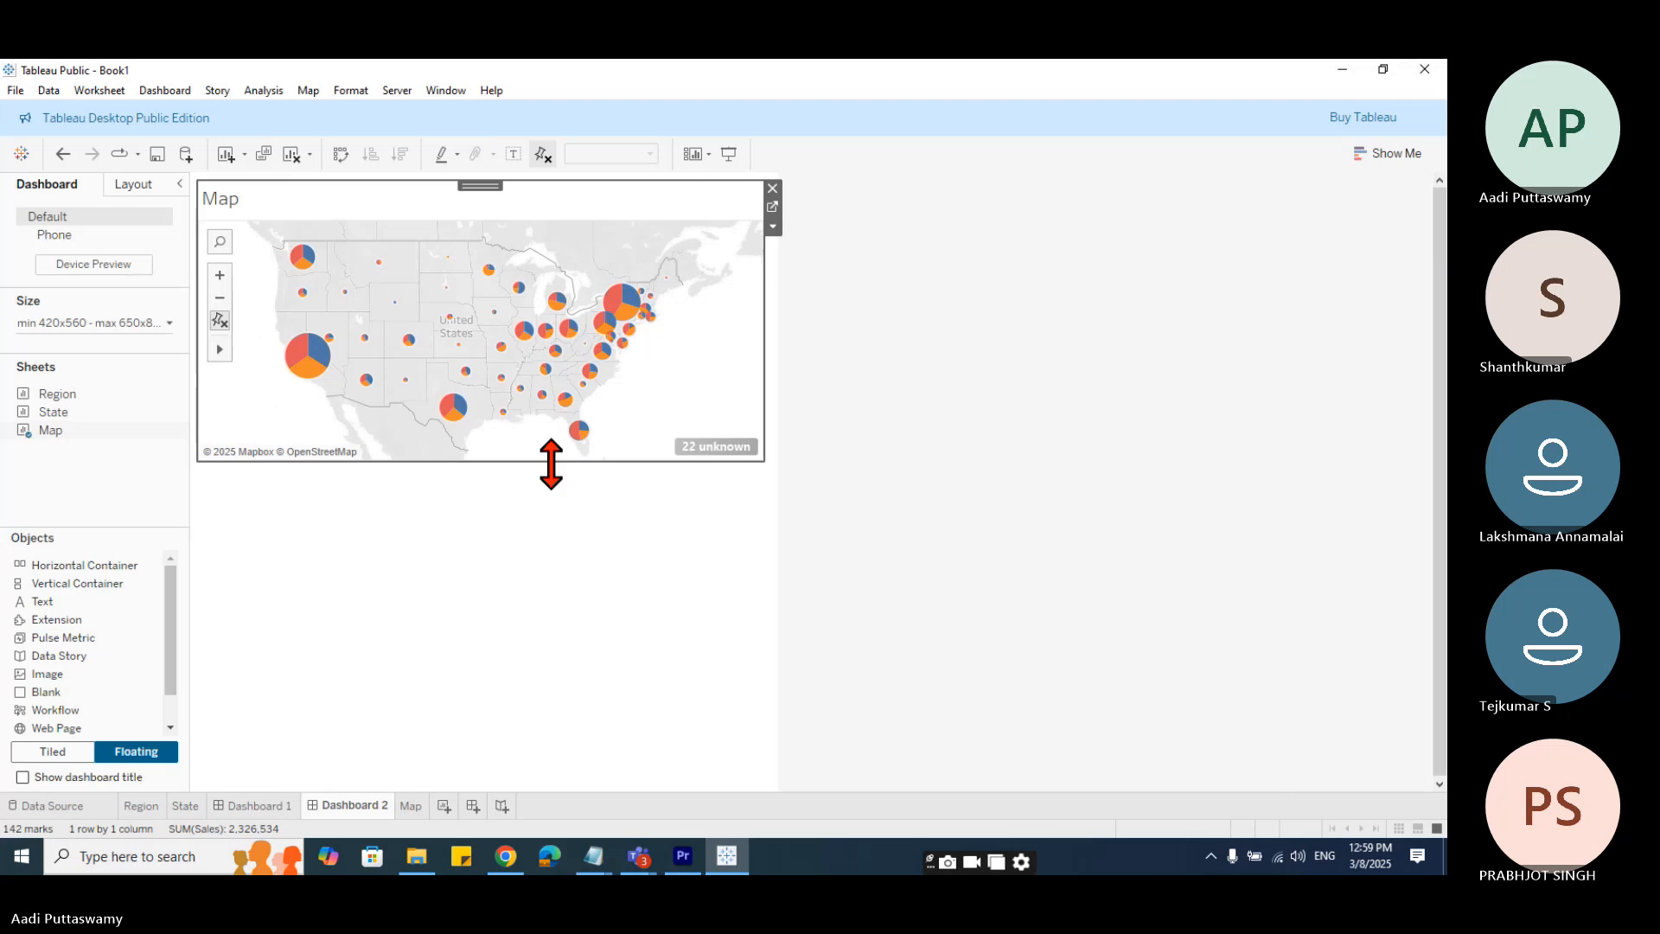
- Review the unmatched State/Province locations of the dashboard map and close the location editor without changes
{"action": "left_click", "coordinate": [726, 448]}
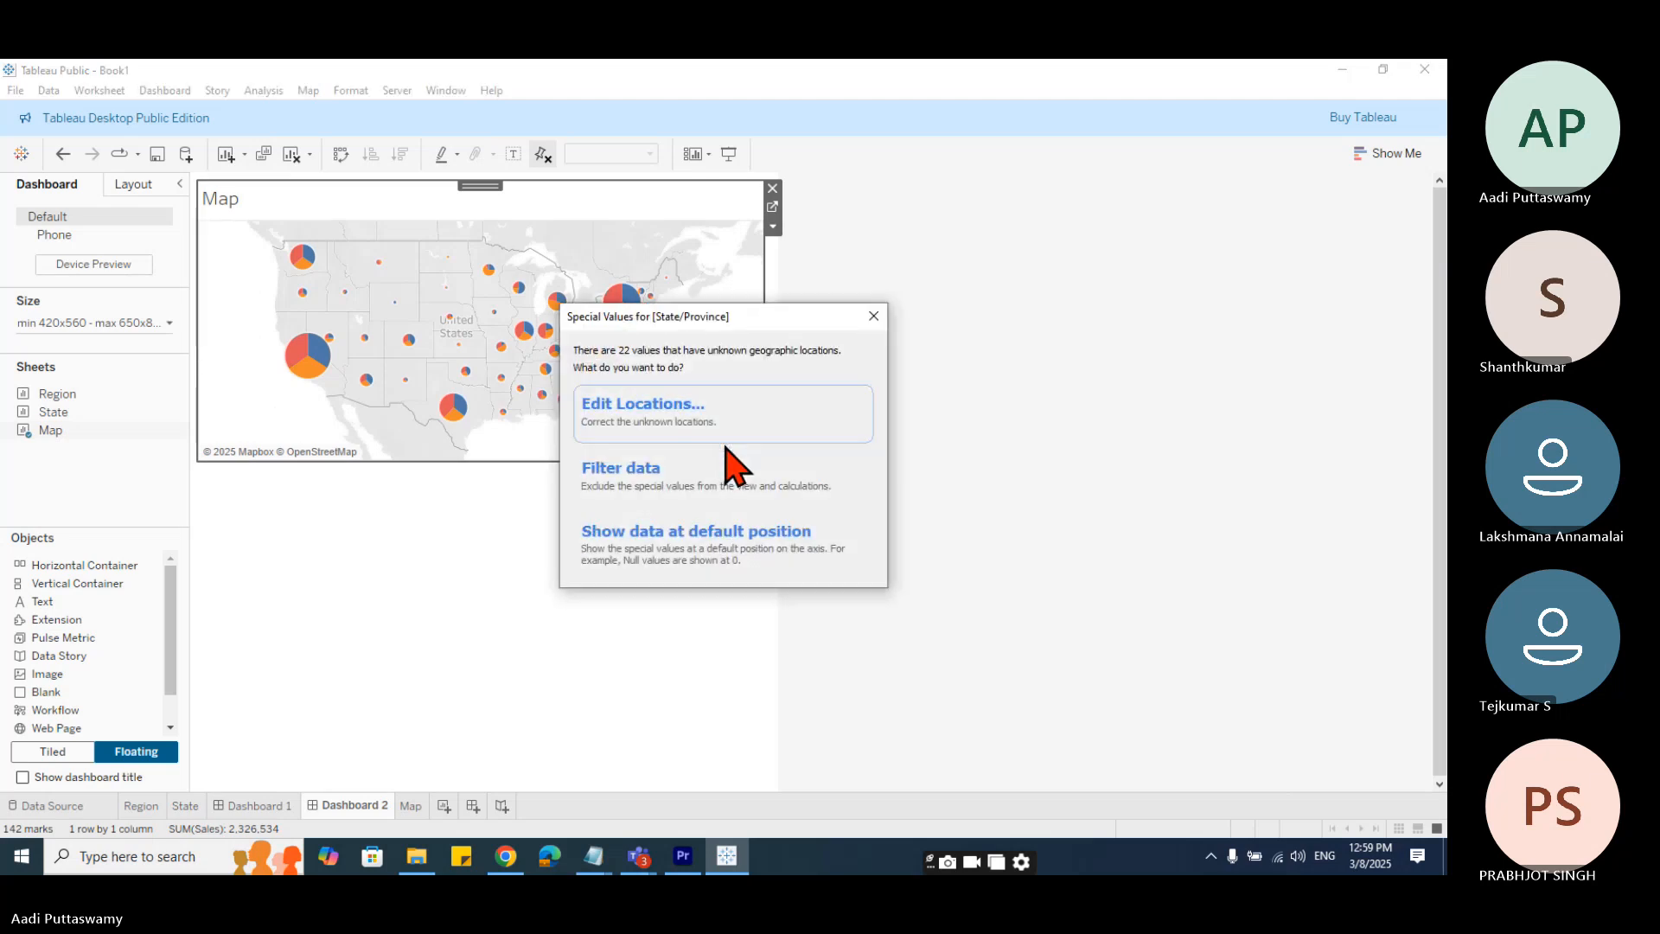
{"action": "left_click", "coordinate": [649, 433]}
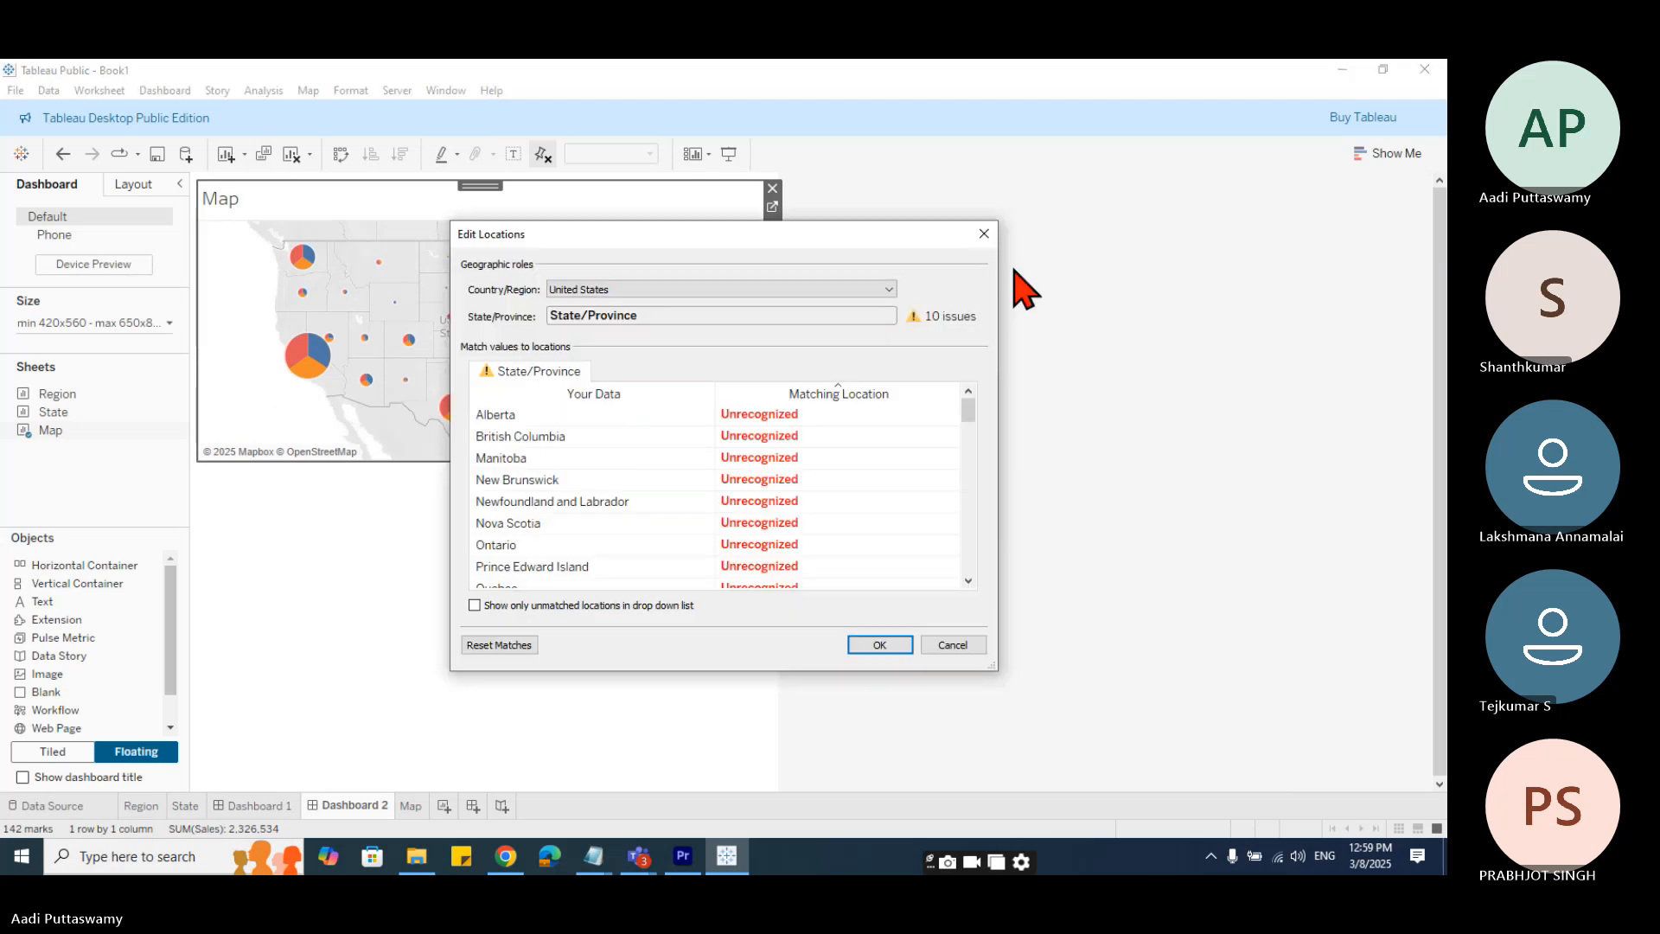
{"action": "left_click", "coordinate": [984, 233]}
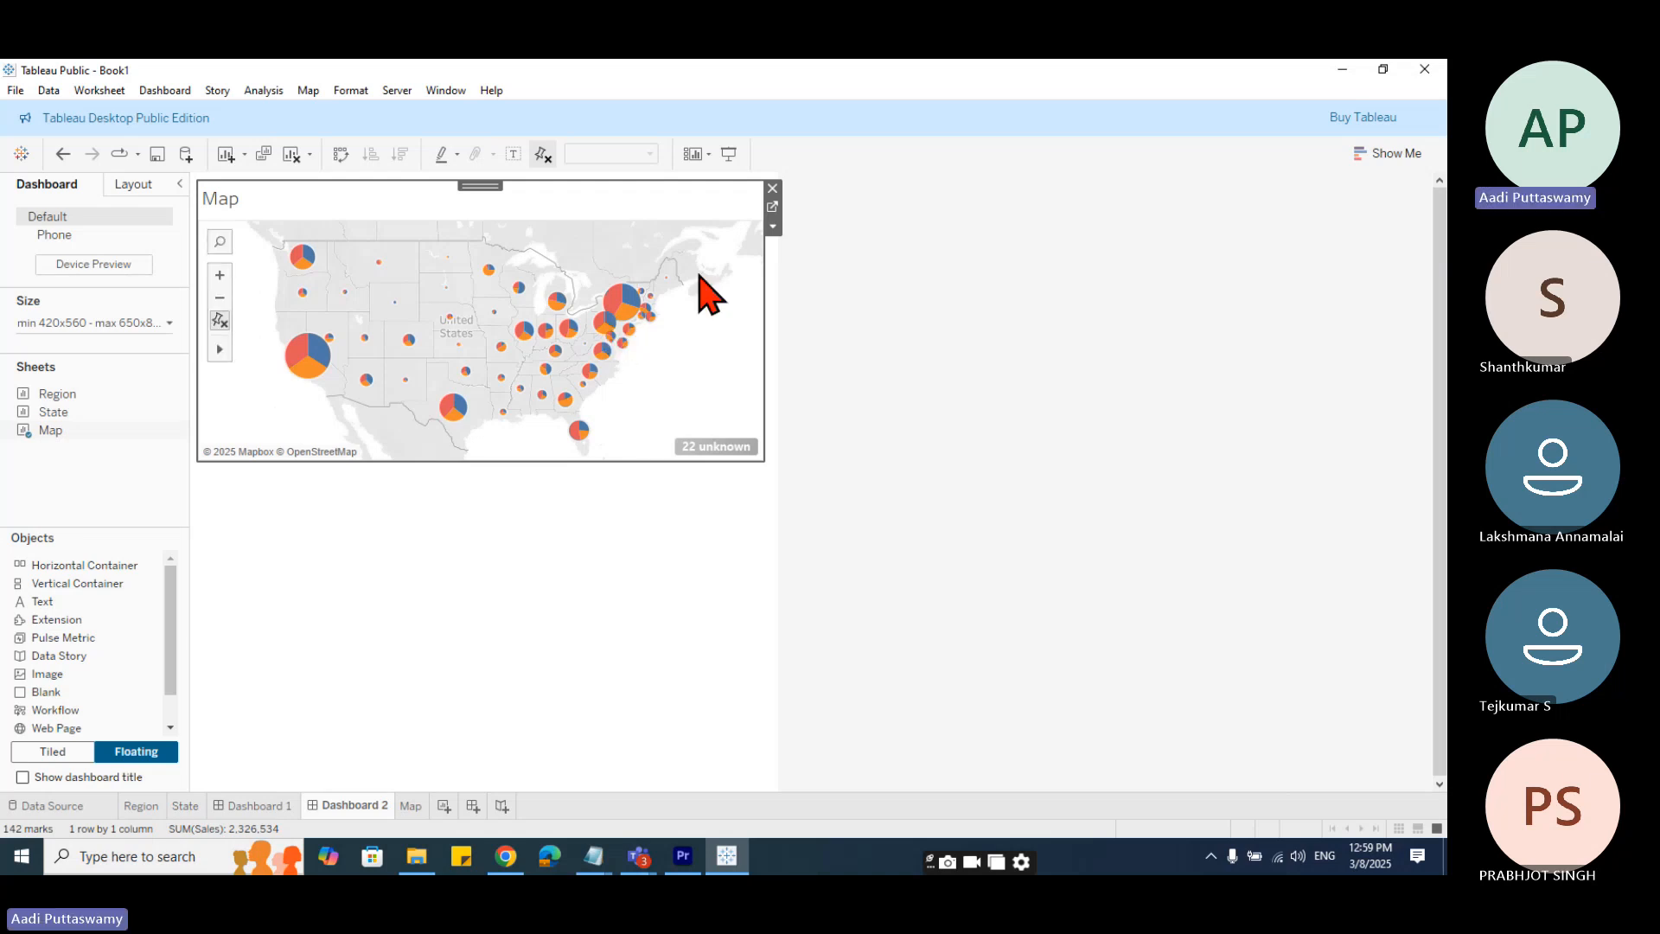
- Remove the floating map from Dashboard 2 and set the layout for new objects to Tiled
{"action": "left_click", "coordinate": [774, 189]}
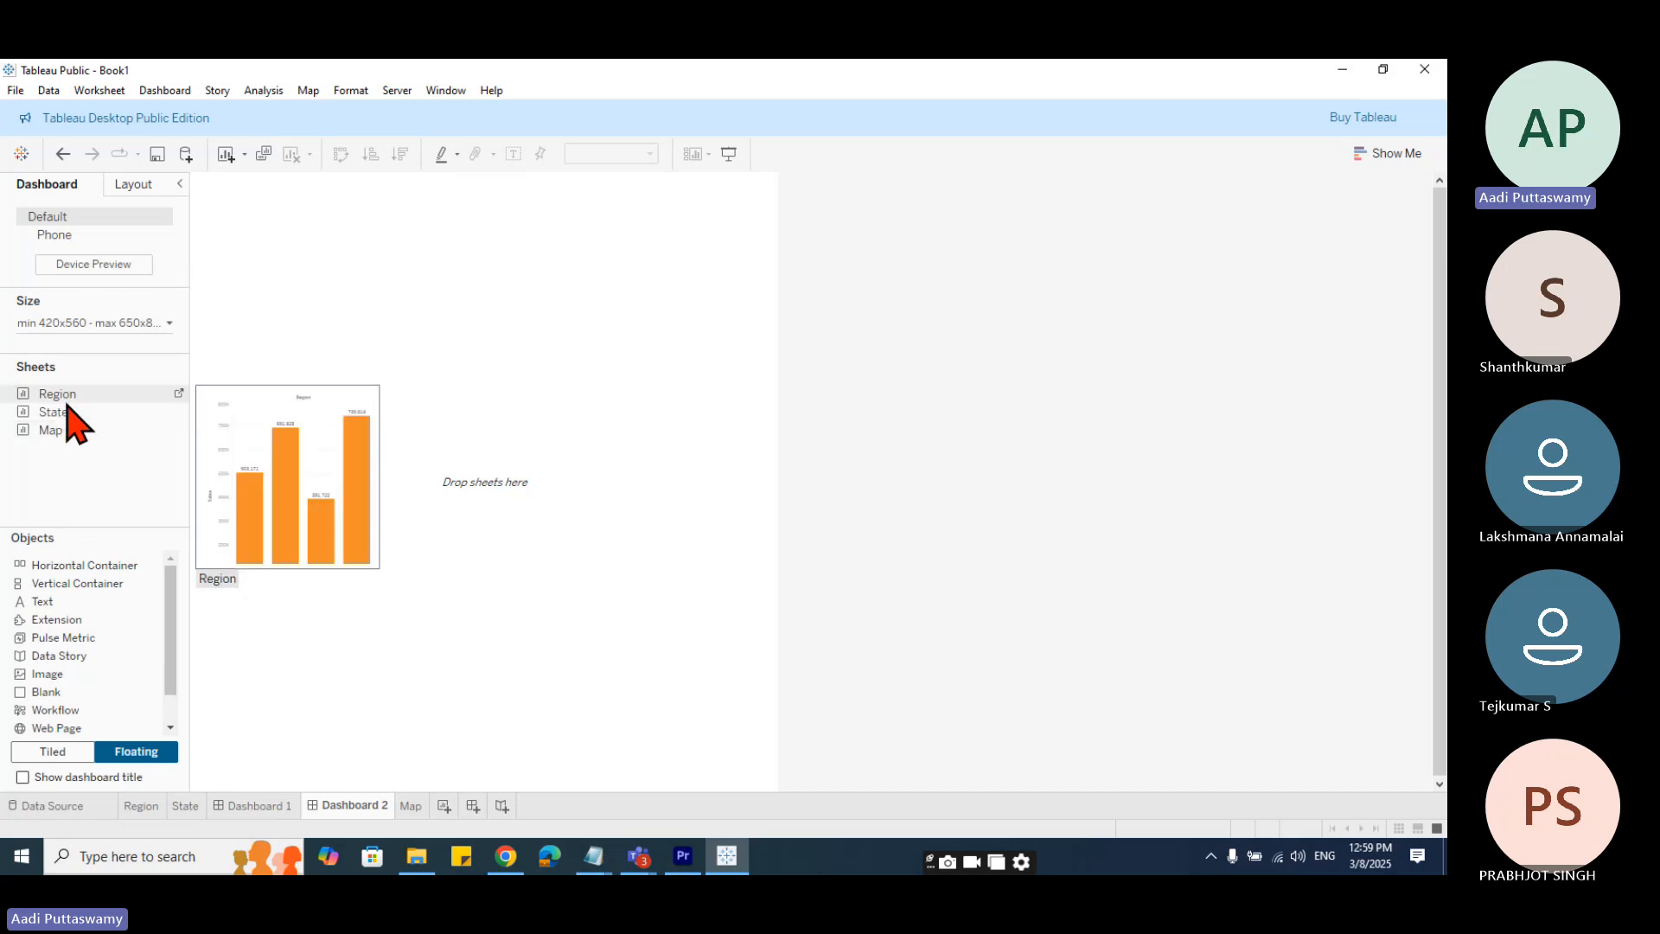
{"action": "left_click_drag", "start_coordinate": [140, 387], "coordinate": [96, 393]}
{"action": "left_click", "coordinate": [69, 754]}
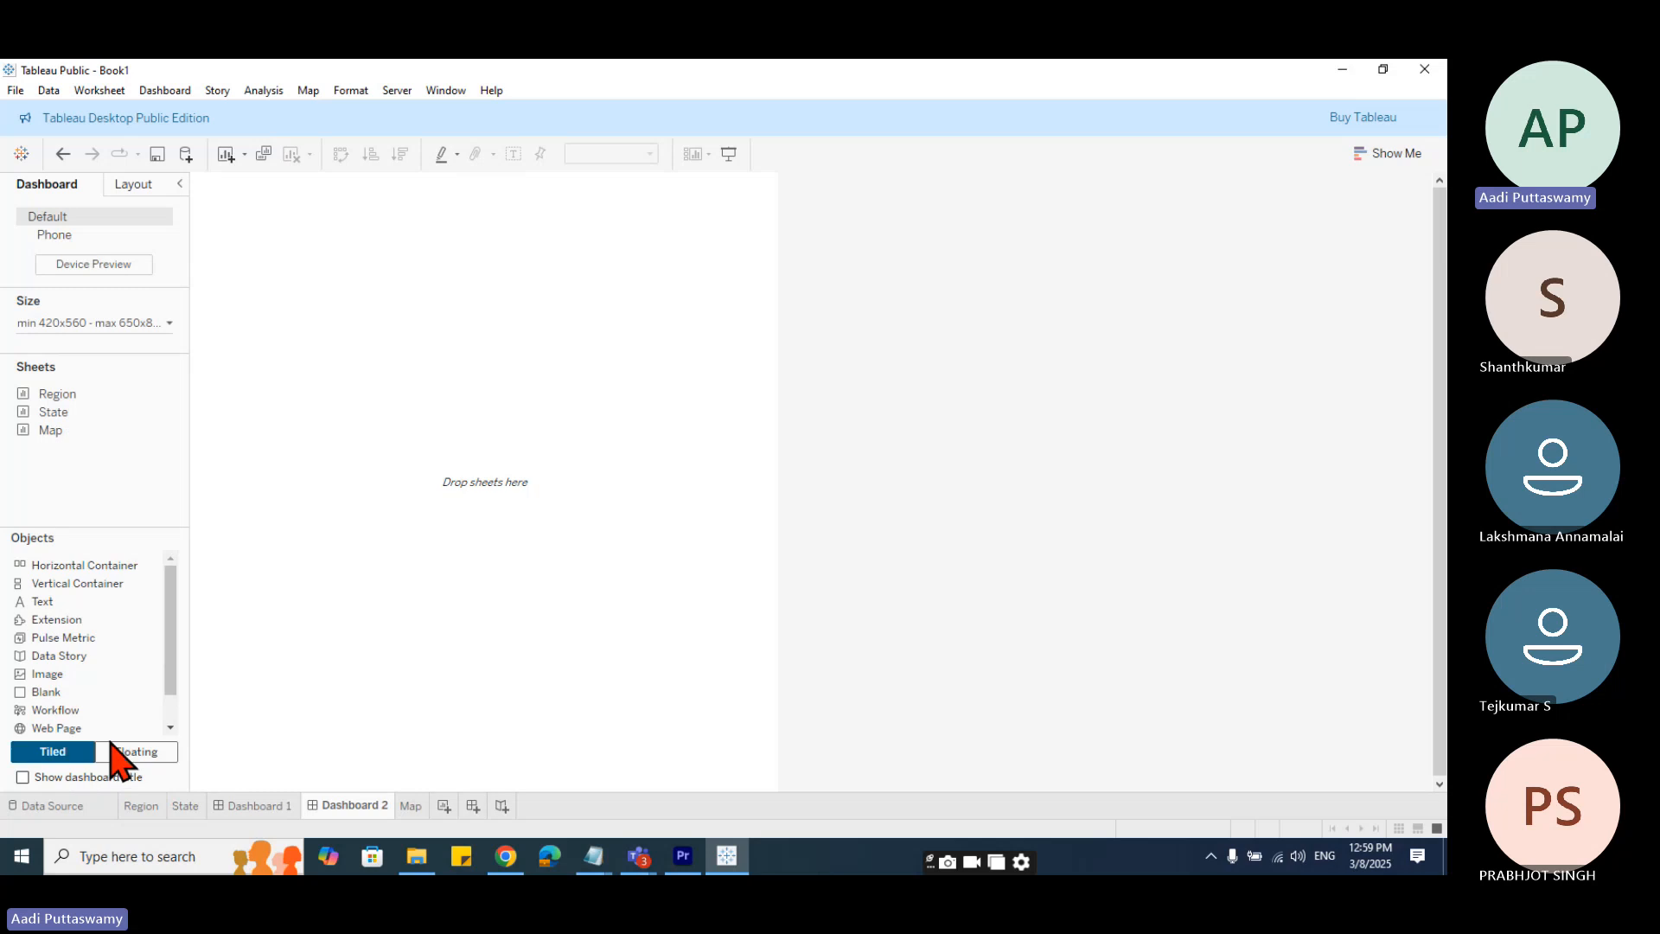
- Add the Region sheet to Dashboard 2 as a floating object and move it to the upper-left corner
{"action": "mouse_move", "coordinate": [53, 399]}
{"action": "left_click_drag", "start_coordinate": [54, 398], "coordinate": [308, 309]}
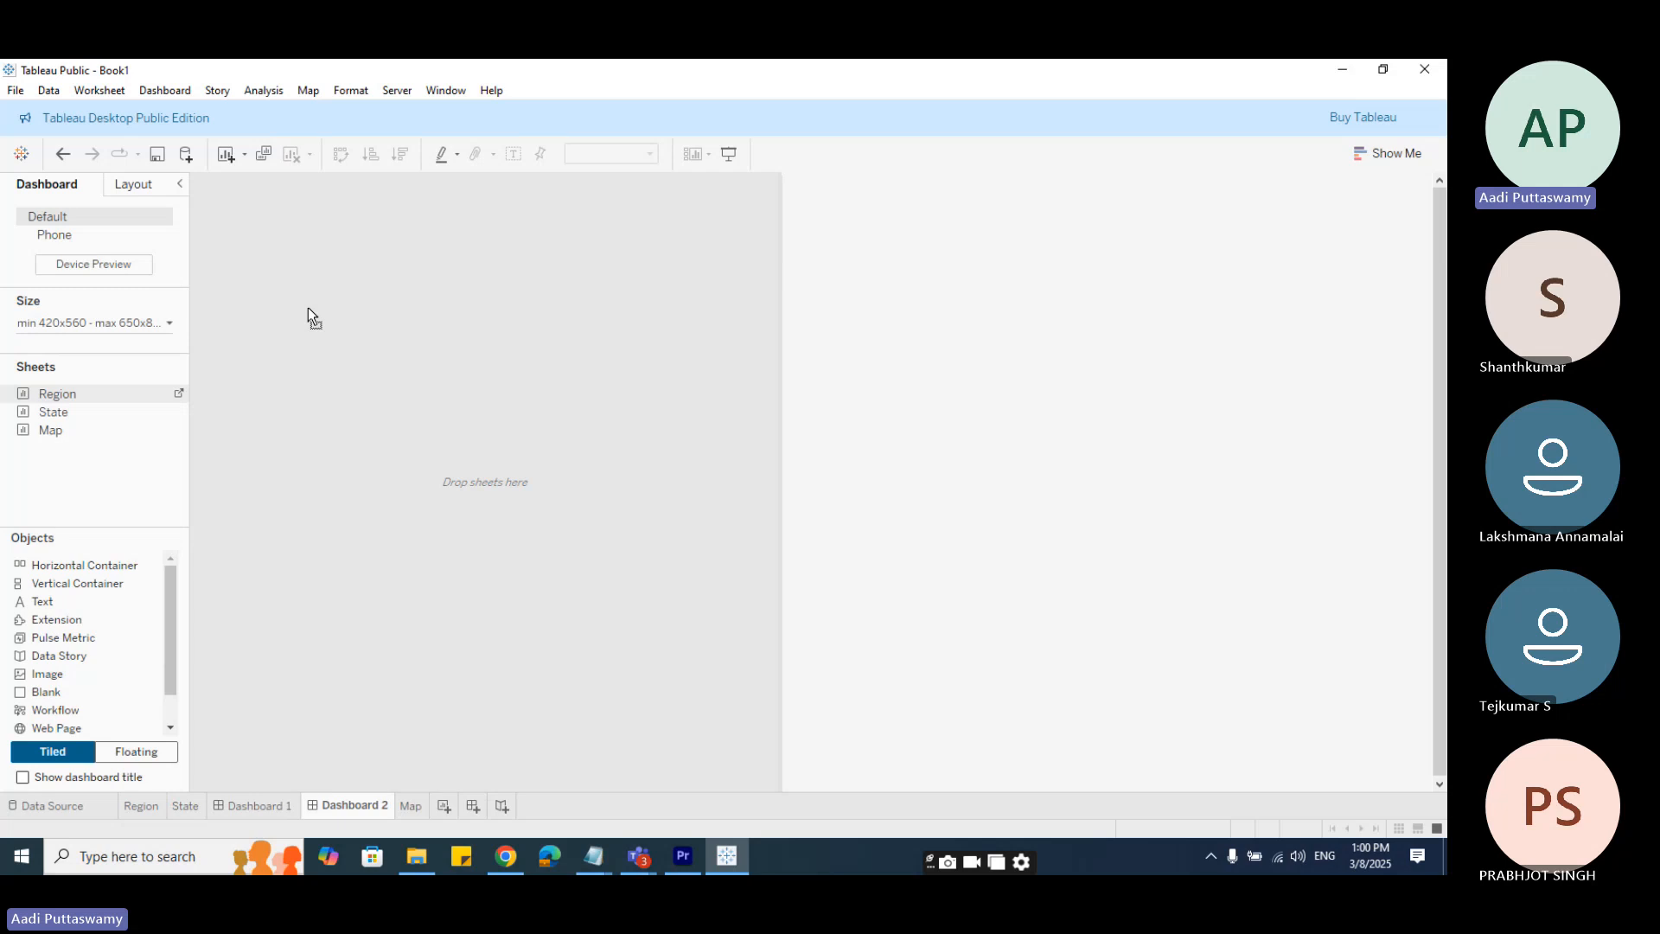
{"action": "left_click_drag", "start_coordinate": [308, 309], "coordinate": [372, 192]}
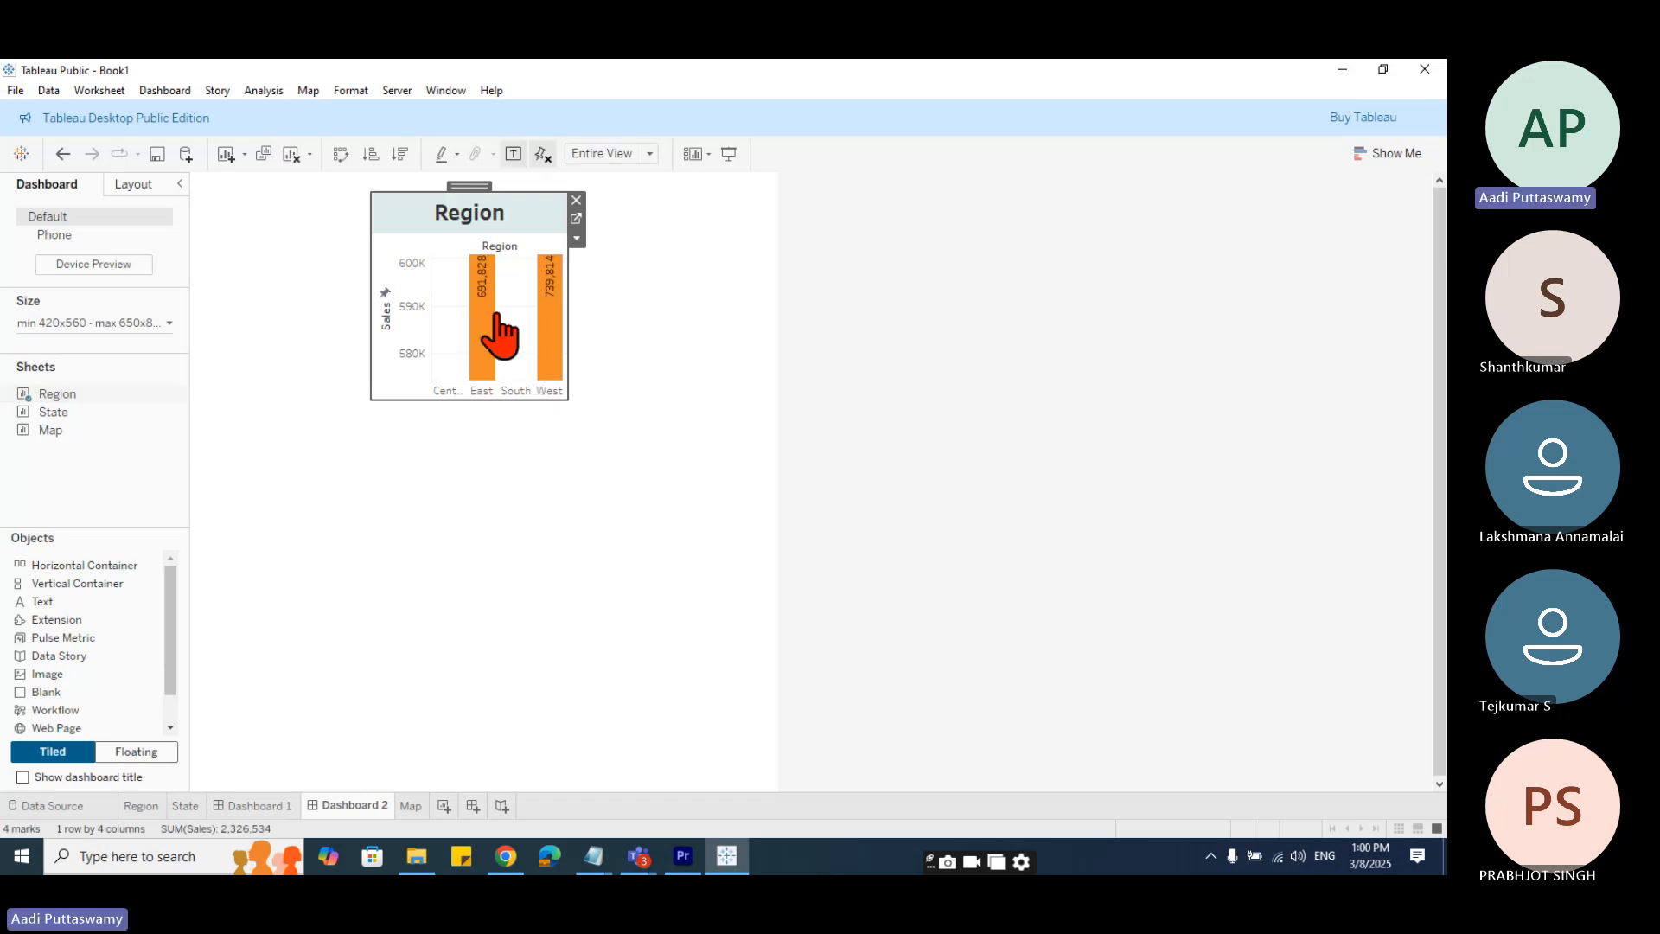
{"action": "left_click_drag", "start_coordinate": [469, 185], "coordinate": [313, 180]}
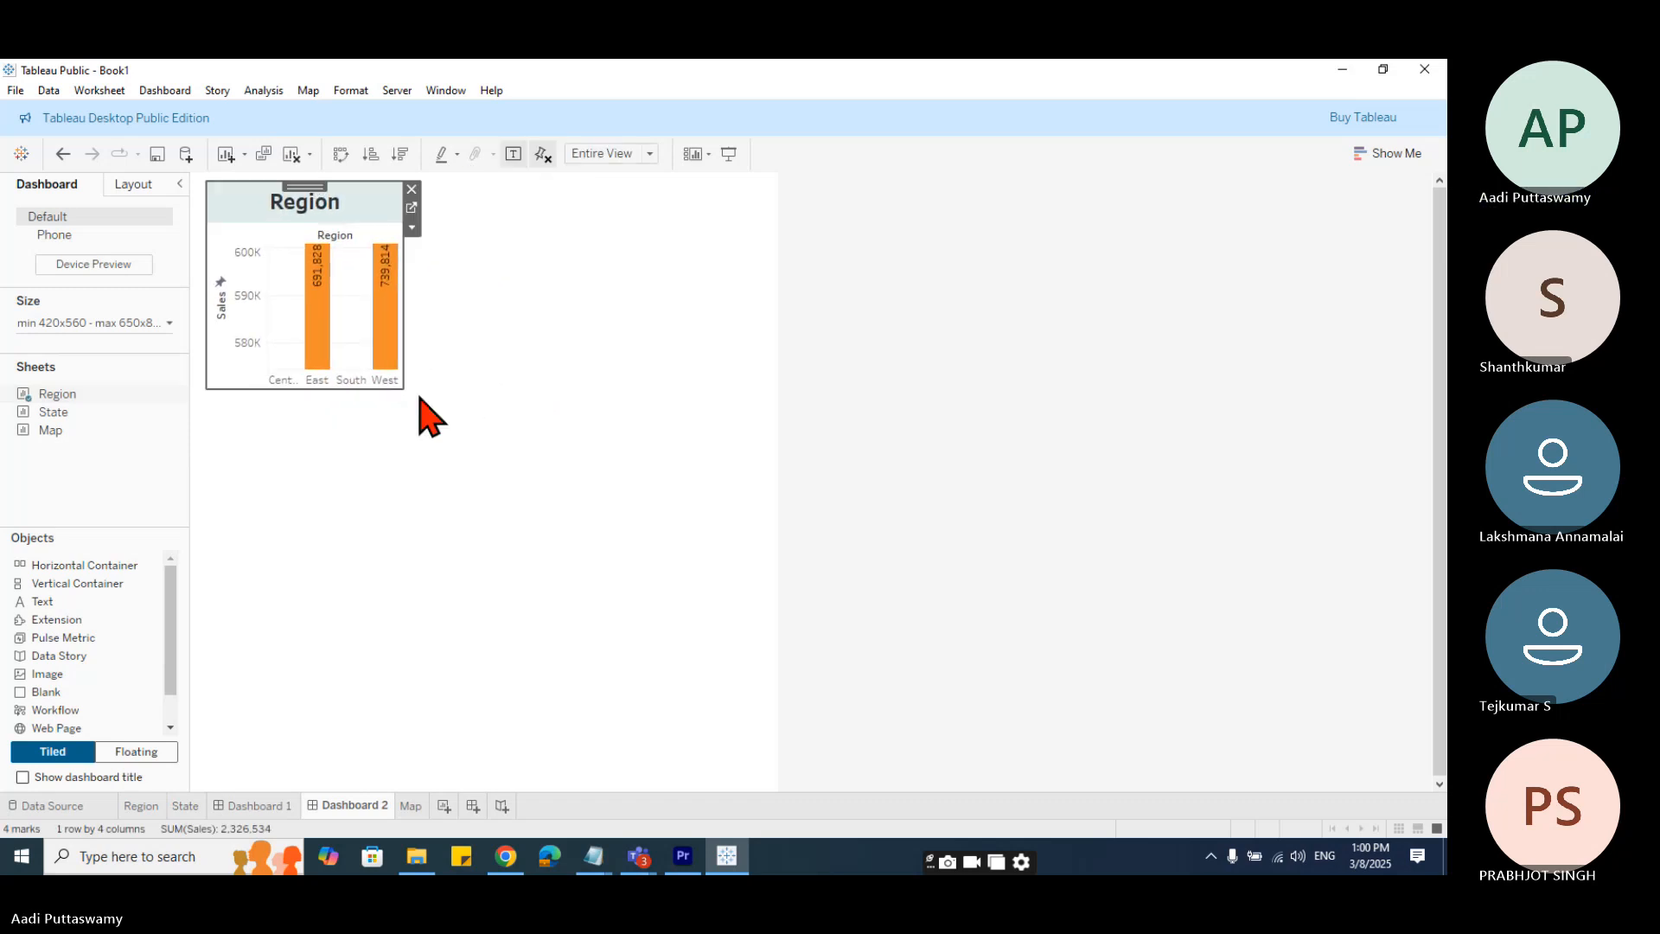
- Enlarge the floating Region chart on Dashboard 2 and reset the Region chart's axes from Dashboard 1
{"action": "left_click_drag", "start_coordinate": [407, 392], "coordinate": [626, 425]}
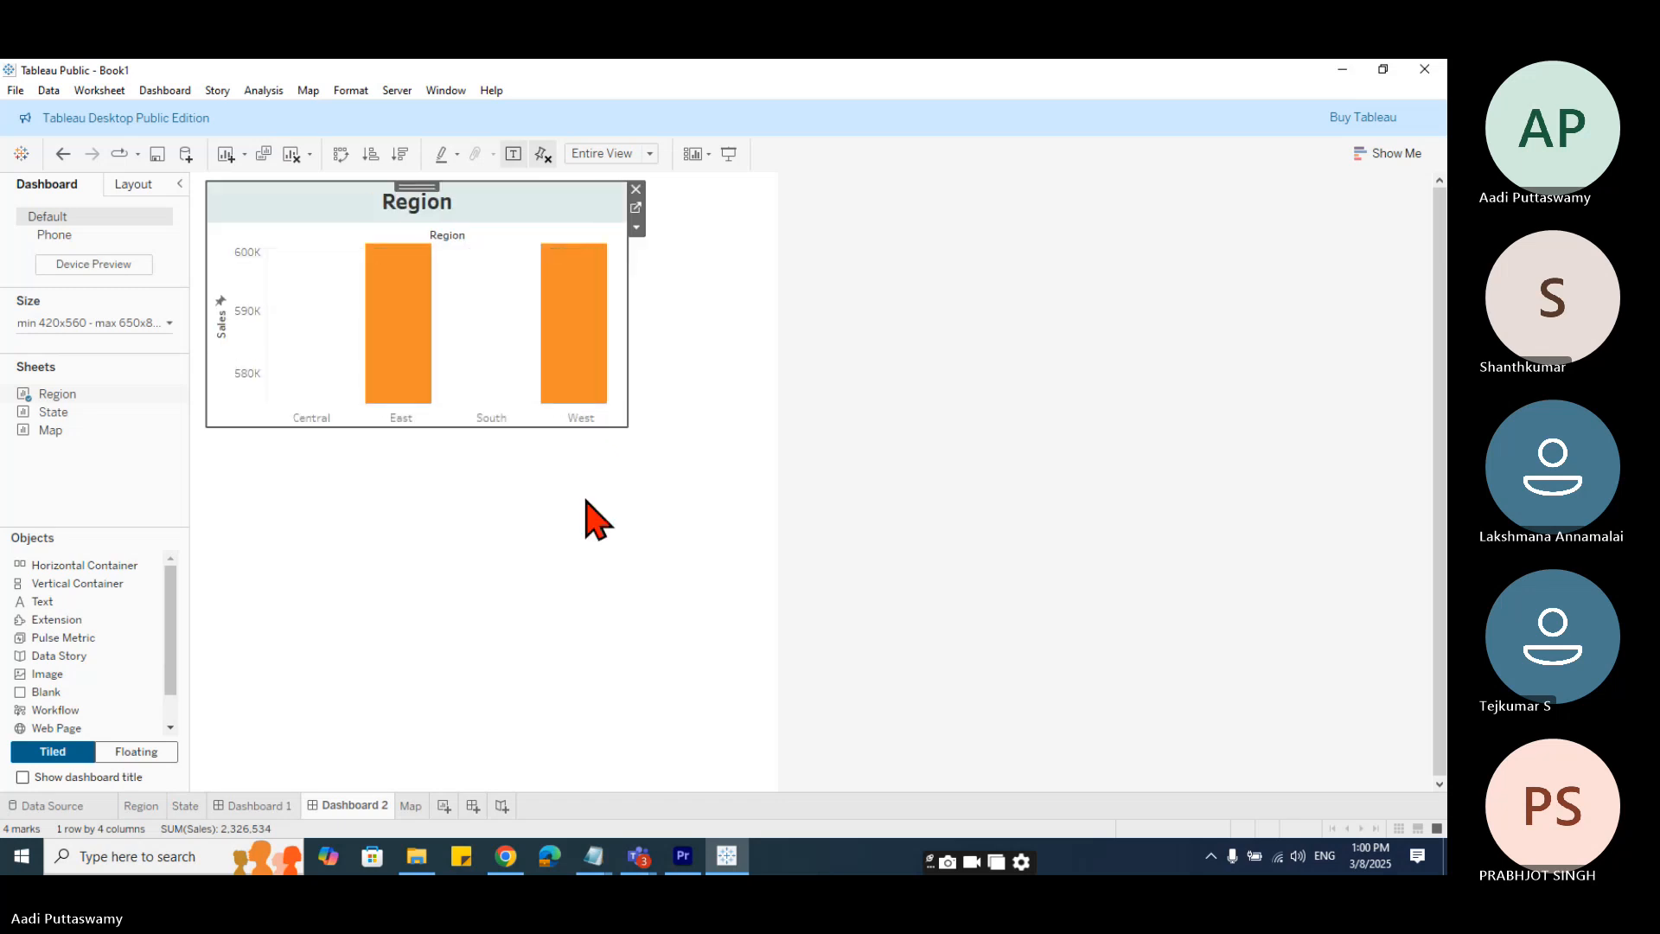
{"action": "left_click", "coordinate": [140, 805]}
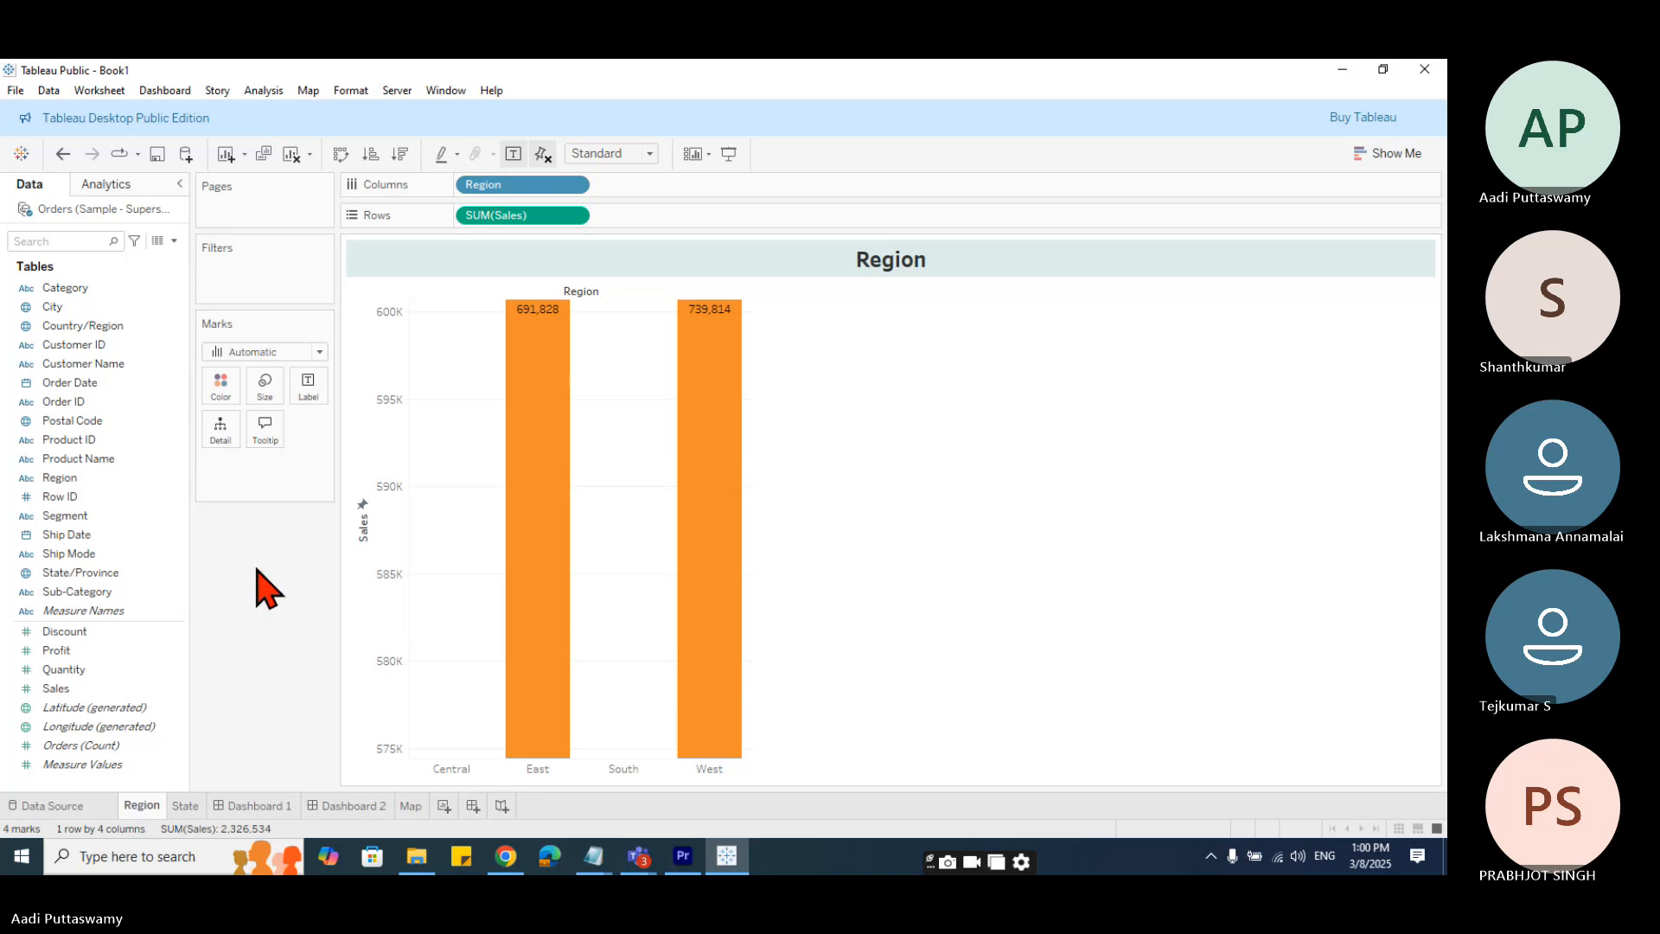
{"action": "left_click", "coordinate": [185, 805]}
{"action": "left_click_drag", "start_coordinate": [250, 273], "coordinate": [267, 771]}
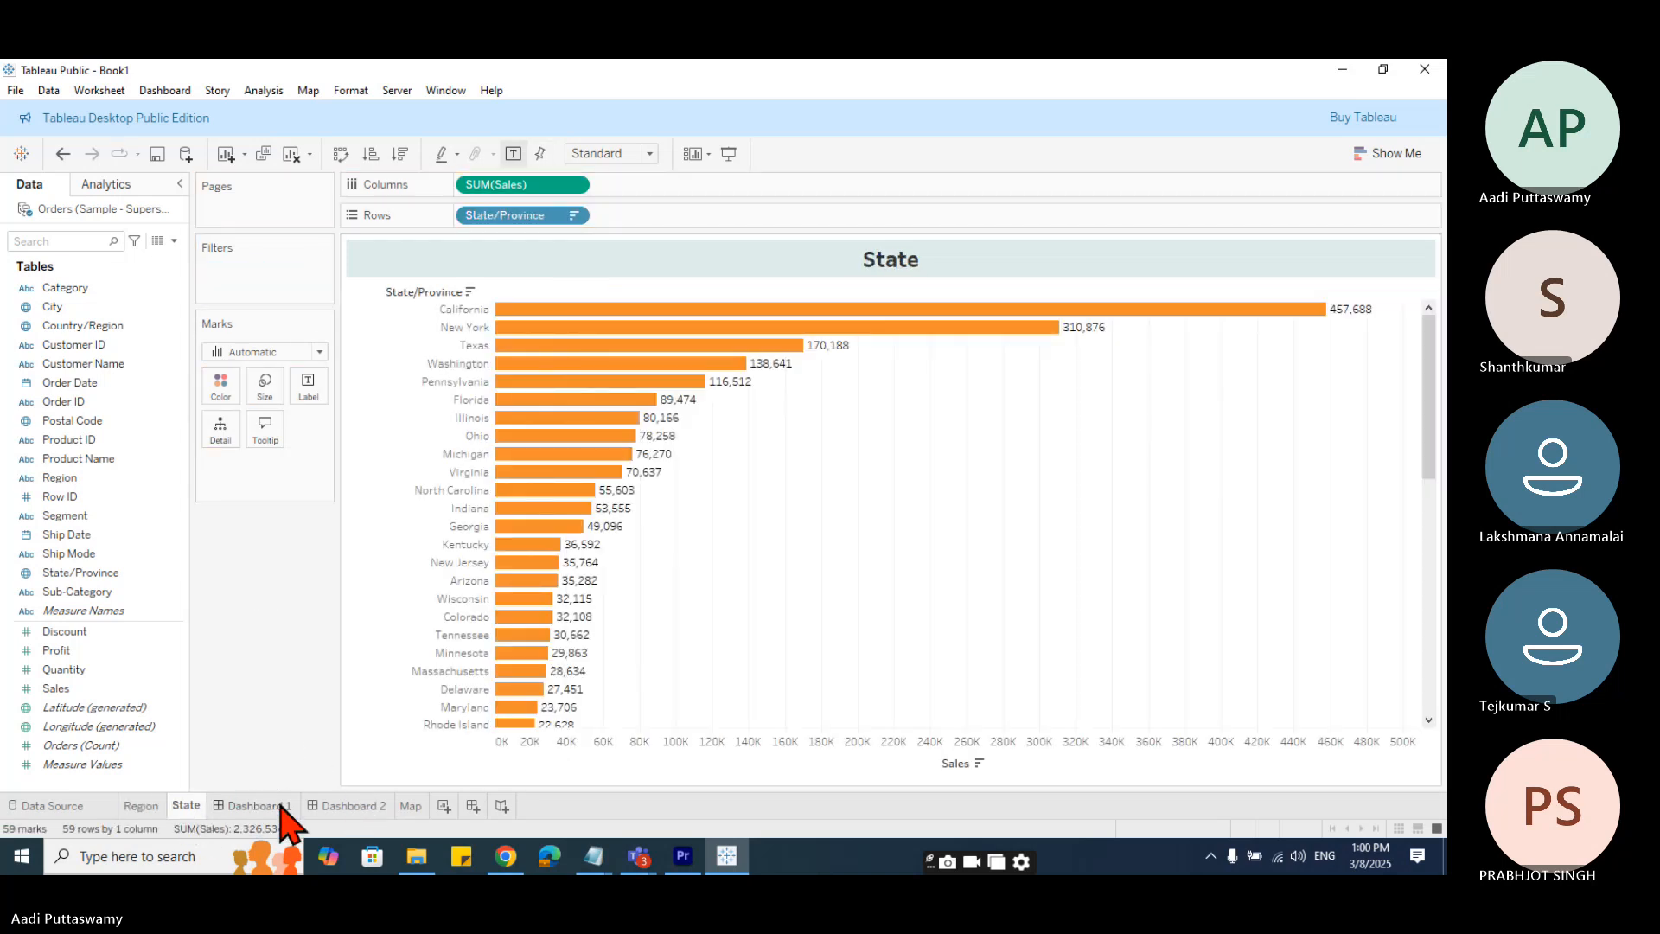
{"action": "left_click", "coordinate": [355, 806]}
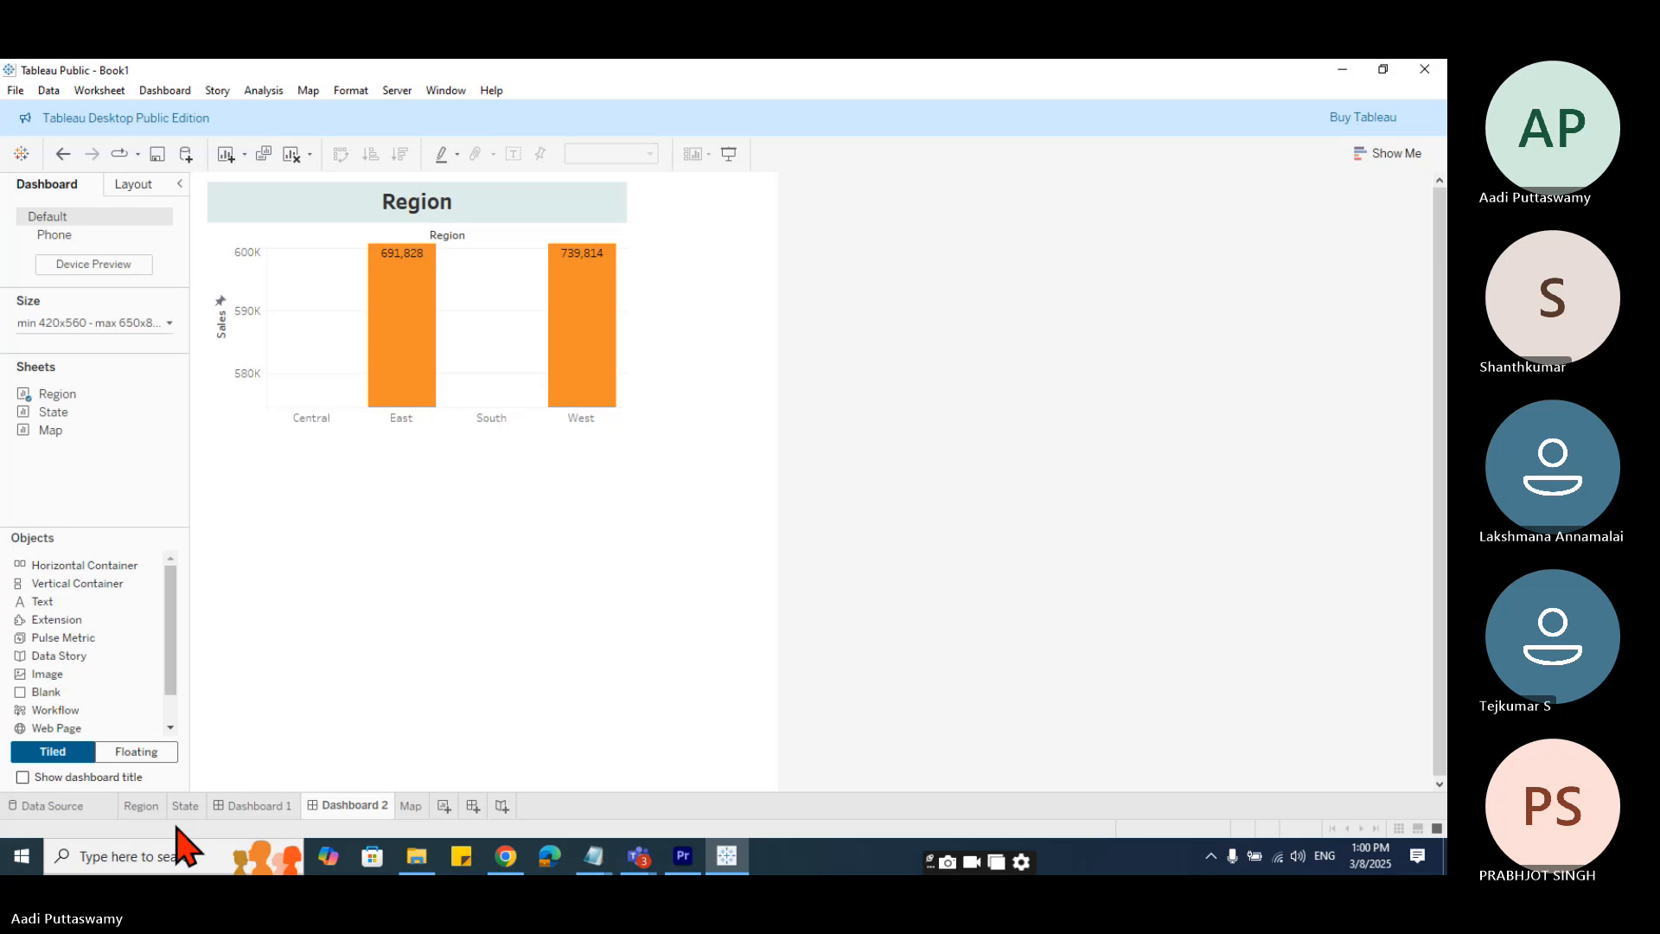
{"action": "left_click", "coordinate": [150, 808]}
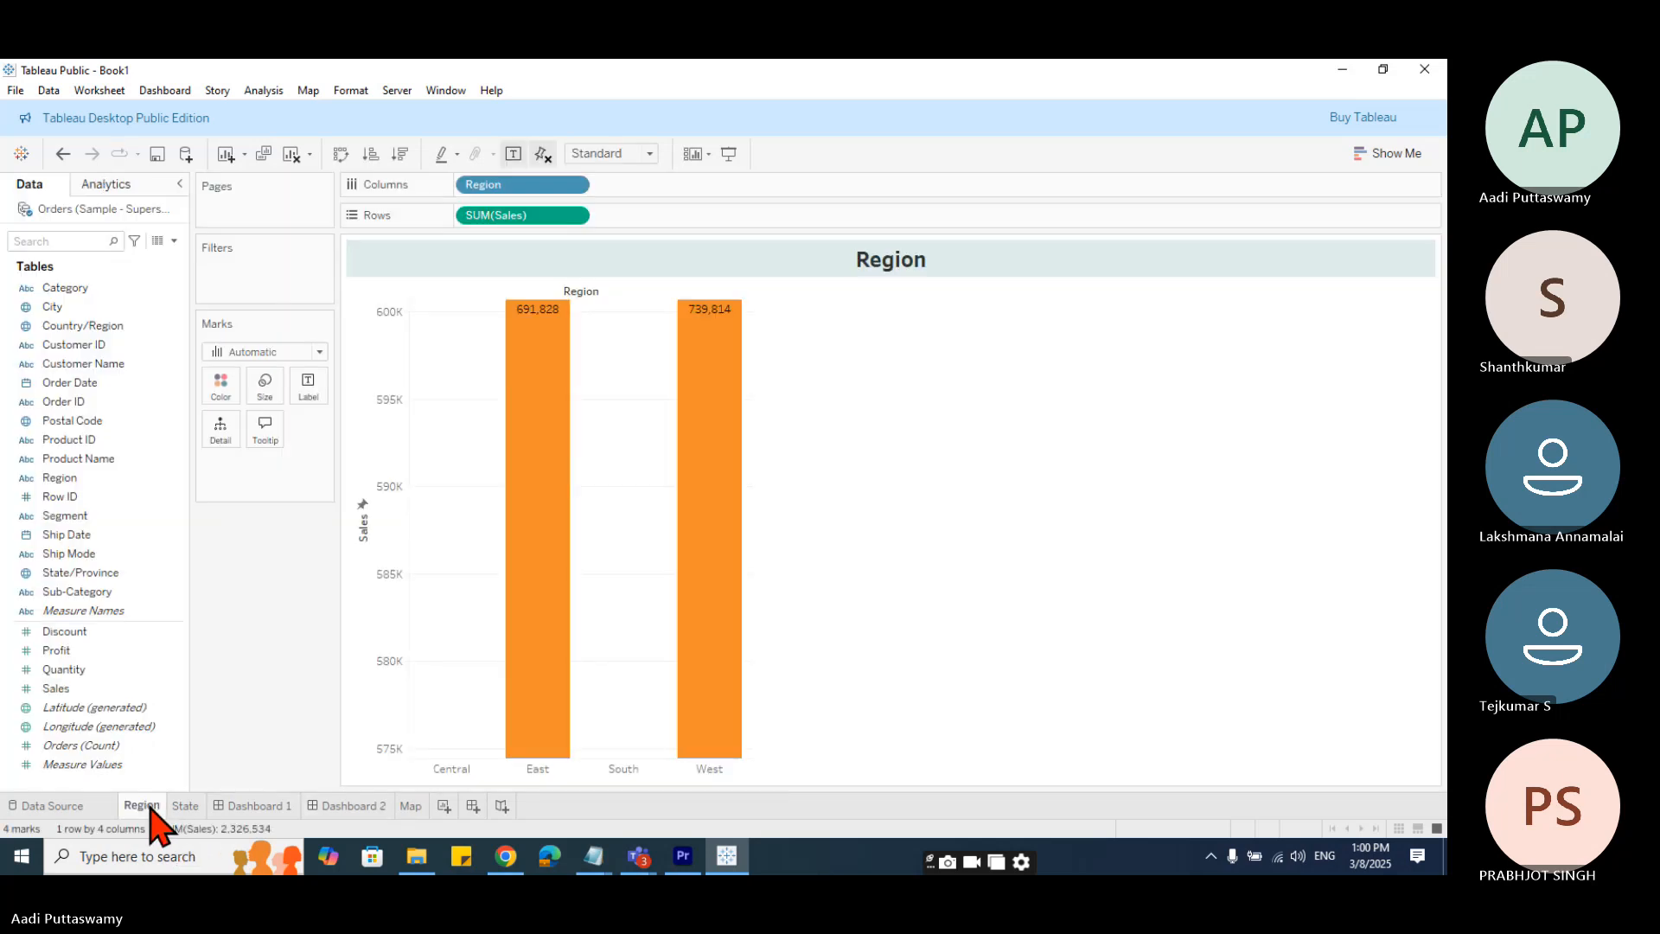
{"action": "left_click", "coordinate": [255, 806]}
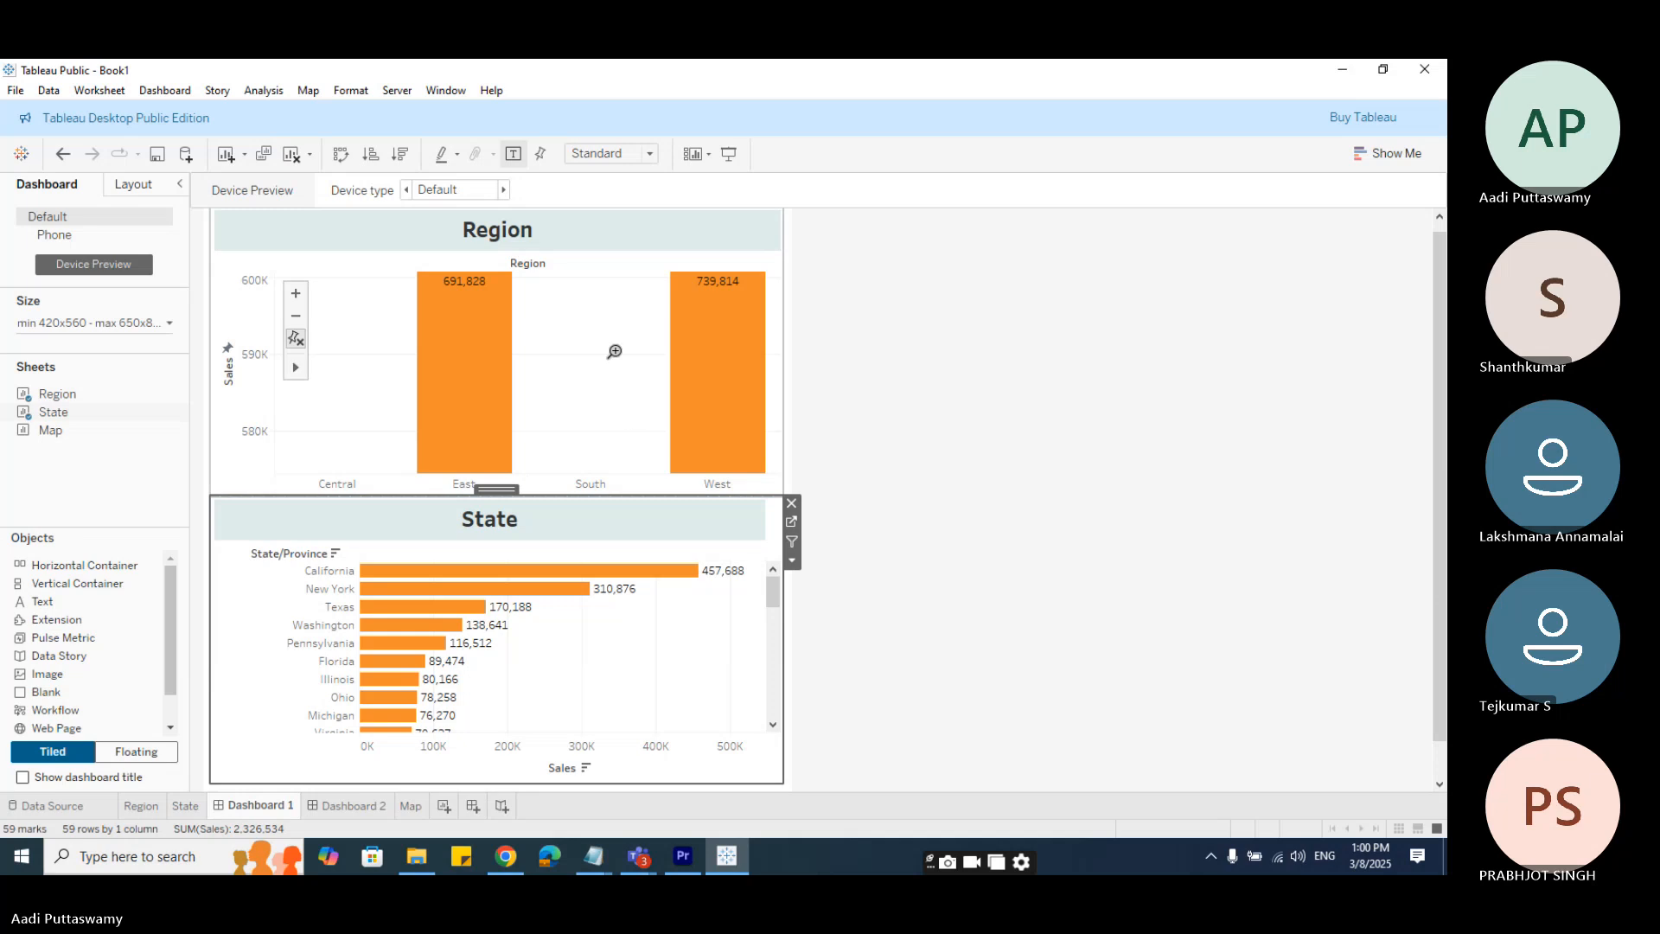
{"action": "left_click", "coordinate": [296, 339]}
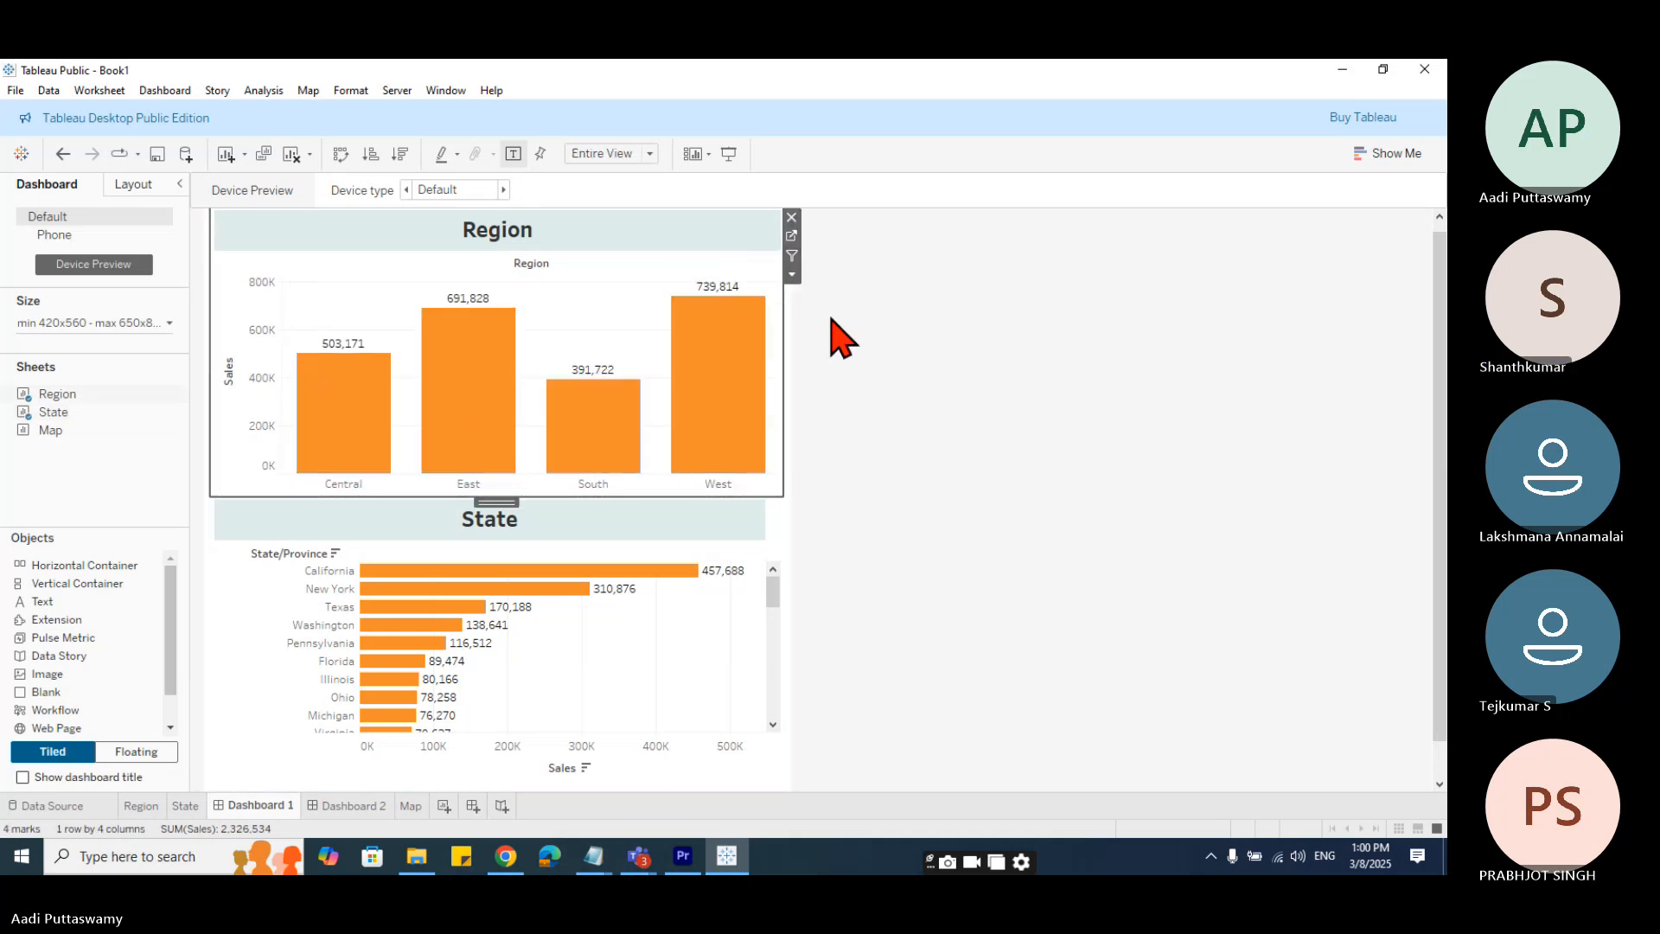
- Widen the floating Region chart on Dashboard 2 to nearly the full dashboard width and align it with the upper edge
{"action": "left_click", "coordinate": [350, 807]}
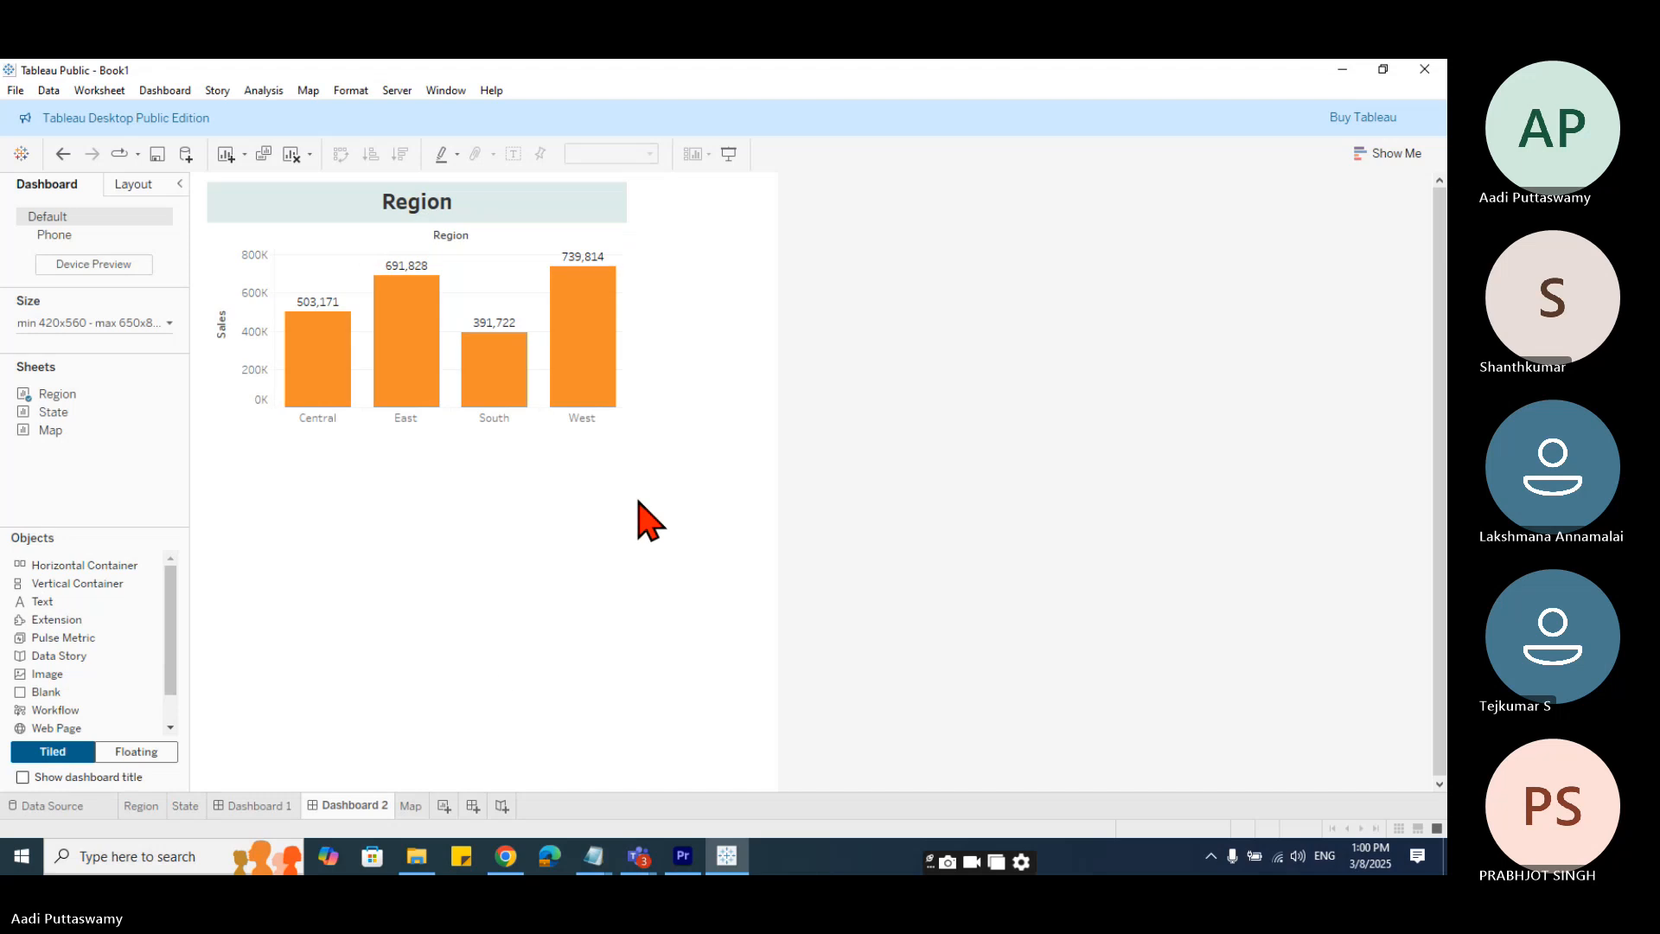
{"action": "left_click", "coordinate": [624, 245]}
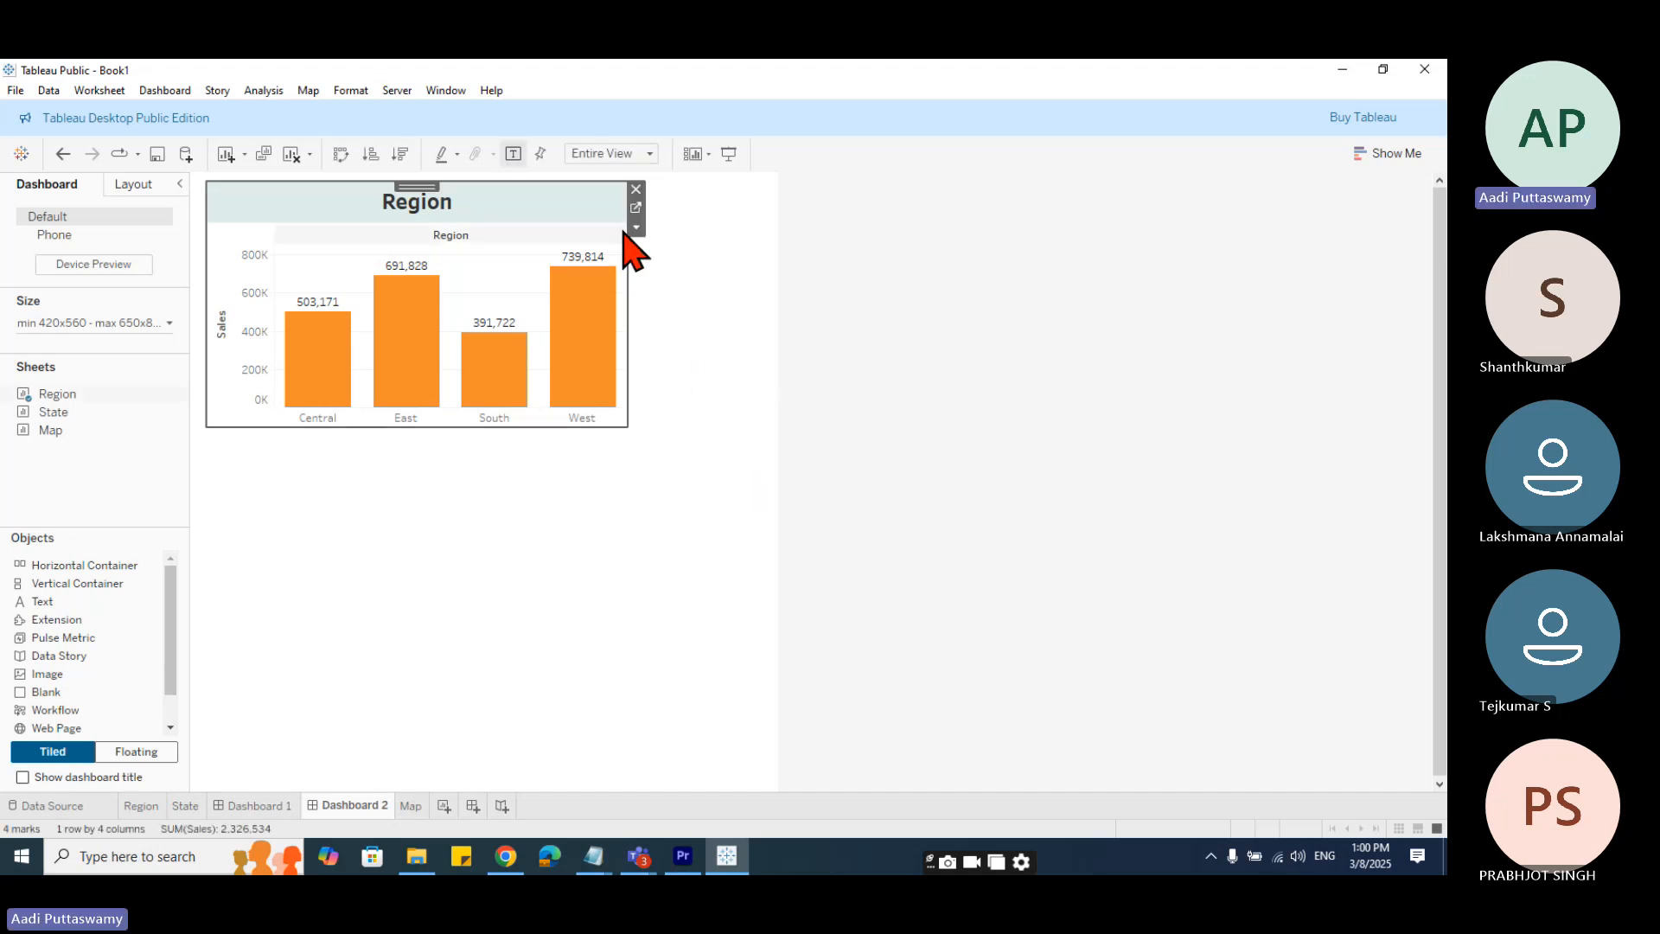
{"action": "left_click_drag", "start_coordinate": [630, 430], "coordinate": [760, 443]}
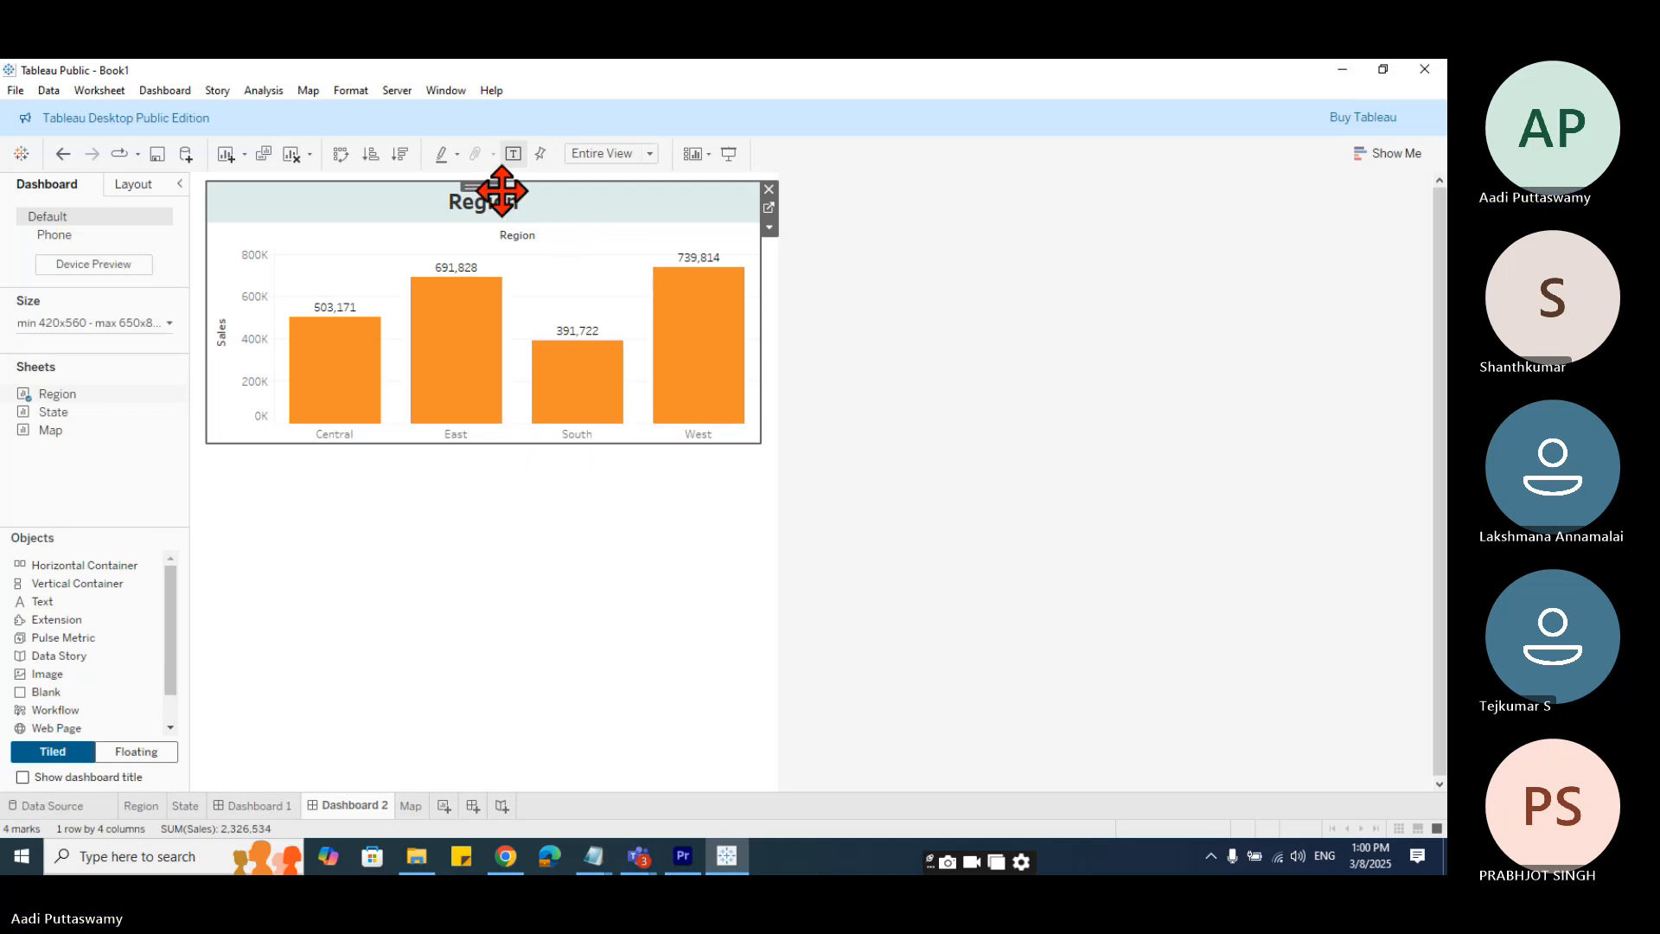
{"action": "left_click_drag", "start_coordinate": [492, 188], "coordinate": [491, 185]}
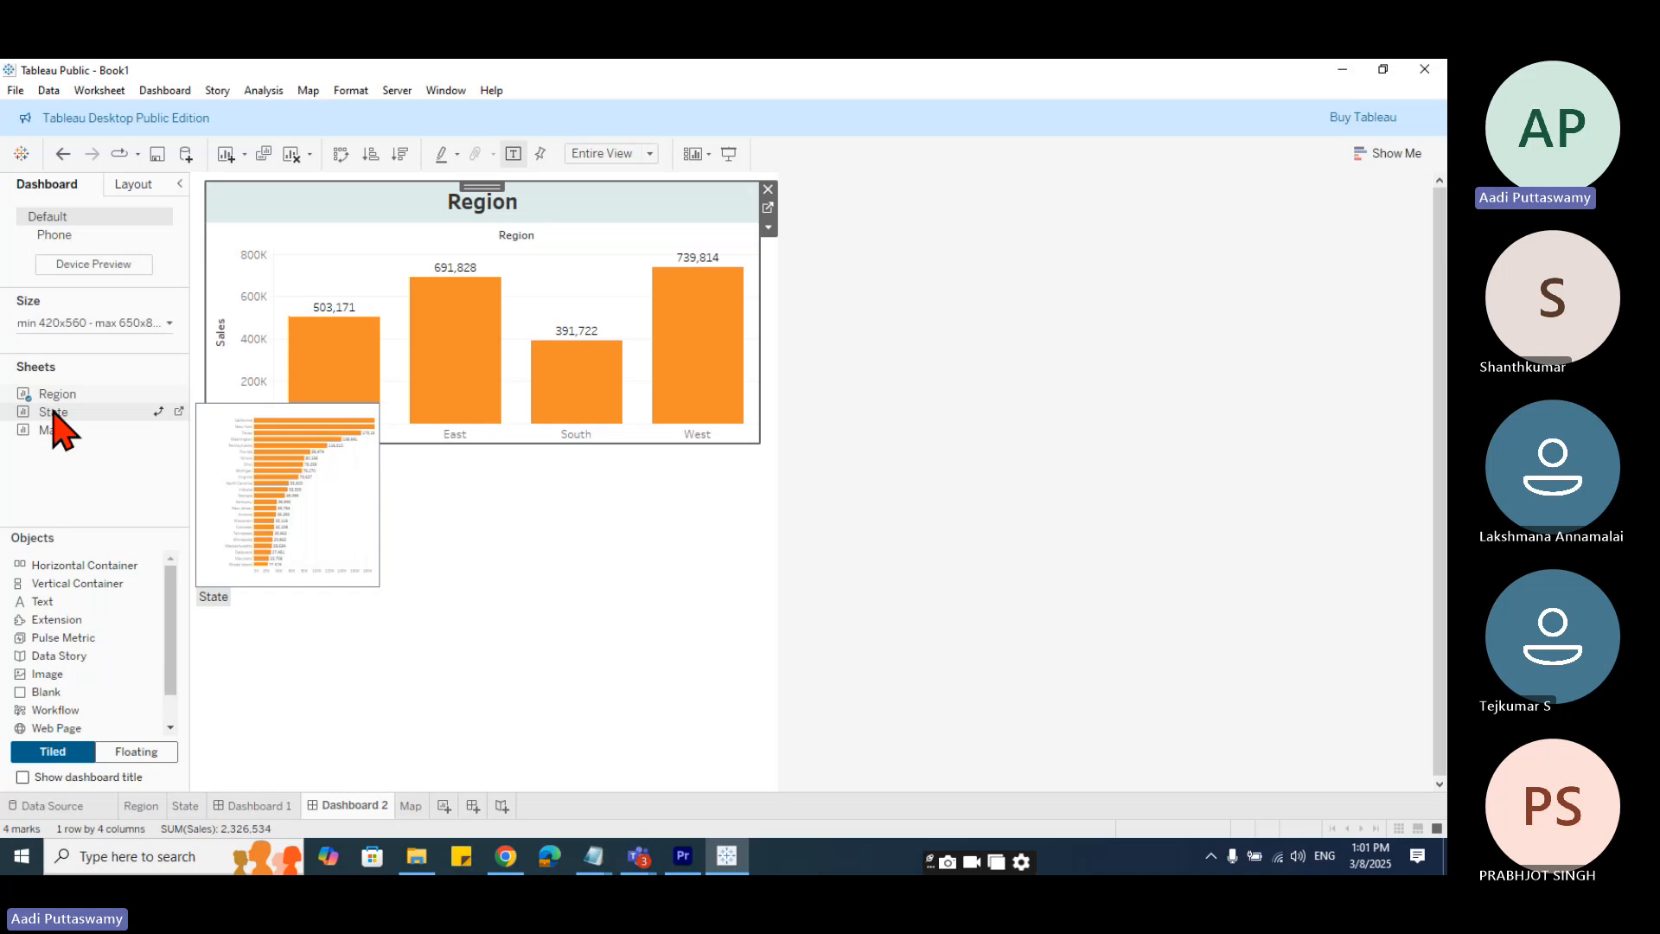
- Add the State sheet as a floating object below the Region chart and the floating Map sheet beside it, both extended to the dashboard's lower edge
{"action": "left_click_drag", "start_coordinate": [53, 412], "coordinate": [206, 459]}
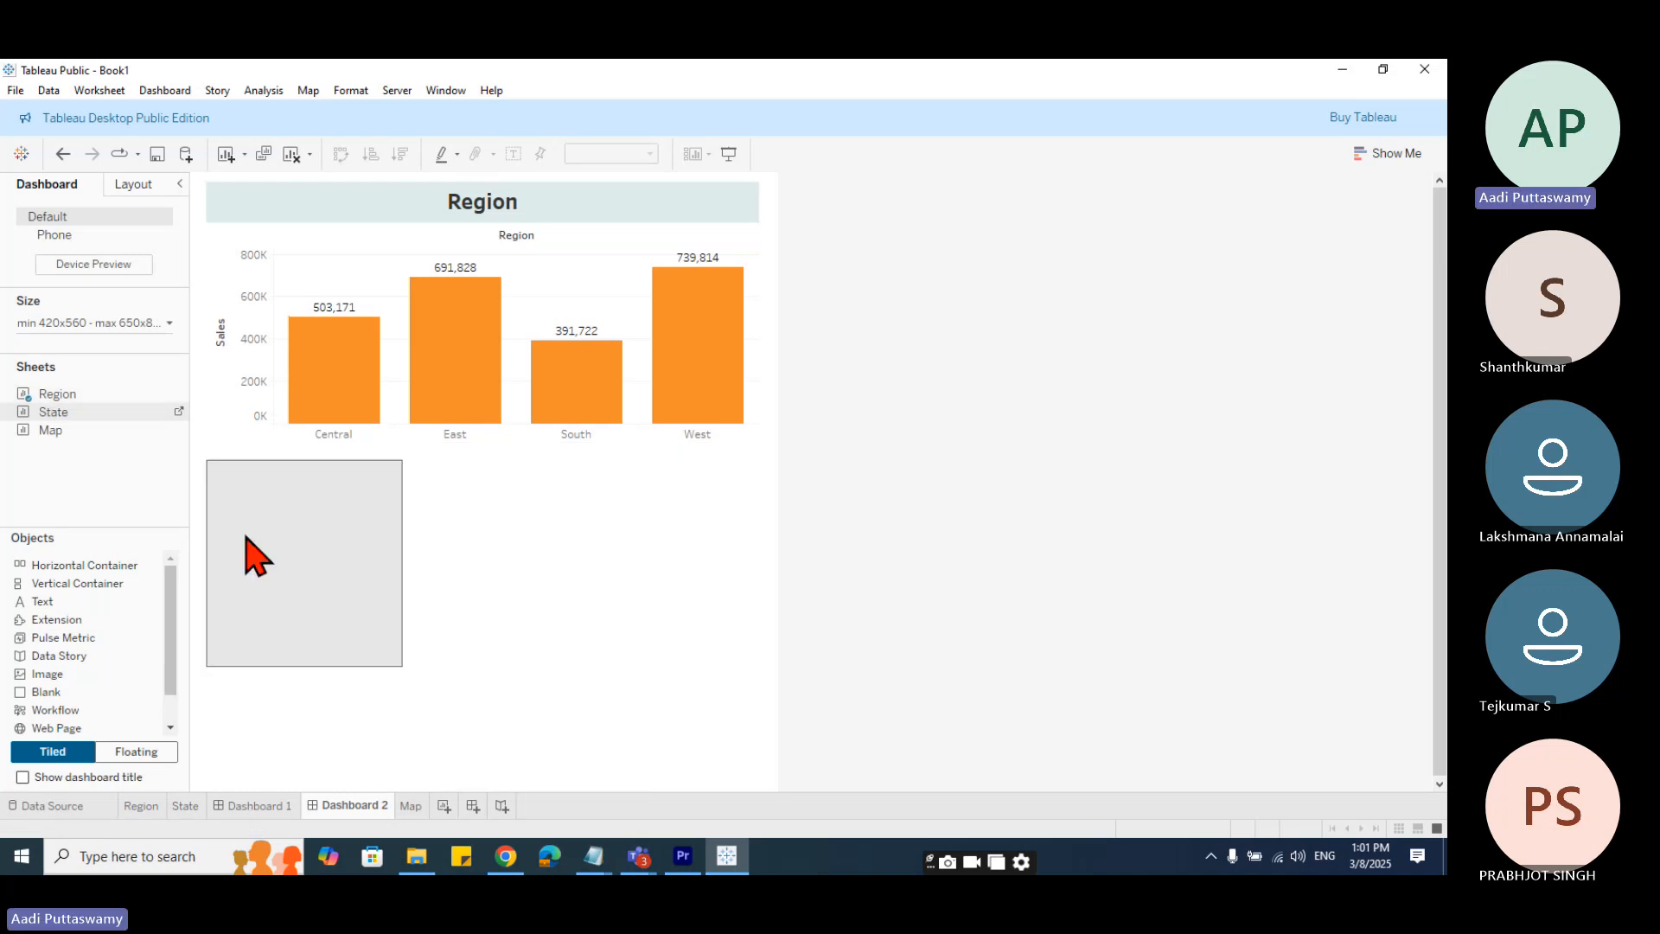
{"action": "left_click_drag", "start_coordinate": [402, 666], "coordinate": [460, 782]}
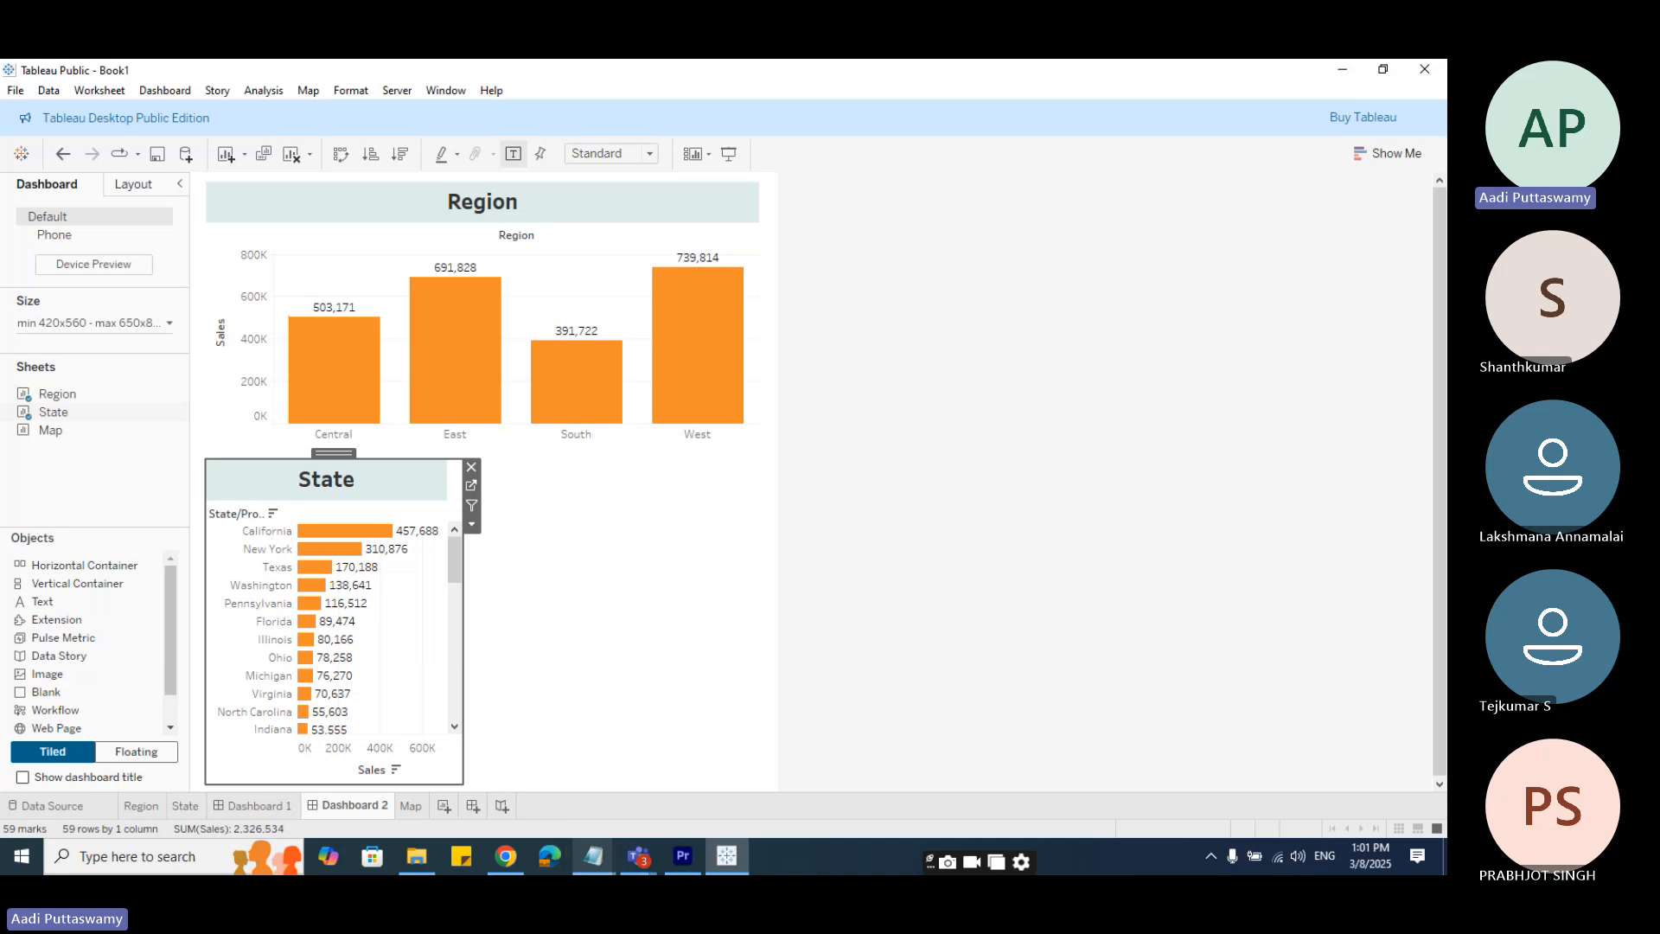
{"action": "left_click", "coordinate": [63, 438]}
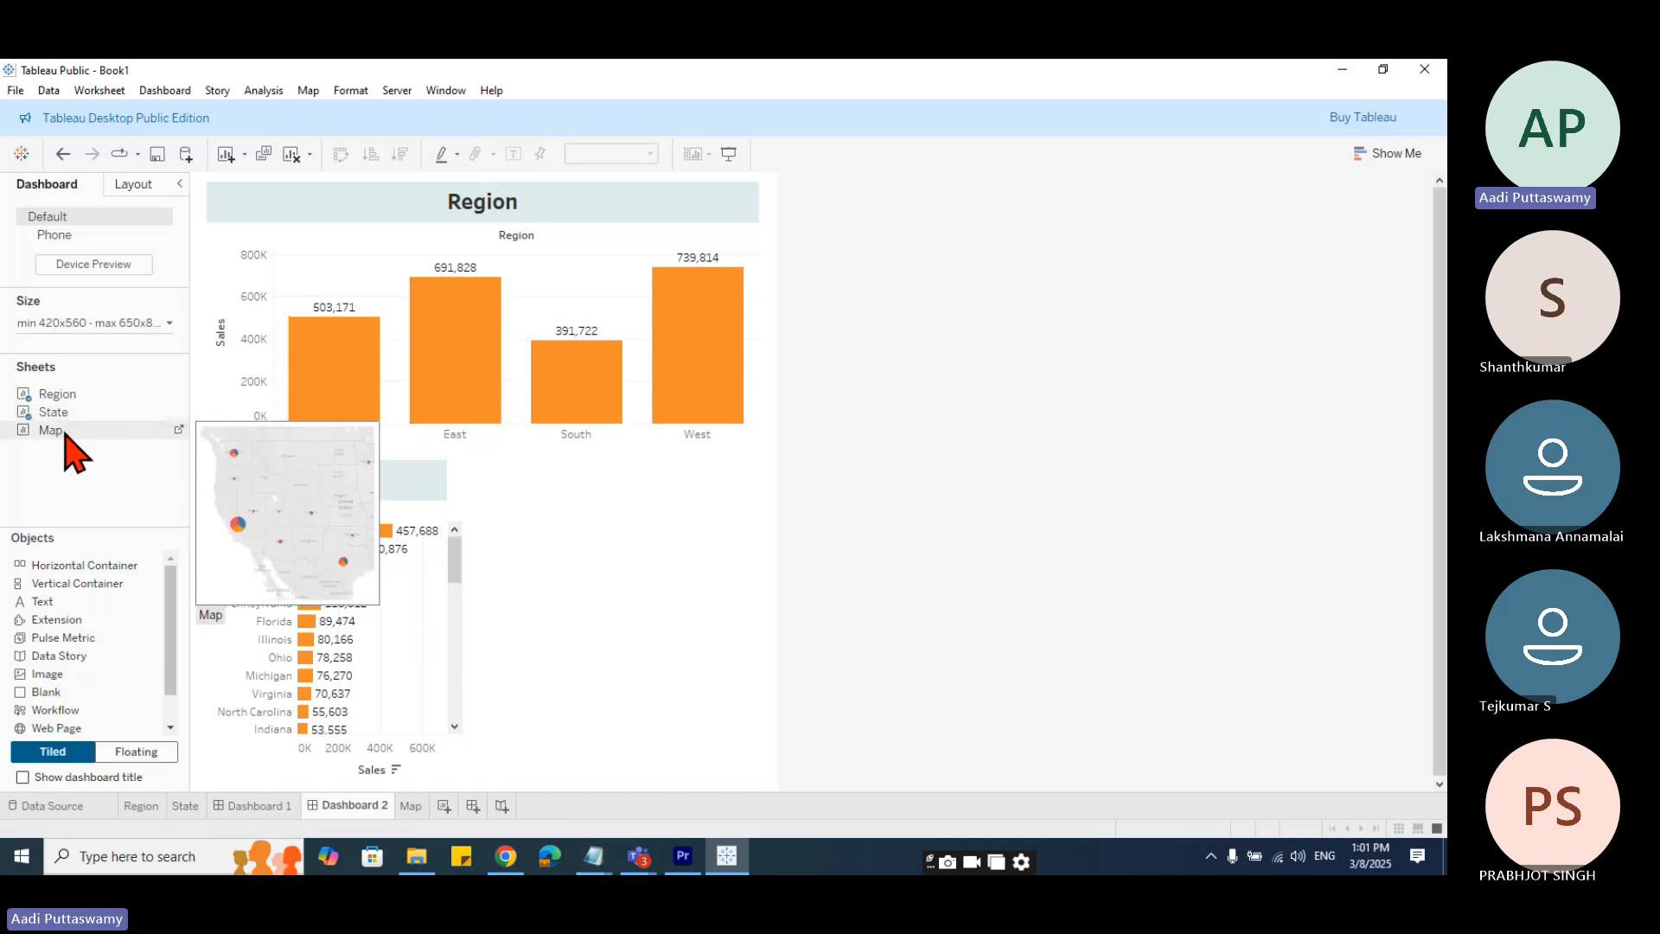
{"action": "left_click_drag", "start_coordinate": [58, 437], "coordinate": [470, 460]}
{"action": "left_click_drag", "start_coordinate": [660, 666], "coordinate": [771, 783]}
- Move the Category and Sales legends off the State chart and remove both from Dashboard 2
{"action": "left_click", "coordinate": [371, 498]}
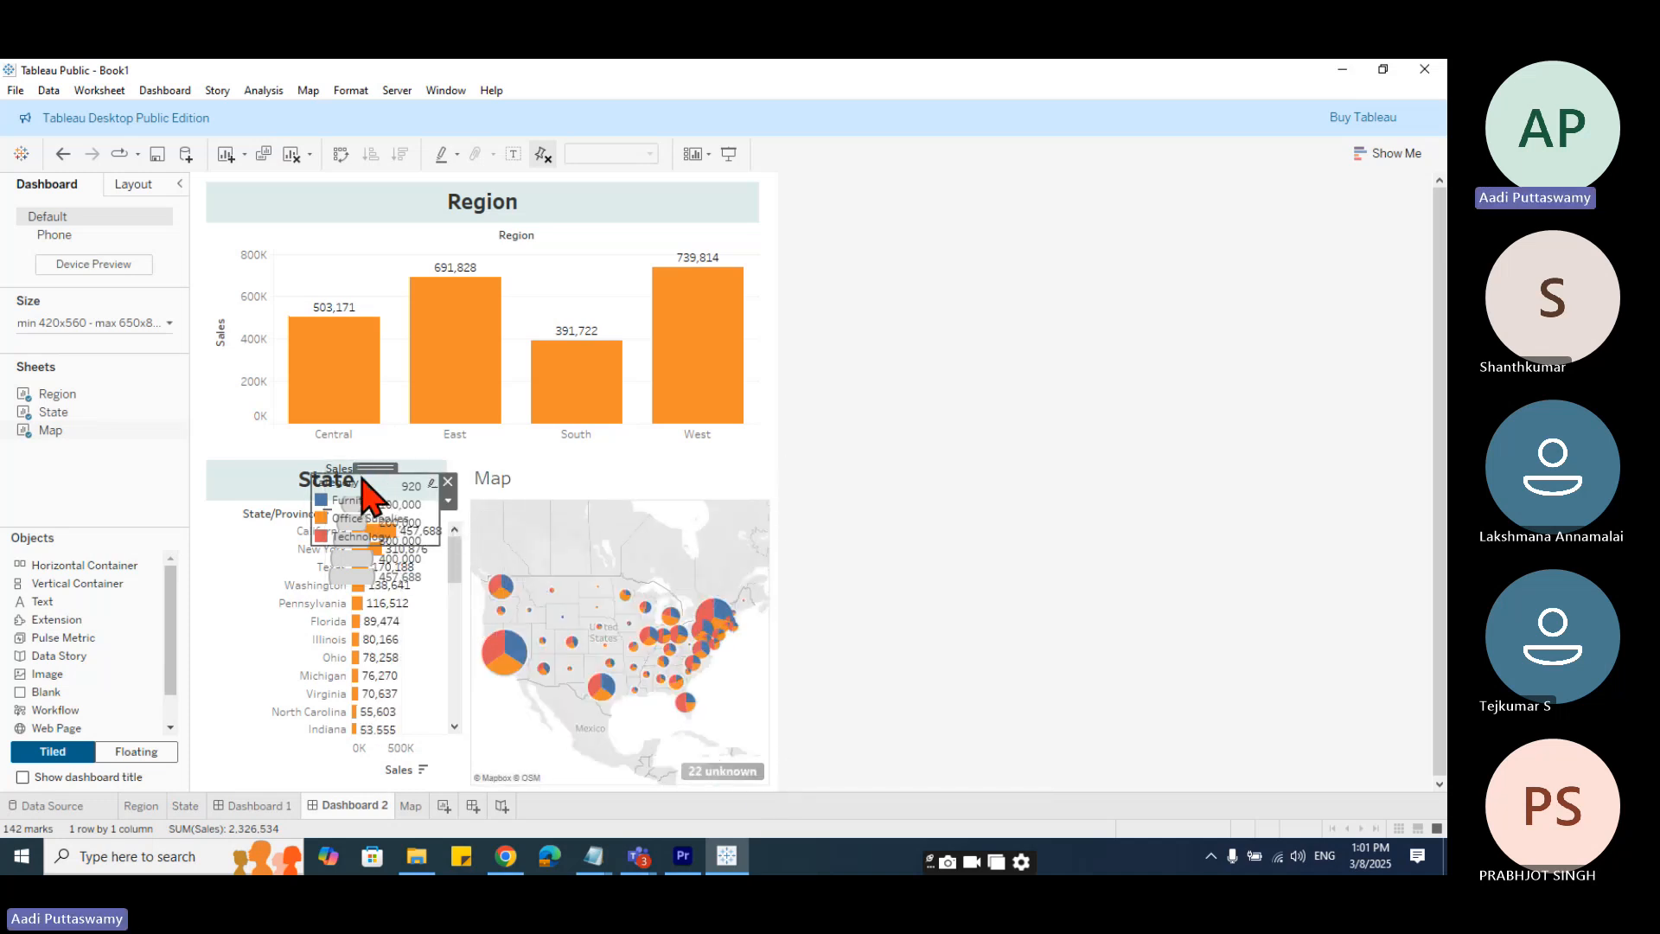
{"action": "left_click_drag", "start_coordinate": [382, 471], "coordinate": [271, 427]}
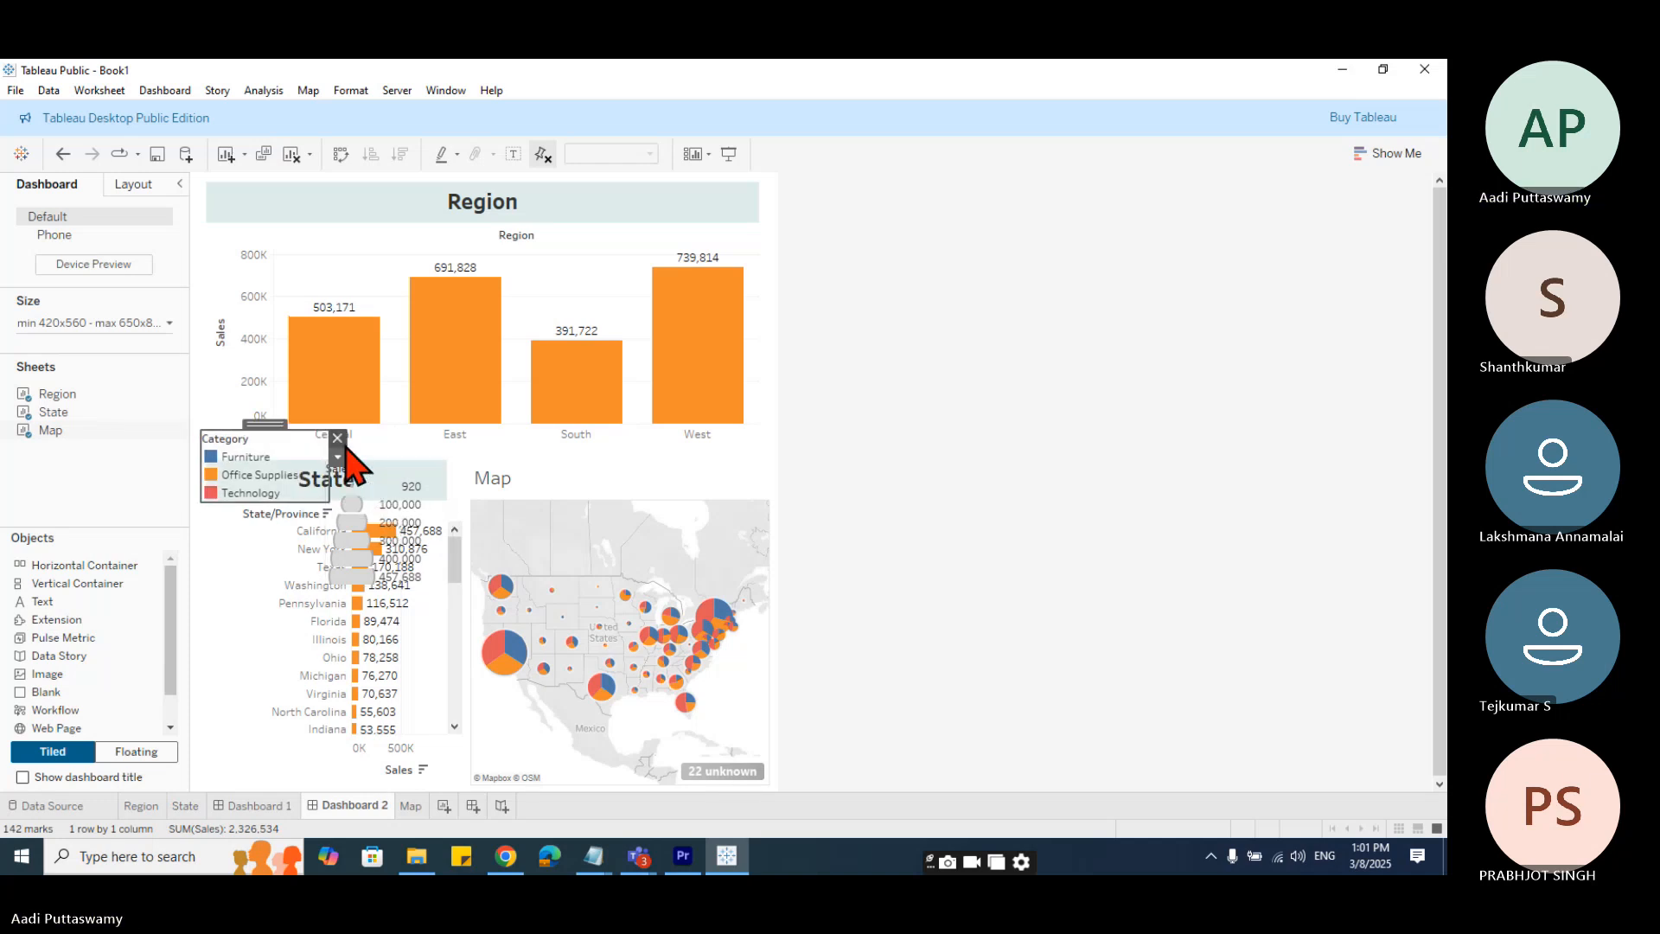
{"action": "key", "text": "ctrl+z"}
{"action": "left_click_drag", "start_coordinate": [398, 458], "coordinate": [274, 454]}
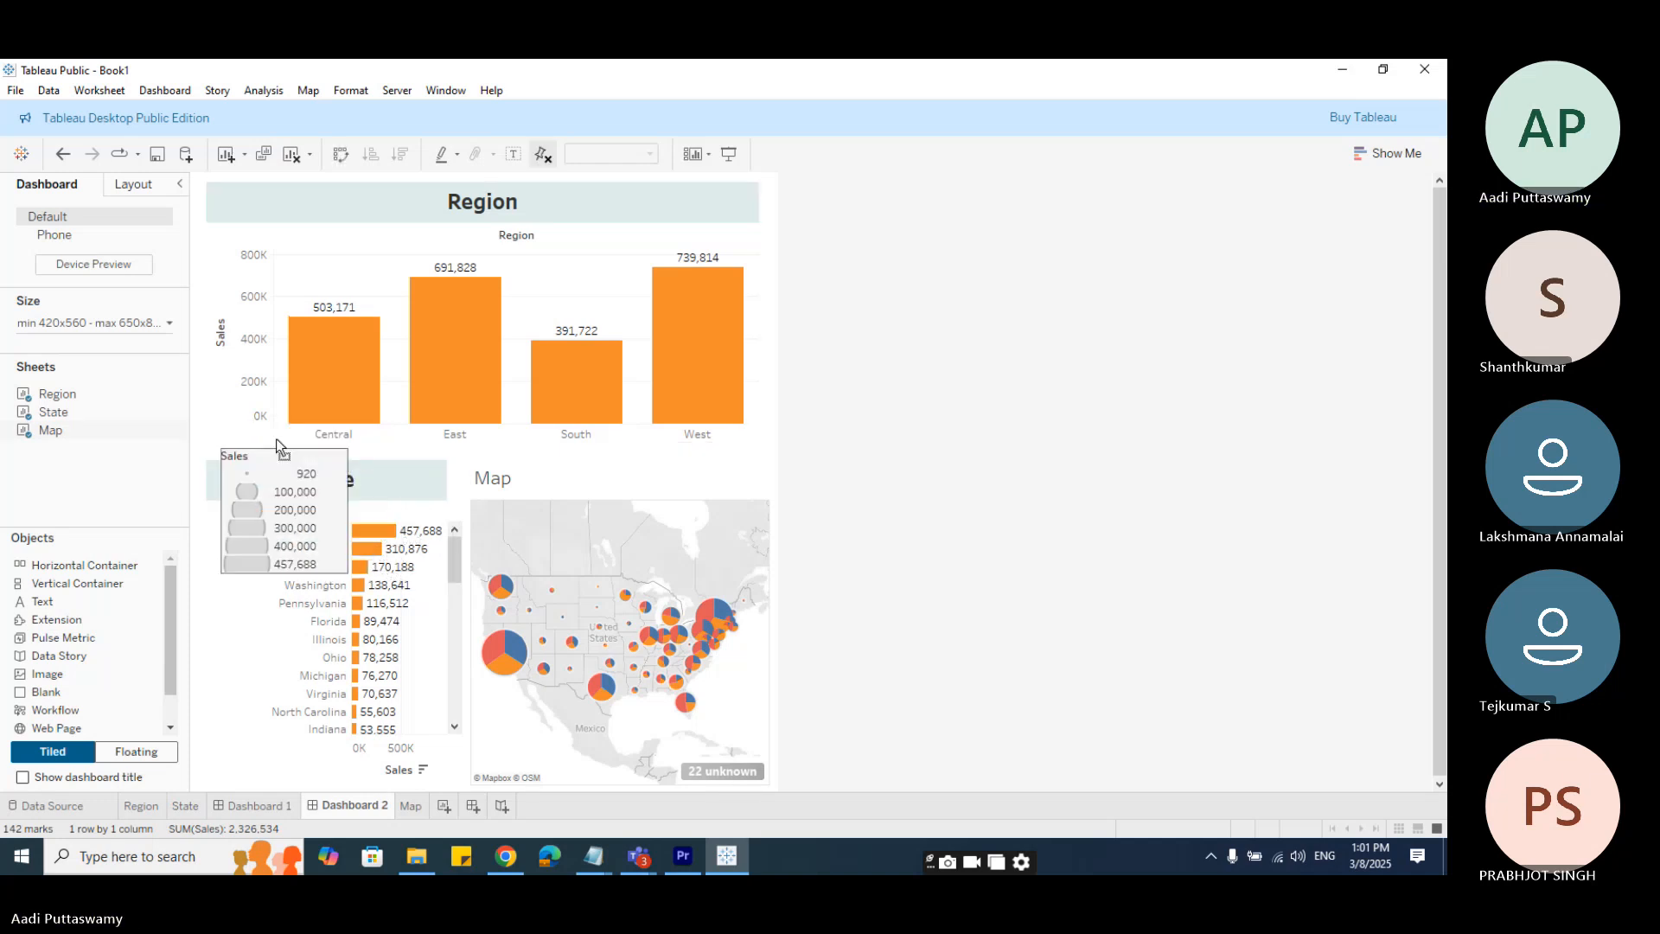
{"action": "left_click", "coordinate": [337, 468]}
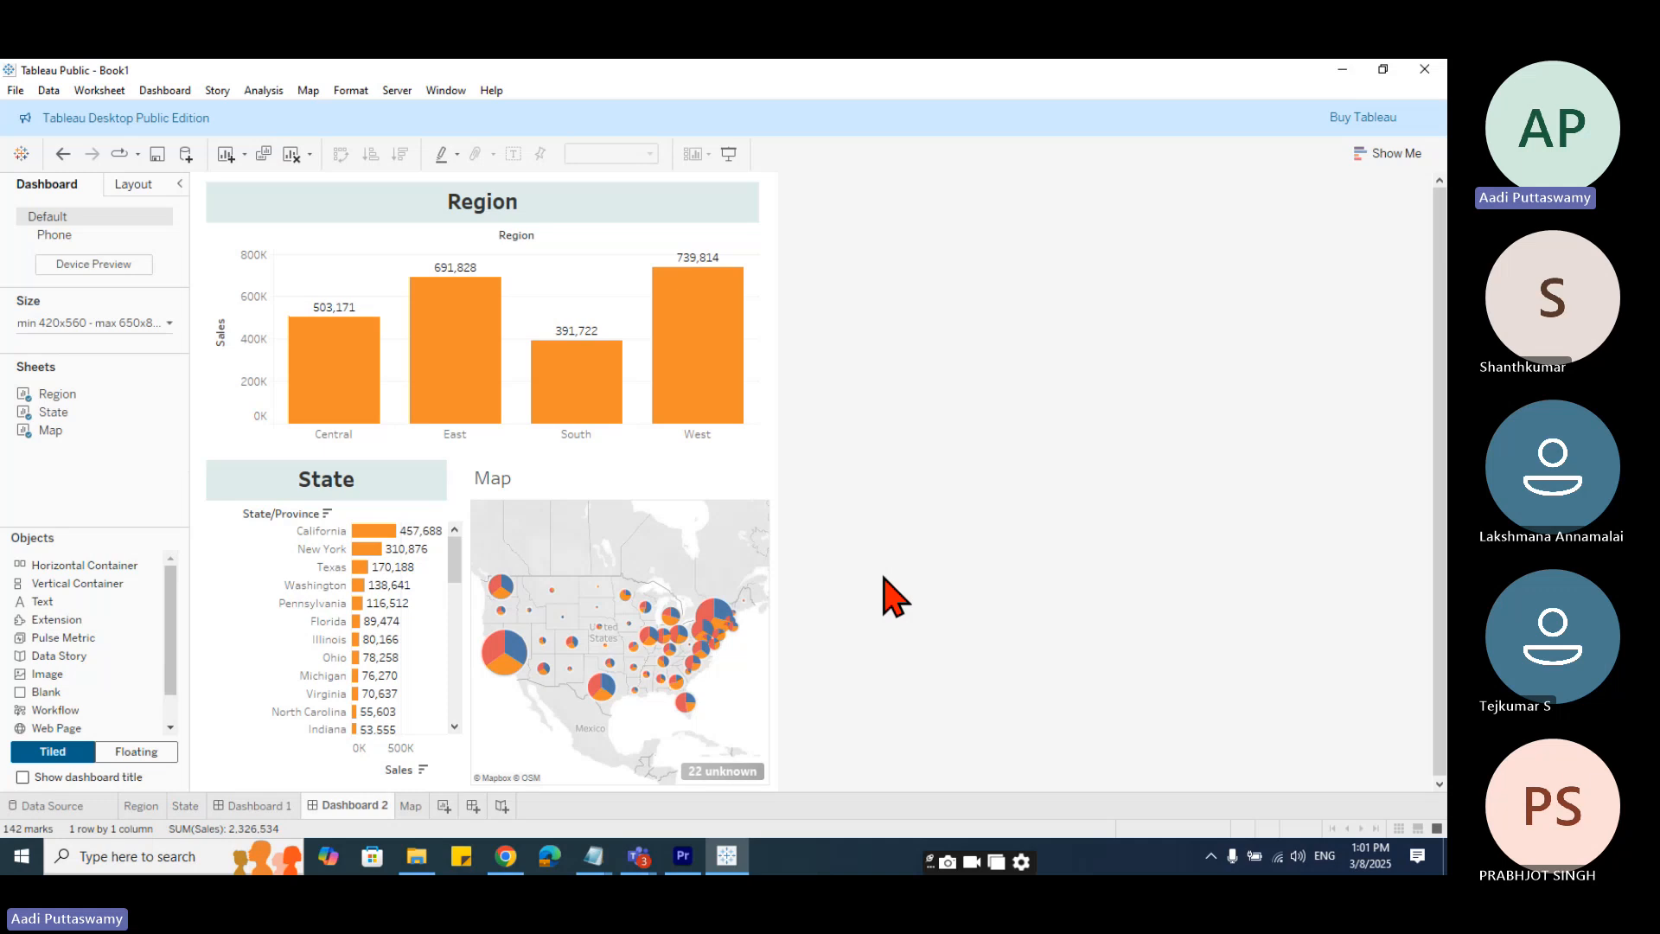
- Create a new dashboard and look through the available dashboard objects, from Horizontal Container to Download
{"action": "left_click", "coordinate": [472, 811]}
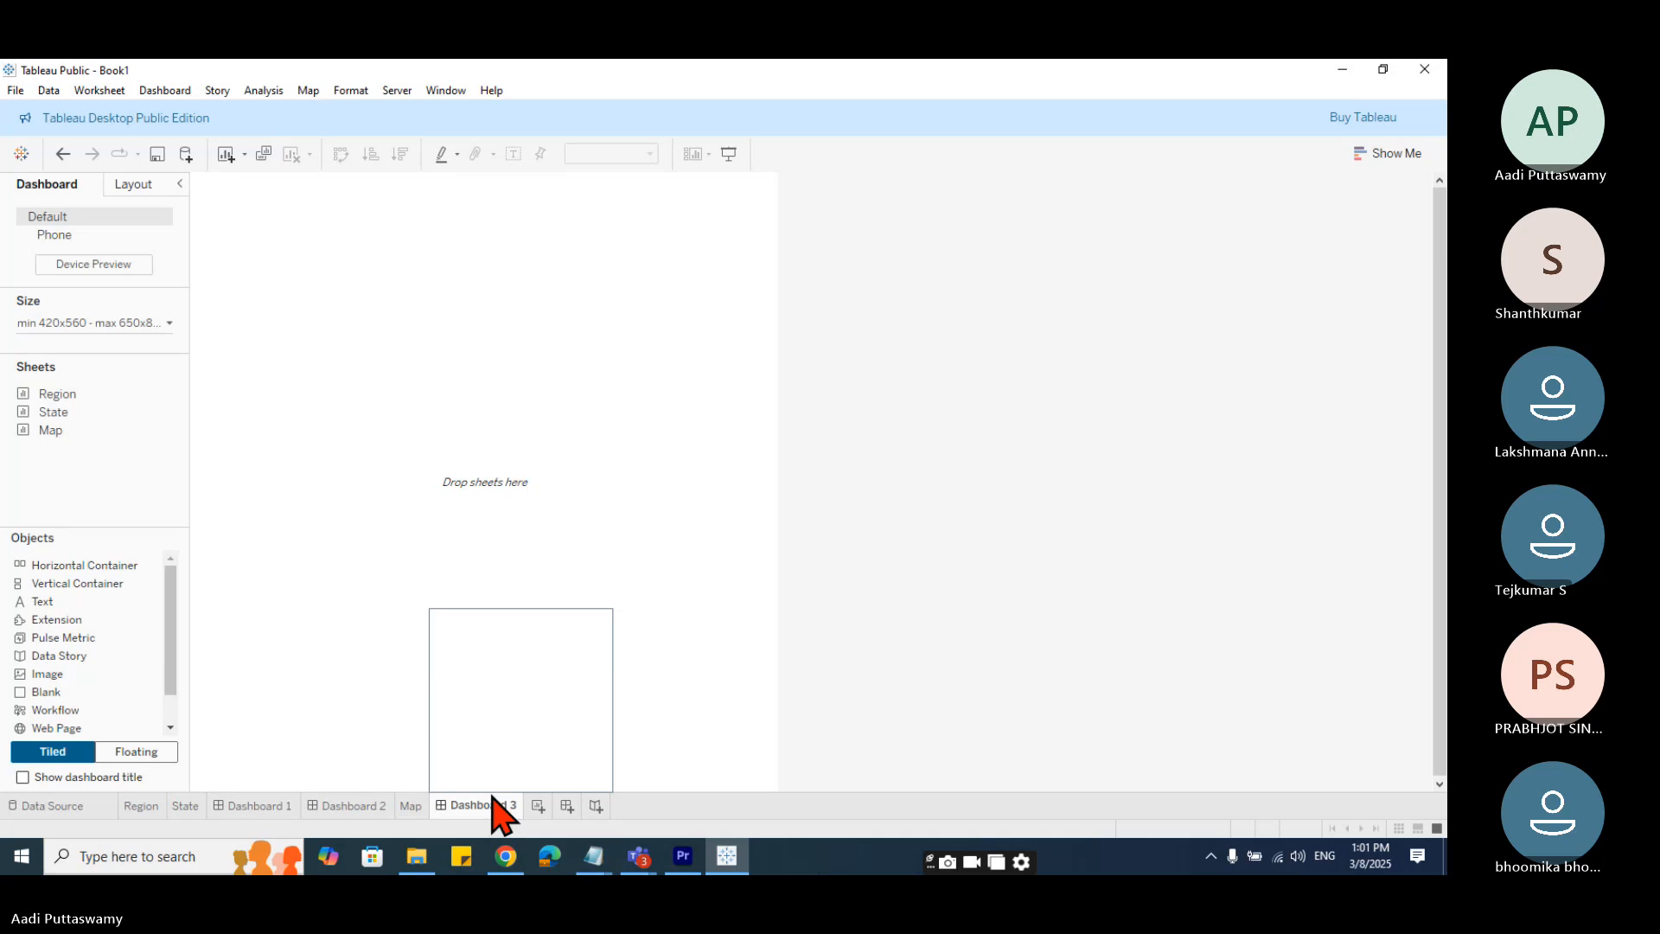
{"action": "left_click", "coordinate": [106, 565]}
{"action": "left_click", "coordinate": [106, 584]}
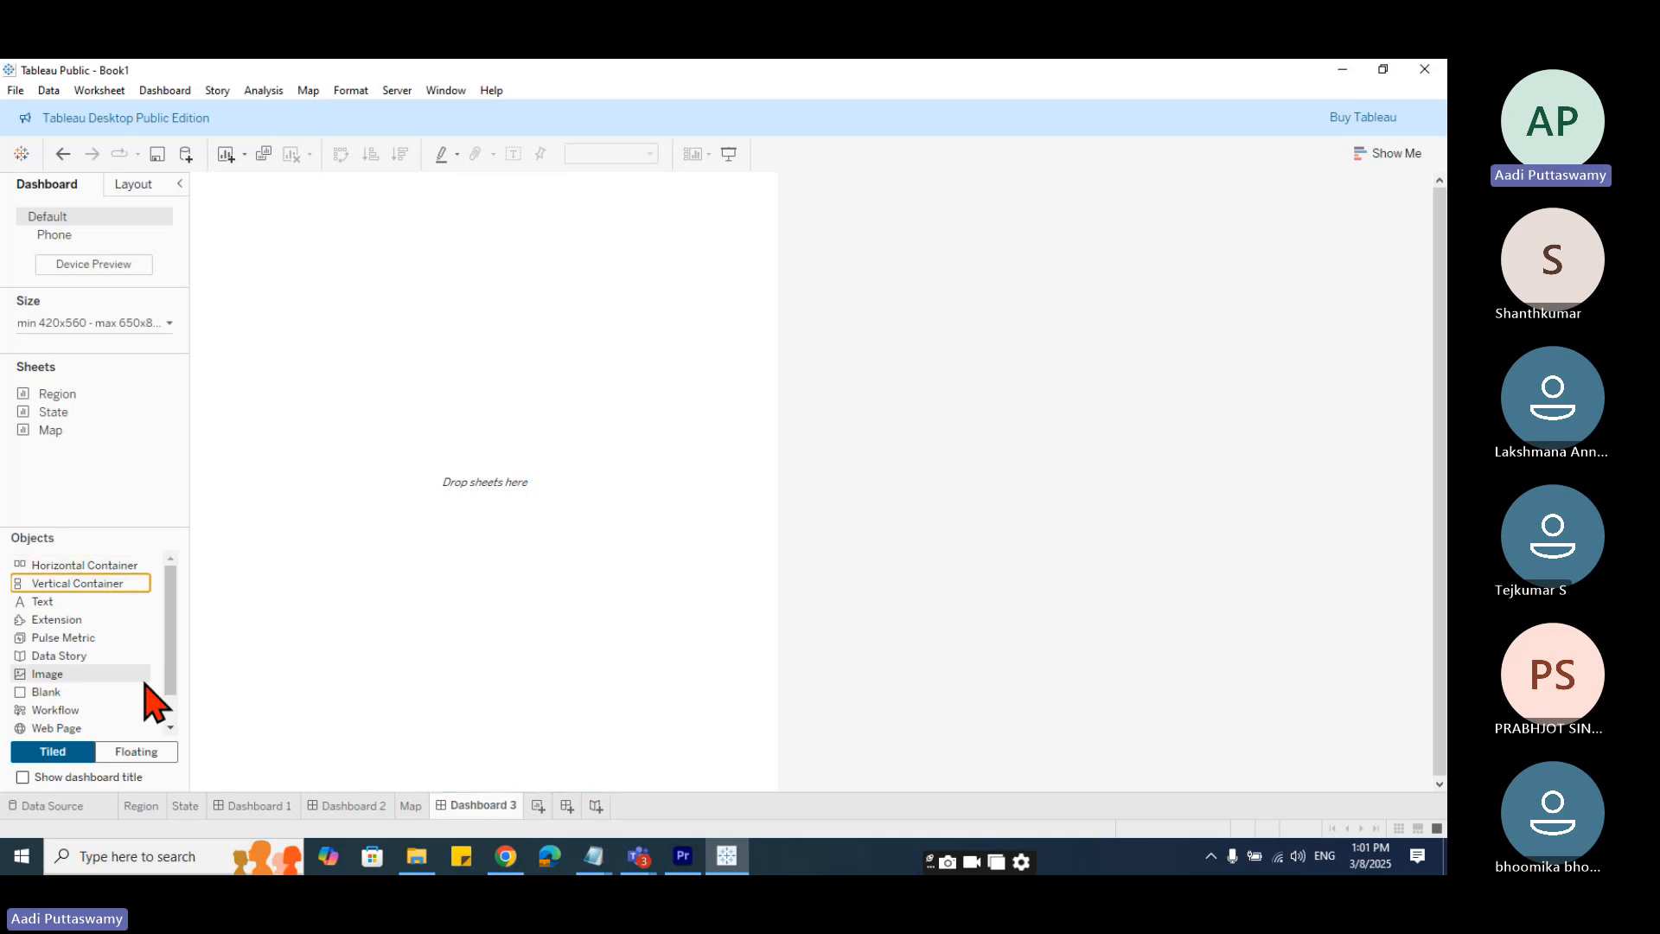
{"action": "left_click", "coordinate": [71, 621]}
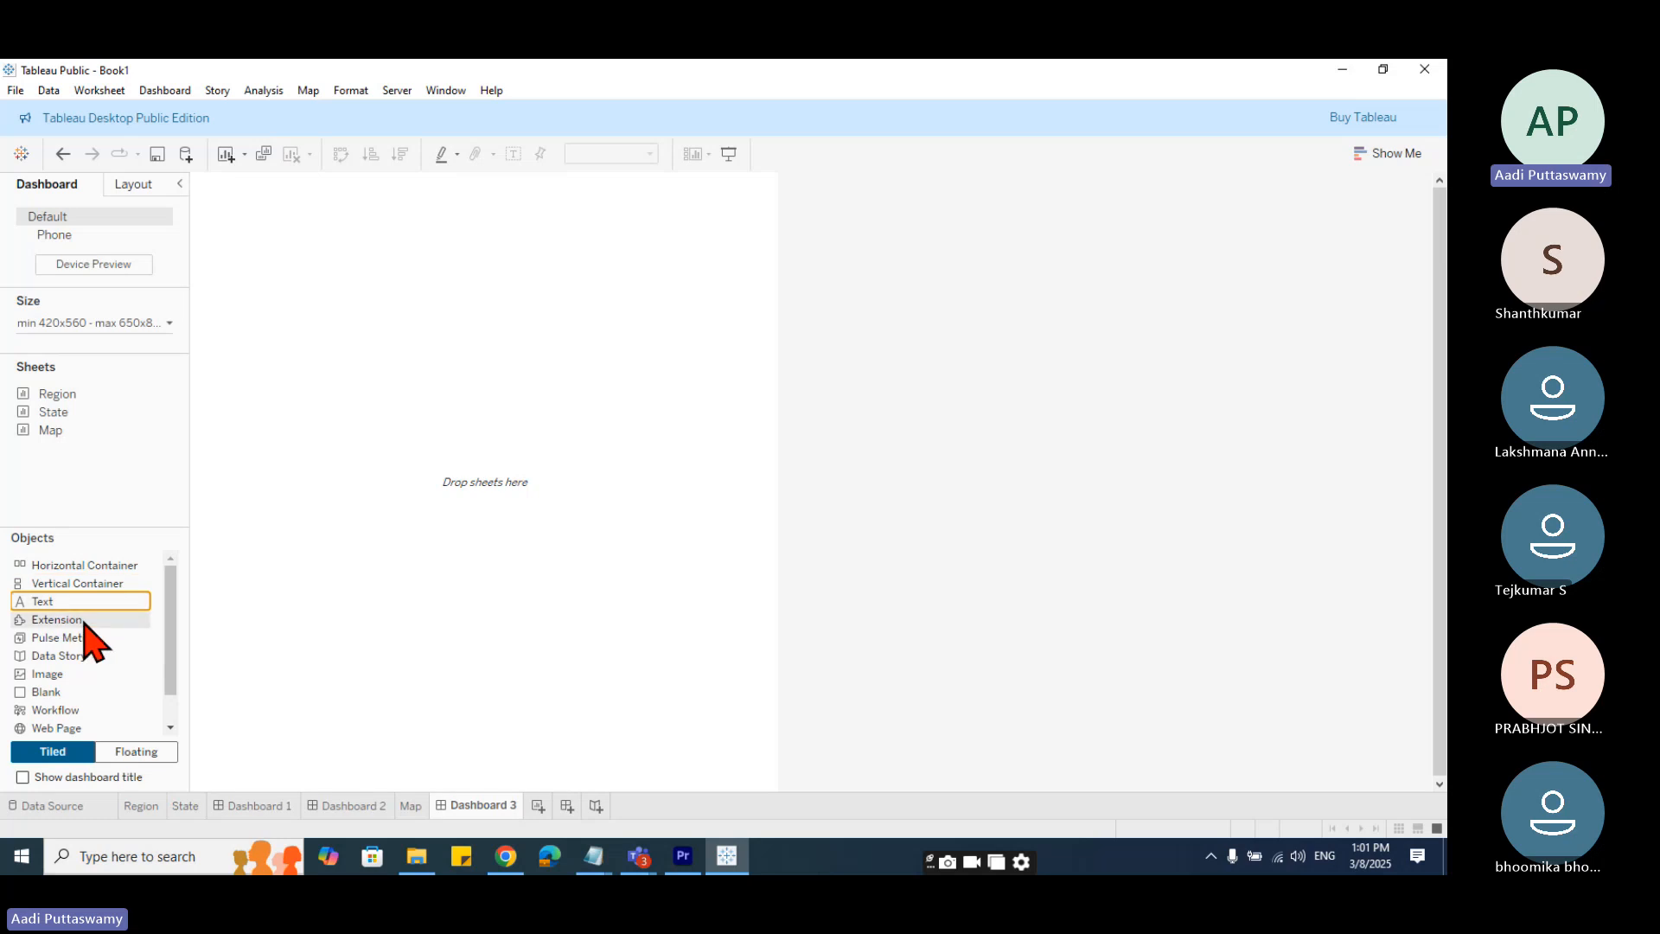
{"action": "left_click", "coordinate": [87, 638]}
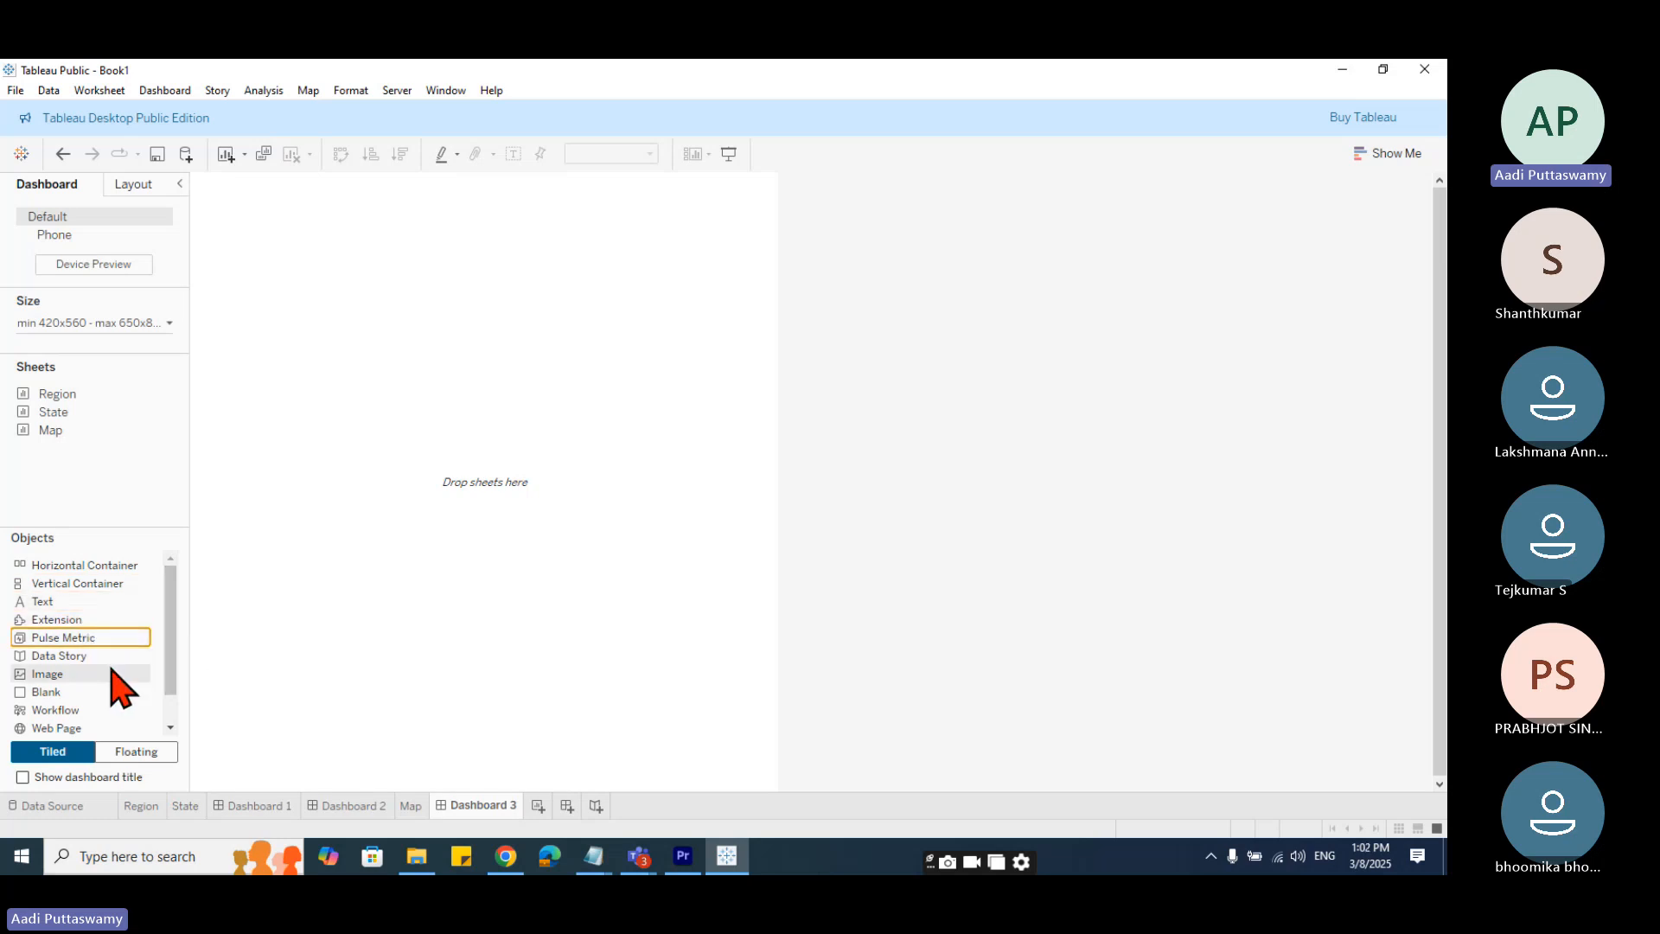
{"action": "left_click", "coordinate": [80, 657]}
{"action": "left_click", "coordinate": [74, 675]}
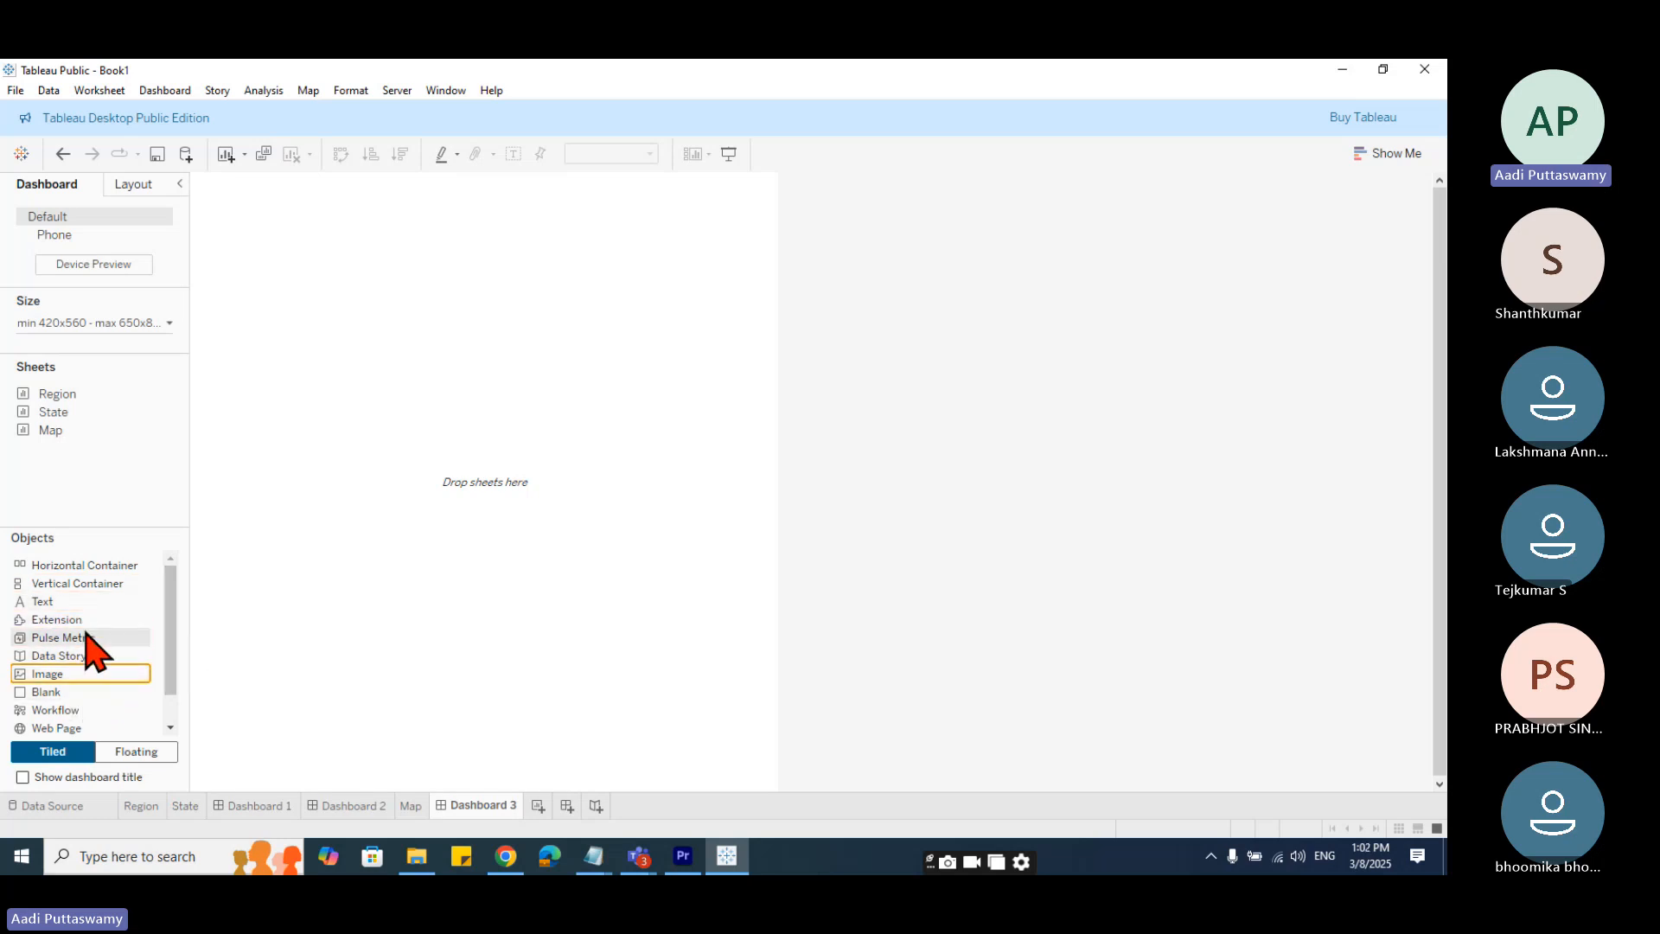
{"action": "scroll", "coordinate": [122, 721], "scroll_direction": "down", "scroll_amount": 1}
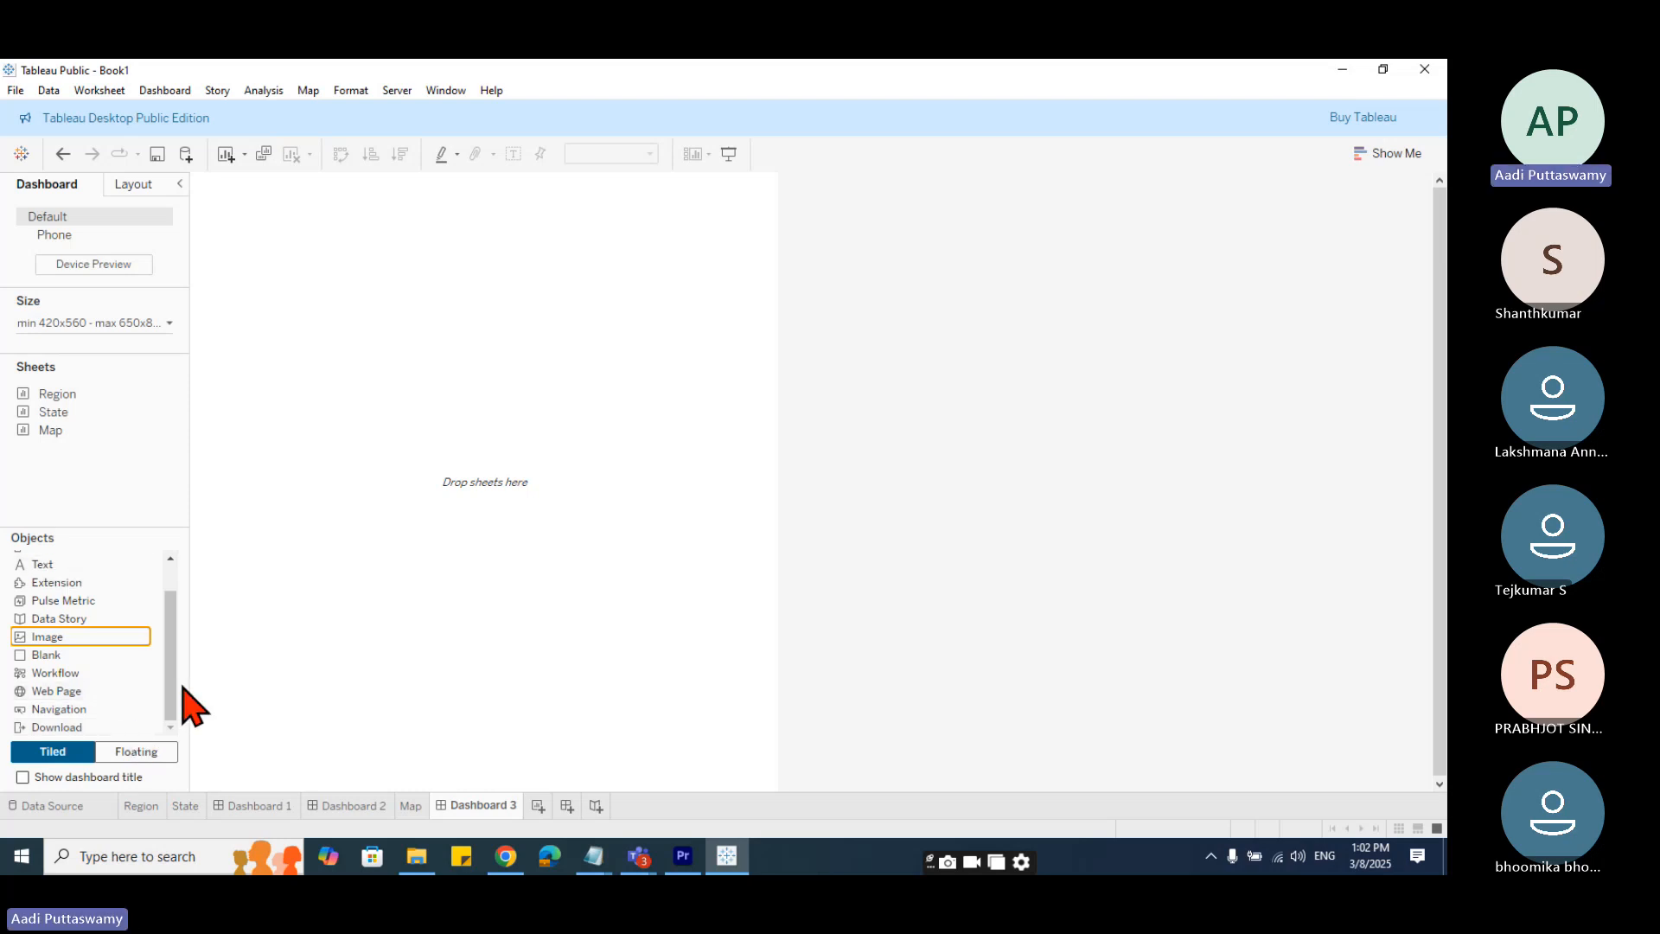
{"action": "left_click_drag", "start_coordinate": [173, 644], "coordinate": [173, 586]}
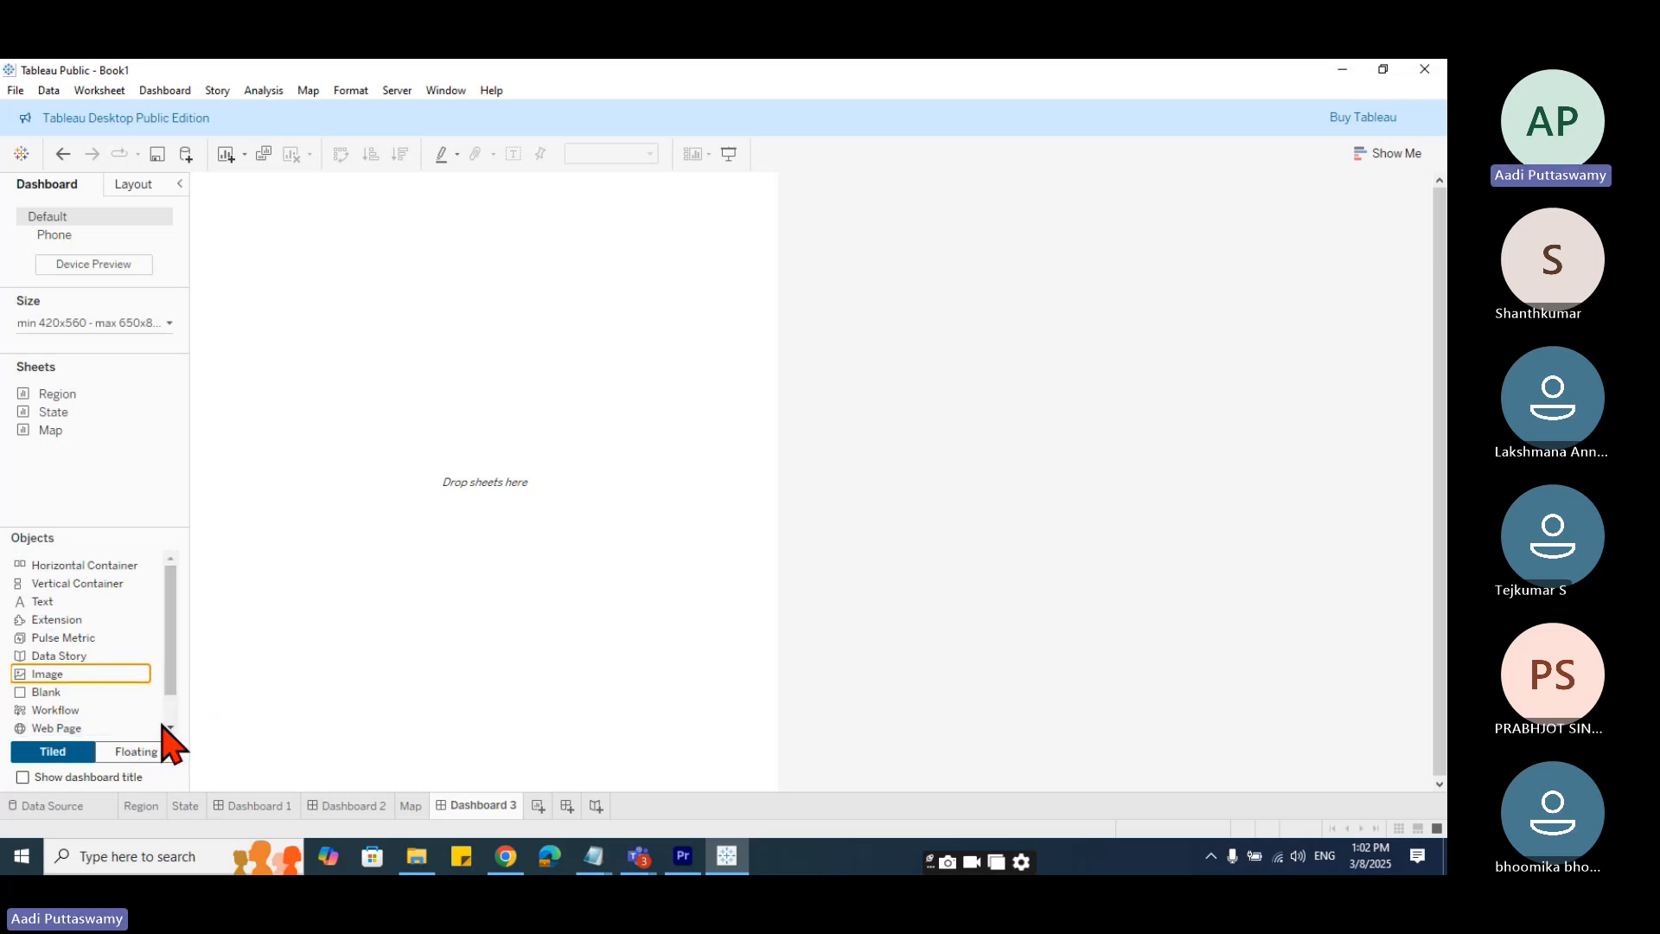
- Add a floating Horizontal Container to Dashboard 3, place it in the upper-left corner and enlarge it to about three quarters of the dashboard width
{"action": "left_click", "coordinate": [59, 568]}
{"action": "left_click_drag", "start_coordinate": [59, 568], "coordinate": [280, 432]}
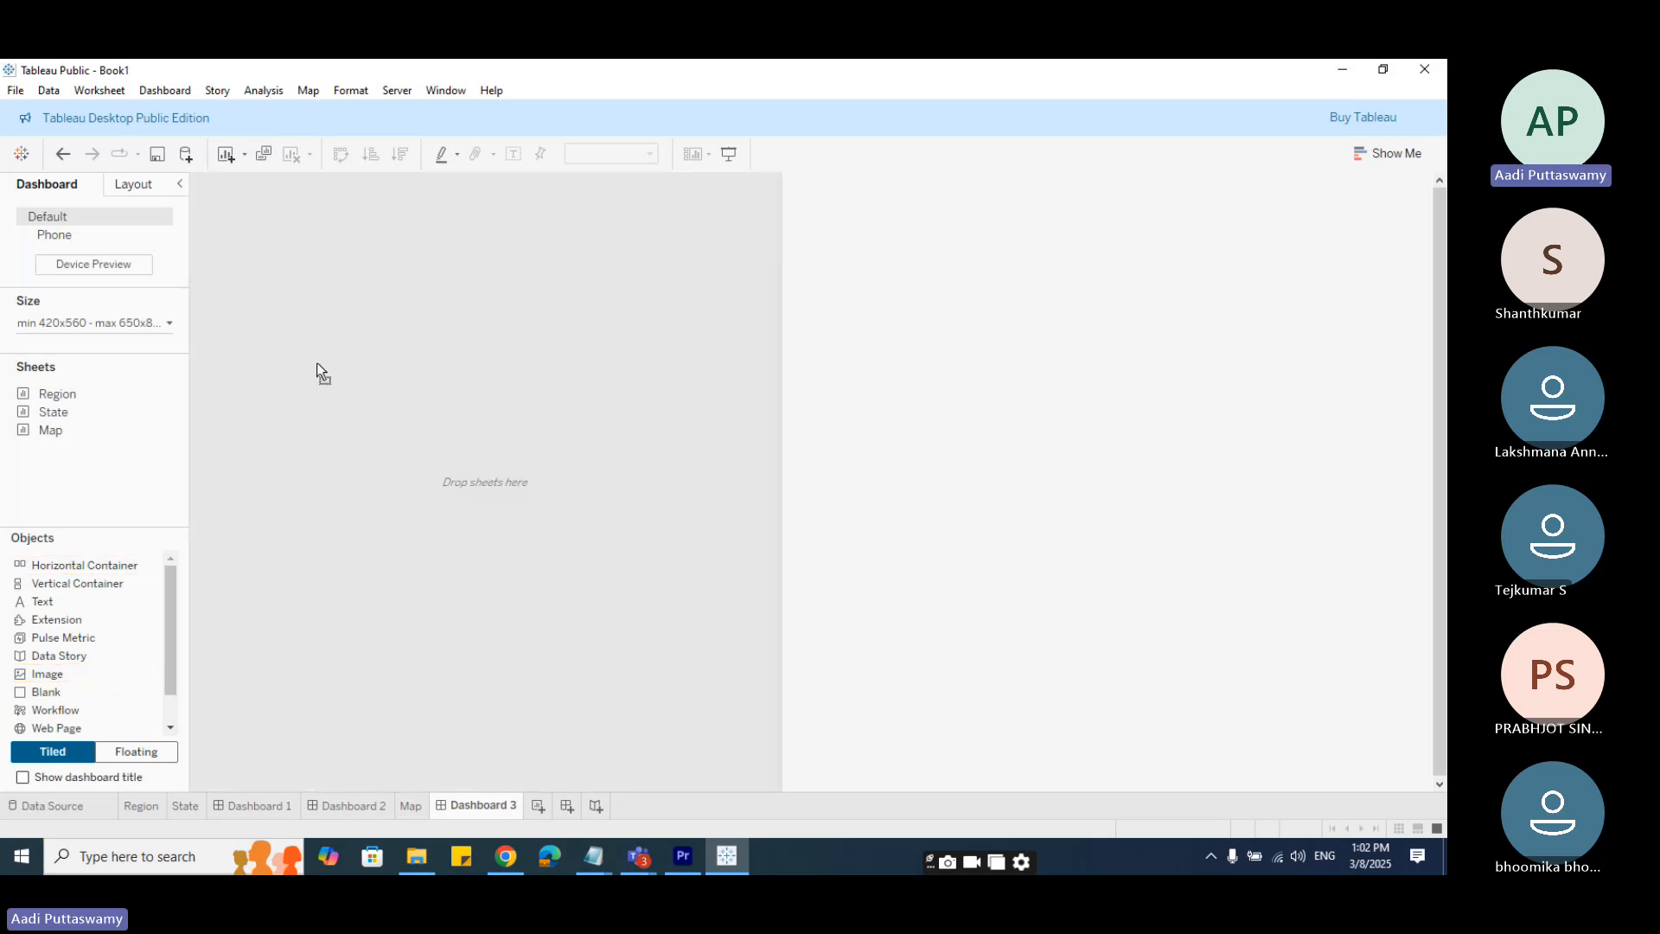
{"action": "left_click_drag", "start_coordinate": [316, 361], "coordinate": [206, 187]}
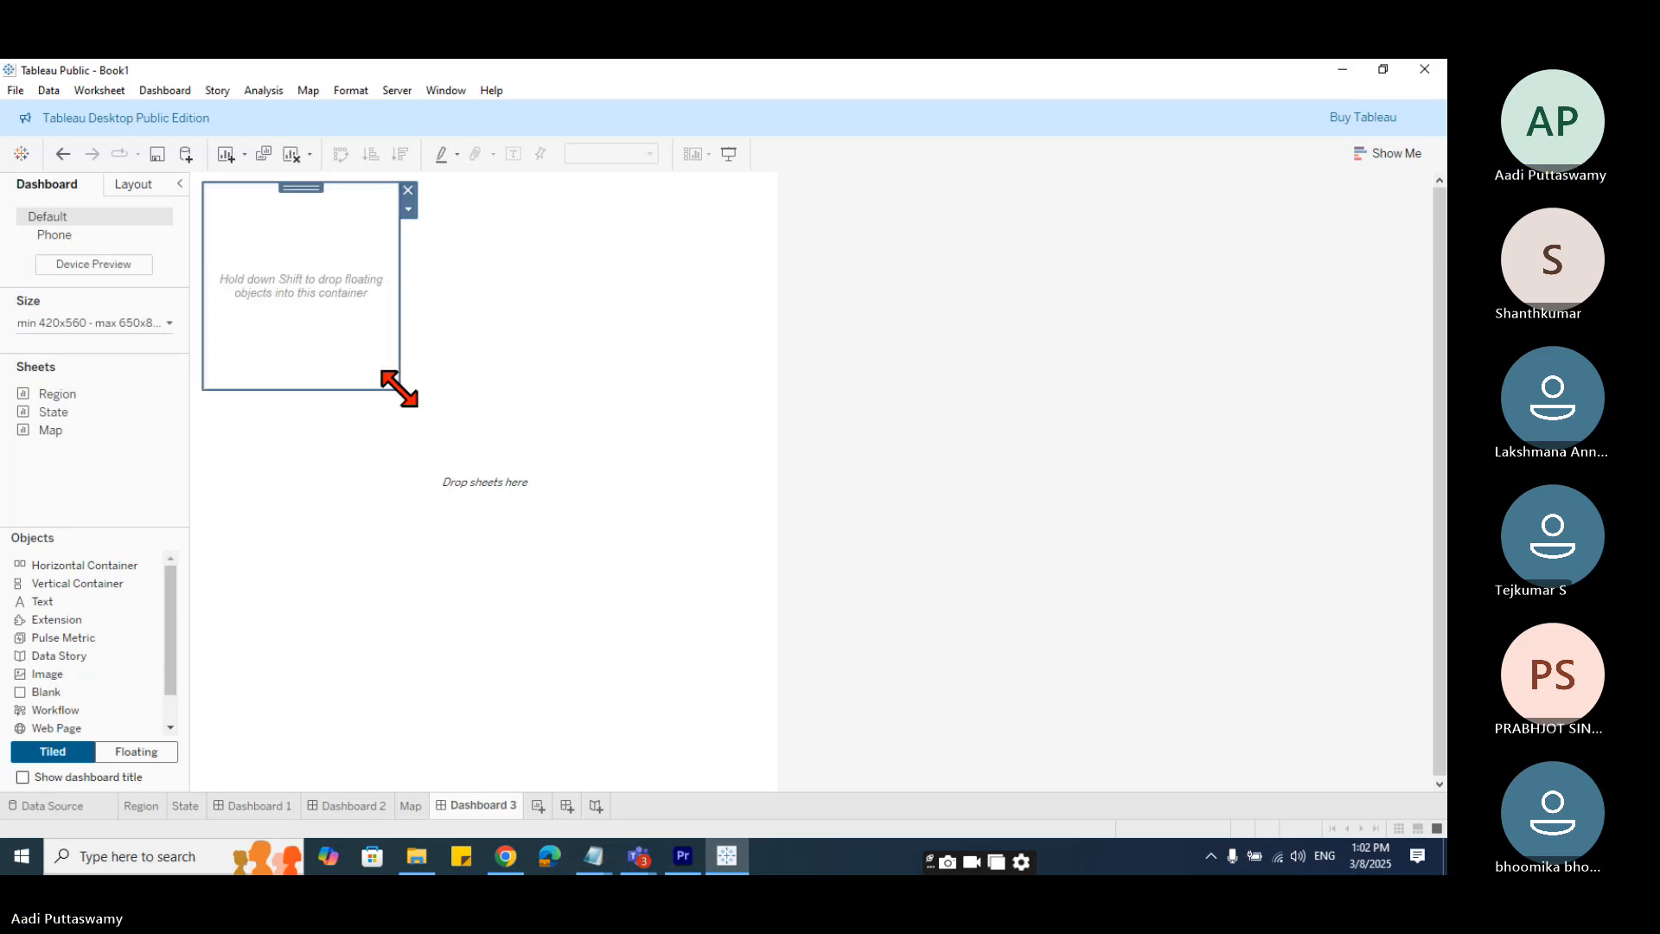
{"action": "left_click_drag", "start_coordinate": [400, 388], "coordinate": [622, 432]}
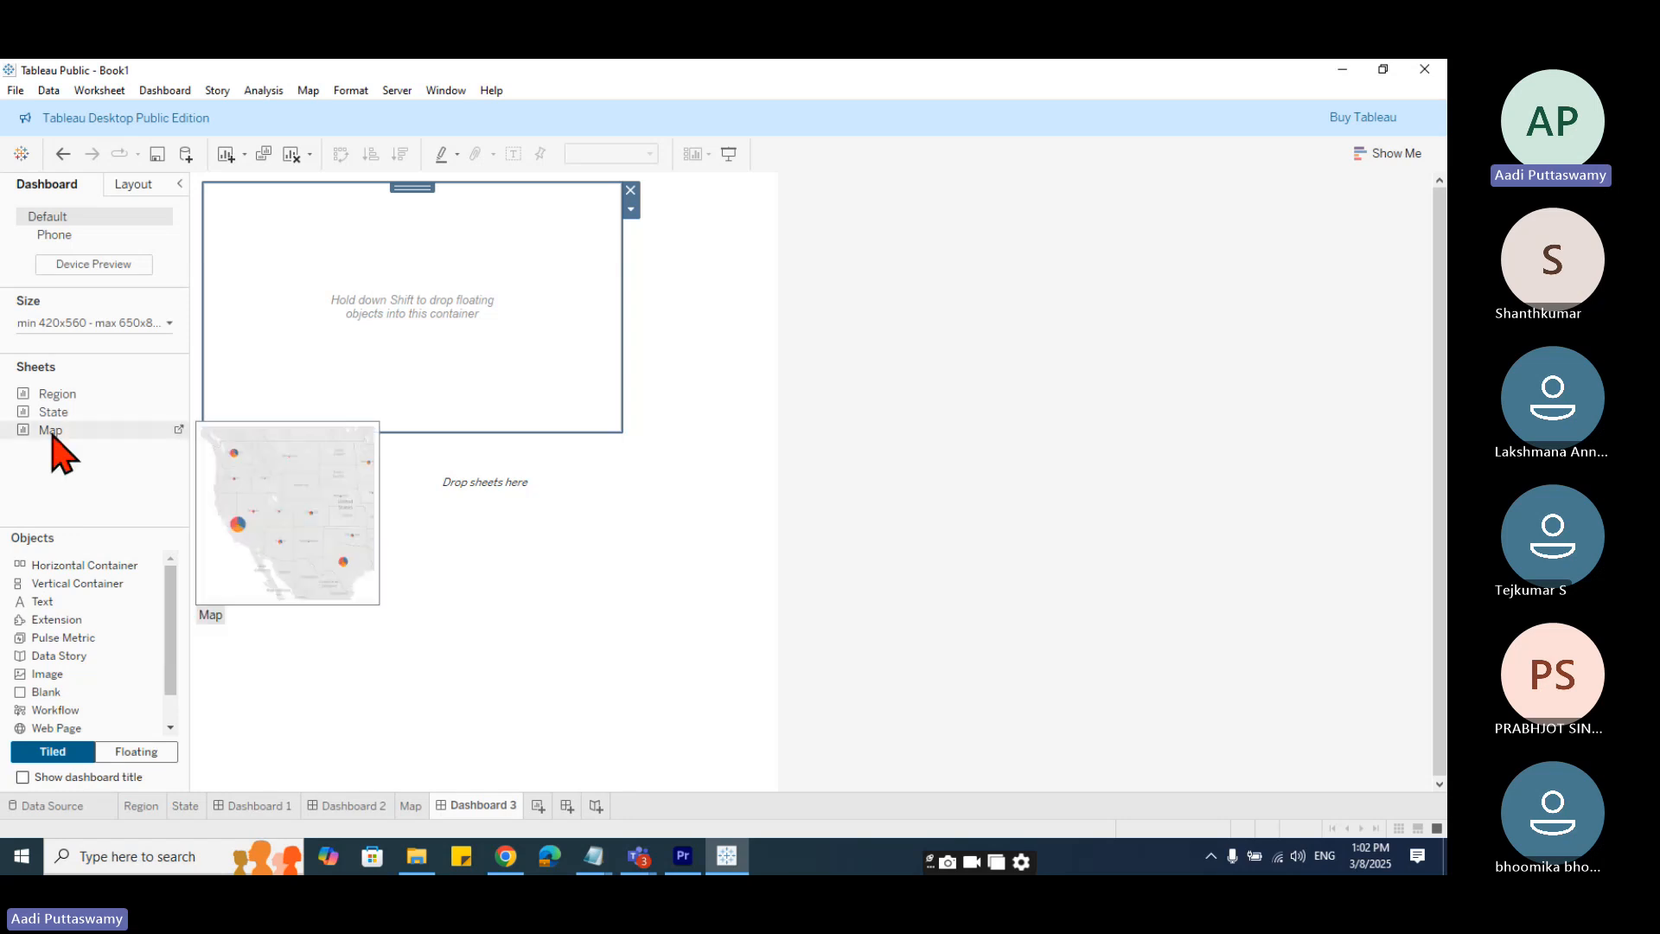
- Place the Map sheet inside the container and pull it out as a separate floating object in the upper-left area
{"action": "left_click_drag", "start_coordinate": [52, 430], "coordinate": [292, 346]}
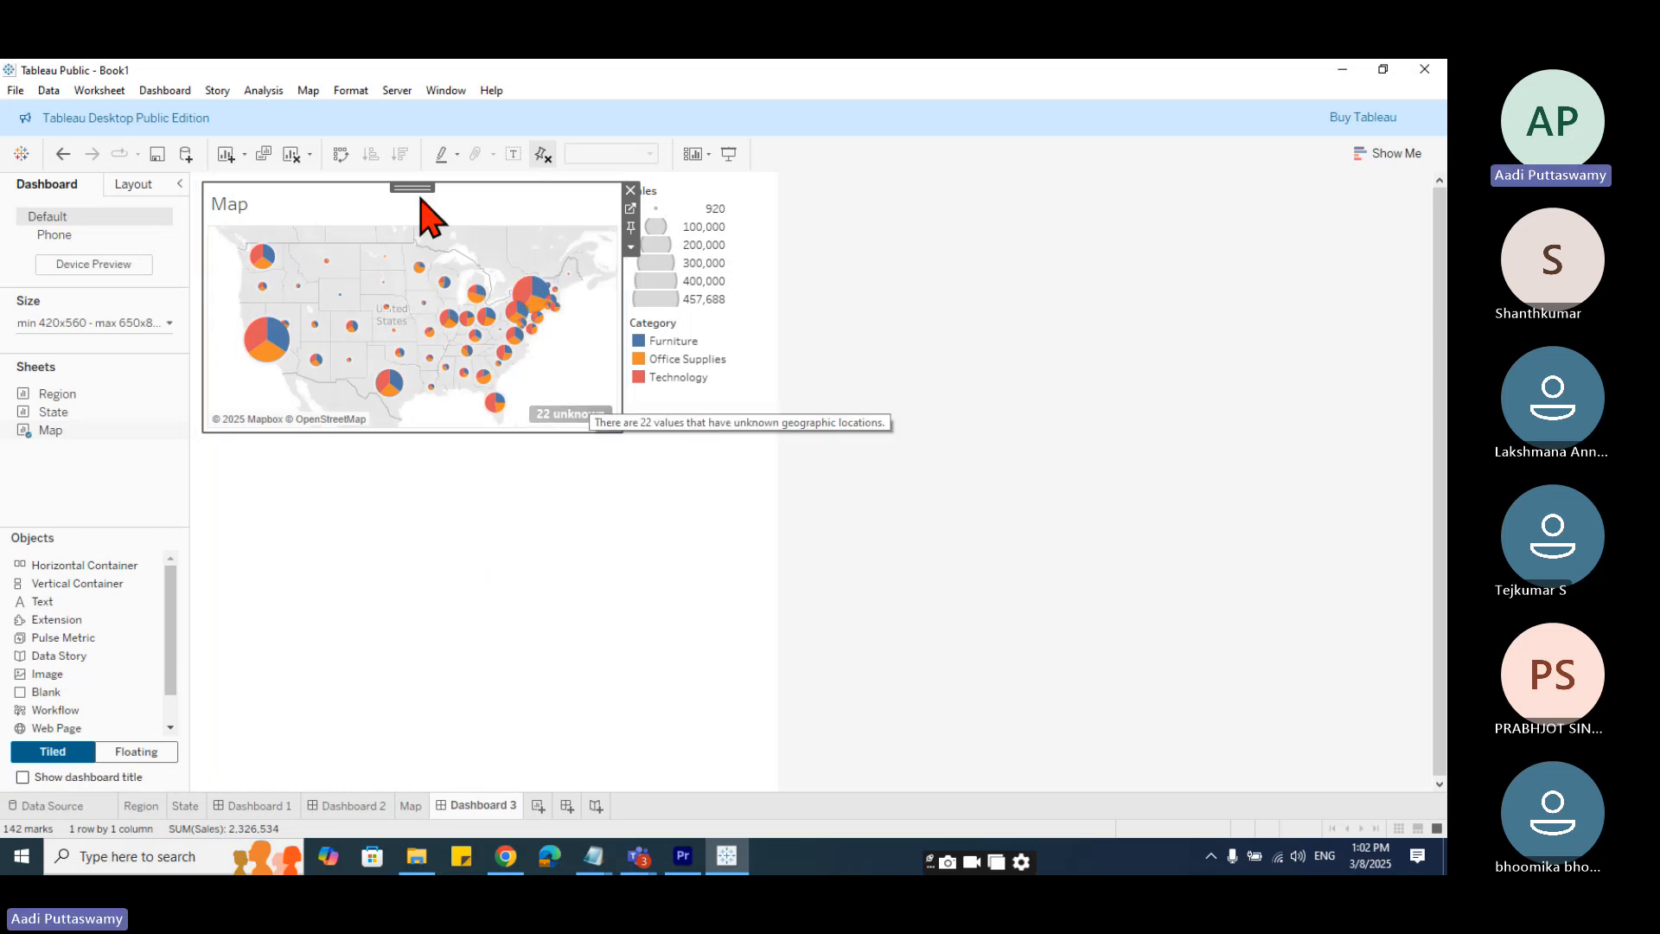
{"action": "left_click_drag", "start_coordinate": [413, 188], "coordinate": [422, 225]}
{"action": "left_click_drag", "start_coordinate": [427, 309], "coordinate": [358, 221]}
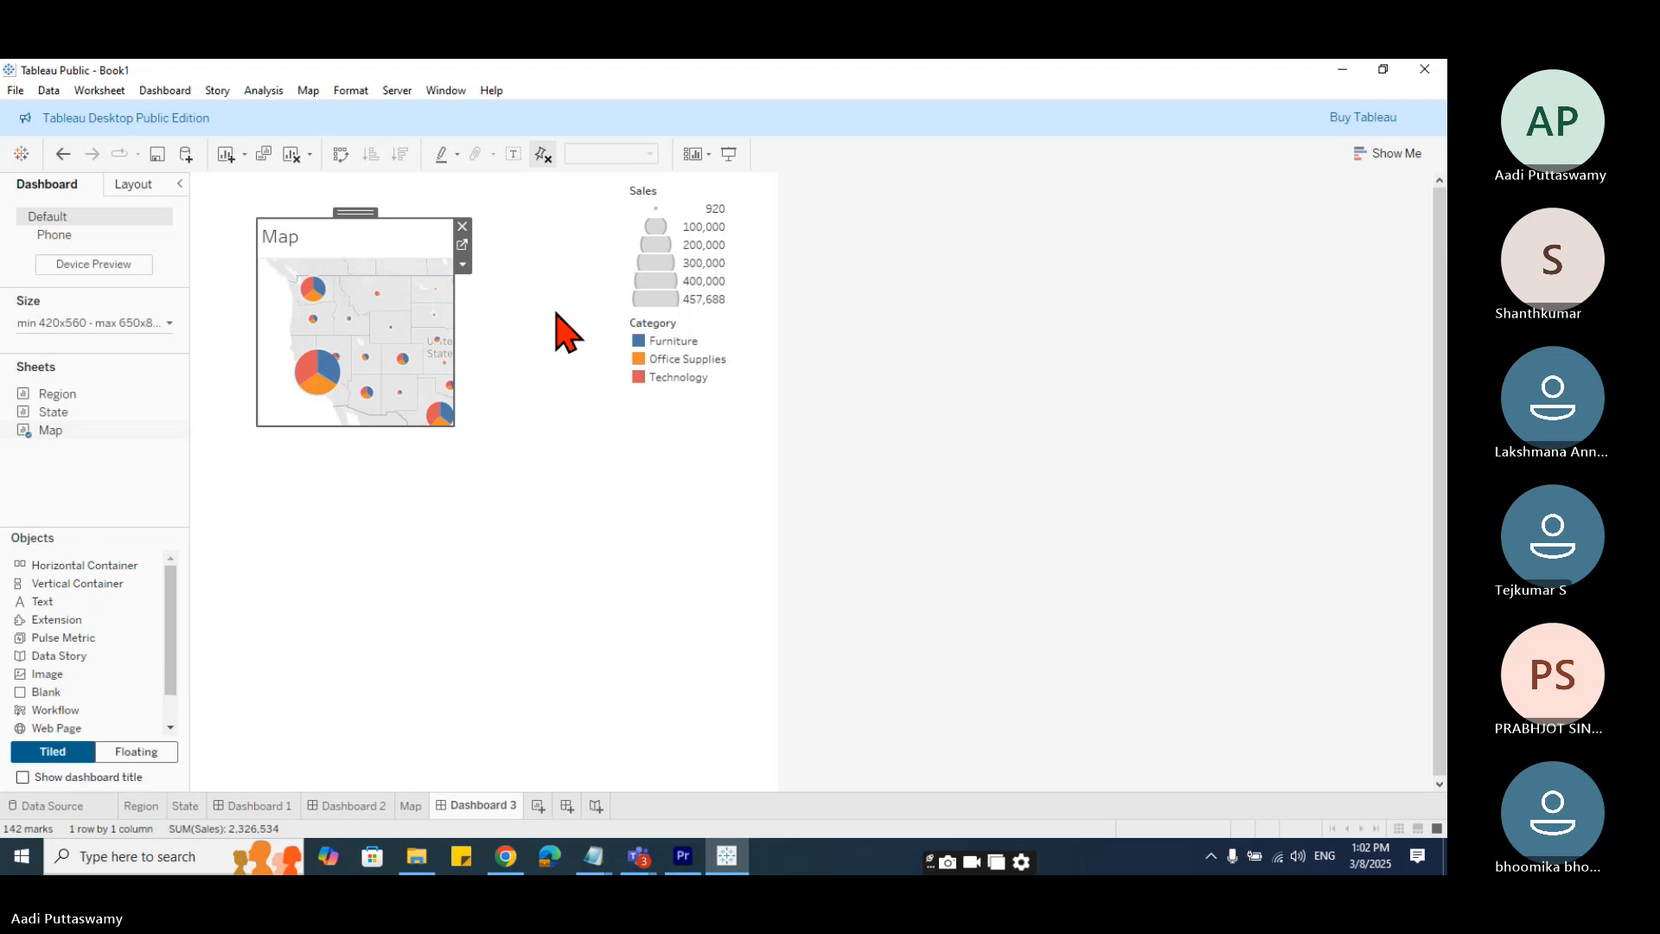
- Remove the Sales and Category legends from Dashboard 3, keeping the layout container
{"action": "left_click", "coordinate": [727, 220]}
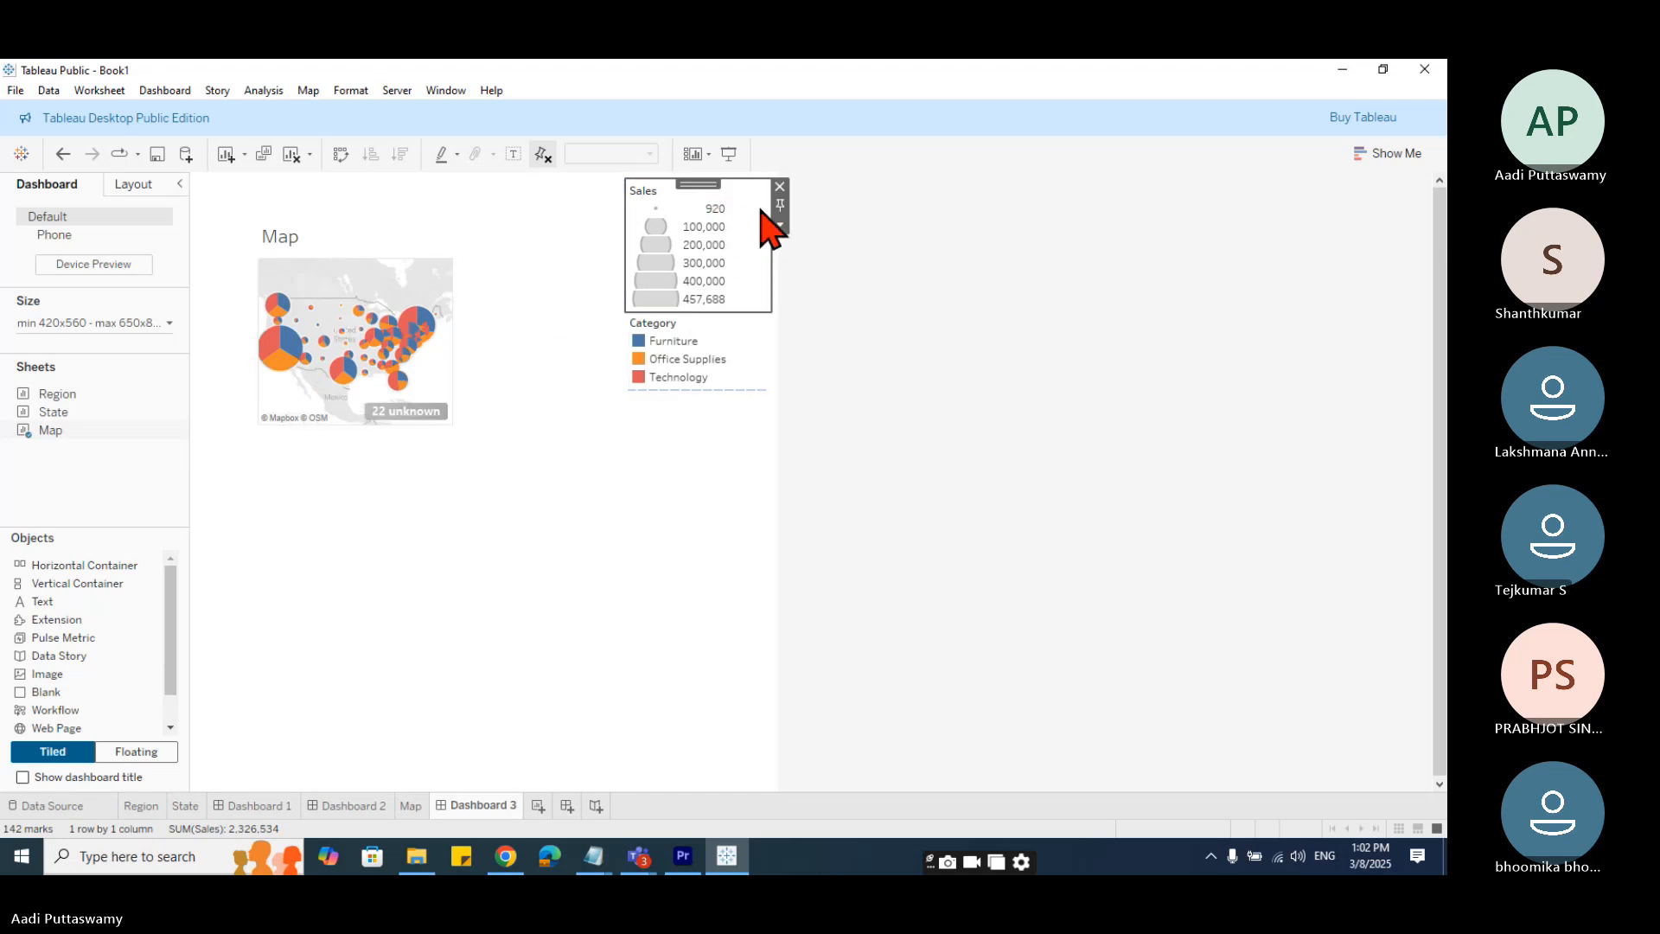
{"action": "left_click", "coordinate": [780, 186]}
{"action": "left_click", "coordinate": [778, 192]}
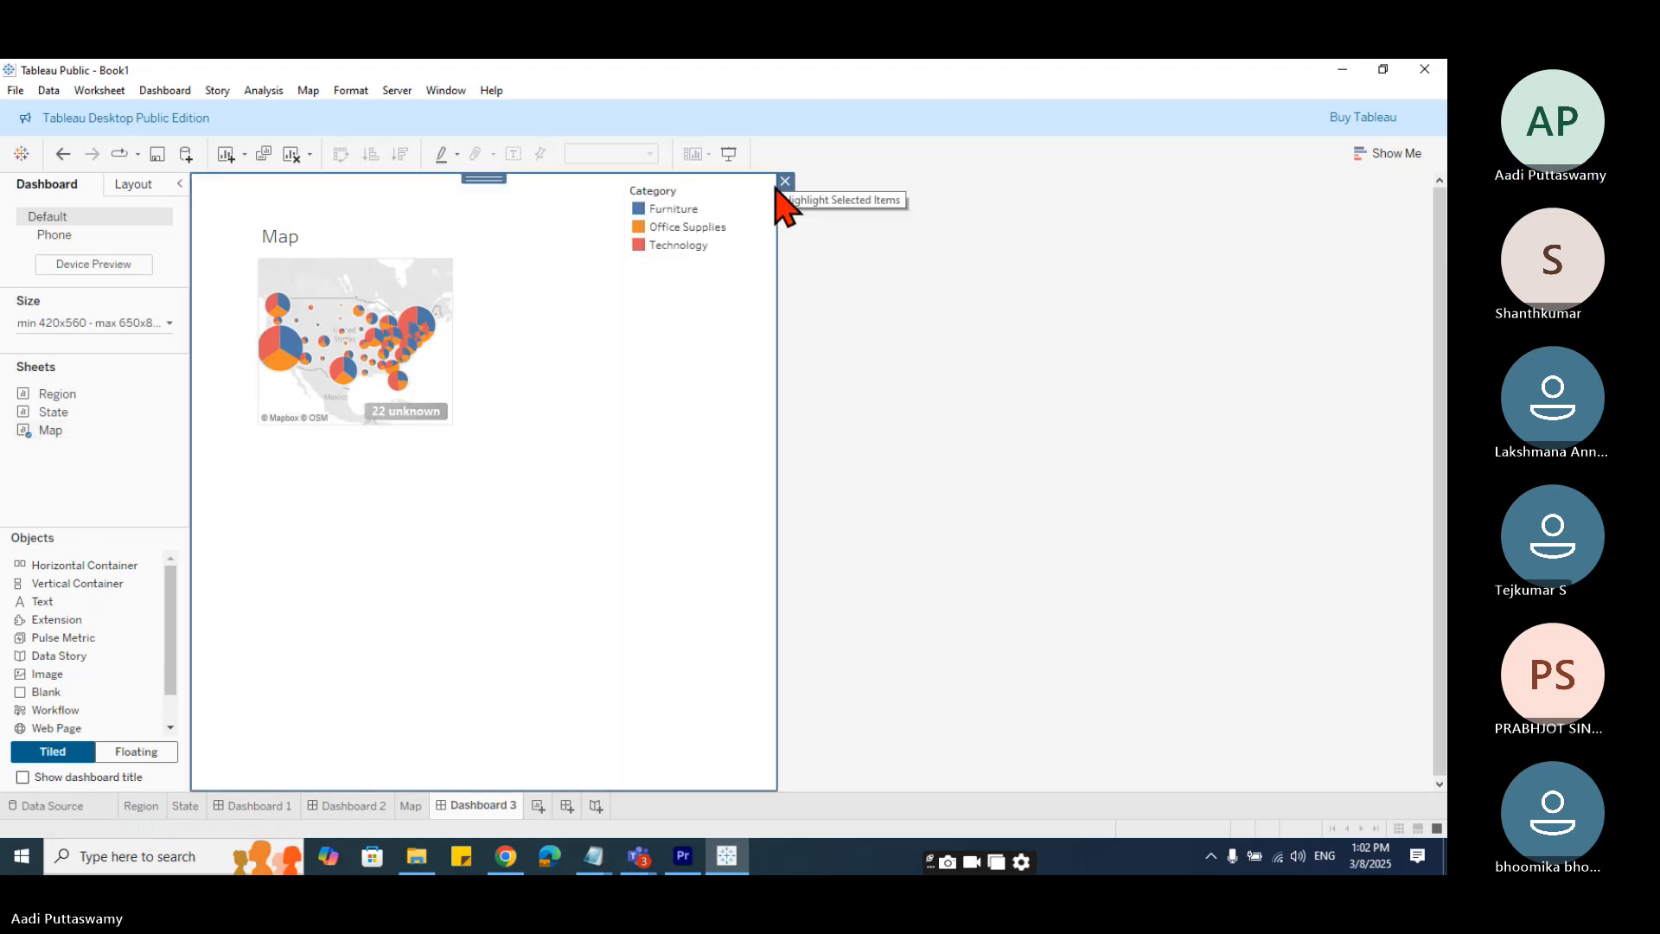
{"action": "left_click", "coordinate": [777, 186]}
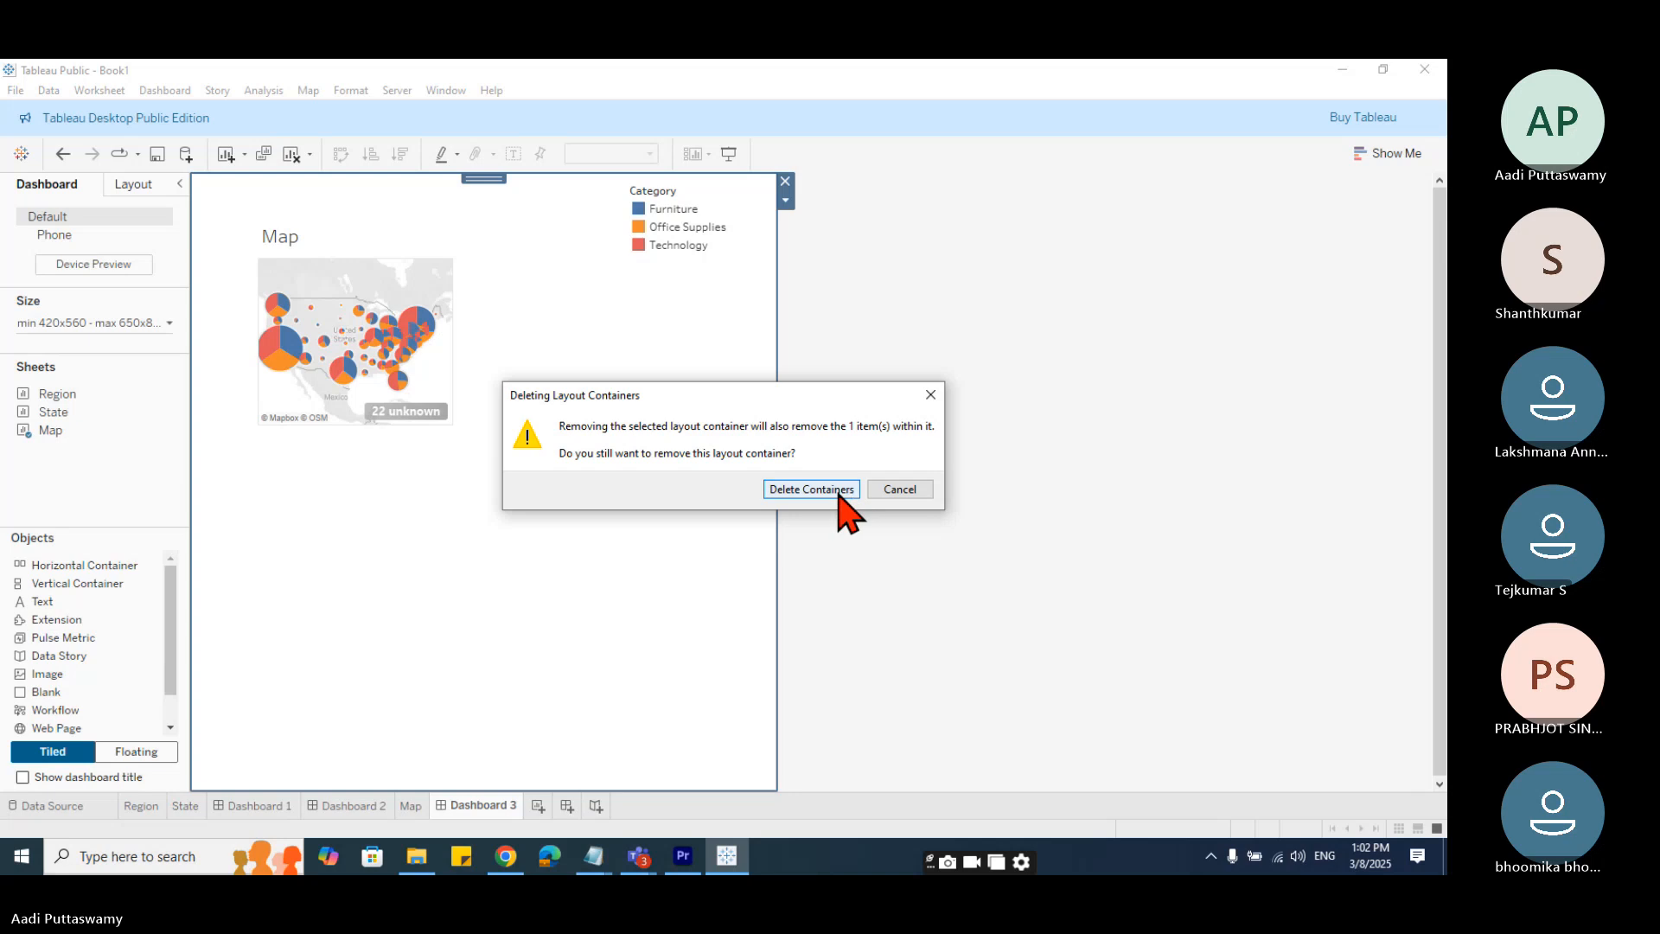
{"action": "left_click", "coordinate": [900, 489]}
{"action": "left_click", "coordinate": [732, 216]}
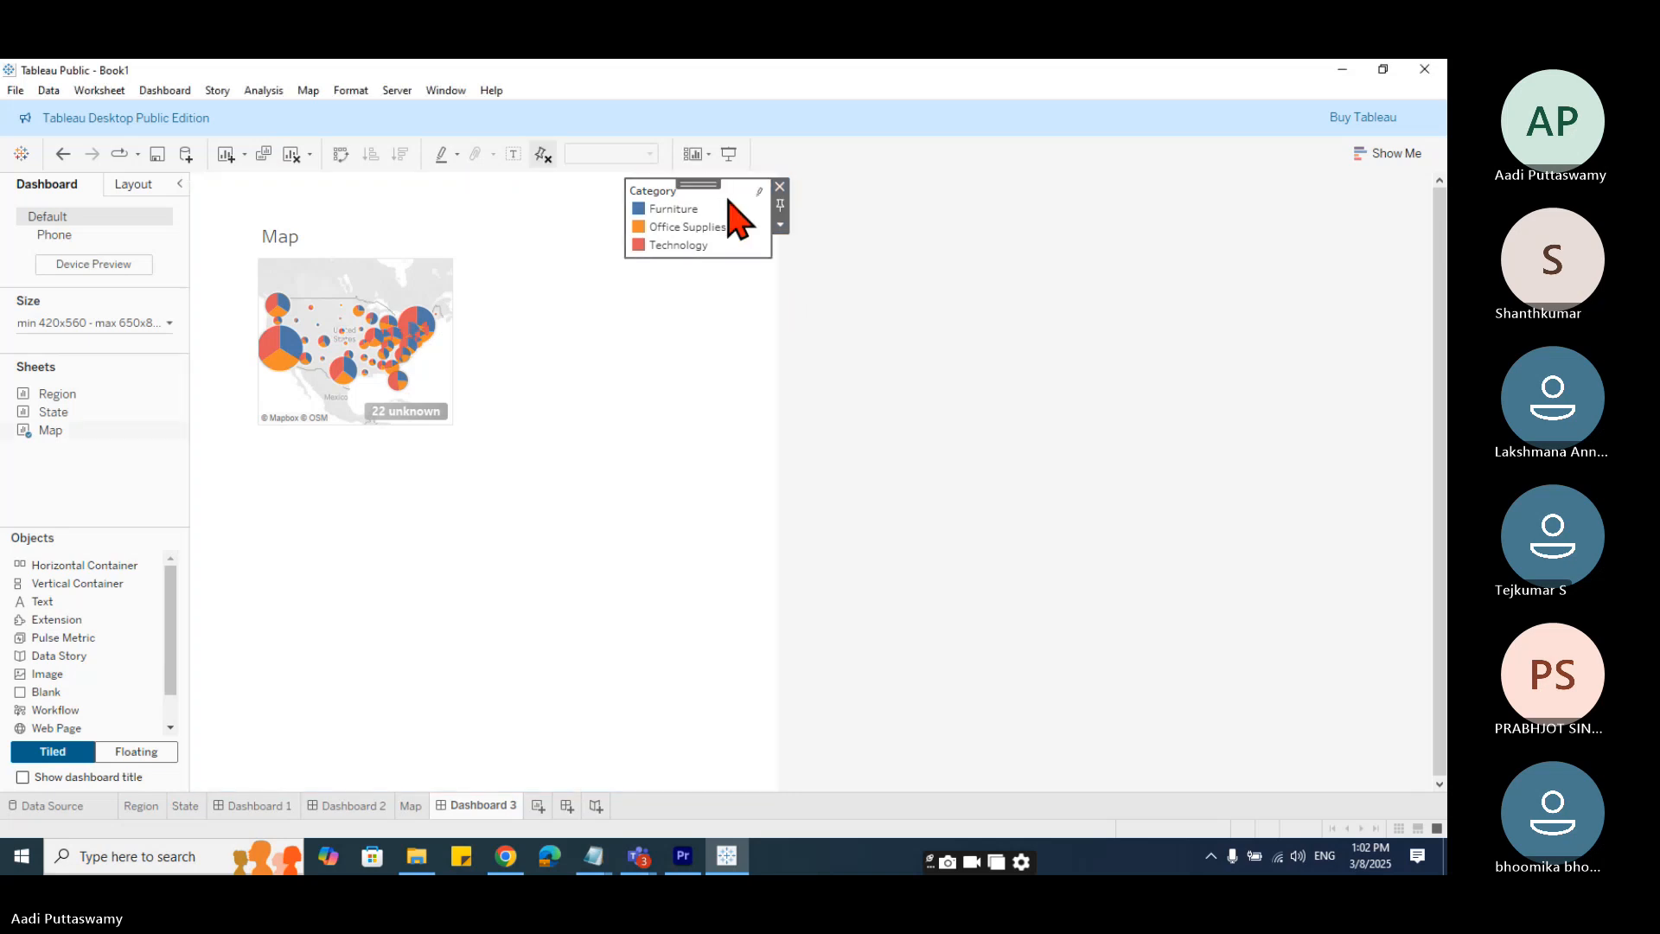
{"action": "left_click", "coordinate": [780, 187]}
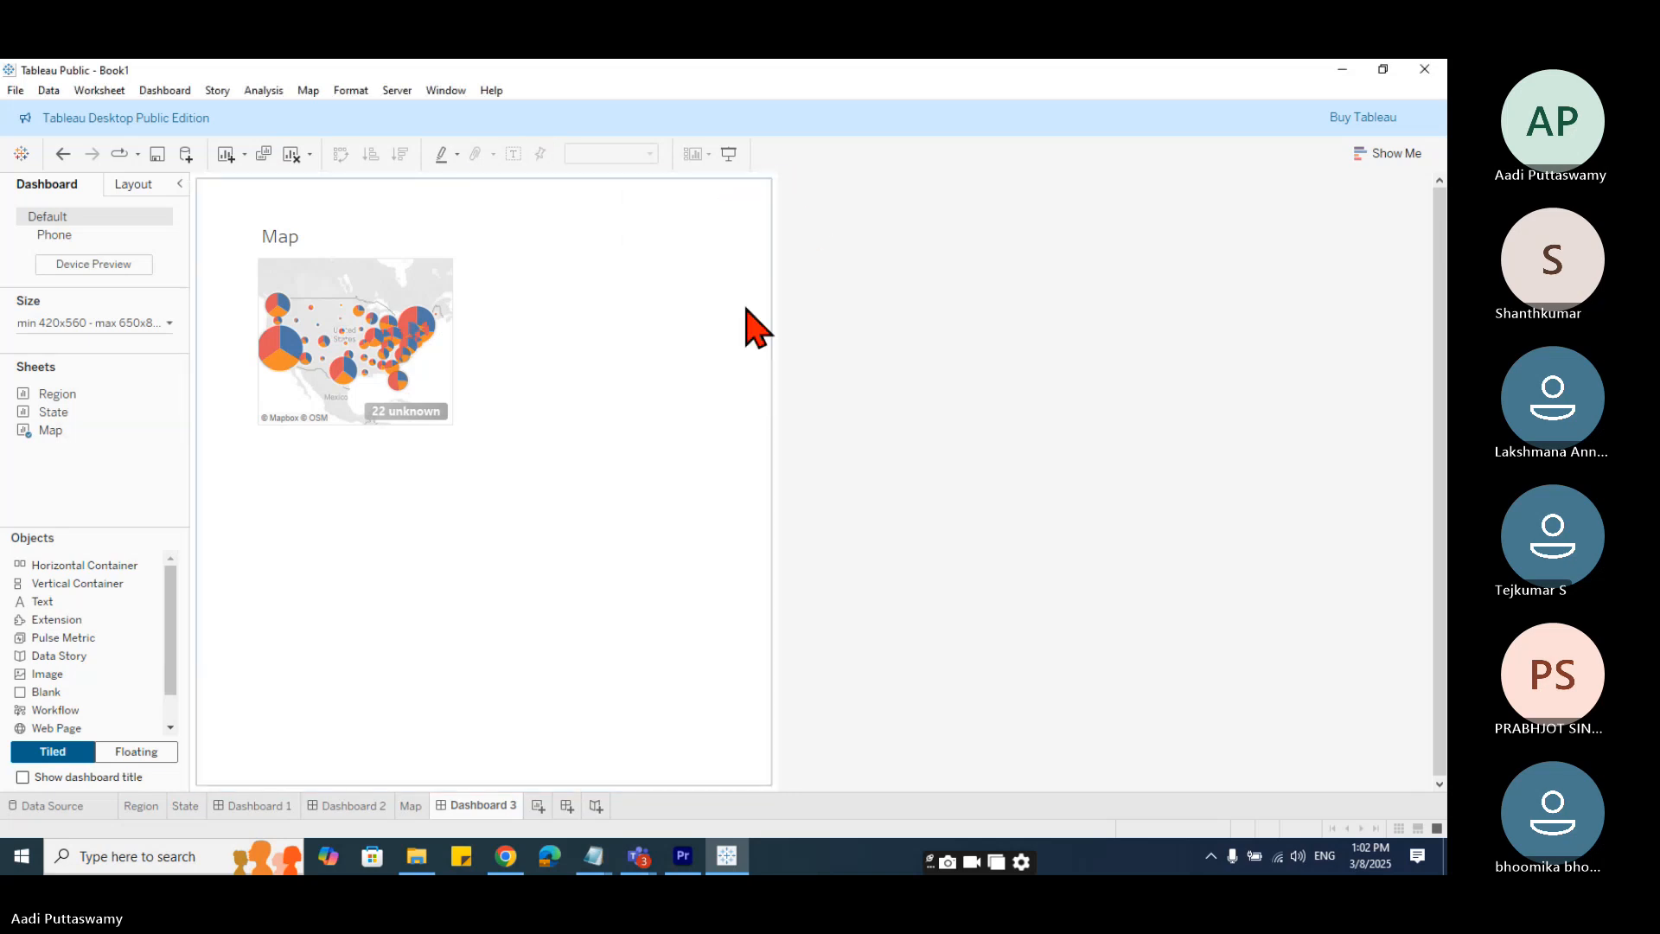
- Move the floating Map sheet toward Dashboard 3's upper-left corner, widen it to nearly the dashboard's width, and remove it from the dashboard
{"action": "left_click", "coordinate": [396, 255]}
{"action": "mouse_move", "coordinate": [355, 211]}
{"action": "left_mouse_down"}
{"action": "mouse_move", "coordinate": [485, 254]}
{"action": "mouse_move", "coordinate": [370, 236]}
{"action": "mouse_move", "coordinate": [323, 204]}
{"action": "left_mouse_up"}
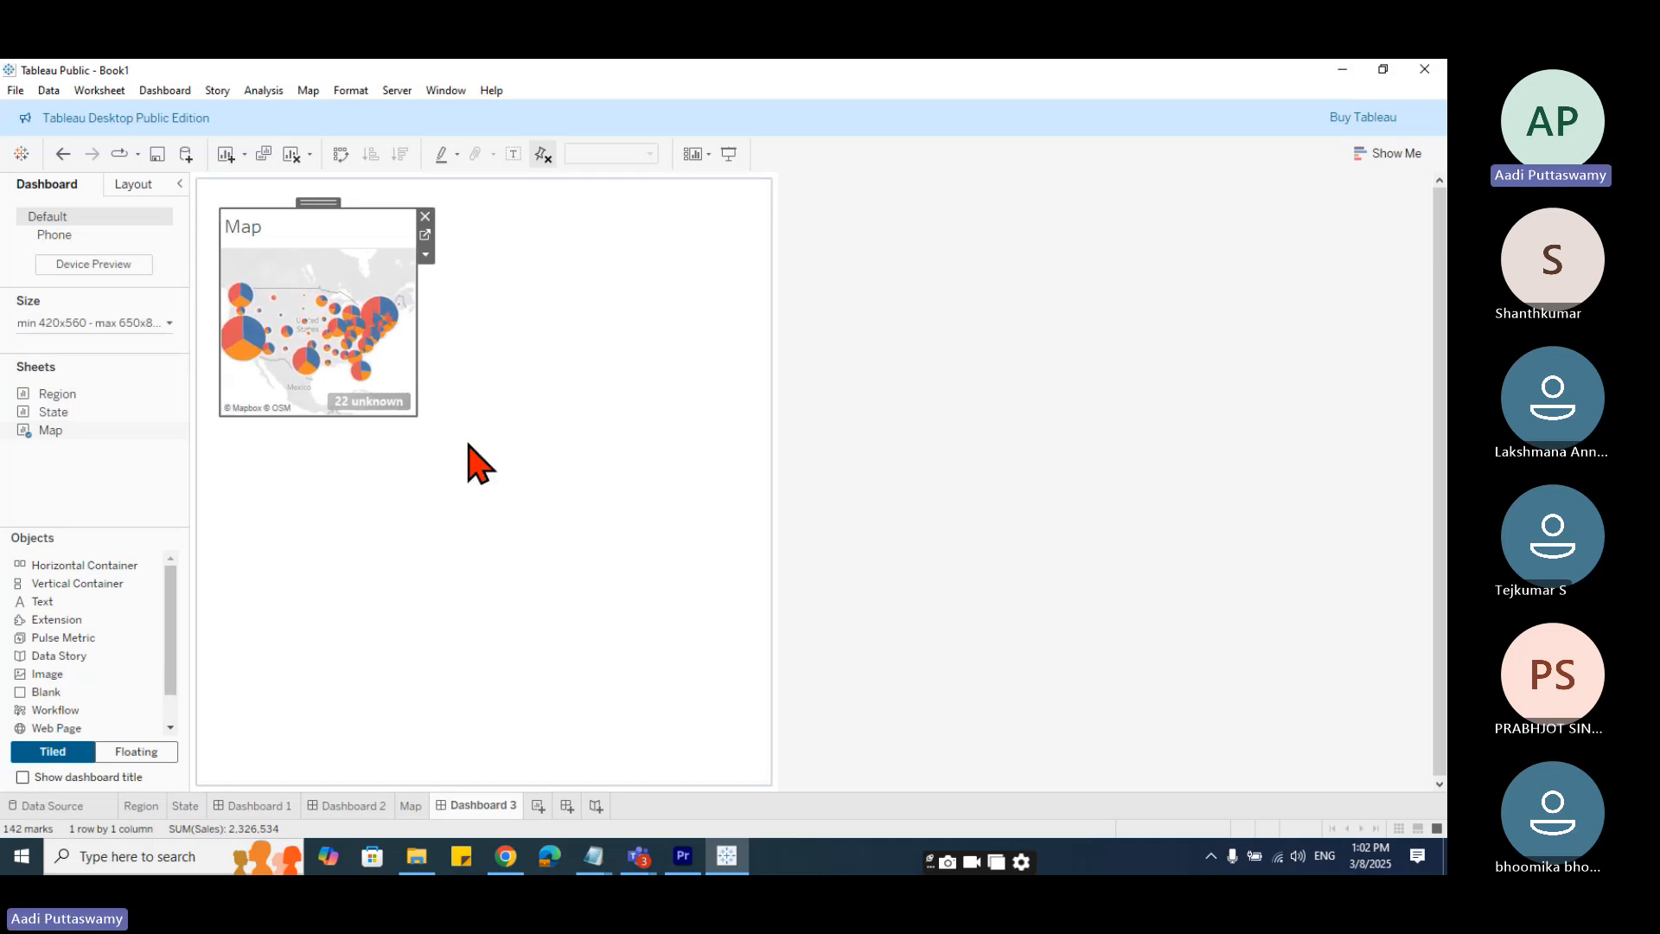
{"action": "left_click_drag", "start_coordinate": [419, 419], "coordinate": [740, 431]}
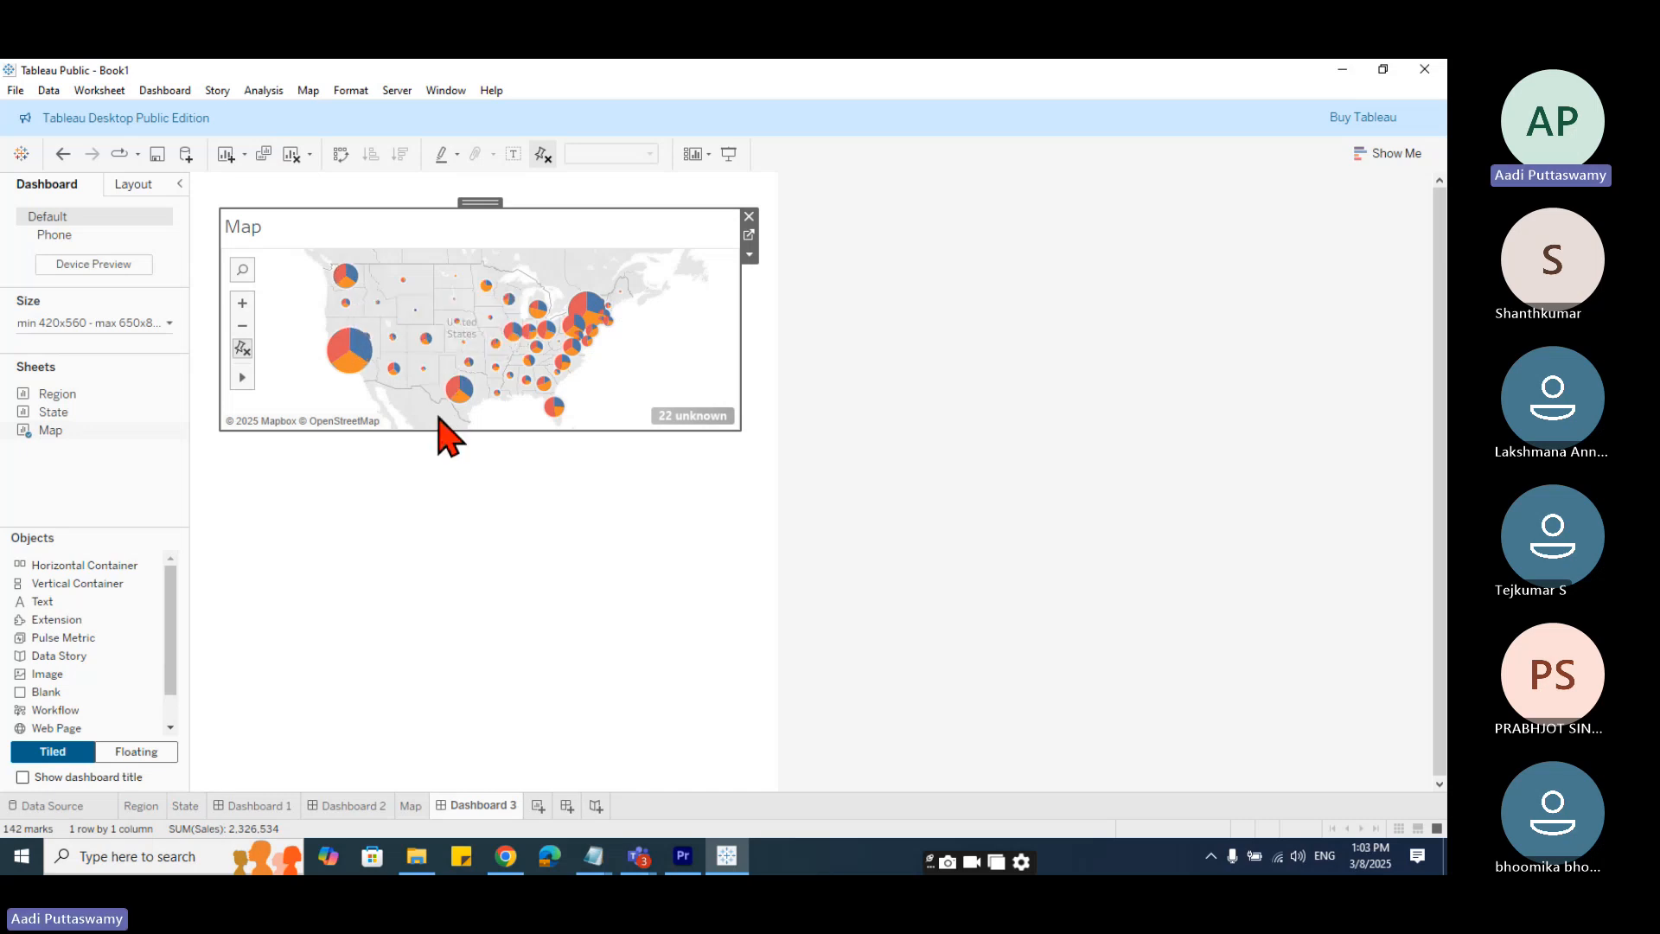
{"action": "left_click", "coordinate": [748, 217]}
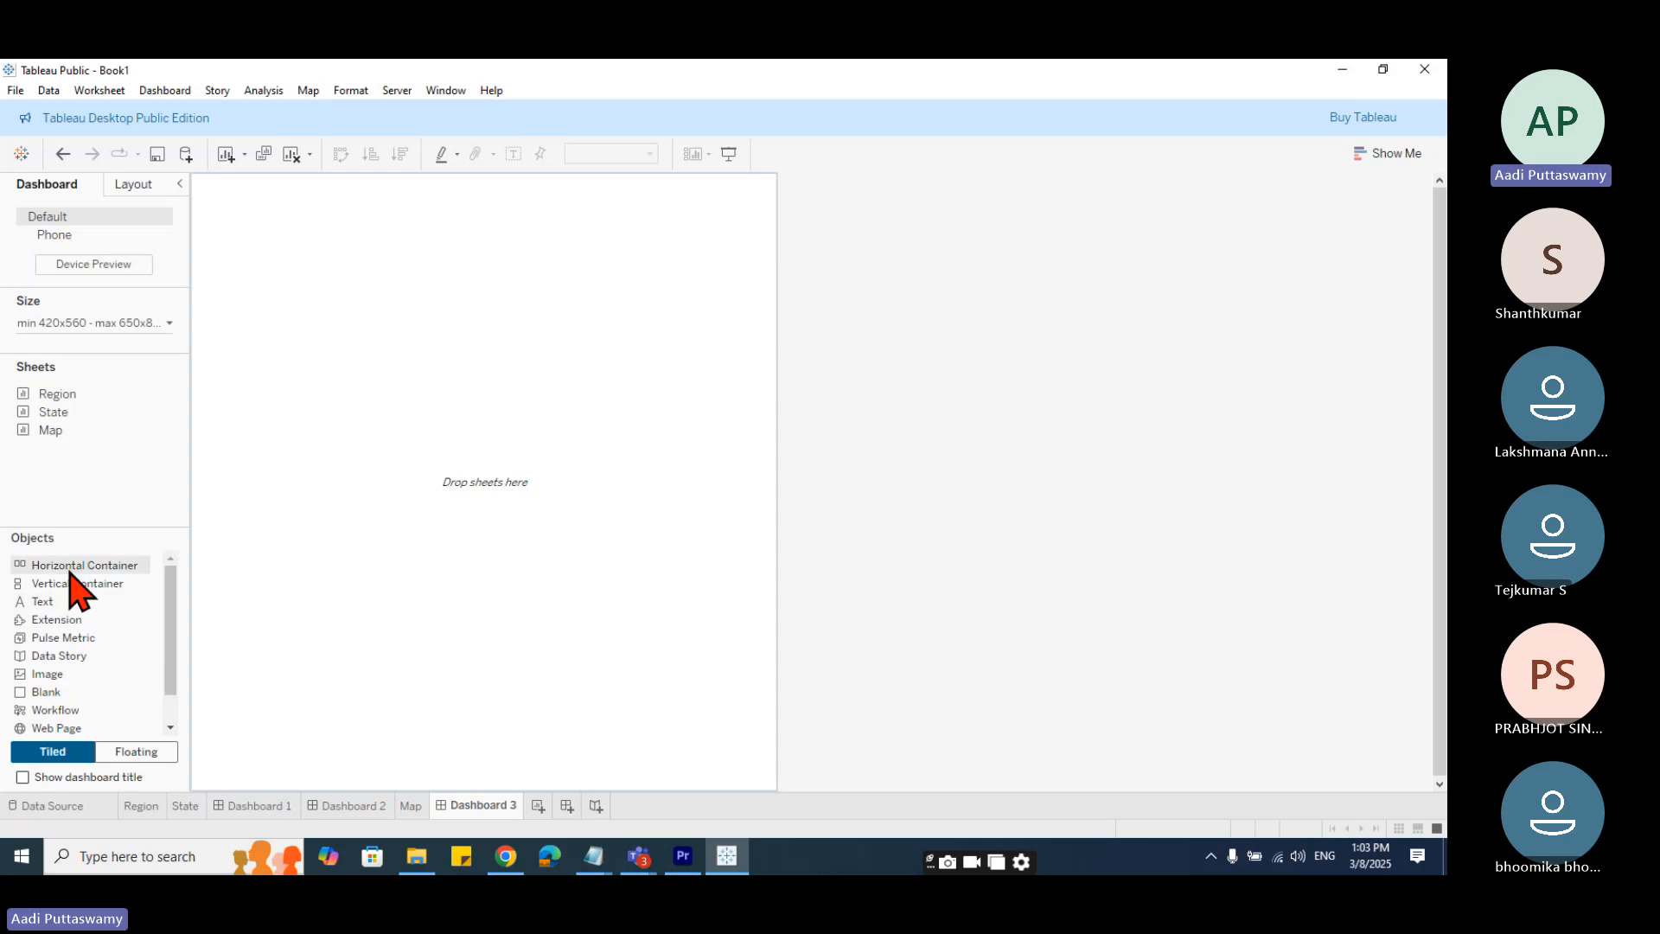
- Add a floating Horizontal Container in Dashboard 3's upper-left corner, enlarge it, and try filling it with the Region sheet before undoing that placement
{"action": "left_click_drag", "start_coordinate": [69, 566], "coordinate": [256, 296]}
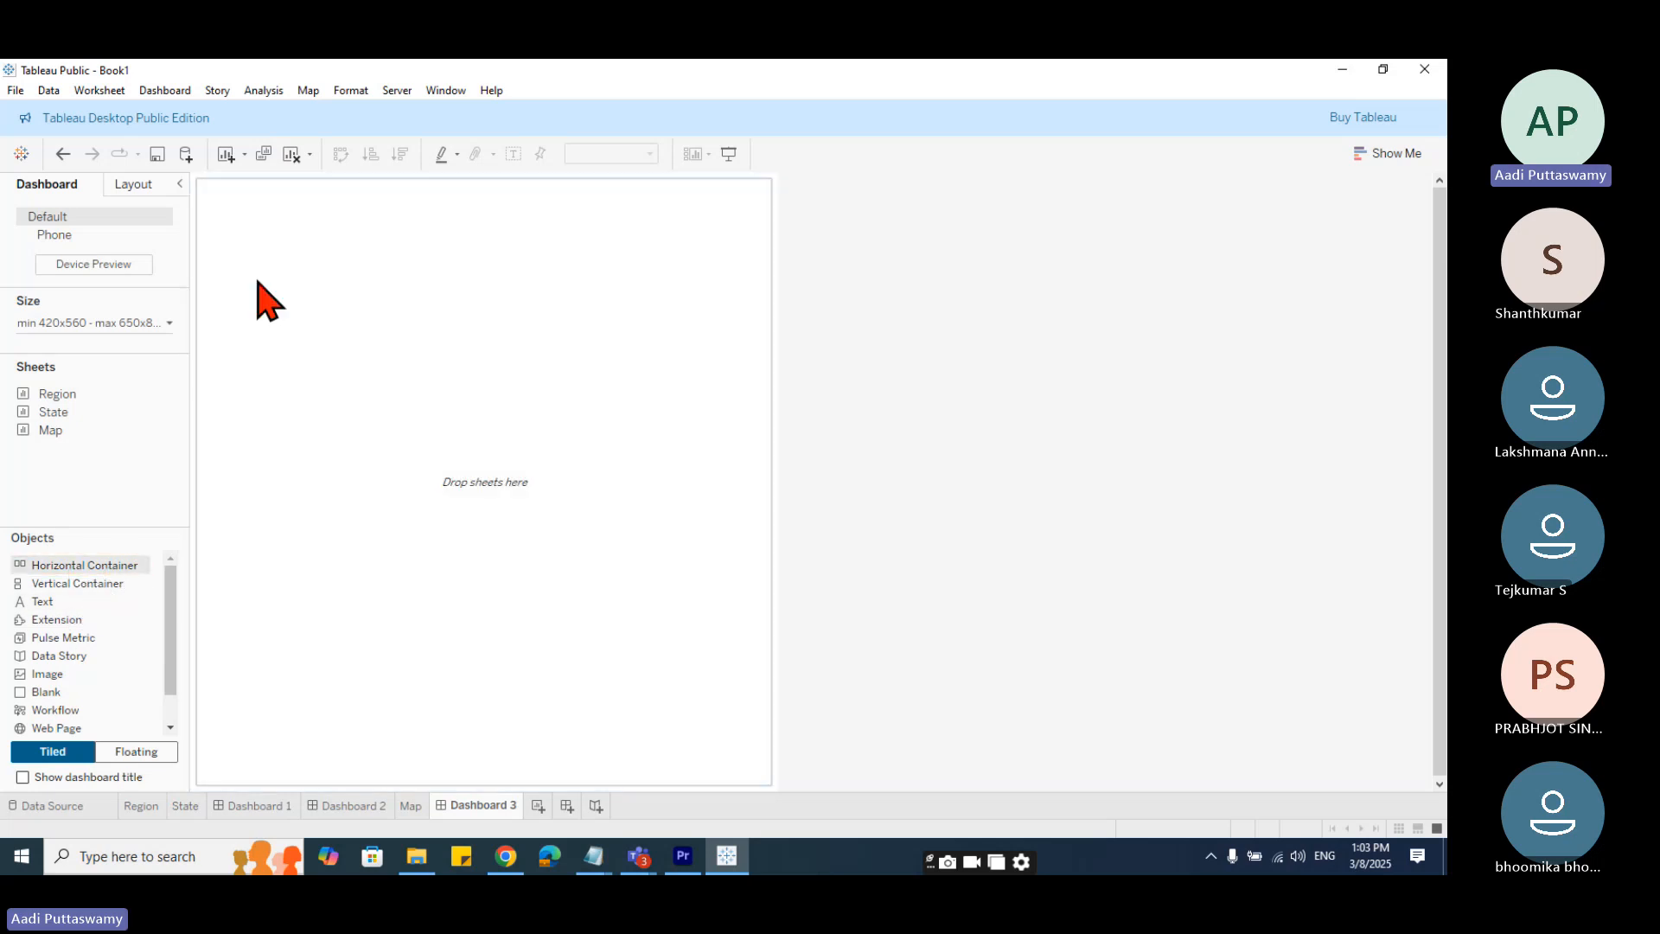
{"action": "left_click_drag", "start_coordinate": [399, 390], "coordinate": [611, 478]}
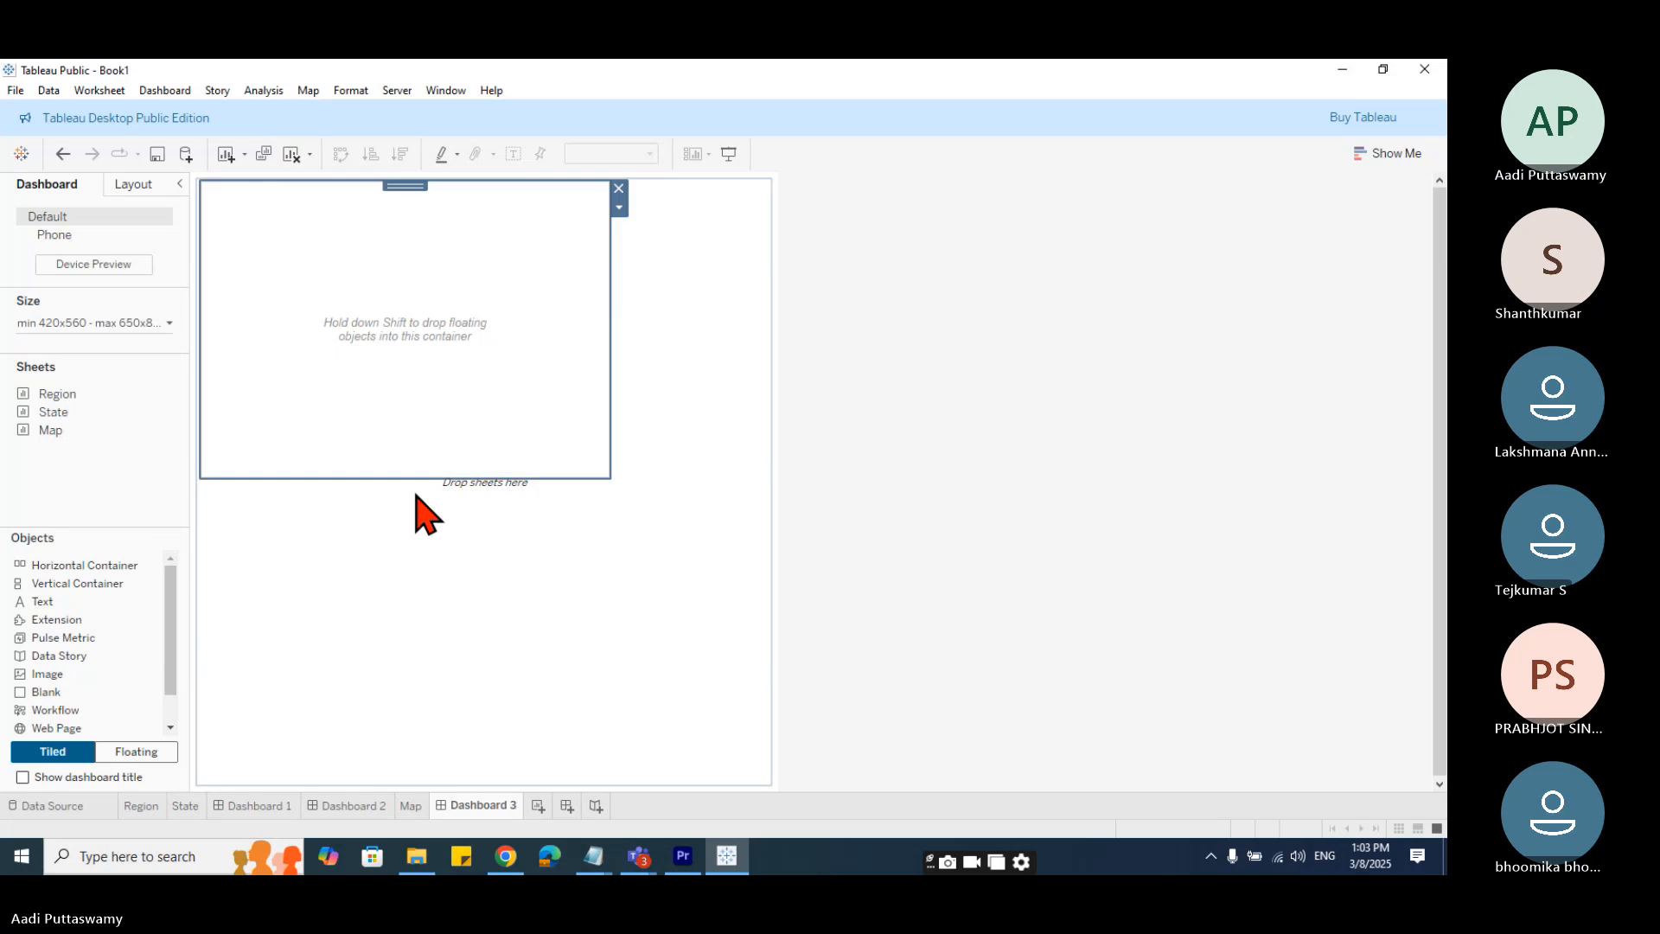
{"action": "left_click_drag", "start_coordinate": [71, 397], "coordinate": [269, 340]}
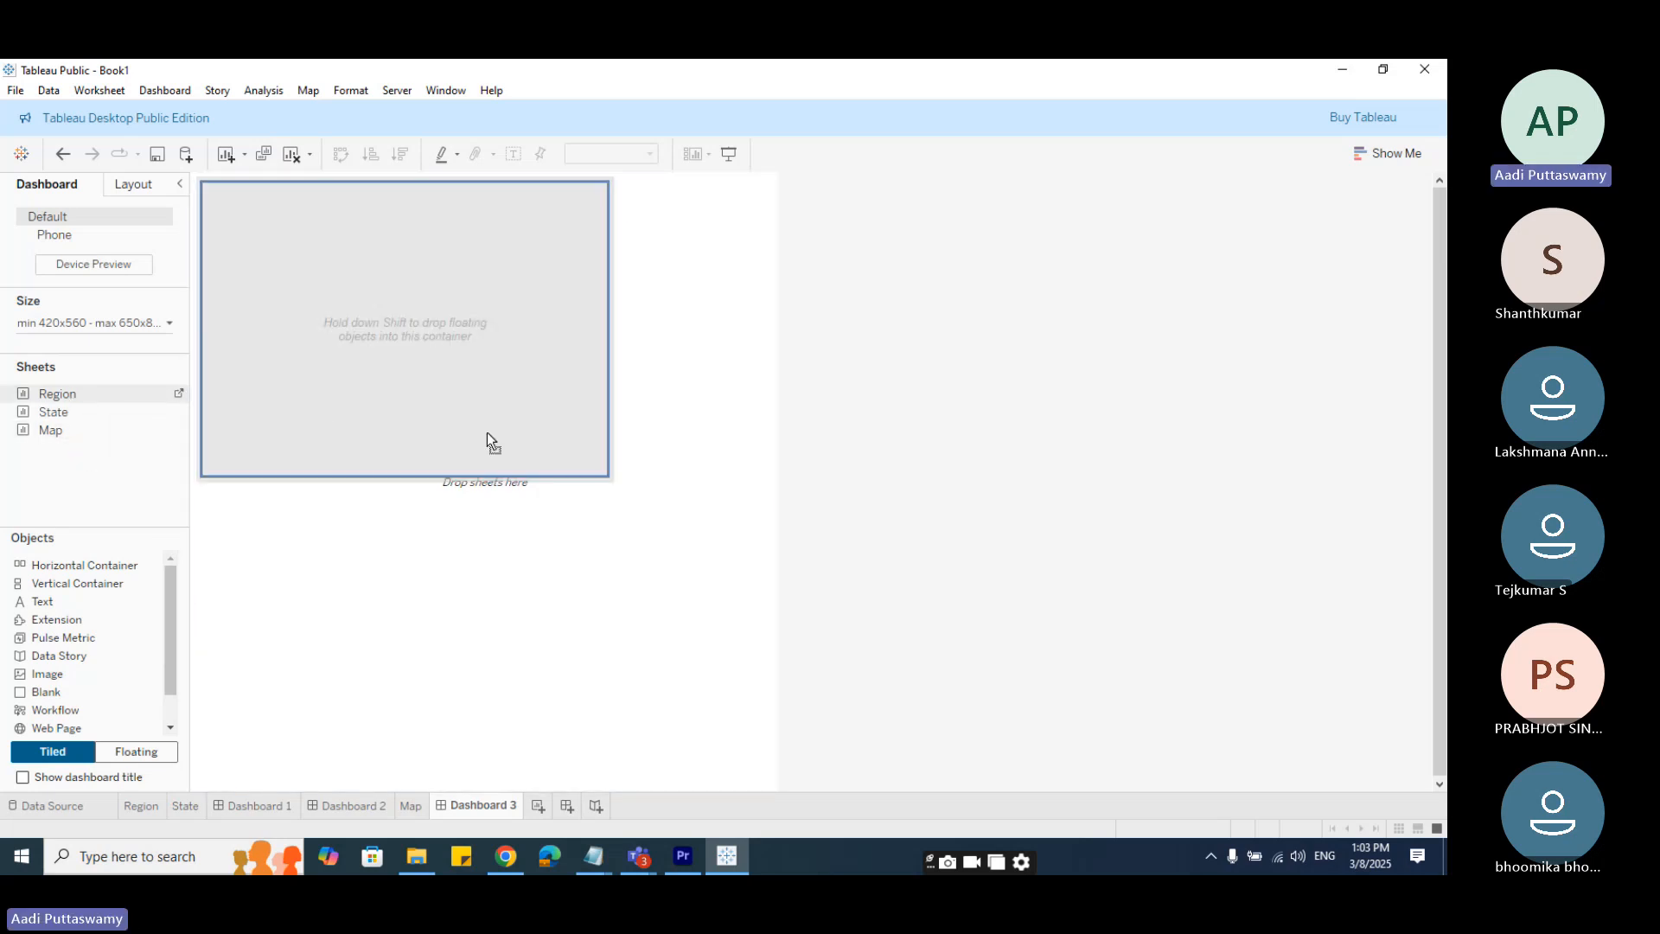
{"action": "left_click_drag", "start_coordinate": [486, 432], "coordinate": [402, 474]}
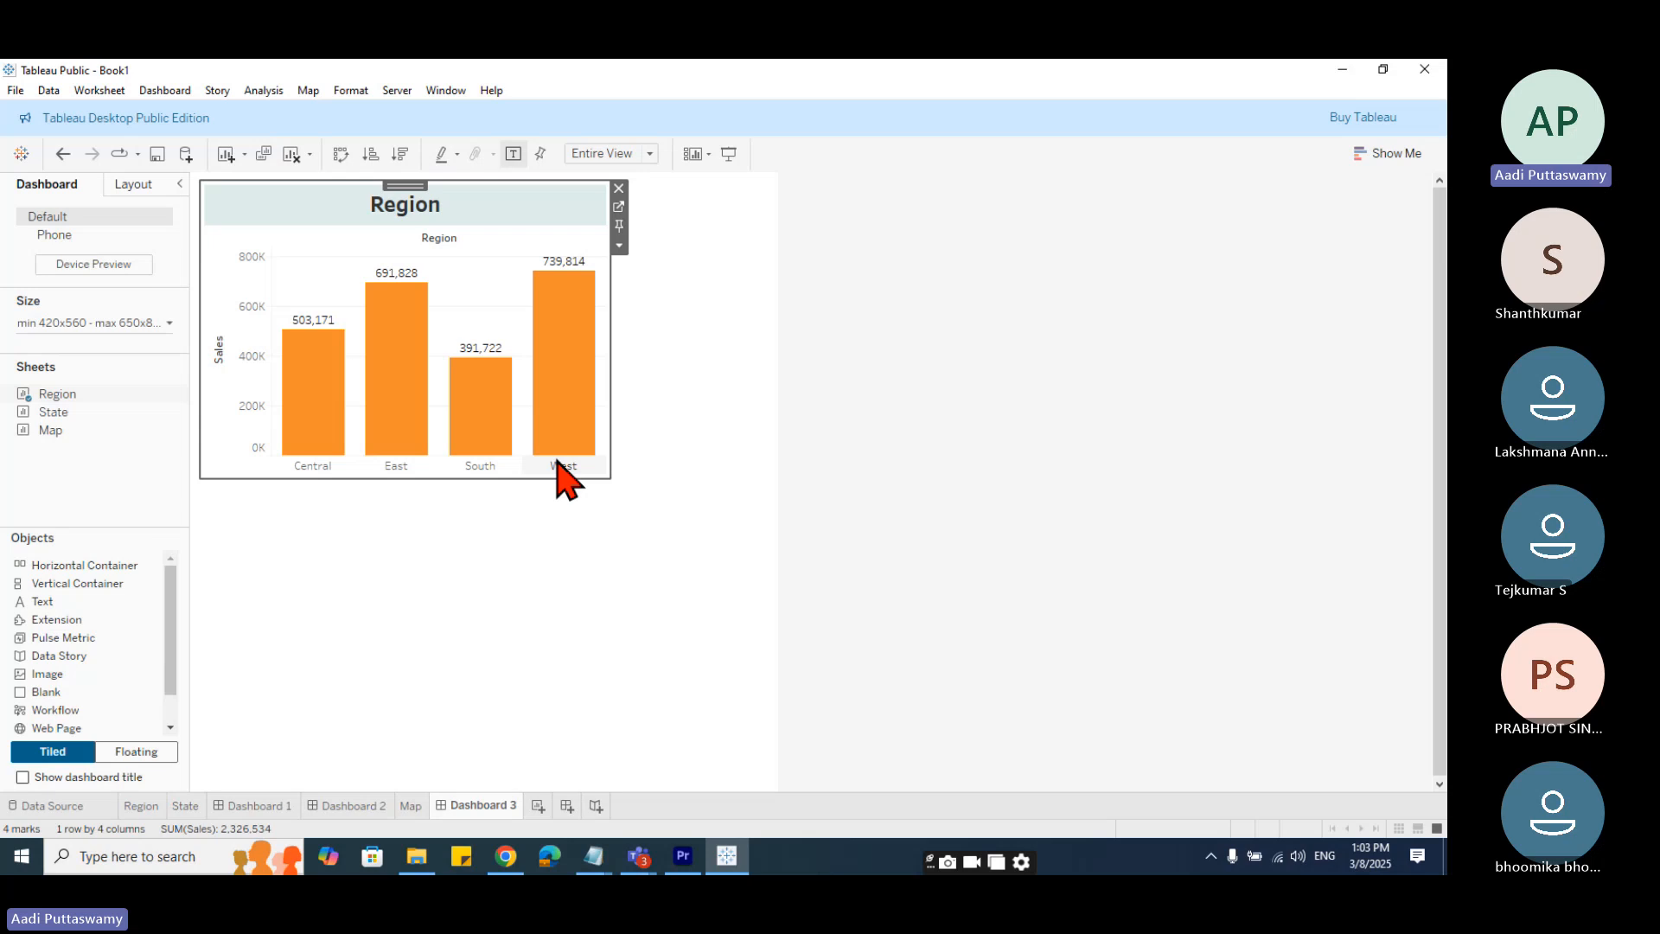
{"action": "key", "text": "ctrl+z"}
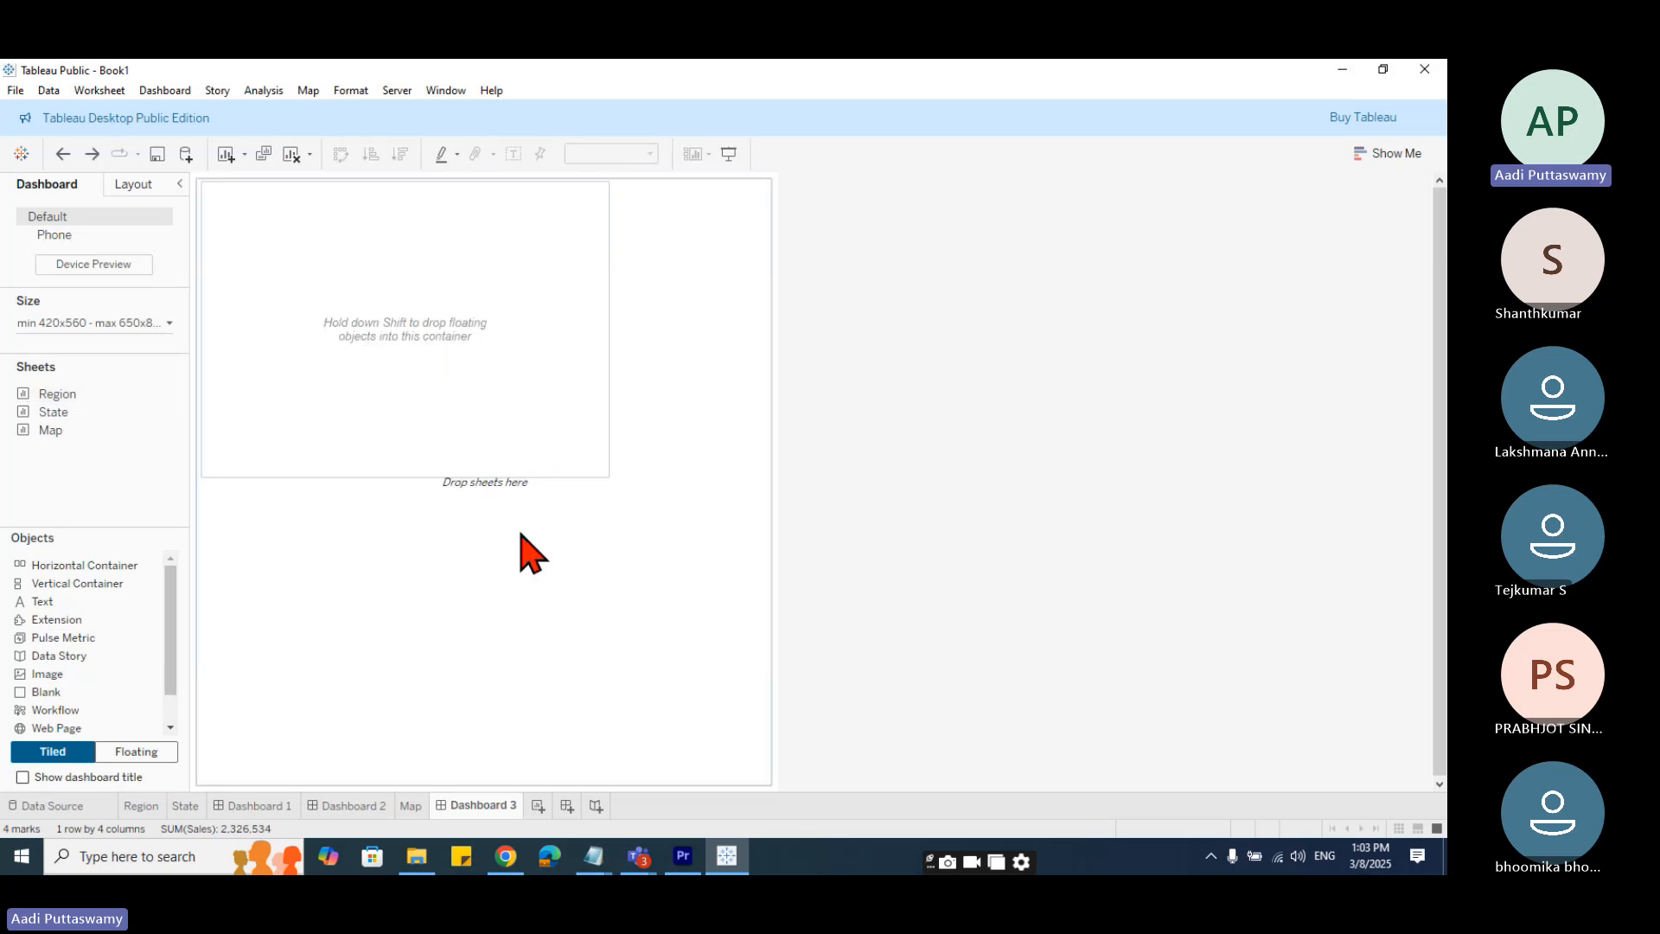
- Place the Region sheet as a separate floating object over the container, sized to nearly its full width and about half its height
{"action": "left_click_drag", "start_coordinate": [57, 394], "coordinate": [230, 230]}
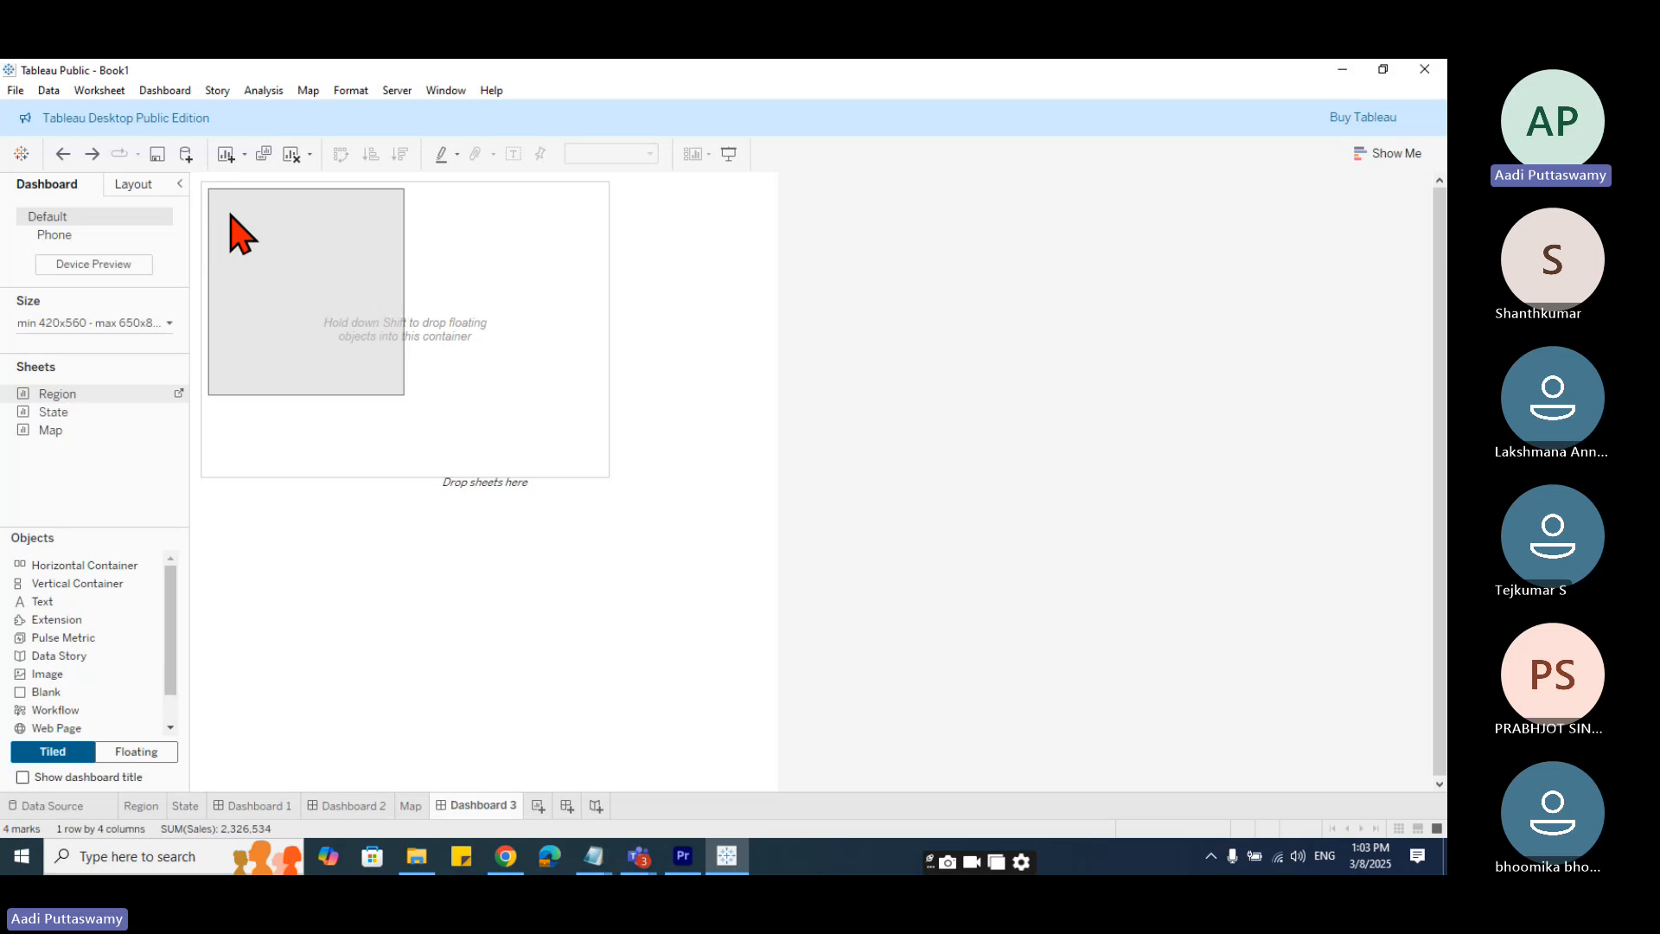
{"action": "left_click_drag", "start_coordinate": [404, 395], "coordinate": [604, 339]}
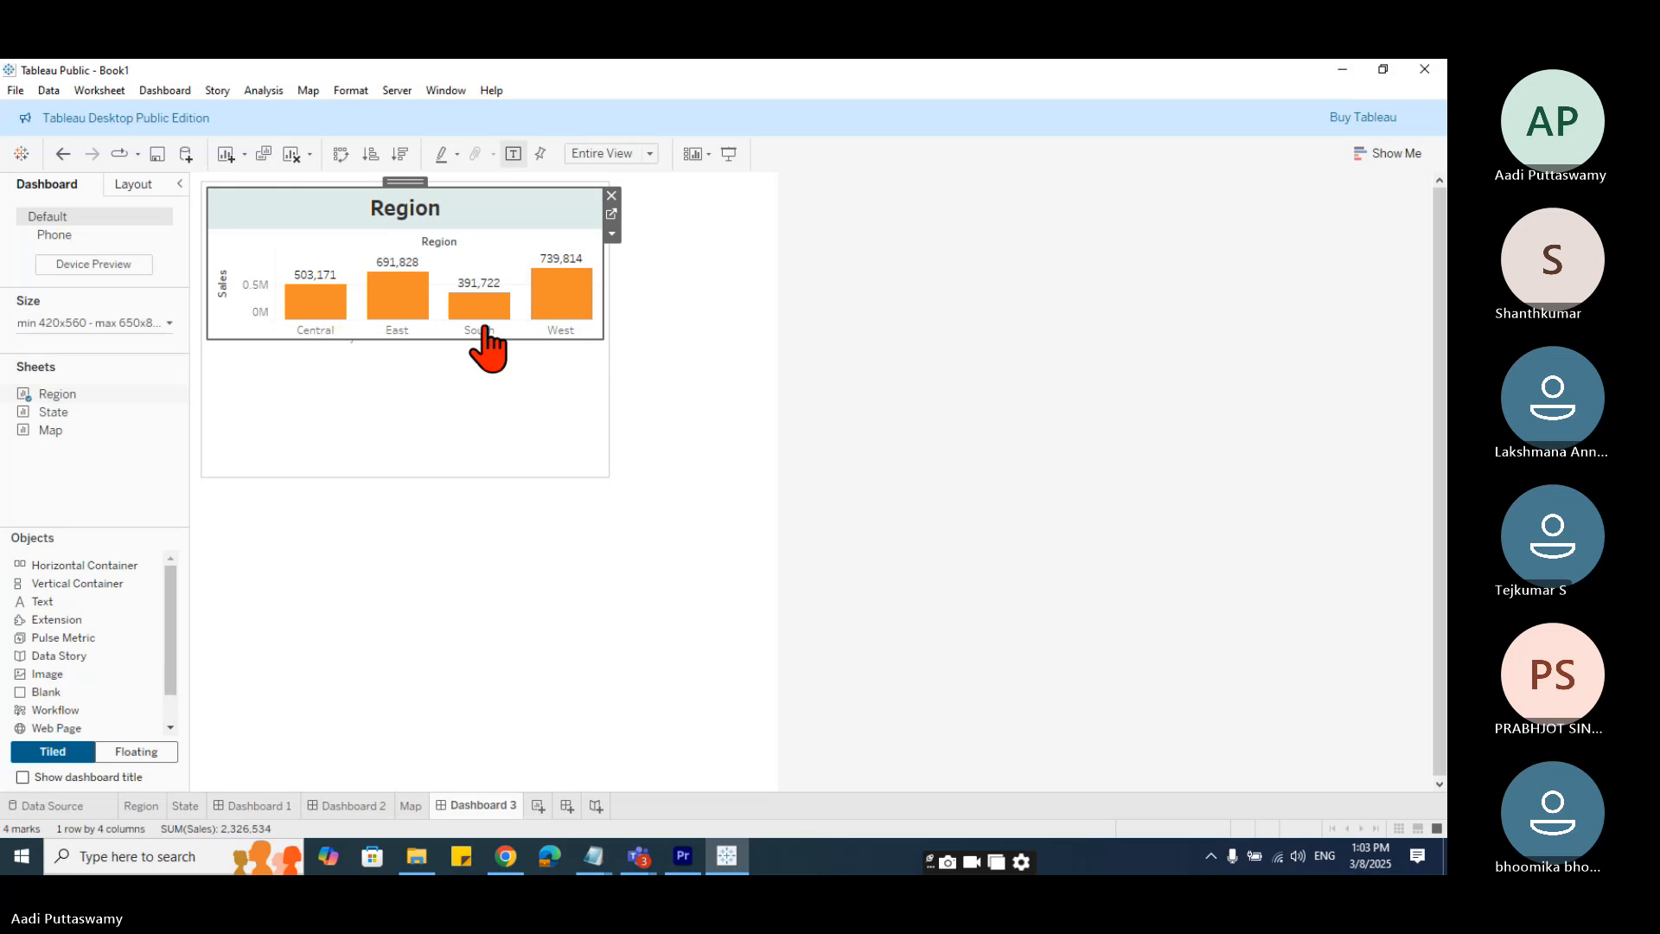
{"action": "left_click", "coordinate": [491, 420]}
{"action": "left_click", "coordinate": [462, 492]}
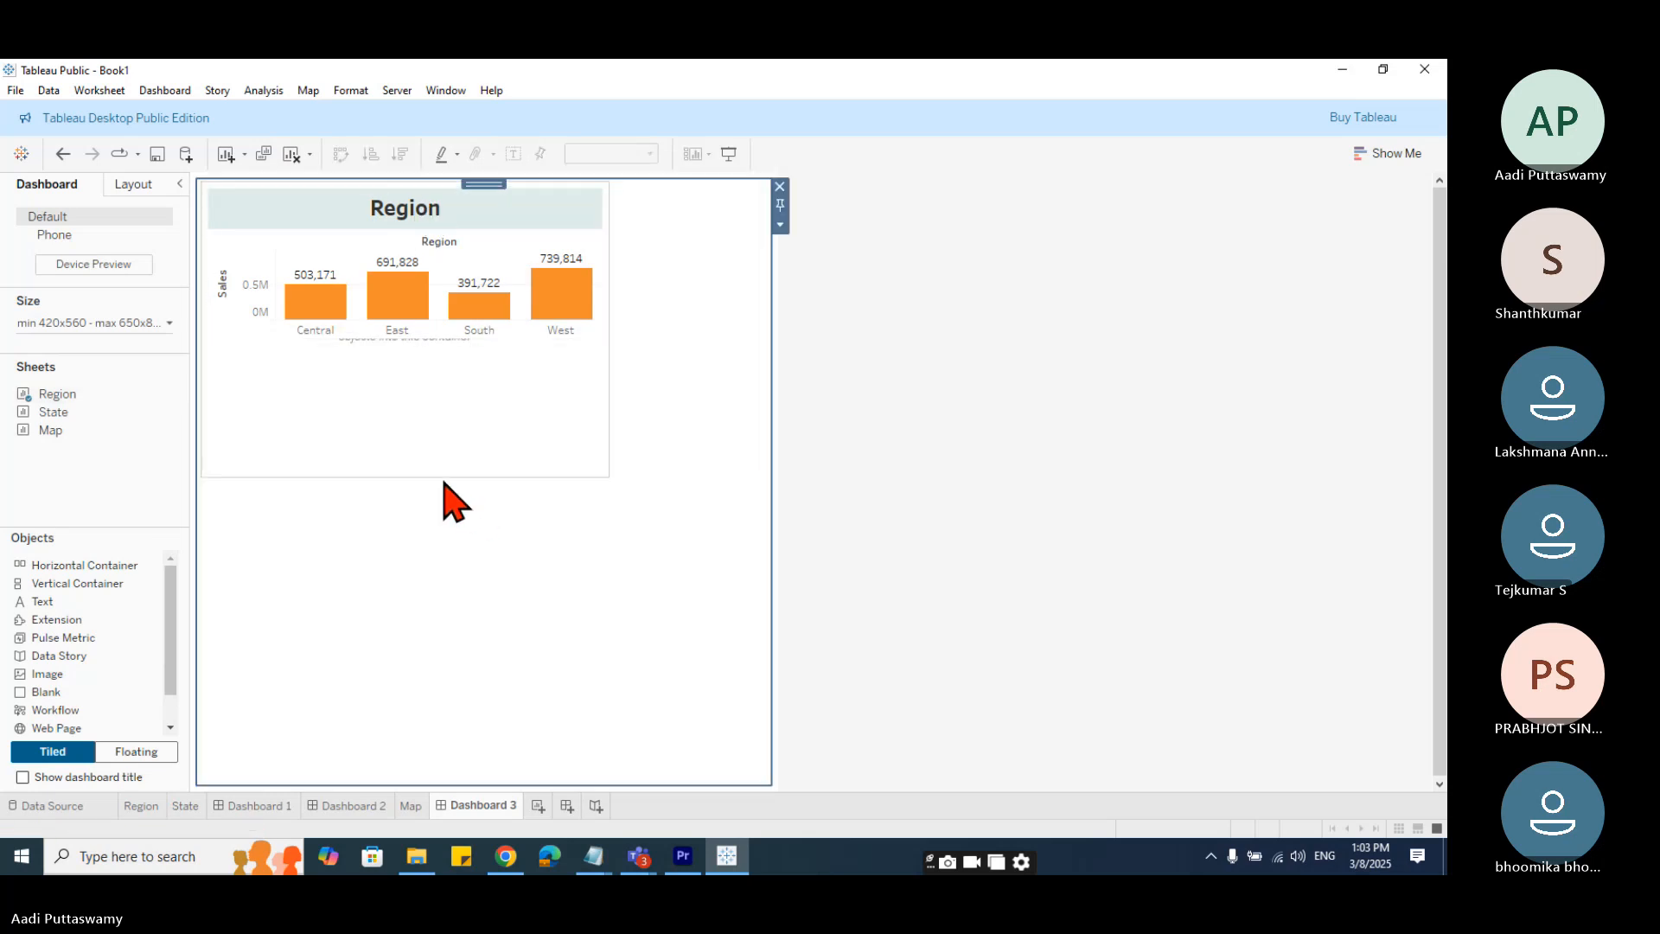
{"action": "left_click", "coordinate": [444, 495]}
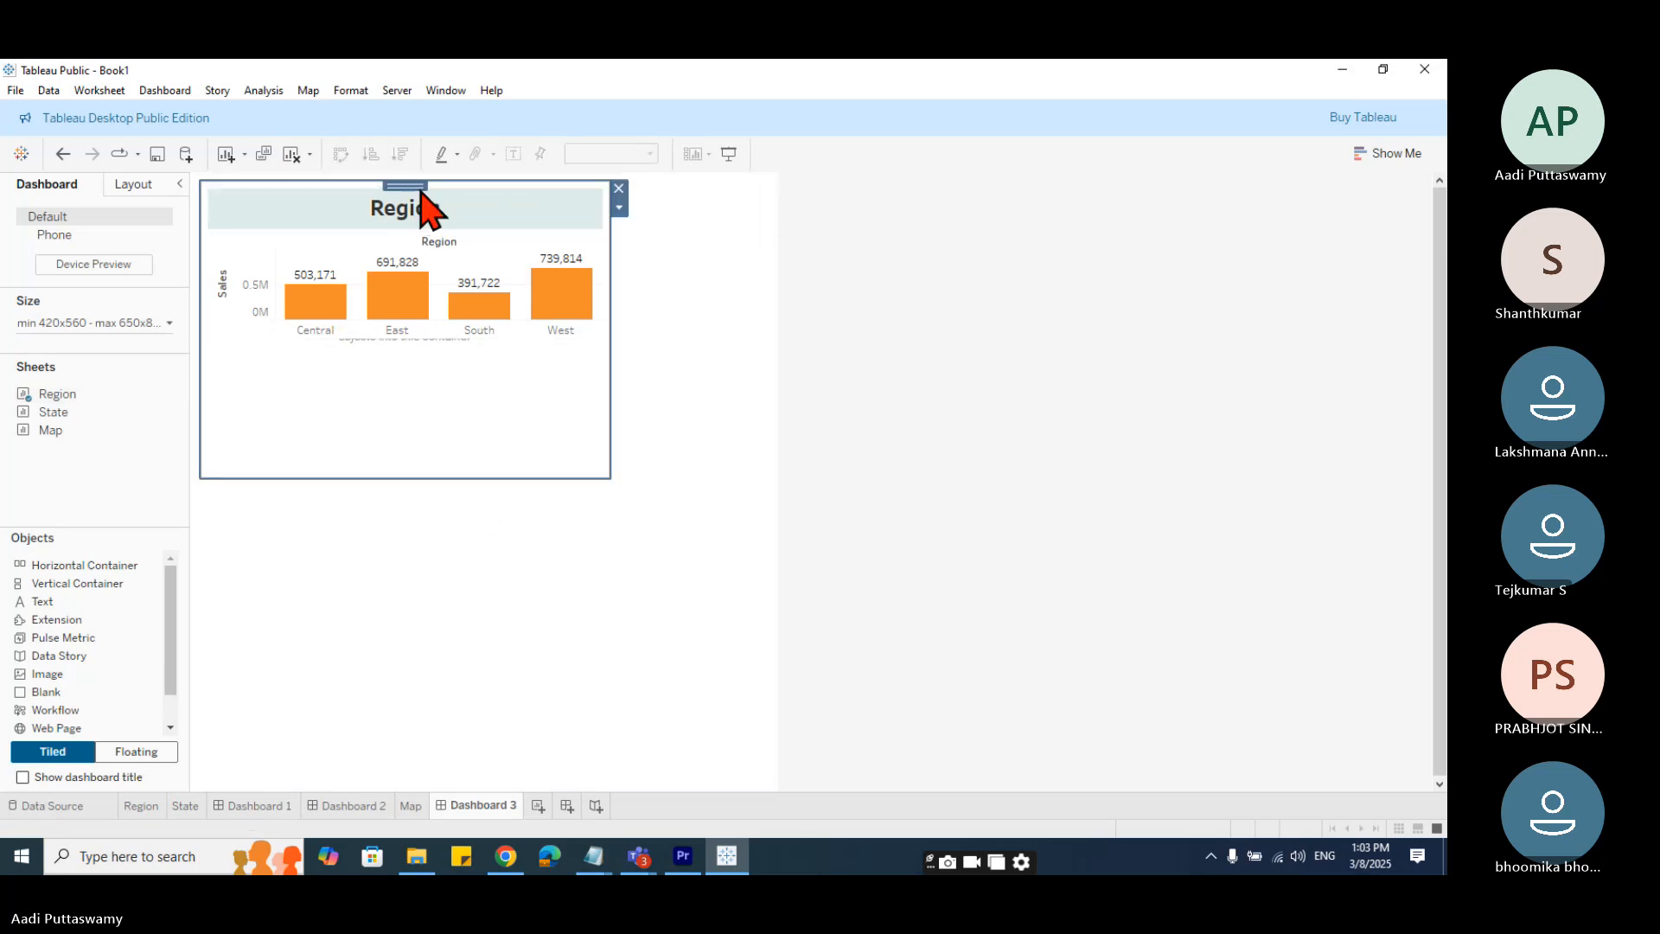
- Move the container and the floating Region sheet independently of each other, and remove the Region sheet from Dashboard 3
{"action": "left_click_drag", "start_coordinate": [421, 192], "coordinate": [348, 259]}
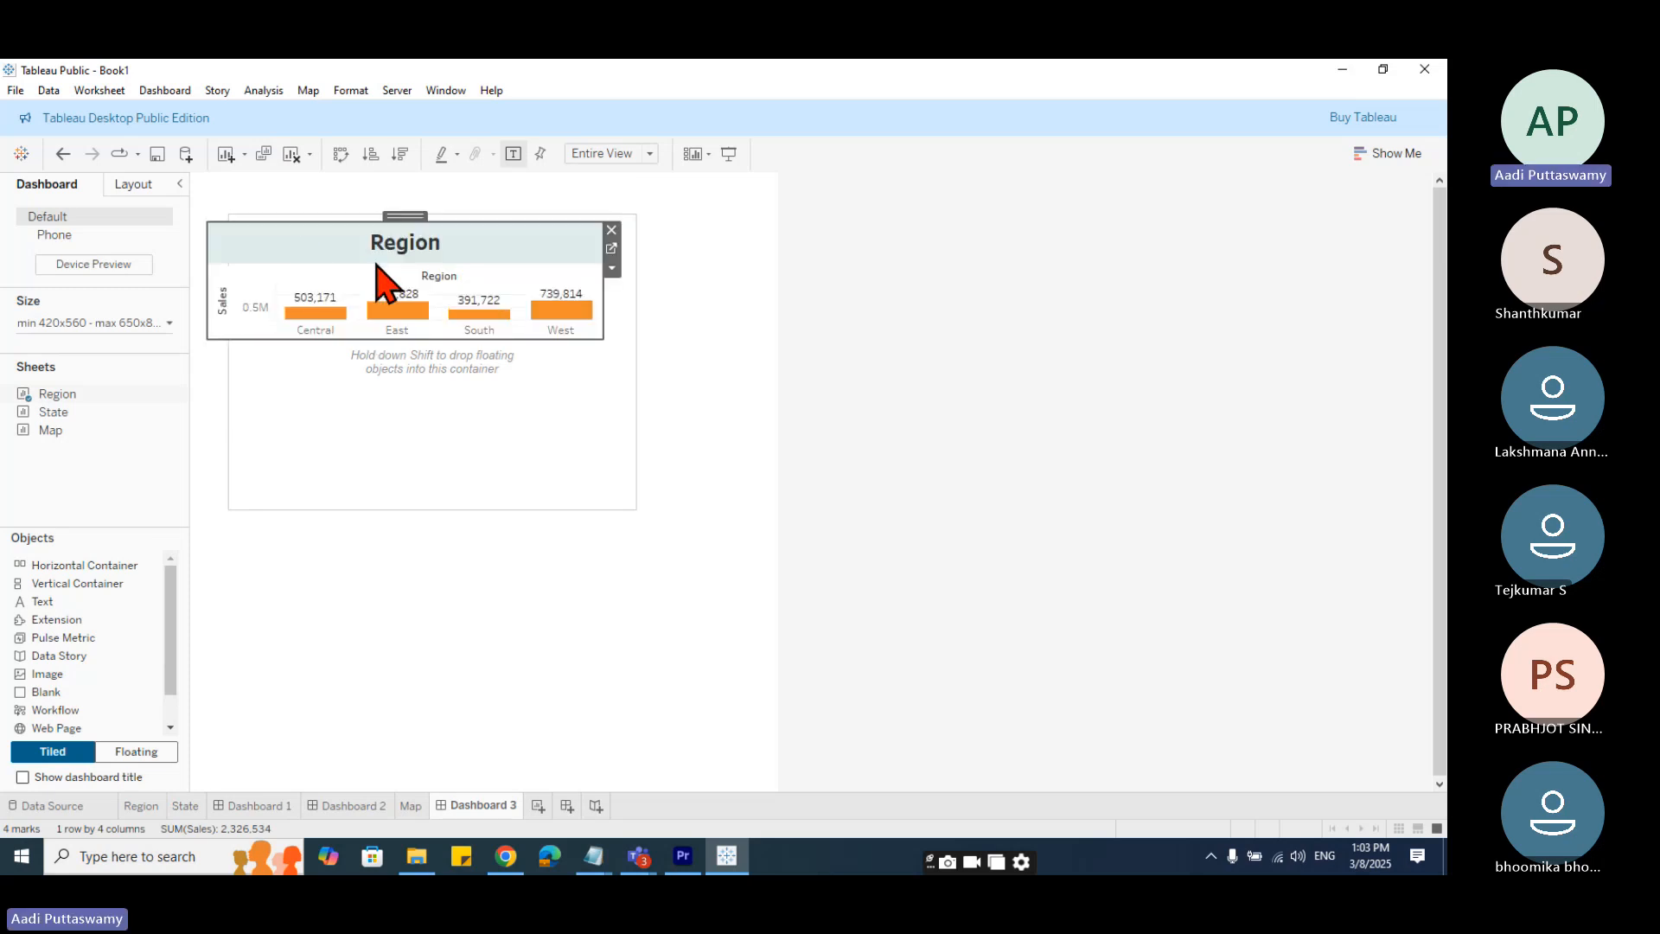
{"action": "left_click_drag", "start_coordinate": [419, 215], "coordinate": [450, 345]}
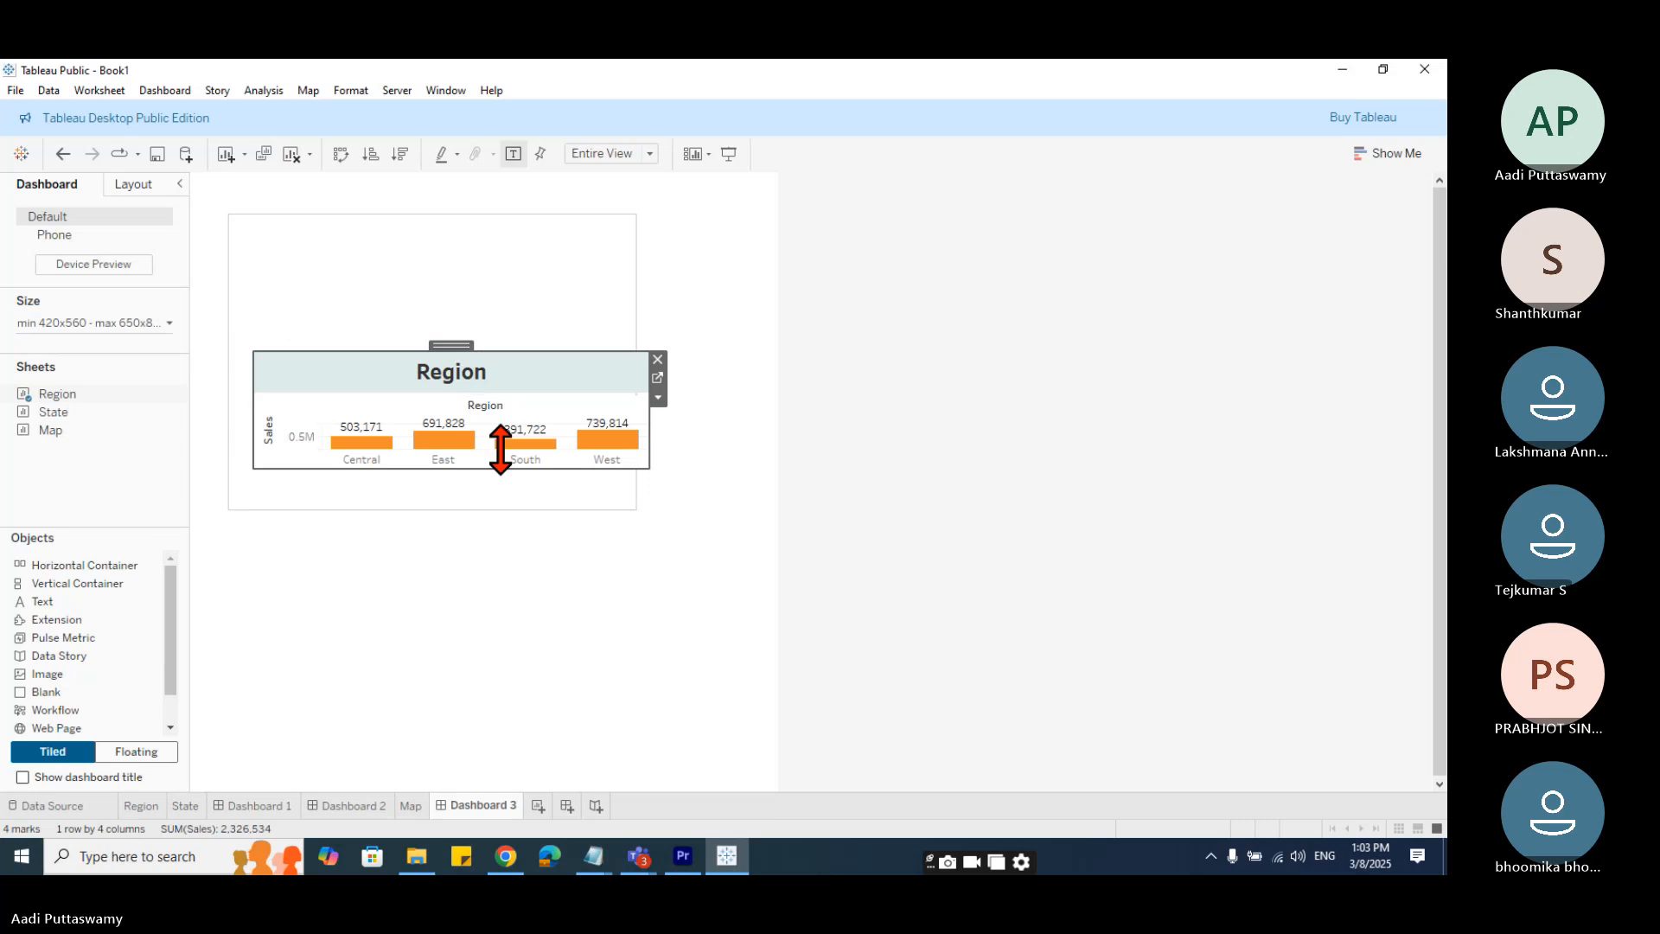
{"action": "left_click", "coordinate": [658, 360]}
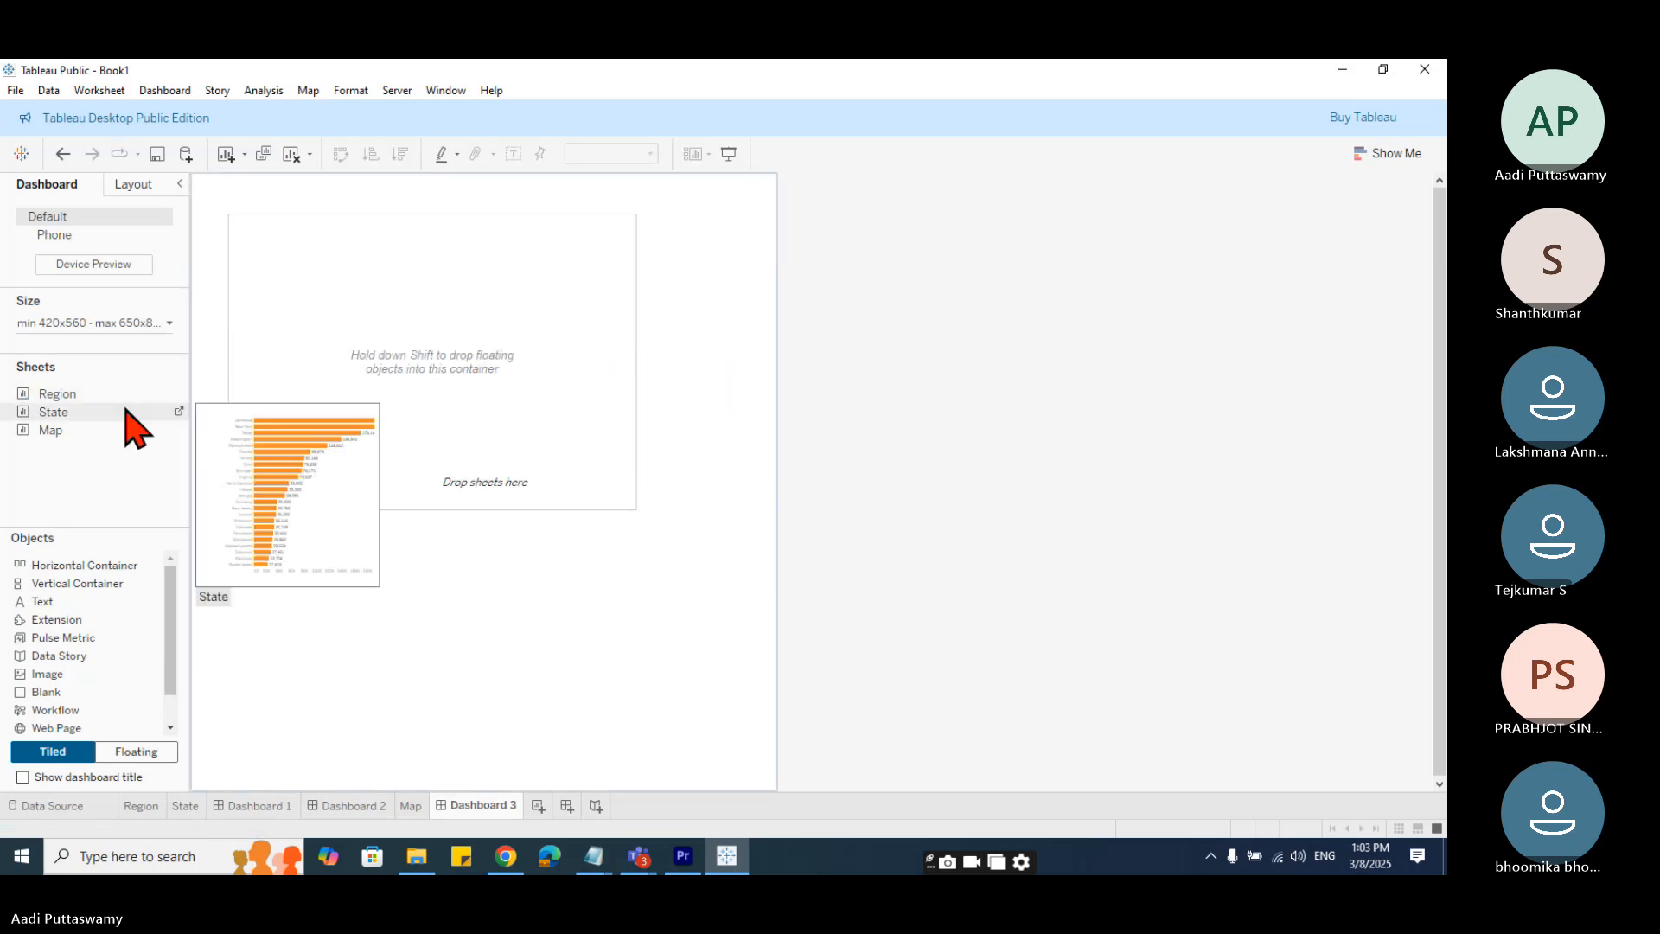
- Add the Region sheet to Dashboard 3 as a floating object, set new objects to Floating, and undo the sheet's removal
{"action": "left_click_drag", "start_coordinate": [74, 395], "coordinate": [437, 250]}
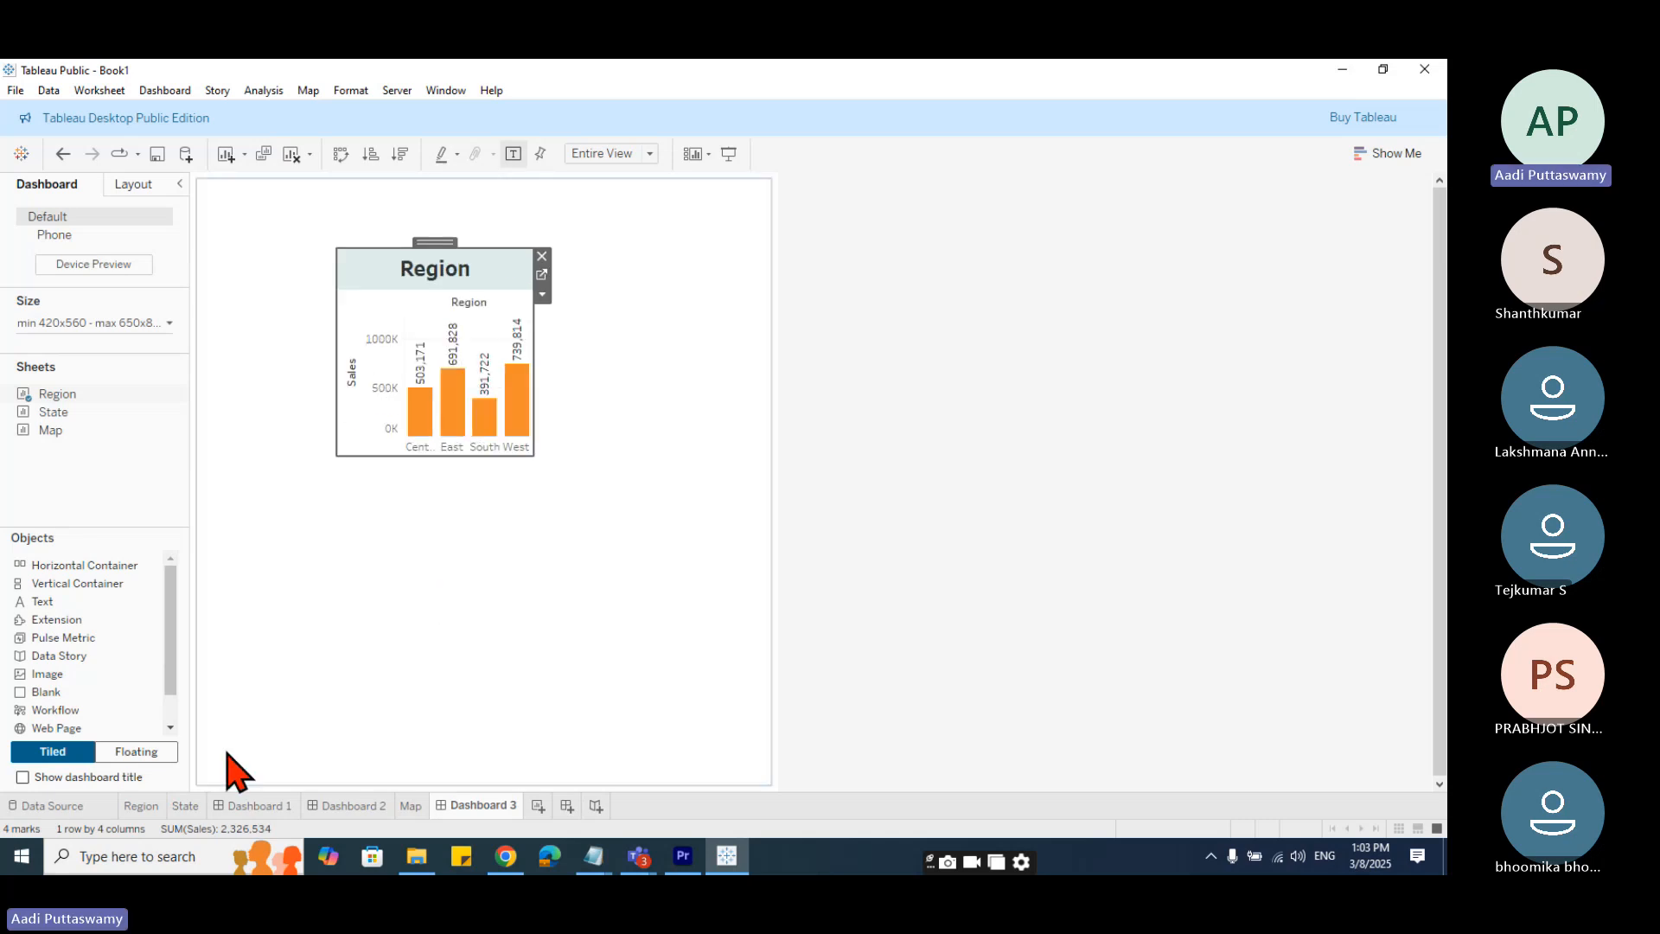
{"action": "left_click", "coordinate": [138, 752]}
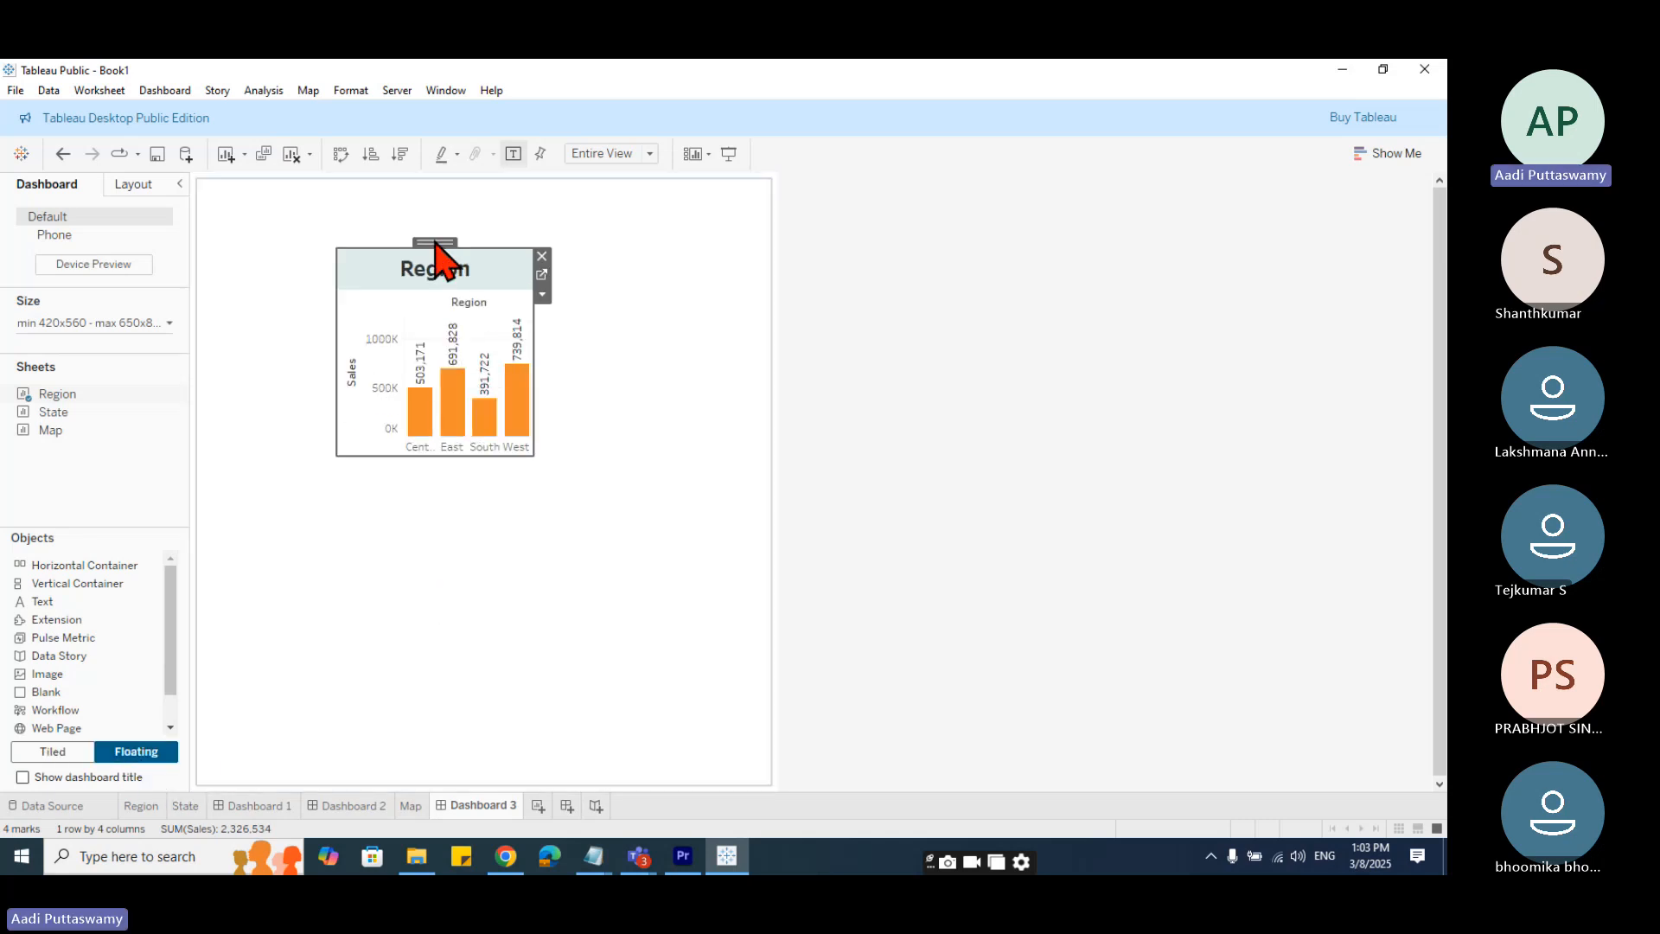
{"action": "left_click_drag", "start_coordinate": [435, 247], "coordinate": [298, 170]}
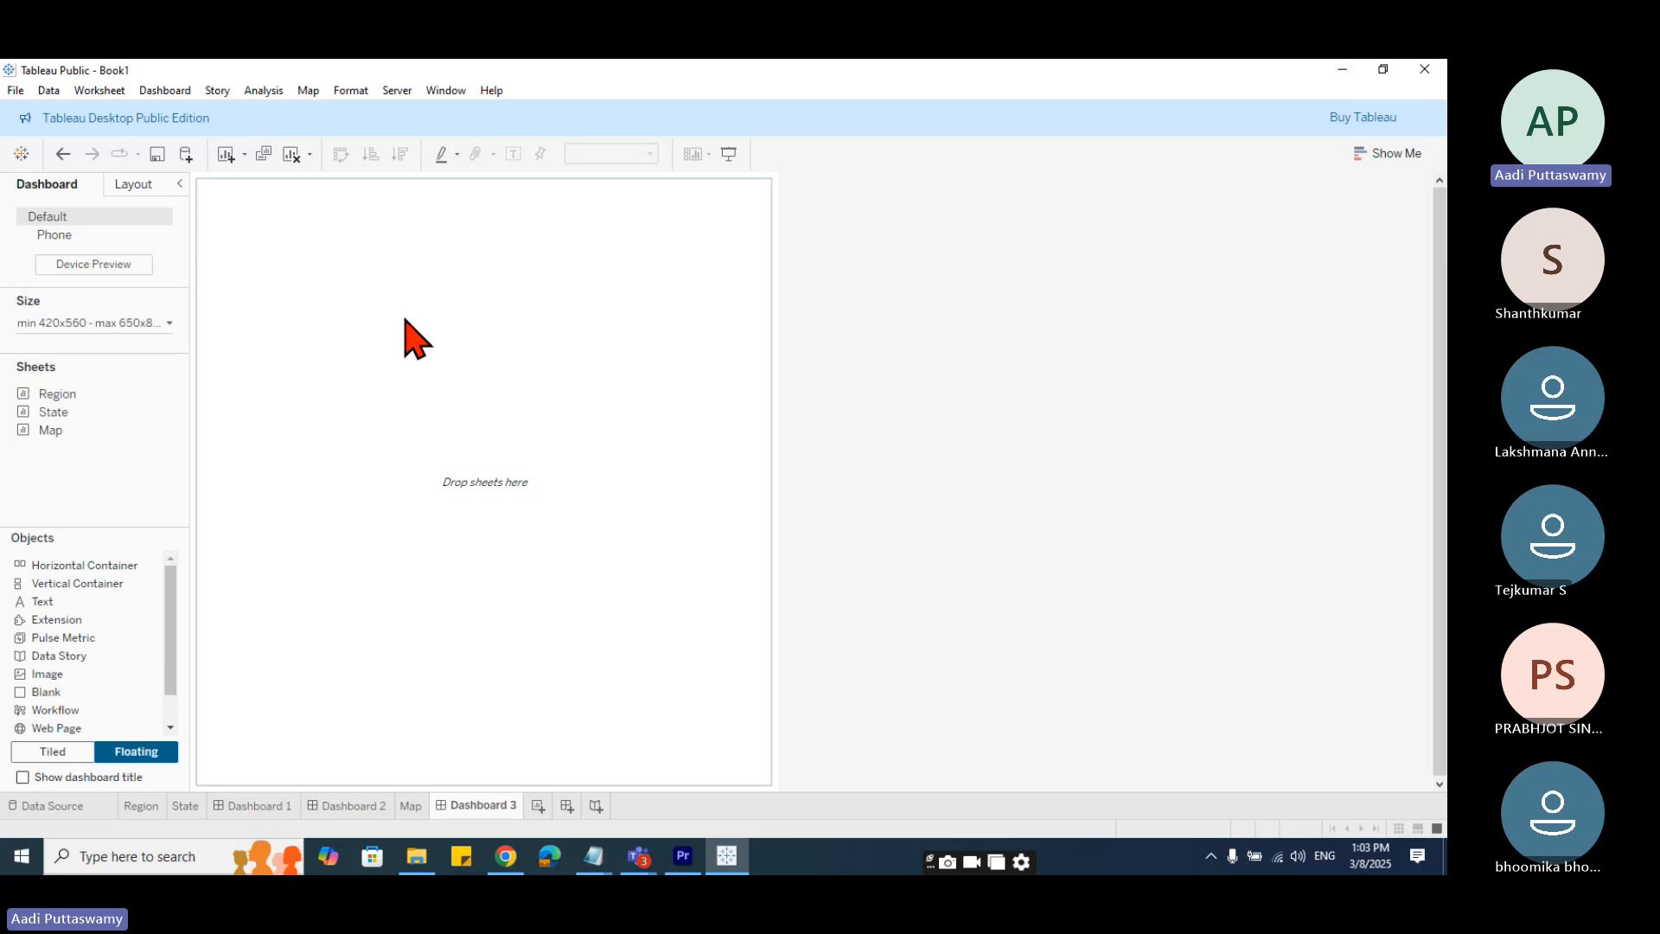
{"action": "key", "text": "ctrl+z"}
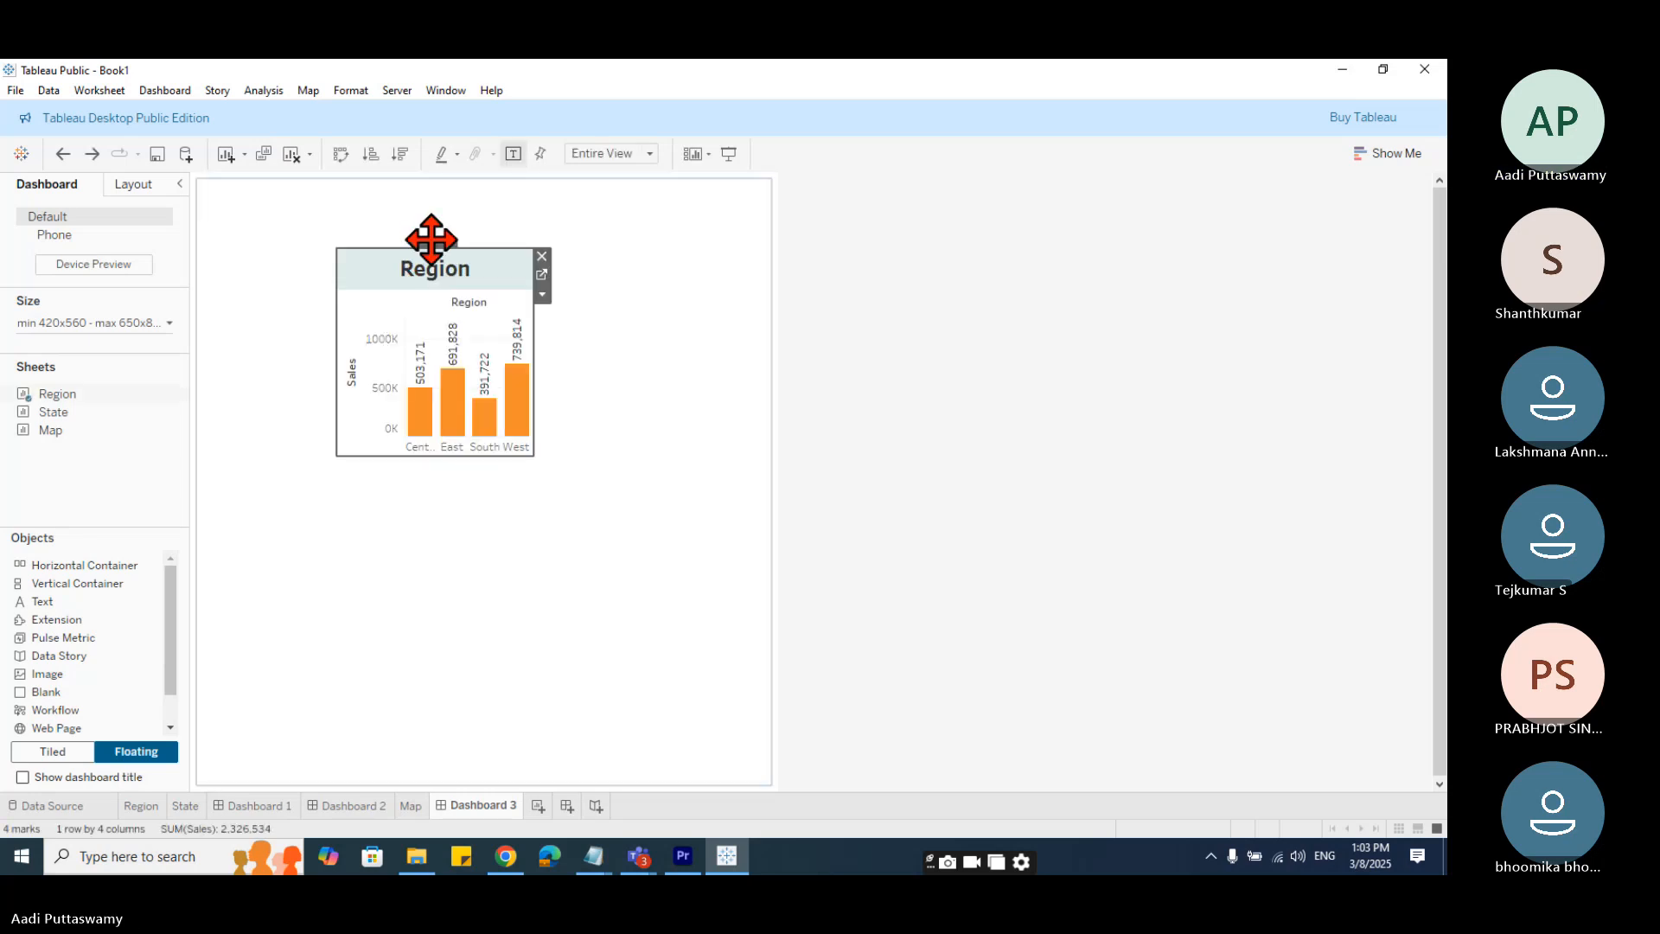
- Move the Region sheet to Dashboard 3's upper-left corner and widen it to the dashboard's full width, about 40 percent of its height
{"action": "left_click_drag", "start_coordinate": [430, 241], "coordinate": [298, 179]}
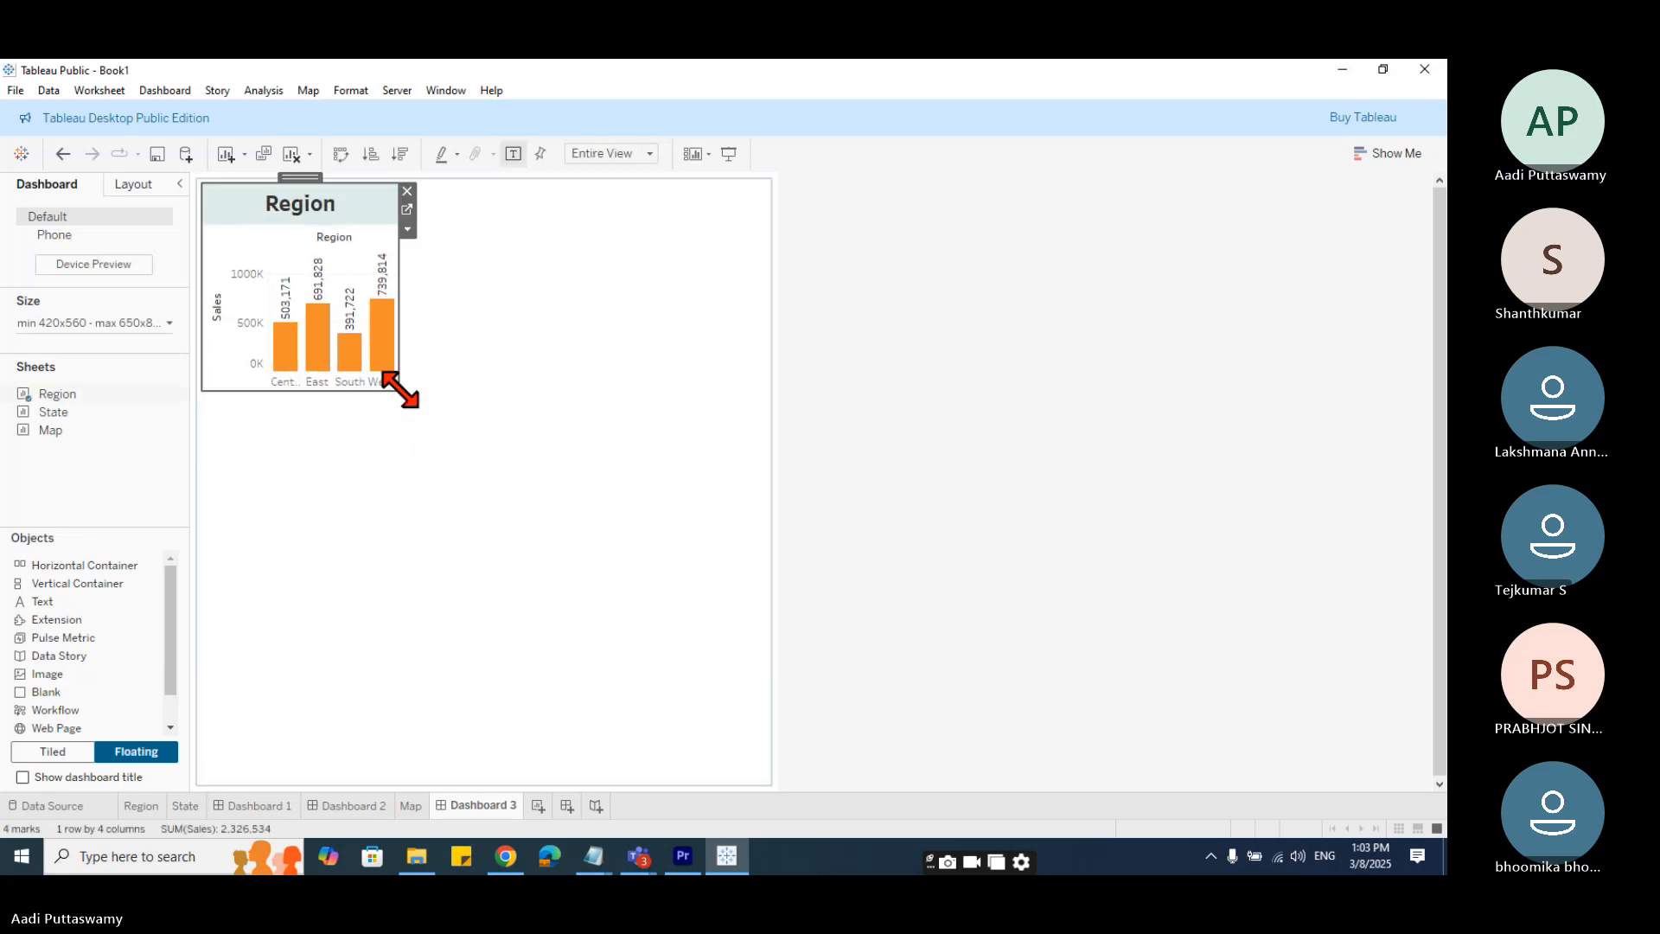
{"action": "left_click_drag", "start_coordinate": [399, 391], "coordinate": [767, 423]}
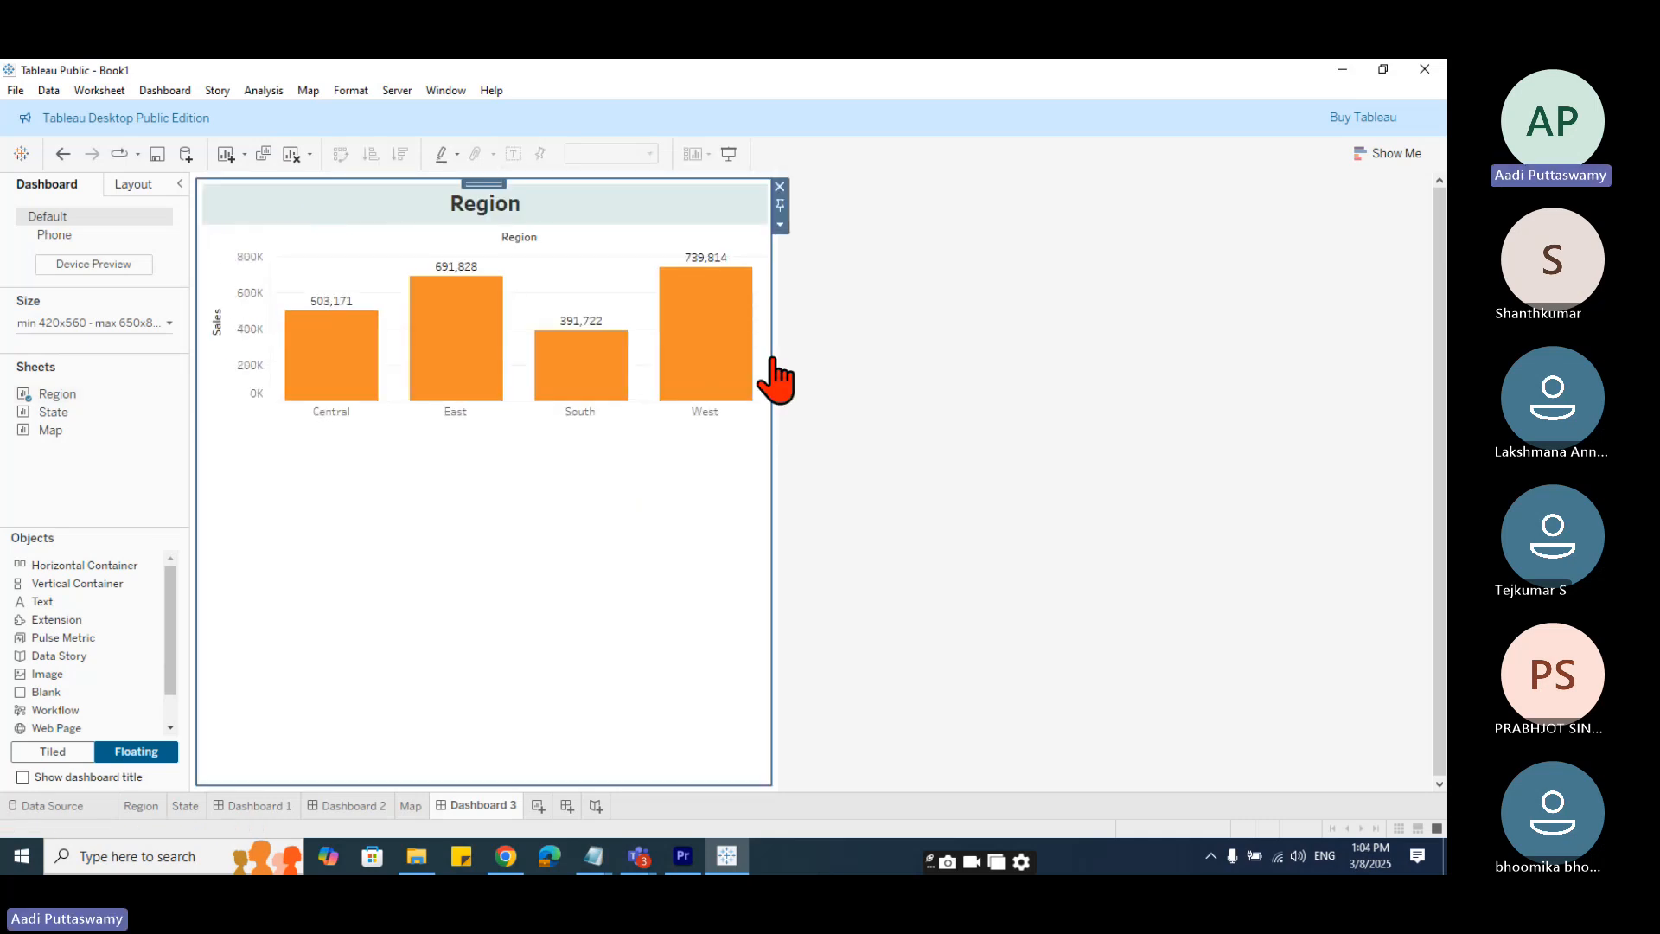
{"action": "left_click", "coordinate": [655, 214]}
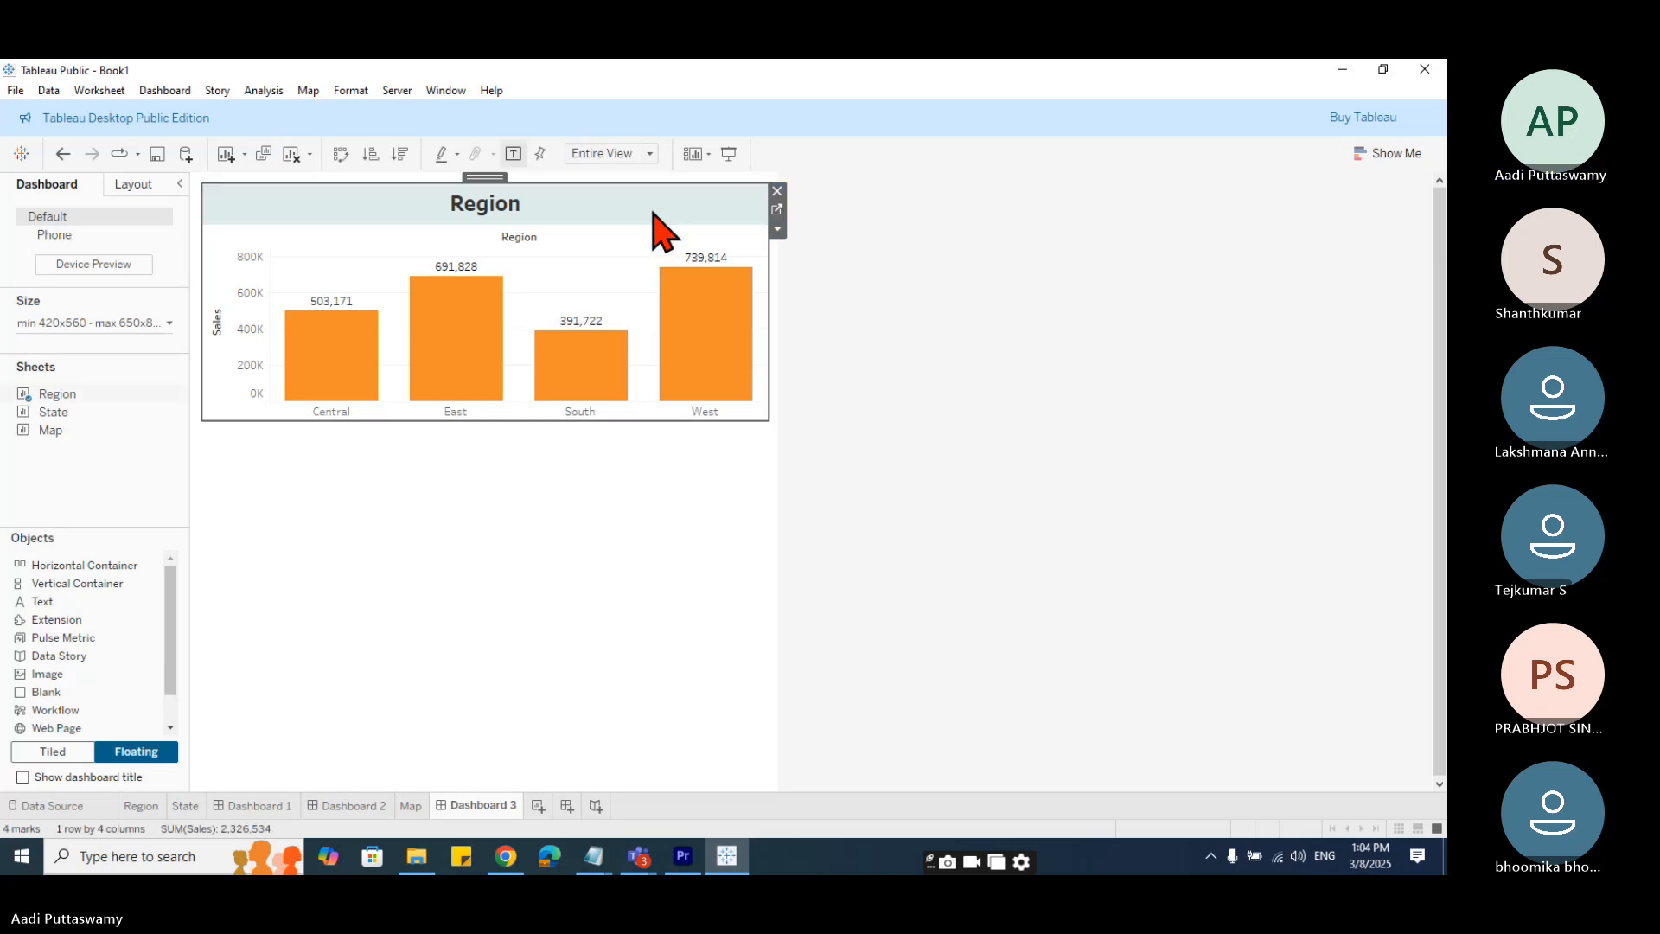
{"action": "mouse_move", "coordinate": [485, 176]}
{"action": "left_mouse_down"}
{"action": "mouse_move", "coordinate": [491, 215]}
{"action": "mouse_move", "coordinate": [490, 180]}
{"action": "left_mouse_up"}
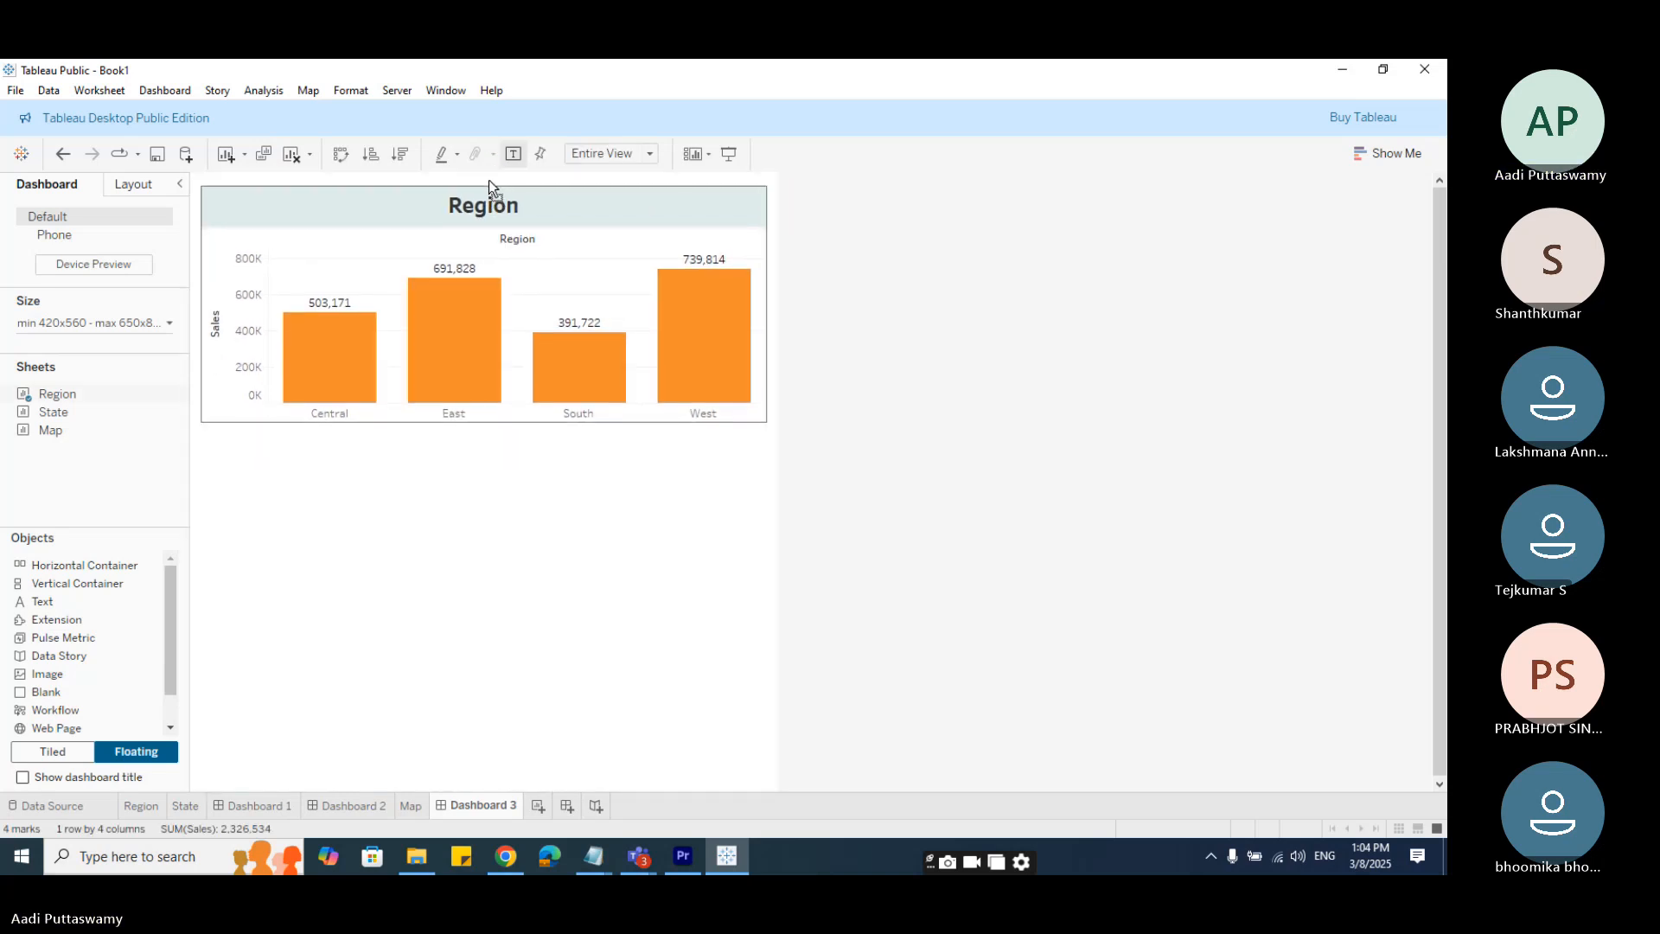
- Review the Region sheet's dashboard options, open its source worksheet, and return to Dashboard 3
{"action": "left_click", "coordinate": [775, 231]}
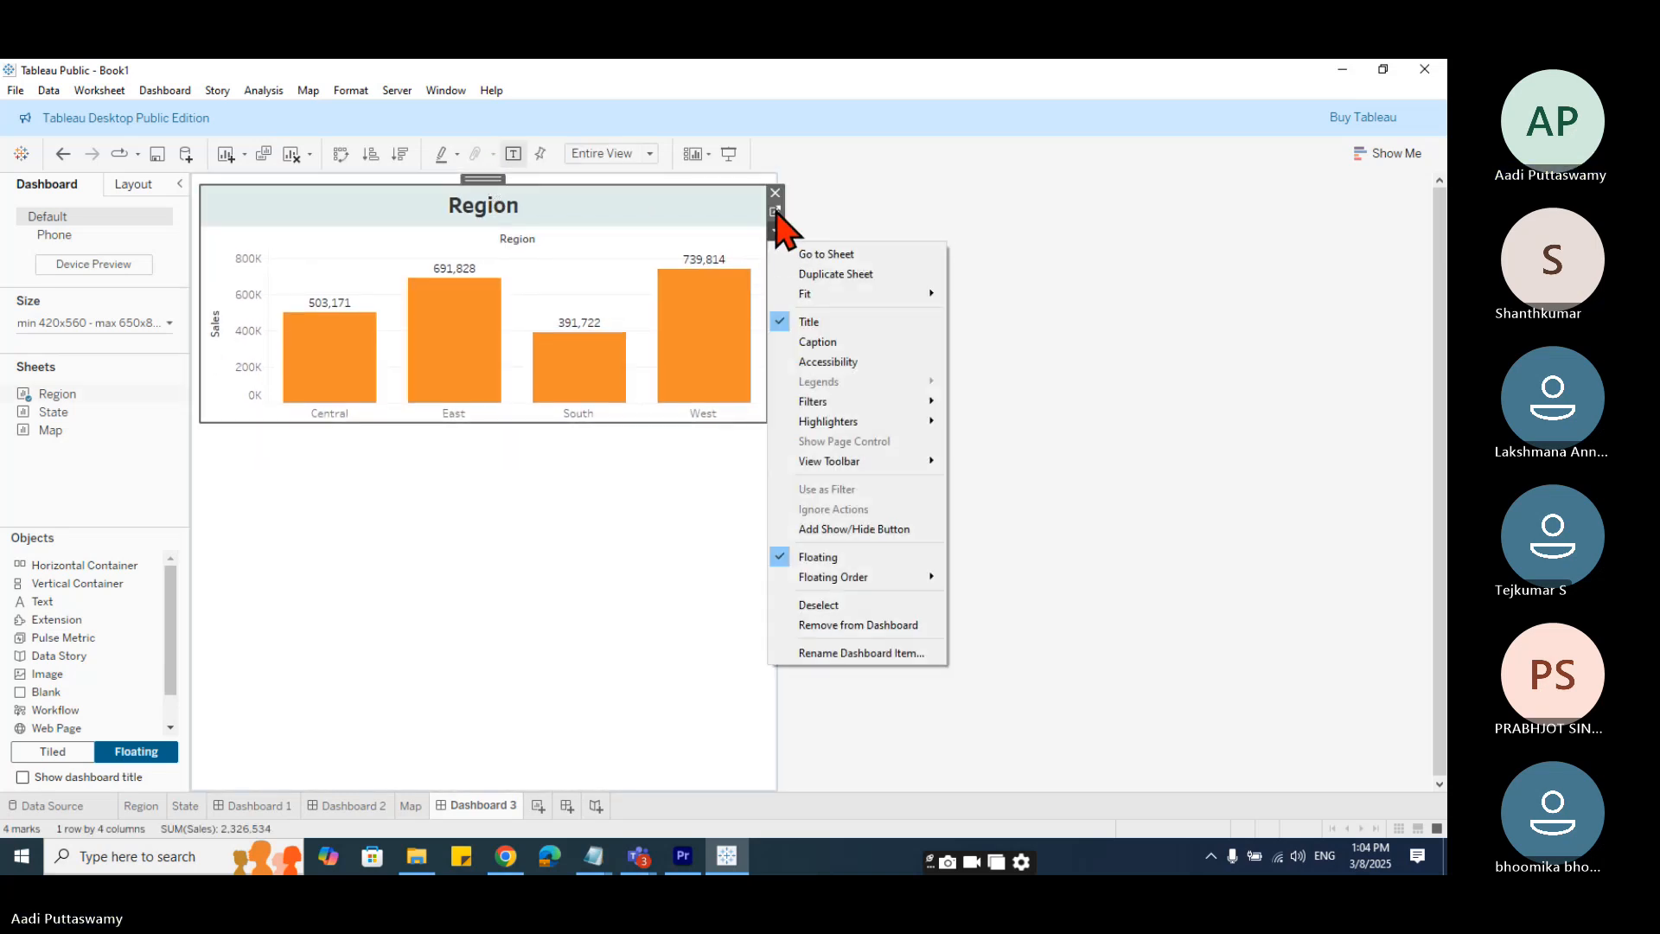
{"action": "left_click", "coordinate": [777, 232]}
{"action": "left_click", "coordinate": [775, 211]}
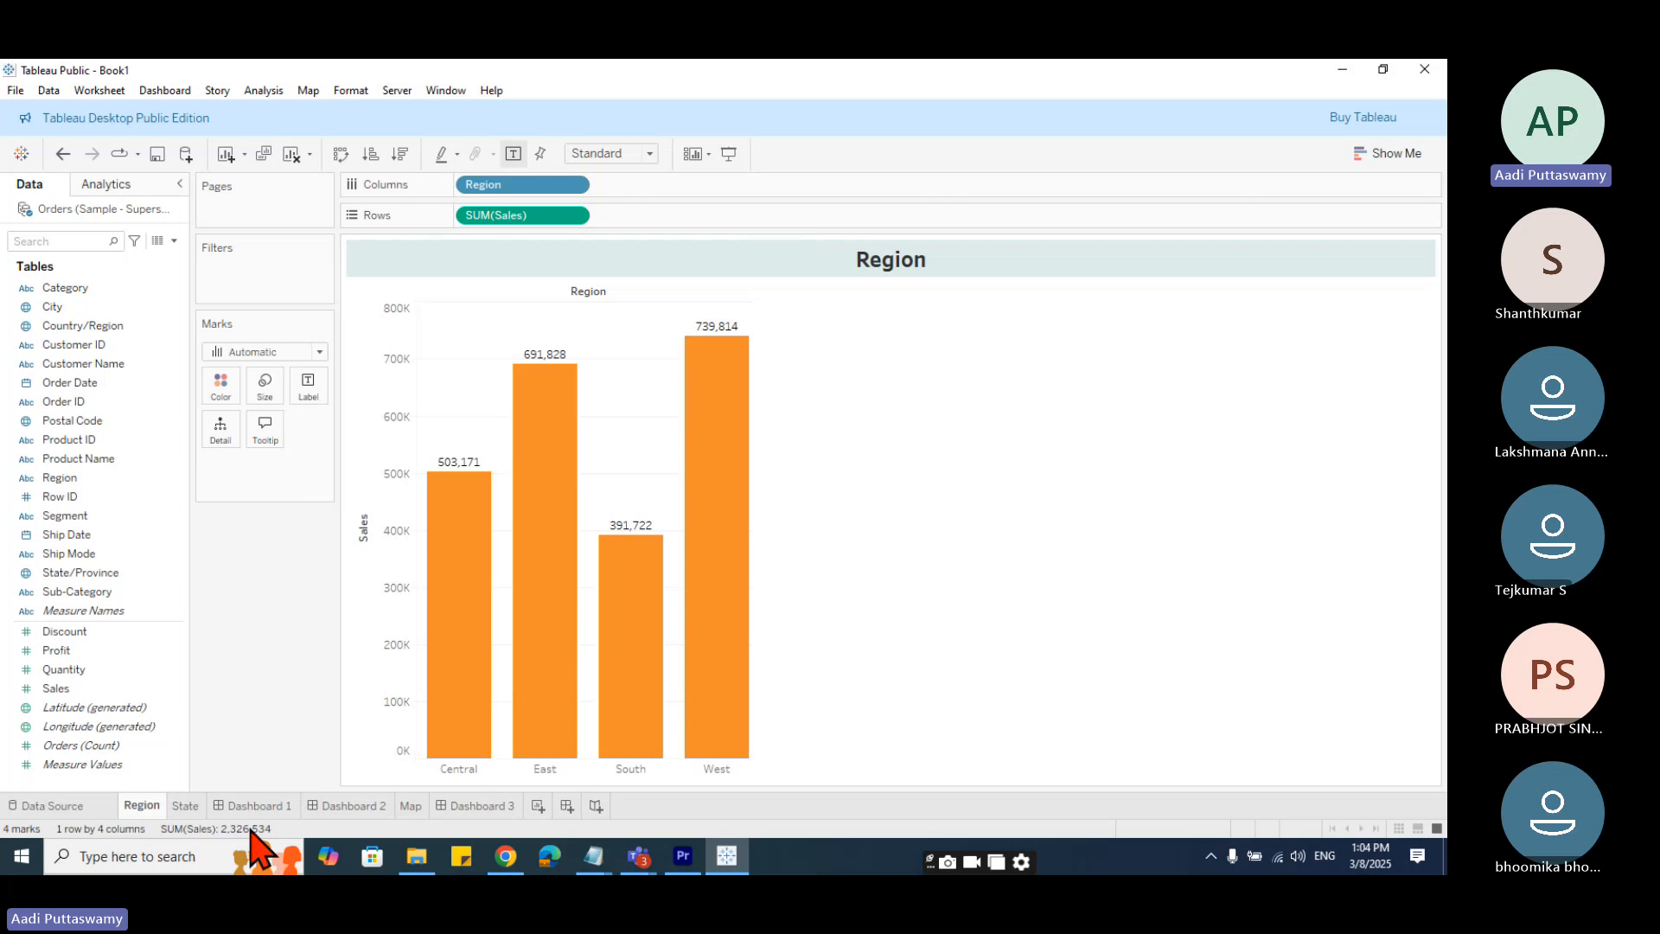
{"action": "left_click", "coordinate": [477, 806]}
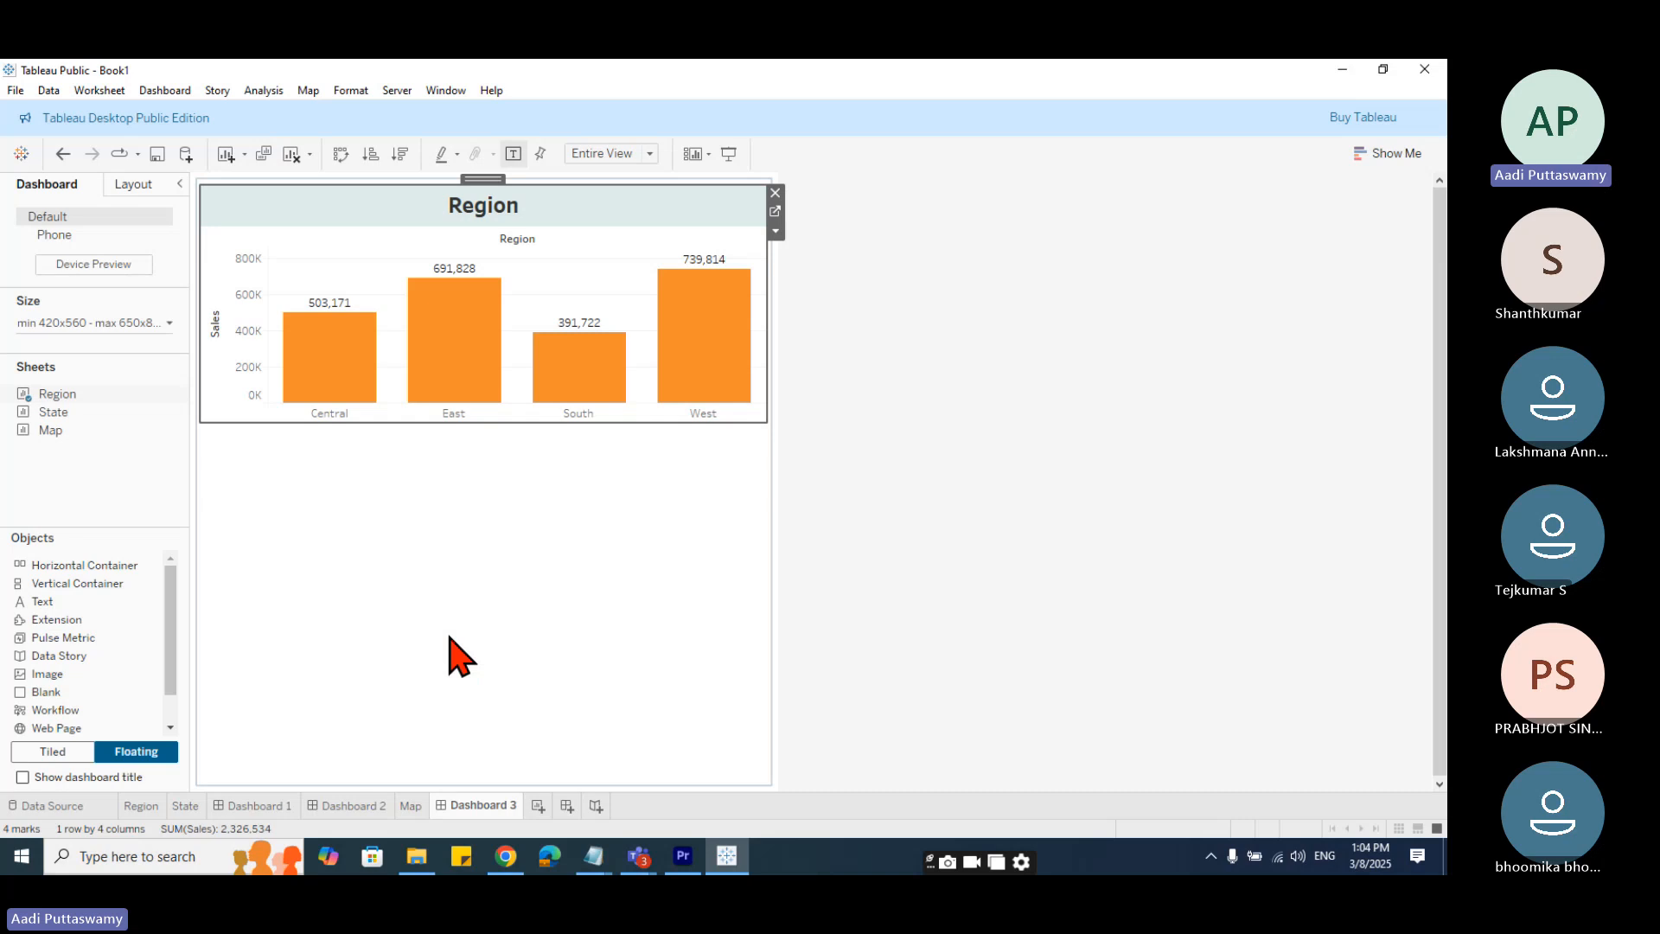
- Create a new dashboard with a floating Horizontal Container at upper left and a Vertical Container beside it, sized to fill the top row
{"action": "left_click", "coordinate": [568, 806]}
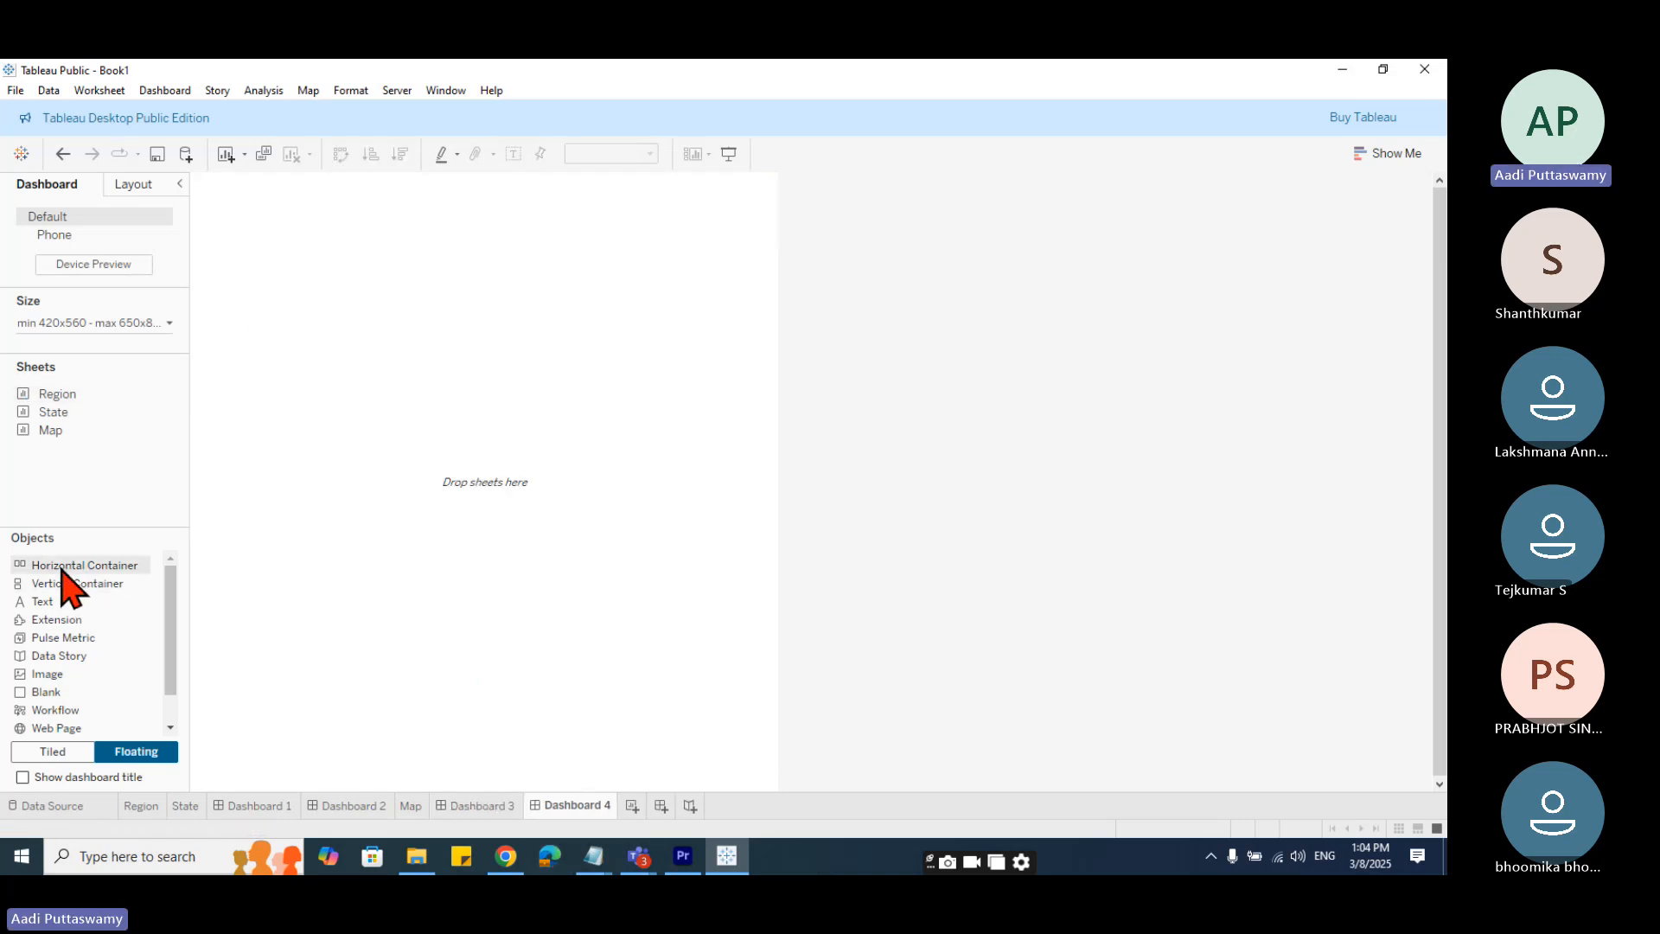
{"action": "left_click_drag", "start_coordinate": [63, 572], "coordinate": [200, 186]}
{"action": "left_click_drag", "start_coordinate": [394, 387], "coordinate": [467, 378]}
{"action": "left_click_drag", "start_coordinate": [69, 587], "coordinate": [481, 182]}
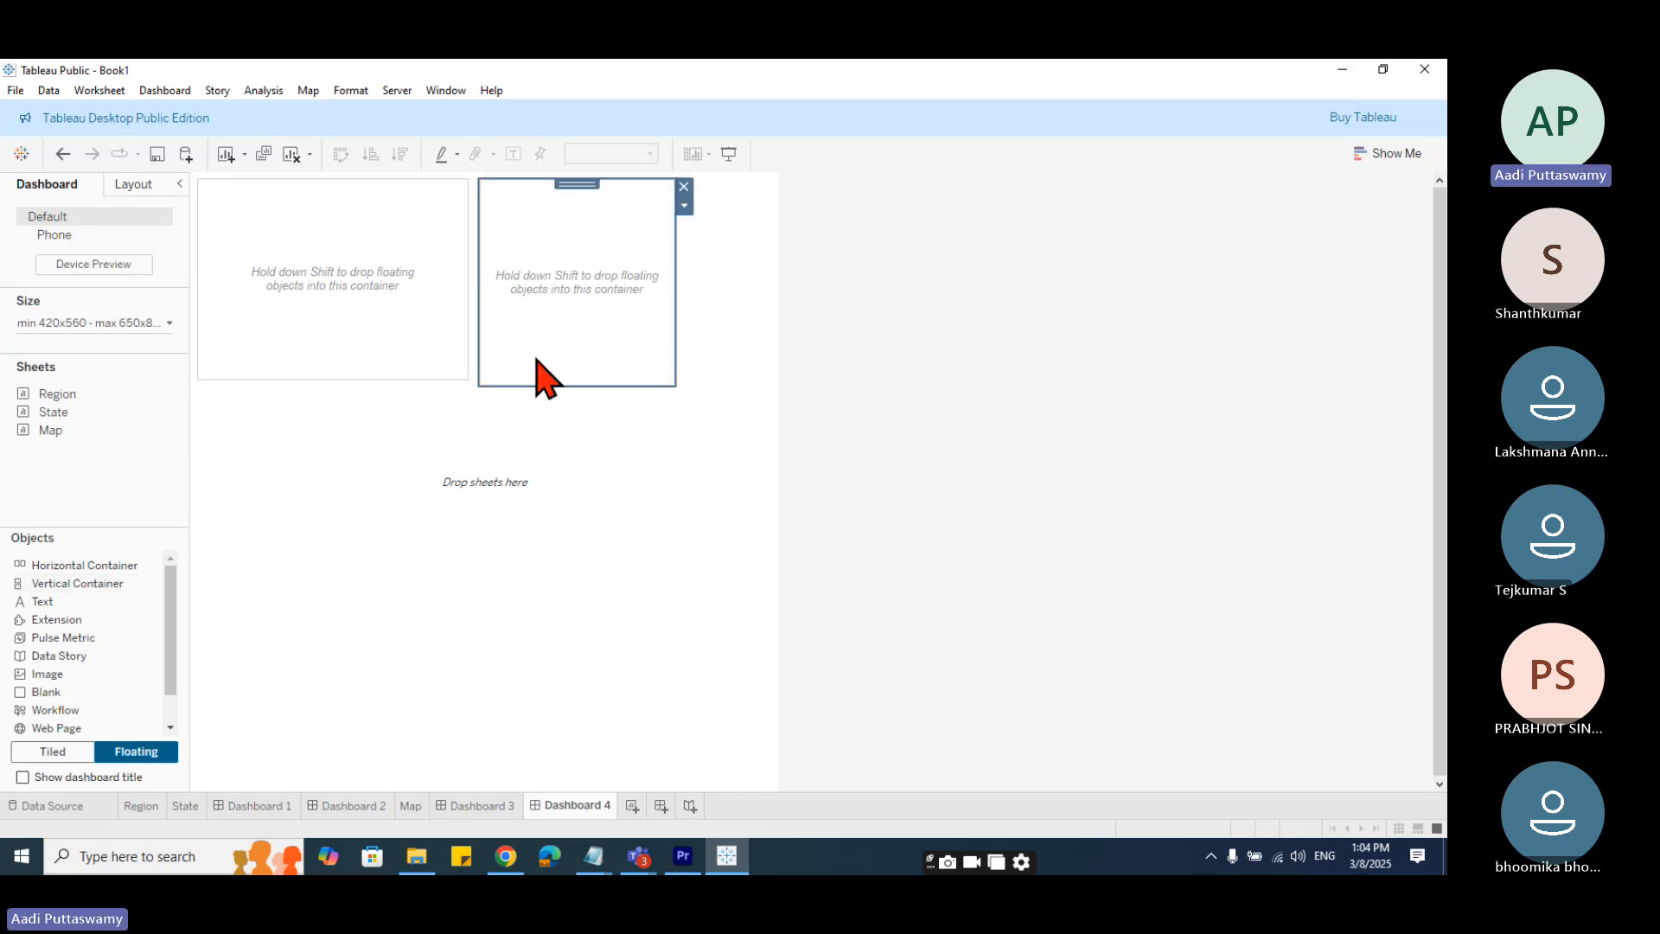
{"action": "left_click_drag", "start_coordinate": [674, 391], "coordinate": [768, 380]}
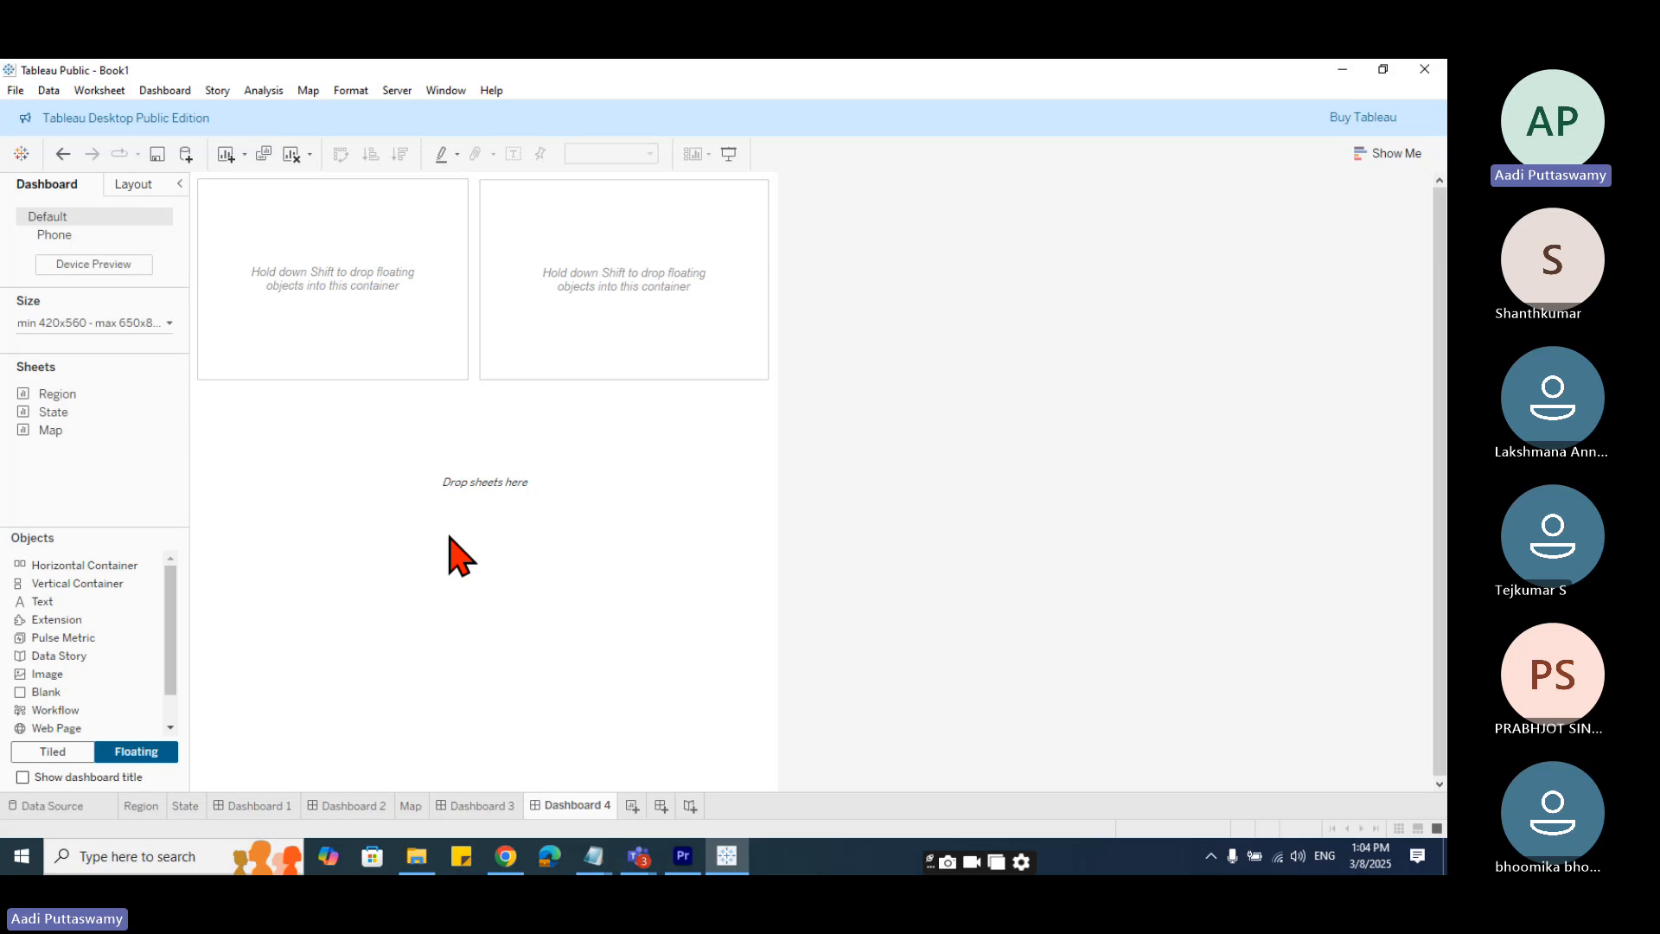
- Add two more floating layout containers below the first pair on Dashboard 4, sized to match the column widths as a two-by-two grid
{"action": "left_click_drag", "start_coordinate": [73, 591], "coordinate": [204, 385]}
{"action": "left_click_drag", "start_coordinate": [395, 592], "coordinate": [471, 537]}
{"action": "left_click", "coordinate": [583, 333]}
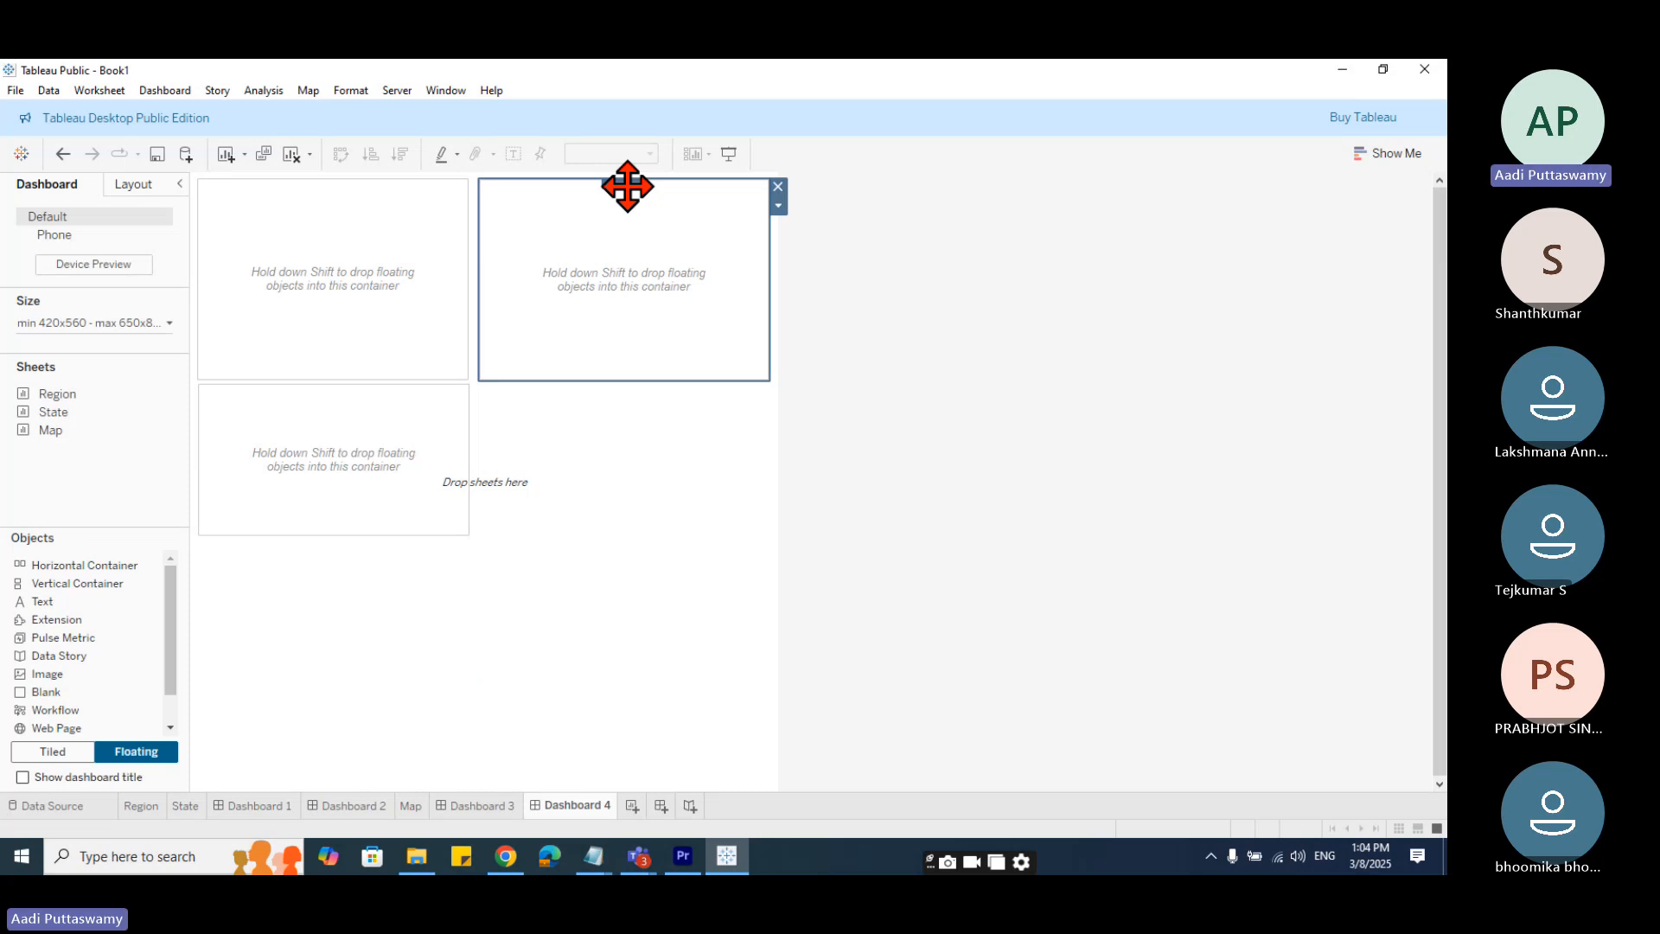
{"action": "left_click", "coordinate": [778, 206]}
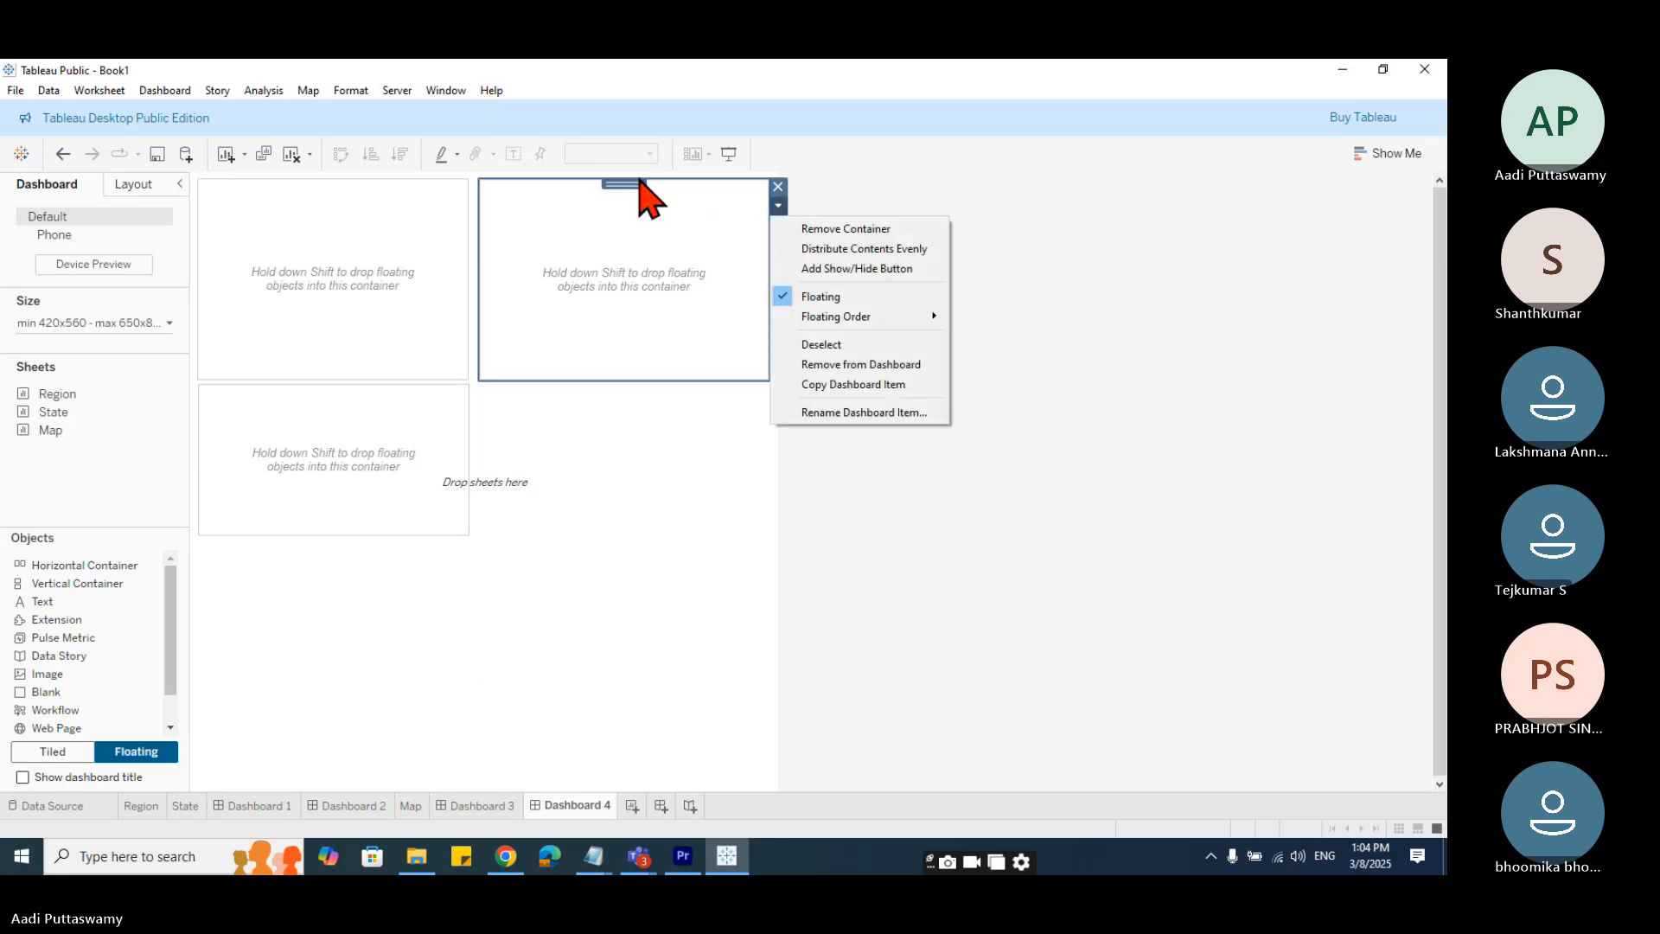
{"action": "left_click", "coordinate": [609, 449]}
{"action": "left_click", "coordinate": [452, 448]}
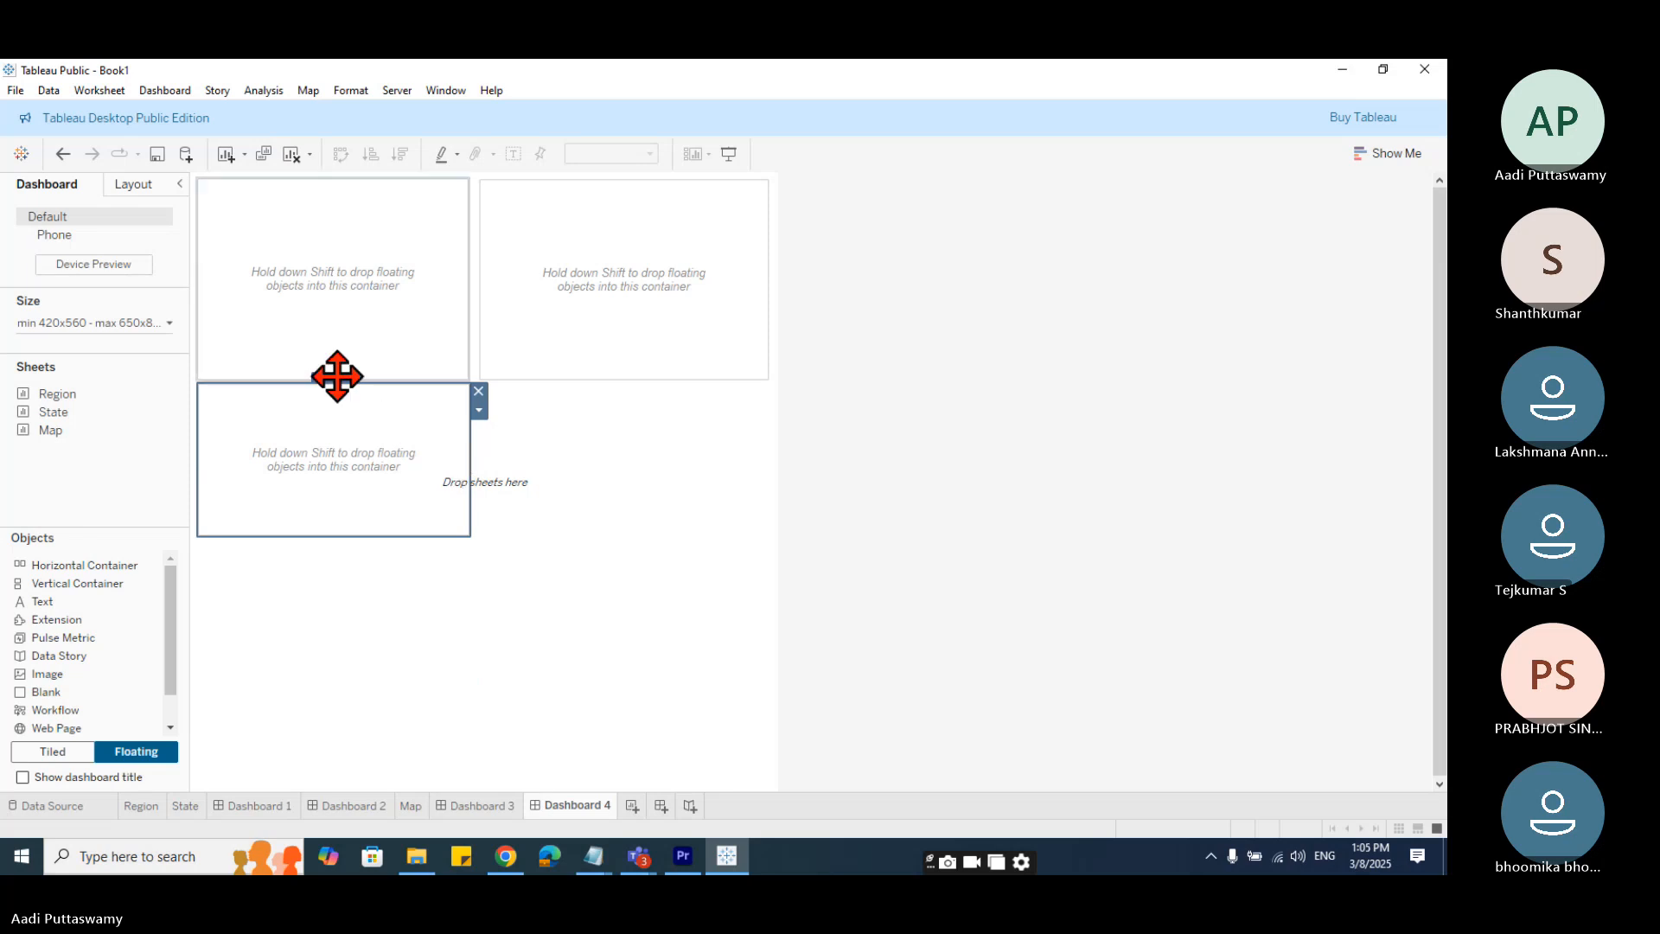
{"action": "mouse_move", "coordinate": [337, 374]}
{"action": "left_mouse_down"}
{"action": "mouse_move", "coordinate": [349, 420]}
{"action": "mouse_move", "coordinate": [340, 377]}
{"action": "left_mouse_up"}
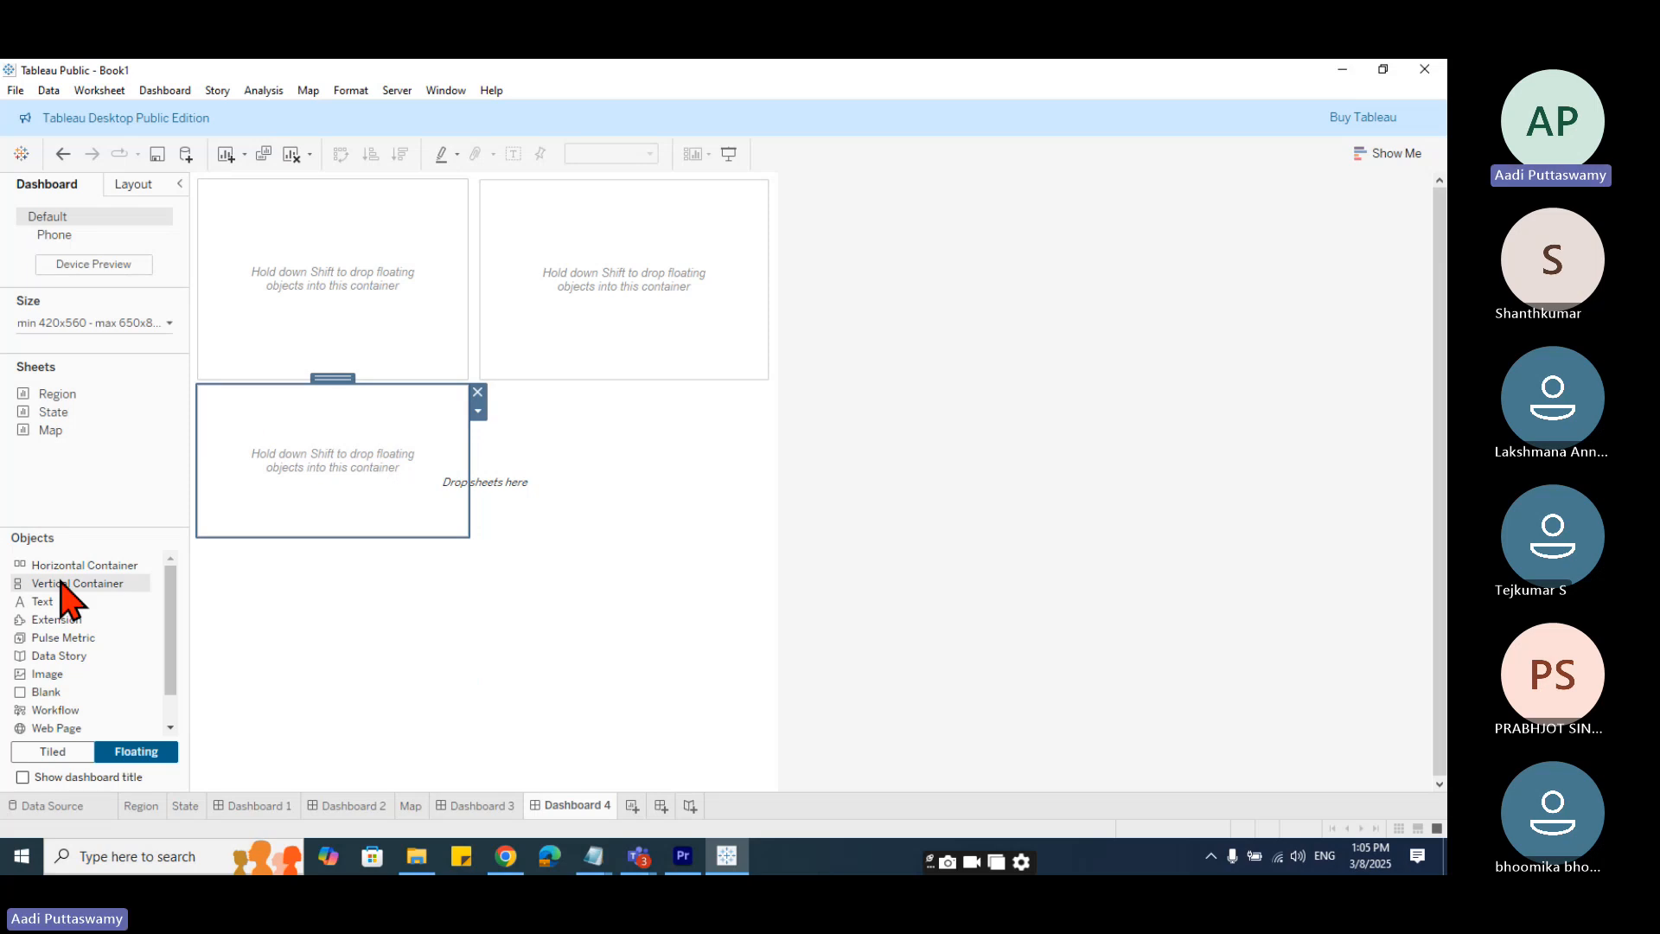
{"action": "left_click_drag", "start_coordinate": [70, 565], "coordinate": [484, 388]}
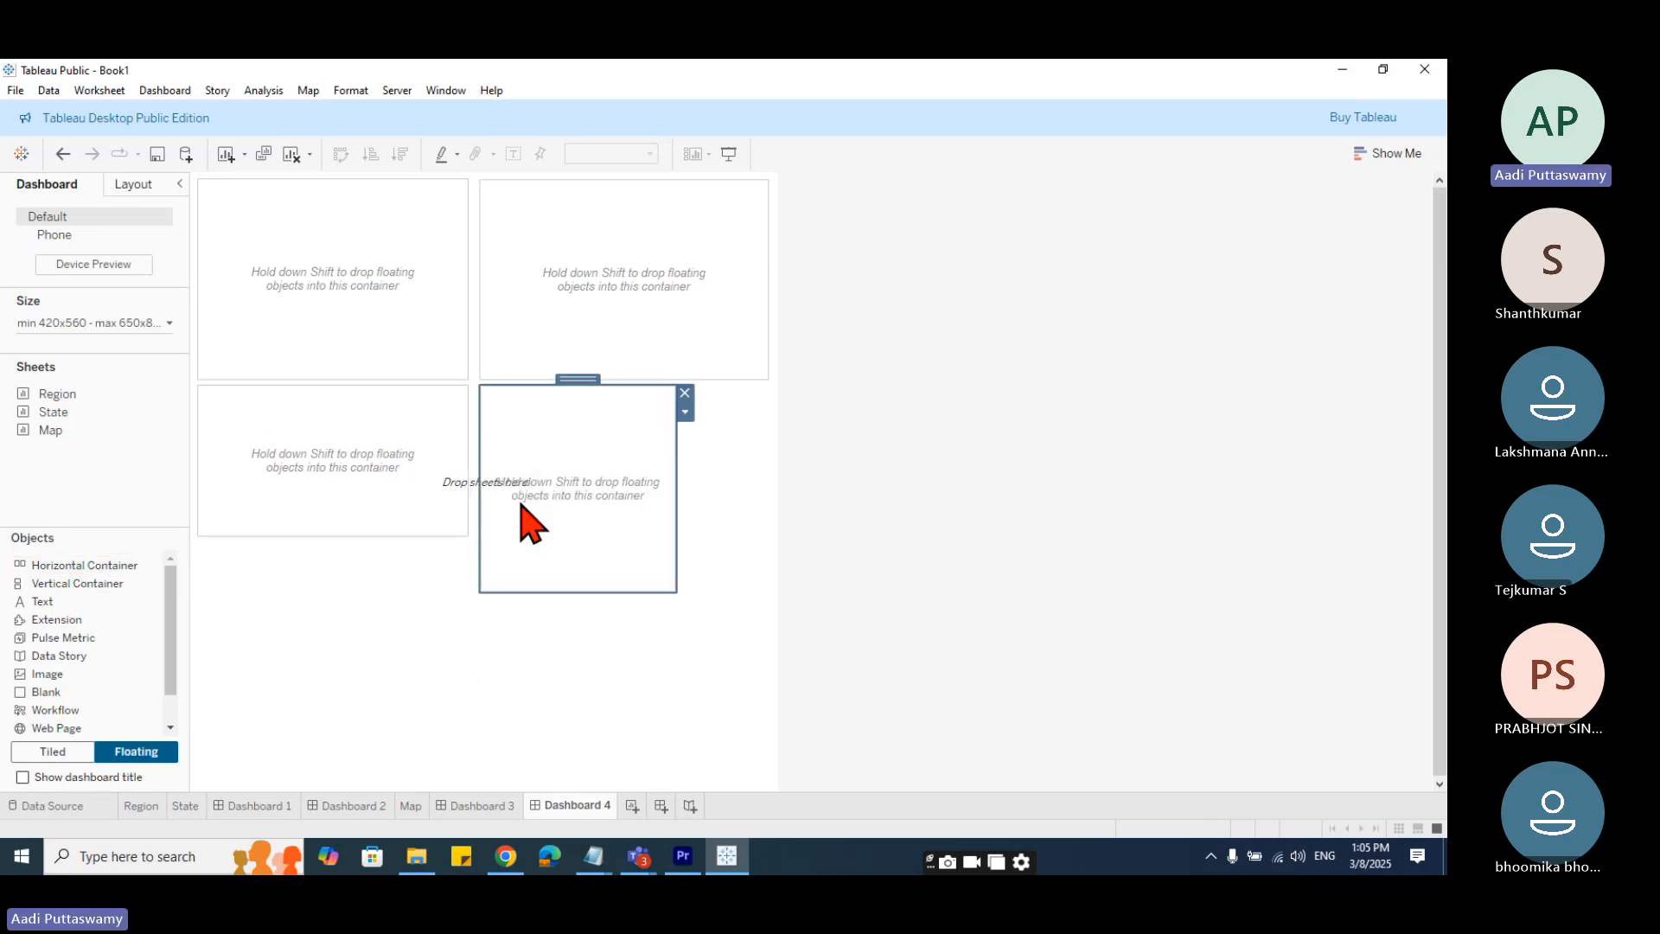
{"action": "left_click_drag", "start_coordinate": [676, 593], "coordinate": [767, 538]}
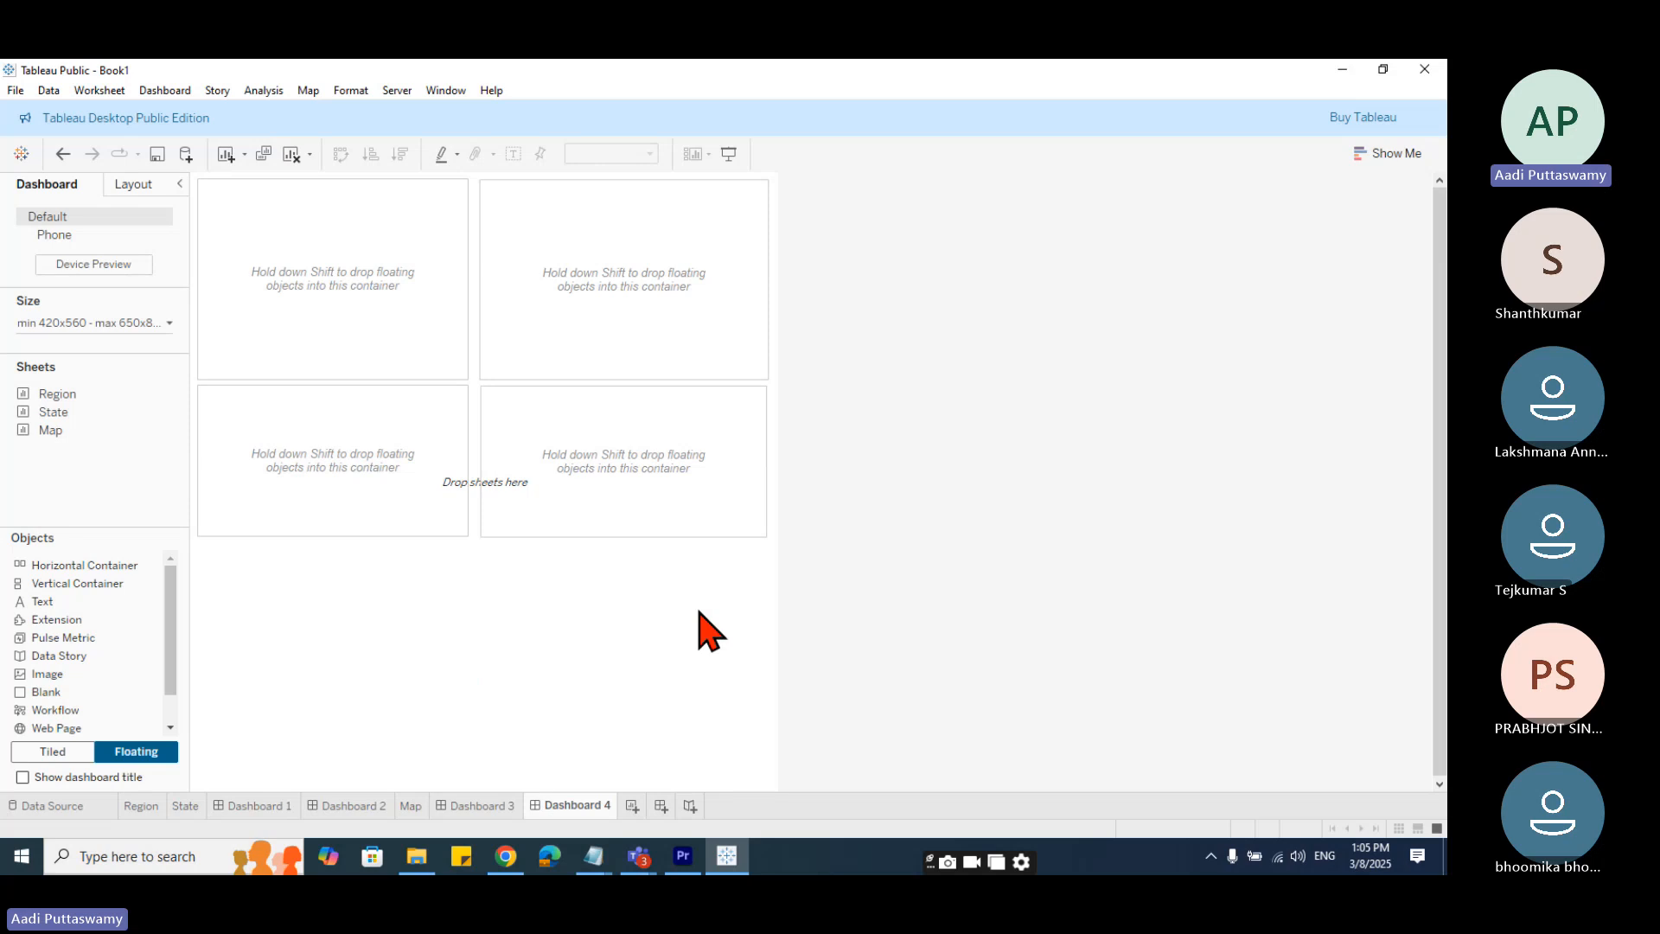
- Place the Map sheet in Dashboard 4's upper-left container and remove its Sales size and Category colour legends
{"action": "left_click_drag", "start_coordinate": [54, 394], "coordinate": [231, 205]}
{"action": "mouse_move", "coordinate": [54, 410]}
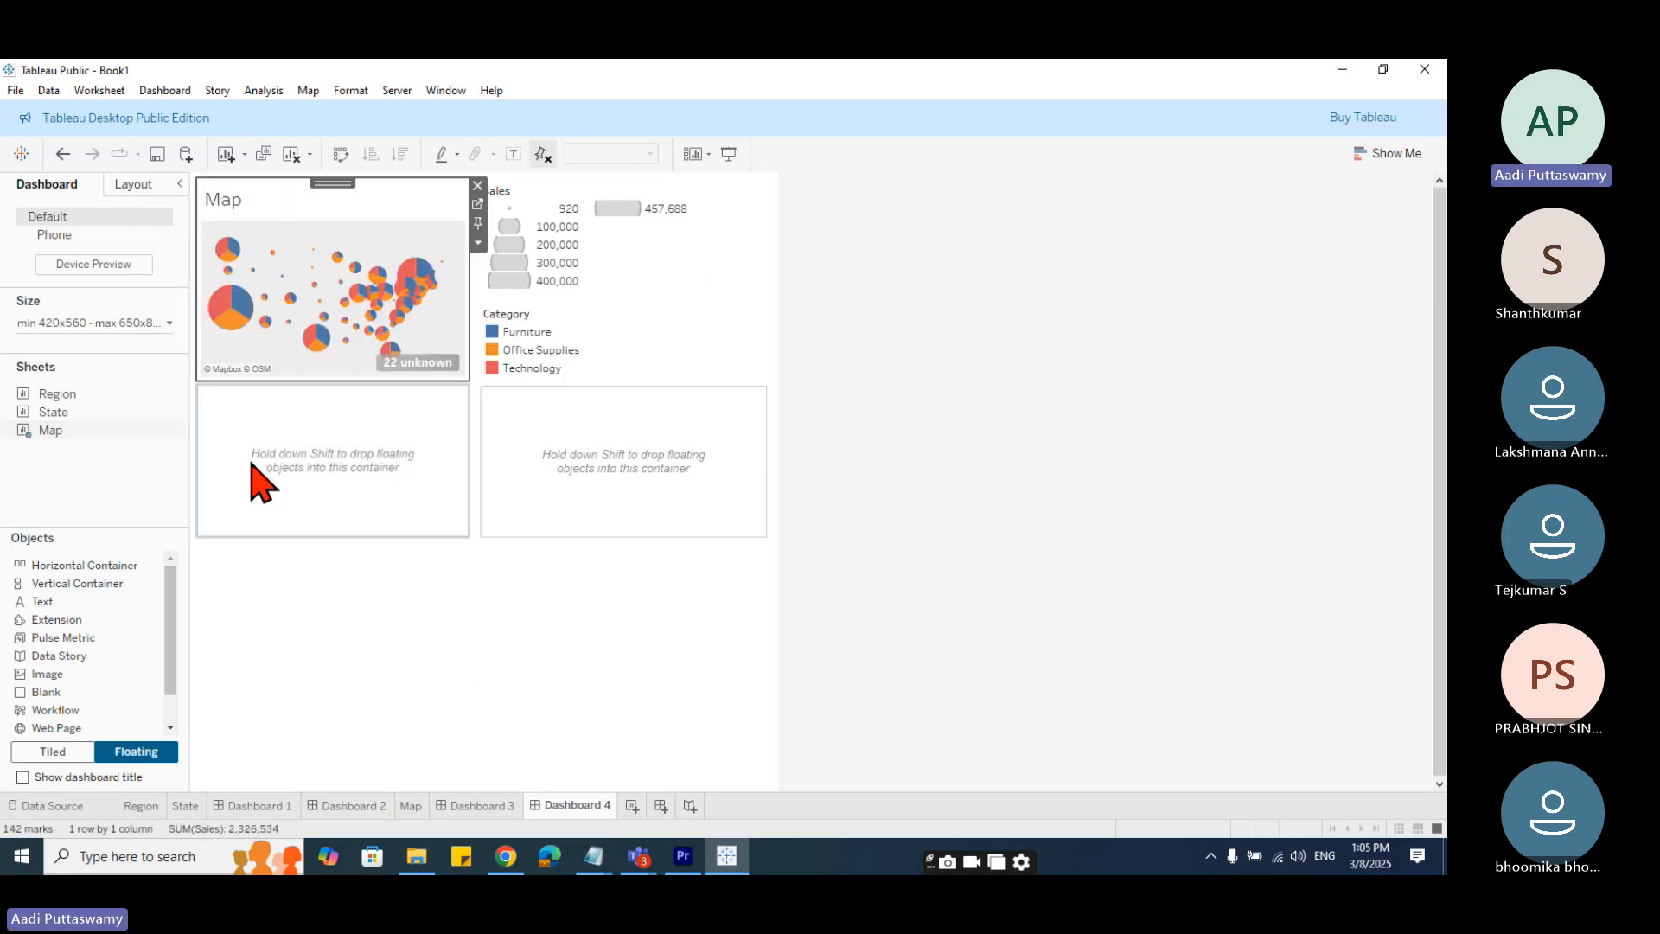
{"action": "left_click", "coordinate": [561, 210]}
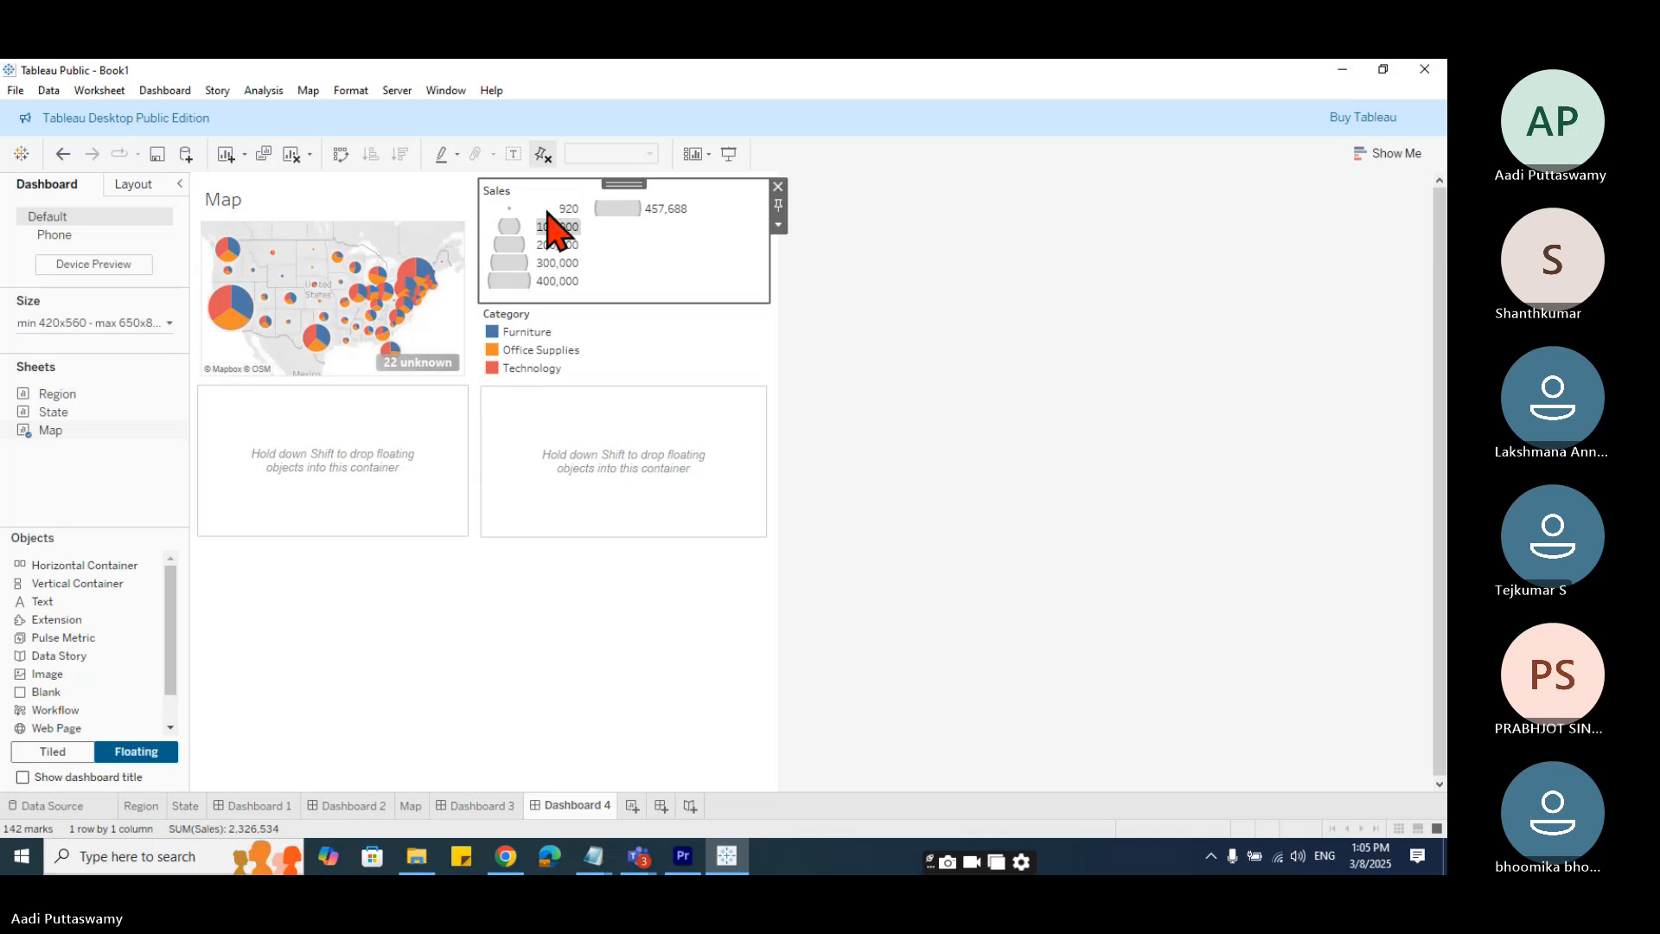
{"action": "left_click", "coordinate": [779, 186]}
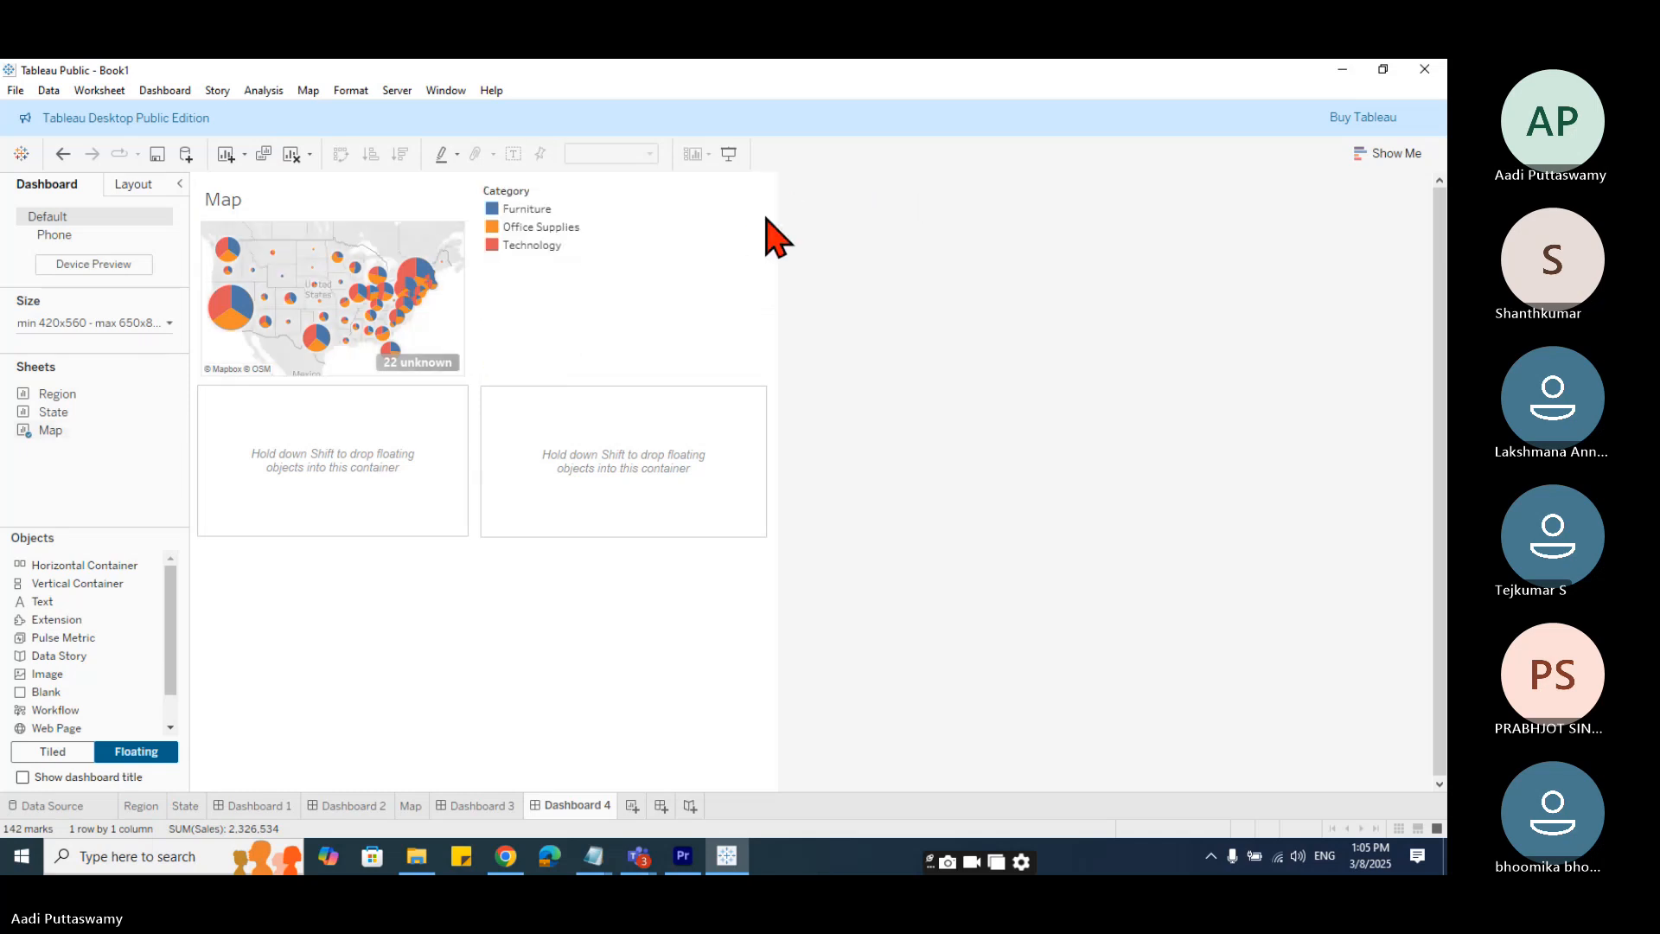
{"action": "left_click", "coordinate": [560, 246]}
{"action": "left_click", "coordinate": [778, 187]}
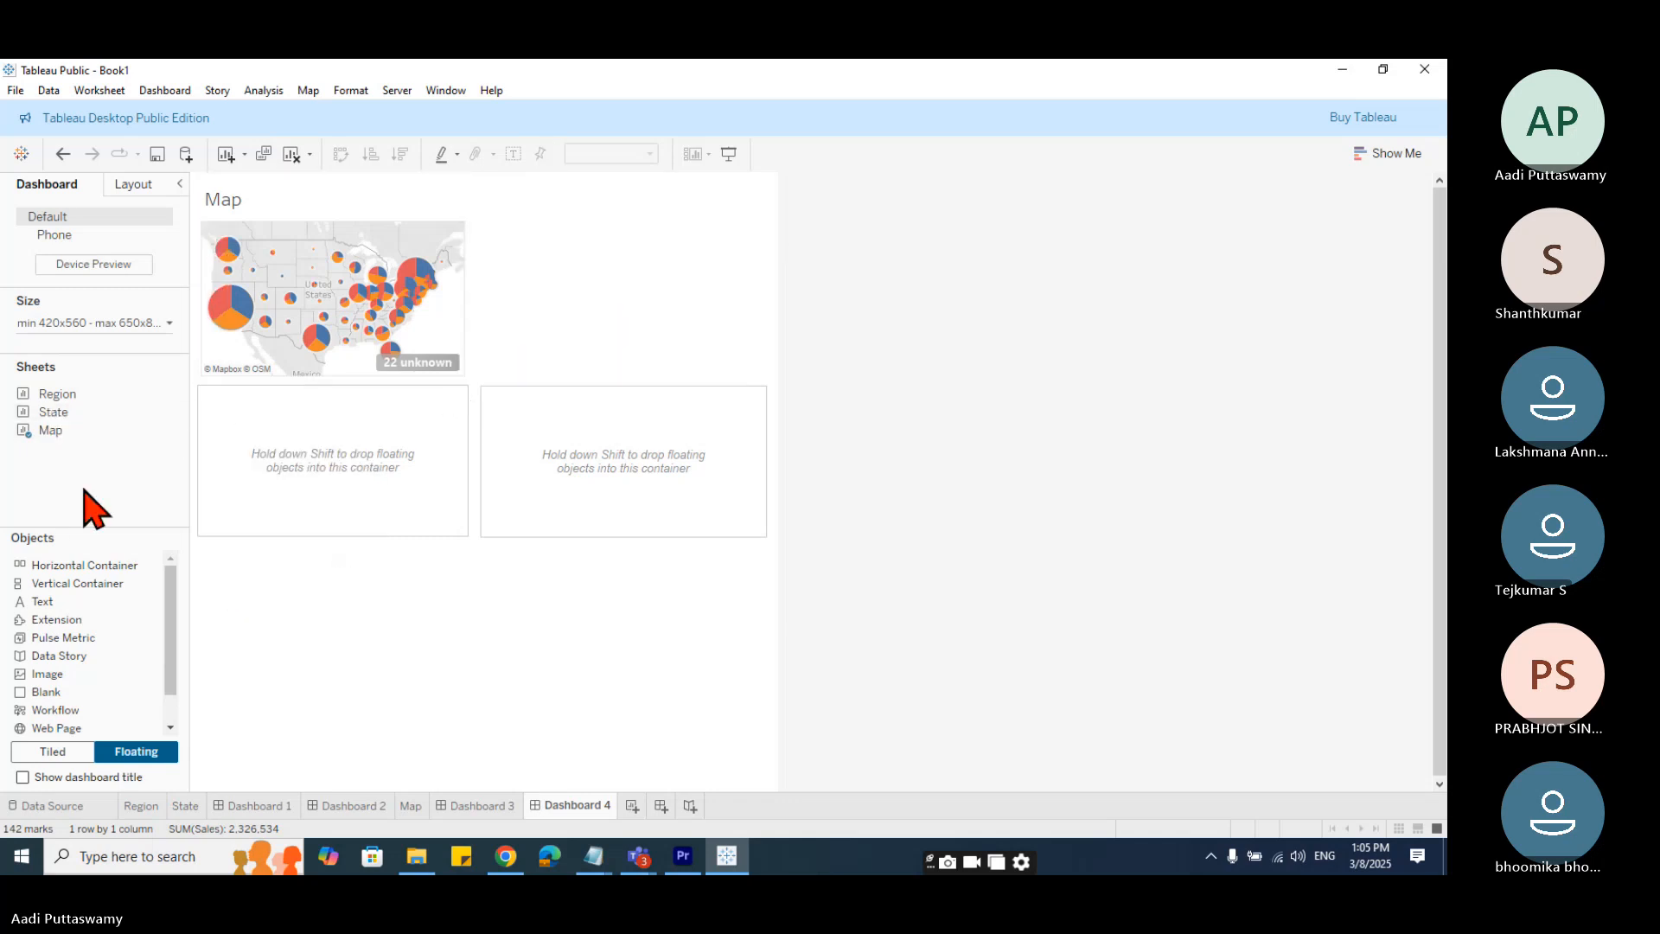
- Add a floating Horizontal Container sized to fill the empty upper-right area and place the Region sheet in it
{"action": "left_click_drag", "start_coordinate": [70, 572], "coordinate": [581, 316]}
{"action": "left_click_drag", "start_coordinate": [675, 378], "coordinate": [772, 382]}
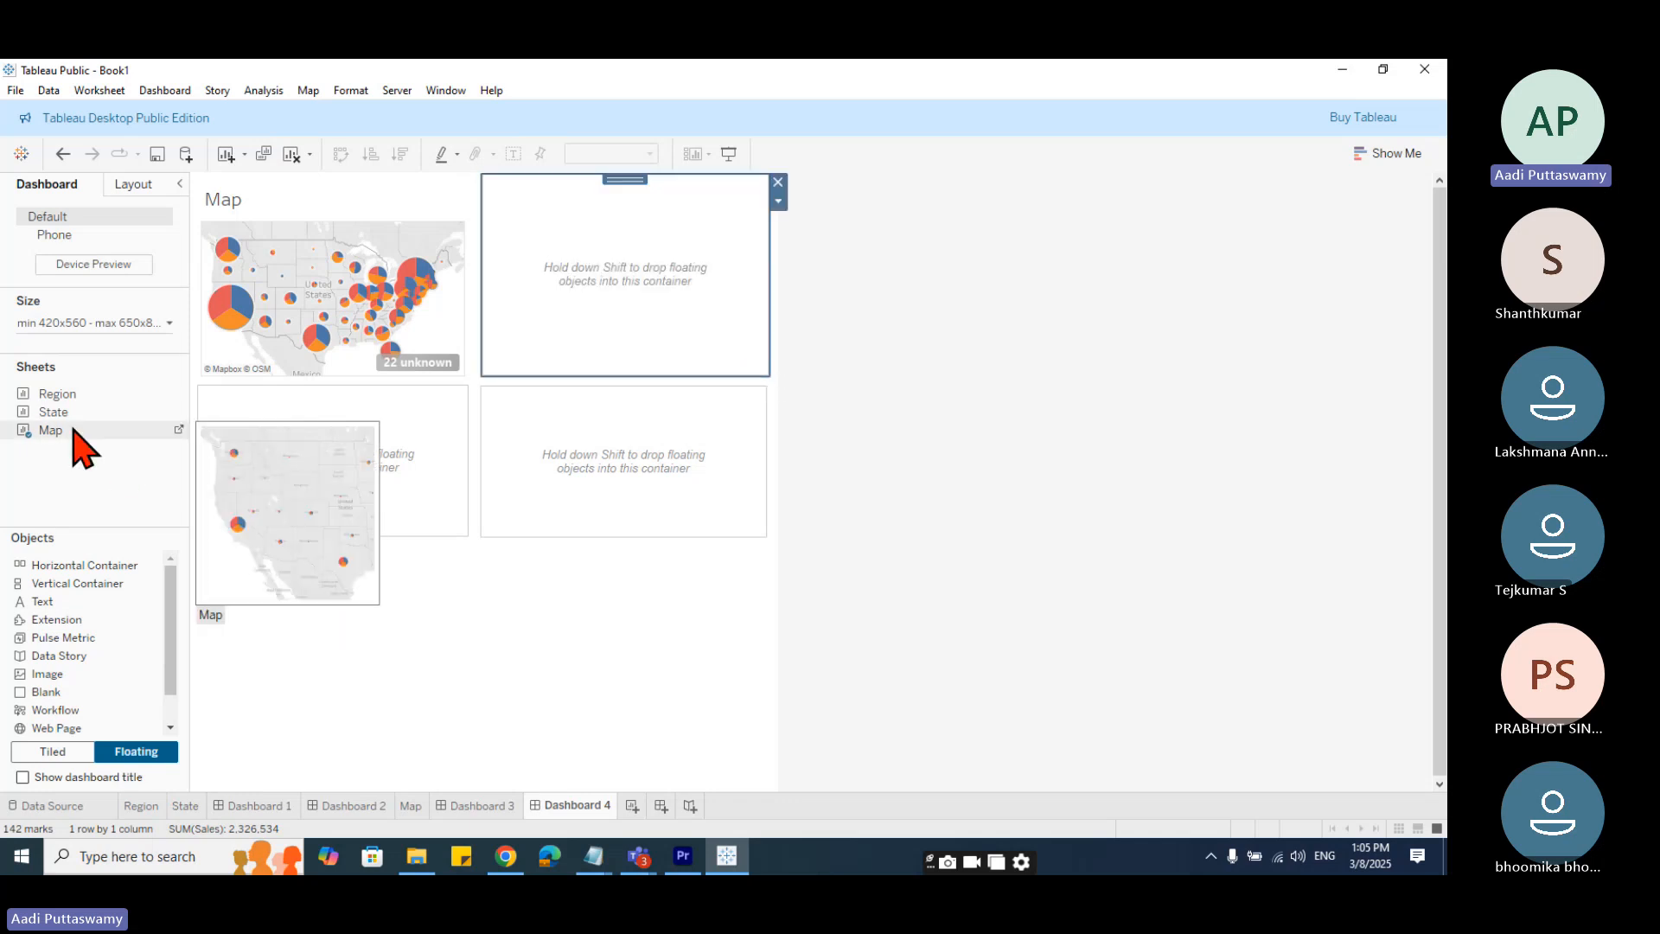
{"action": "left_click_drag", "start_coordinate": [60, 394], "coordinate": [504, 209]}
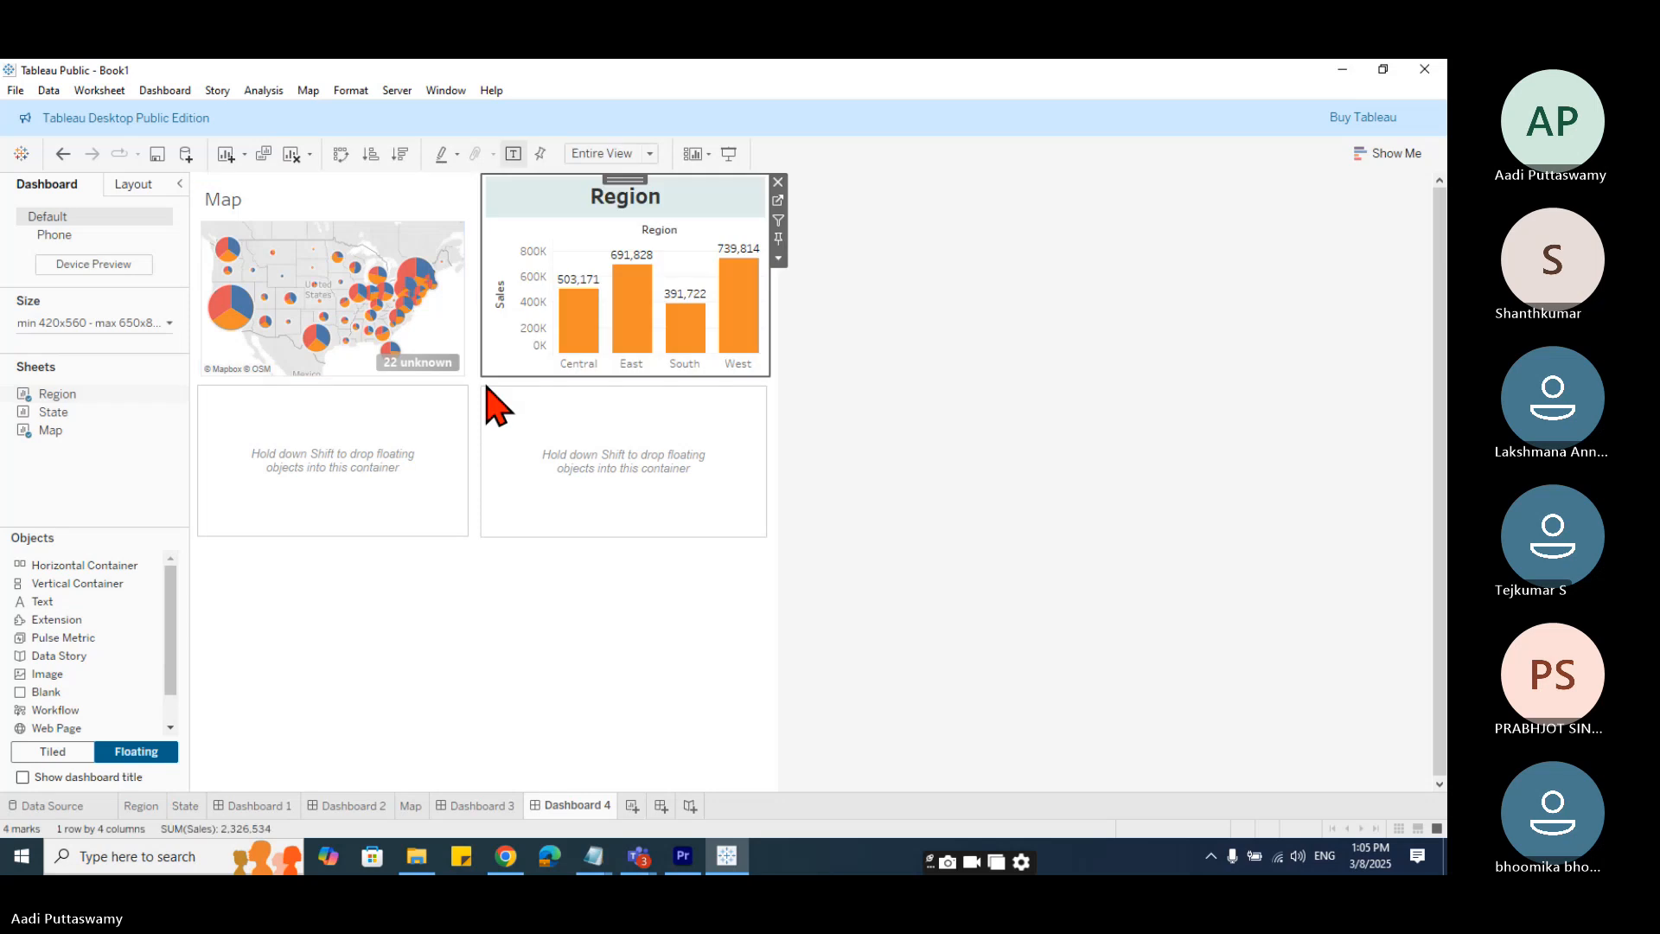
- Place the State sheet in the lower-left container and sort its states by ascending sales
{"action": "left_click_drag", "start_coordinate": [54, 413], "coordinate": [223, 437]}
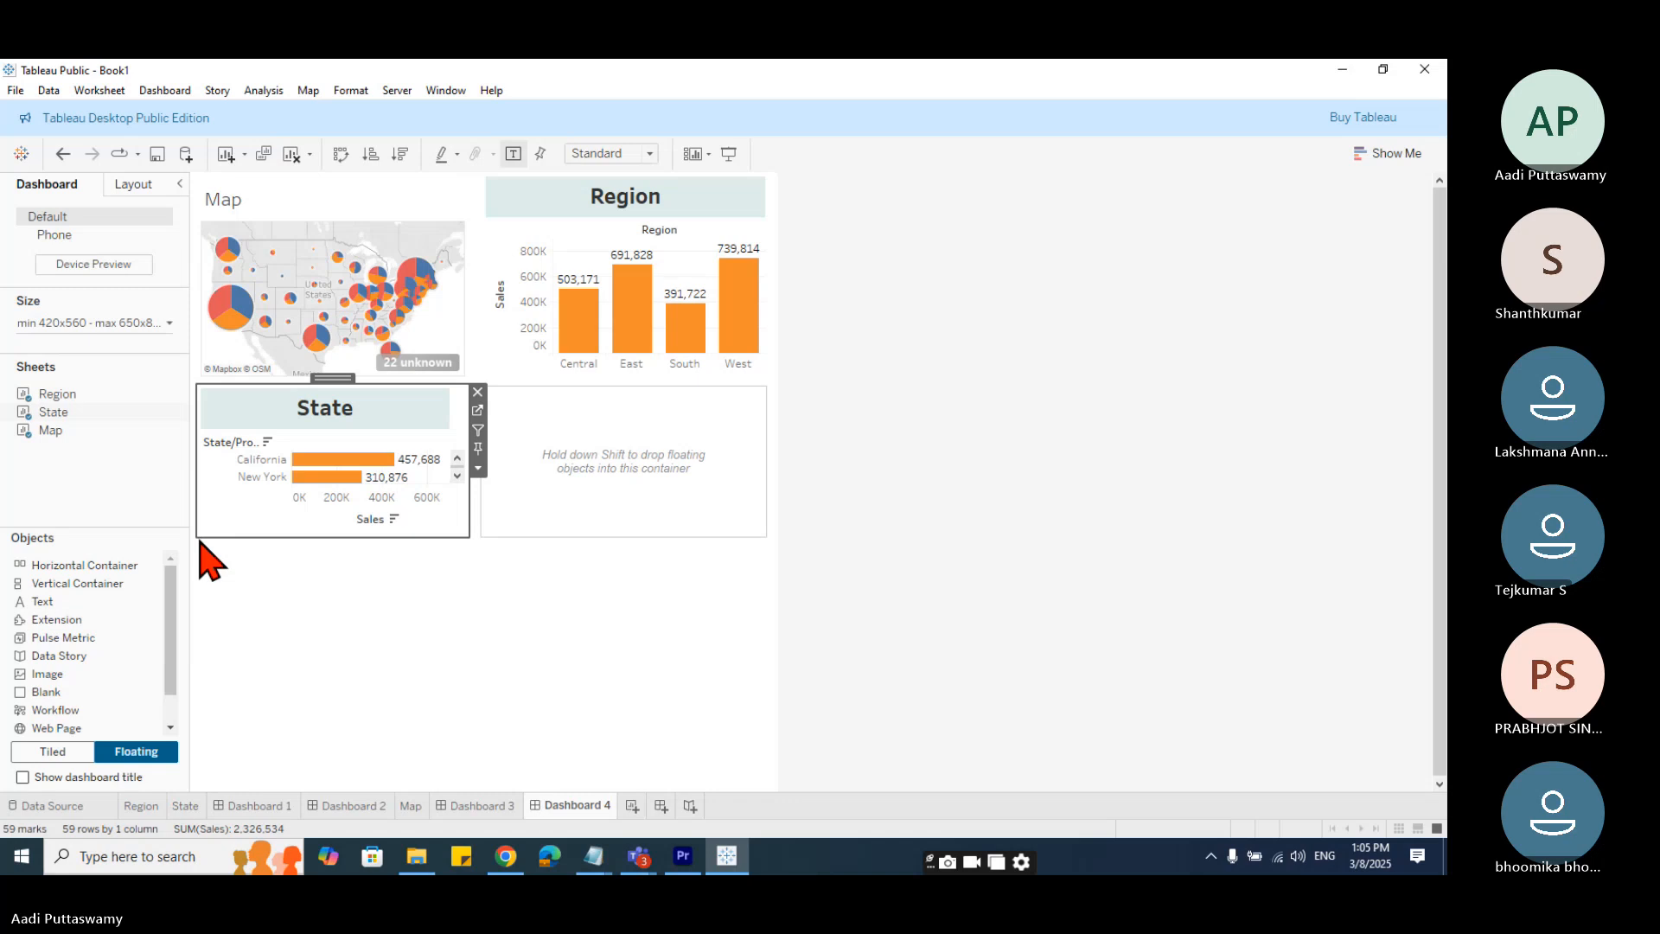
{"action": "left_click_drag", "start_coordinate": [192, 544], "coordinate": [188, 618]}
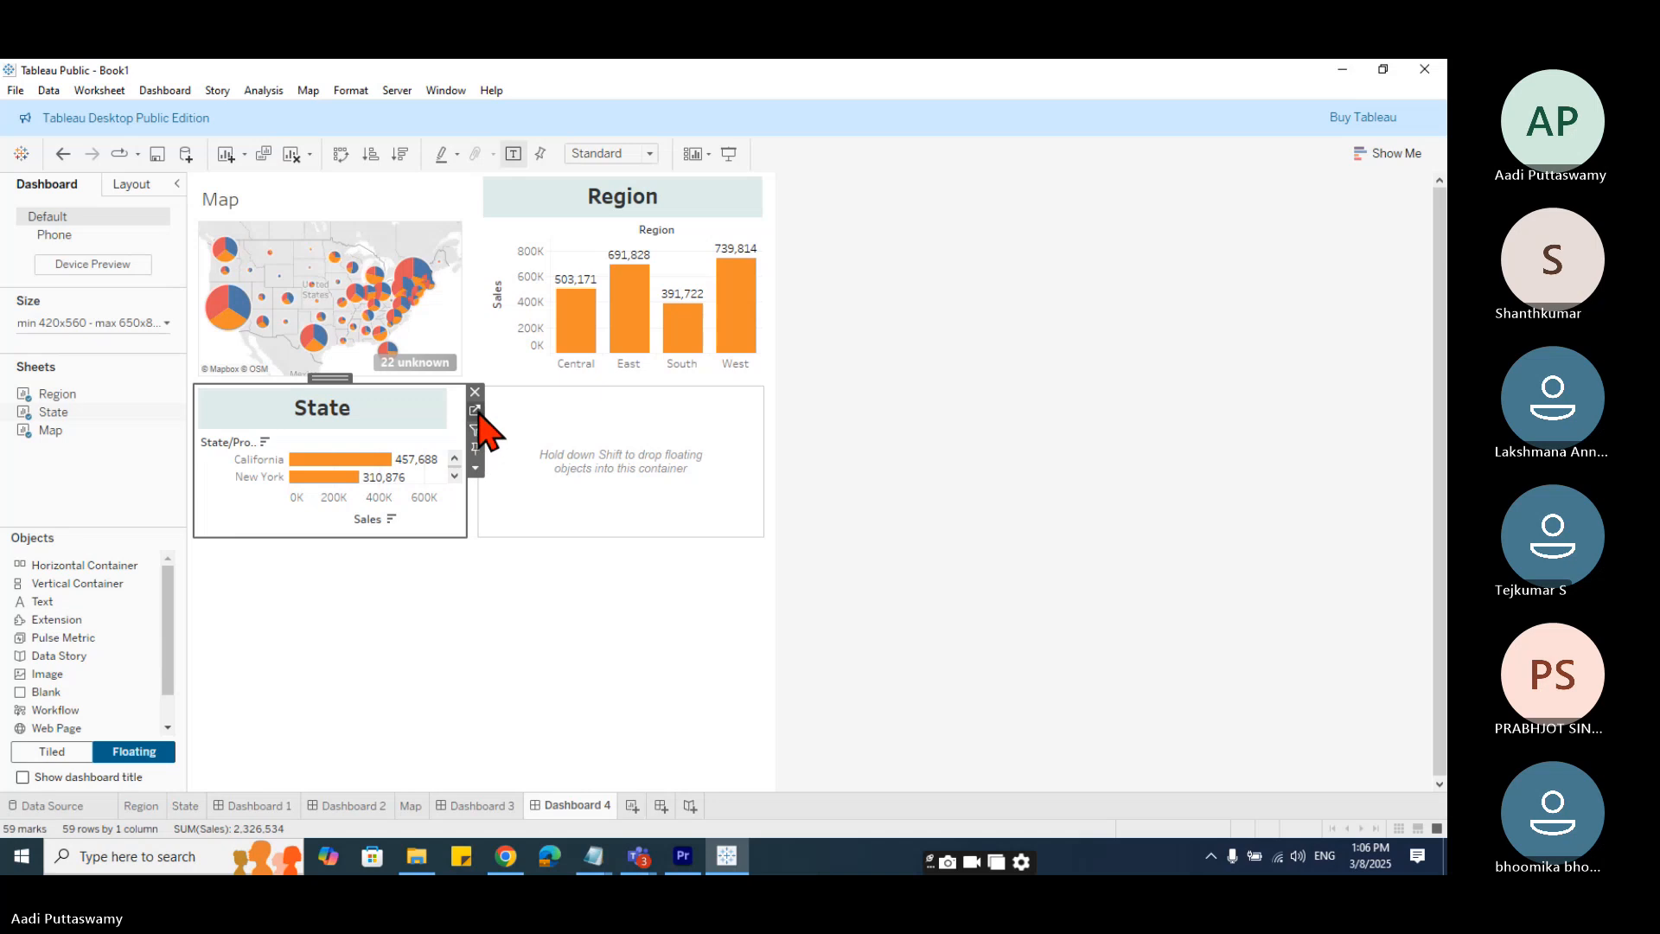
{"action": "left_click", "coordinate": [391, 520]}
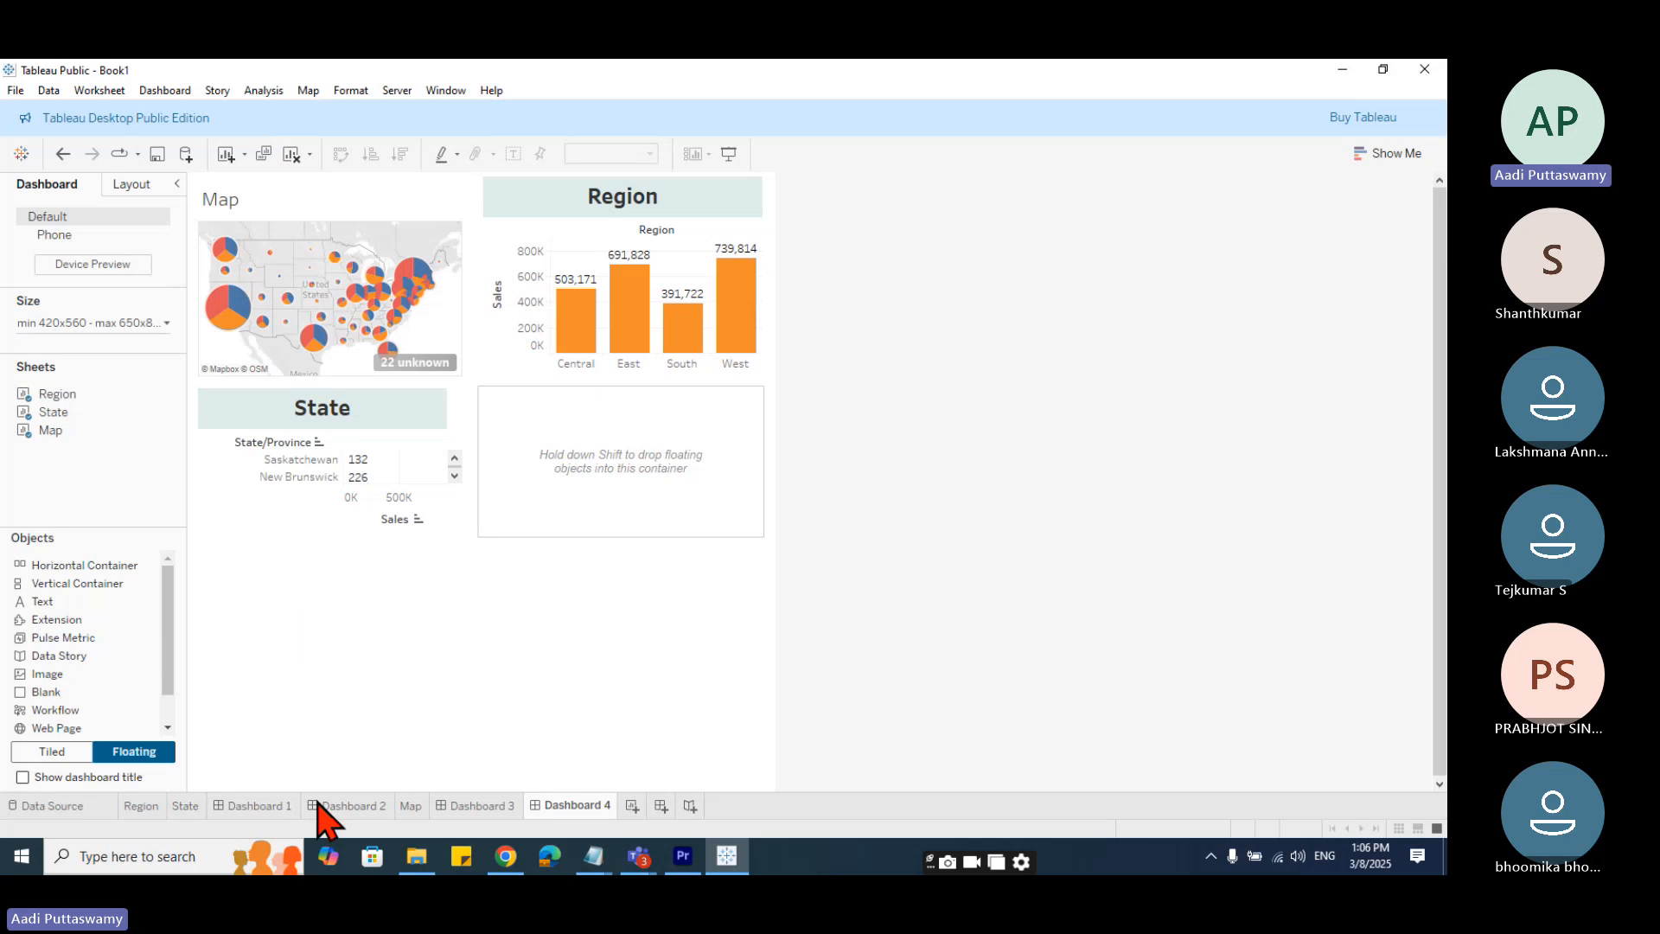
- Open Dashboard 3, add a floating text object reading "Sales Dashboard", and select all of its text
{"action": "left_click", "coordinate": [278, 806]}
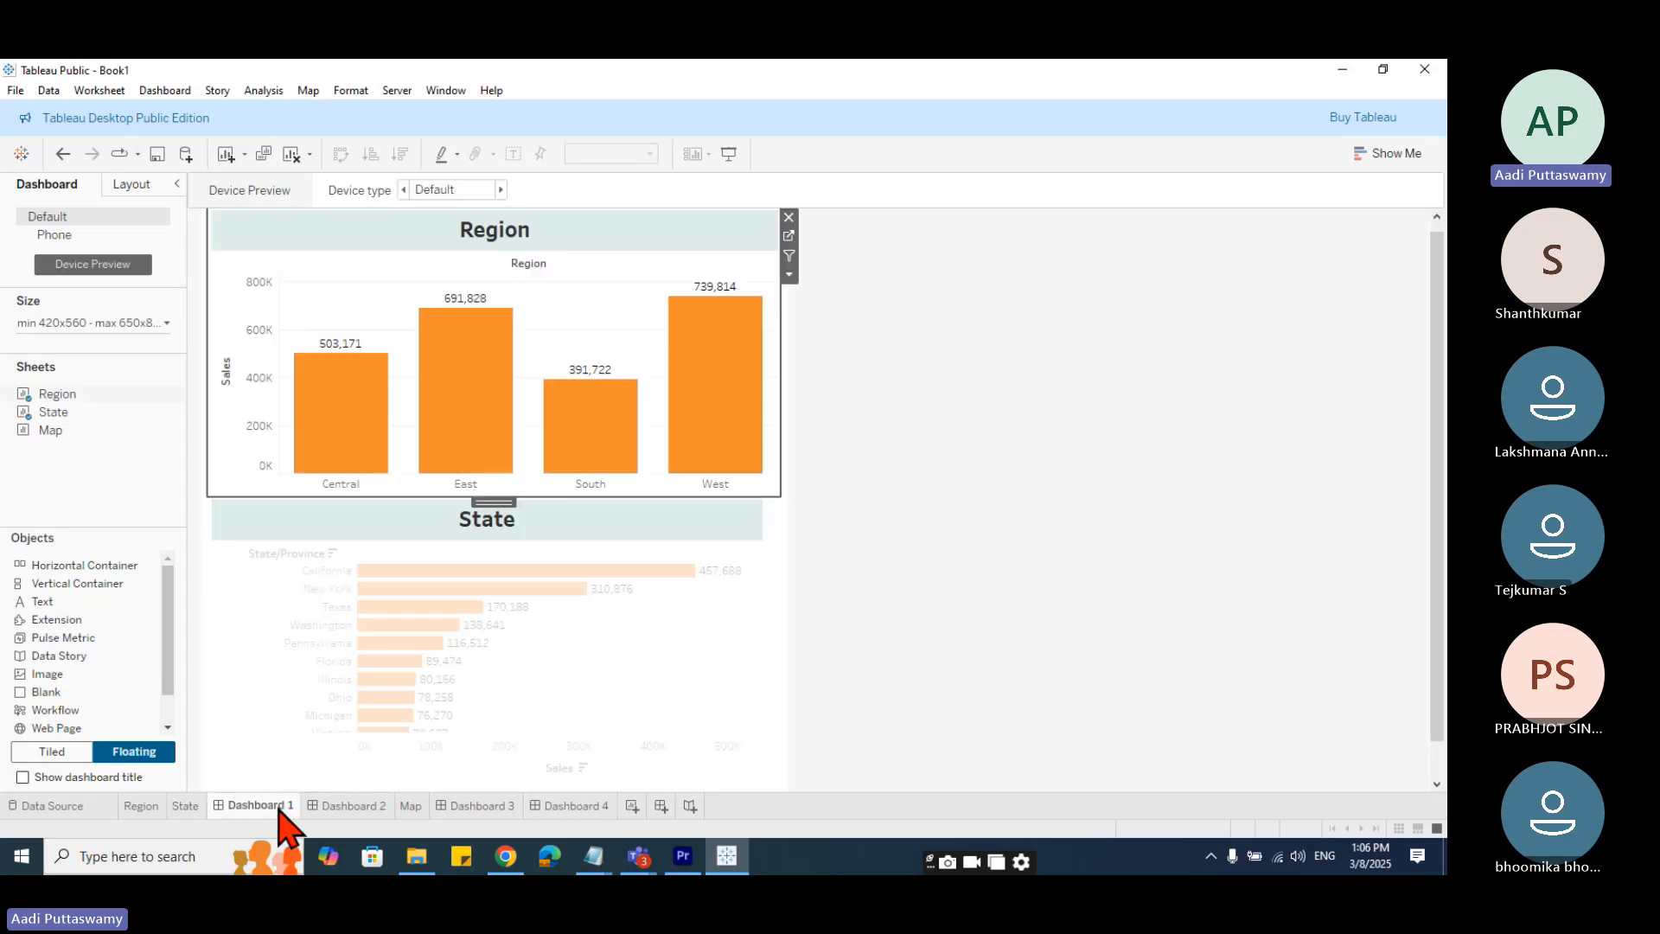
{"action": "left_click", "coordinate": [382, 807]}
{"action": "left_click", "coordinate": [436, 806]}
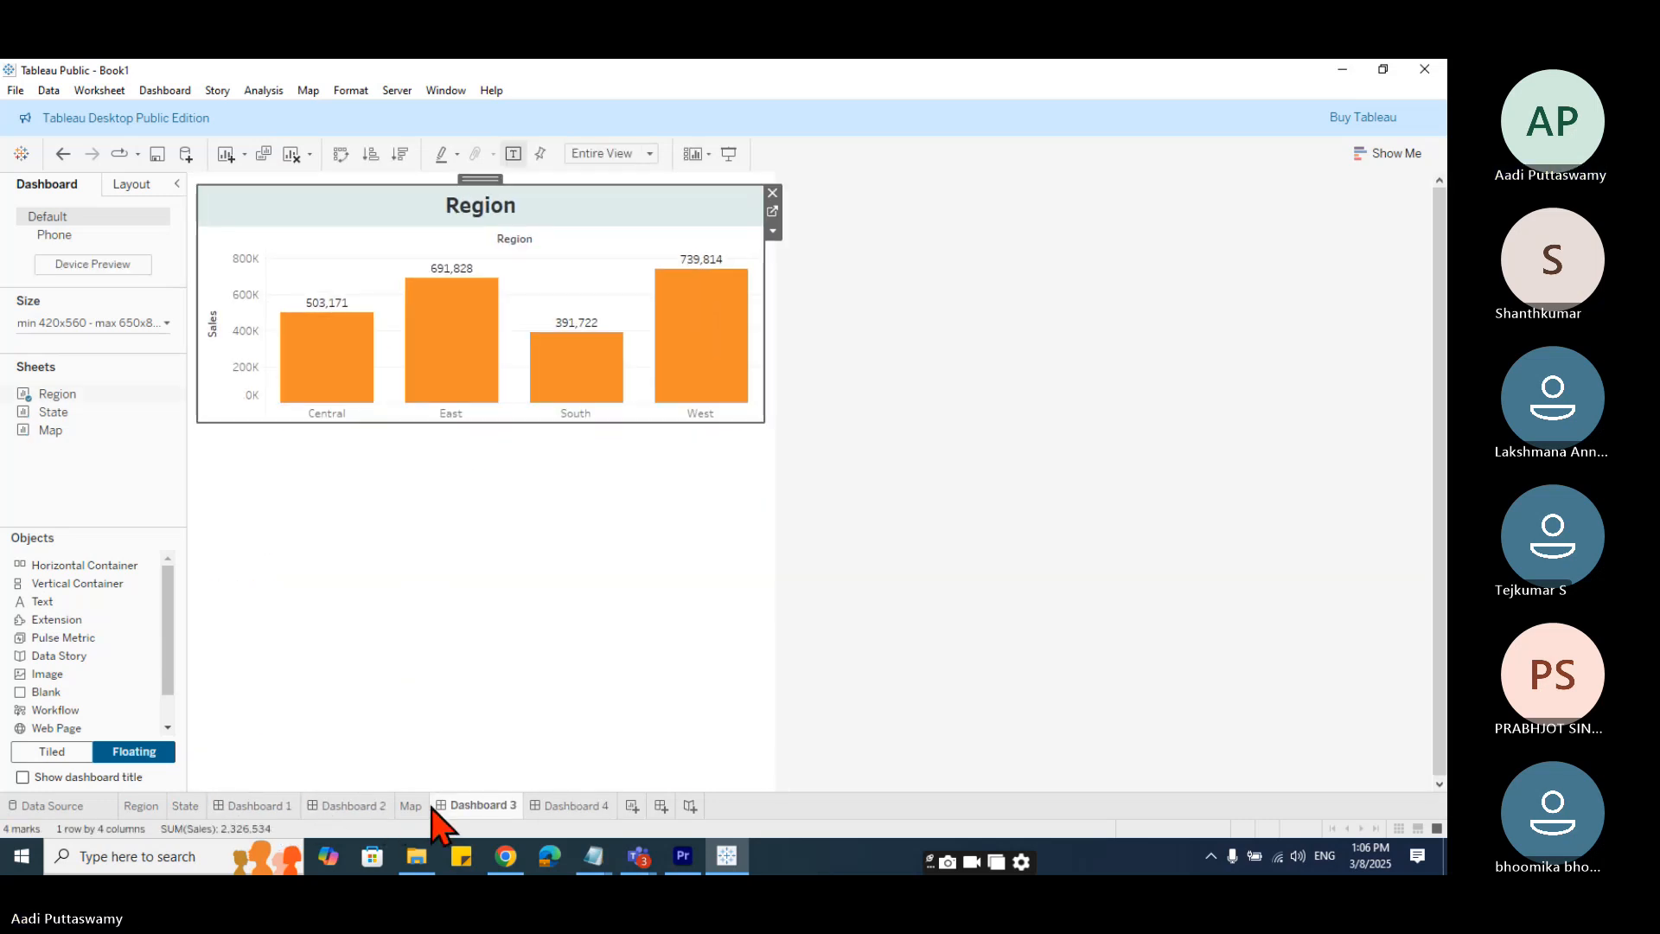
{"action": "left_click", "coordinate": [398, 525]}
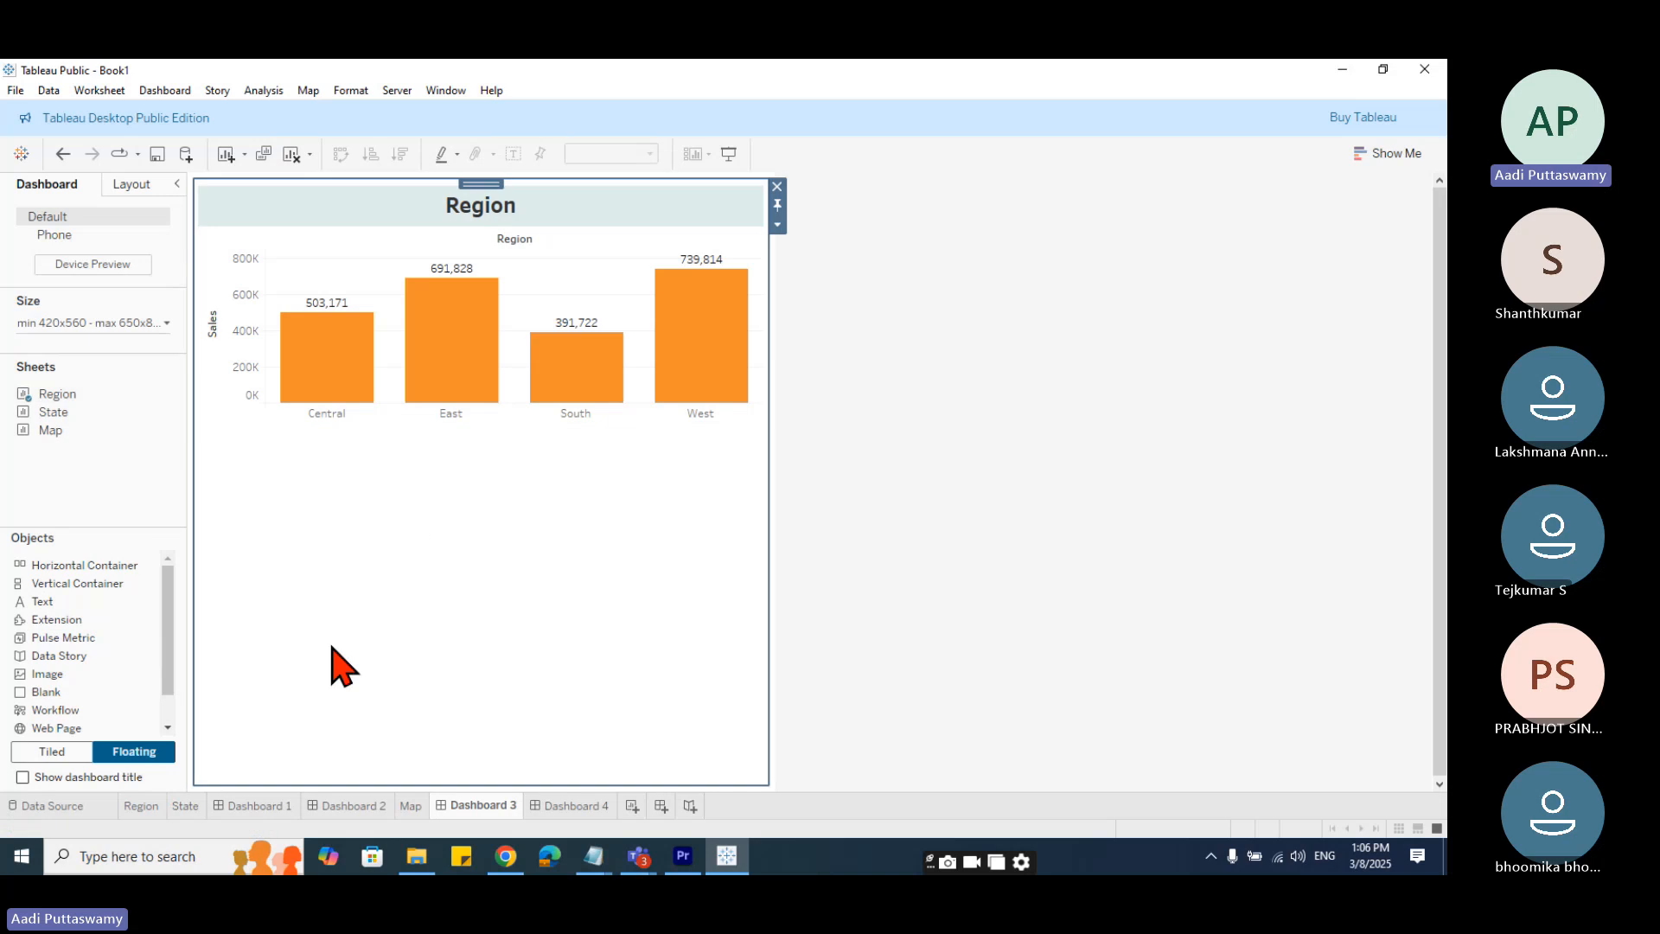
{"action": "left_click_drag", "start_coordinate": [42, 602], "coordinate": [365, 471]}
{"action": "left_click", "coordinate": [882, 574]}
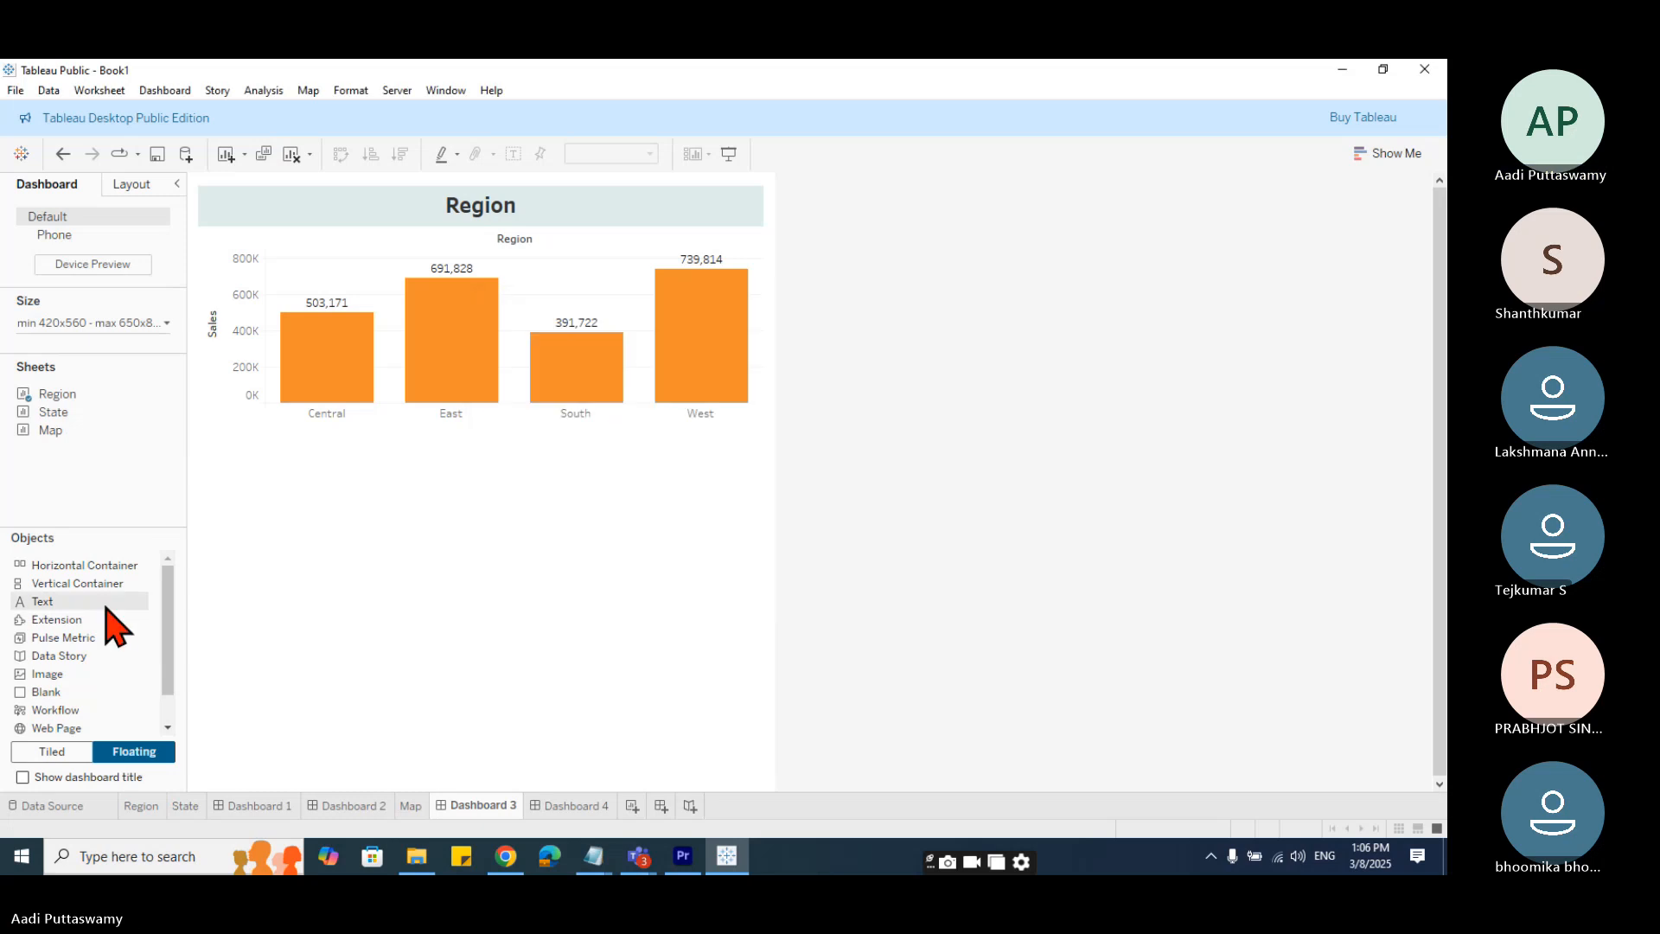
{"action": "double_click", "coordinate": [84, 605]}
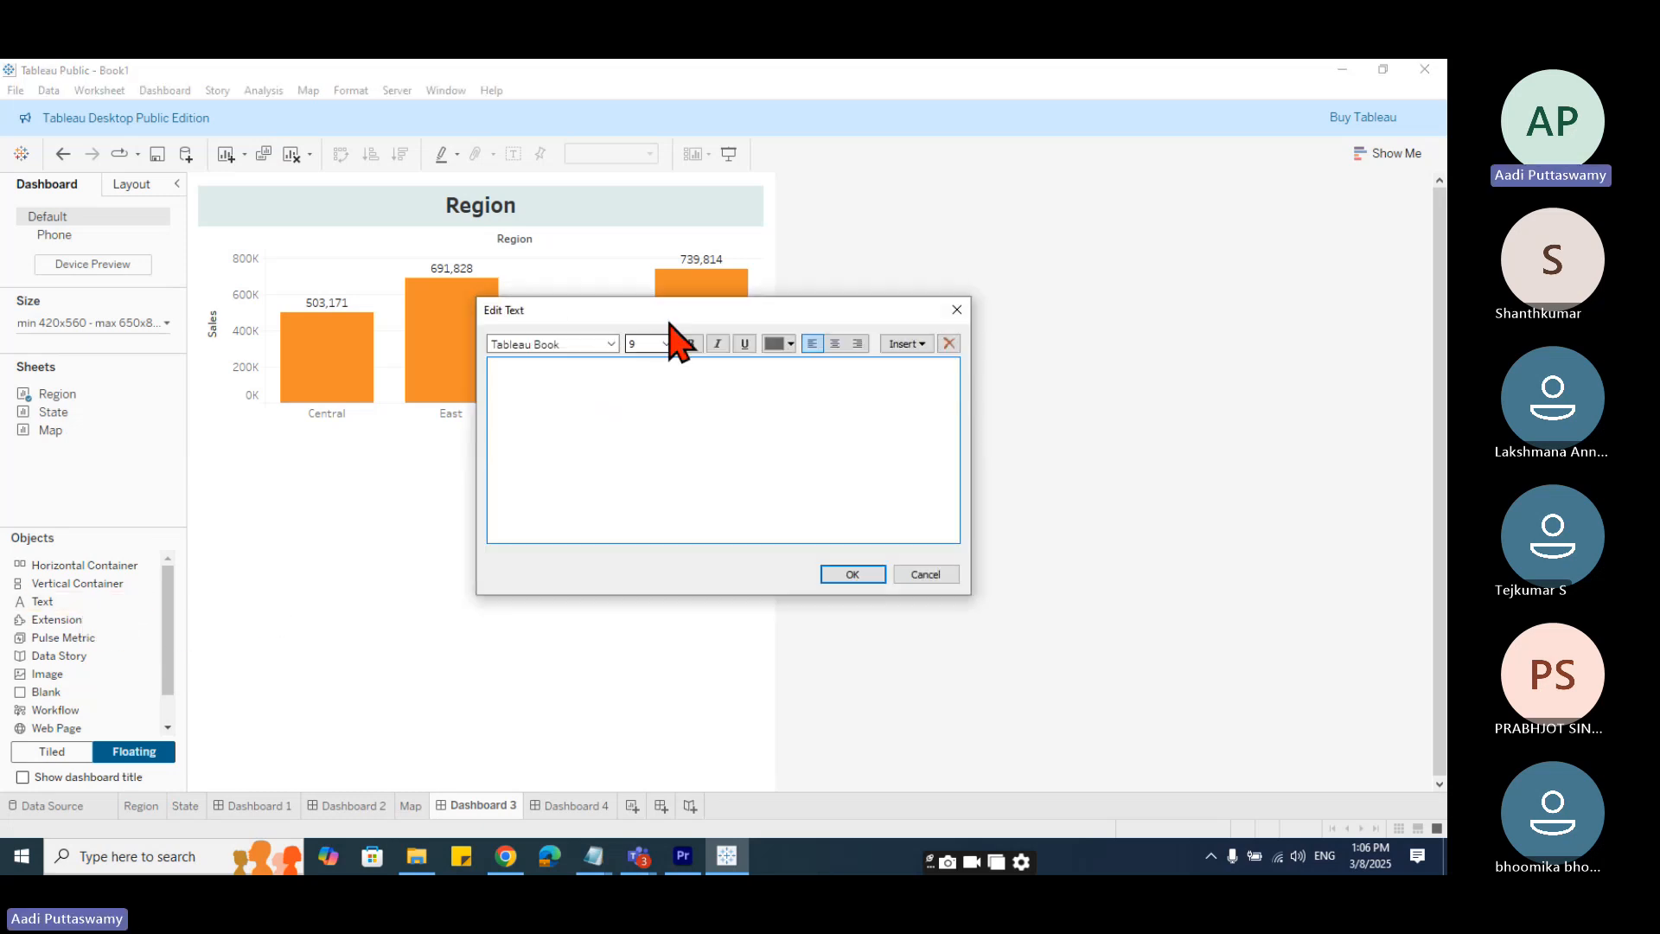
{"action": "left_click_drag", "start_coordinate": [672, 312], "coordinate": [474, 399]}
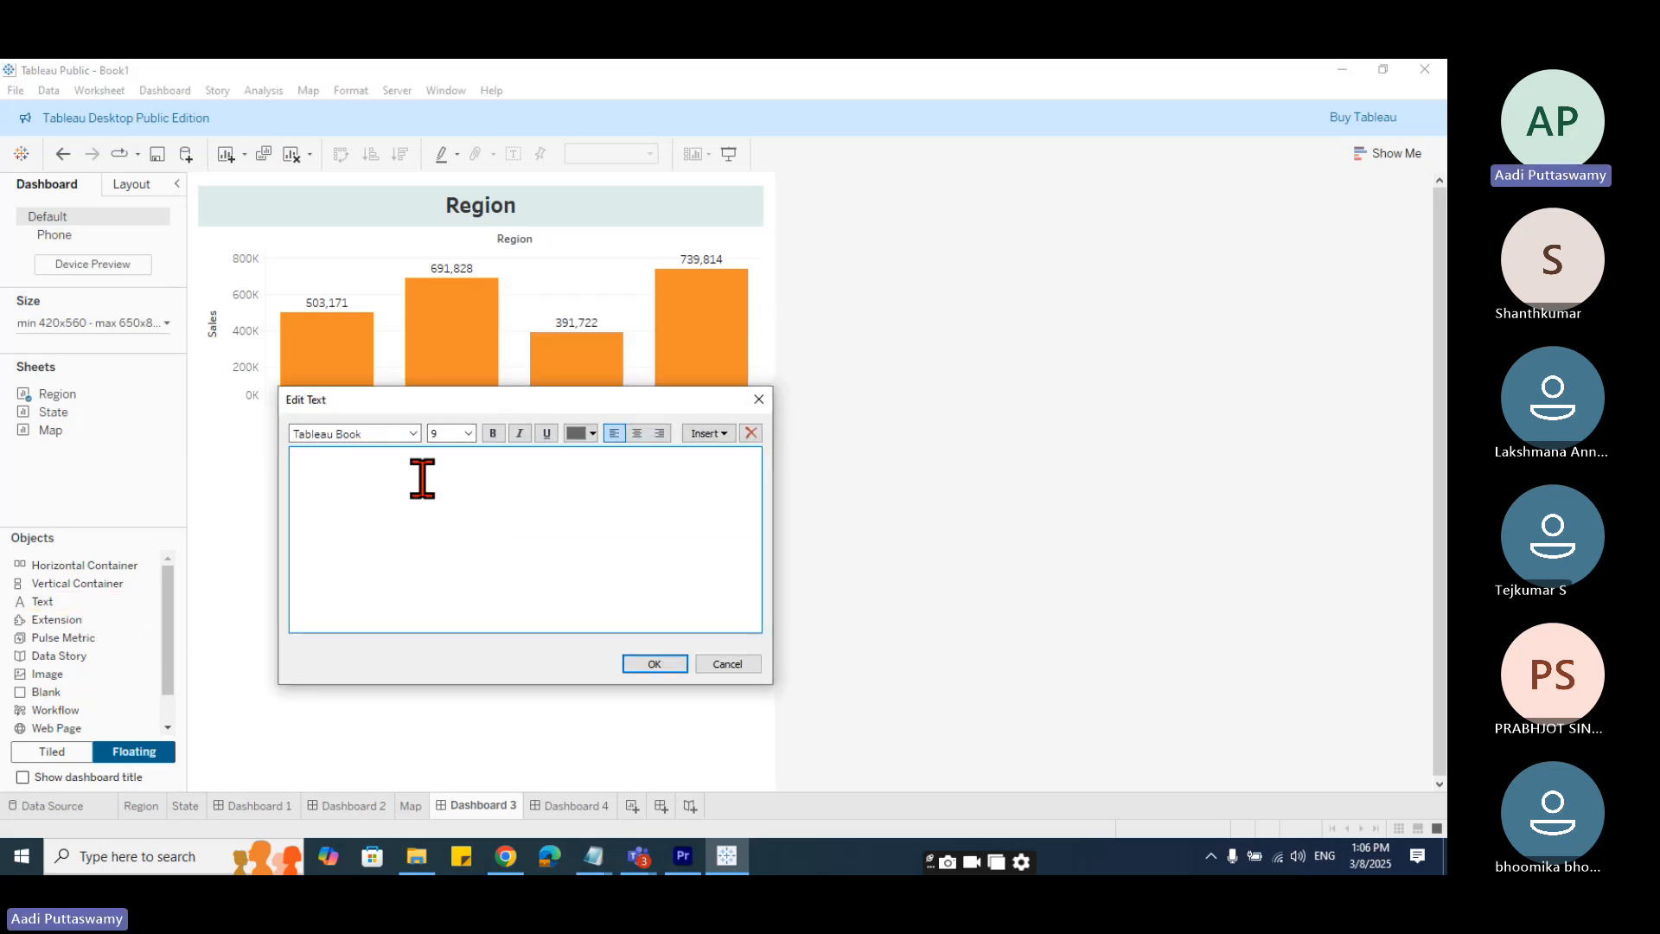
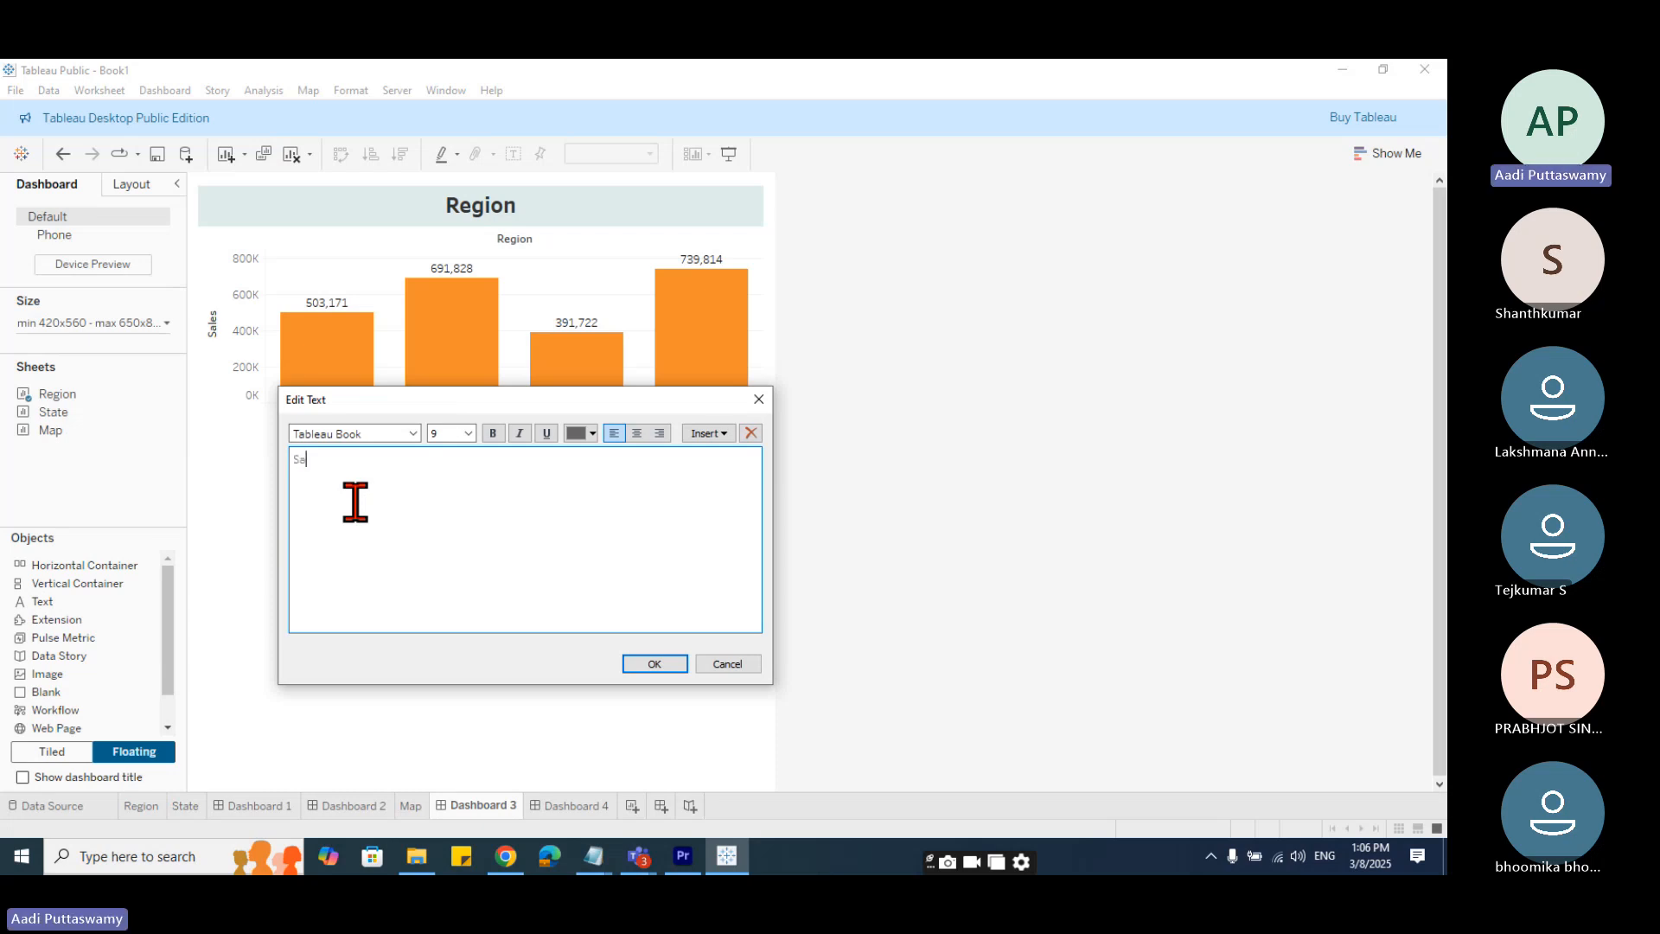
{"action": "type", "text": "s Dashb"}
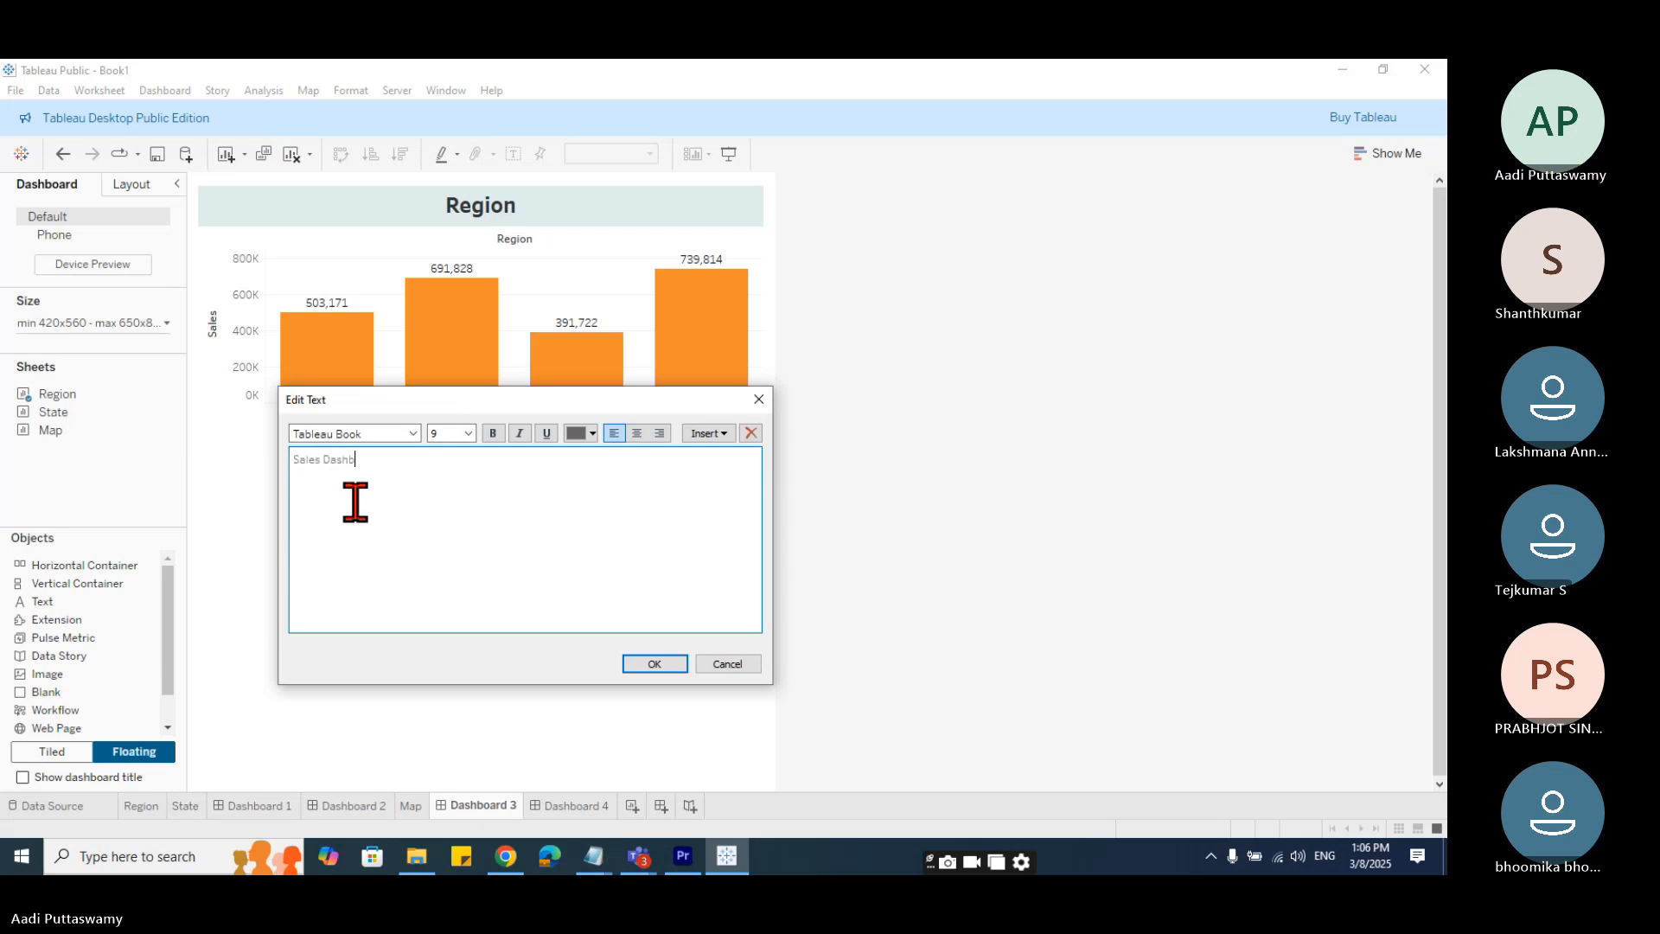
{"action": "type", "text": "oard"}
{"action": "key", "text": "ctrl+a"}
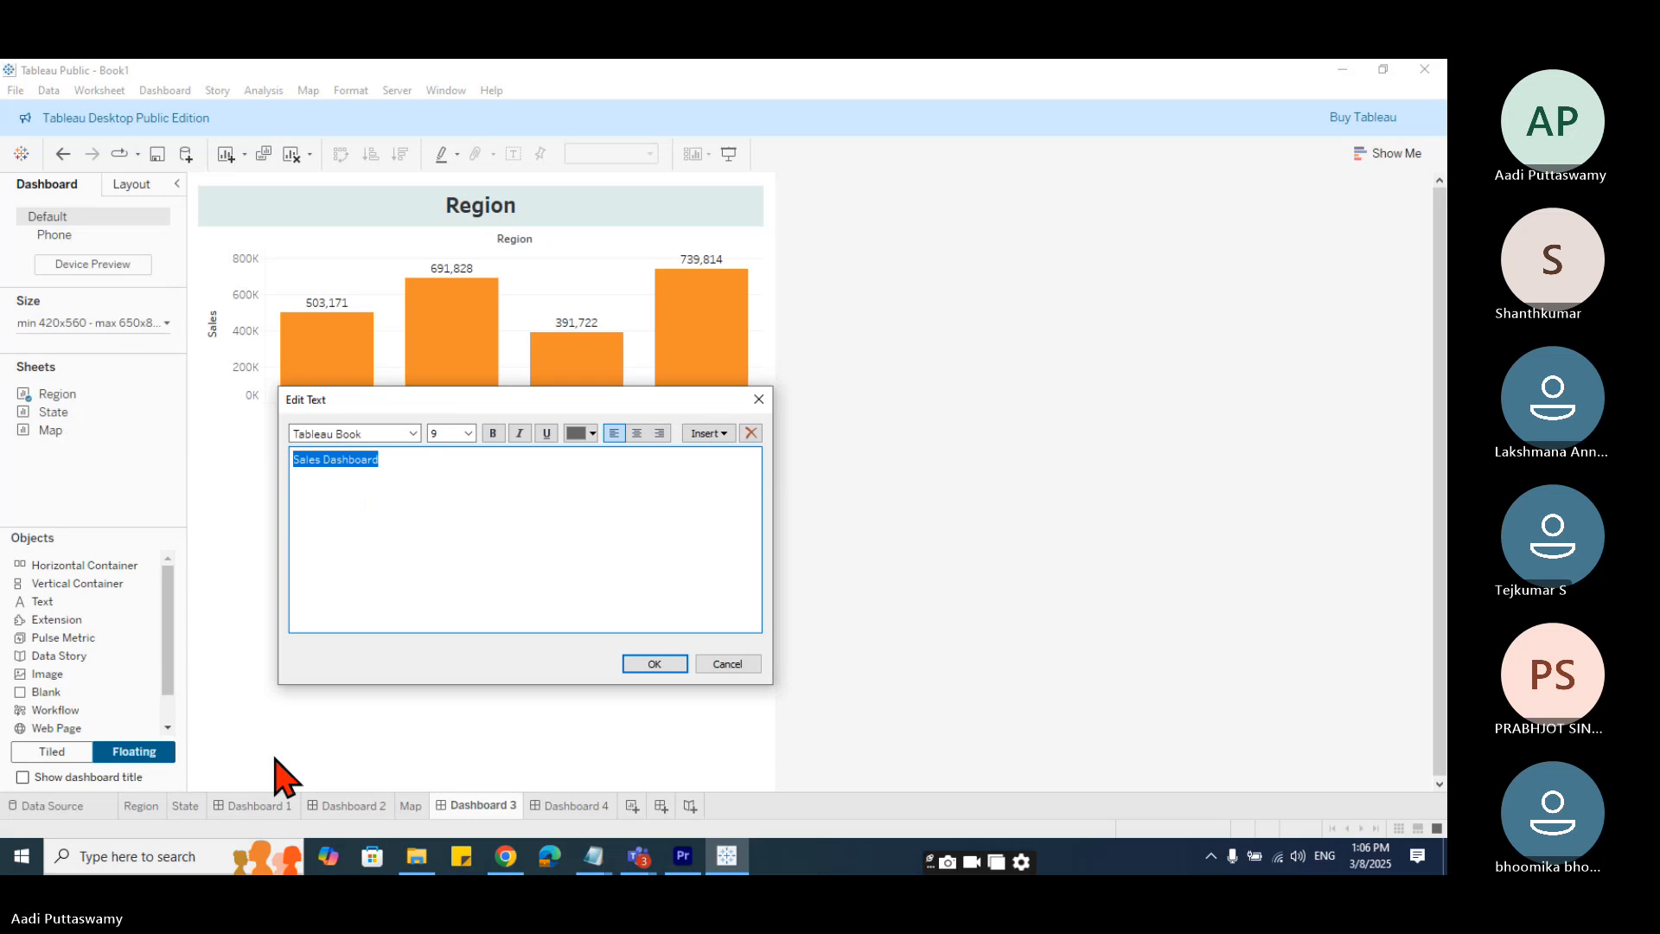
- Try the Segoe UI Historic font on the "Sales Dashboard" text
{"action": "left_click", "coordinate": [415, 433]}
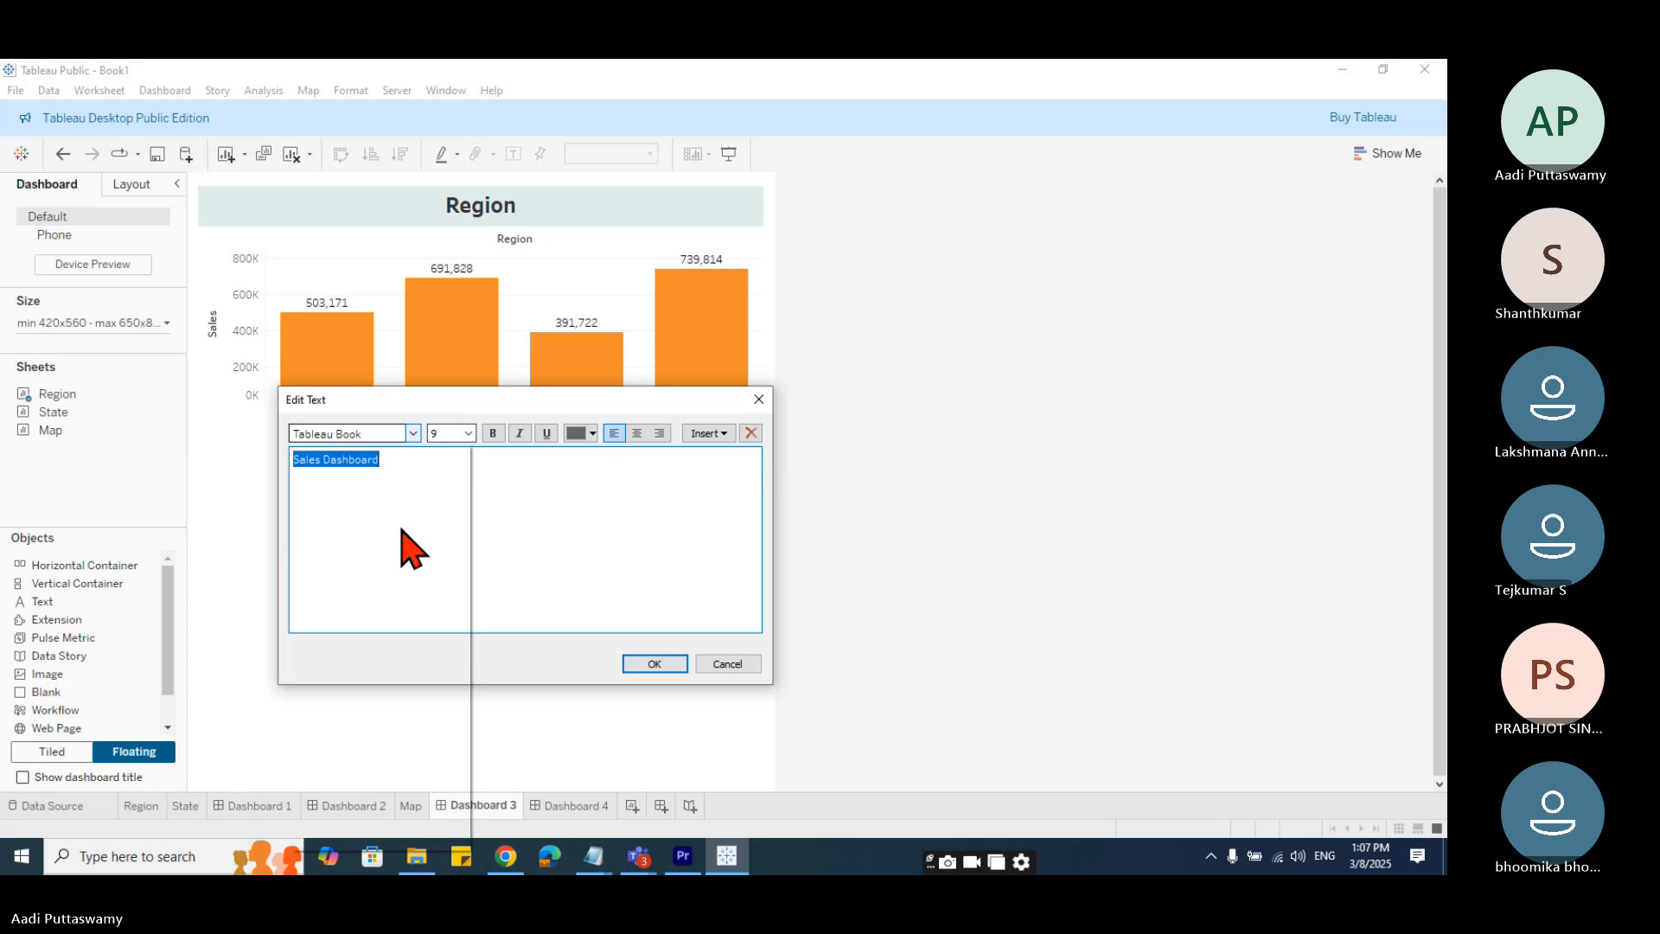
{"action": "left_click", "coordinate": [414, 433]}
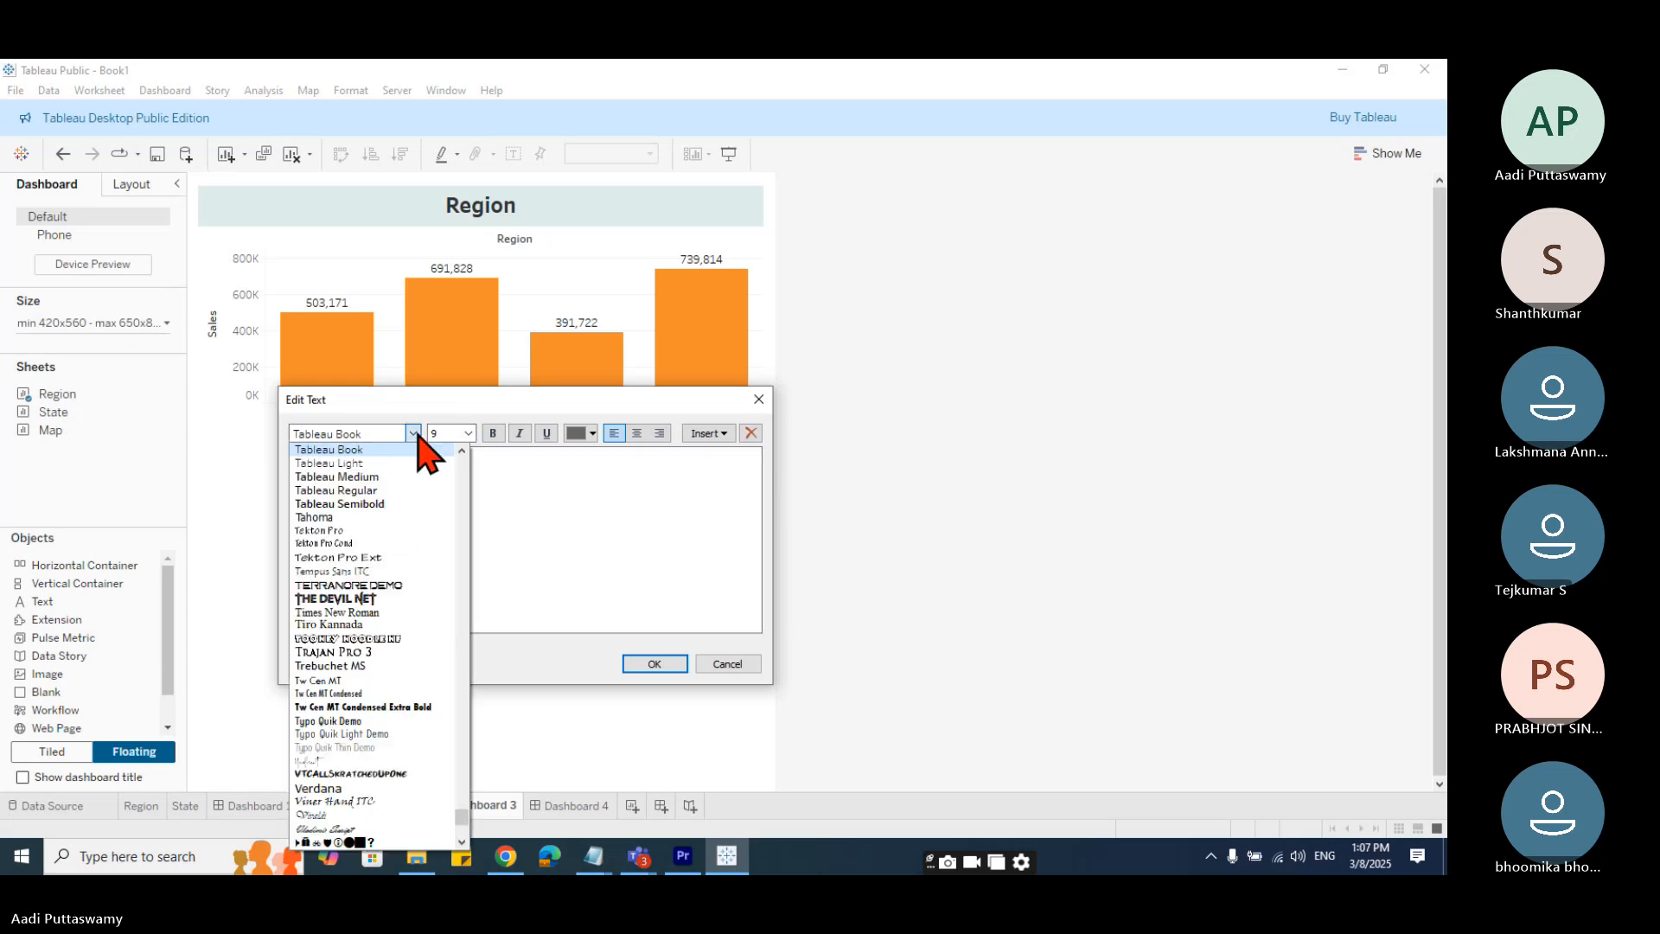
{"action": "scroll", "coordinate": [410, 606], "scroll_direction": "up", "scroll_amount": 1}
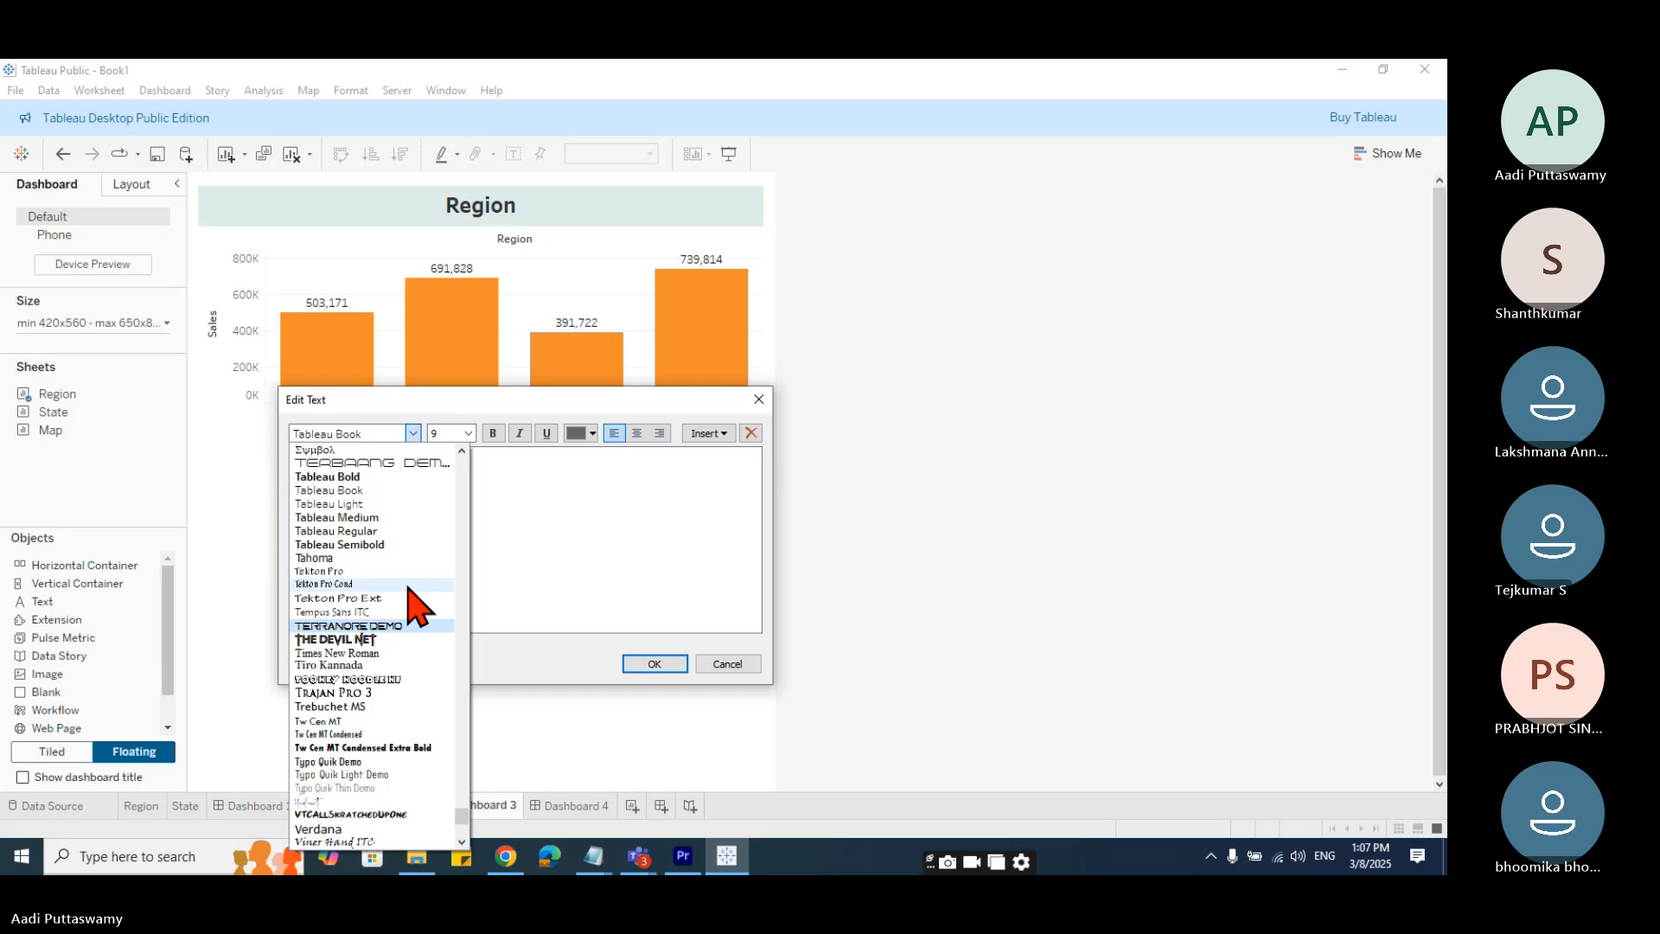
{"action": "left_click", "coordinate": [331, 475]}
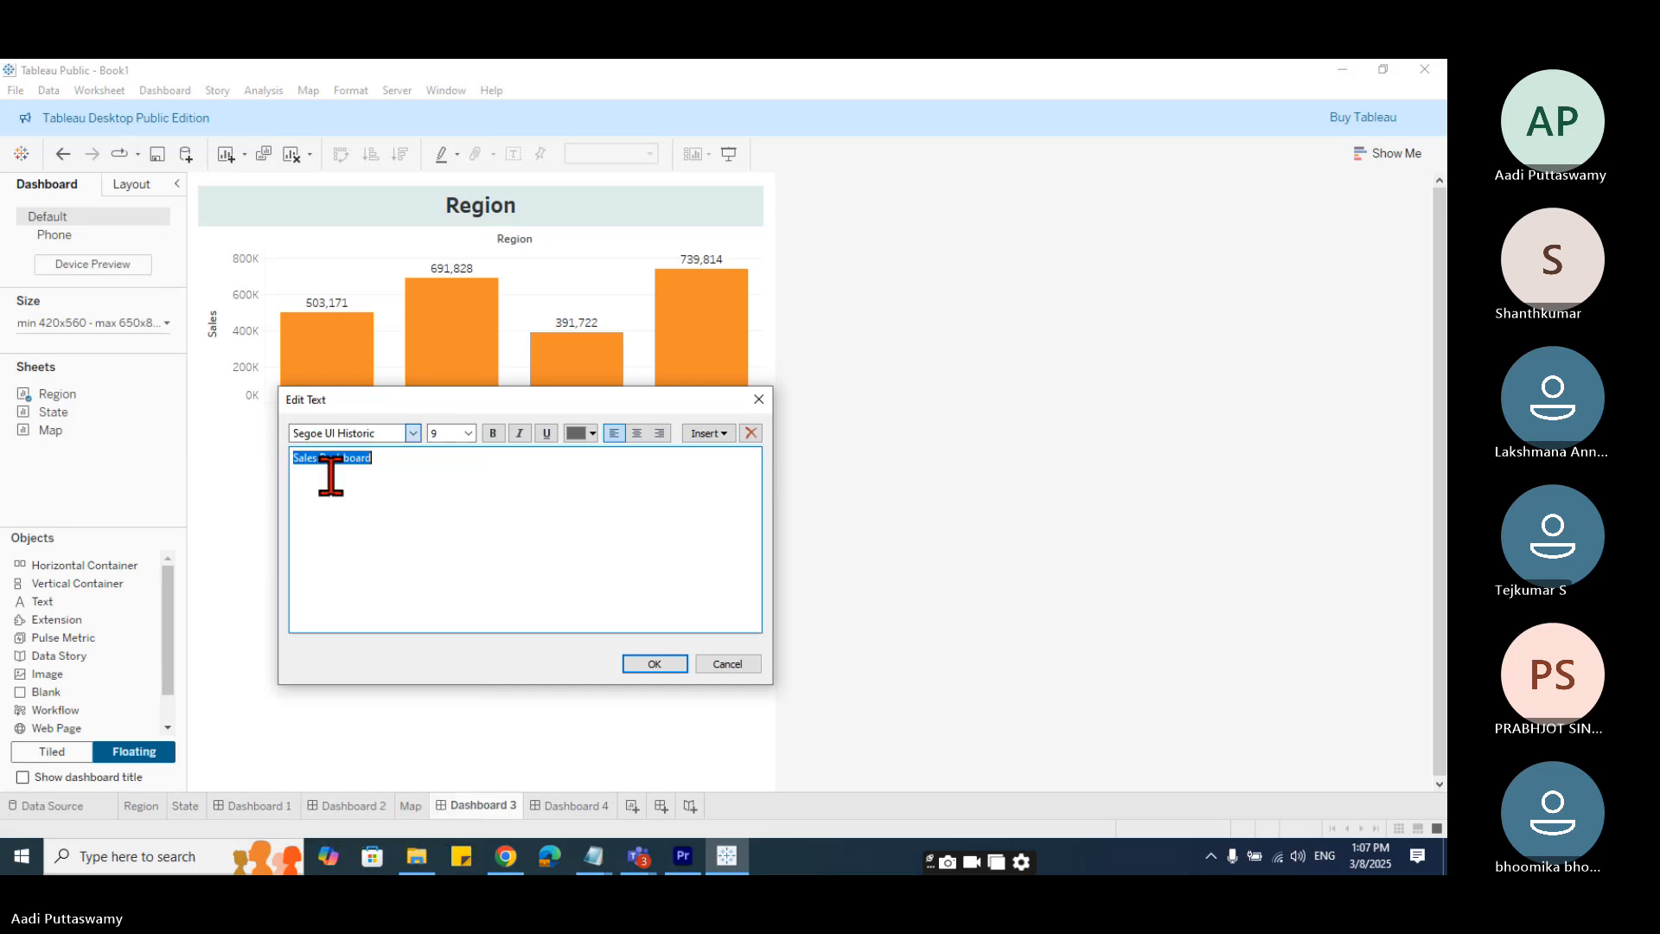
- Set the font of the "Sales Dashboard" text to ATS Bandipura
{"action": "left_click", "coordinate": [416, 435]}
{"action": "left_click", "coordinate": [416, 434]}
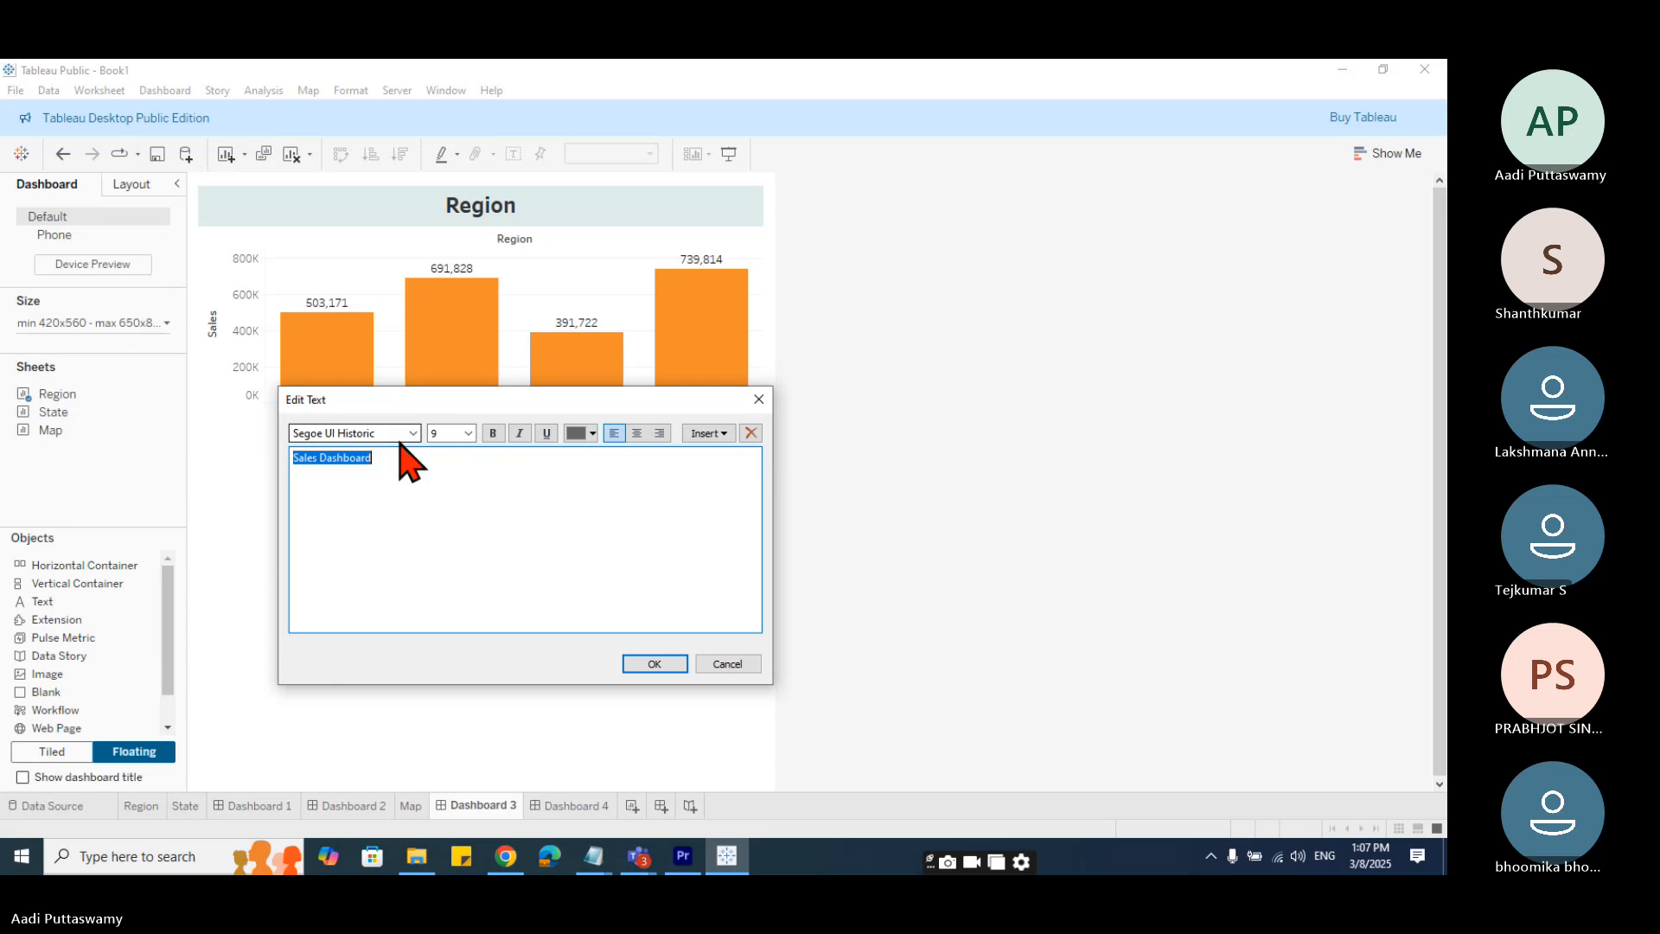
{"action": "left_click", "coordinate": [414, 434]}
{"action": "scroll", "coordinate": [394, 519], "scroll_direction": "up", "scroll_amount": 7}
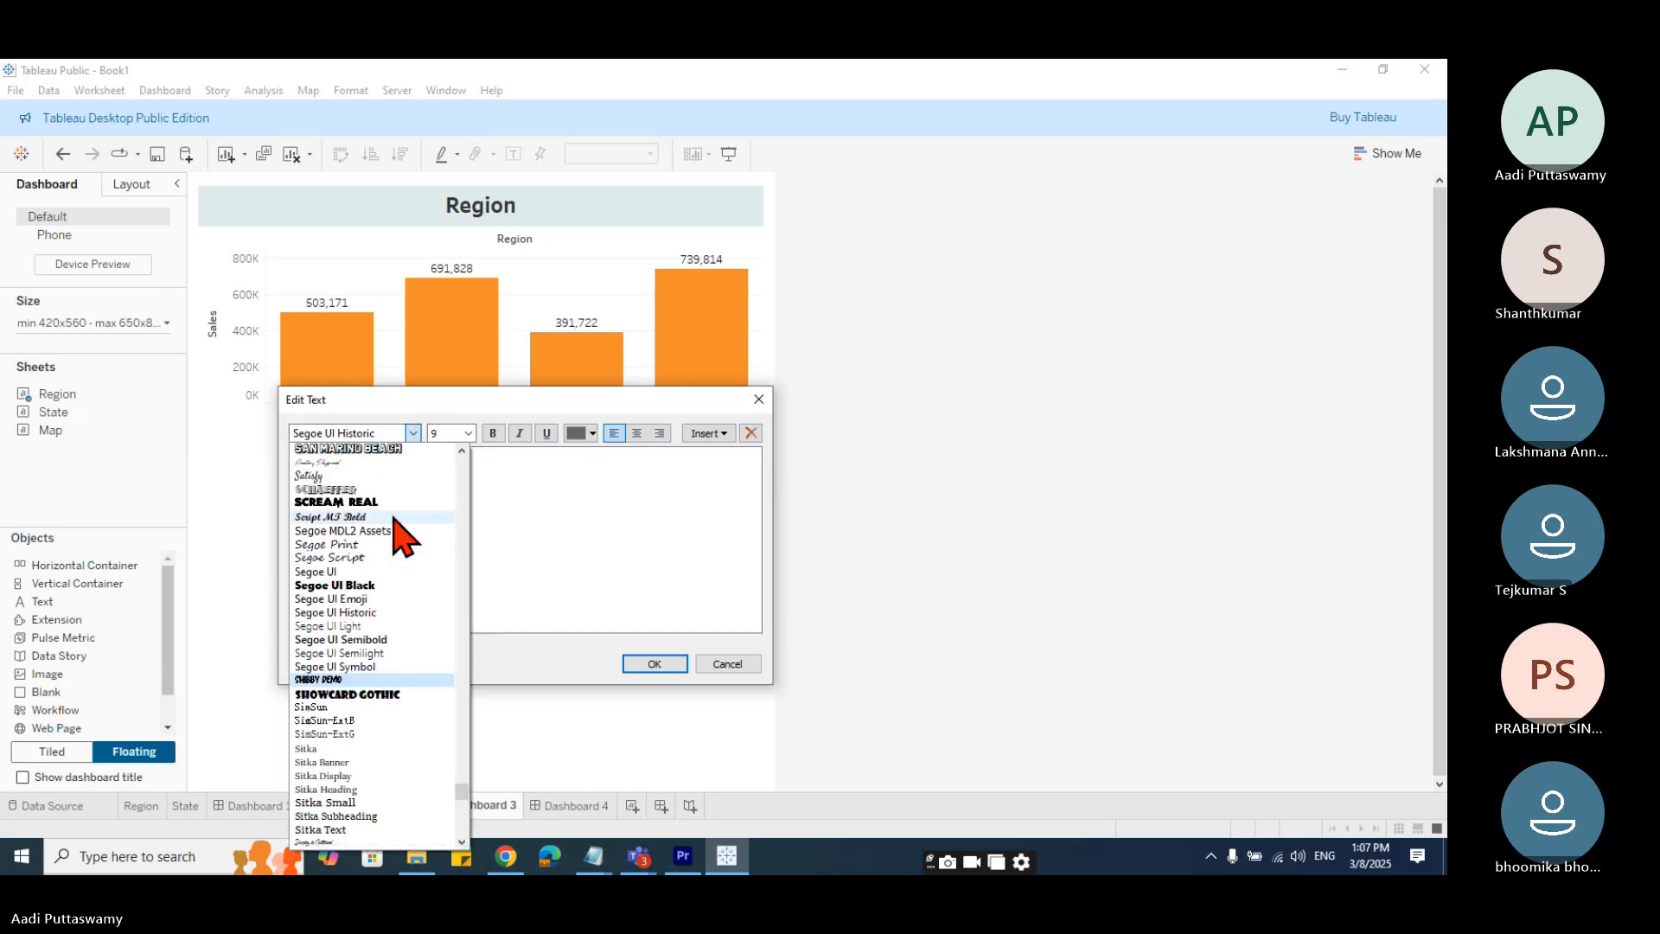
{"action": "scroll", "coordinate": [467, 791], "scroll_direction": "up", "scroll_amount": 4}
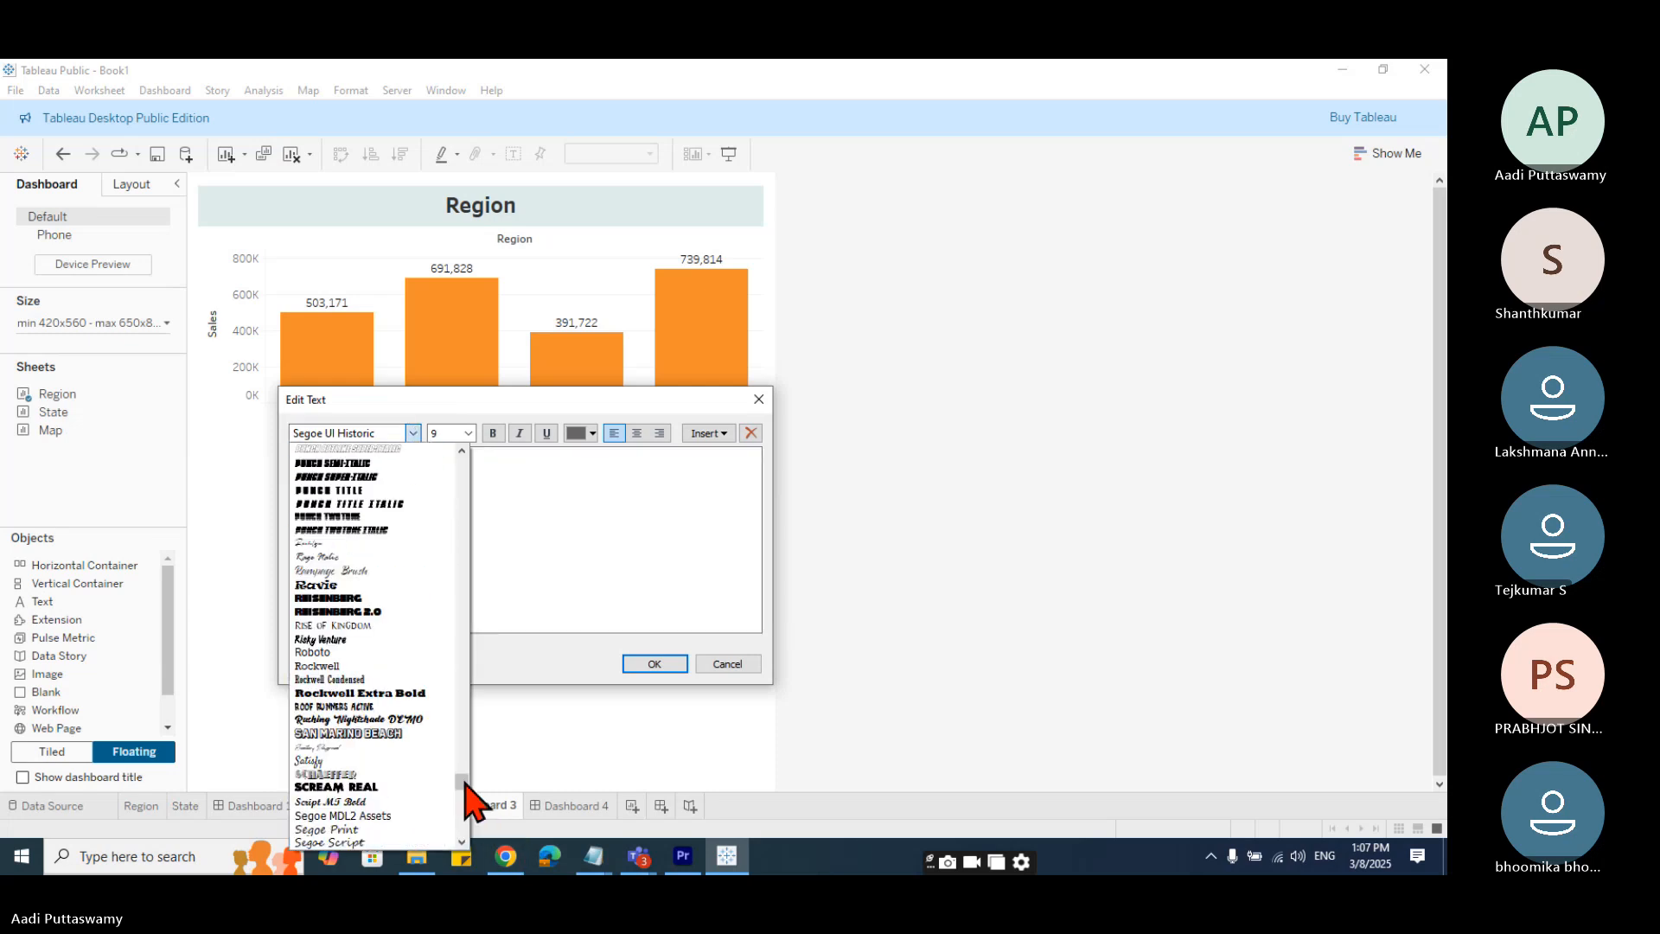
{"action": "scroll", "coordinate": [465, 463], "scroll_direction": "up", "scroll_amount": 10}
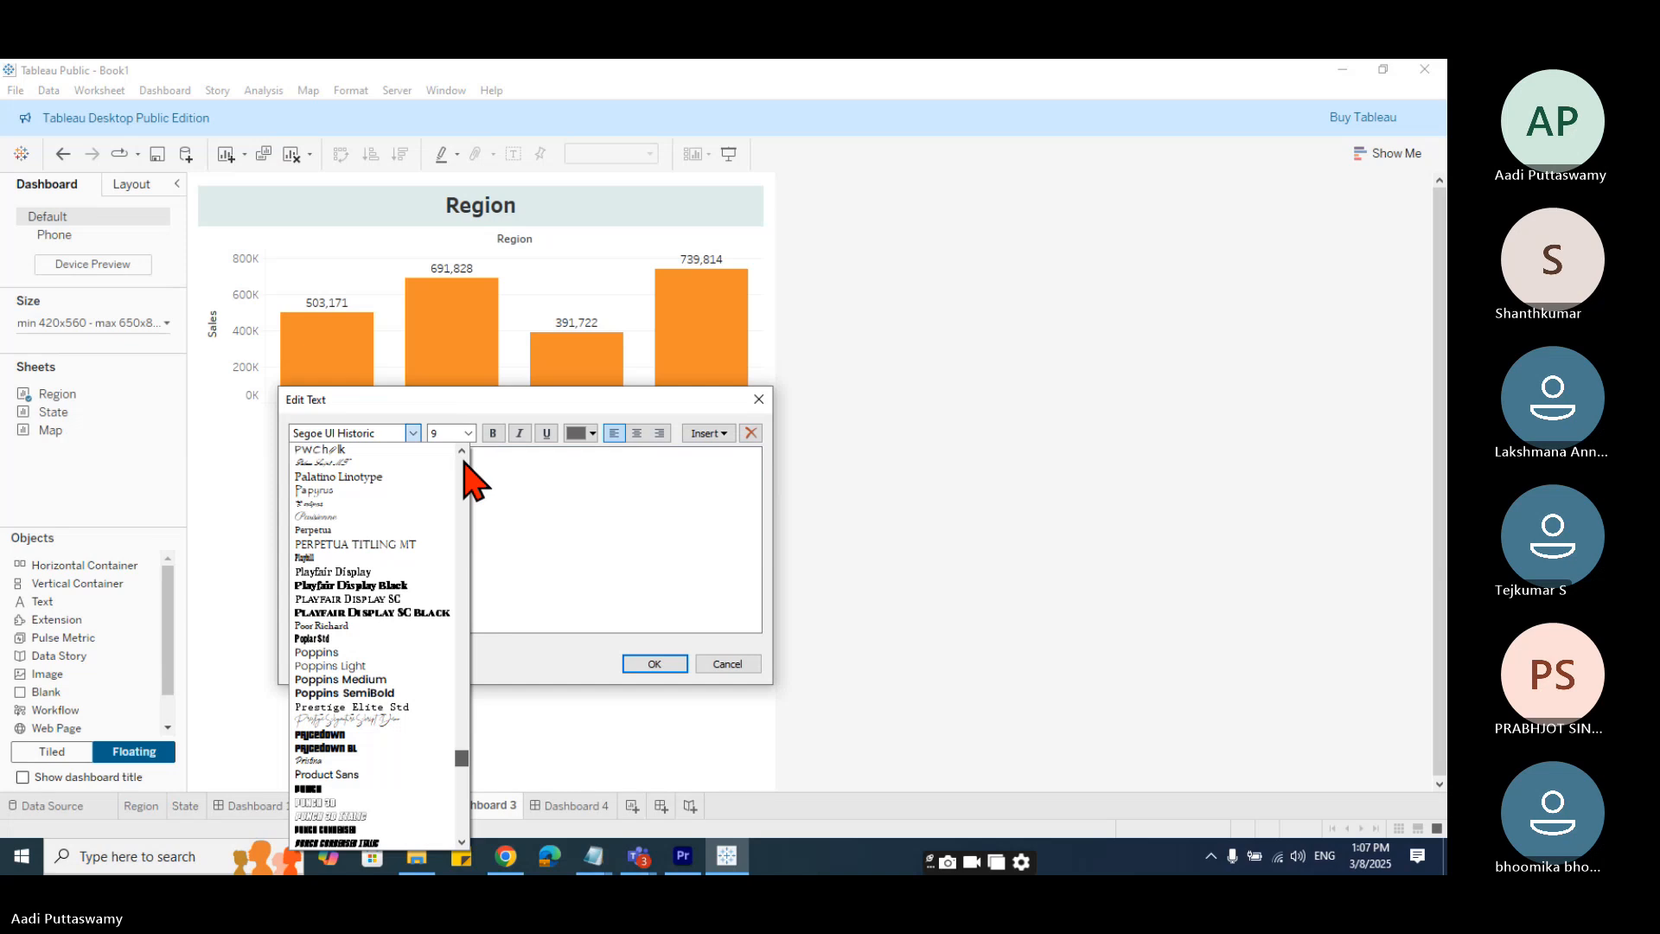
{"action": "left_click_drag", "start_coordinate": [464, 463], "coordinate": [463, 458]}
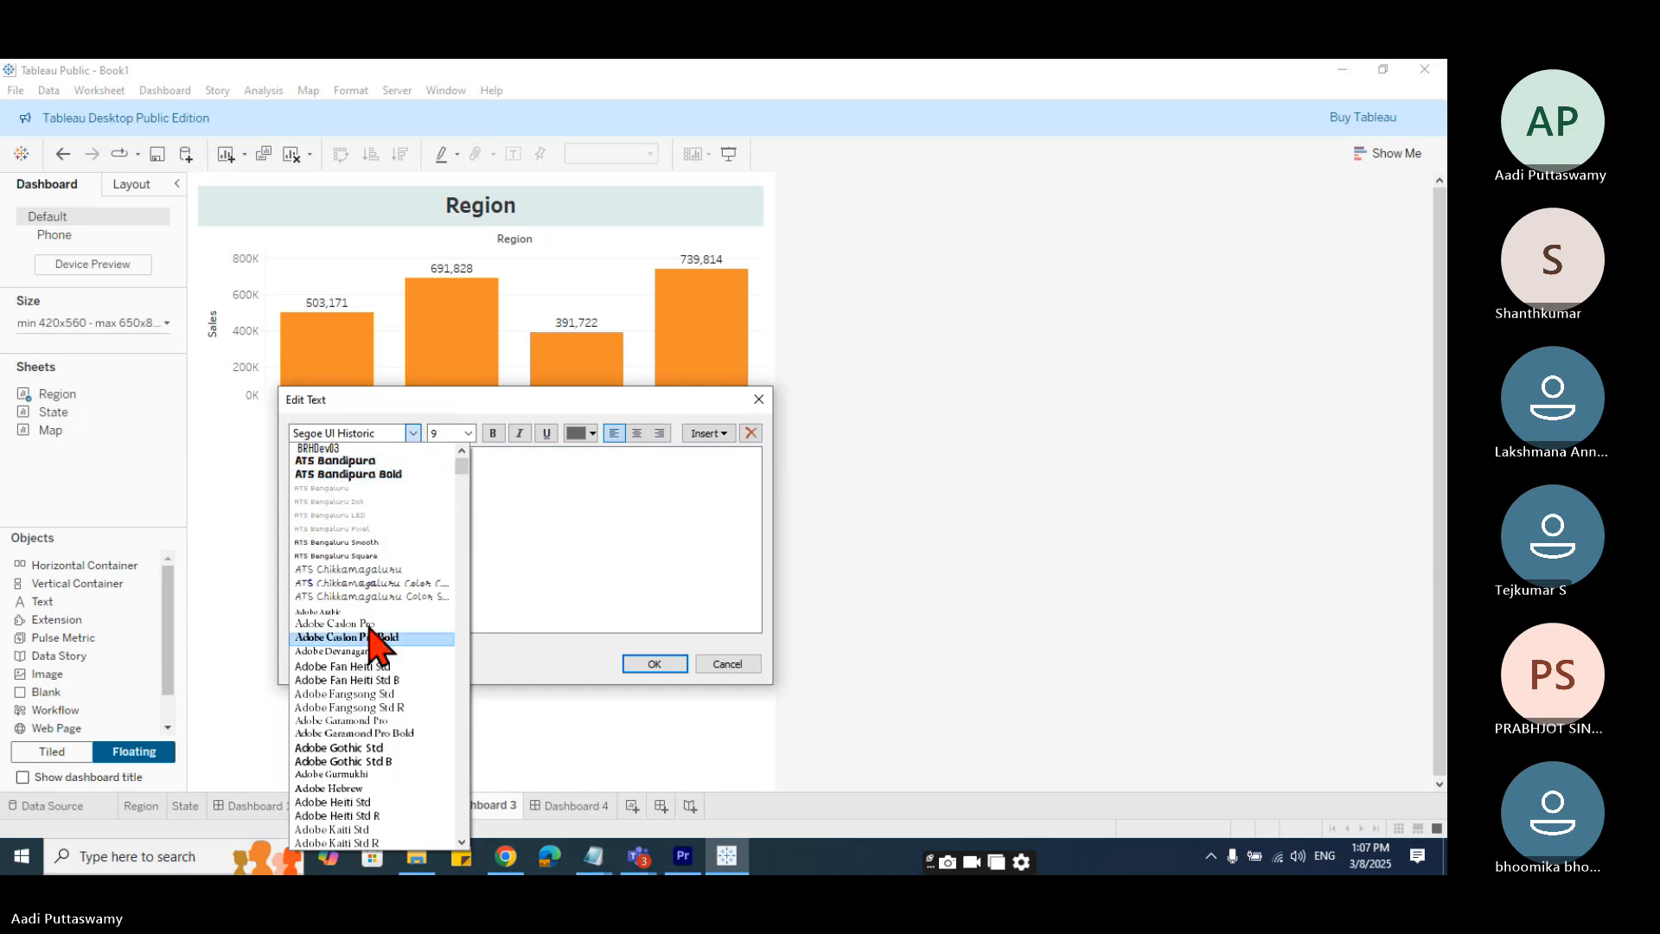
{"action": "left_click", "coordinate": [362, 460]}
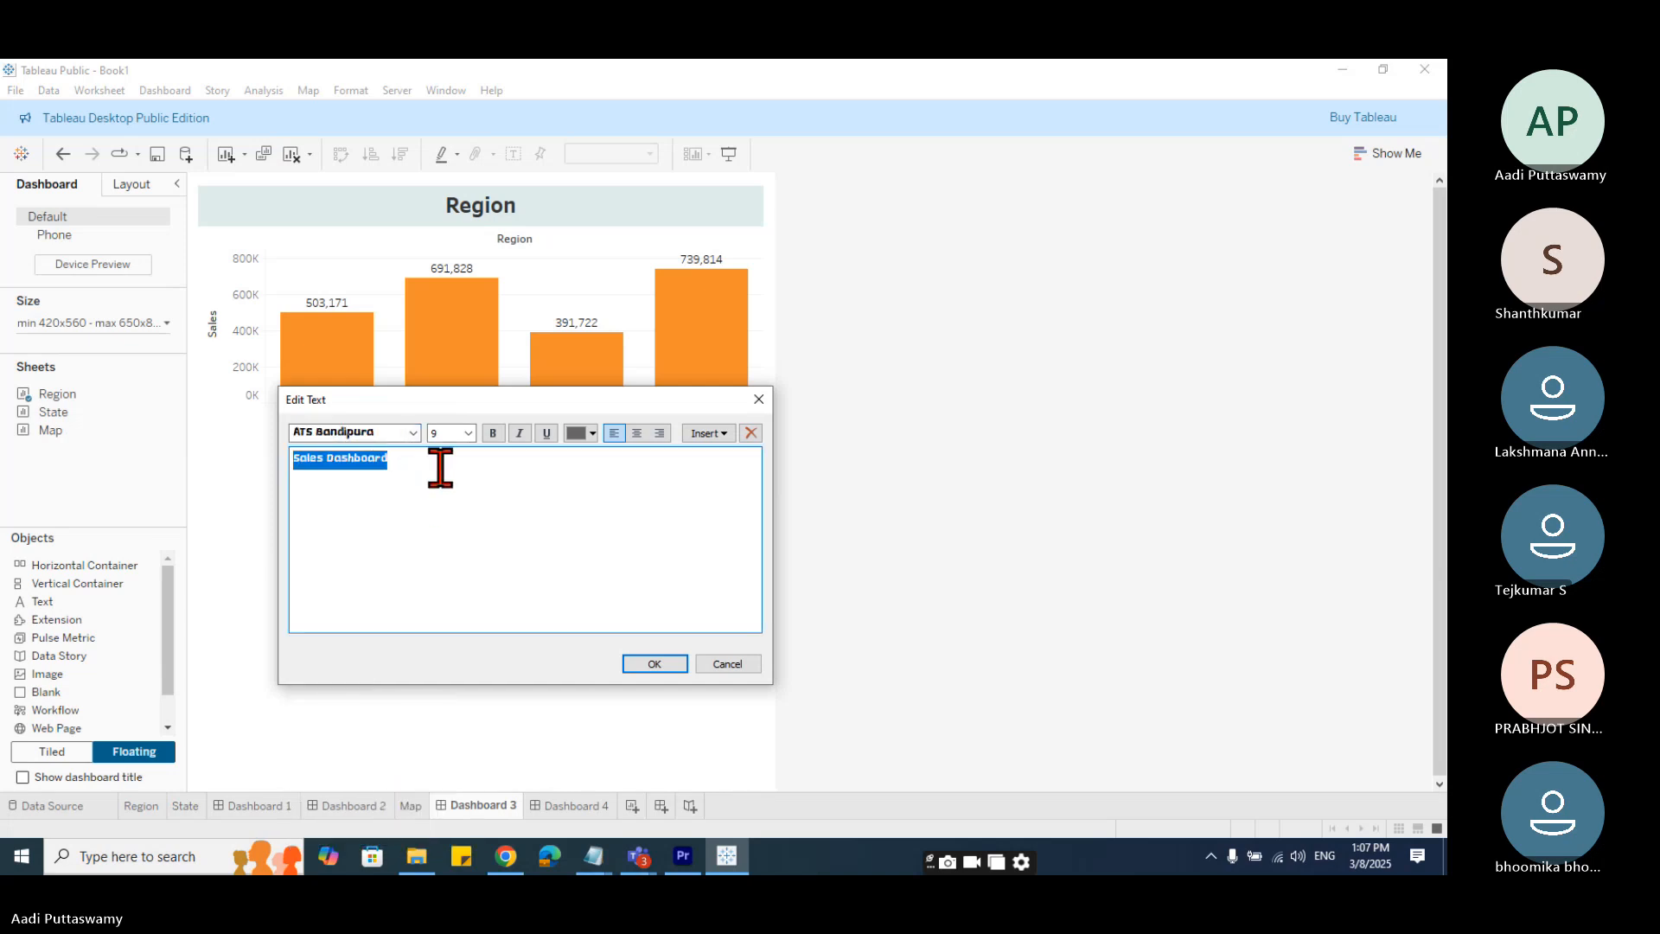
- Set the "Sales Dashboard" text to size 26 and colour #aa5500, and apply it to the dashboard
{"action": "left_click", "coordinate": [468, 432]}
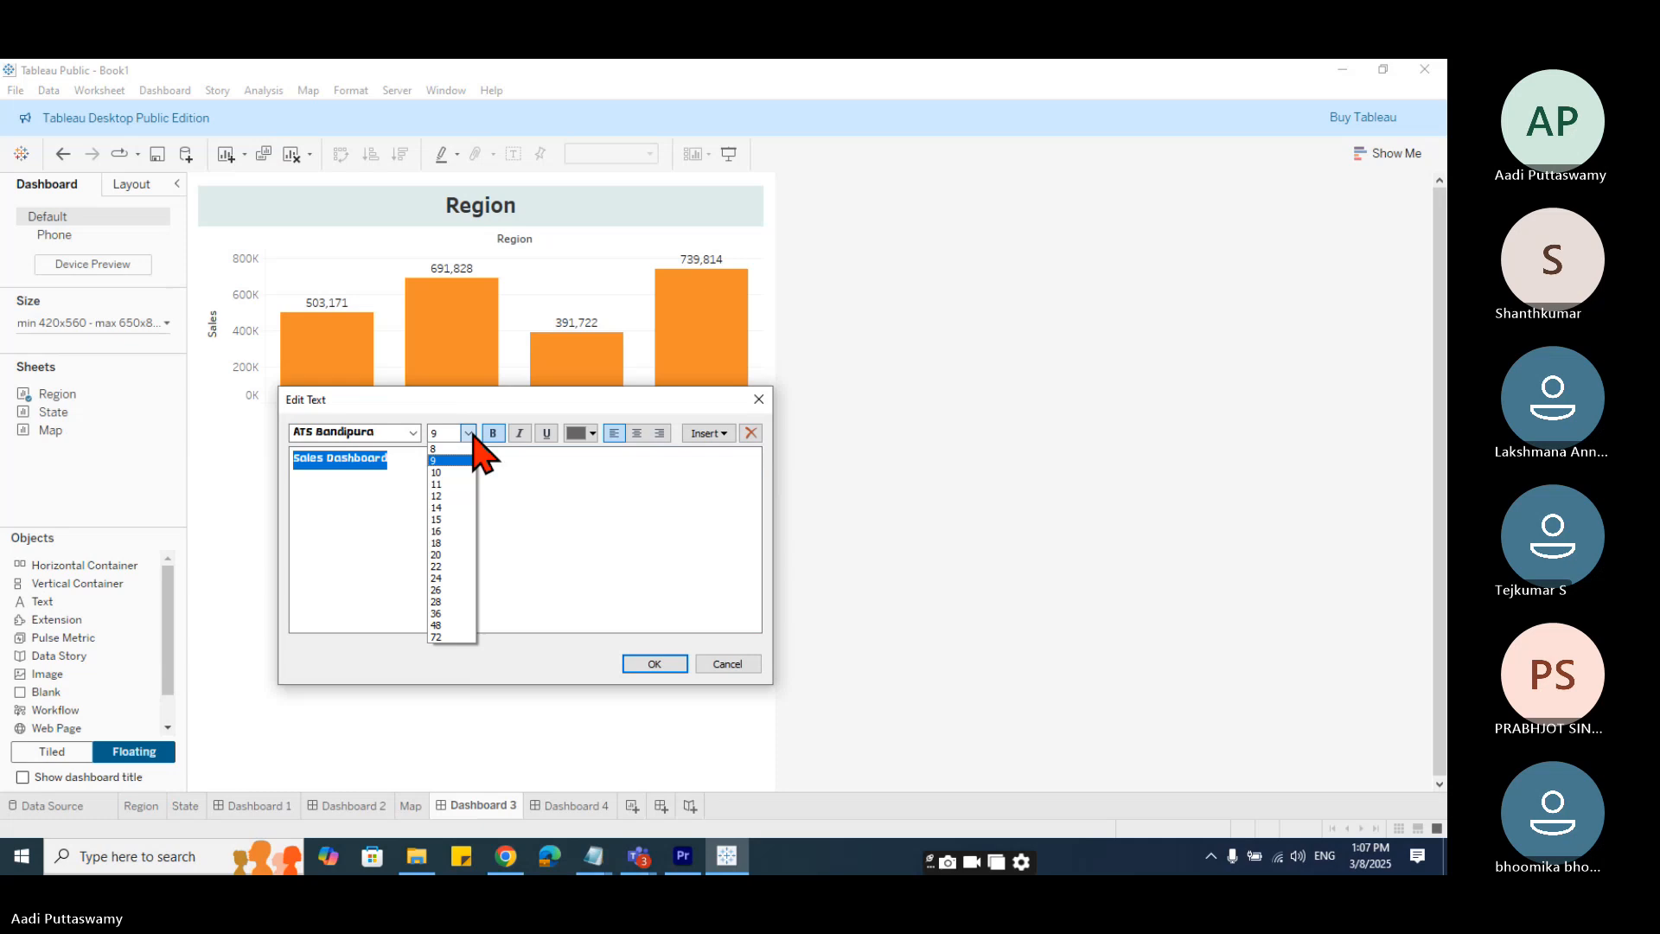
{"action": "left_click", "coordinate": [437, 589]}
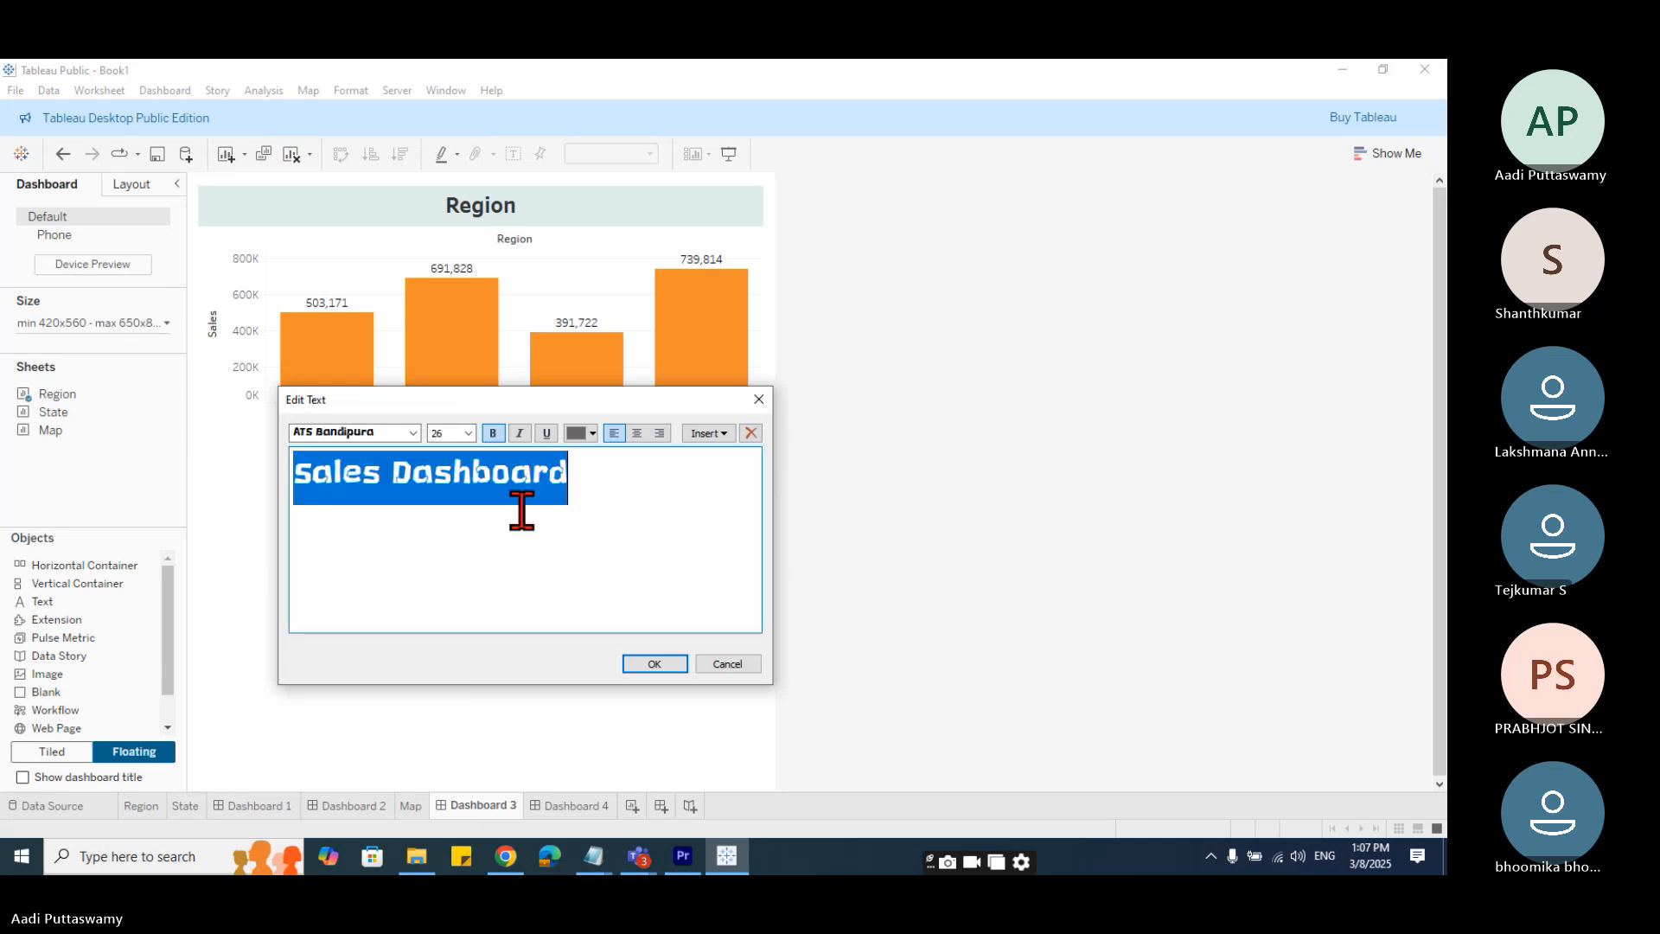
{"action": "left_click", "coordinate": [634, 523]}
{"action": "key", "text": "ctrl+a"}
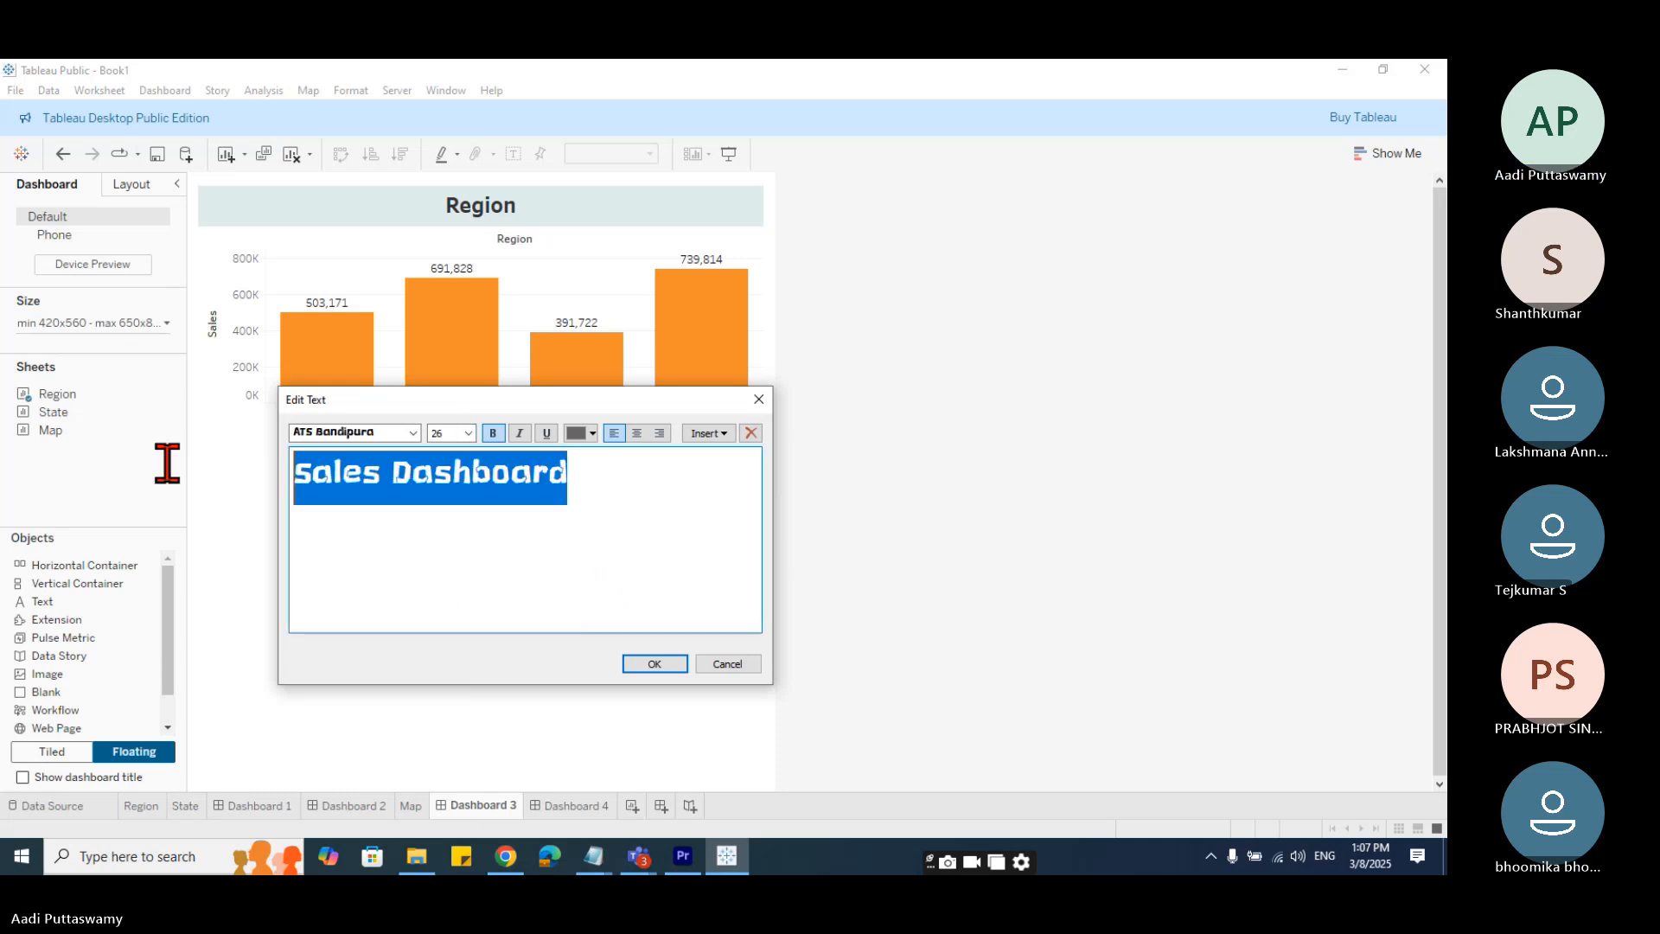
{"action": "left_click", "coordinate": [592, 434]}
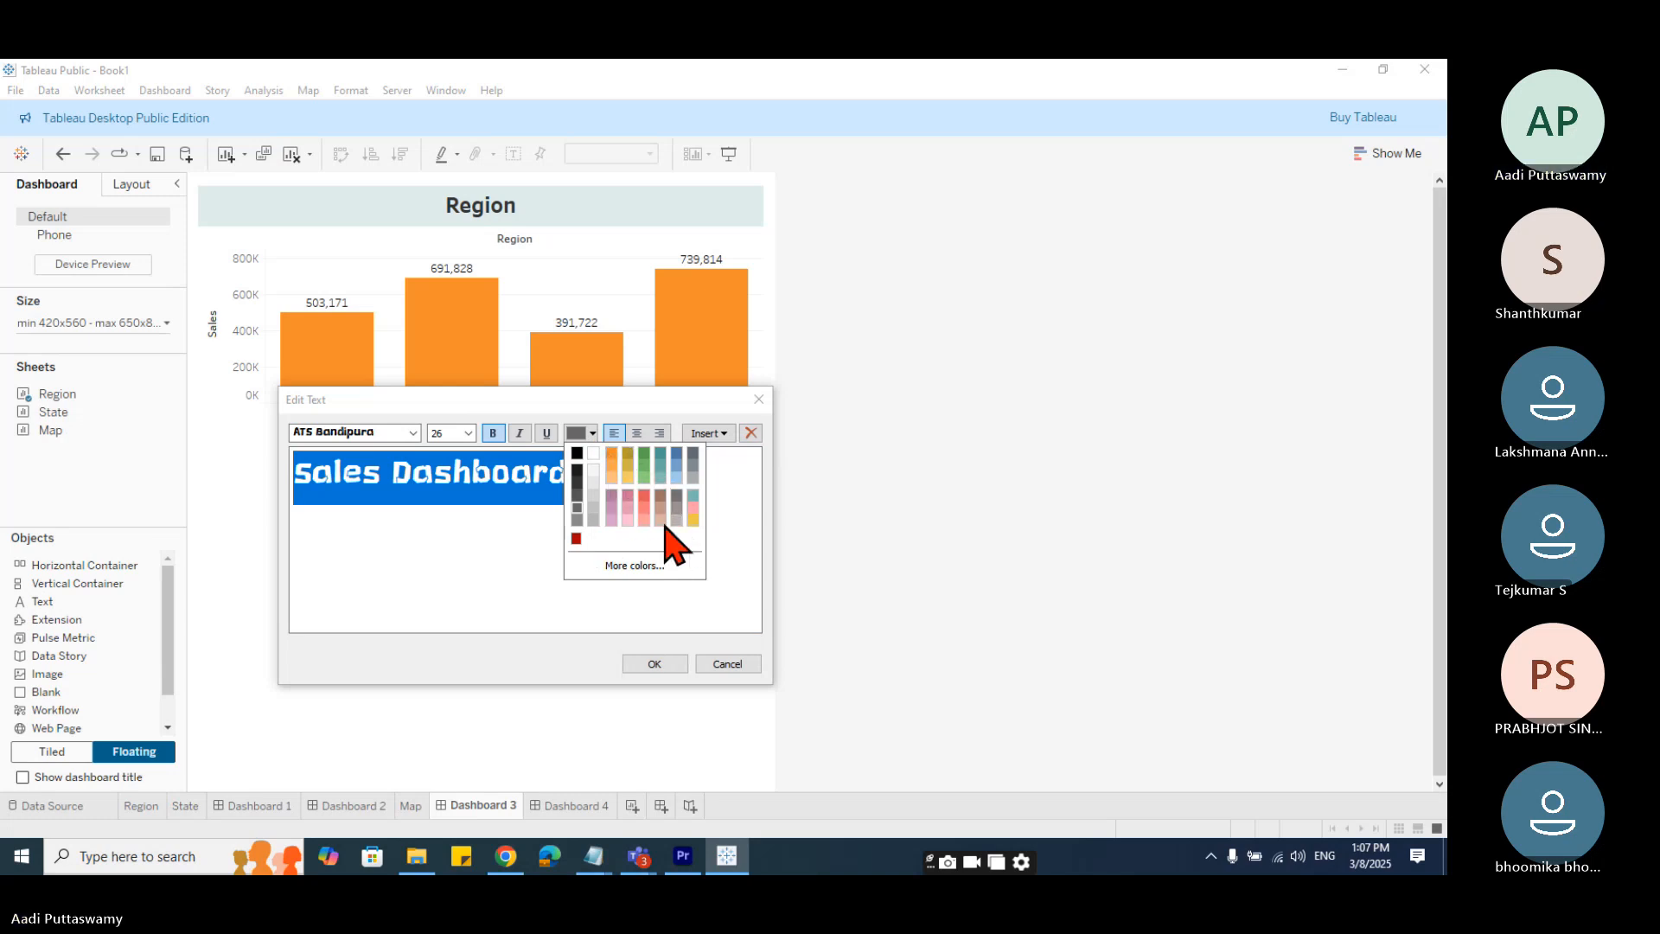
{"action": "left_click", "coordinate": [630, 565]}
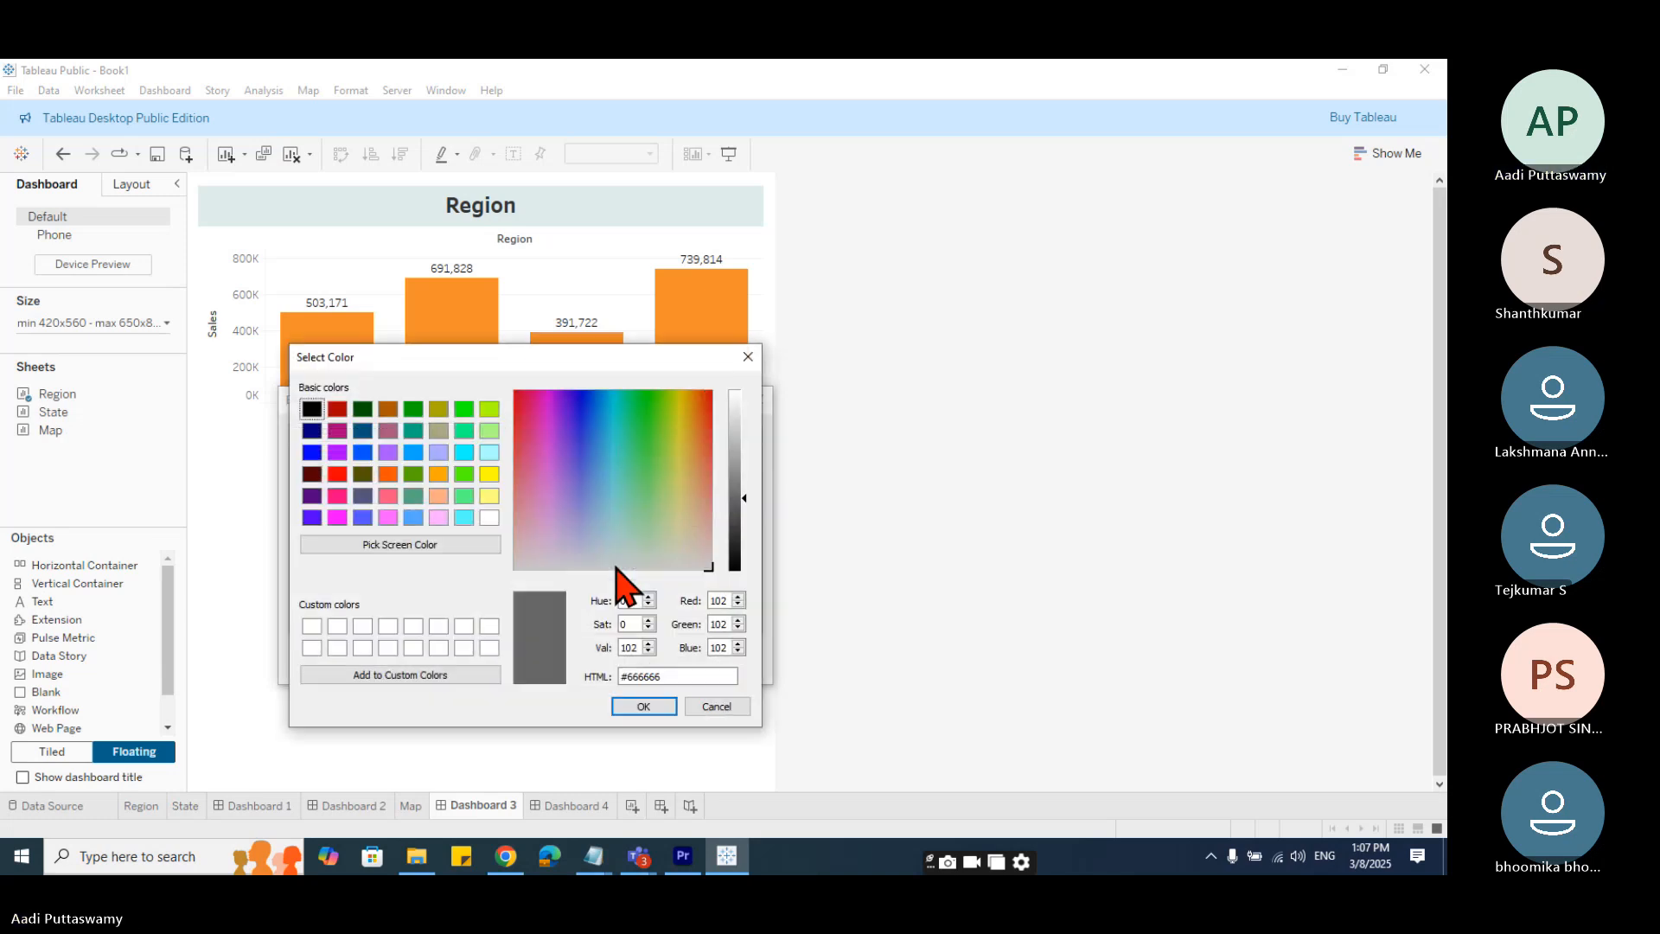
{"action": "left_click", "coordinate": [389, 409]}
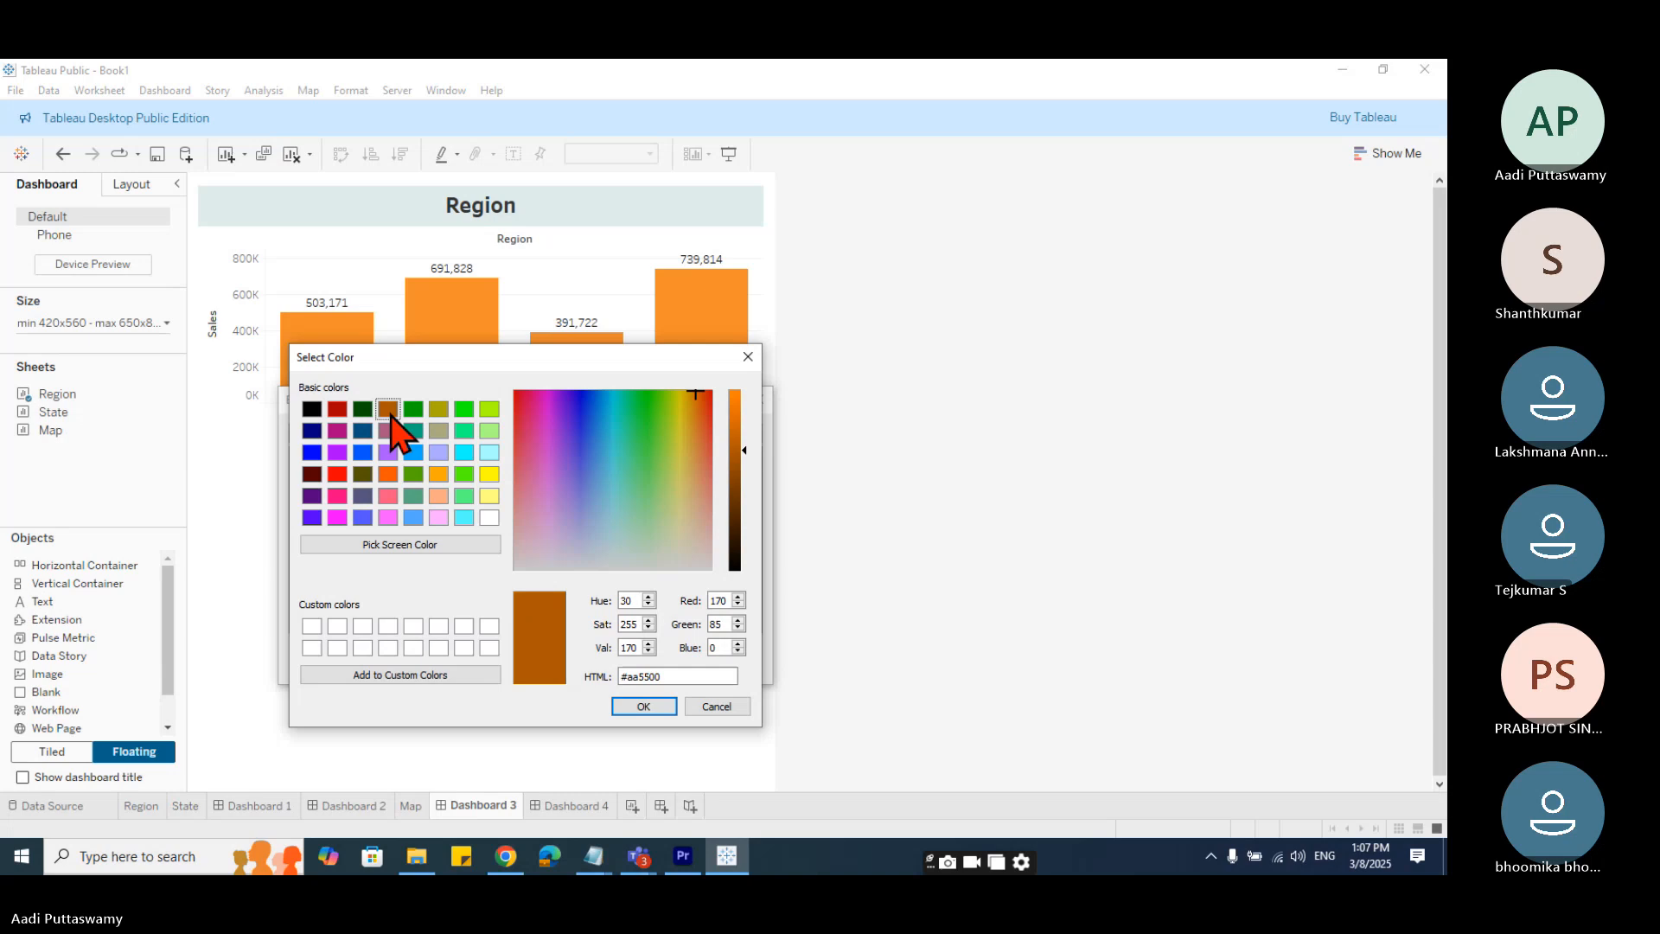
{"action": "left_click", "coordinate": [645, 707]}
{"action": "left_click", "coordinate": [652, 664]}
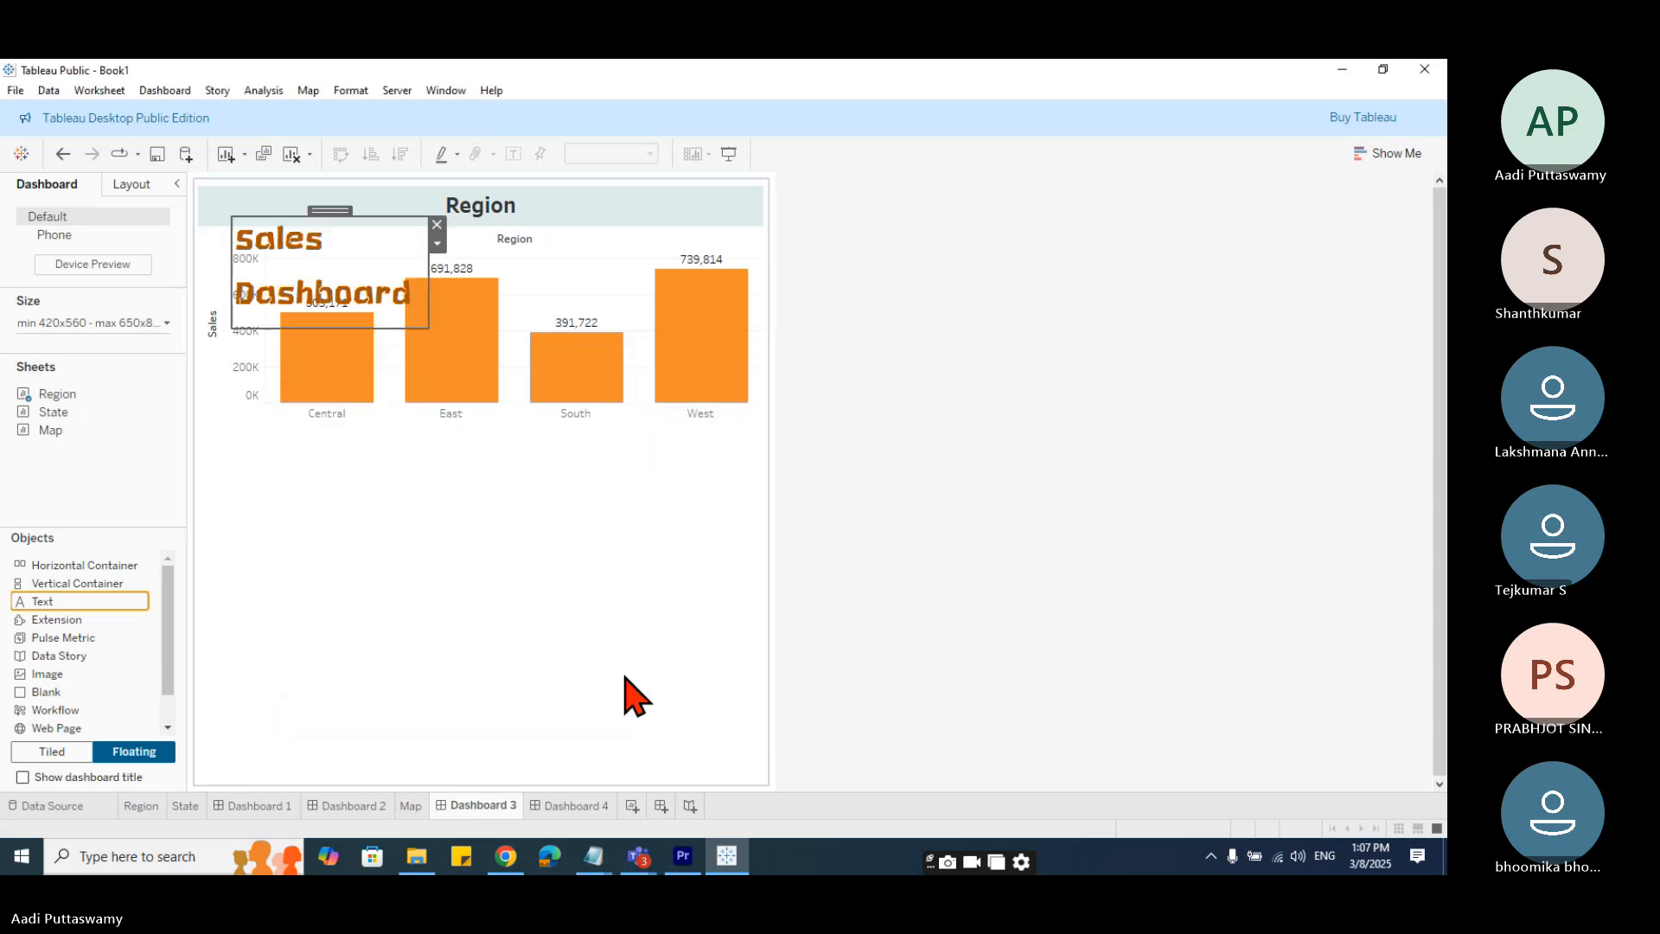
- Resize the "Sales Dashboard" text box to fit its title on one line and move it below the Region chart
{"action": "left_click_drag", "start_coordinate": [427, 327], "coordinate": [689, 296]}
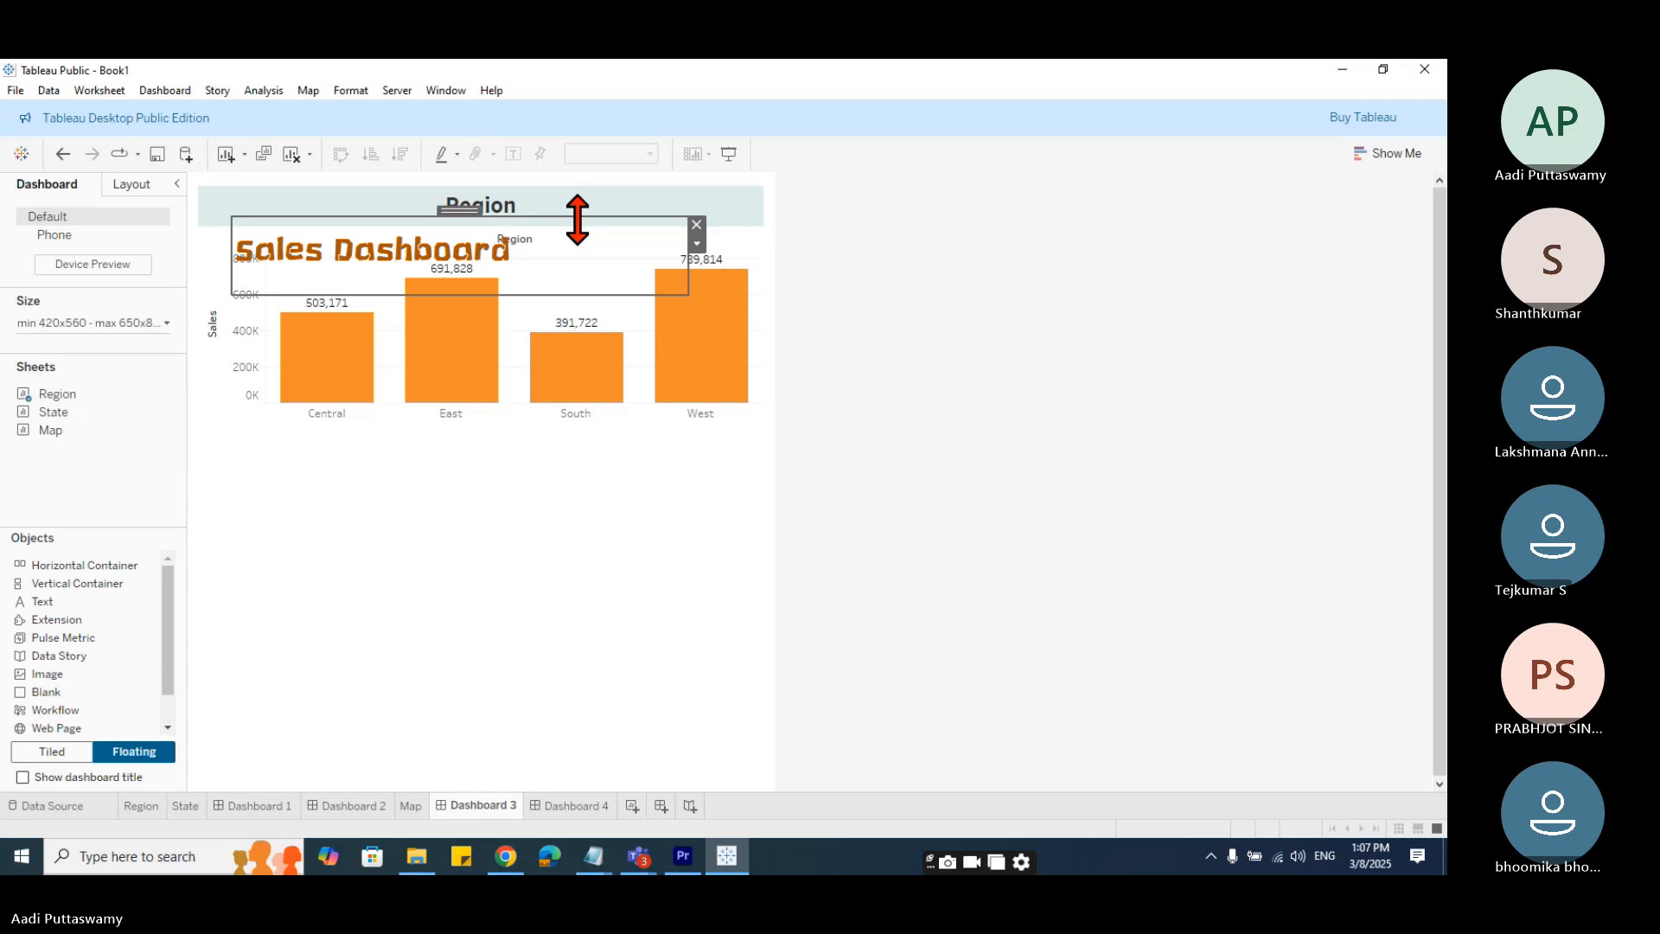
{"action": "left_click_drag", "start_coordinate": [459, 211], "coordinate": [476, 458]}
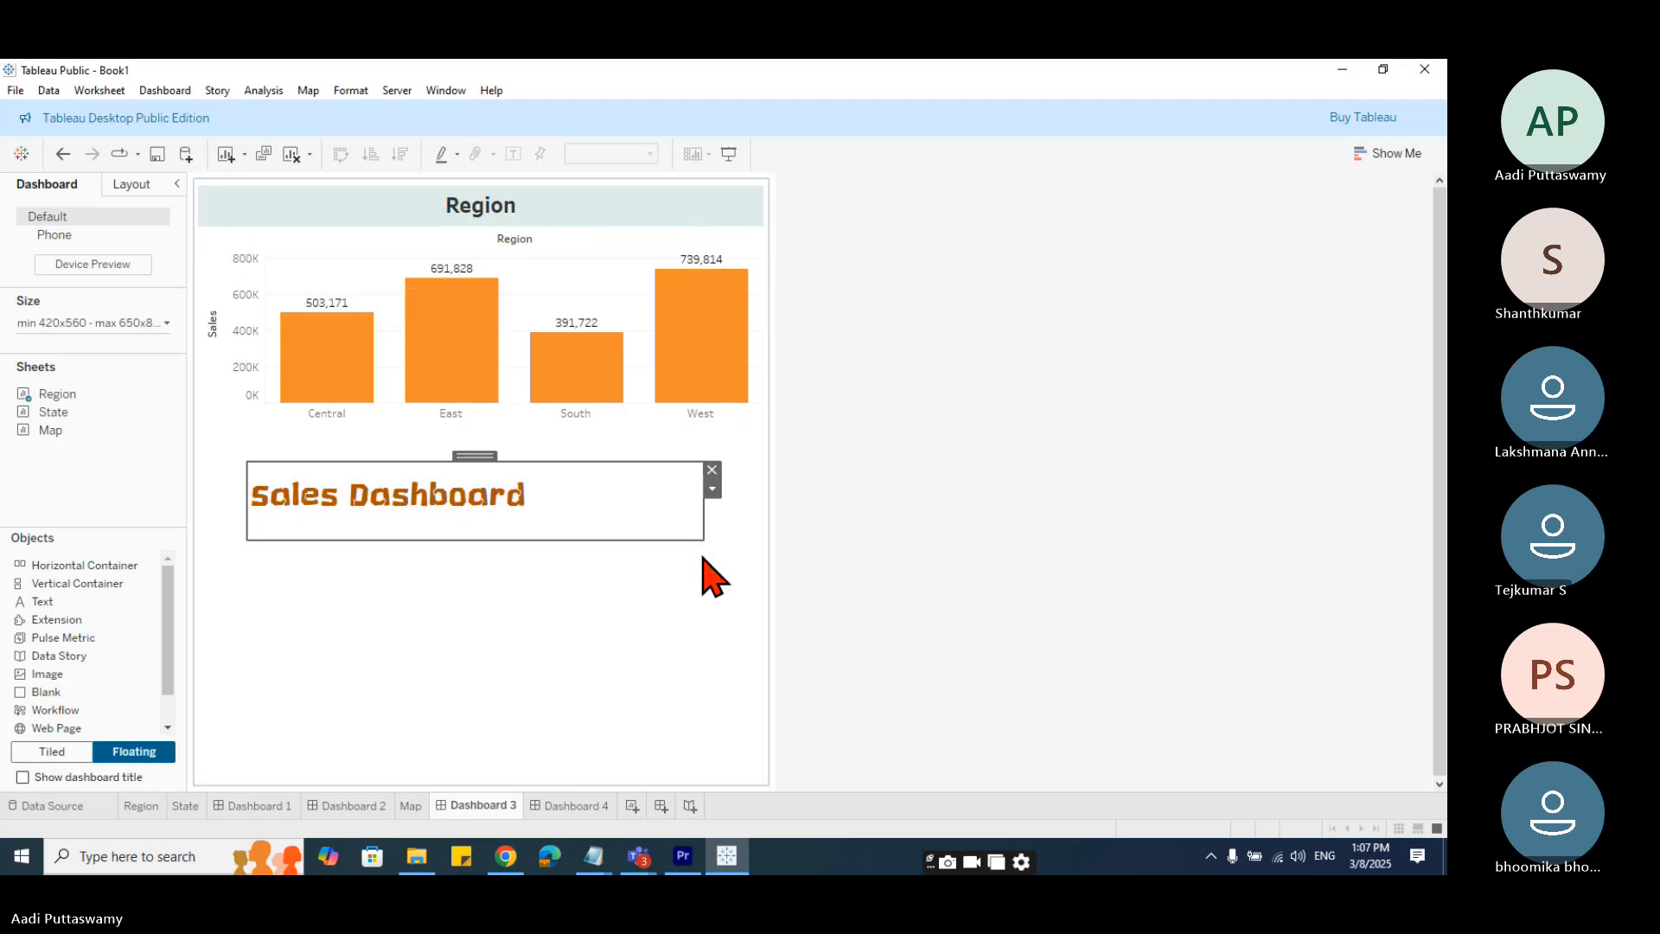
{"action": "left_click_drag", "start_coordinate": [704, 545], "coordinate": [586, 520]}
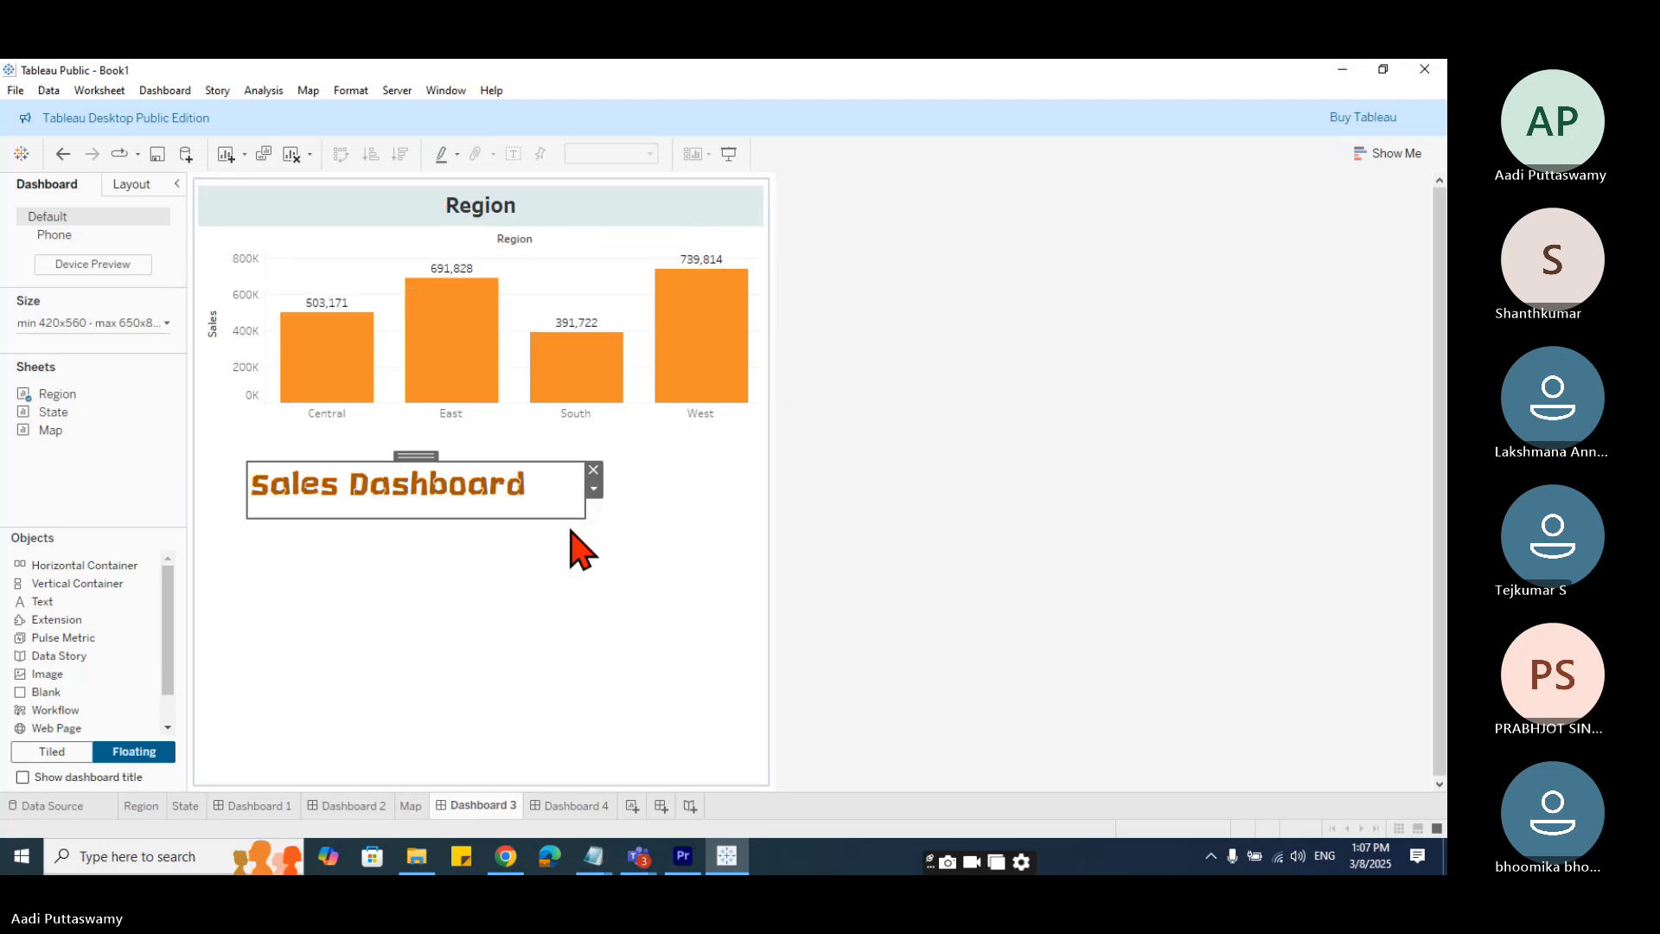
- Centre-align the "Sales Dashboard" text and make its box wider and shorter
{"action": "double_click", "coordinate": [550, 506]}
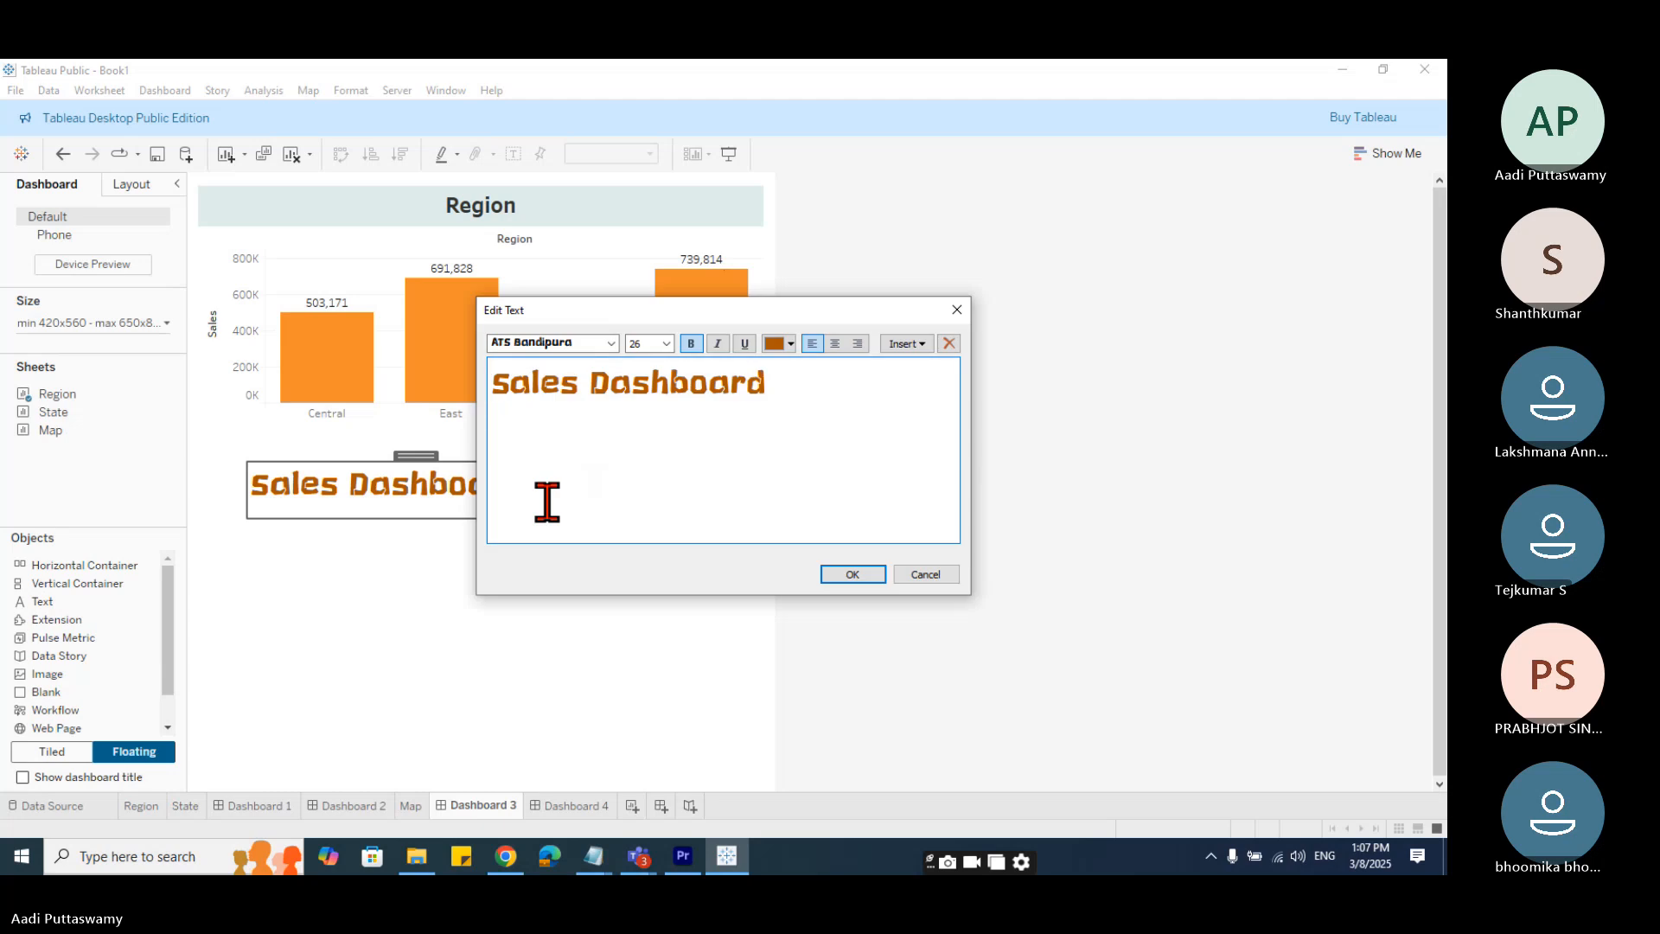
{"action": "left_click", "coordinate": [835, 343]}
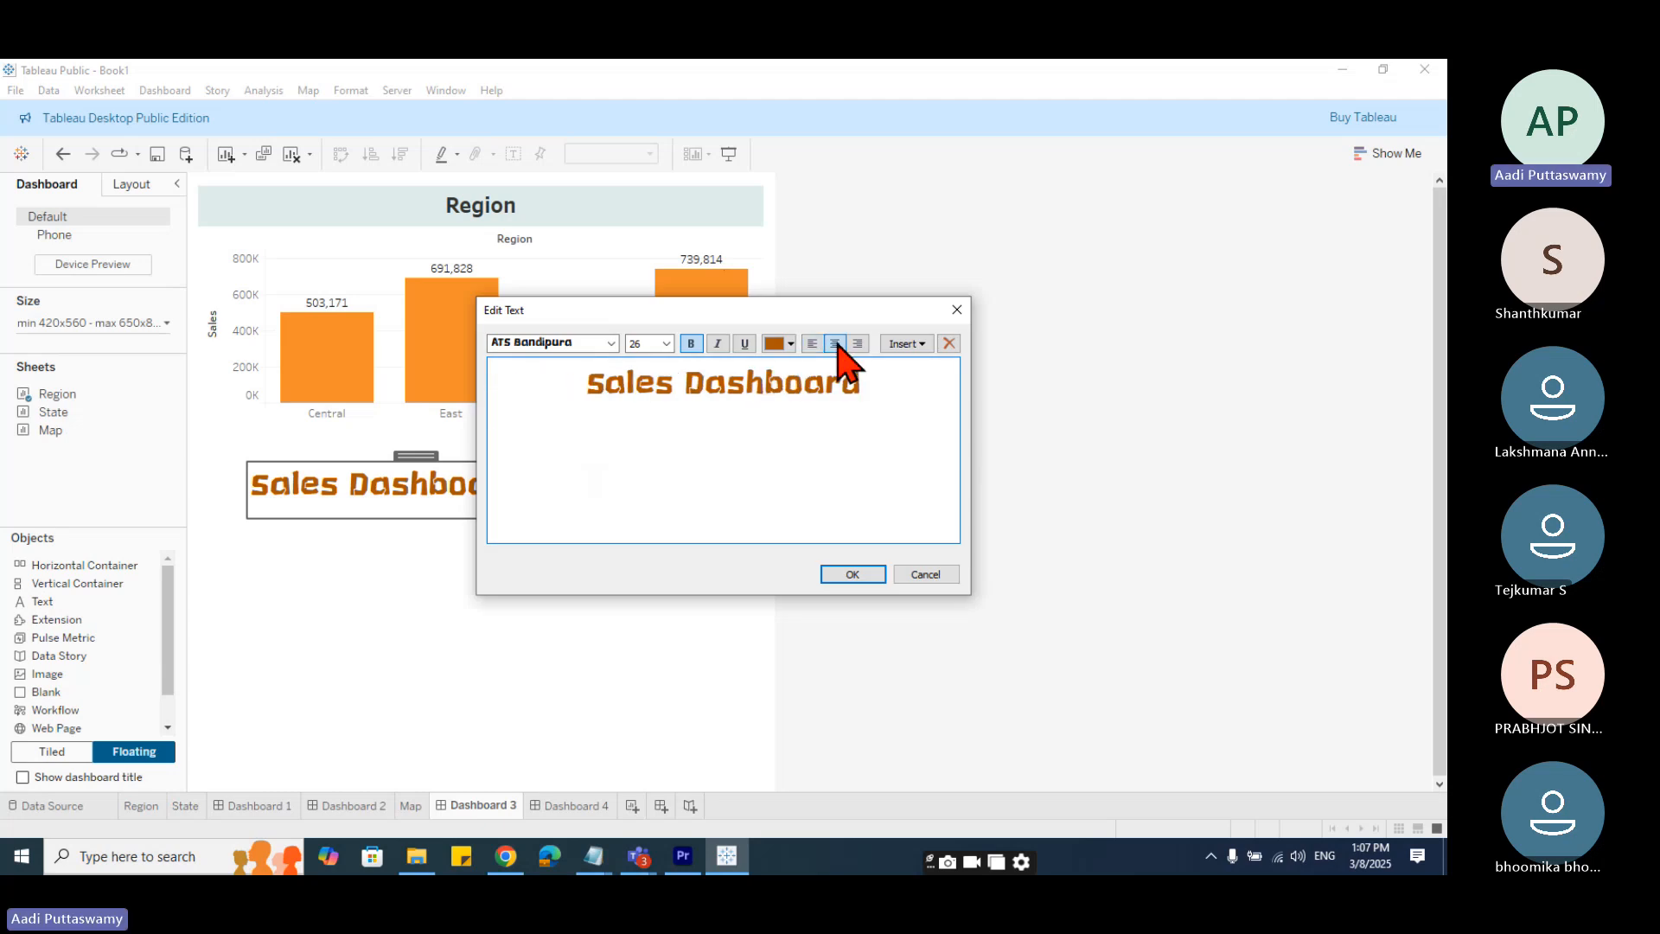
{"action": "left_click", "coordinate": [850, 578]}
{"action": "left_click_drag", "start_coordinate": [585, 517], "coordinate": [645, 519]}
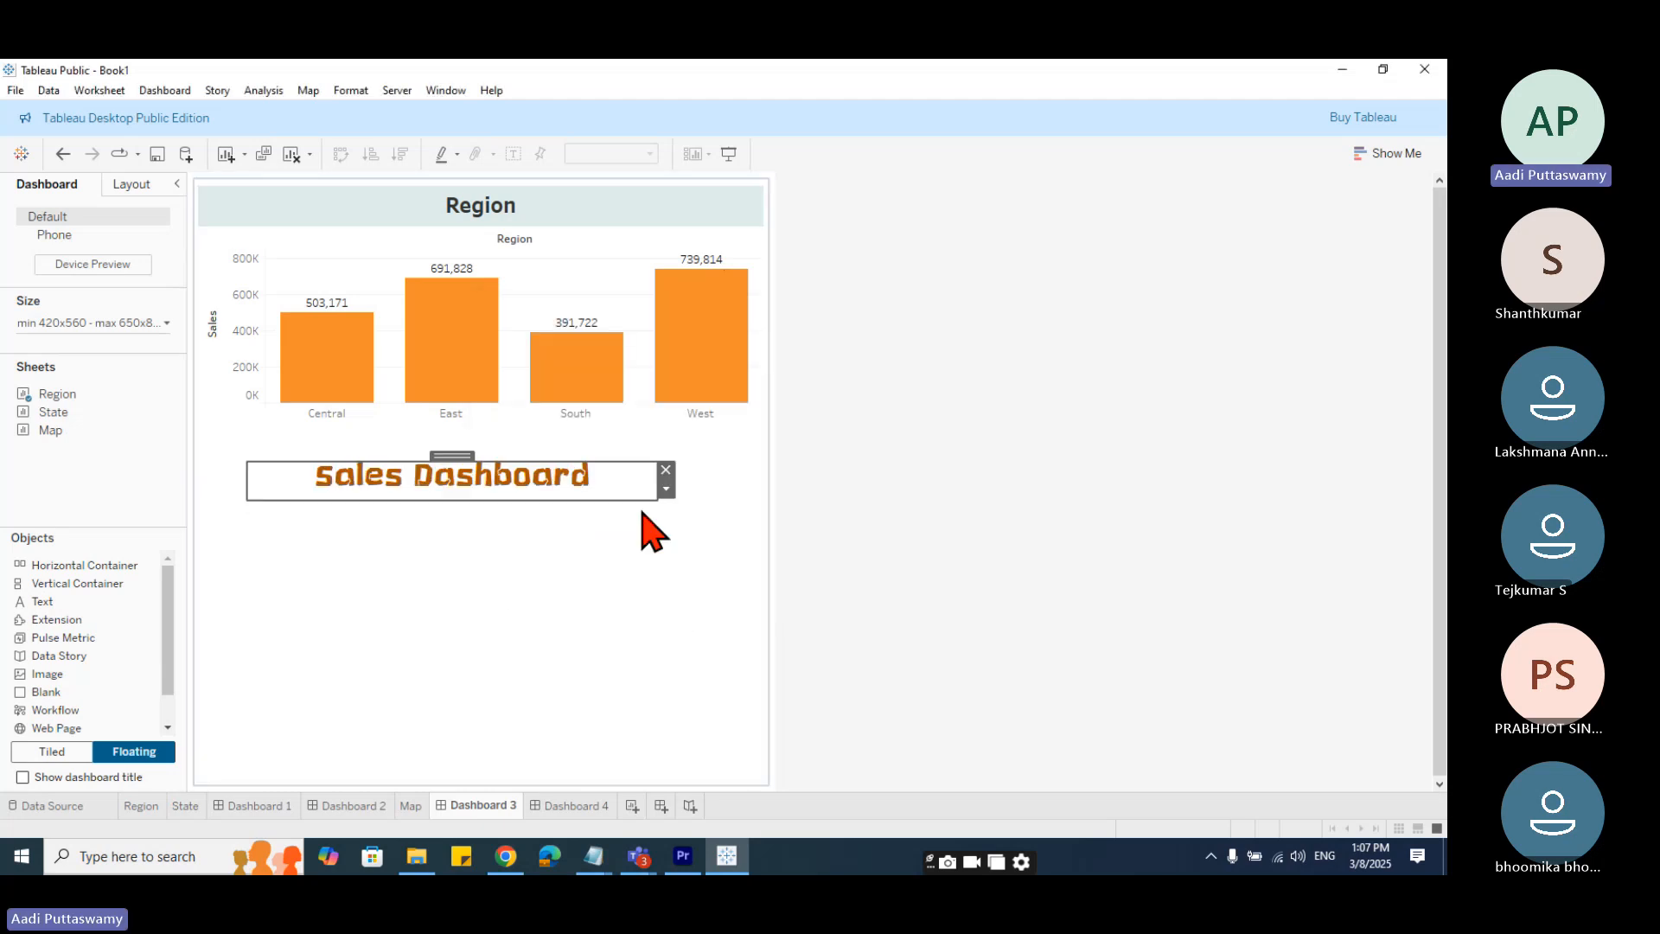
- Move the "Sales Dashboard" title to the top of the dashboard and shift the Region chart down below it
{"action": "left_click_drag", "start_coordinate": [451, 456], "coordinate": [501, 173]}
{"action": "left_click", "coordinate": [585, 556]}
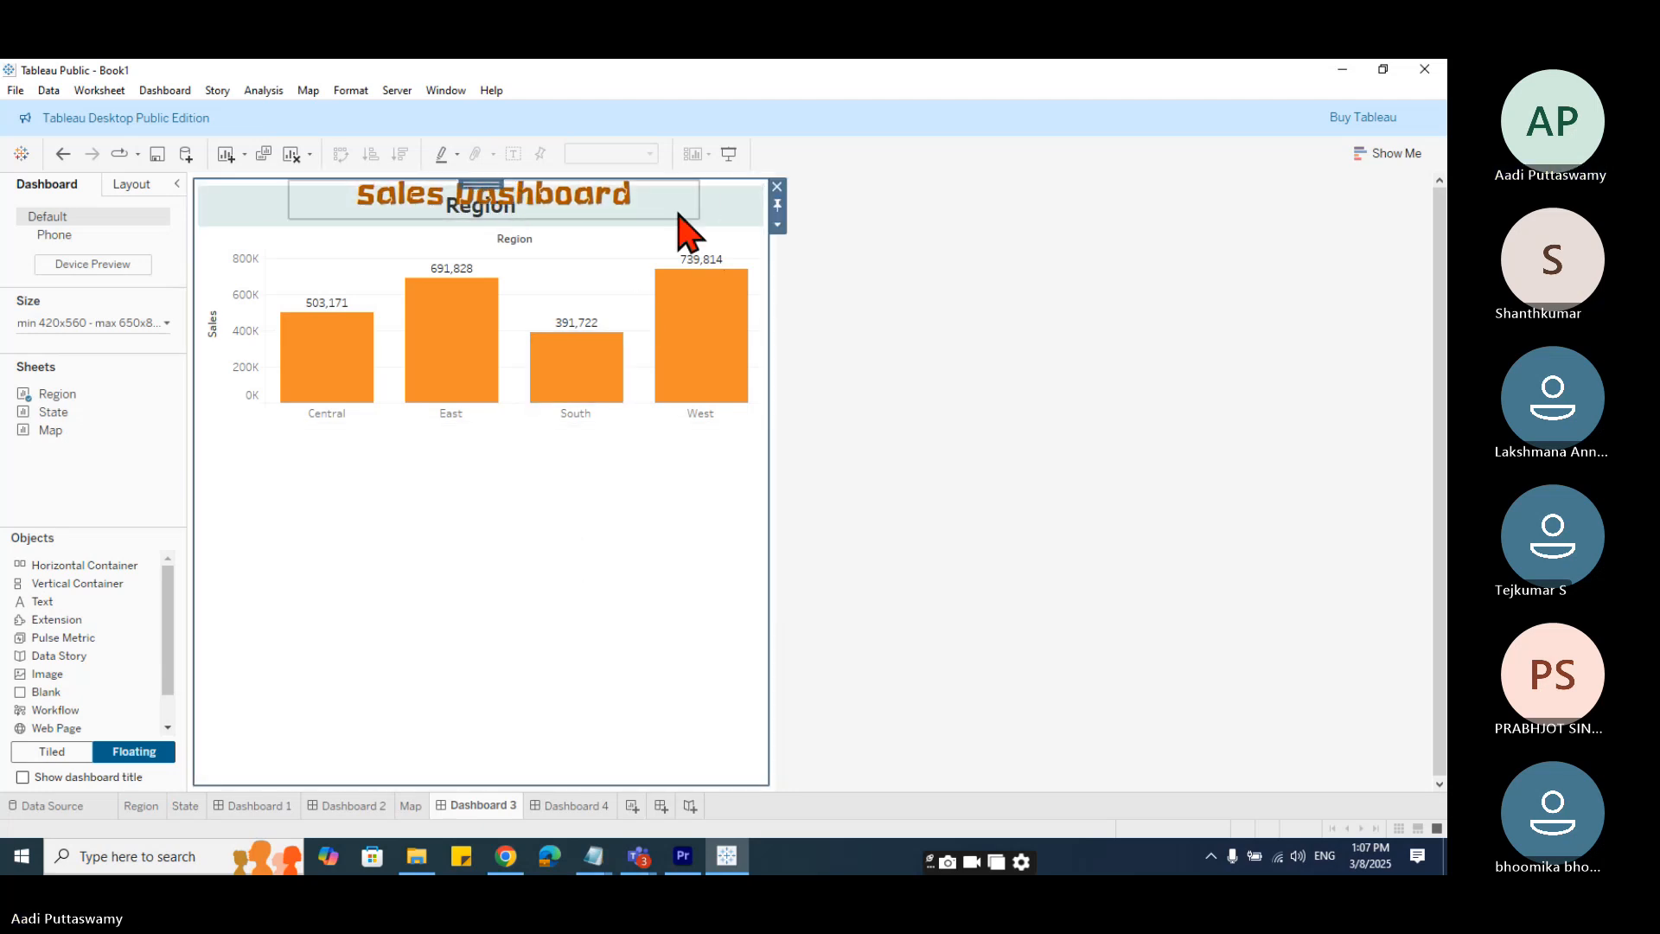
{"action": "left_click", "coordinate": [718, 223]}
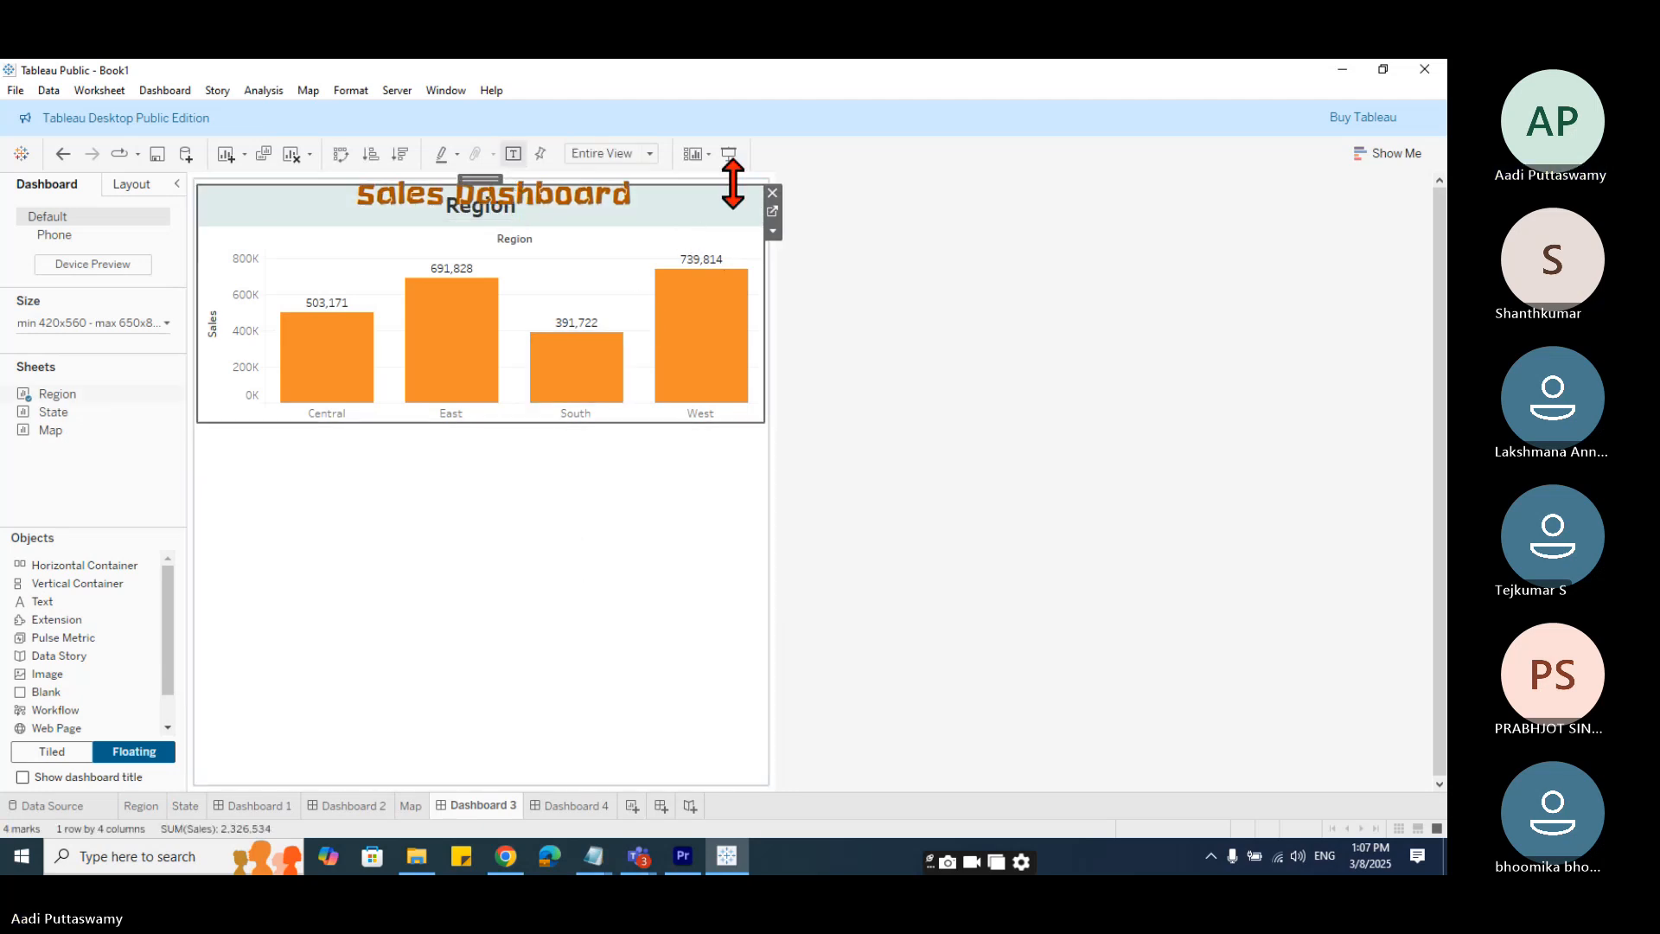
{"action": "mouse_move", "coordinate": [476, 183]}
{"action": "left_mouse_down"}
{"action": "mouse_move", "coordinate": [479, 240]}
{"action": "mouse_move", "coordinate": [479, 214]}
{"action": "left_mouse_up"}
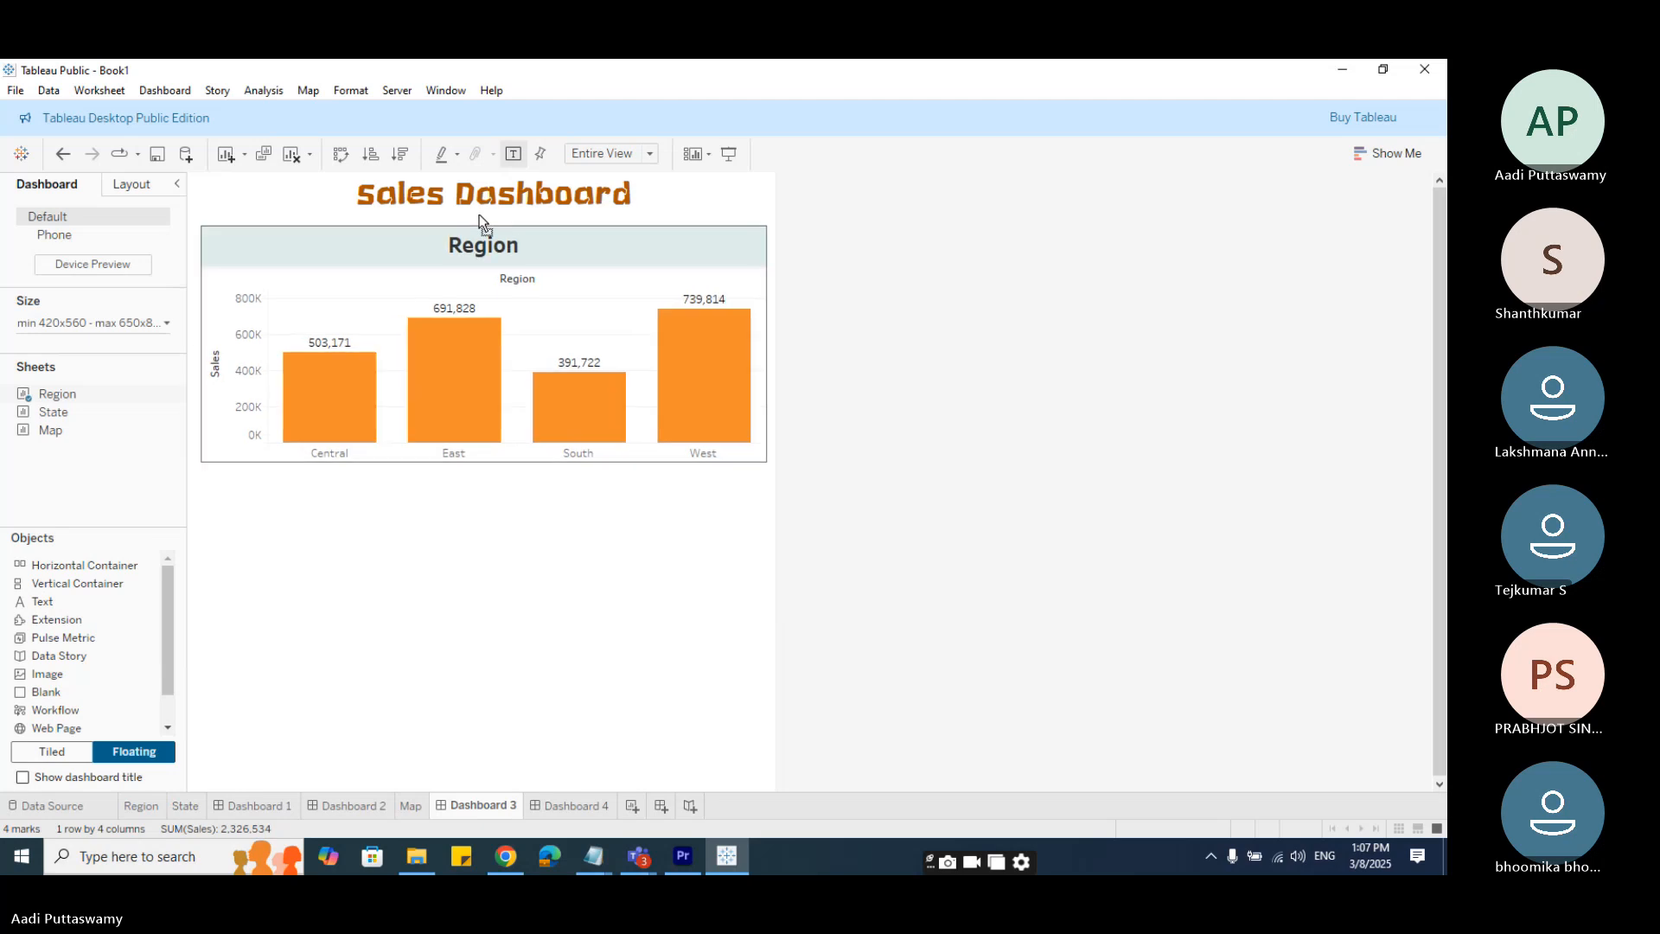
{"action": "left_click", "coordinate": [584, 602]}
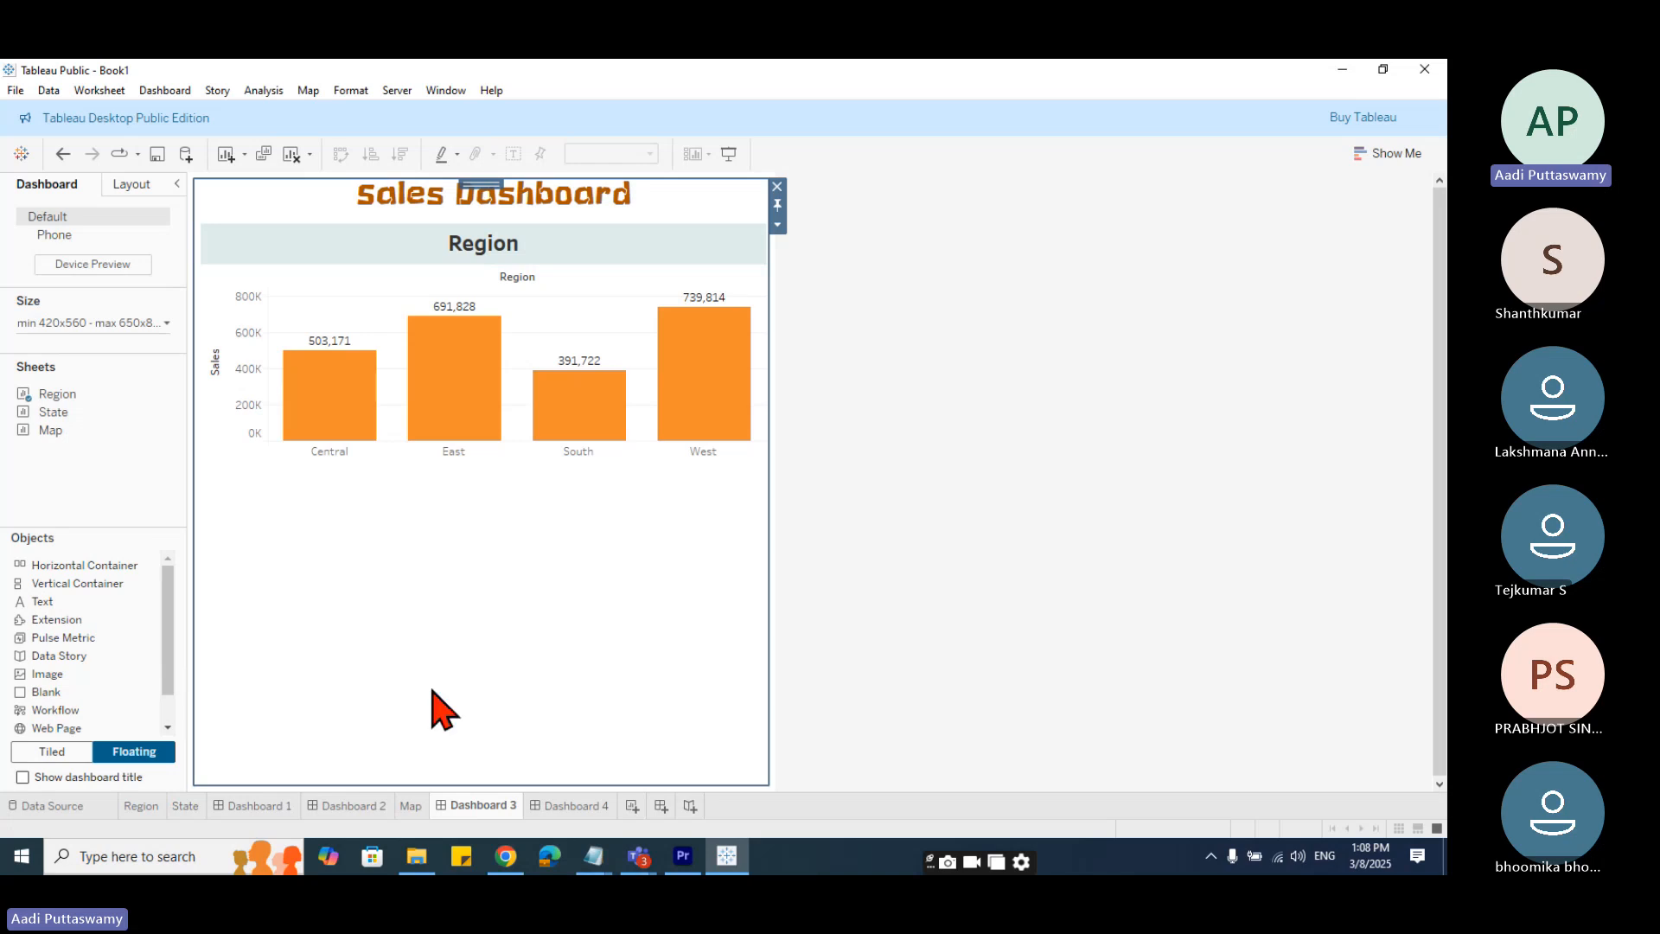
- Add a floating text object containing the Sheet Name field and place it just below the Region chart
{"action": "left_click_drag", "start_coordinate": [42, 602], "coordinate": [263, 539]}
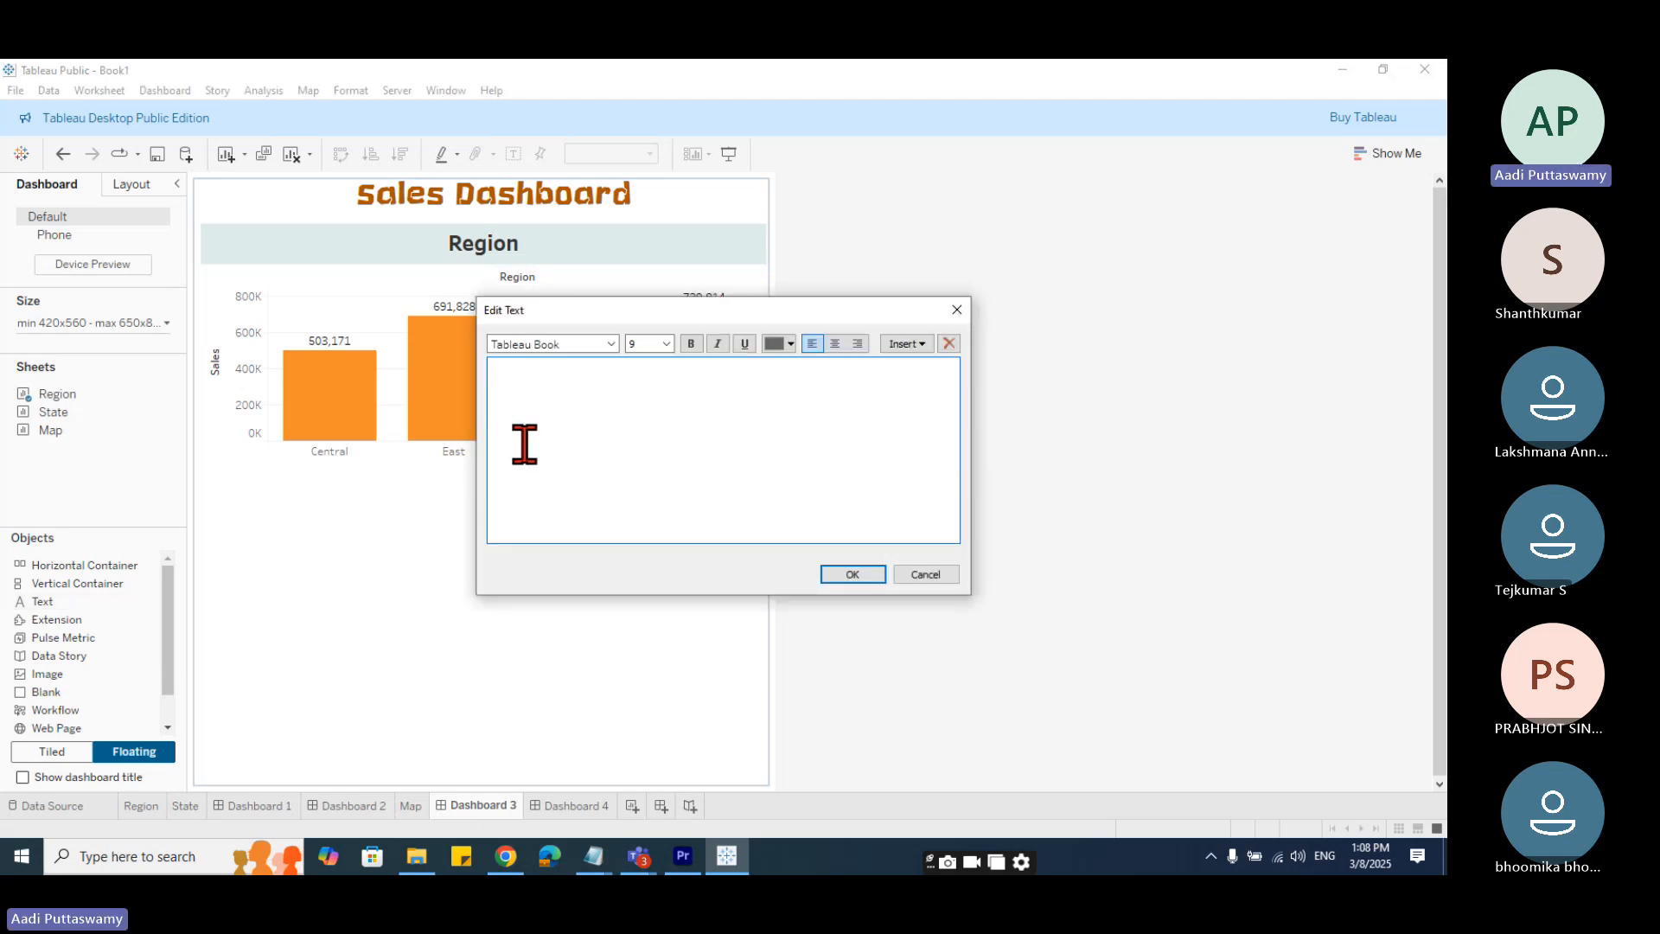
{"action": "left_click", "coordinate": [906, 344]}
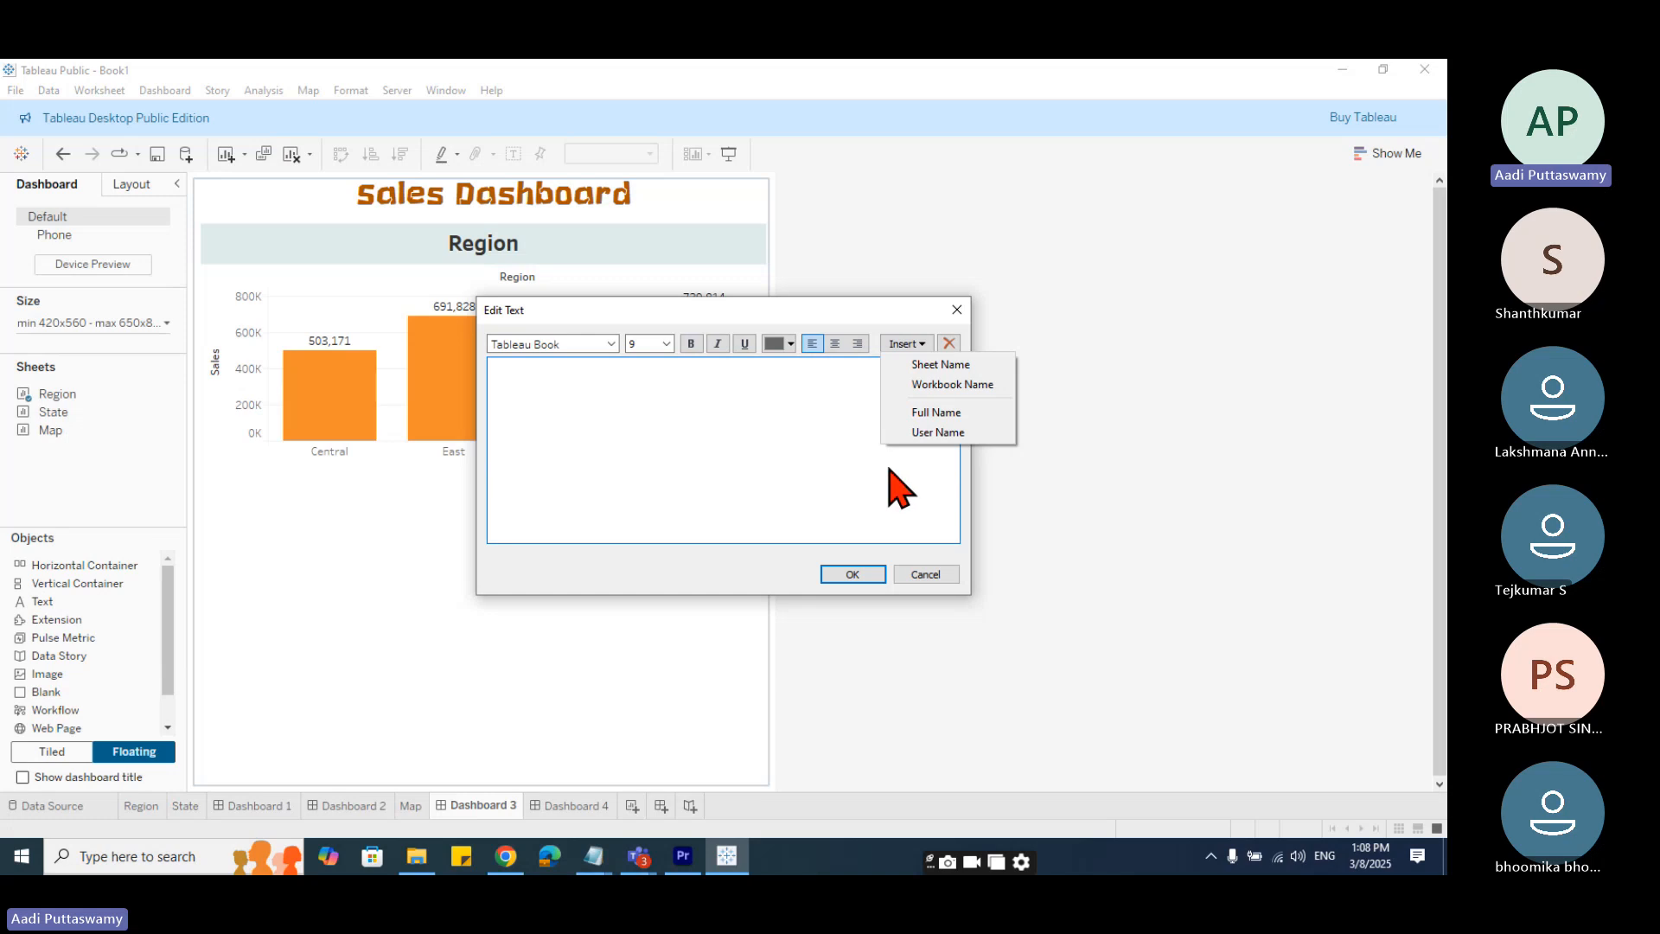
{"action": "left_click", "coordinate": [919, 372]}
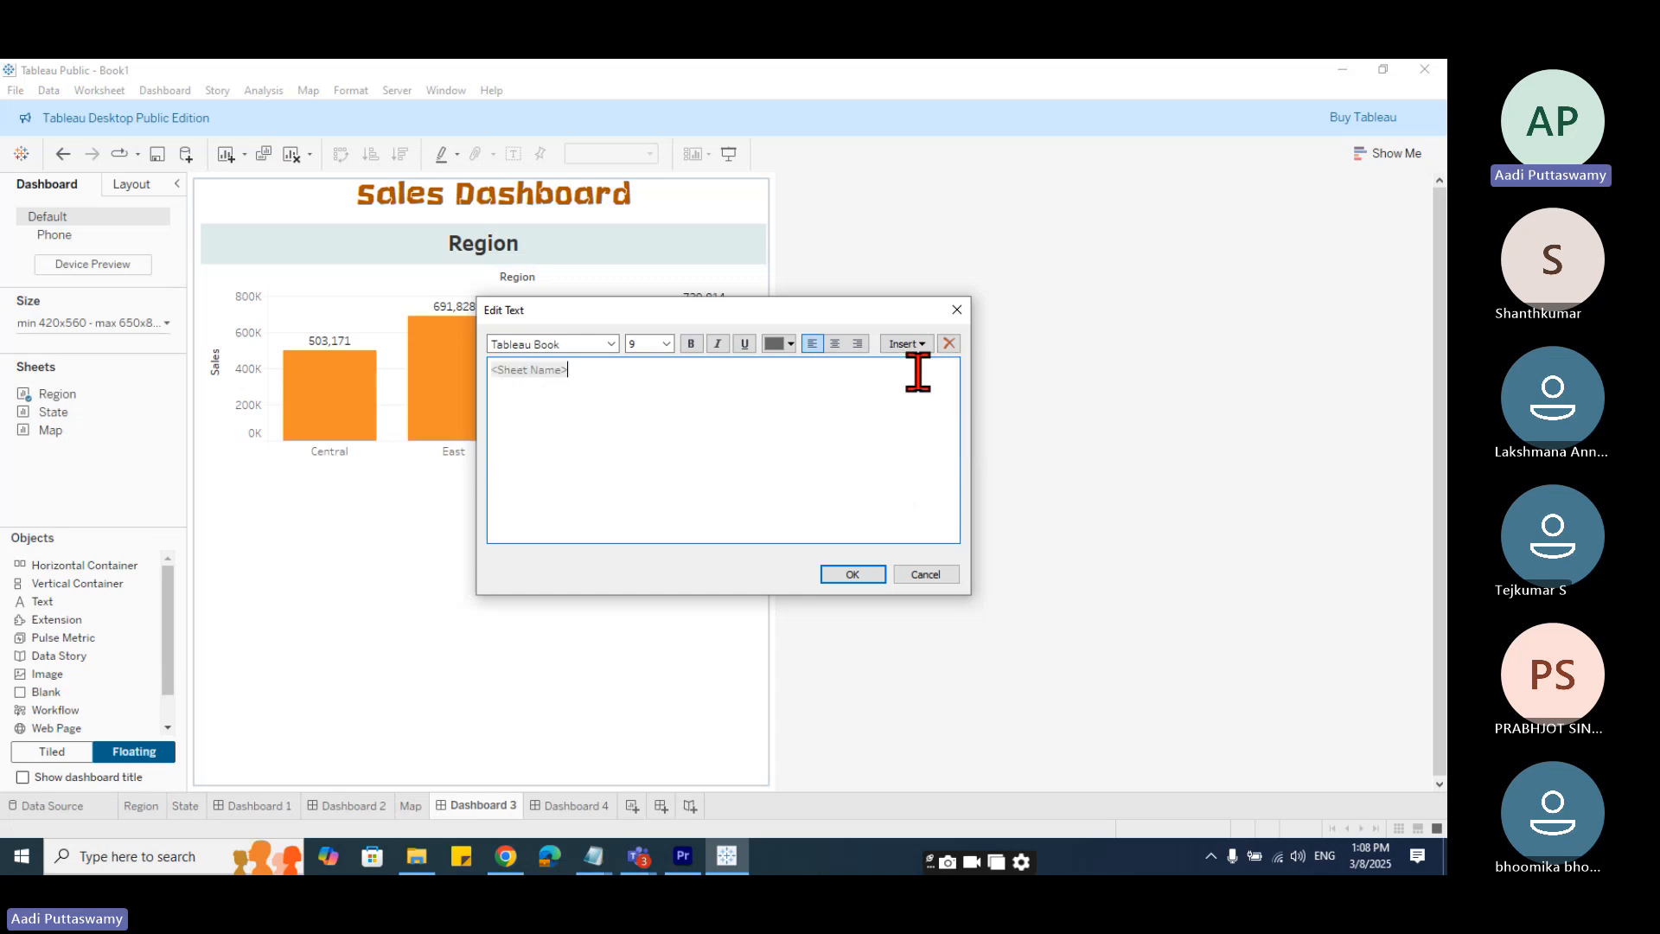
{"action": "left_click_drag", "start_coordinate": [631, 408], "coordinate": [360, 389]}
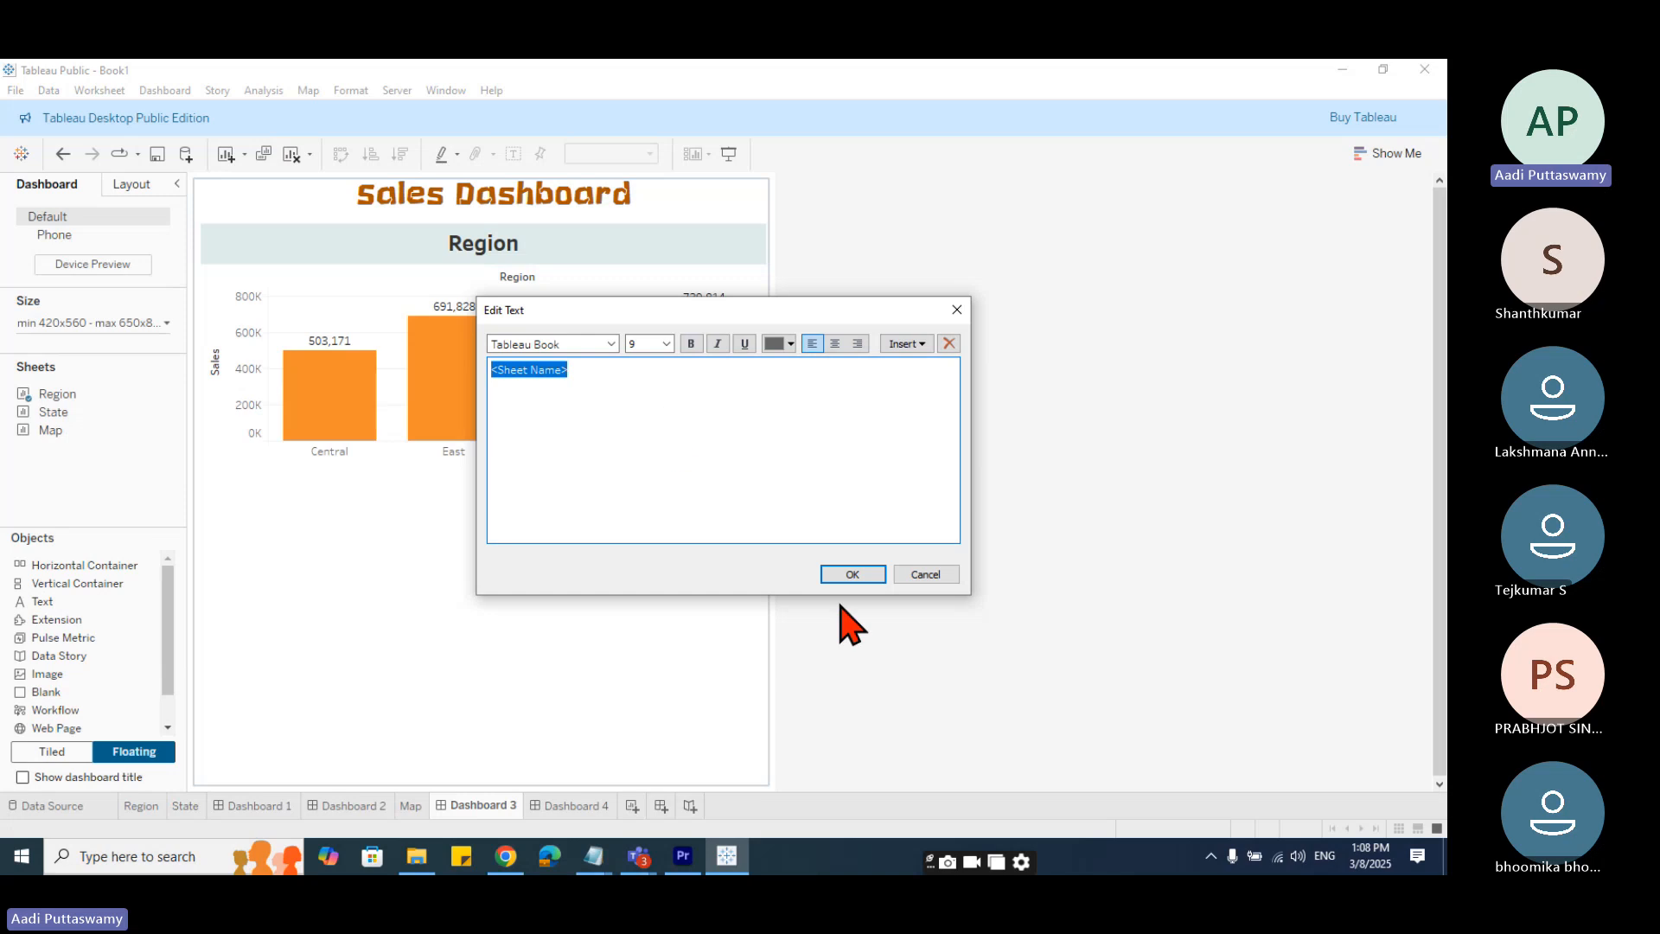
{"action": "left_click", "coordinate": [852, 574]}
{"action": "left_click_drag", "start_coordinate": [311, 527], "coordinate": [259, 465]}
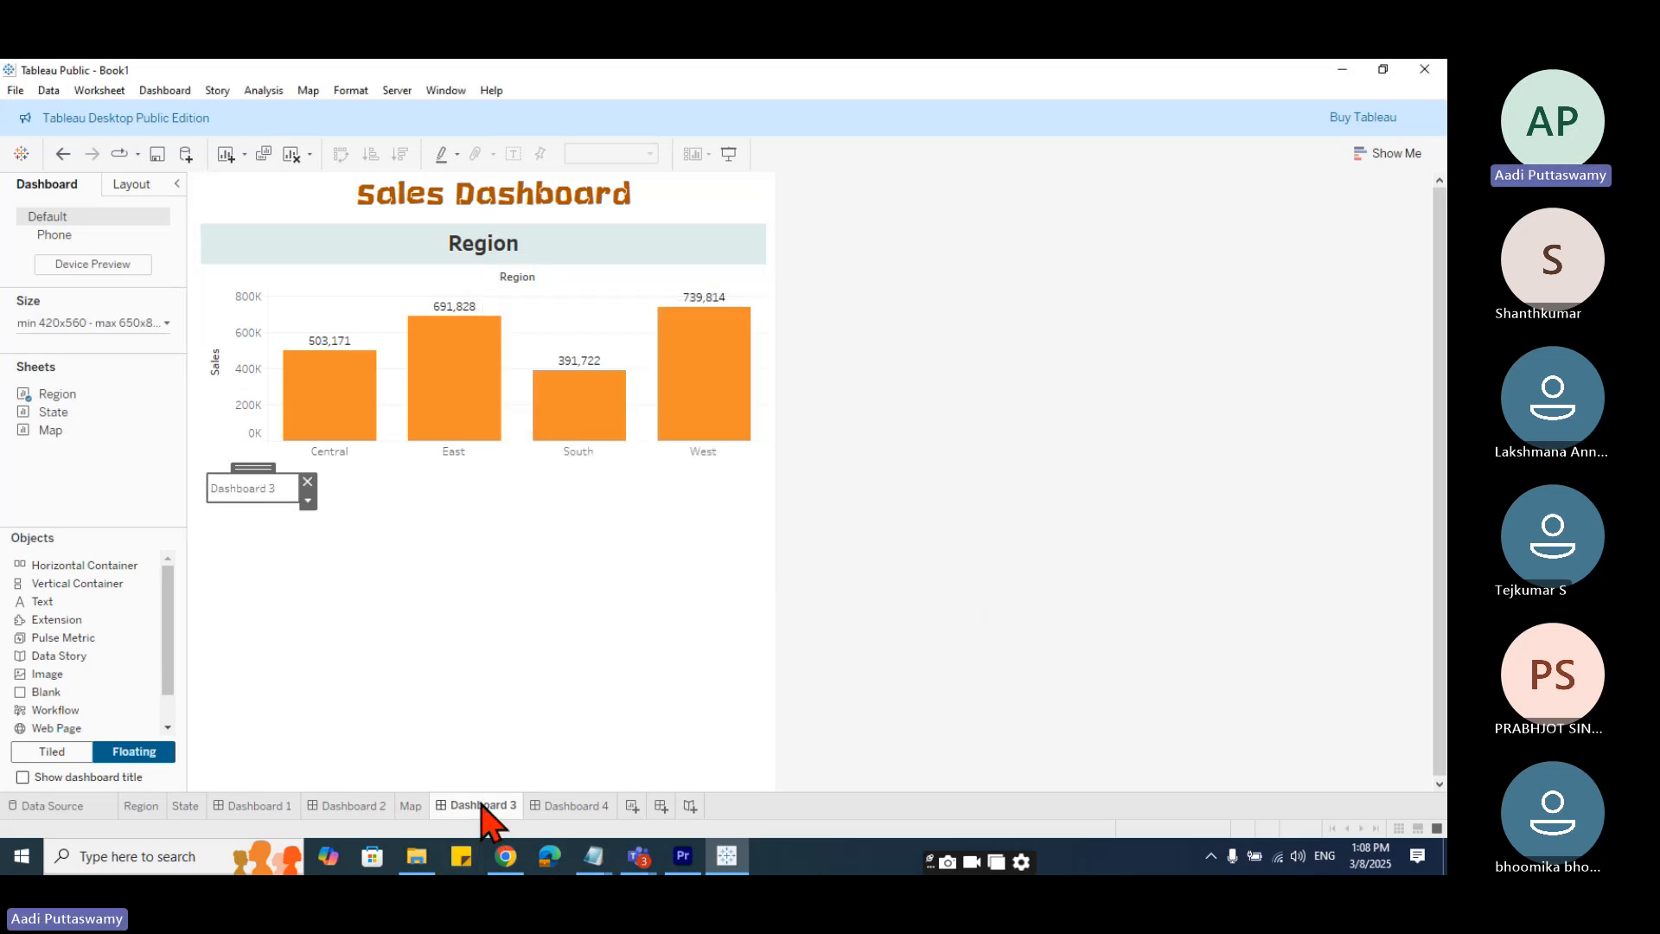
{"action": "mouse_move", "coordinate": [482, 806]}
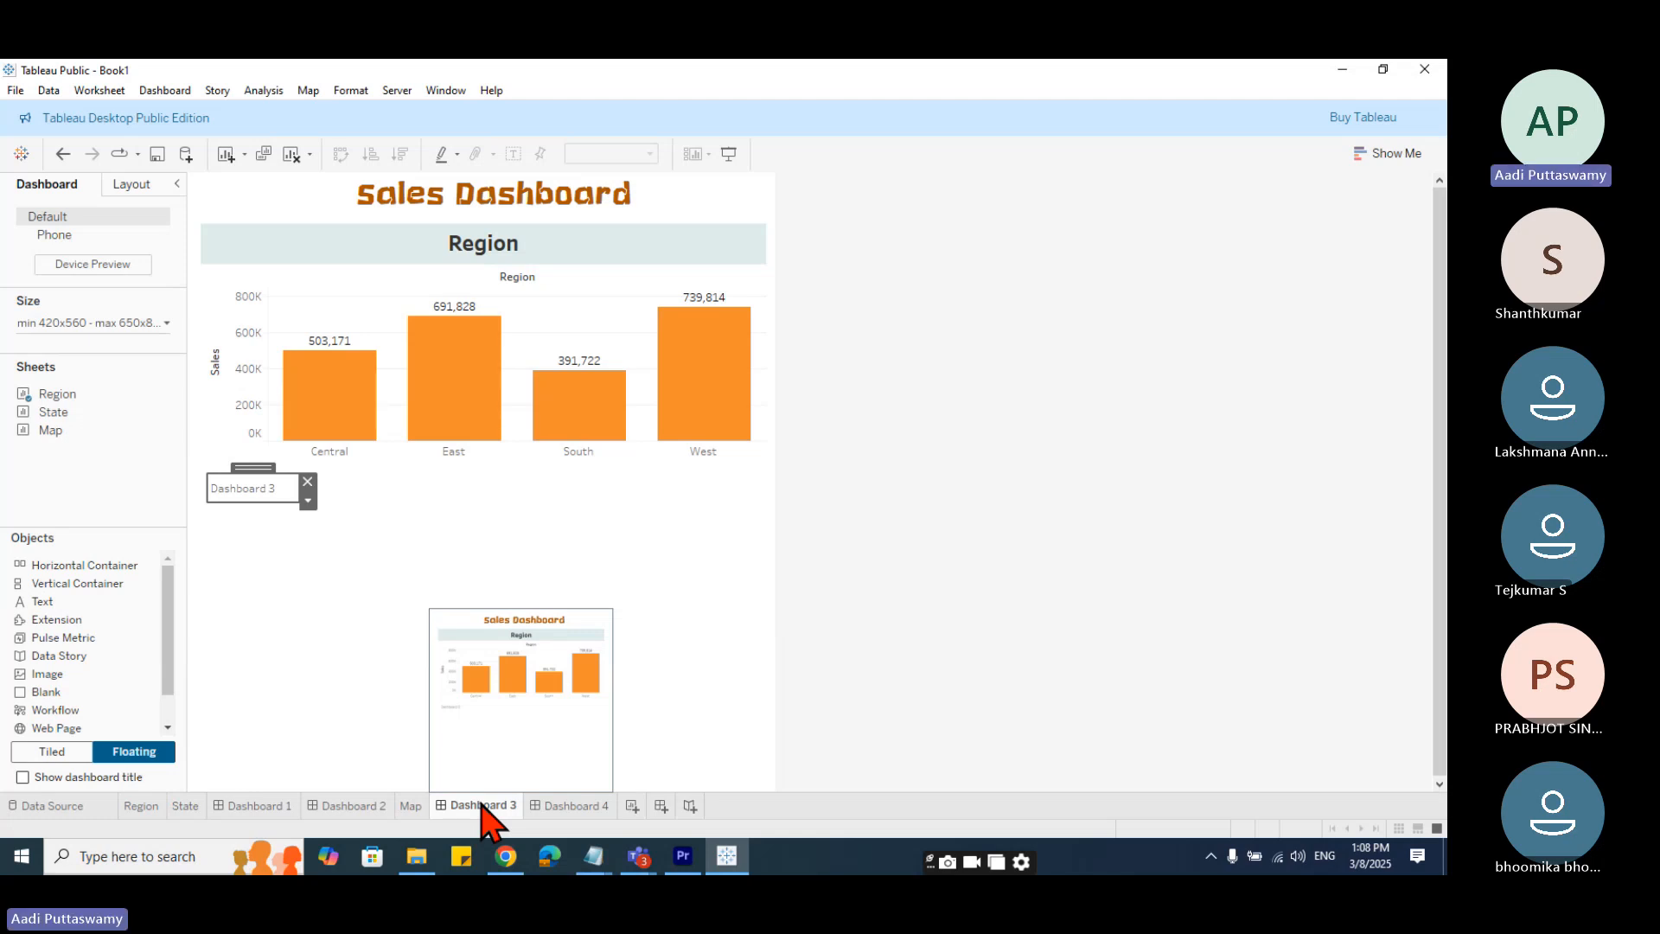
- Append the Workbook Name field to the sheet-name text object, widen its box, and remove the object from the dashboard
{"action": "double_click", "coordinate": [291, 490]}
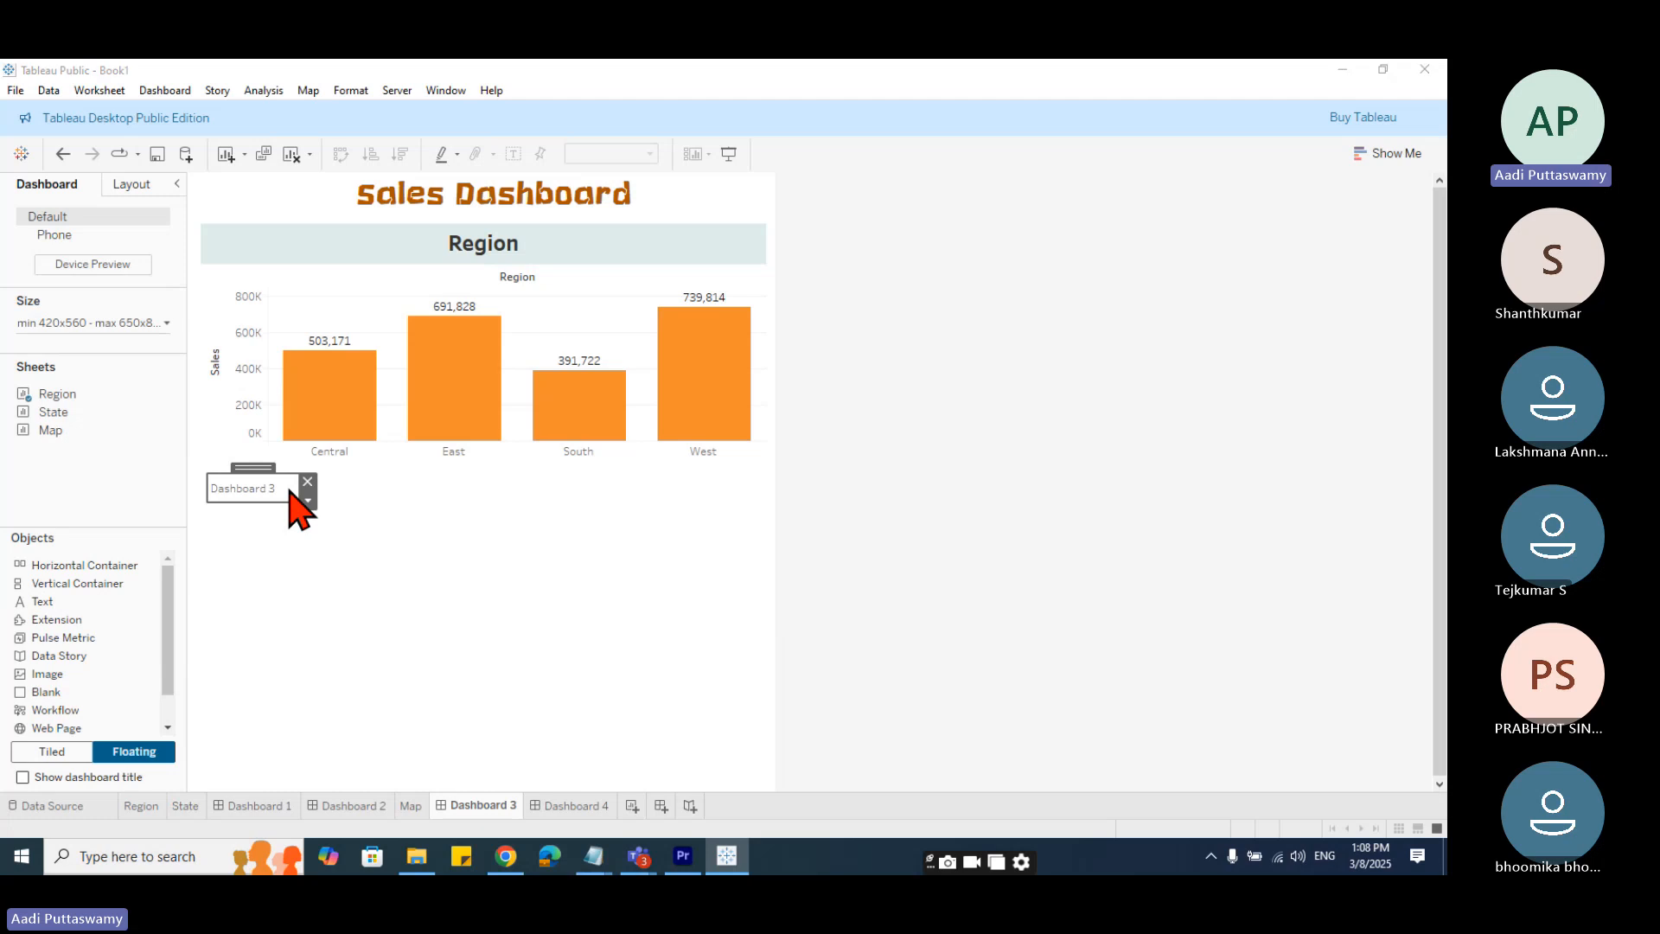
{"action": "left_click", "coordinate": [619, 383]}
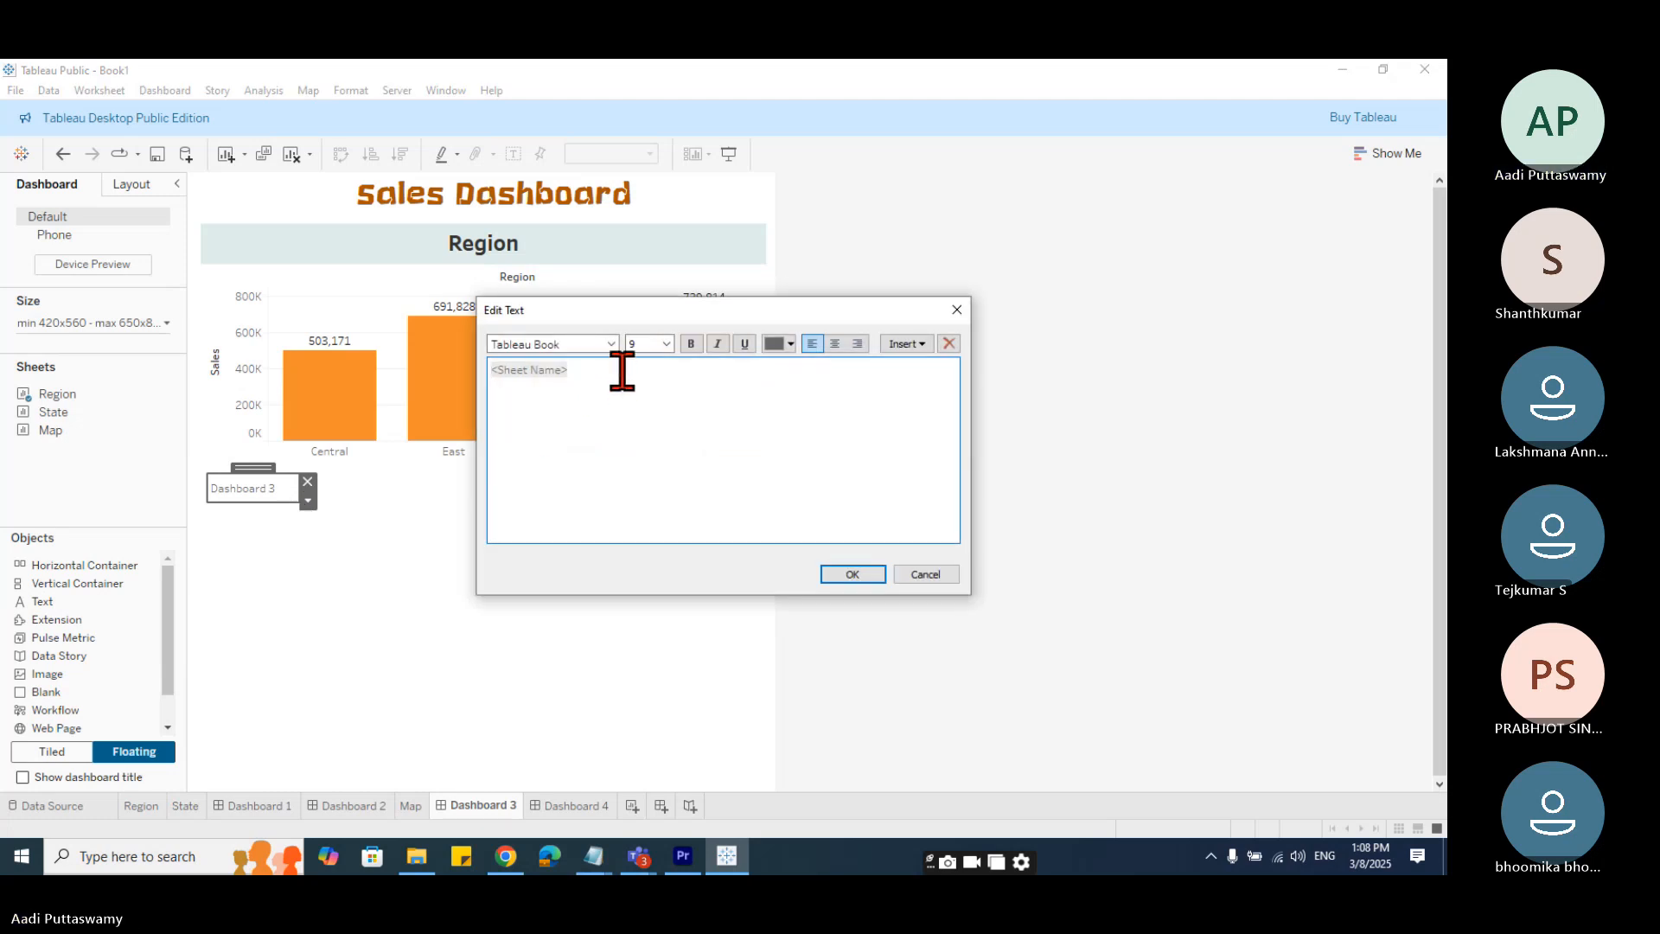
{"action": "left_click", "coordinate": [924, 345]}
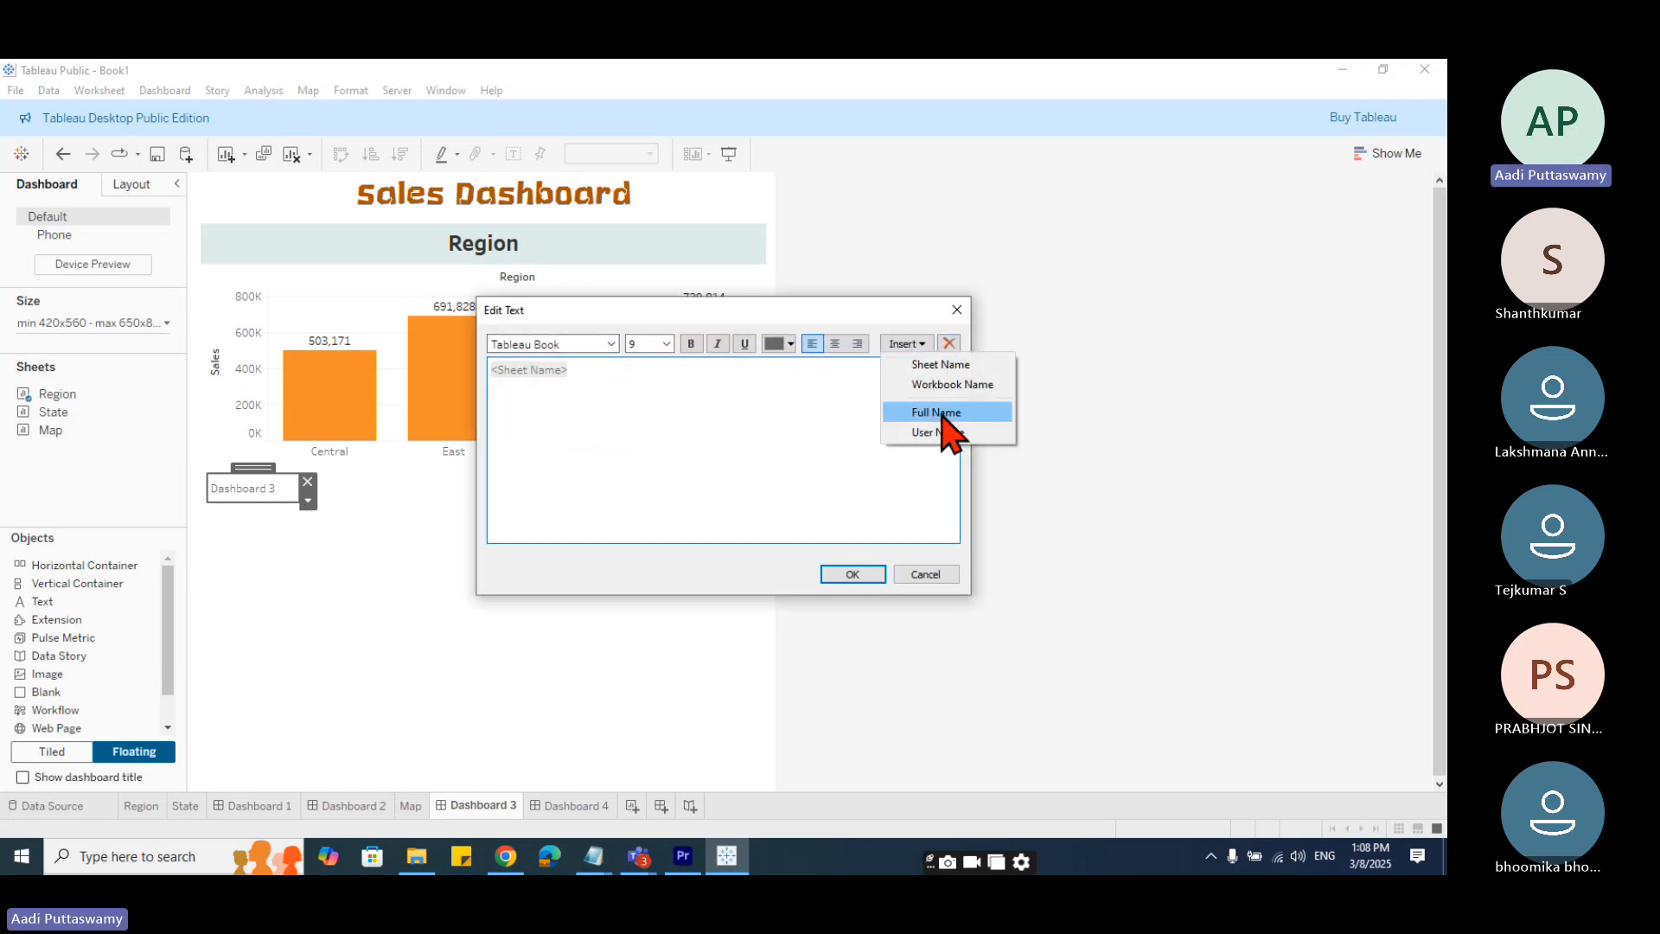
{"action": "left_click", "coordinate": [952, 384]}
{"action": "left_click", "coordinate": [853, 574]}
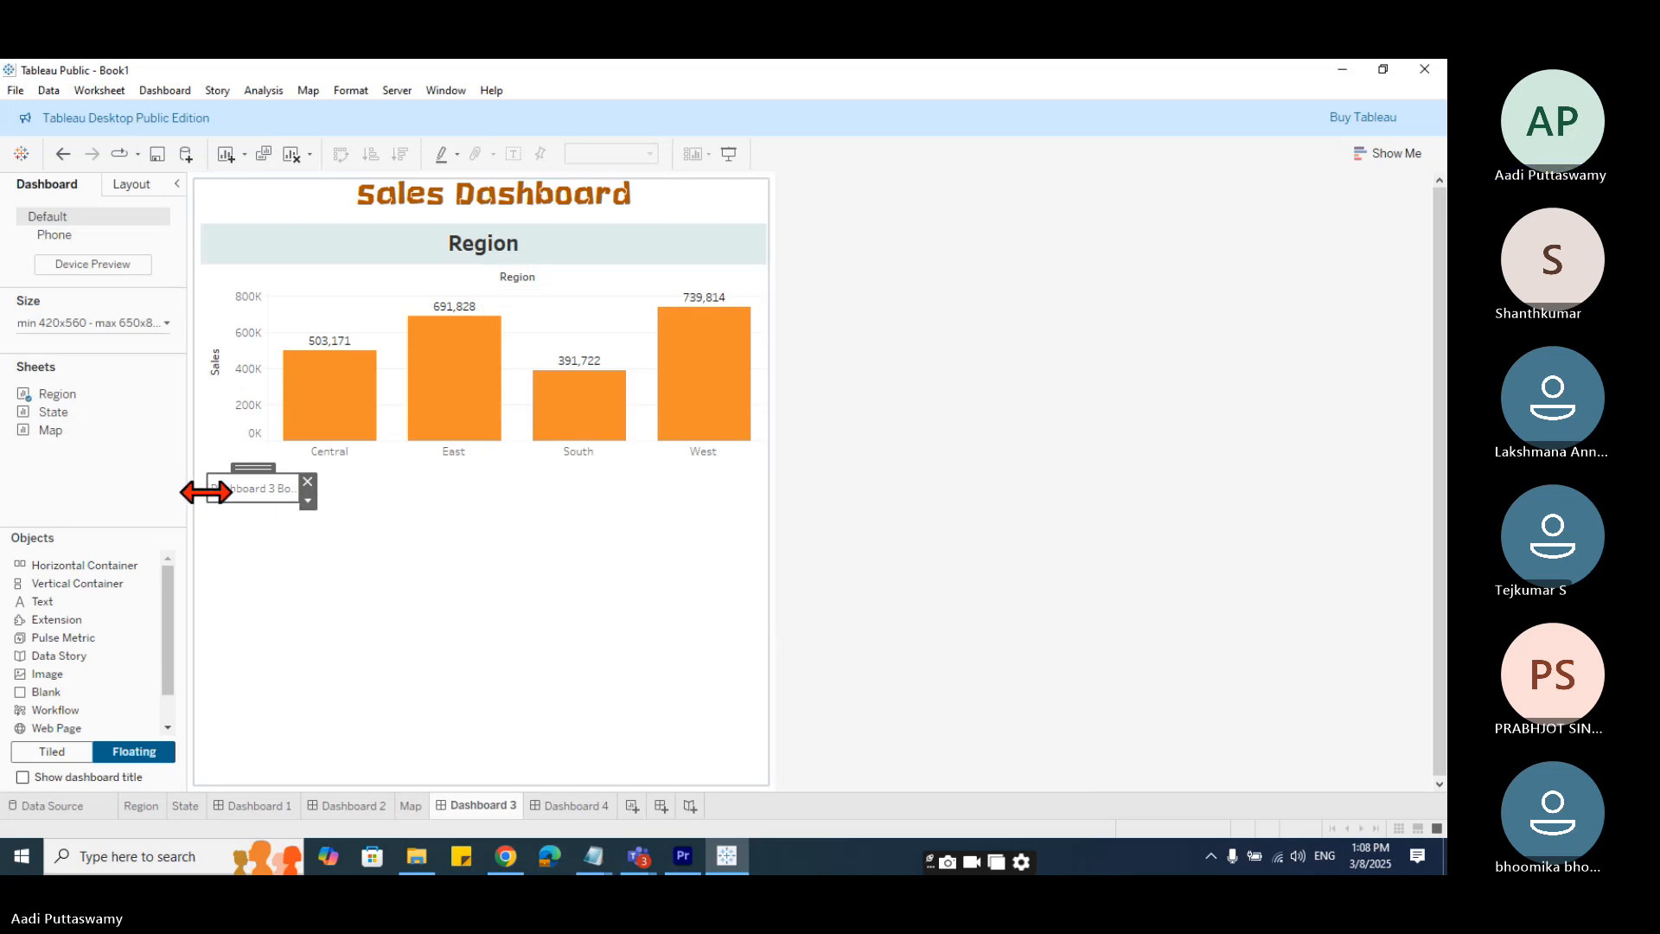
{"action": "left_click_drag", "start_coordinate": [207, 492], "coordinate": [247, 499]}
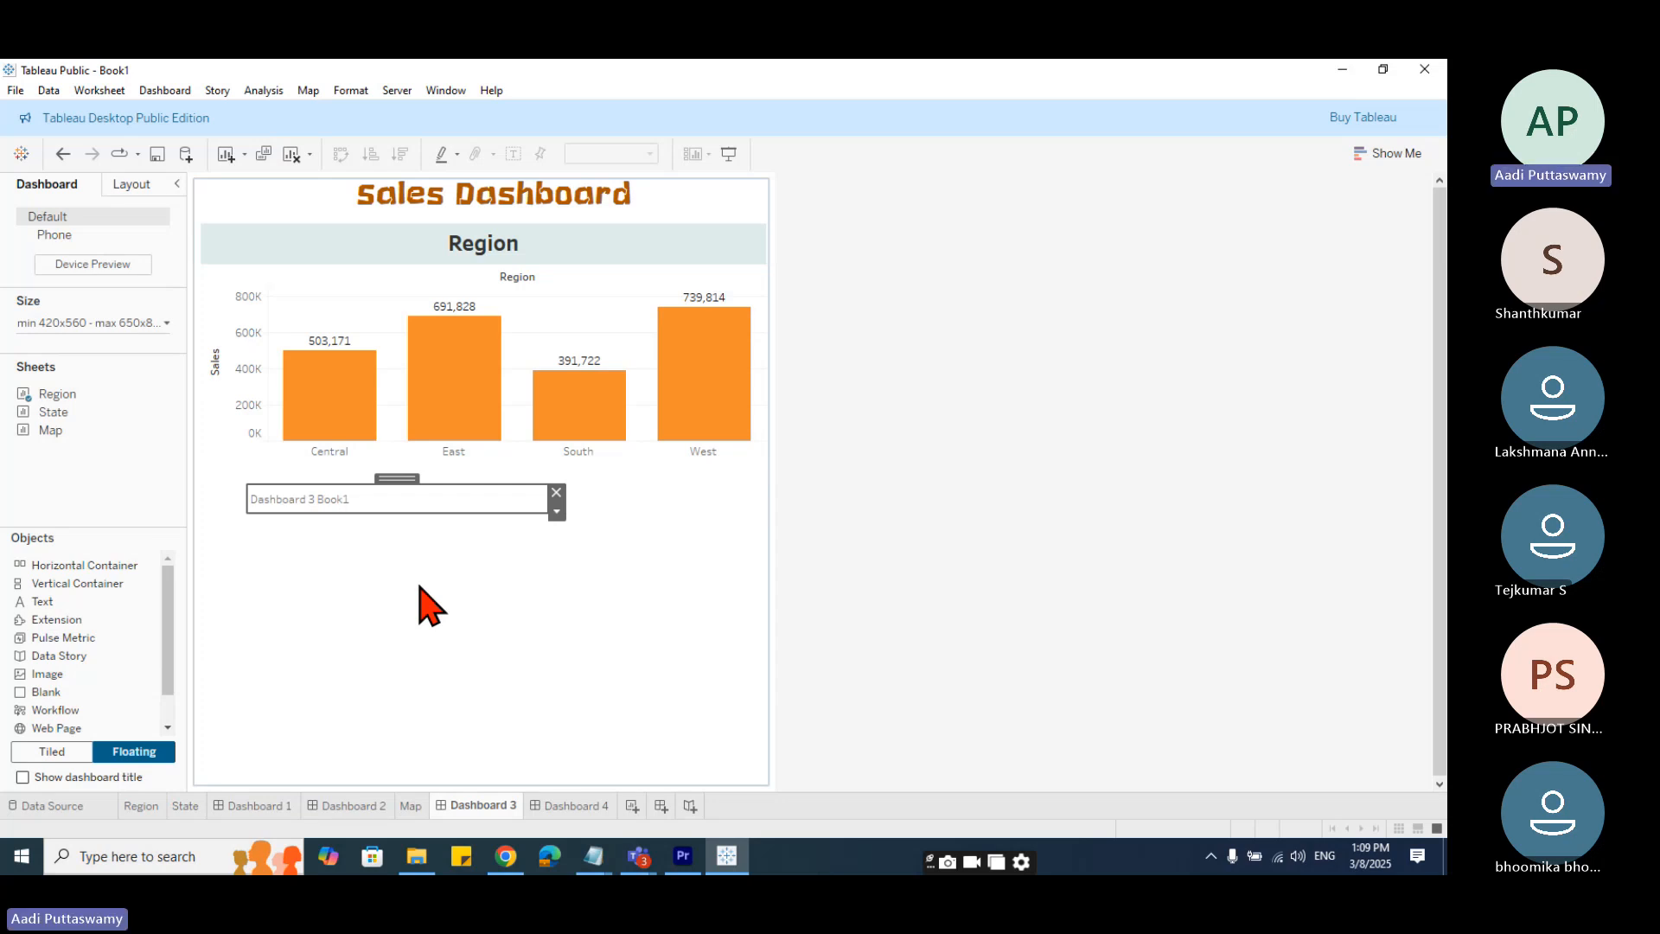
{"action": "left_click", "coordinate": [557, 492]}
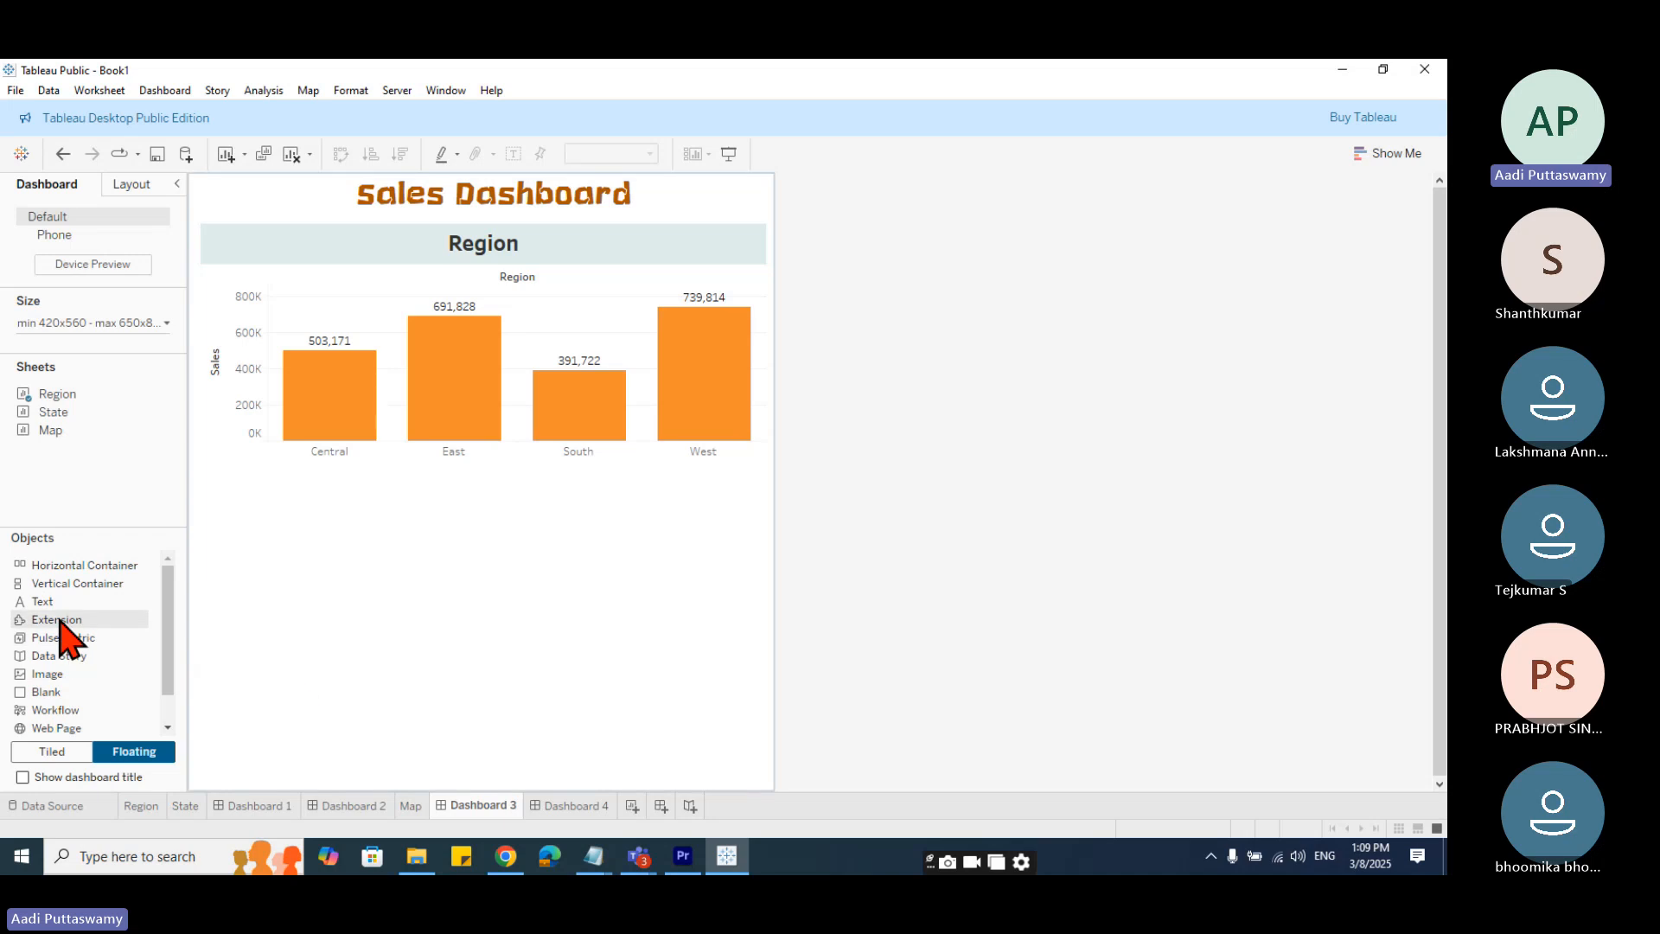
- Place a floating extension object below the Region chart and browse the available extensions, filtering to the Advanced Analytics category
{"action": "left_click_drag", "start_coordinate": [59, 620], "coordinate": [361, 614]}
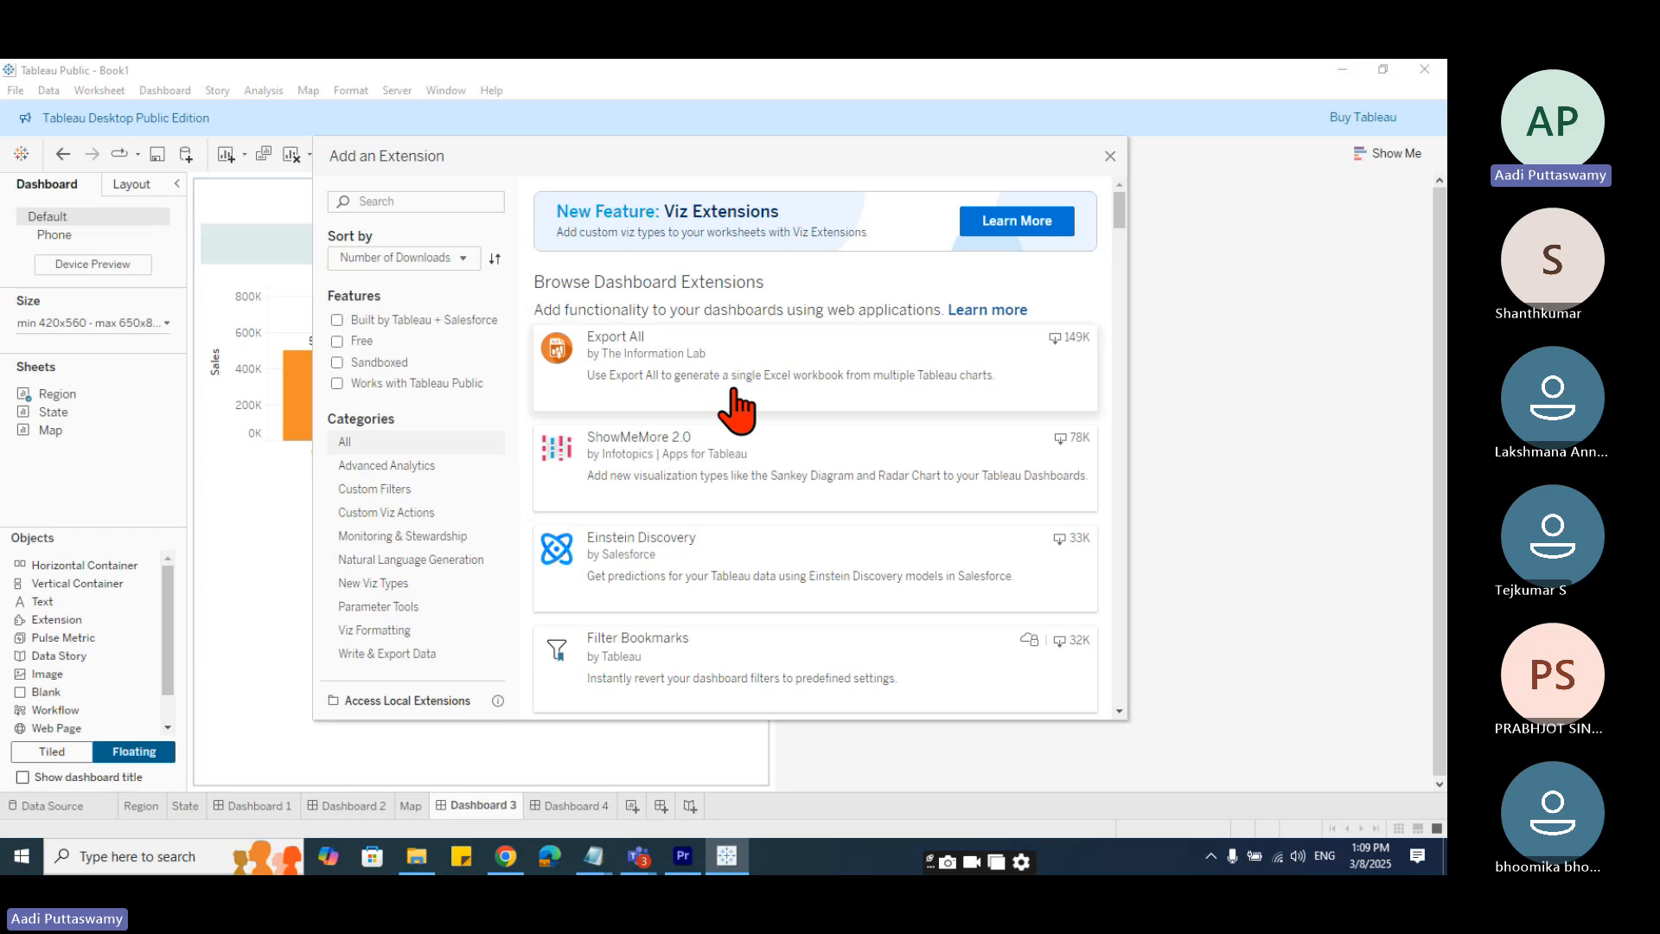
{"action": "scroll", "coordinate": [735, 407], "scroll_direction": "down", "scroll_amount": 3}
{"action": "scroll", "coordinate": [741, 528], "scroll_direction": "down", "scroll_amount": 5}
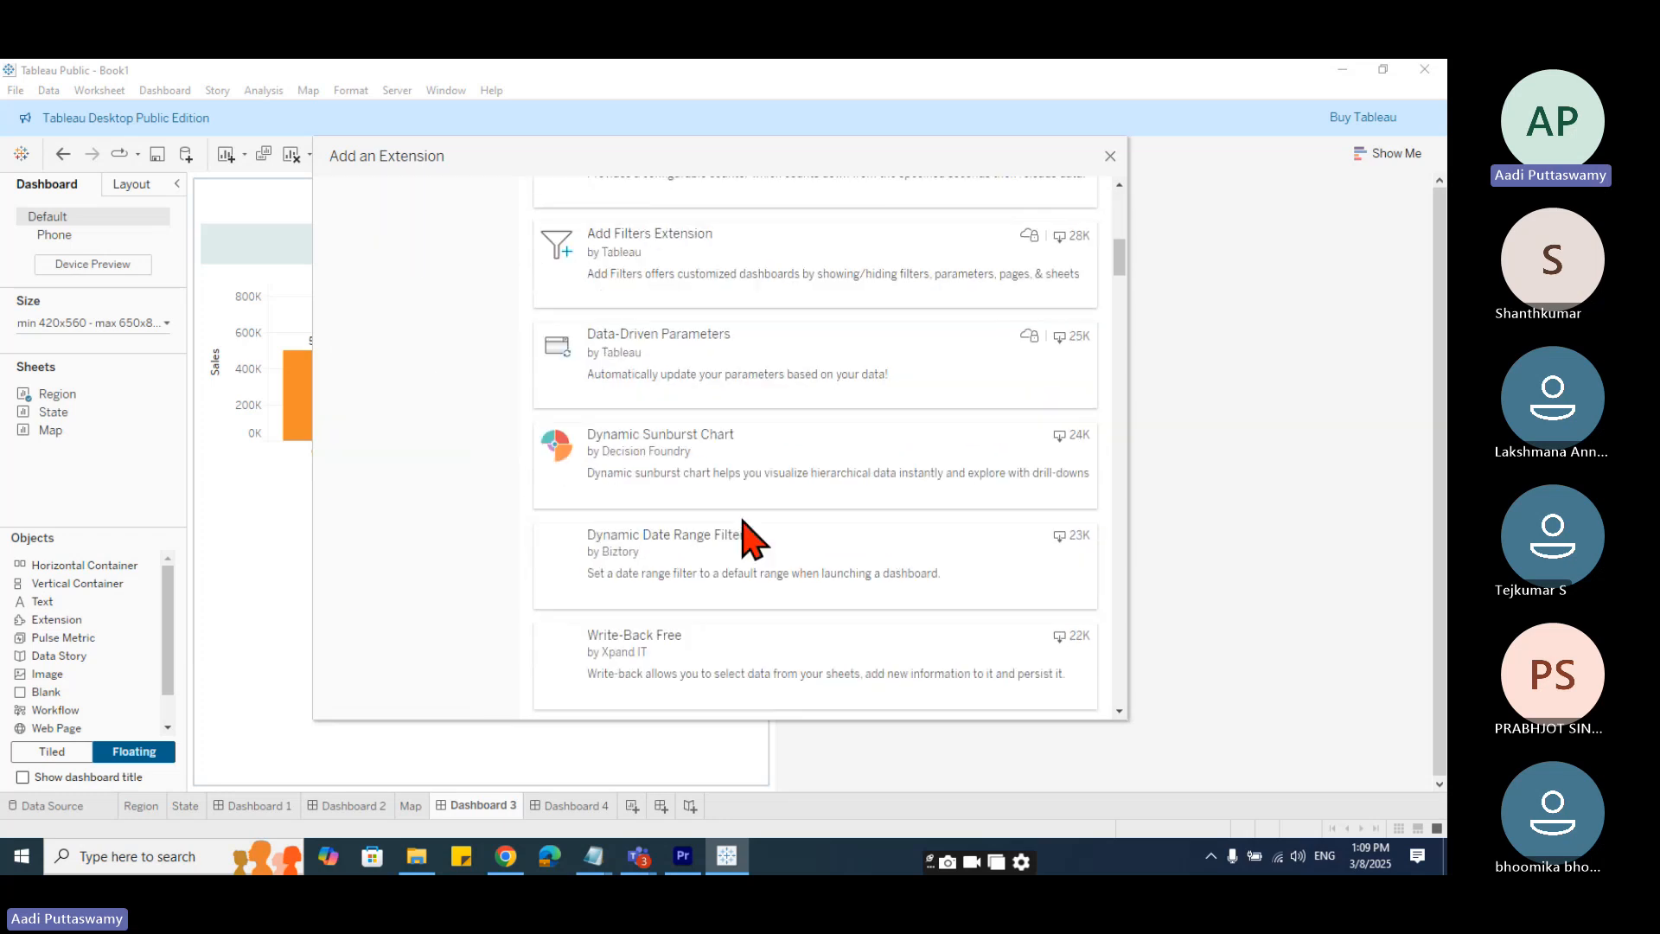
{"action": "scroll", "coordinate": [742, 523], "scroll_direction": "down", "scroll_amount": 2}
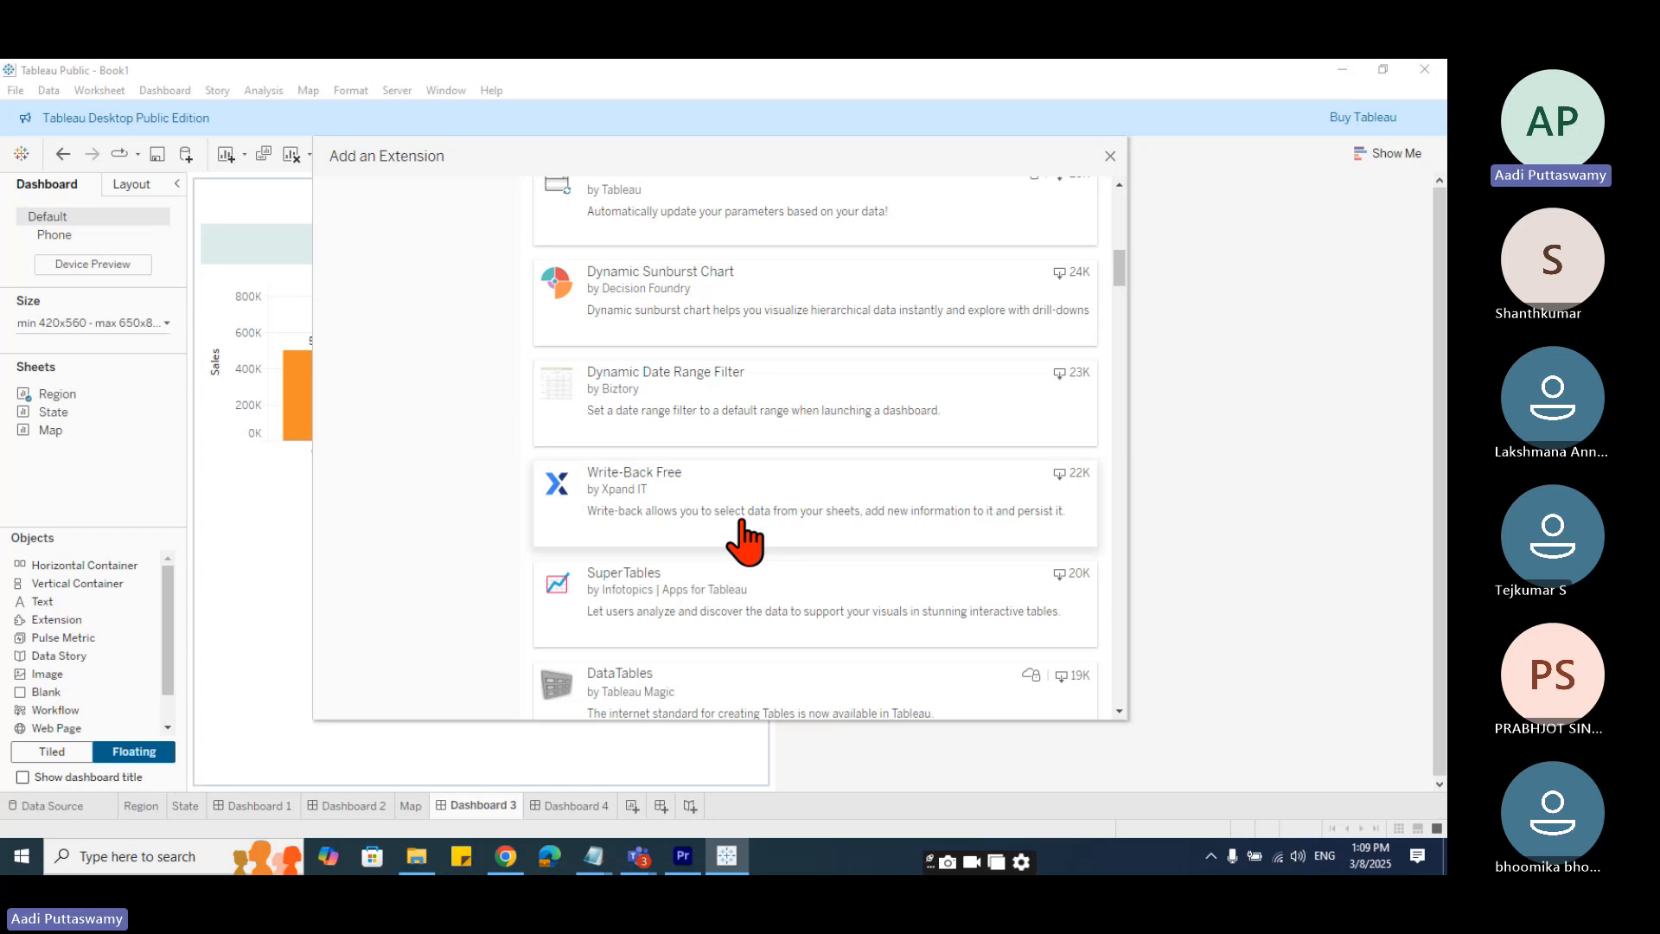
{"action": "scroll", "coordinate": [742, 536], "scroll_direction": "up", "scroll_amount": 10}
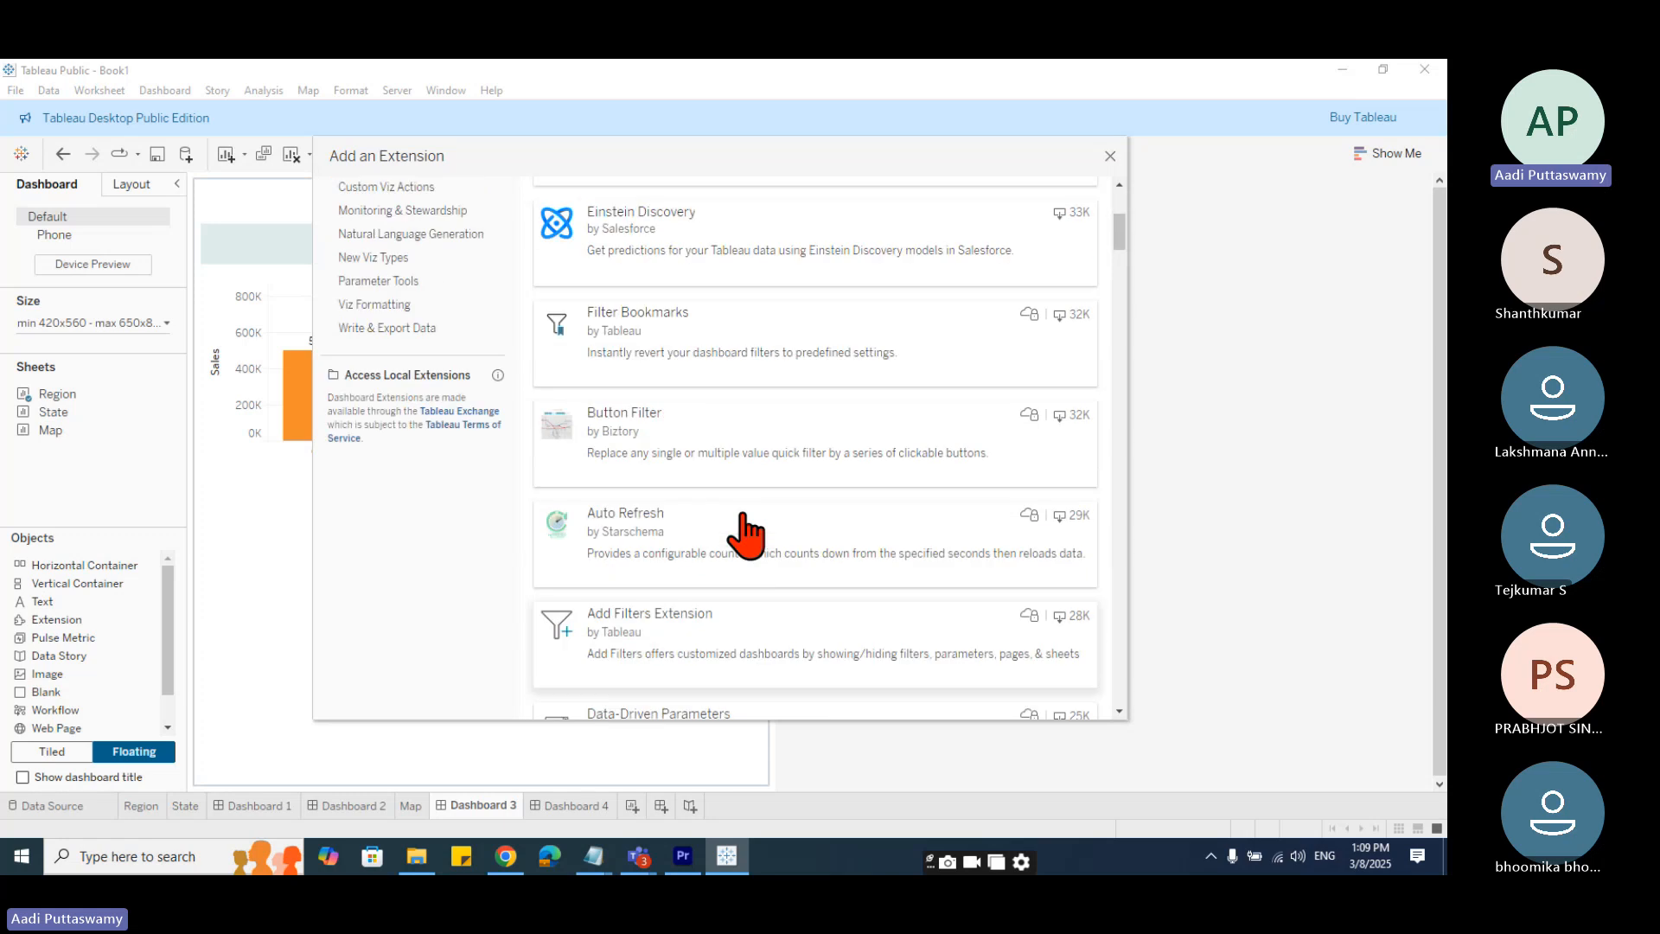
{"action": "scroll", "coordinate": [746, 536], "scroll_direction": "up", "scroll_amount": 2}
{"action": "left_click", "coordinate": [381, 465]}
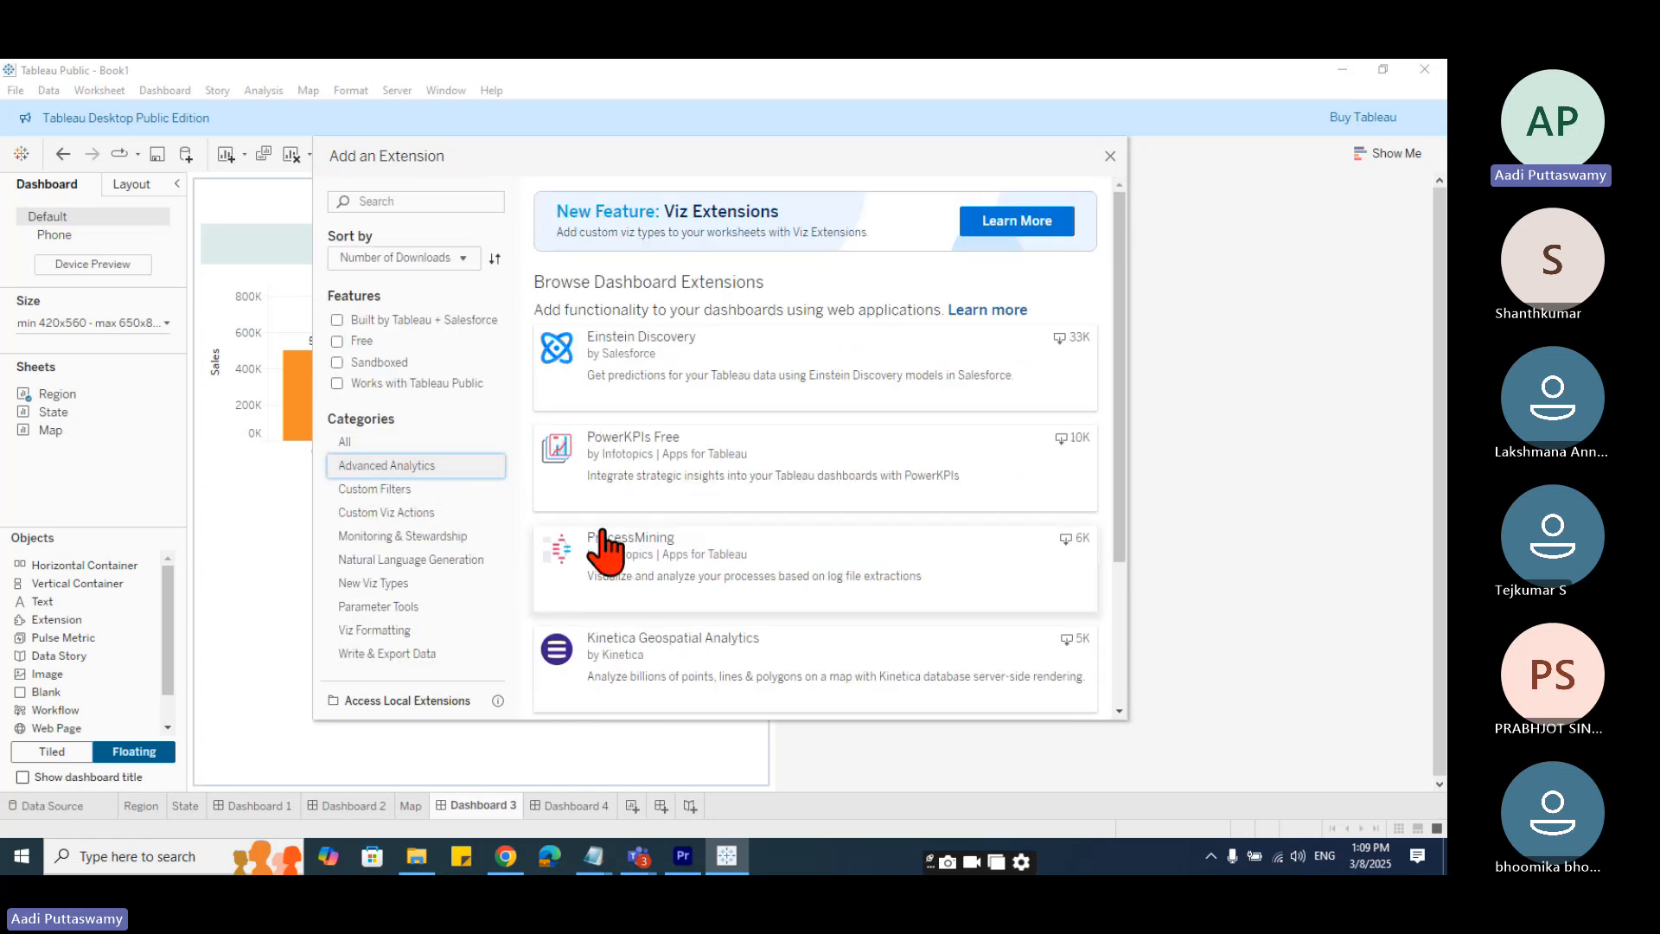
{"action": "scroll", "coordinate": [882, 497], "scroll_direction": "down", "scroll_amount": 1}
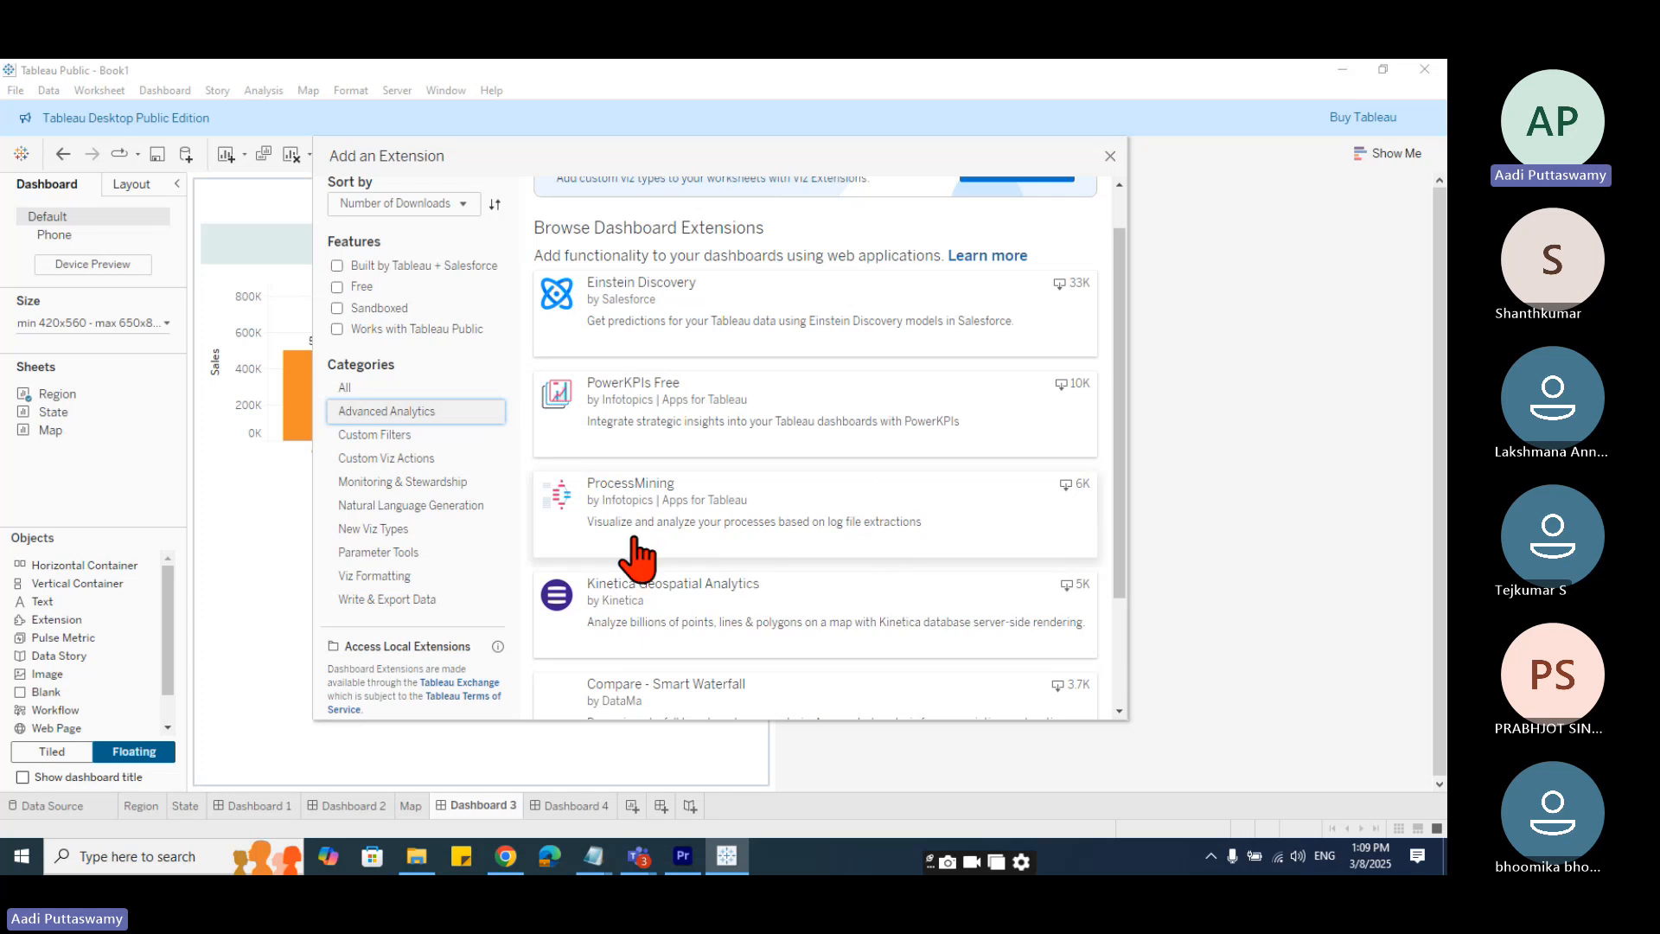
- Open the ProcessMining extension's details, preview its second image, and add the extension to the dashboard
{"action": "left_click", "coordinate": [662, 517]}
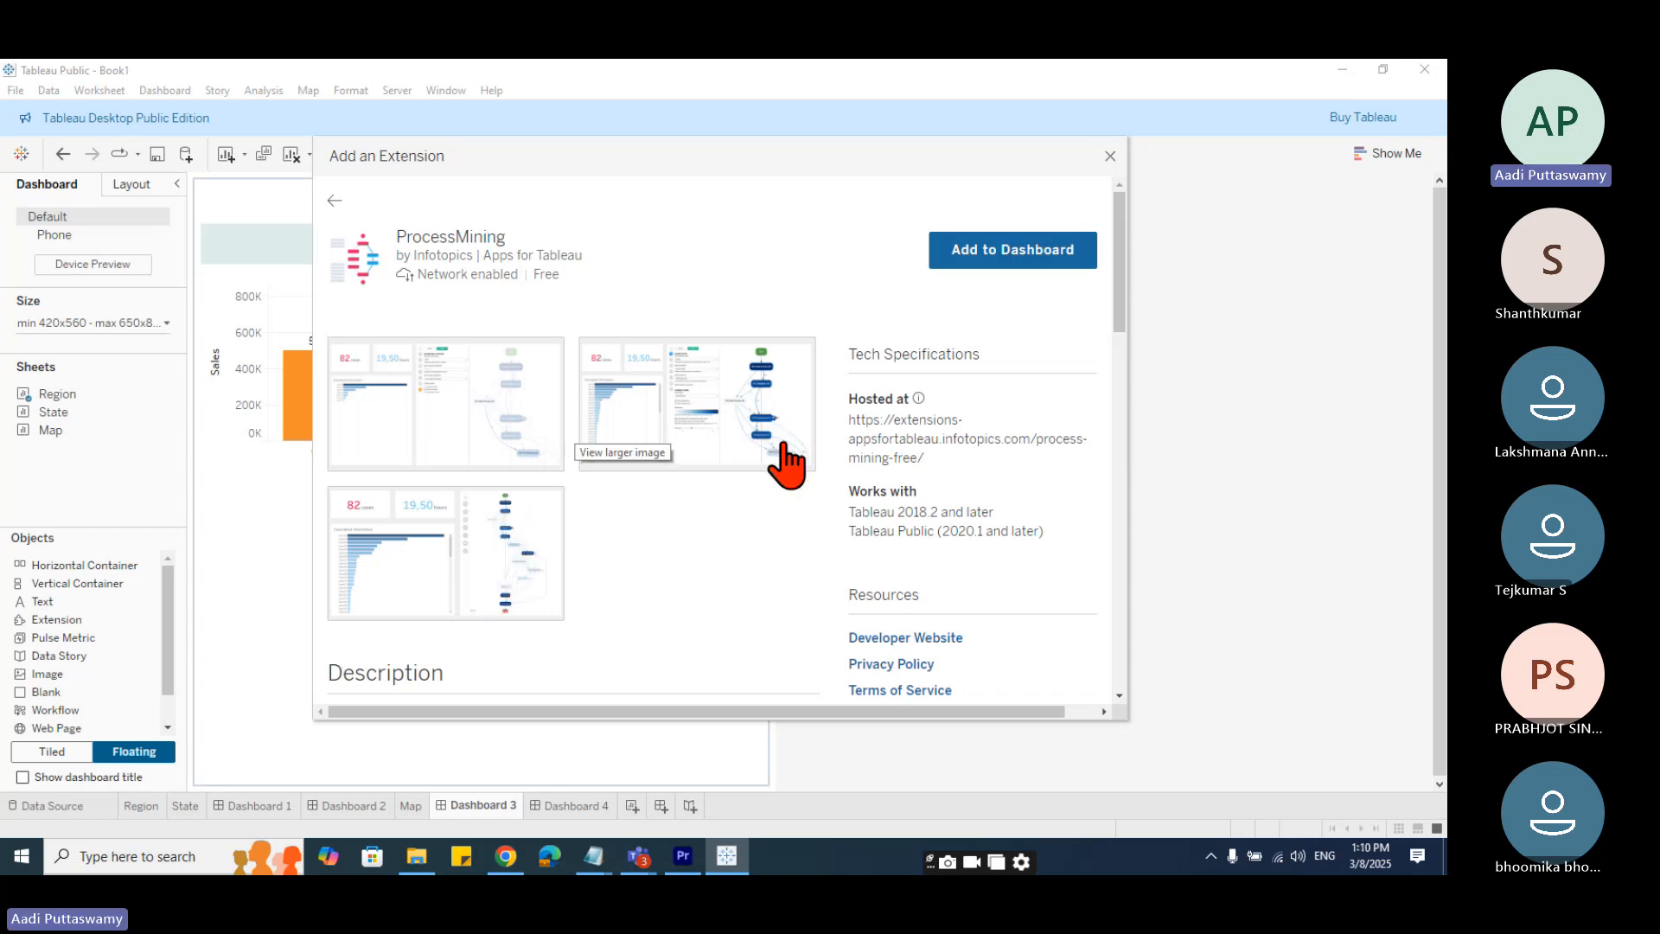
{"action": "left_click", "coordinate": [733, 433]}
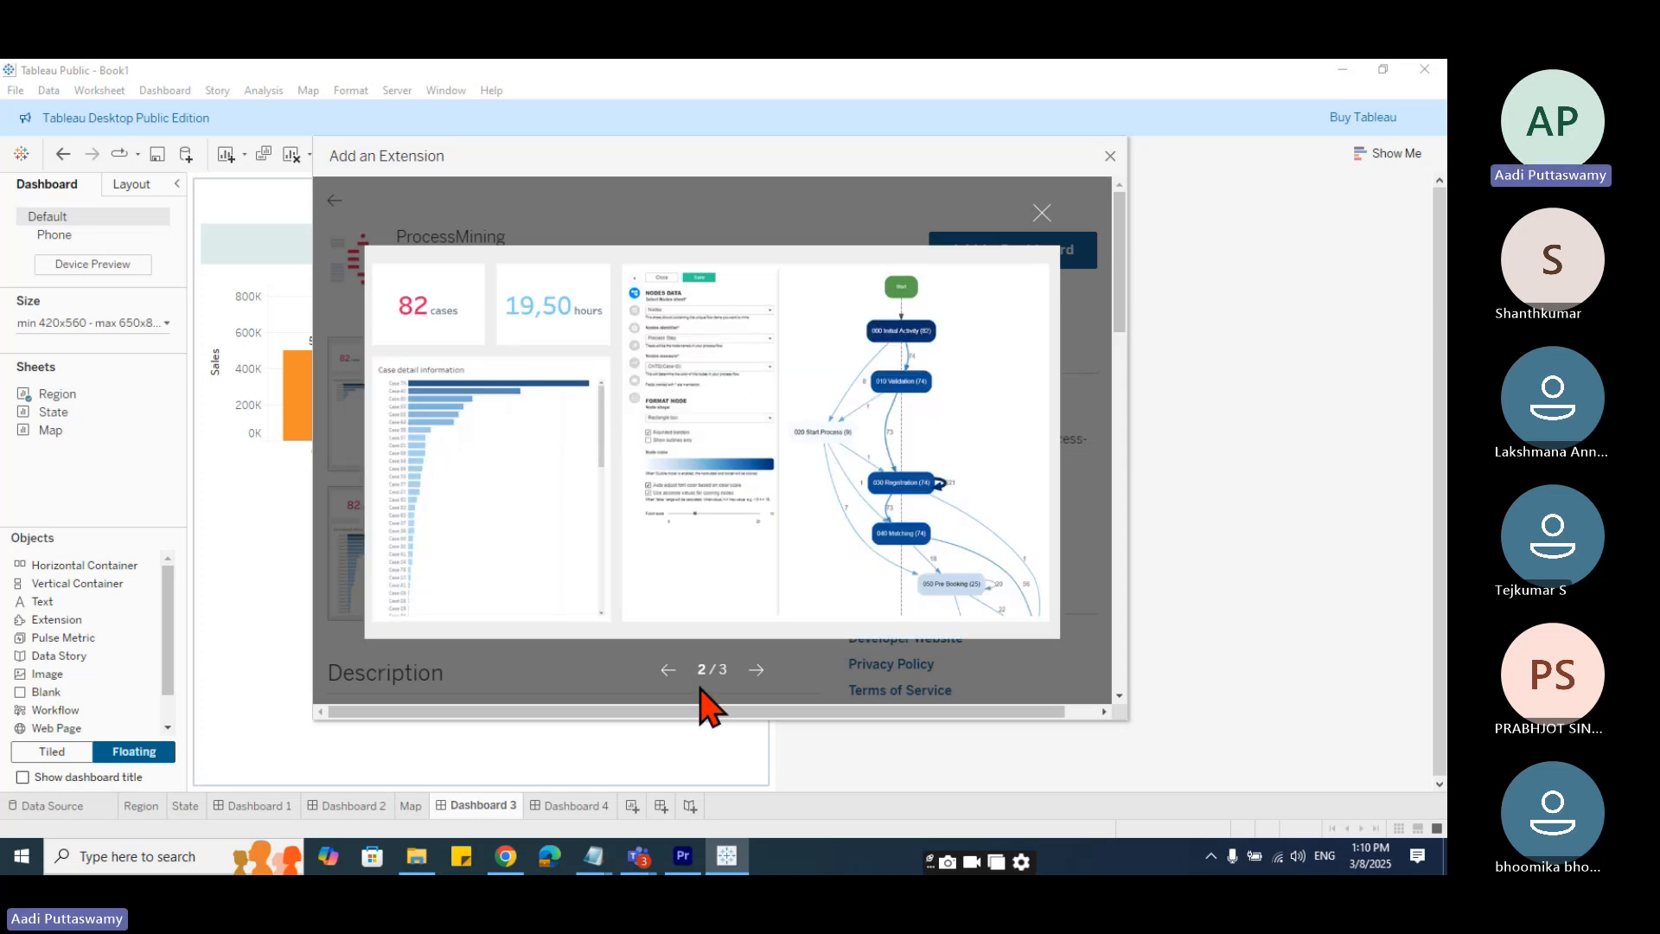
{"action": "left_click", "coordinate": [1042, 213]}
{"action": "left_click", "coordinate": [966, 251]}
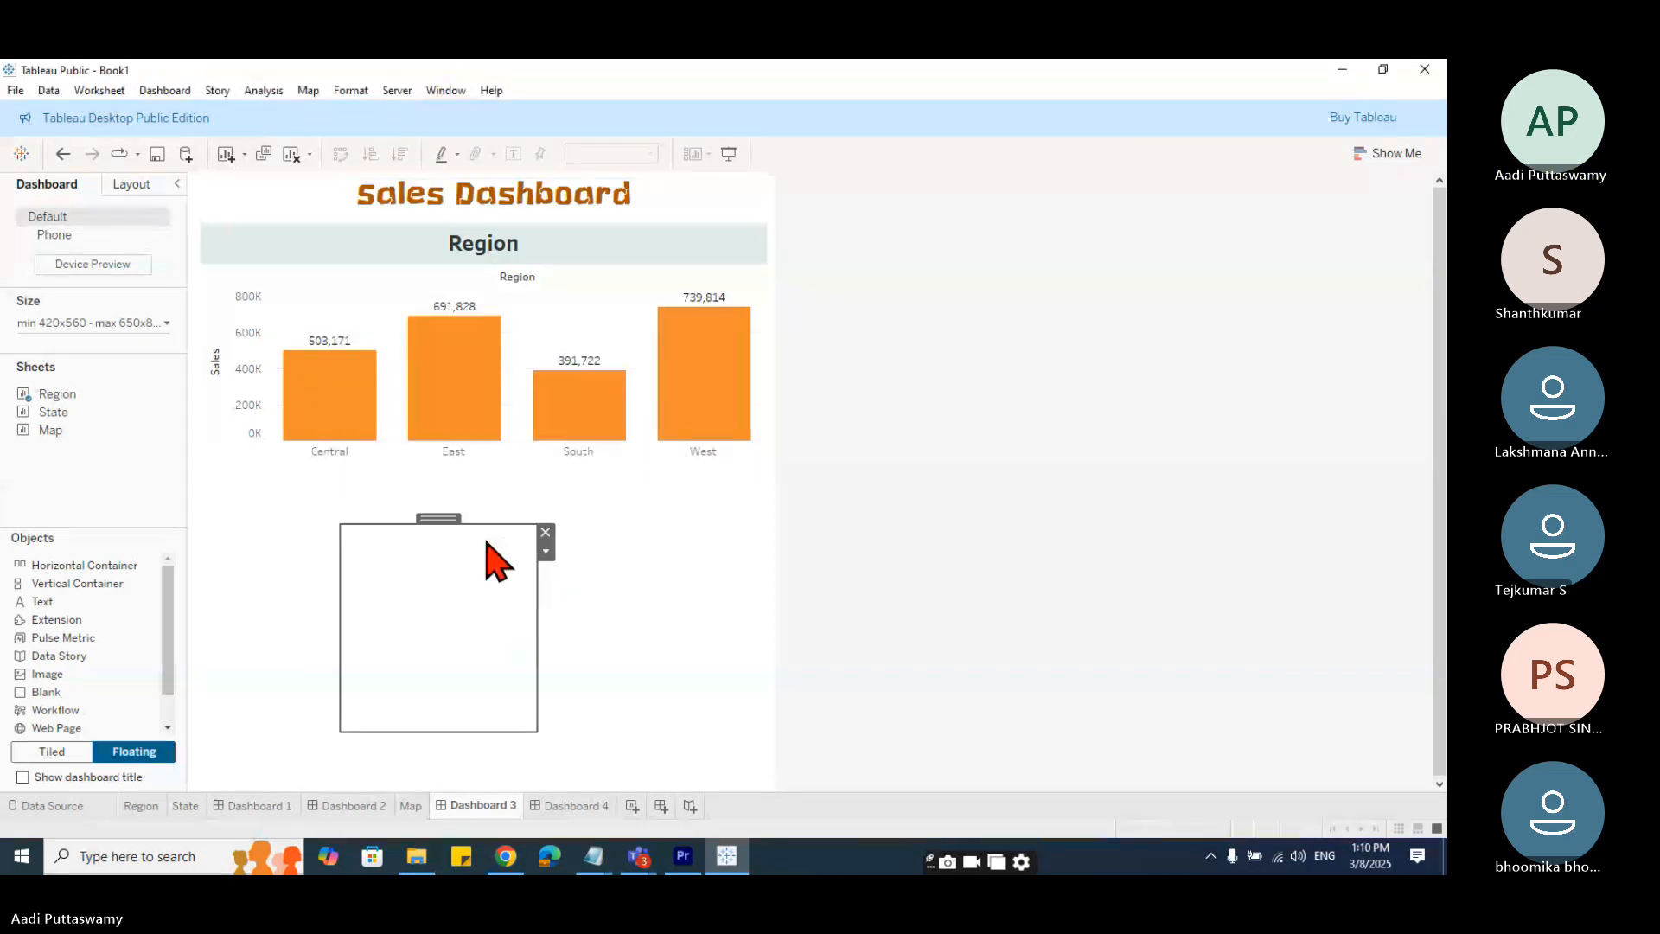
- Allow the ProcessMining extension to run, and position and widen its box below the Region chart
{"action": "left_click_drag", "start_coordinate": [438, 517], "coordinate": [329, 489]}
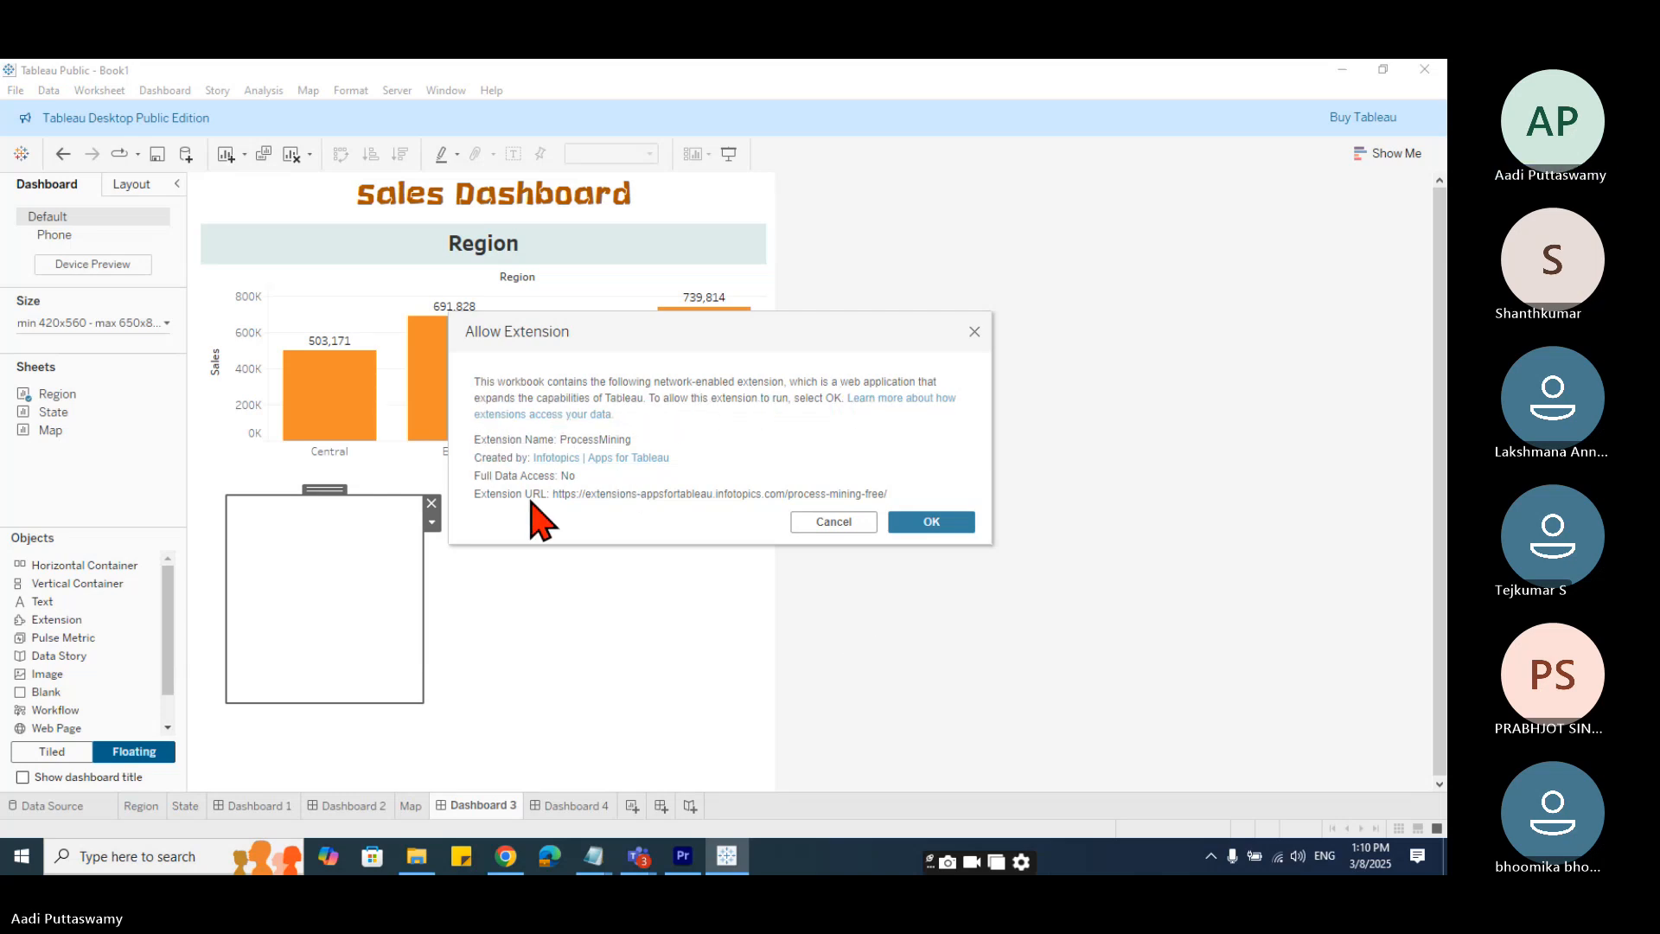
{"action": "left_click", "coordinate": [932, 524]}
{"action": "left_click_drag", "start_coordinate": [478, 718], "coordinate": [736, 724]}
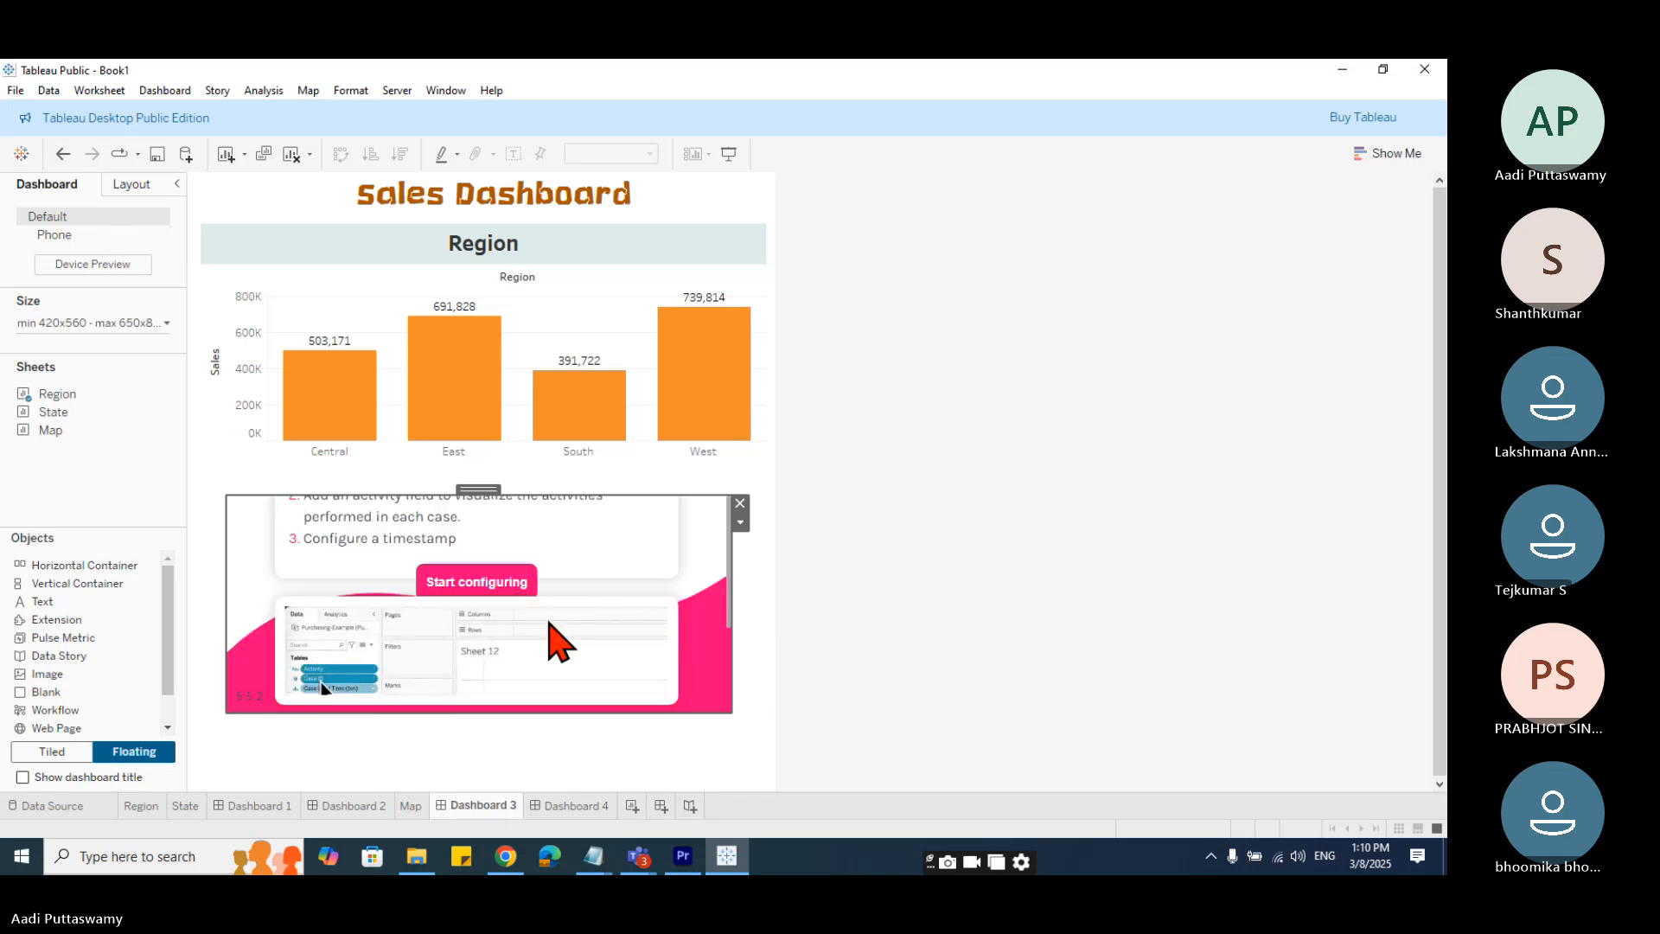
- Start configuring the ProcessMining extension and read its welcome instructions
{"action": "left_click", "coordinate": [474, 588]}
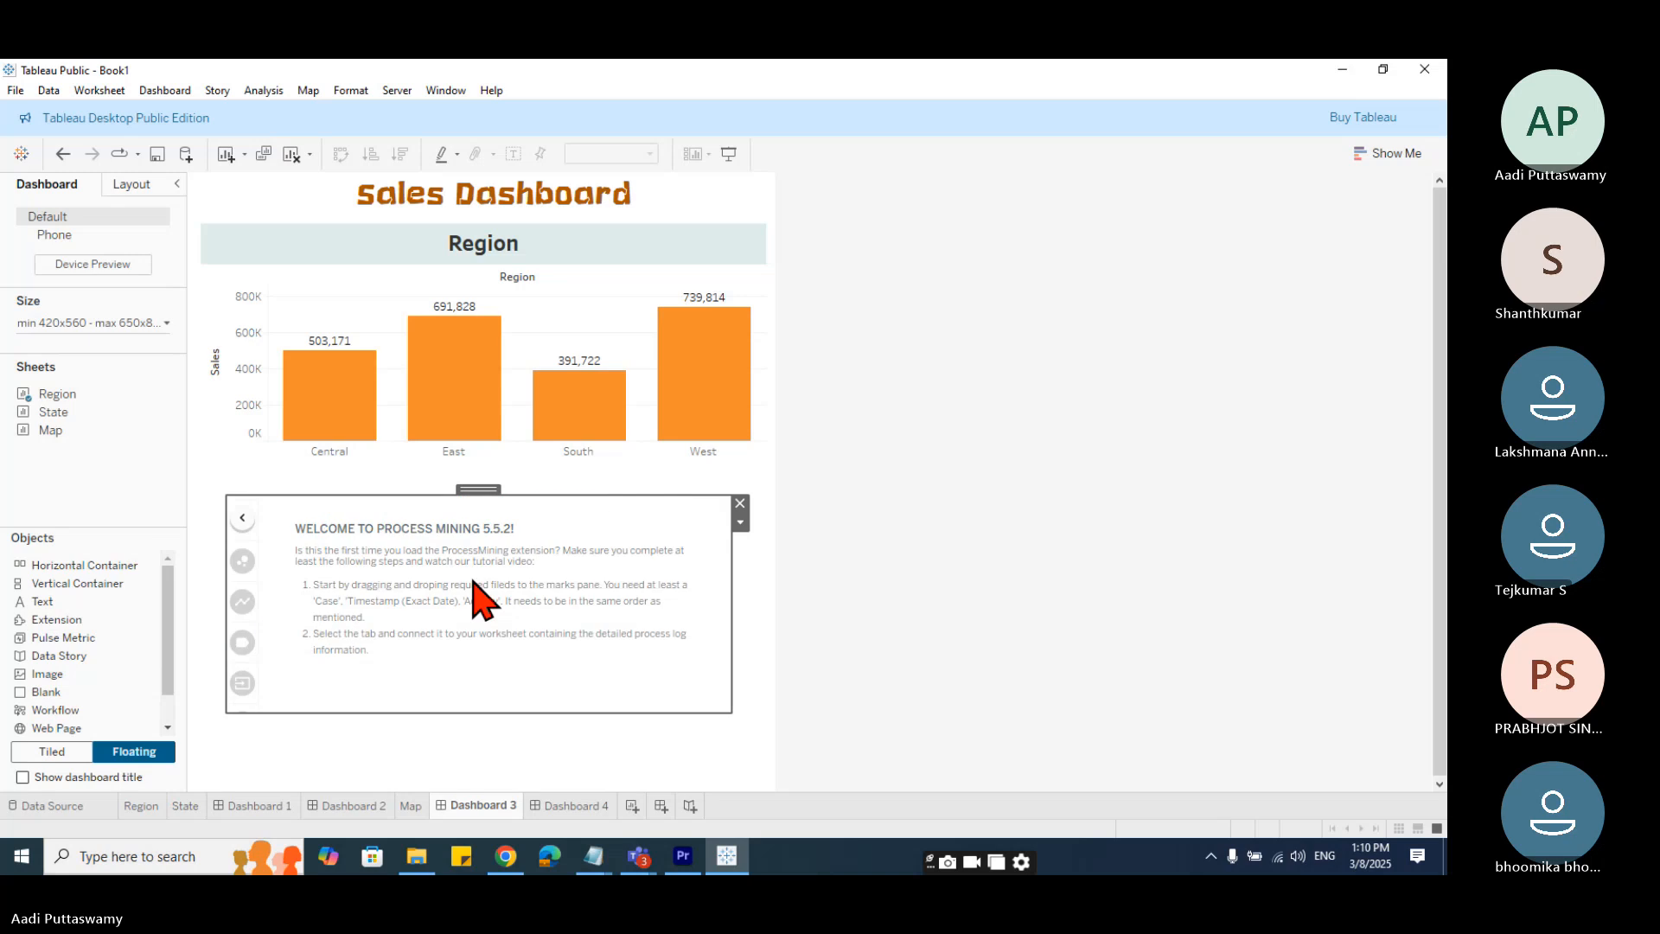
{"action": "left_click_drag", "start_coordinate": [319, 528], "coordinate": [559, 540]}
{"action": "left_click", "coordinate": [407, 632]}
- Set the start and end node link type to Solid, review the remaining node options, and save the settings
{"action": "left_click", "coordinate": [243, 561]}
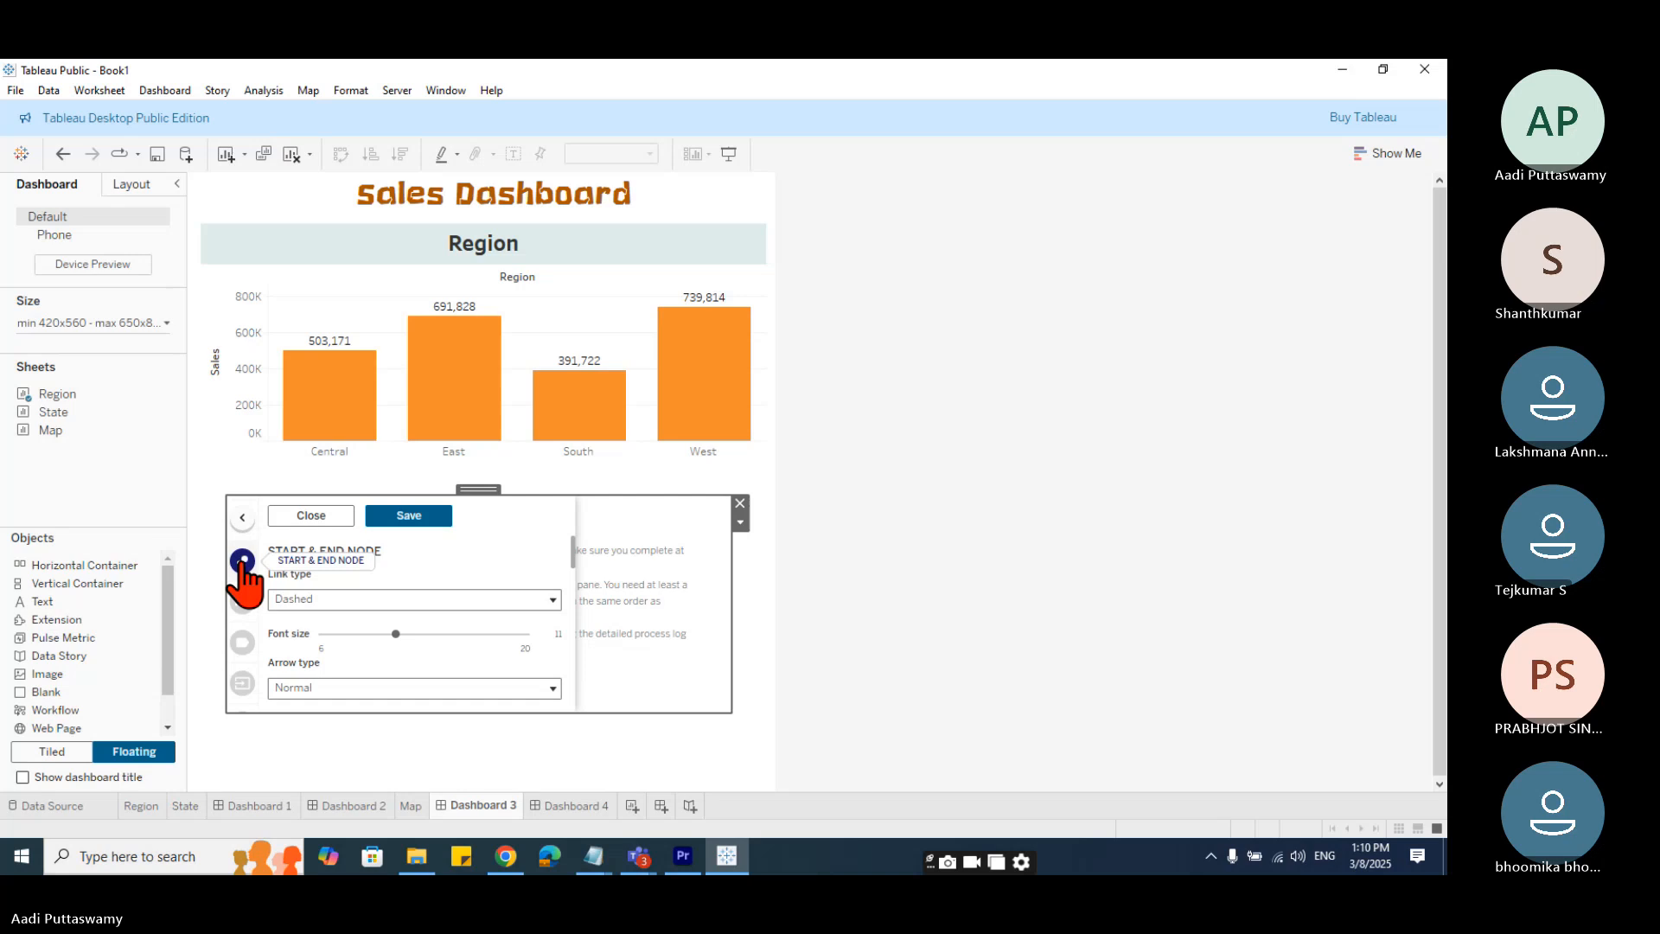
{"action": "left_click", "coordinate": [350, 600]}
{"action": "left_click", "coordinate": [345, 631]}
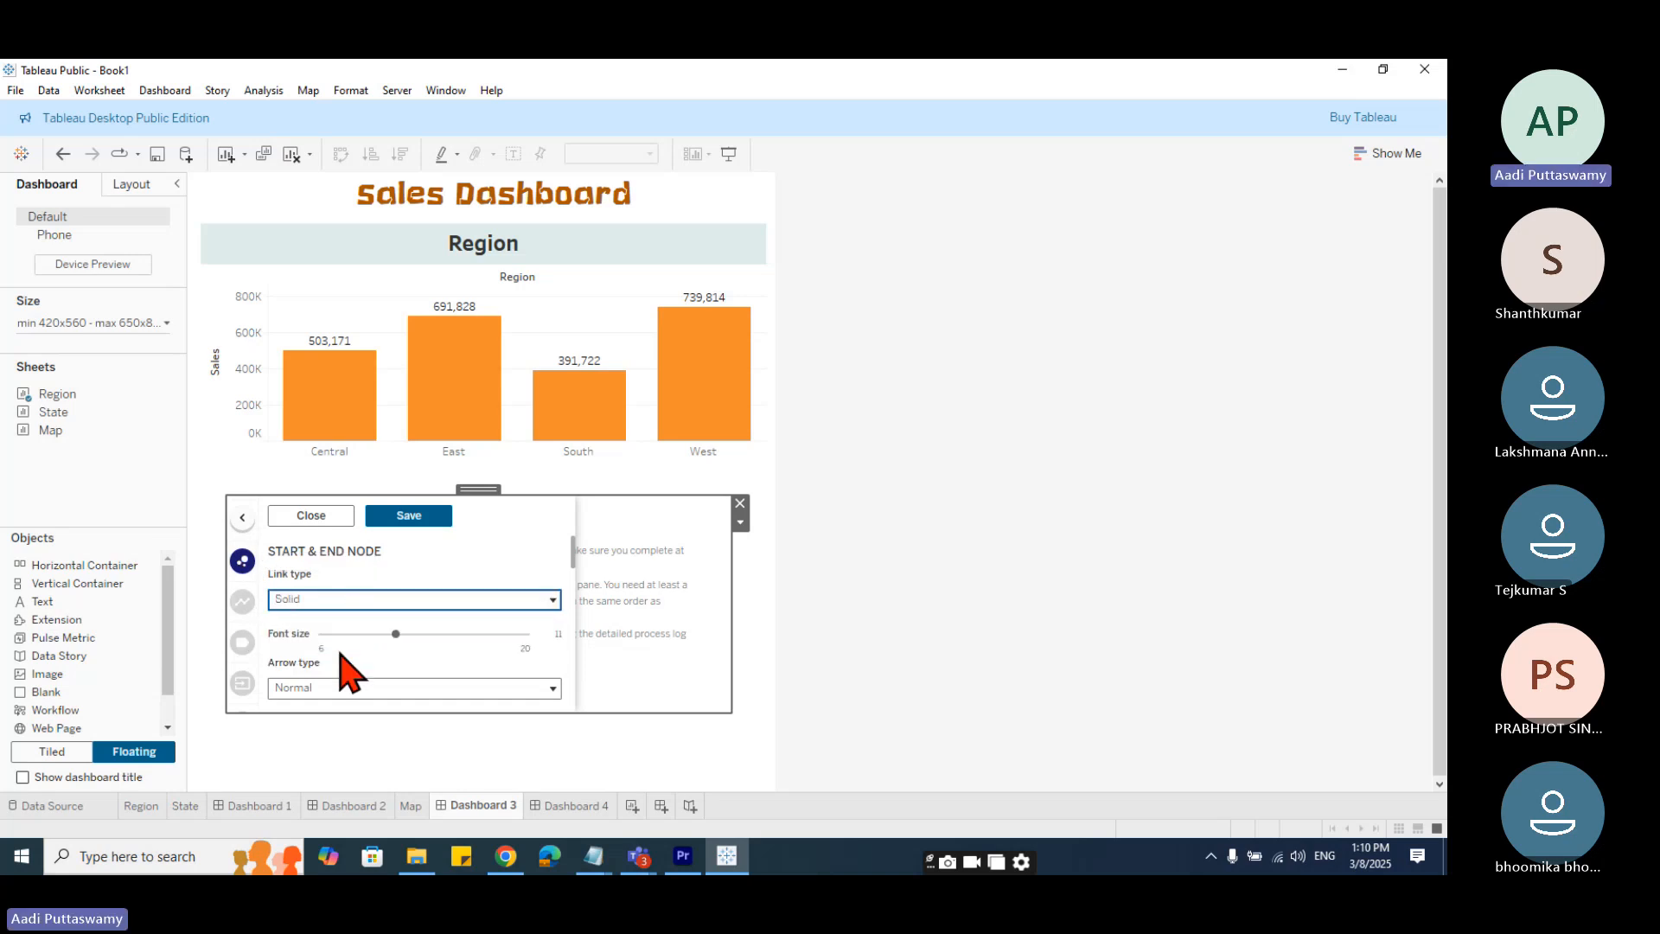
{"action": "scroll", "coordinate": [372, 665], "scroll_direction": "down", "scroll_amount": 1}
{"action": "scroll", "coordinate": [374, 670], "scroll_direction": "down", "scroll_amount": 3}
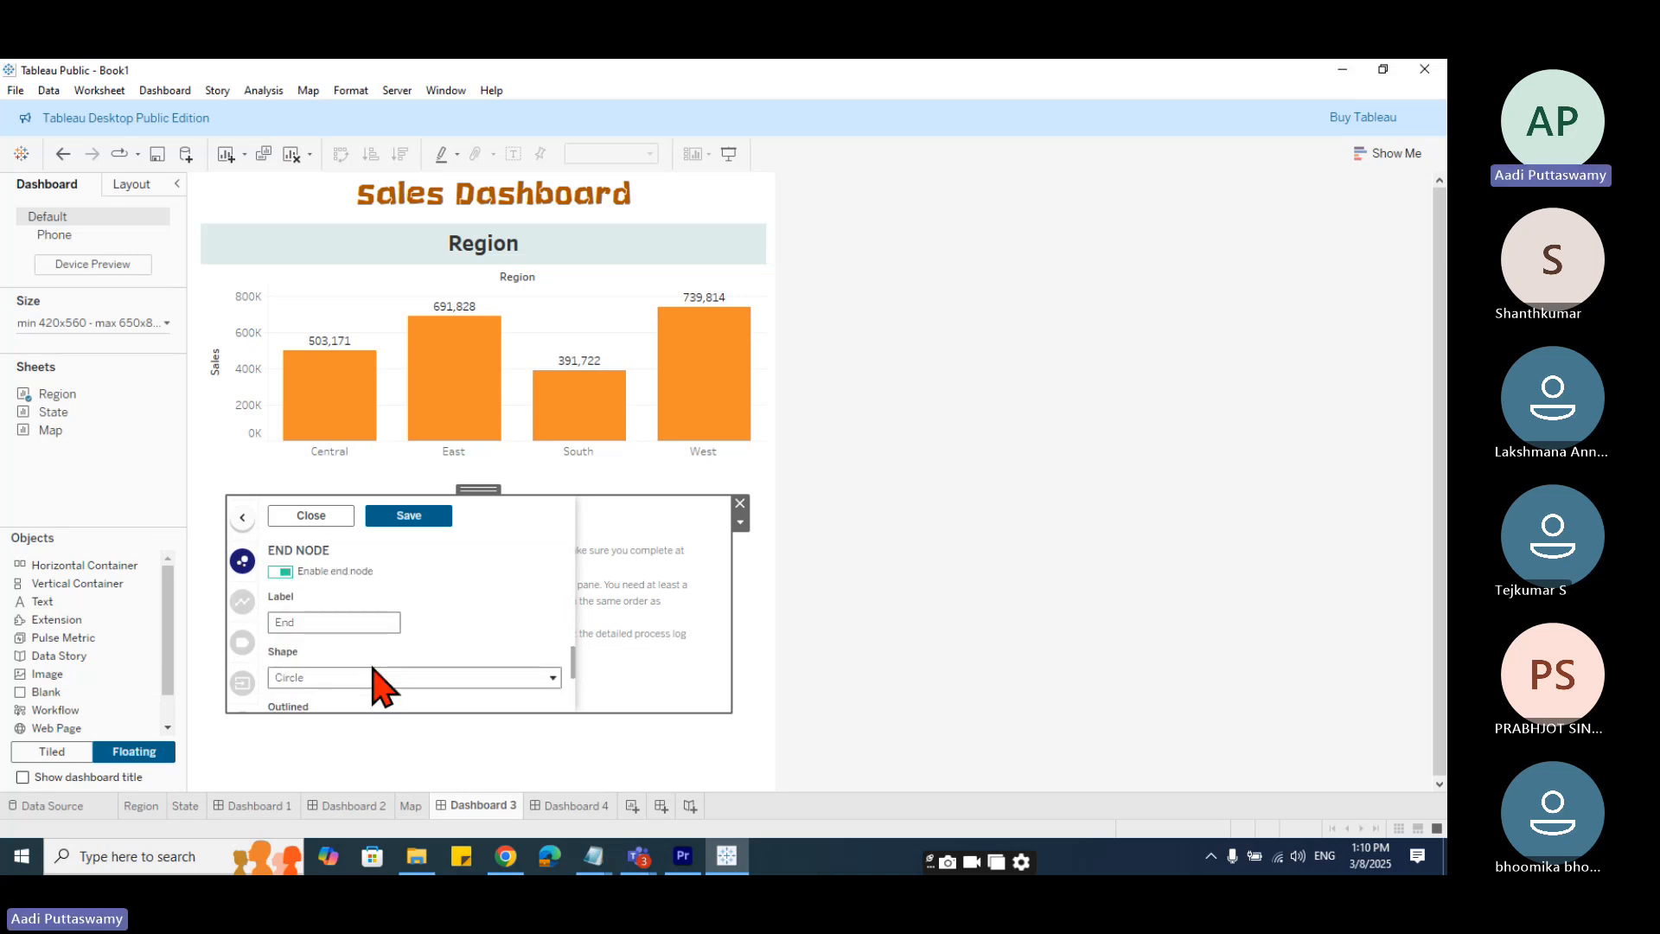
{"action": "scroll", "coordinate": [379, 661], "scroll_direction": "up", "scroll_amount": 2}
{"action": "scroll", "coordinate": [386, 666], "scroll_direction": "down", "scroll_amount": 3}
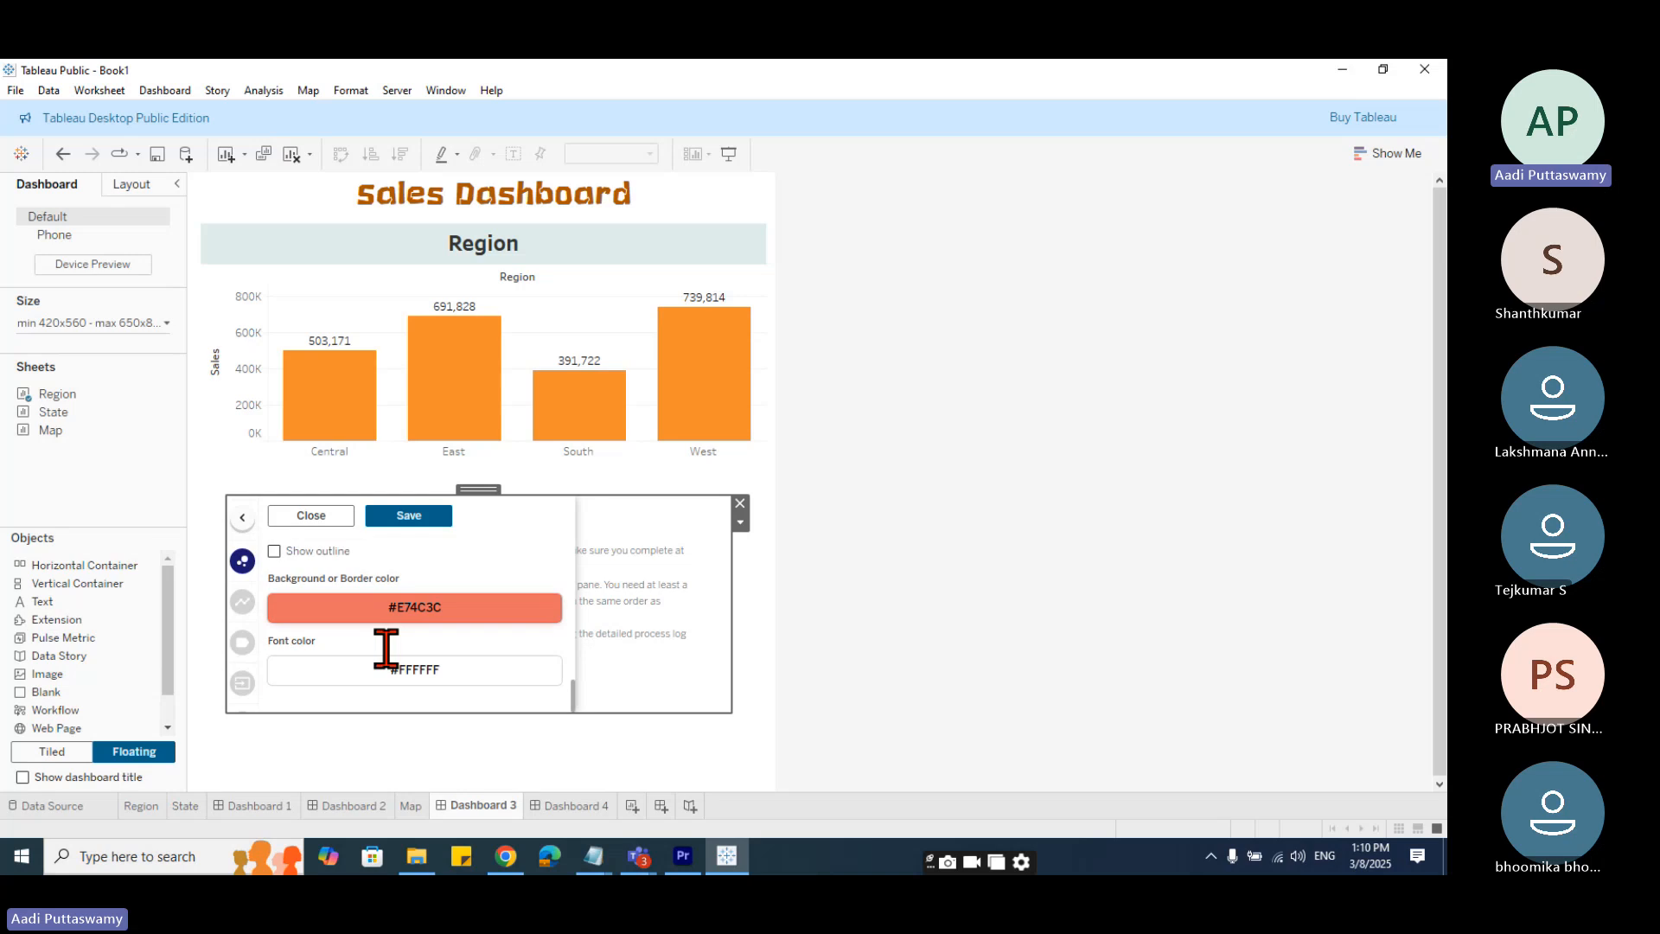
{"action": "left_click", "coordinate": [424, 517]}
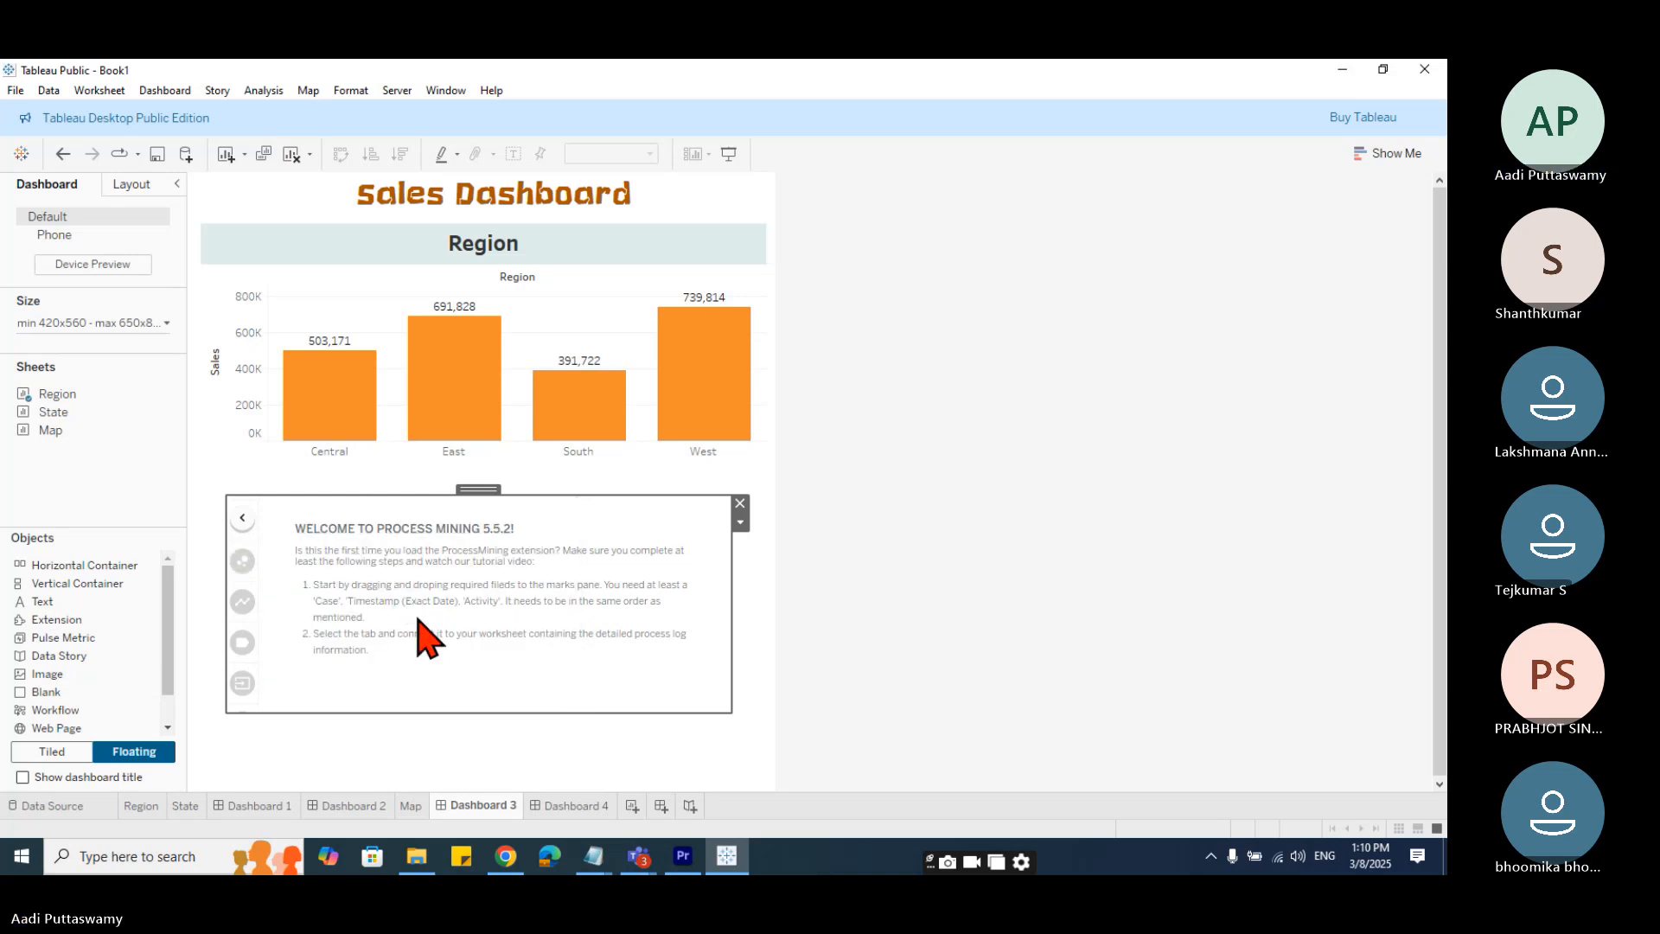
- Open the ProcessMining settings section that follows the start and end node options
{"action": "left_click", "coordinate": [242, 601]}
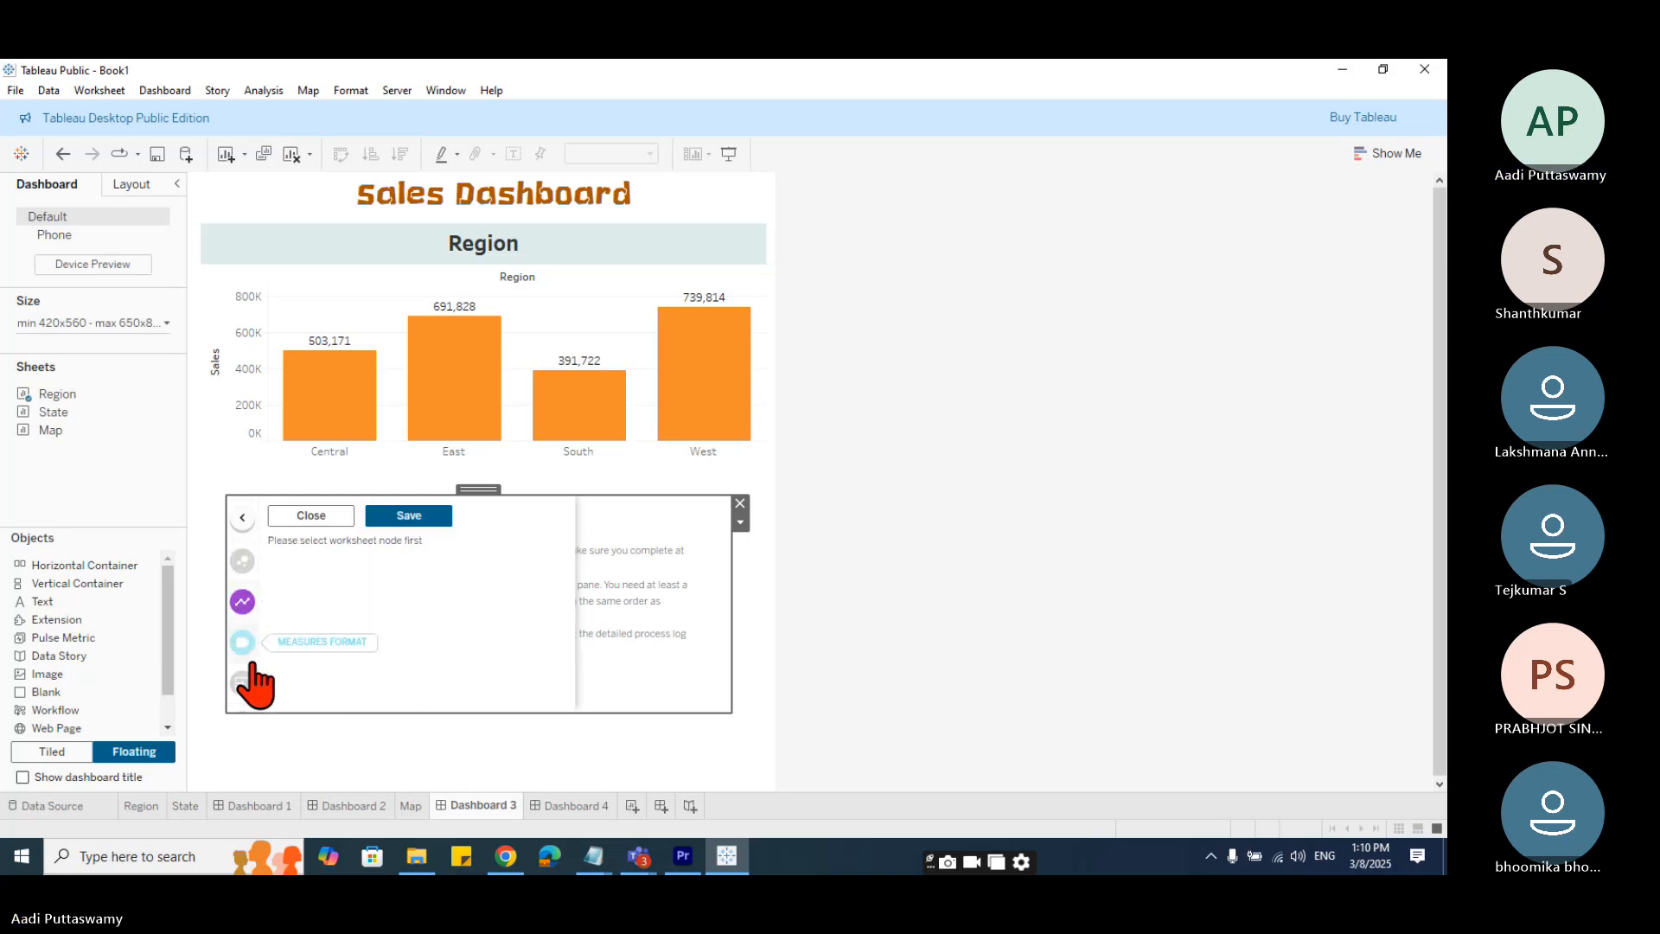
- Examine the Process Mining extension's measures format and dashboard actions settings, then close them
{"action": "left_click", "coordinate": [411, 516]}
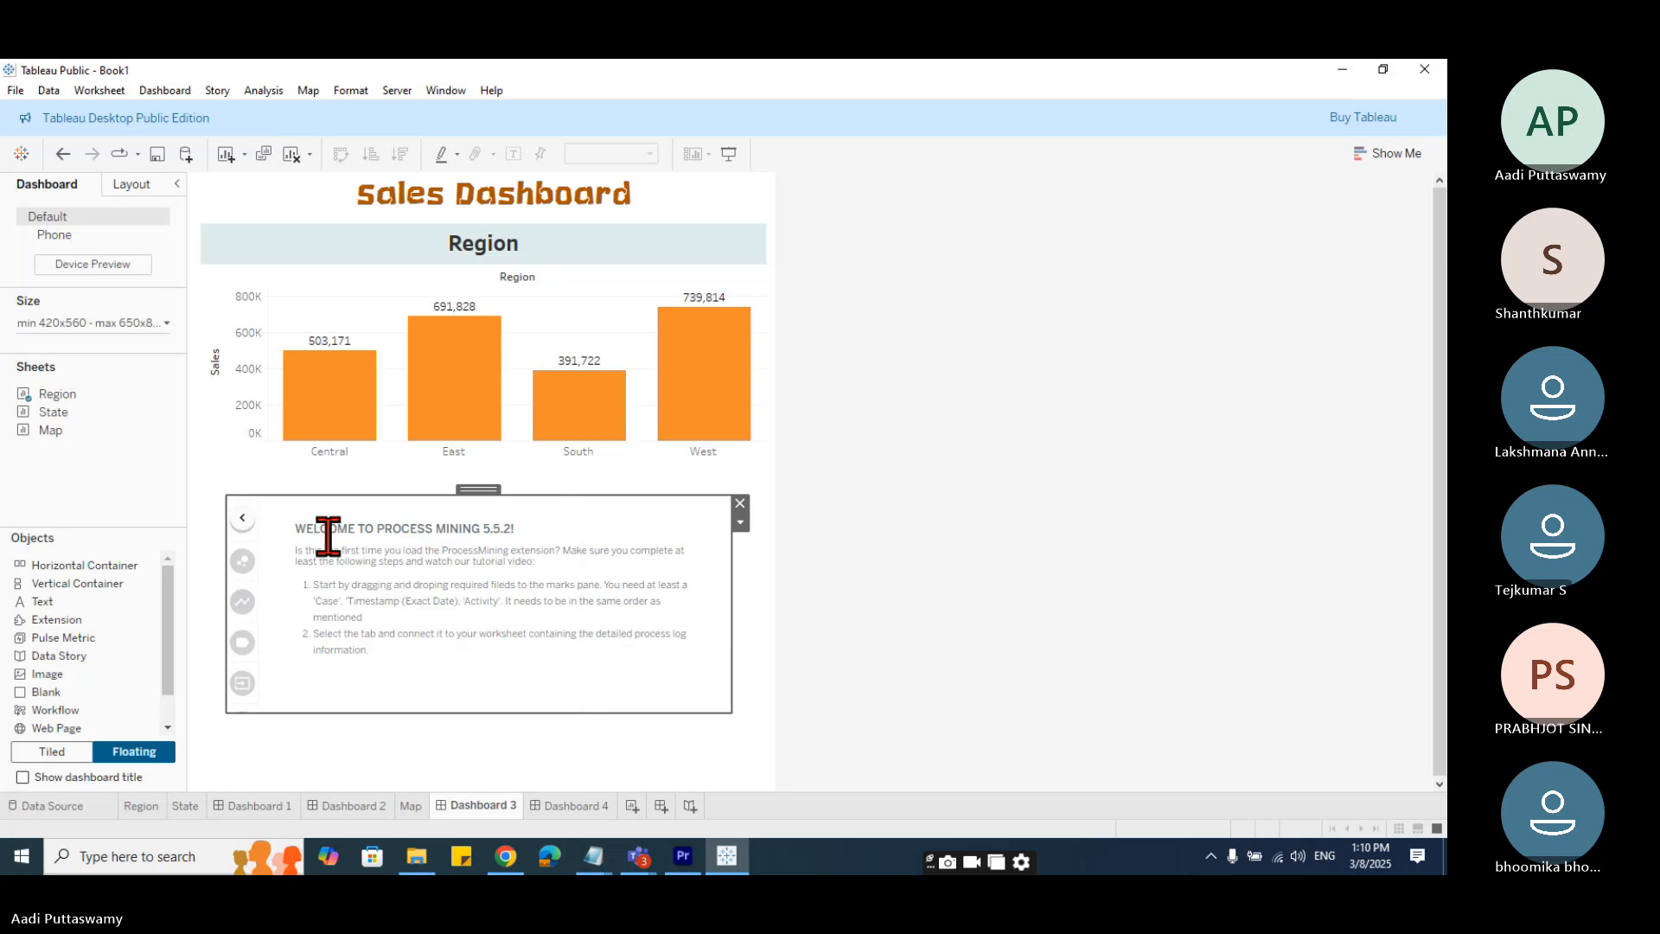
{"action": "left_click", "coordinate": [246, 644]}
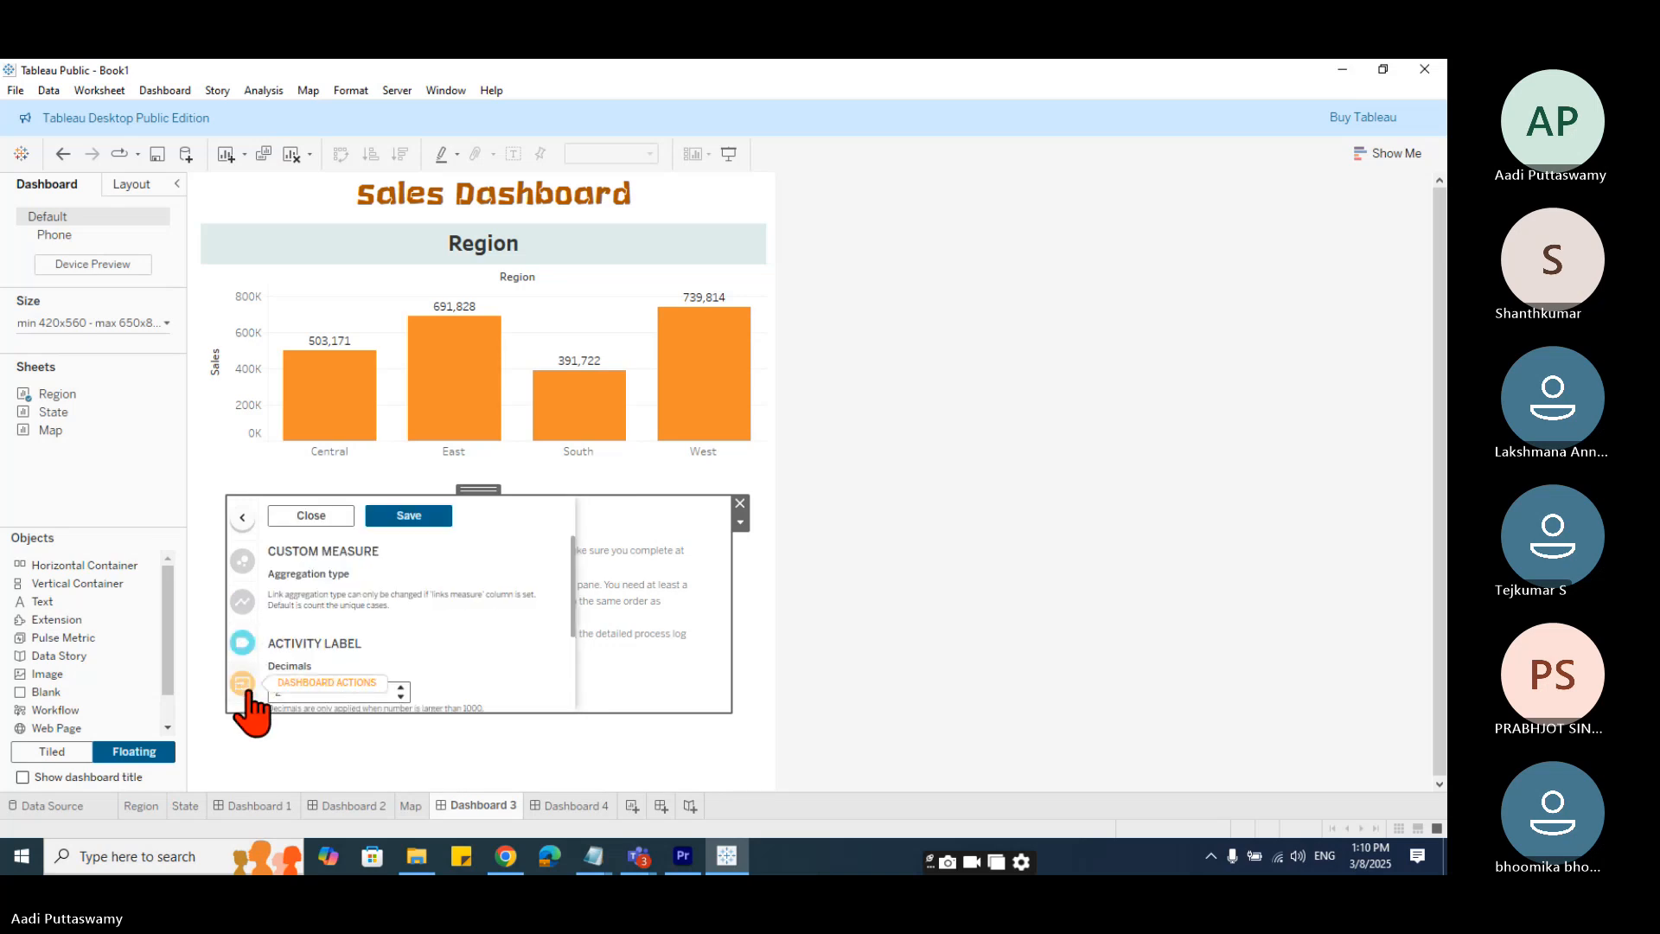
{"action": "left_click", "coordinate": [403, 519]}
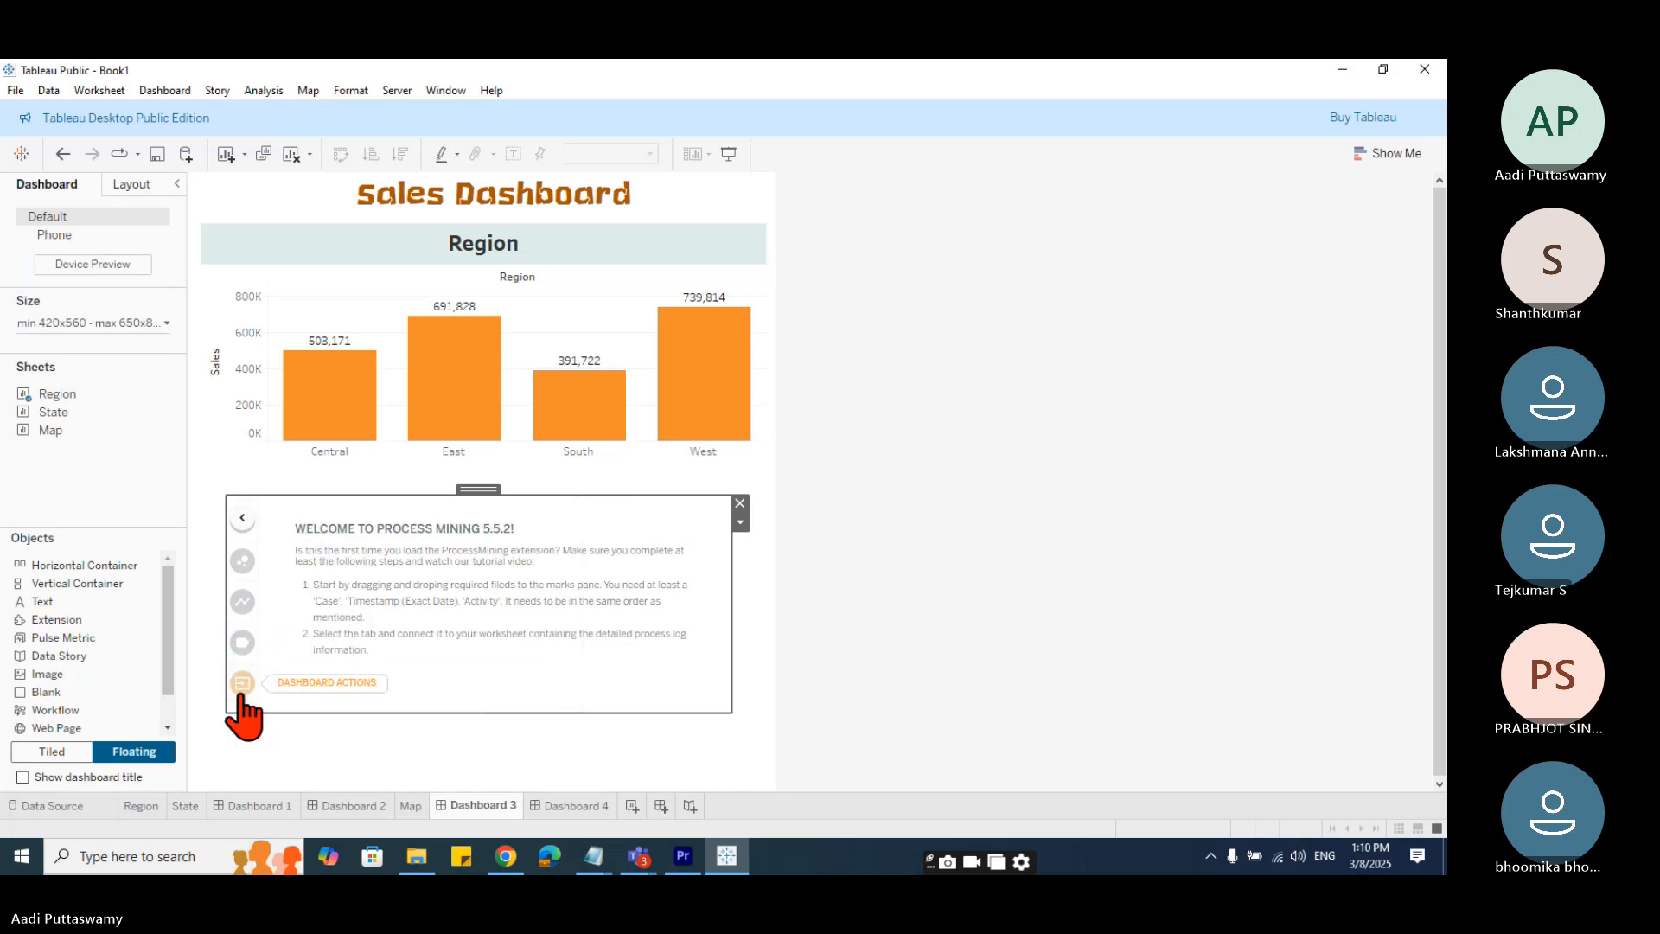
{"action": "left_click", "coordinate": [243, 685]}
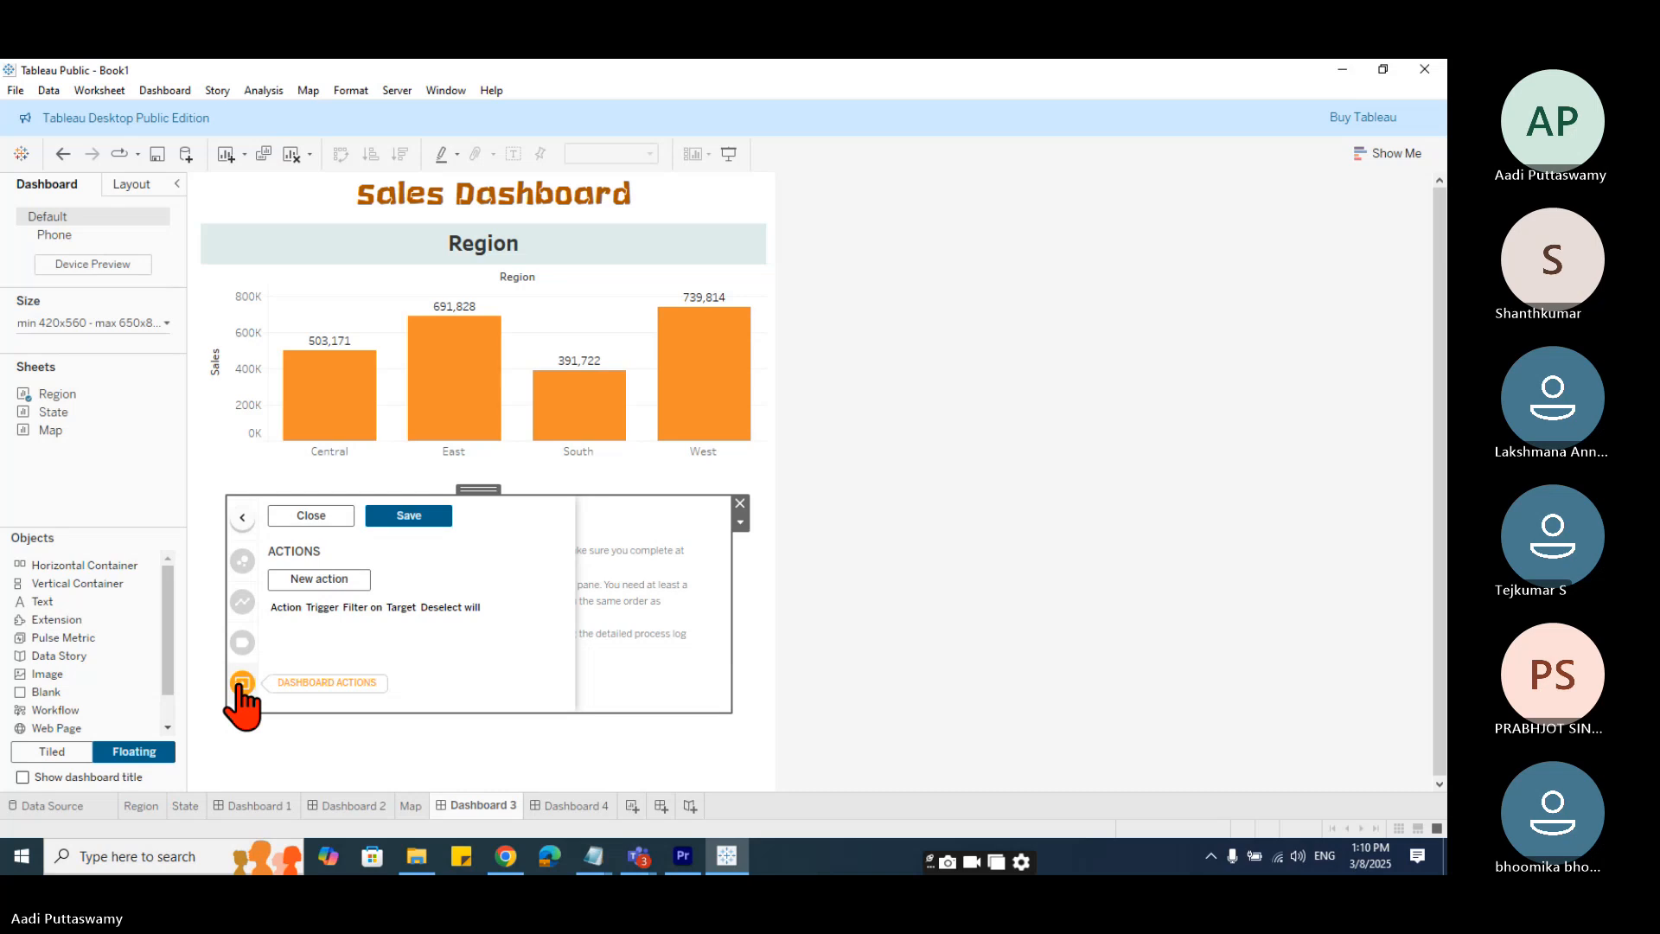
{"action": "left_click", "coordinate": [313, 517]}
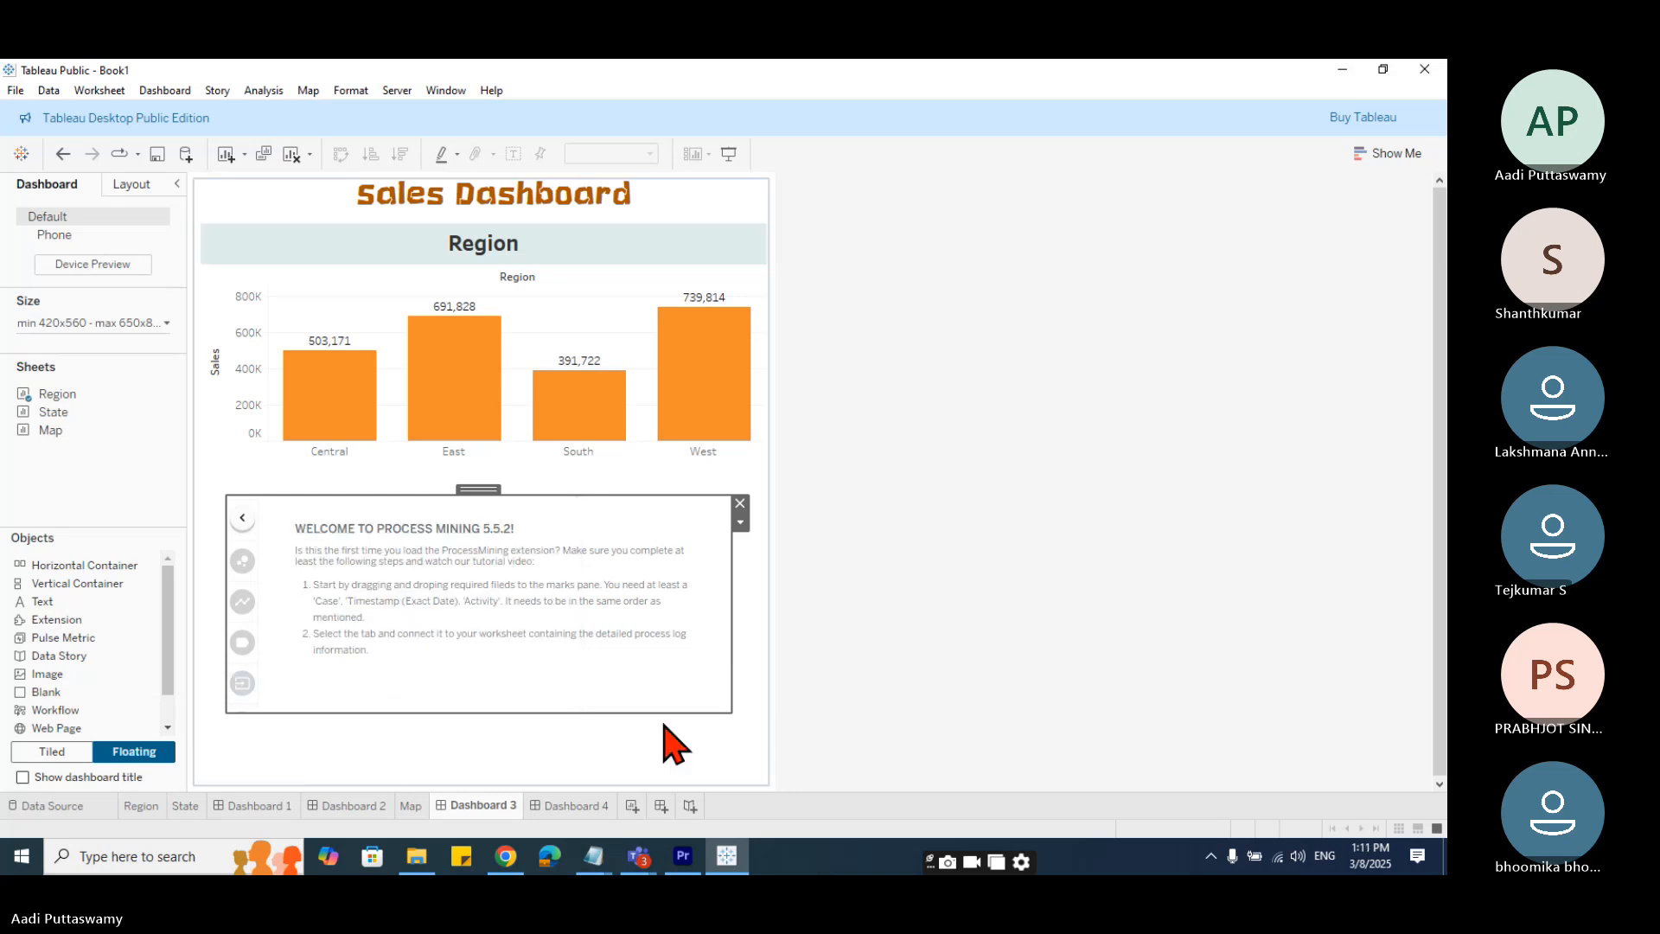
- Remove the Process Mining extension from below the Region chart
{"action": "left_click", "coordinate": [243, 518]}
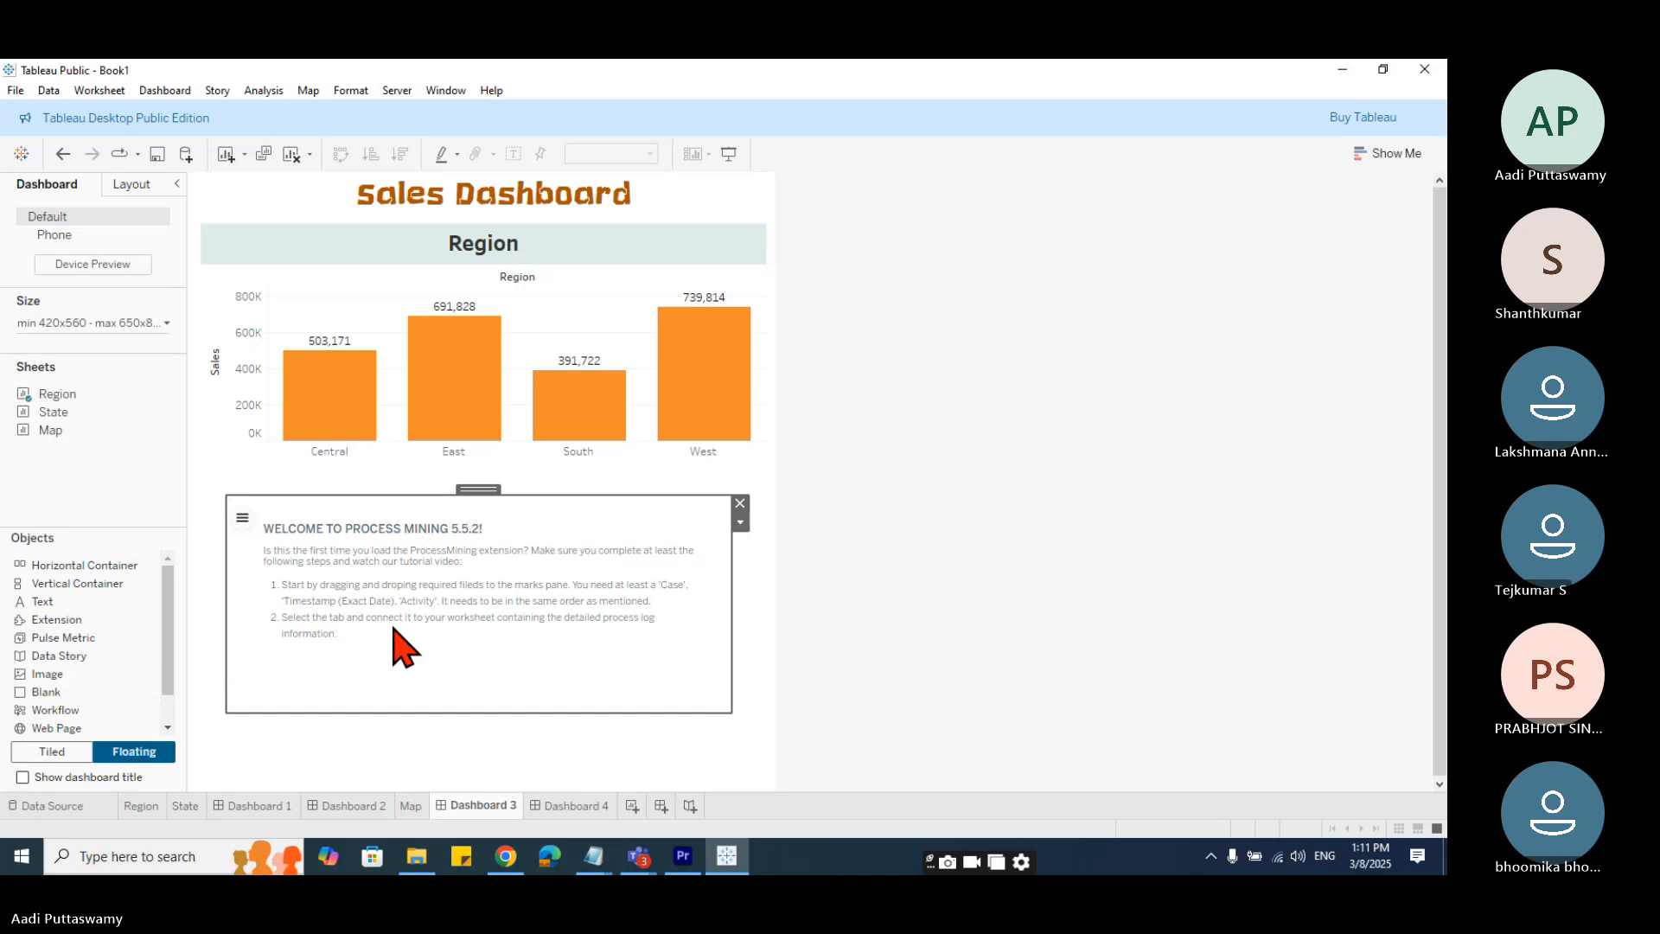
{"action": "left_click", "coordinate": [243, 518]}
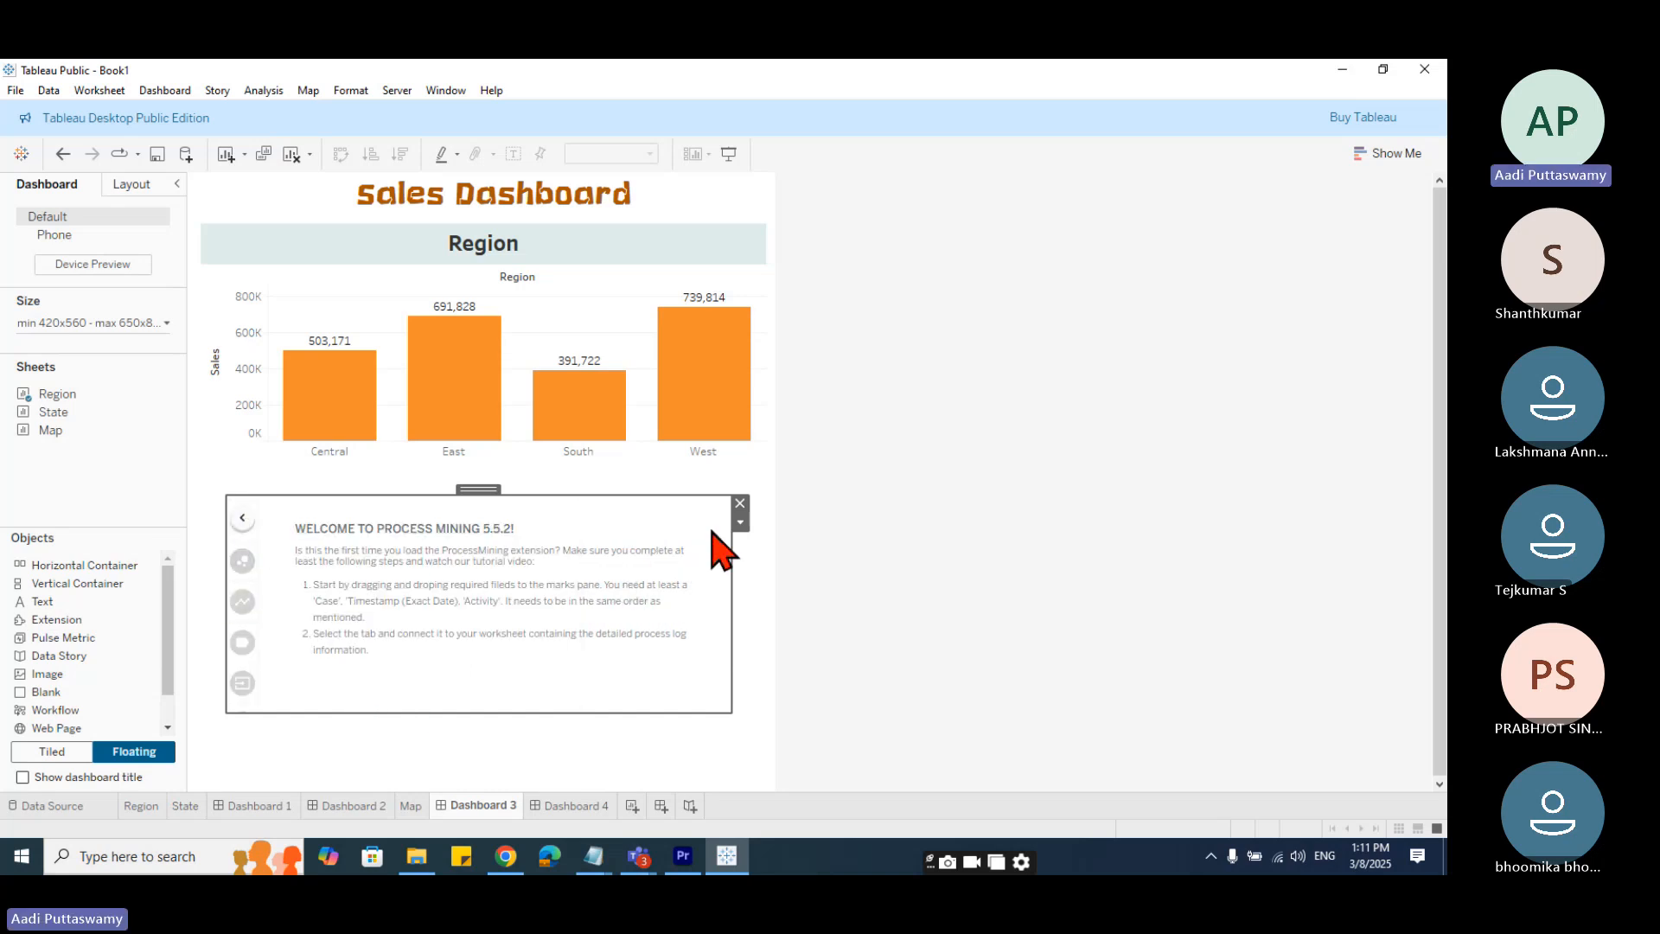
{"action": "left_click", "coordinate": [740, 503]}
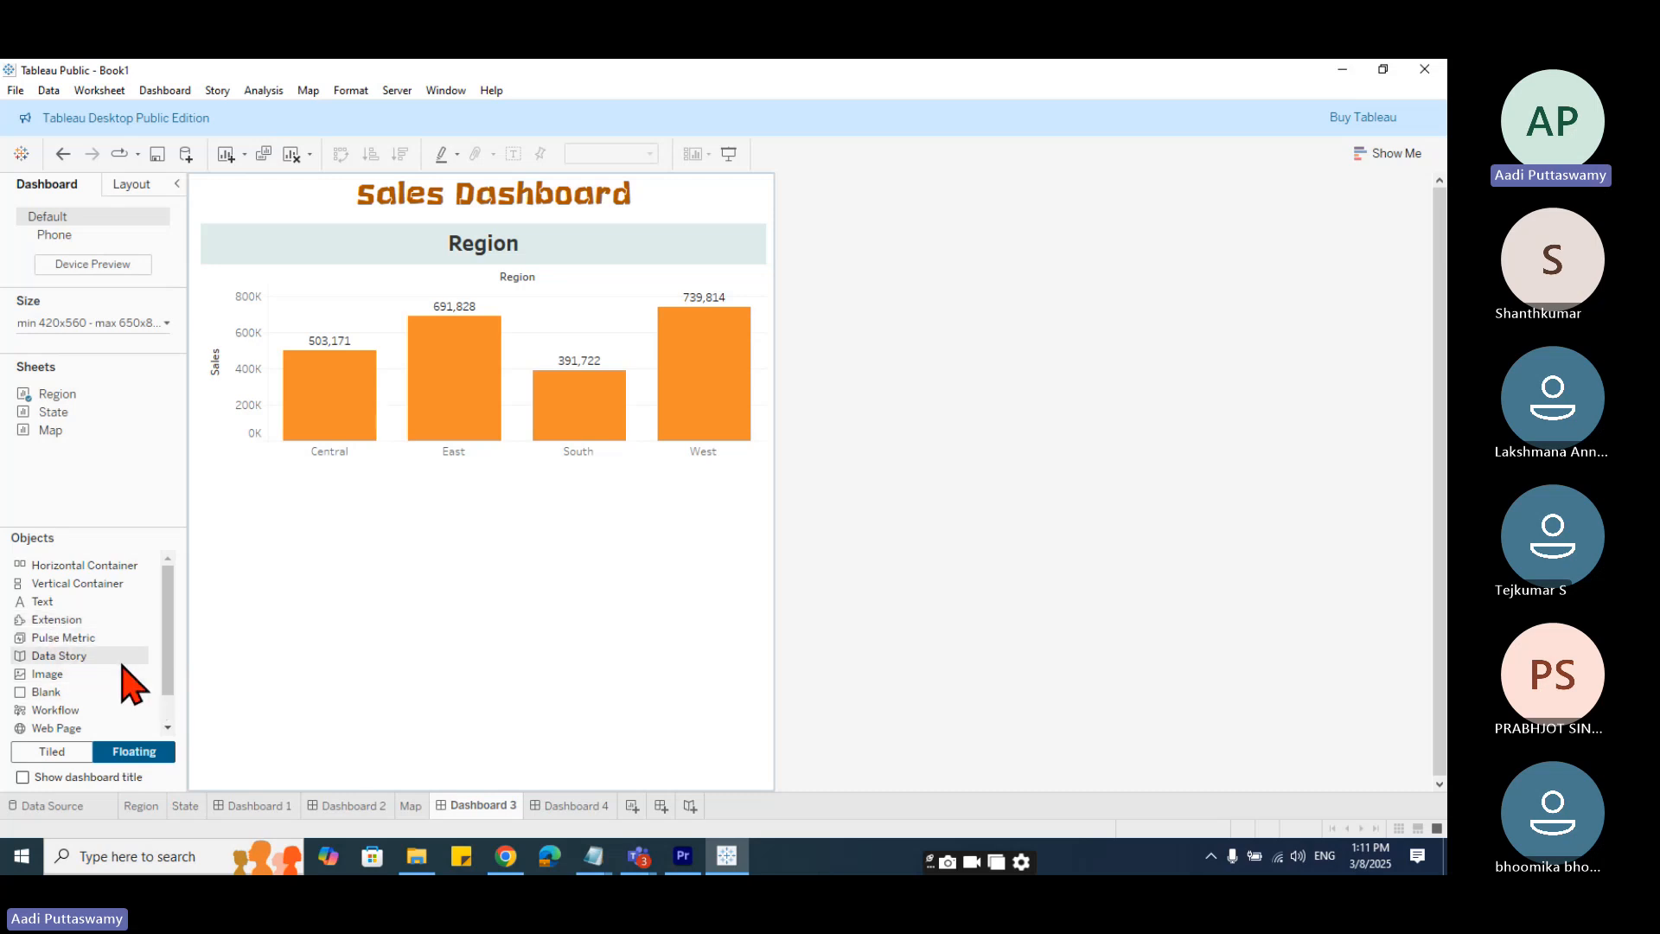
- Try a floating Pulse Metric object and a floating Data Story object below the Region chart, removing each one
{"action": "left_click_drag", "start_coordinate": [43, 640], "coordinate": [334, 534]}
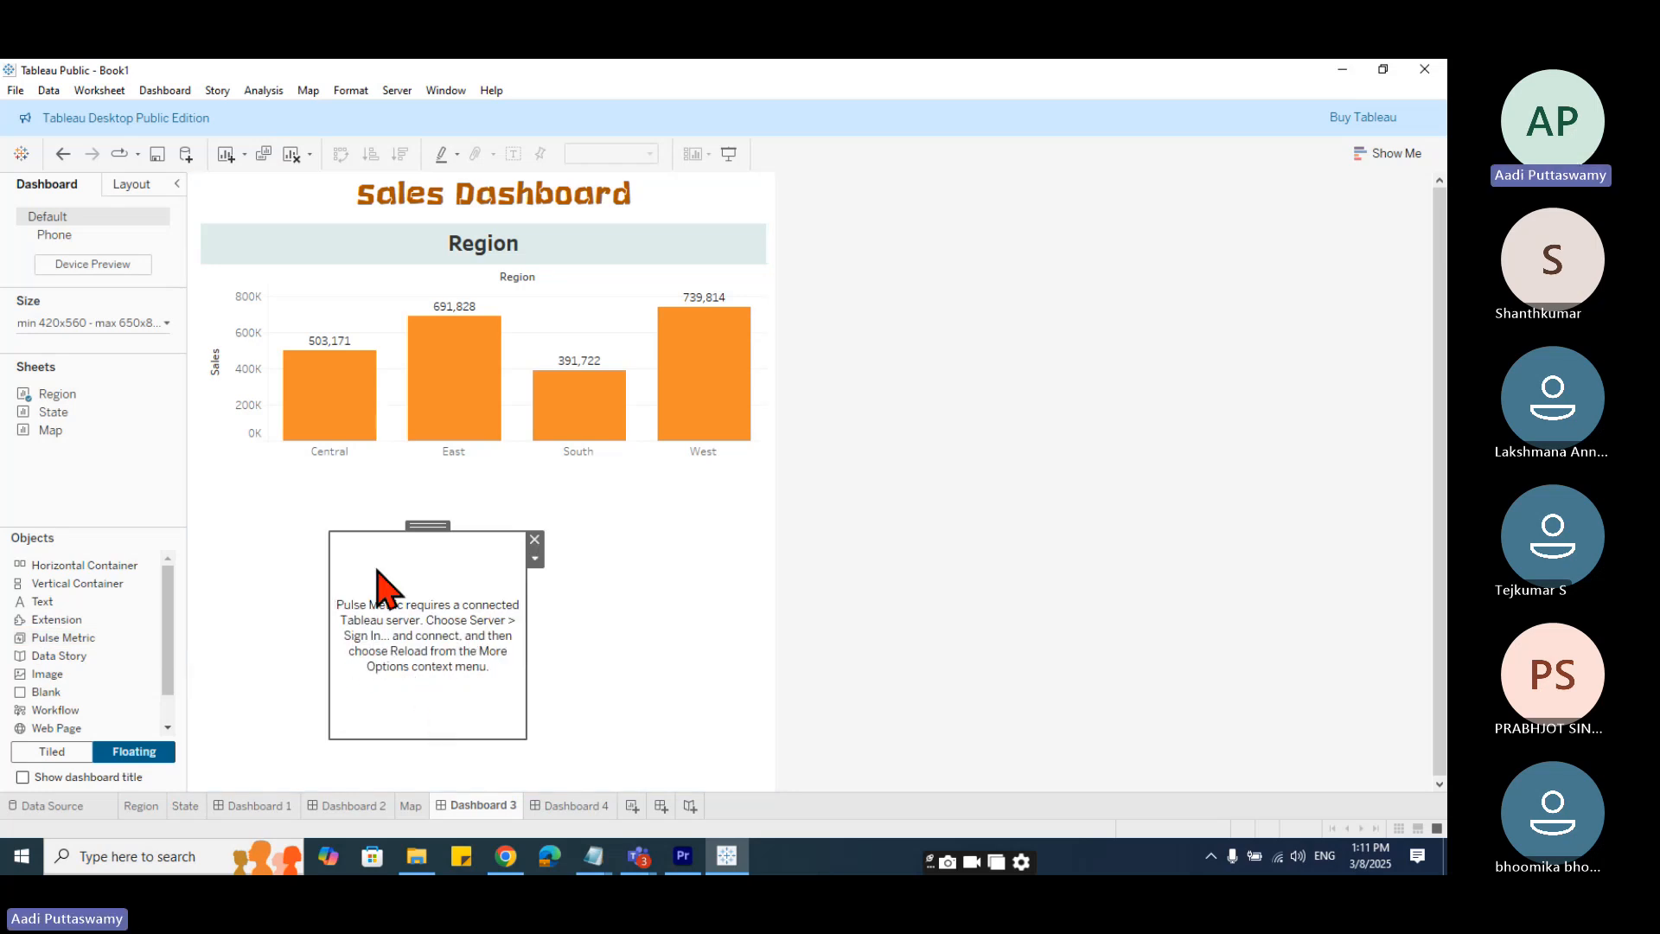
{"action": "left_click", "coordinate": [534, 539]}
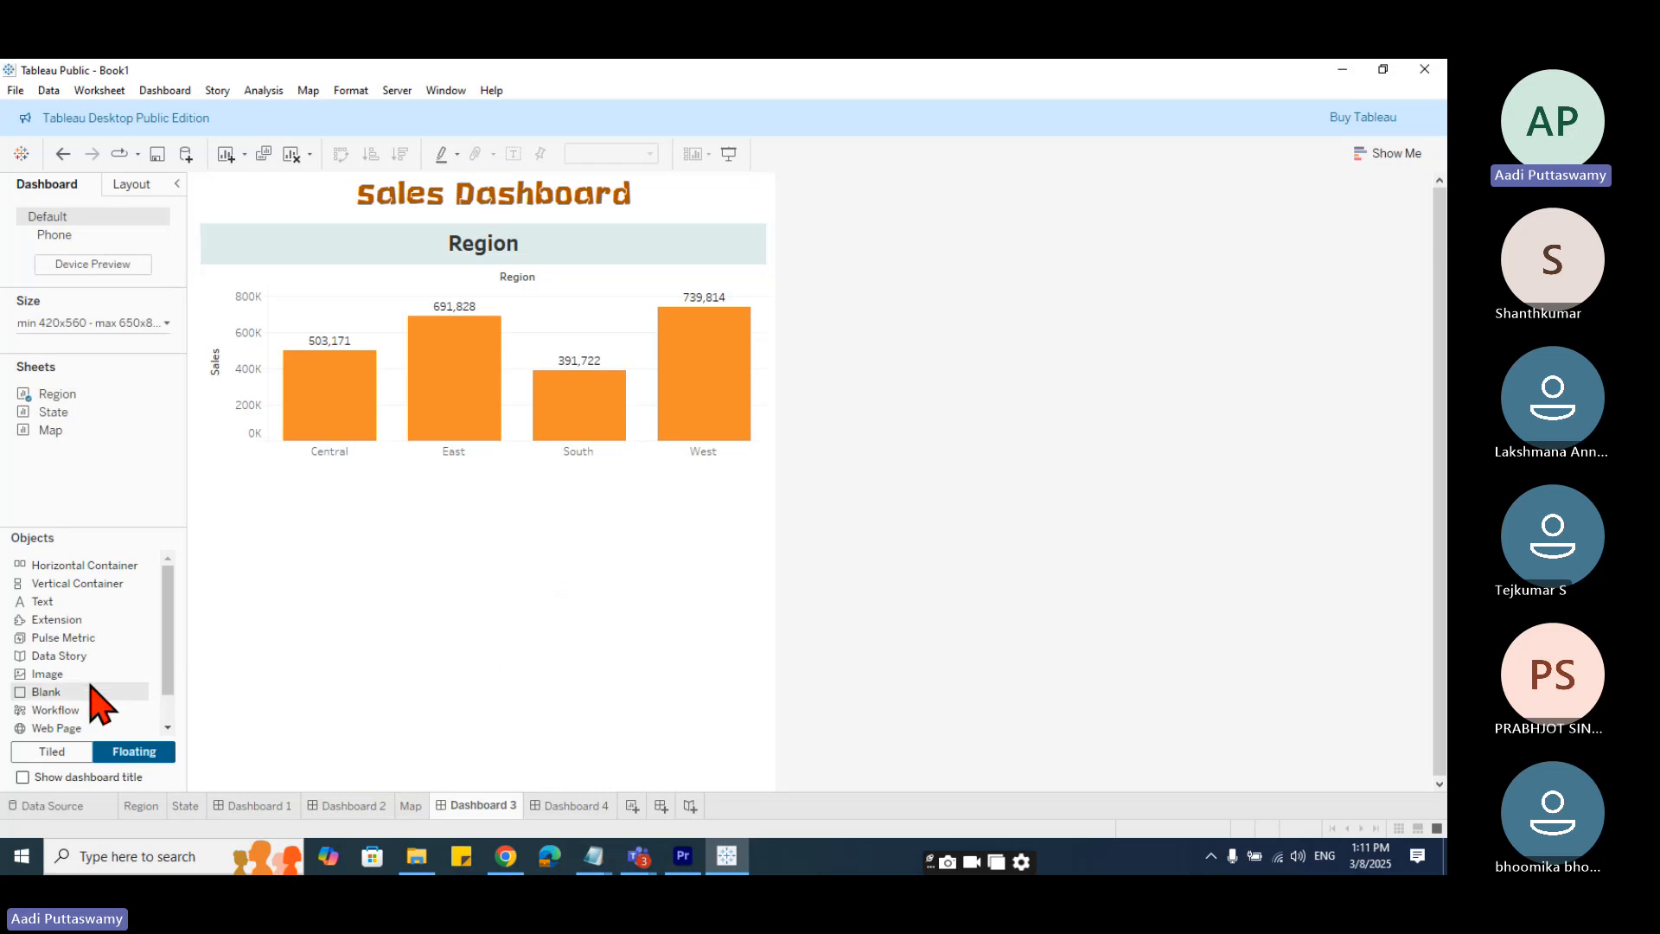
{"action": "left_click_drag", "start_coordinate": [50, 662], "coordinate": [326, 537]}
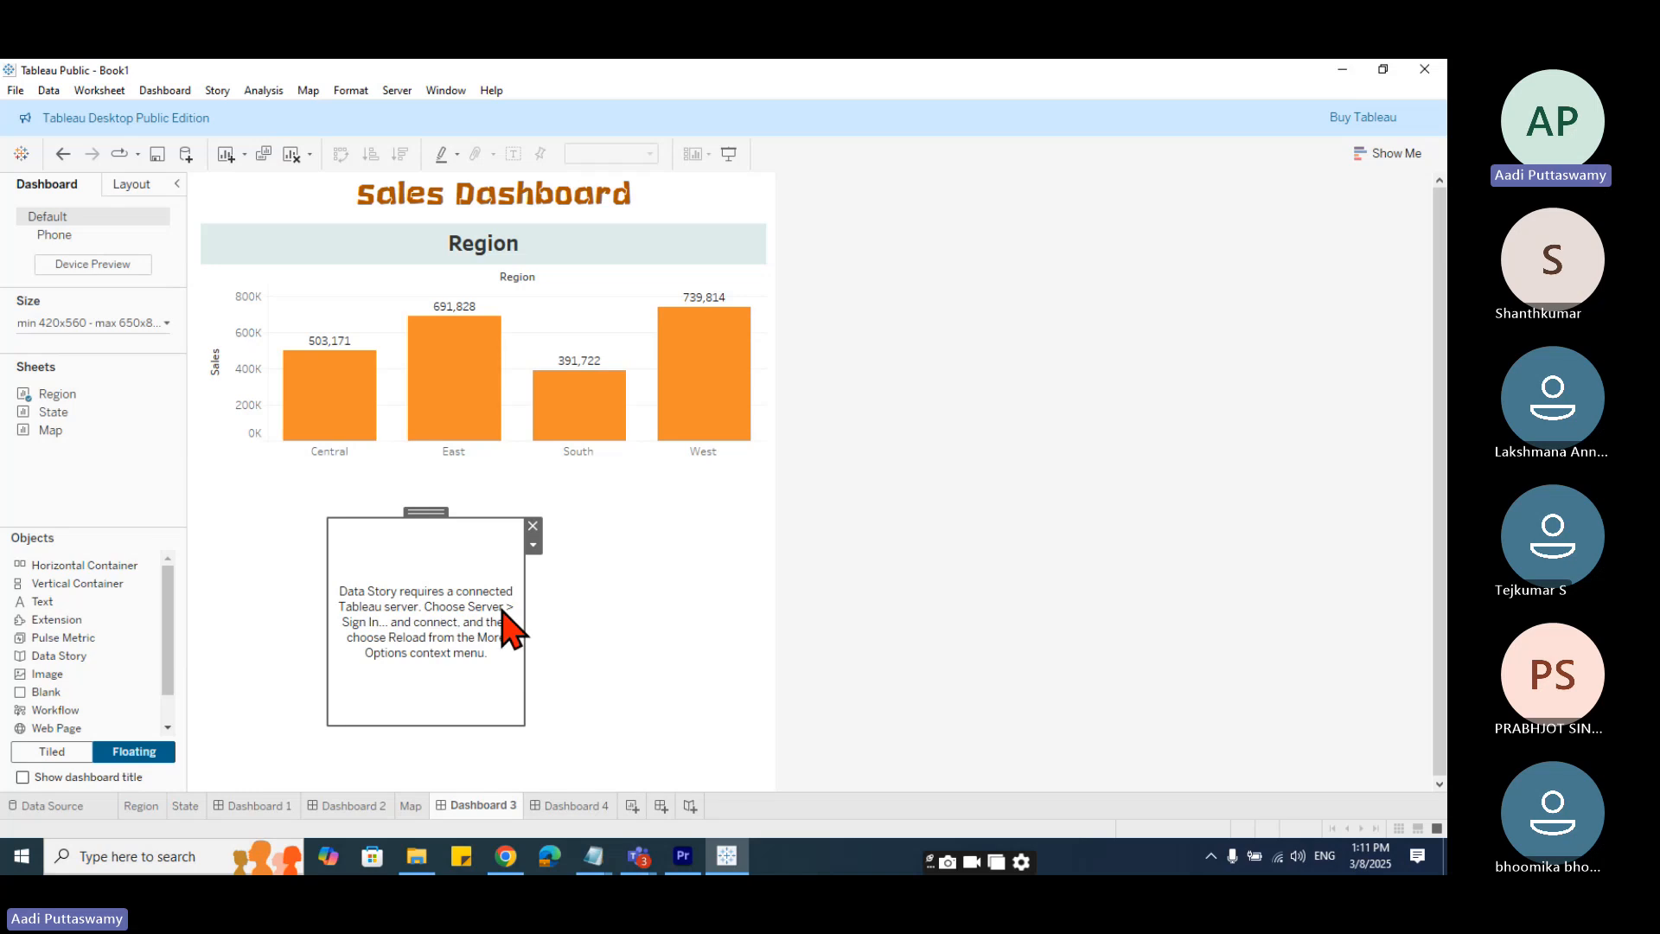
{"action": "left_click", "coordinate": [533, 526]}
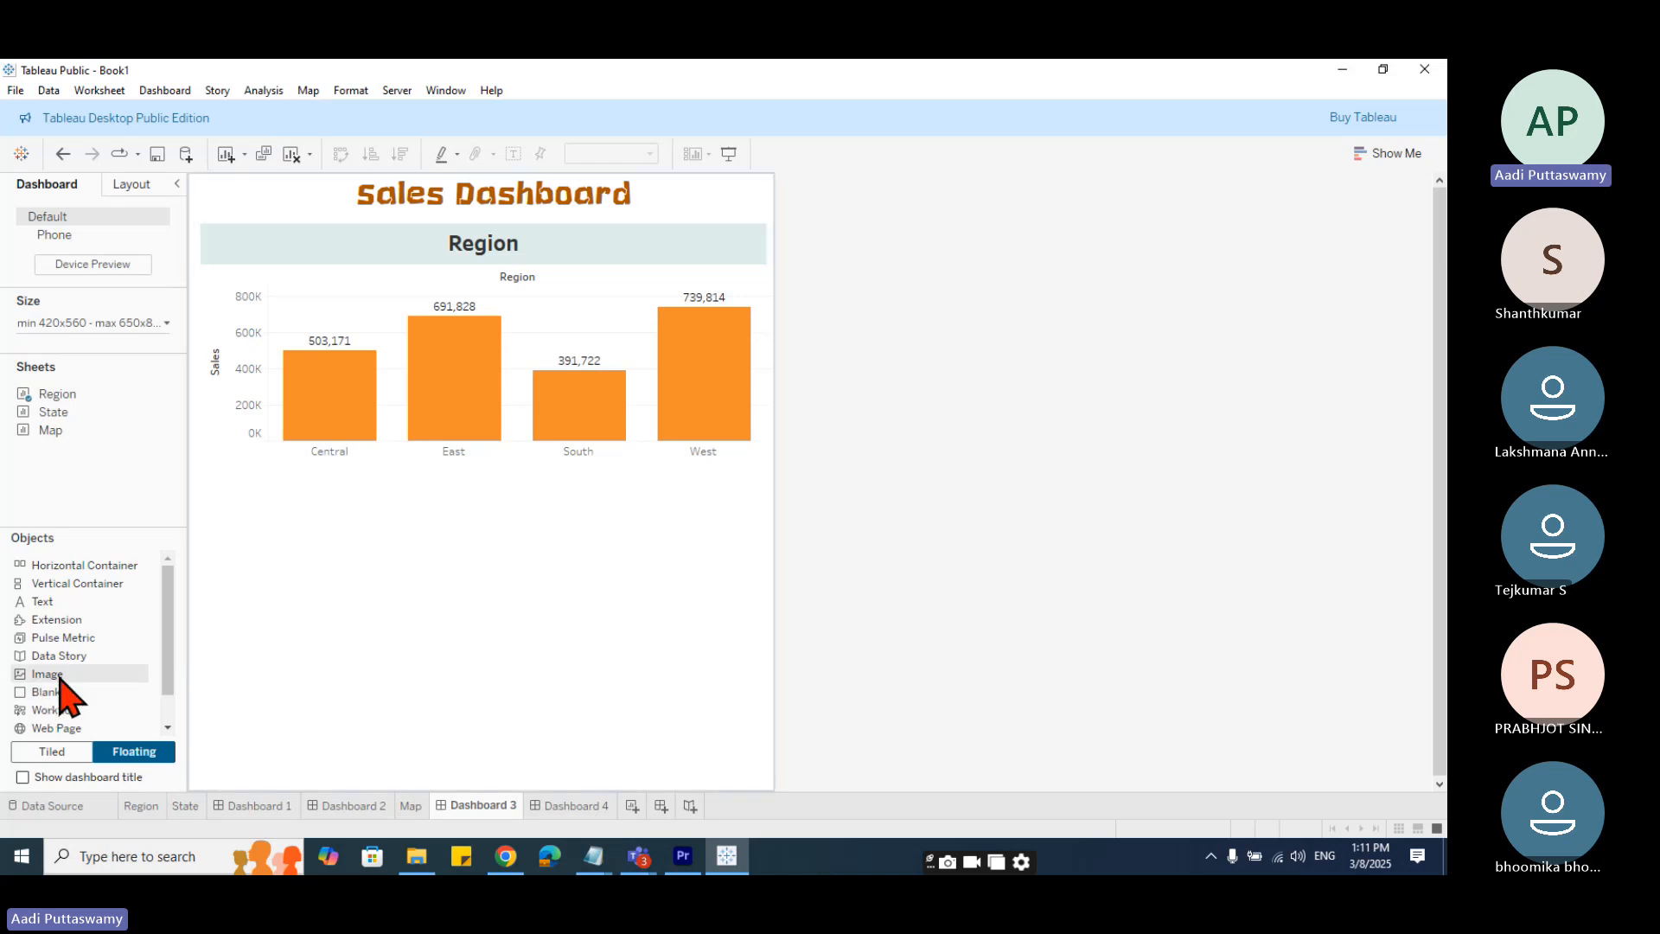
- Place a floating Image object in the blank area below the Region chart and open its image file chooser
{"action": "scroll", "coordinate": [69, 692], "scroll_direction": "down", "scroll_amount": 2}
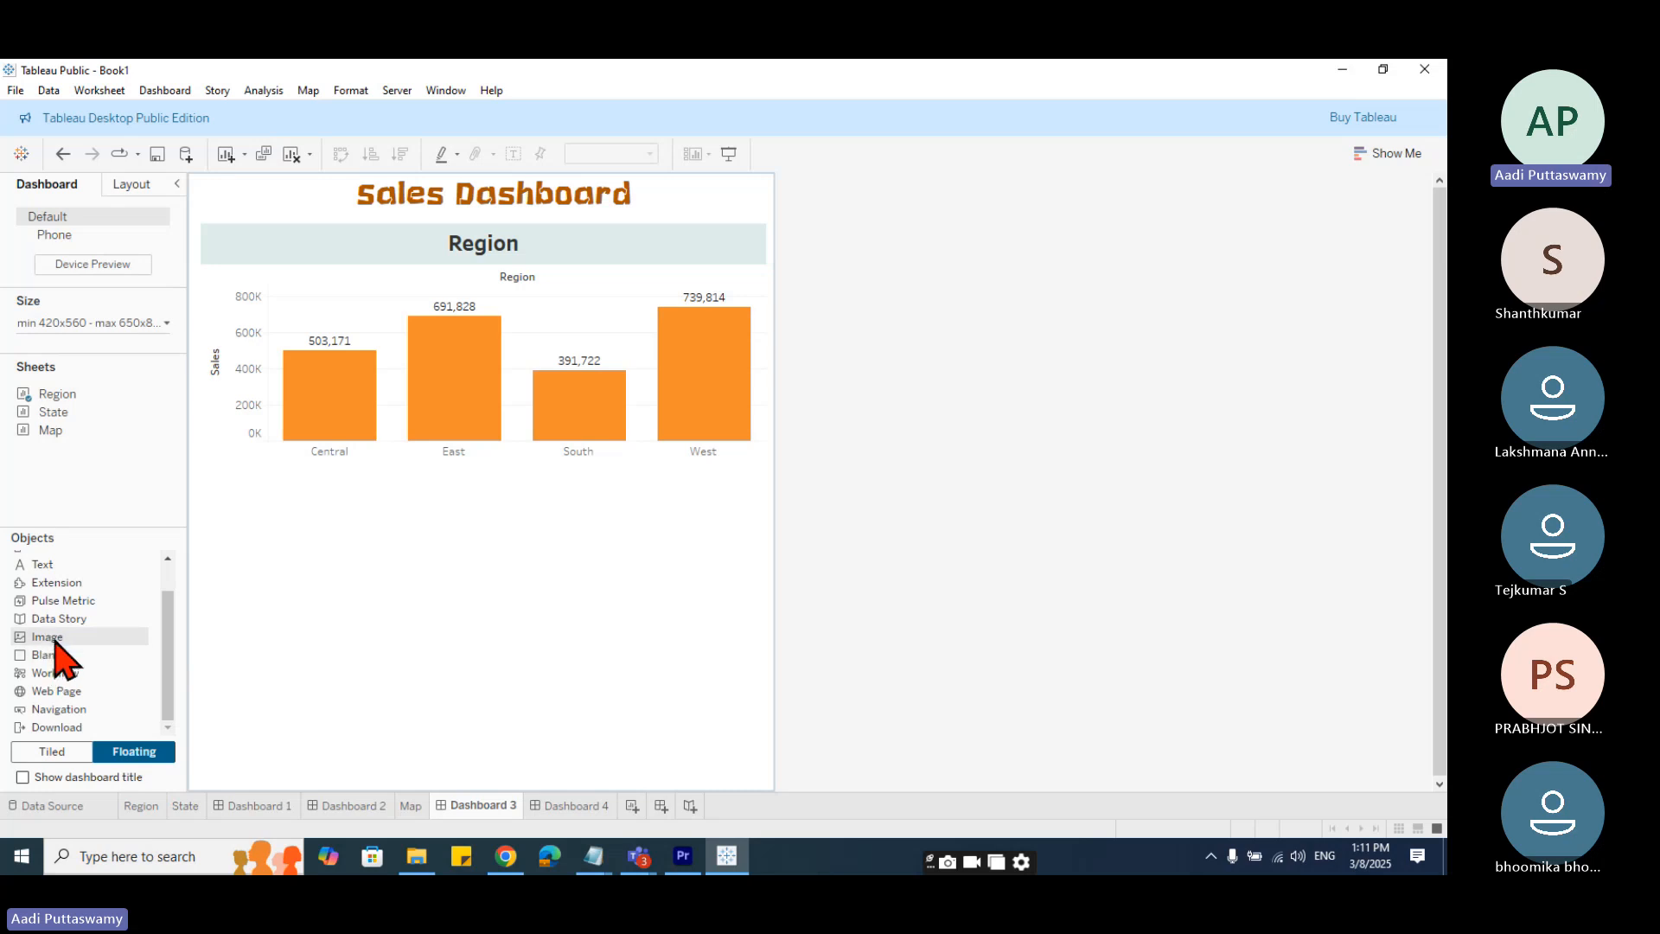
{"action": "left_click_drag", "start_coordinate": [50, 640], "coordinate": [273, 524]}
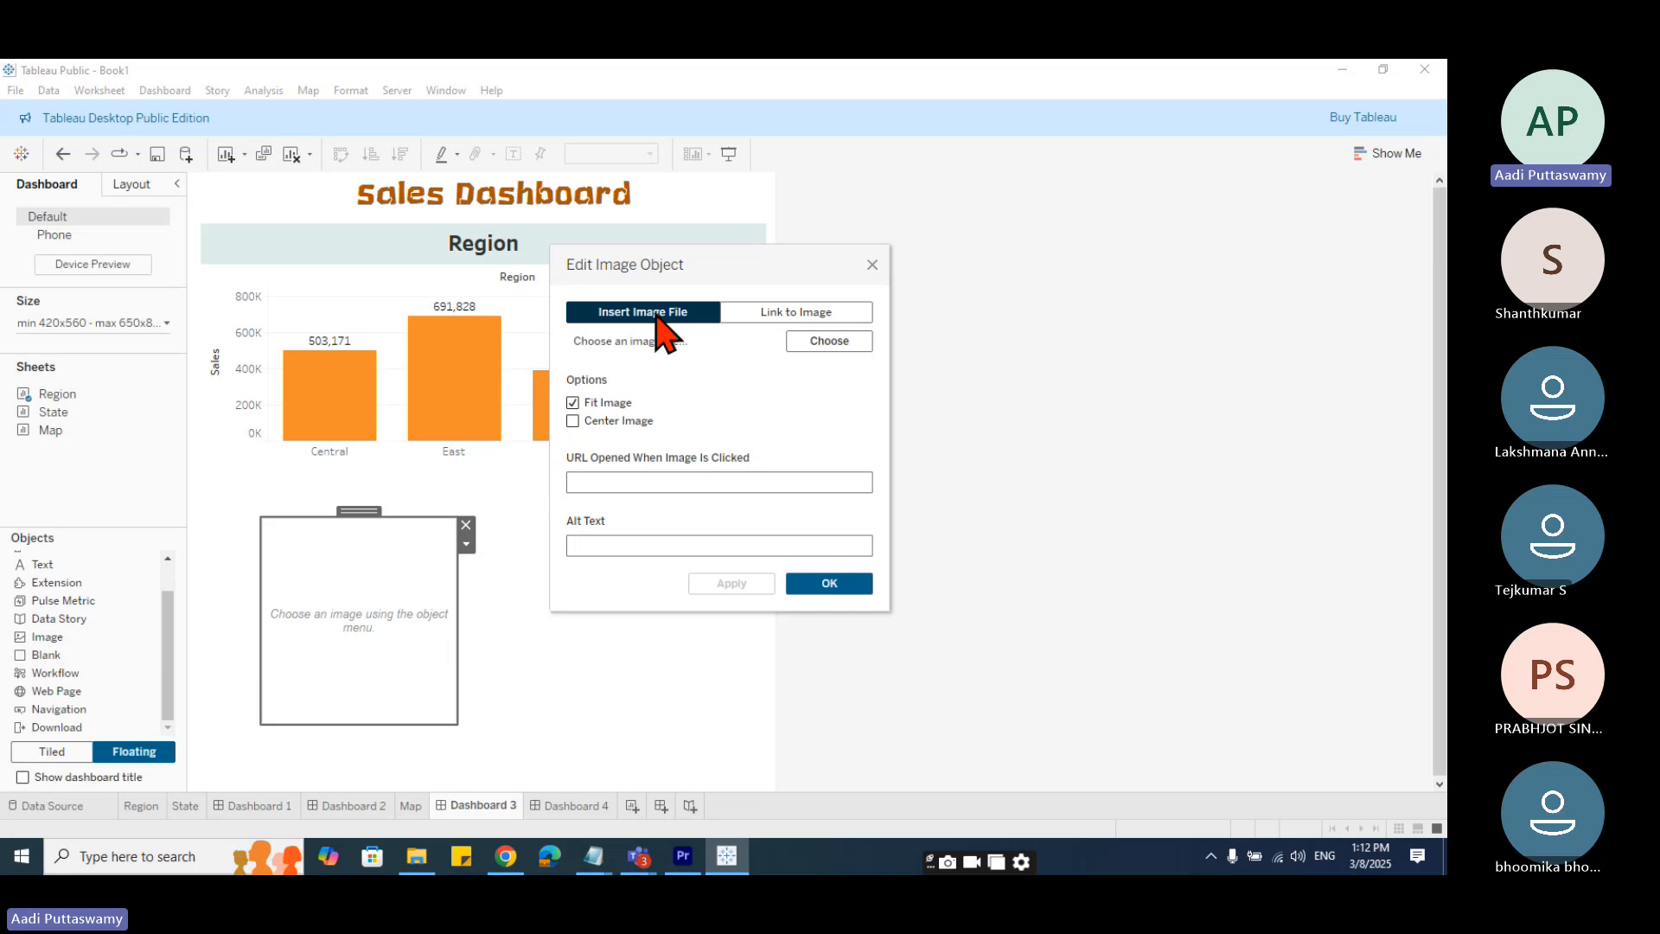
{"action": "left_click", "coordinate": [833, 342]}
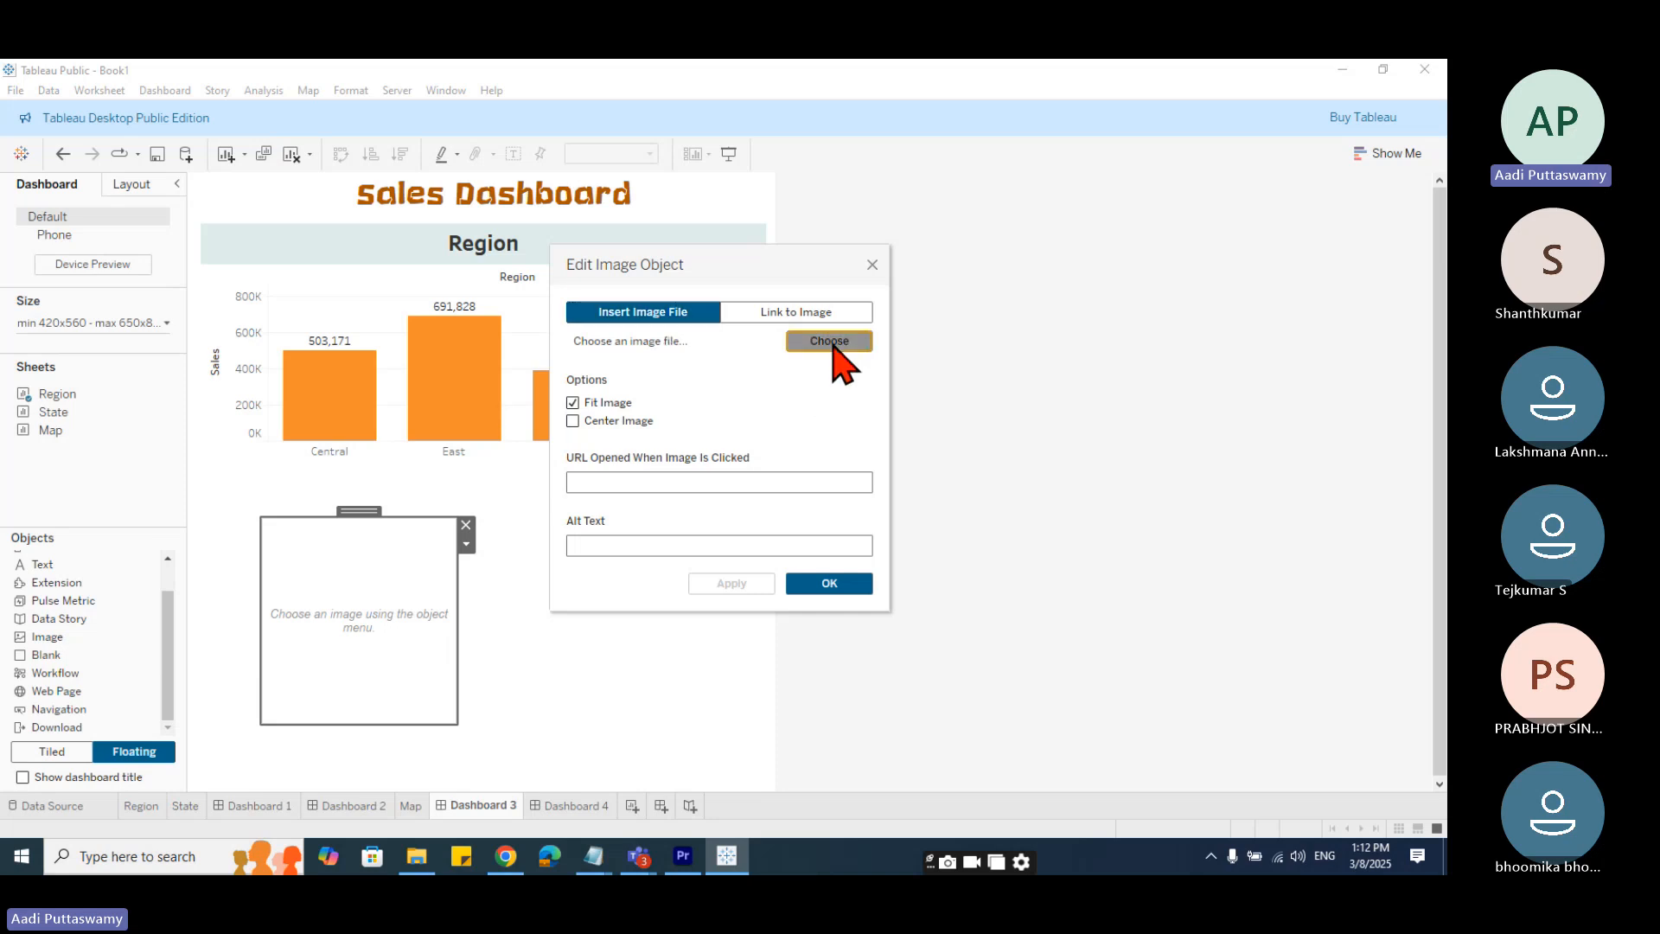
- Browse to the iTAS Training Files folder inside IDrive on the One Touch (F:) drive
{"action": "left_click_drag", "start_coordinate": [878, 275], "coordinate": [641, 275]}
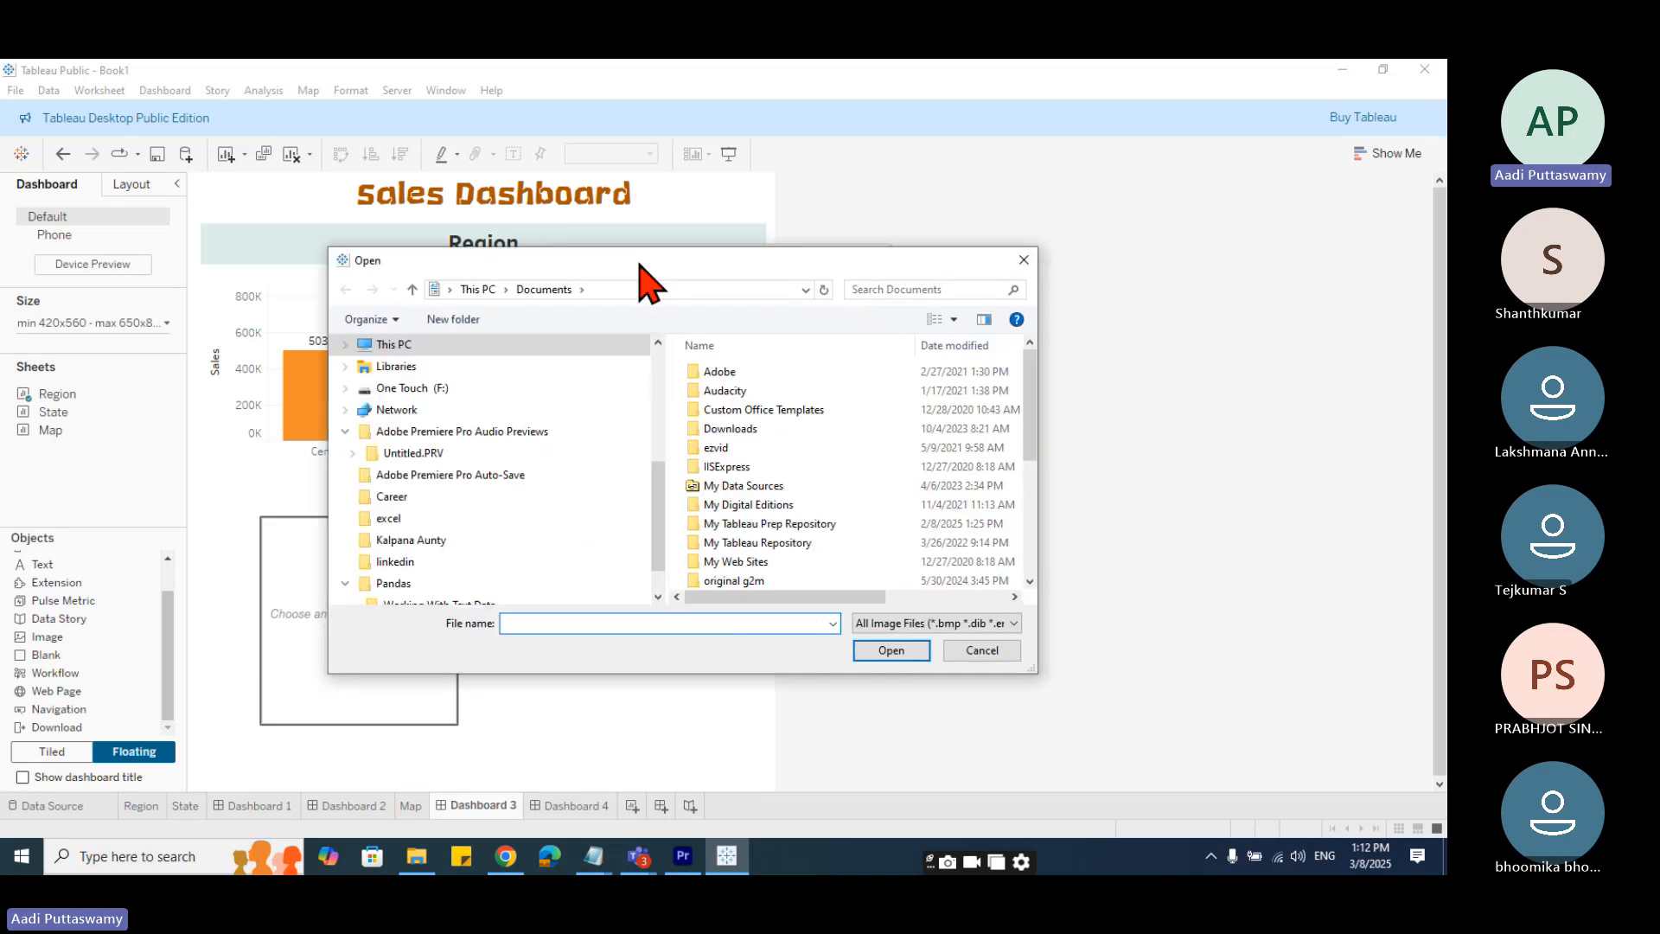
{"action": "left_click_drag", "start_coordinate": [648, 473], "coordinate": [657, 423]}
{"action": "left_click", "coordinate": [500, 570]}
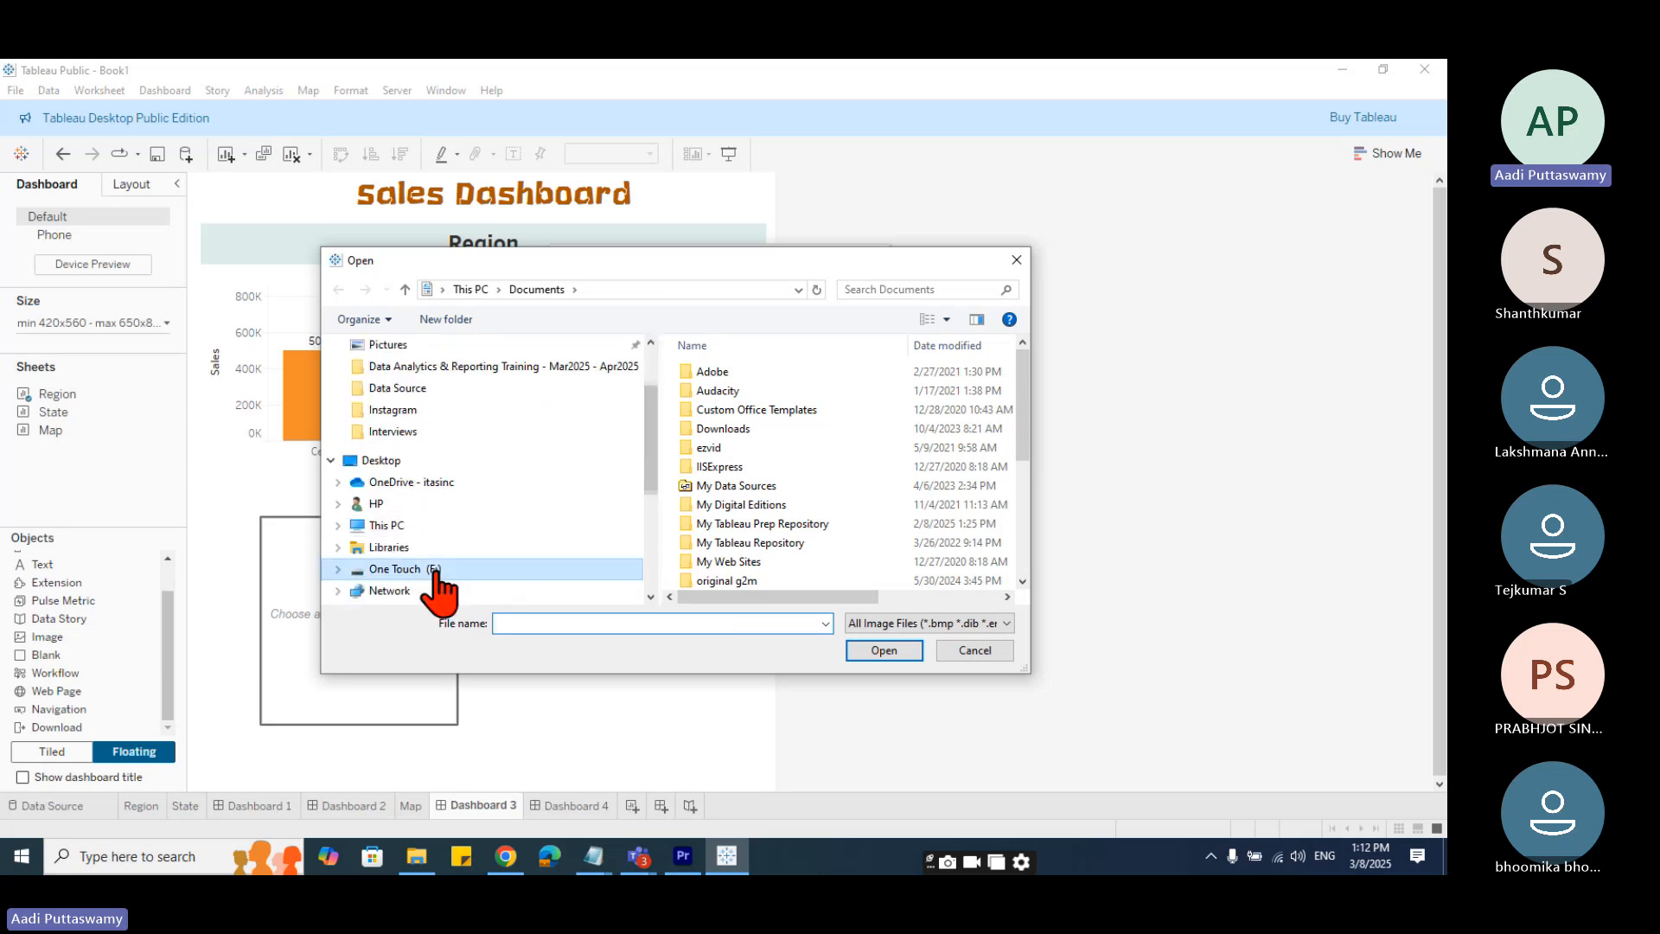
{"action": "scroll", "coordinate": [757, 536], "scroll_direction": "down", "scroll_amount": 1}
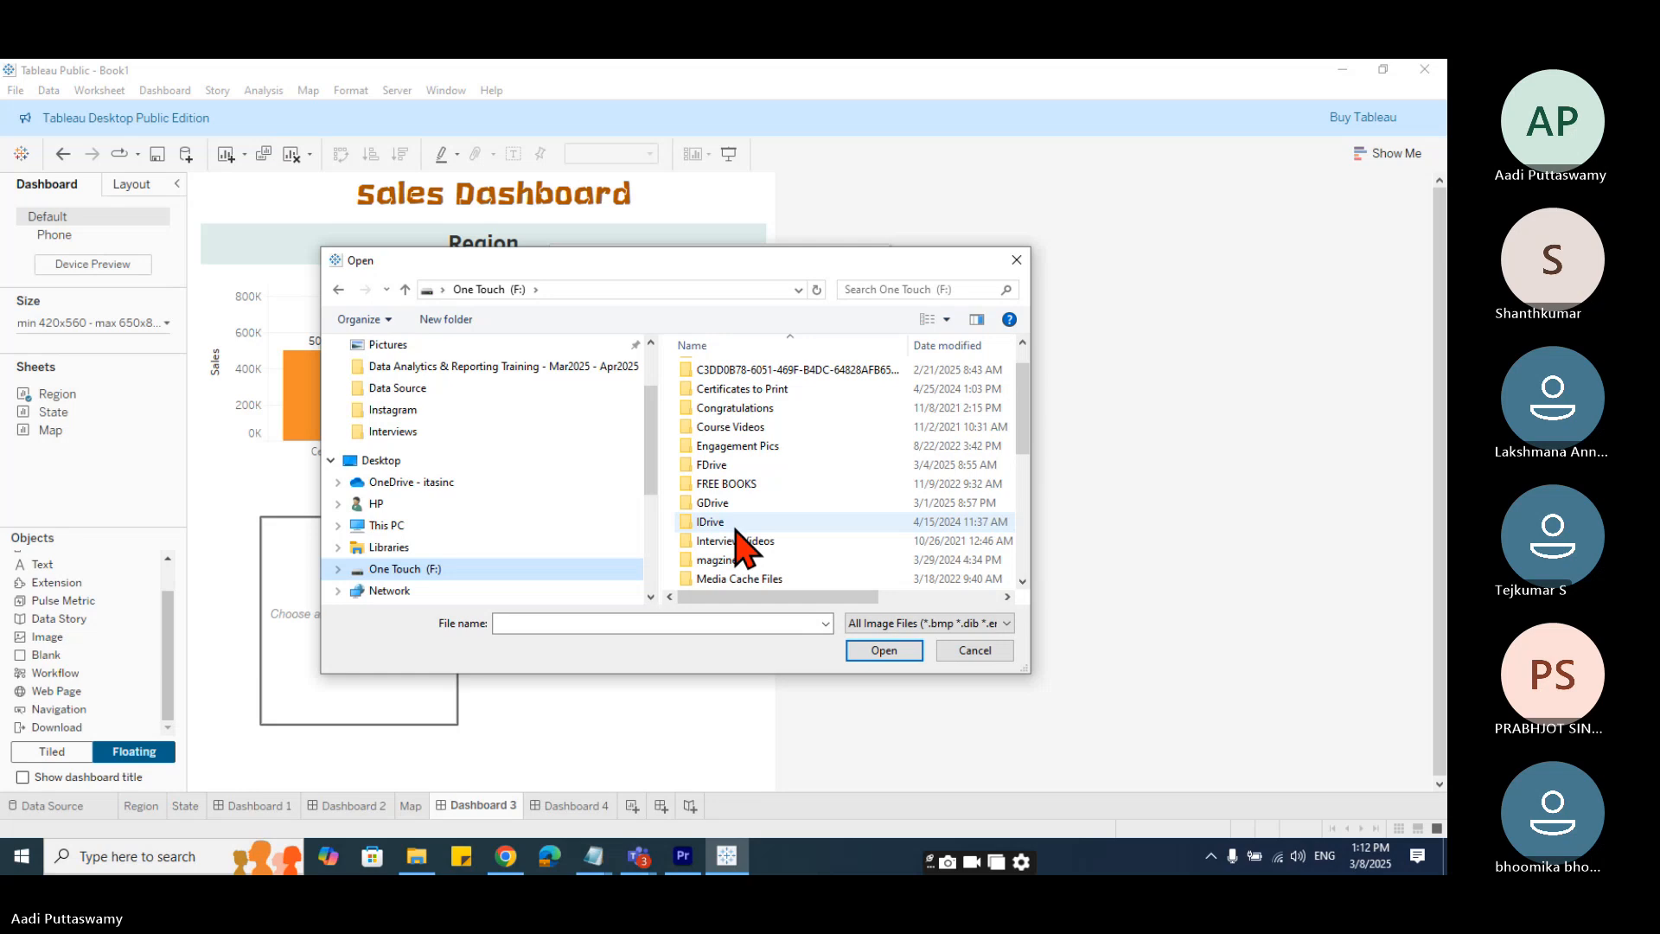
{"action": "double_click", "coordinate": [756, 523]}
{"action": "double_click", "coordinate": [756, 524]}
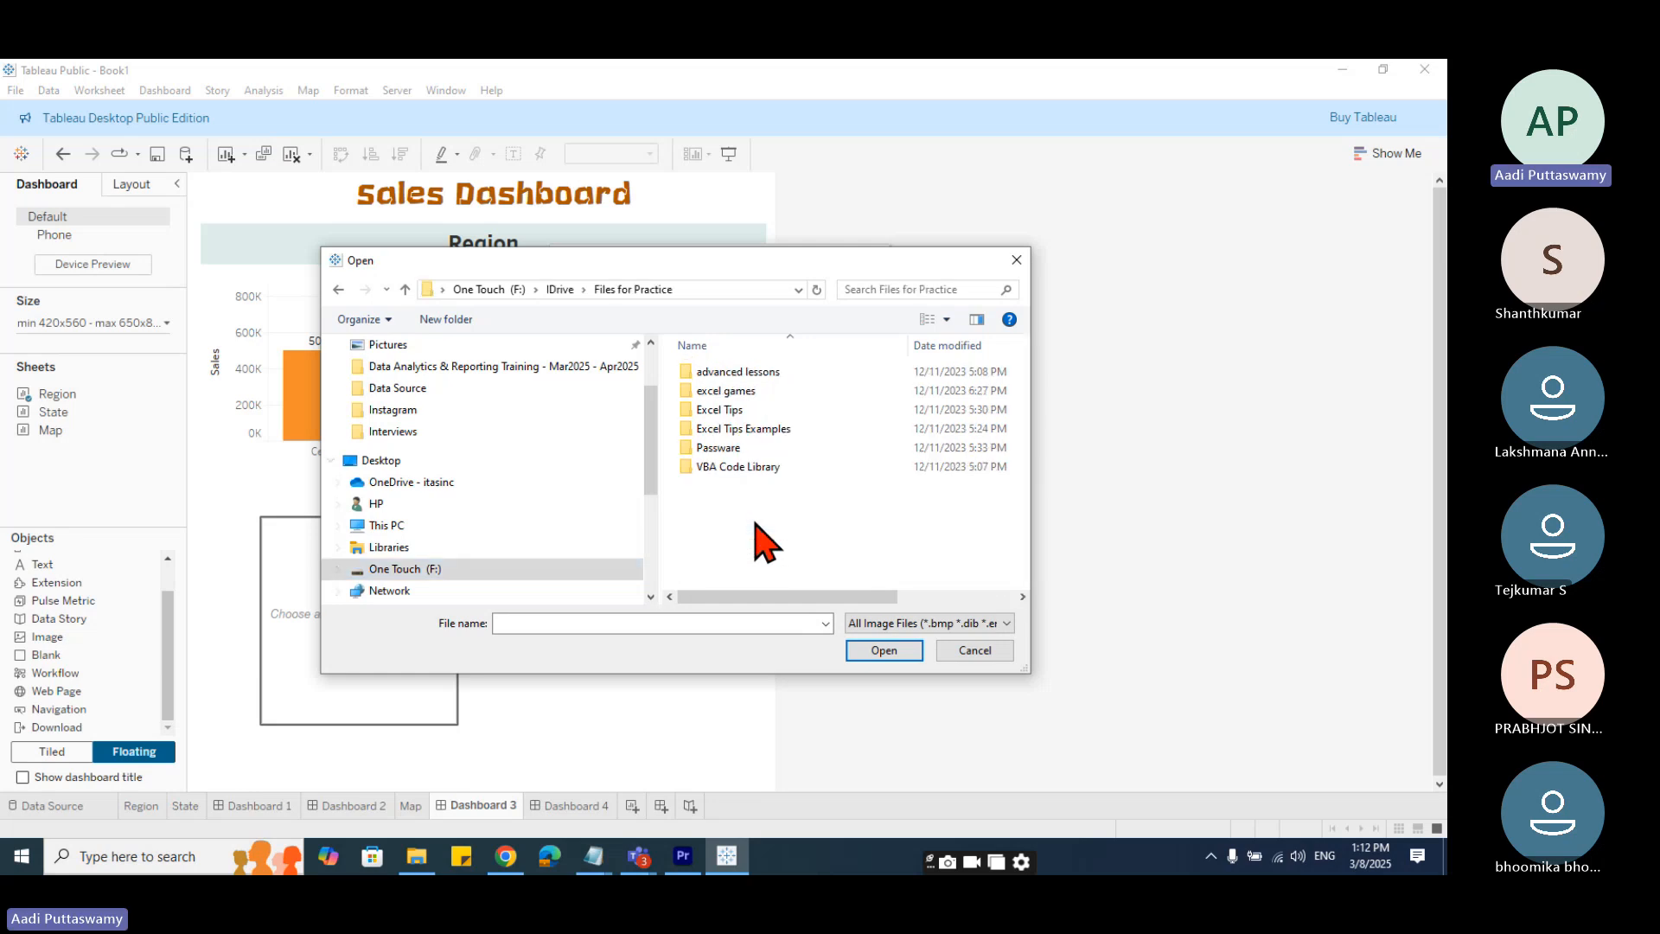
{"action": "left_click", "coordinate": [560, 291]}
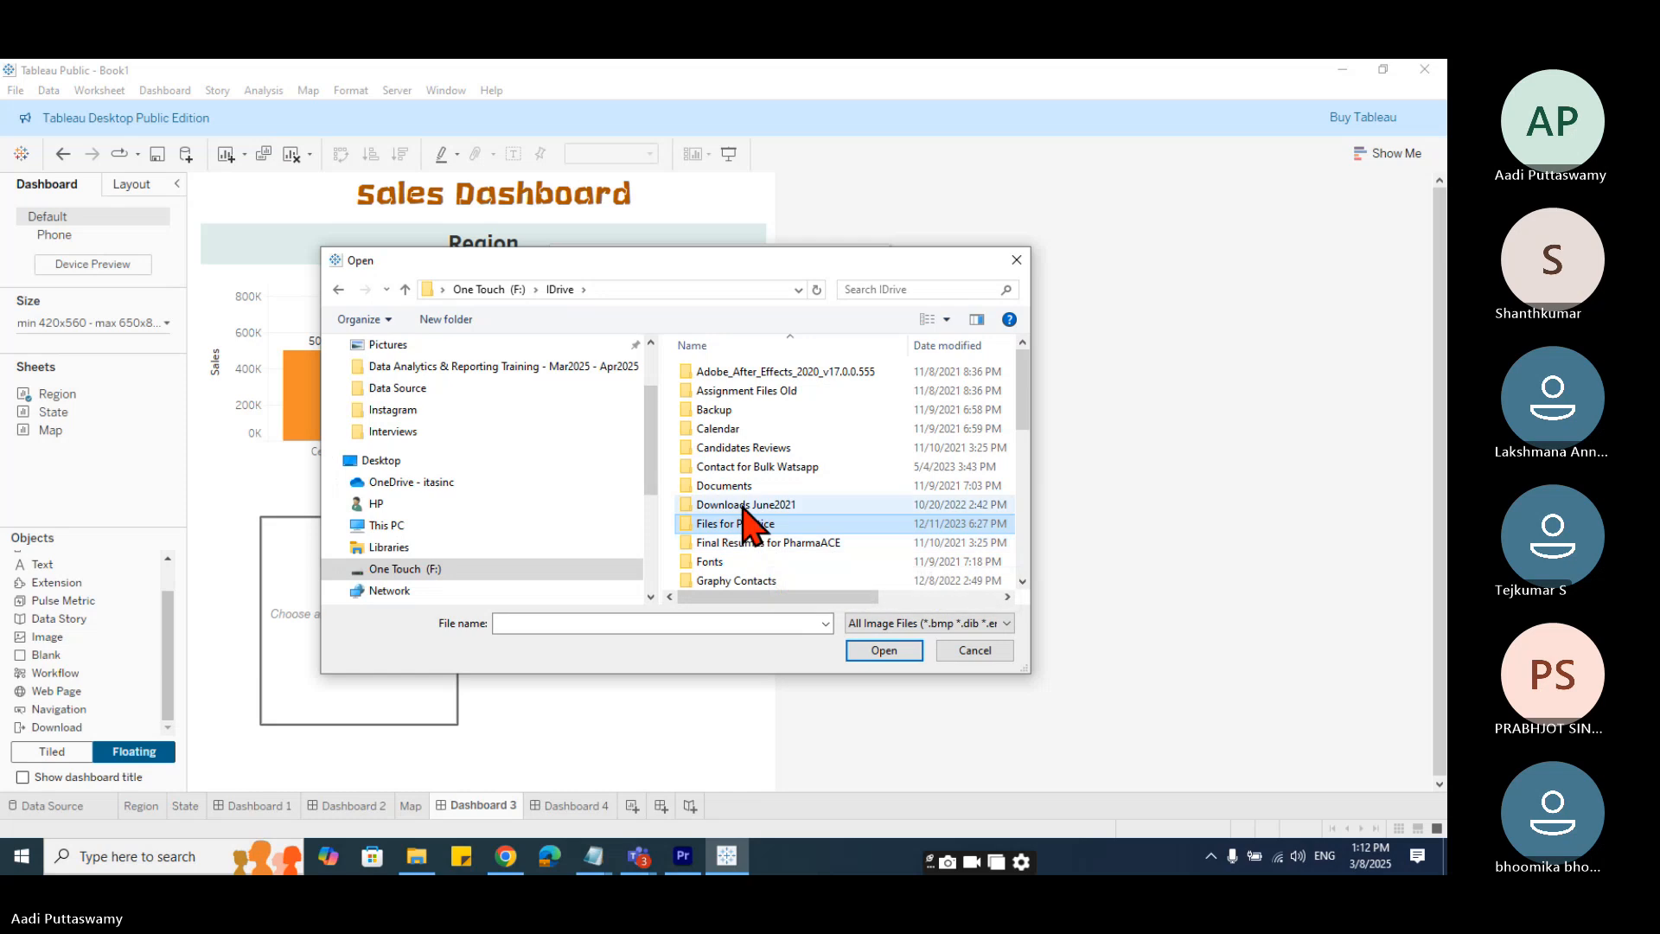
{"action": "scroll", "coordinate": [782, 554], "scroll_direction": "down", "scroll_amount": 3}
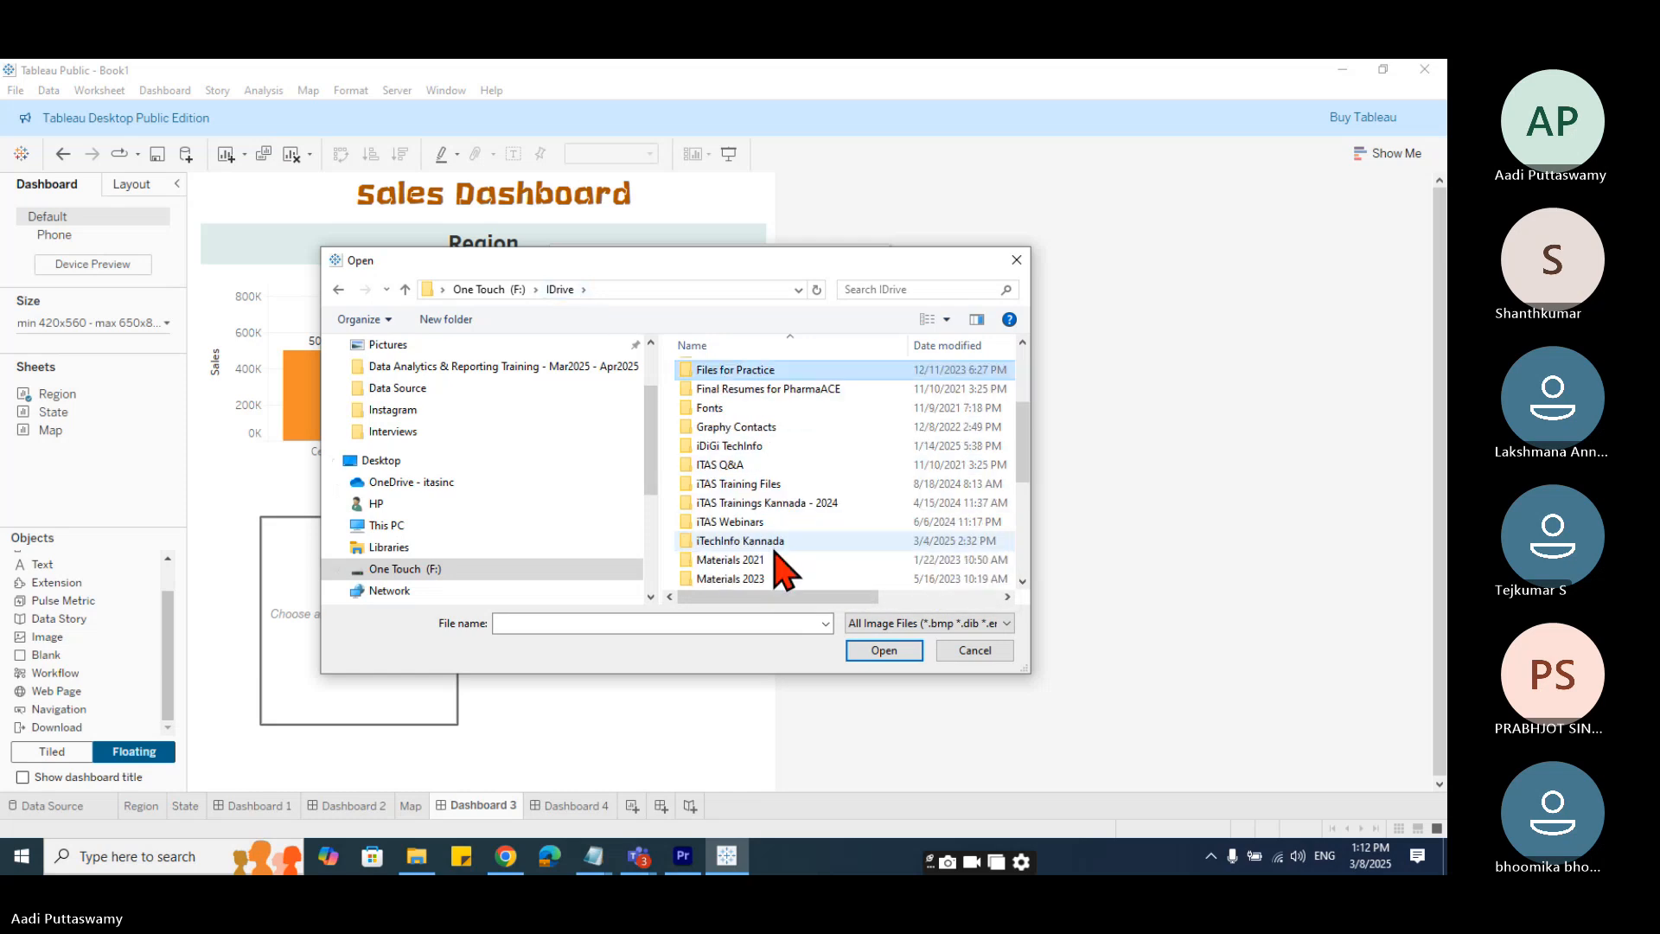
{"action": "double_click", "coordinate": [761, 485]}
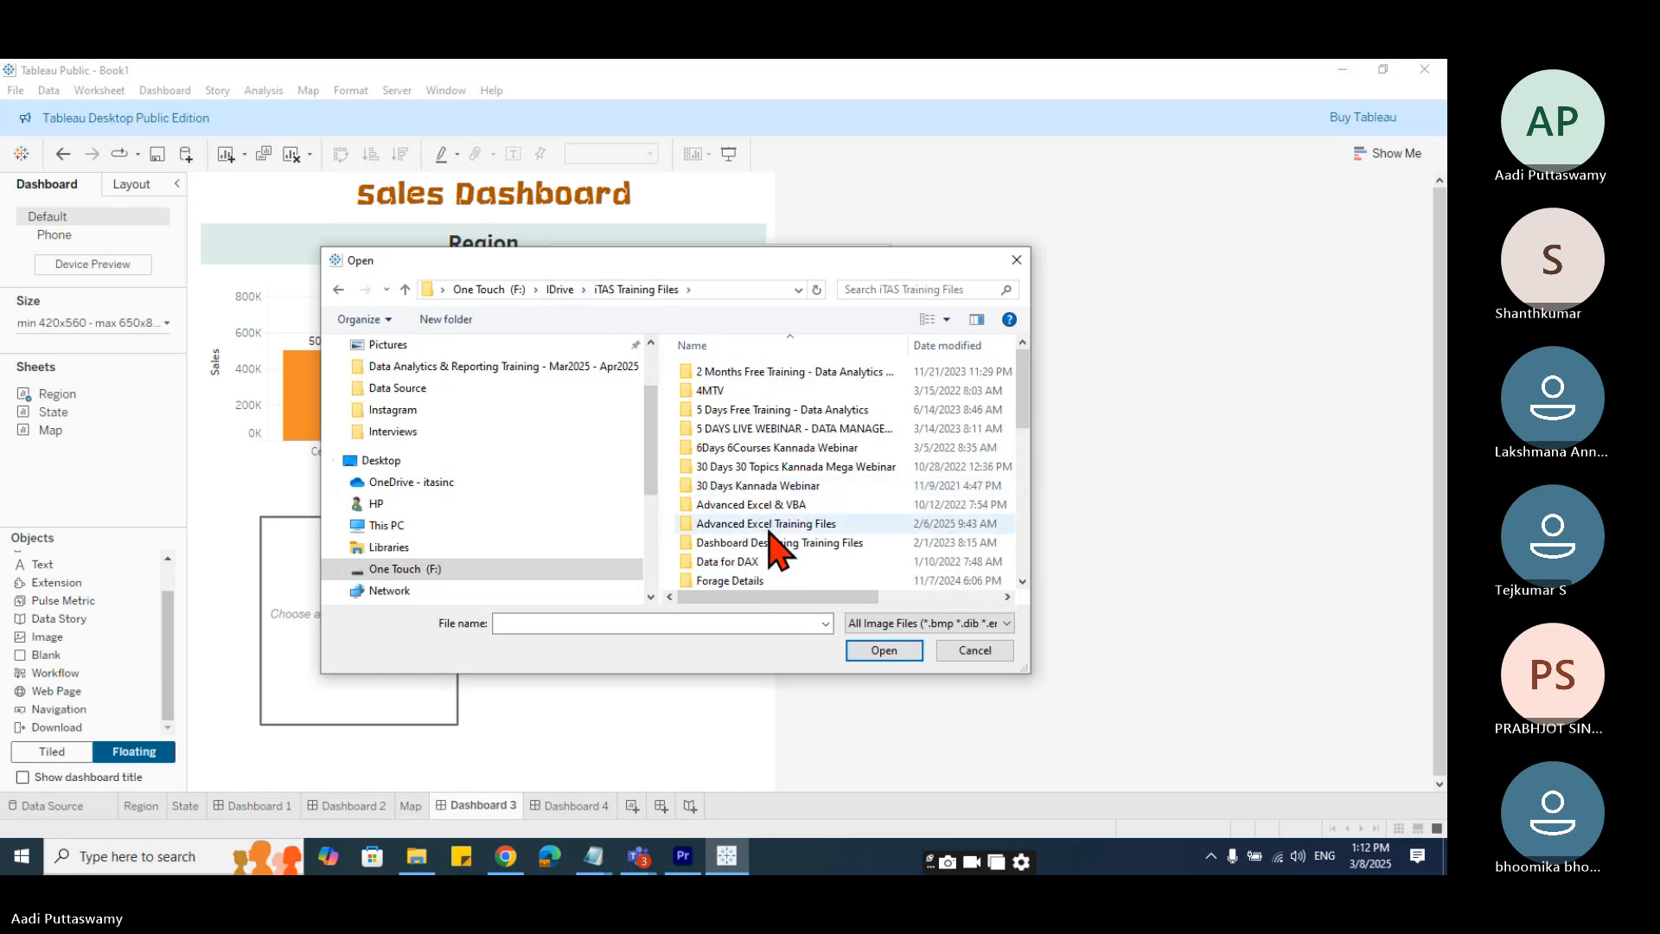
- Choose Logo new.png from the Logo folder under Power BI, Day 06, Dashboard as the image file
{"action": "scroll", "coordinate": [768, 537], "scroll_direction": "down", "scroll_amount": 3}
{"action": "scroll", "coordinate": [772, 547], "scroll_direction": "down", "scroll_amount": 3}
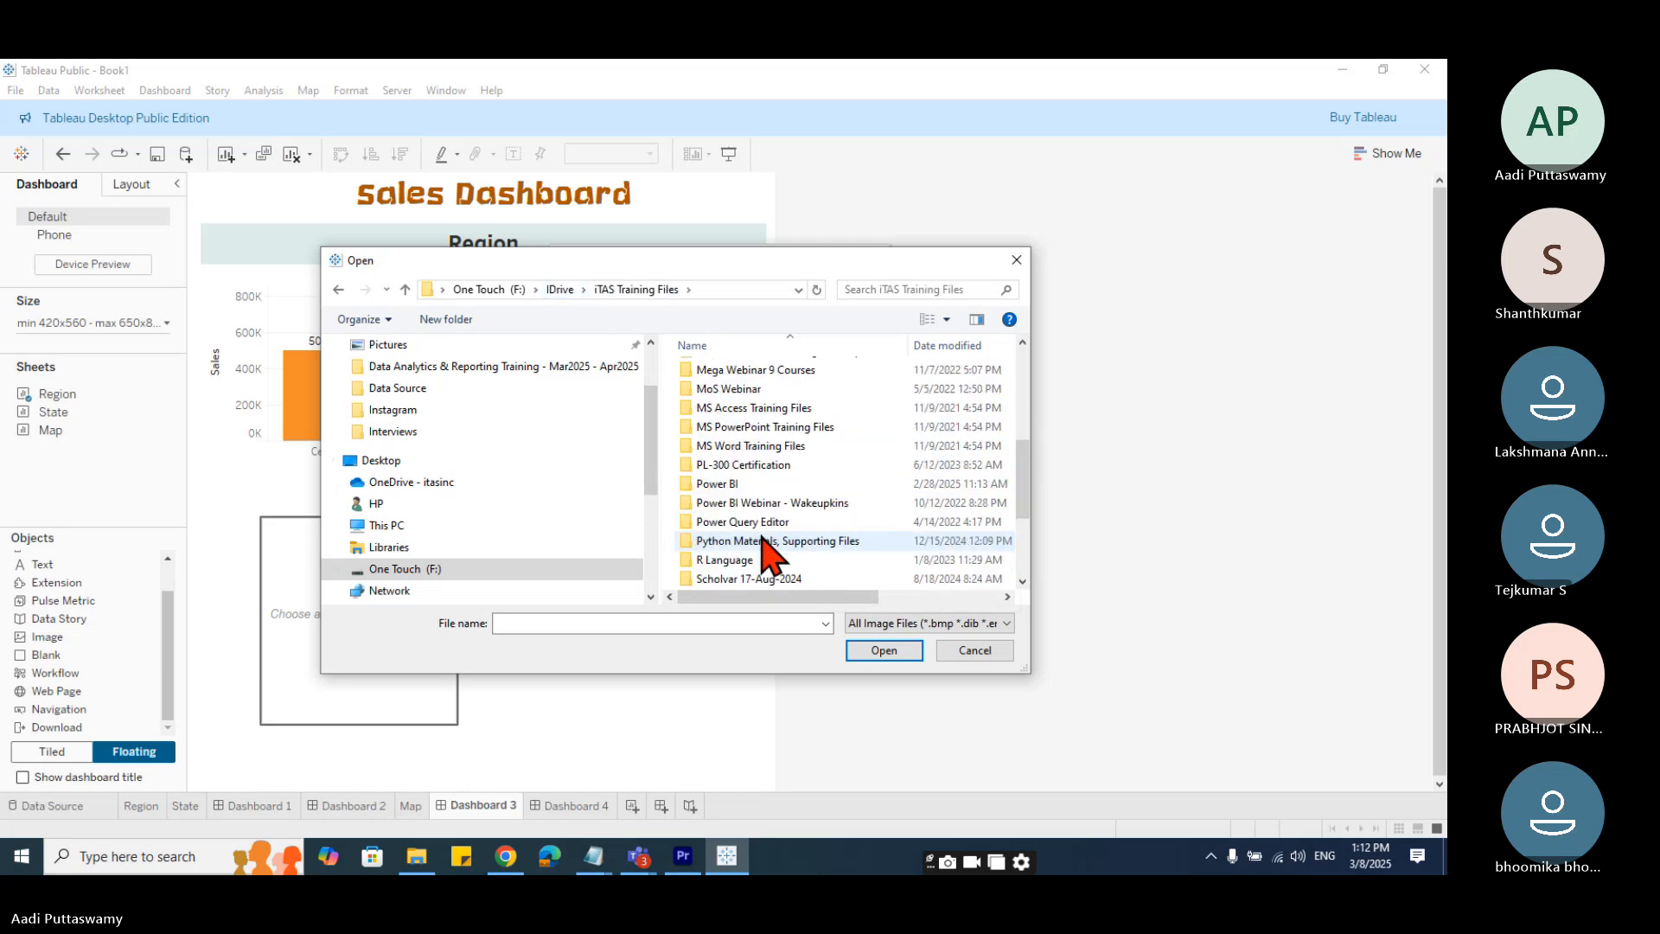
{"action": "double_click", "coordinate": [747, 486]}
{"action": "double_click", "coordinate": [749, 506]}
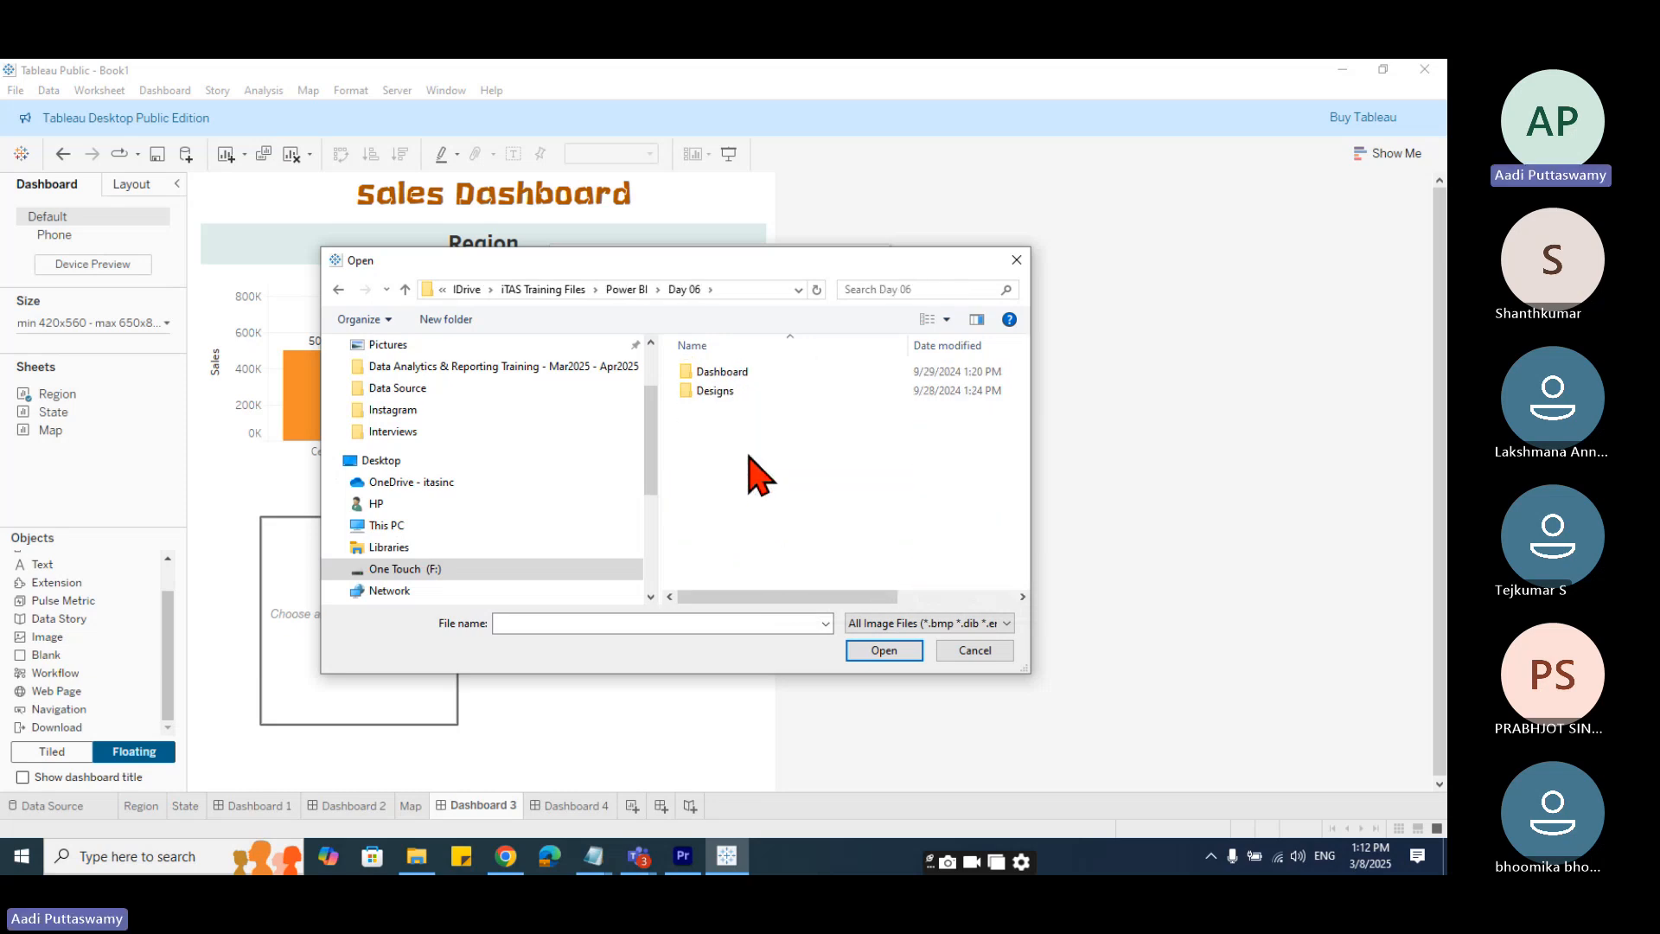
{"action": "double_click", "coordinate": [741, 372]}
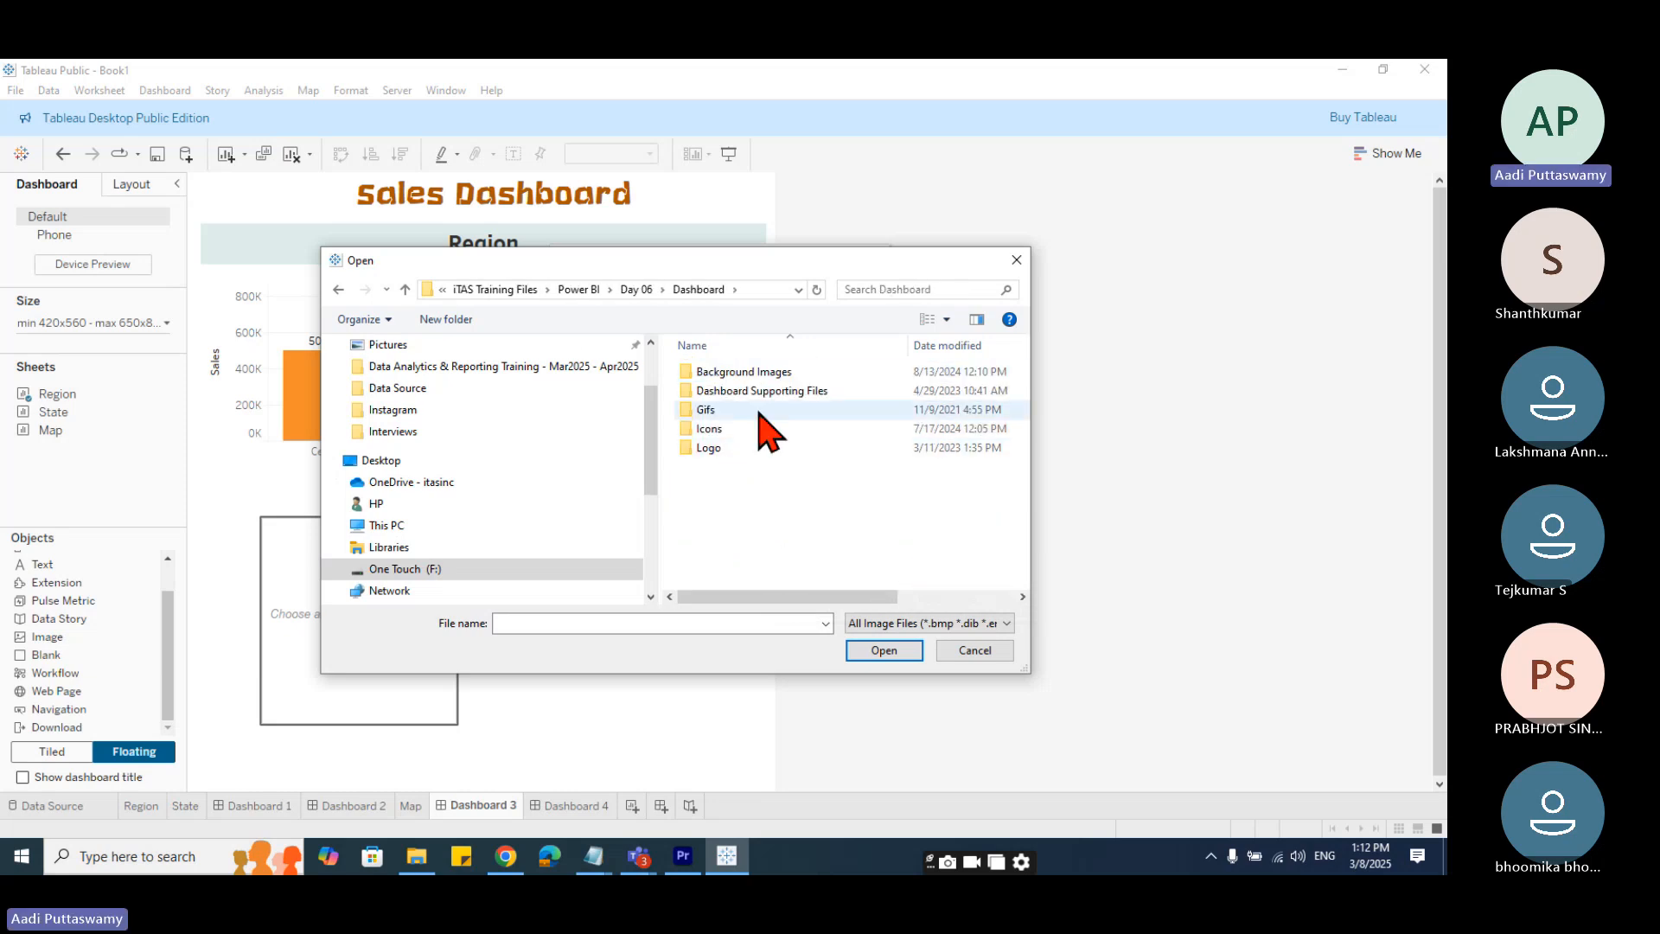
{"action": "left_click", "coordinate": [736, 445]}
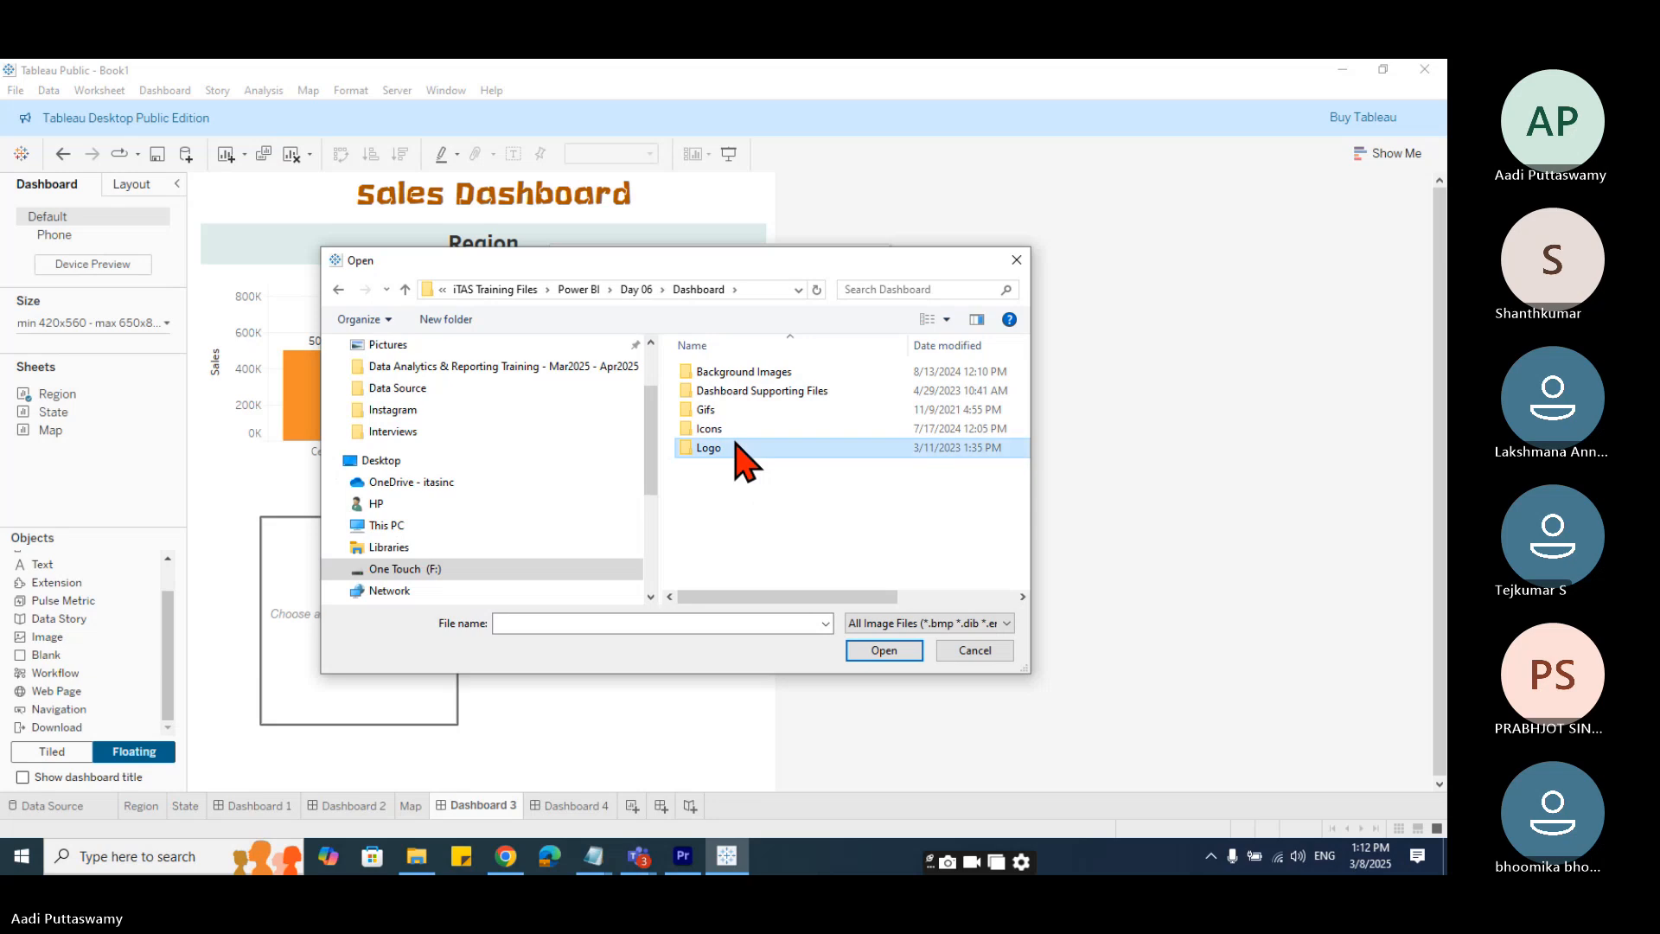
{"action": "double_click", "coordinate": [736, 445]}
{"action": "left_click", "coordinate": [741, 416]}
{"action": "left_click", "coordinate": [890, 652]}
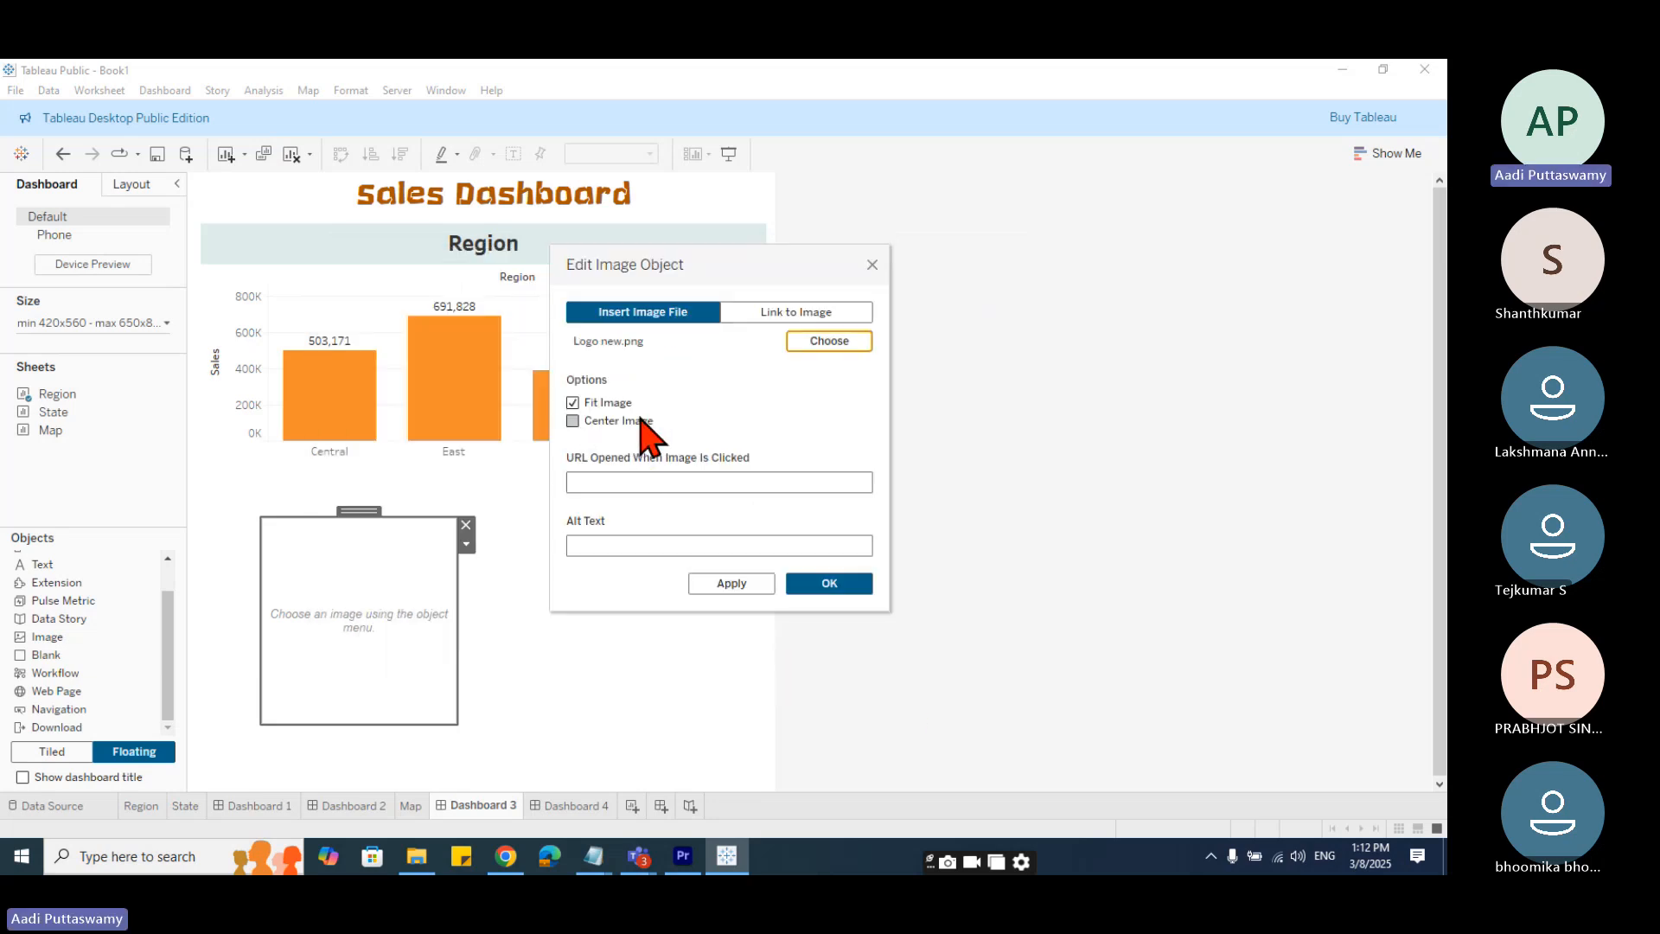
- Enable Center Image along with Fit Image for the logo and insert it, leaving the URL and alt text empty
{"action": "left_click", "coordinate": [618, 422]}
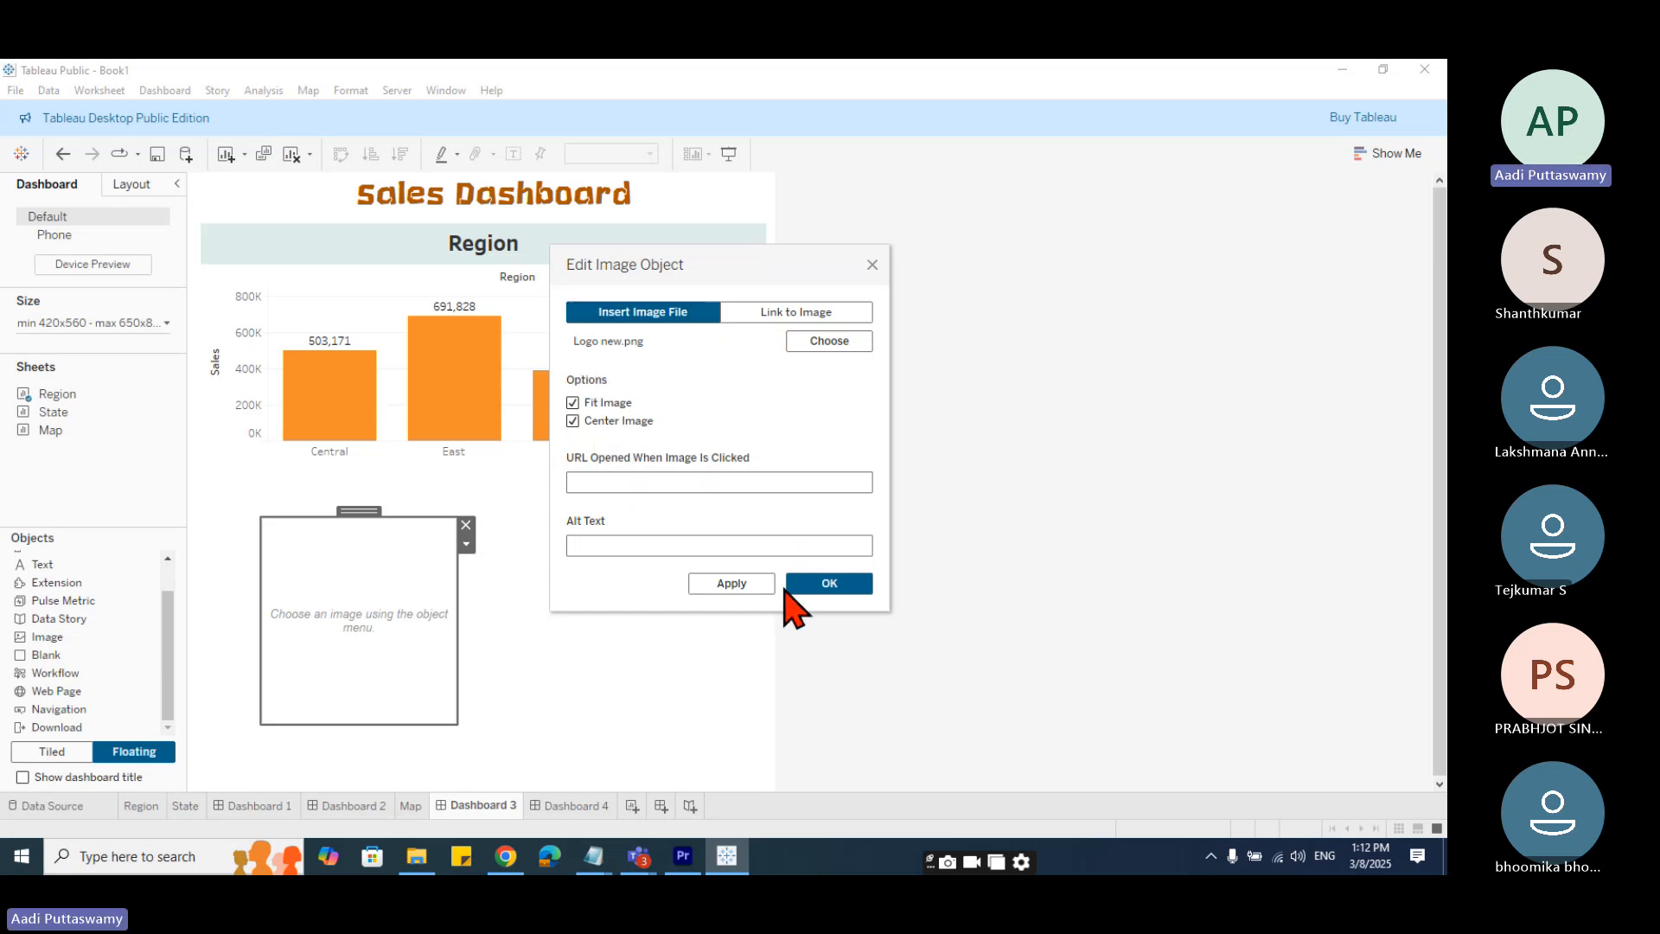
{"action": "left_click", "coordinate": [584, 482]}
{"action": "left_click", "coordinate": [614, 547]}
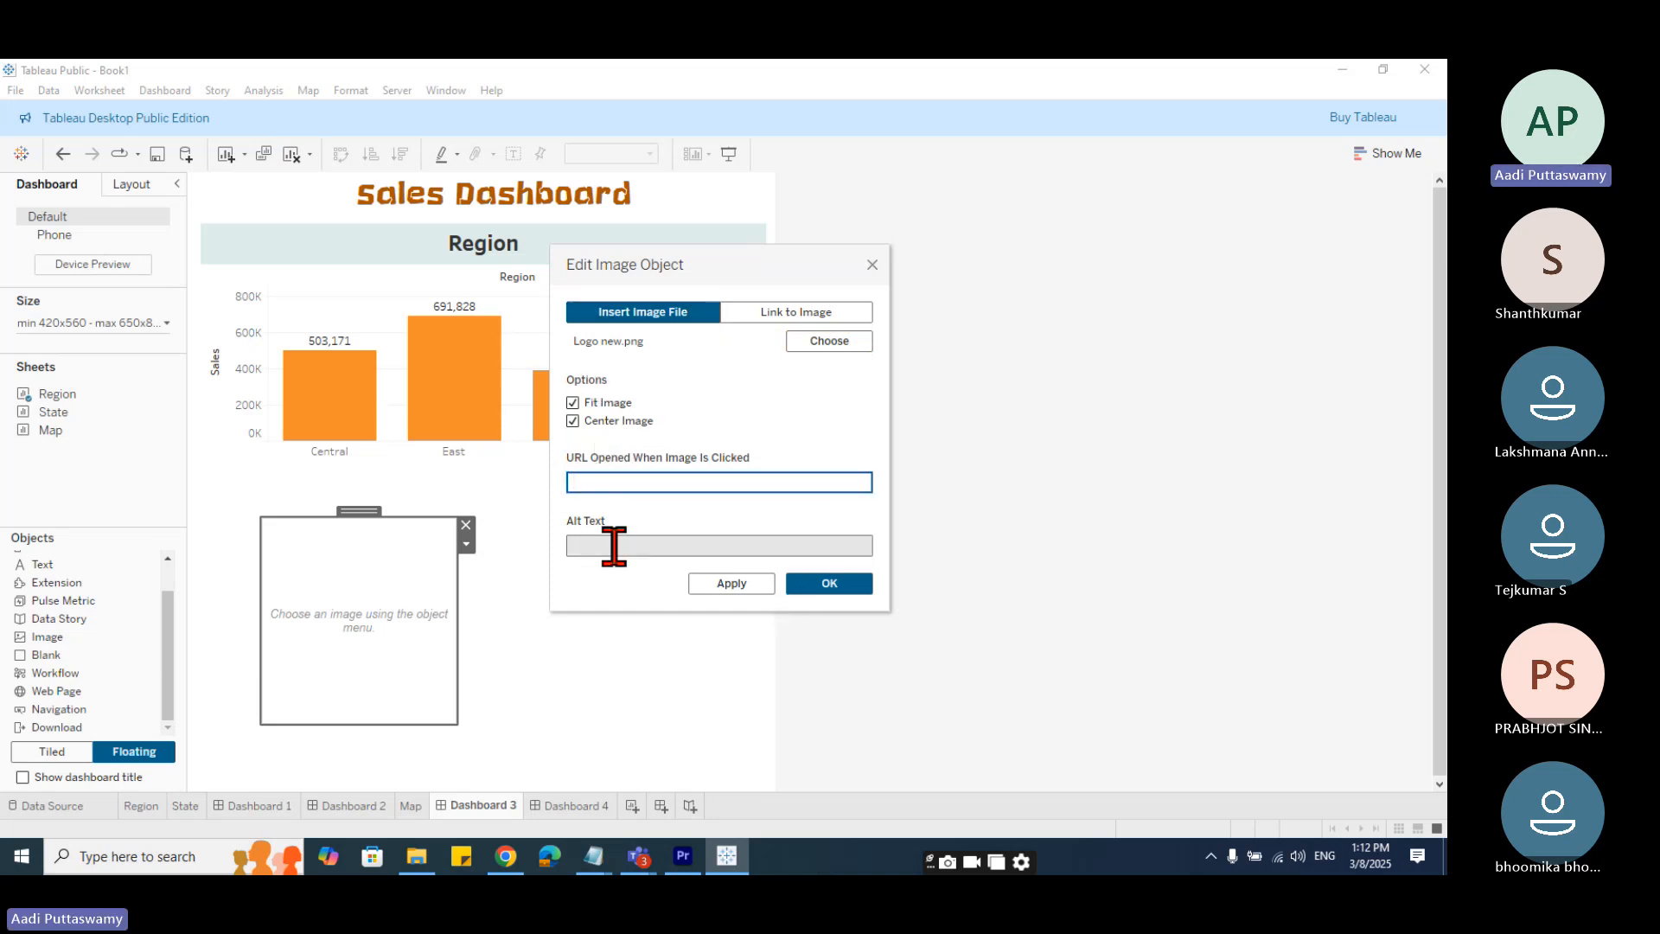
{"action": "left_click", "coordinate": [826, 585]}
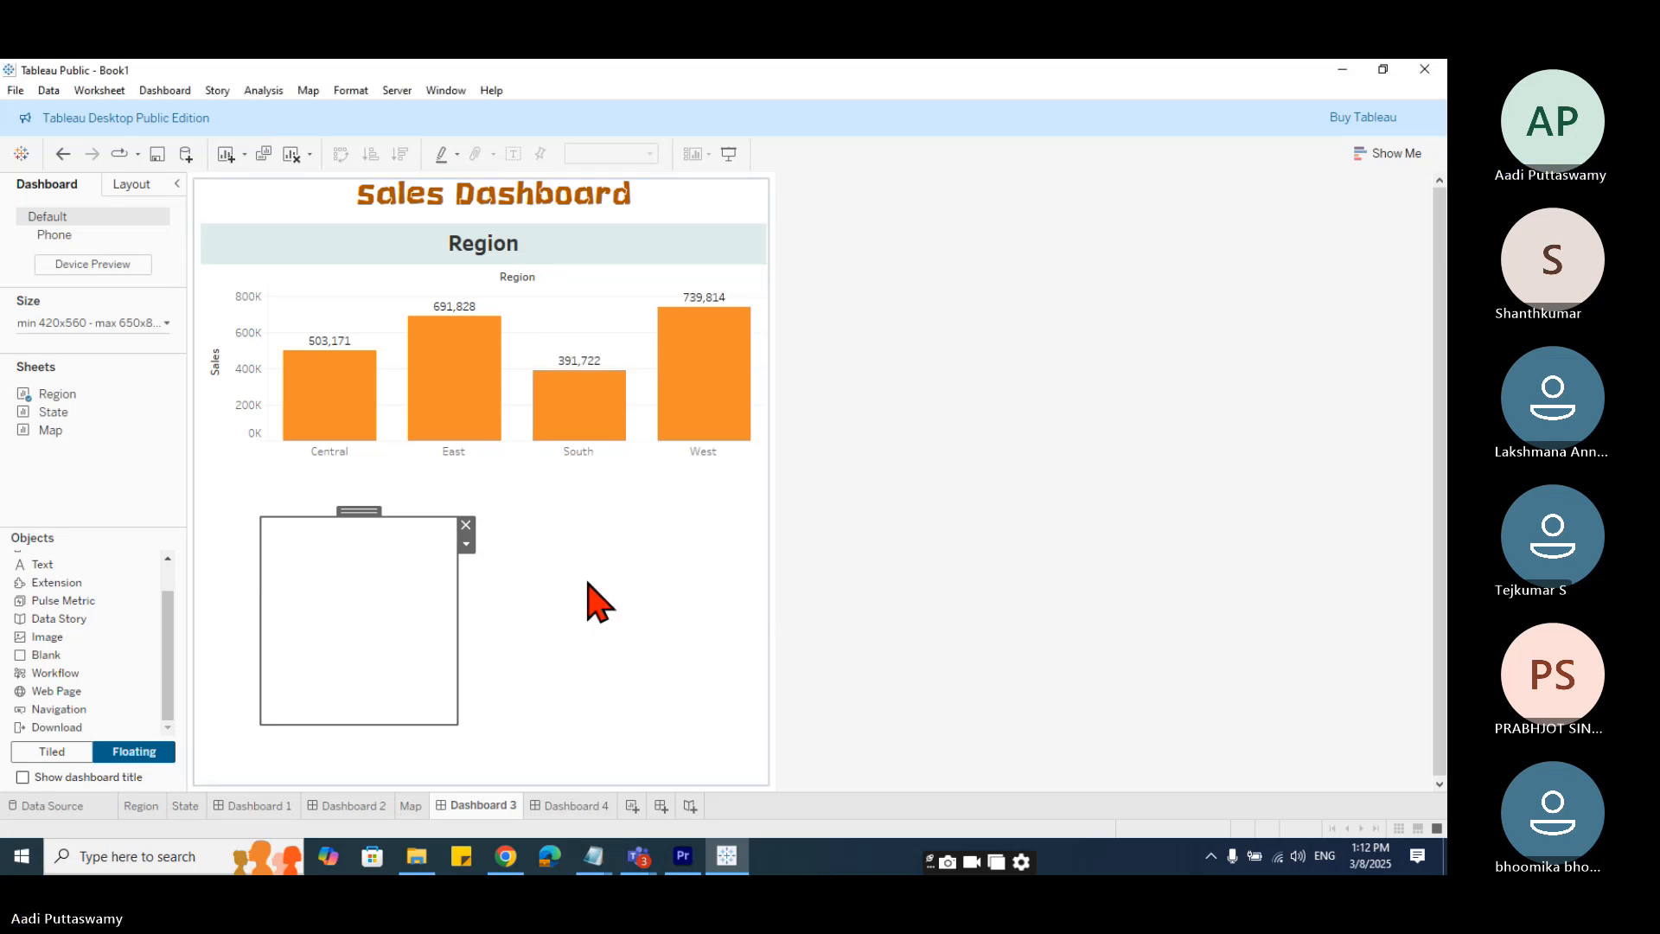
- Shrink the floating logo image and position it on the West bar of the Region chart
{"action": "left_click_drag", "start_coordinate": [362, 513], "coordinate": [351, 312]}
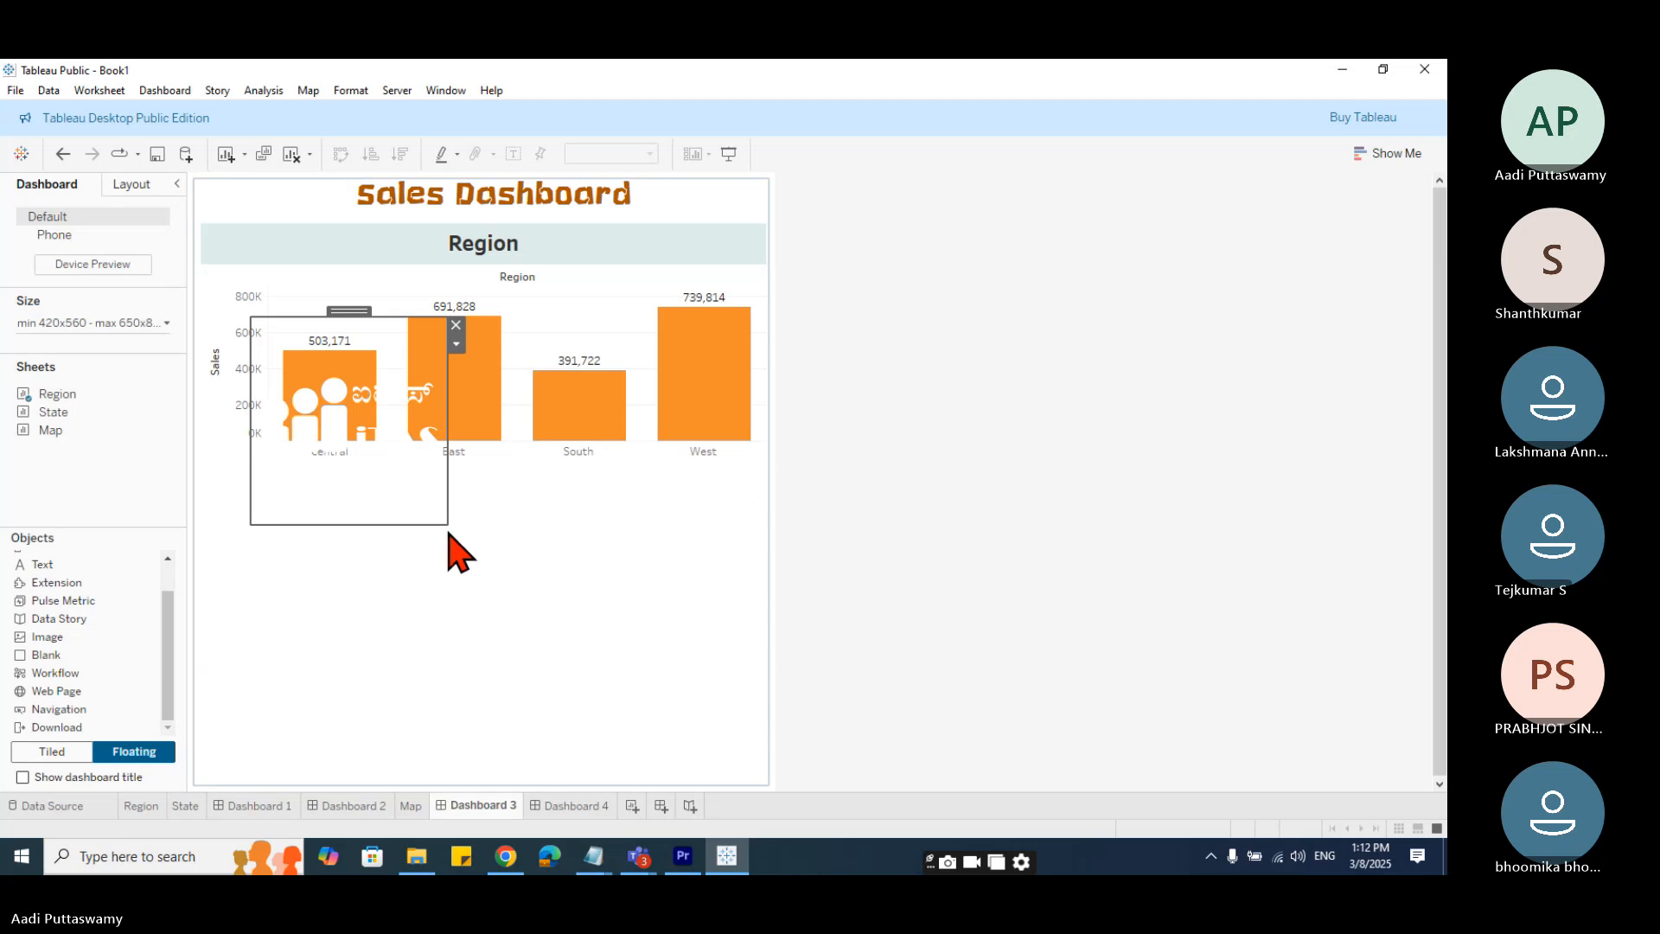
{"action": "left_click_drag", "start_coordinate": [448, 524], "coordinate": [437, 420]}
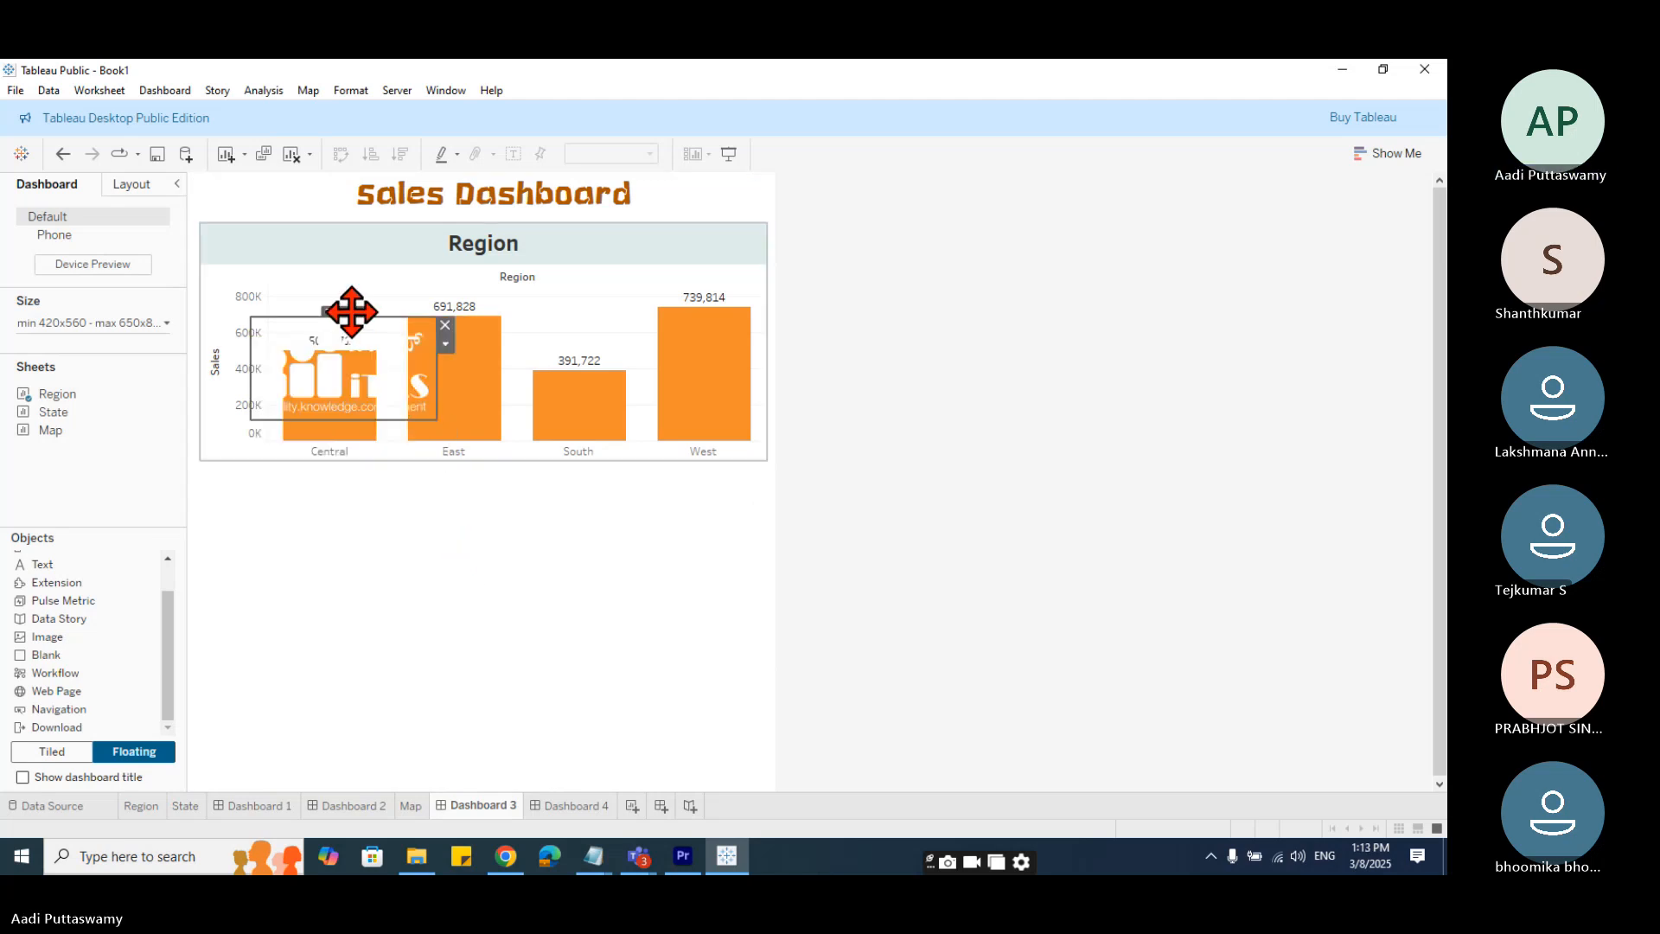
{"action": "left_click_drag", "start_coordinate": [352, 311], "coordinate": [688, 328]}
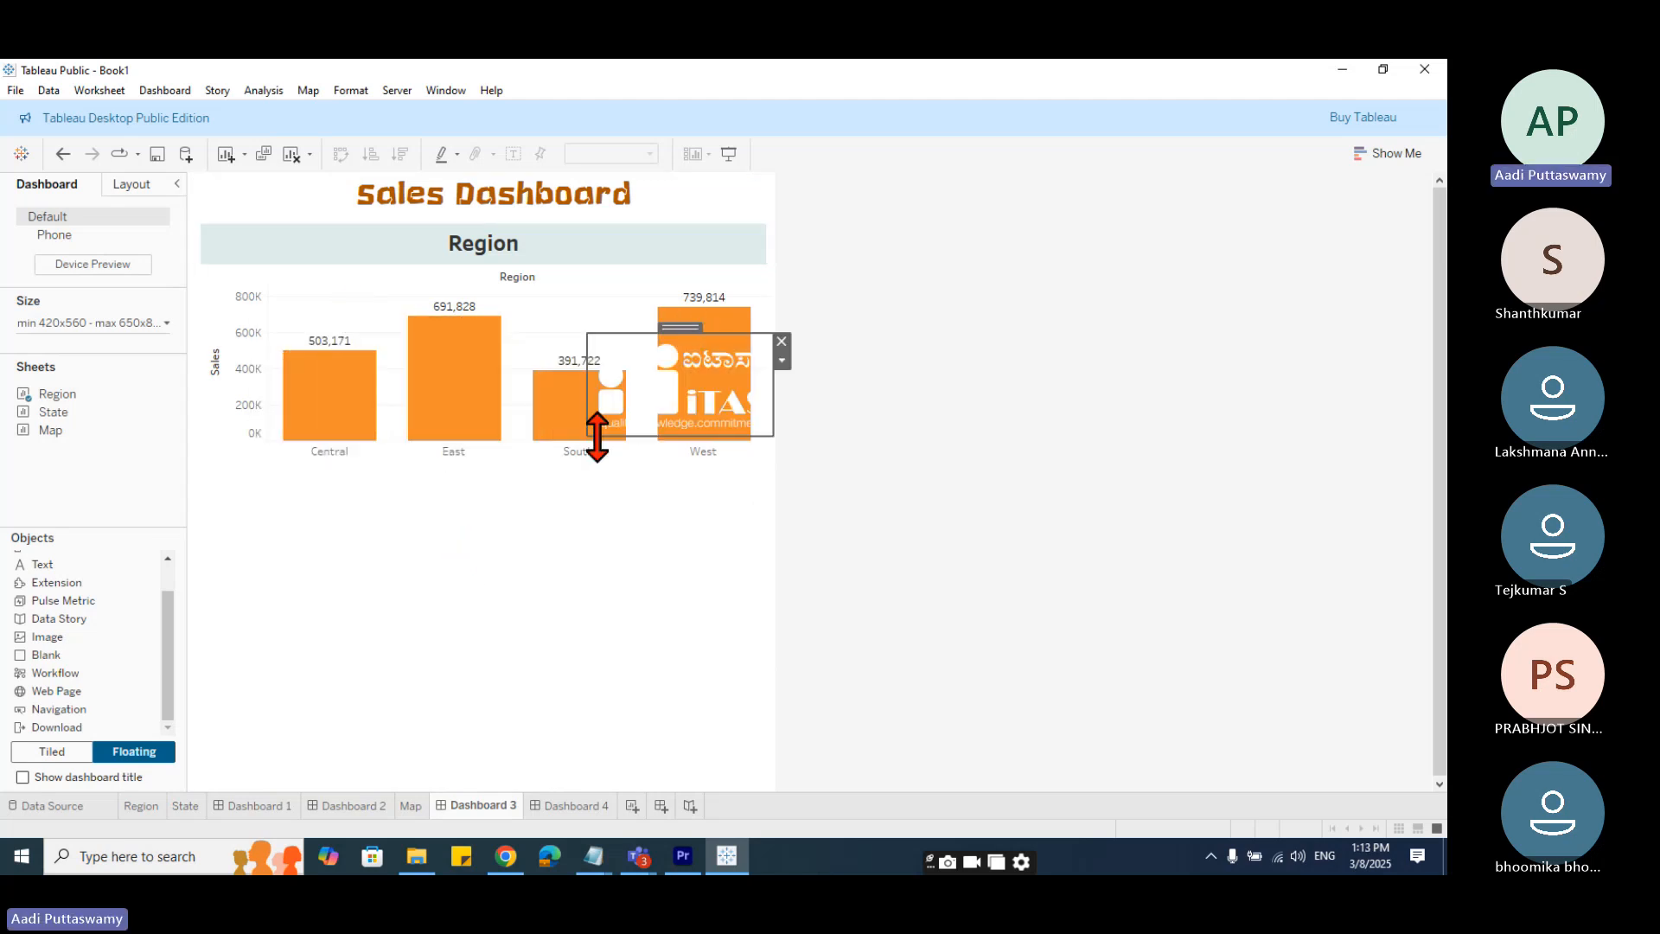
{"action": "left_click_drag", "start_coordinate": [591, 435], "coordinate": [748, 388]}
{"action": "left_click", "coordinate": [687, 623]}
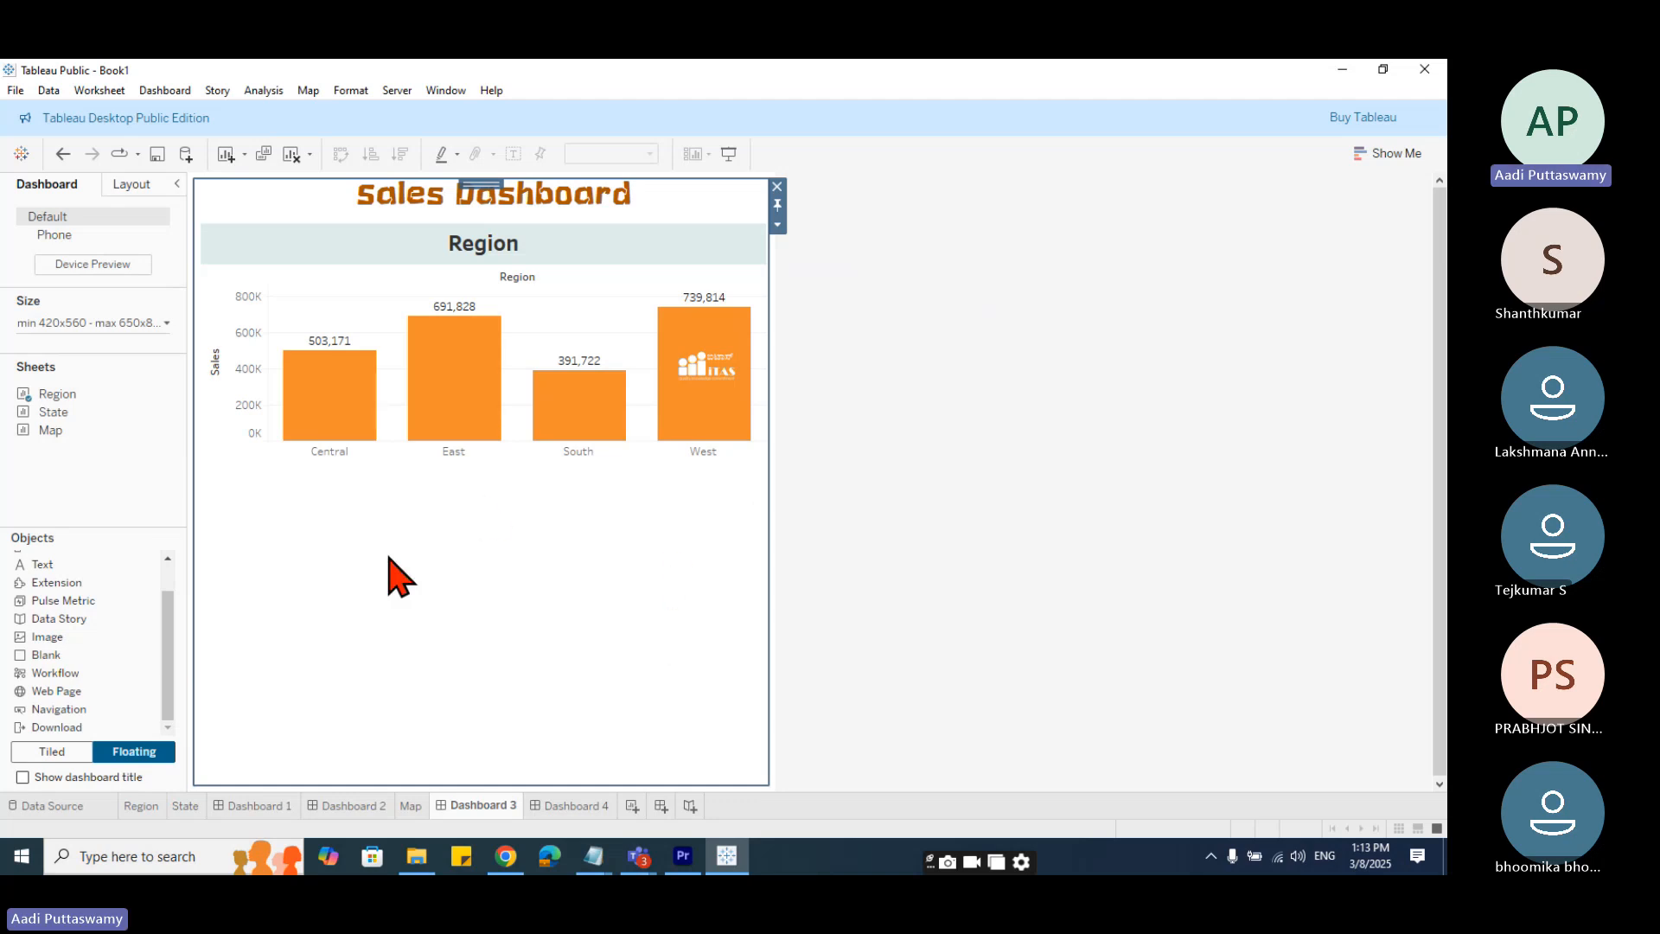
- Place a floating image object below the Region chart and set its source to Link to Image
{"action": "left_click_drag", "start_coordinate": [48, 637], "coordinate": [376, 539]}
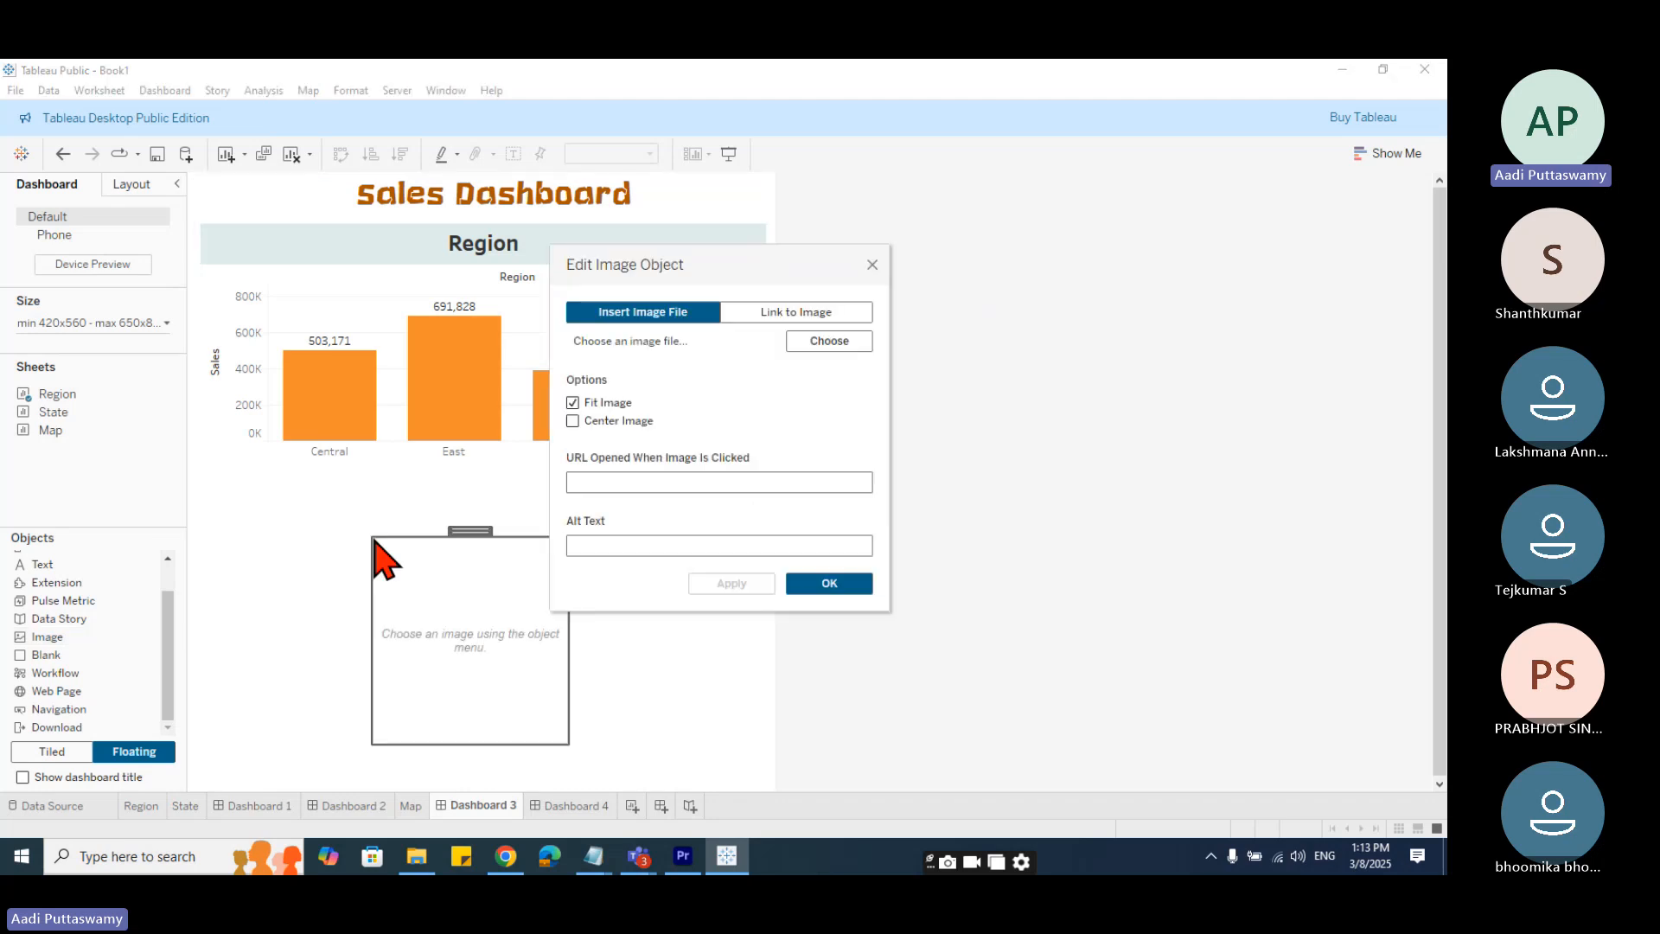
{"action": "left_click", "coordinate": [794, 316]}
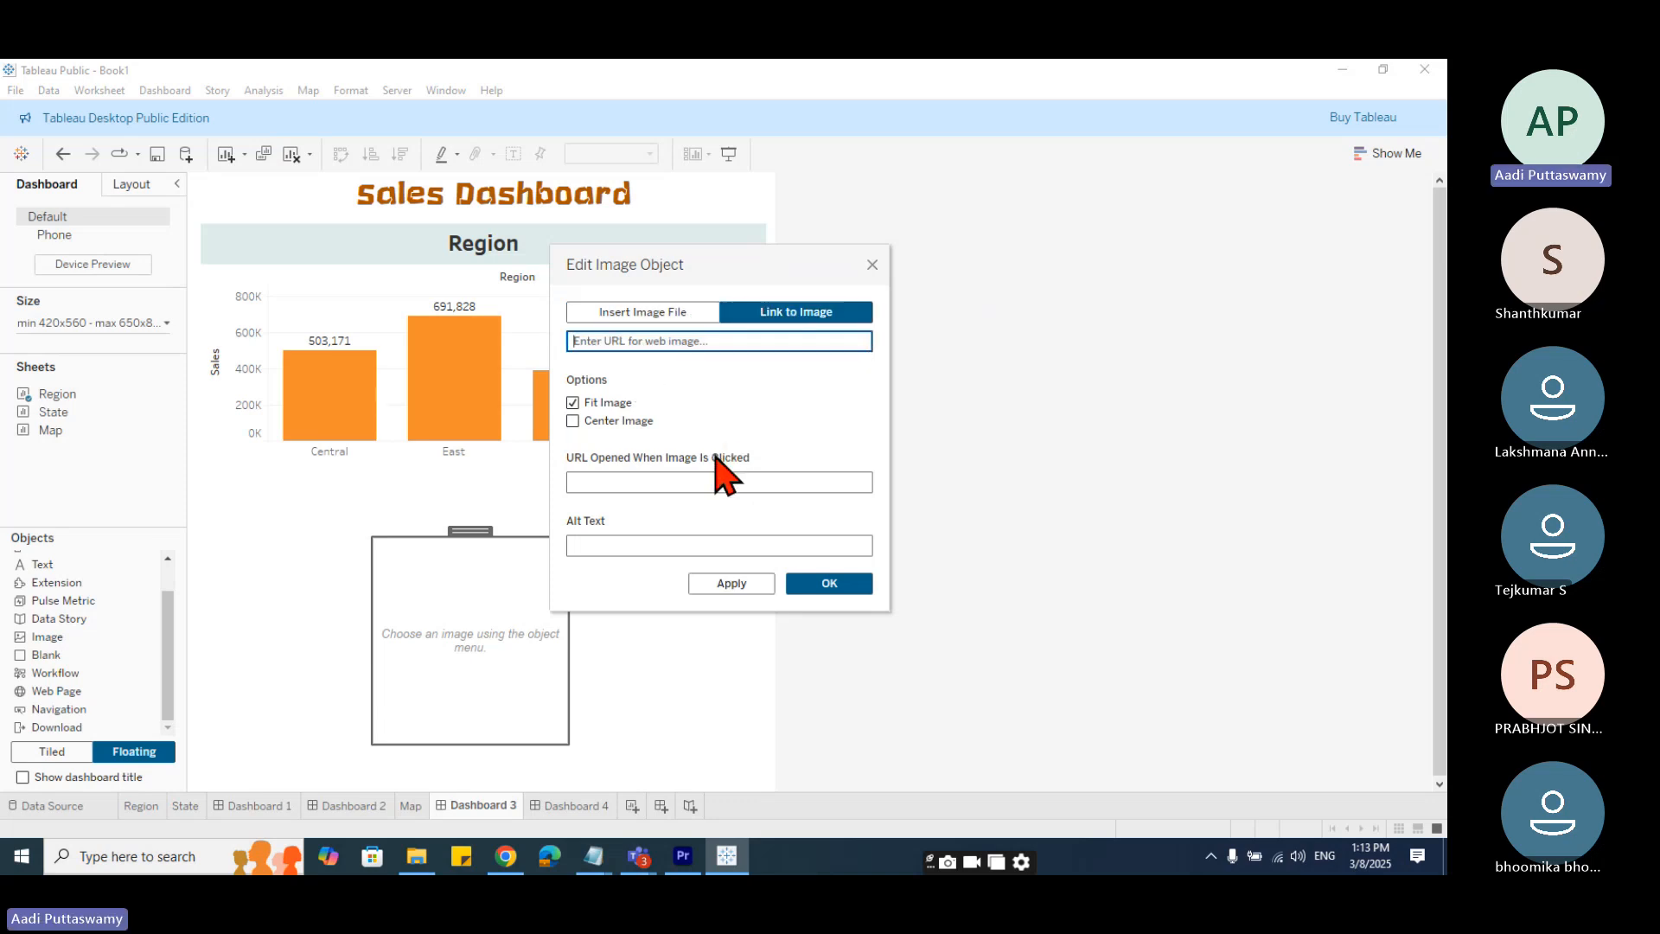
- Switch to Chrome and search Google in a new tab for "tableau dashboard images"
{"action": "left_click", "coordinate": [506, 858]}
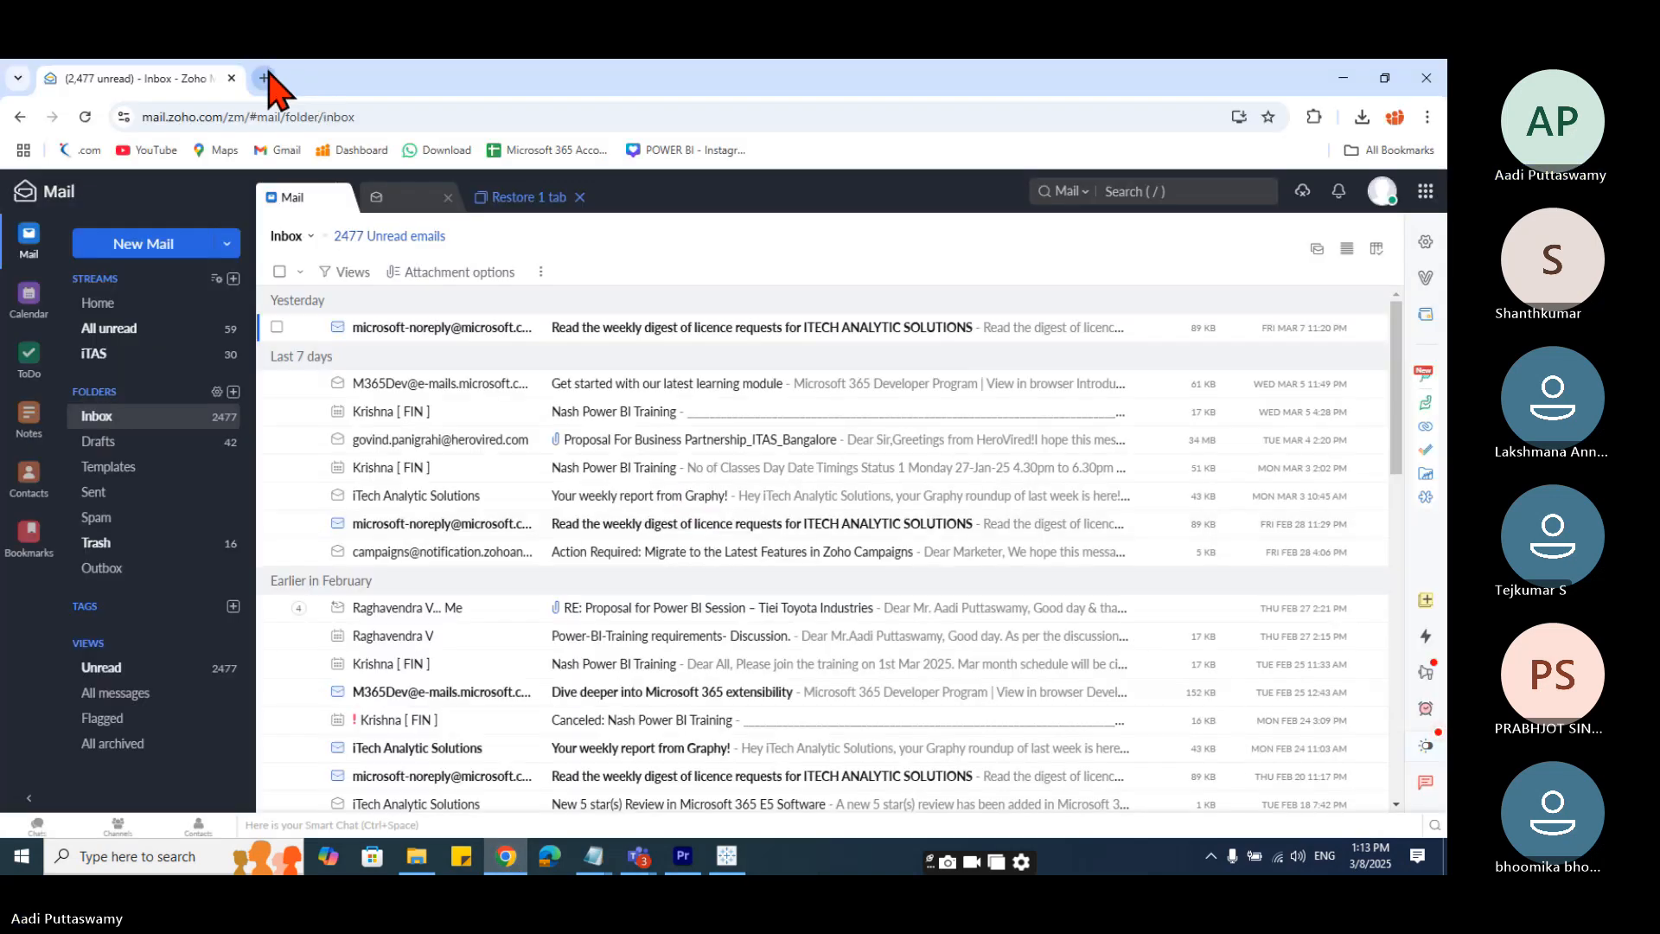
{"action": "left_click", "coordinate": [265, 79]}
{"action": "type", "text": "tableau"}
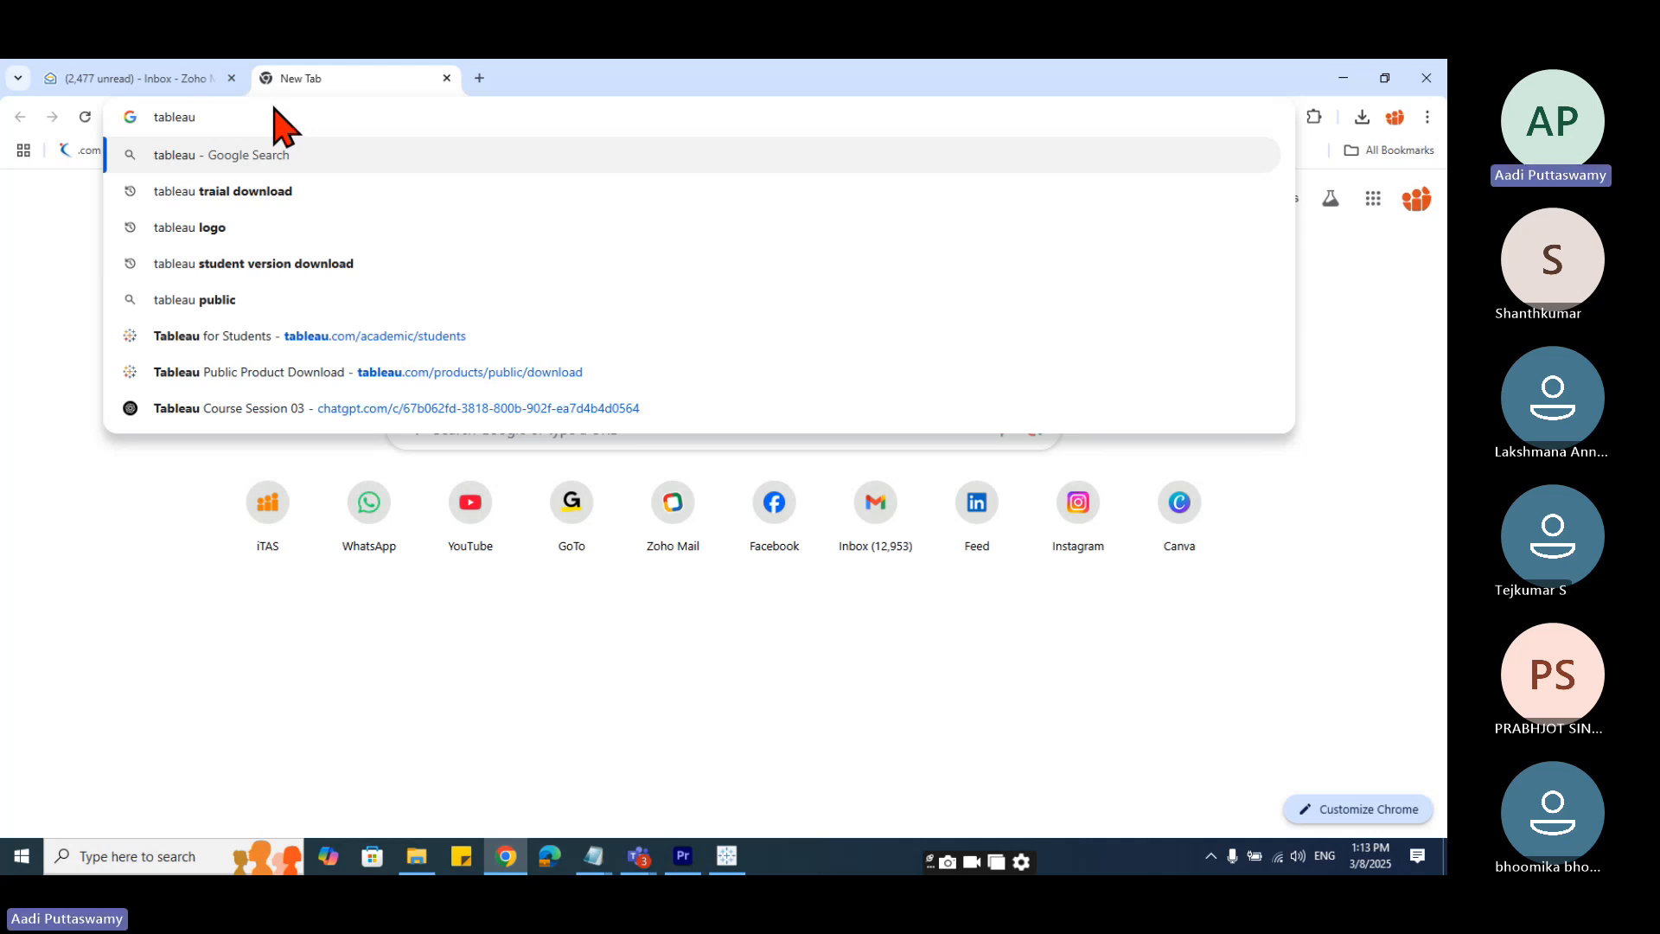
{"action": "type", "text": "im"}
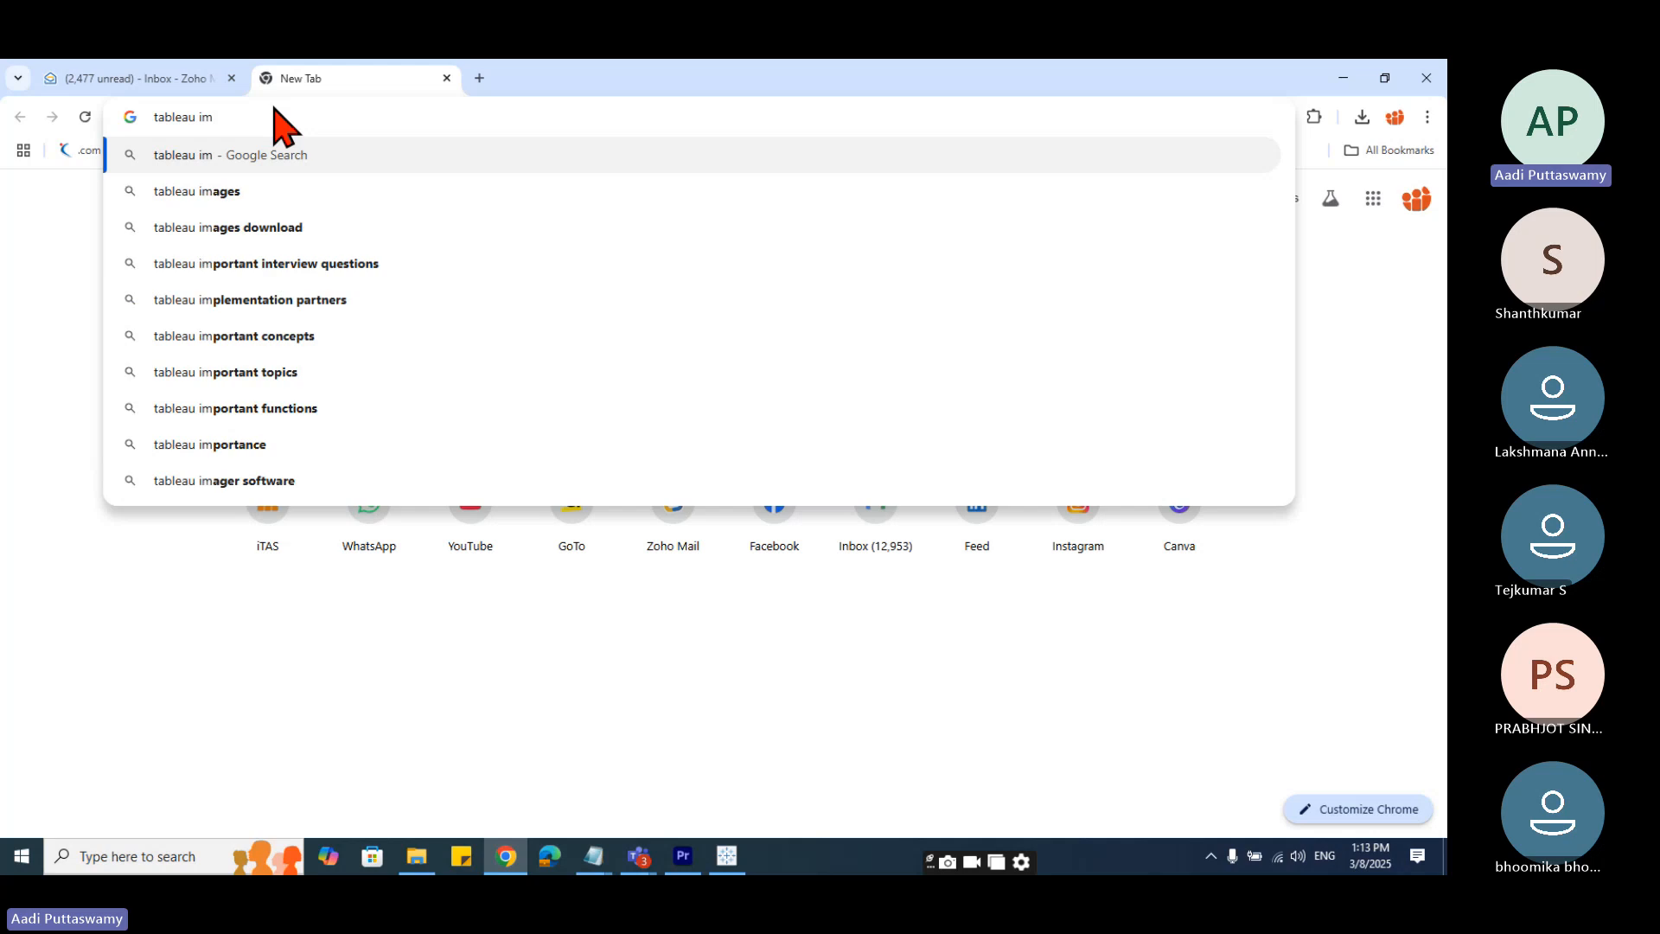
{"action": "key", "text": "BackSpace"}
{"action": "key", "text": "BackSpace"}
{"action": "type", "text": "report images"}
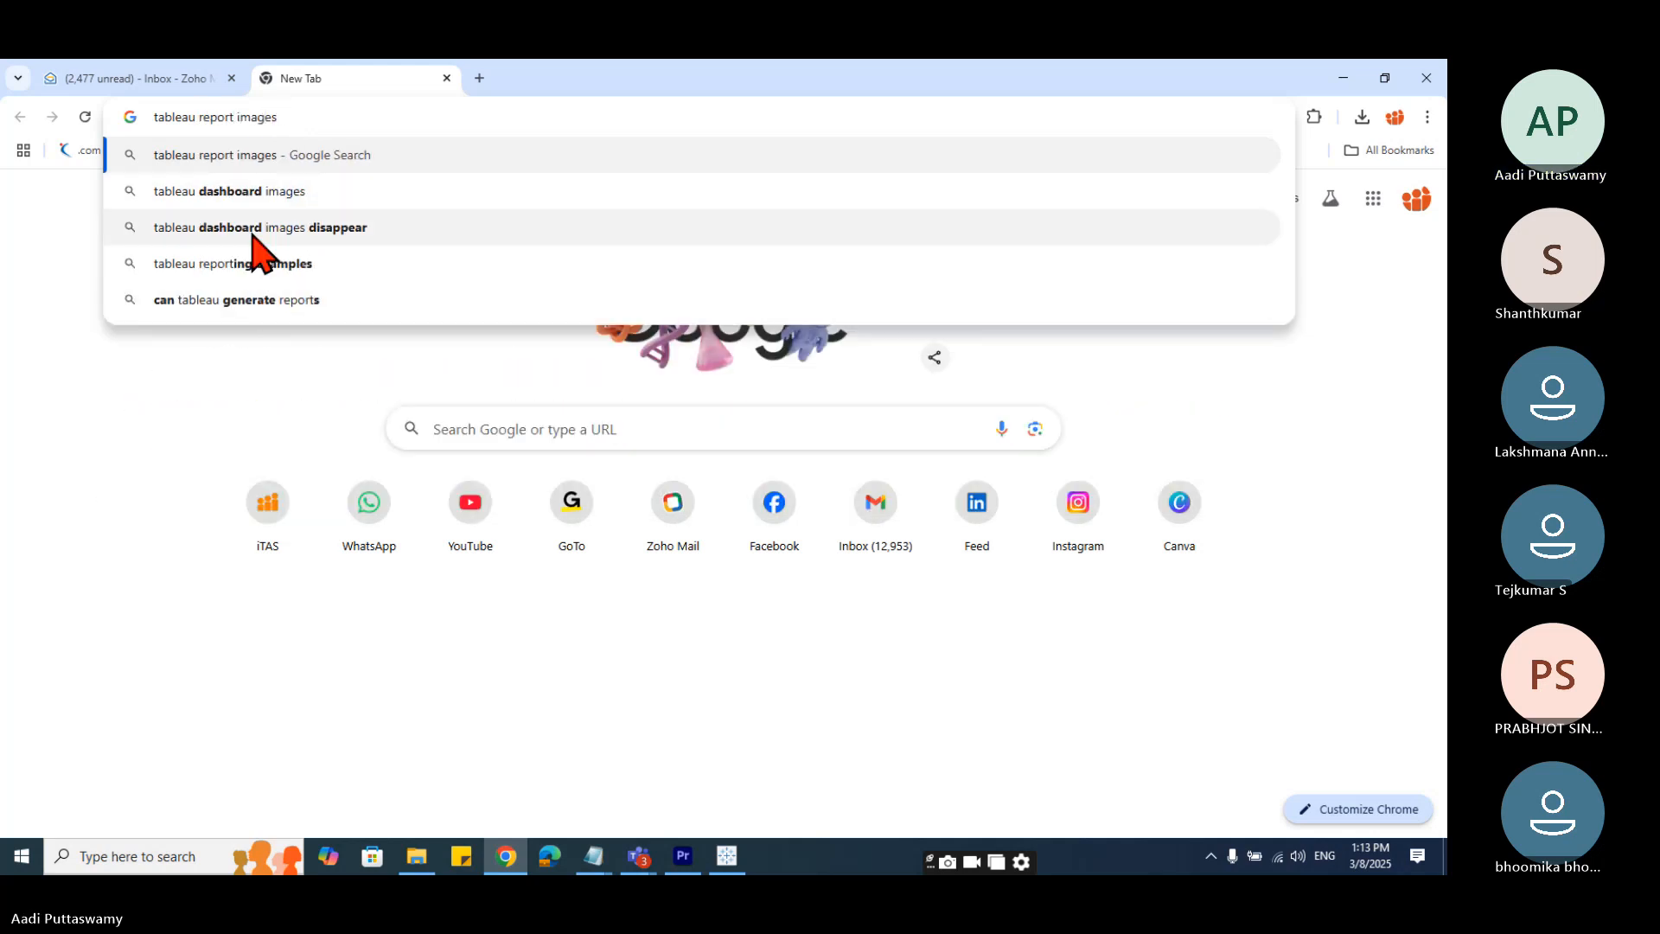
{"action": "key", "text": "Down"}
{"action": "left_click", "coordinate": [257, 191]}
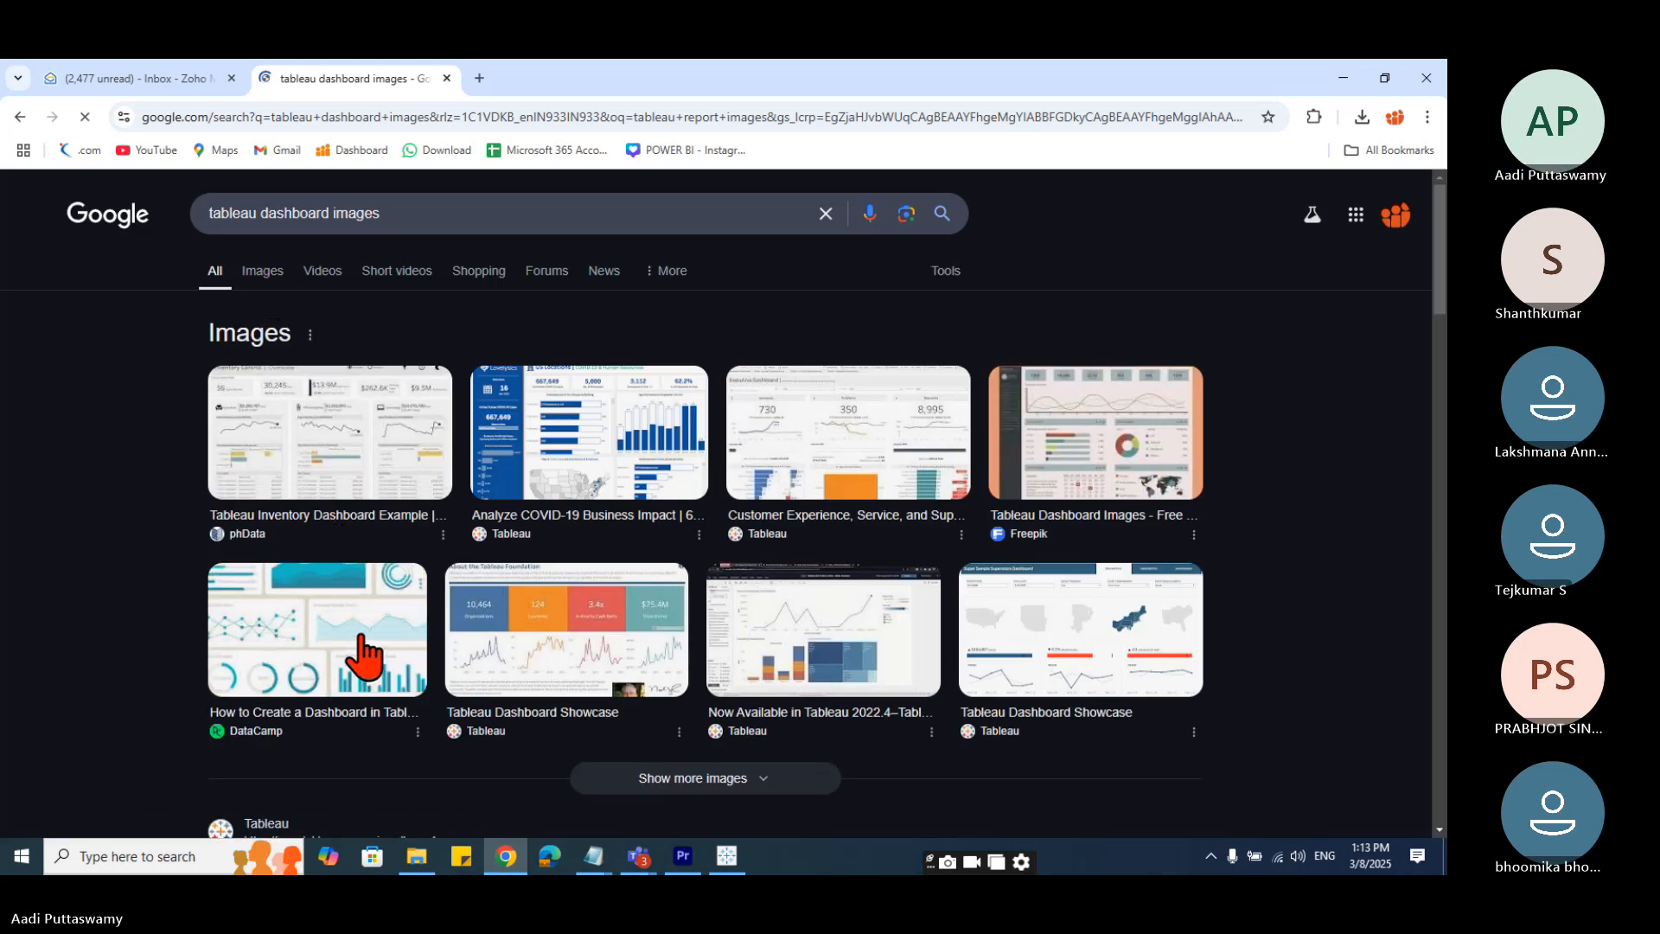
- Preview the "Analyze COVID-19 Business Impact" result and copy its image address
{"action": "left_click", "coordinate": [358, 658]}
{"action": "left_click", "coordinate": [638, 467]}
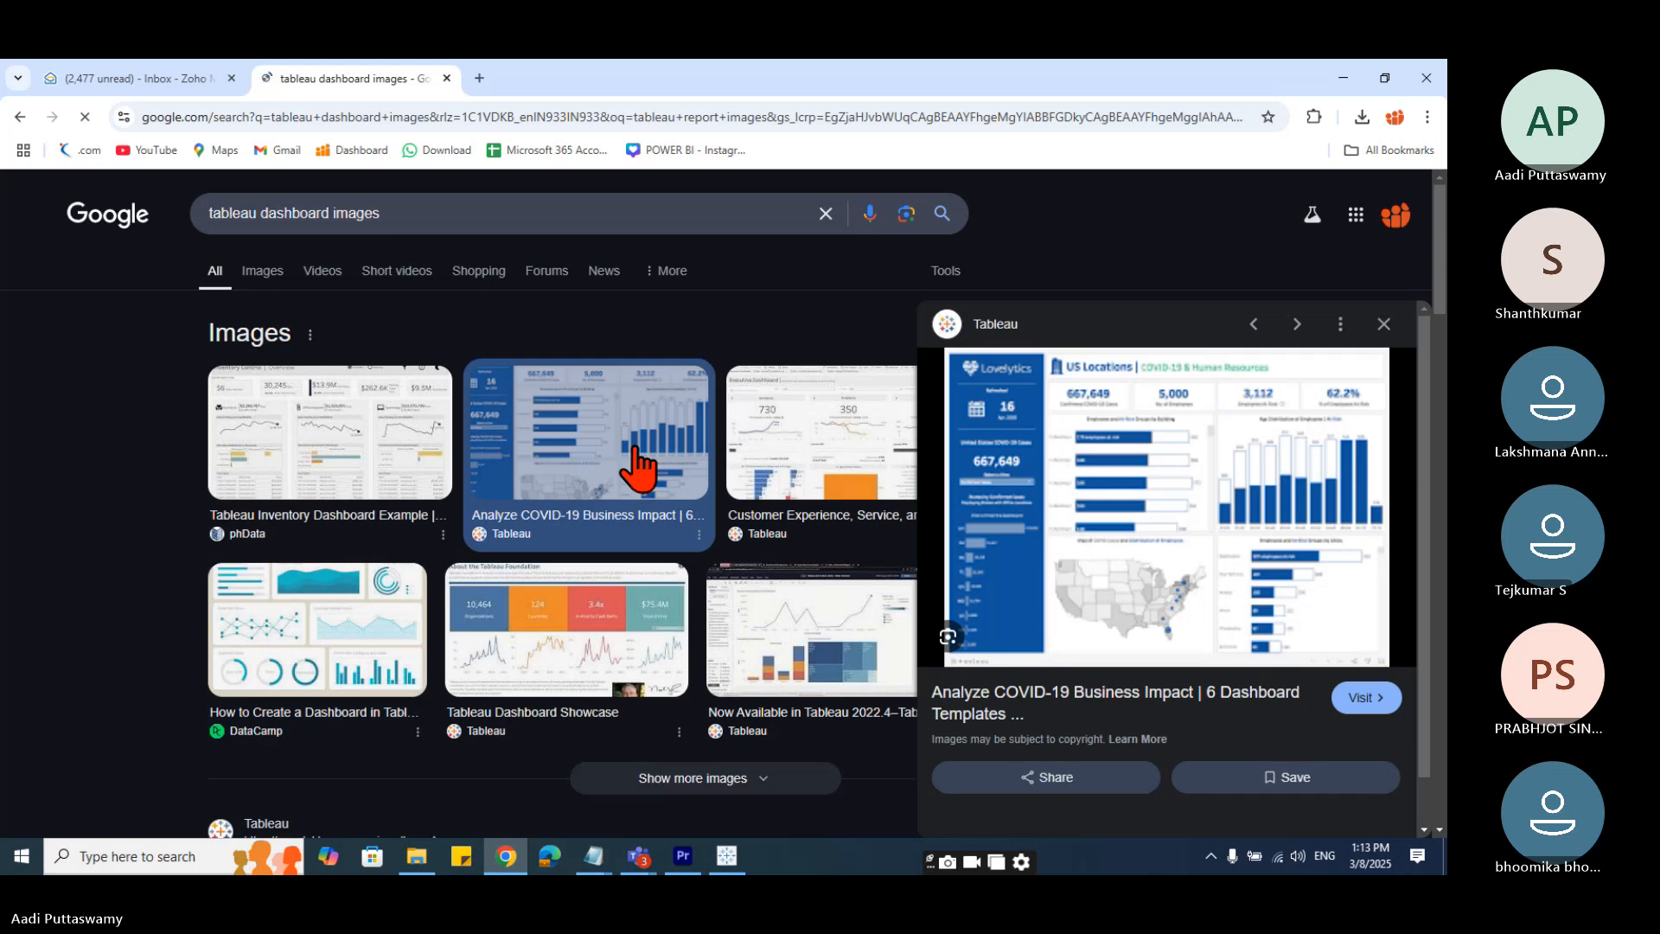
{"action": "right_click", "coordinate": [1122, 474]}
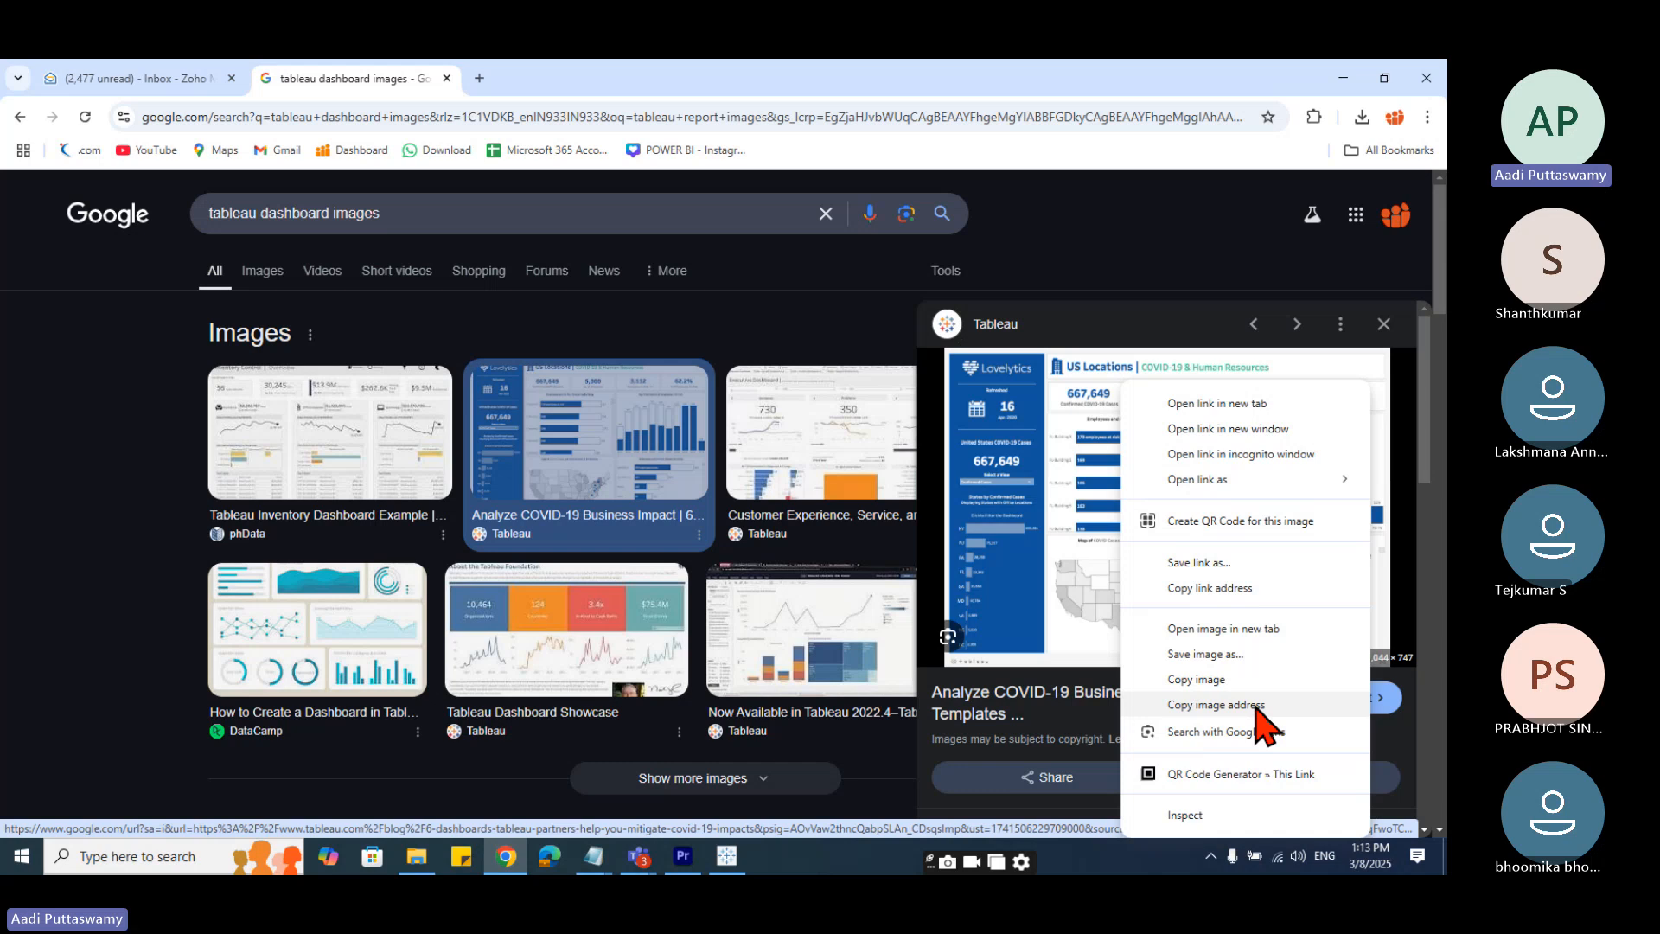
{"action": "left_click", "coordinate": [1256, 707]}
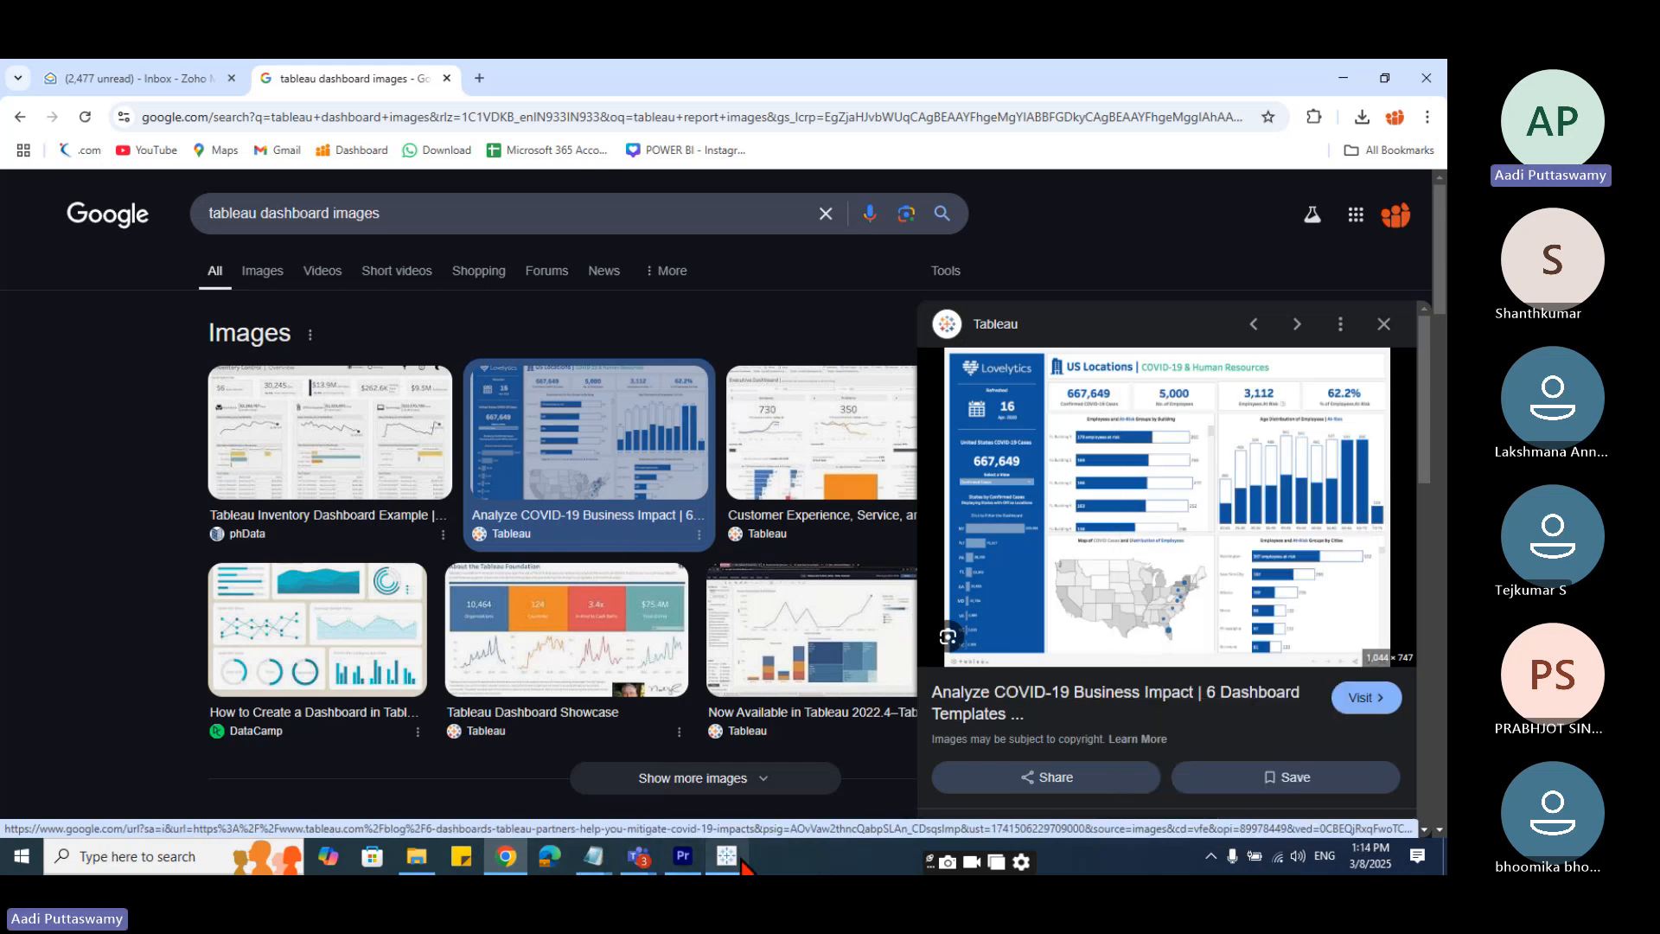
- Return to Tableau and insert the web image from the copied lovelytics_hr.png address, leaving Fit Image enabled
{"action": "left_click", "coordinate": [733, 860]}
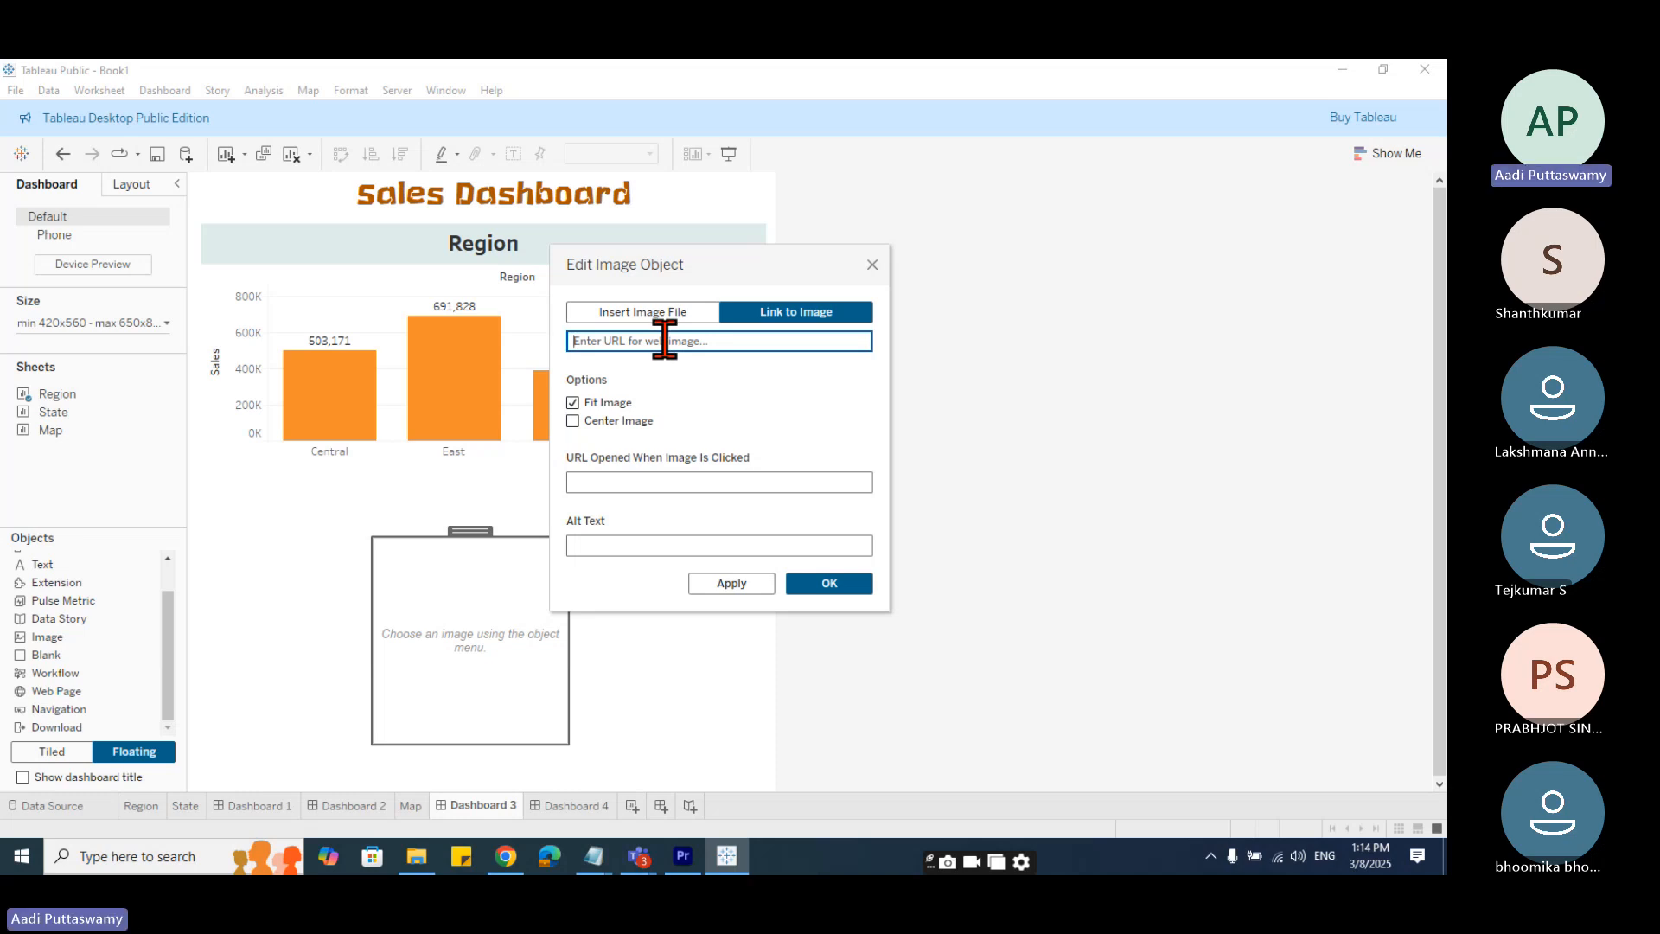
{"action": "key", "text": "ctrl+v"}
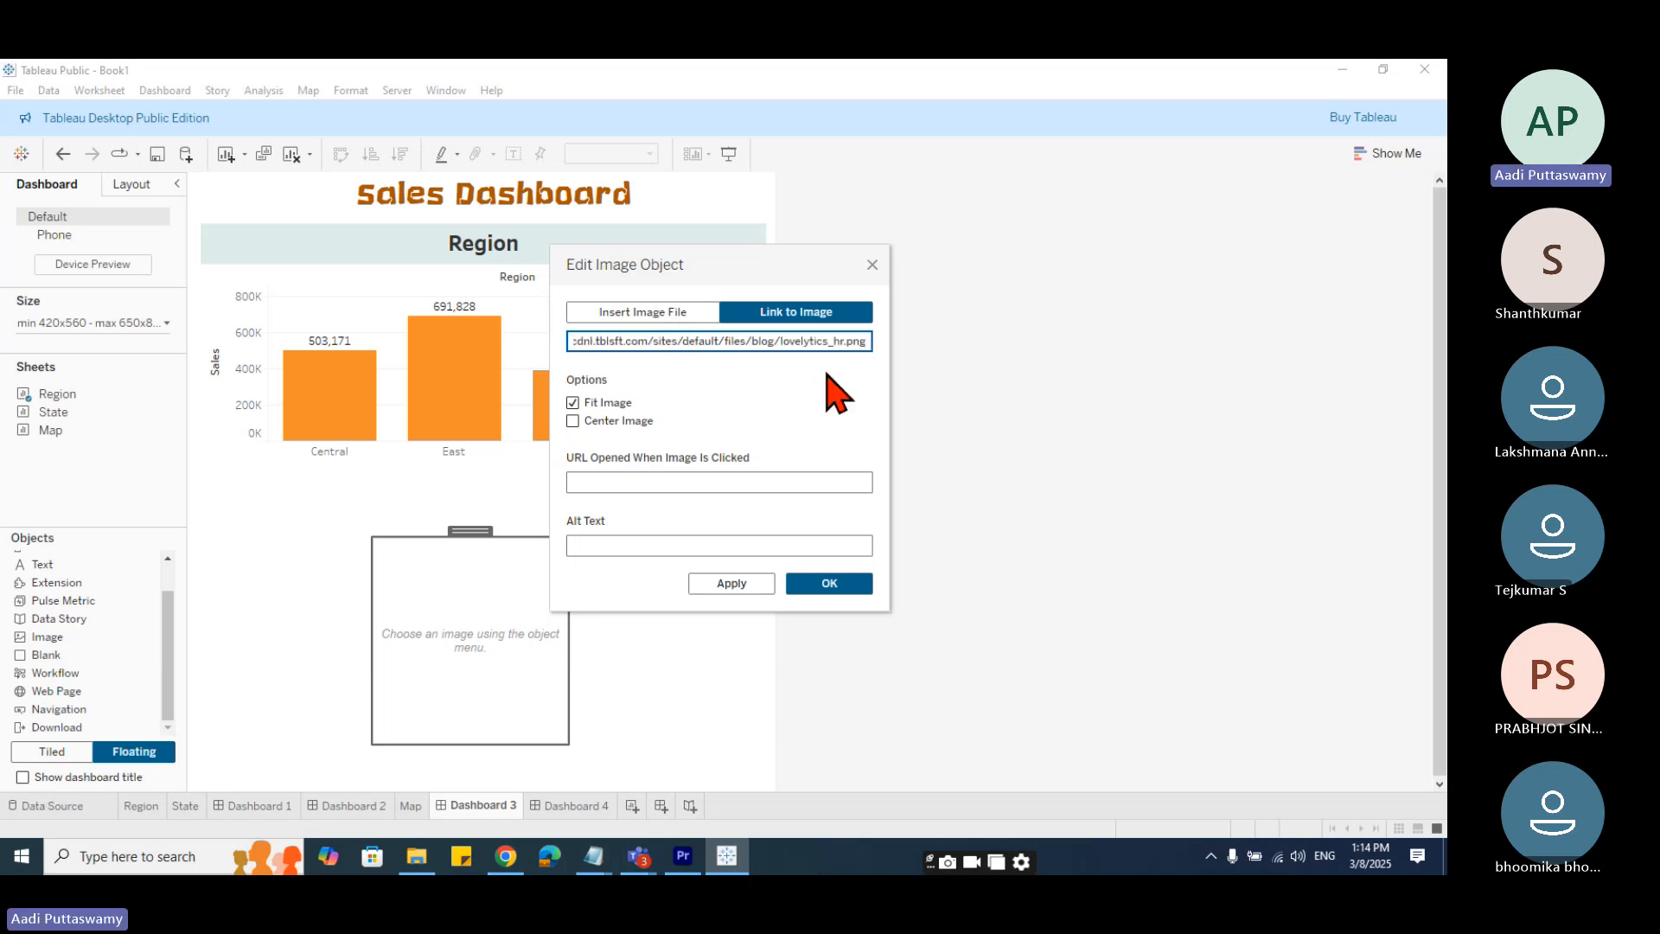
{"action": "left_click", "coordinate": [837, 587]}
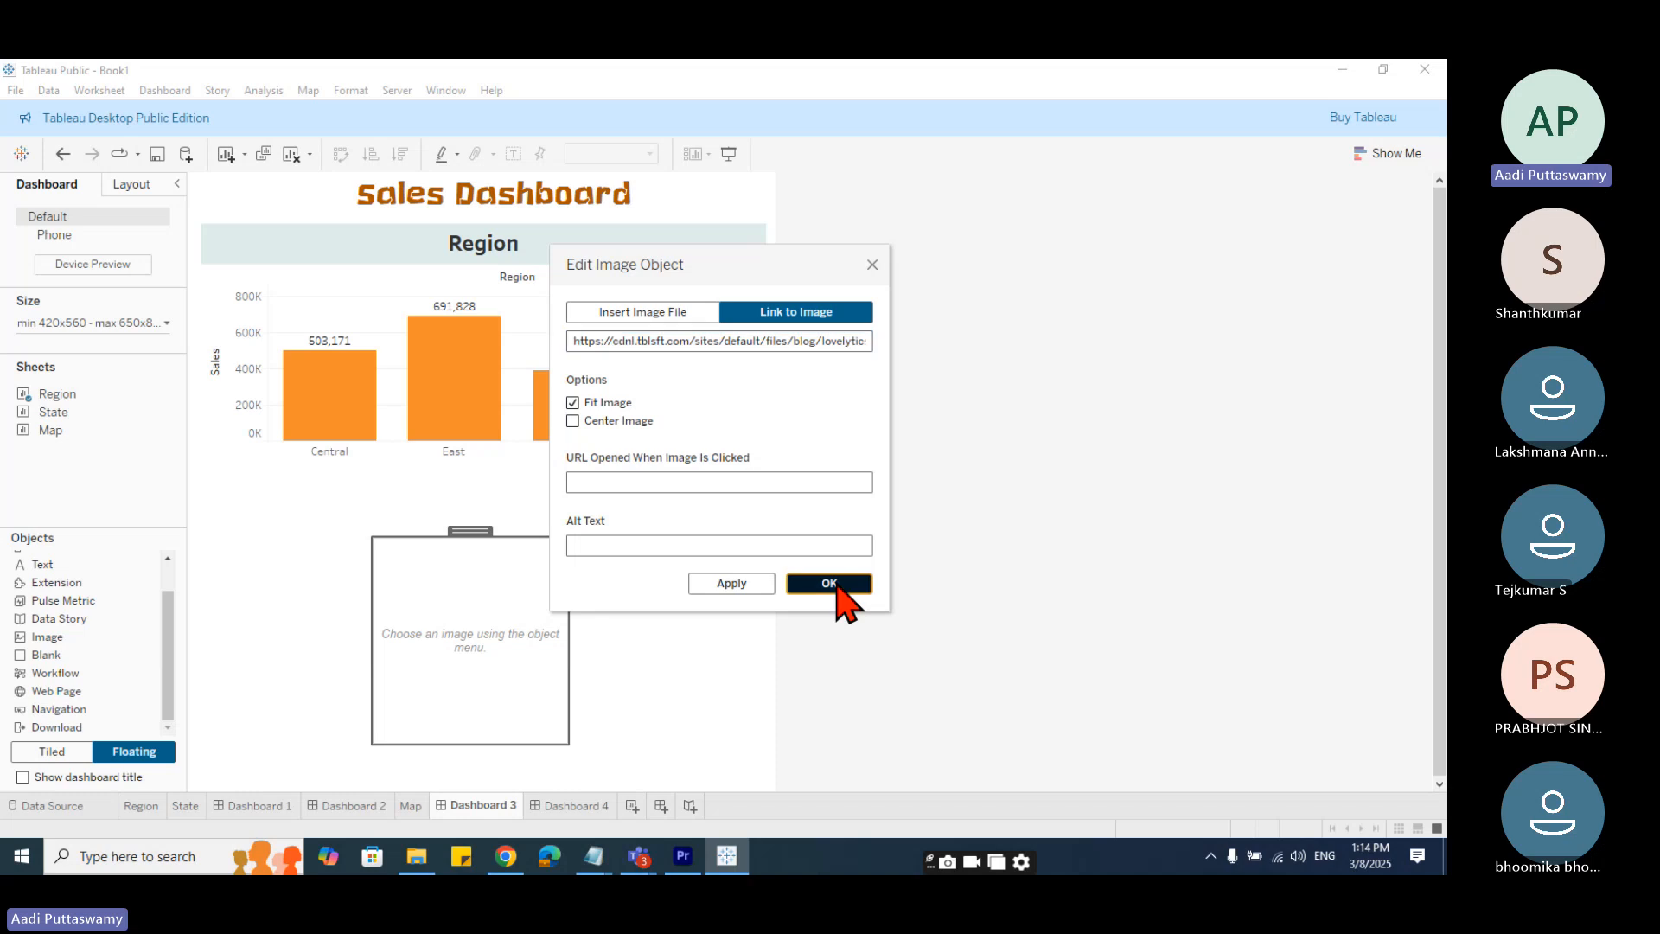
- Move the linked image just under the Region chart, enlarge it, and narrow its frame to the picture's width
{"action": "left_click_drag", "start_coordinate": [485, 533], "coordinate": [353, 473]}
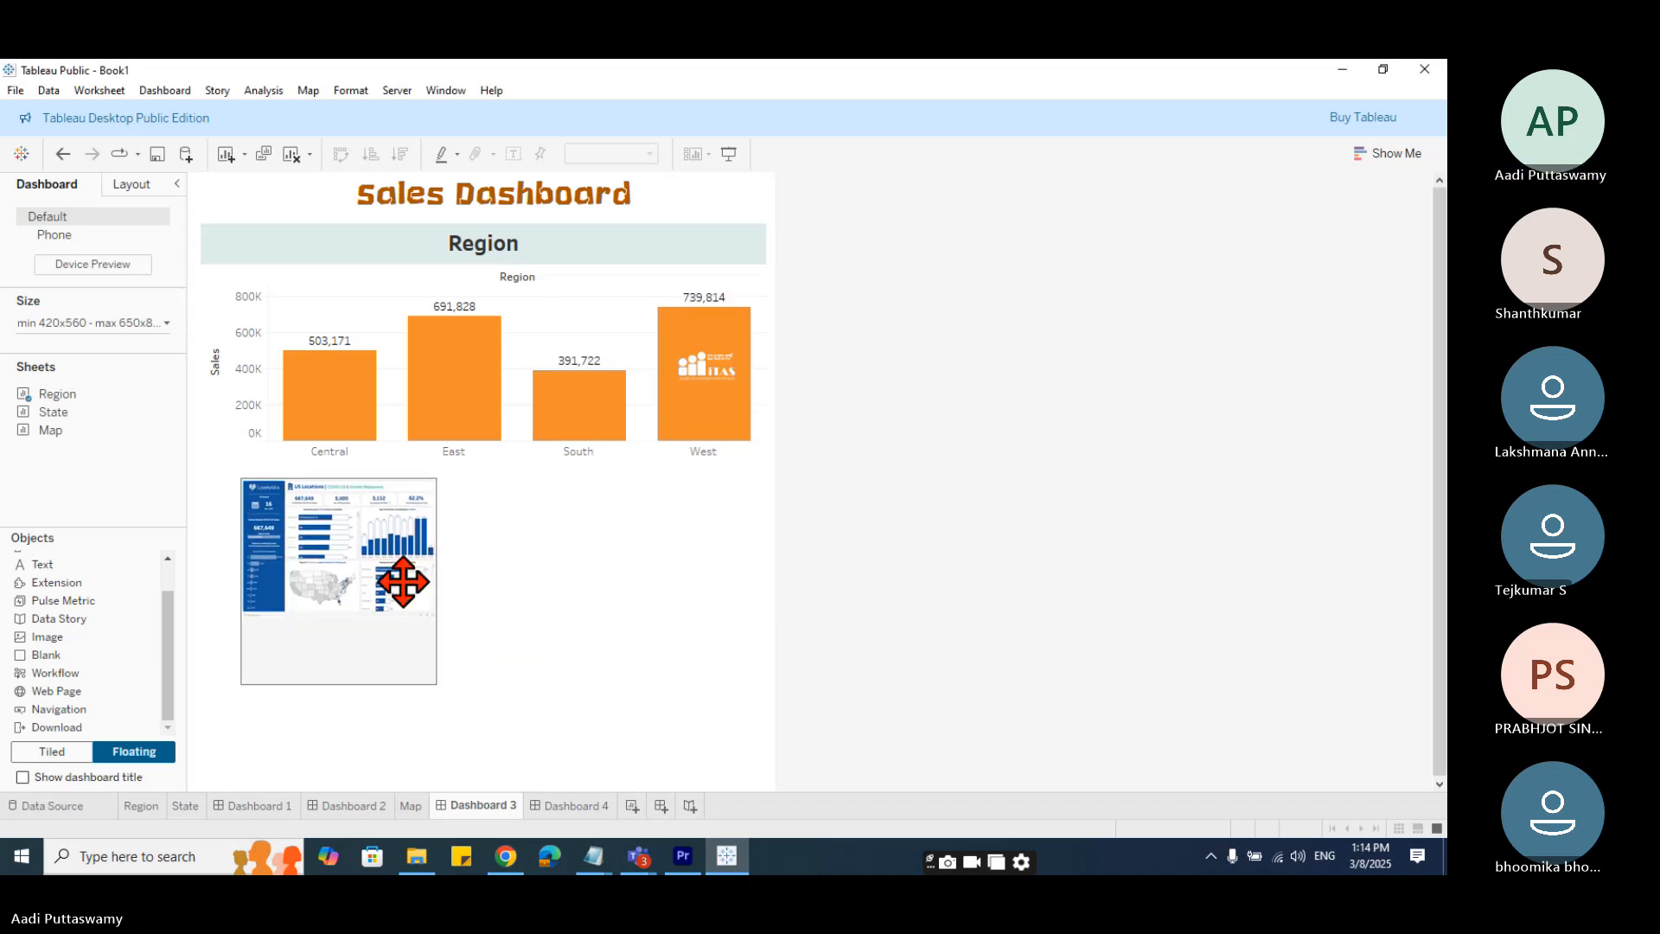
{"action": "left_click_drag", "start_coordinate": [433, 684], "coordinate": [746, 754]}
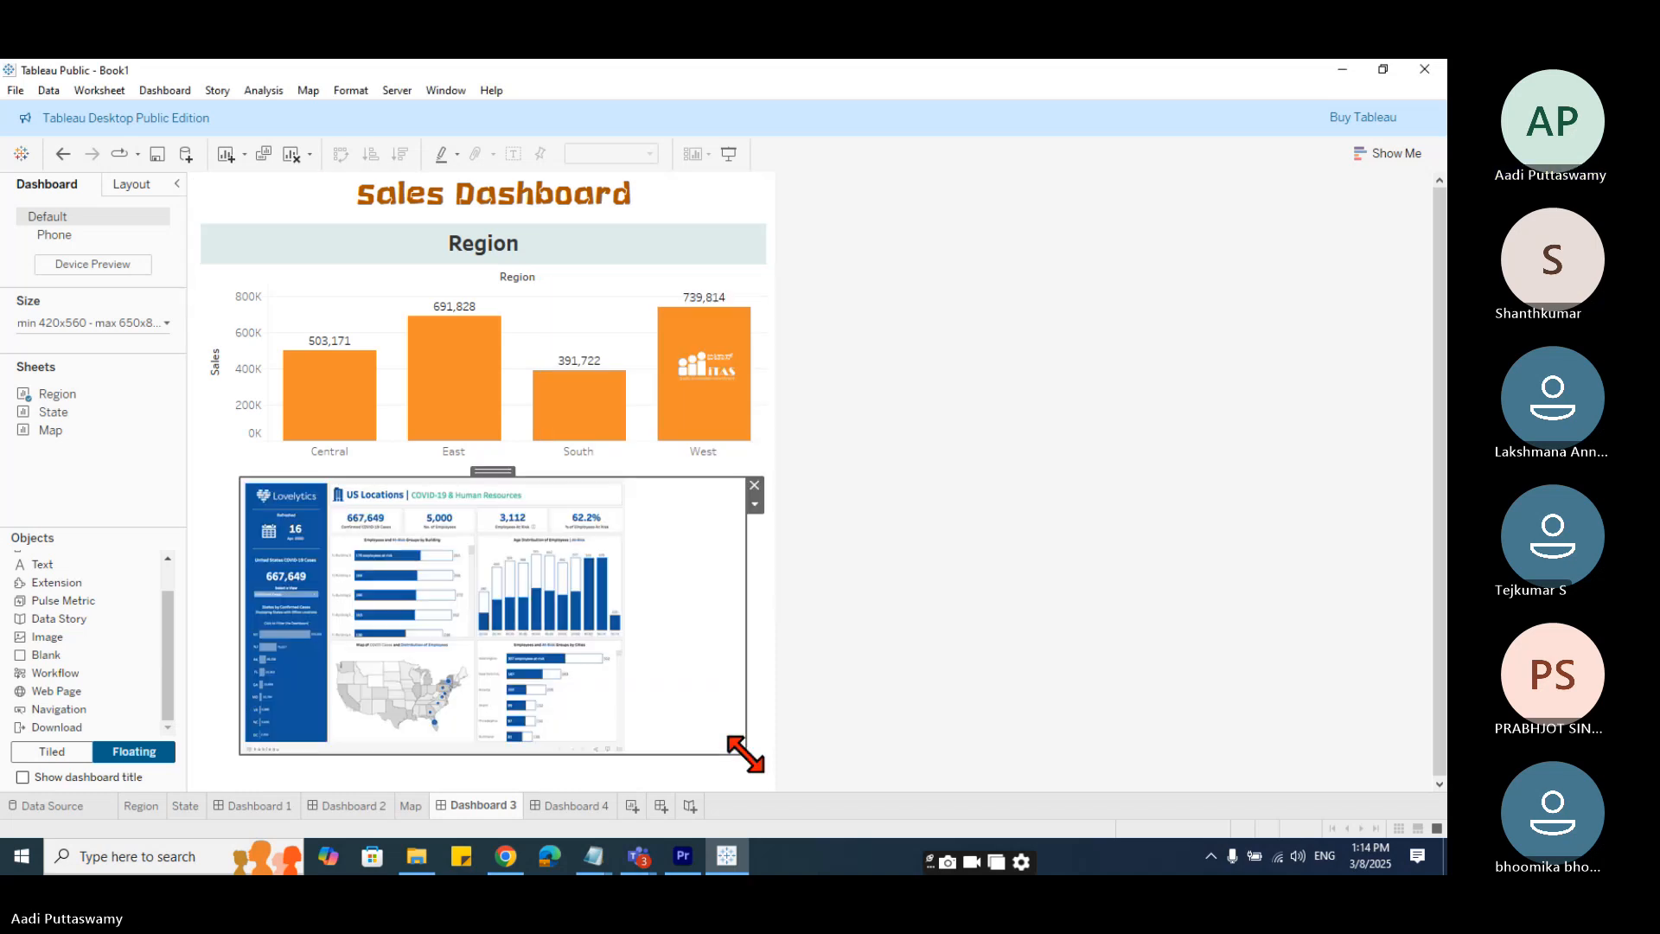
{"action": "left_click_drag", "start_coordinate": [747, 652], "coordinate": [638, 654]}
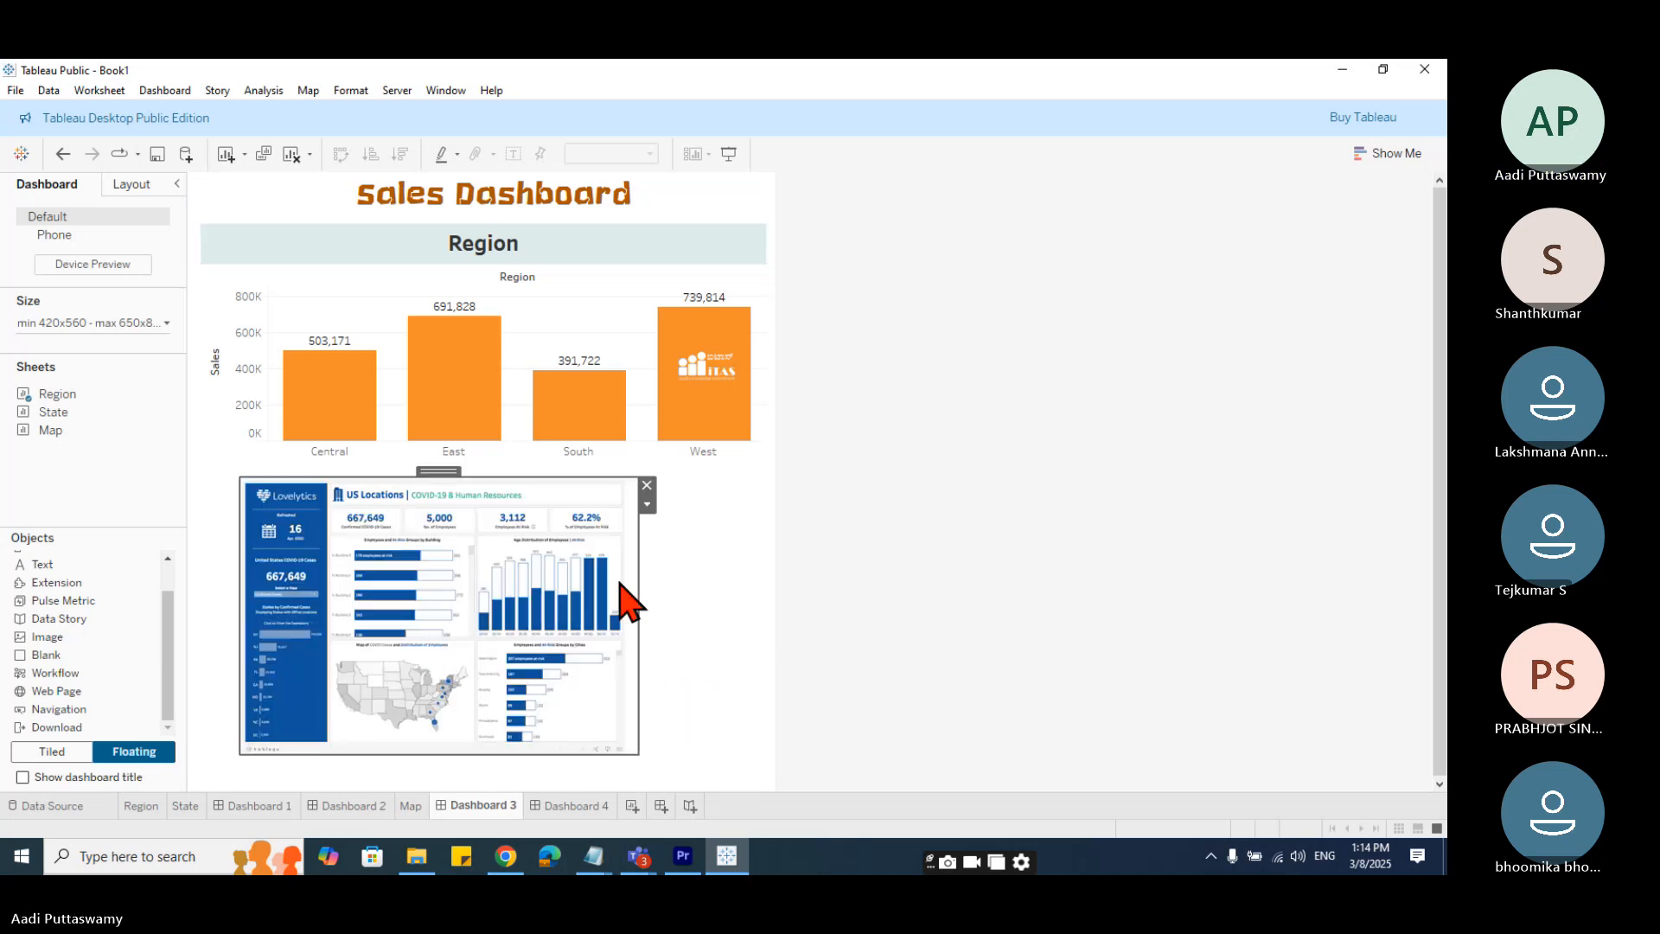
{"action": "left_click_drag", "start_coordinate": [638, 754], "coordinate": [765, 758]}
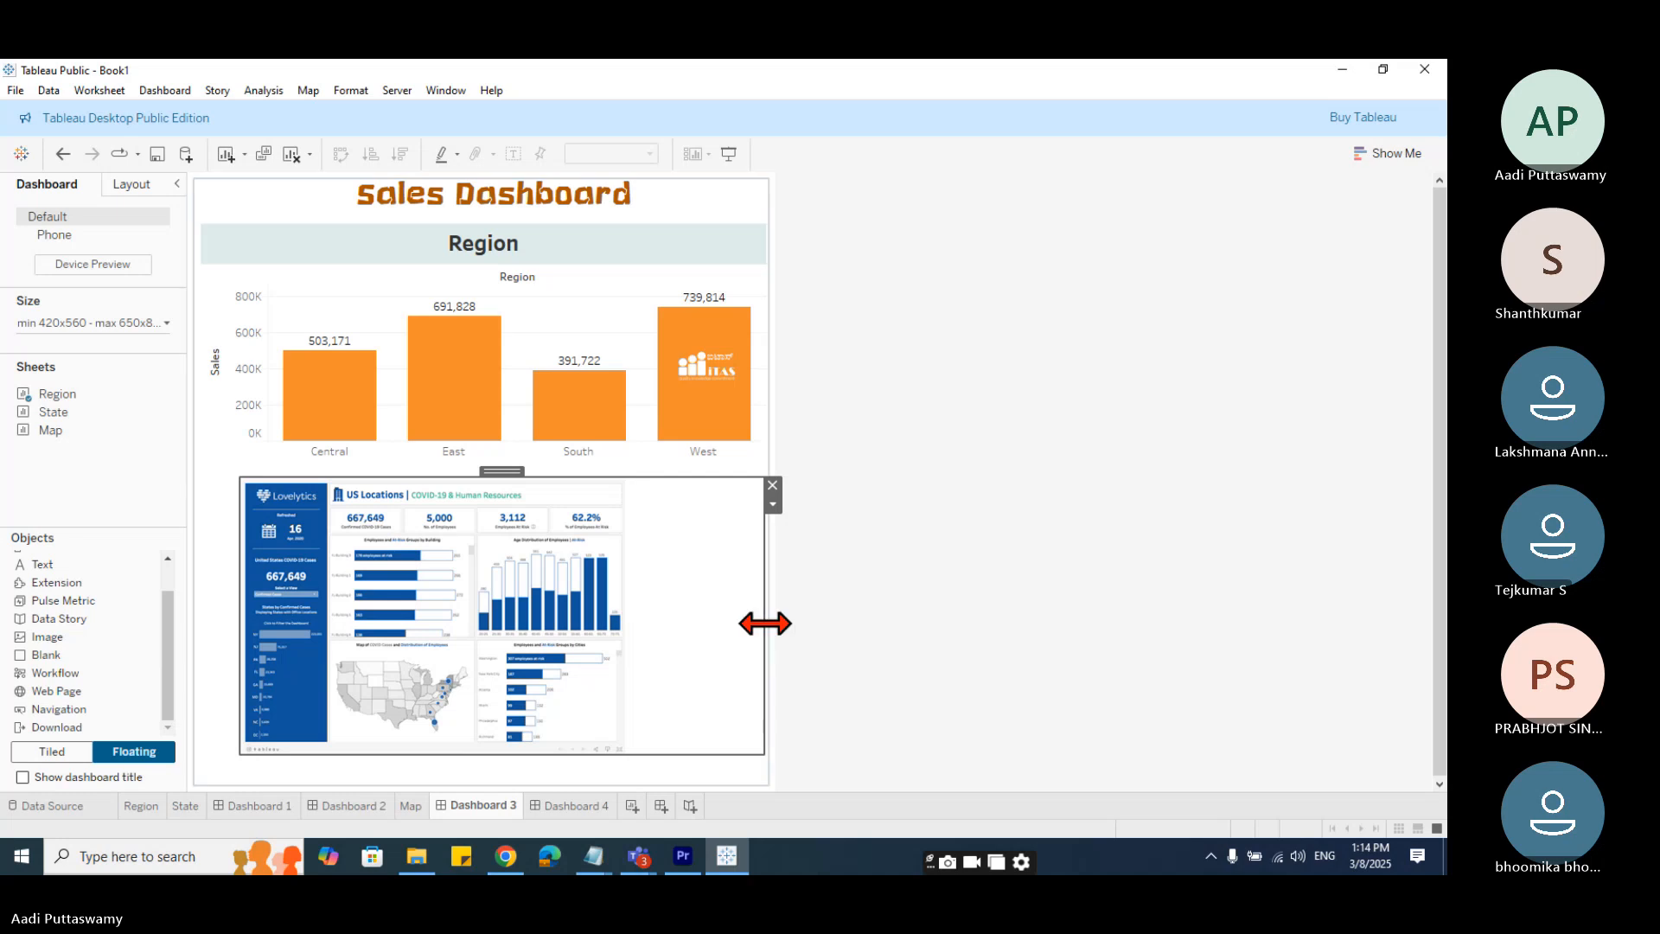
{"action": "left_click_drag", "start_coordinate": [765, 623], "coordinate": [638, 643]}
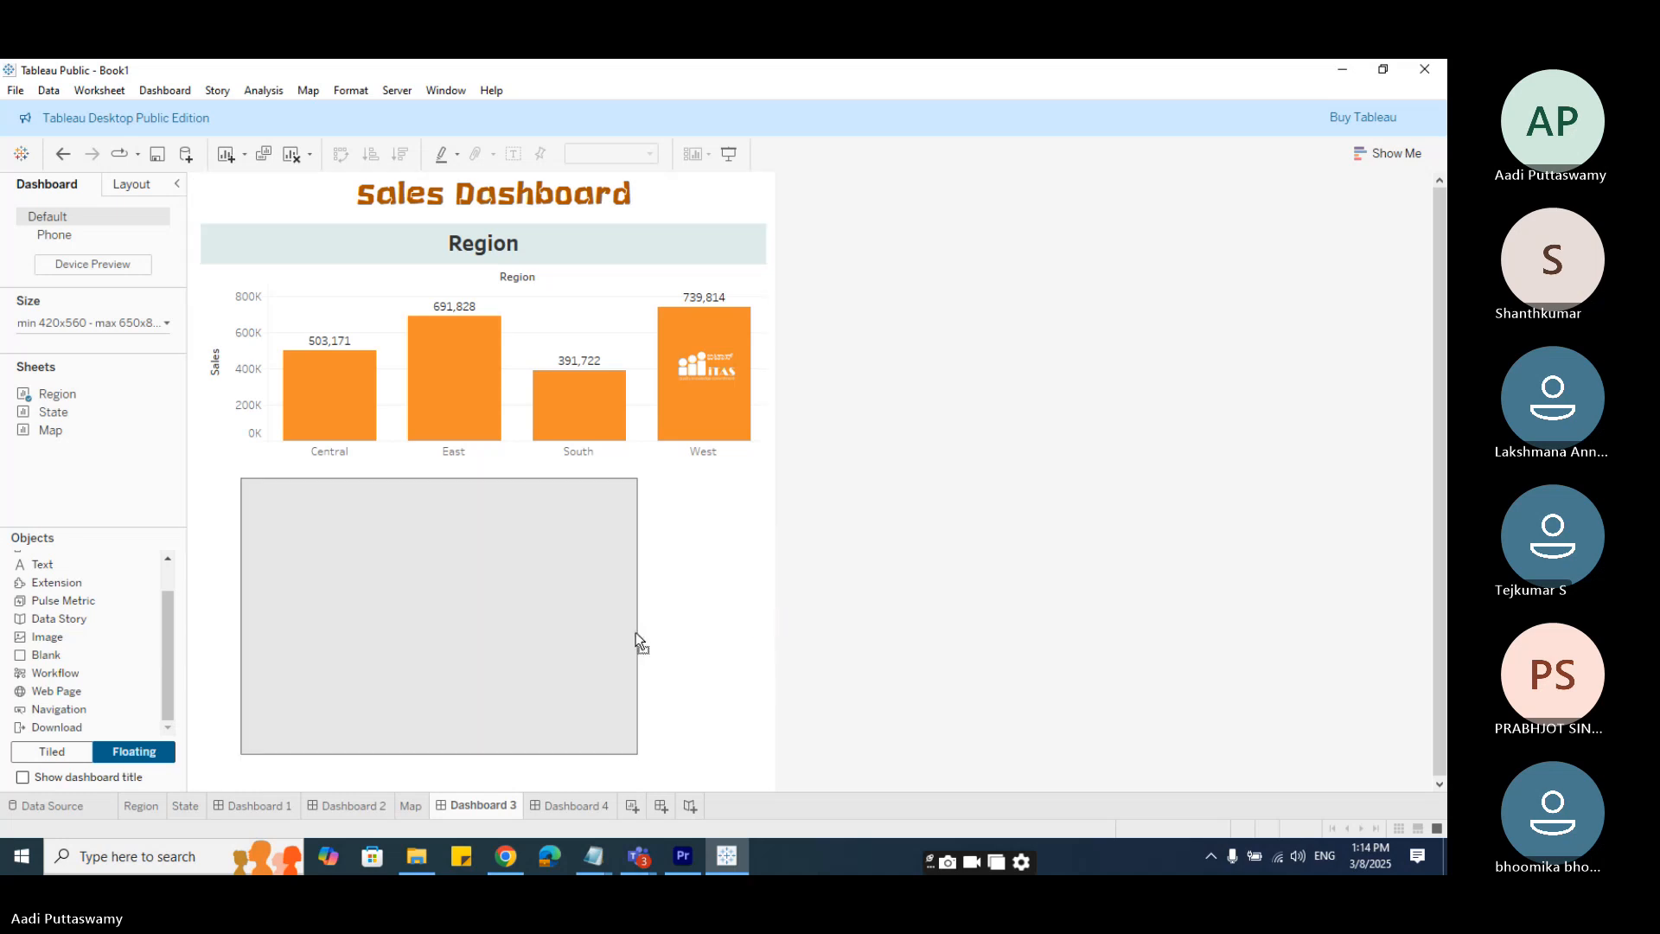
{"action": "left_click", "coordinate": [713, 651]}
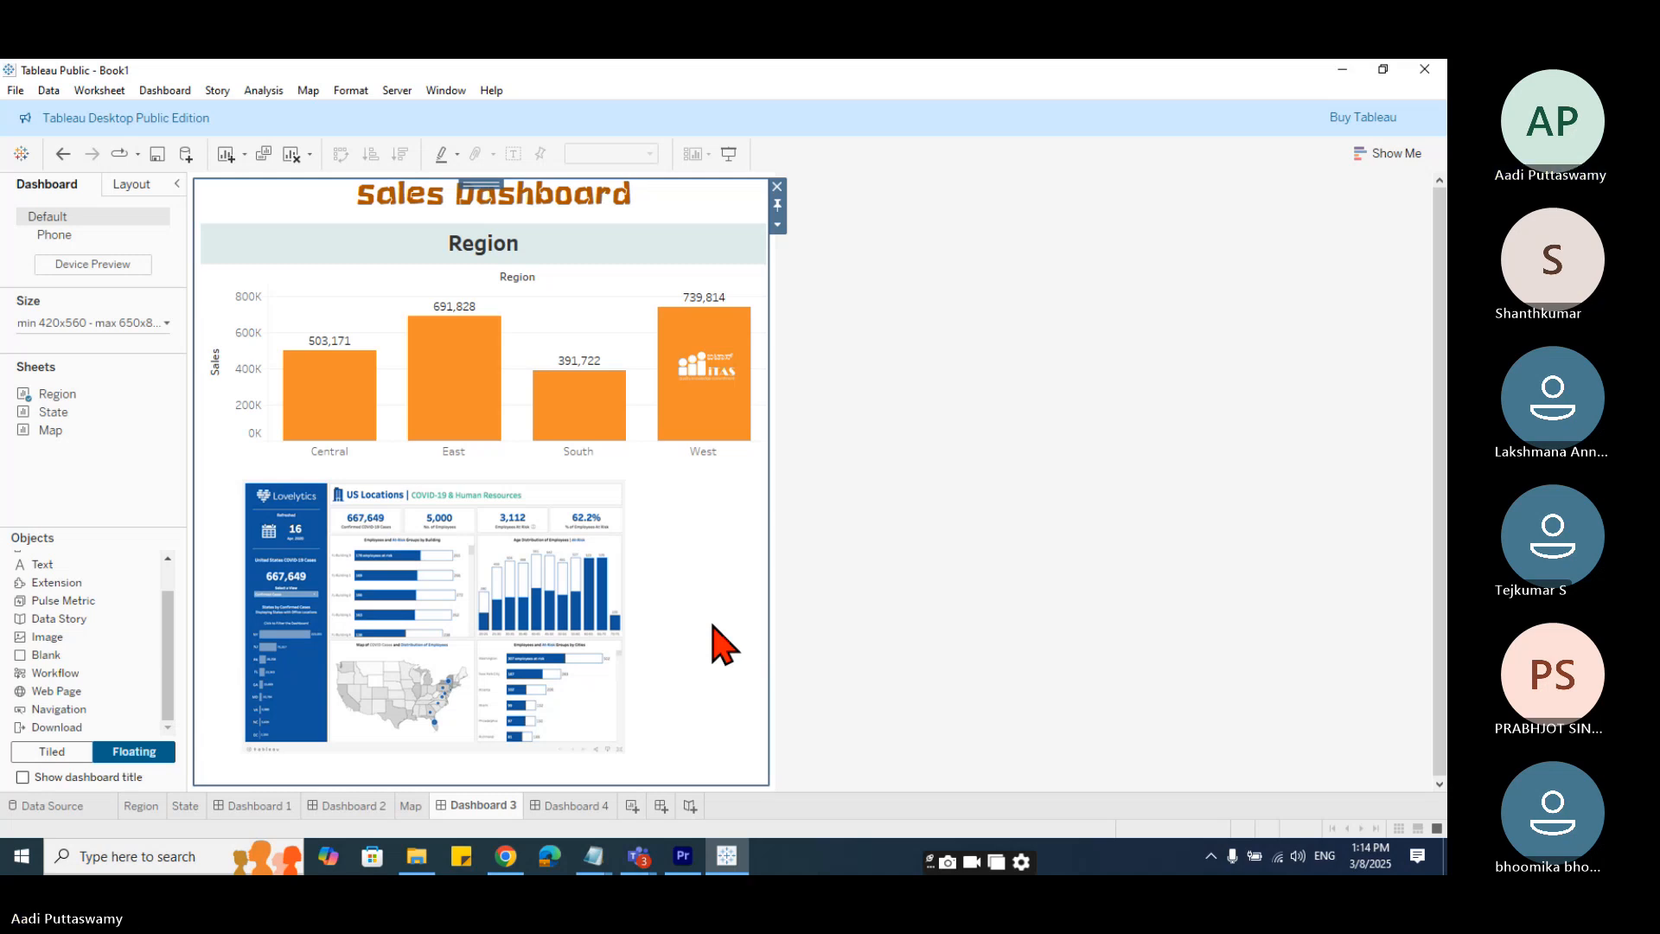
- Create a new blank dashboard after Dashboard 4
{"action": "left_click", "coordinate": [566, 808]}
{"action": "left_click", "coordinate": [661, 808]}
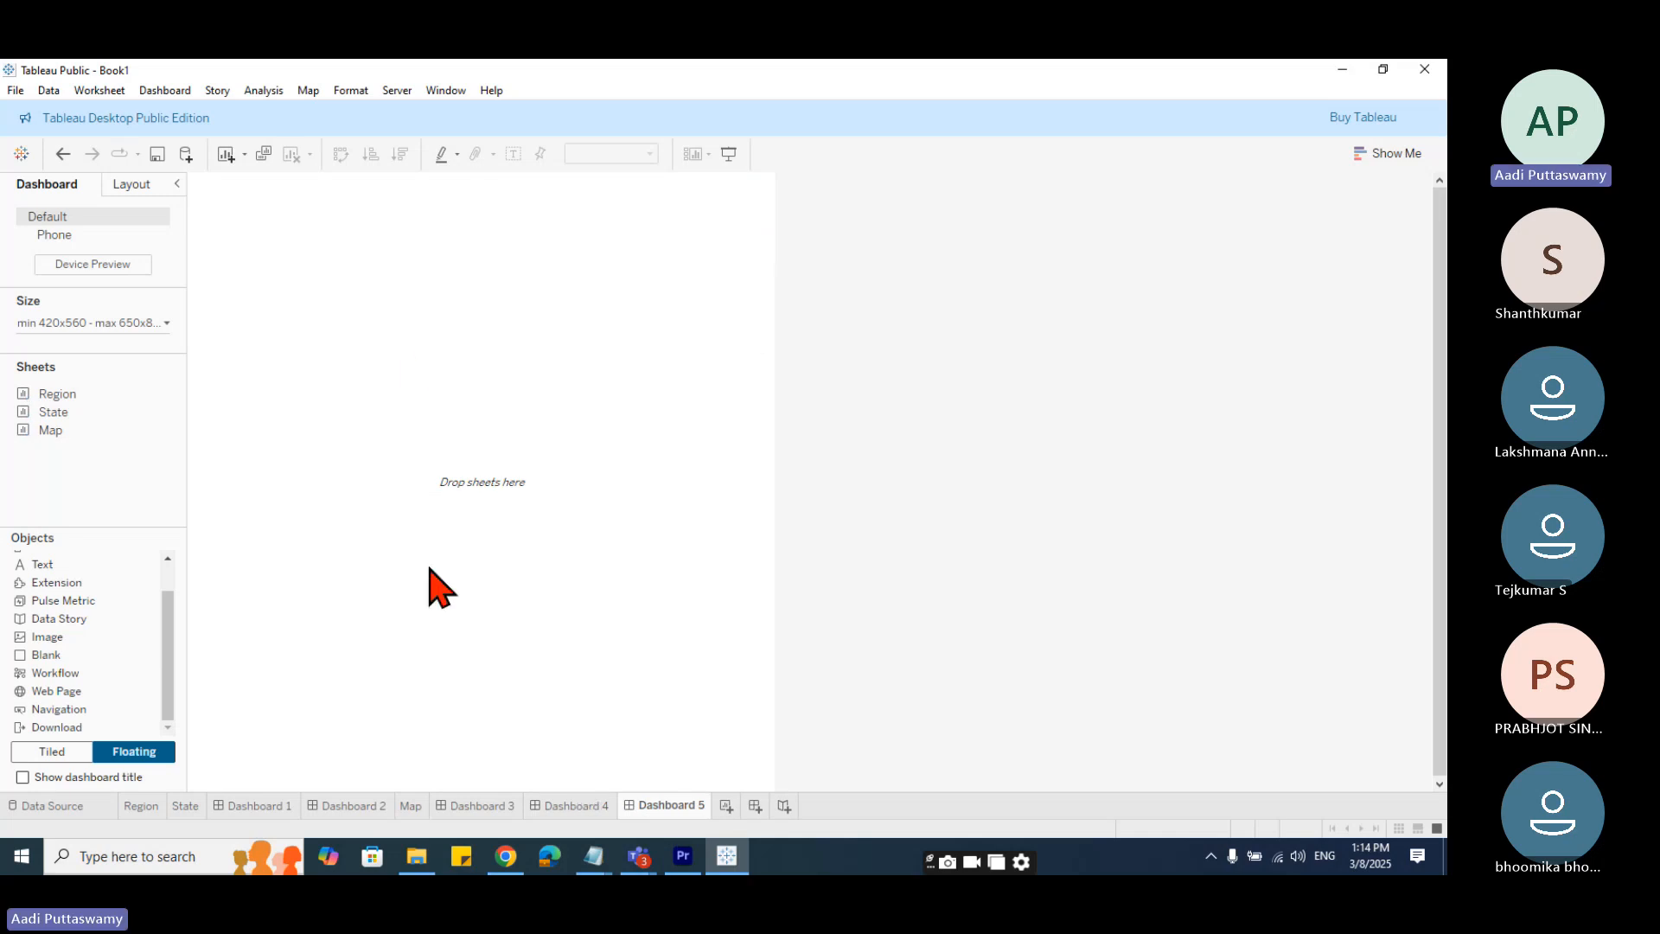
- Add an image object to the new dashboard, replacing the floating one with a tiled one that fills the canvas
{"action": "left_click_drag", "start_coordinate": [52, 637], "coordinate": [303, 359]}
{"action": "left_click", "coordinate": [90, 749]}
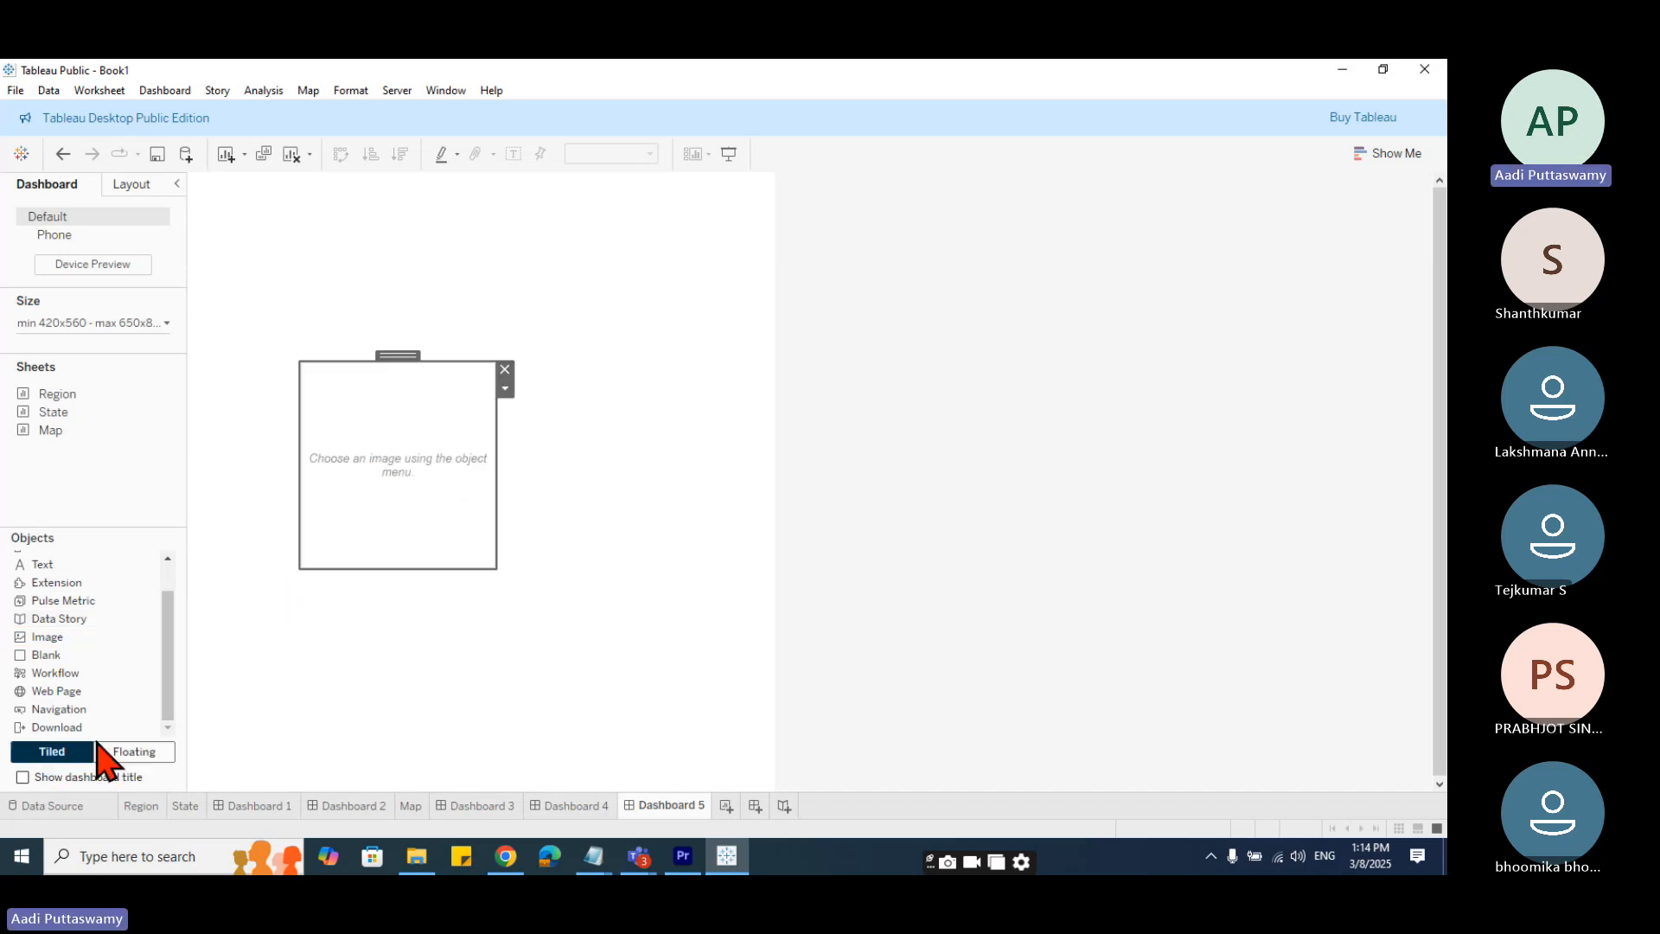
{"action": "double_click", "coordinate": [467, 407]}
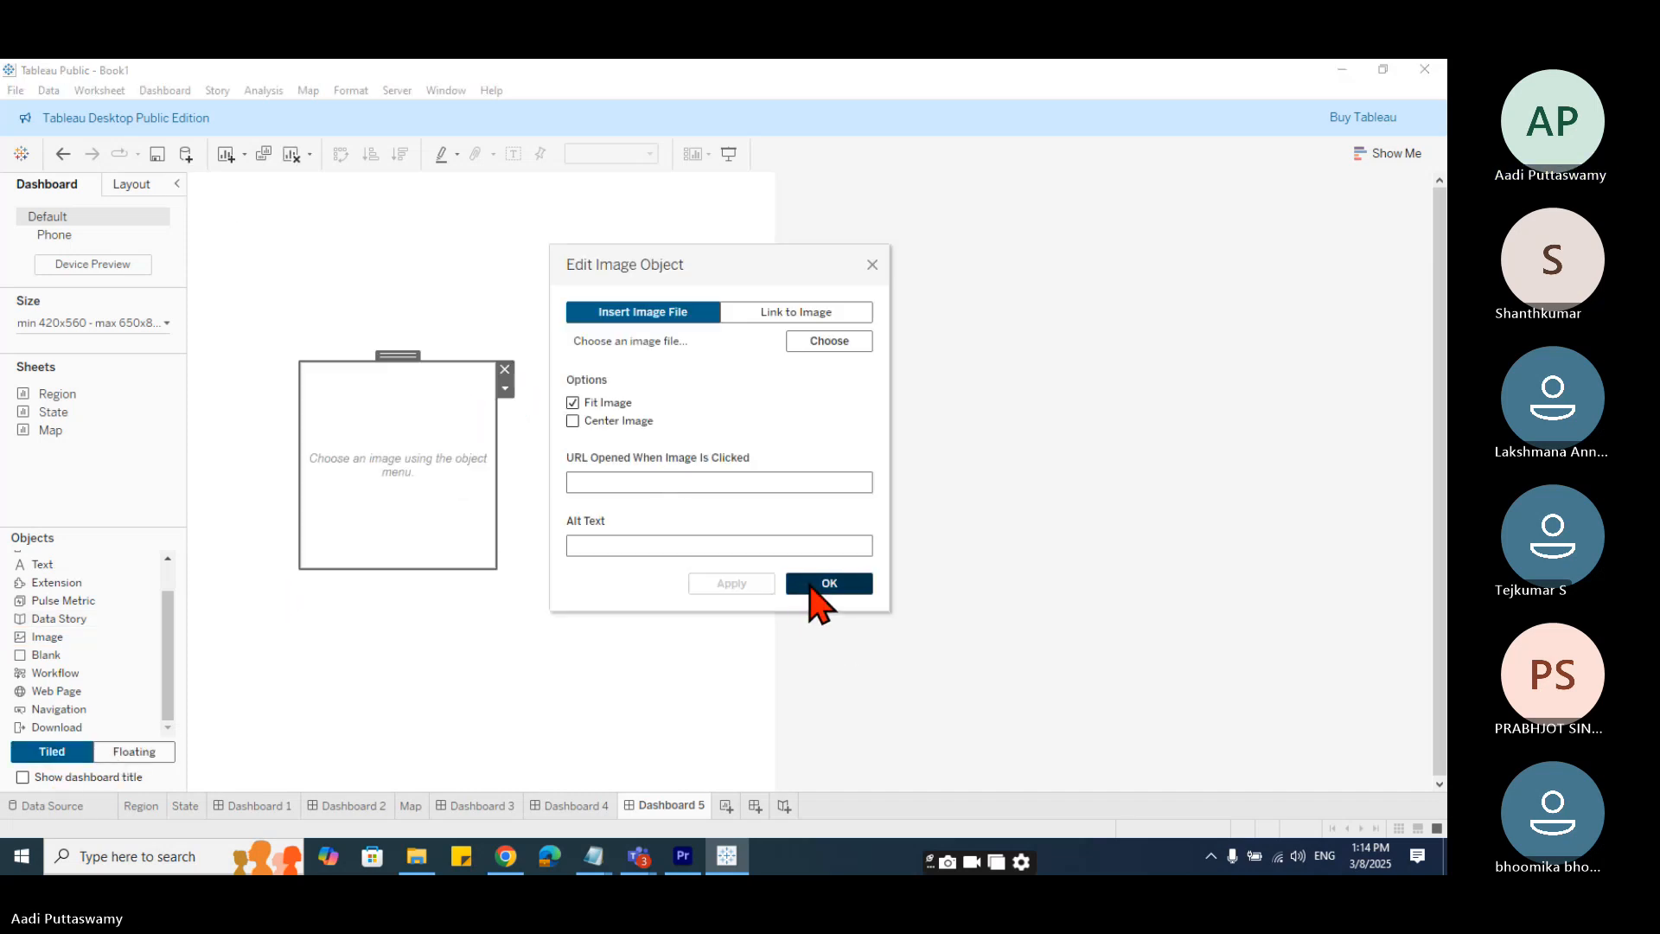
{"action": "left_click", "coordinate": [873, 265]}
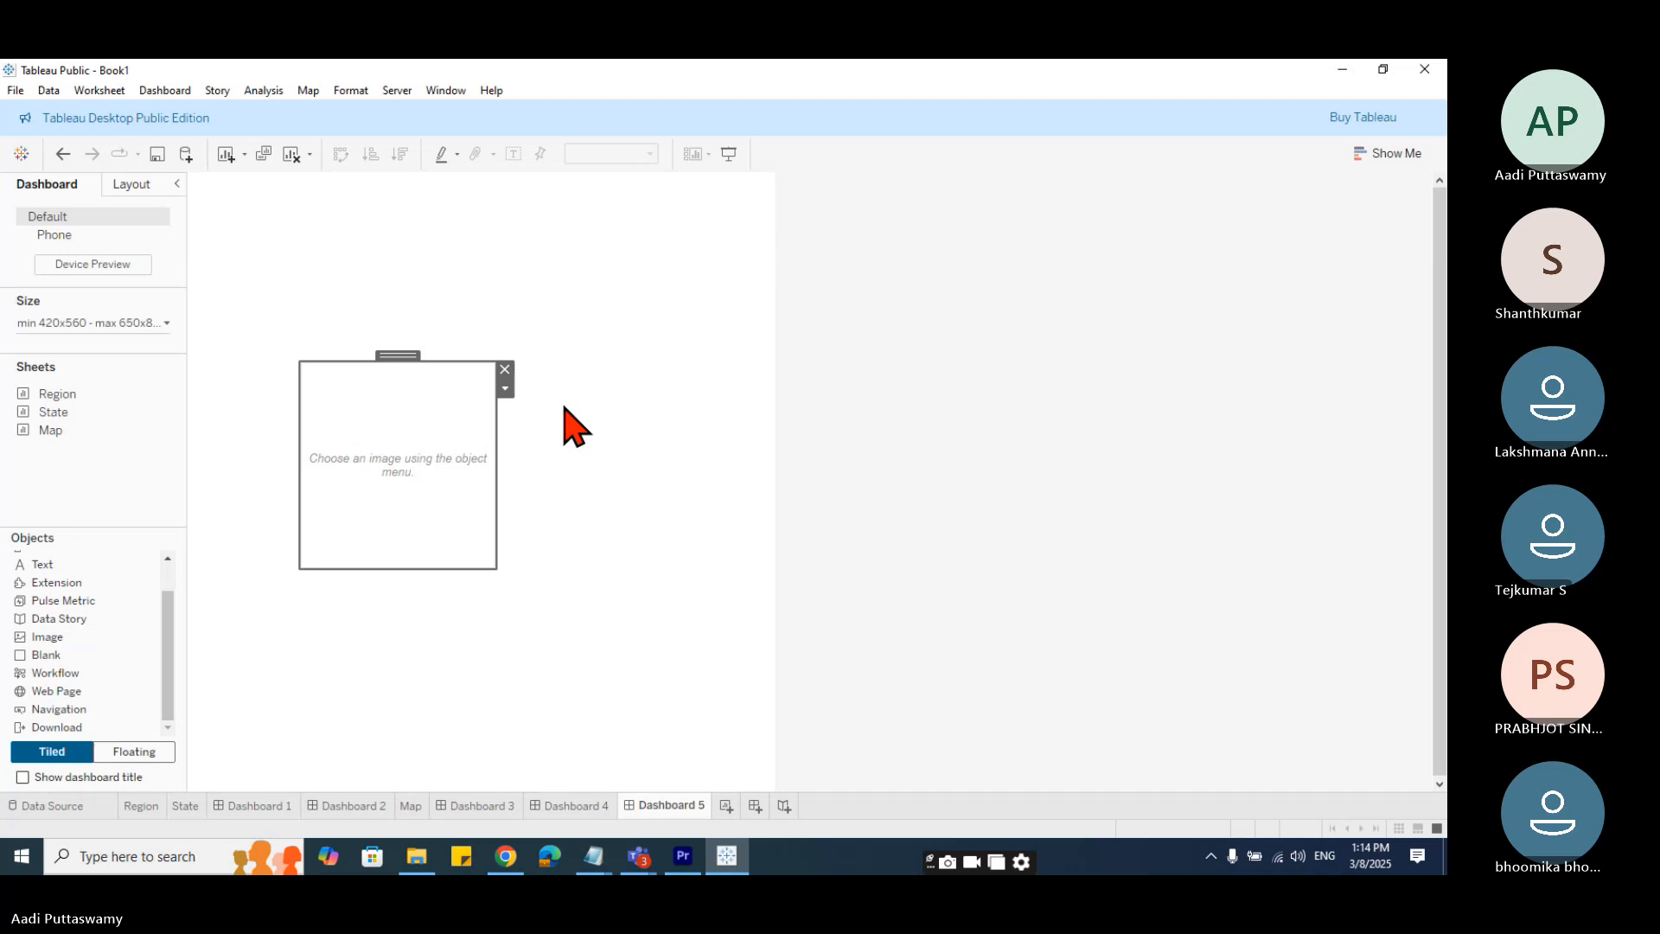
{"action": "left_click", "coordinate": [505, 369]}
{"action": "left_click_drag", "start_coordinate": [65, 618], "coordinate": [279, 477]}
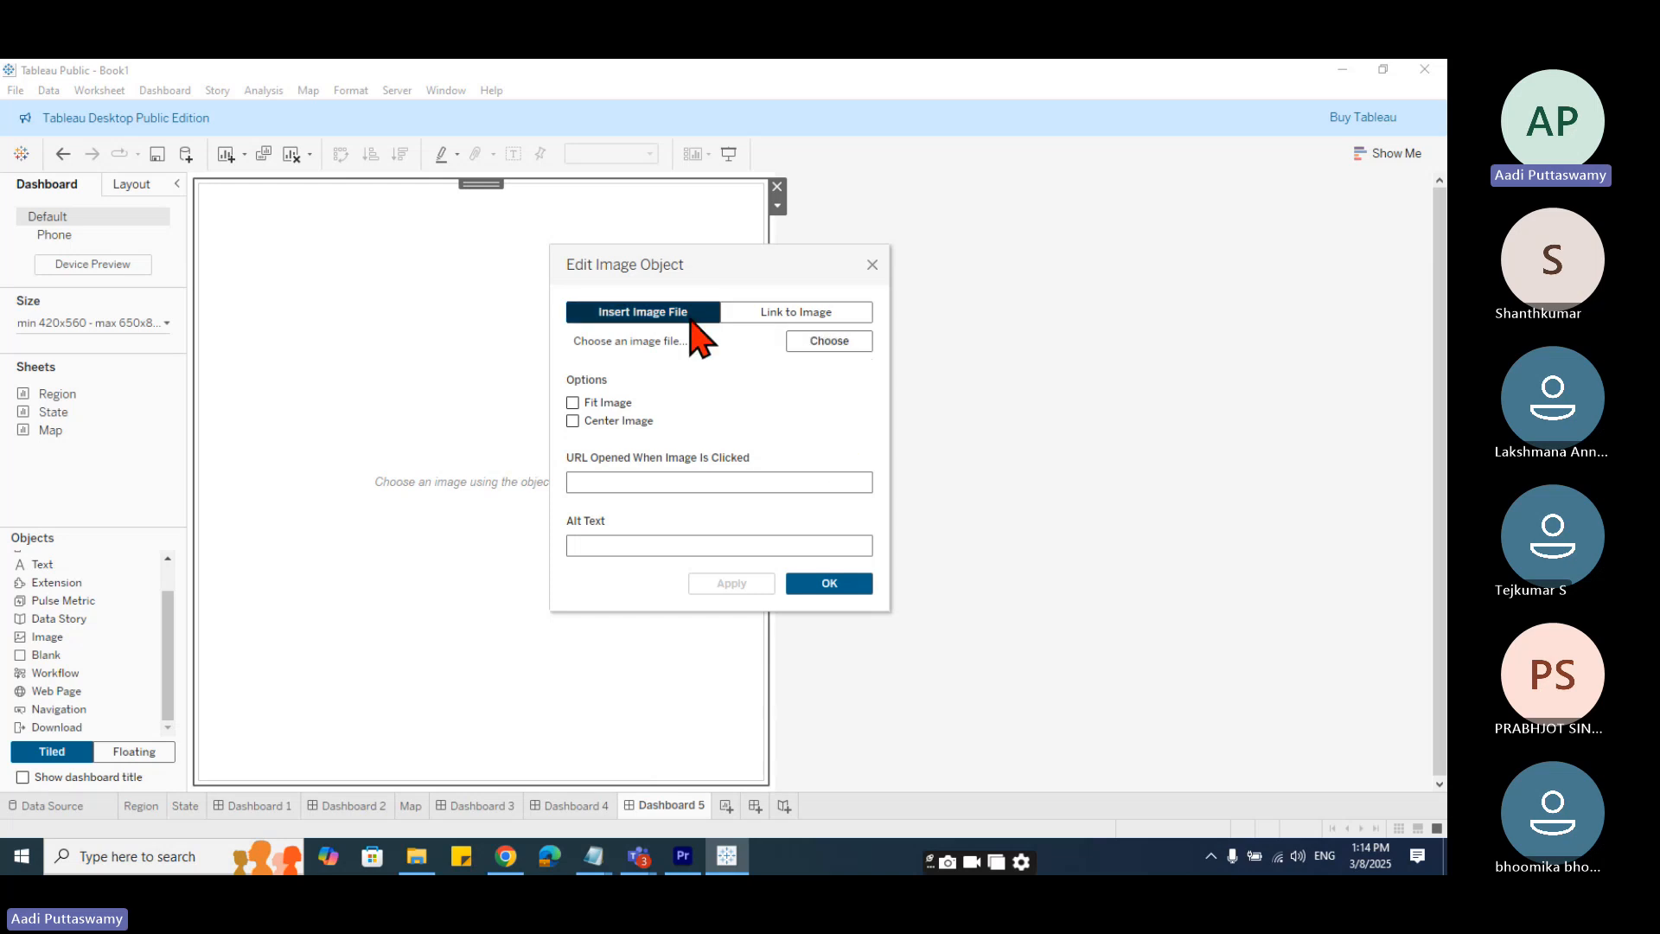
- Insert Background Image June1030am.png from the Background Images folder into the tiled image object, with Fit Image and Center Image off
{"action": "left_click", "coordinate": [831, 345]}
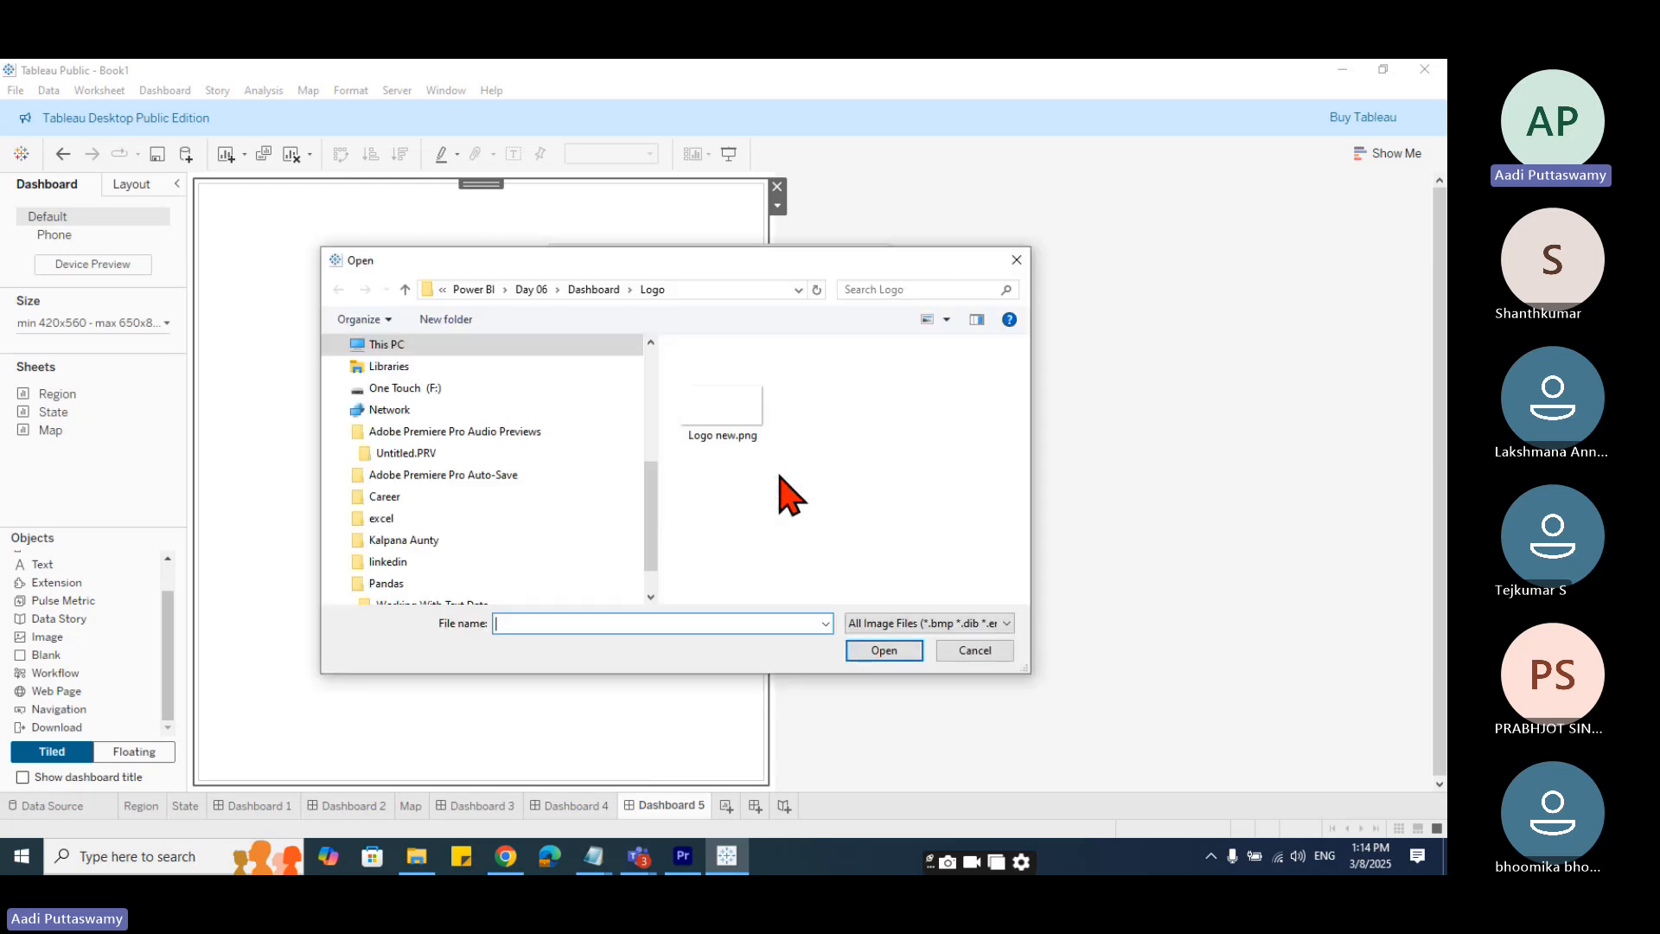
{"action": "left_click", "coordinate": [602, 289]}
{"action": "double_click", "coordinate": [757, 375]}
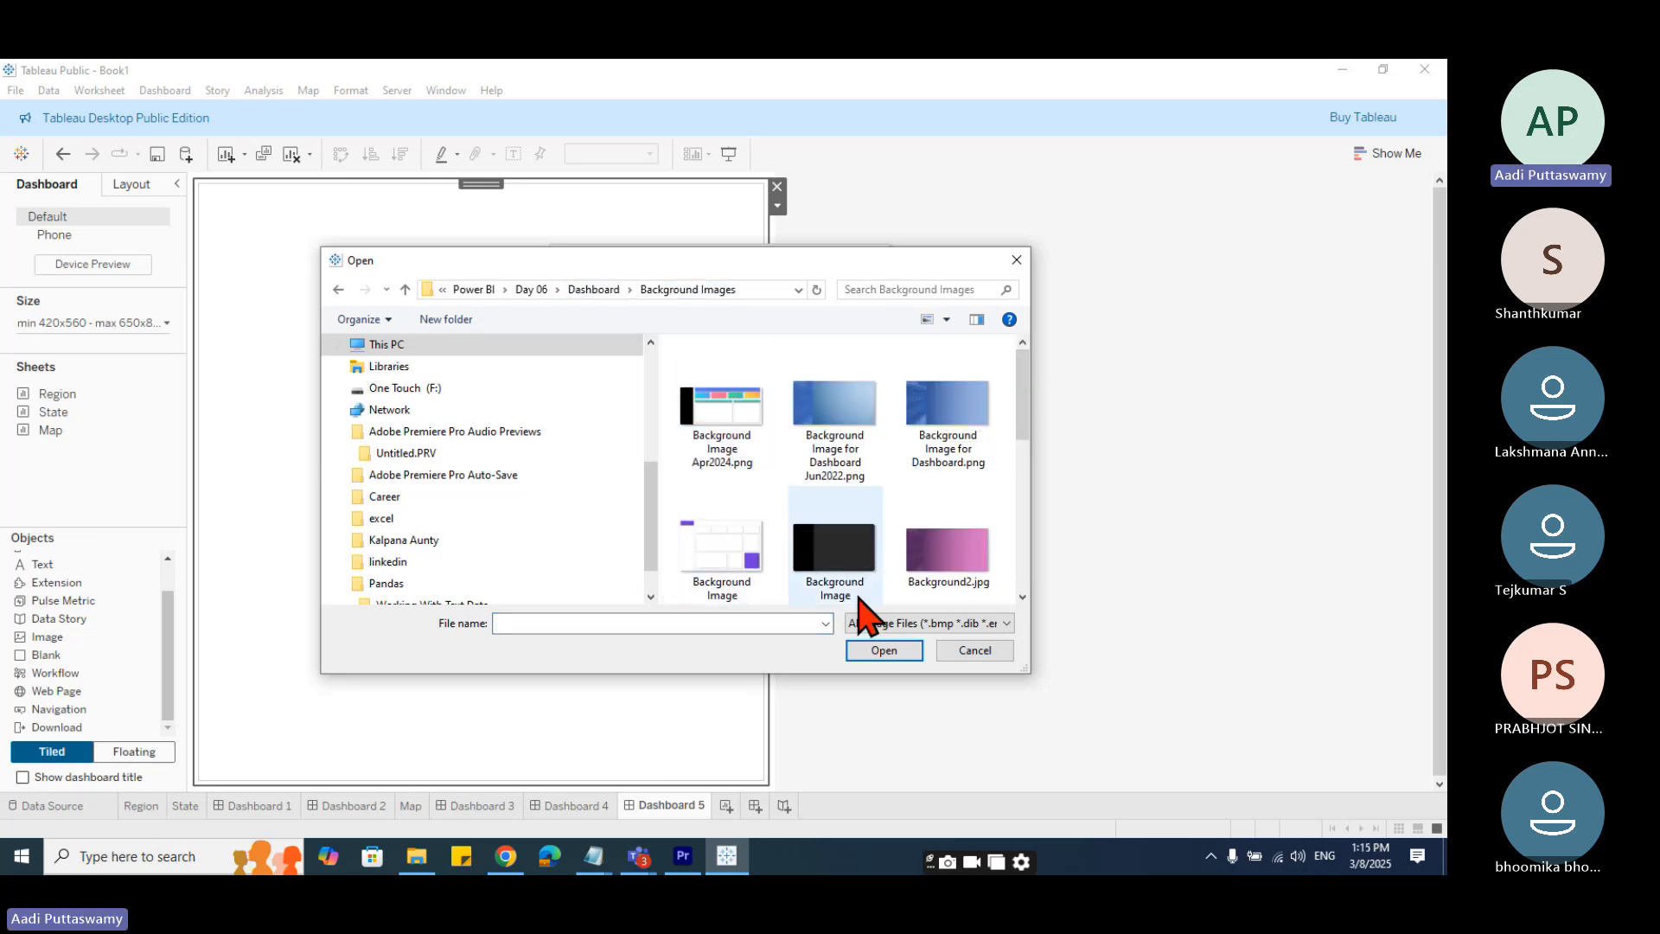
{"action": "left_click", "coordinate": [707, 564]}
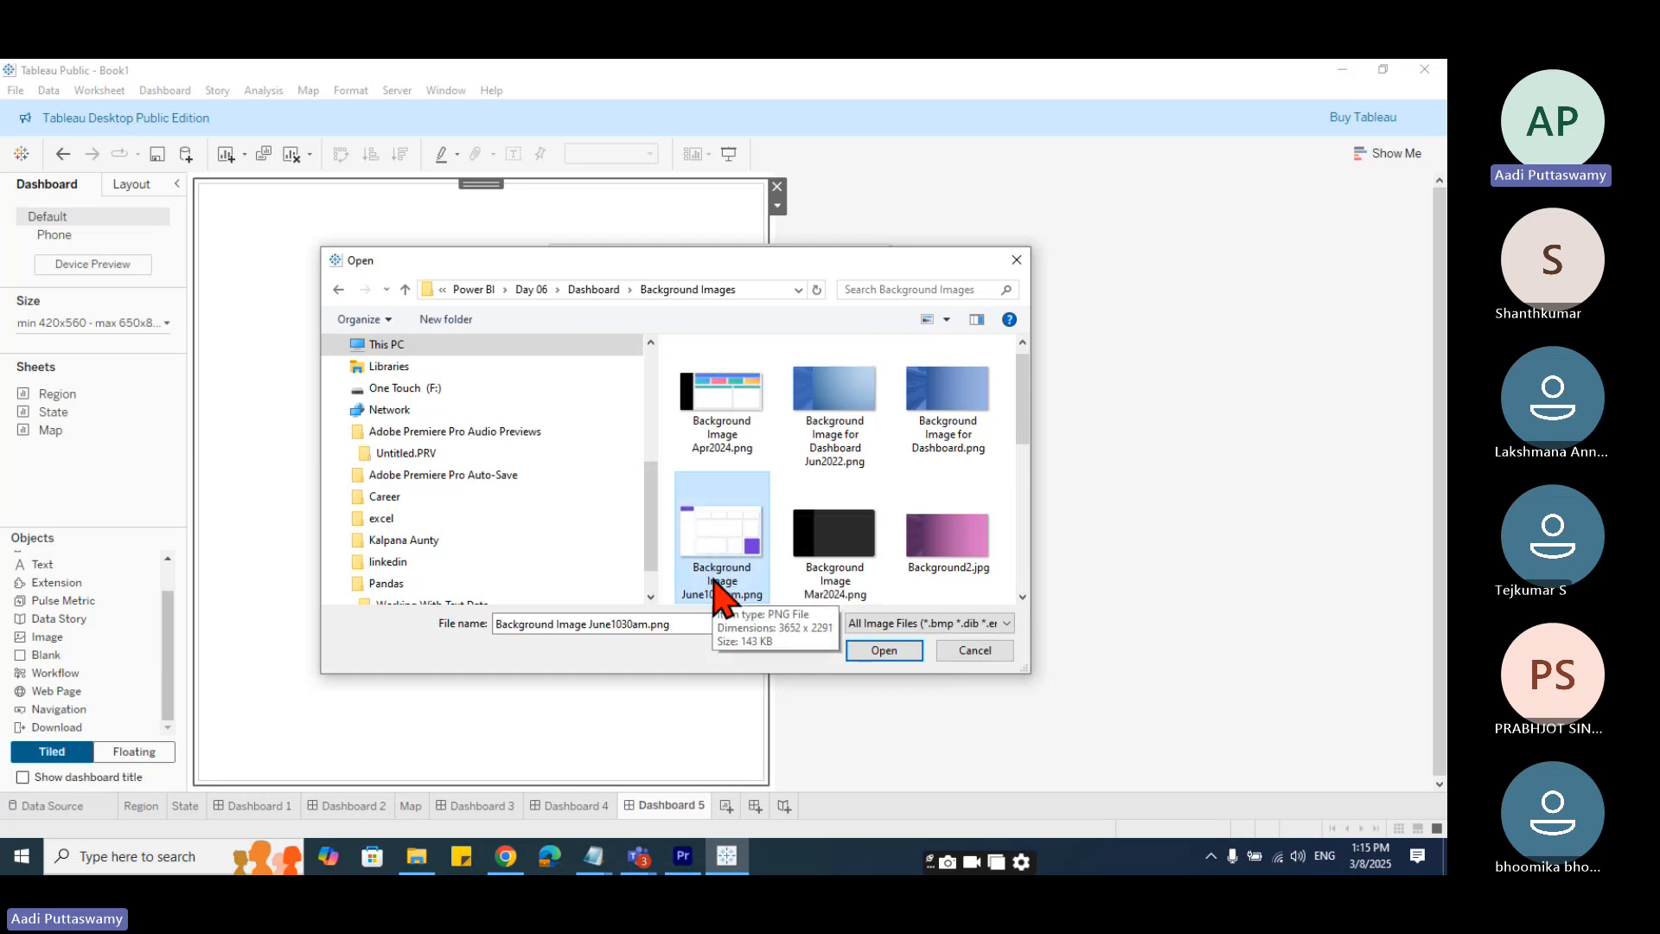
{"action": "left_click", "coordinate": [877, 653]}
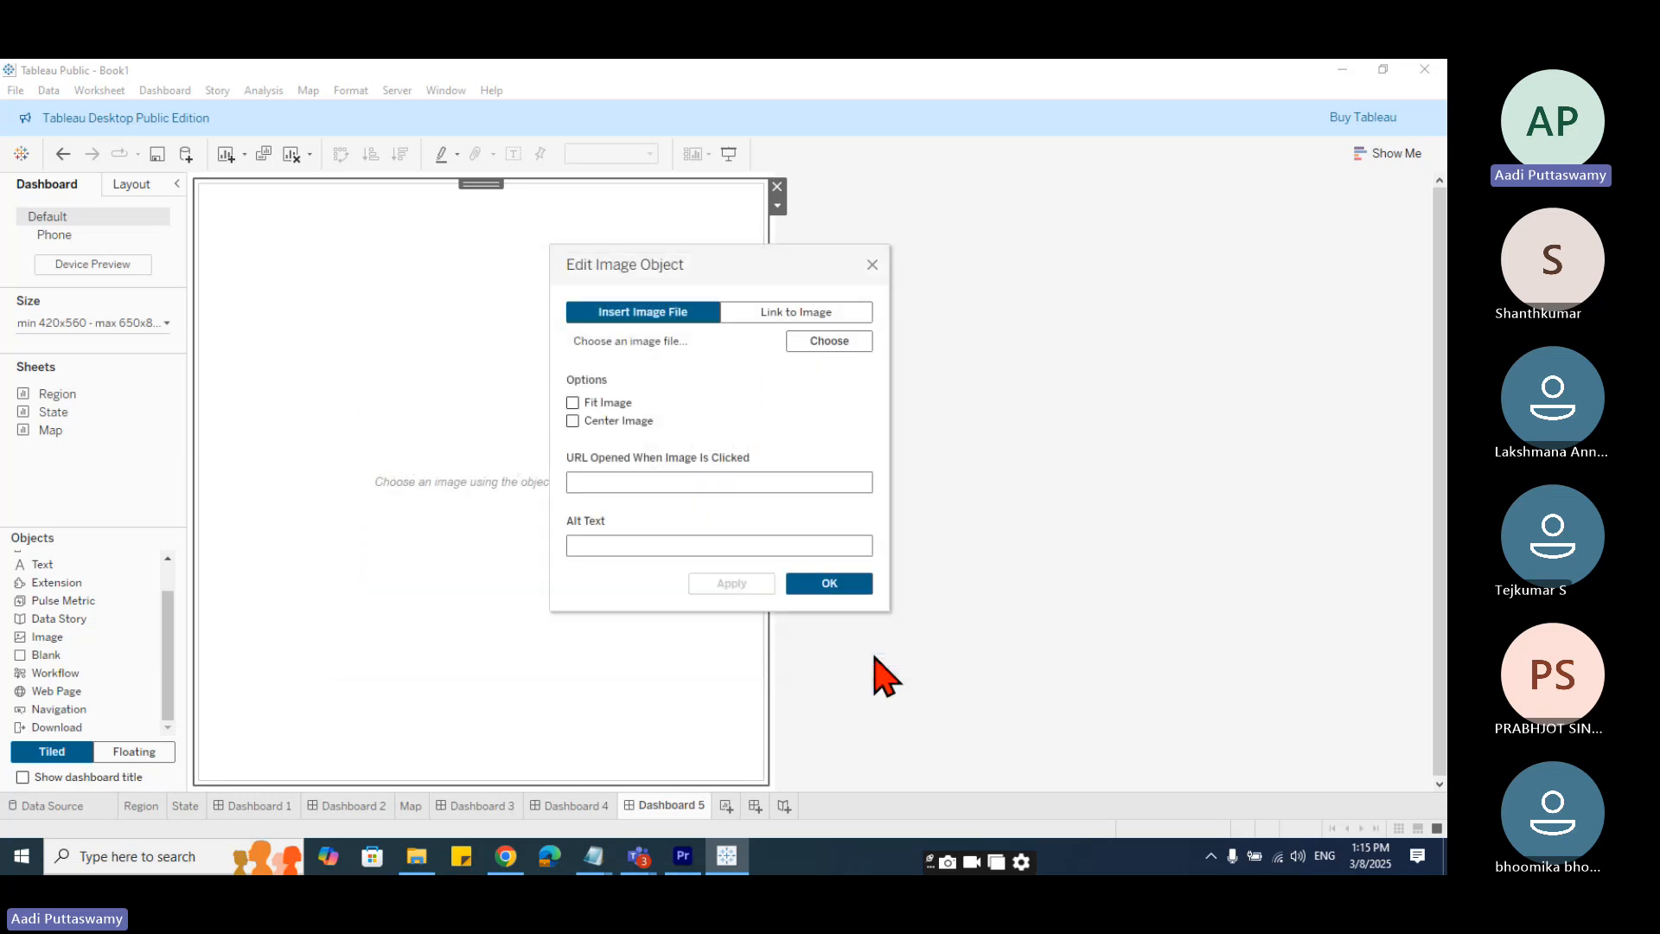
{"action": "left_click", "coordinate": [832, 585]}
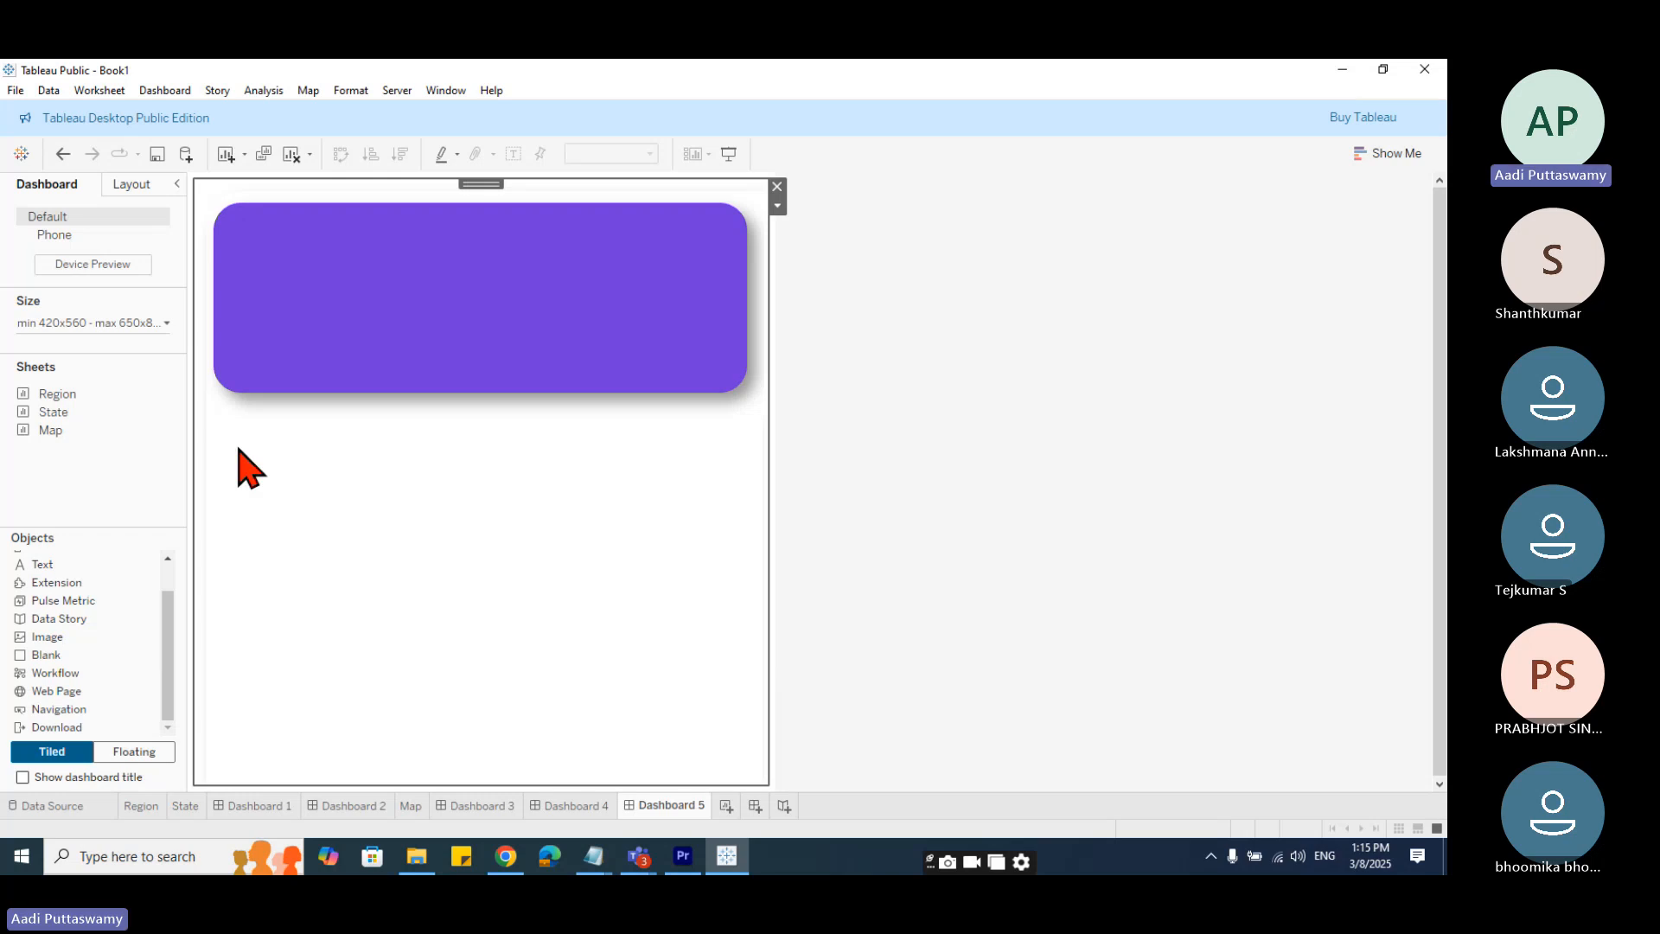
{"action": "left_click", "coordinate": [205, 192]}
{"action": "right_click", "coordinate": [208, 197]}
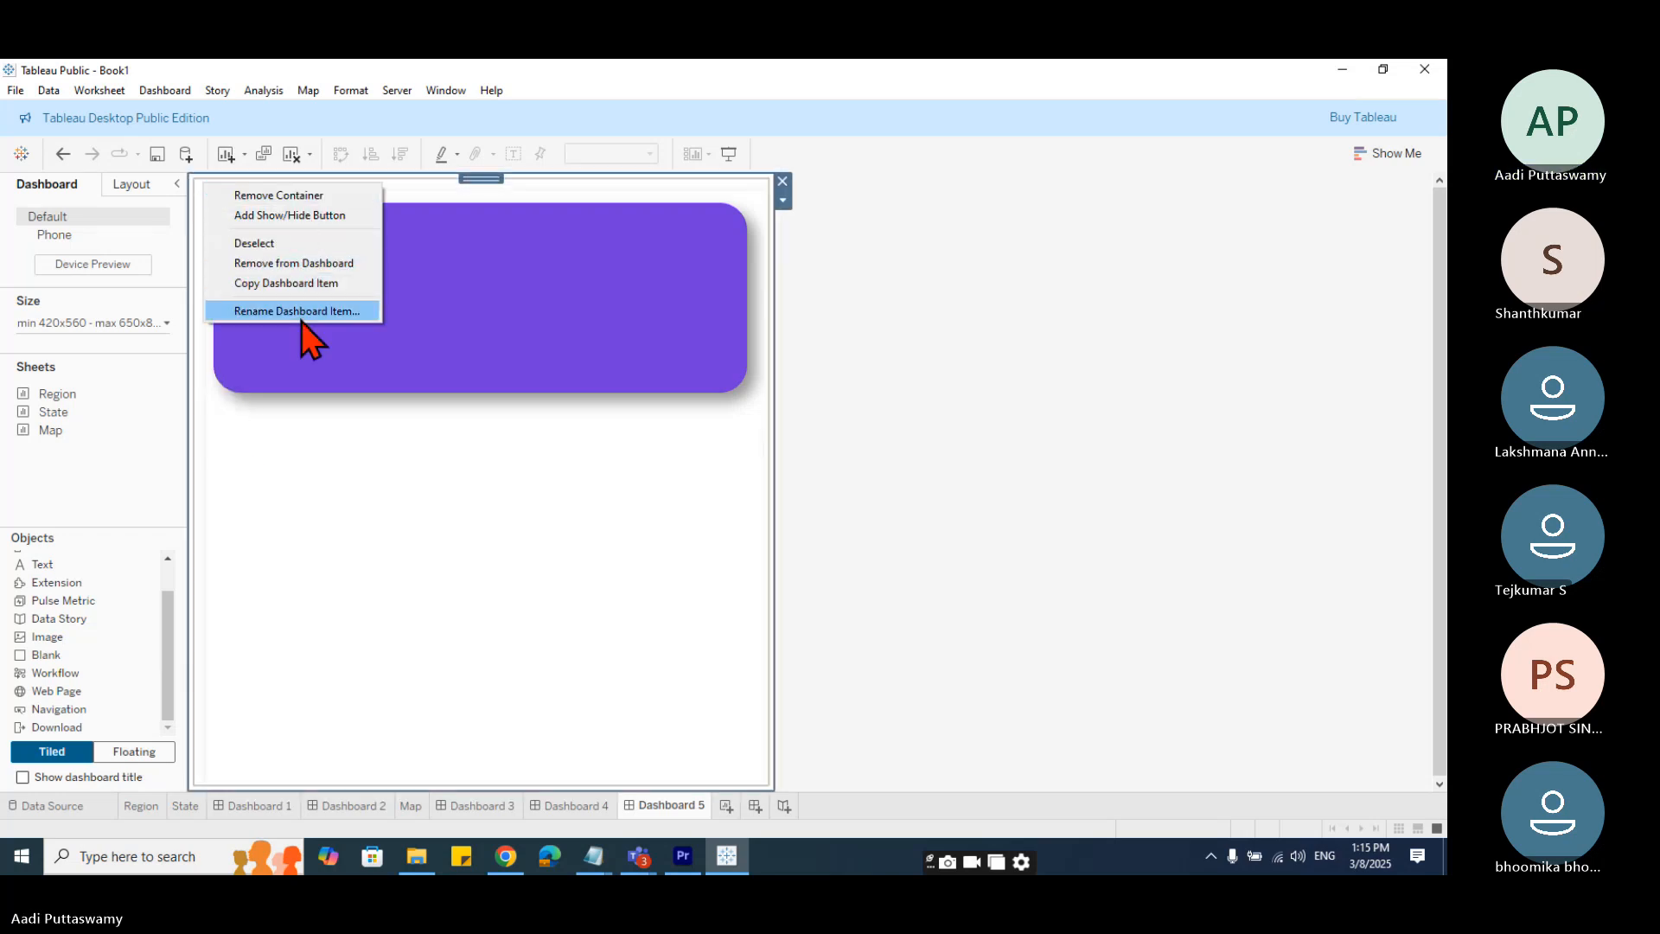
{"action": "left_click", "coordinate": [577, 506]}
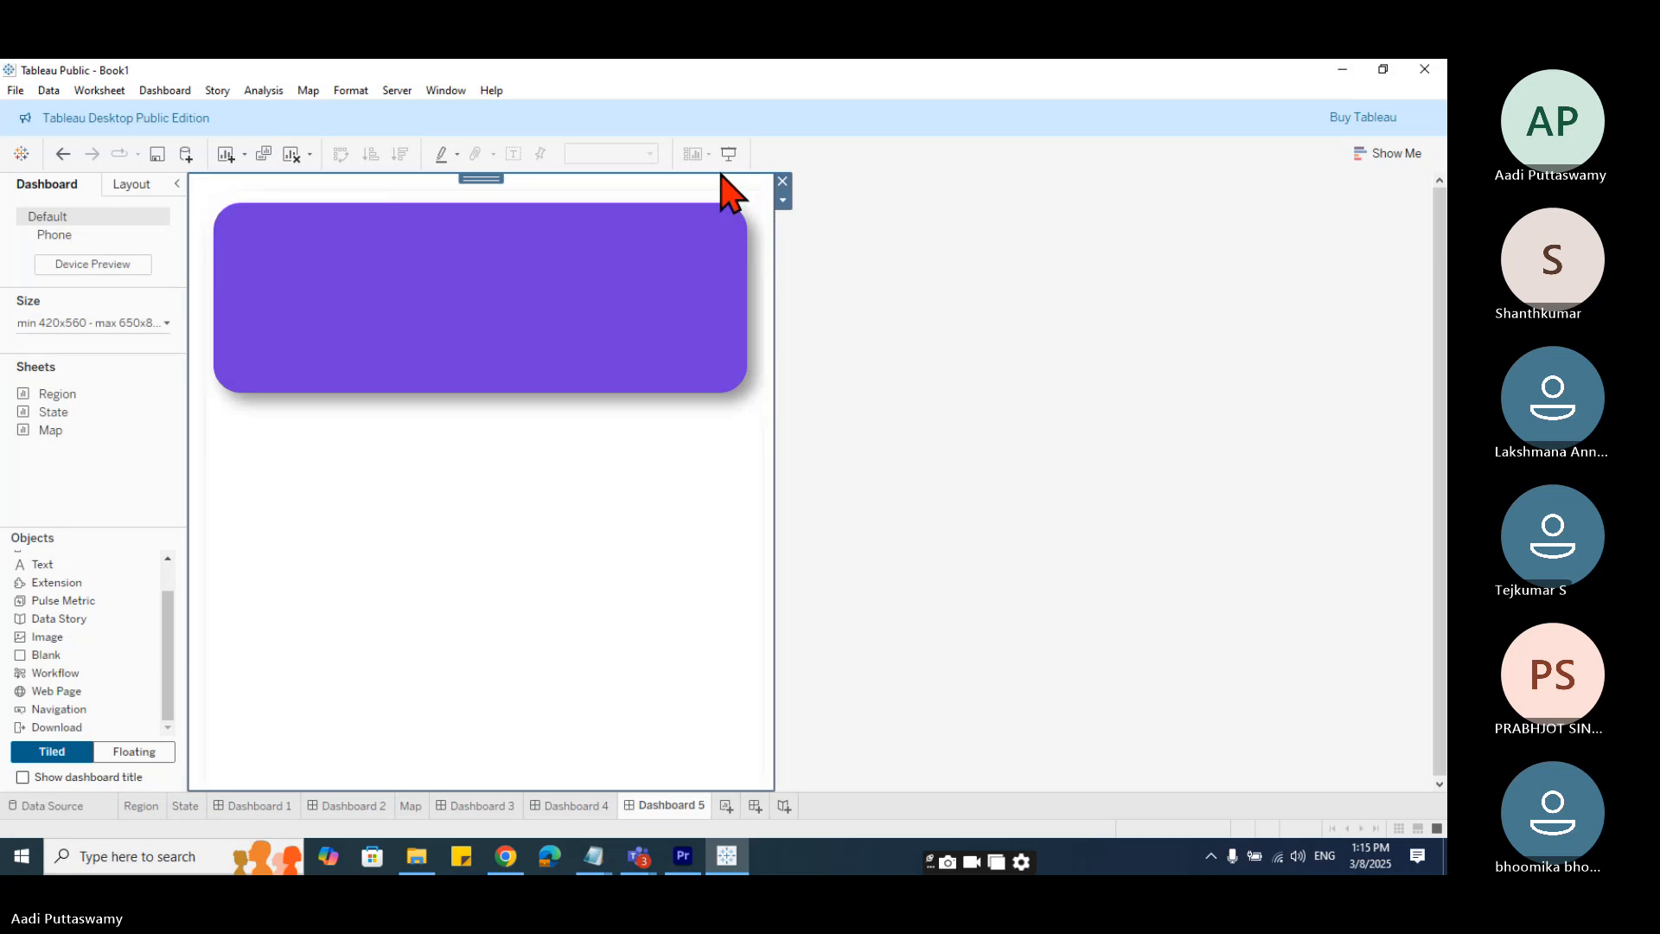
{"action": "right_click", "coordinate": [723, 179]}
{"action": "left_click", "coordinate": [783, 185]}
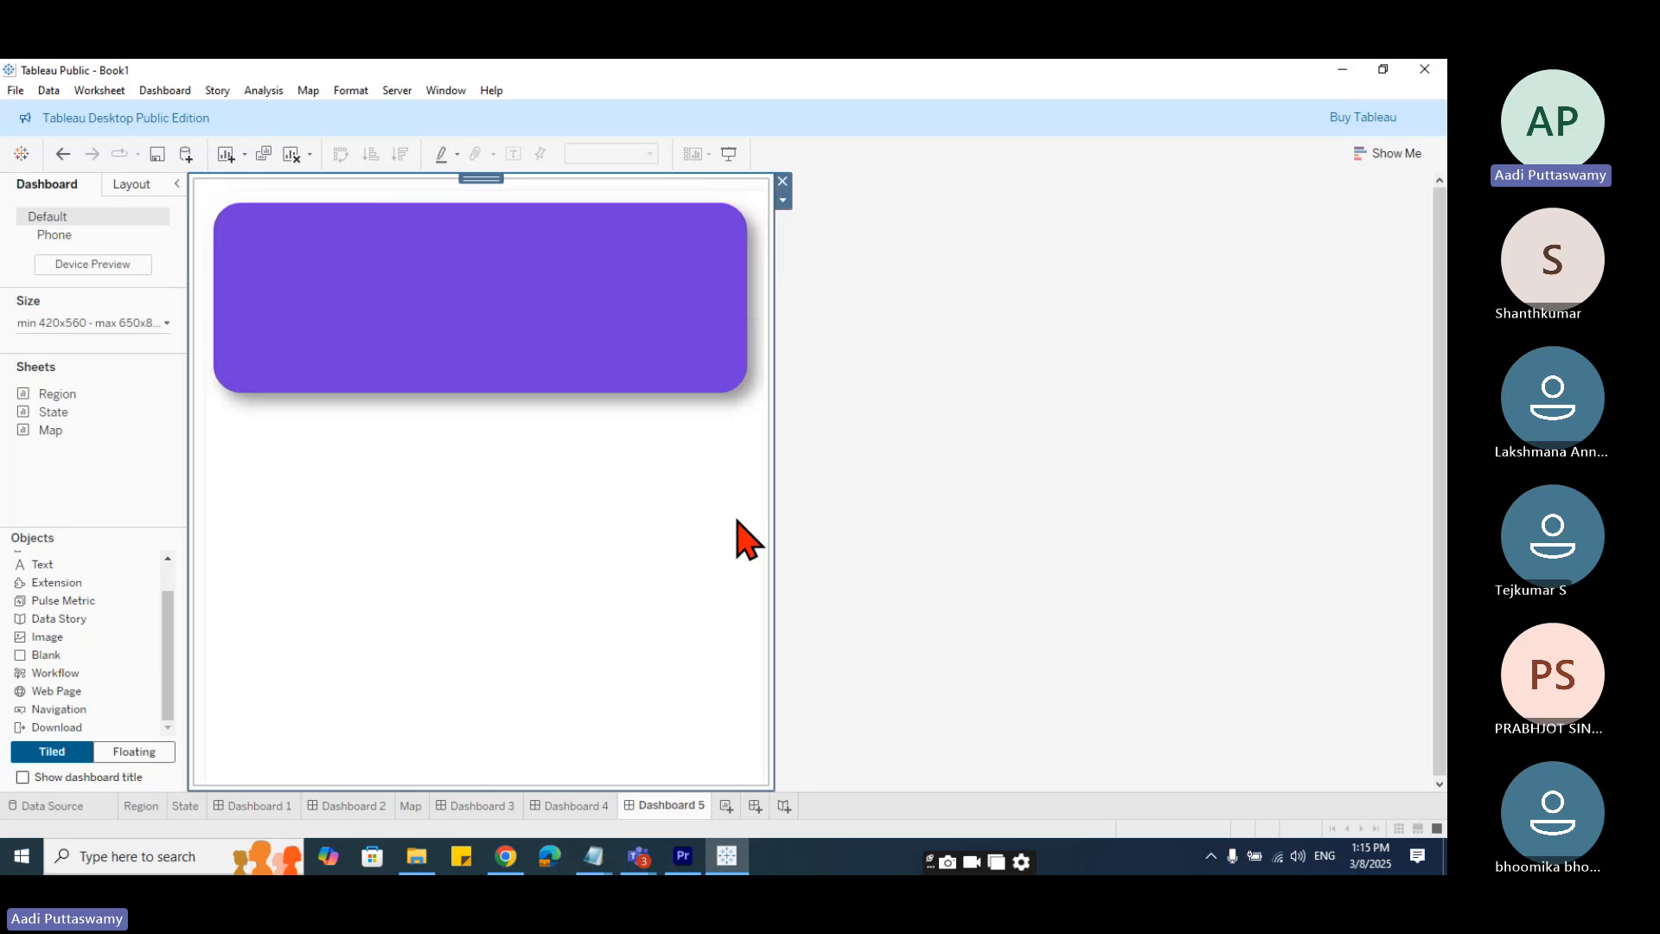
- Undo the insertion of the background picture so that only the empty tiled image object is left
{"action": "key", "text": "ctrl+z"}
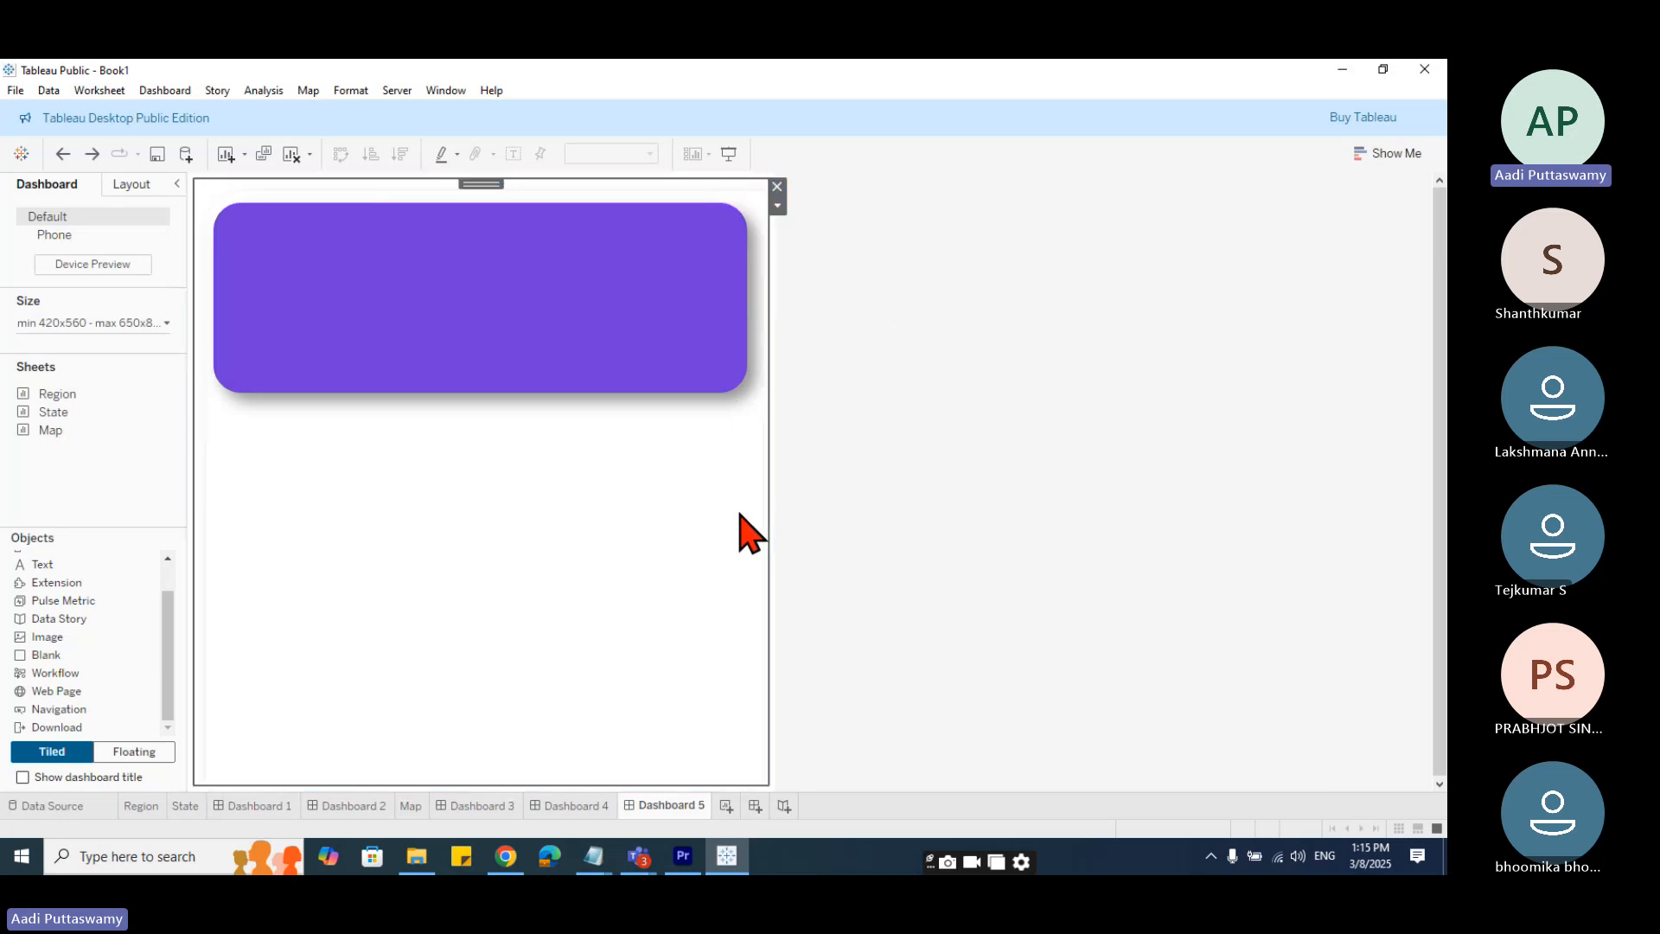
{"action": "key", "text": "ctrl+z"}
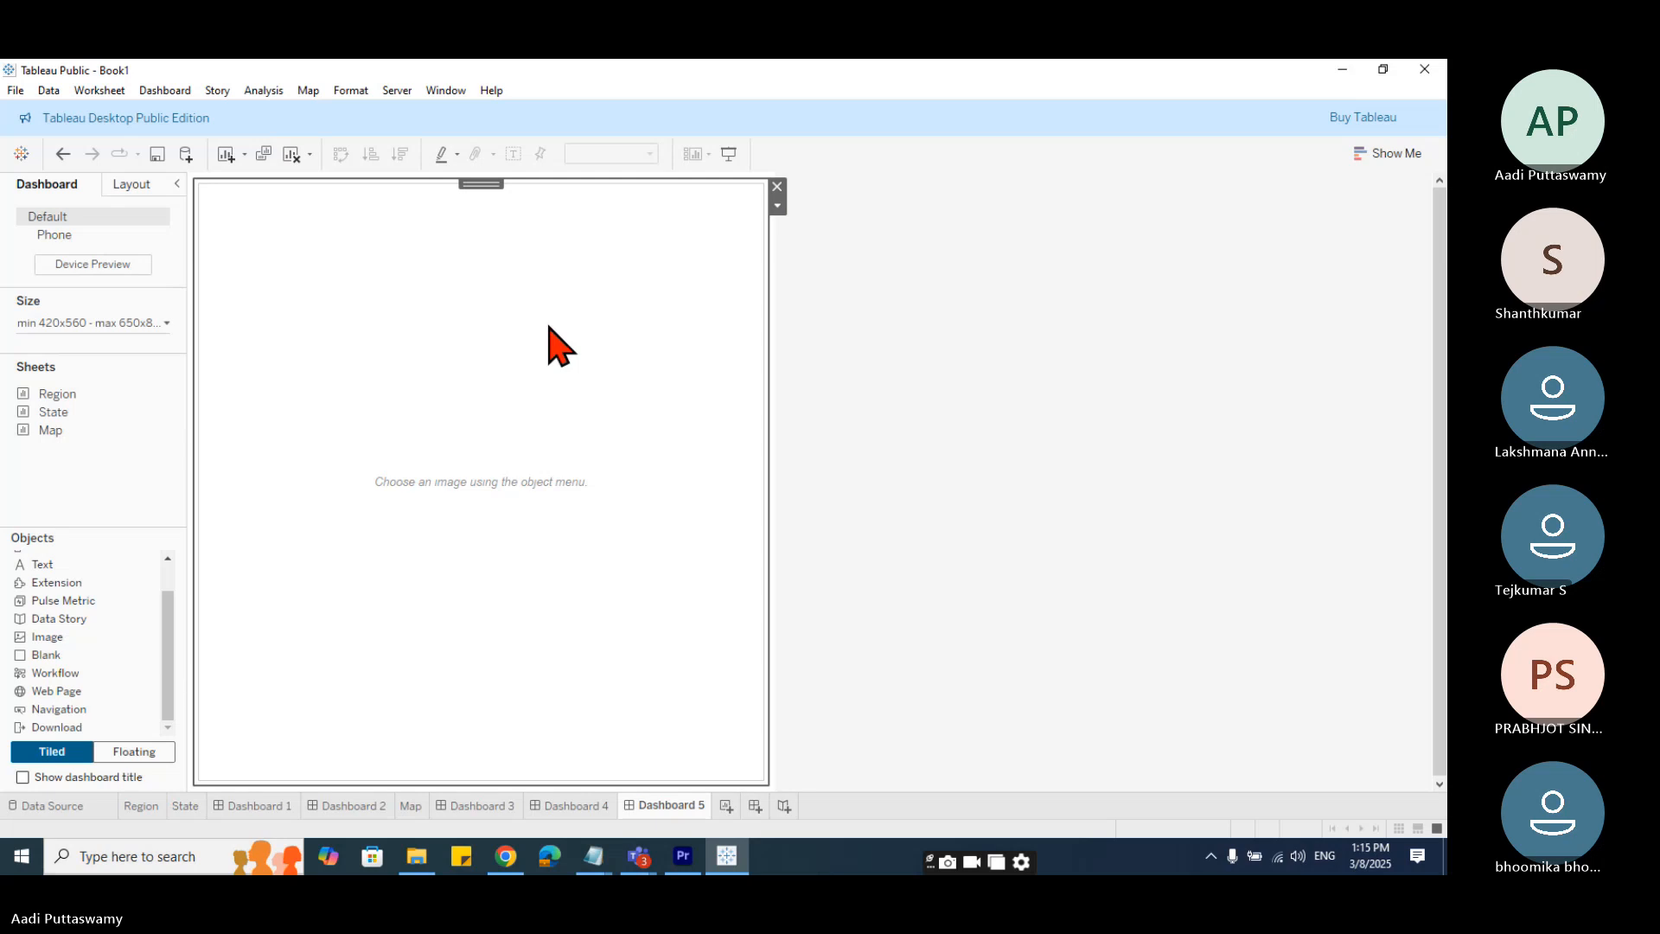
- Insert Background Image June1030am.png into the tiled image object with Fit Image and Center Image on
{"action": "right_click", "coordinate": [423, 263]}
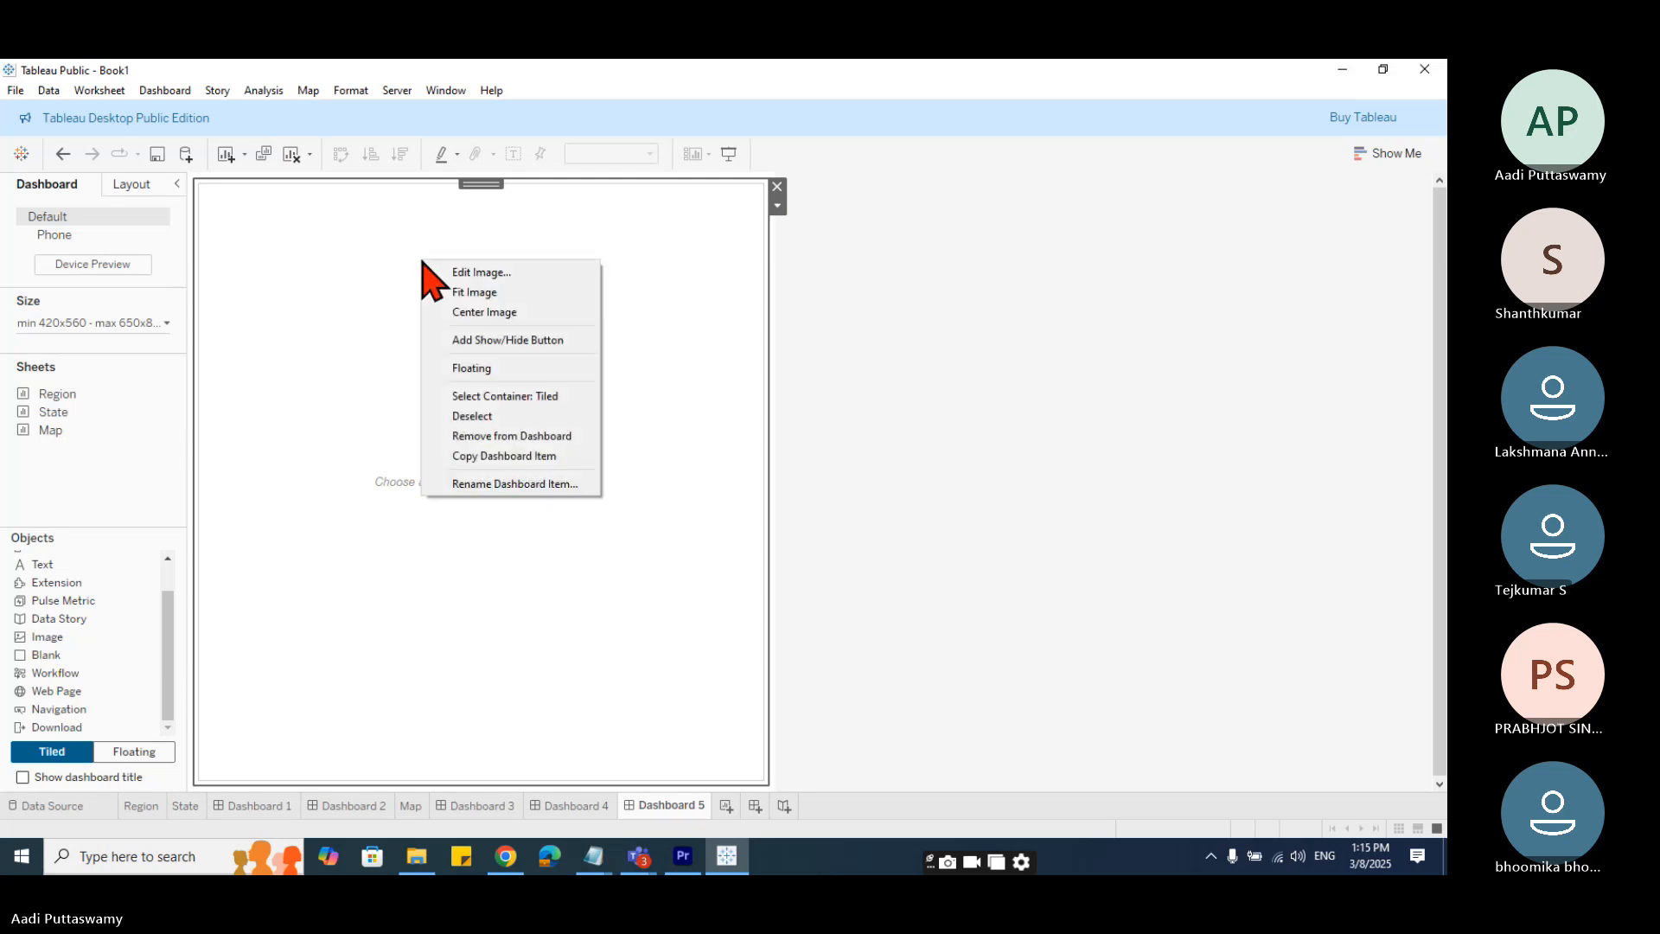
{"action": "left_click", "coordinate": [526, 273]}
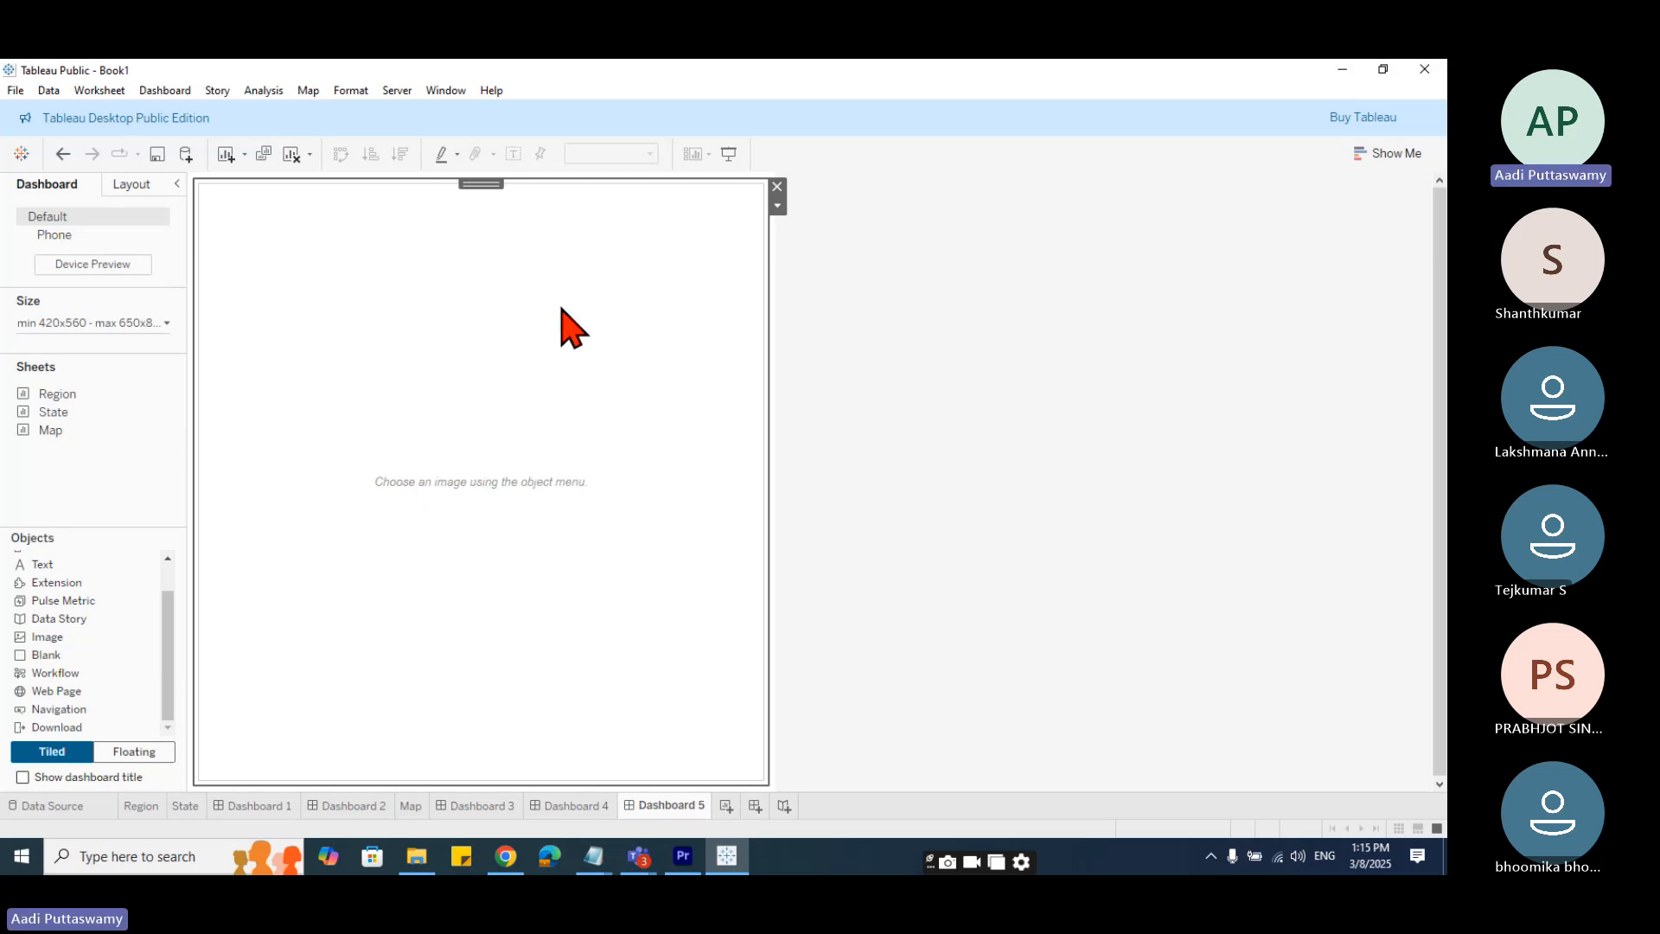
{"action": "left_click", "coordinate": [851, 342]}
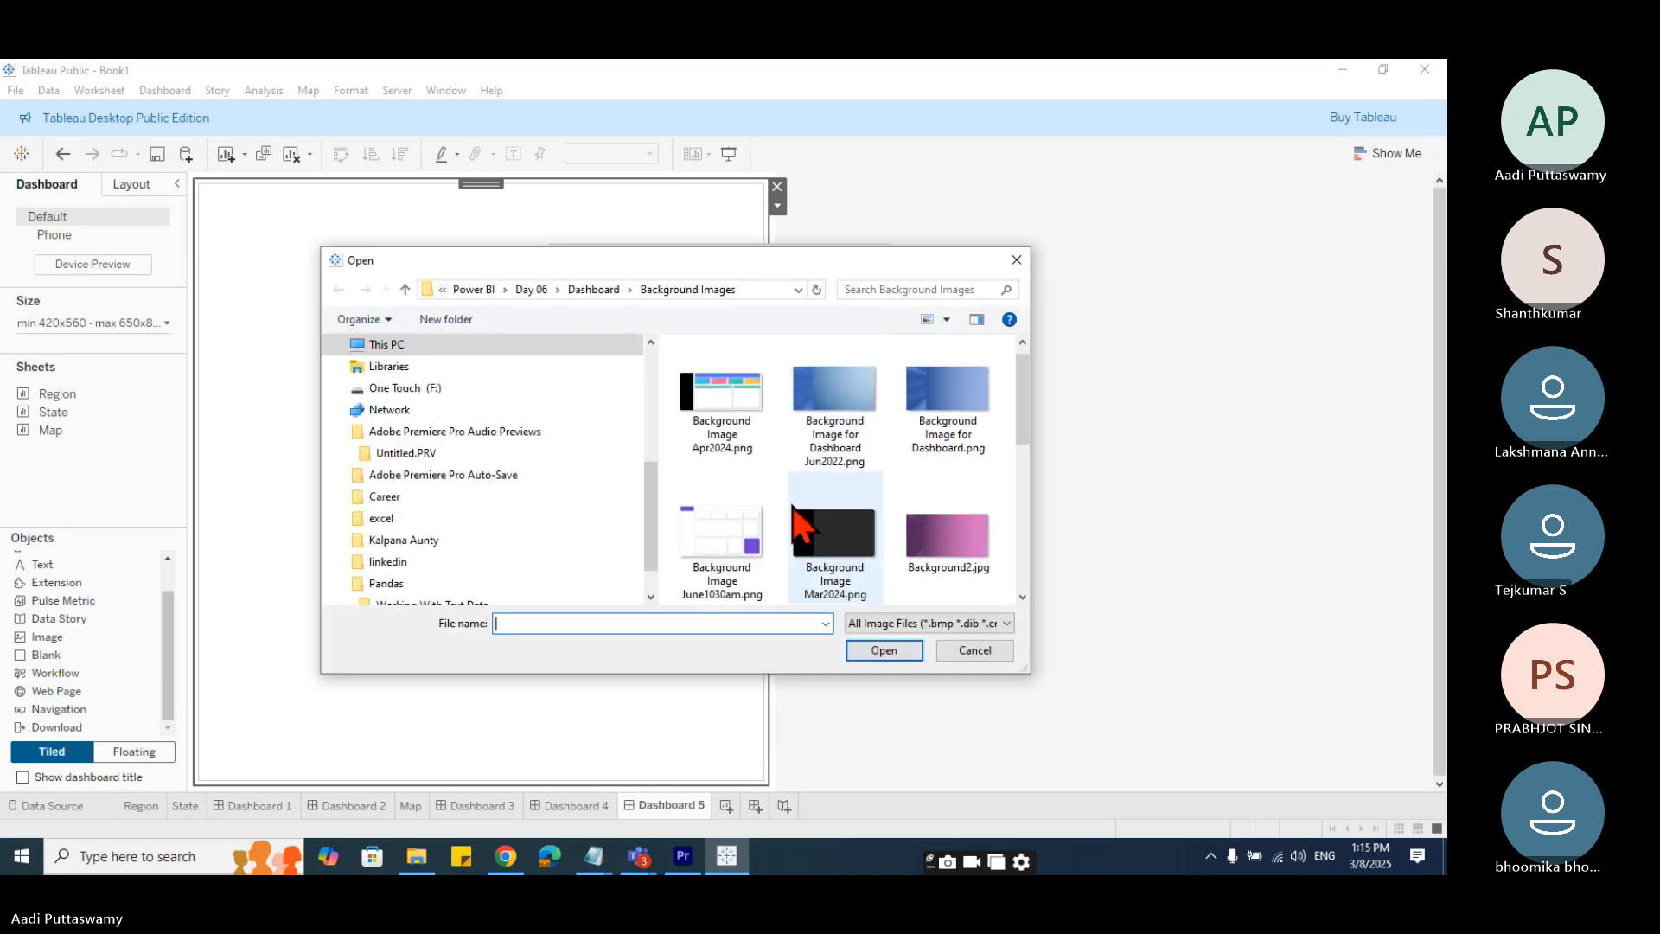
{"action": "left_click", "coordinate": [733, 535]}
{"action": "left_click", "coordinate": [883, 653]}
{"action": "left_click", "coordinate": [572, 402]}
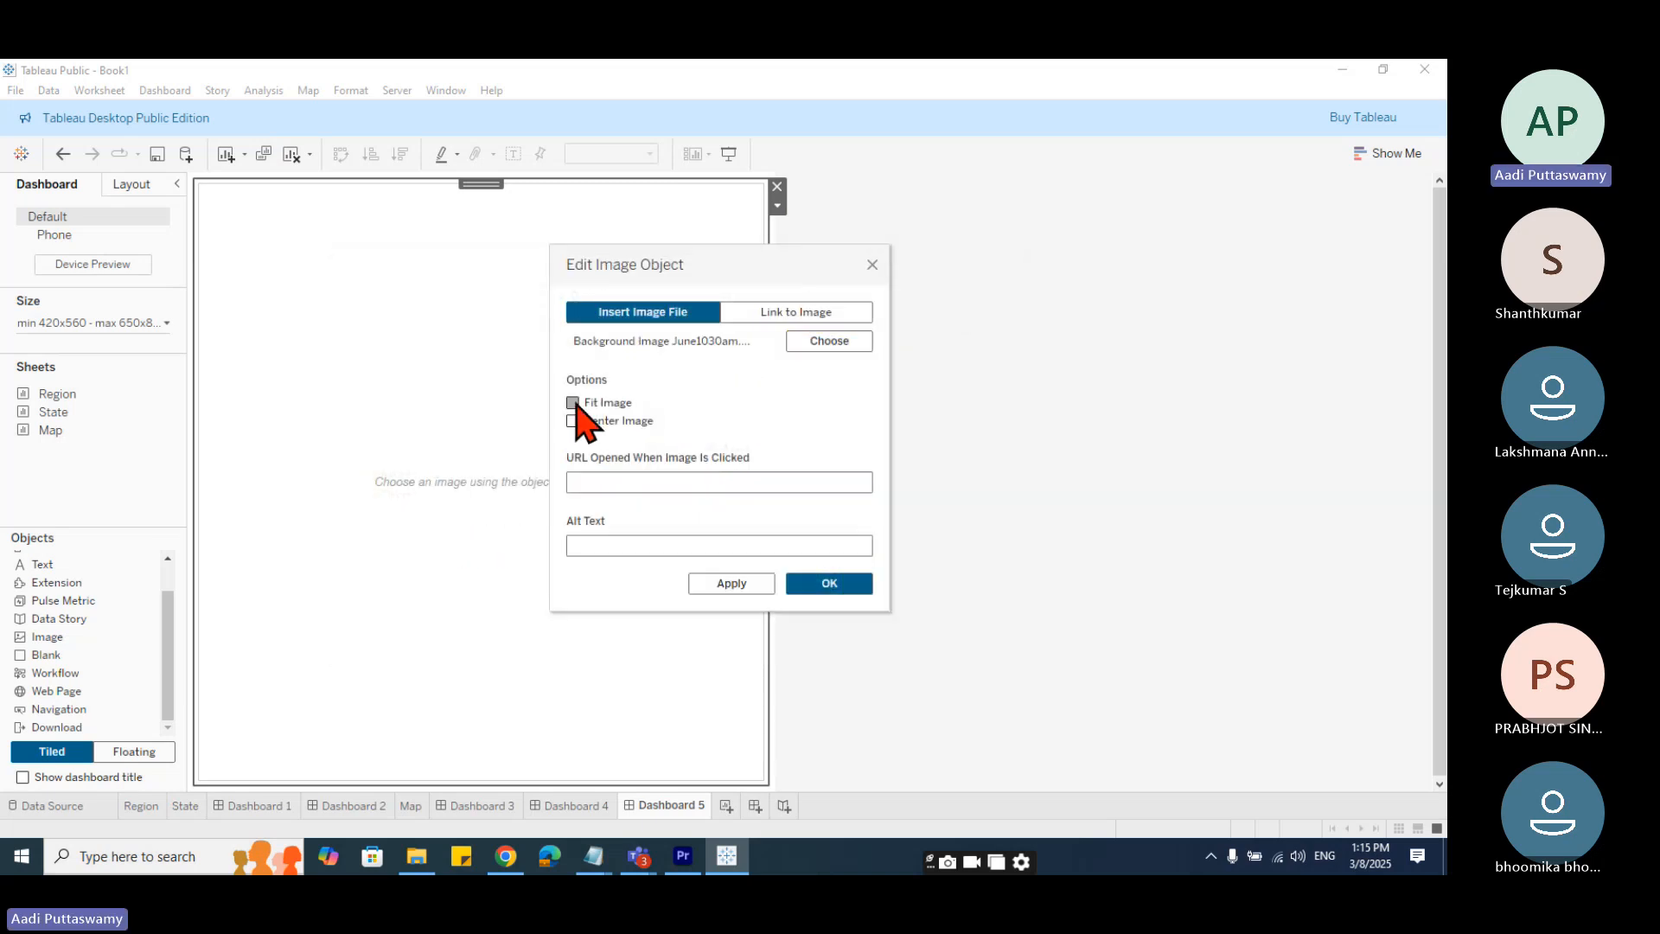
{"action": "left_click", "coordinate": [575, 421]}
{"action": "left_click", "coordinate": [834, 588]}
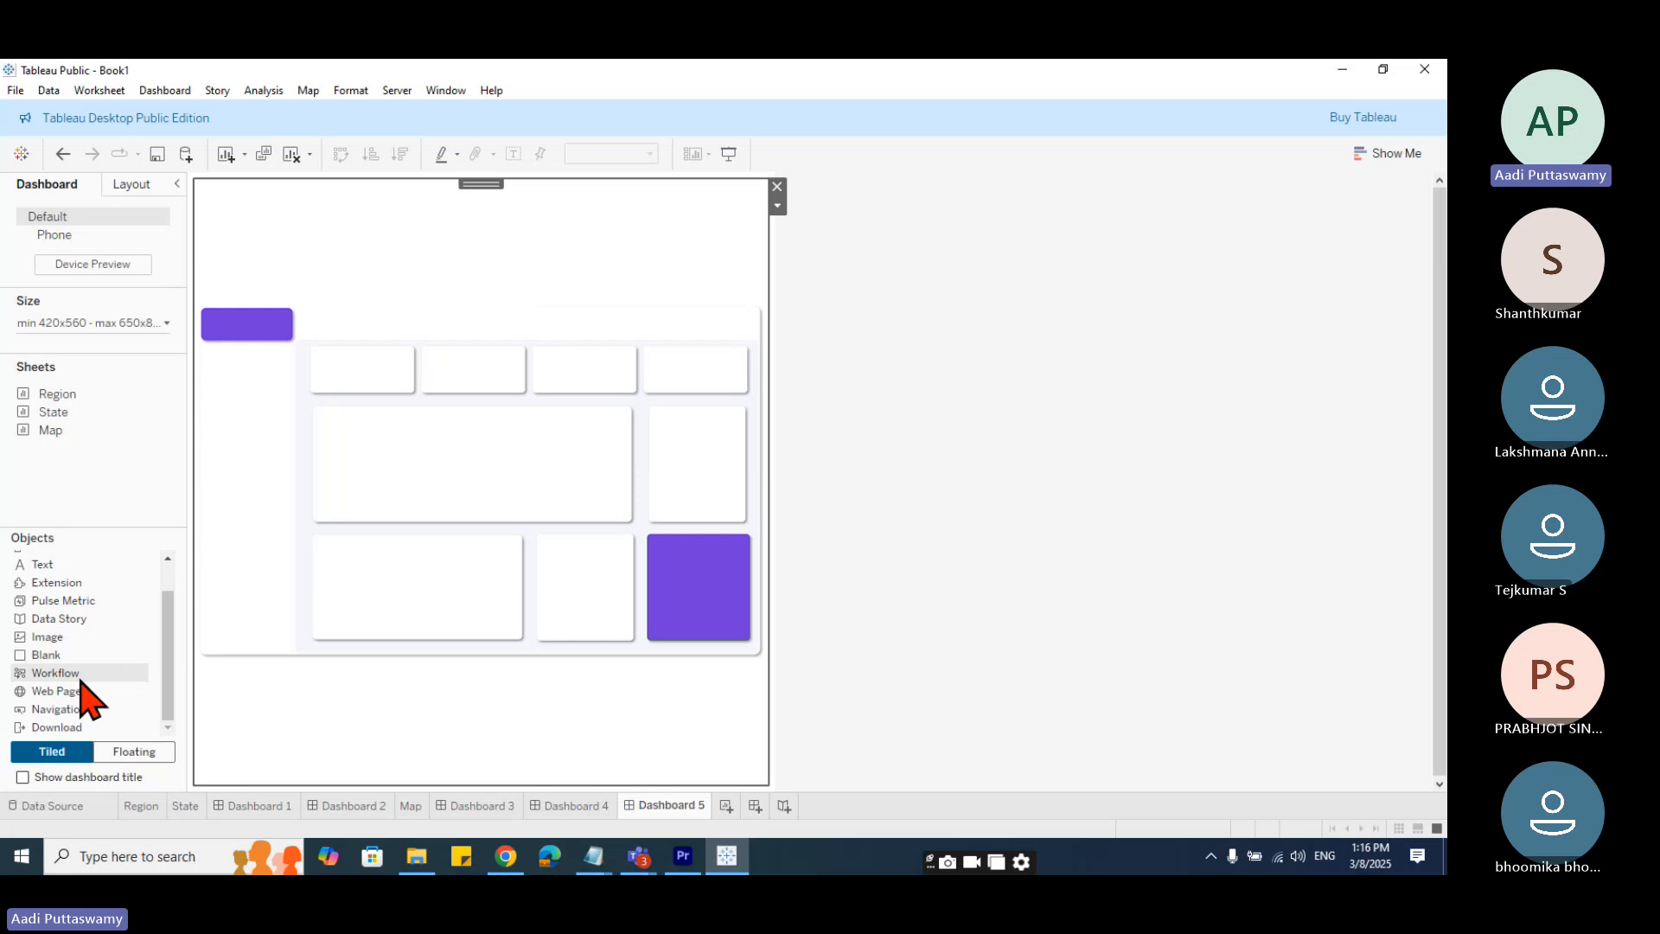
- Add a floating text object reading Sales Dashboard in bold in the background's header band, beside the small purple block
{"action": "scroll", "coordinate": [57, 662], "scroll_direction": "up", "scroll_amount": 2}
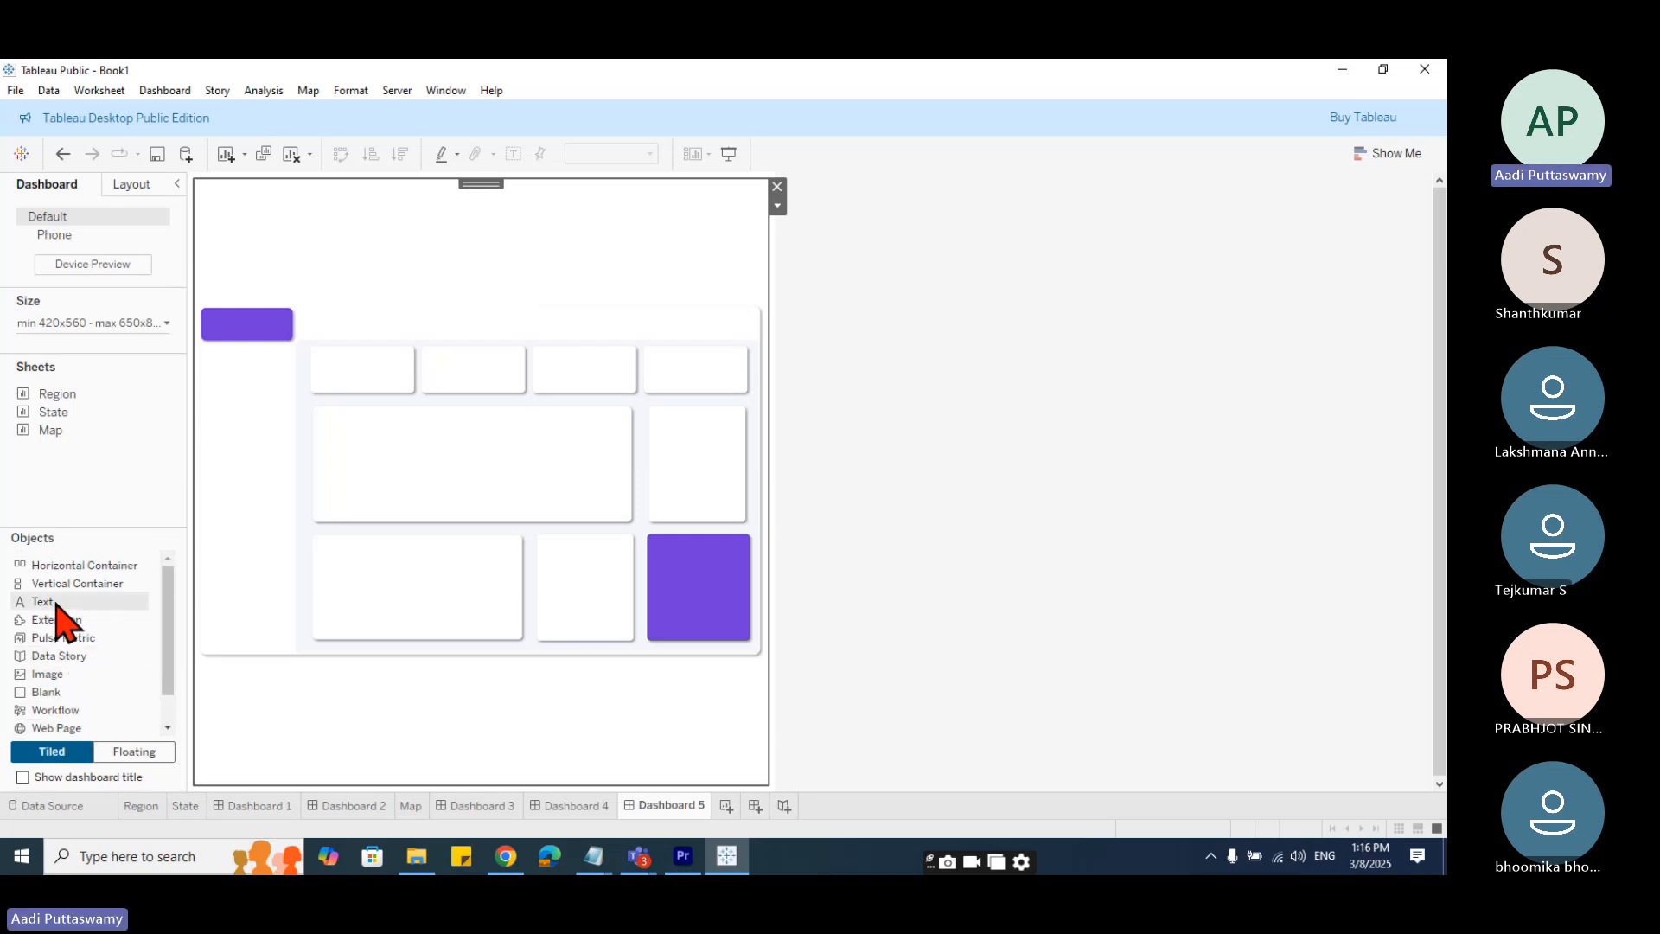
{"action": "left_click_drag", "start_coordinate": [48, 602], "coordinate": [387, 345]}
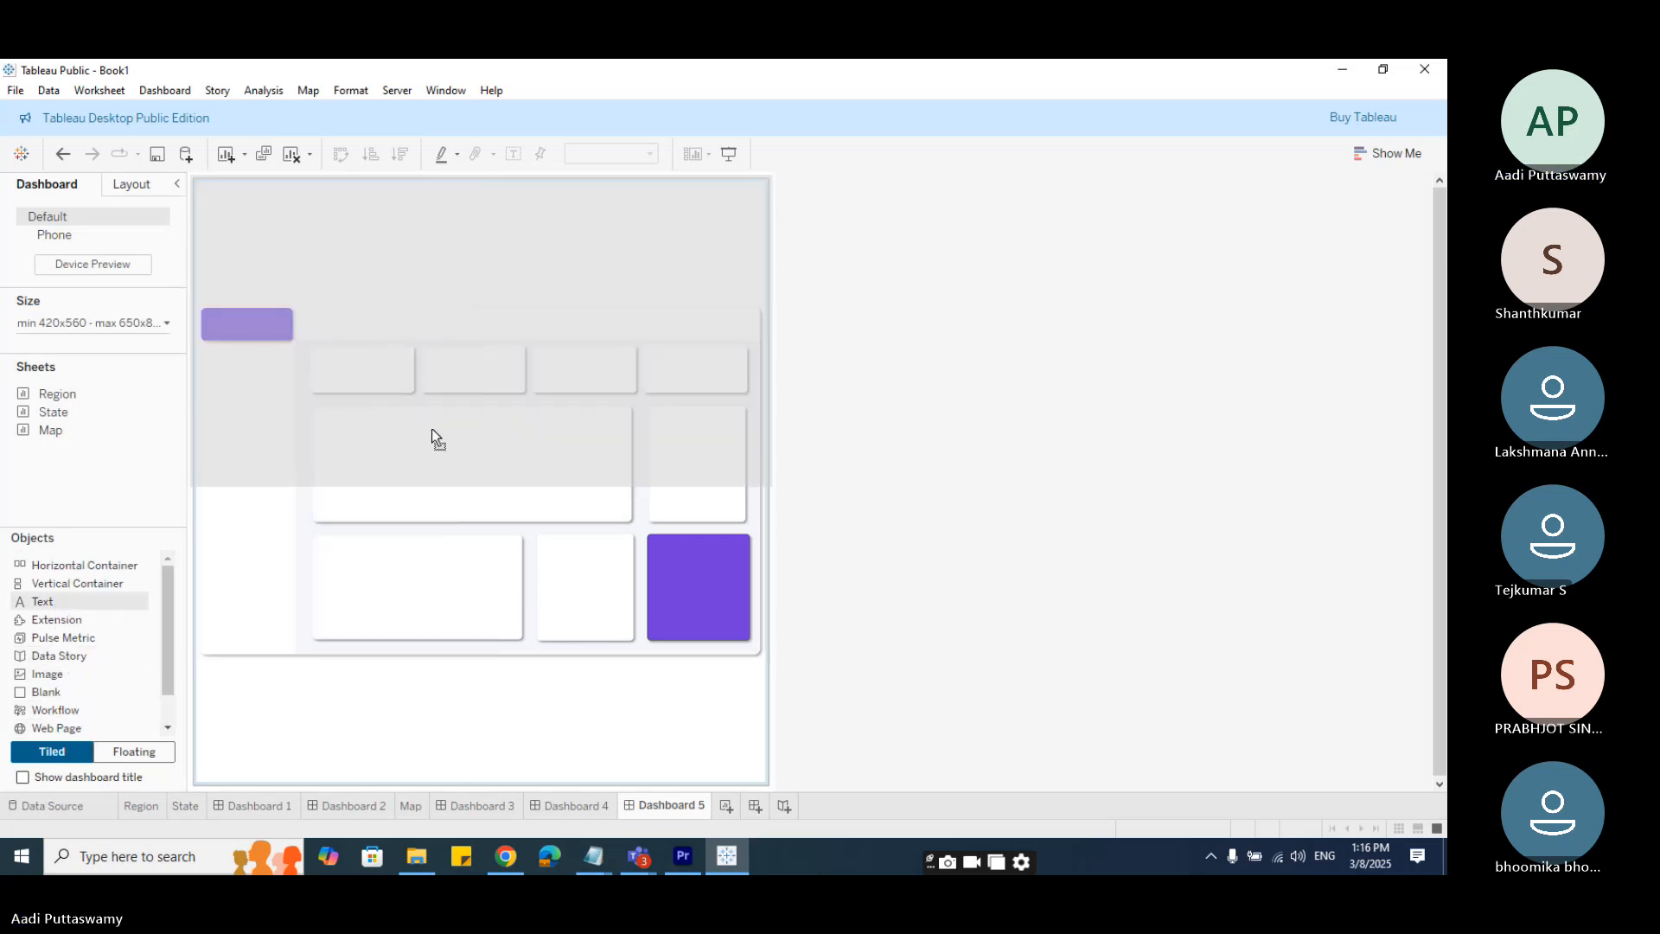
{"action": "left_click_drag", "start_coordinate": [433, 429], "coordinate": [304, 322]}
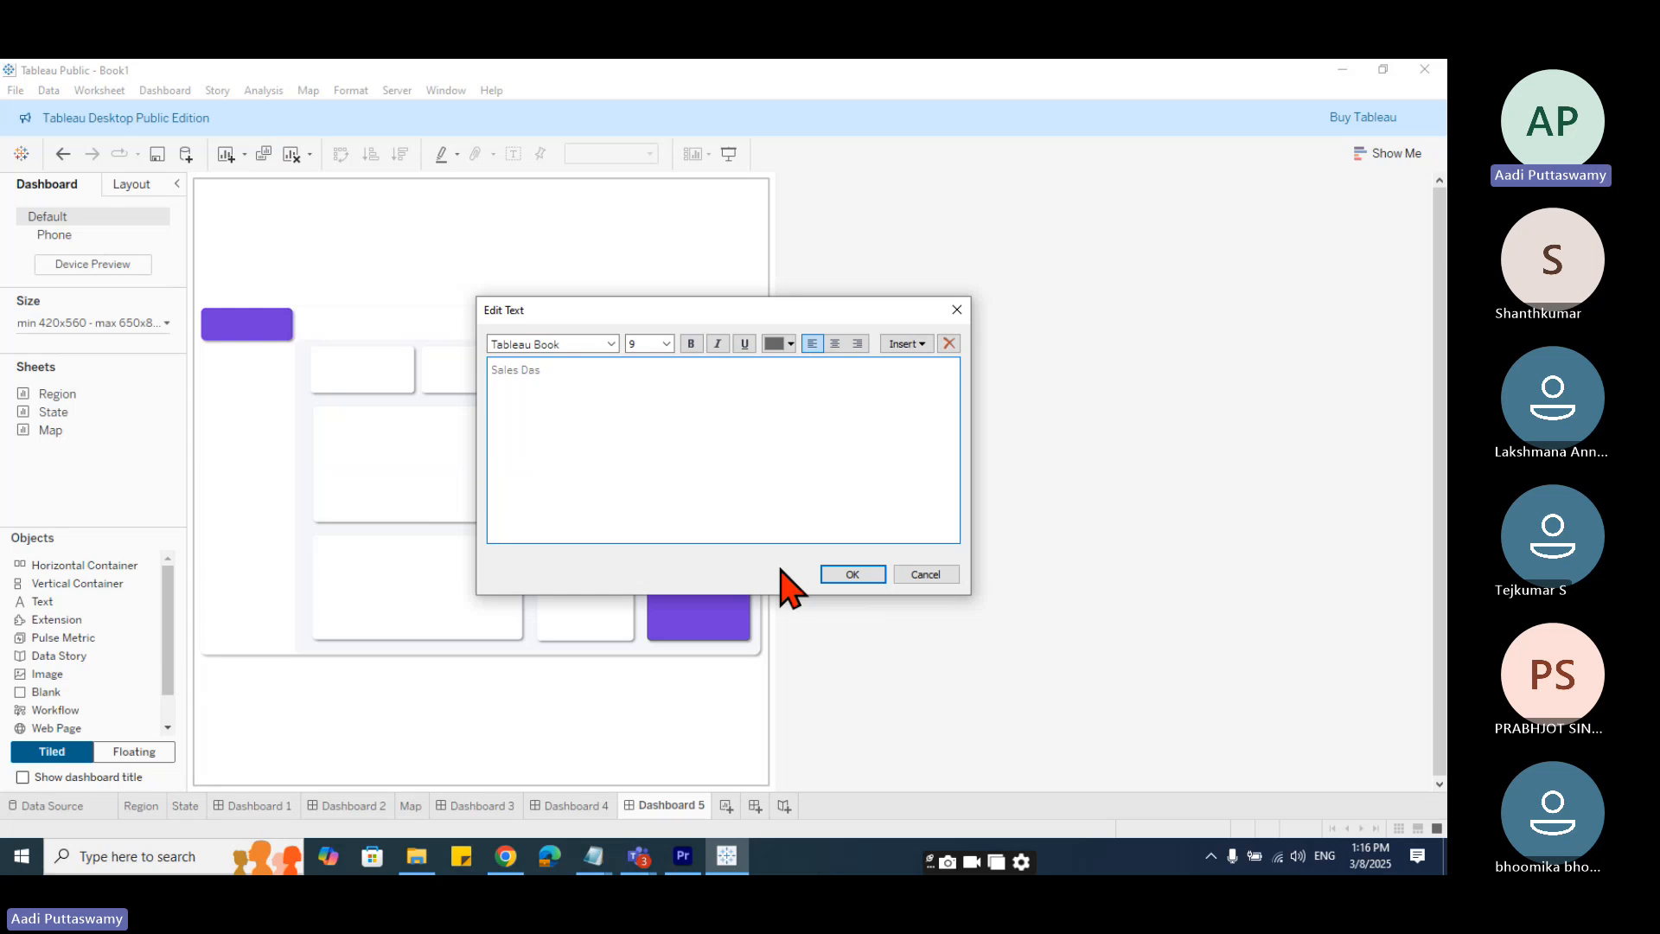
{"action": "type", "text": "Sales Dashboard"}
{"action": "key", "text": "ctrl+a"}
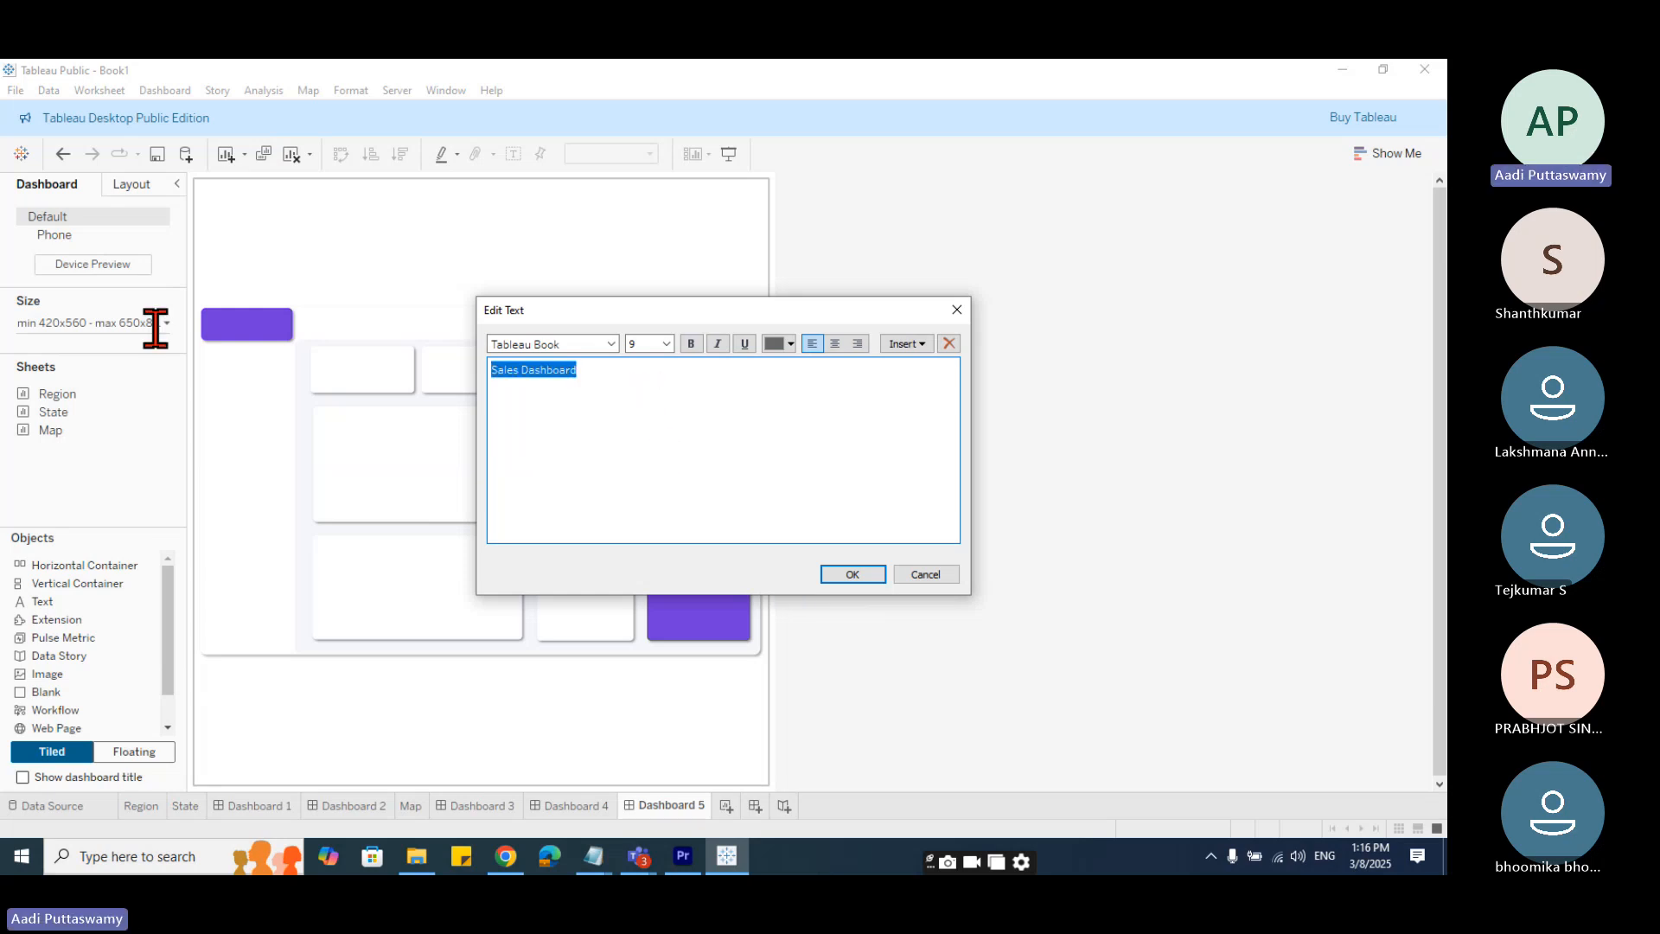
{"action": "left_click", "coordinate": [691, 343]}
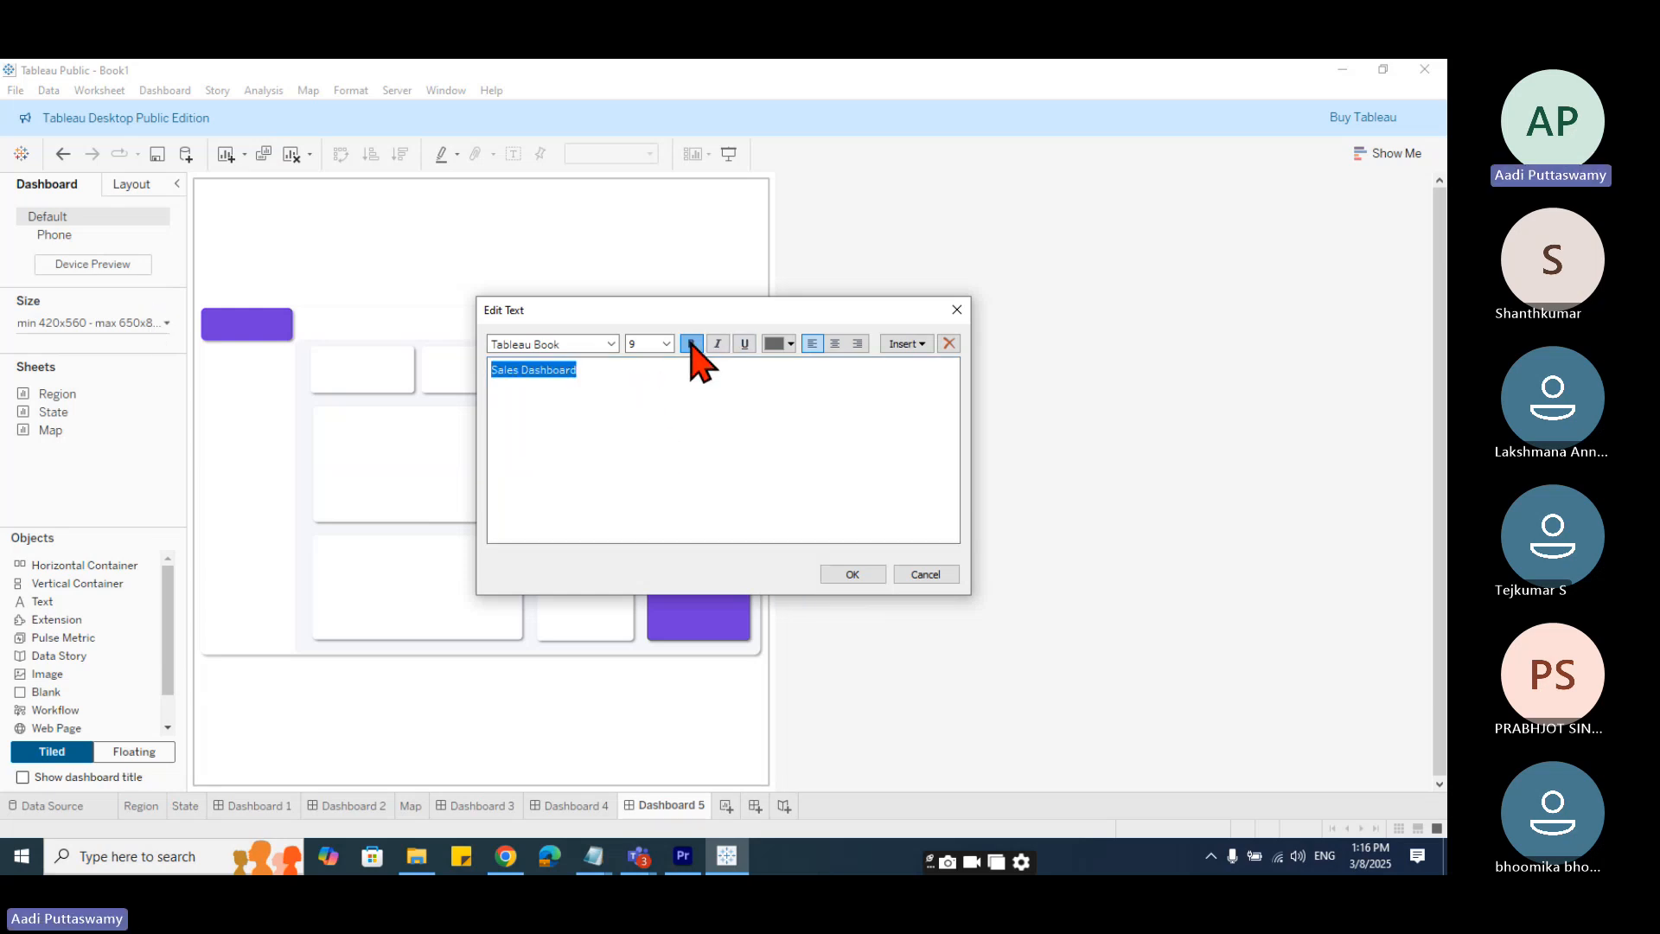
{"action": "left_click", "coordinate": [840, 575]}
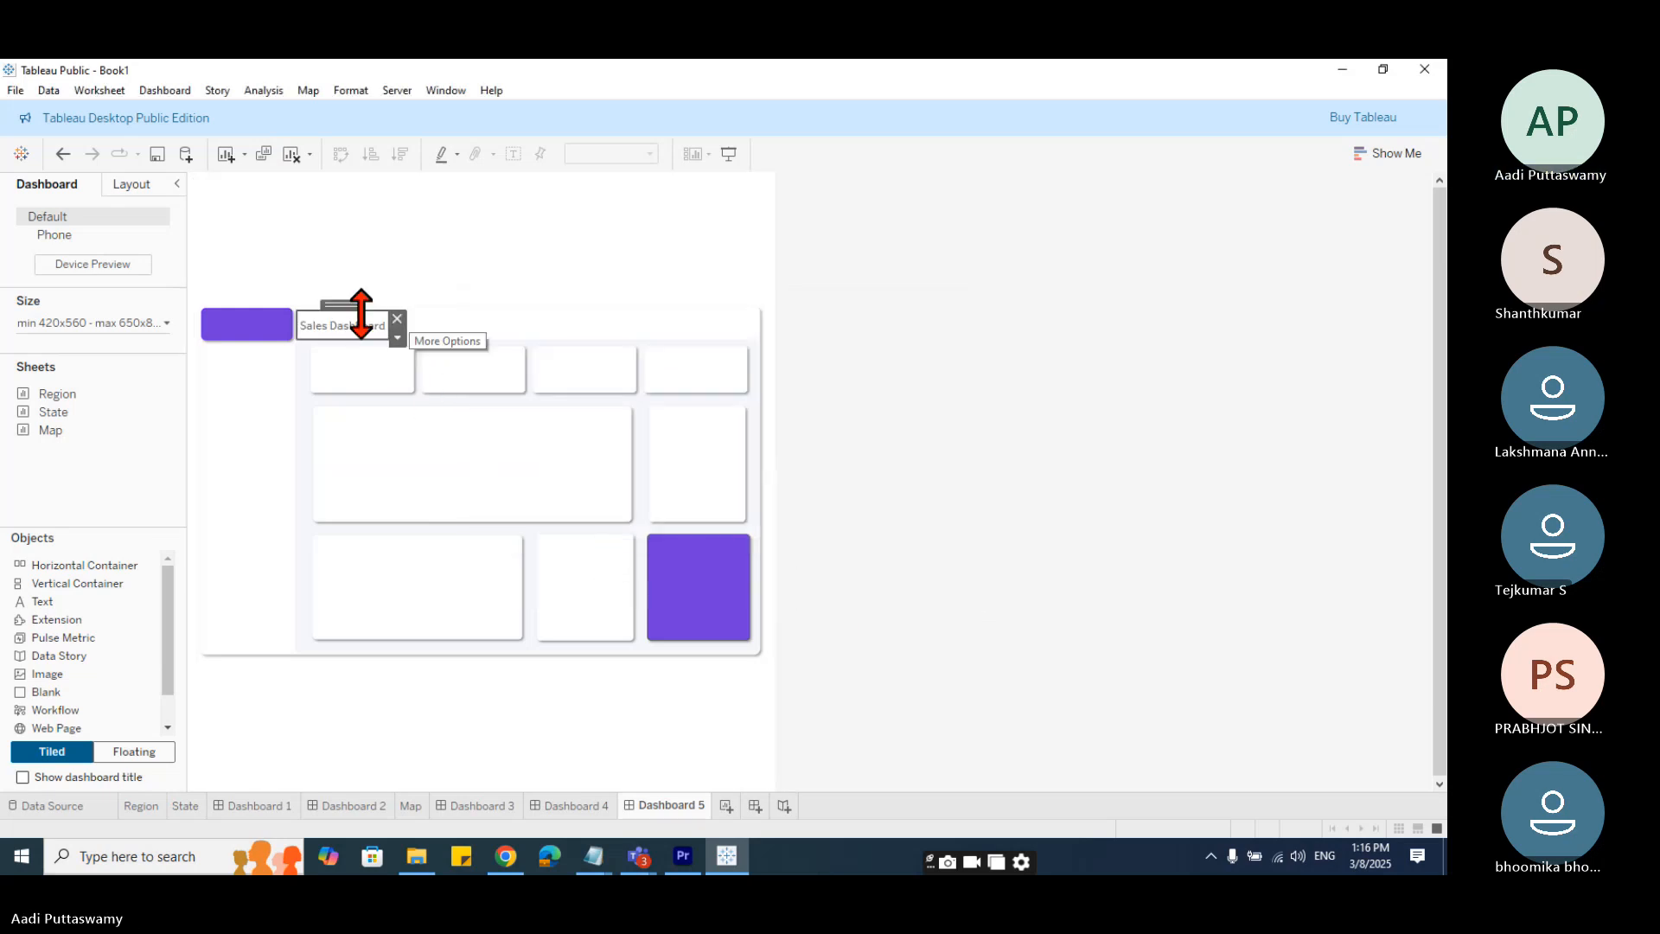
- Widen the Sales Dashboard text object and move it so it starts just beside the small purple block
{"action": "left_click_drag", "start_coordinate": [297, 322], "coordinate": [221, 340]}
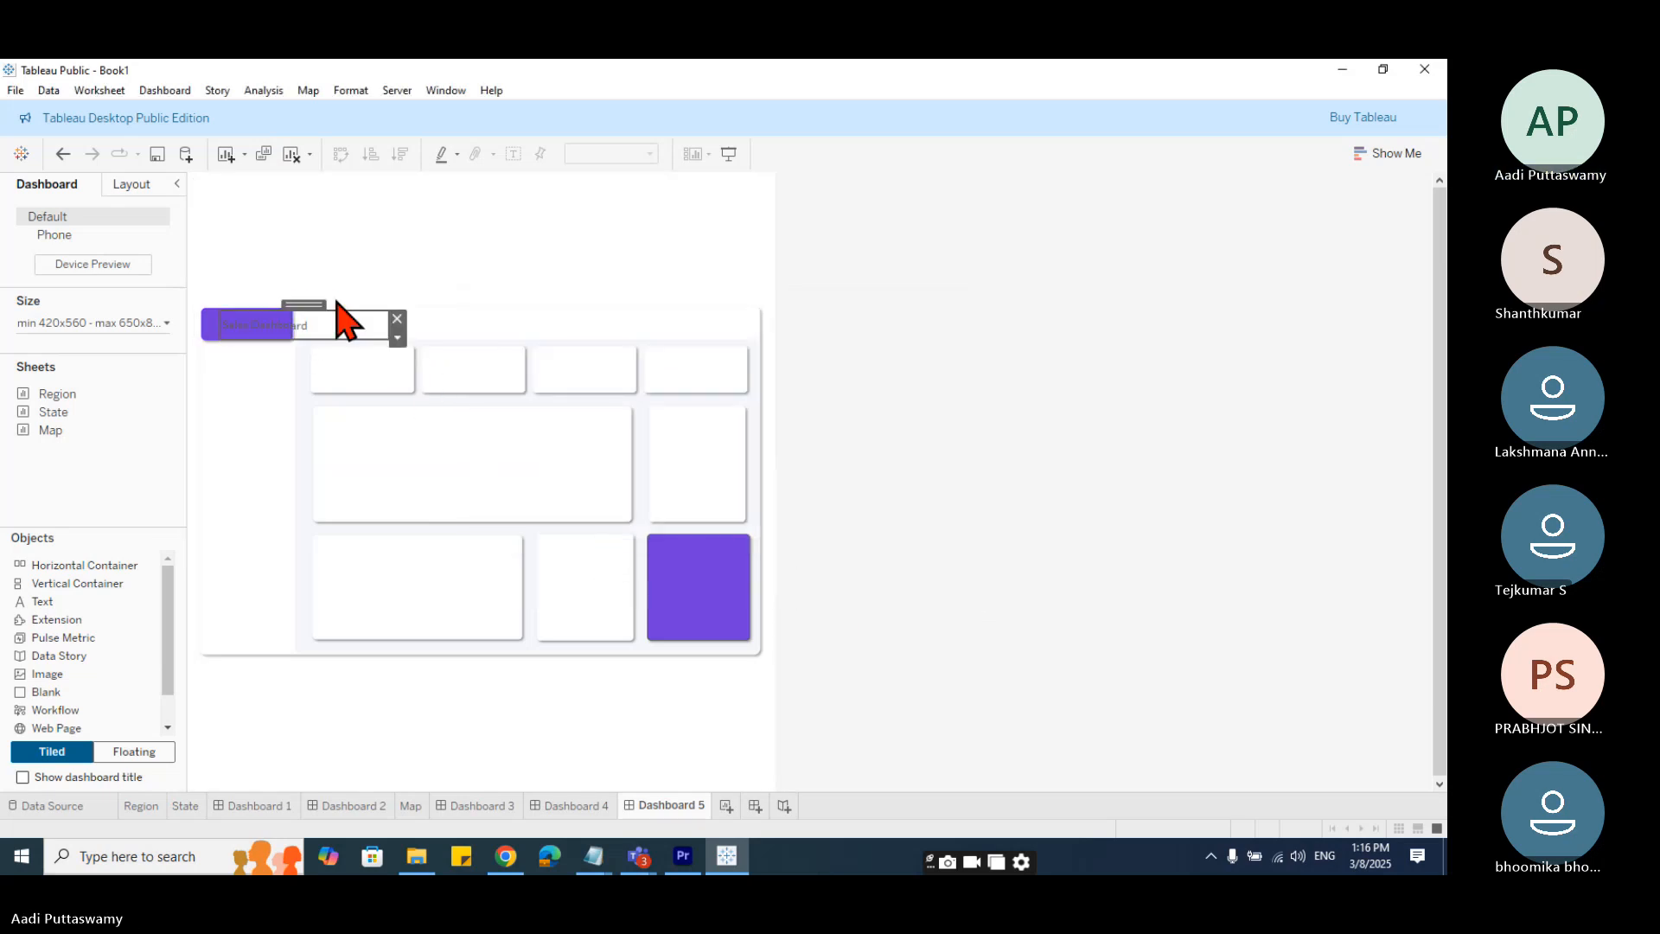
{"action": "left_click_drag", "start_coordinate": [308, 305], "coordinate": [395, 301]}
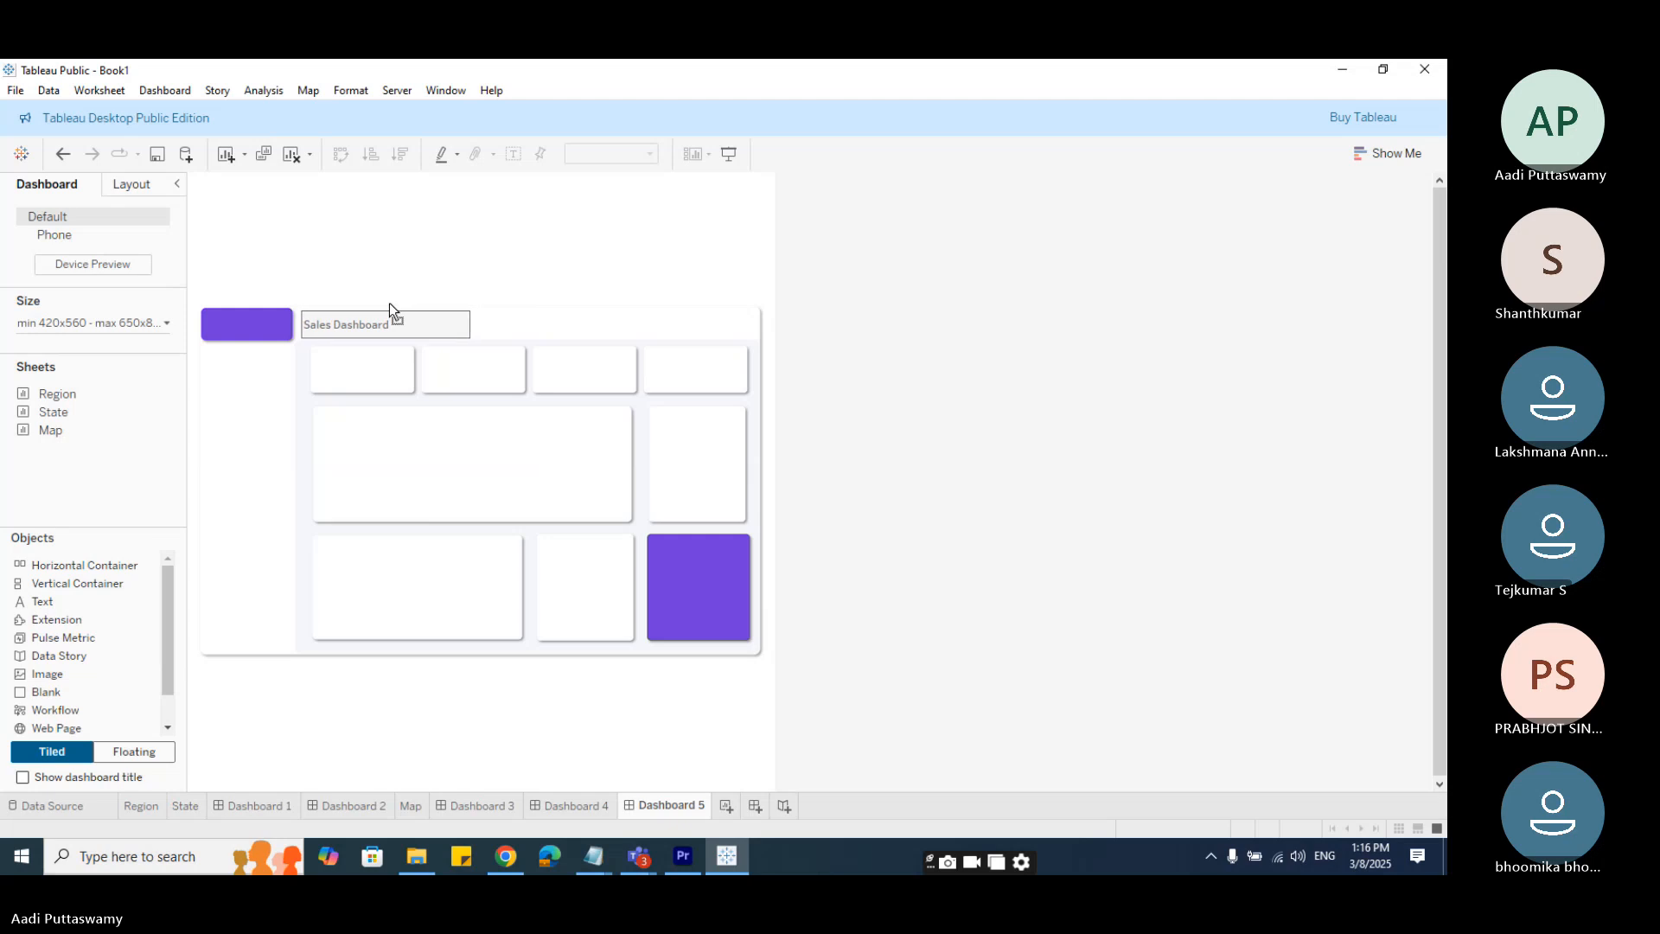
{"action": "left_click", "coordinate": [545, 285]}
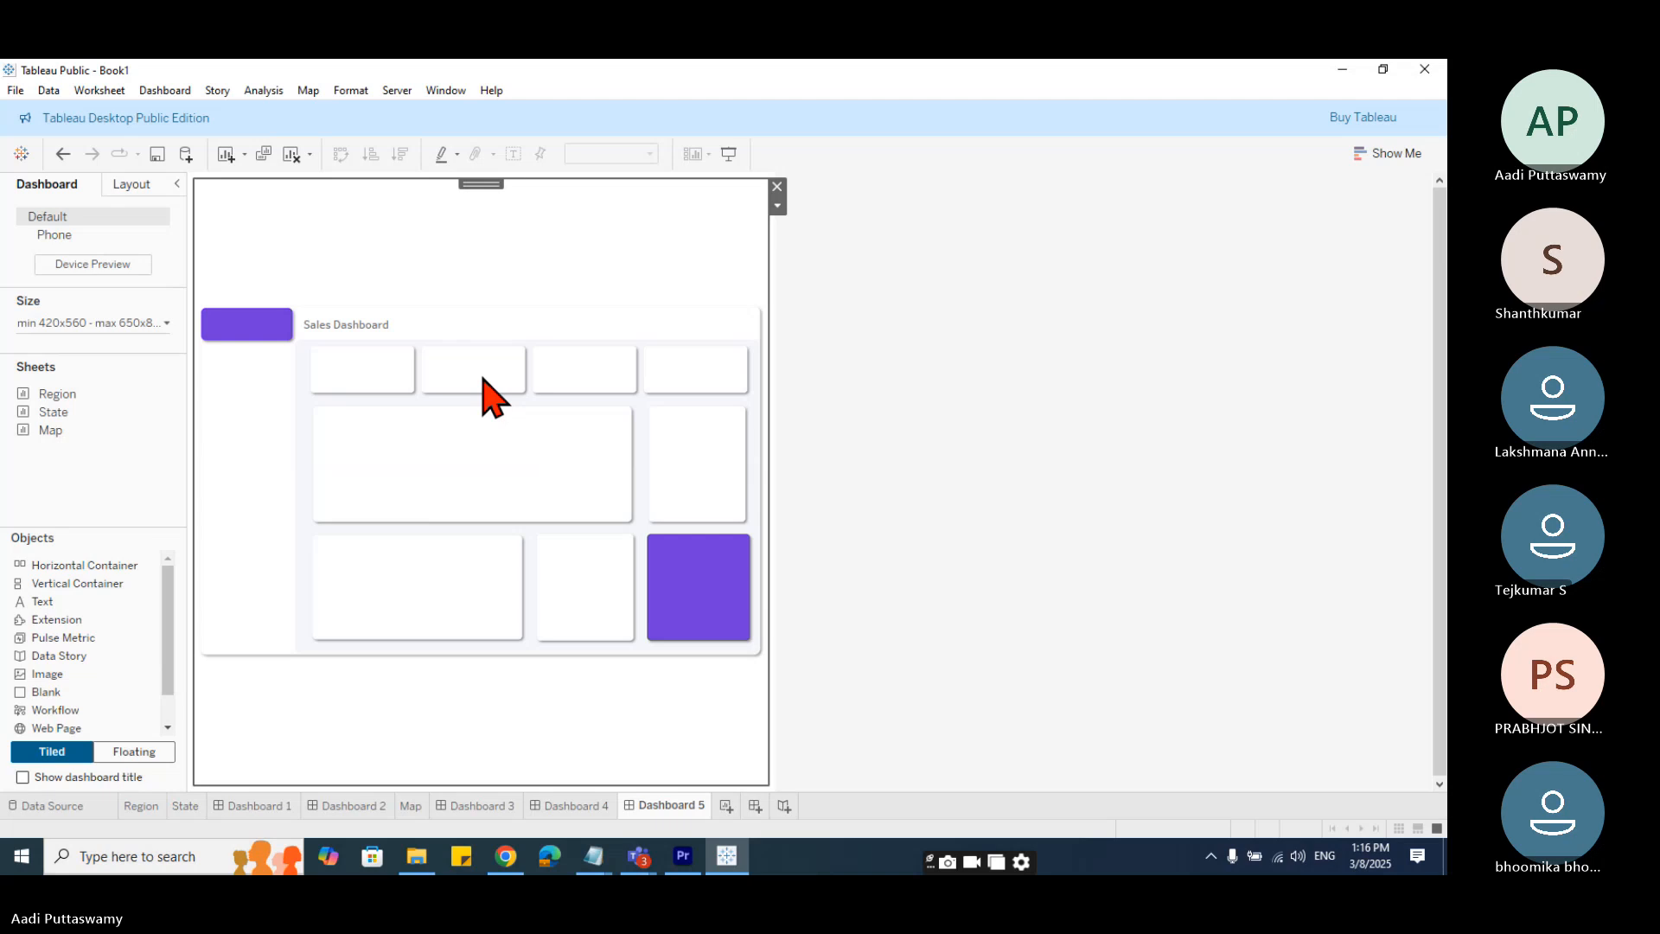
- Place the Map sheet as a floating object fitted to the lower-left white card, and remove its Category and Sales legends
{"action": "mouse_move", "coordinate": [52, 415]}
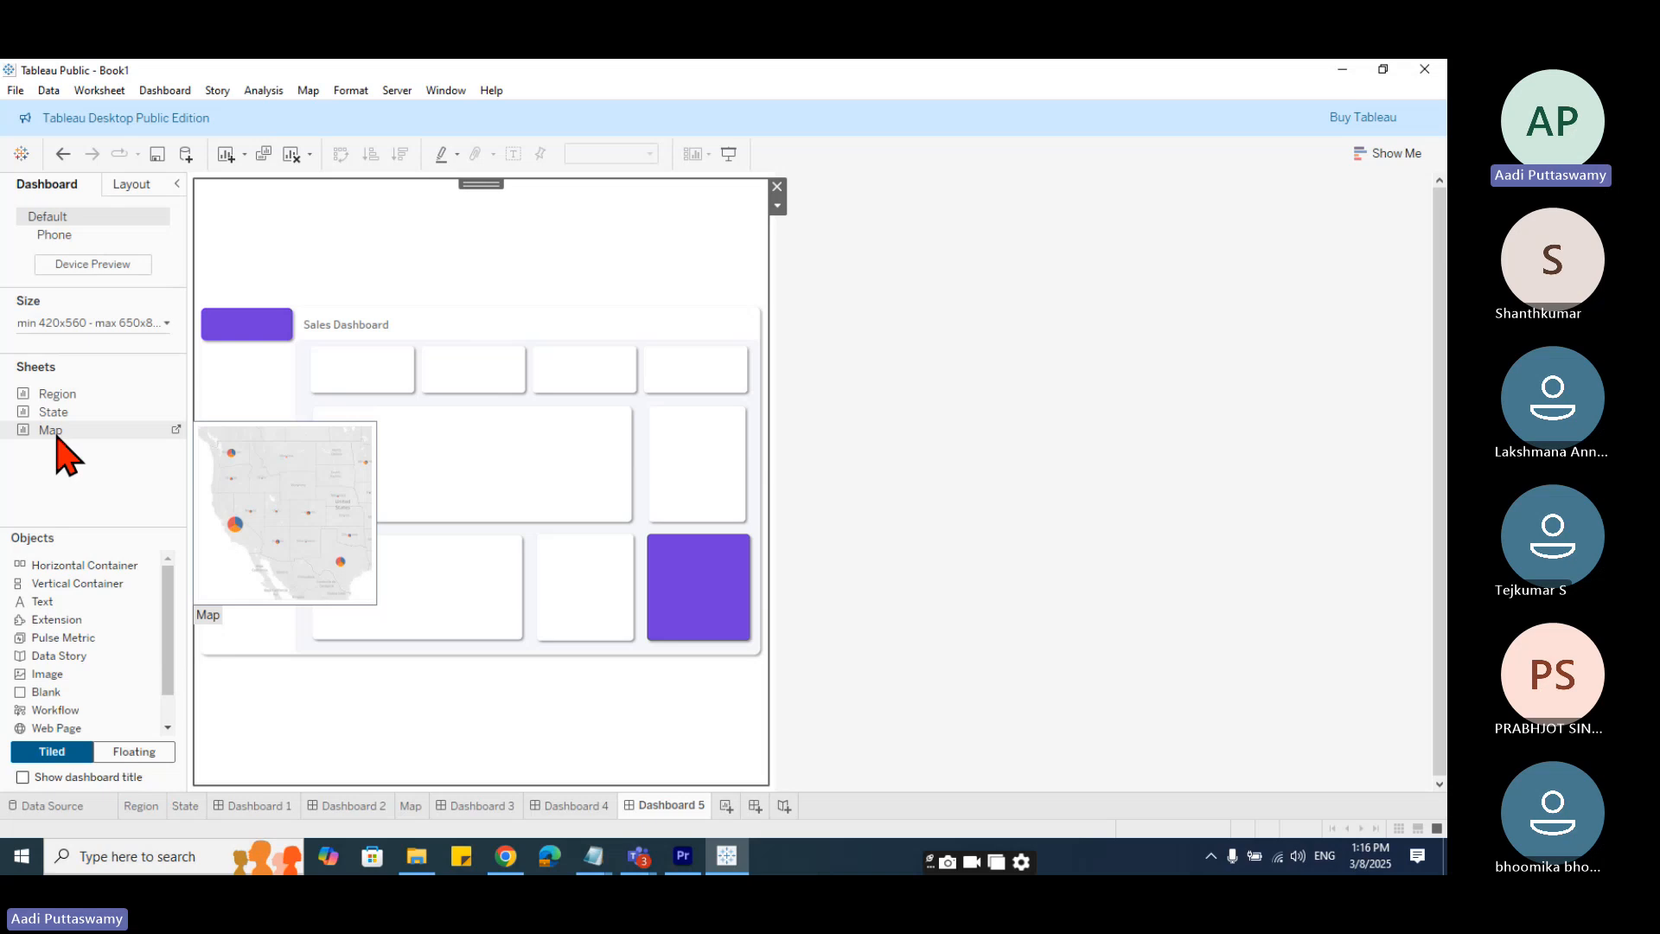
{"action": "left_click_drag", "start_coordinate": [56, 436], "coordinate": [525, 767]}
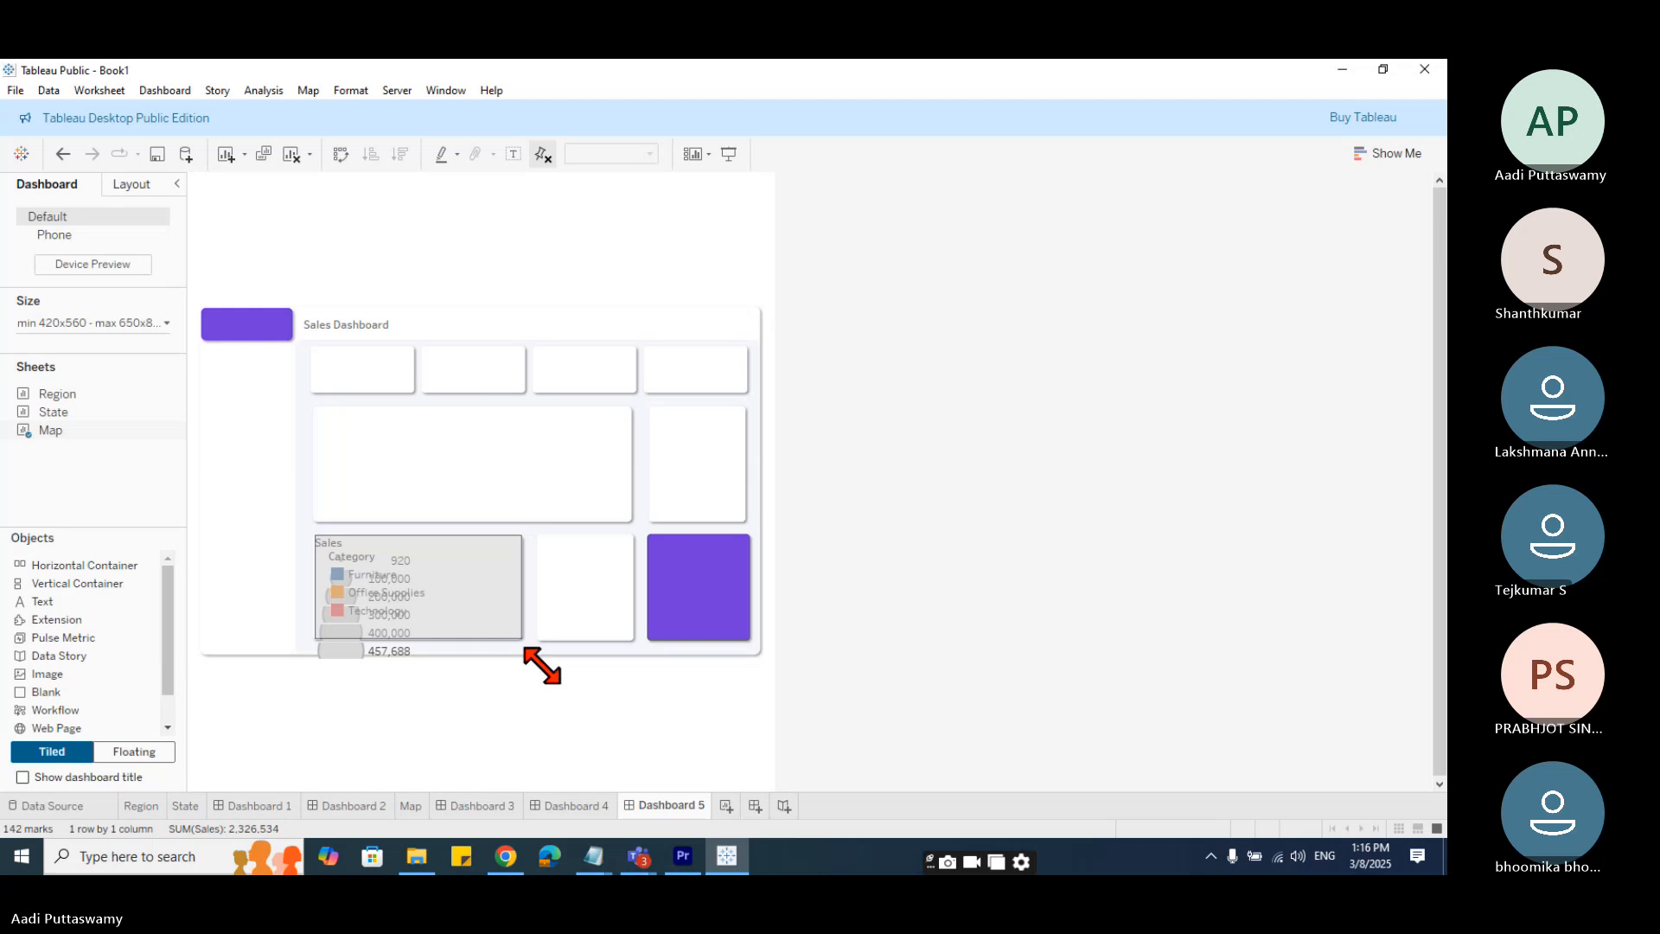
{"action": "left_click", "coordinate": [337, 564]}
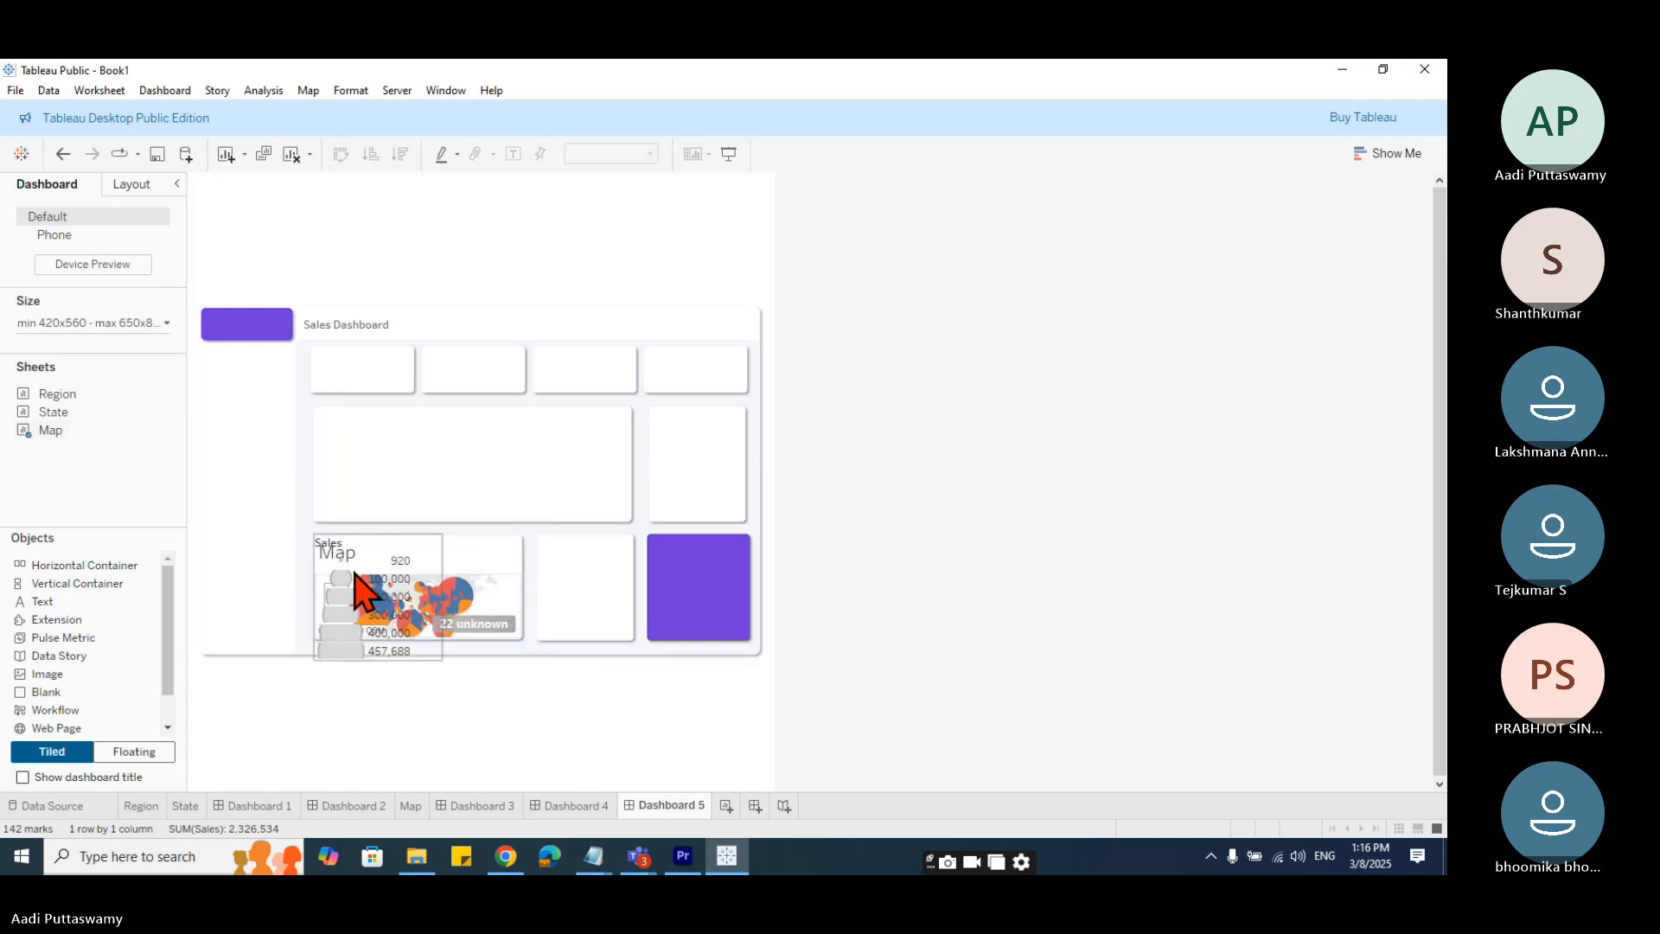
{"action": "left_click", "coordinate": [351, 572]}
{"action": "left_click", "coordinate": [450, 542]}
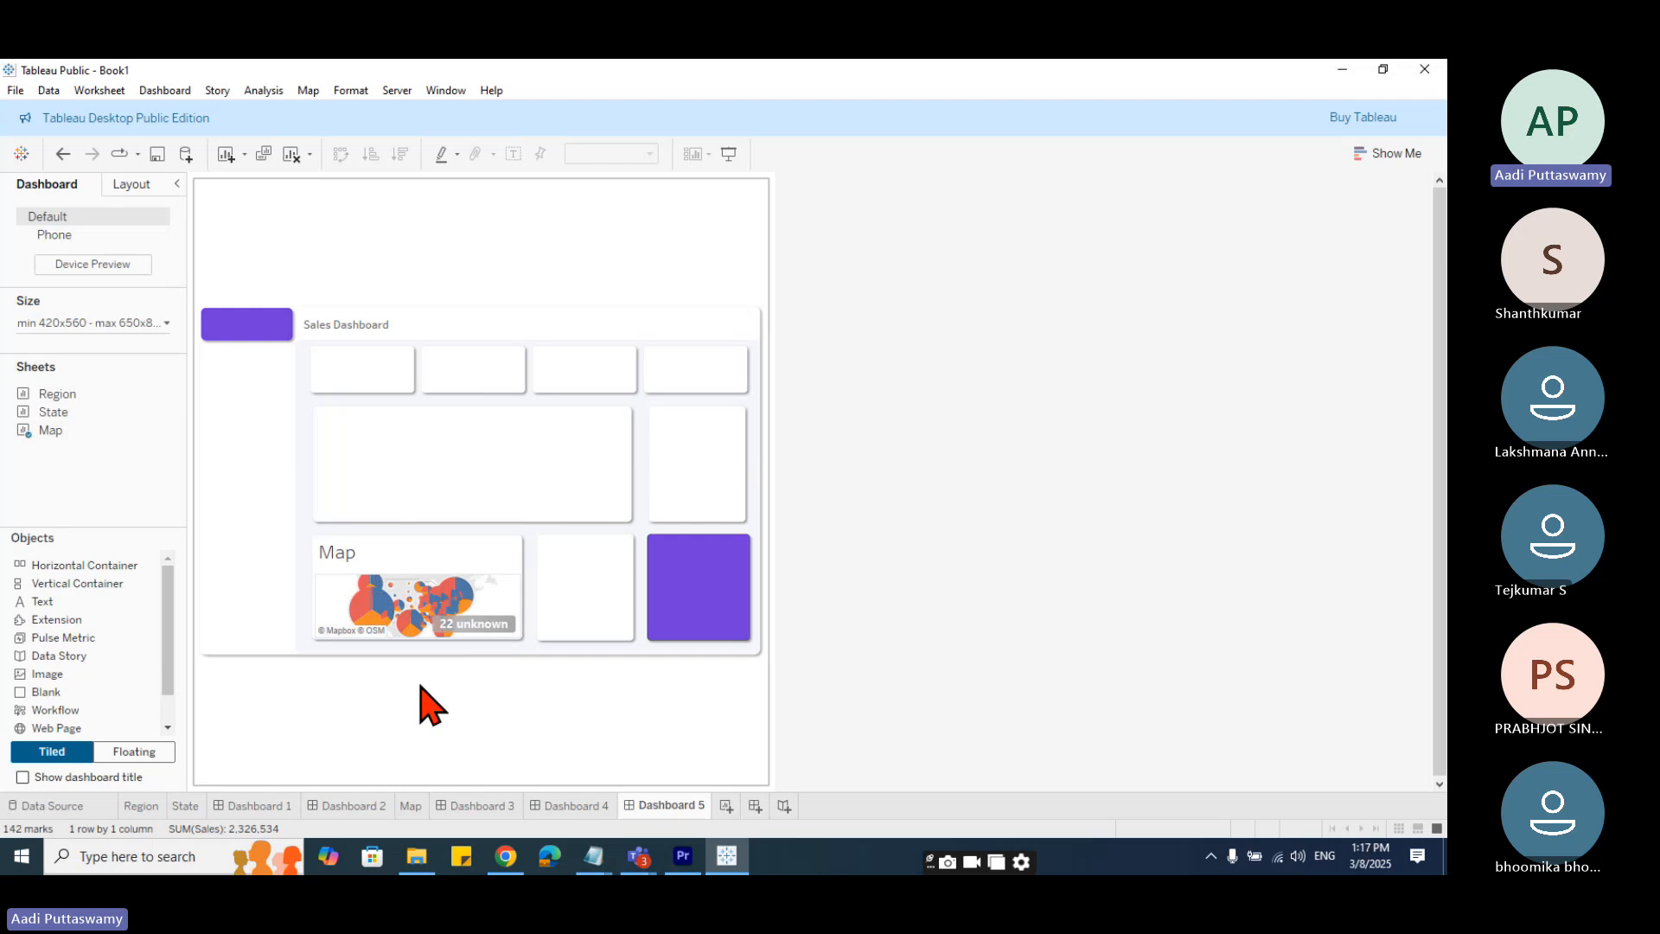
- Clear the sheet name from the map's title so the title is empty
{"action": "left_click", "coordinate": [420, 582]}
{"action": "double_click", "coordinate": [409, 555]}
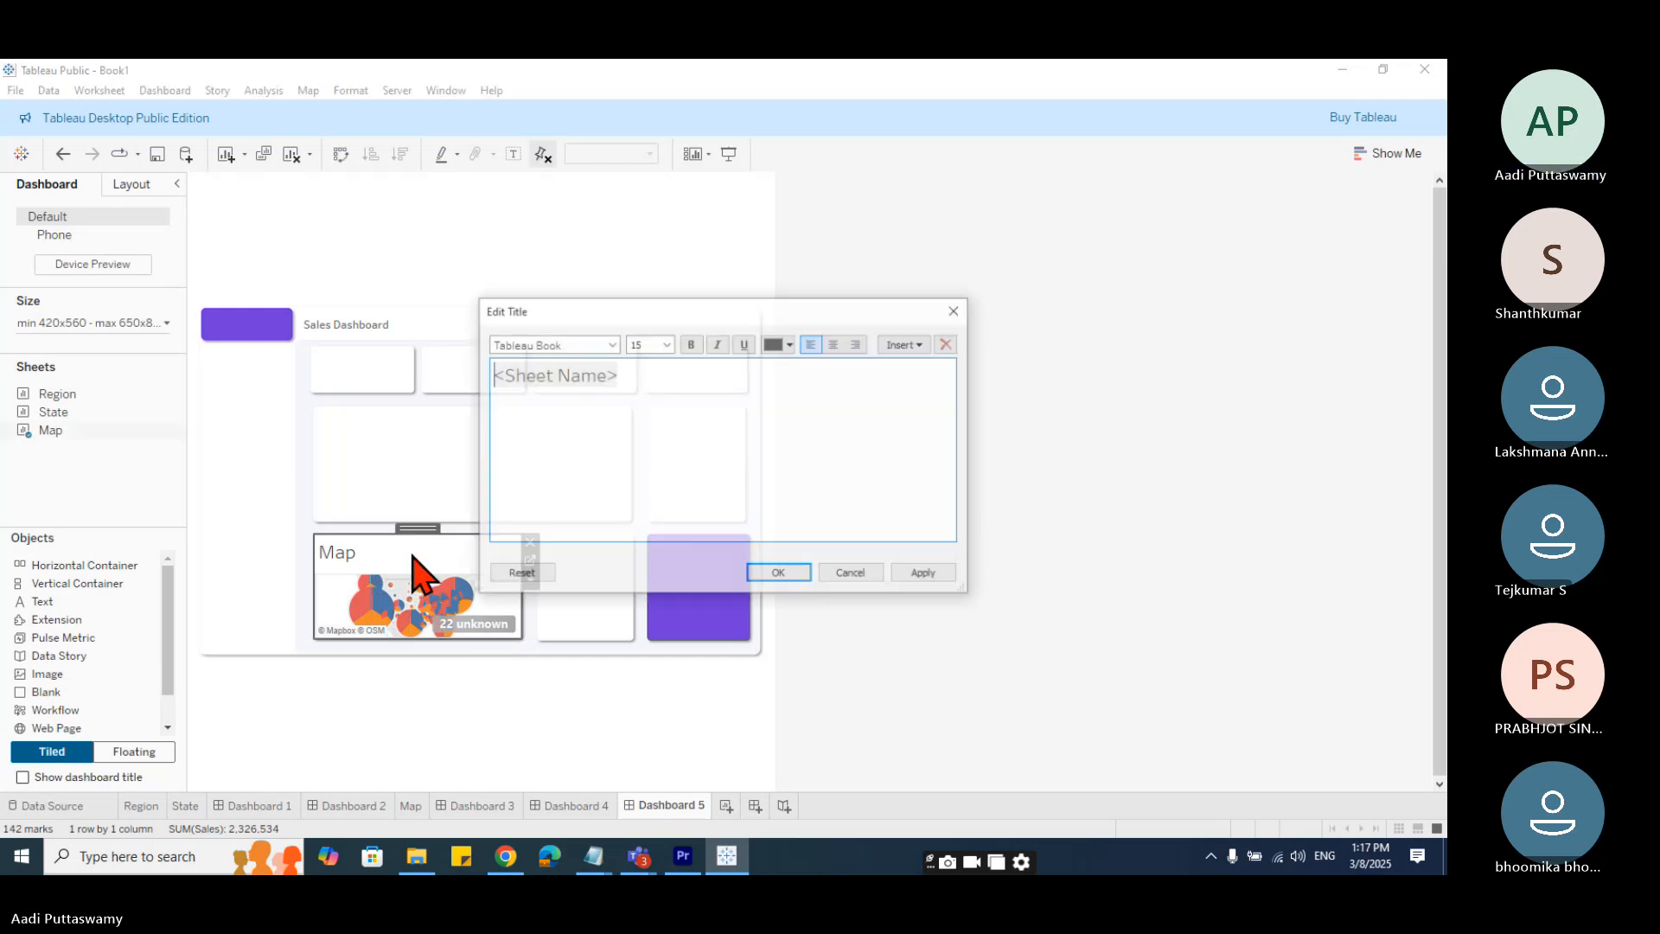
{"action": "left_click_drag", "start_coordinate": [726, 387], "coordinate": [220, 389]}
{"action": "key", "text": "BackSpace"}
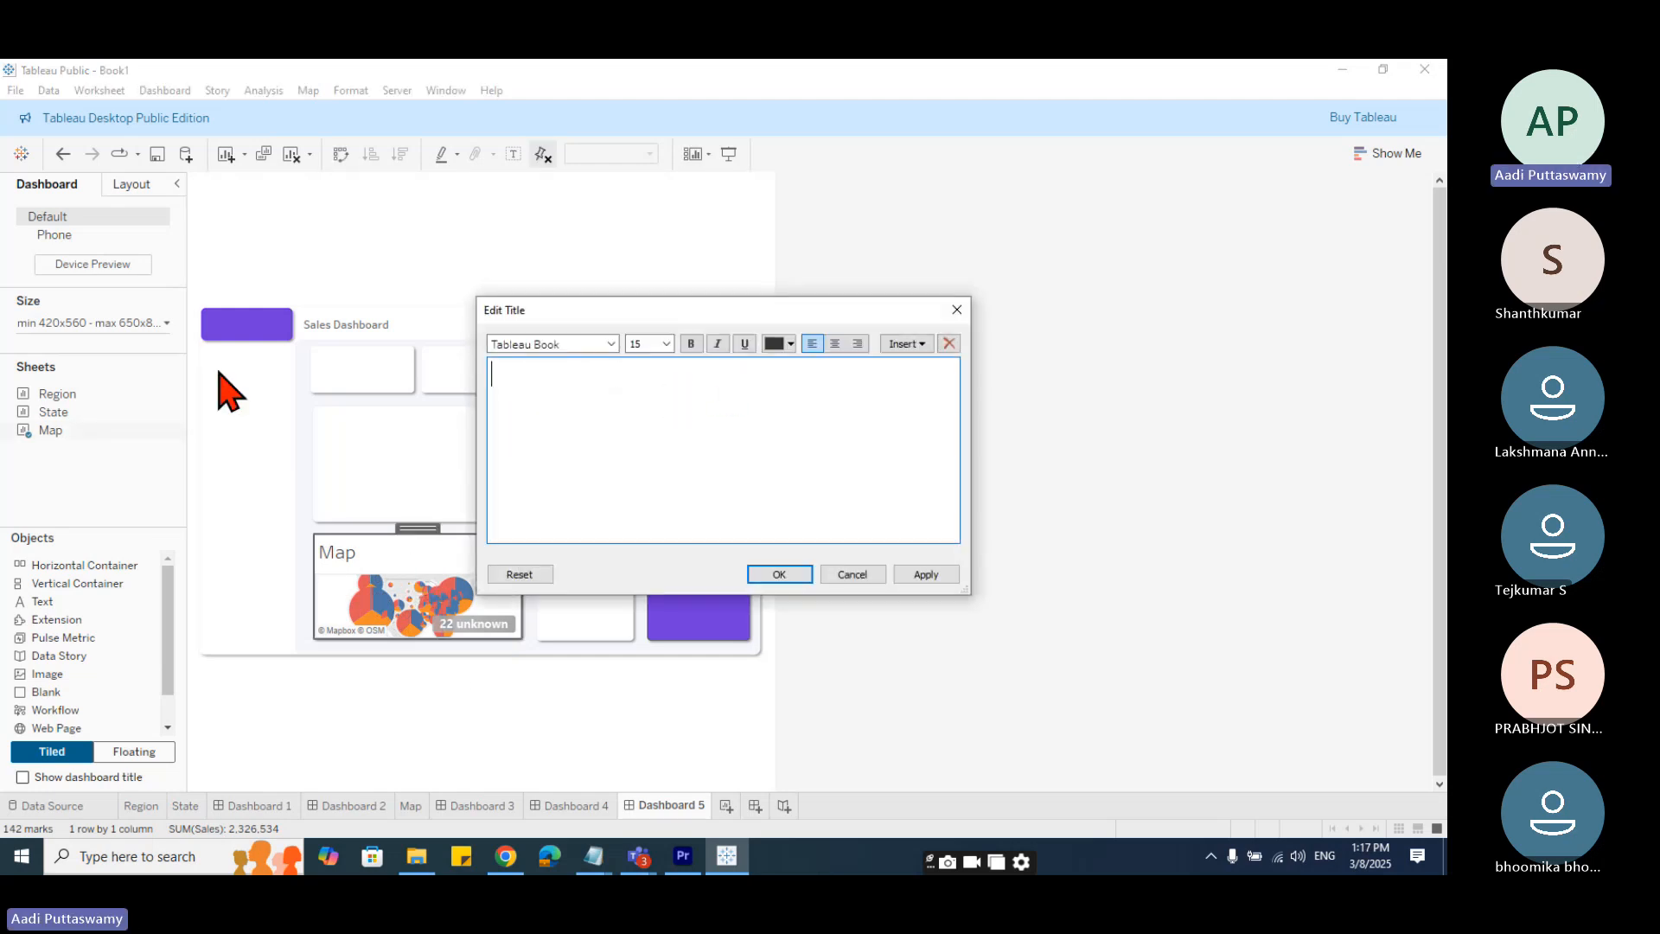
{"action": "left_click", "coordinate": [781, 574]}
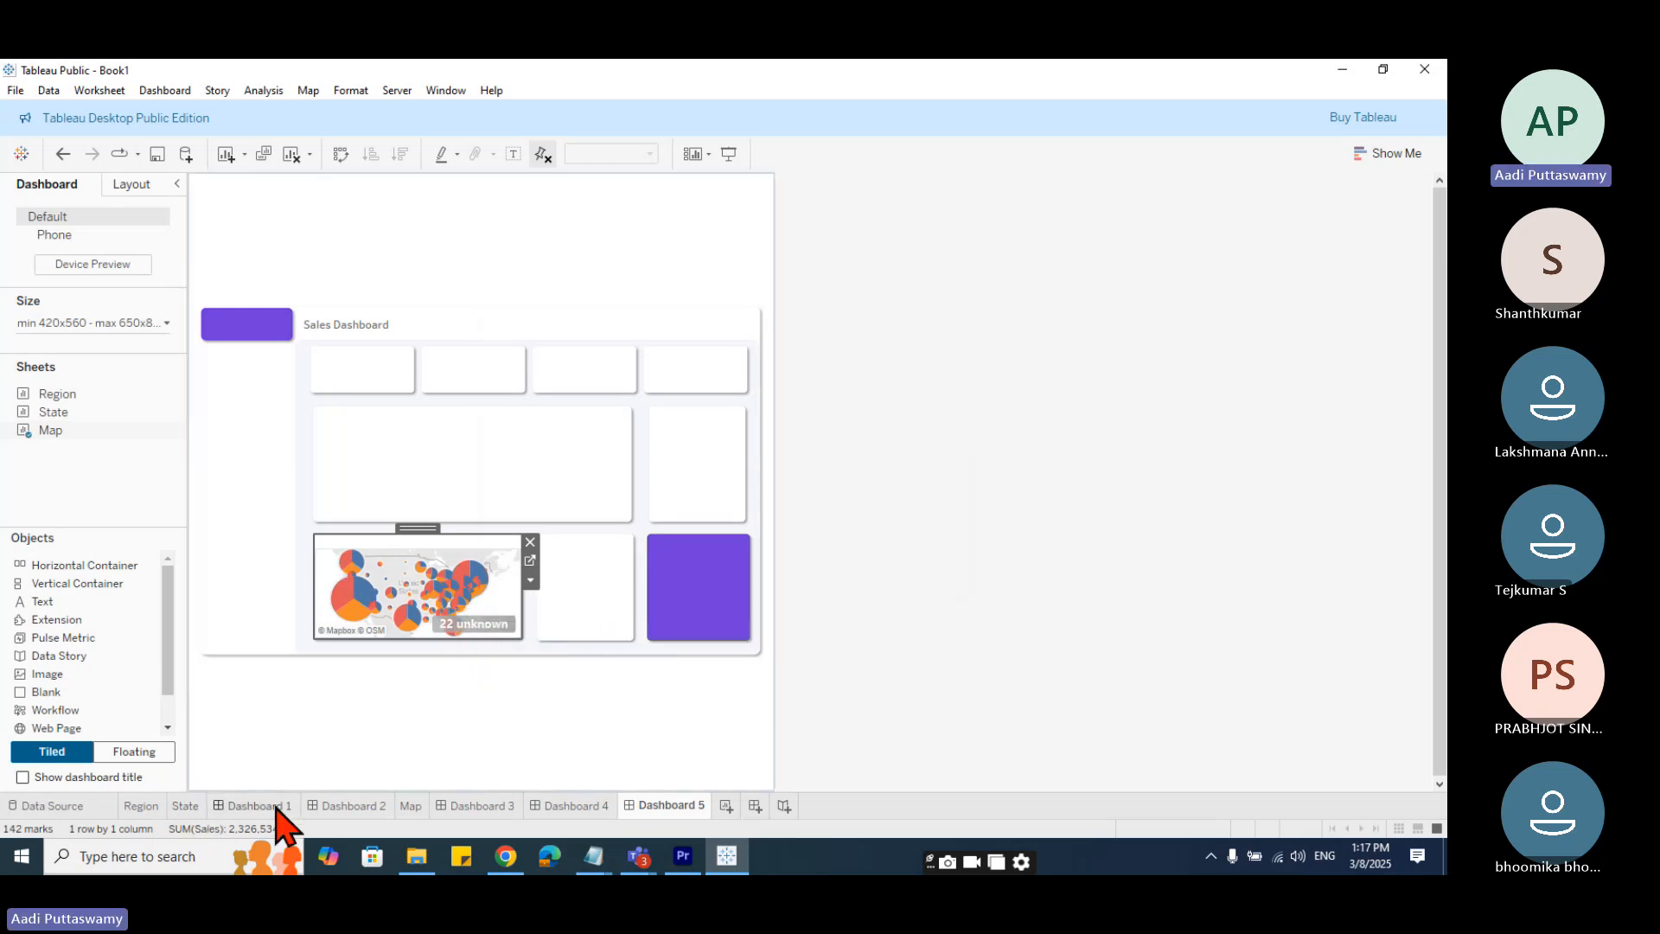
- Shrink the pie marks on the Map worksheet, and return to Dashboard 5
{"action": "left_click", "coordinate": [410, 805]}
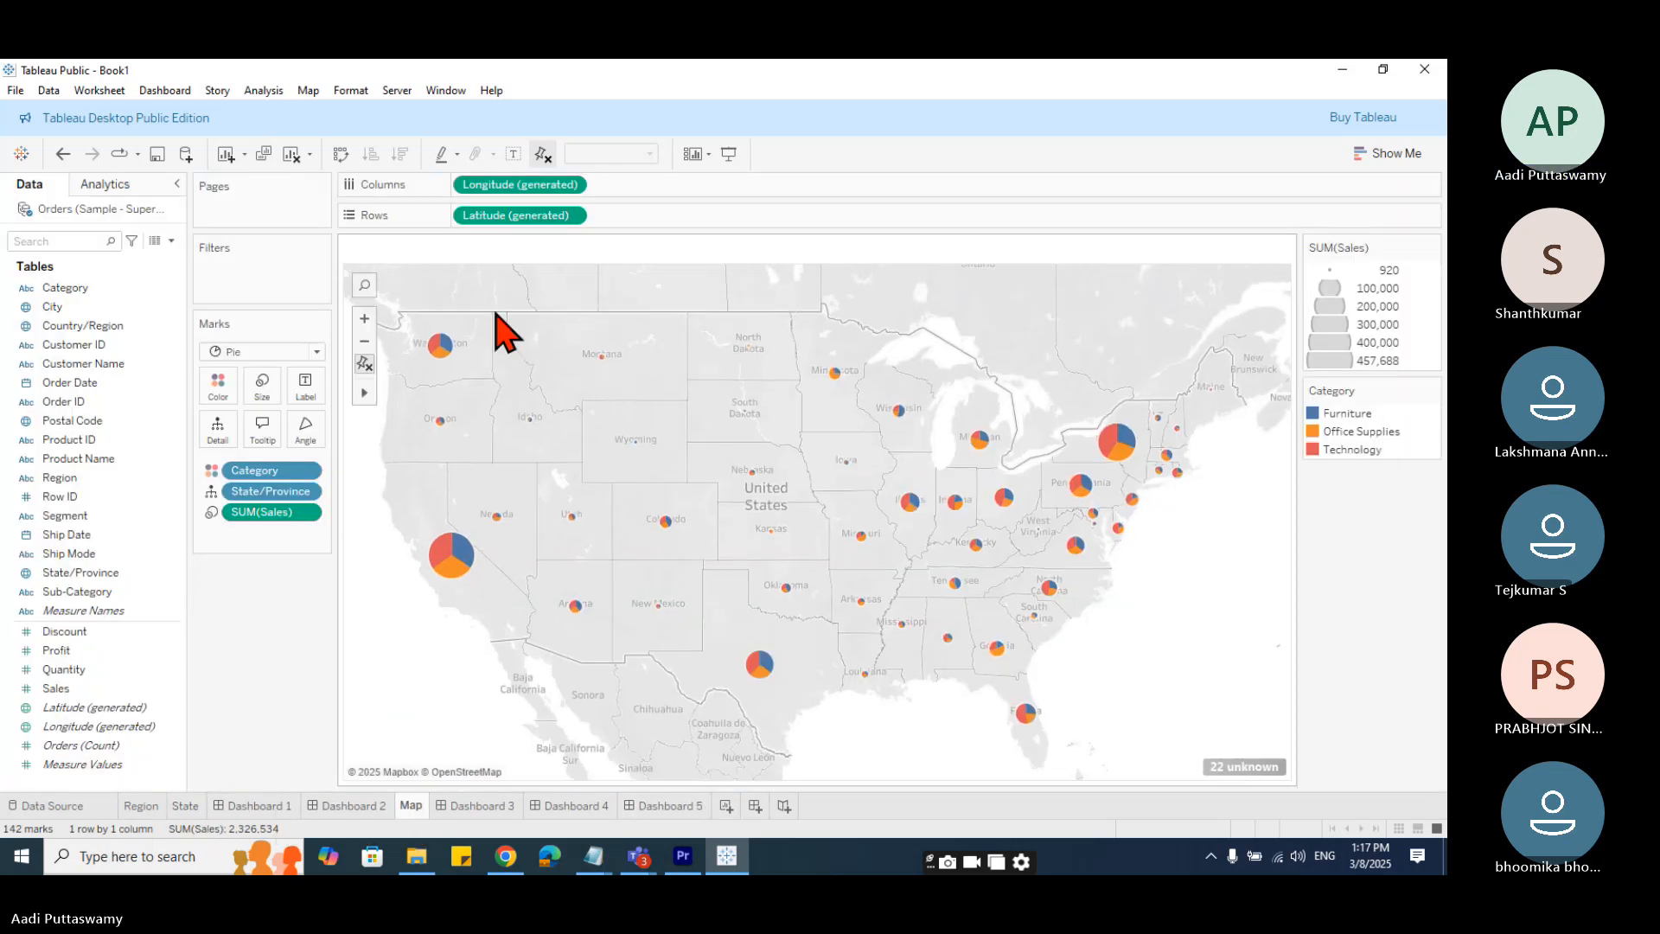
{"action": "left_click", "coordinate": [266, 391]}
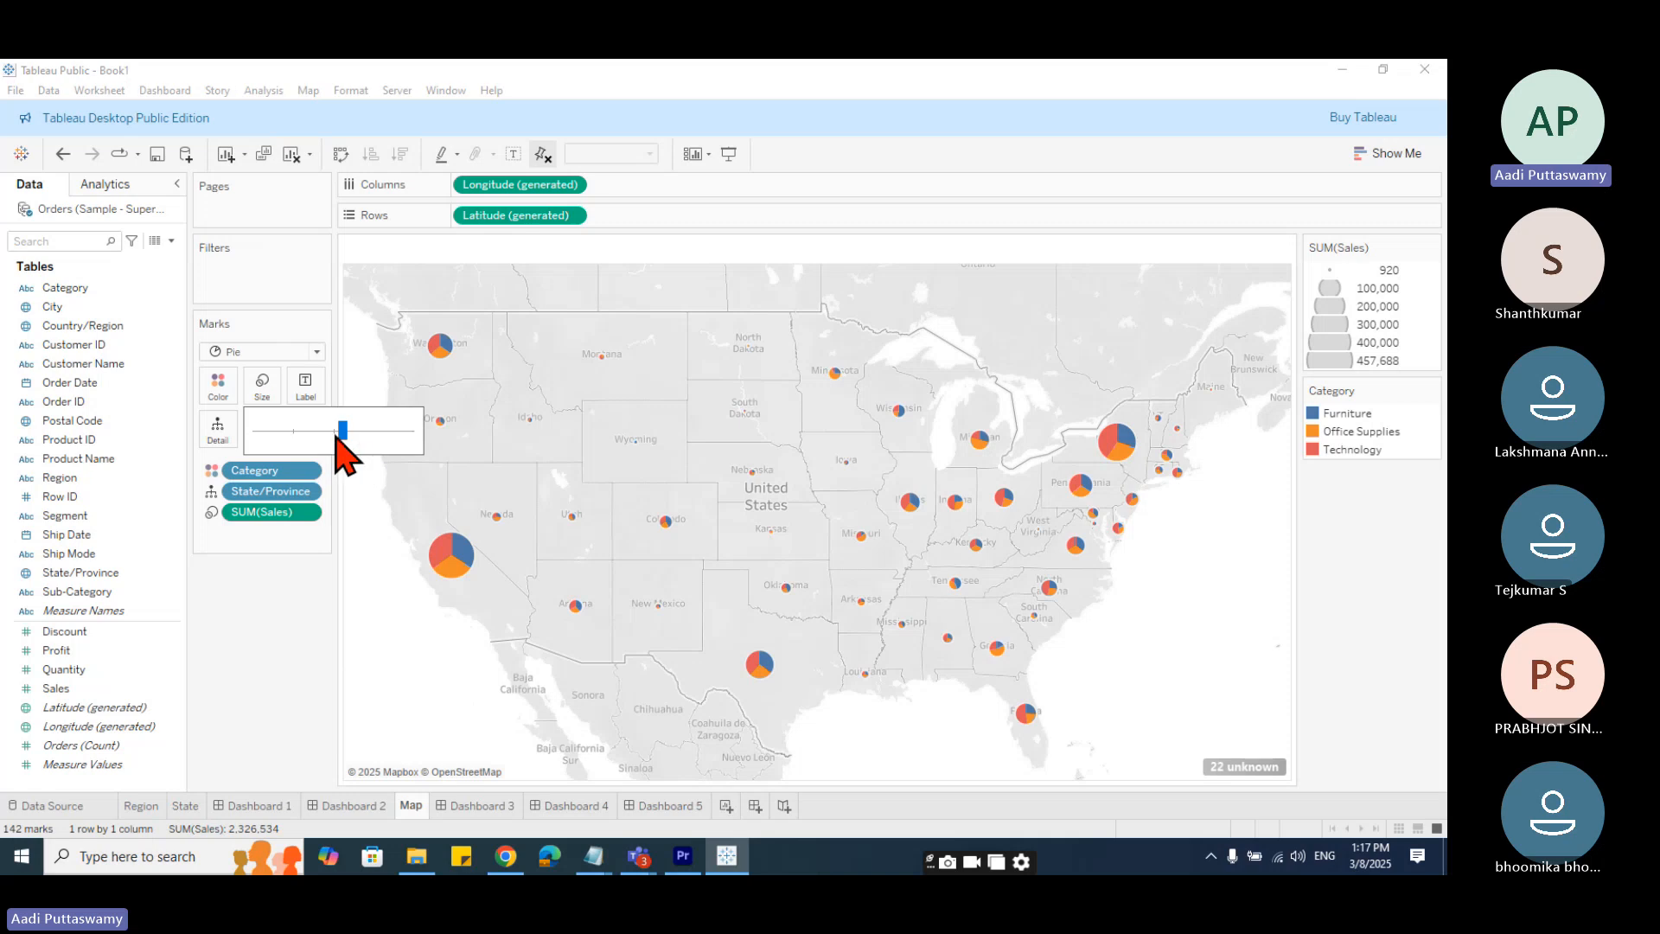
{"action": "left_click_drag", "start_coordinate": [318, 466], "coordinate": [264, 547]}
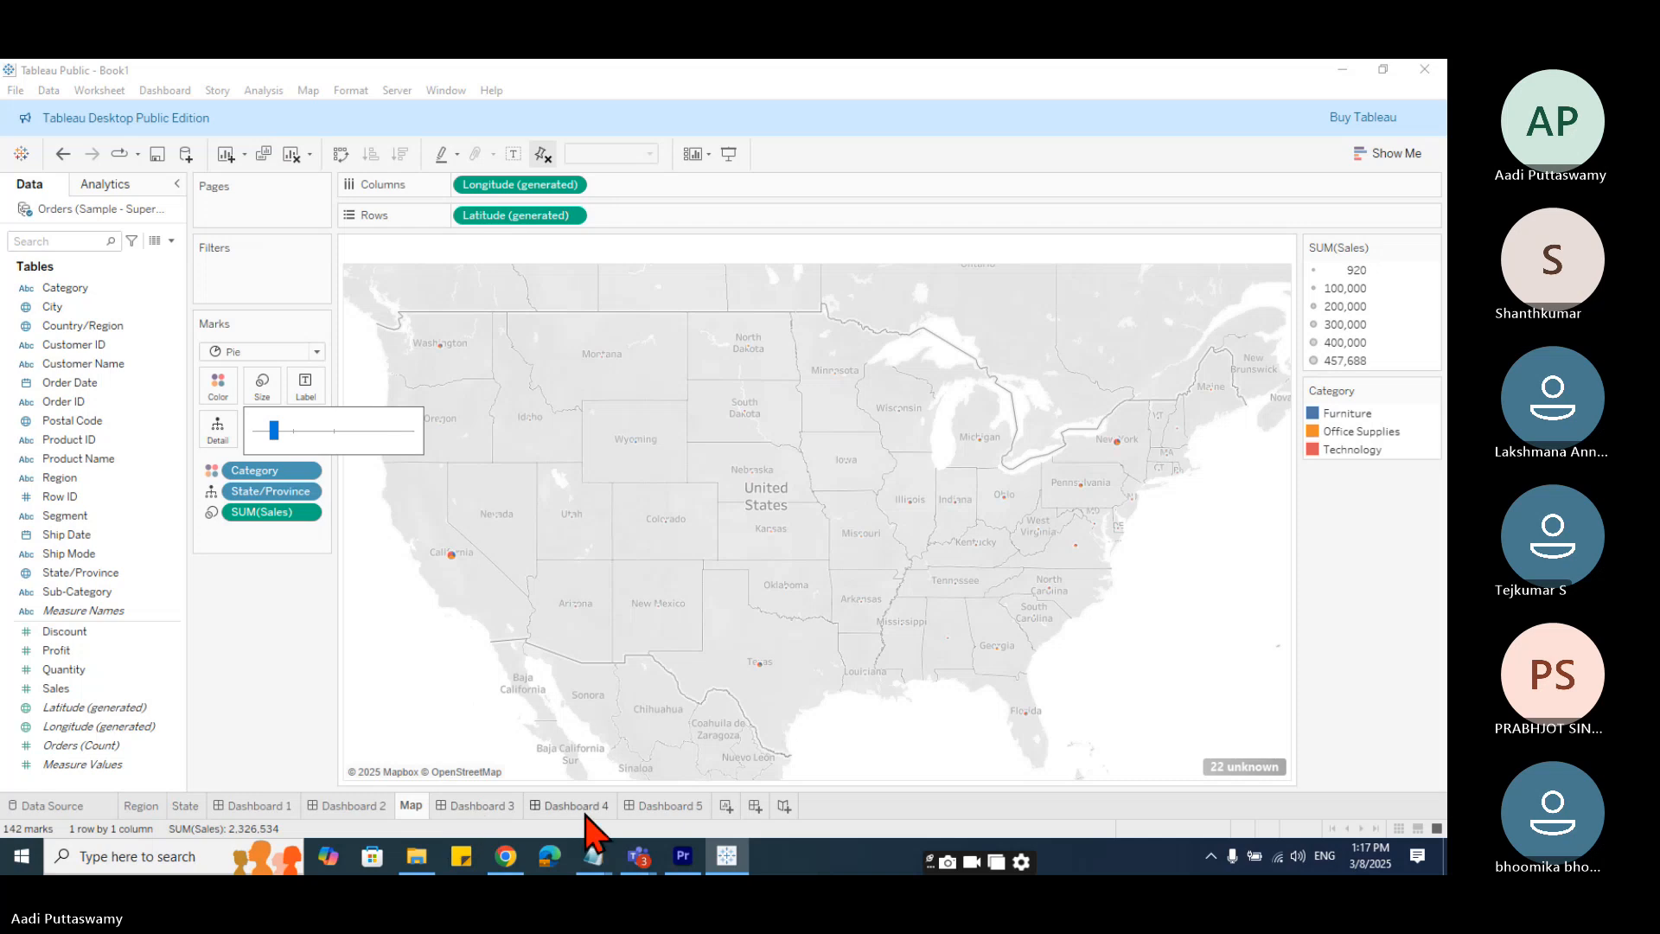
{"action": "left_click", "coordinate": [666, 806]}
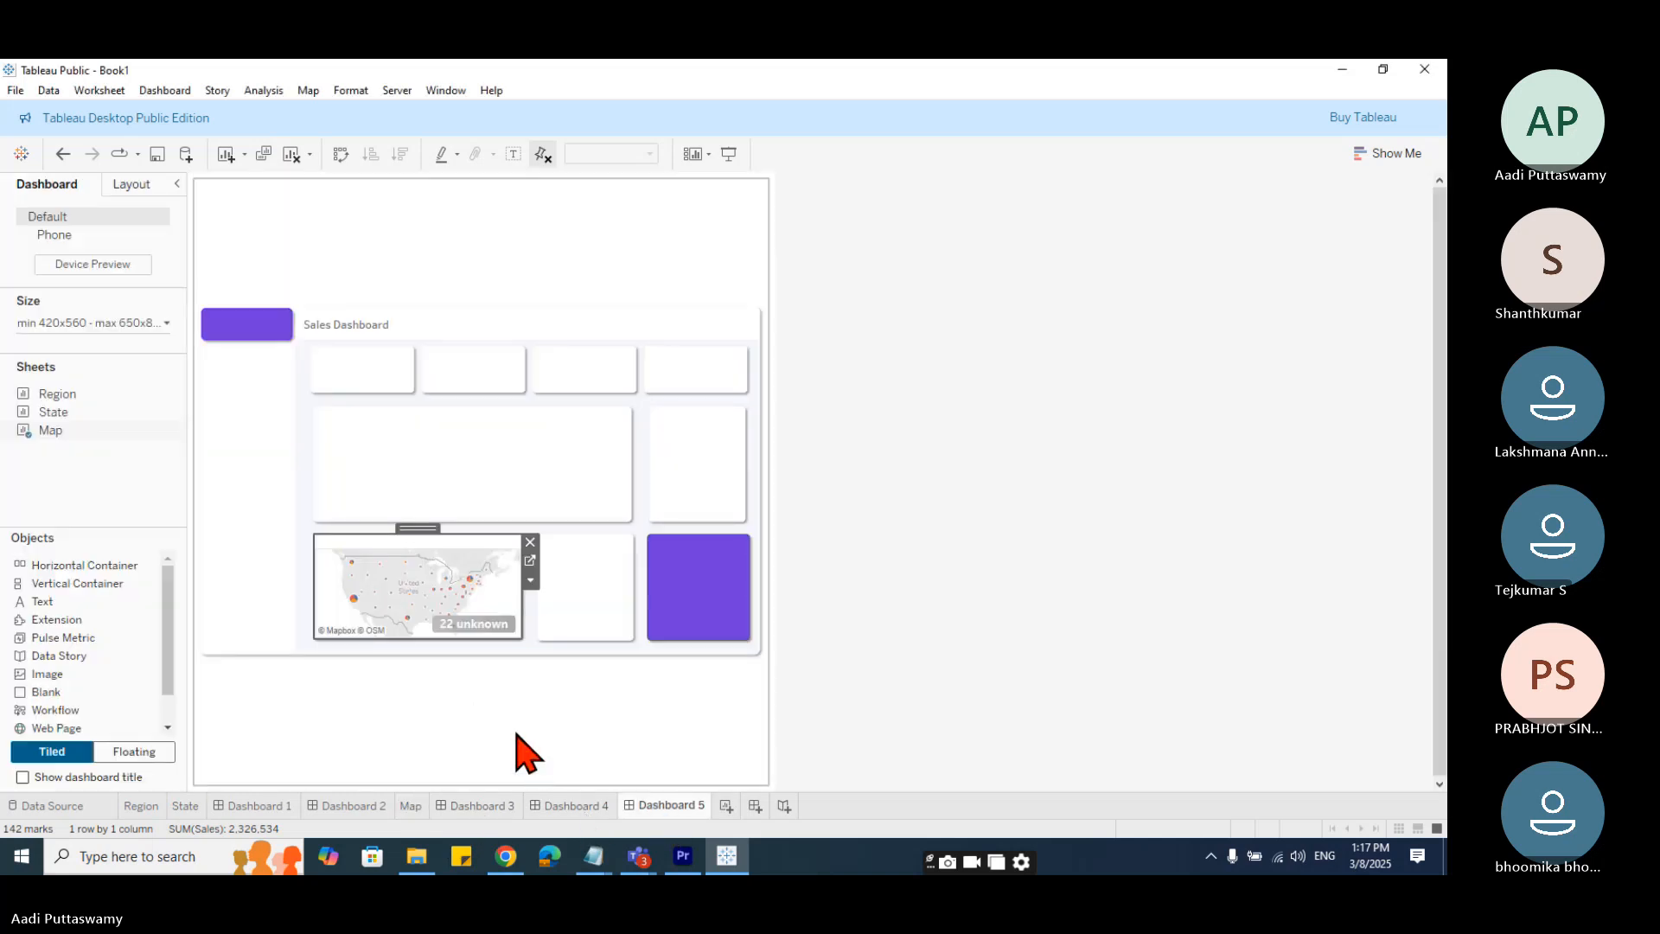
- Review the State/Province location matches behind the map's unknown values, keeping the United States as the country
{"action": "left_click", "coordinate": [482, 625]}
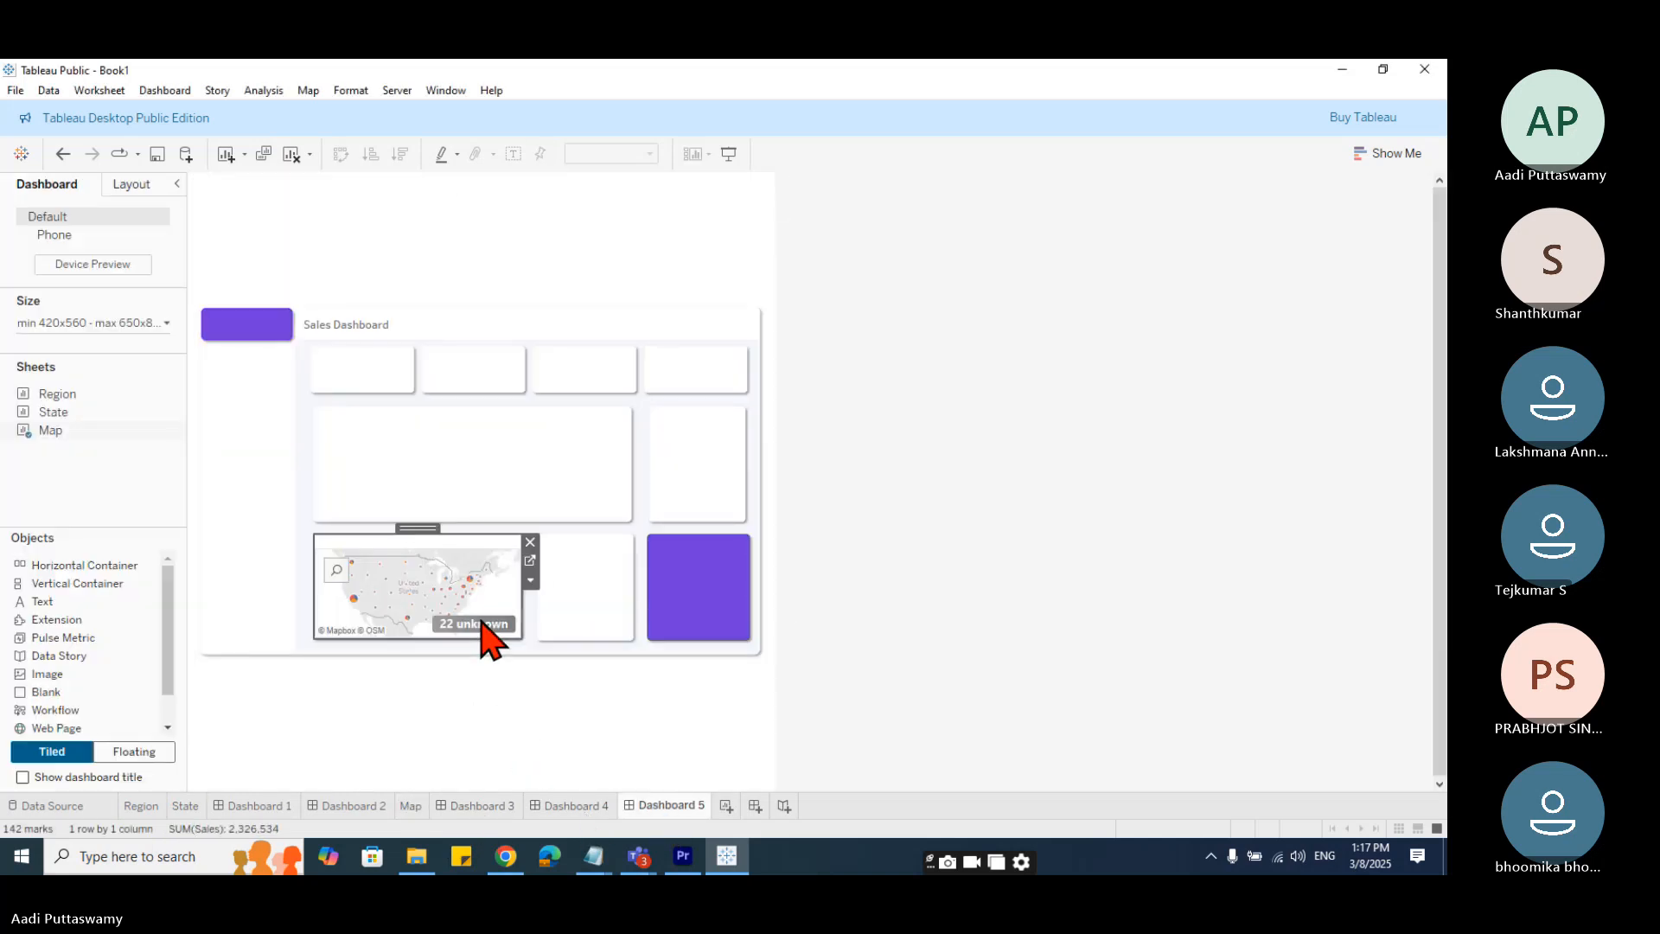
{"action": "left_click", "coordinate": [629, 423]}
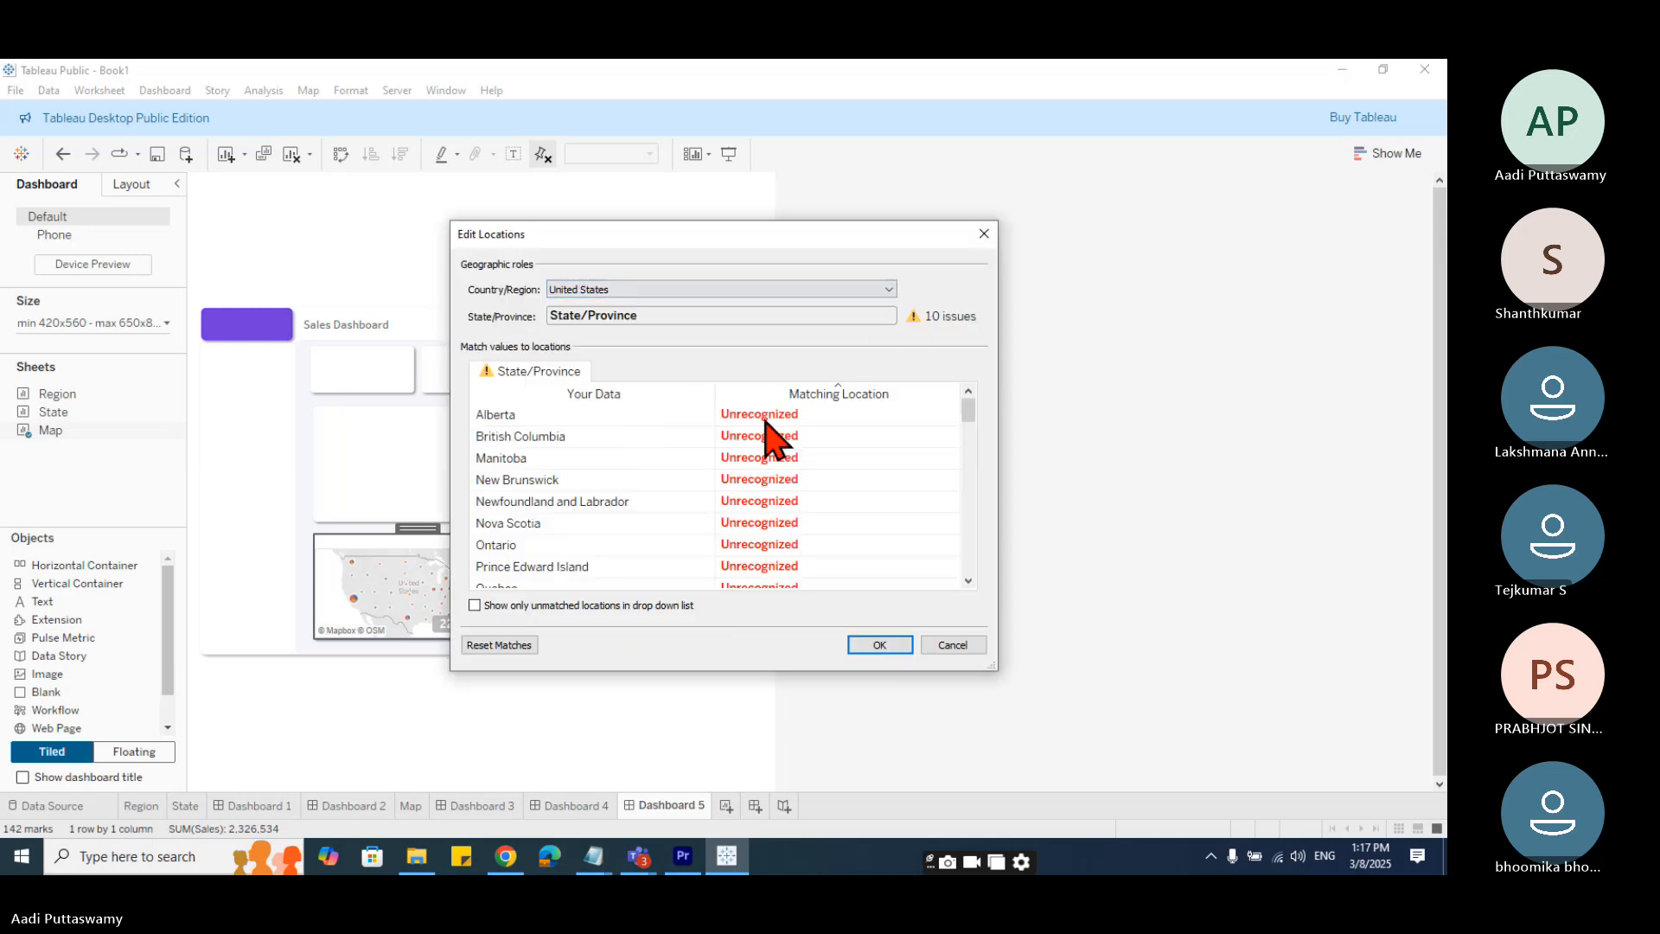
{"action": "scroll", "coordinate": [828, 574], "scroll_direction": "down", "scroll_amount": 7}
{"action": "scroll", "coordinate": [828, 573], "scroll_direction": "down", "scroll_amount": 3}
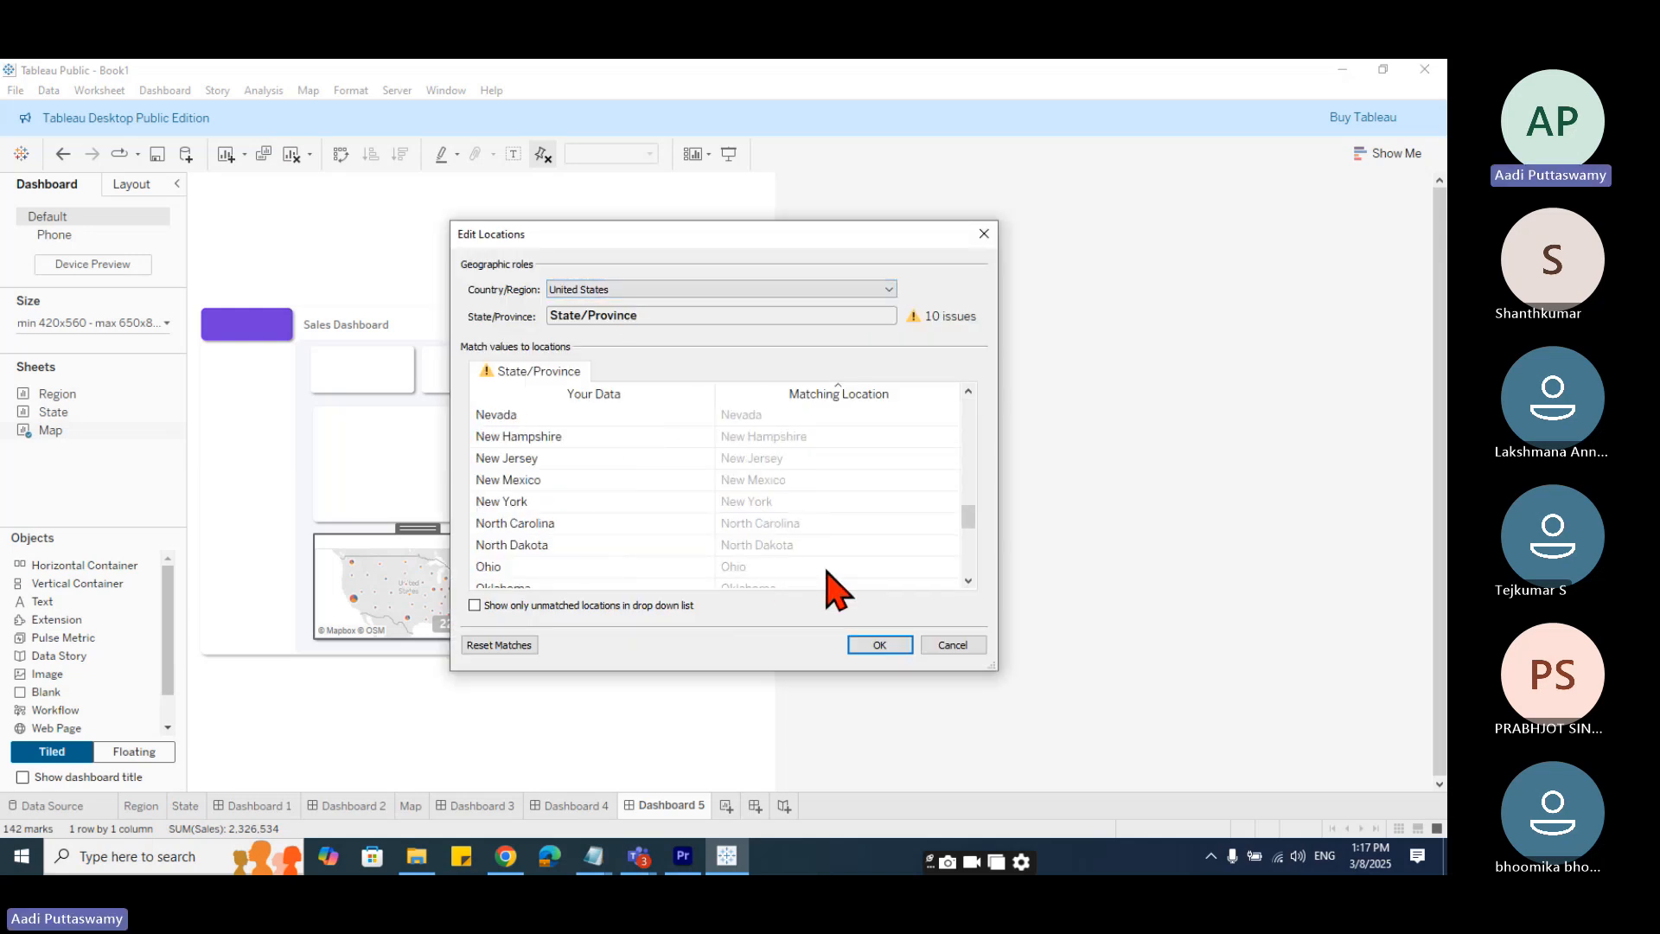
{"action": "scroll", "coordinate": [828, 573], "scroll_direction": "up", "scroll_amount": 10}
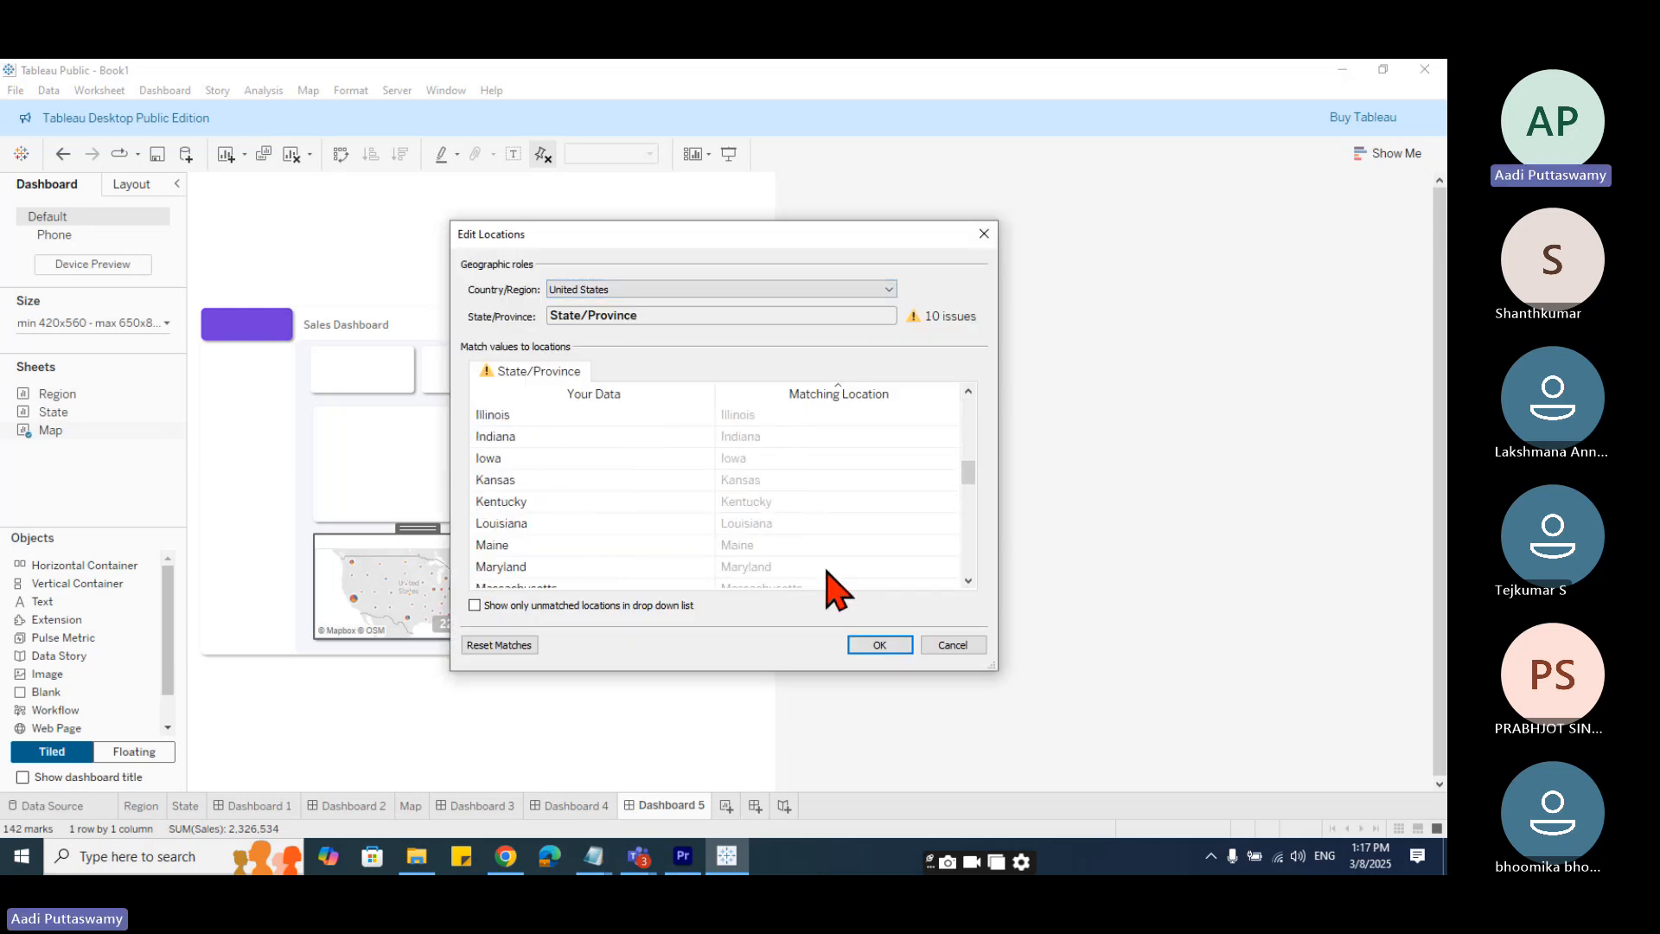
{"action": "left_click", "coordinate": [880, 645]}
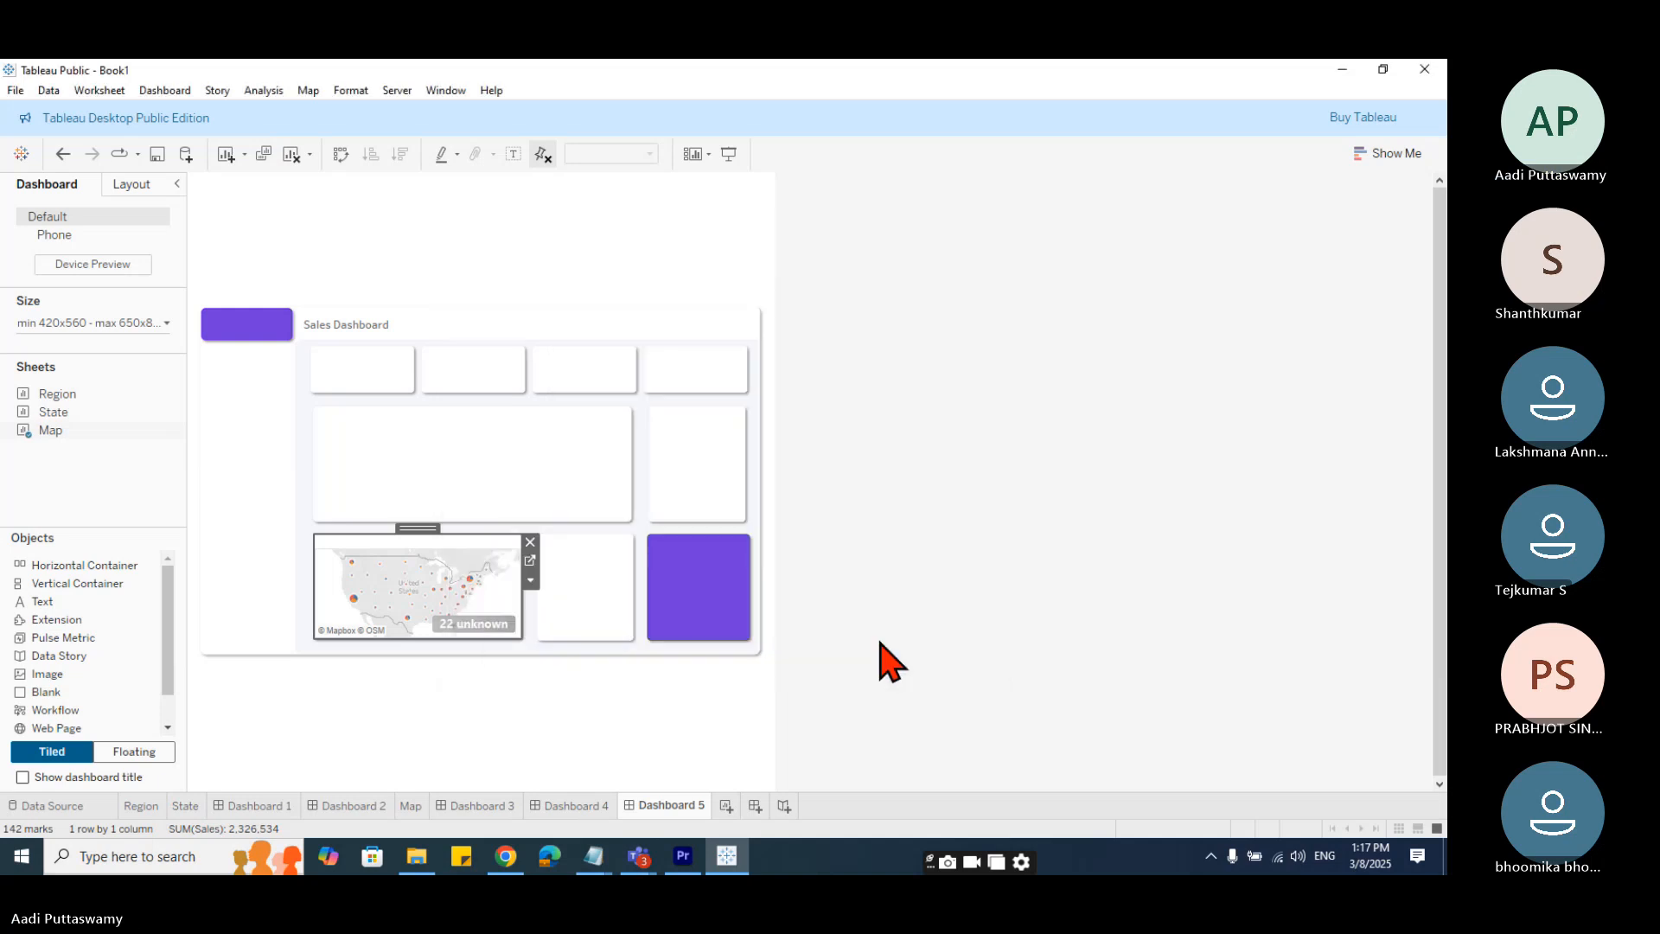
- Place the Region sheet as a floating object and resize it to fit the wide middle white card
{"action": "left_click", "coordinate": [553, 517]}
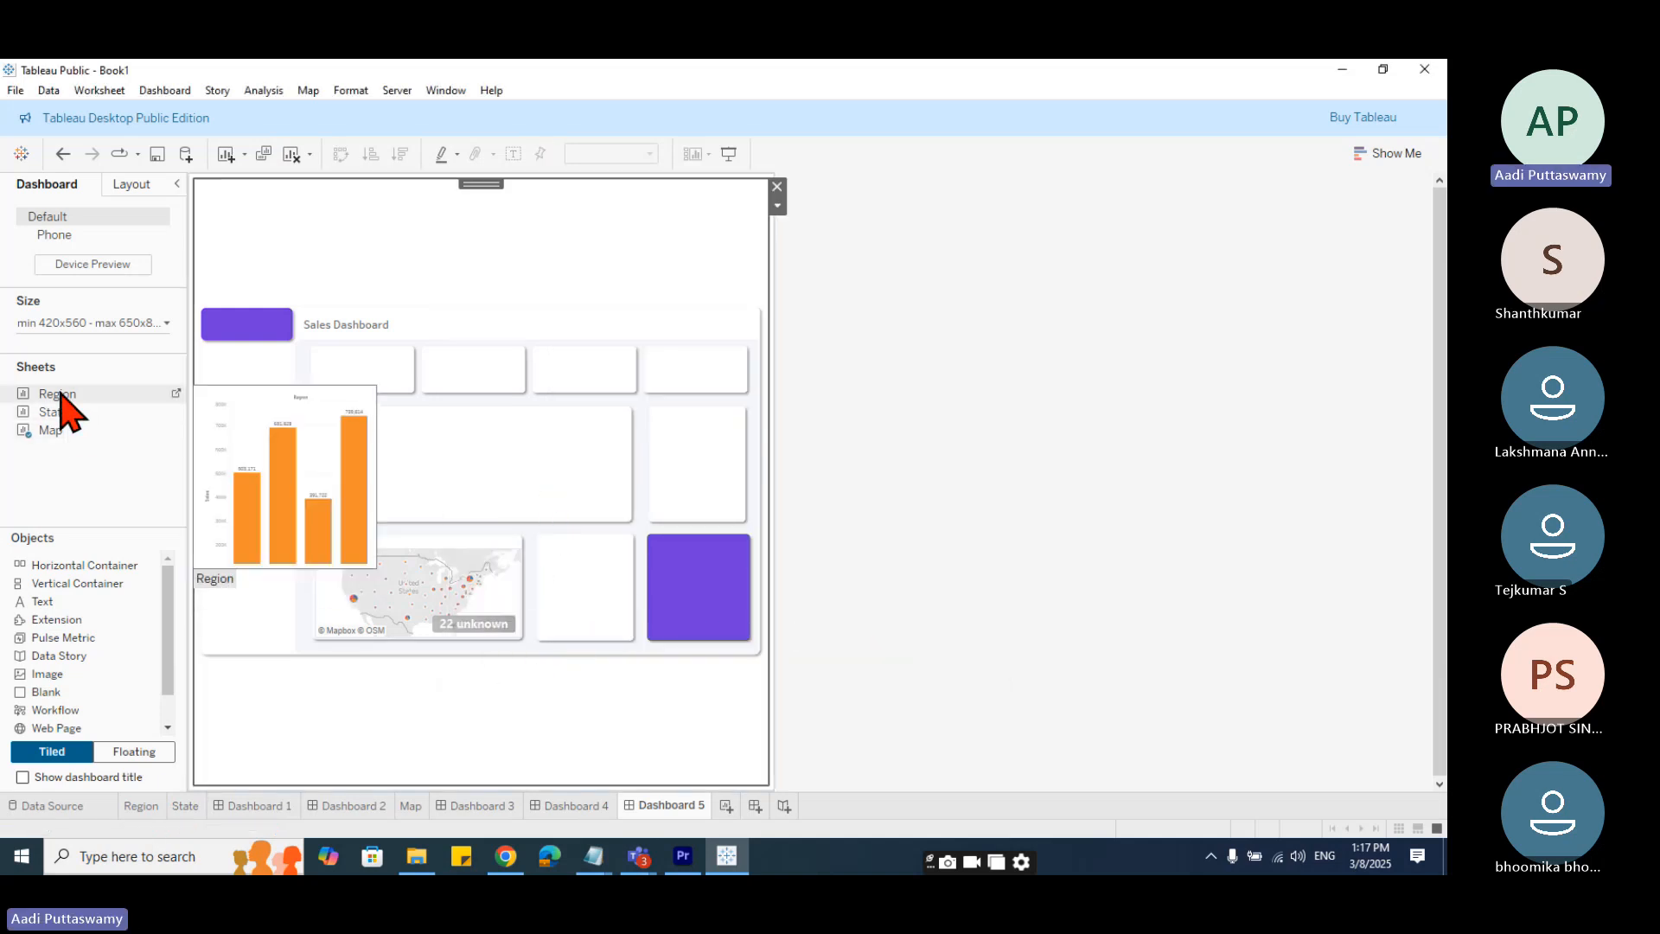
{"action": "left_click_drag", "start_coordinate": [61, 396], "coordinate": [314, 409]}
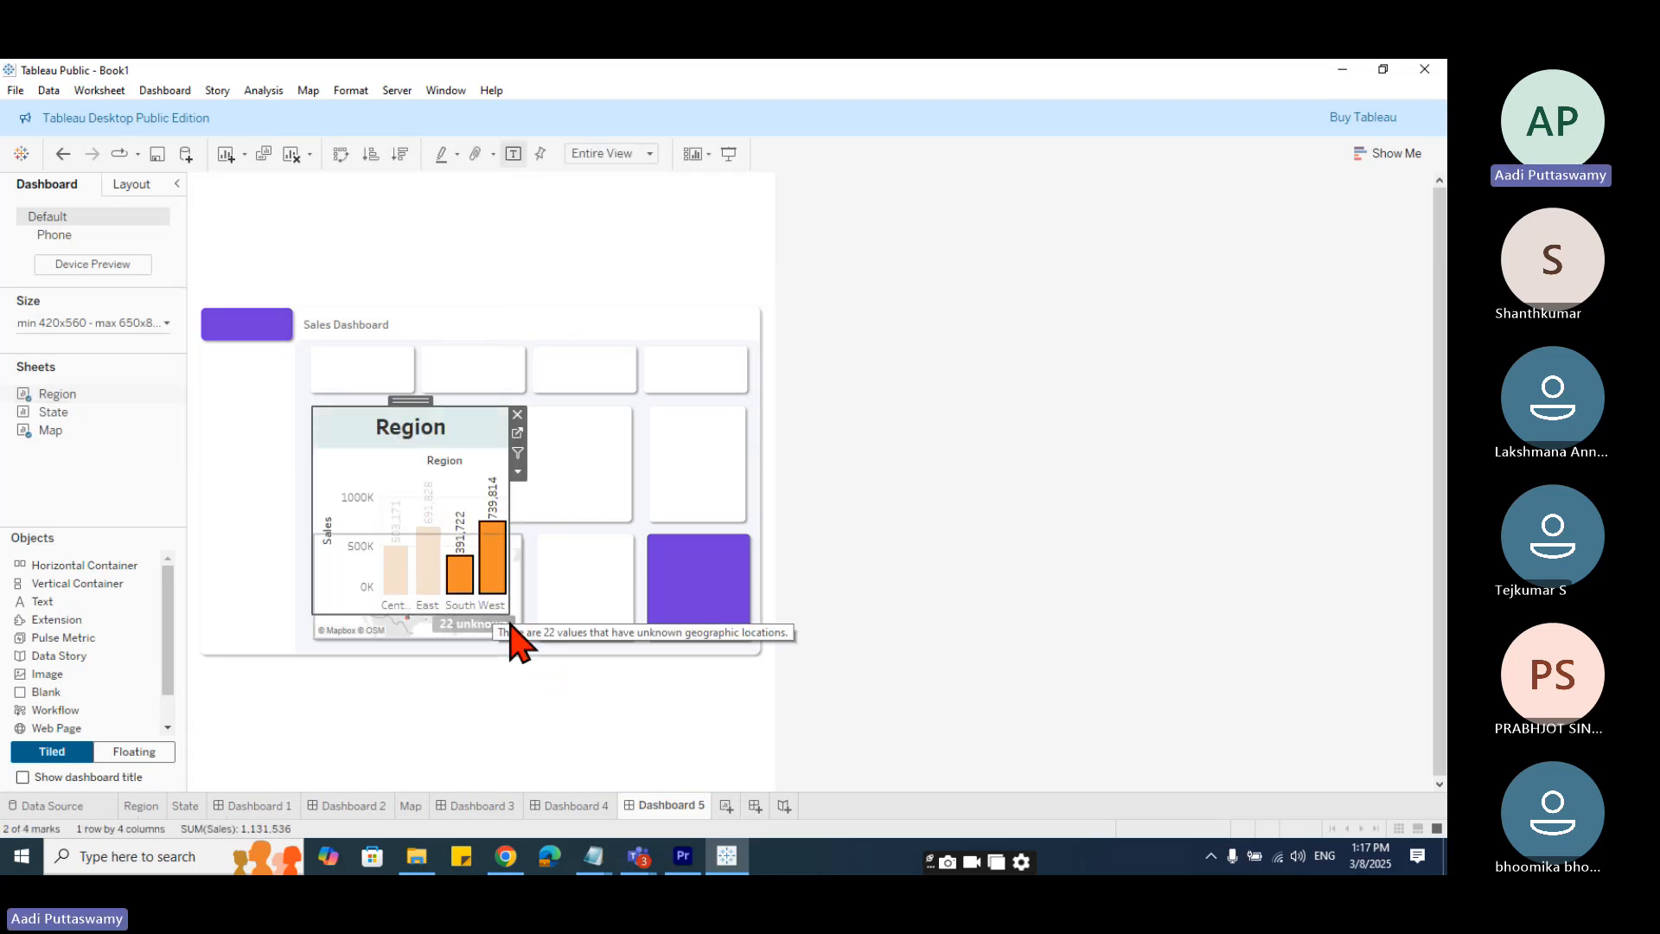
{"action": "left_click_drag", "start_coordinate": [510, 614], "coordinate": [605, 536]}
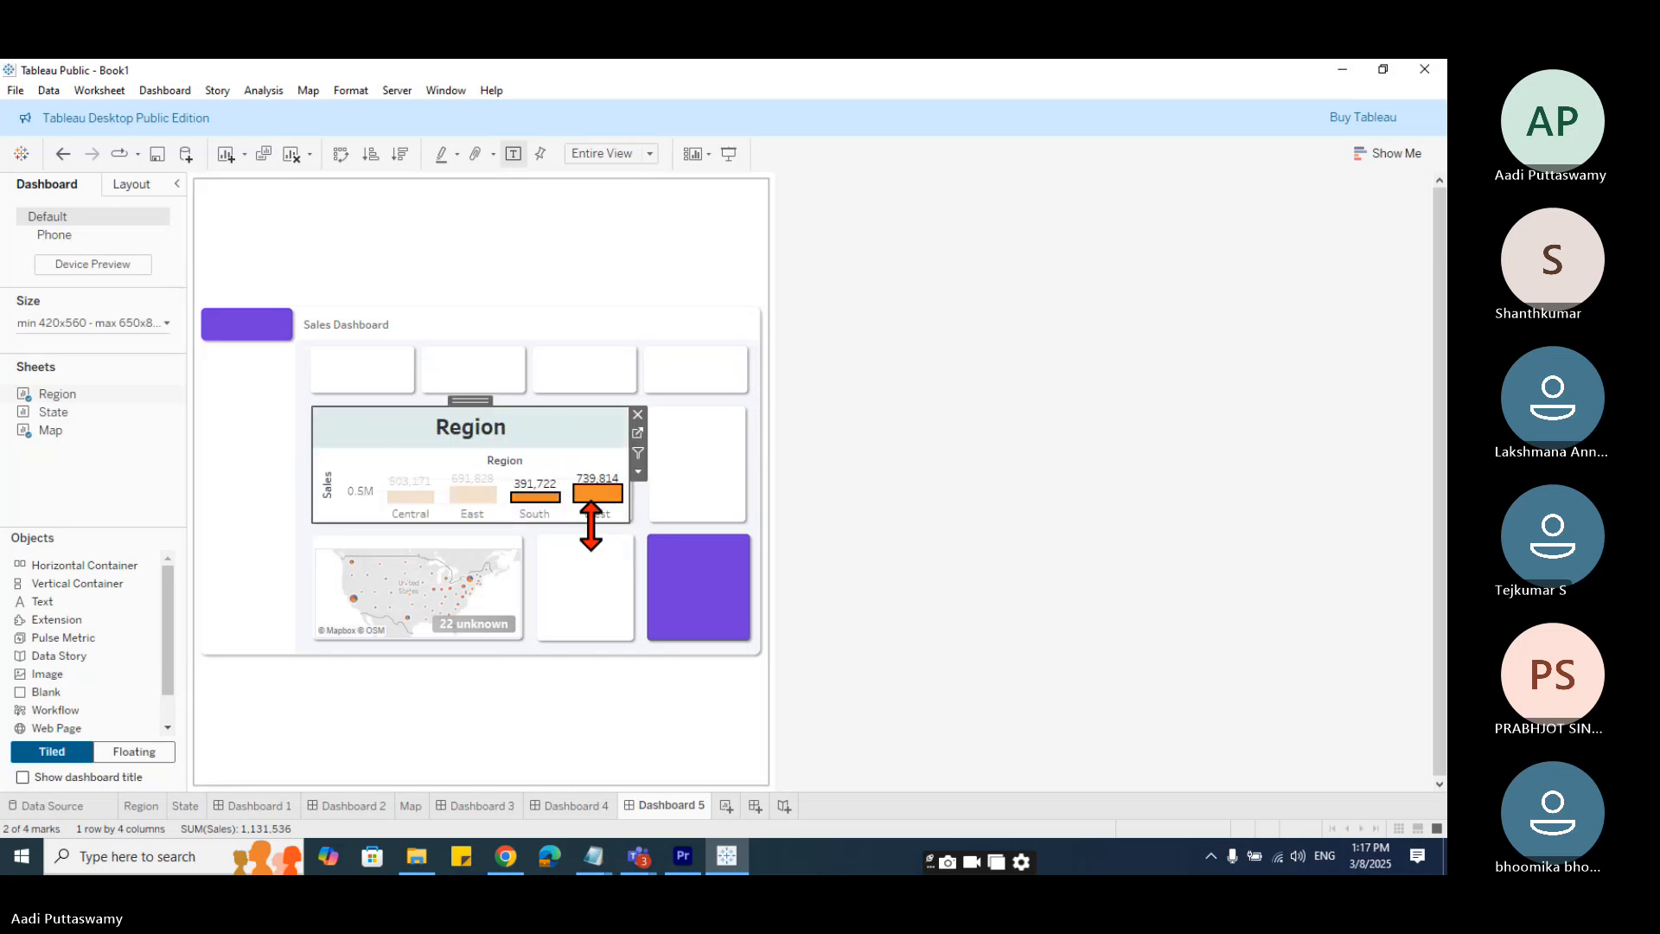
- Clear the sheet name from the Region chart's title so the title is empty, and deselect the highlighted bars
{"action": "double_click", "coordinate": [512, 428]}
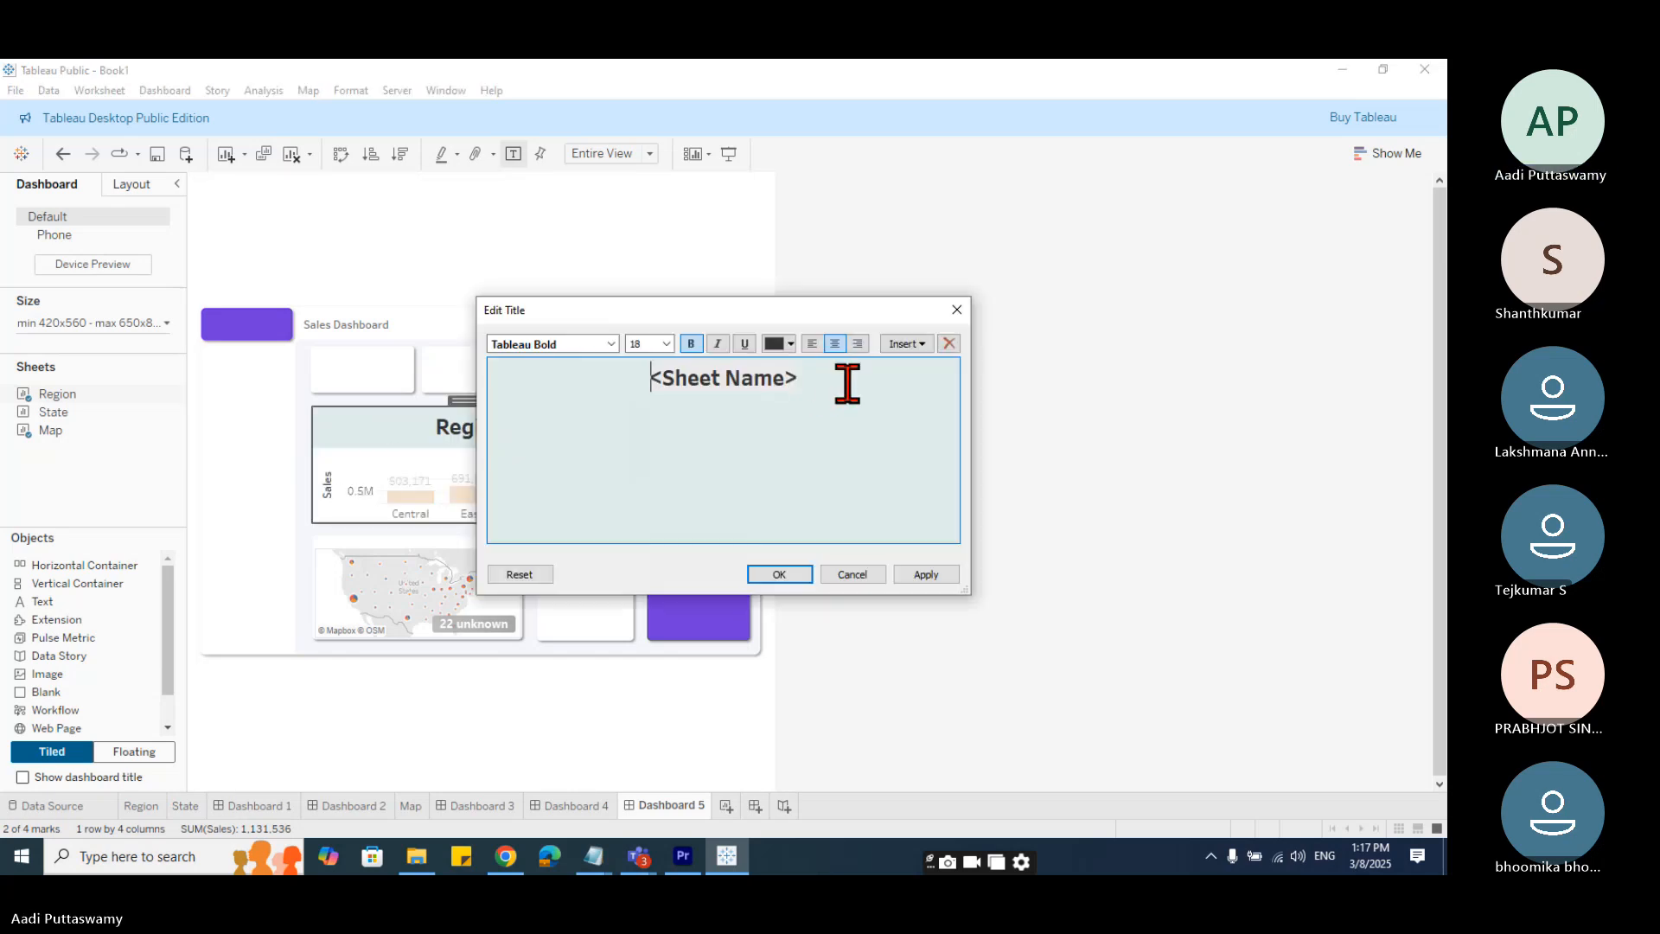
{"action": "left_click_drag", "start_coordinate": [847, 383], "coordinate": [389, 360]}
{"action": "key", "text": "BackSpace"}
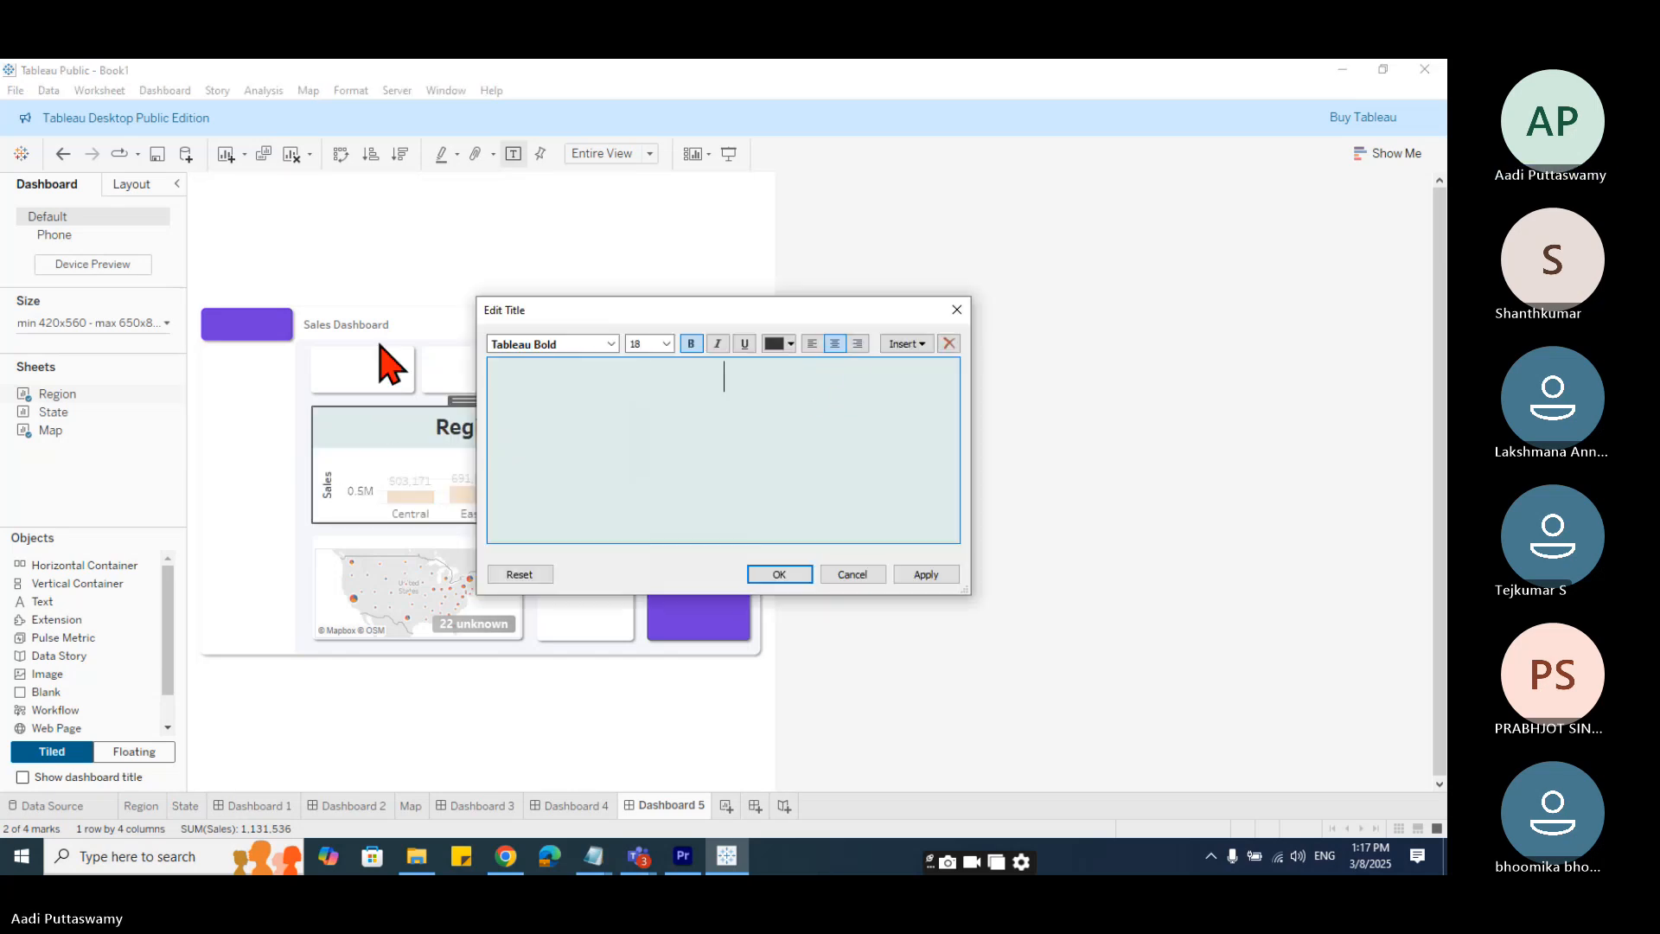
{"action": "left_click", "coordinate": [777, 579]}
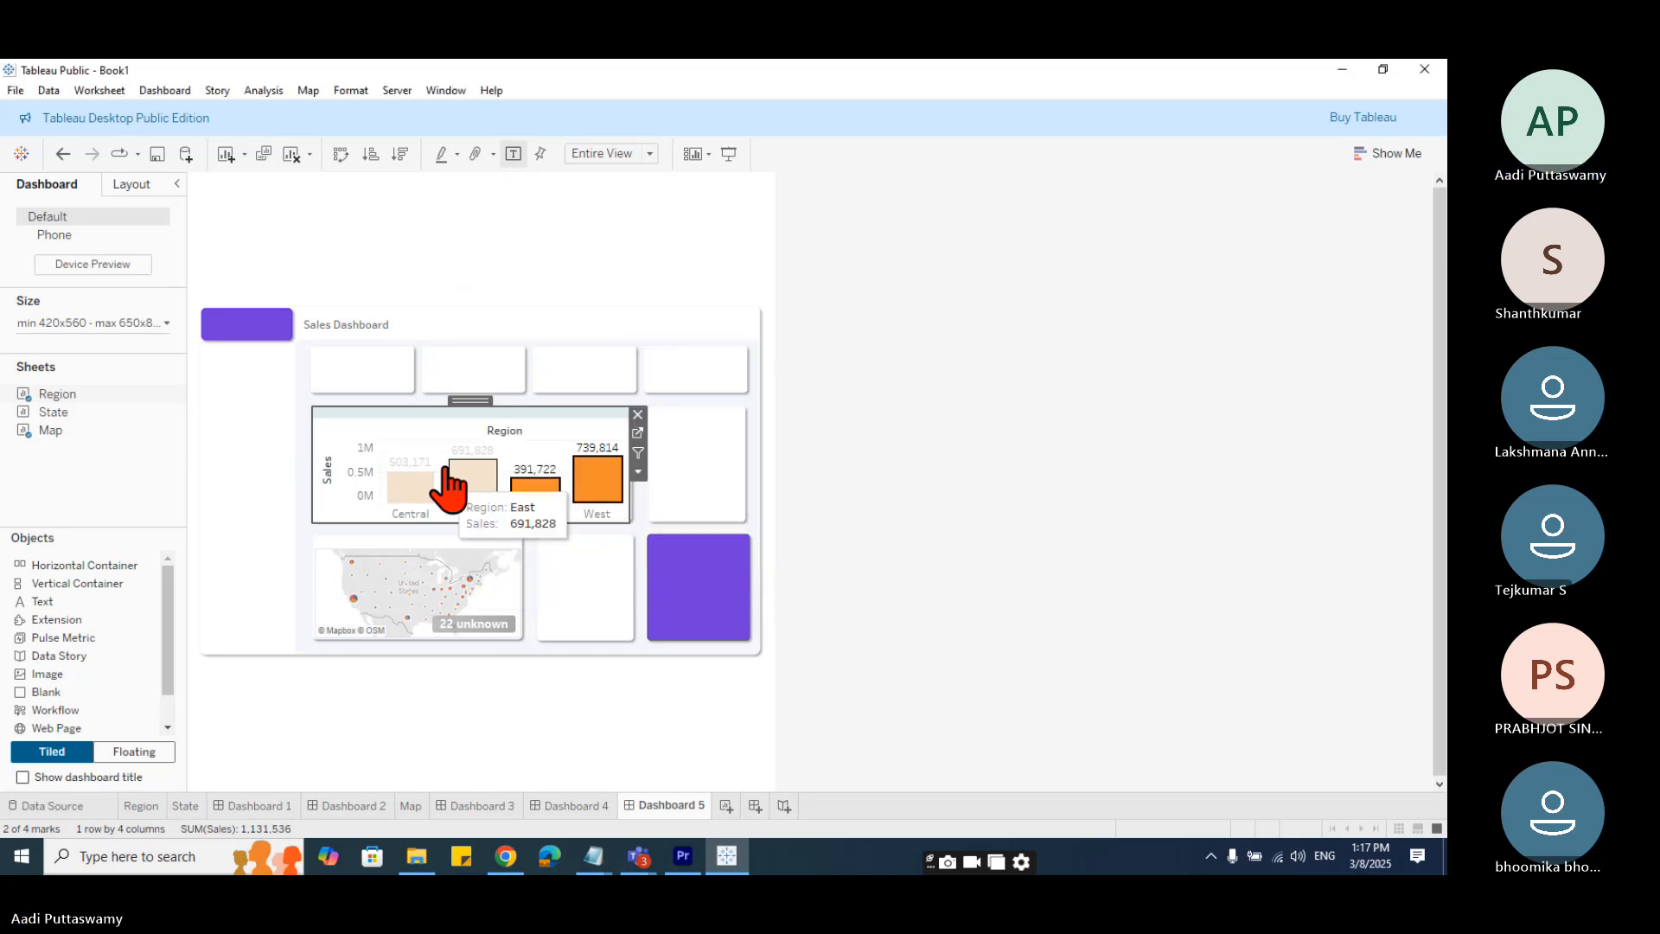
{"action": "left_click", "coordinate": [890, 554]}
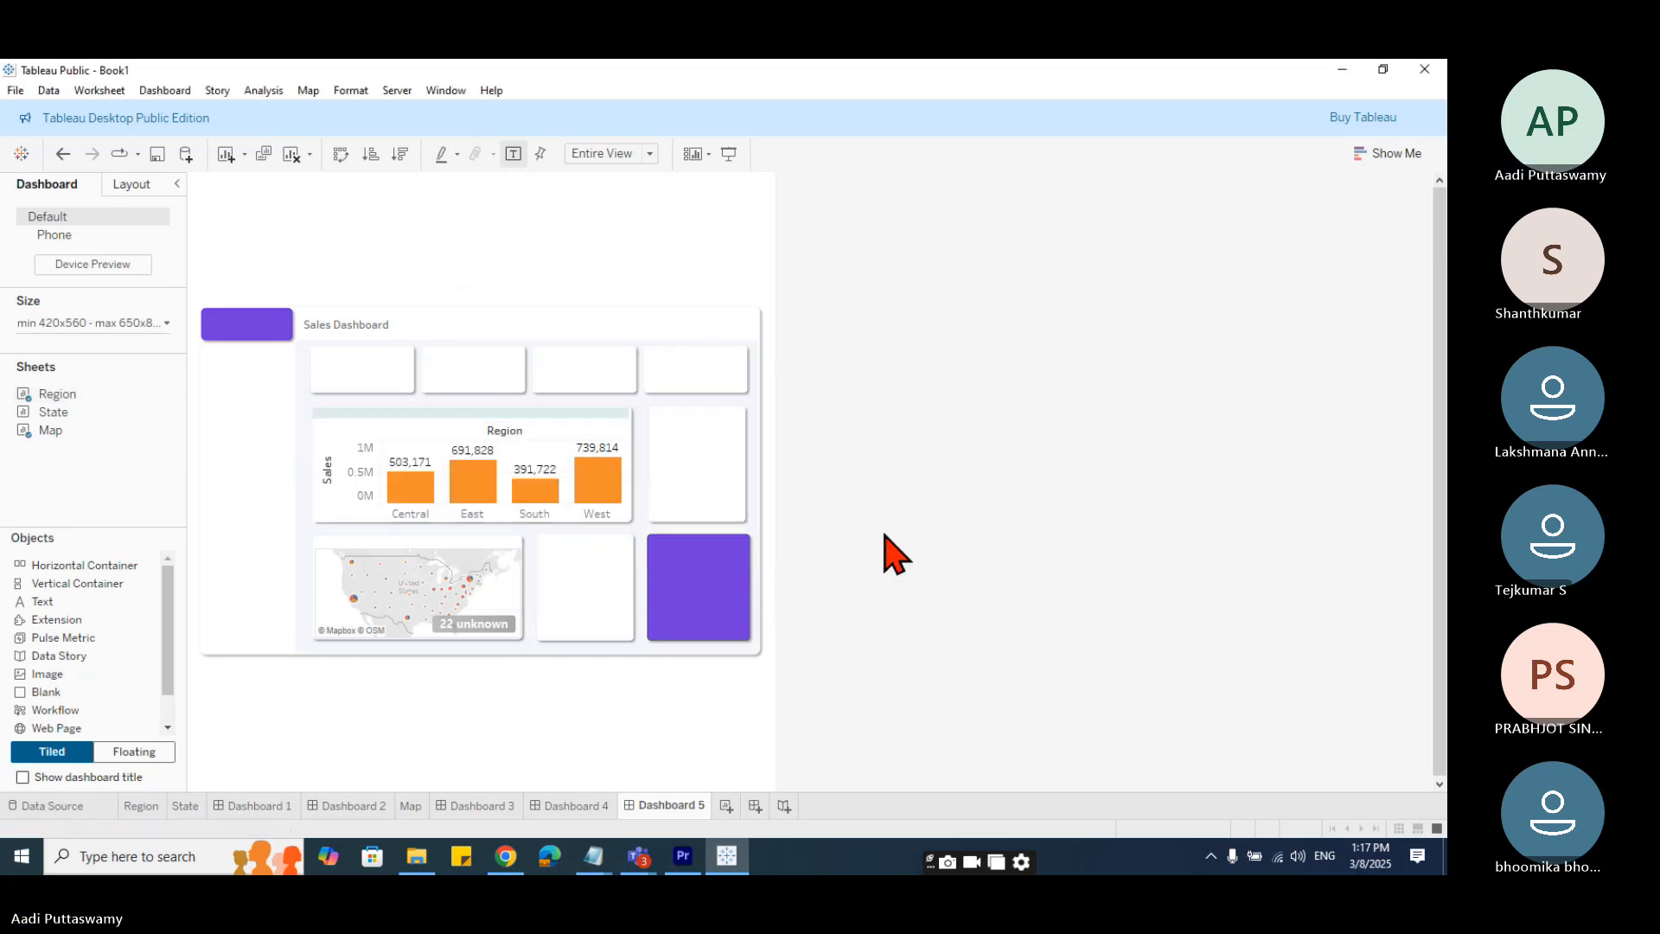
{"action": "left_click", "coordinate": [582, 705]}
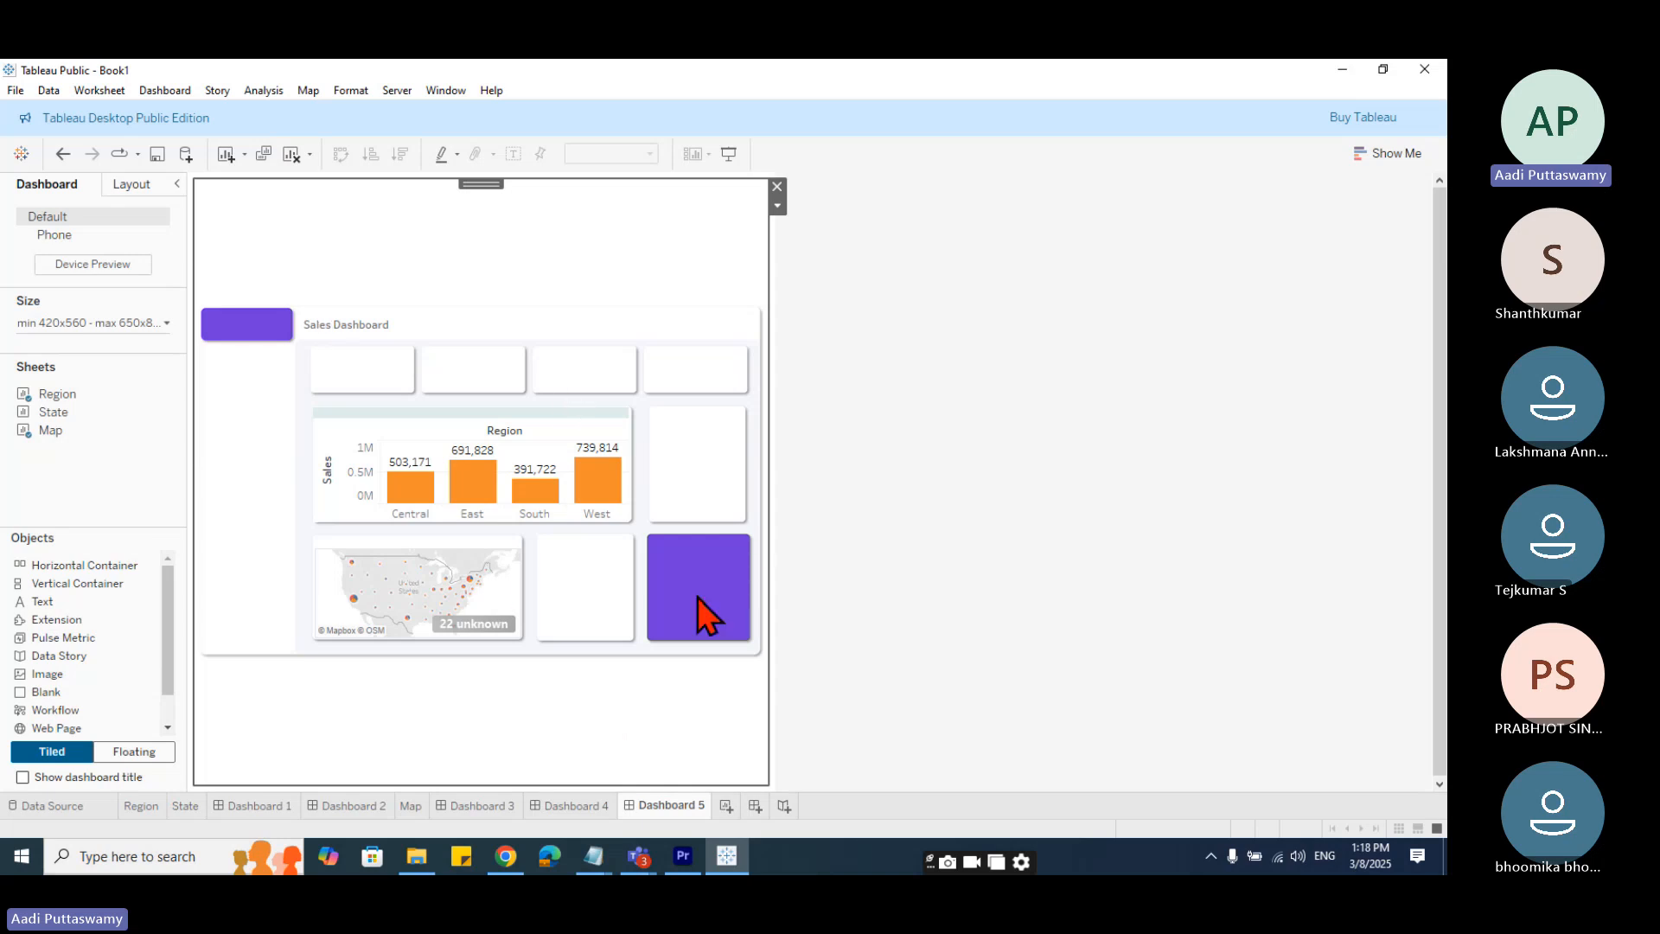
- Present Dashboard 5 full screen, select different region bars to check the map's response, and return to editing
{"action": "left_click", "coordinate": [729, 154]}
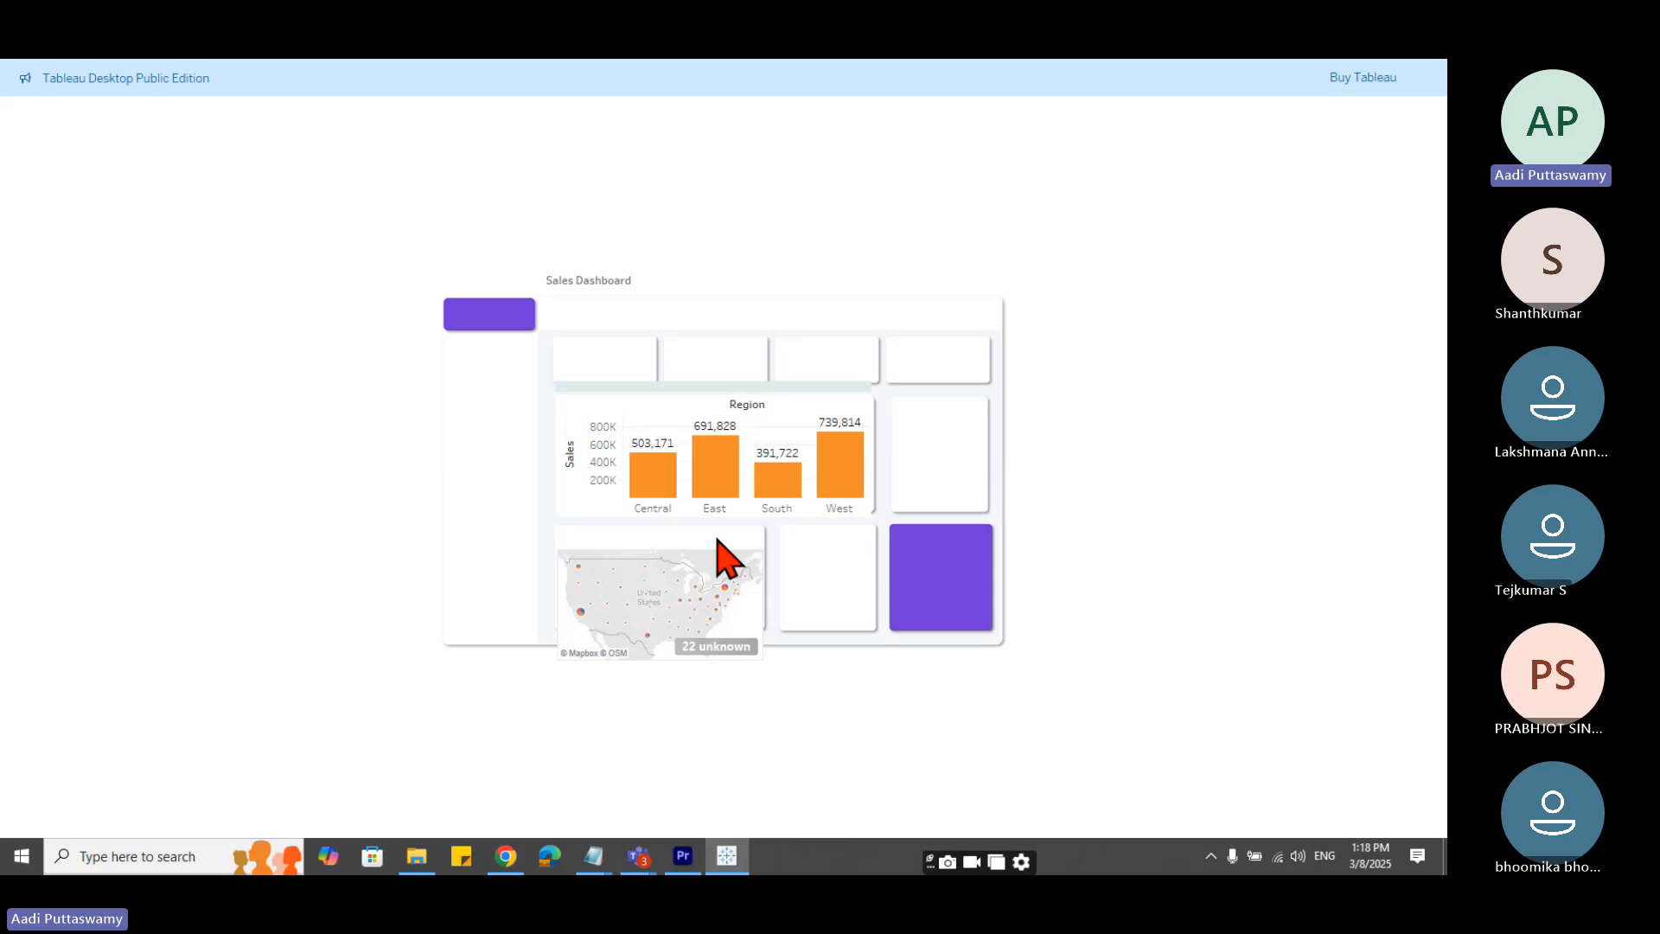
{"action": "left_click", "coordinate": [712, 482]}
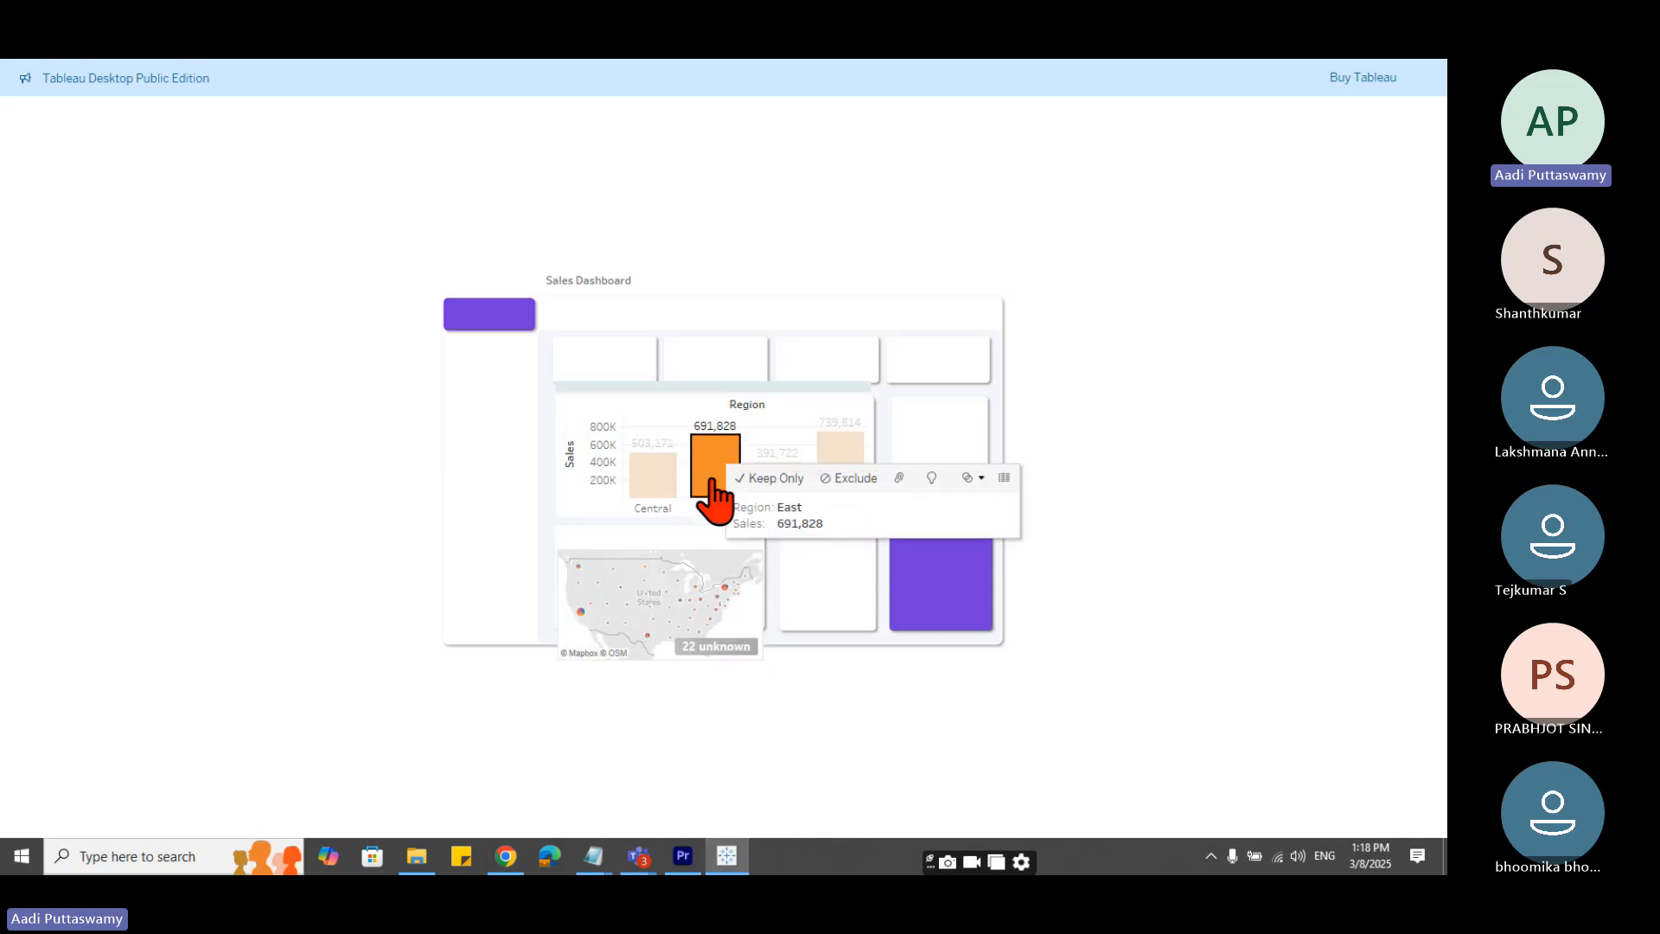
{"action": "left_click", "coordinate": [668, 488]}
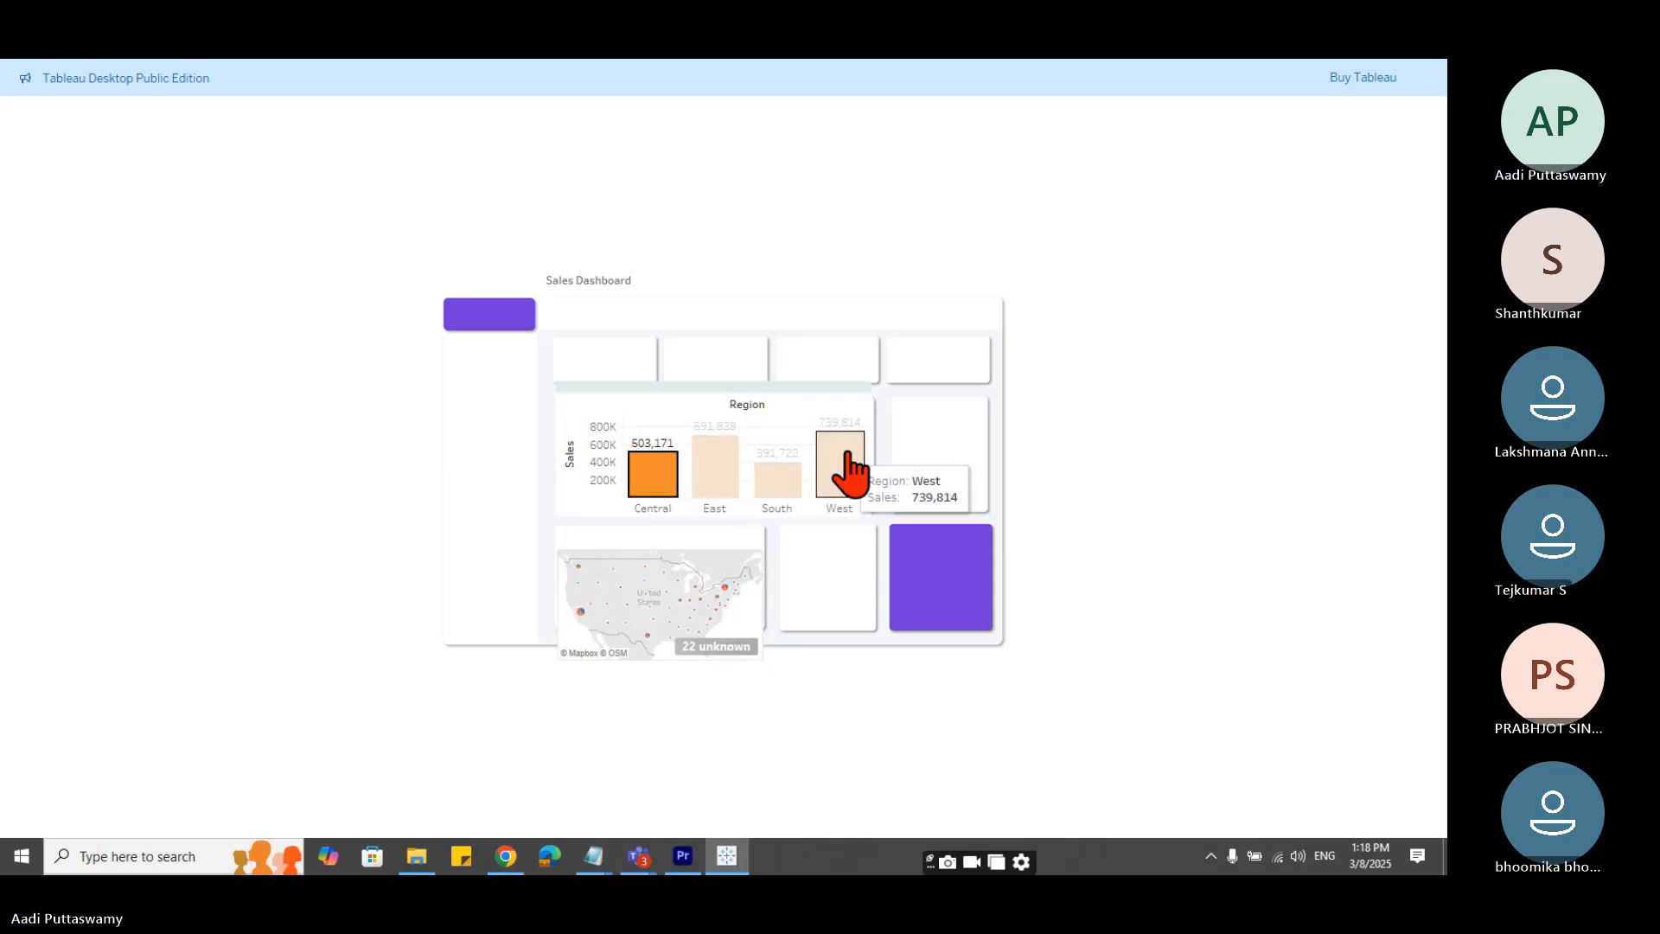
{"action": "left_click", "coordinate": [843, 471]}
{"action": "left_click", "coordinate": [778, 480]}
{"action": "left_click", "coordinate": [697, 489]}
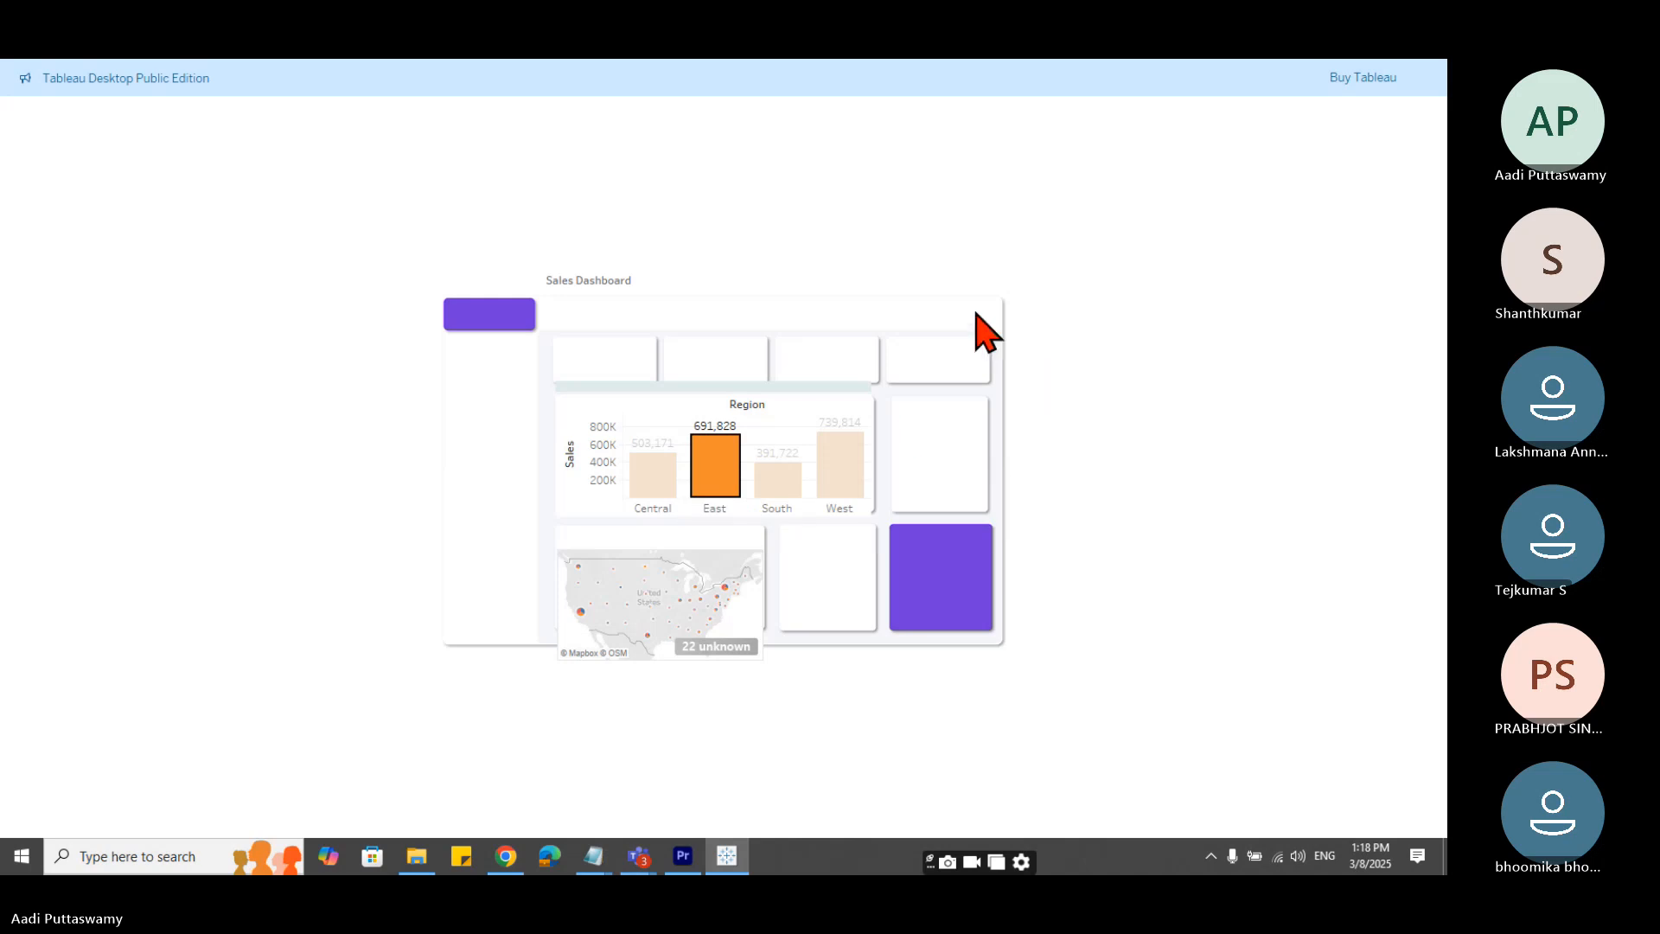
{"action": "key", "text": "Escape"}
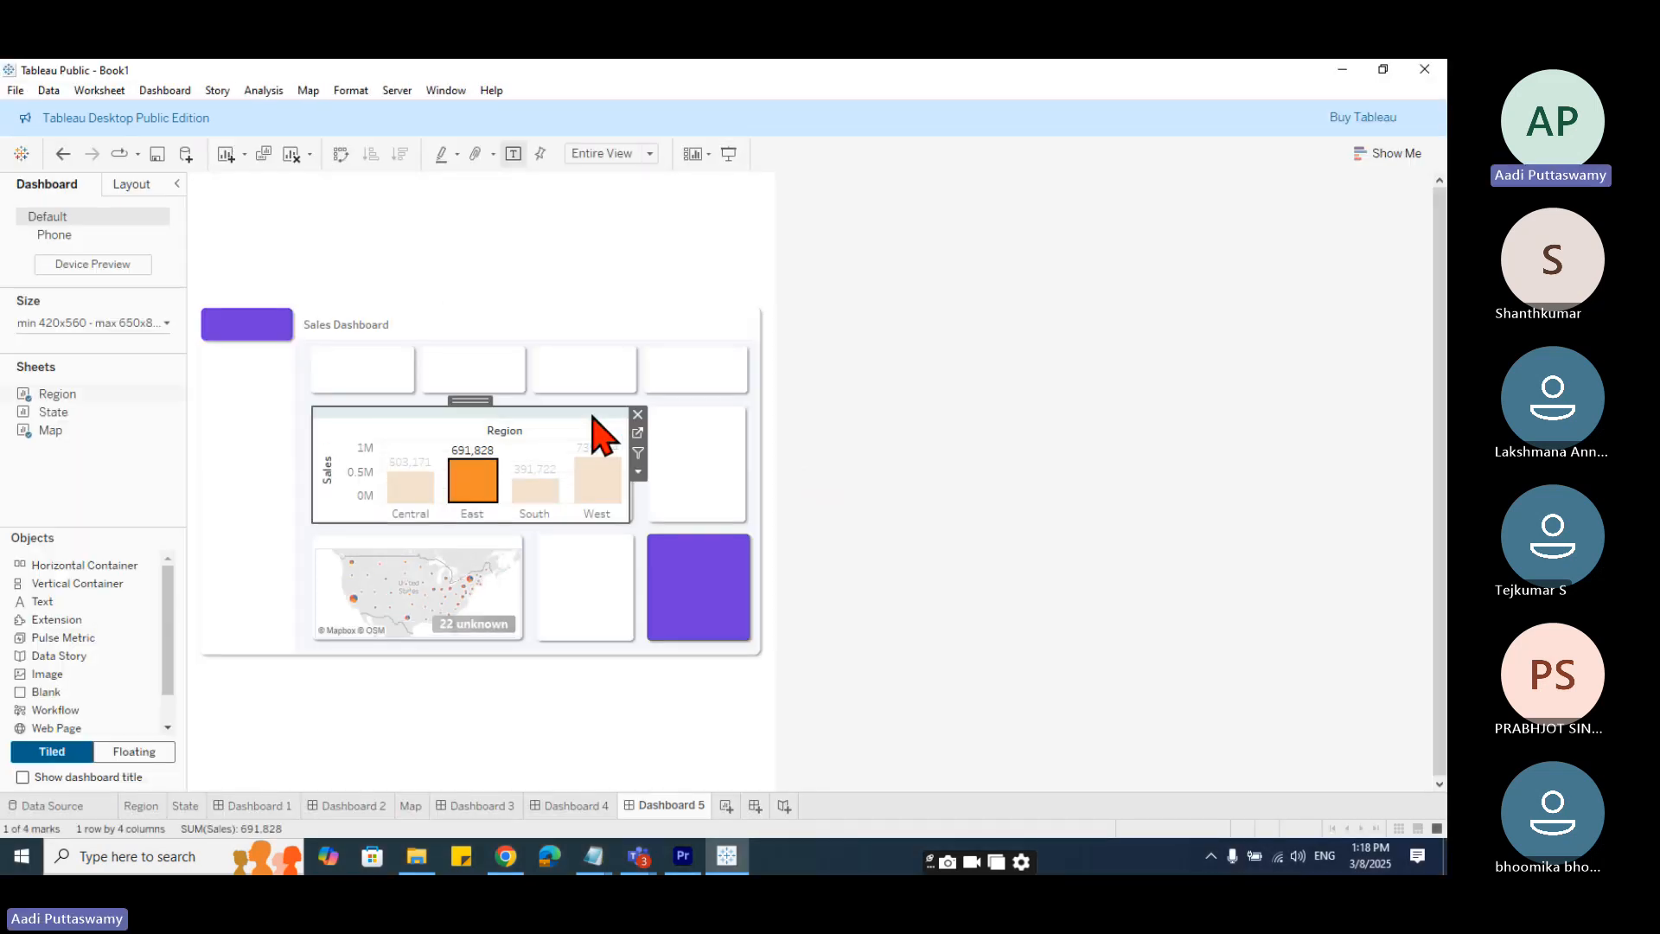
- Use the Region chart as a filter and test it on the map in presentation mode by selecting each region's bar
{"action": "left_click", "coordinate": [639, 454]}
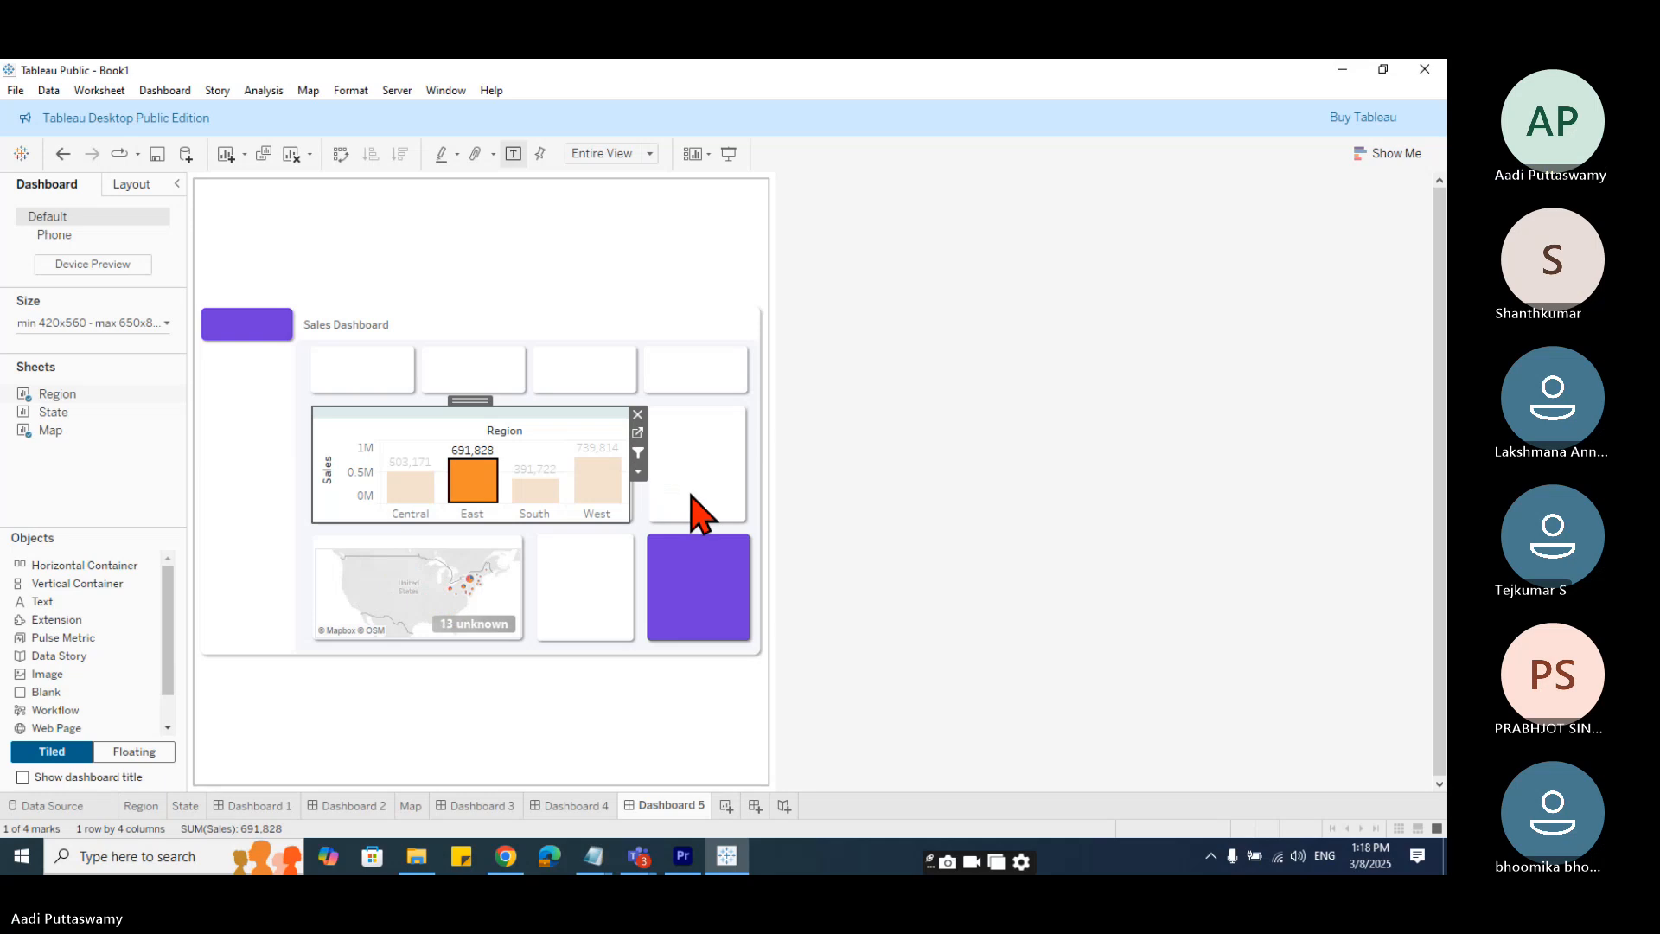
{"action": "left_click", "coordinate": [729, 154]}
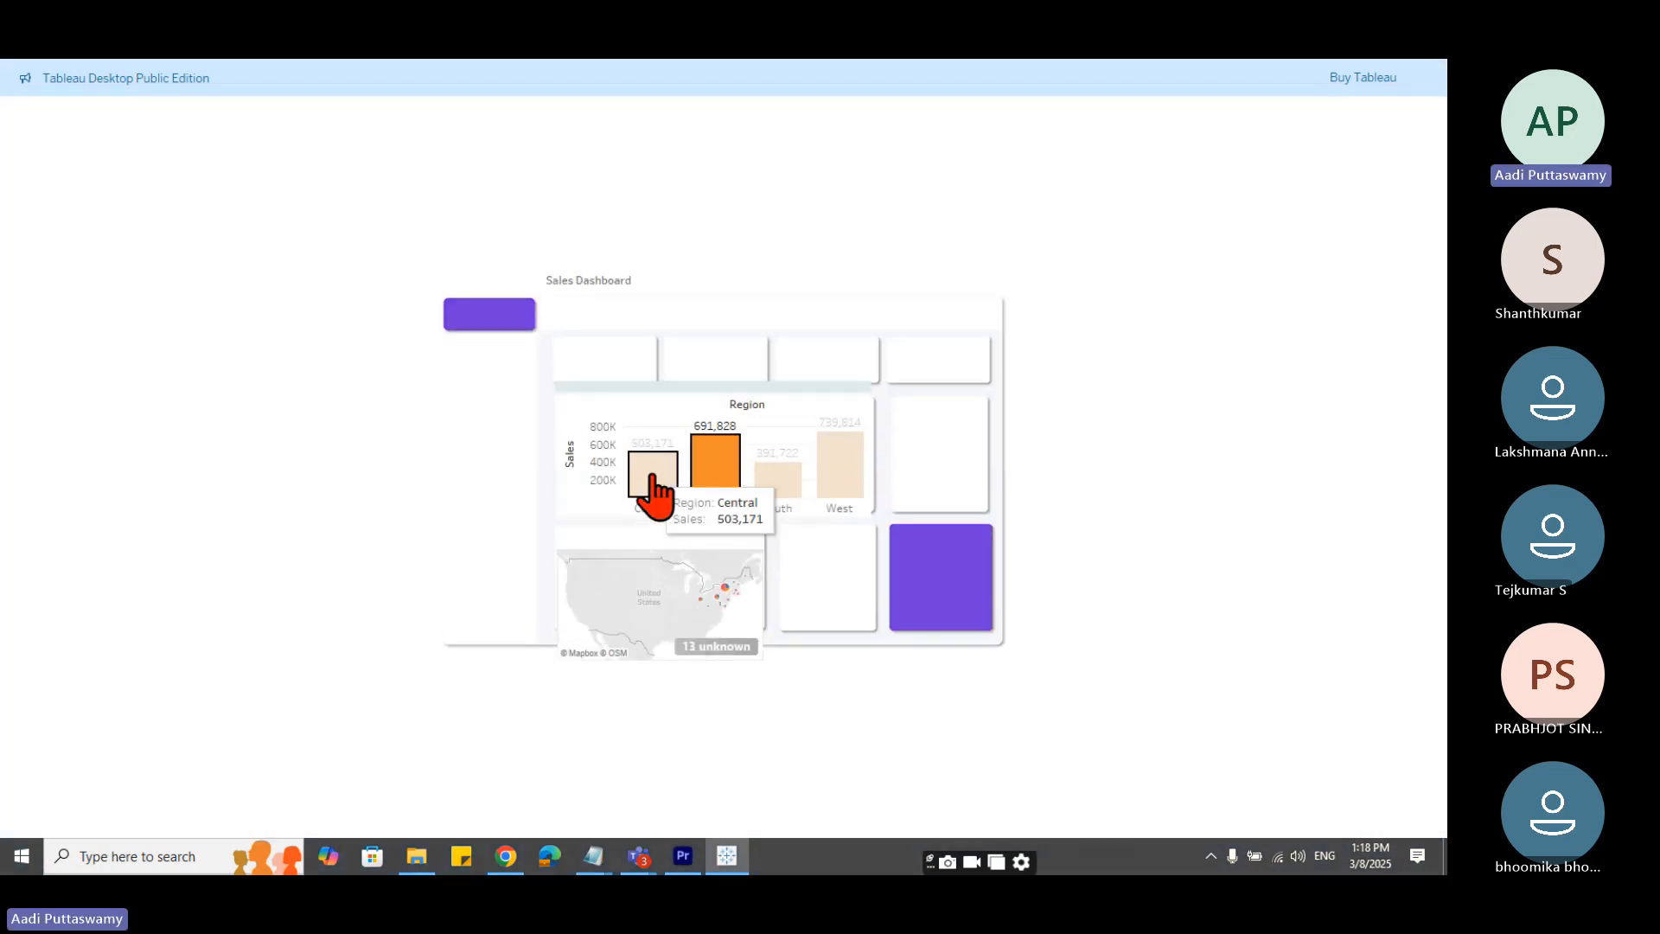
{"action": "left_click", "coordinate": [653, 484]}
{"action": "left_click", "coordinate": [777, 482]}
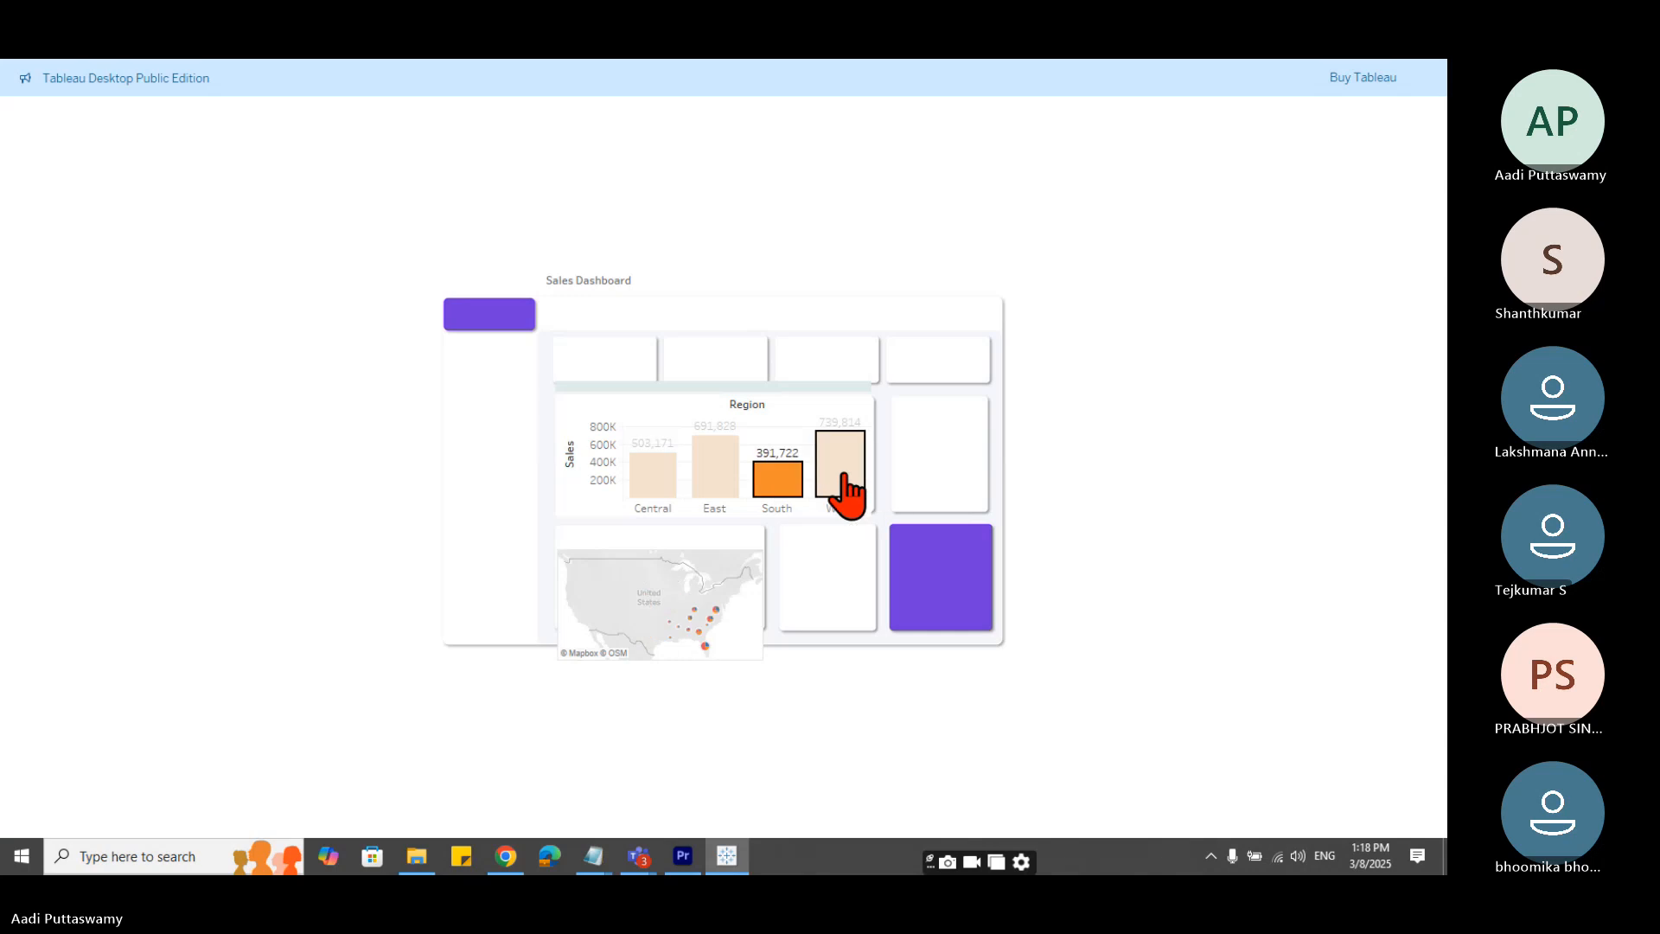
{"action": "left_click", "coordinate": [841, 475]}
{"action": "left_click", "coordinate": [724, 474]}
{"action": "left_click", "coordinate": [659, 478]}
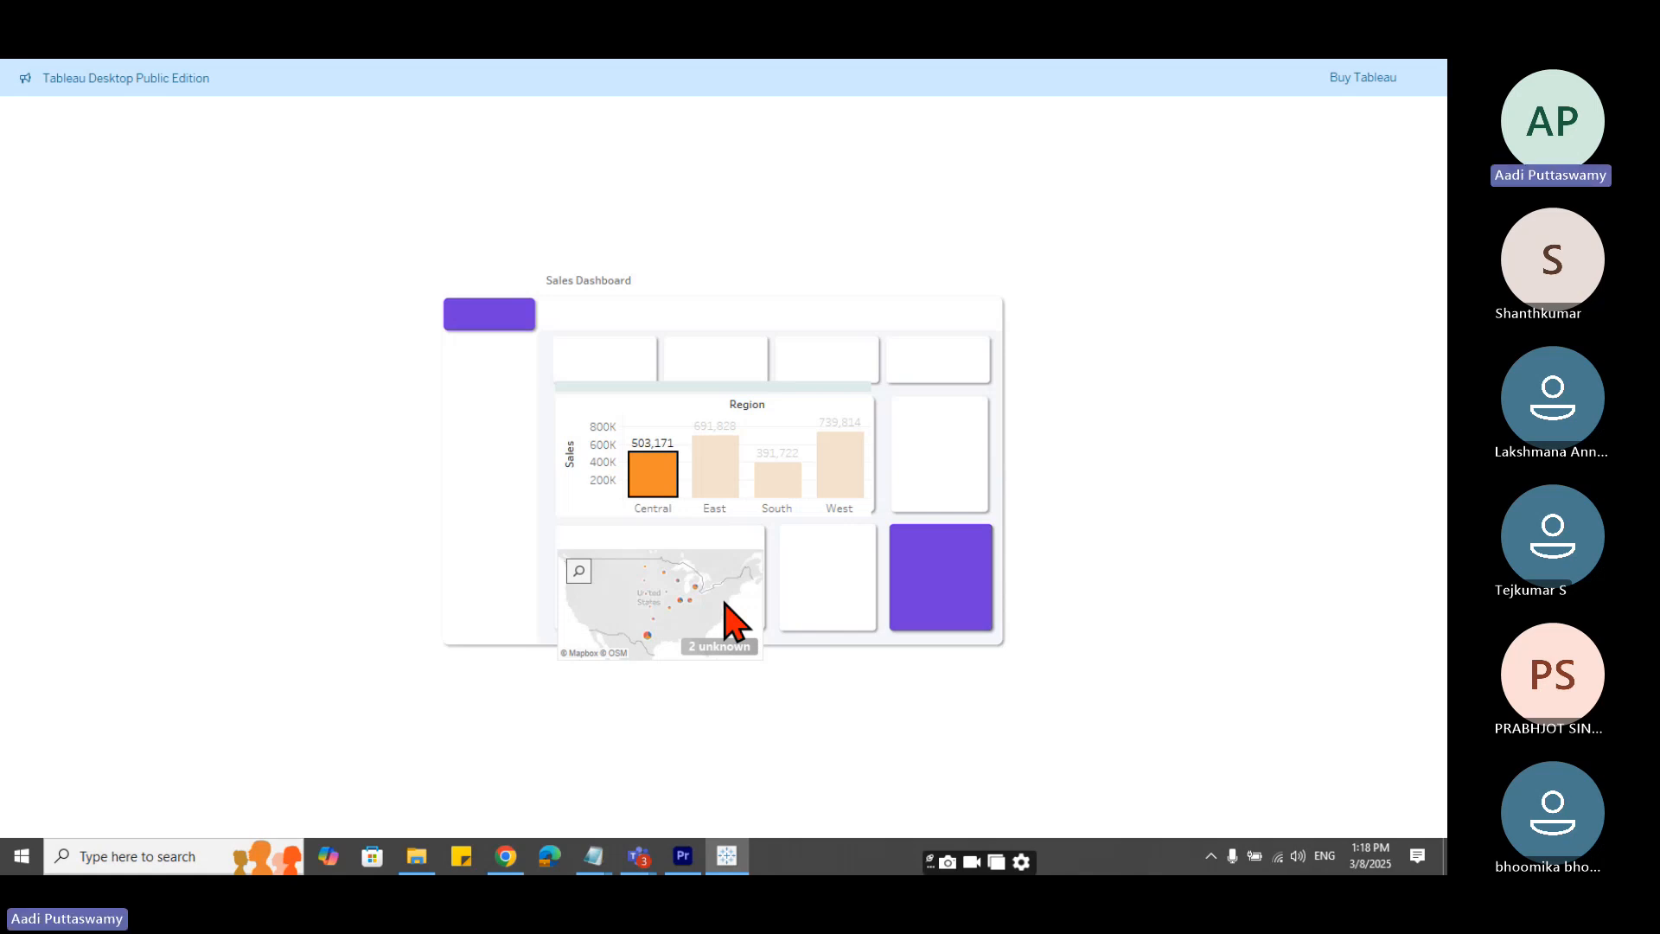
{"action": "key", "text": "Escape"}
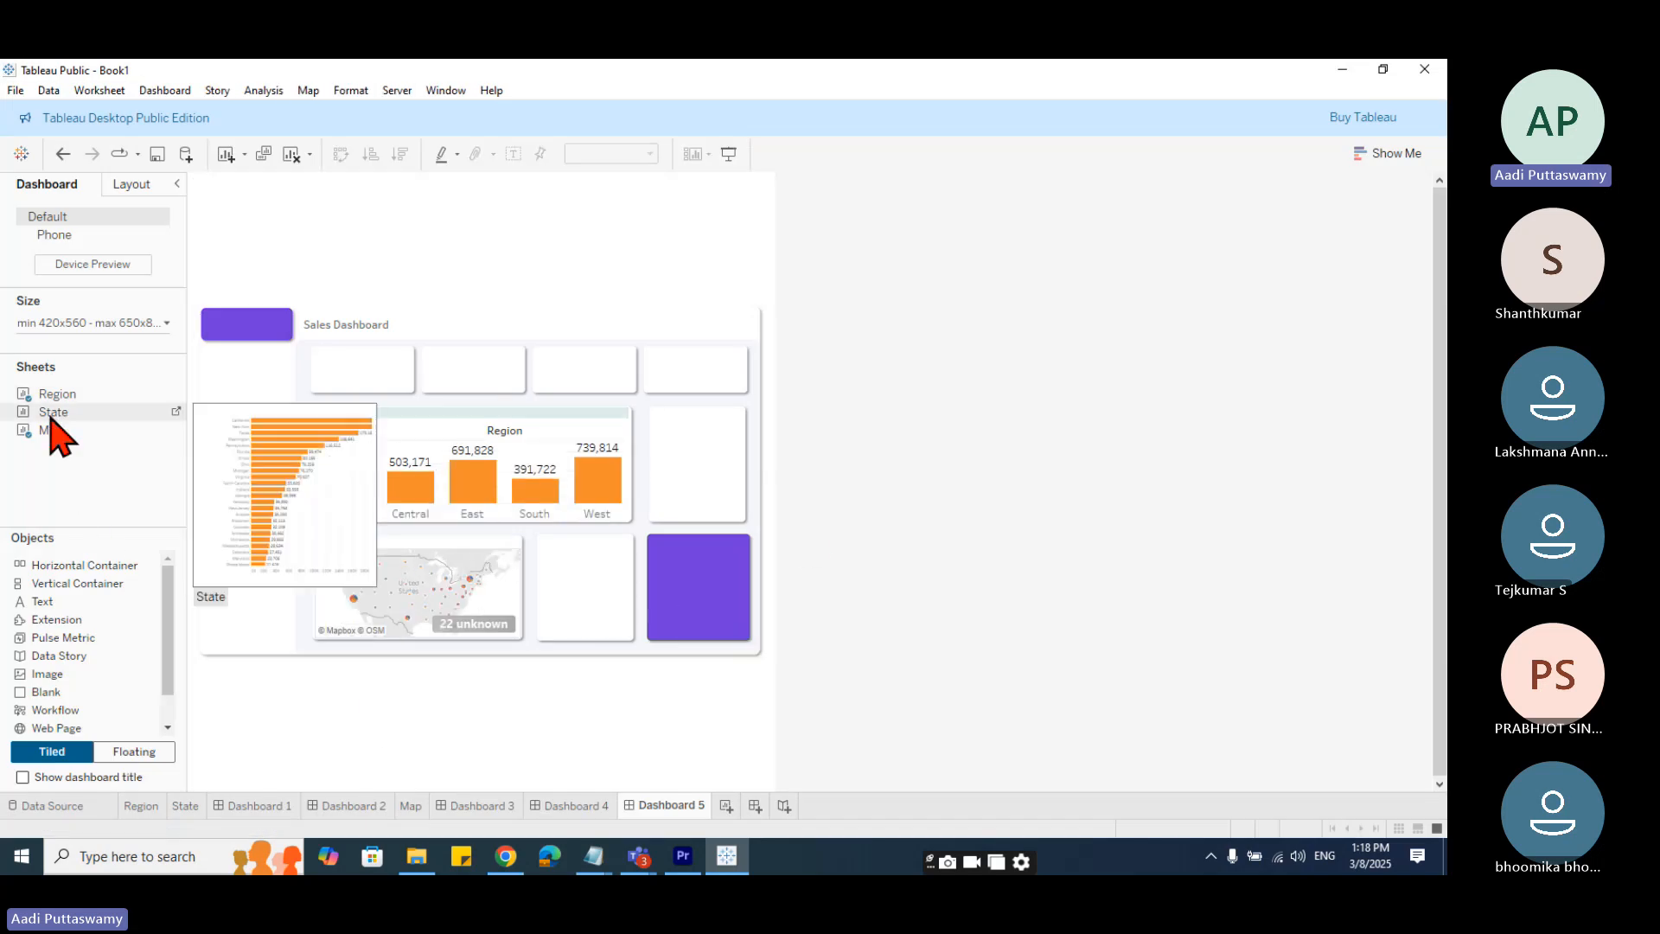
- Try a floating State chart with an empty title in the white card beside the Region chart, and remove it
{"action": "mouse_move", "coordinate": [506, 482]}
{"action": "left_mouse_down"}
{"action": "mouse_move", "coordinate": [683, 485]}
{"action": "mouse_move", "coordinate": [651, 411]}
{"action": "left_mouse_up"}
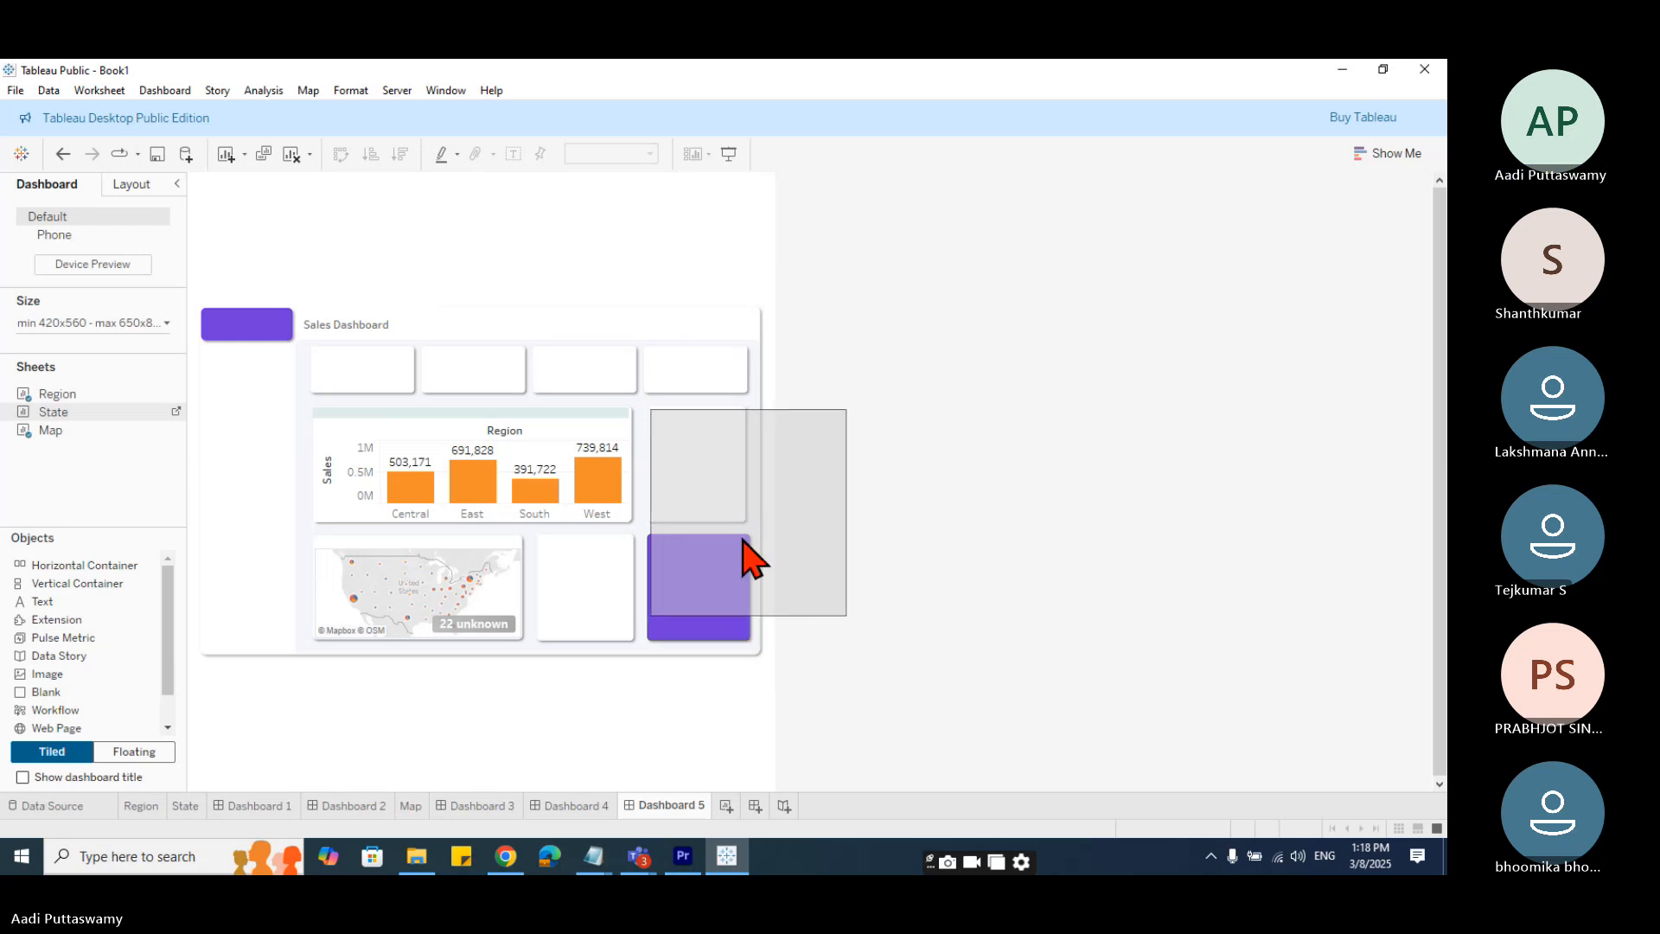
{"action": "mouse_move", "coordinate": [743, 539]}
{"action": "left_mouse_down"}
{"action": "mouse_move", "coordinate": [850, 663]}
{"action": "mouse_move", "coordinate": [723, 505]}
{"action": "mouse_move", "coordinate": [743, 520]}
{"action": "left_mouse_up"}
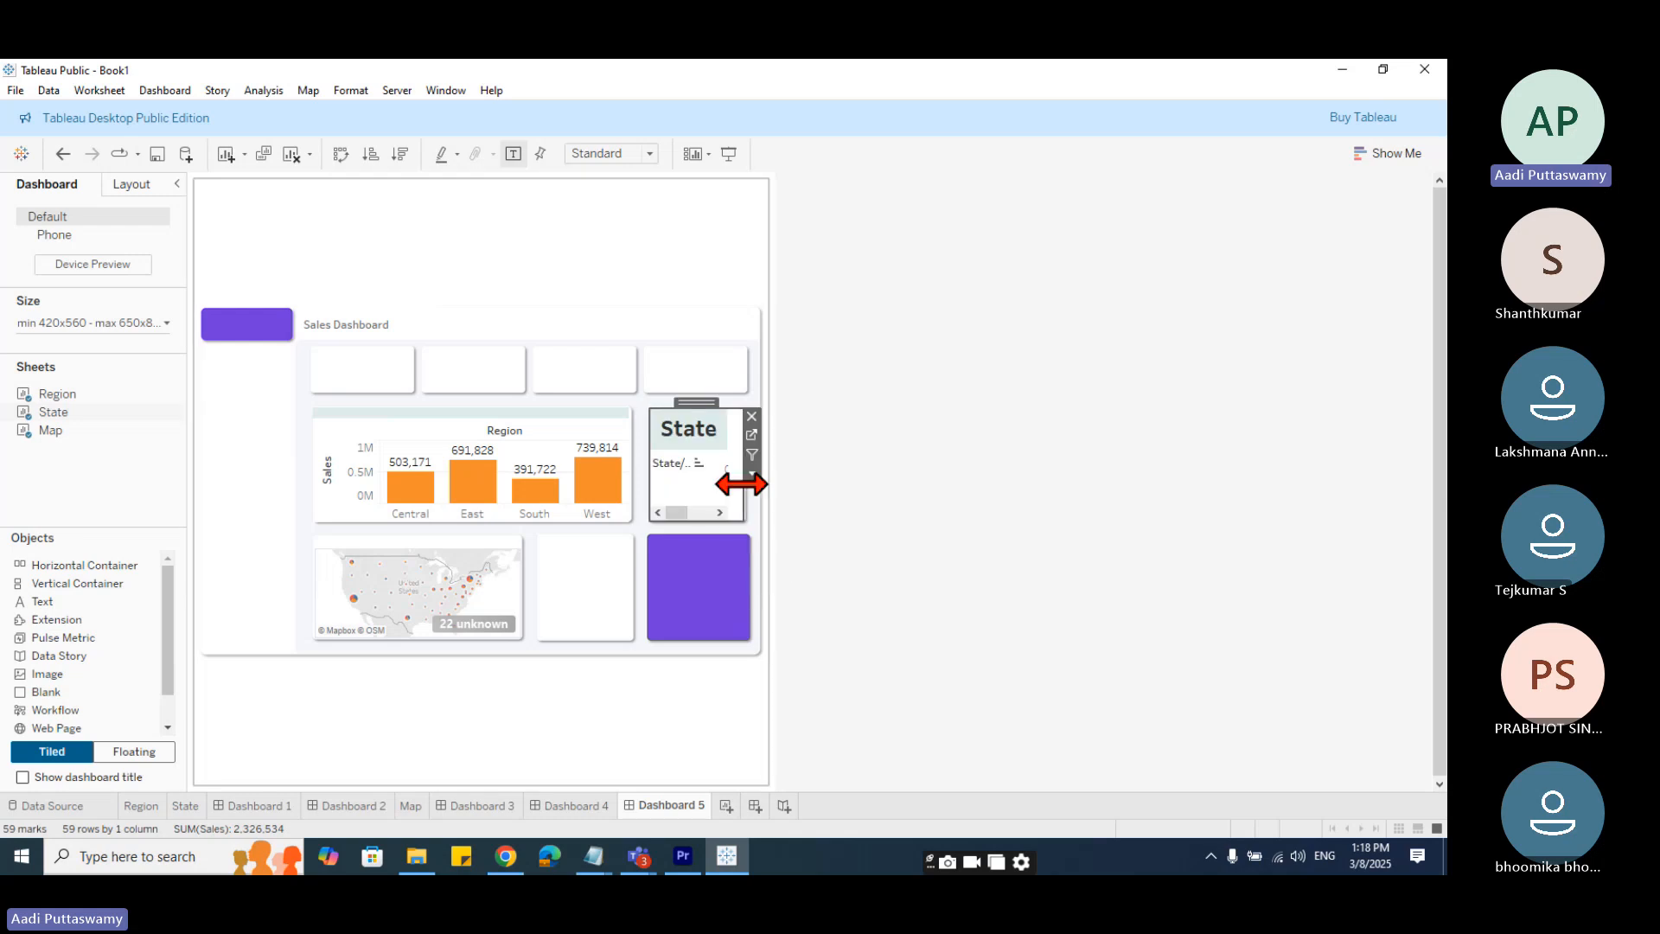
{"action": "double_click", "coordinate": [722, 437]}
{"action": "left_click_drag", "start_coordinate": [823, 381], "coordinate": [360, 366]}
{"action": "key", "text": "BackSpace"}
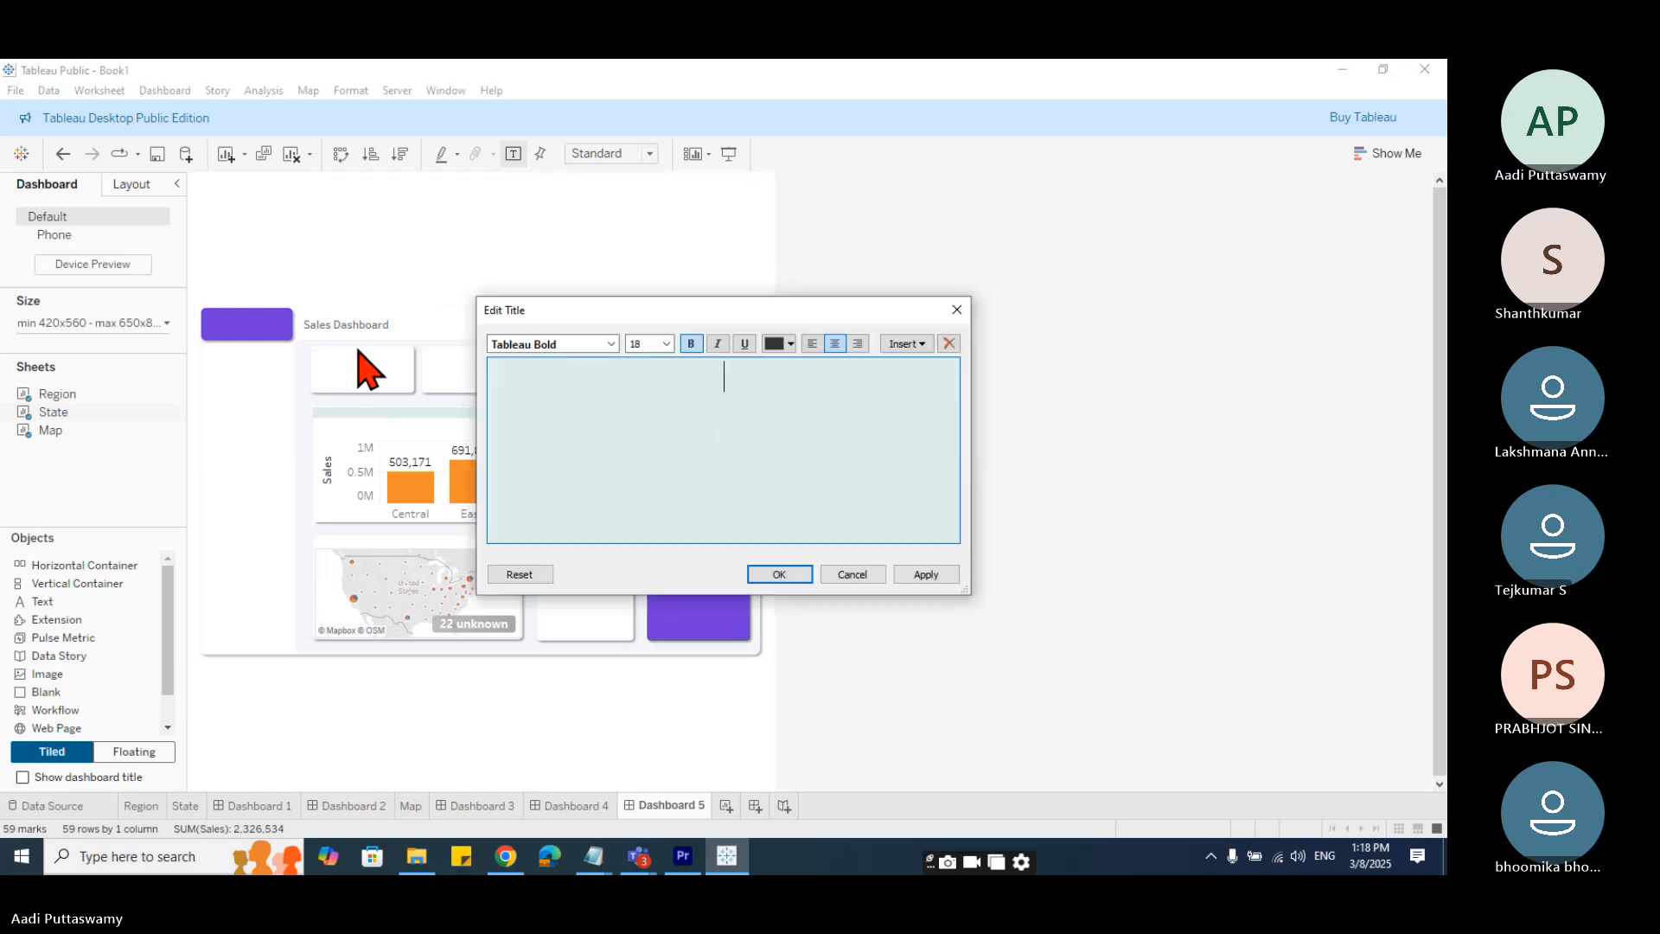
{"action": "left_click", "coordinate": [763, 574]}
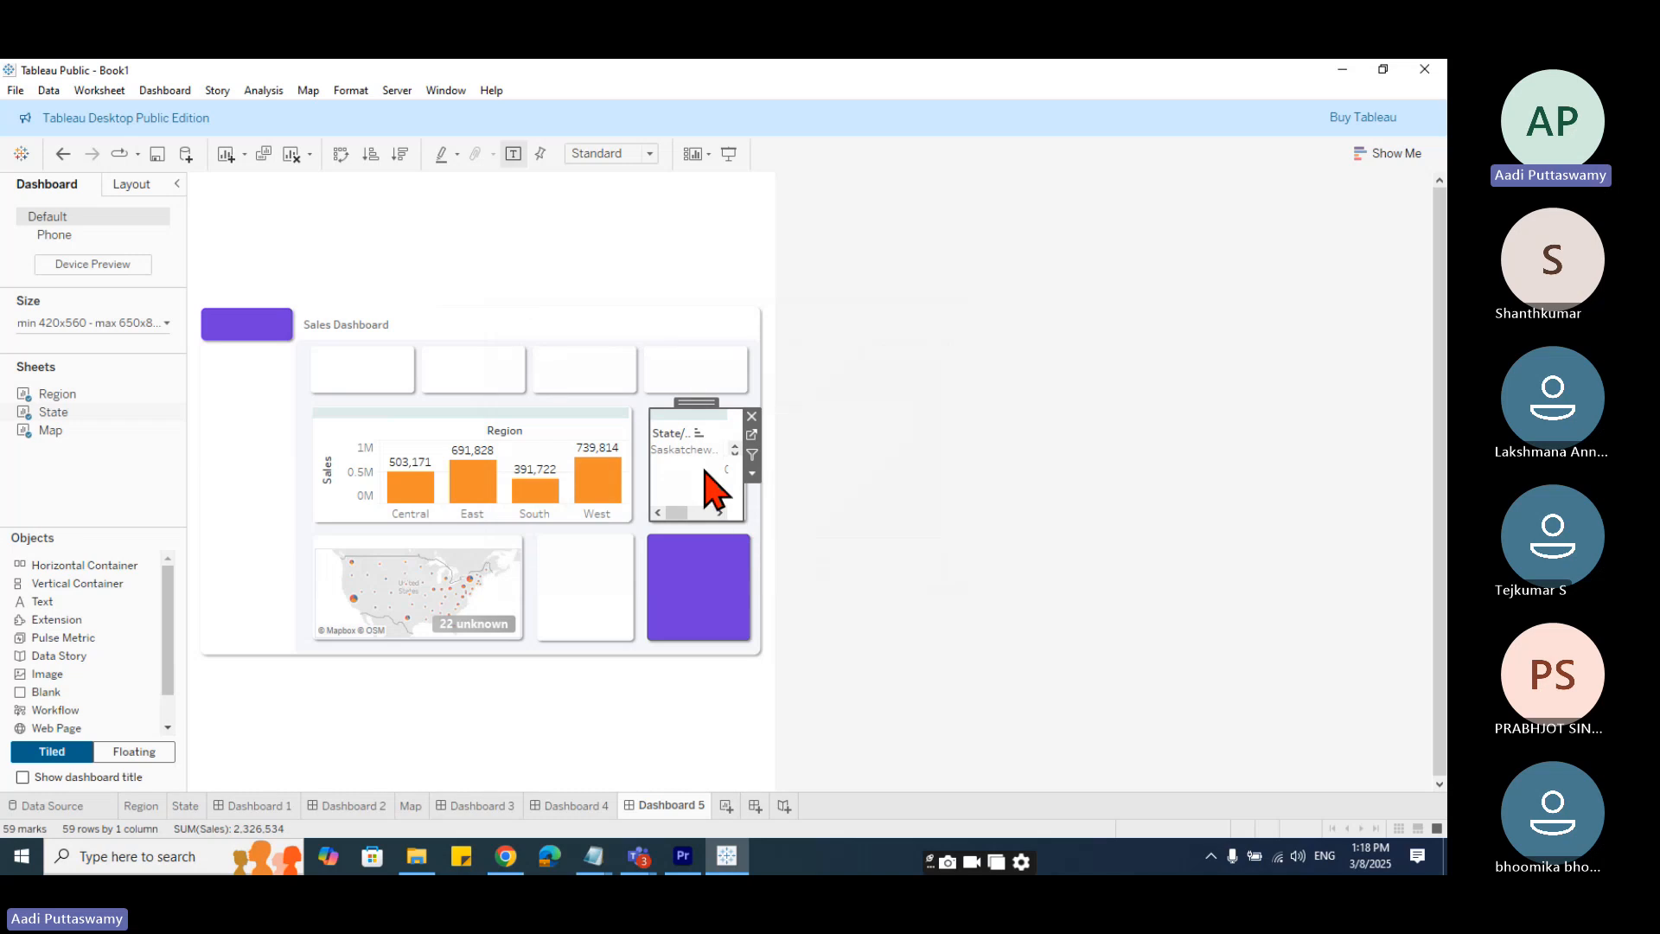
{"action": "left_click", "coordinate": [751, 416]}
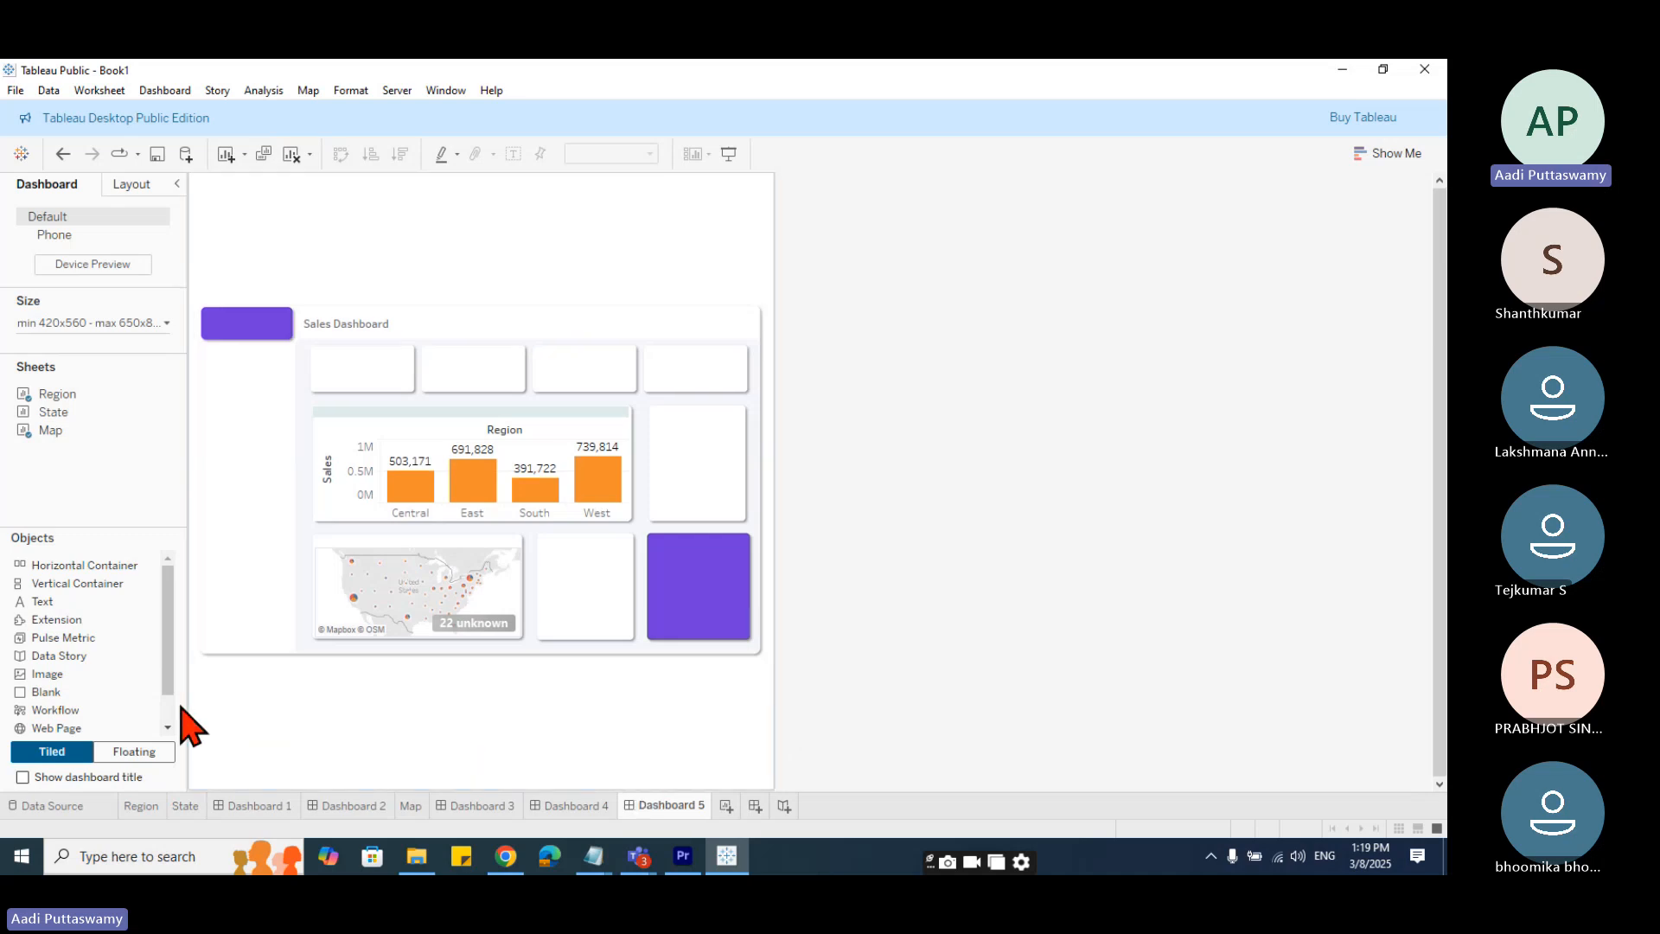
- On Dashboard 3, shrink the sample dashboard image from its upper edge to leave a gap below the Region chart
{"action": "left_click_drag", "start_coordinate": [167, 687], "coordinate": [168, 710]}
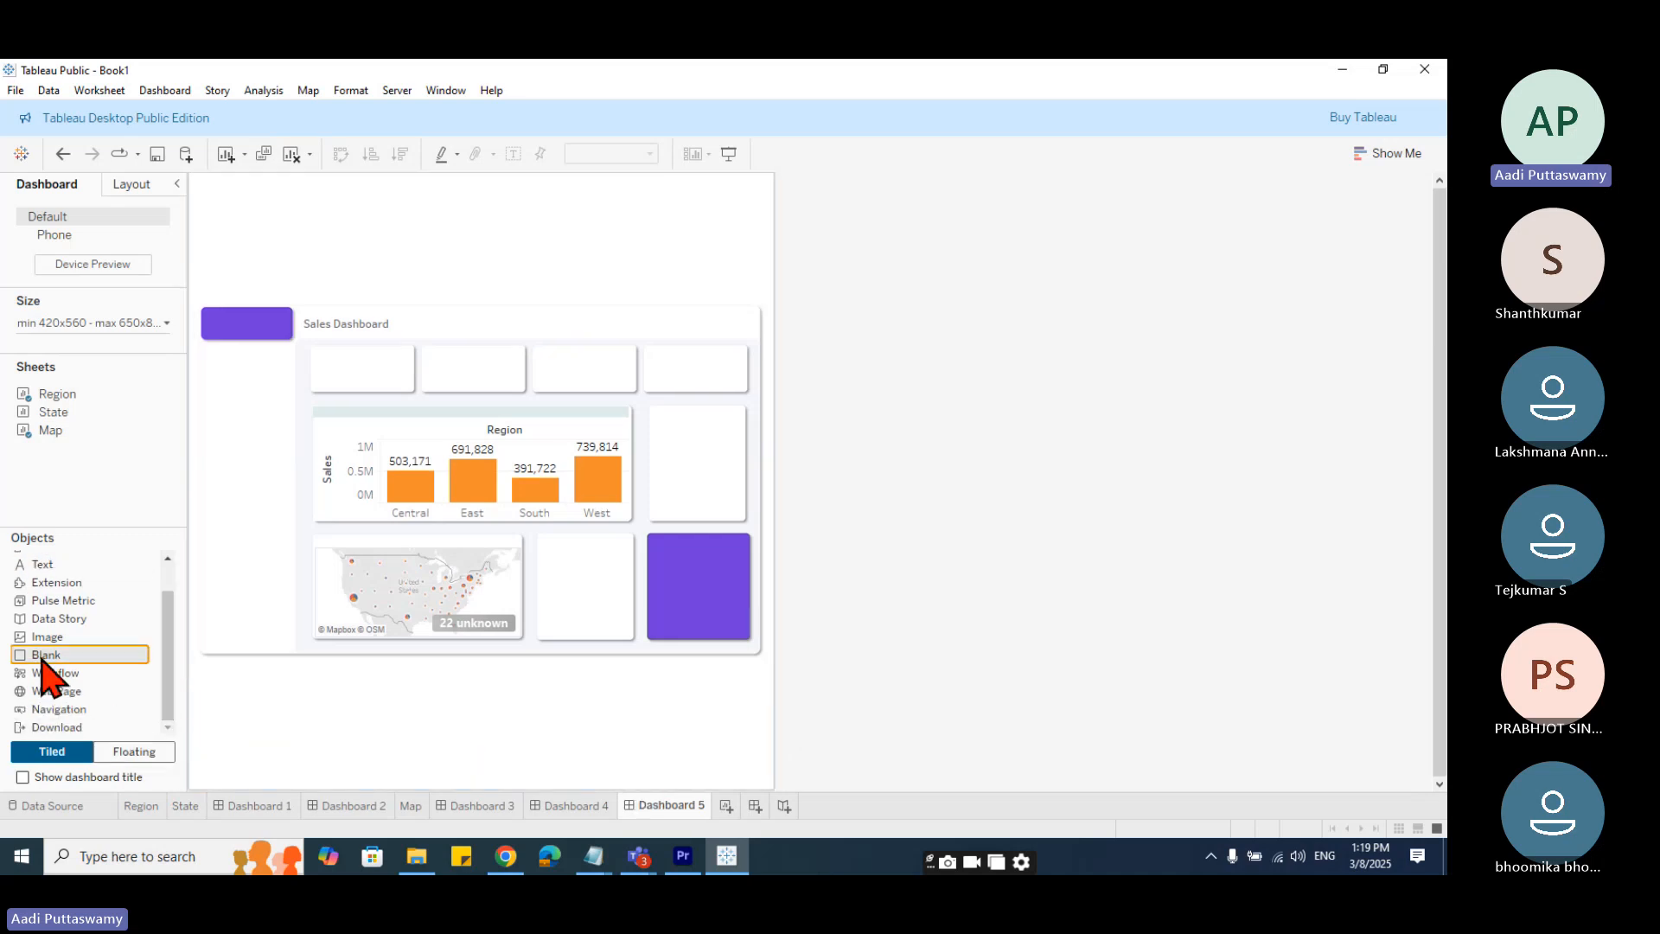
{"action": "left_click_drag", "start_coordinate": [44, 659], "coordinate": [615, 820]}
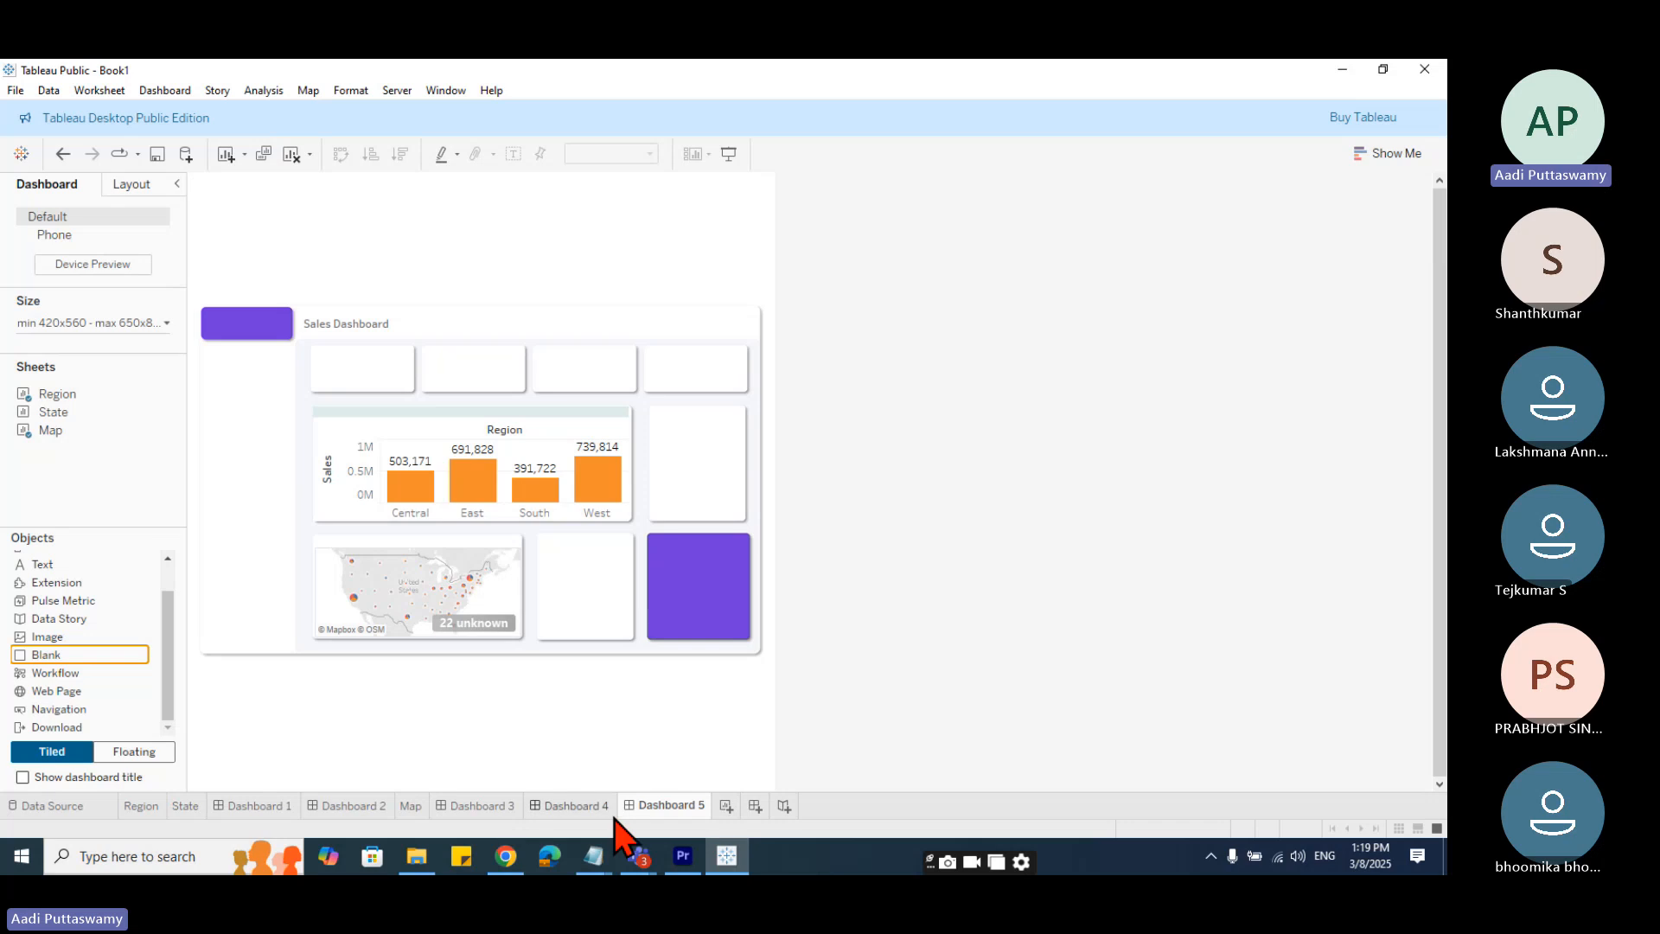
{"action": "left_click", "coordinate": [482, 805]}
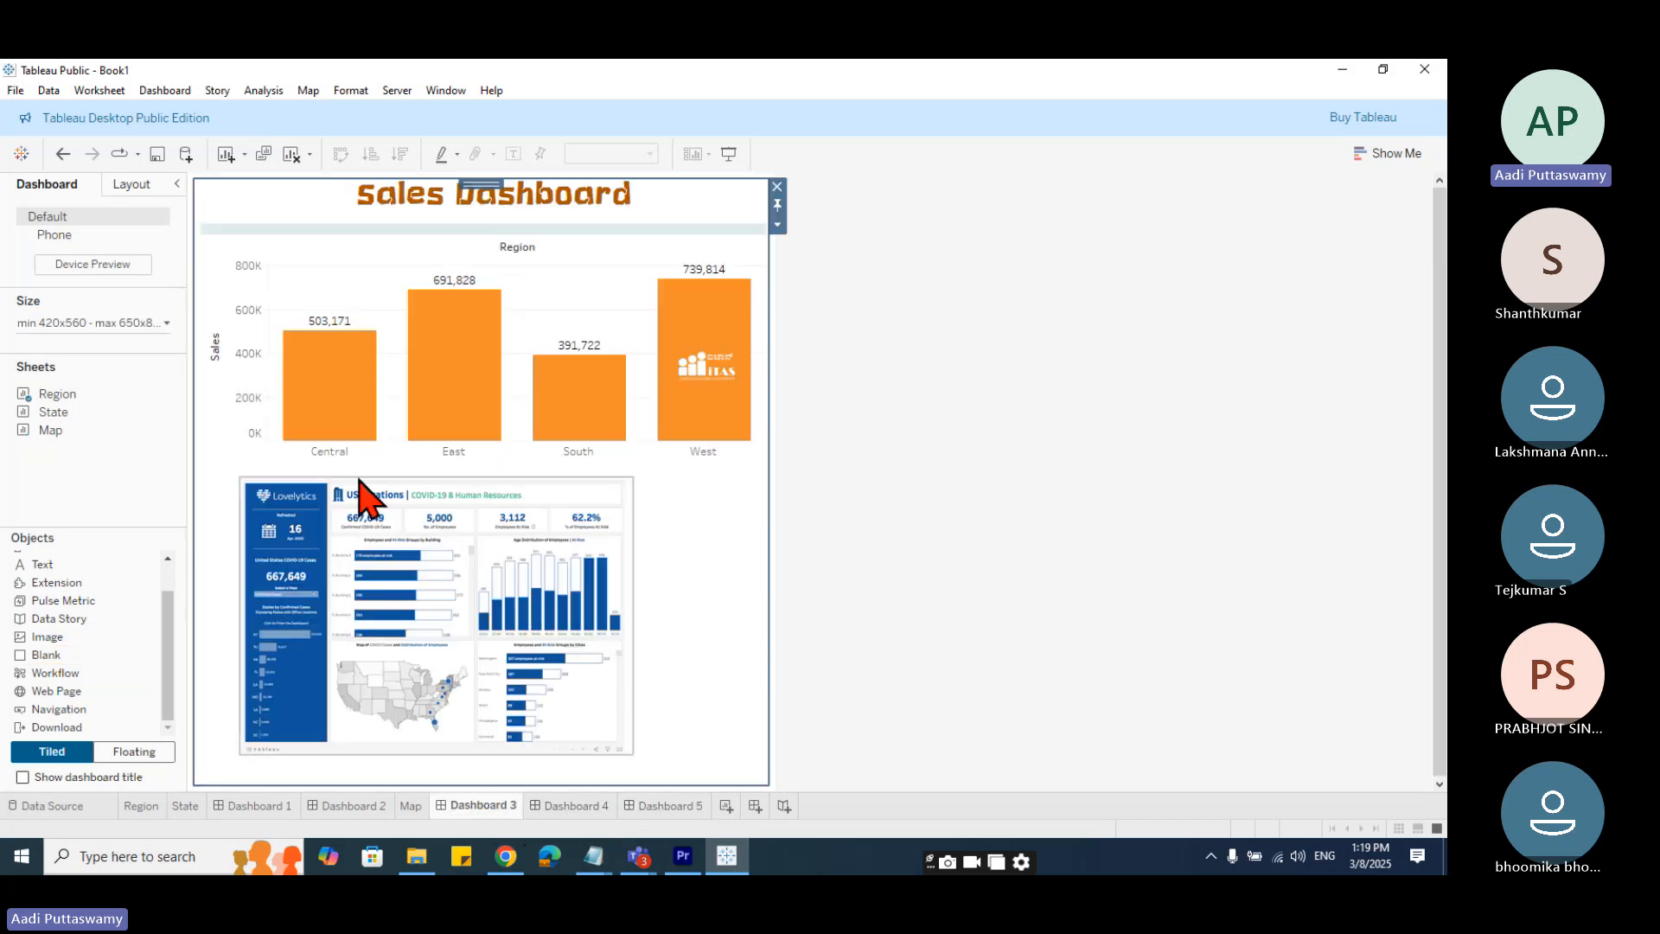
{"action": "left_click", "coordinate": [460, 504]}
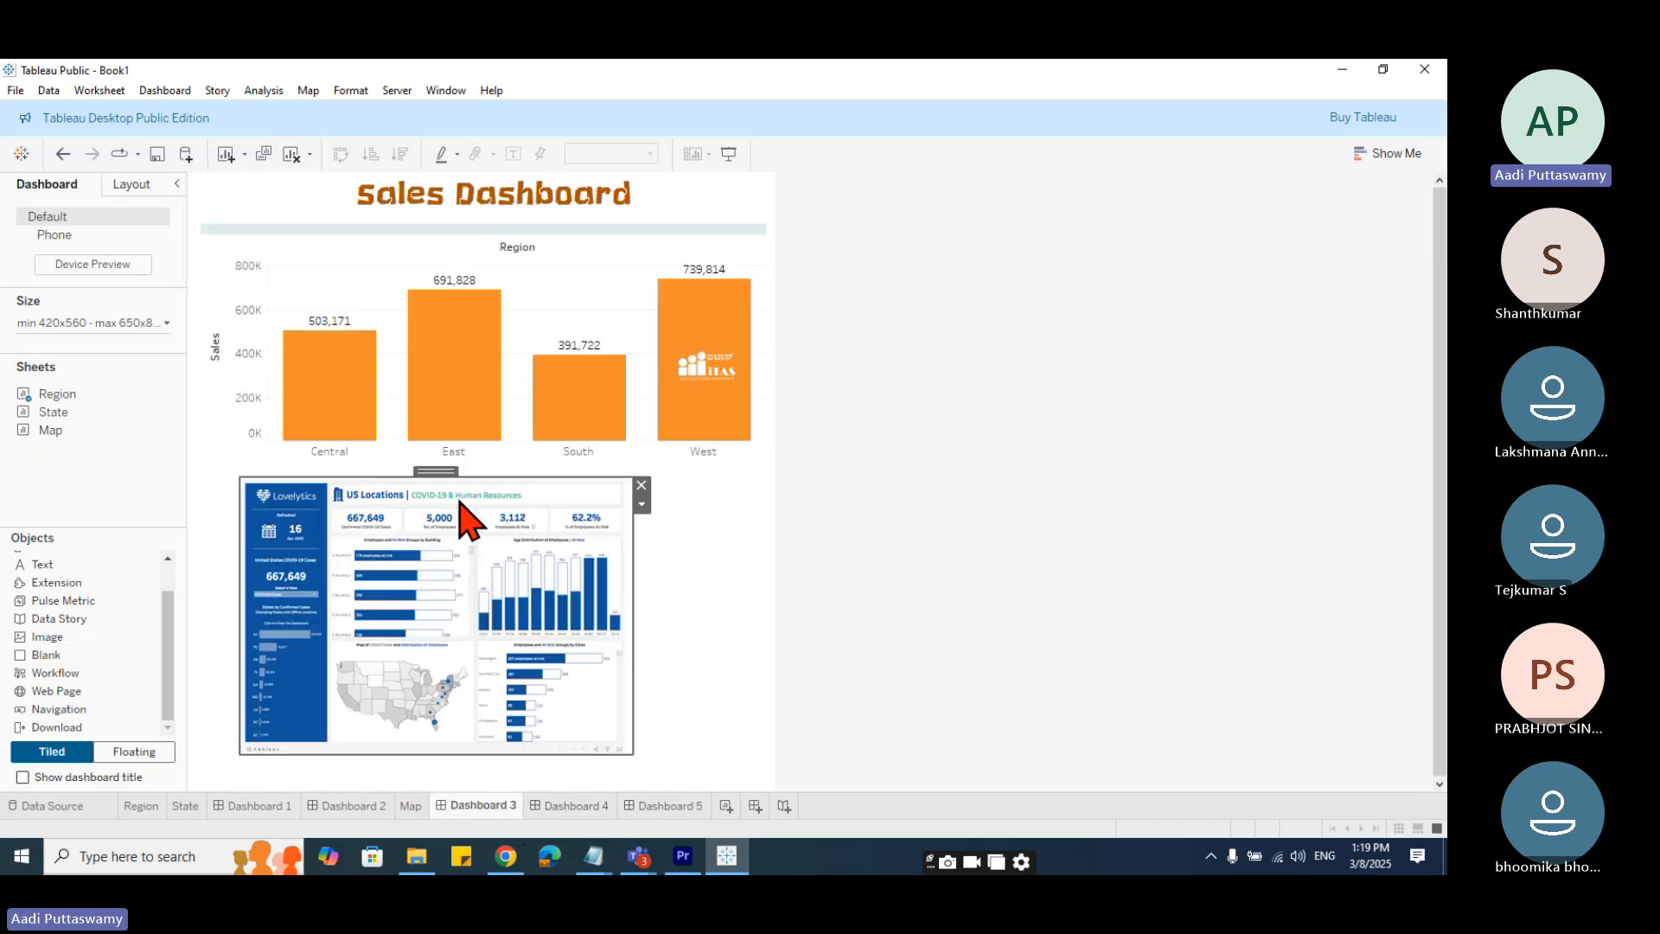
{"action": "left_click_drag", "start_coordinate": [475, 477], "coordinate": [481, 527]}
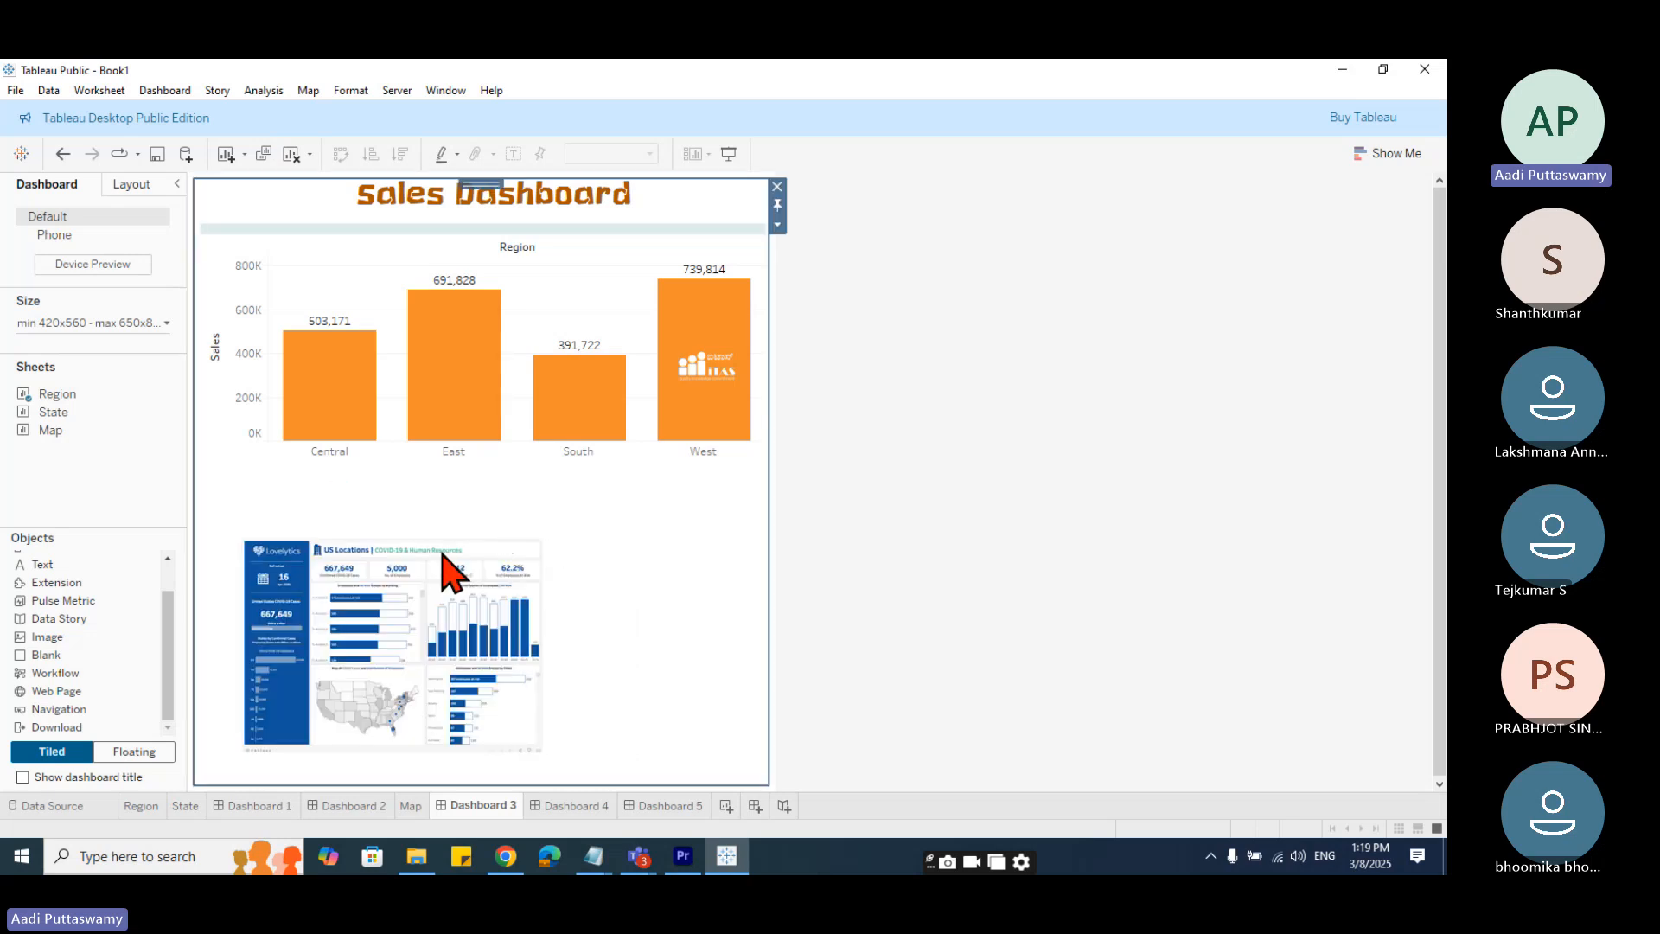
- Place a blank floating object below the Region chart and resize it into a thin full-width strip above the sample dashboard image
{"action": "left_click_drag", "start_coordinate": [45, 636], "coordinate": [304, 527]}
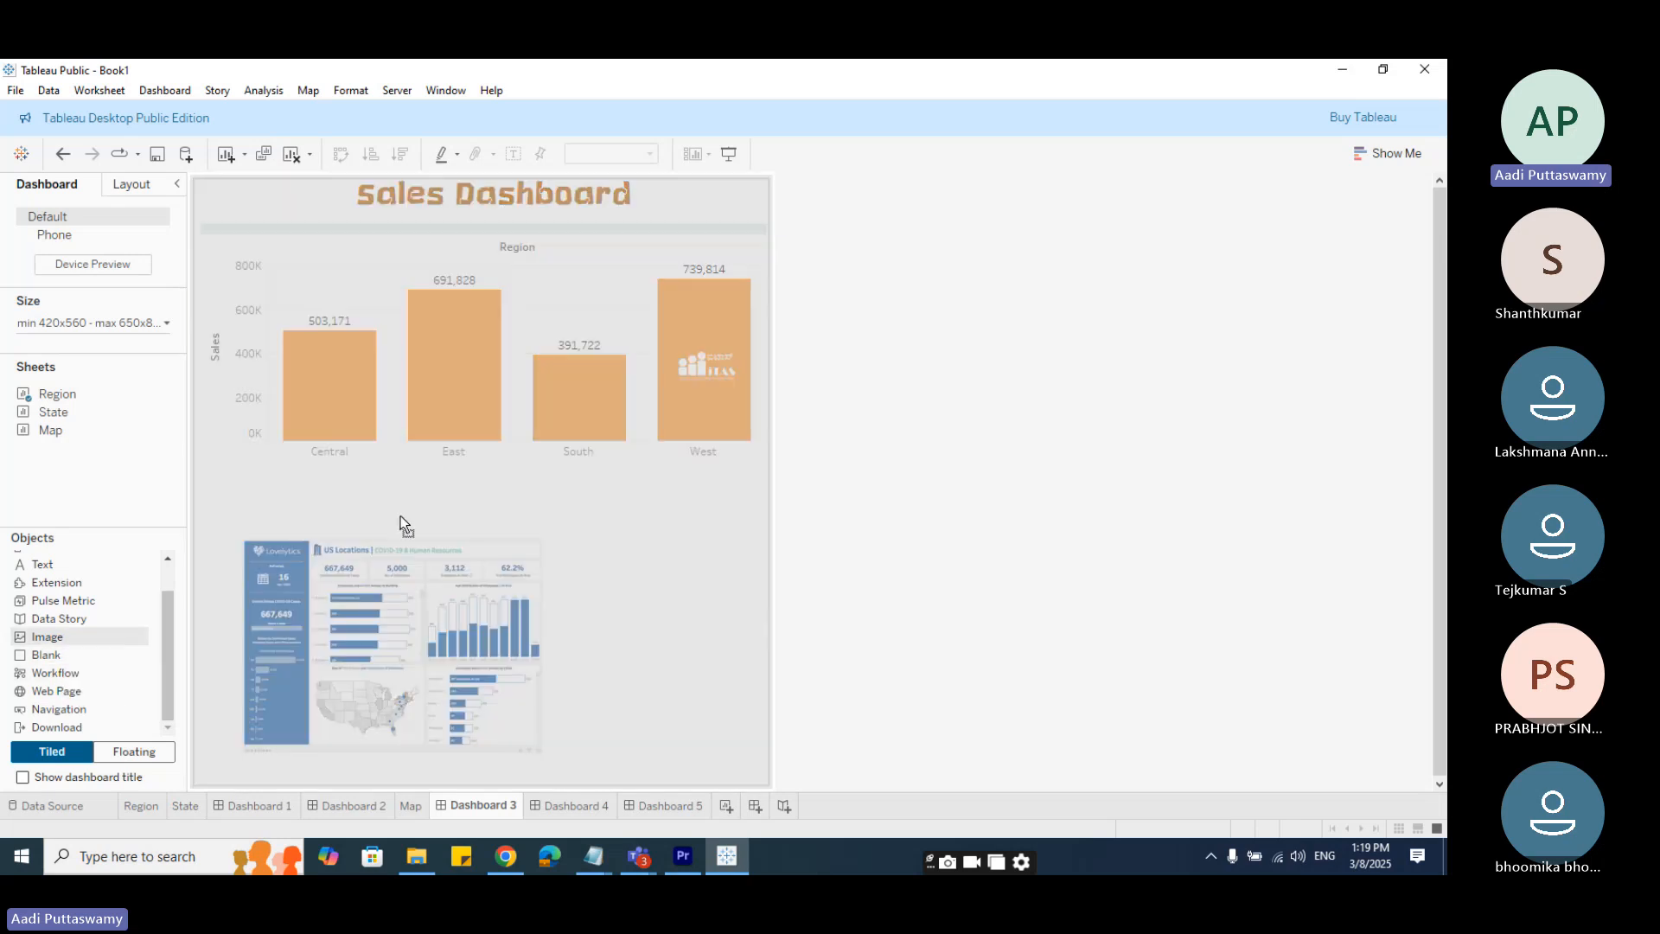
{"action": "left_click_drag", "start_coordinate": [401, 516], "coordinate": [205, 470]}
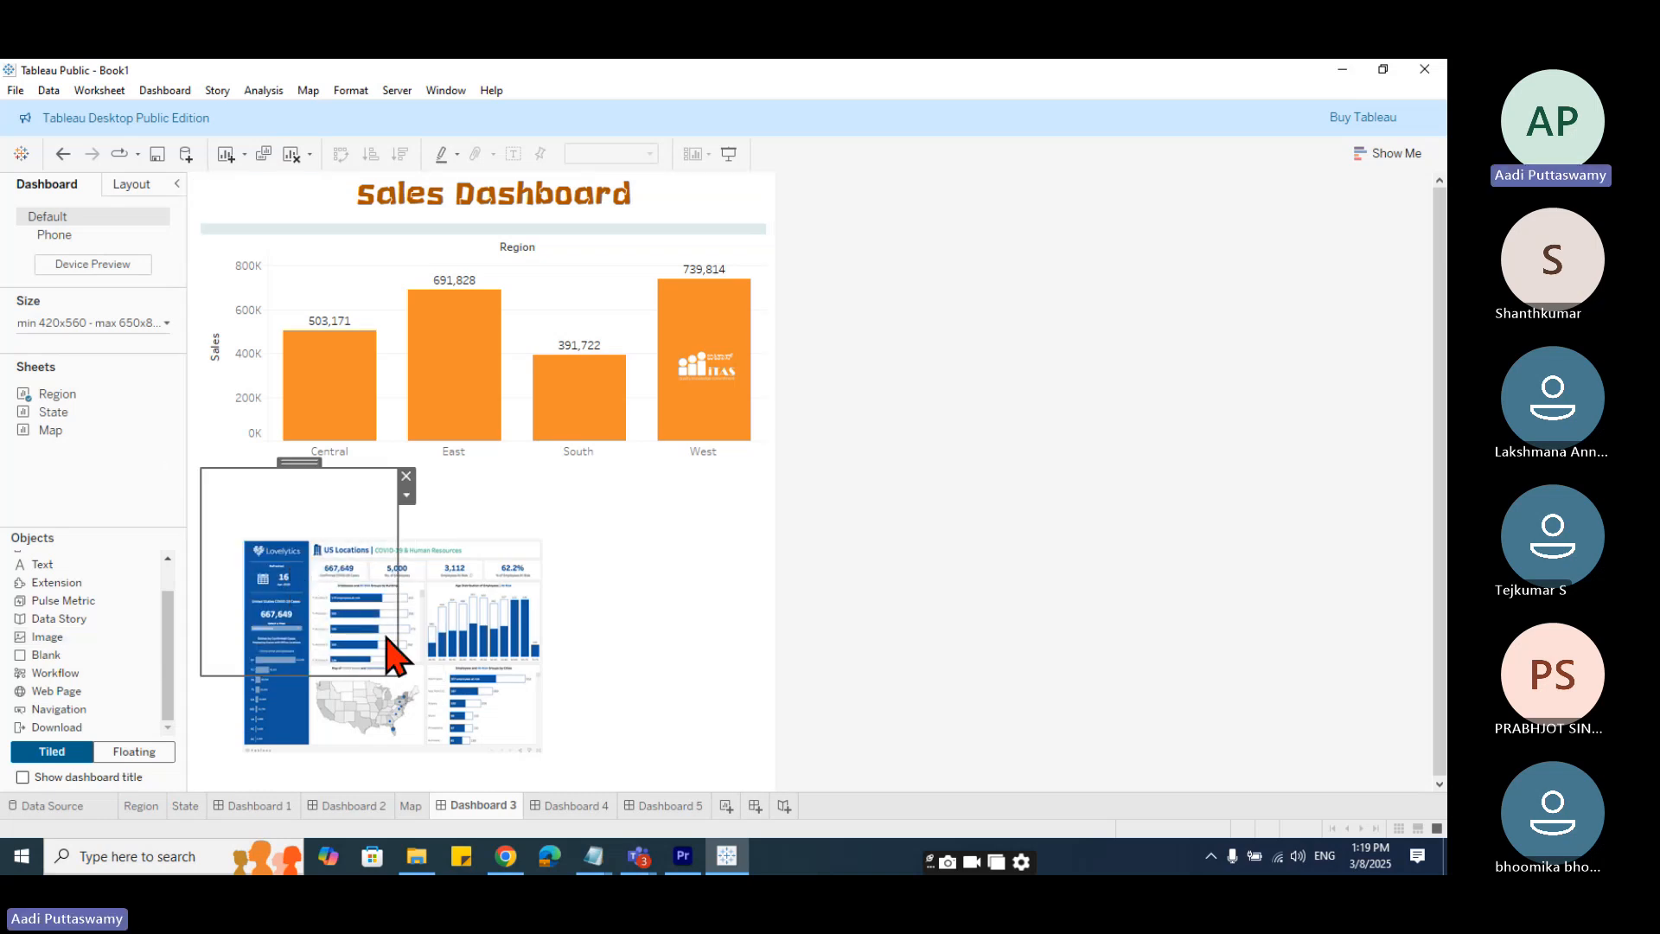
{"action": "left_click_drag", "start_coordinate": [396, 674], "coordinate": [775, 523]}
{"action": "left_click_drag", "start_coordinate": [493, 522], "coordinate": [480, 470]}
{"action": "left_click", "coordinate": [691, 573]}
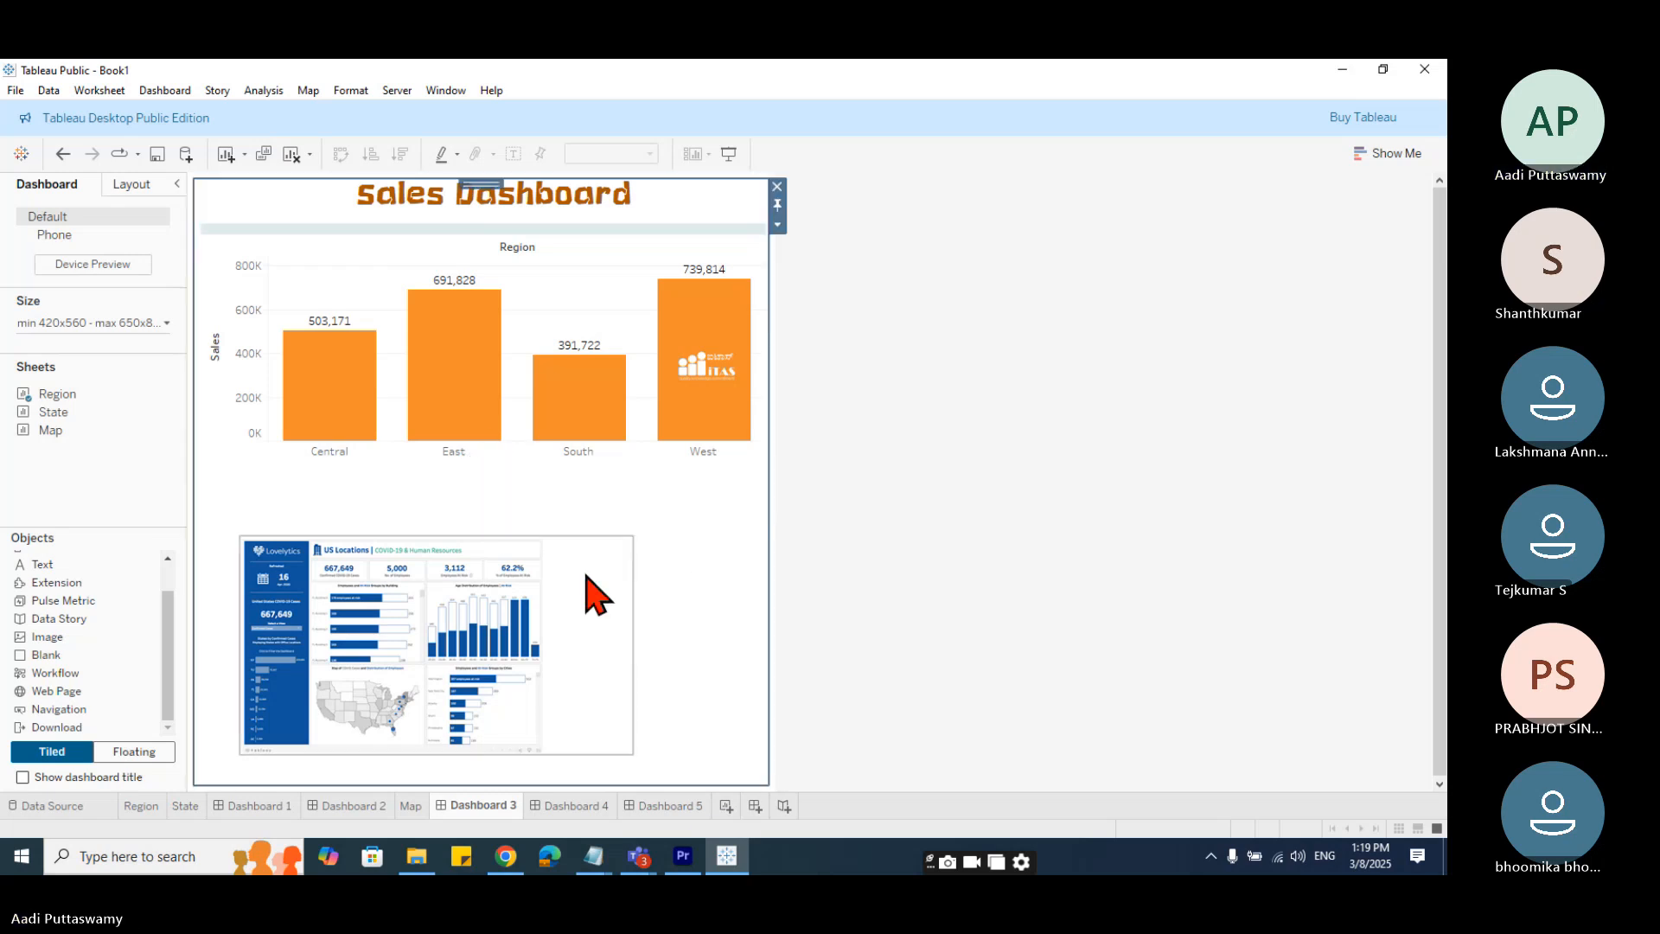
{"action": "left_click", "coordinate": [366, 496]}
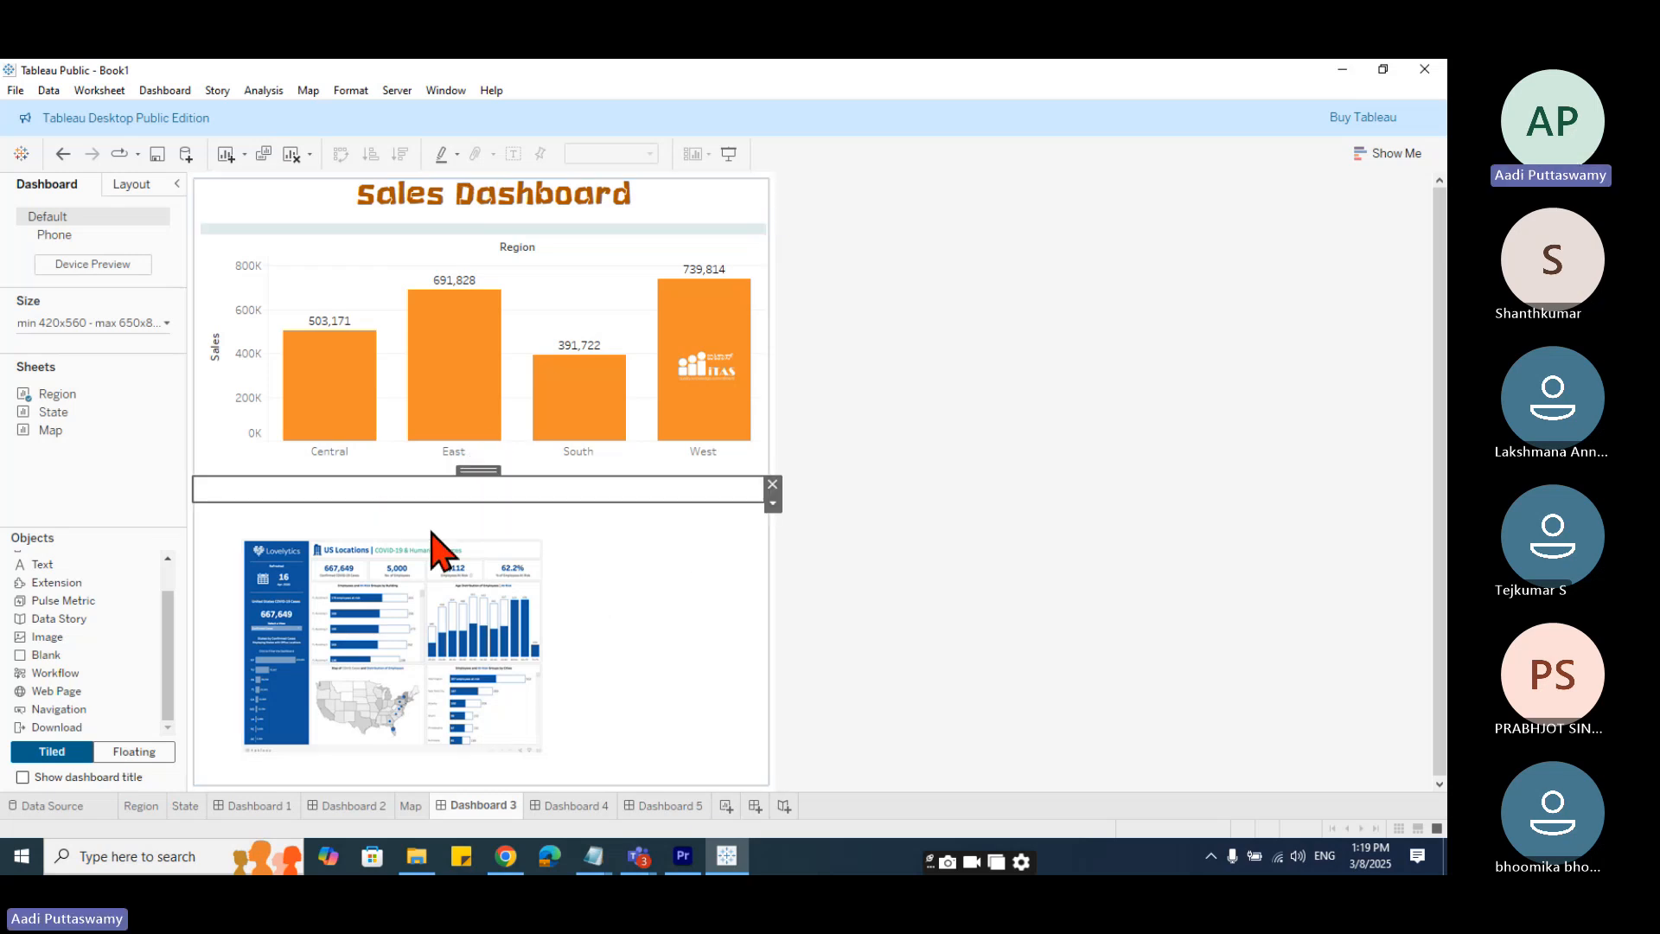
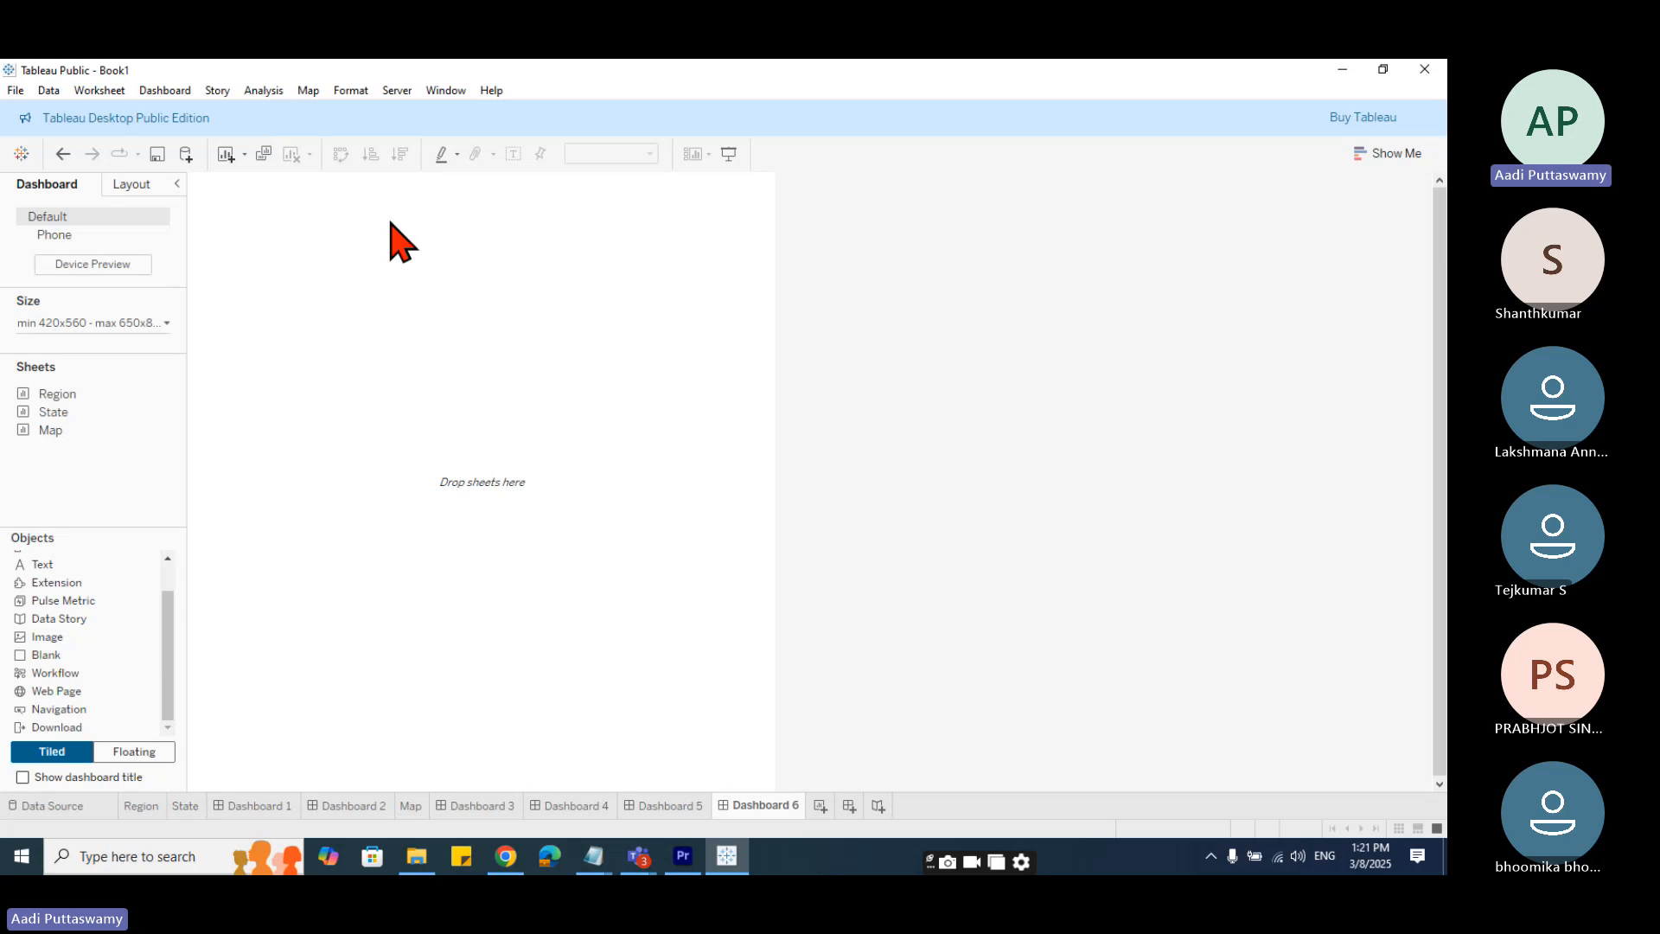
{"action": "left_click", "coordinate": [164, 90]}
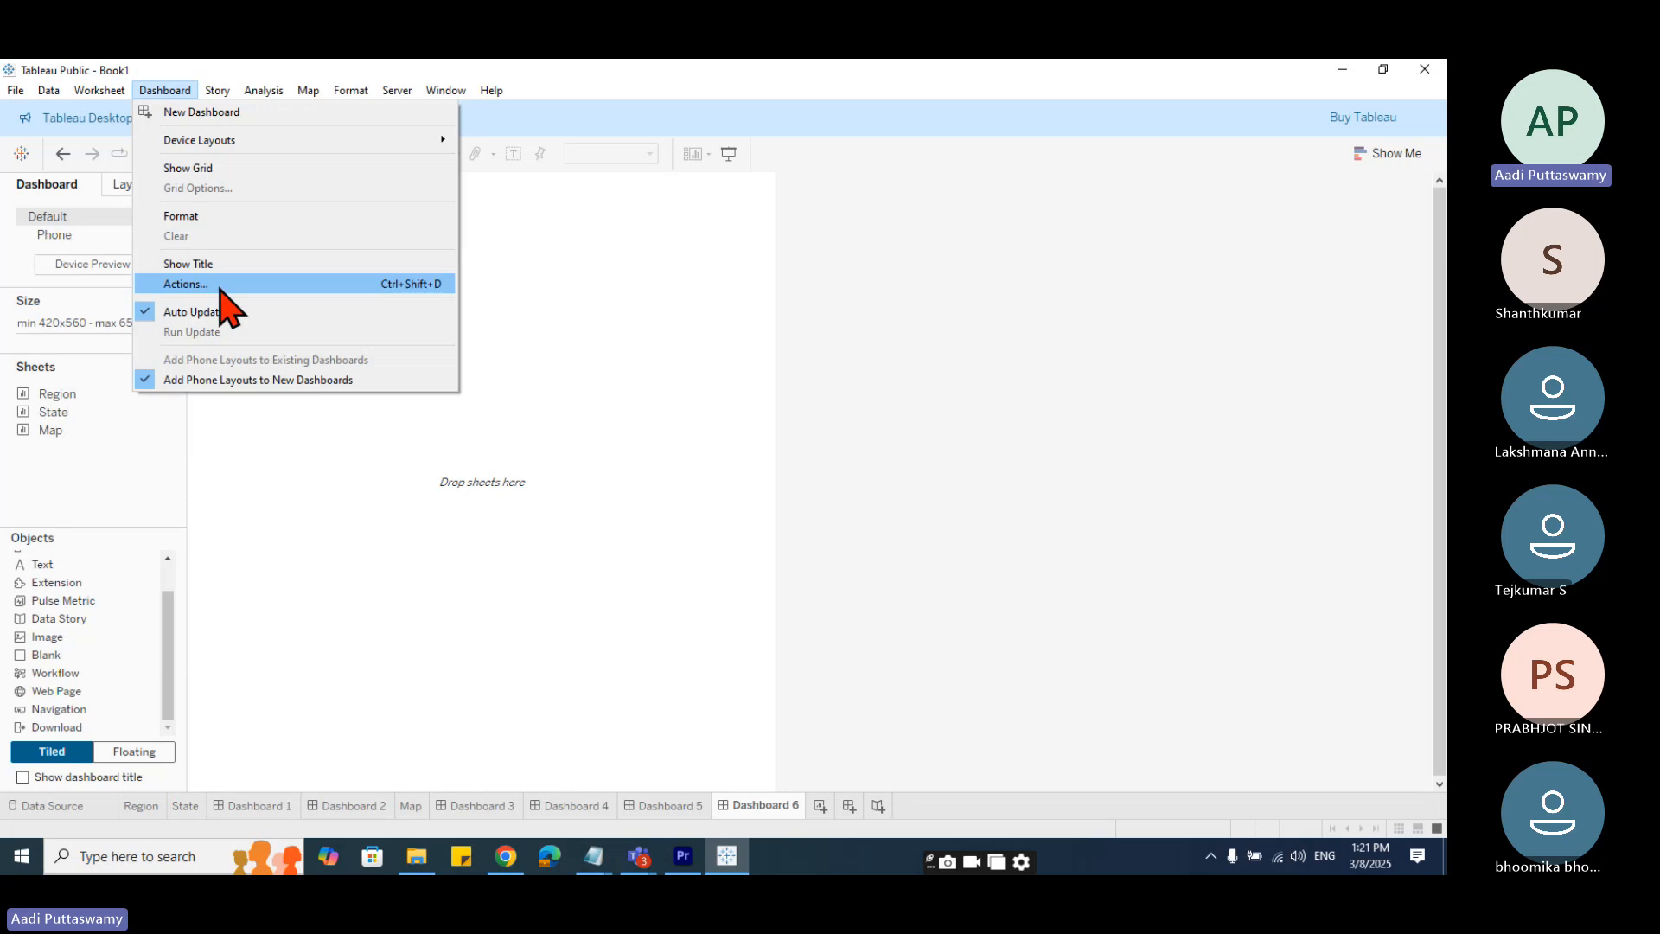
{"action": "left_click", "coordinate": [586, 536]}
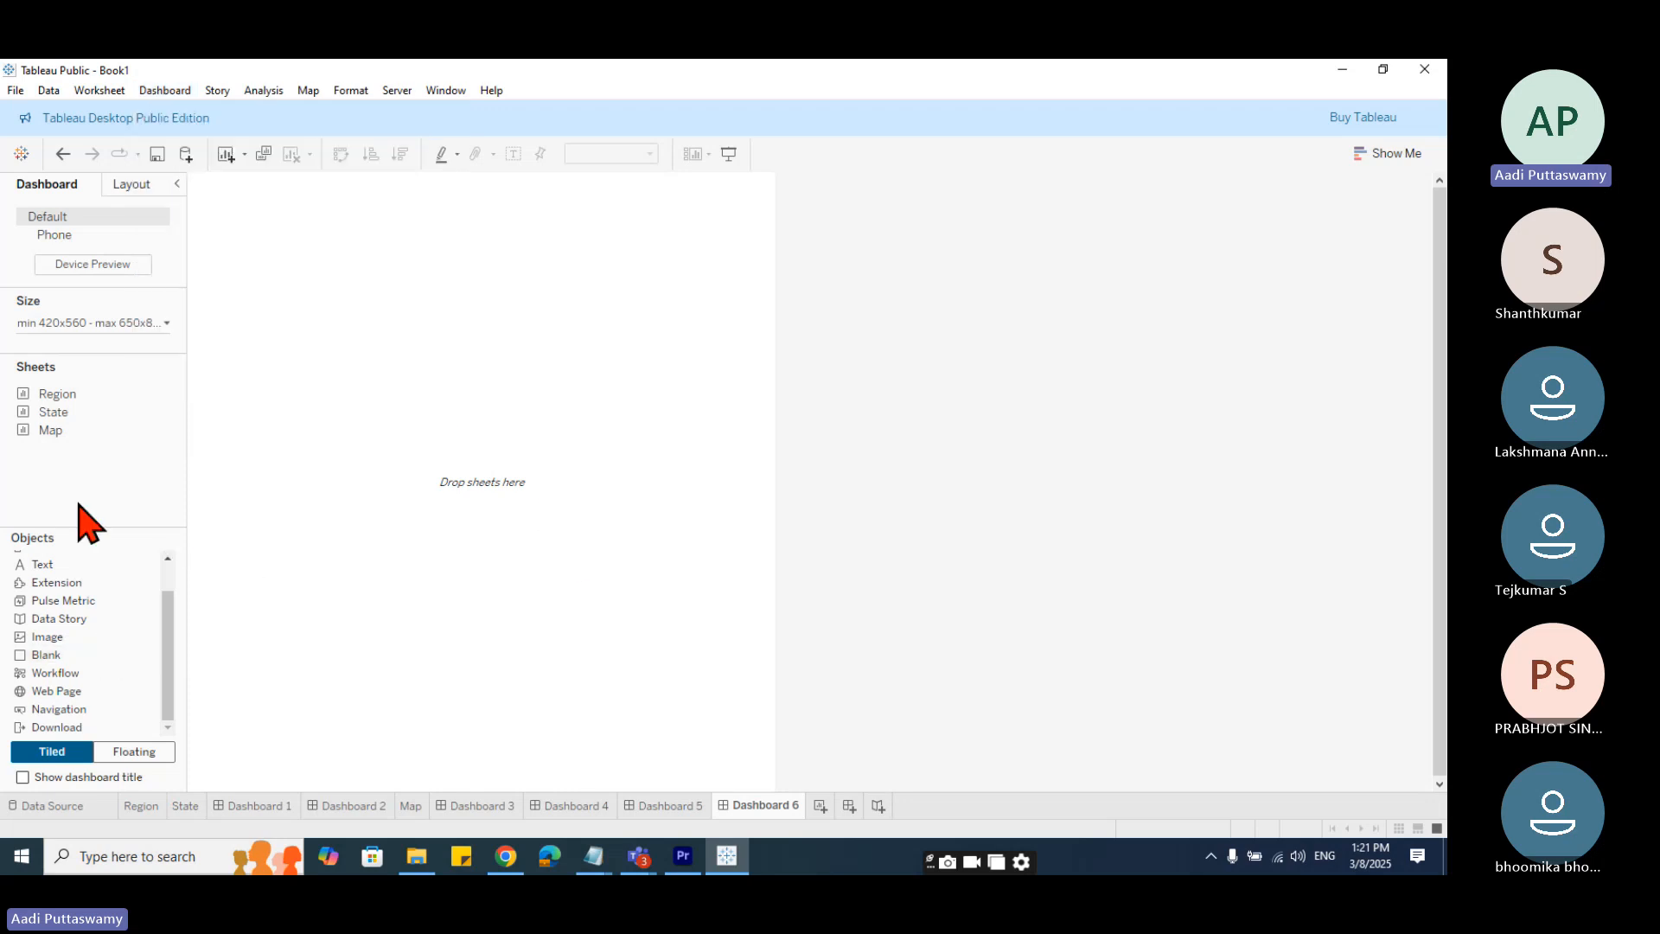
- Place the Map sheet as an enlarged floating object in Dashboard 6's upper-left corner and remove its Category legend
{"action": "left_click_drag", "start_coordinate": [60, 429], "coordinate": [196, 182]}
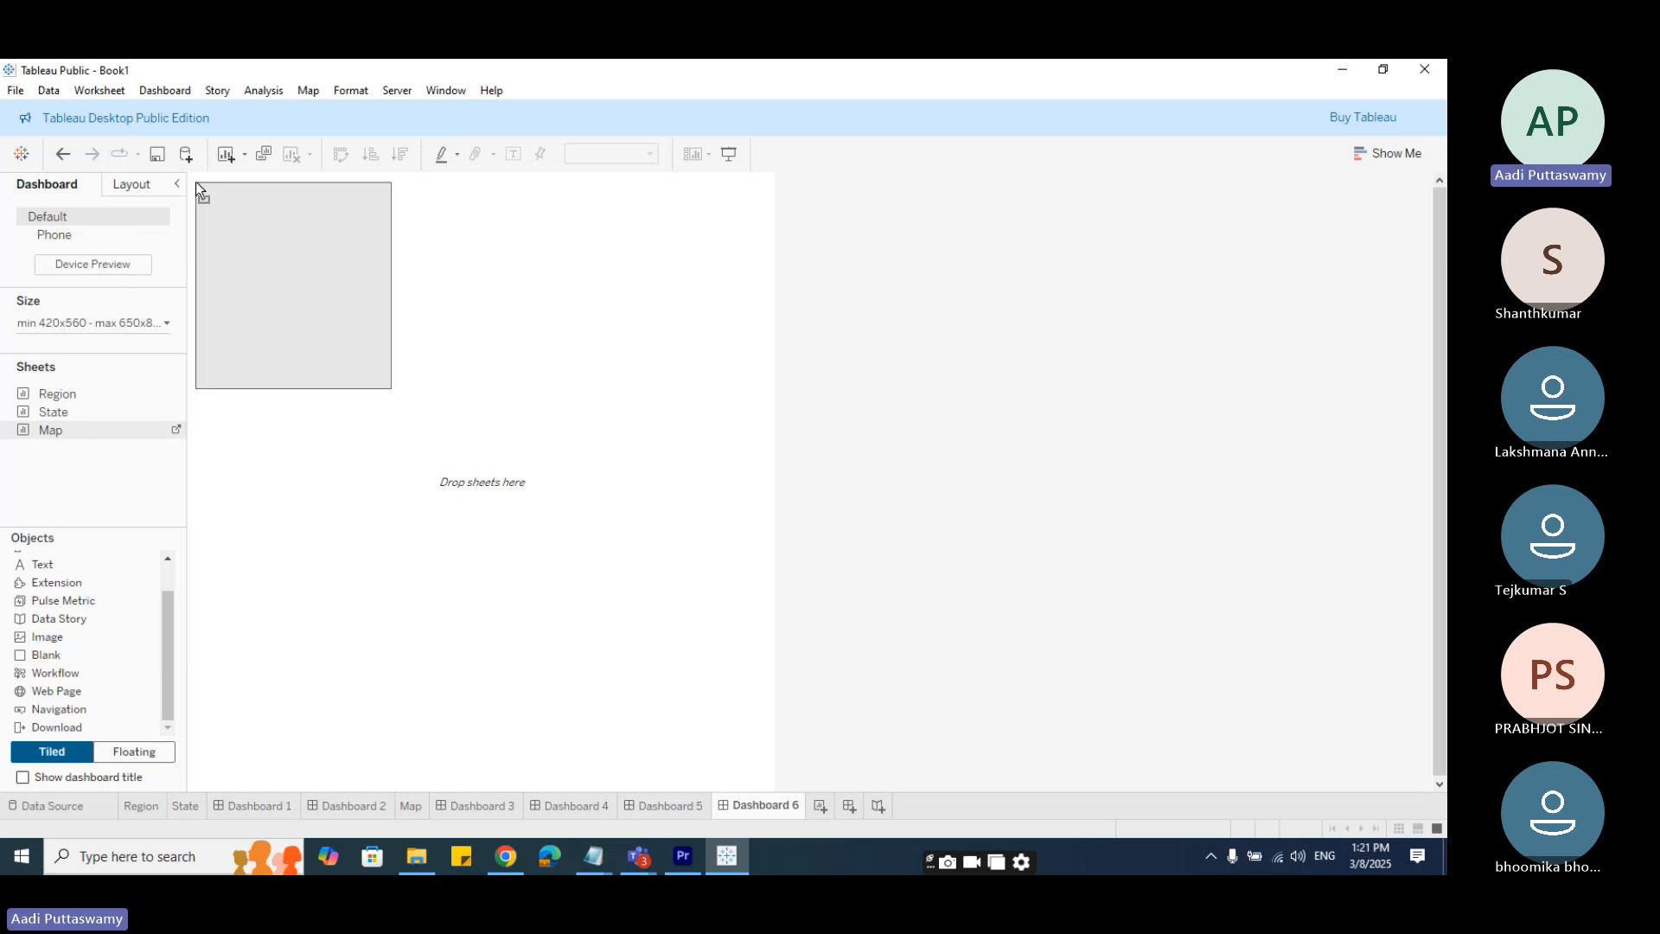
{"action": "left_click_drag", "start_coordinate": [364, 413], "coordinate": [574, 473]}
{"action": "left_click", "coordinate": [496, 241]}
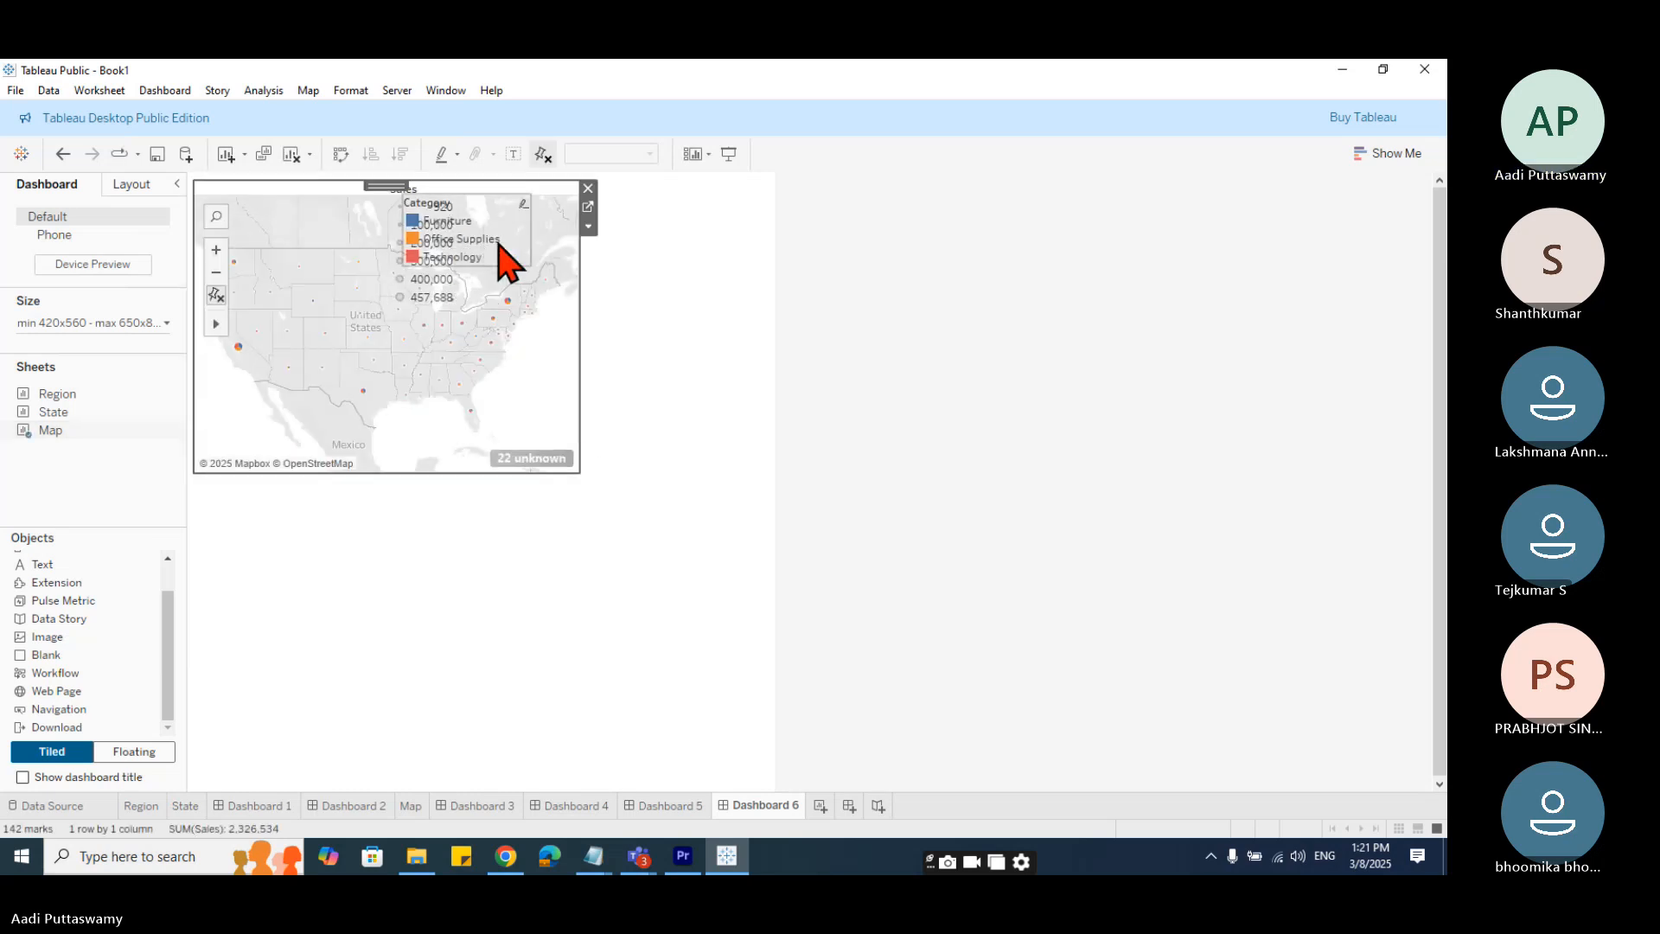
{"action": "left_click", "coordinate": [539, 204]}
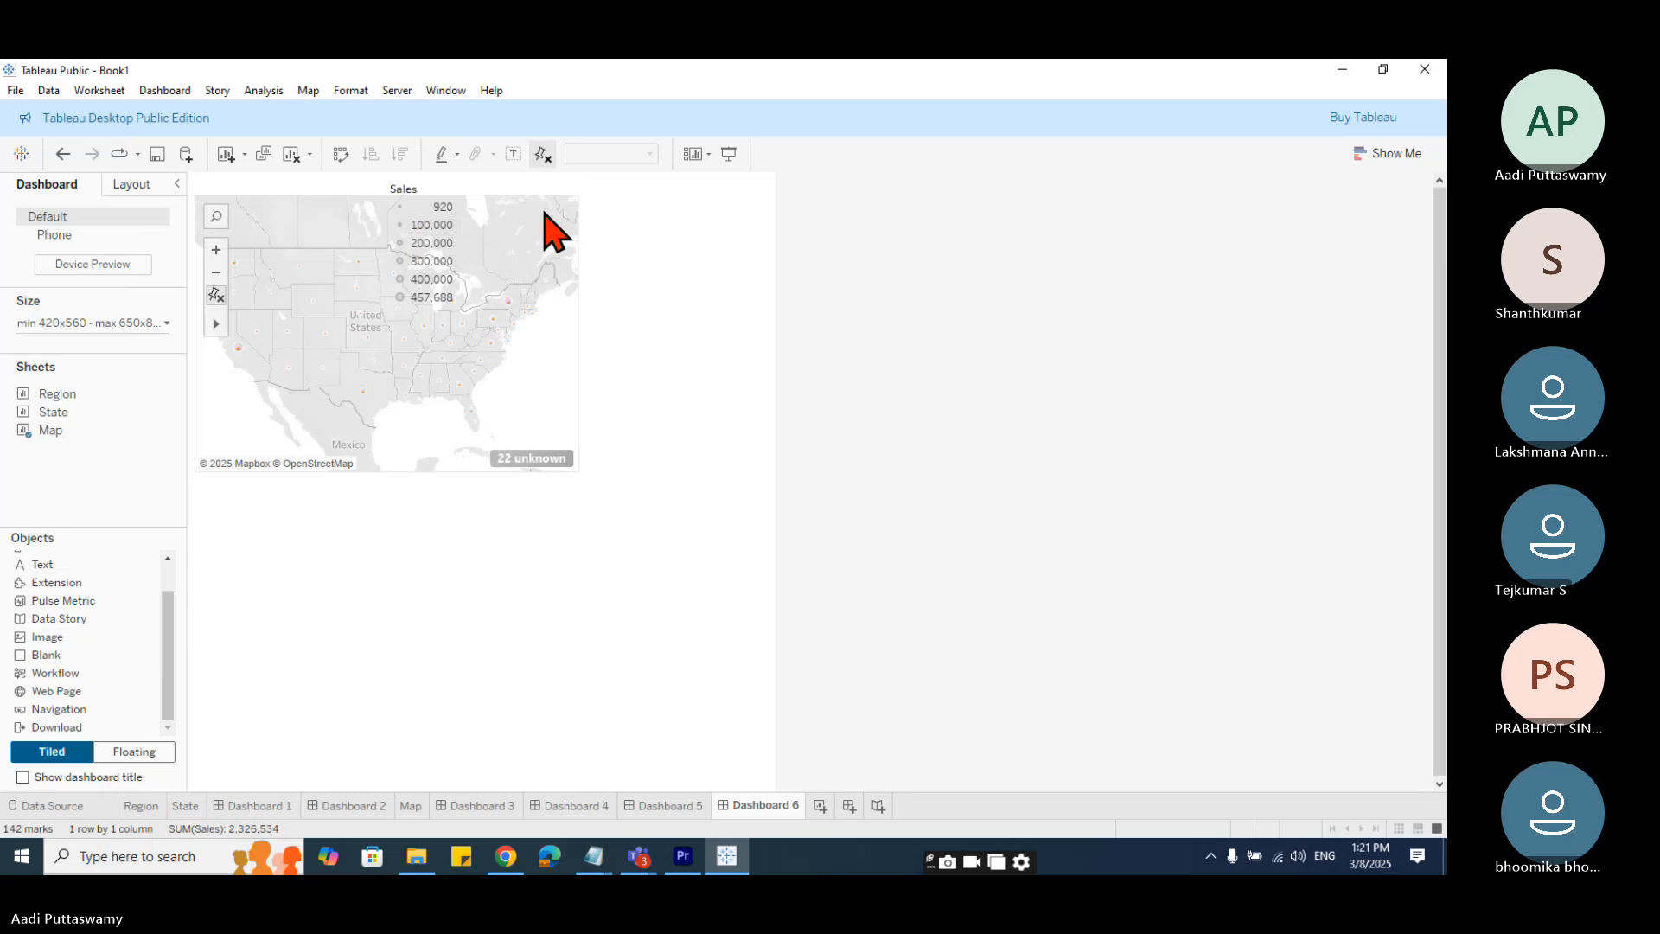
- Remove the Sales size legend from Dashboard 6 and resize the floating map to a shorter shape spanning the dashboard's width
{"action": "left_click", "coordinate": [467, 259]}
{"action": "left_click", "coordinate": [530, 194]}
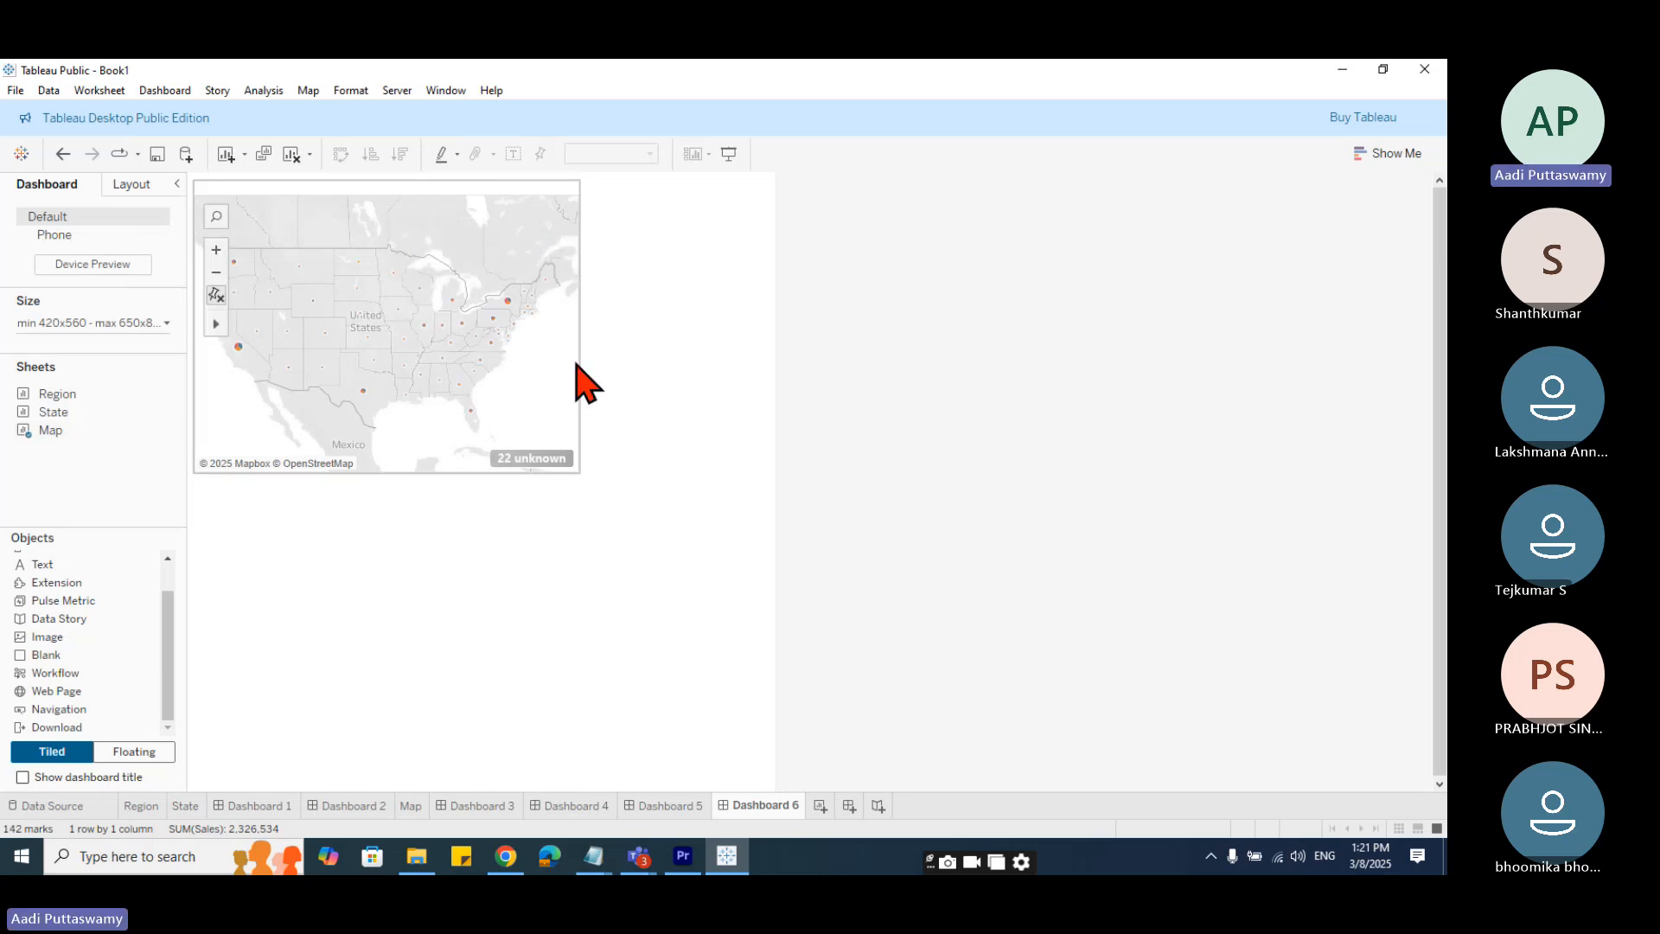
{"action": "left_click", "coordinate": [575, 472]}
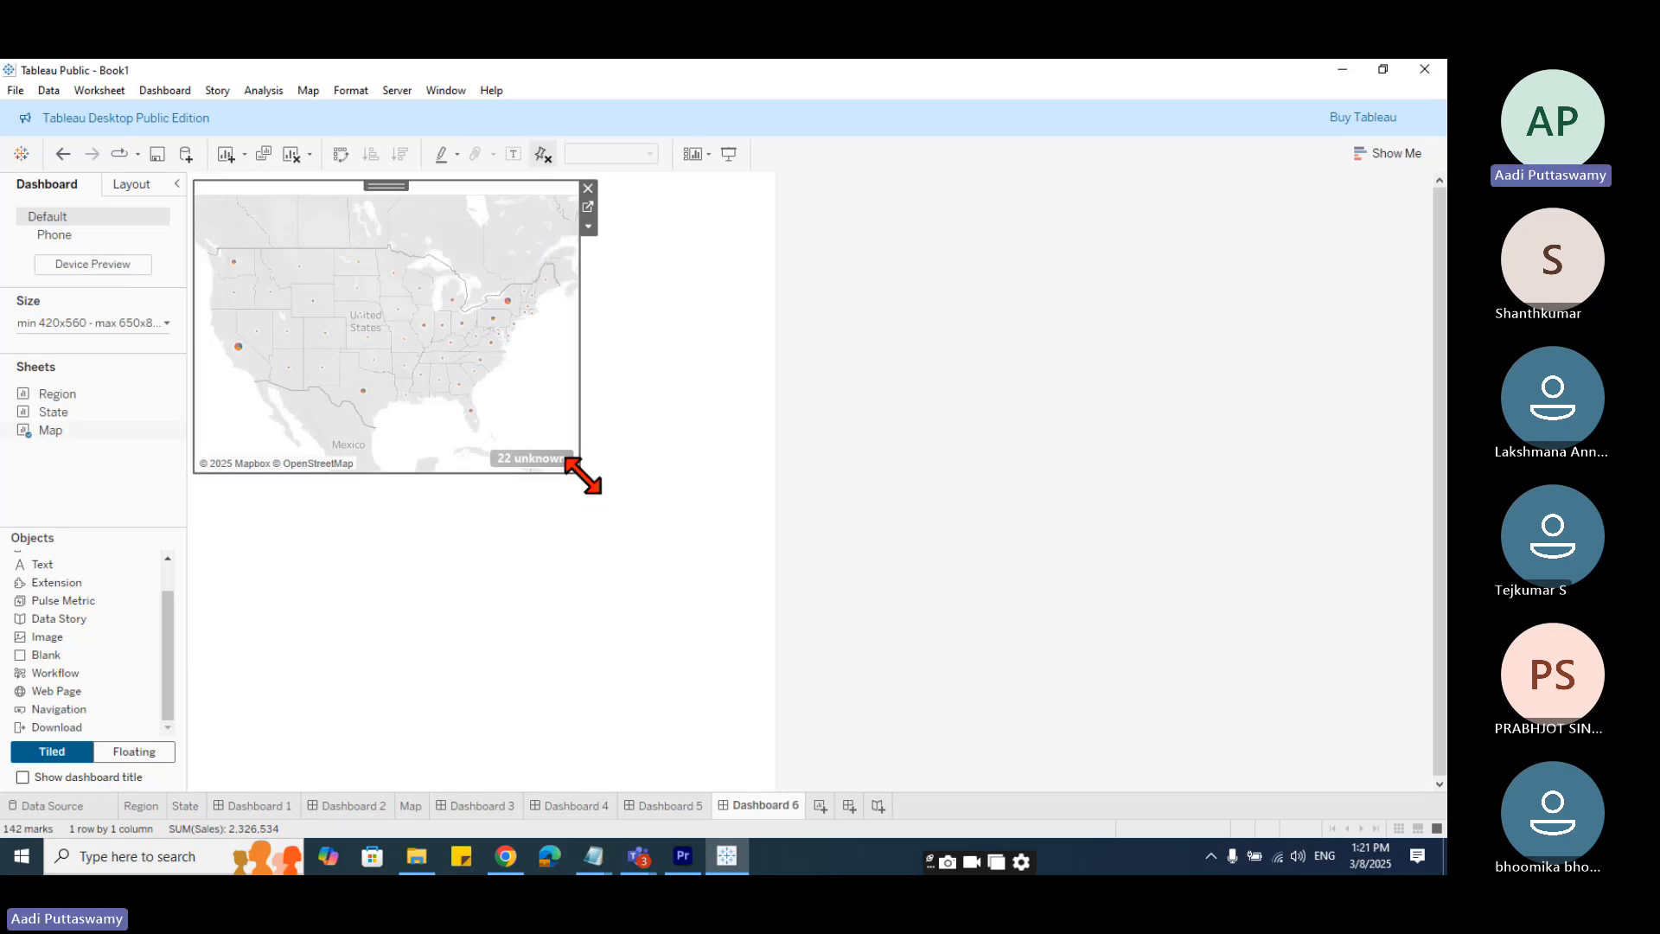
{"action": "left_click_drag", "start_coordinate": [582, 475], "coordinate": [762, 433]}
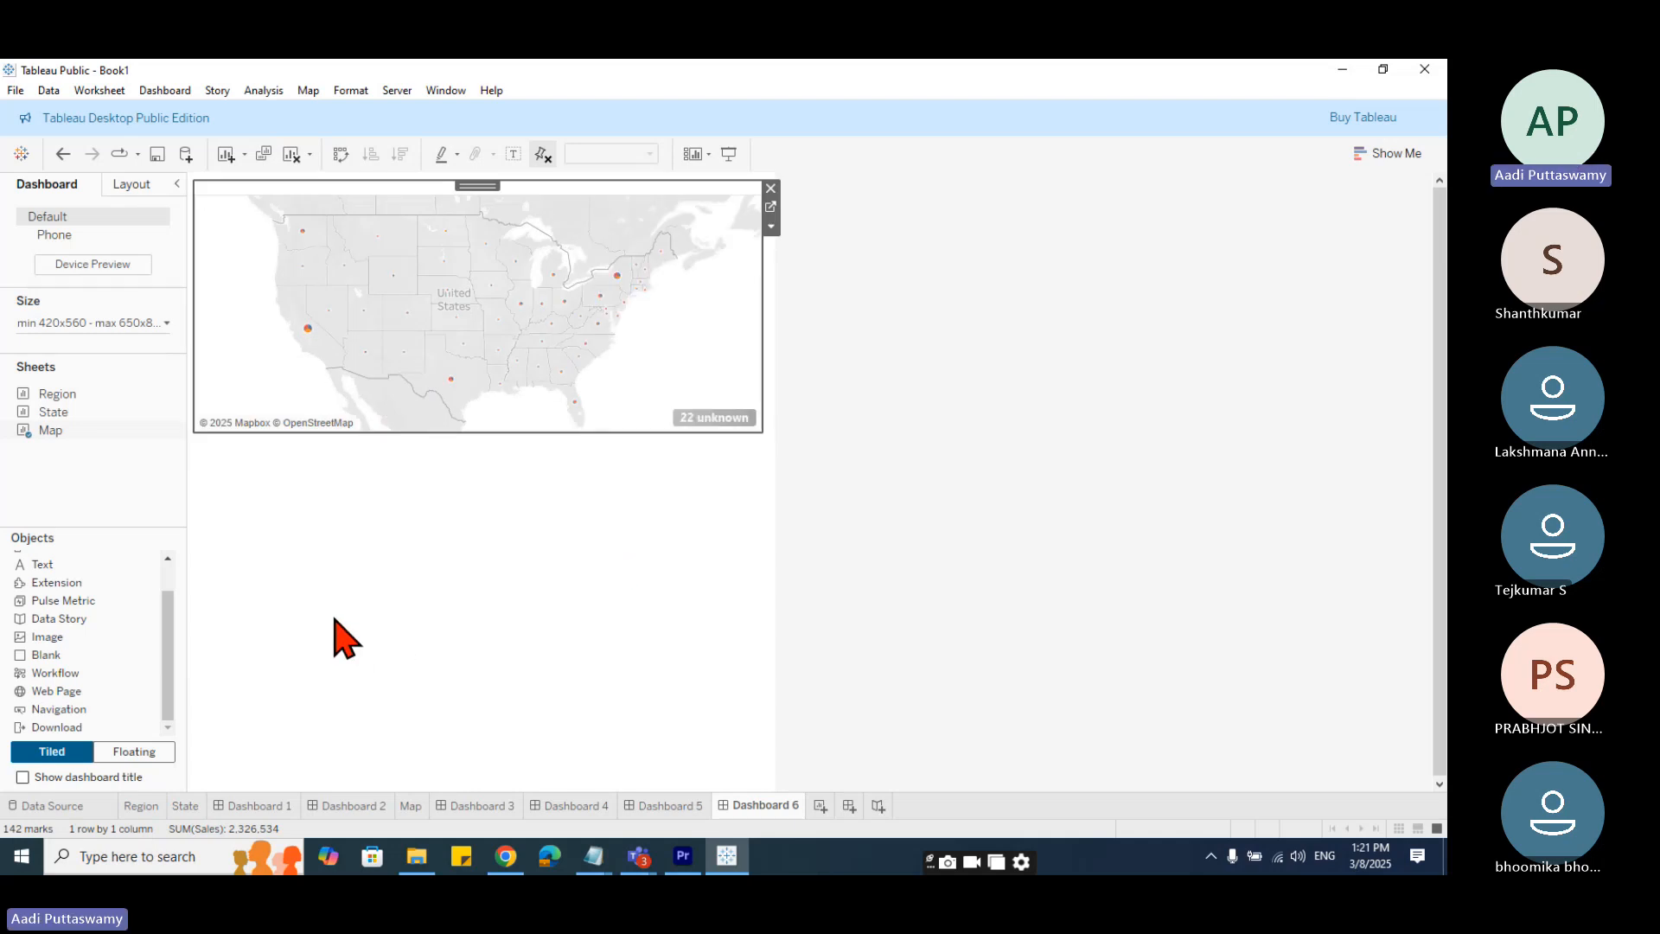
- Clear all fields and filters from the Map sheet and rebuild it as a plain map using only State/Province
{"action": "left_click", "coordinate": [185, 805]}
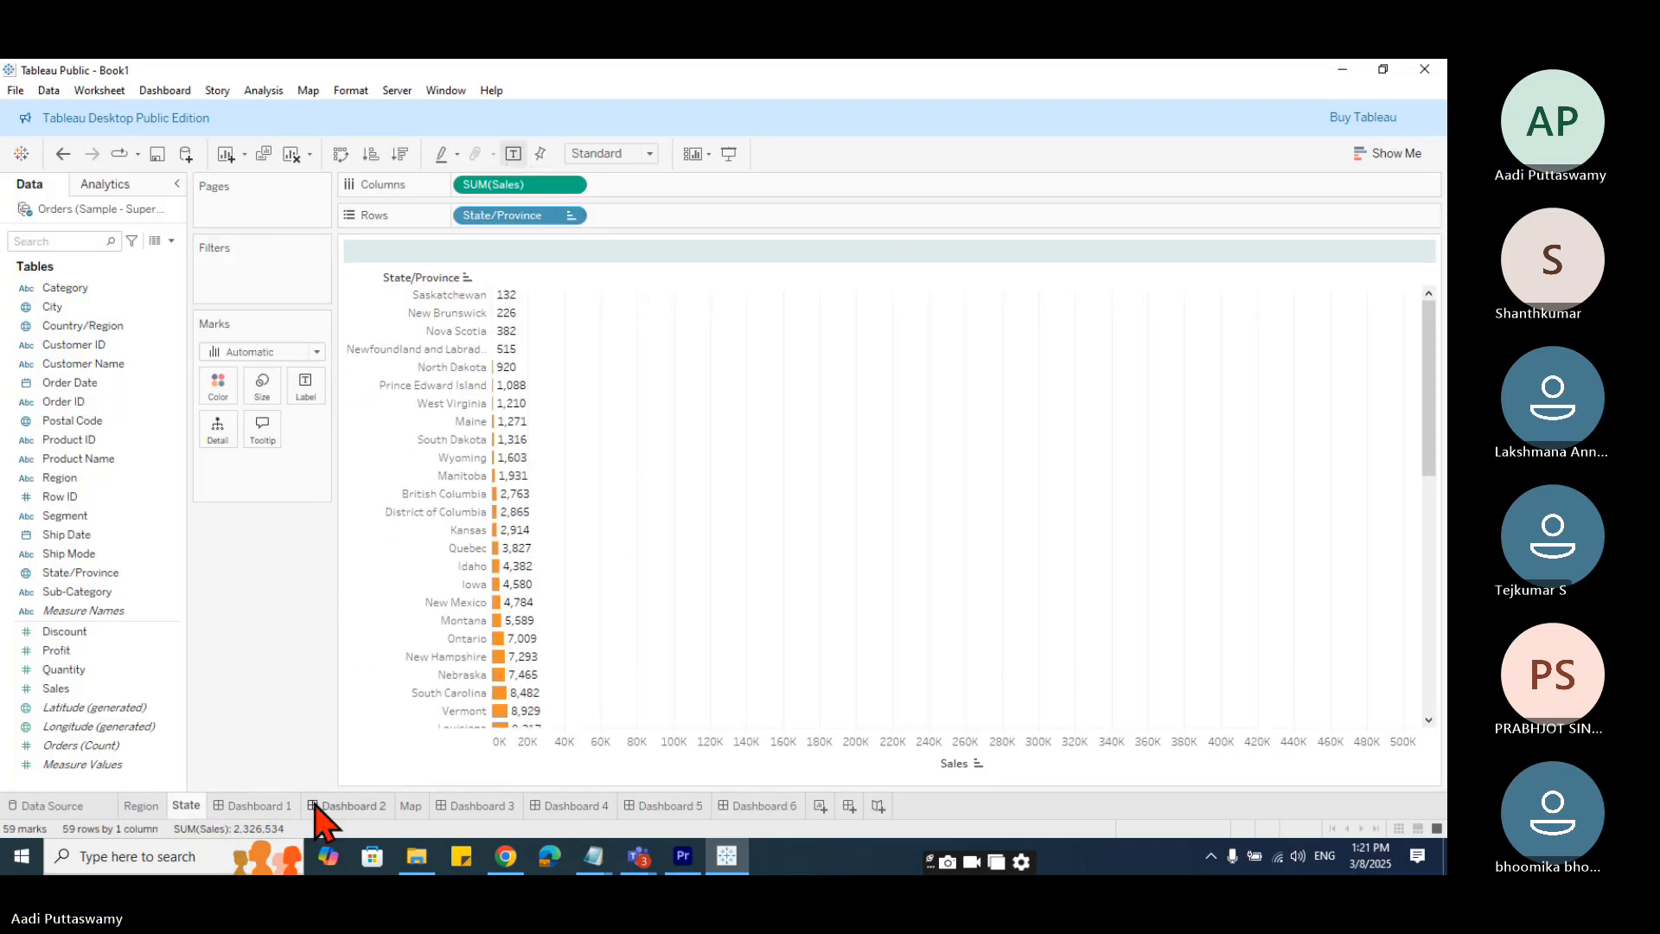
{"action": "left_click", "coordinate": [413, 806]}
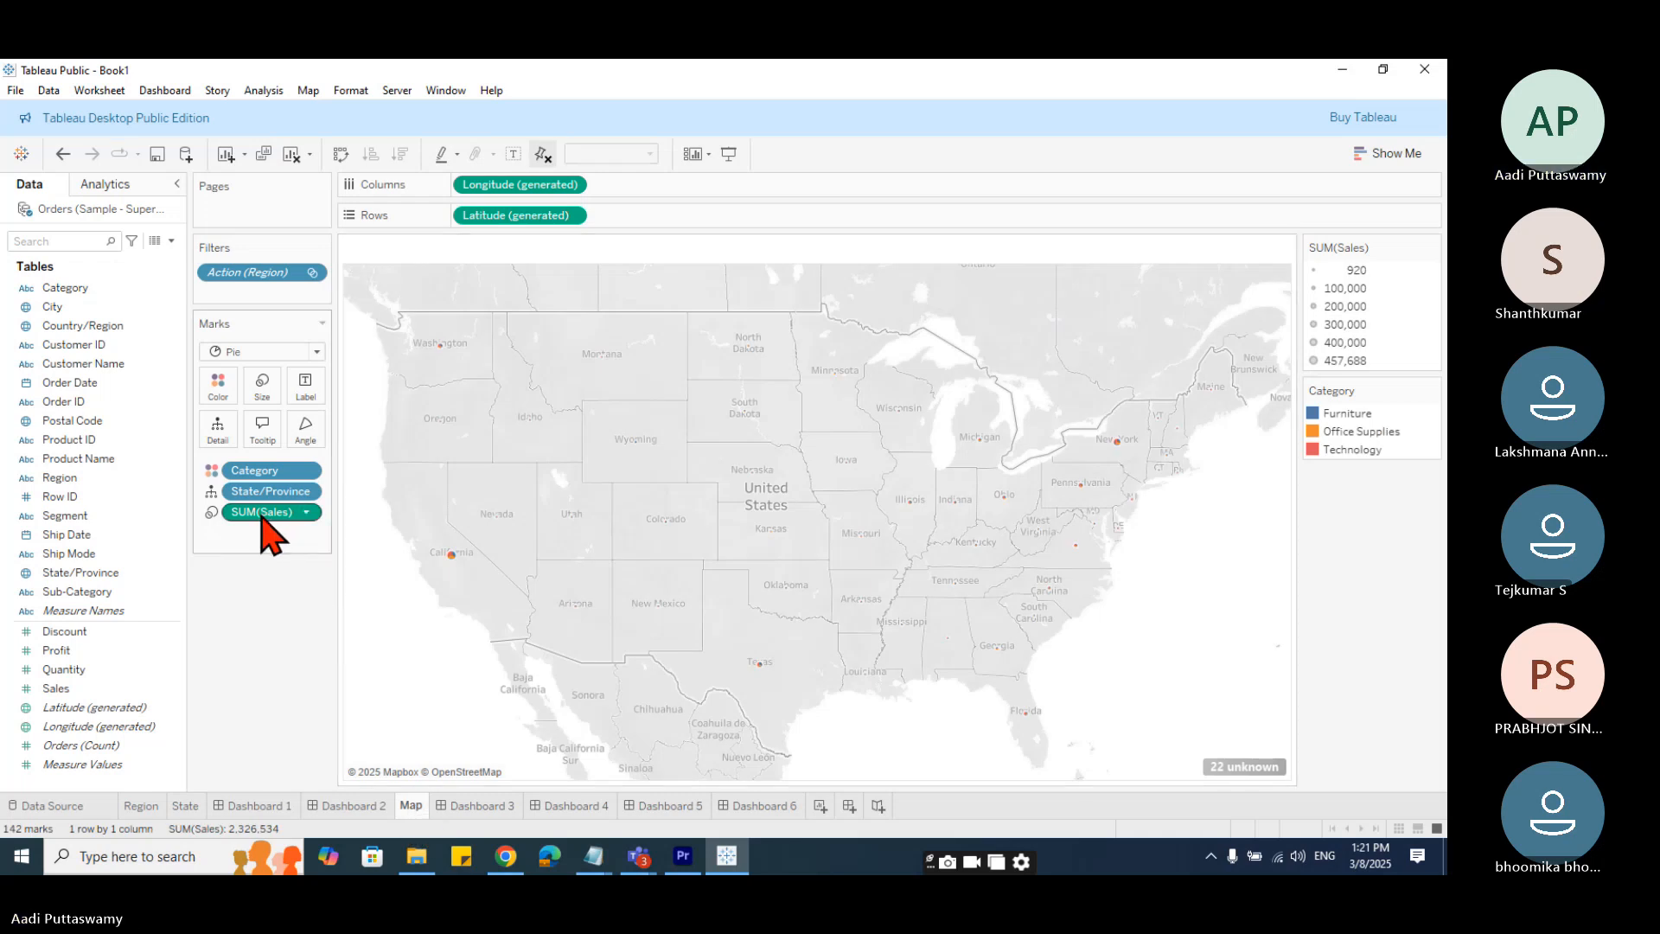
{"action": "left_click_drag", "start_coordinate": [264, 491], "coordinate": [239, 596]}
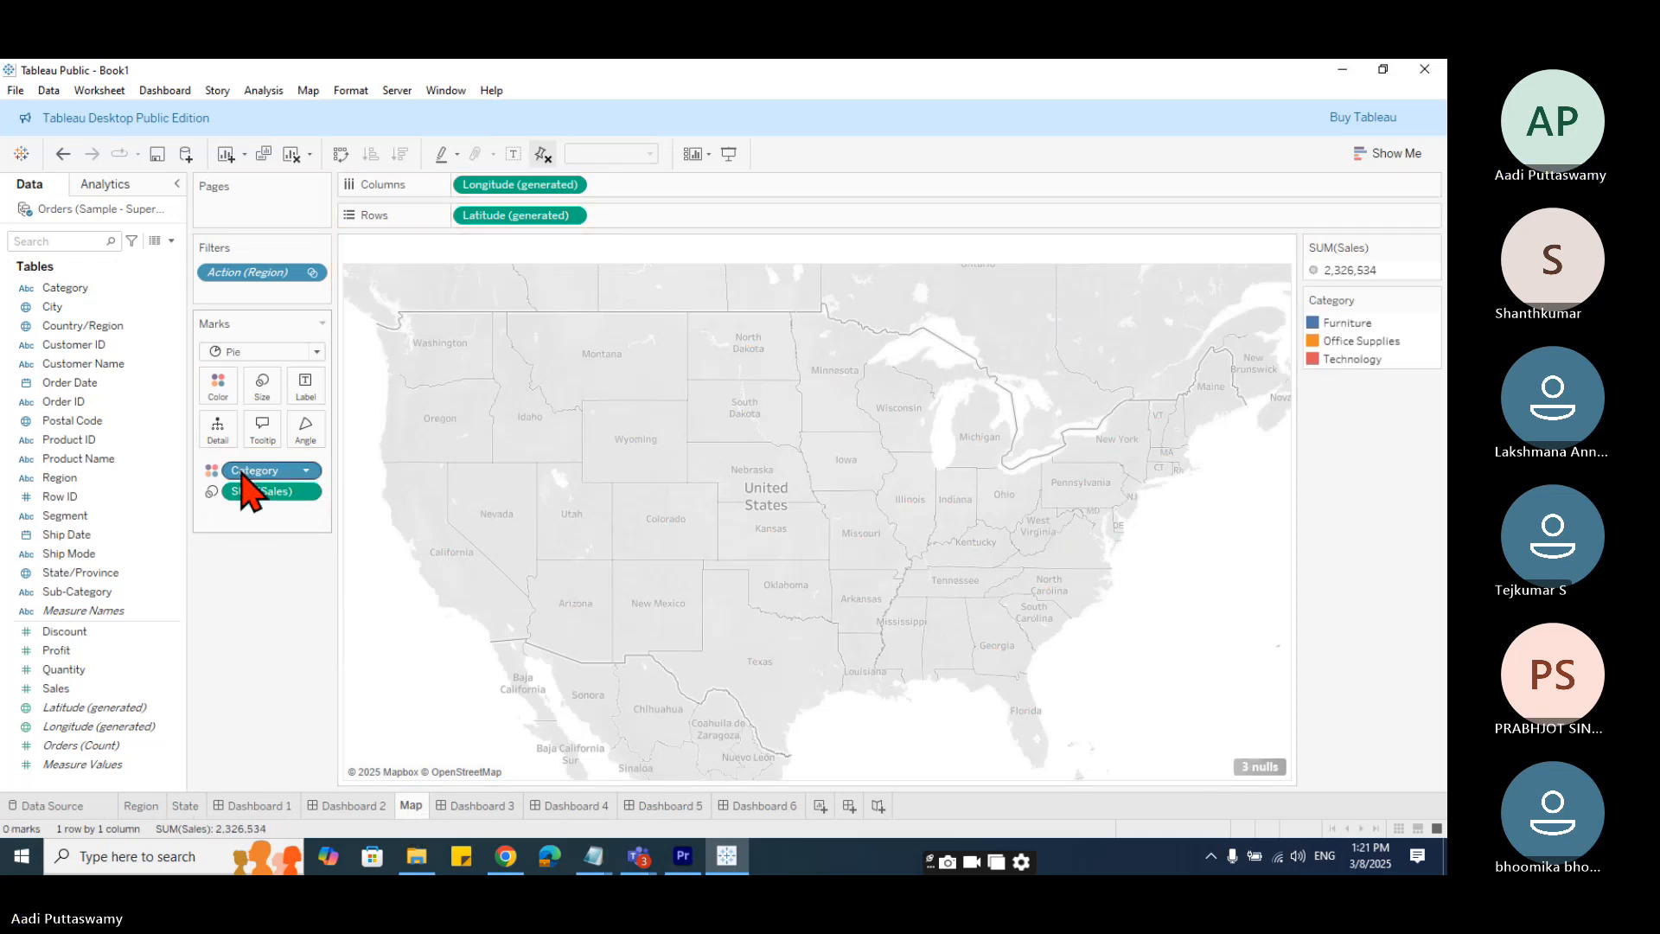
{"action": "left_click_drag", "start_coordinate": [242, 473], "coordinate": [265, 713]}
{"action": "left_click", "coordinate": [262, 386]}
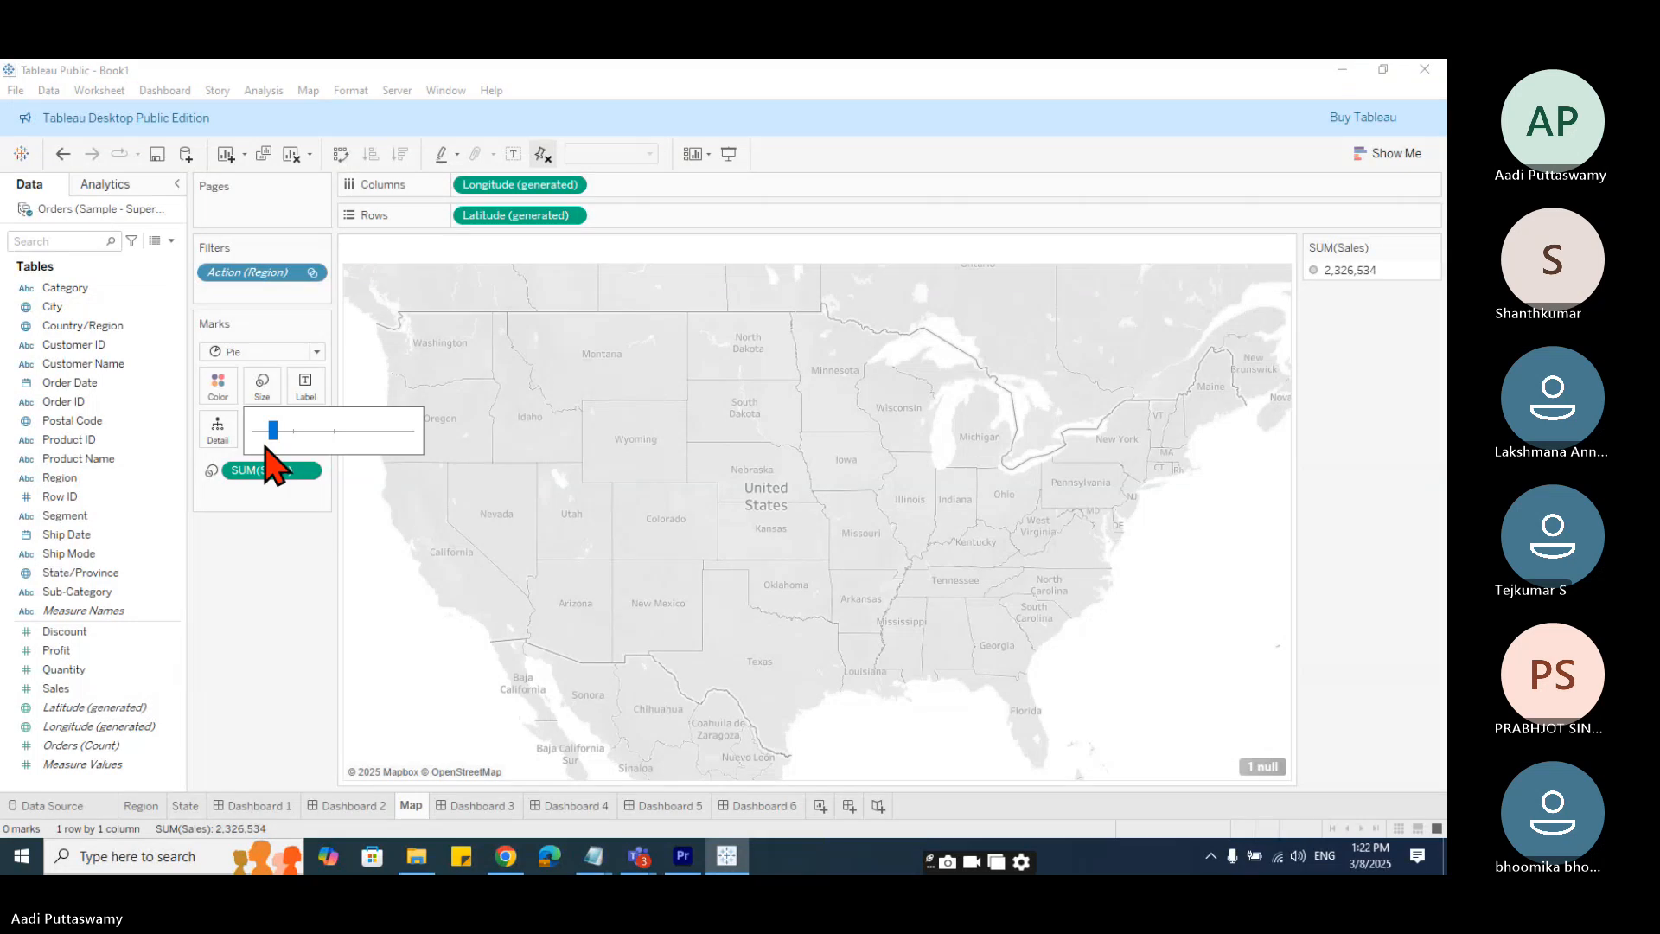
{"action": "left_click_drag", "start_coordinate": [309, 454], "coordinate": [333, 488]}
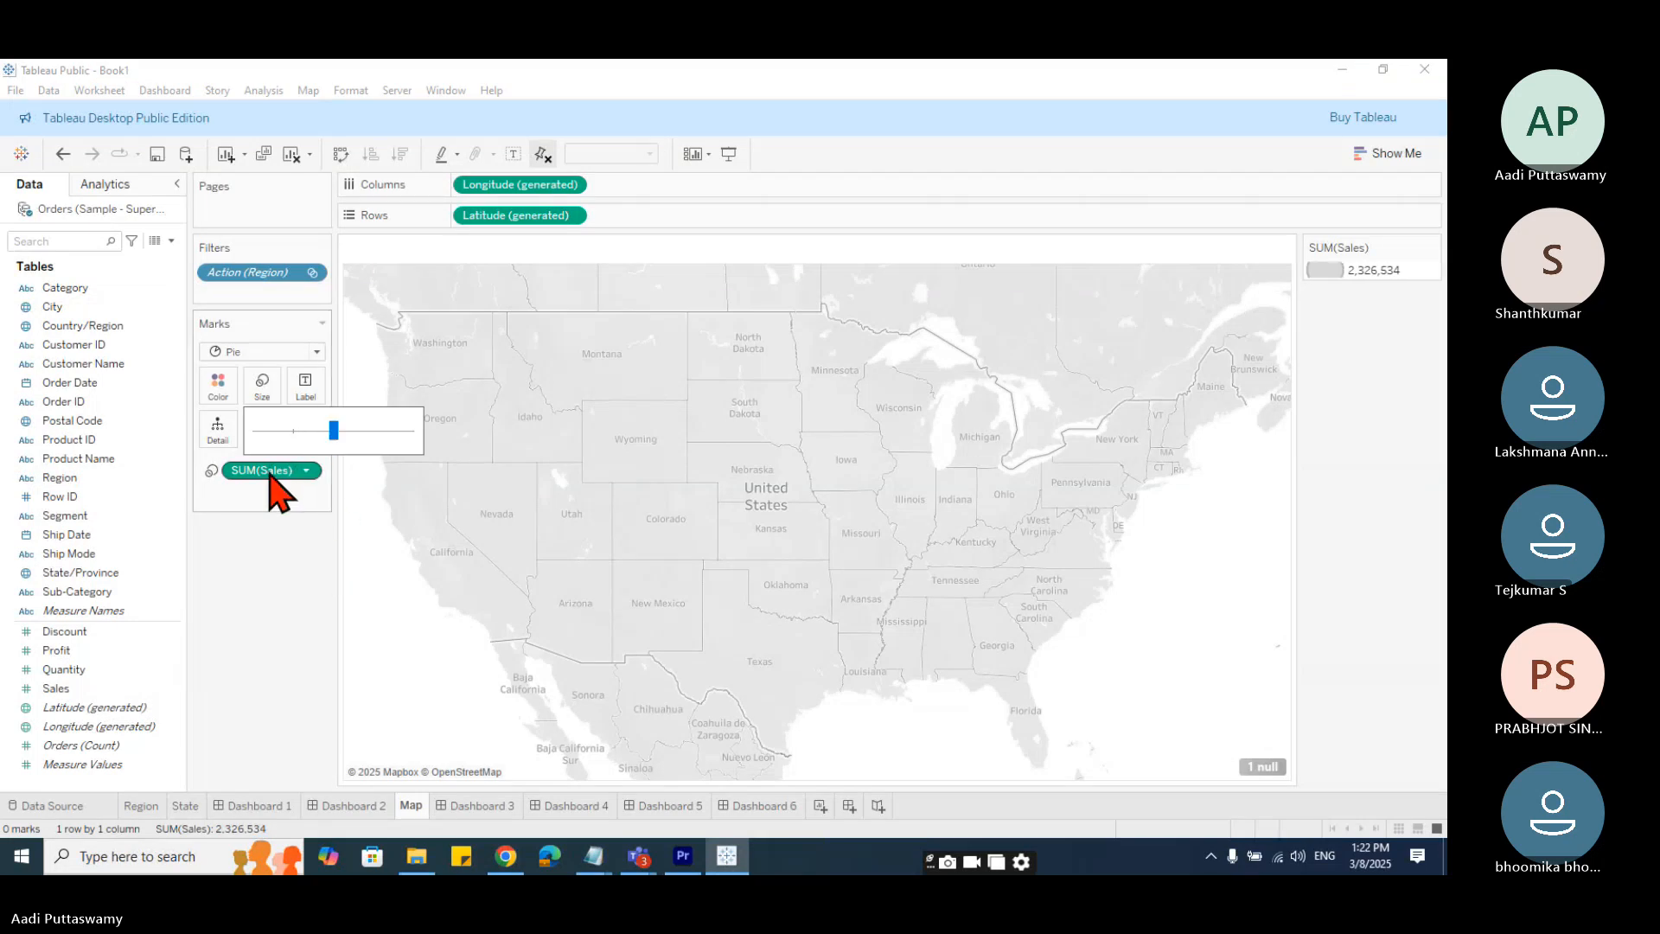
{"action": "left_click_drag", "start_coordinate": [270, 484], "coordinate": [304, 345]}
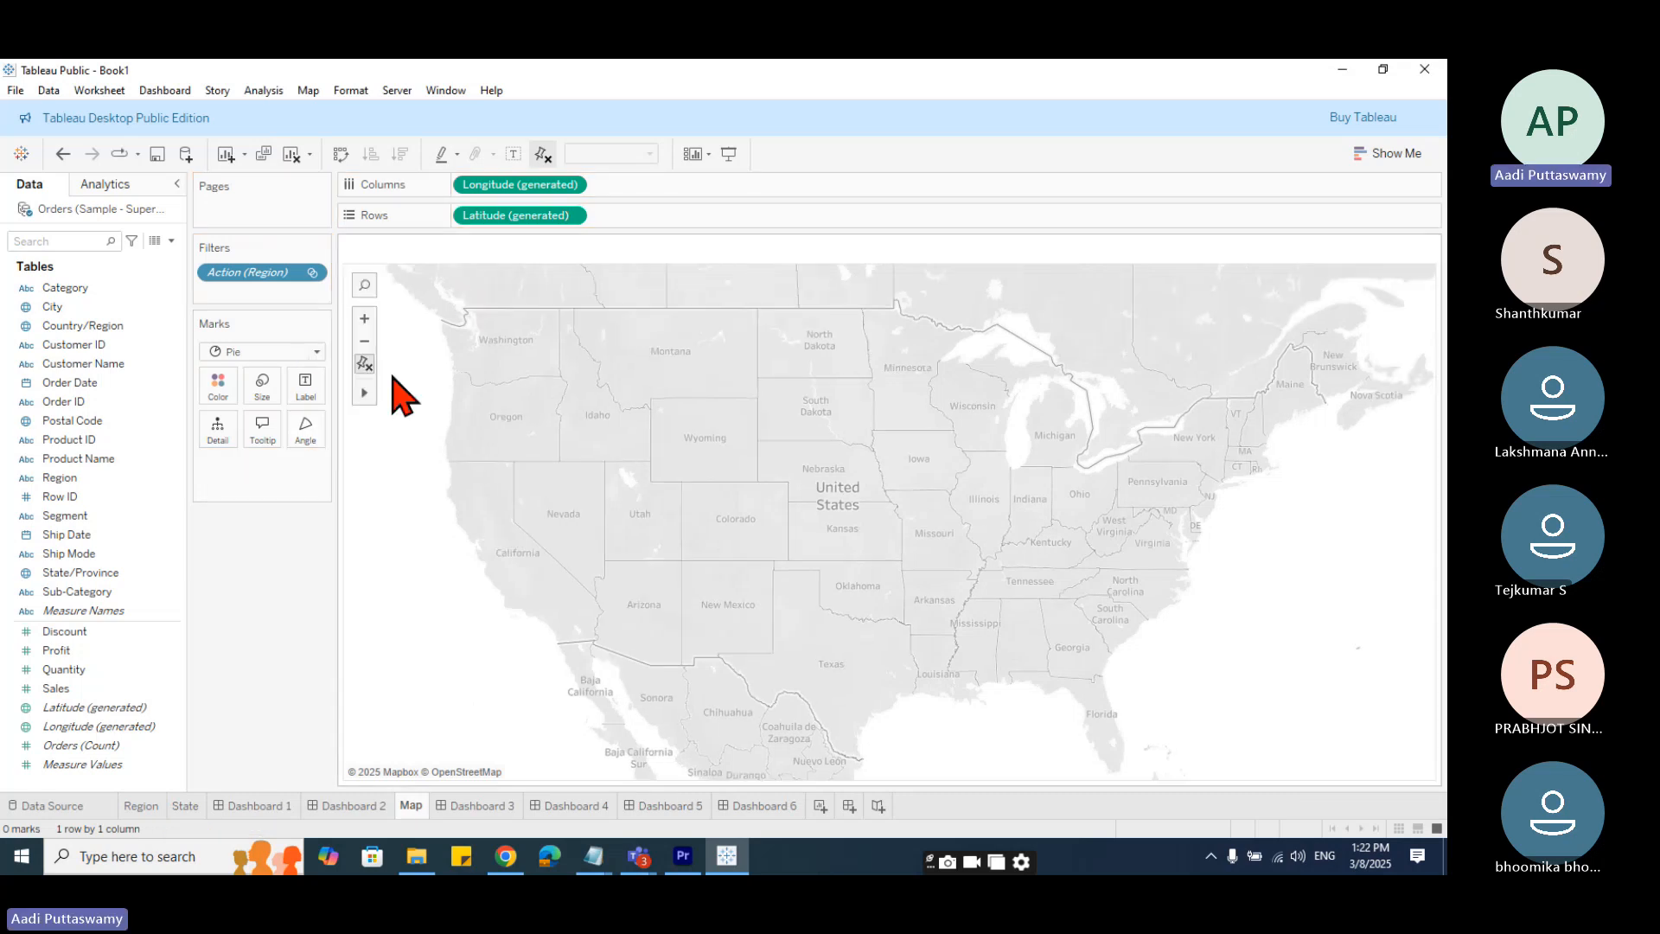
{"action": "key", "text": "alt+shift+BackSpace"}
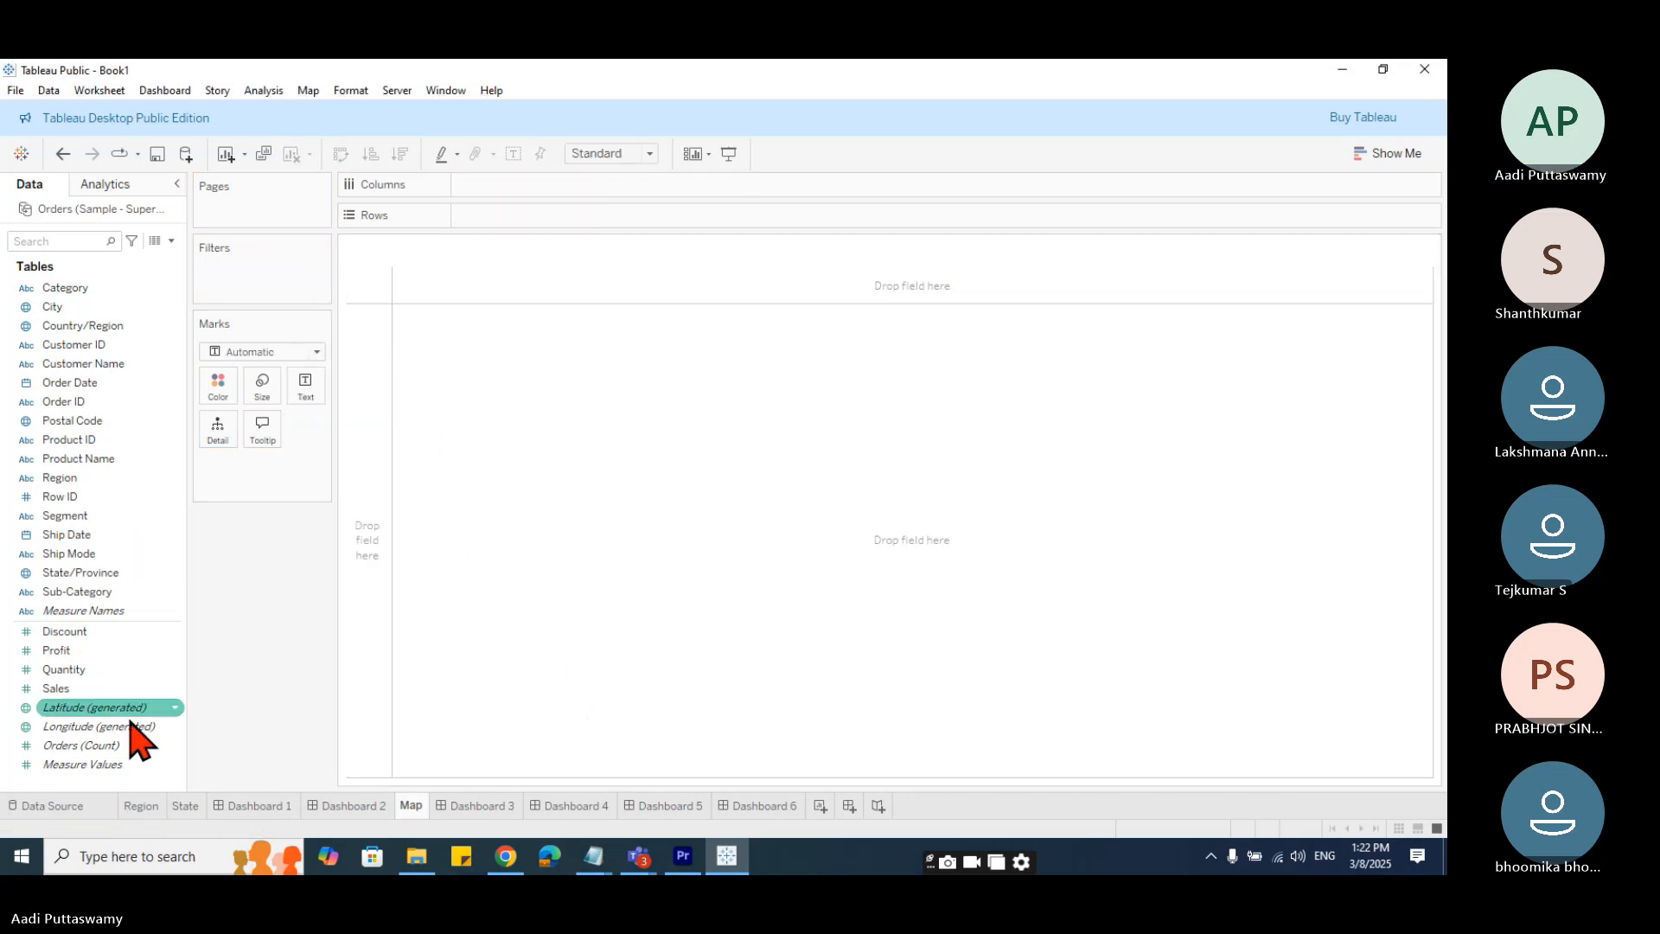
{"action": "double_click", "coordinate": [82, 574]}
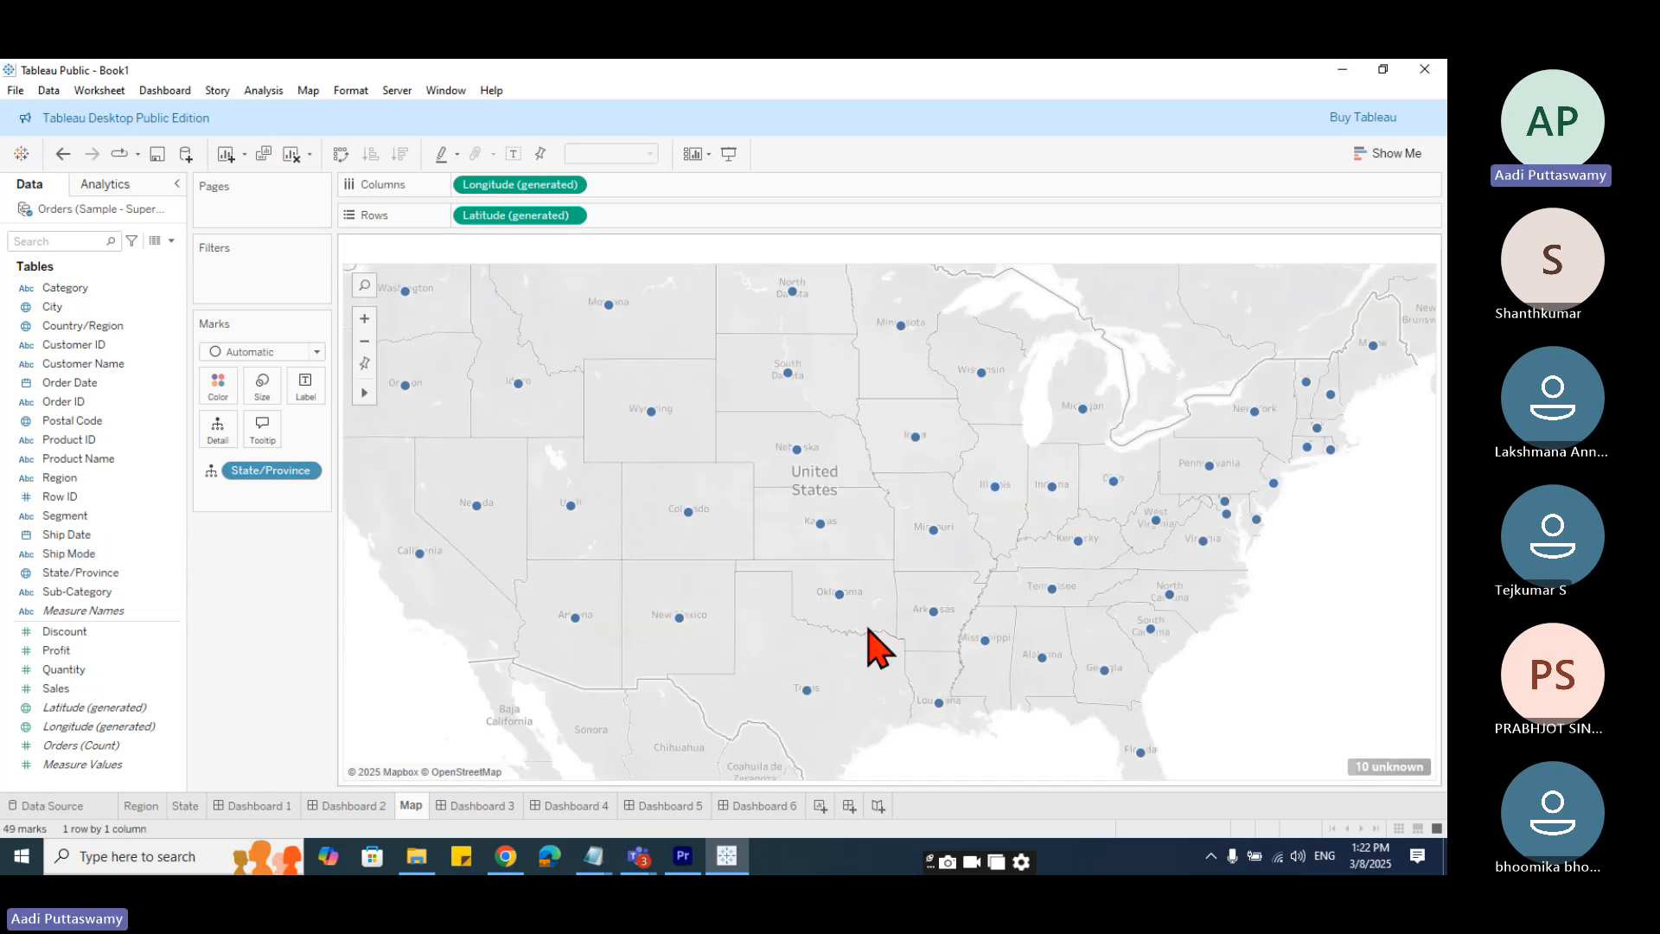
{"action": "left_click", "coordinate": [763, 805]}
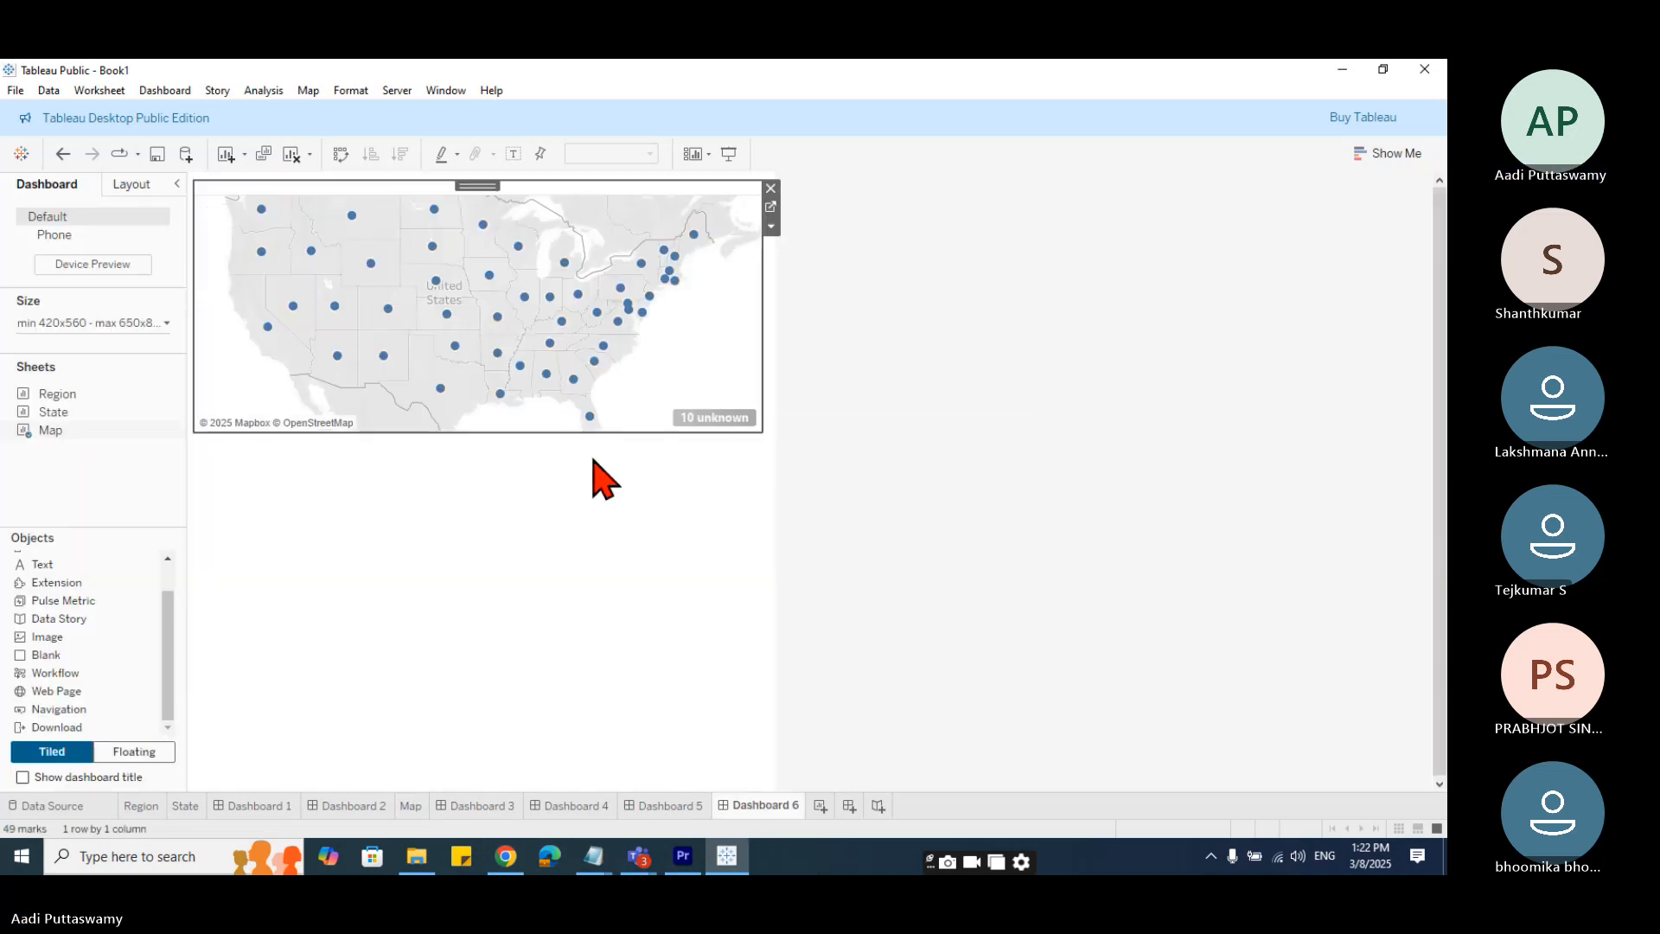
{"action": "left_click", "coordinate": [245, 655]}
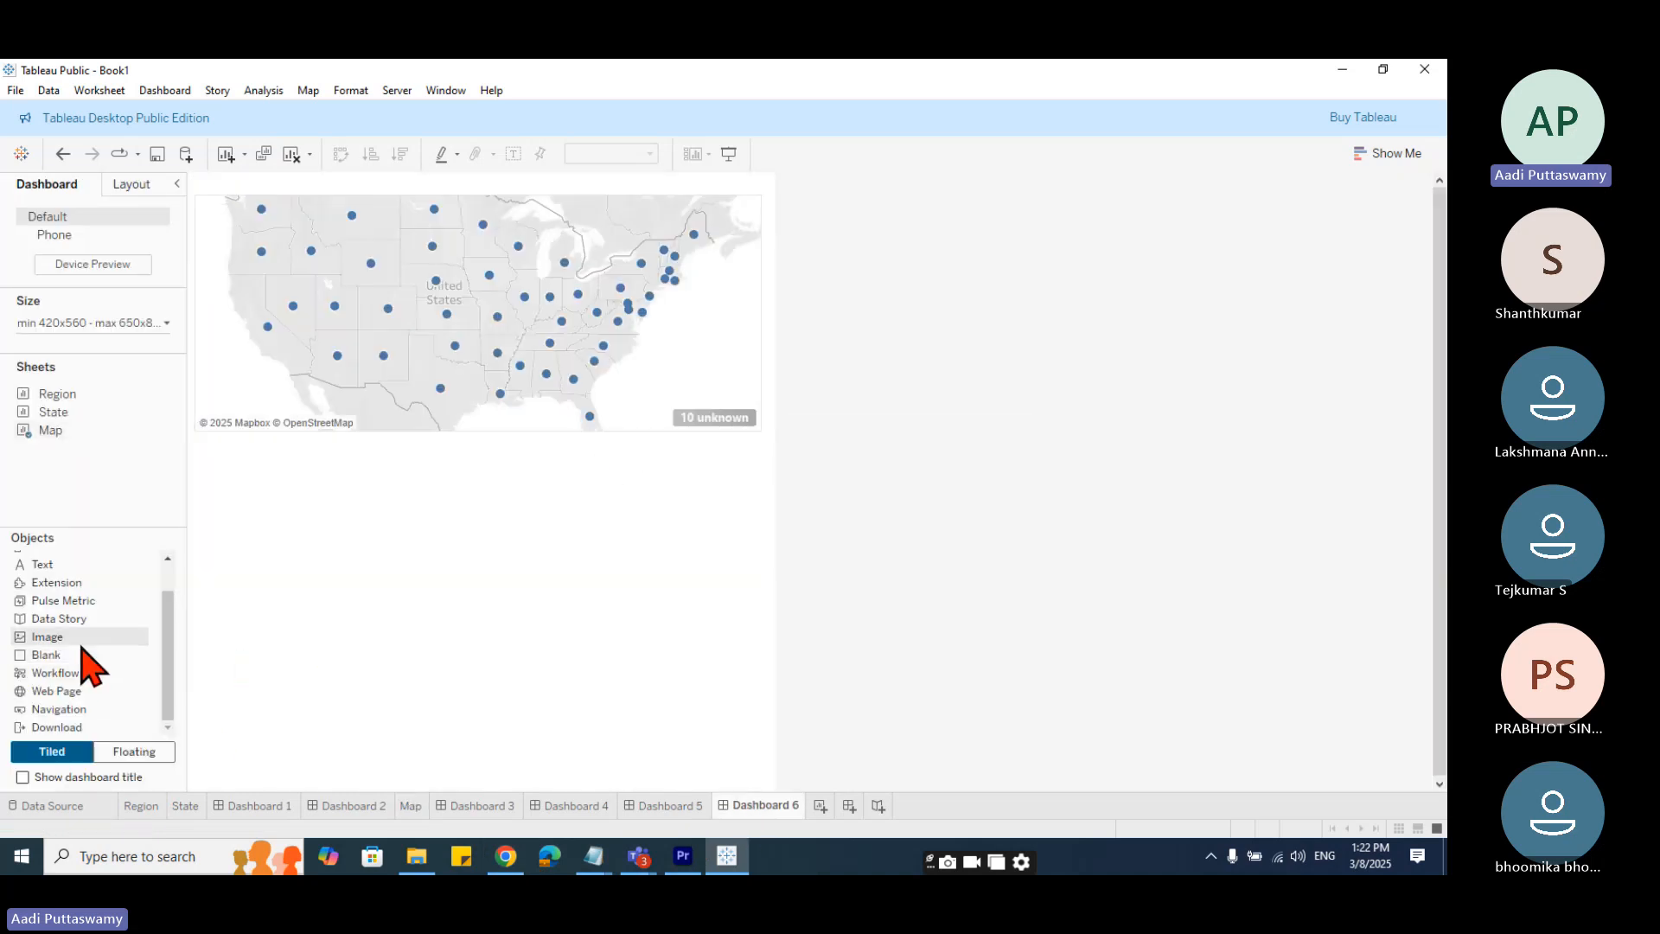
{"action": "mouse_move", "coordinate": [79, 696]}
{"action": "left_mouse_down"}
{"action": "mouse_move", "coordinate": [345, 533]}
{"action": "mouse_move", "coordinate": [207, 447]}
{"action": "left_mouse_up"}
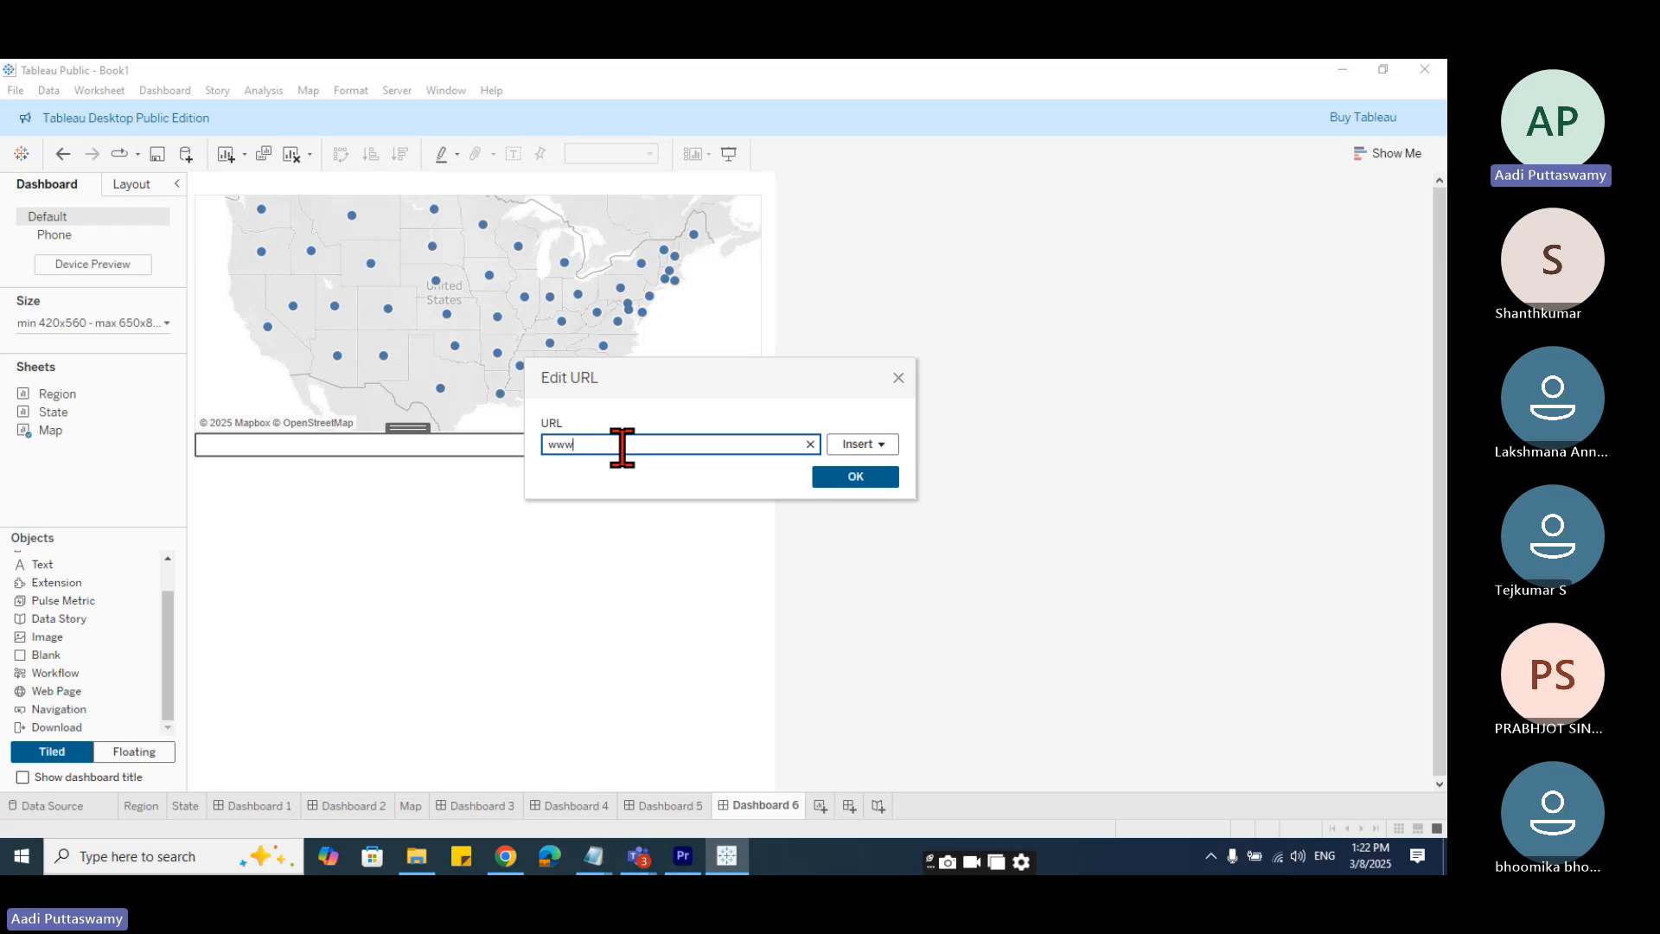
{"action": "type", "text": ".i"}
{"action": "type", "text": "google.com"}
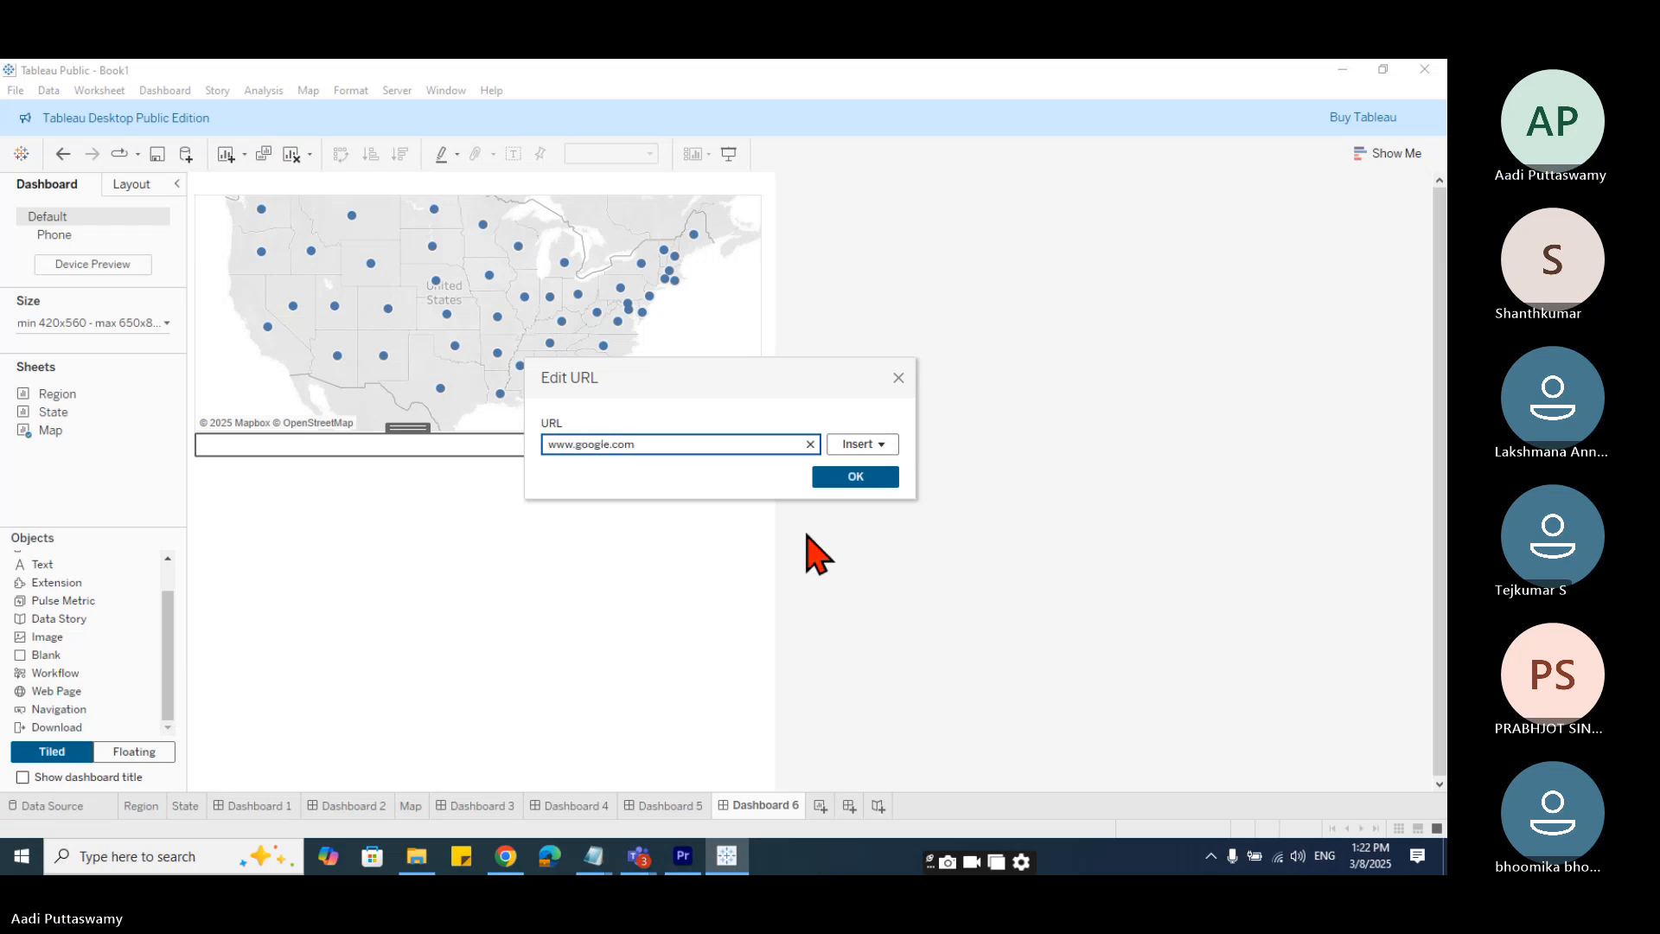
{"action": "left_click", "coordinate": [861, 481]}
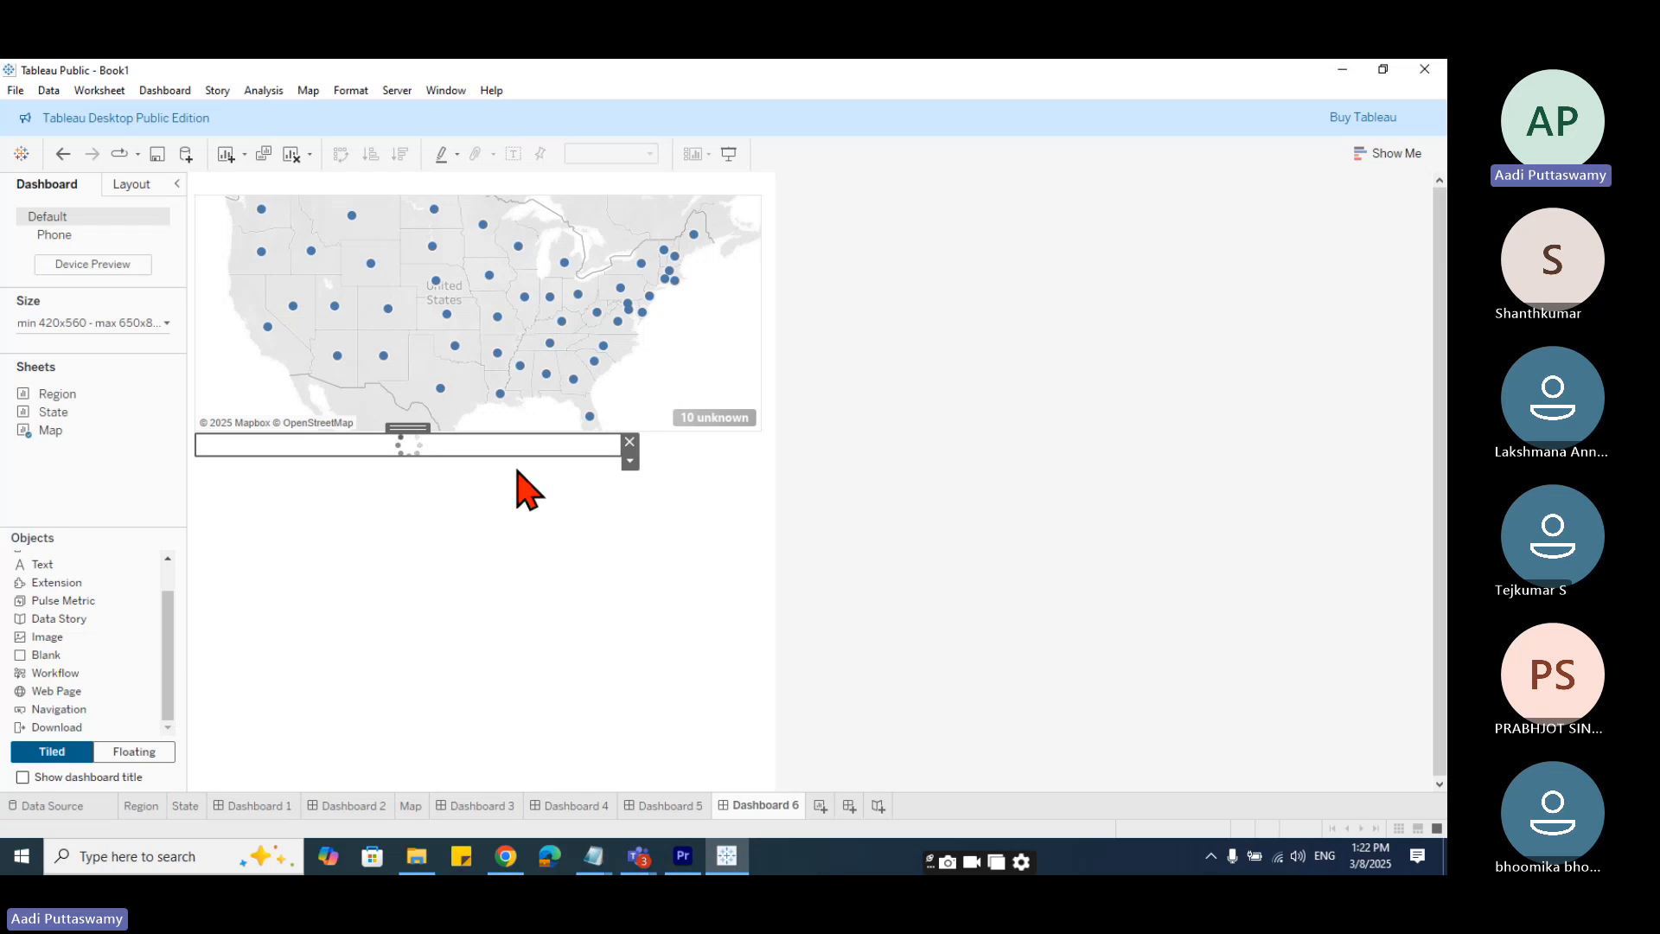
{"action": "left_click_drag", "start_coordinate": [553, 456], "coordinate": [701, 761]}
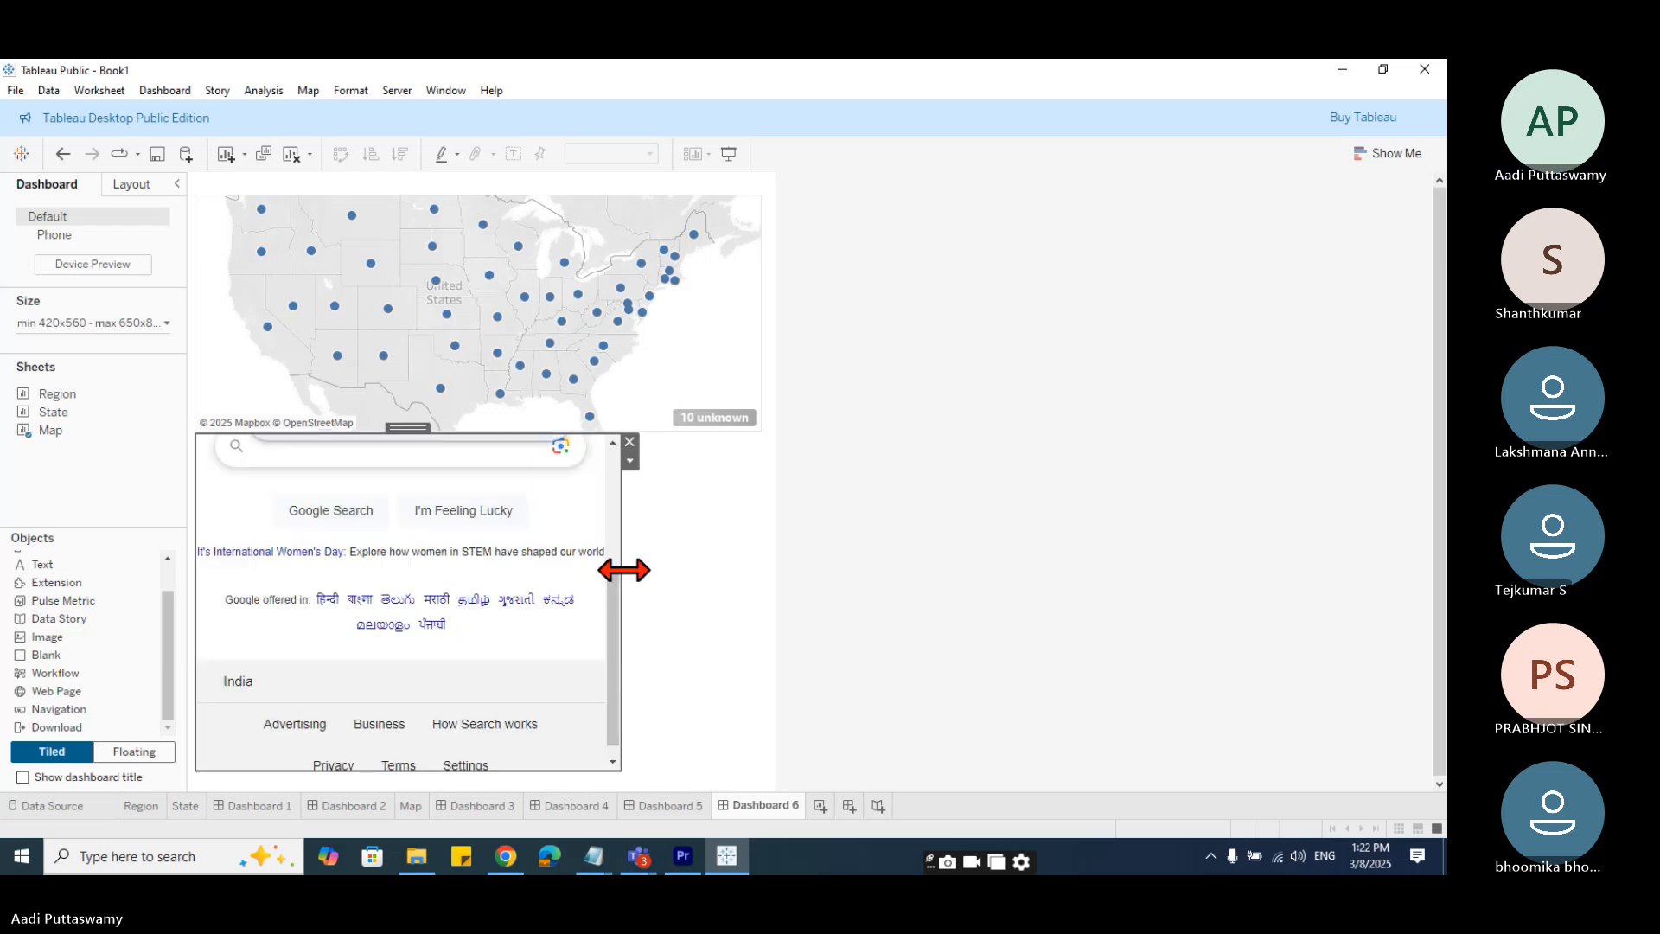
{"action": "left_click_drag", "start_coordinate": [623, 570], "coordinate": [760, 611]}
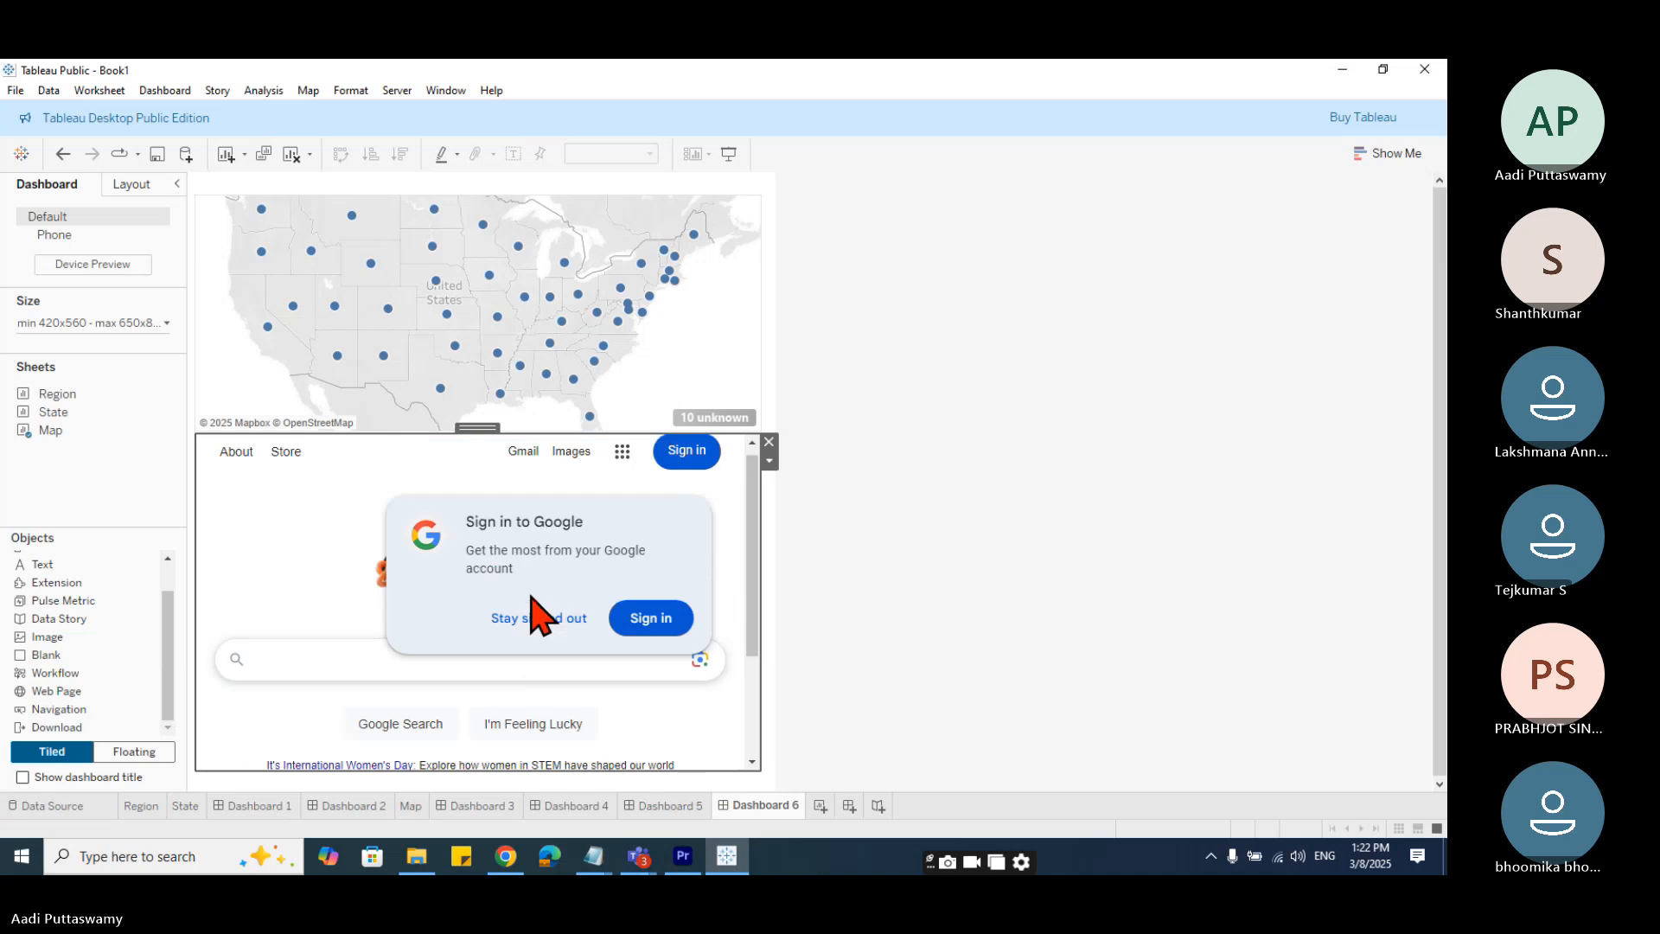
{"action": "right_click", "coordinate": [731, 491]}
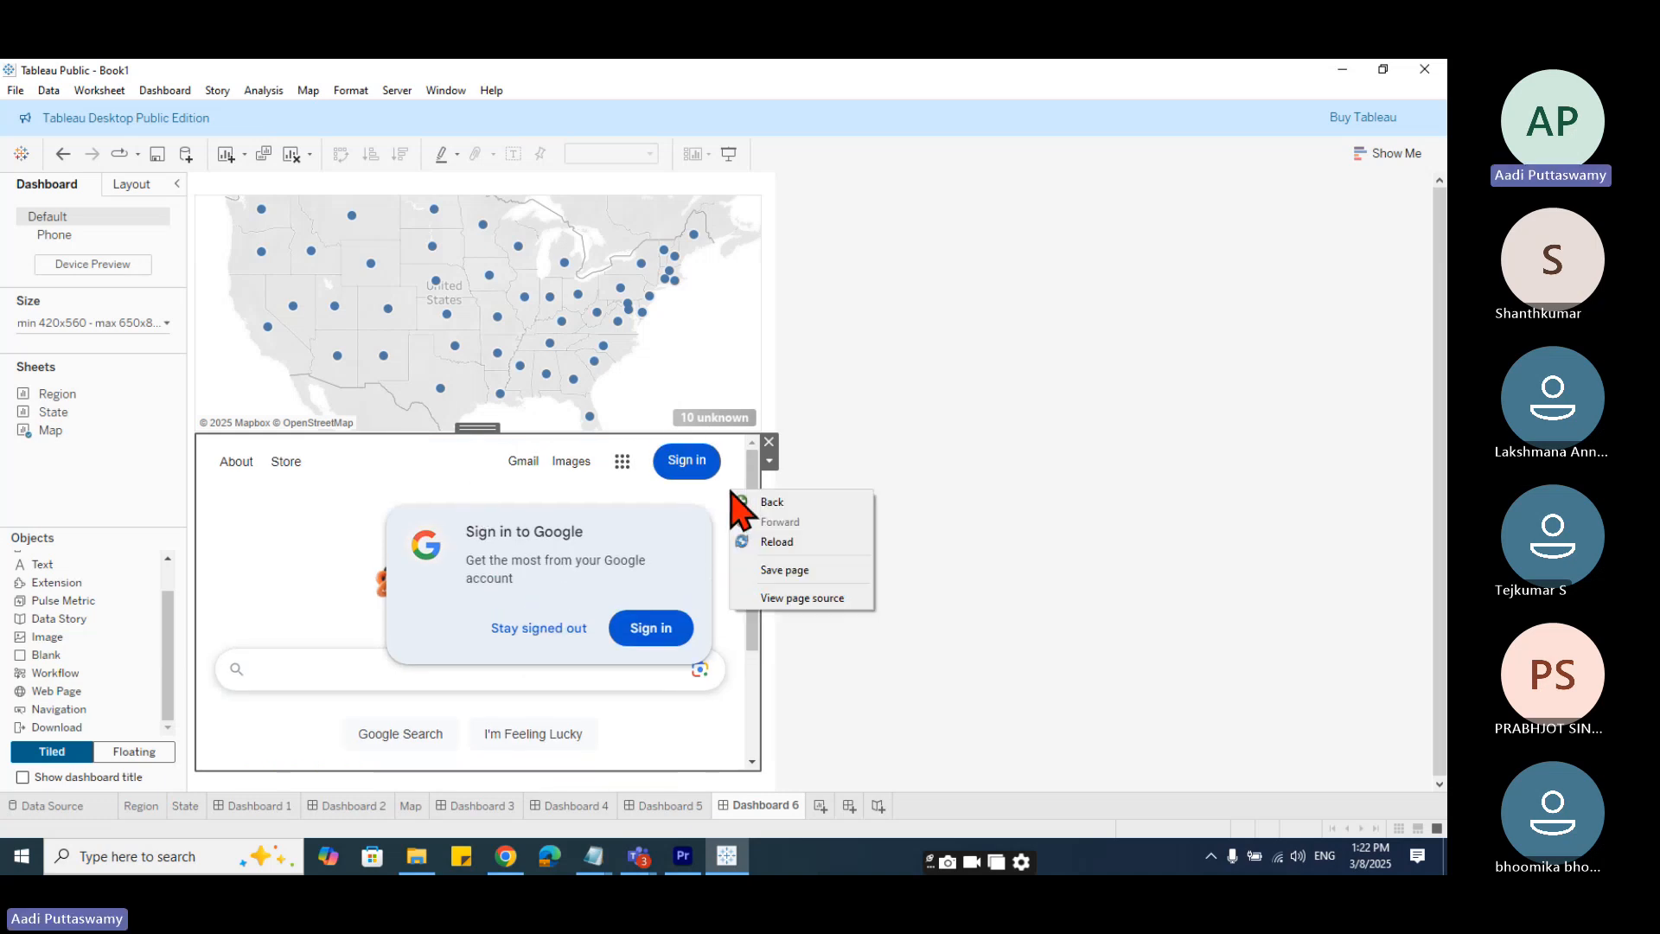
{"action": "left_click", "coordinate": [748, 673]}
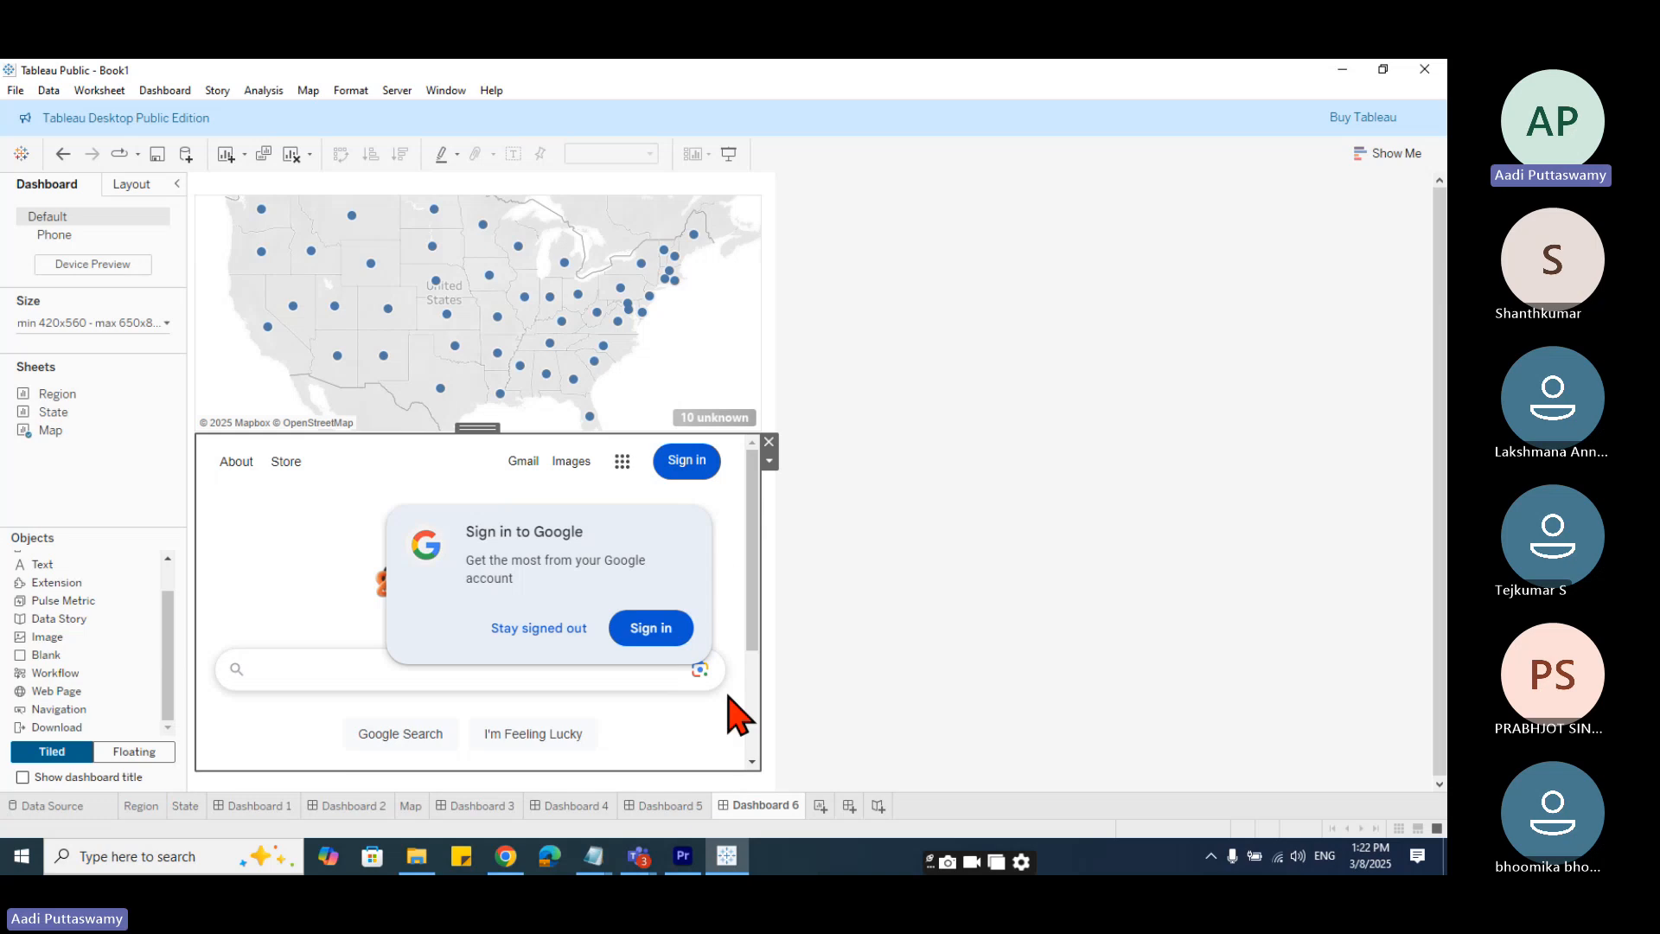
{"action": "scroll", "coordinate": [729, 709], "scroll_direction": "down", "scroll_amount": 2}
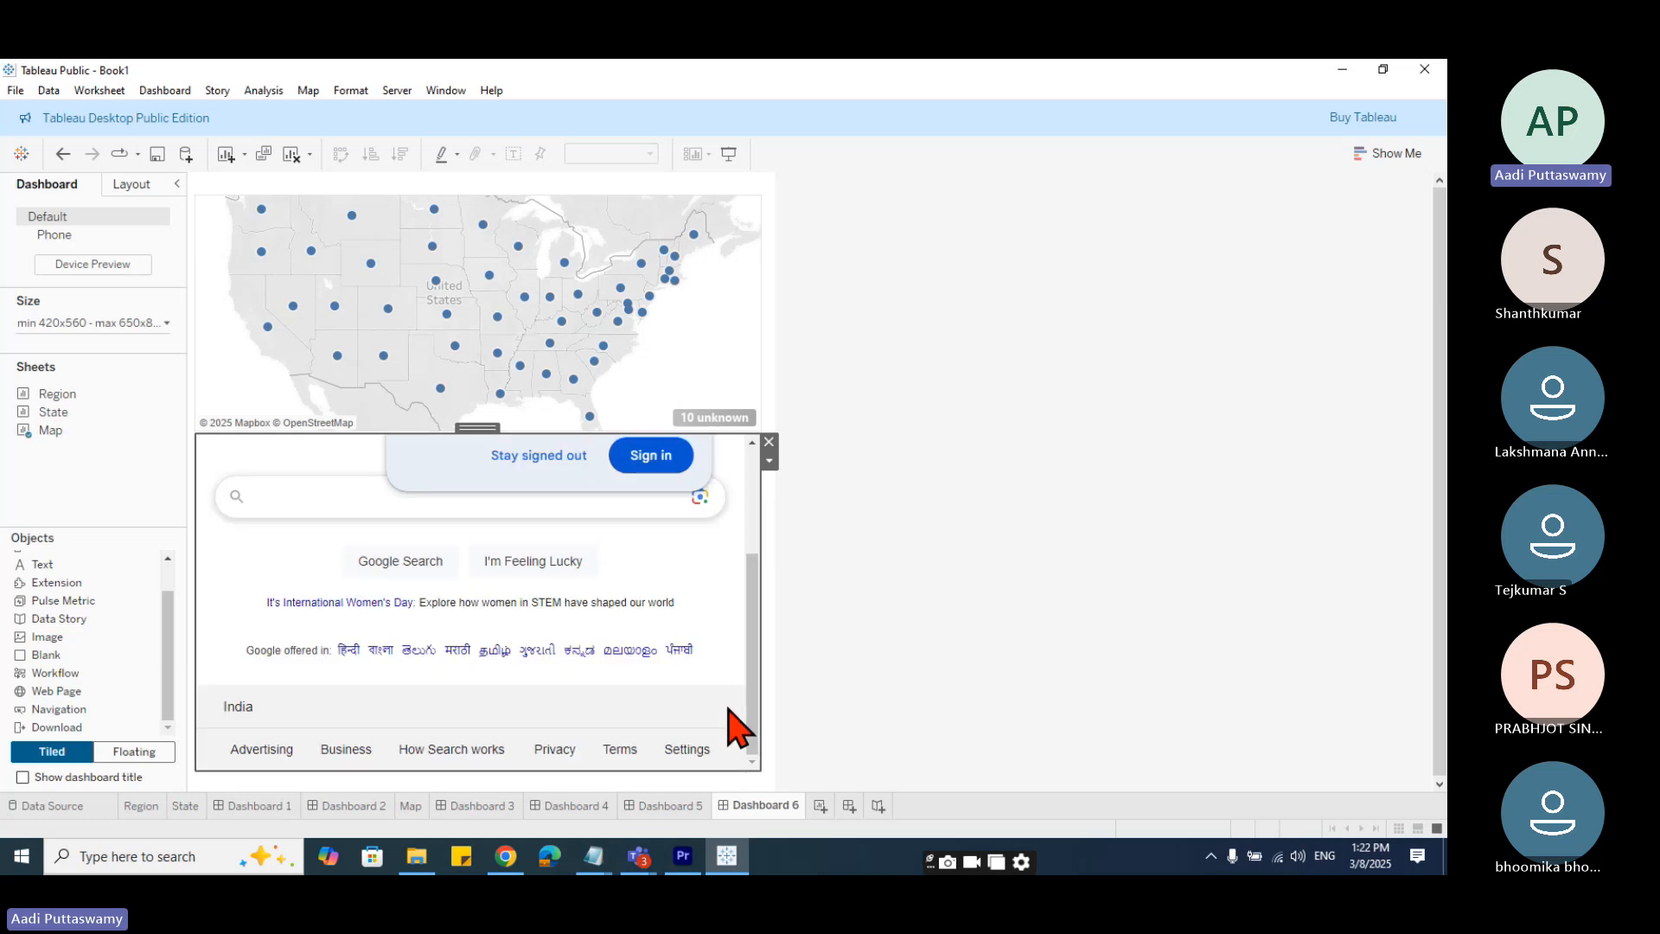
{"action": "left_click", "coordinate": [768, 461]}
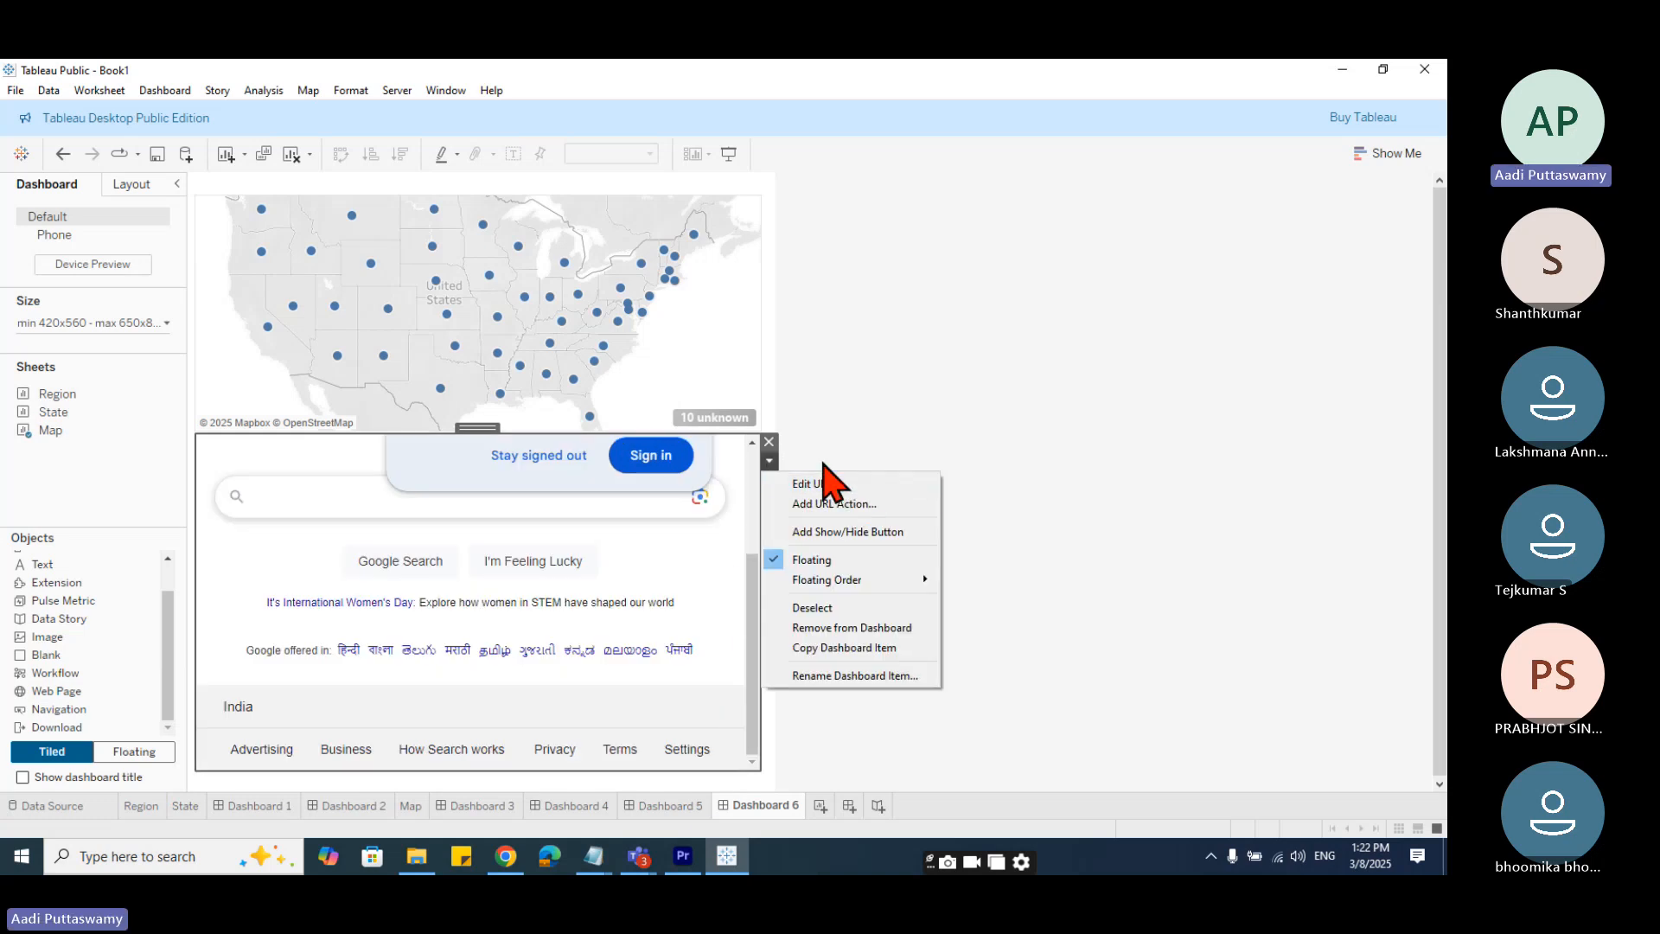
{"action": "left_click", "coordinate": [759, 352]}
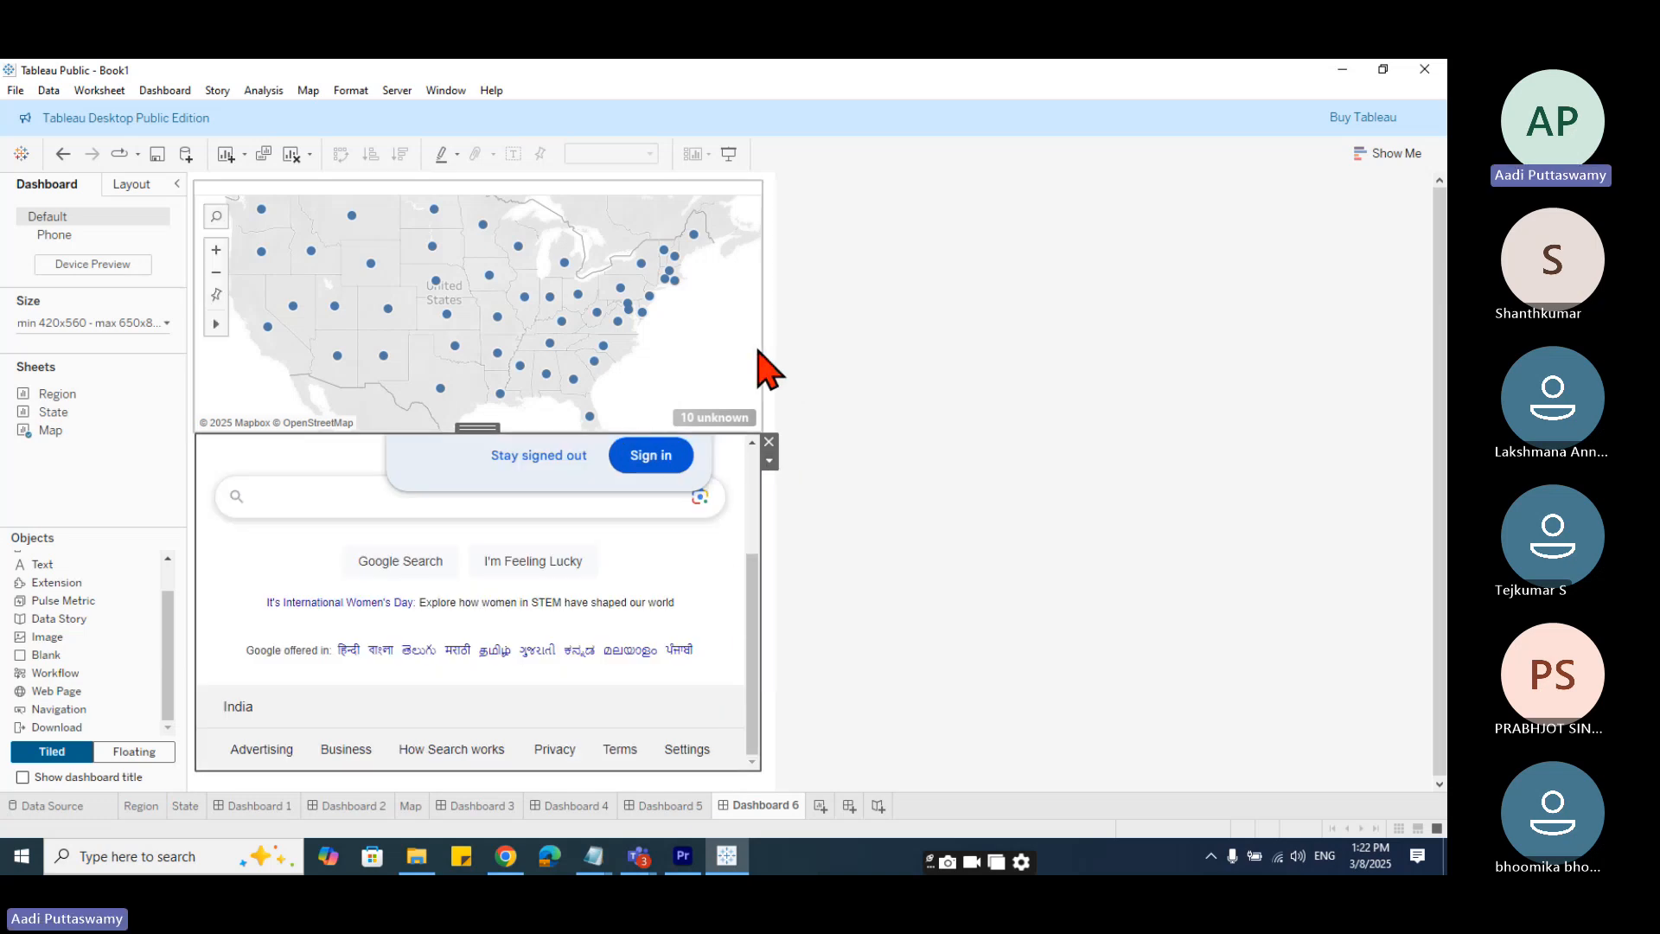
- Open the dashboard's actions and remove the Filter 1 (generated) action belonging to Dashboard 5's Region chart
{"action": "left_click", "coordinate": [708, 352]}
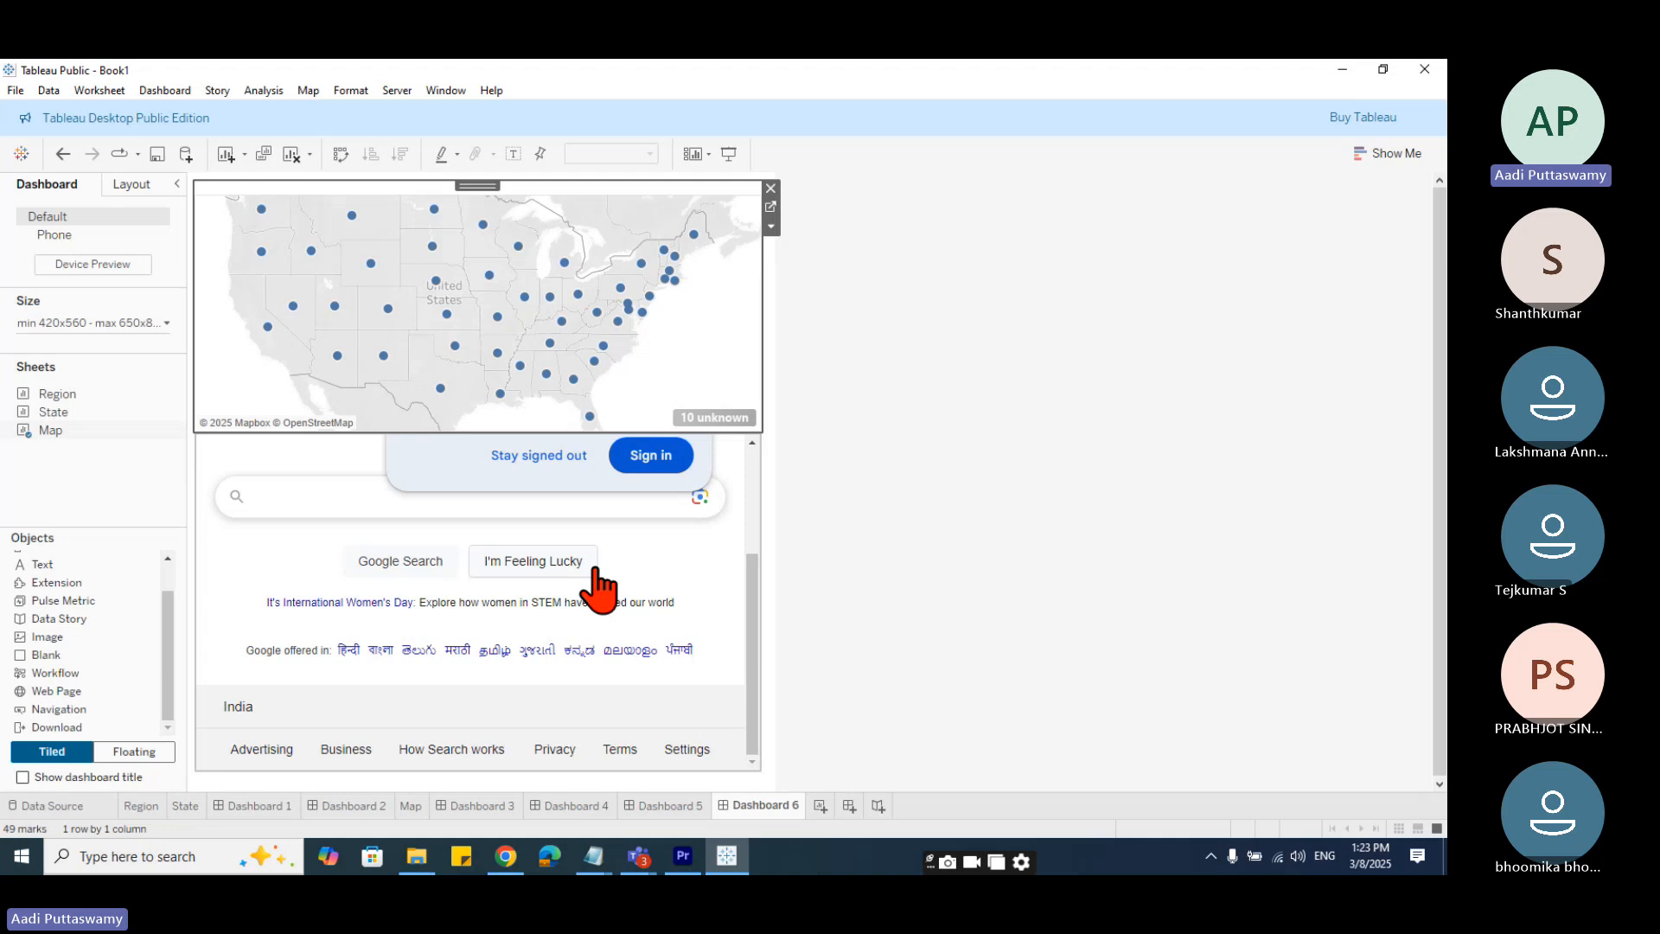
{"action": "left_click", "coordinate": [136, 93]}
{"action": "left_click", "coordinate": [211, 282]}
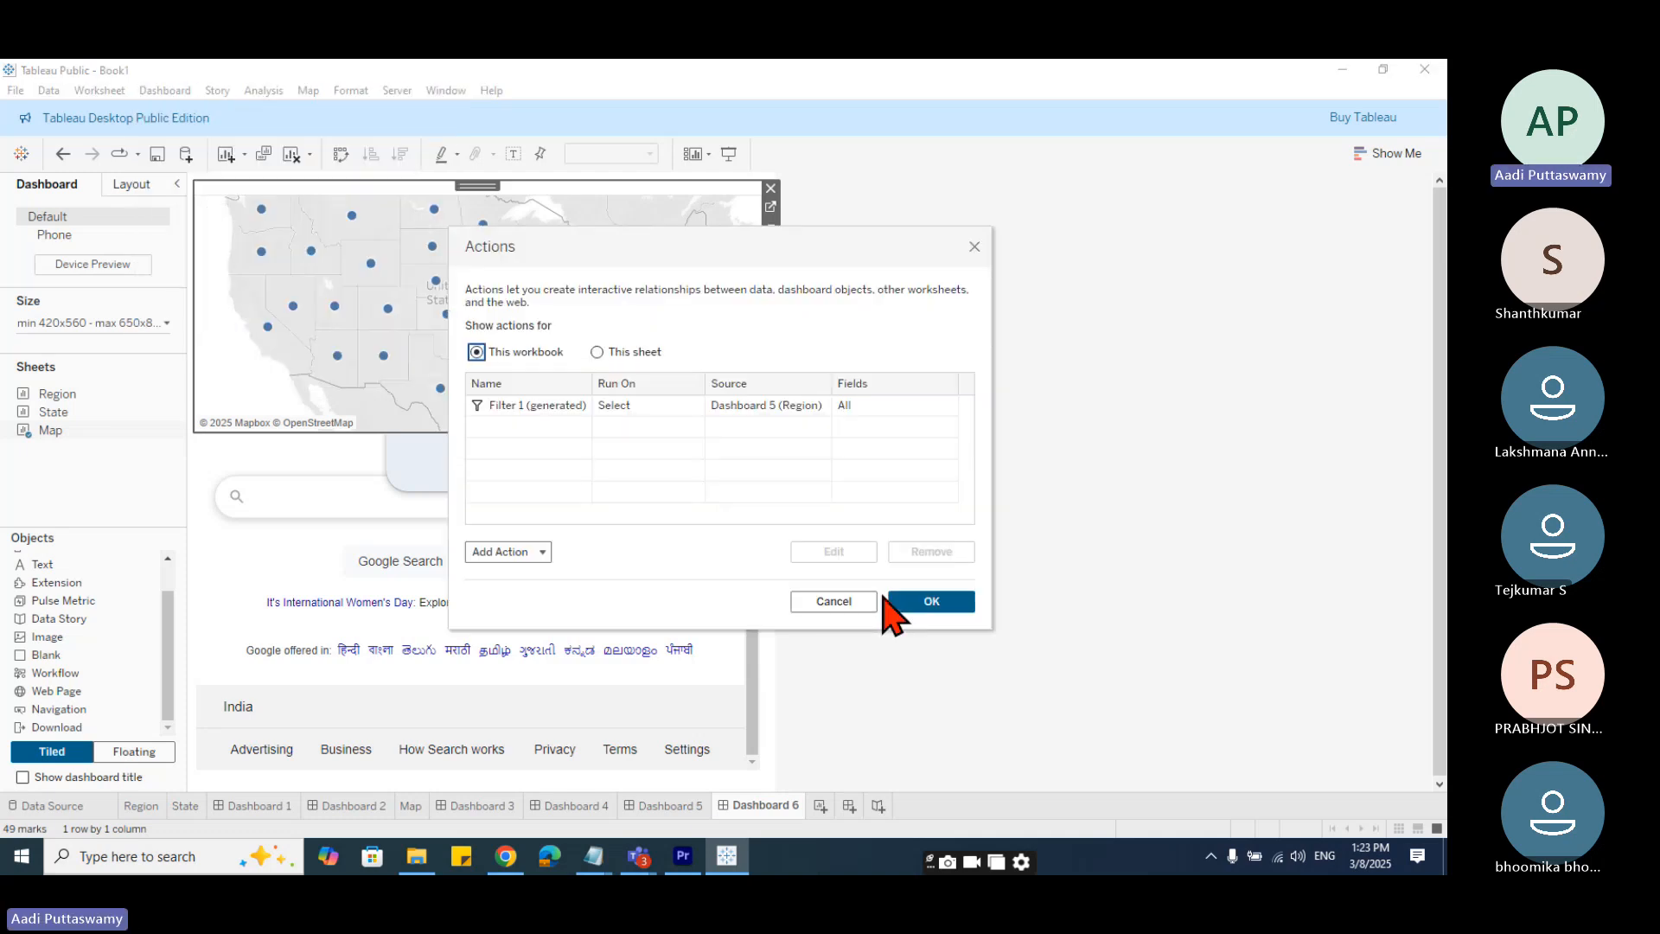
{"action": "left_click", "coordinate": [530, 408]}
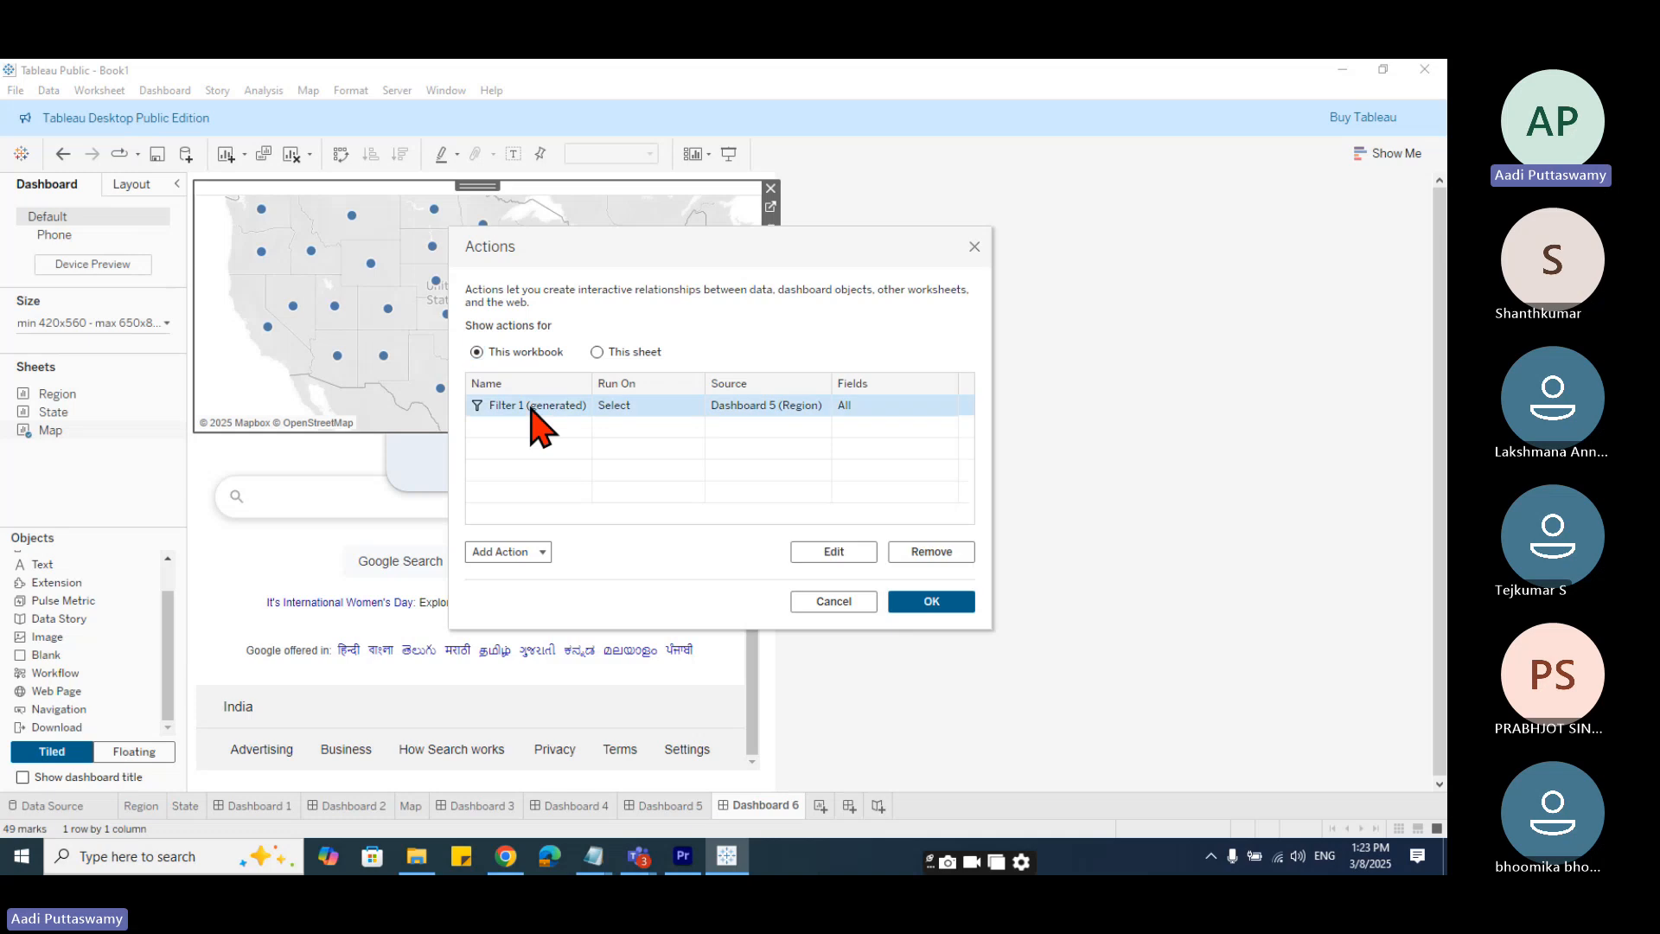
{"action": "left_click", "coordinate": [932, 553]}
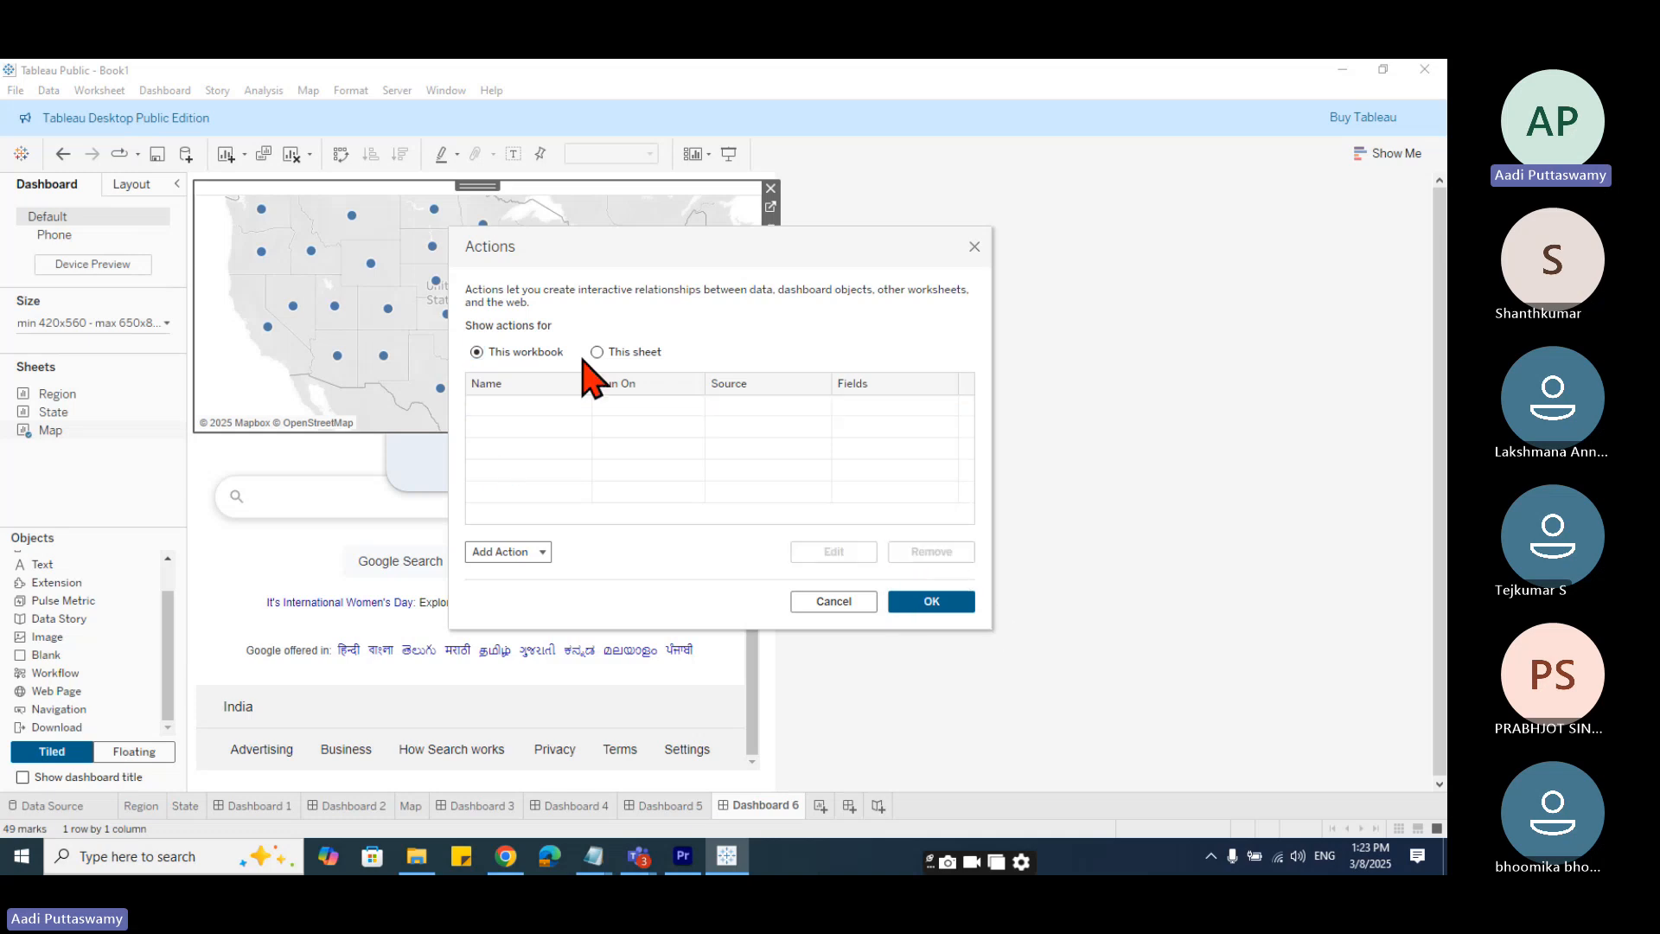
{"action": "left_click", "coordinate": [530, 554]}
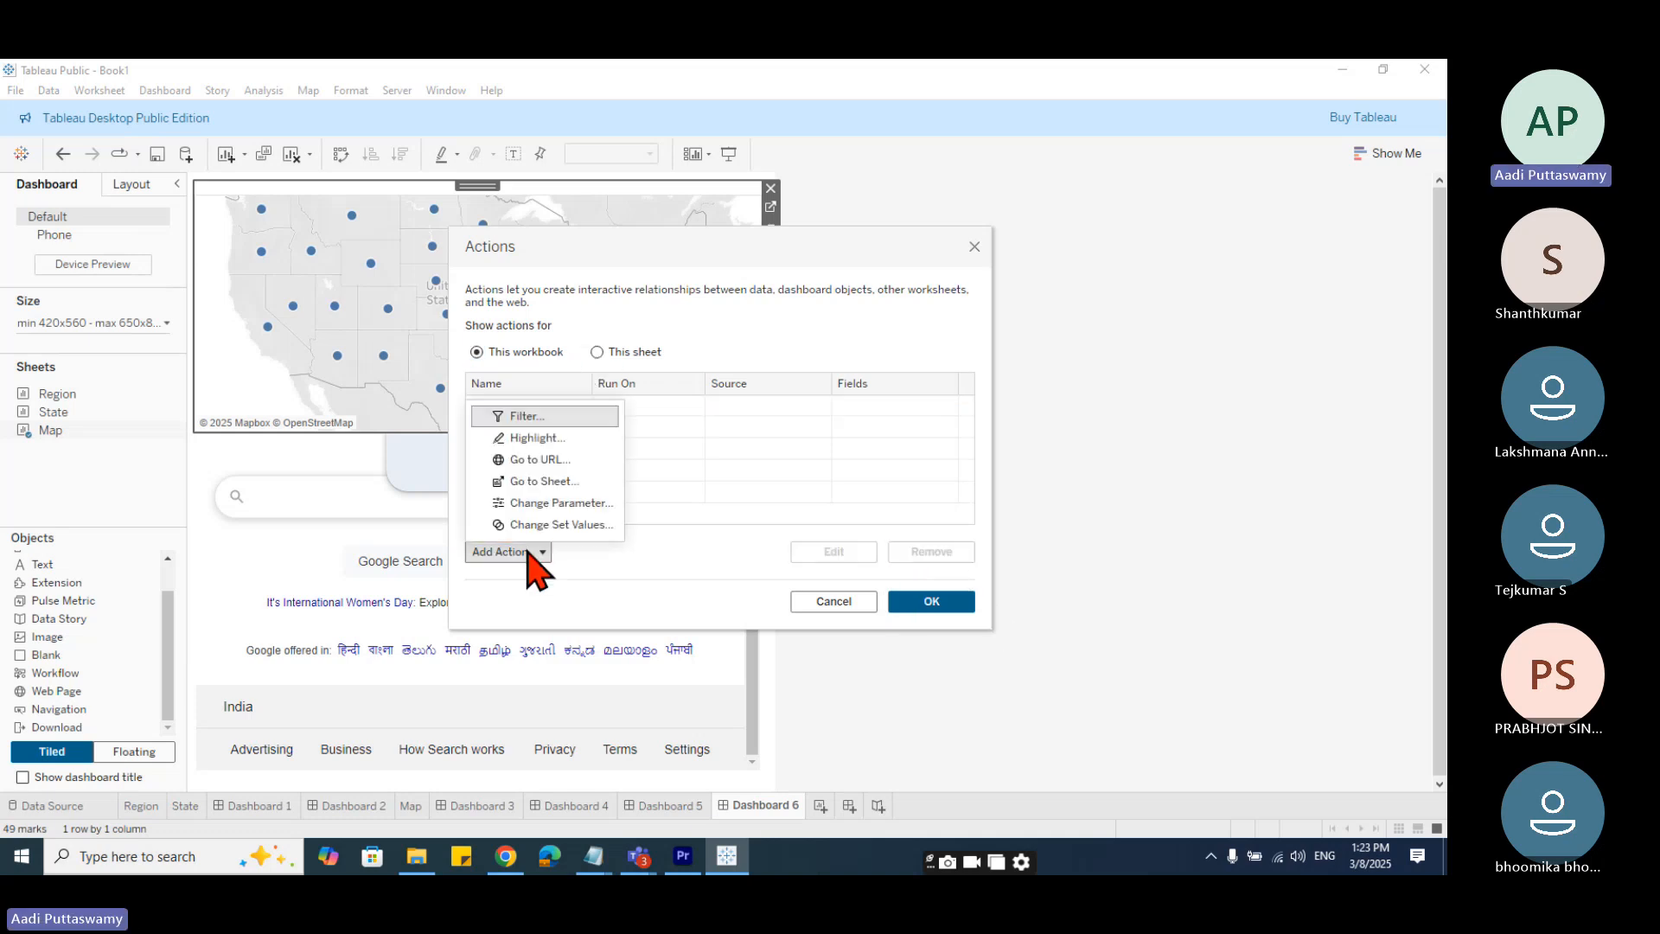
{"action": "left_click", "coordinate": [556, 460]}
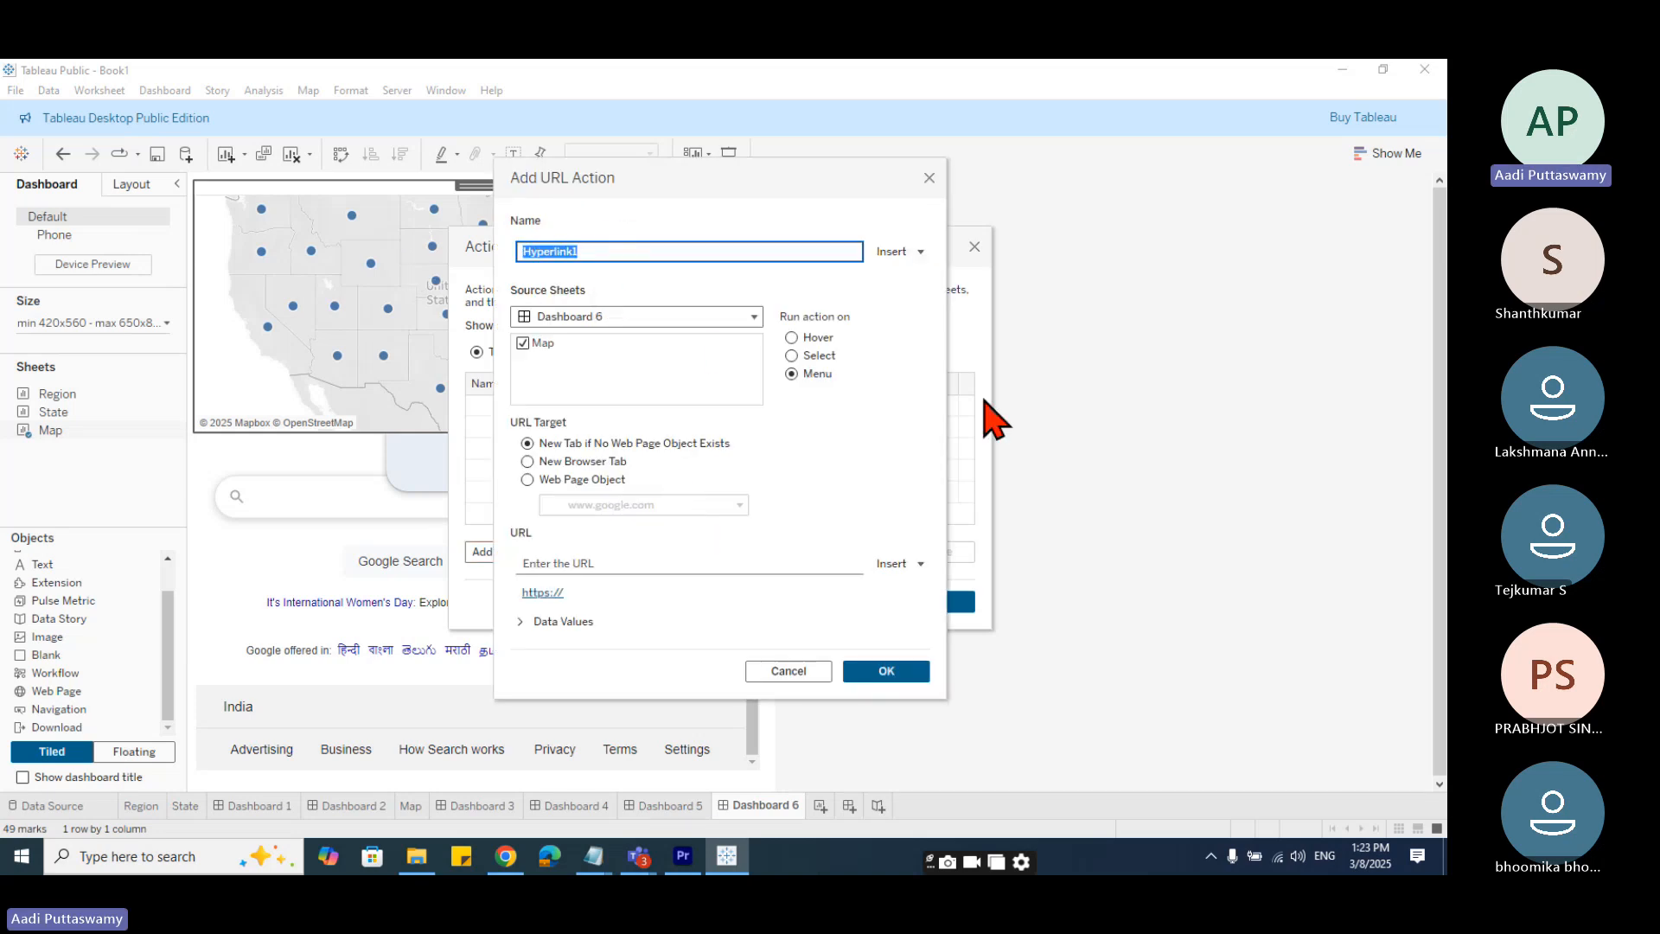
{"action": "type", "text": "GetCity"}
{"action": "left_click", "coordinate": [653, 461]}
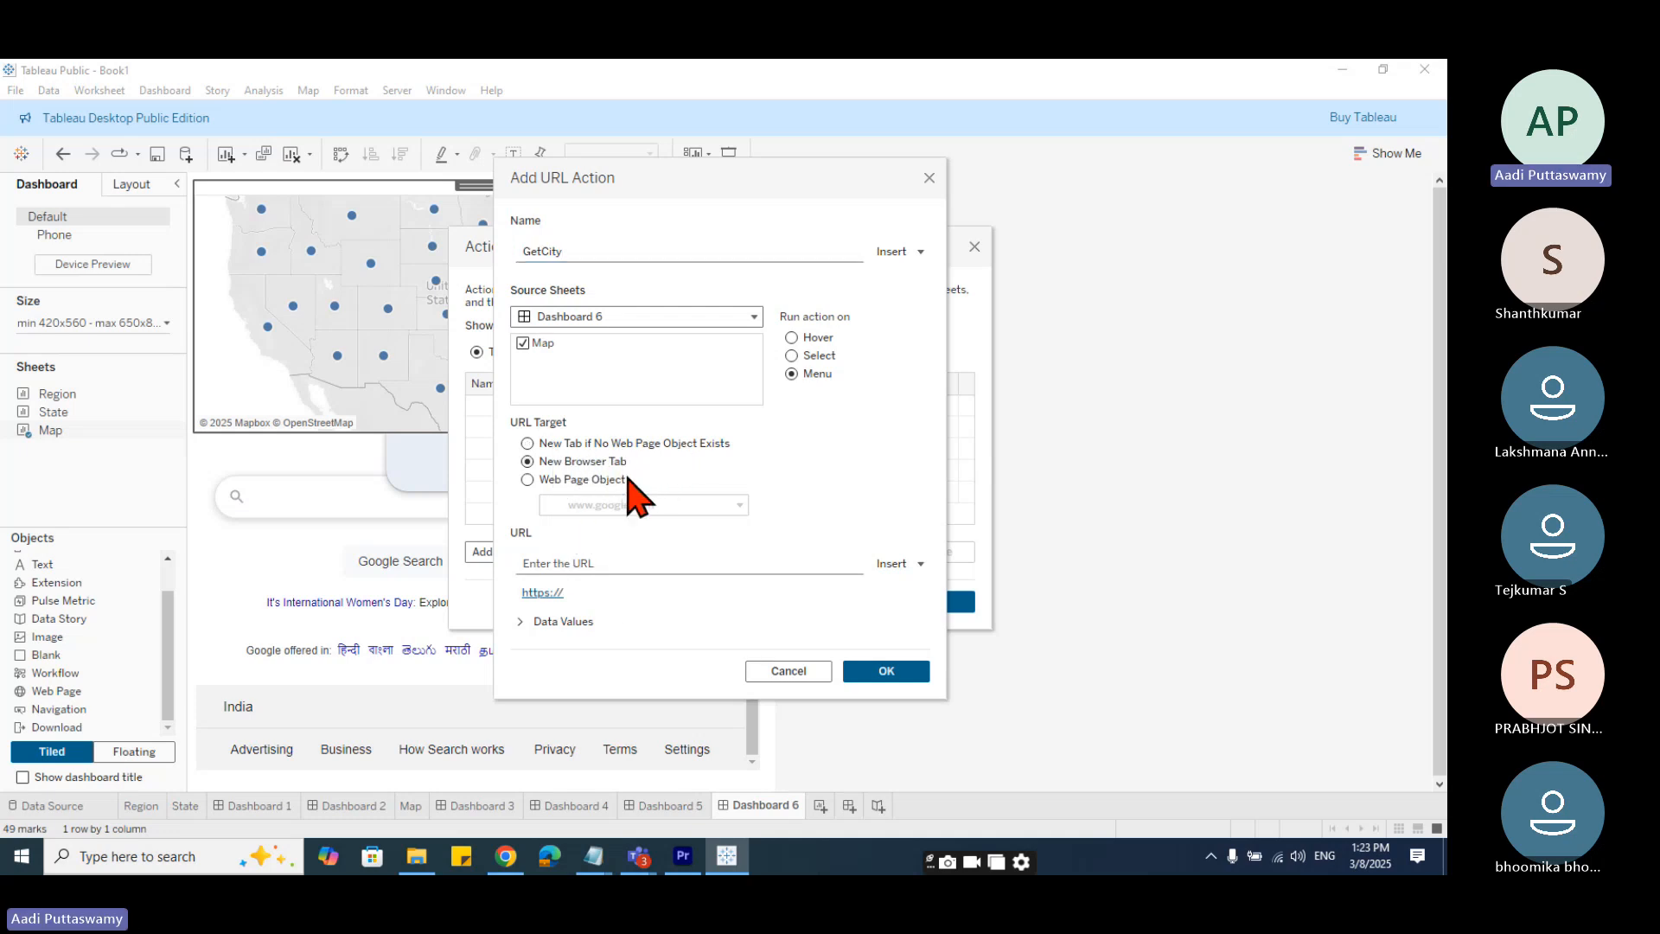
{"action": "left_click", "coordinate": [626, 480]}
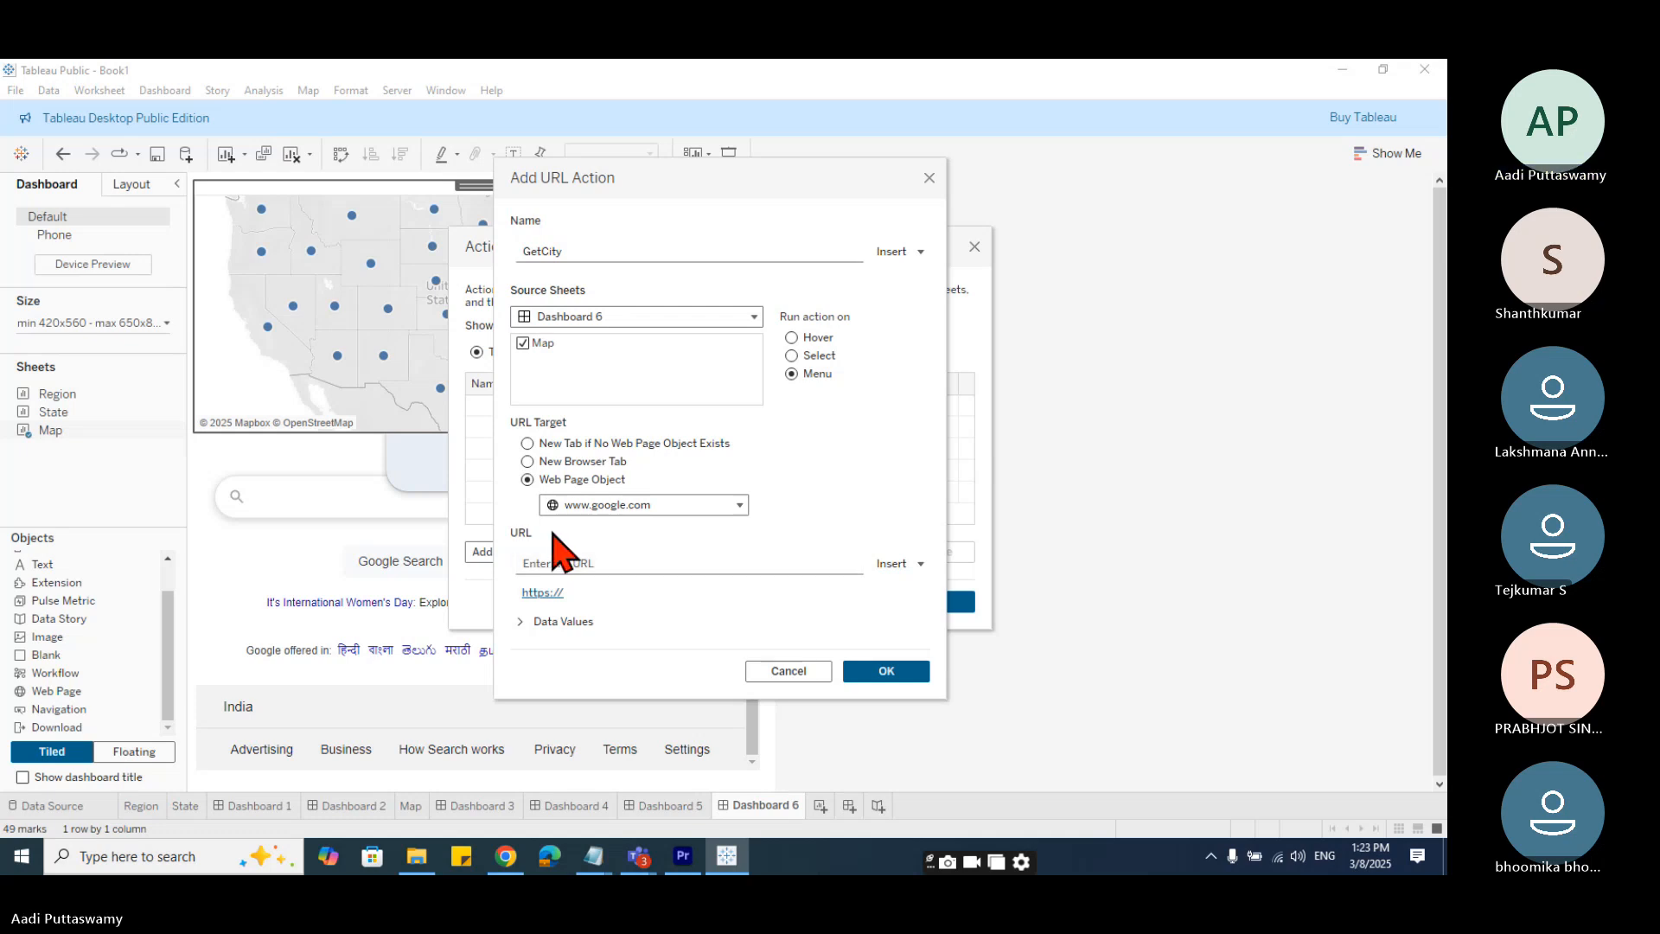
{"action": "left_click", "coordinate": [666, 509]}
{"action": "left_click", "coordinate": [664, 509]}
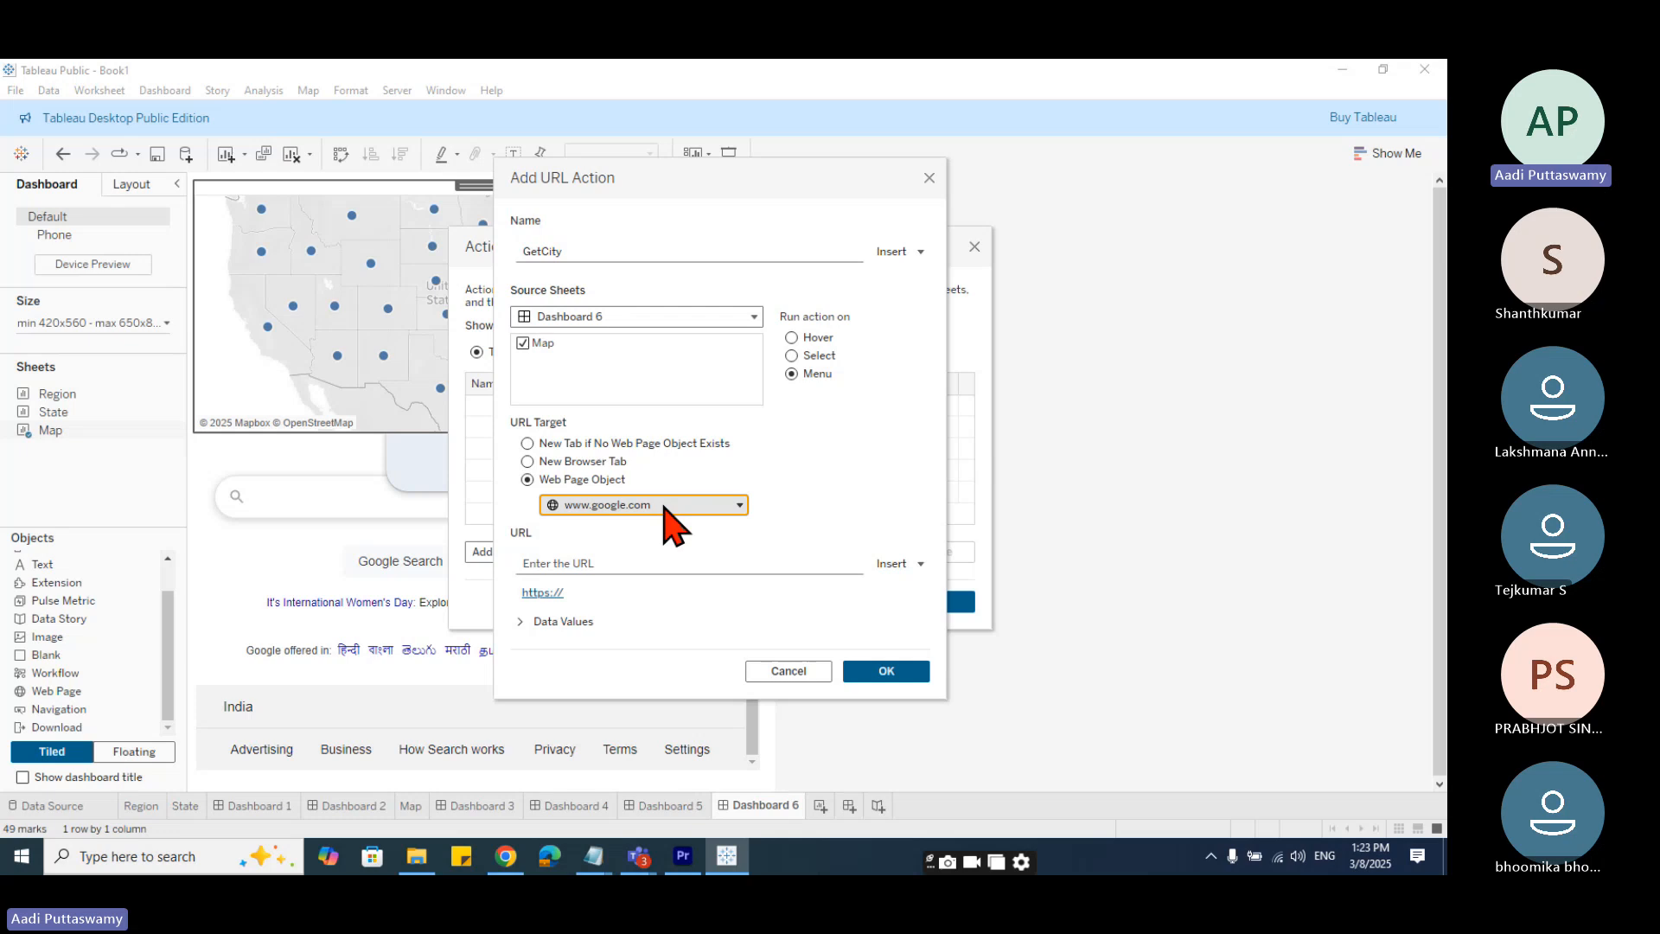
{"action": "left_click", "coordinate": [644, 563]}
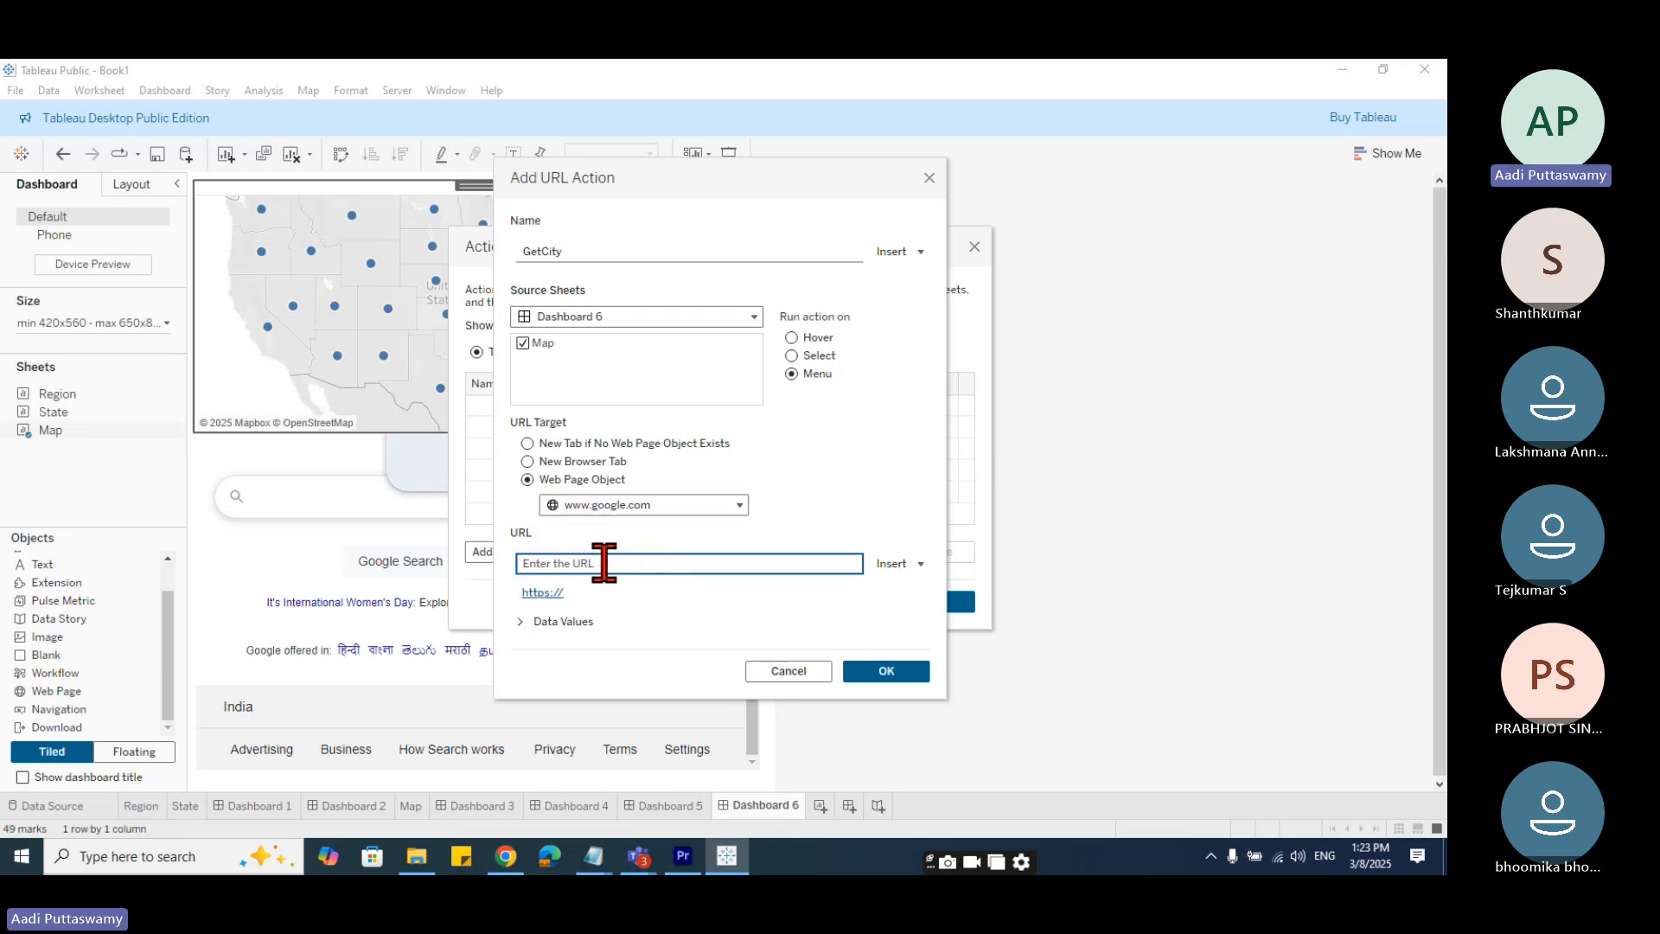
- Switch to Chrome, search the web for wikipedia india, and open Wikipedia's India article
{"action": "left_click", "coordinate": [508, 858]}
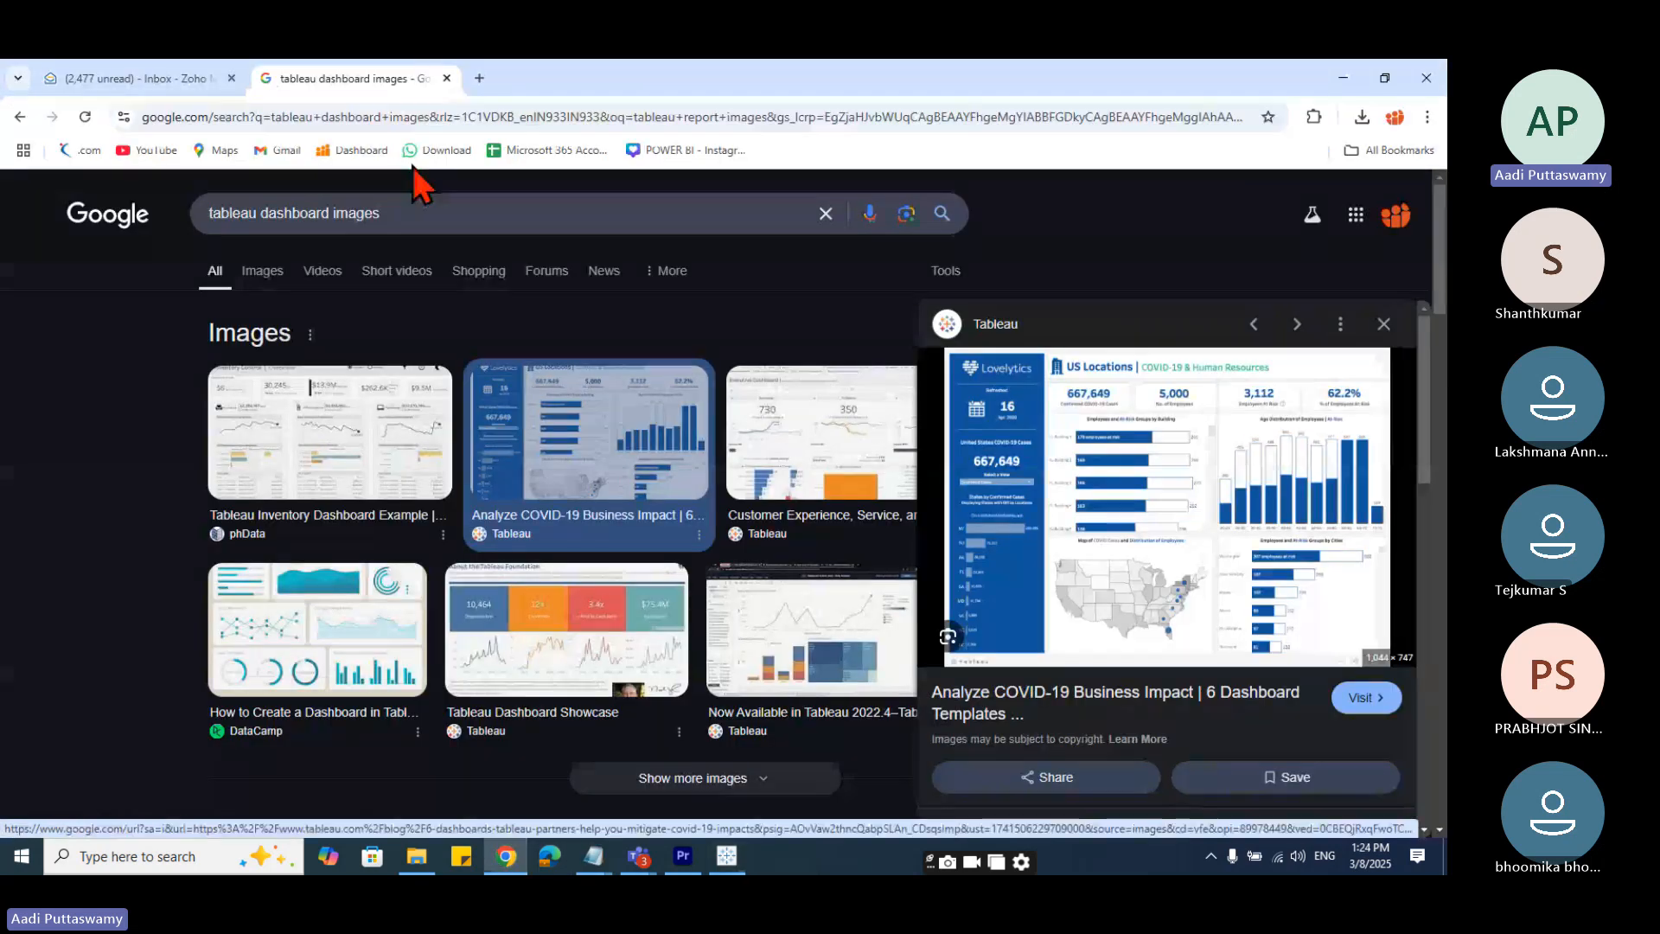
{"action": "left_click", "coordinate": [436, 115]}
{"action": "type", "text": "wikipi"}
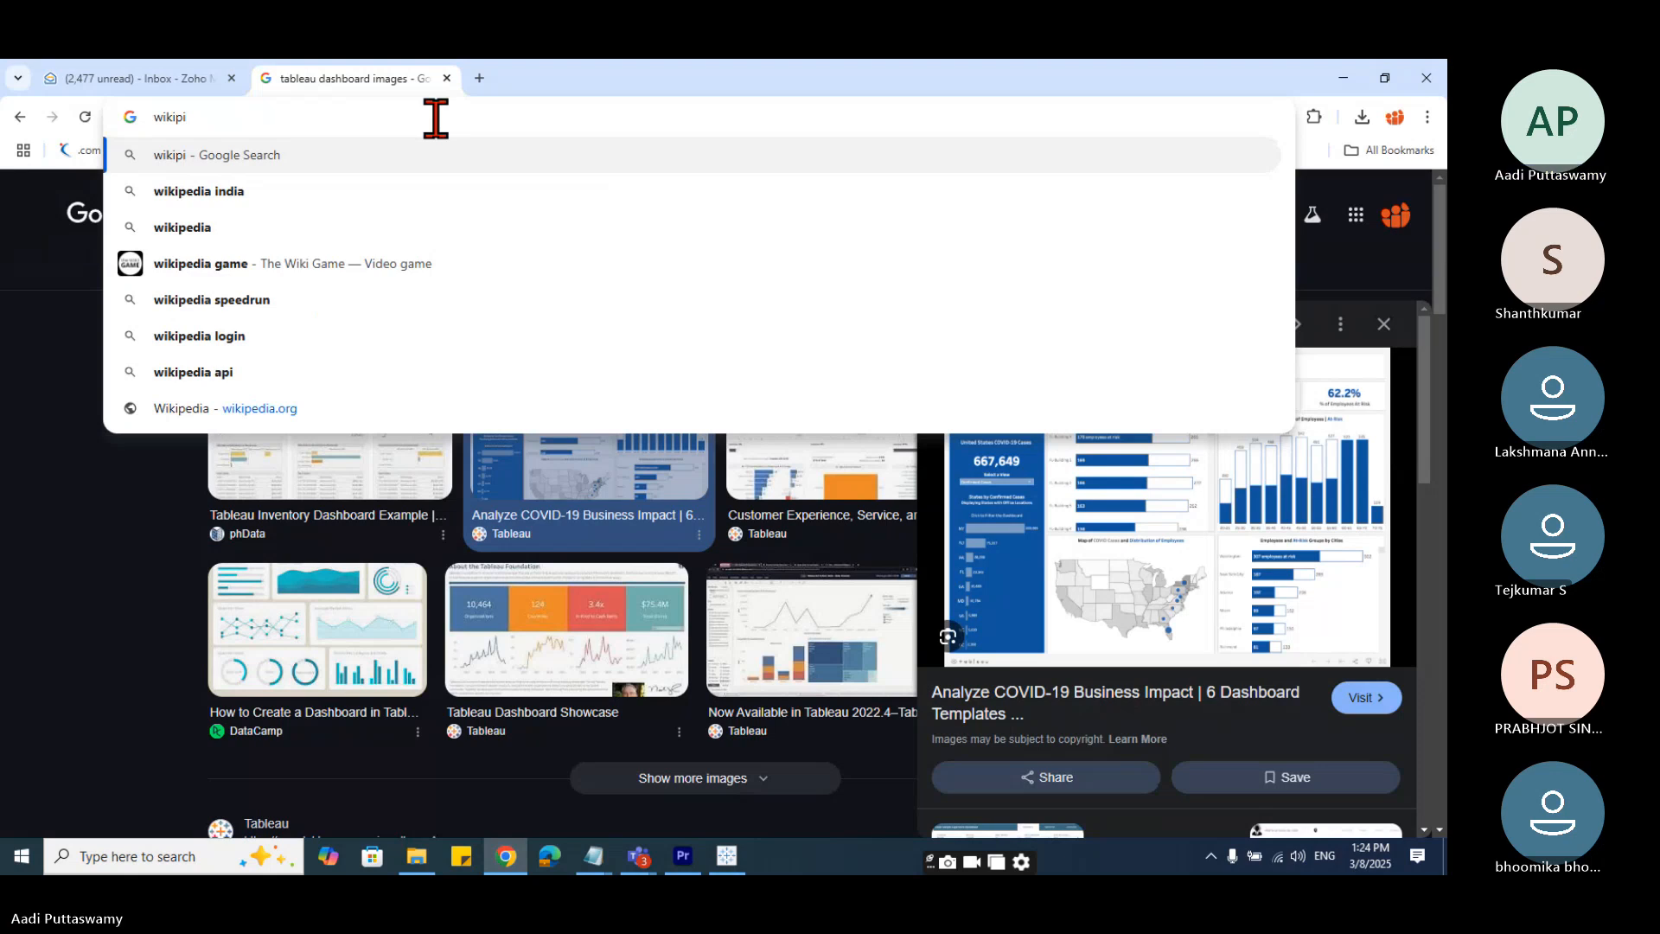
{"action": "left_click", "coordinate": [318, 190]}
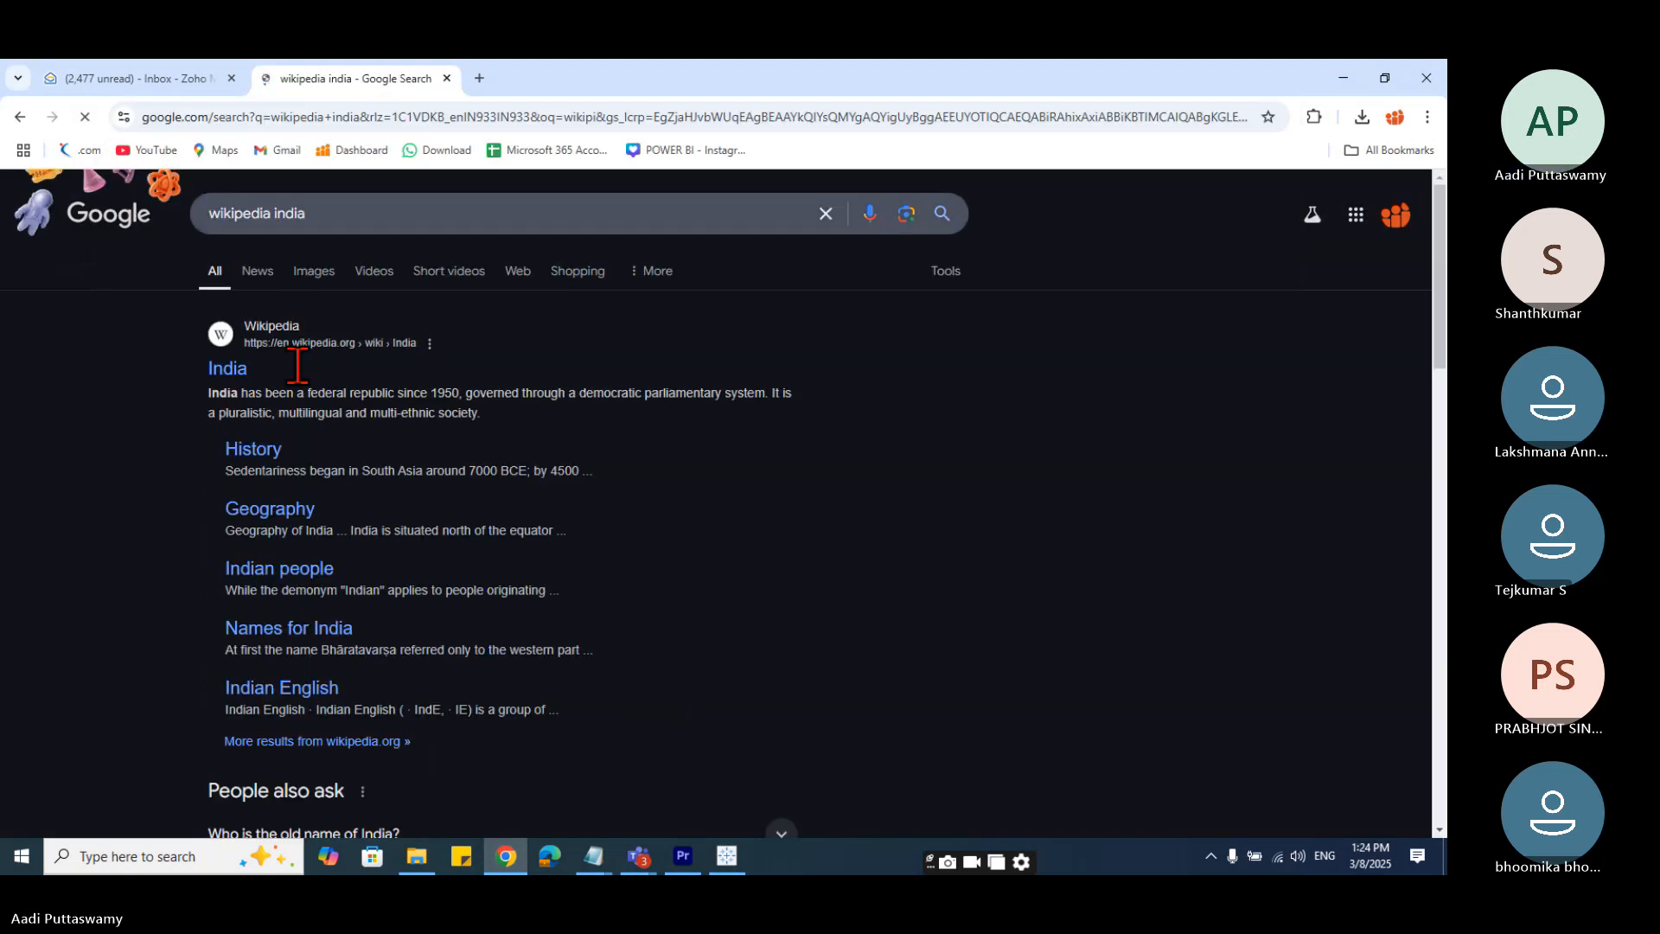
{"action": "left_click", "coordinate": [240, 374]}
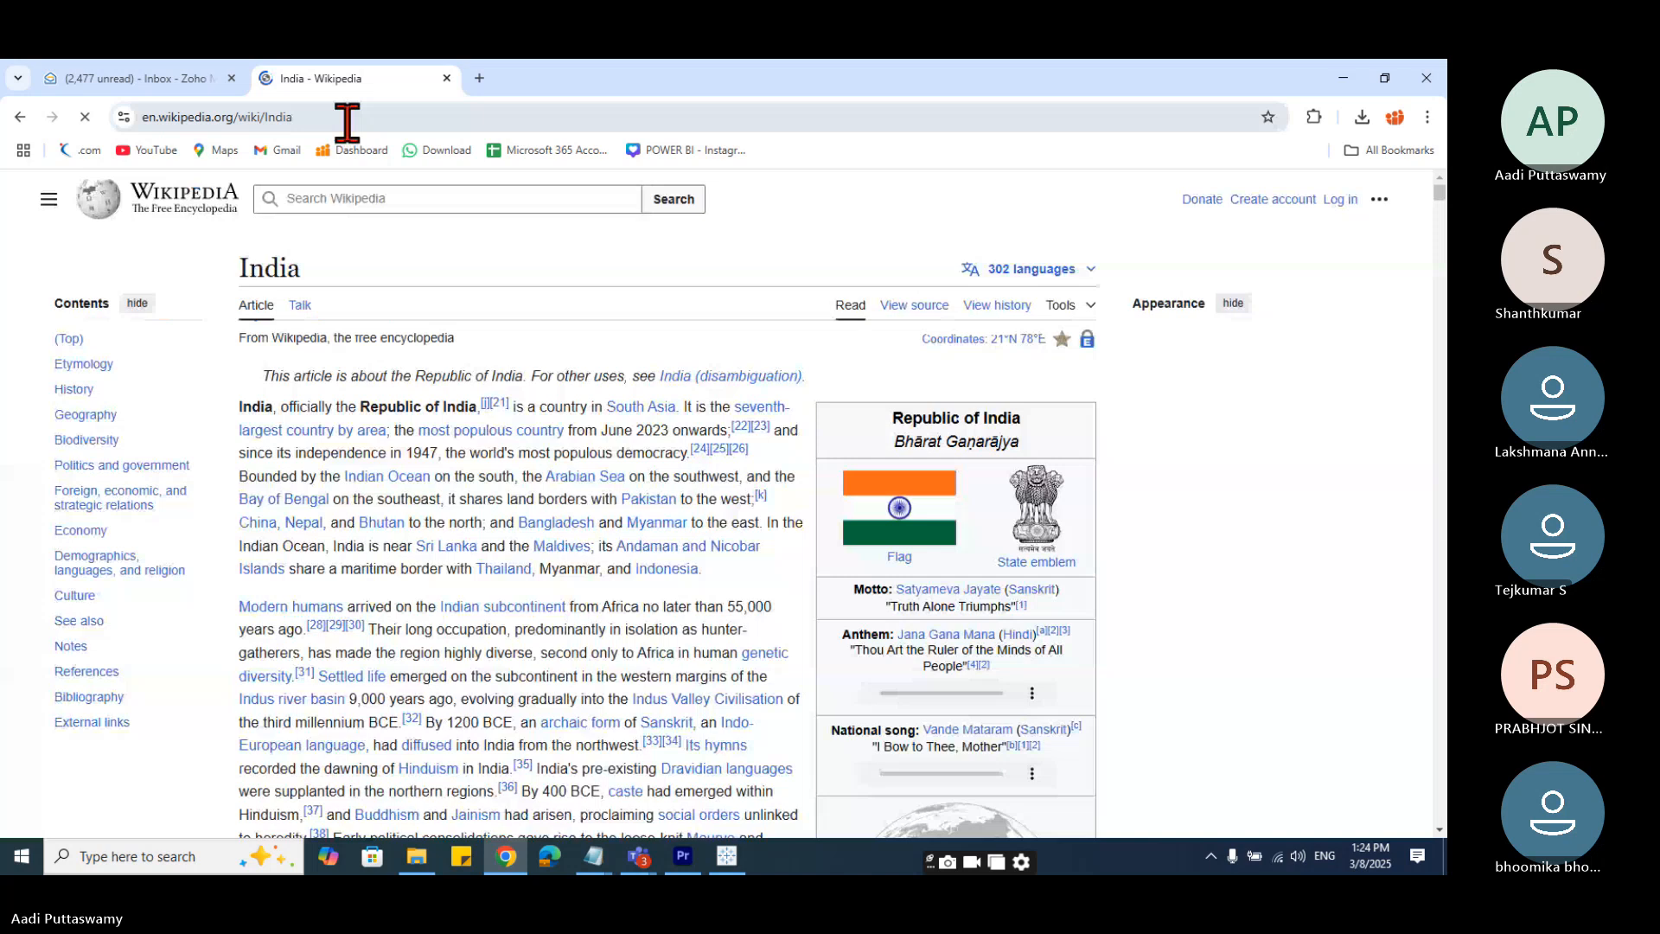
- Search the web for Wikipedia's USA page and open the English Wikipedia article on the United States
{"action": "left_click", "coordinate": [346, 118]}
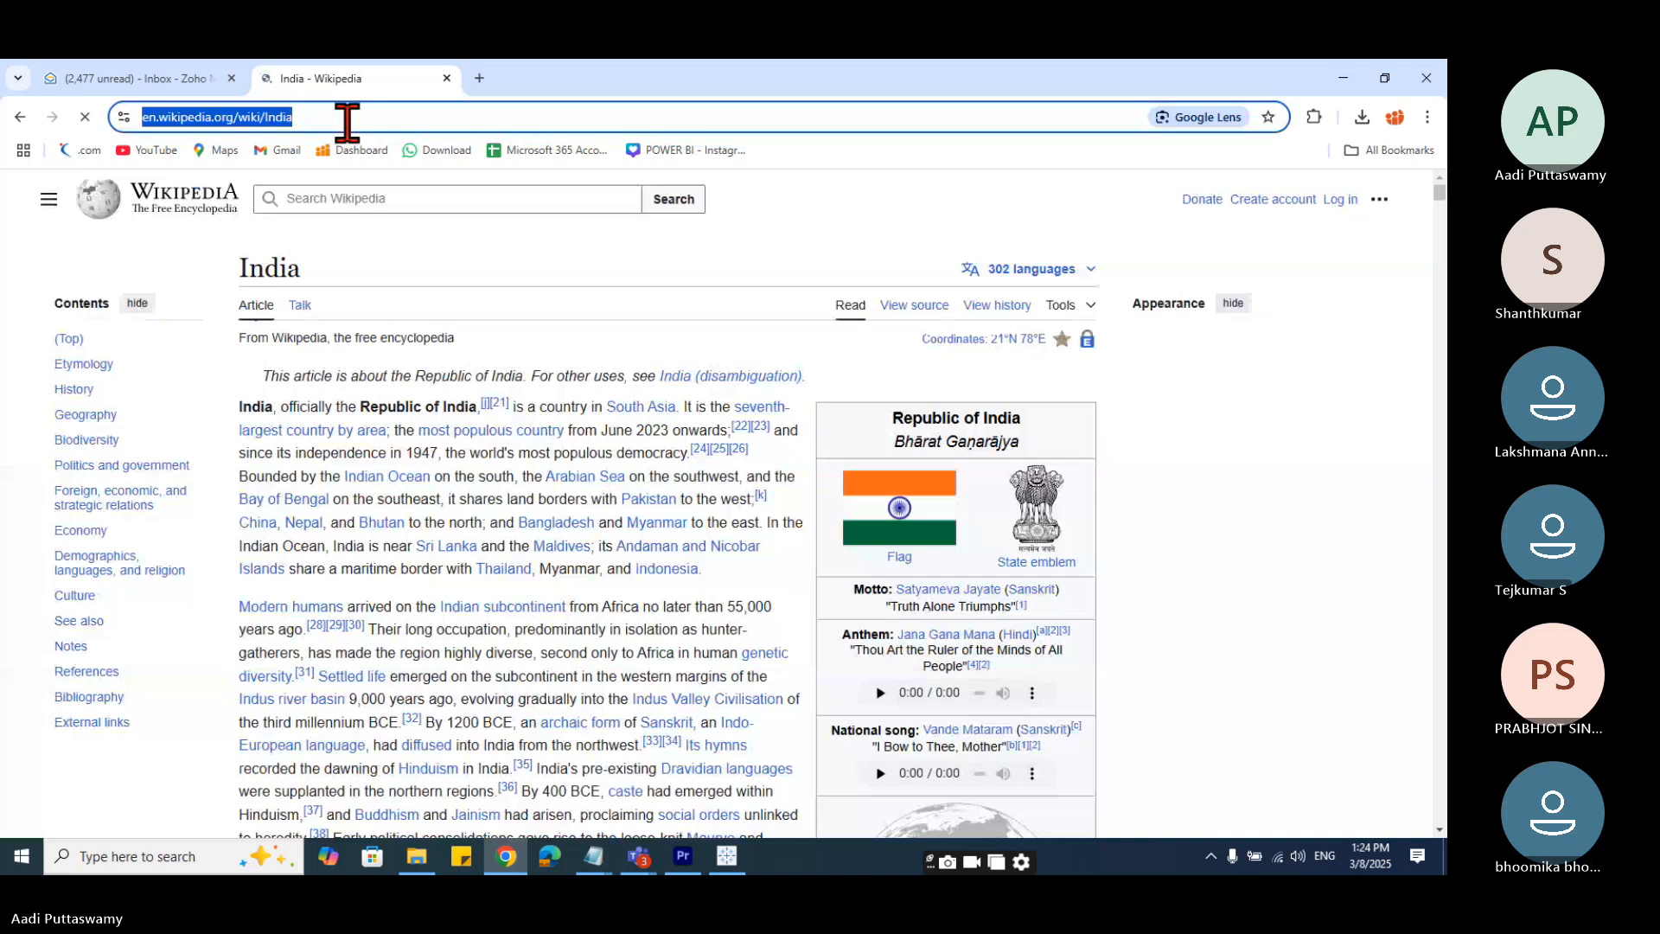
{"action": "type", "text": "wik"}
{"action": "type", "text": "i"}
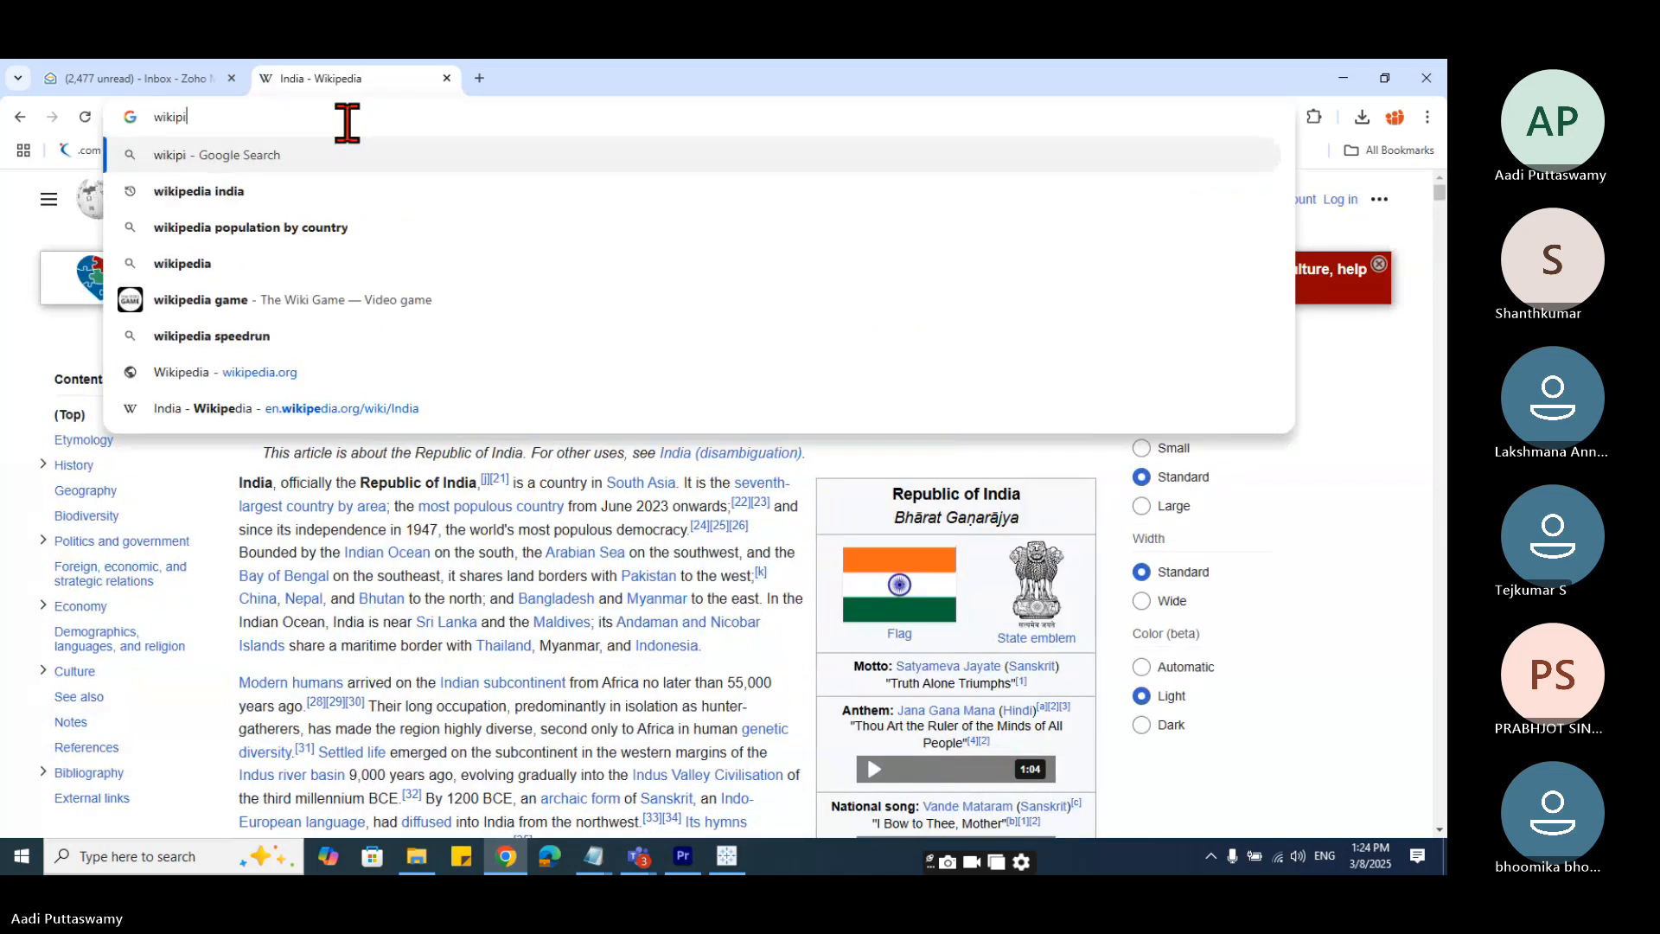
{"action": "key", "text": "BackSpace"}
{"action": "type", "text": "deida "}
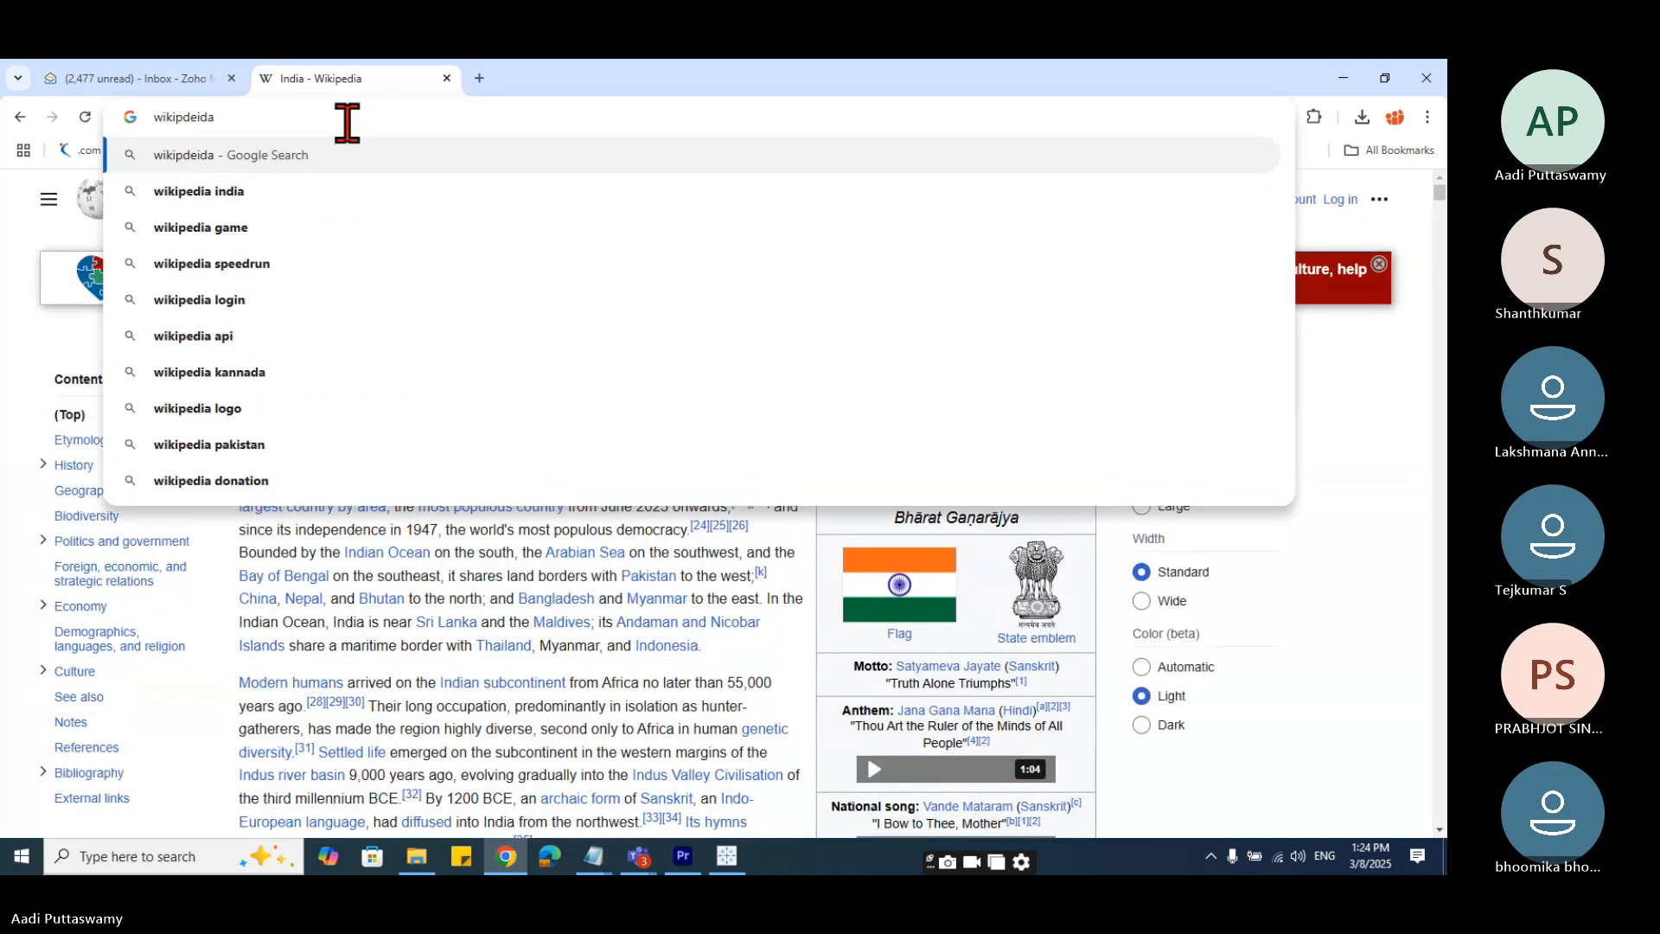
{"action": "type", "text": "usa"}
{"action": "key", "text": "Return"}
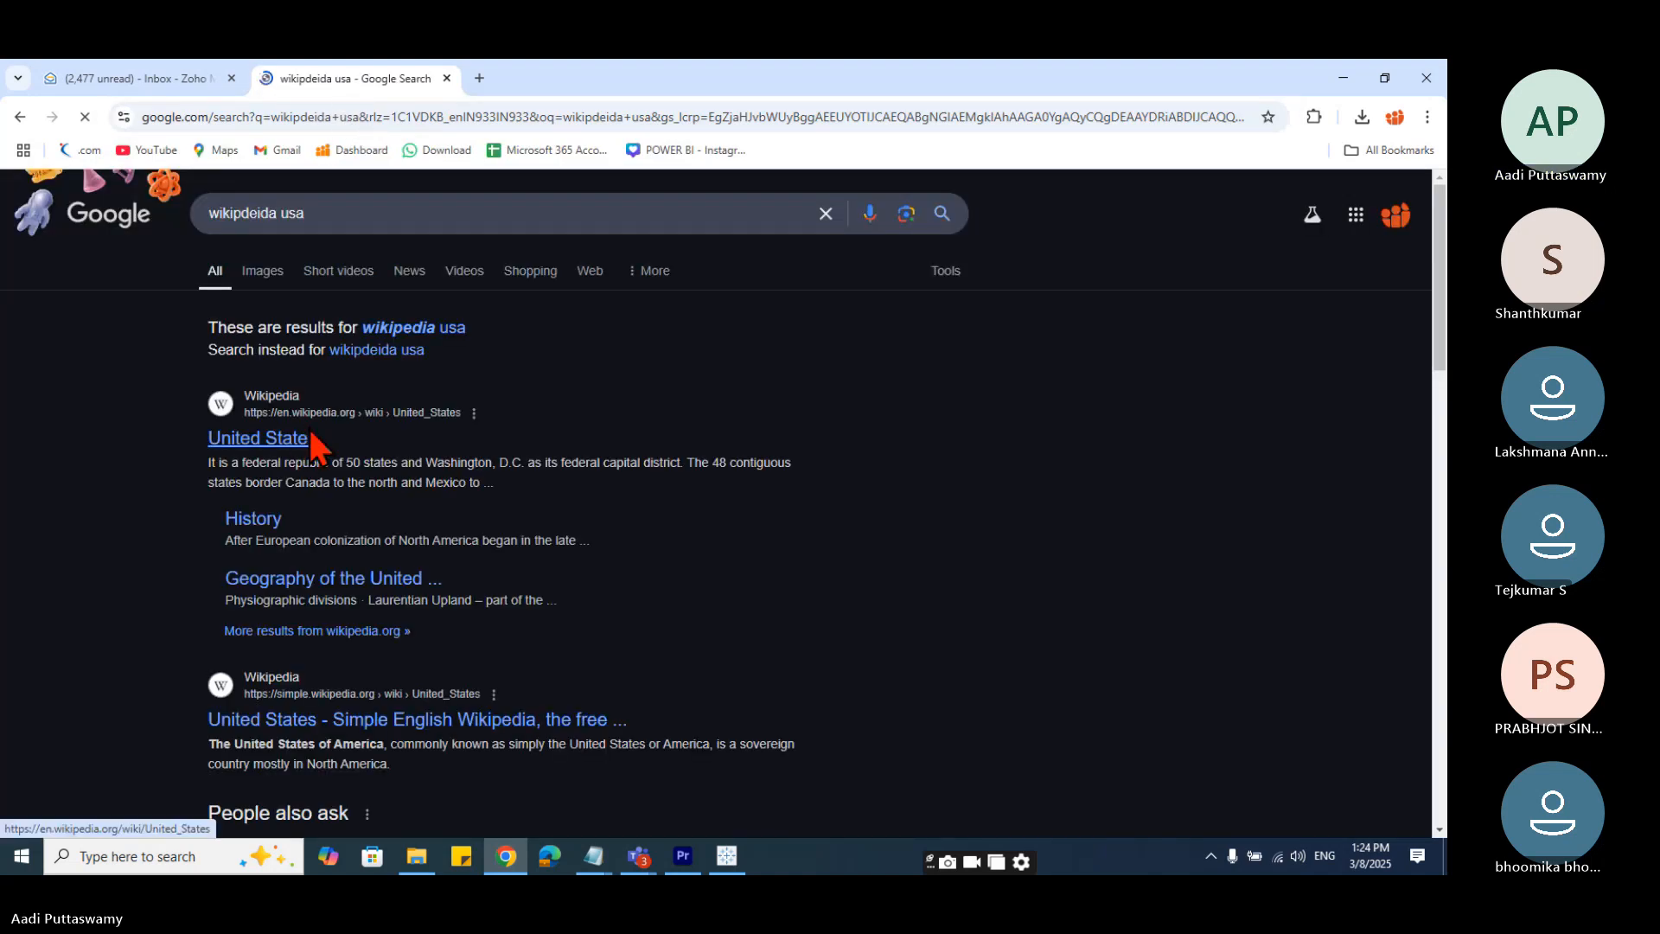
{"action": "left_click", "coordinate": [310, 437]}
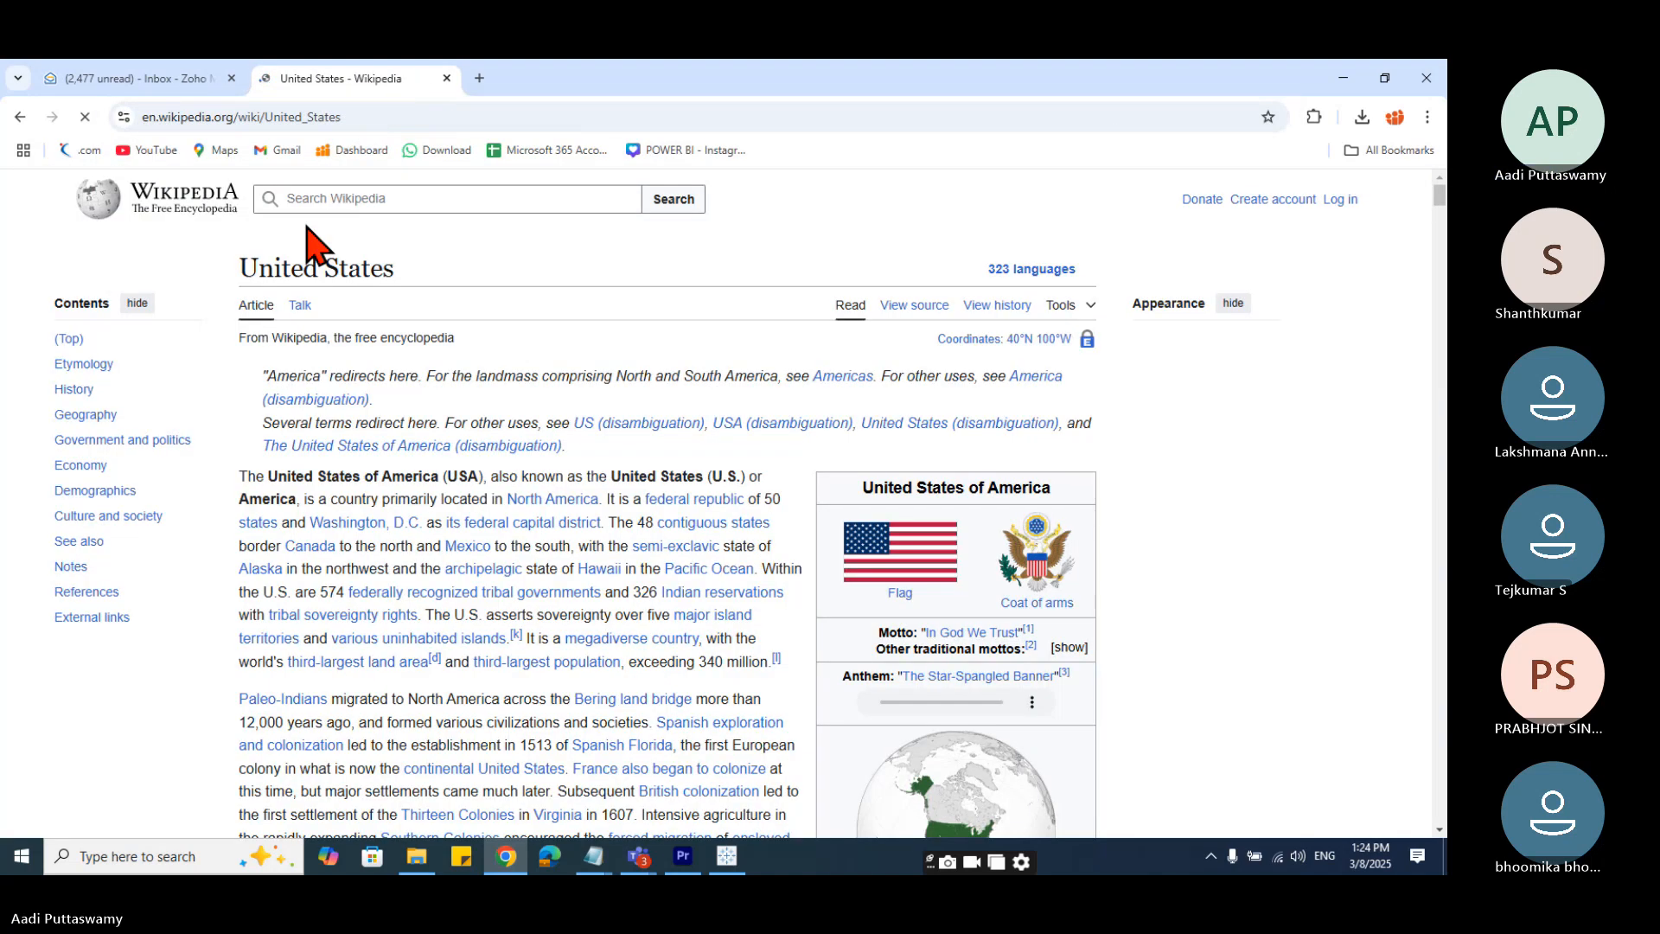
{"action": "left_click", "coordinate": [430, 126]}
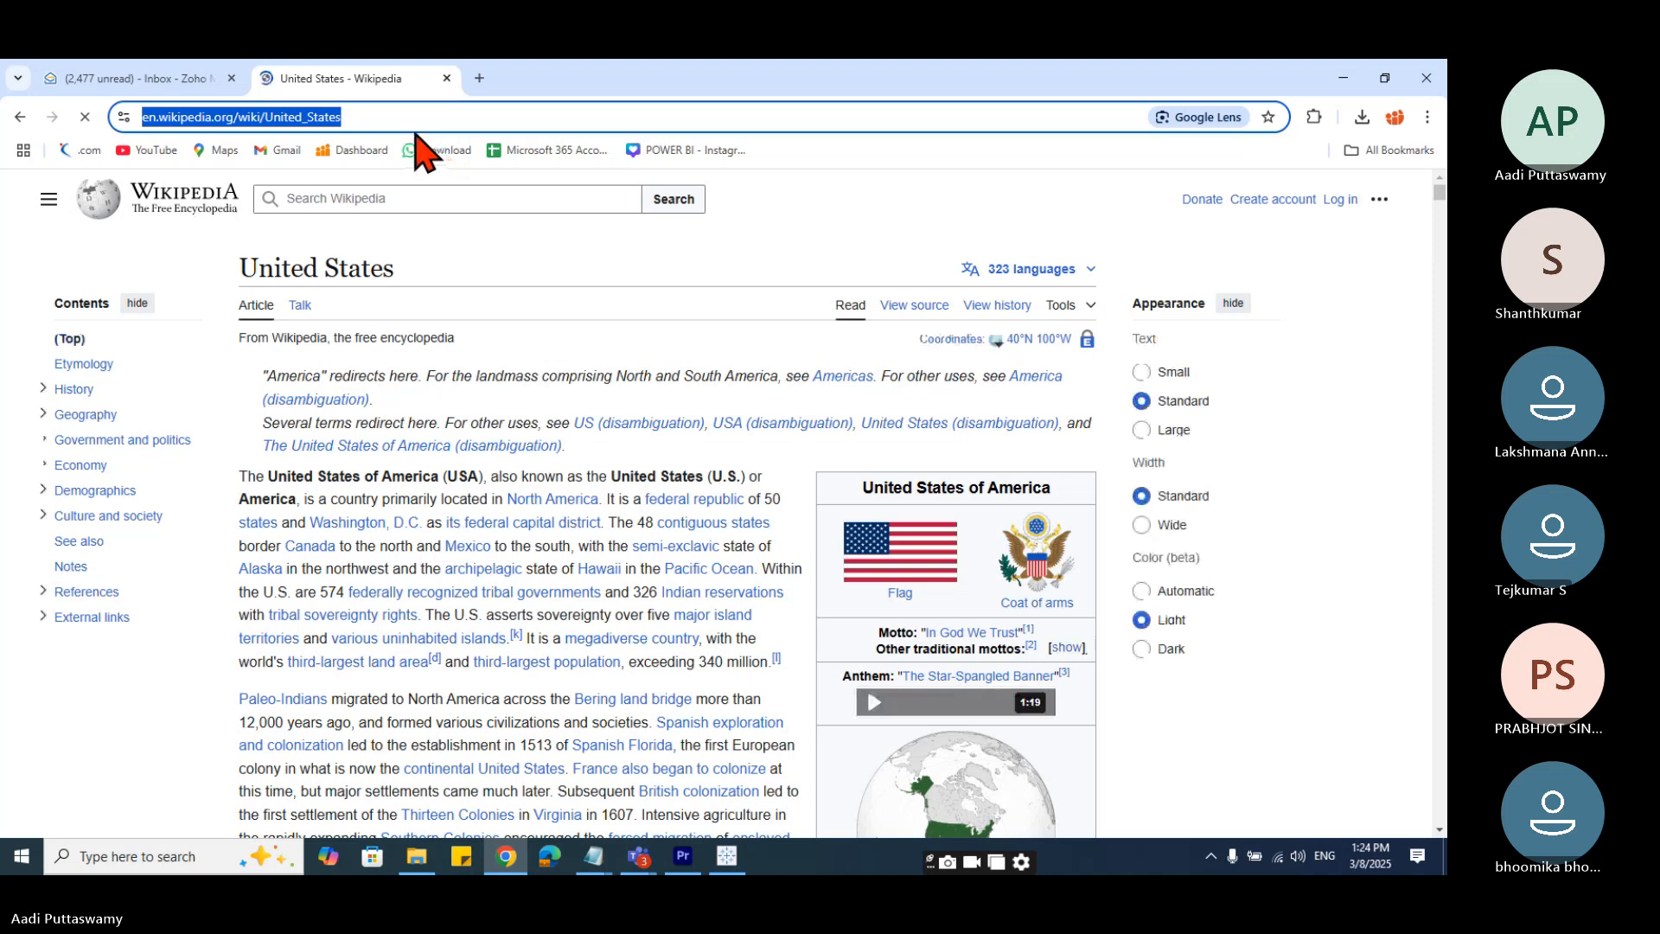
{"action": "left_click", "coordinate": [415, 112]}
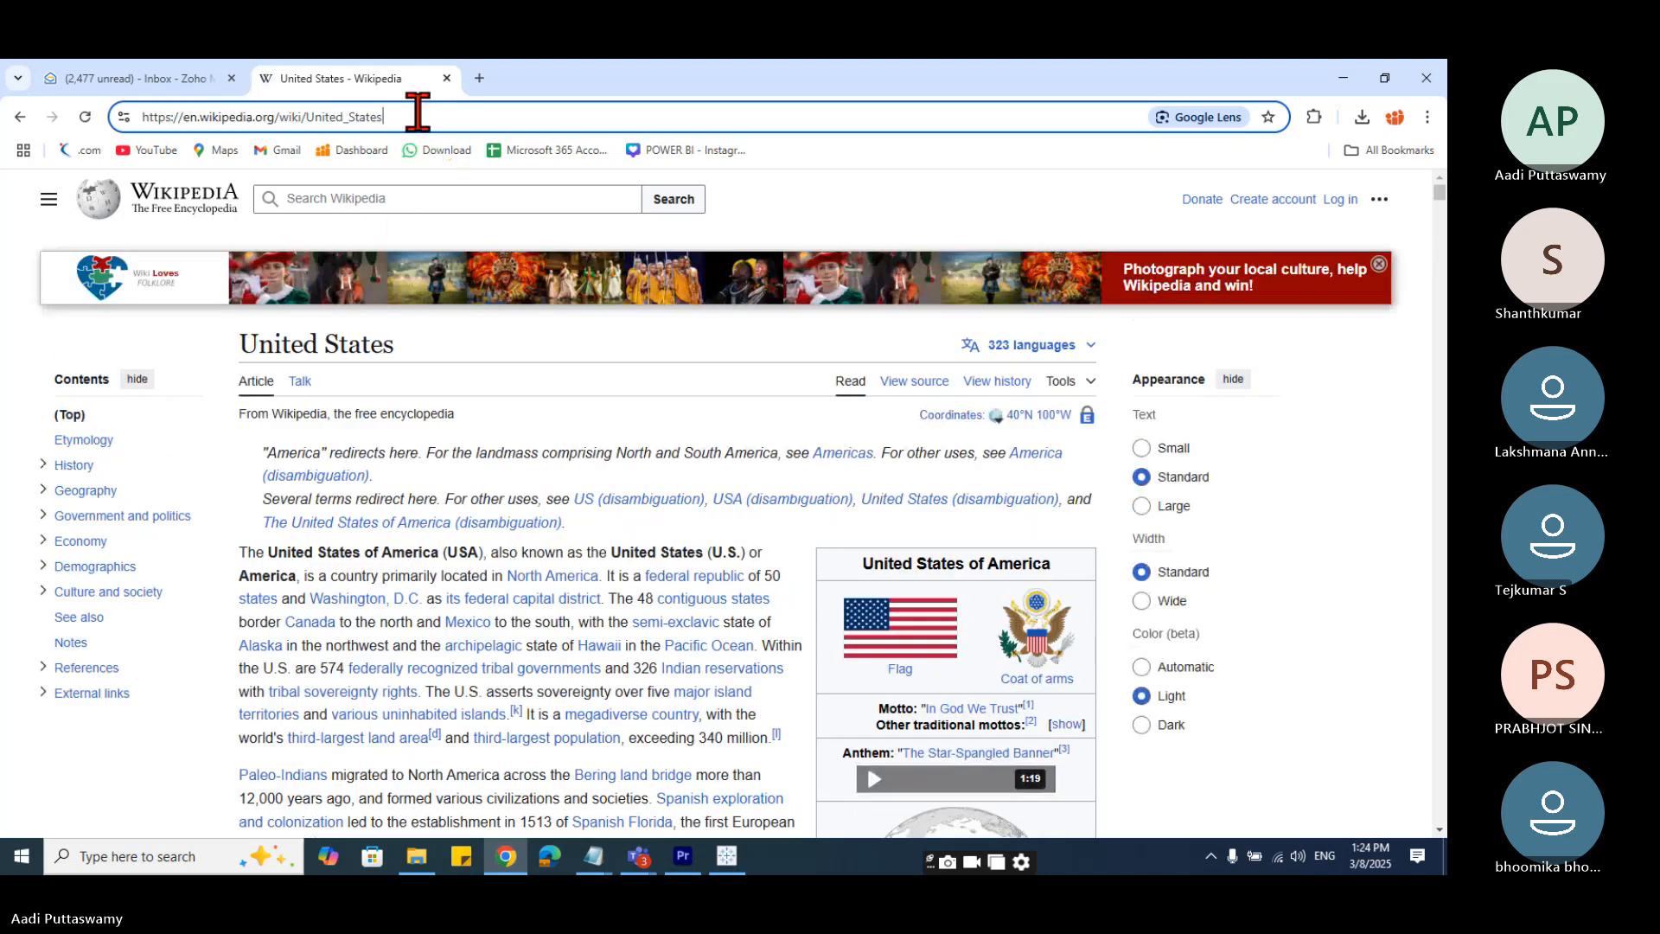
{"action": "left_click_drag", "start_coordinate": [548, 119], "coordinate": [21, 117]}
{"action": "key", "text": "ctrl+c"}
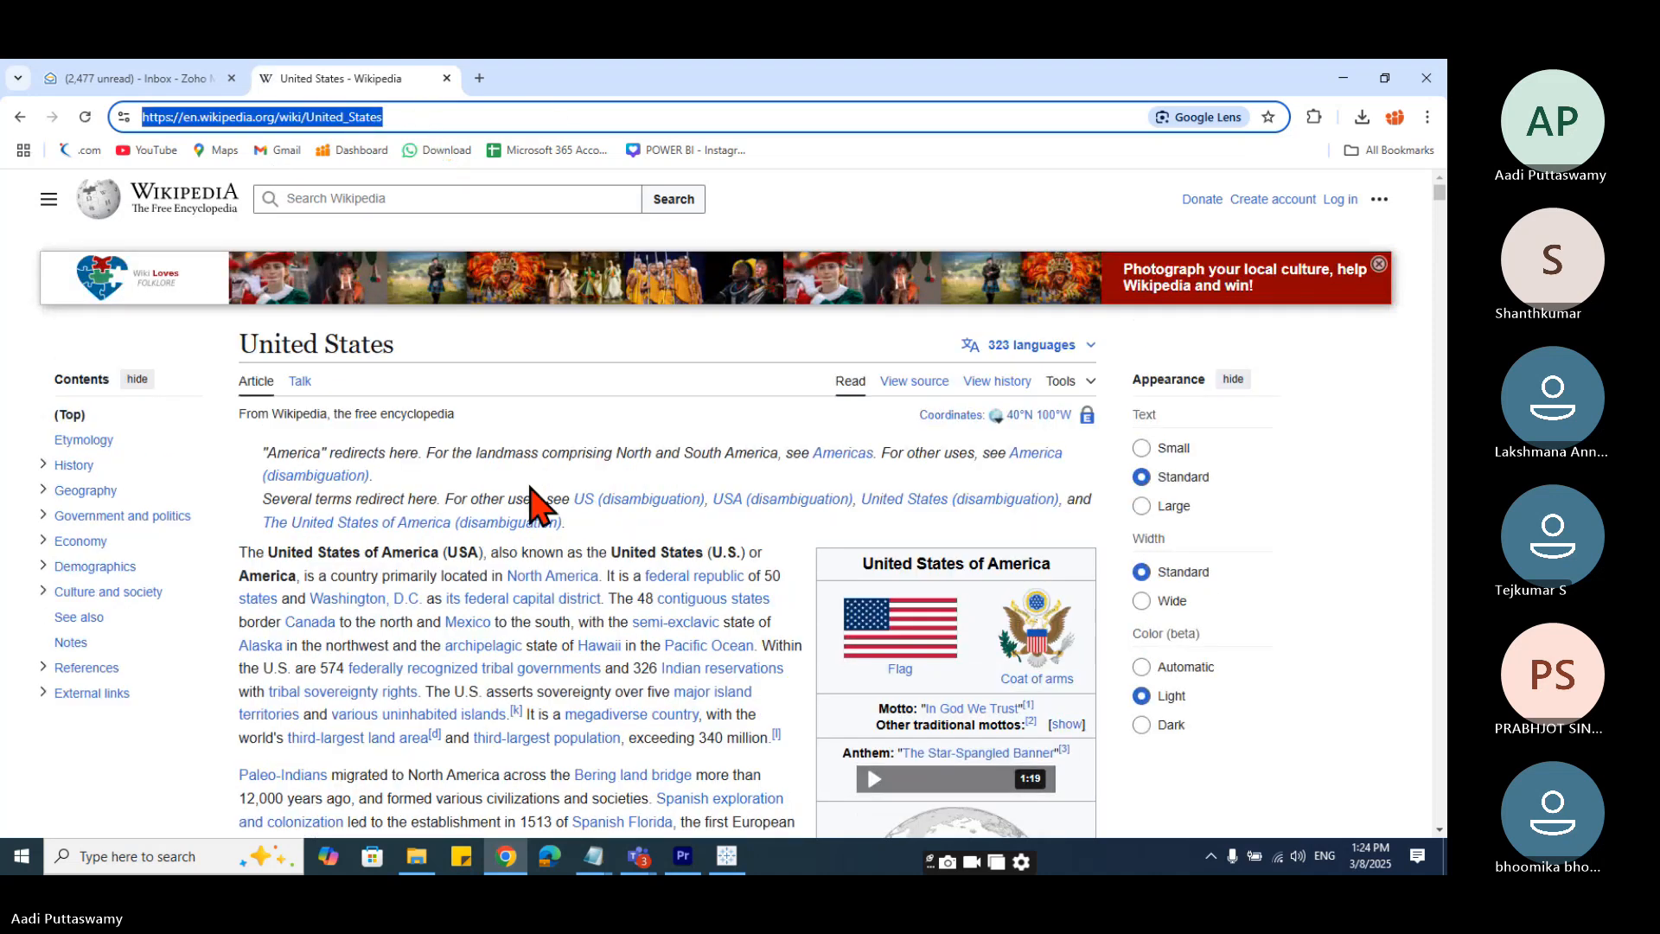
{"action": "key", "text": "alt+Tab"}
{"action": "key", "text": "ctrl+v"}
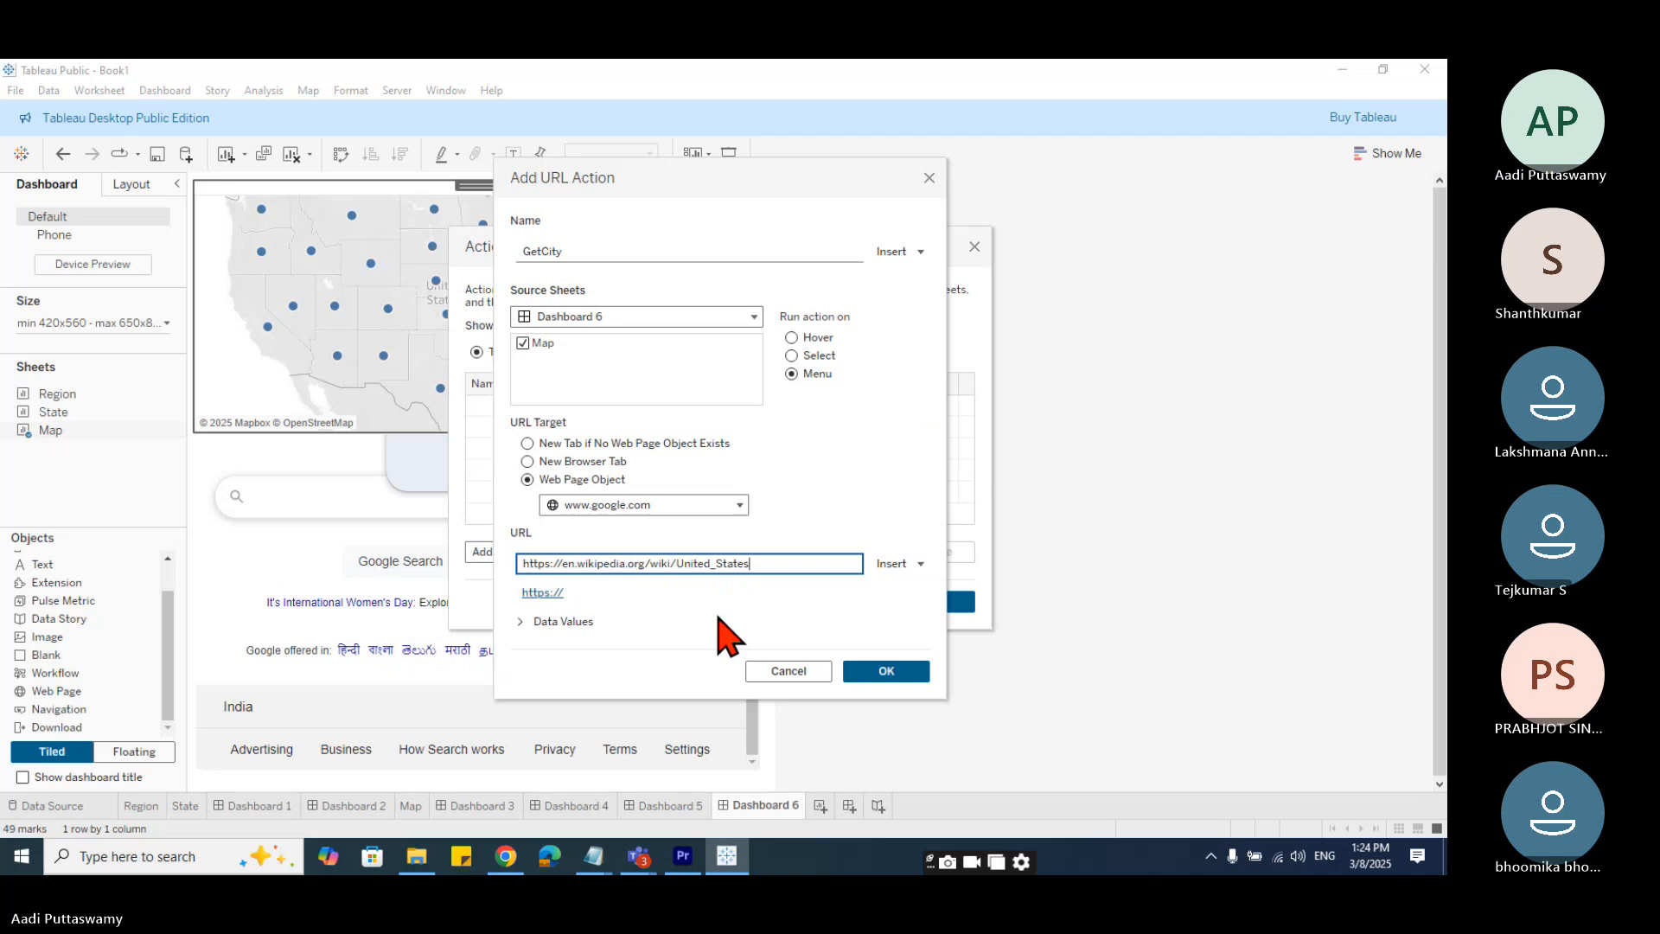
- Replace United_States in the GetCity URL with the State/Province field and save the action
{"action": "left_click_drag", "start_coordinate": [681, 566], "coordinate": [846, 564]}
{"action": "key", "text": "BackSpace"}
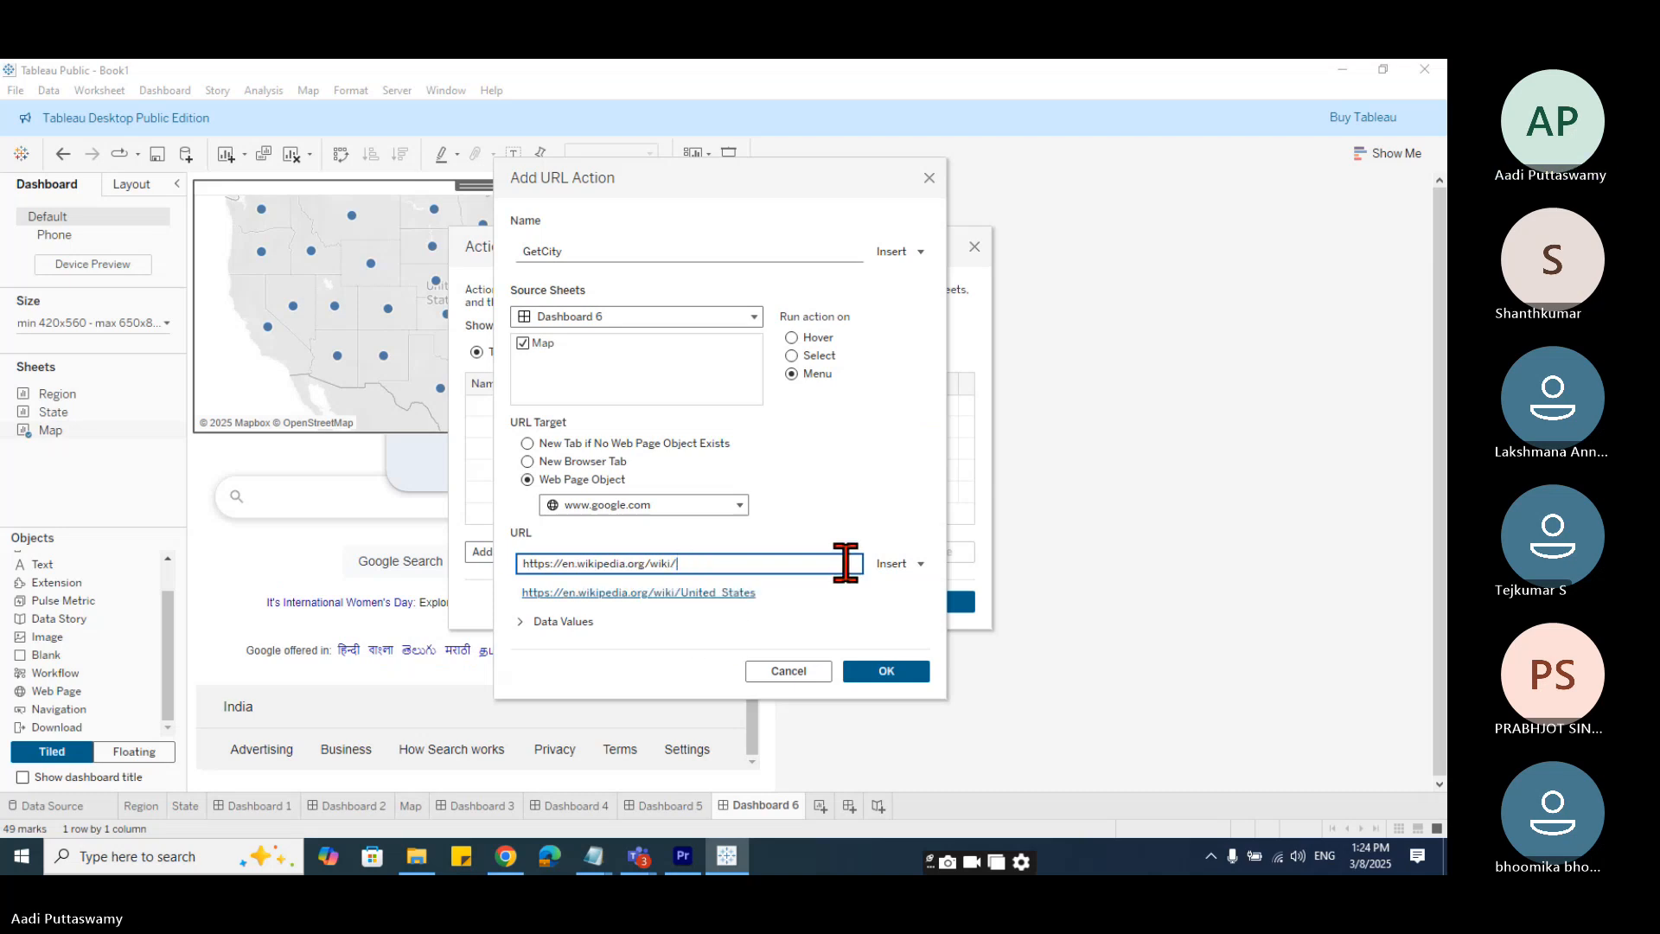
{"action": "left_click", "coordinate": [899, 564]}
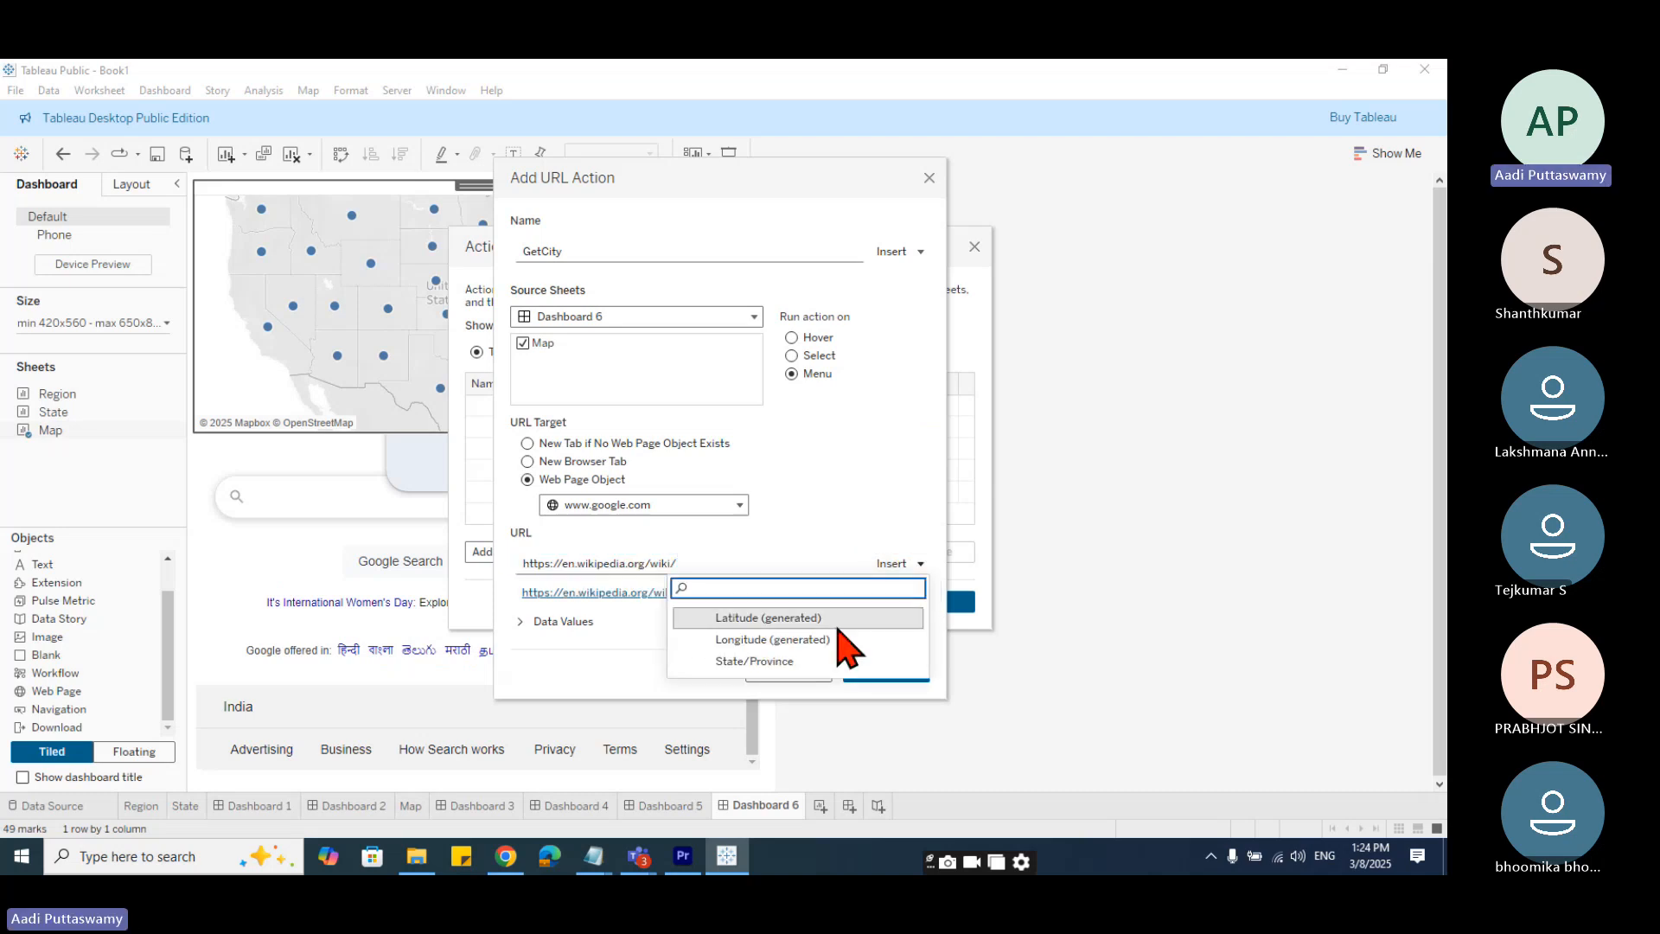
{"action": "left_click", "coordinate": [774, 662]}
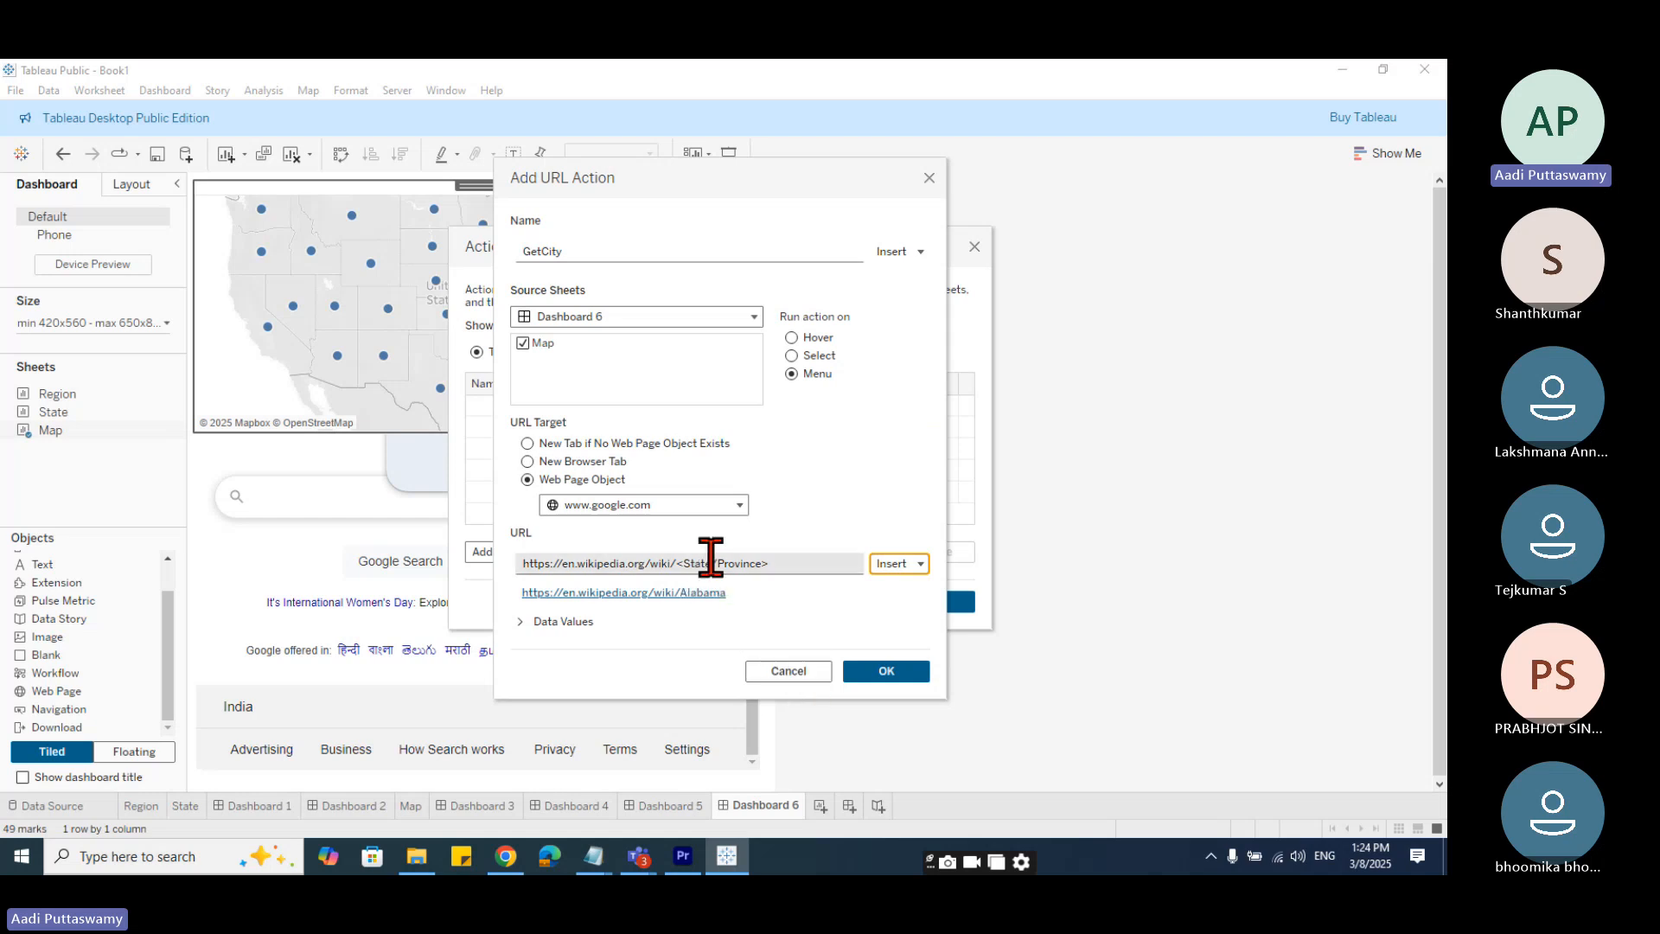
{"action": "left_click", "coordinate": [886, 671]}
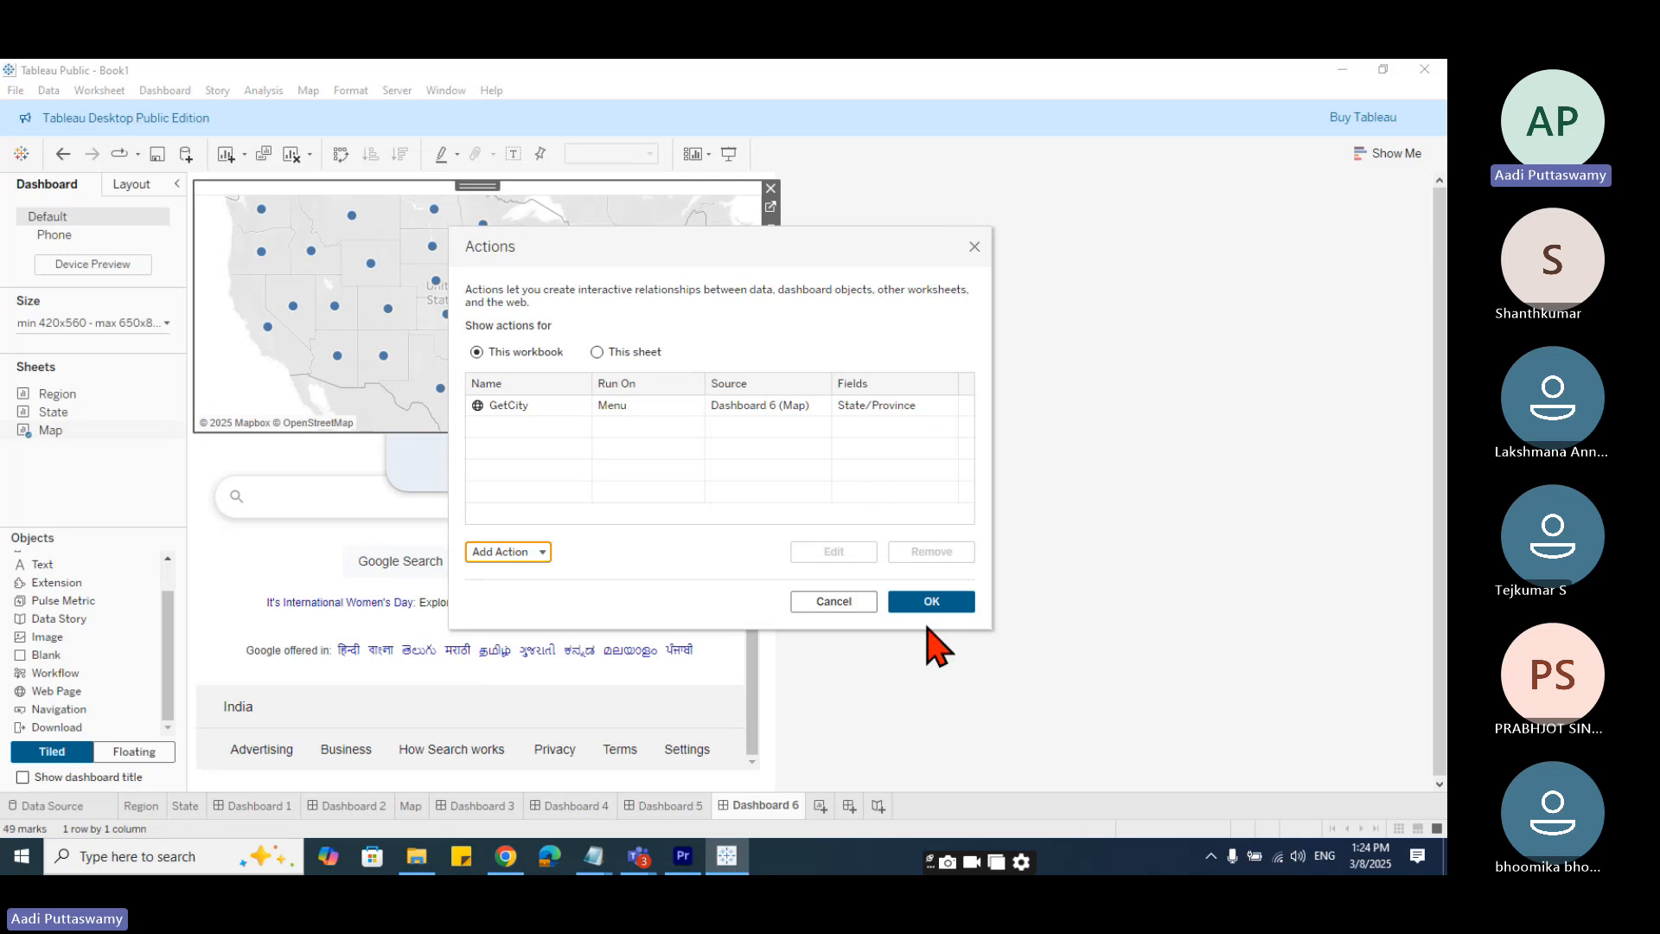
{"action": "left_click", "coordinate": [945, 605]}
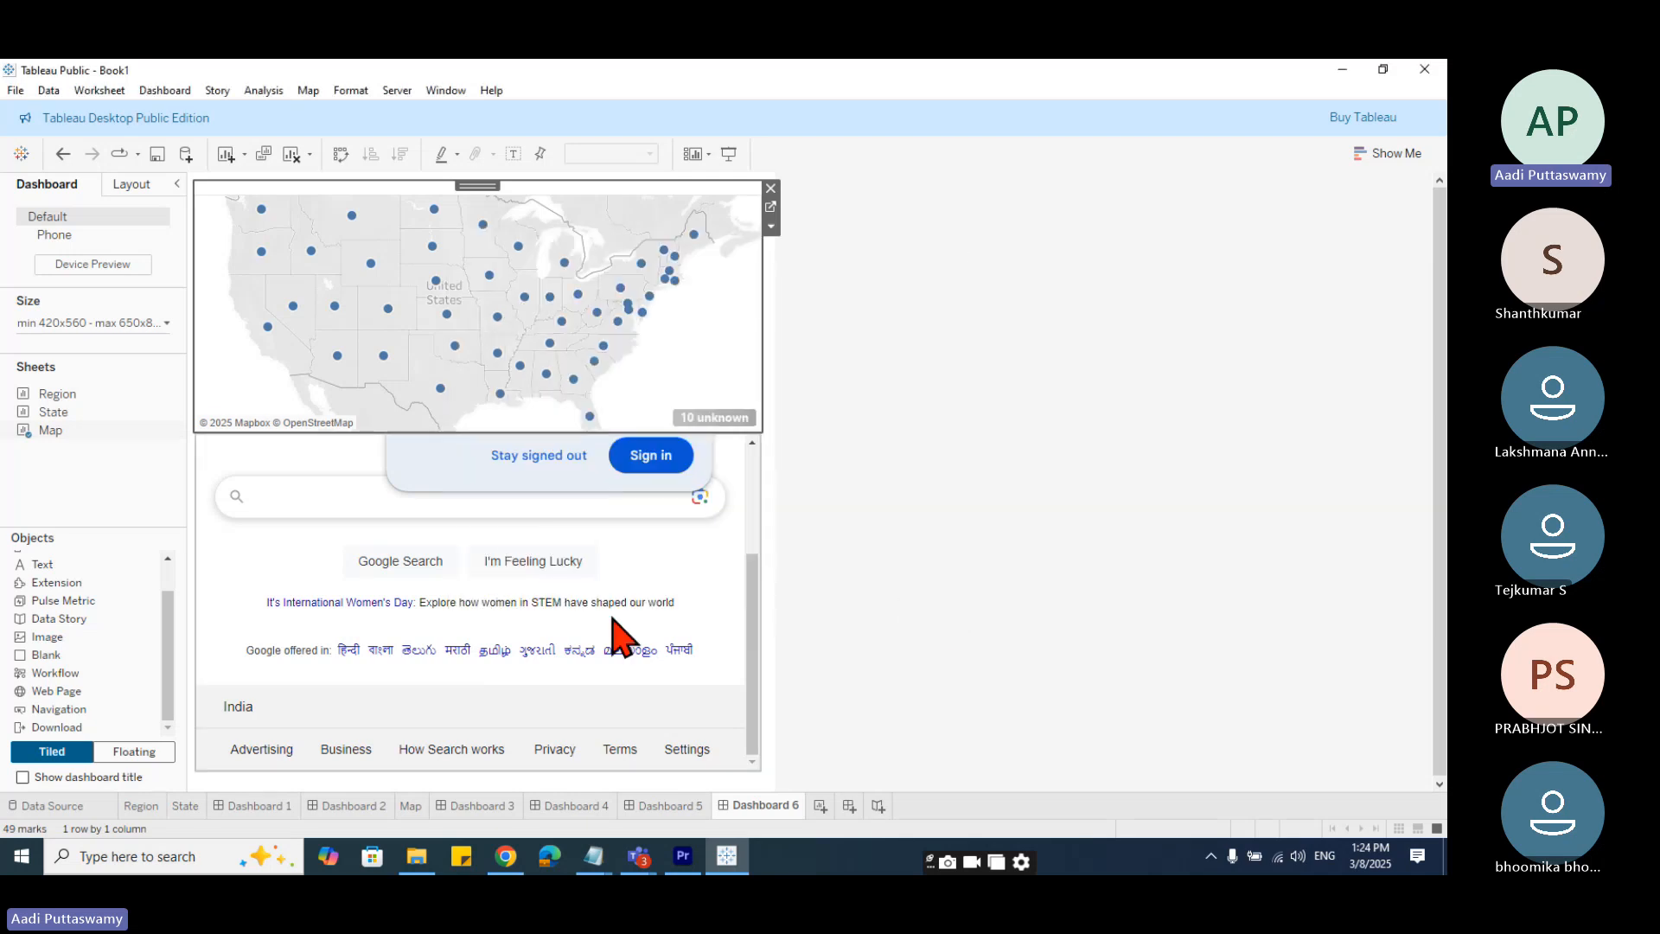
- Test the GetCity action on the map's Alabama mark, then clear the map selection
{"action": "scroll", "coordinate": [619, 637], "scroll_direction": "up", "scroll_amount": 3}
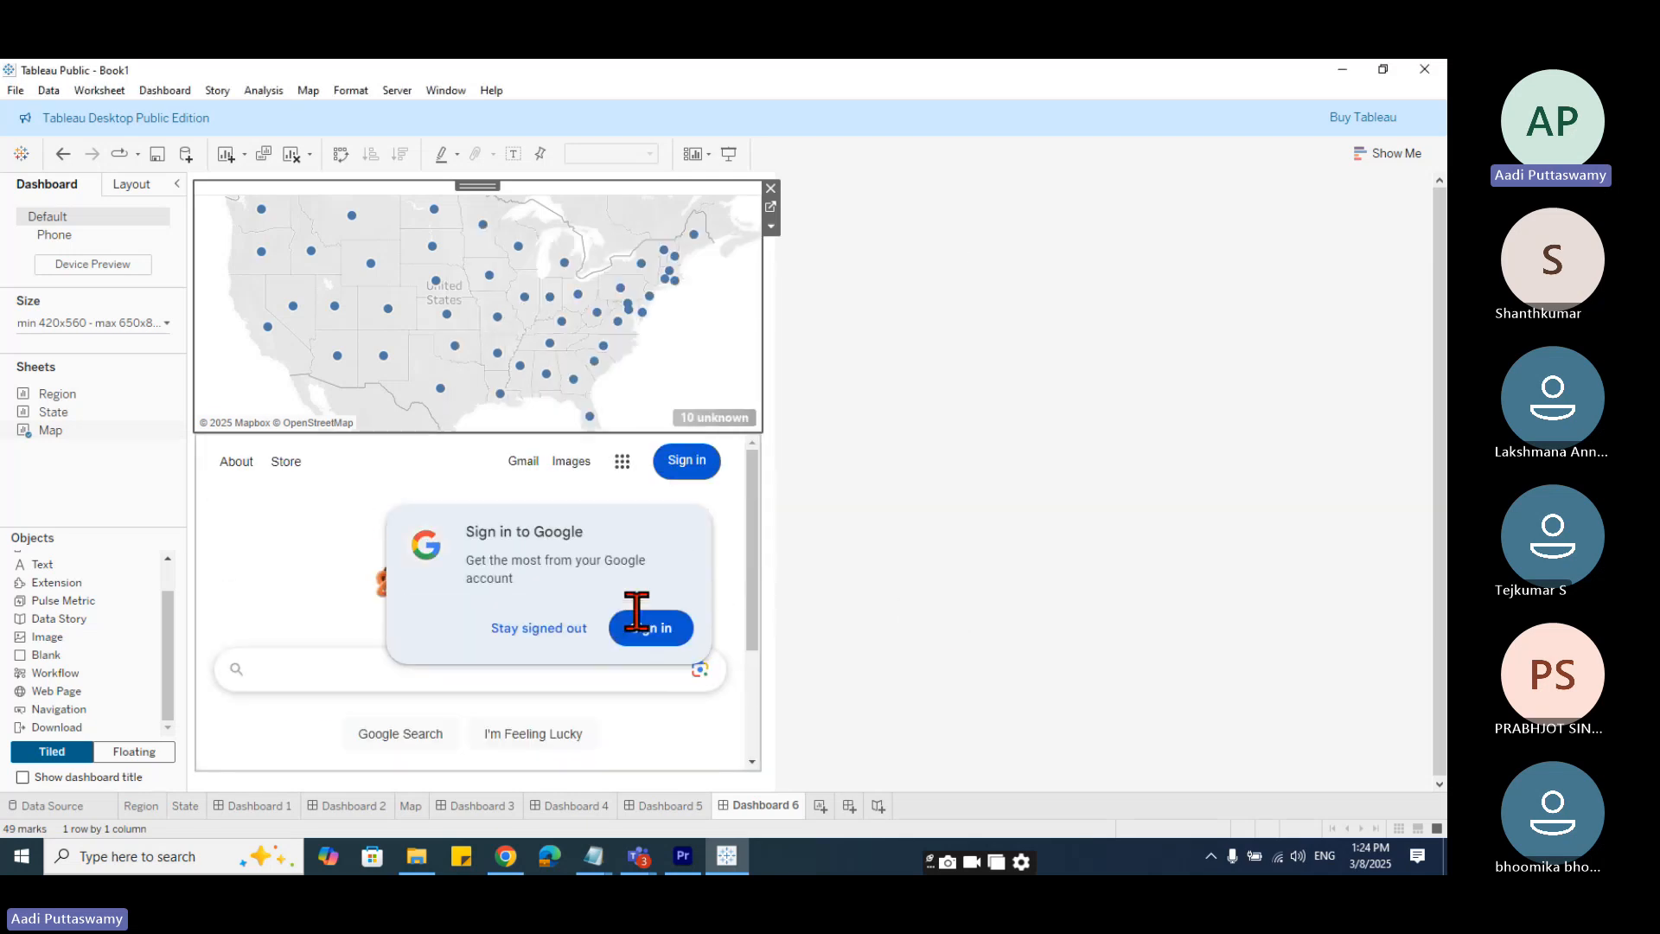
{"action": "left_click", "coordinate": [547, 374]}
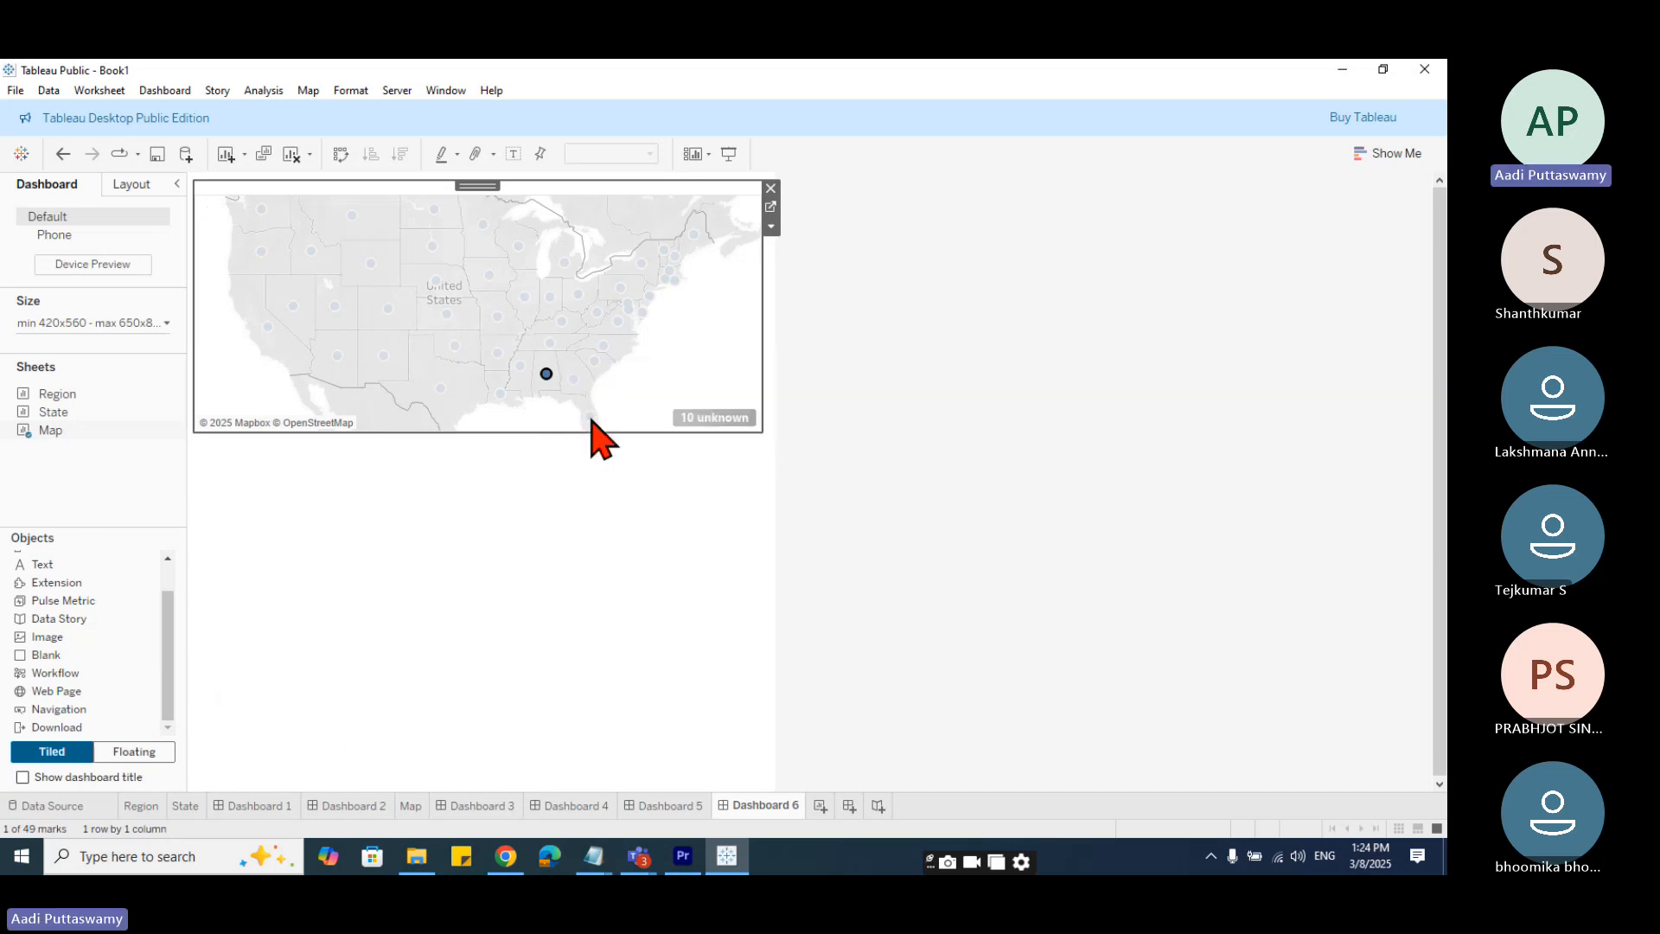
{"action": "left_click", "coordinate": [737, 325]}
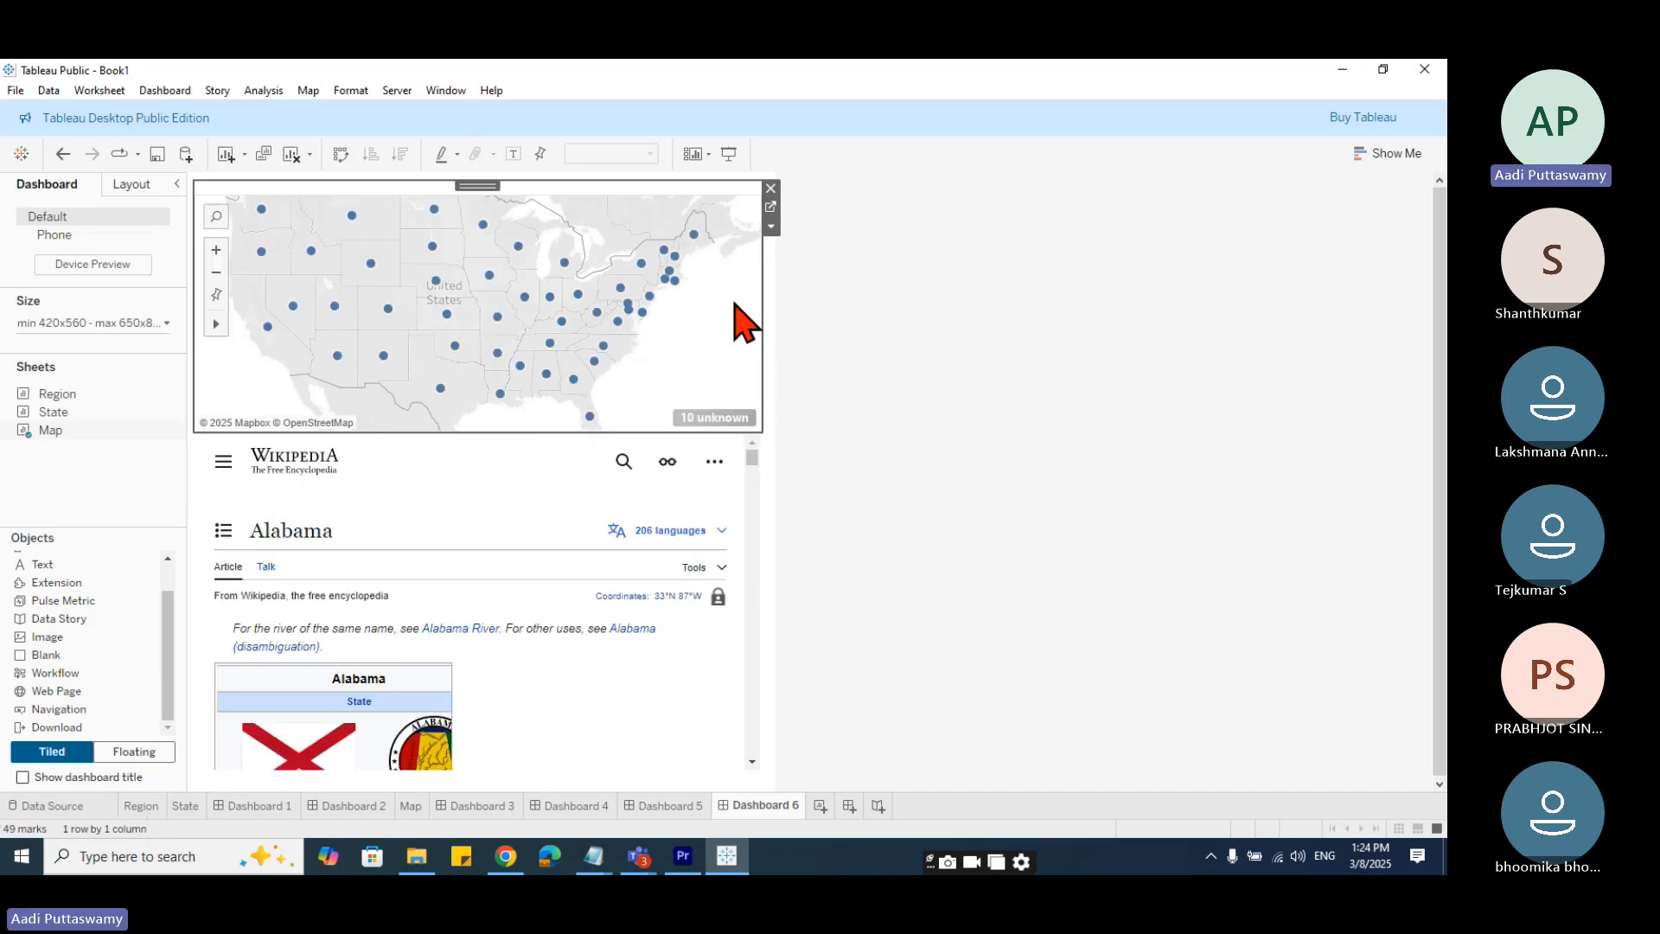
{"action": "left_click", "coordinate": [770, 226]}
{"action": "key", "text": "Escape"}
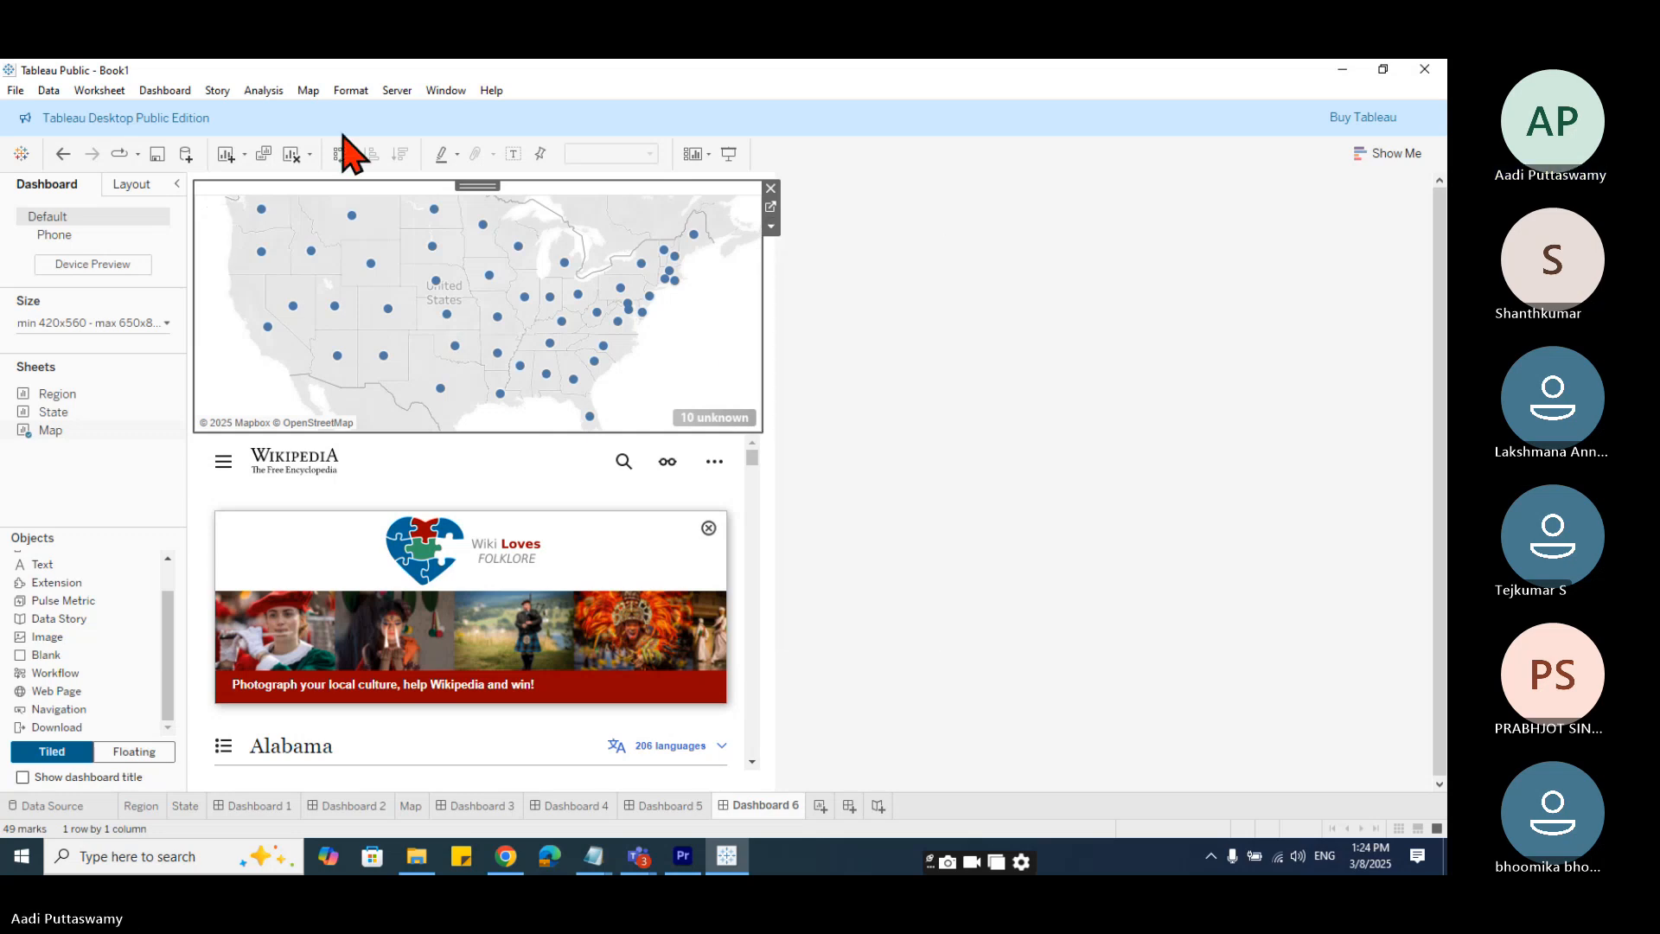
- Edit the dashboard's GetCity URL action to run on Select and save the change
{"action": "left_click", "coordinate": [165, 90]}
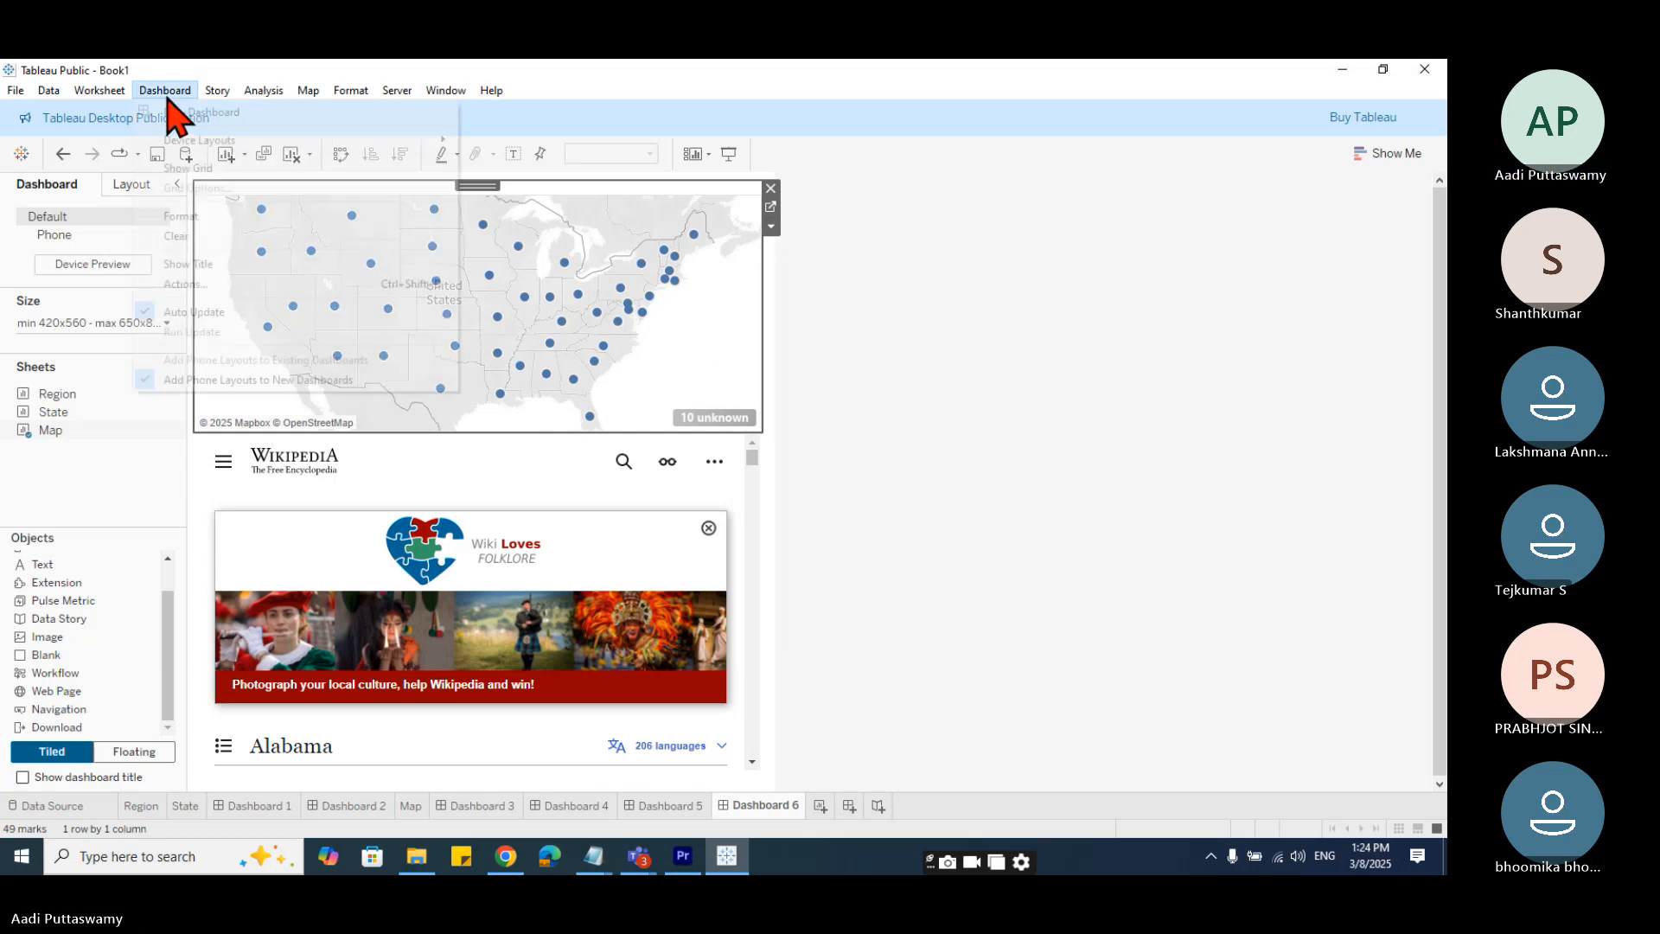
{"action": "left_click", "coordinate": [206, 284]}
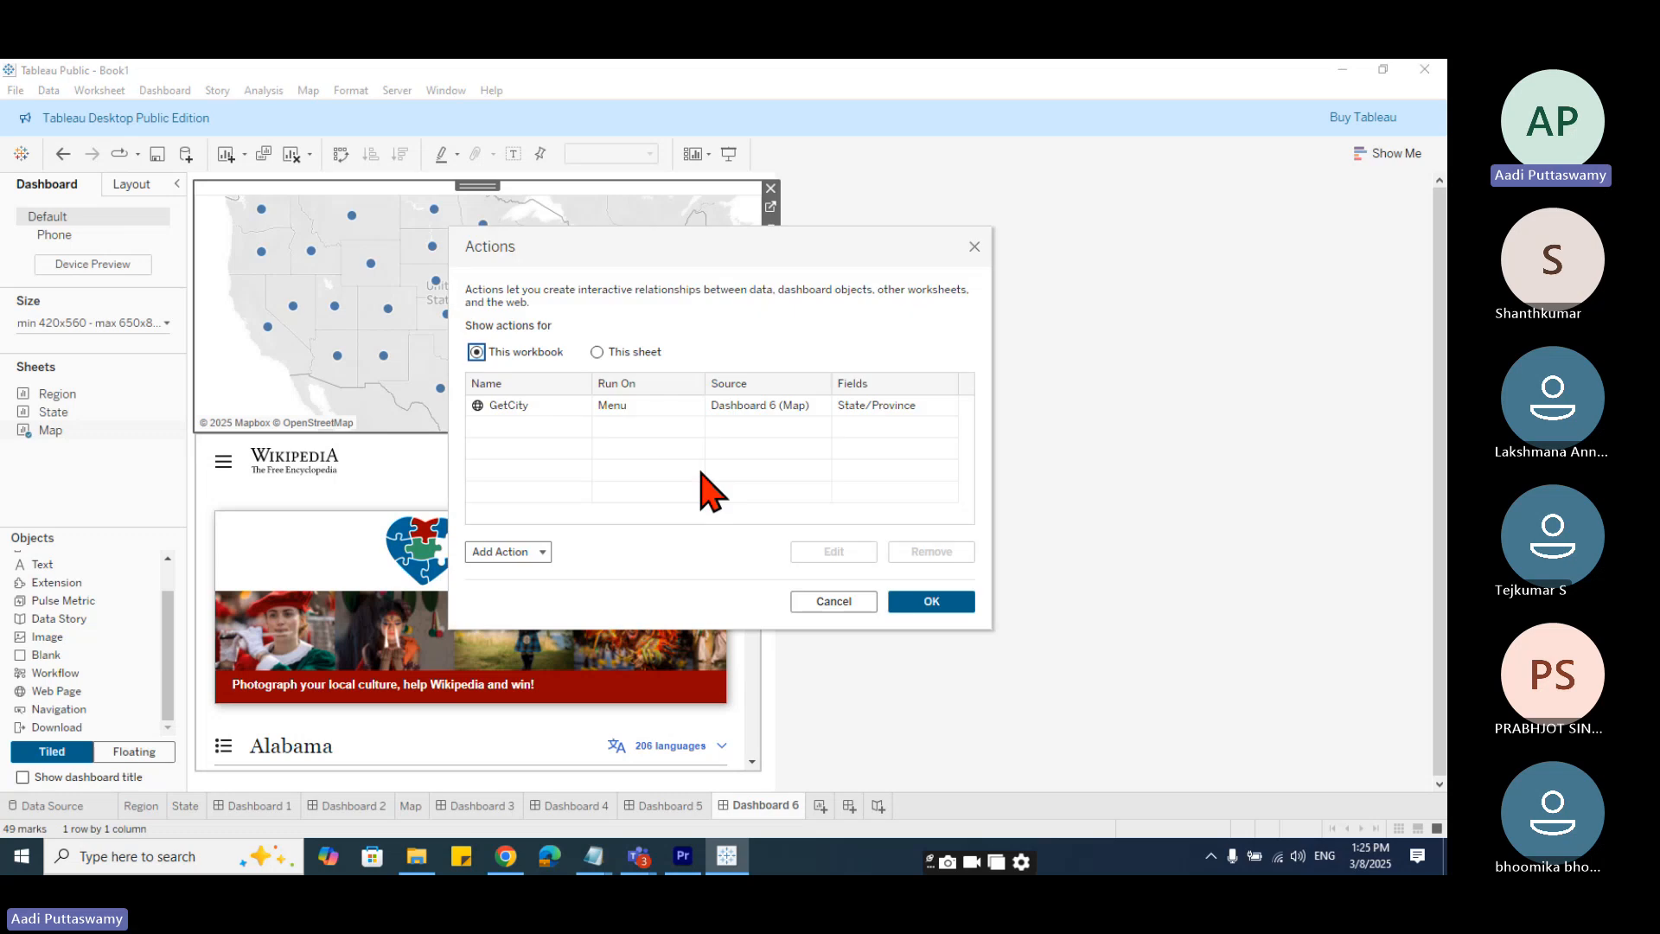
{"action": "left_click", "coordinate": [574, 407]}
{"action": "left_click", "coordinate": [833, 552]}
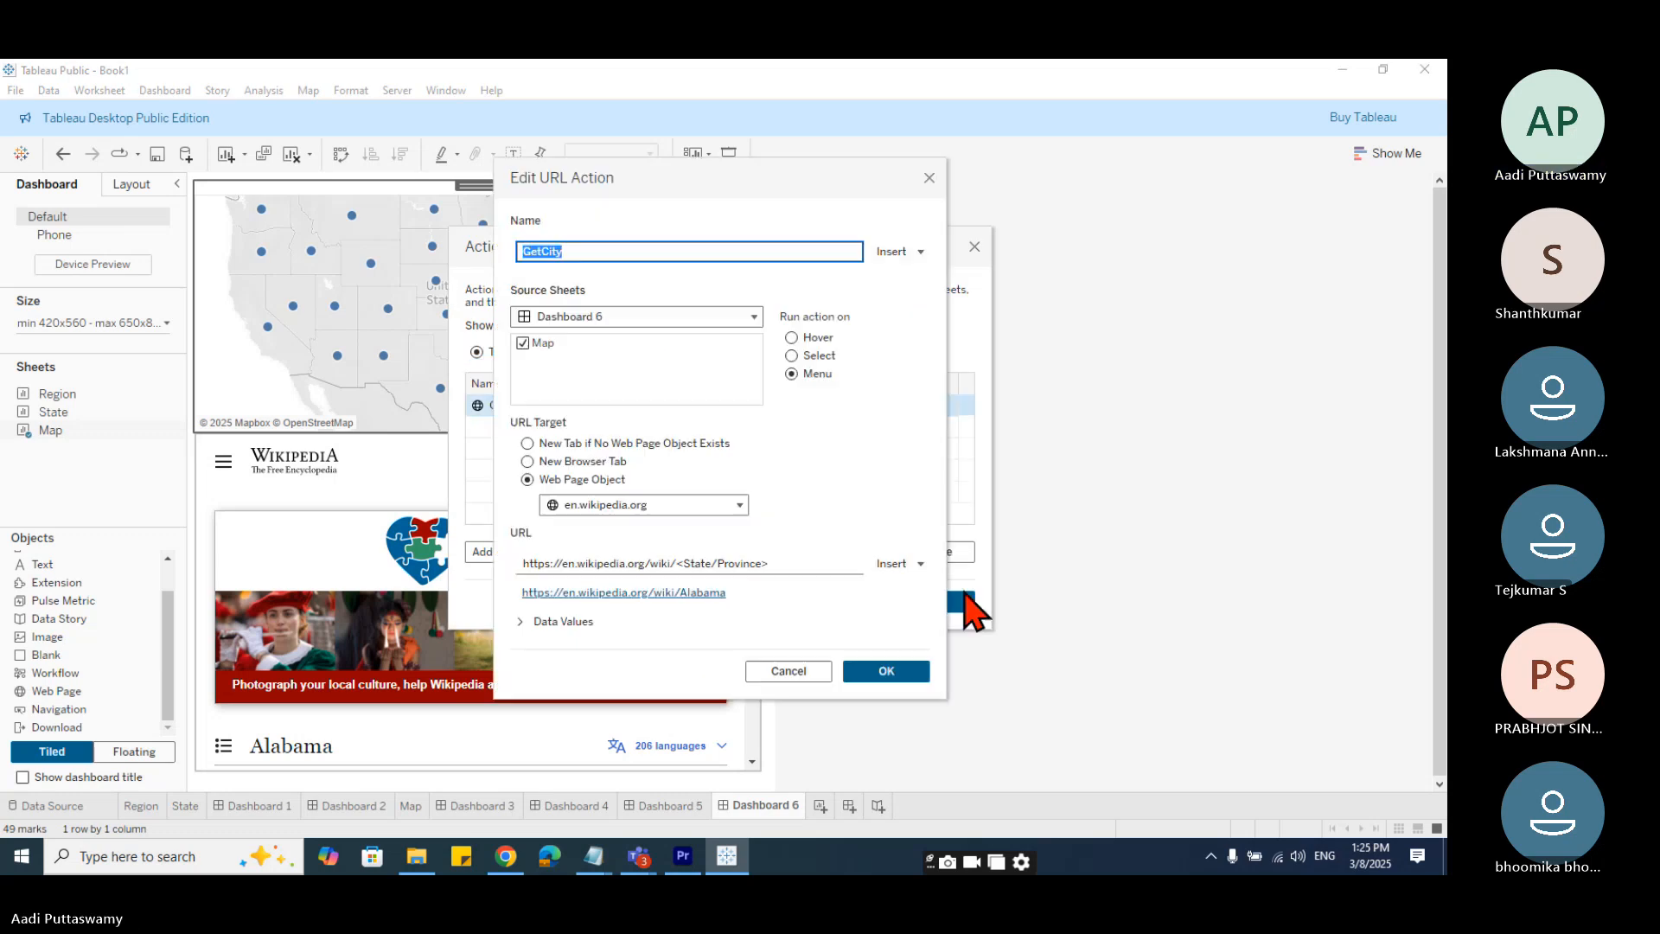
{"action": "left_click", "coordinate": [792, 355]}
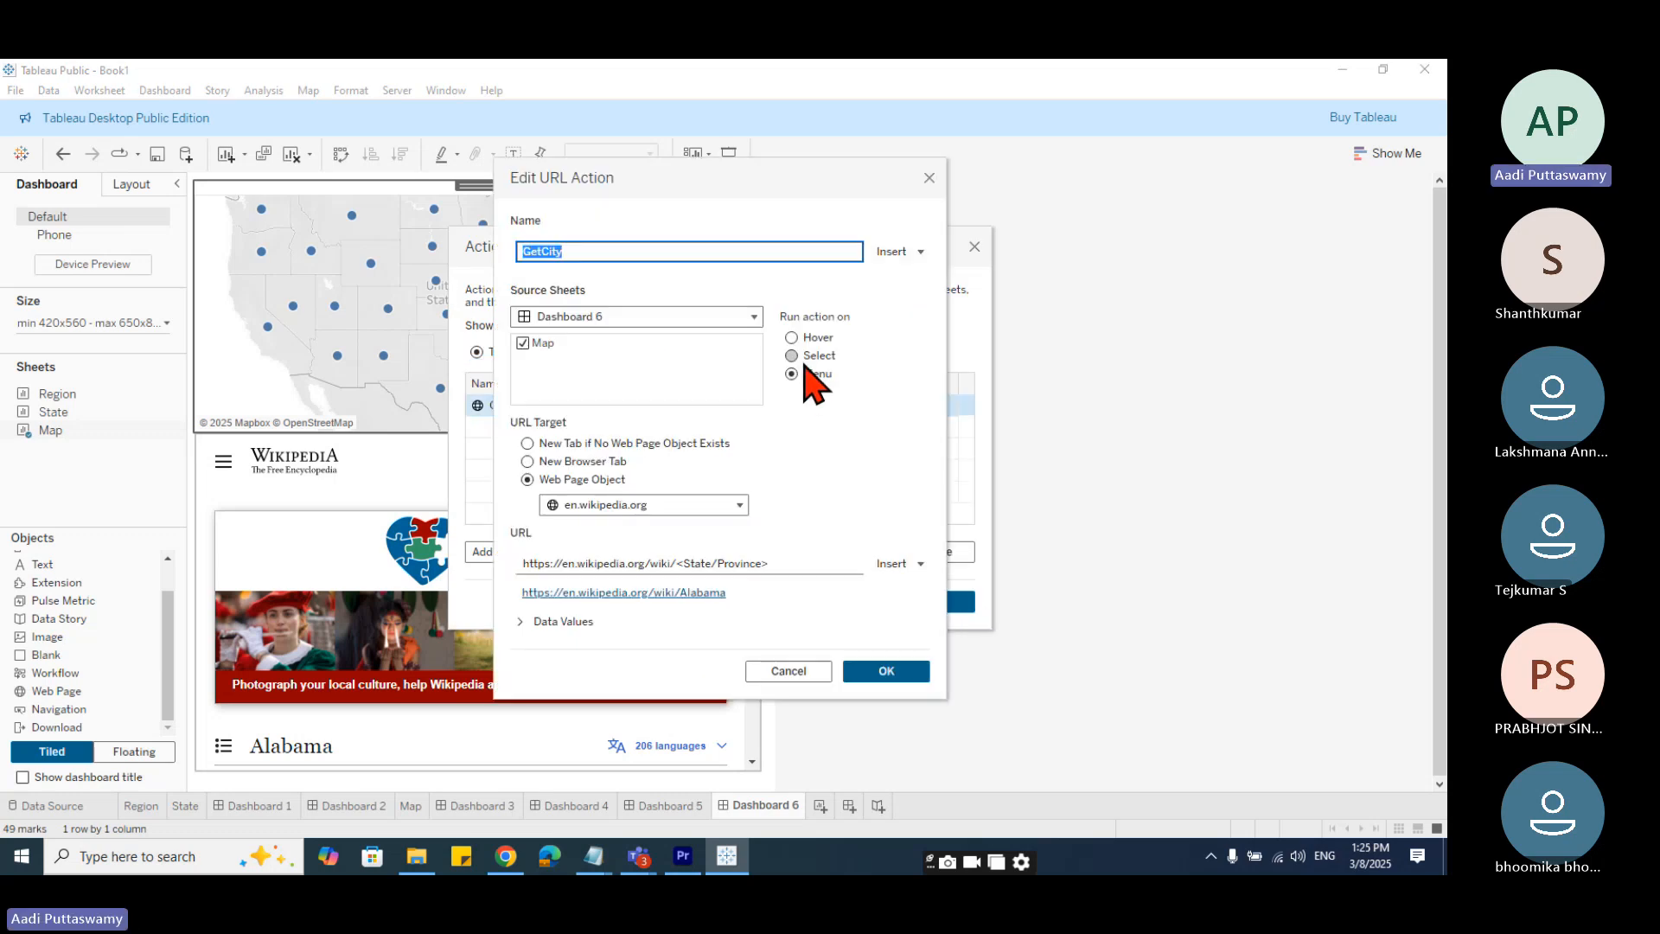
{"action": "left_click", "coordinate": [882, 672]}
{"action": "left_click", "coordinate": [920, 602]}
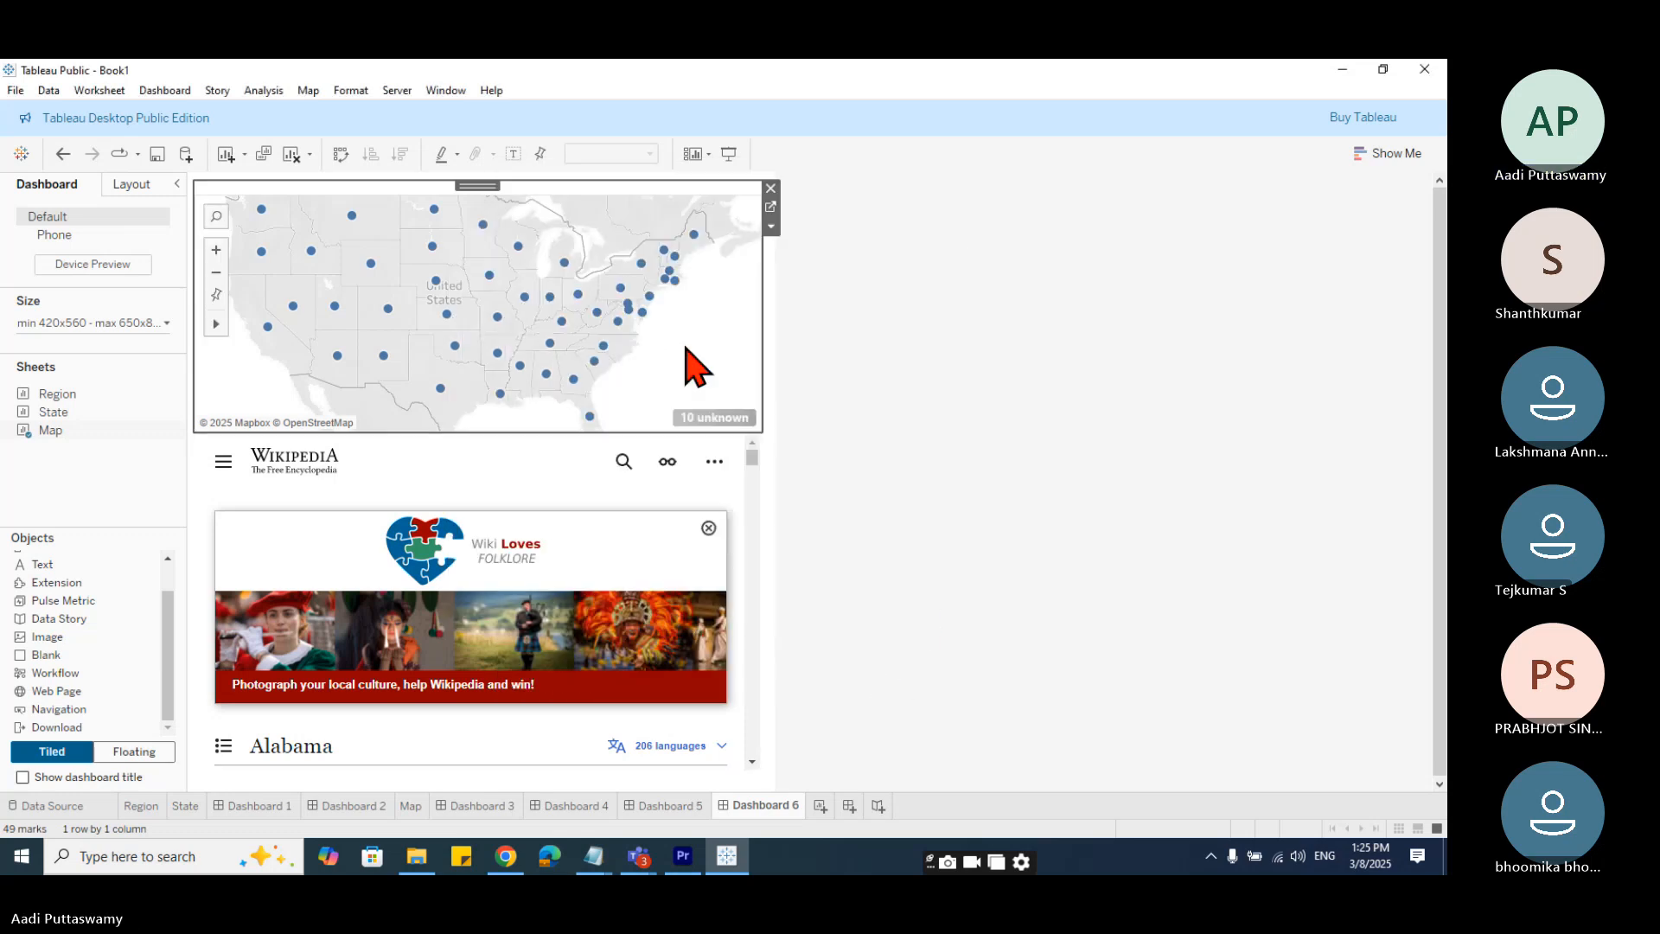
- Test the URL action by selecting Nebraska, Wyoming, Idaho, Minnesota, New Mexico, California, Georgia and Montana in turn on the map
{"action": "left_click", "coordinate": [436, 282]}
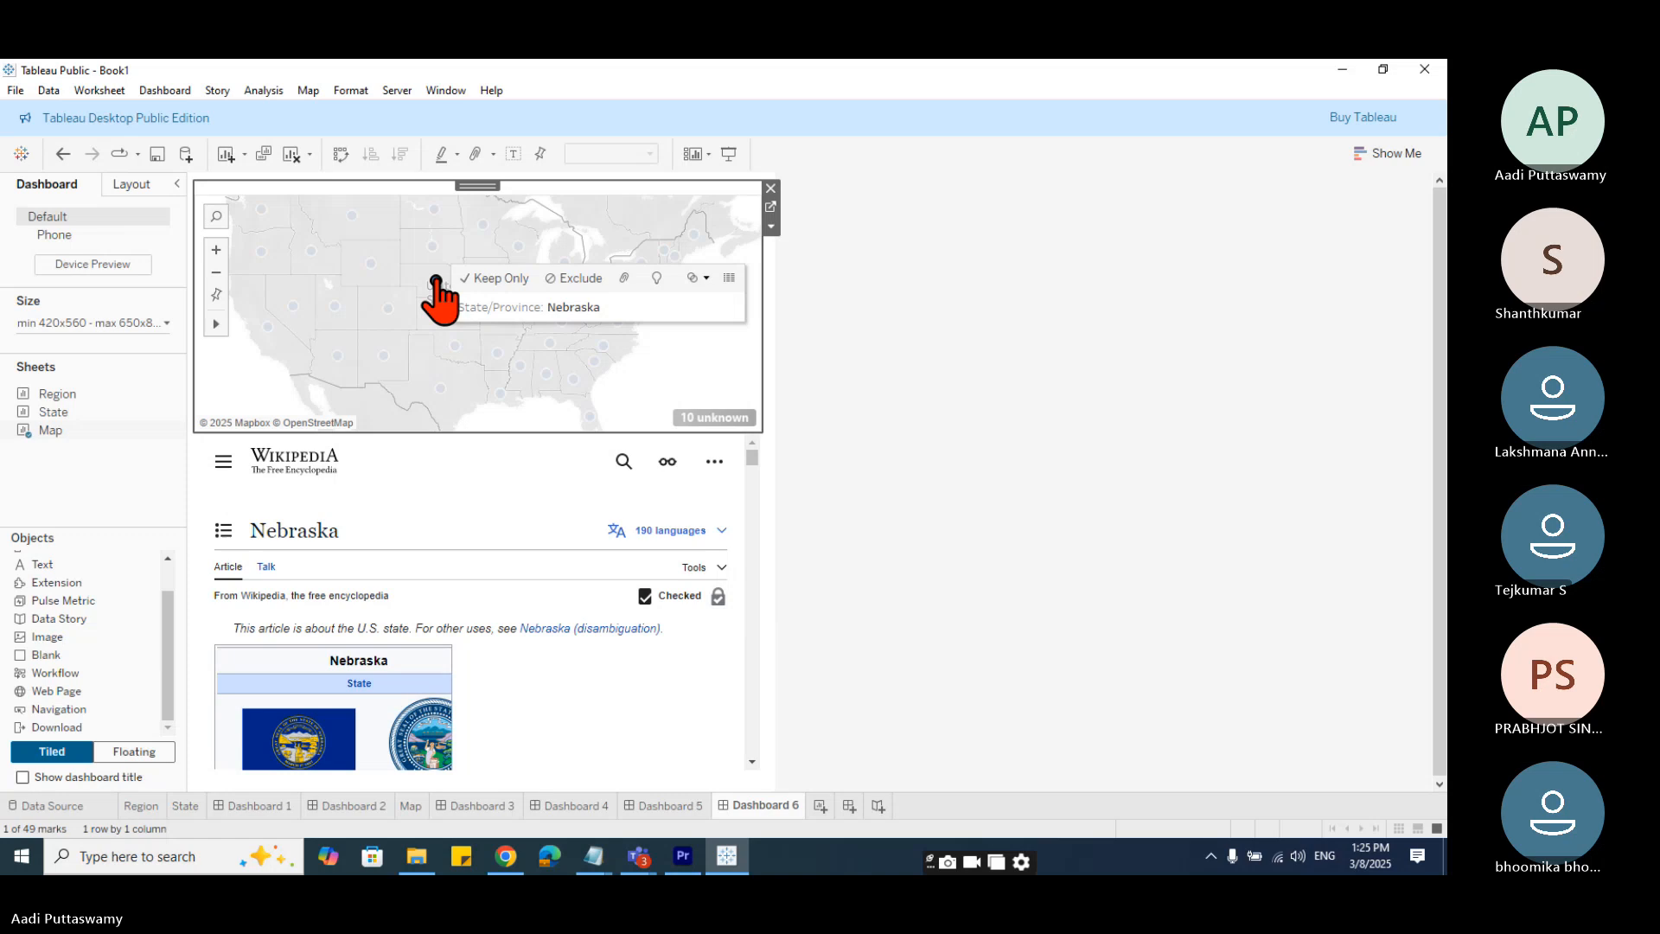
{"action": "left_click", "coordinate": [370, 265]}
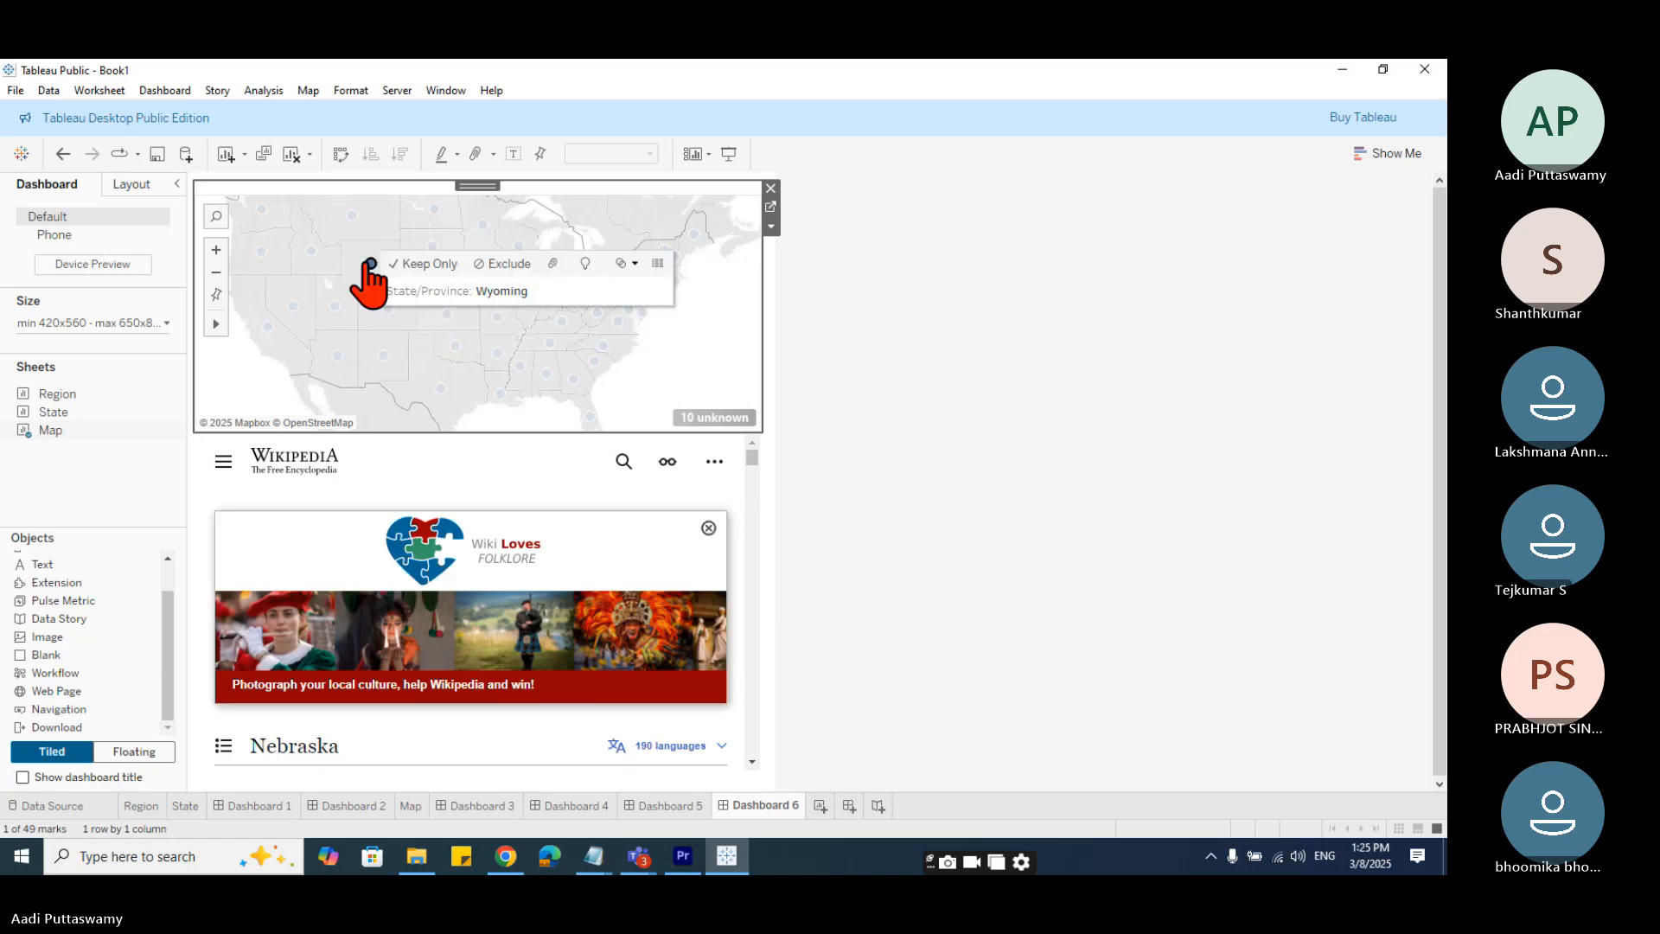
{"action": "left_click", "coordinate": [311, 251]}
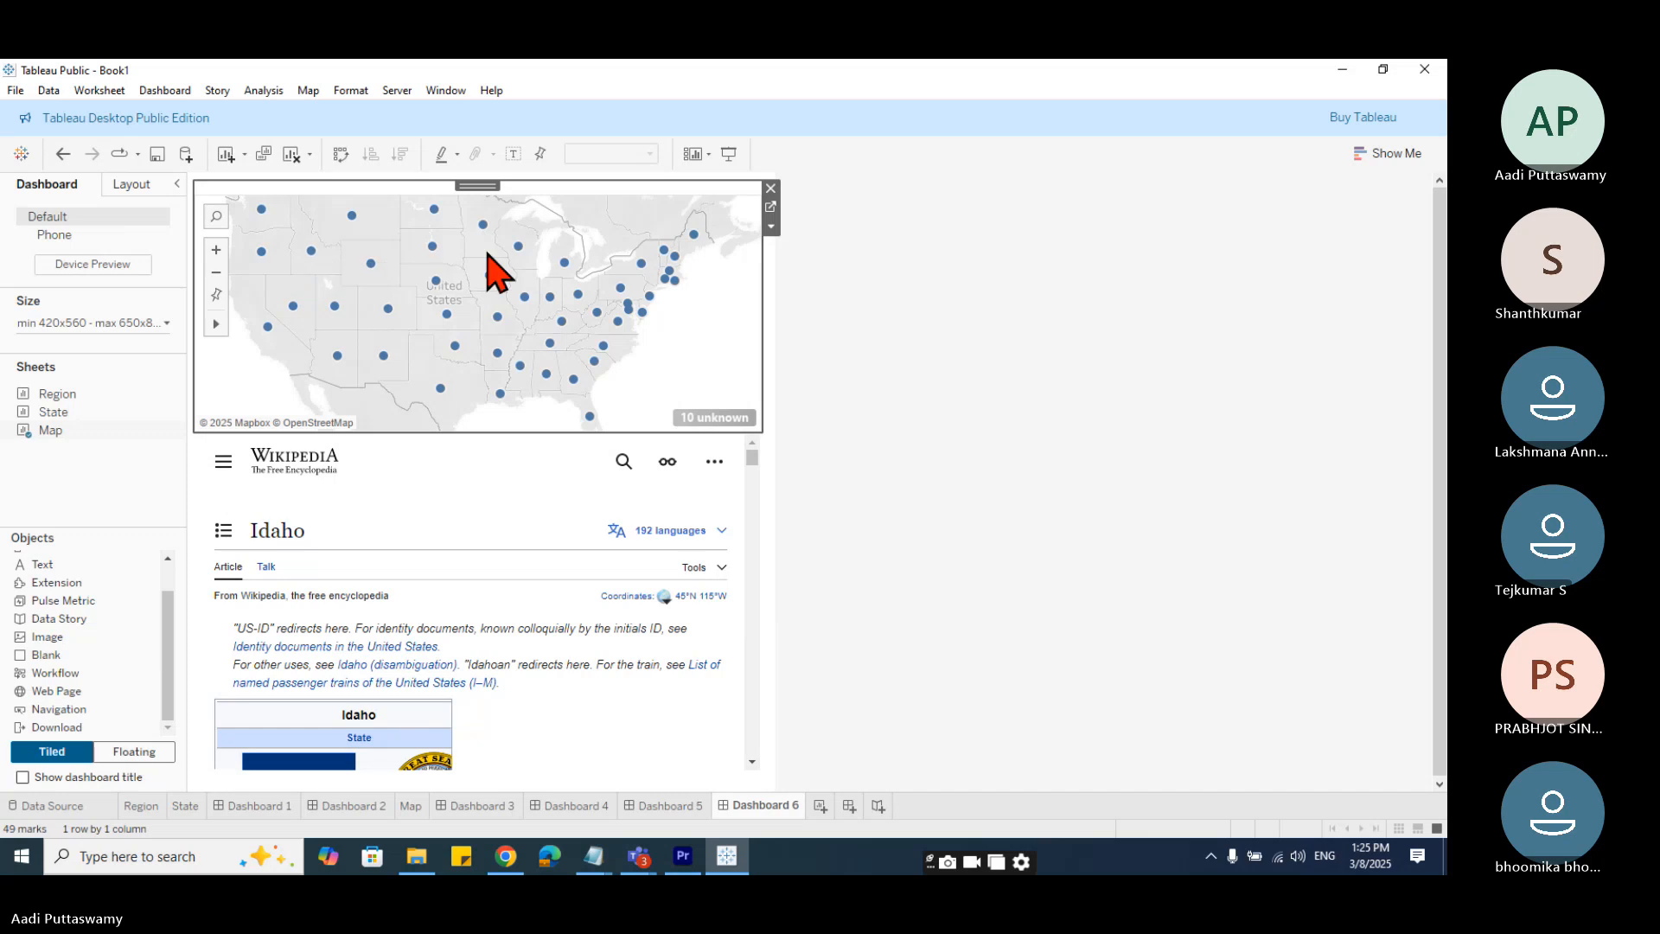
{"action": "left_click", "coordinate": [483, 225]}
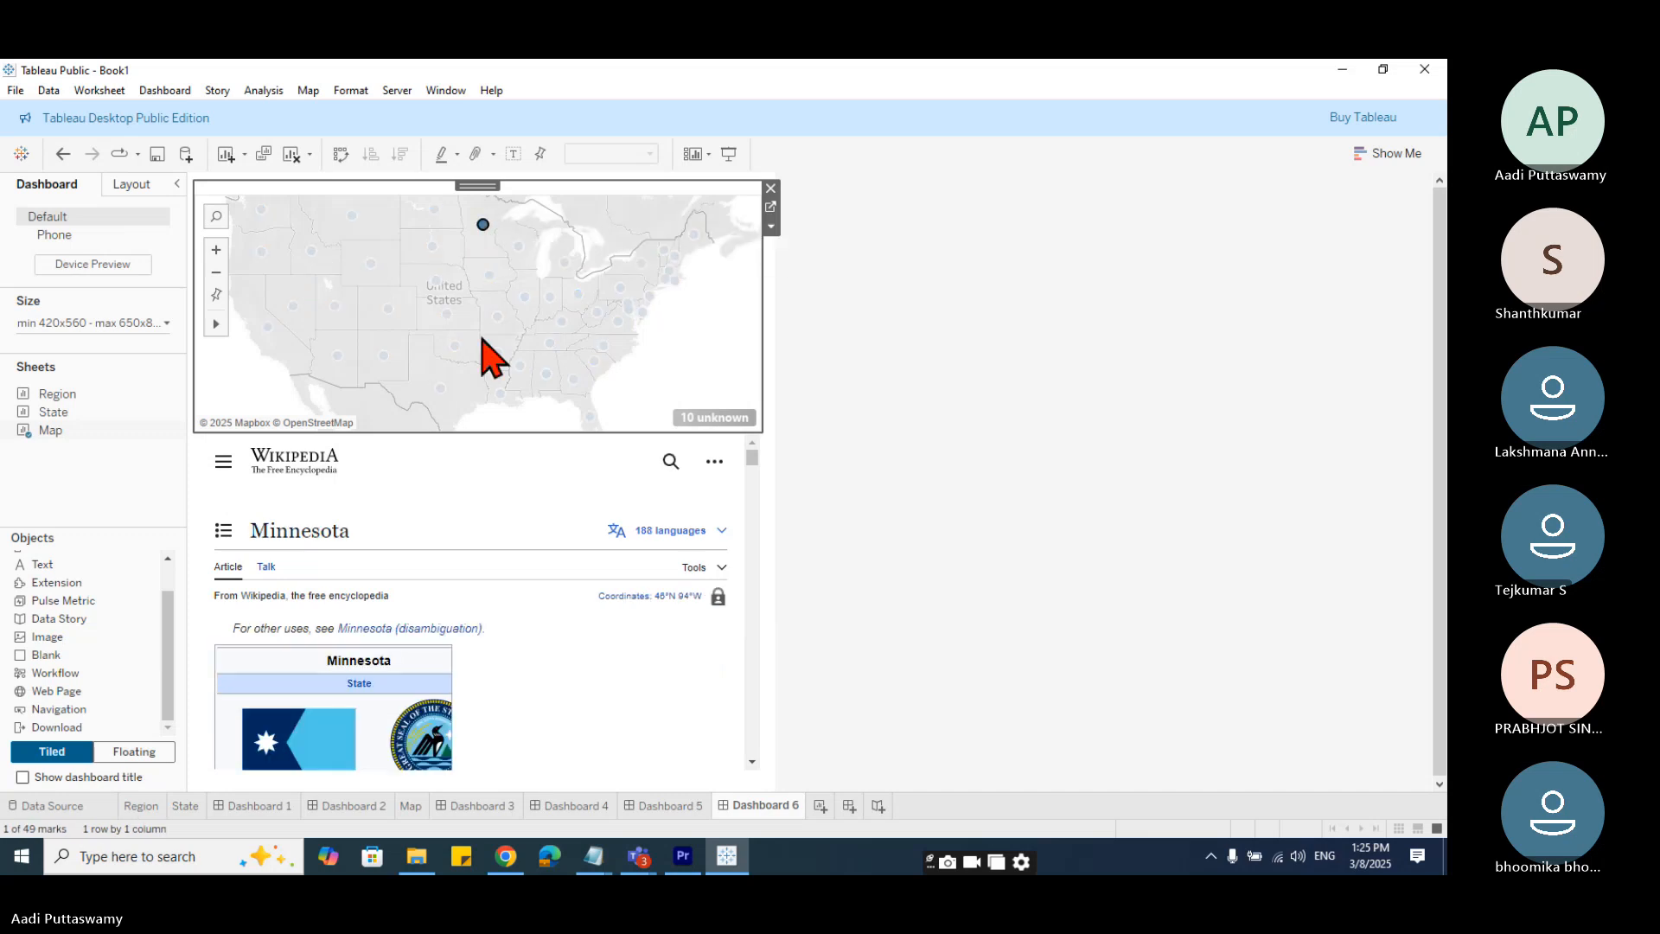
{"action": "left_click", "coordinate": [383, 354]}
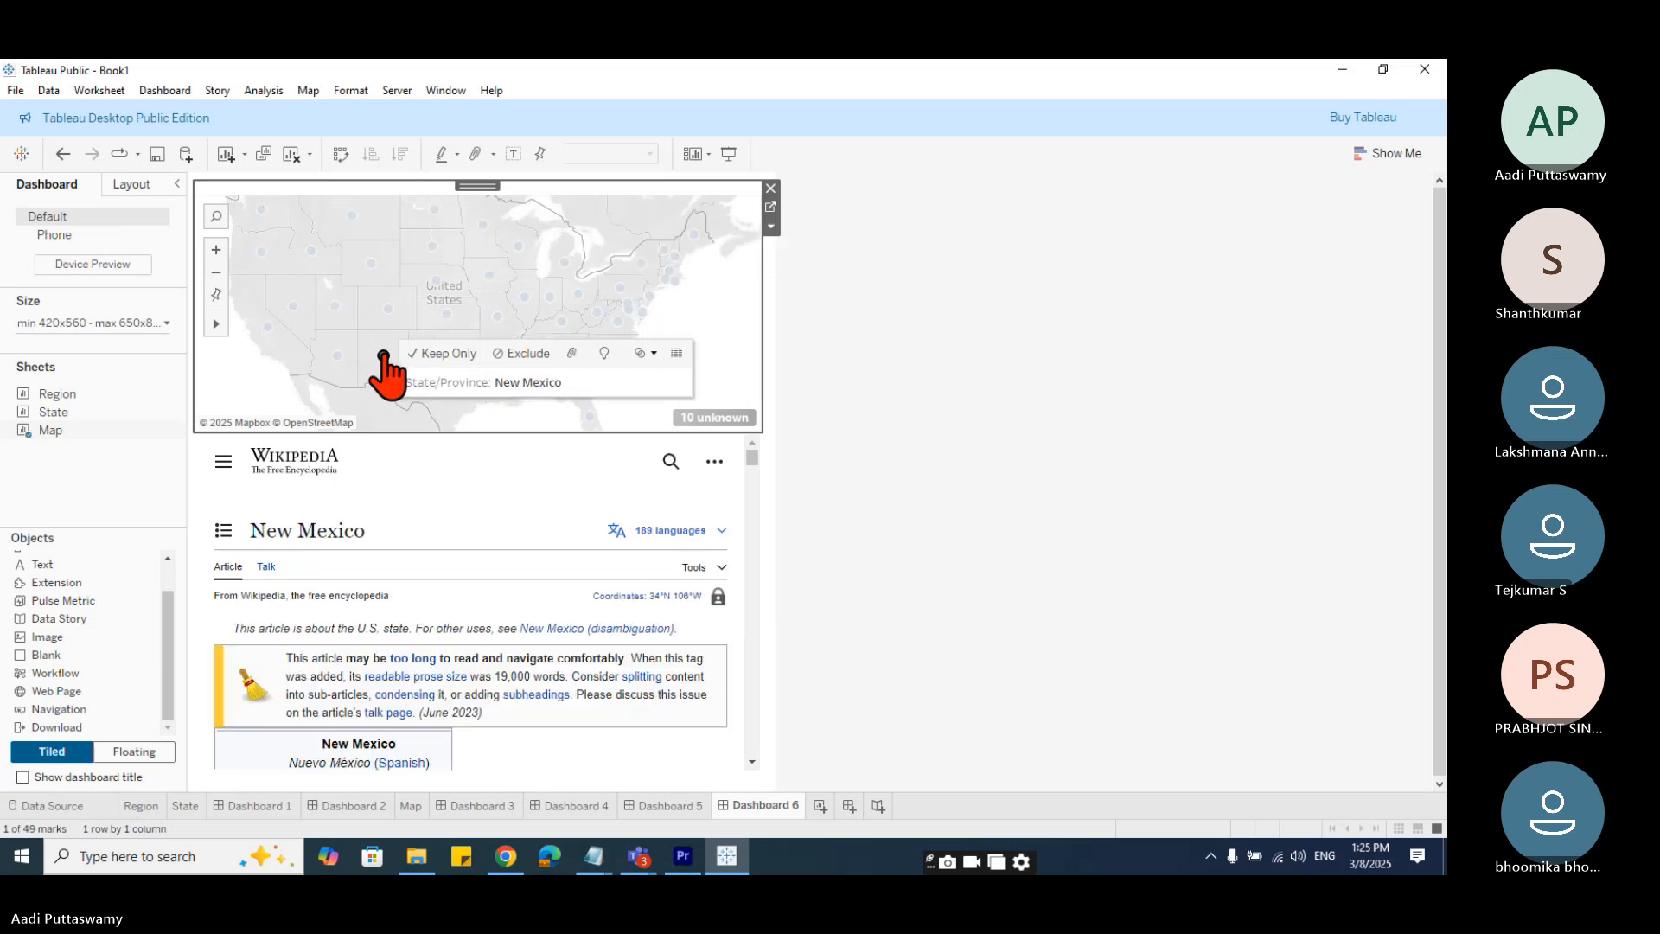
{"action": "left_click", "coordinate": [267, 329]}
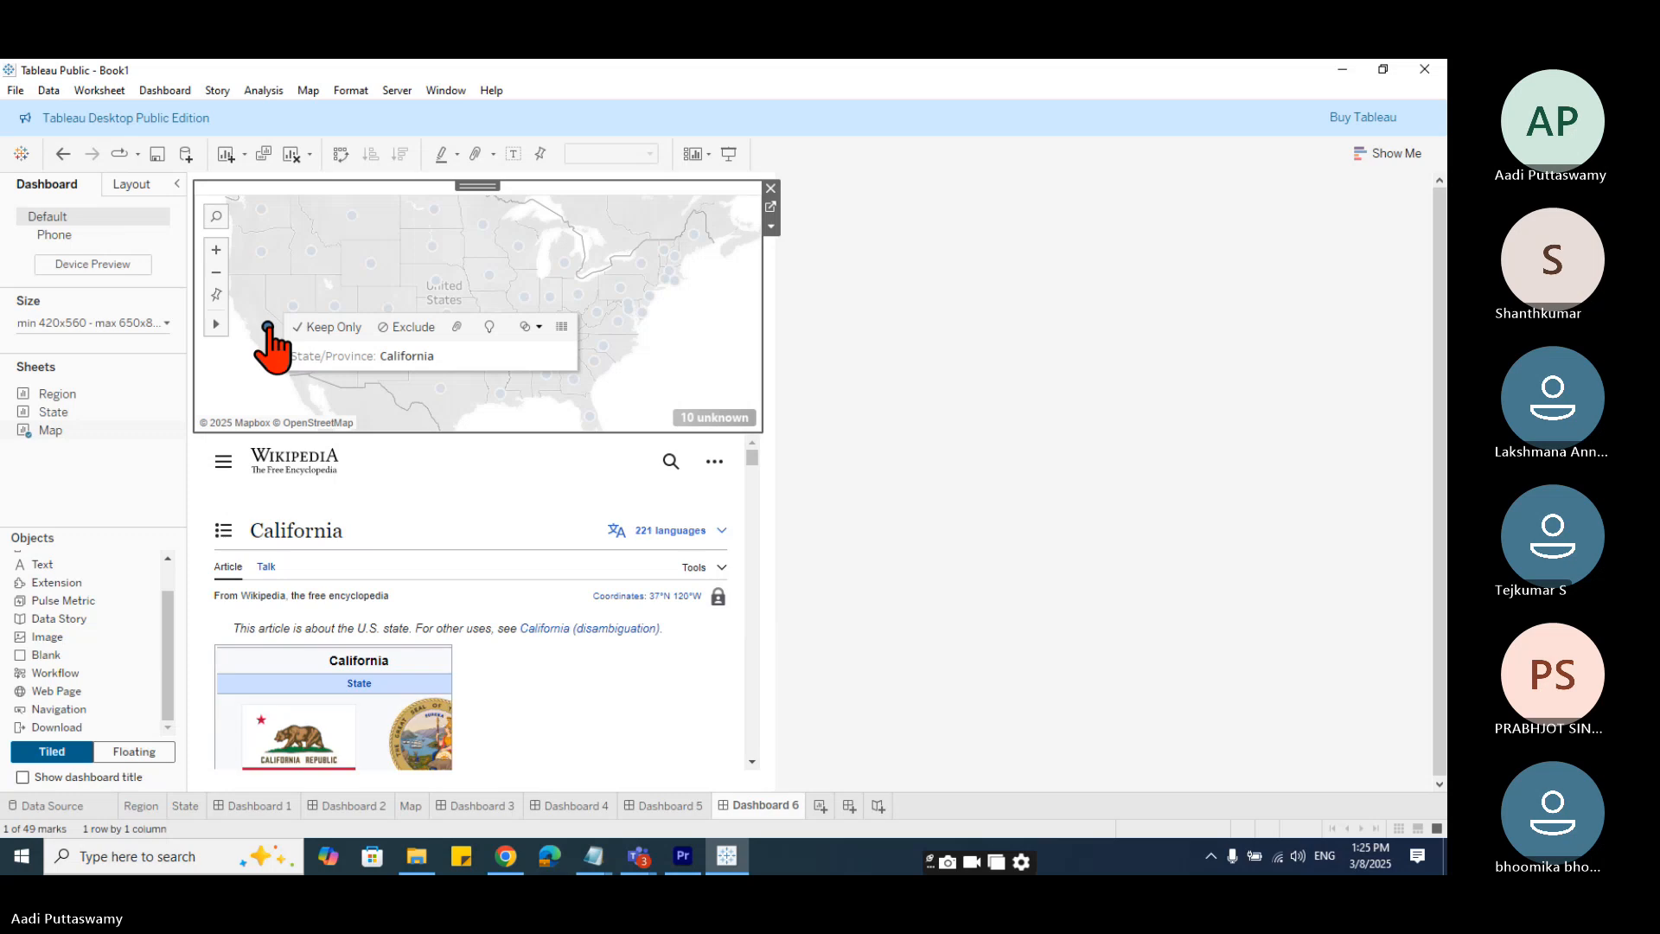
{"action": "left_click", "coordinate": [575, 380]}
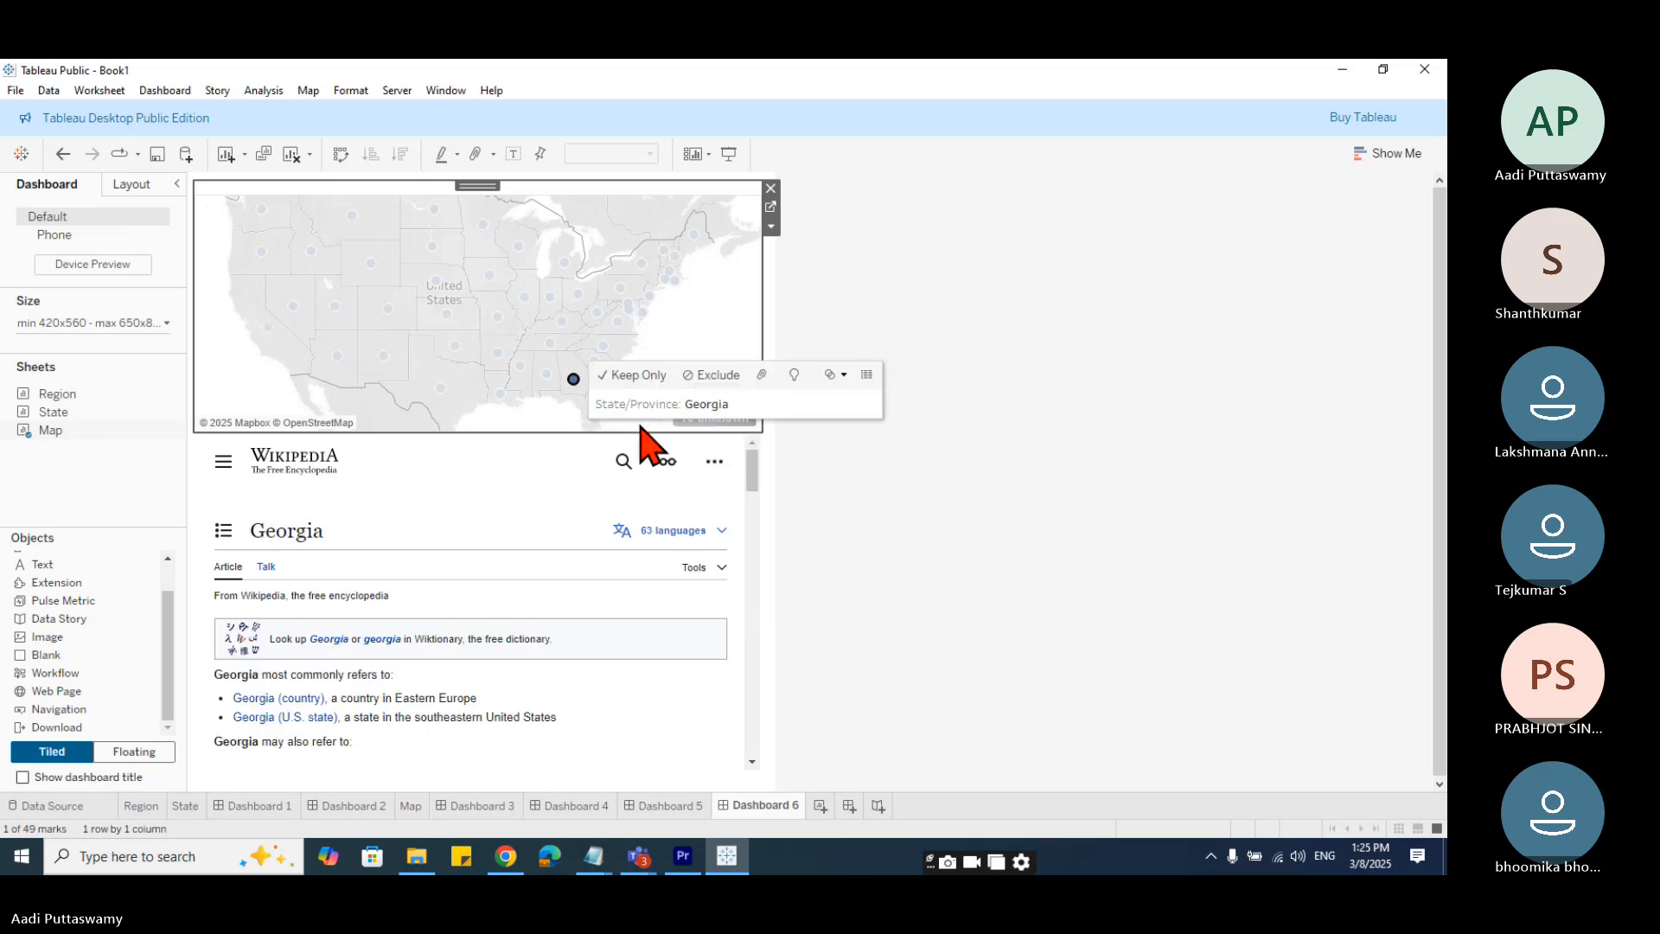
{"action": "left_click", "coordinate": [352, 216]}
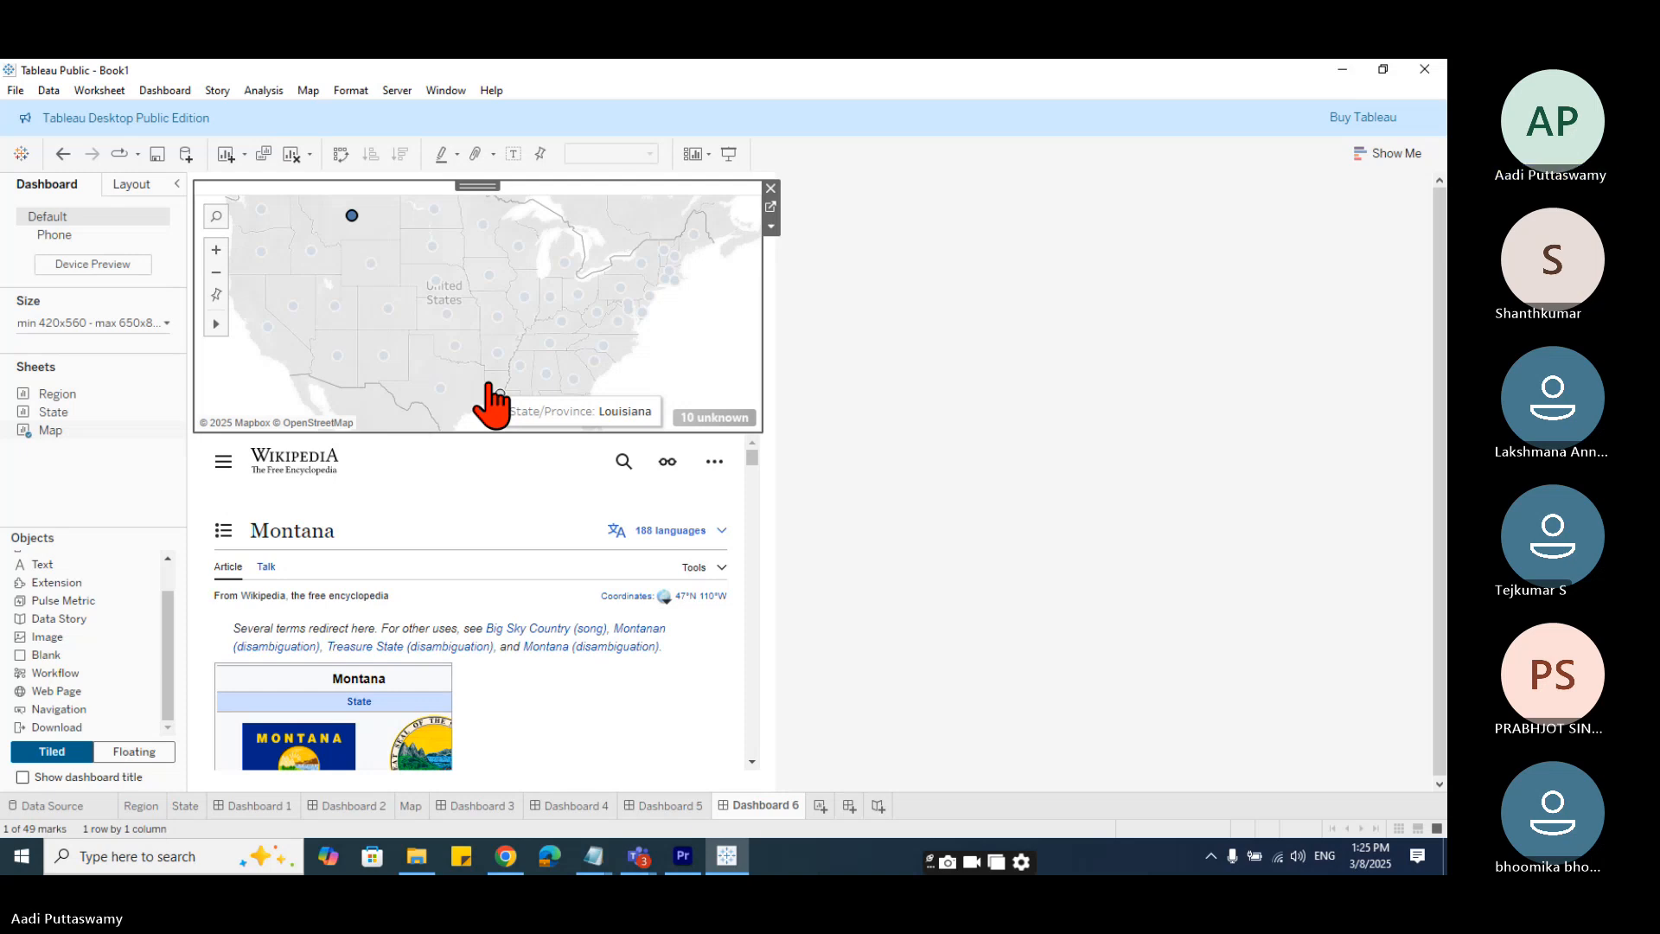
- Deselect the objects on Dashboard 6 and add a new blank dashboard to the workbook
{"action": "left_click", "coordinate": [562, 464]}
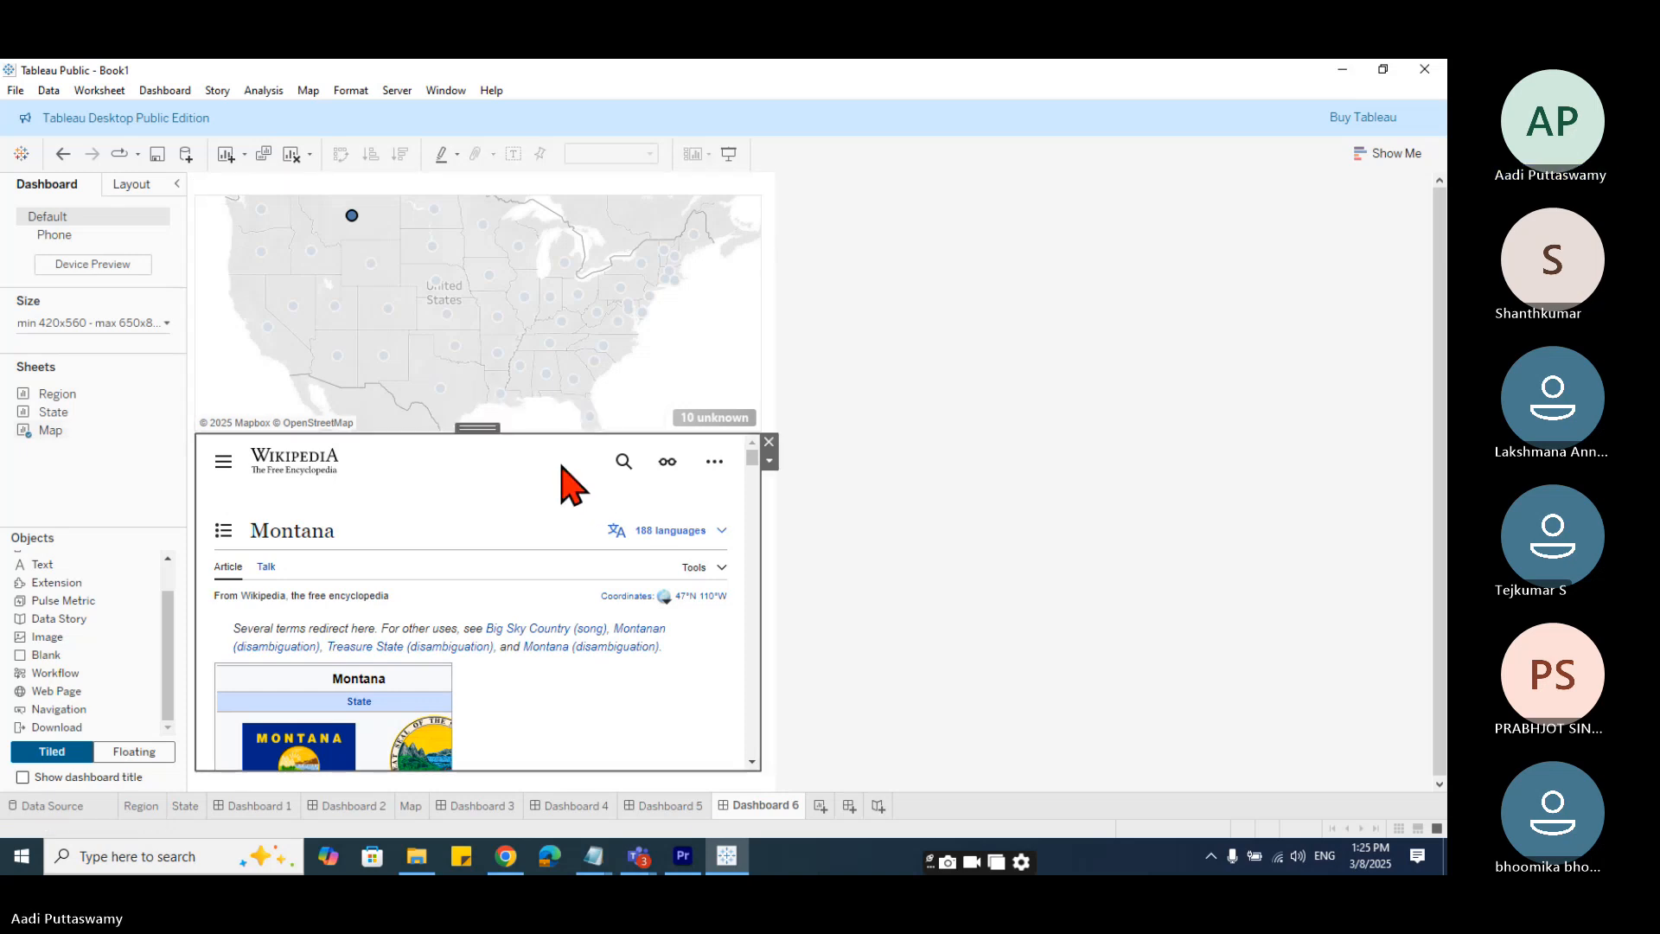
{"action": "left_click", "coordinate": [829, 421]}
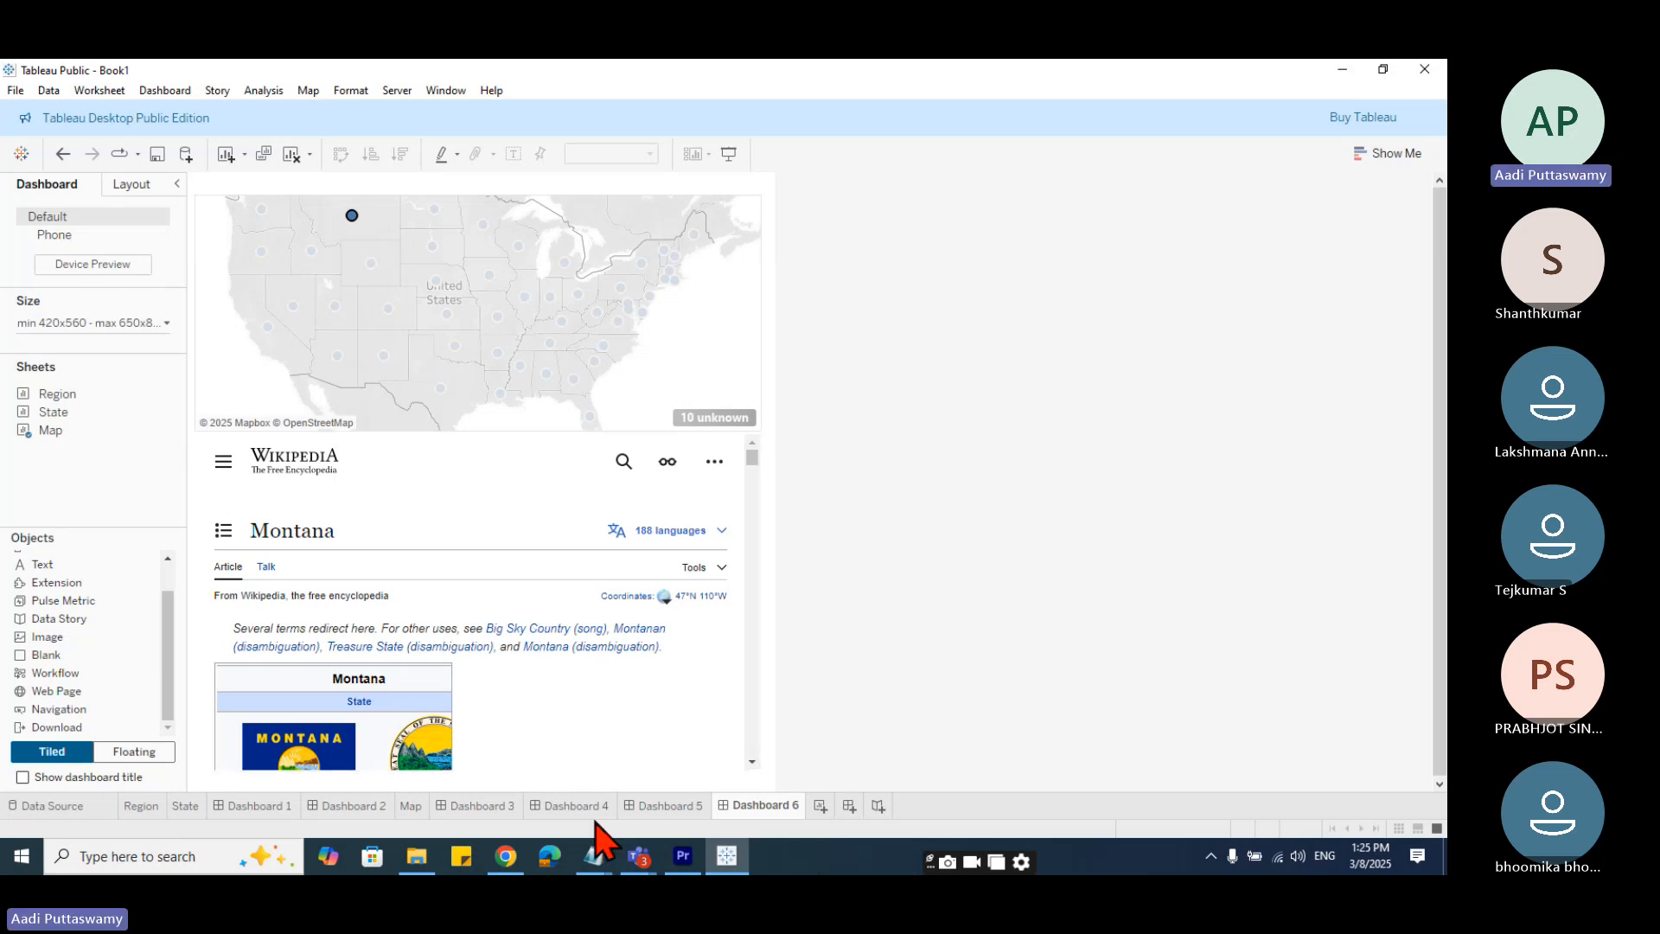
{"action": "left_click", "coordinate": [849, 806]}
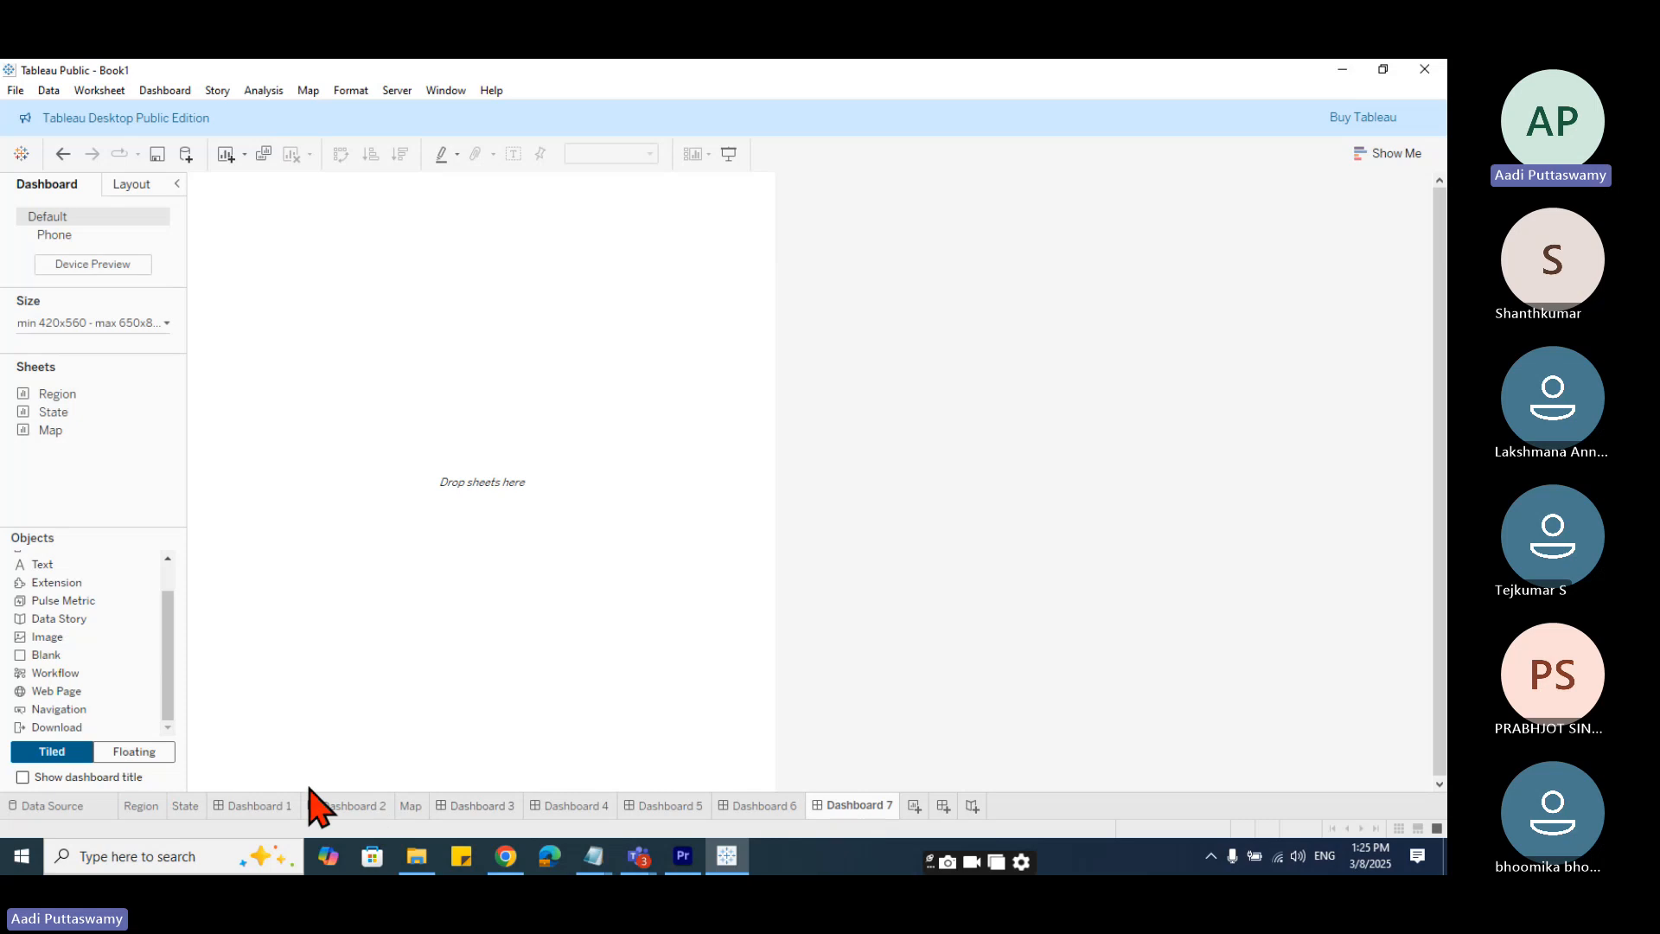
- Try to add a floating Workflow object to the new dashboard, then cancel its authorization and remove it
{"action": "left_click_drag", "start_coordinate": [60, 673], "coordinate": [373, 411]}
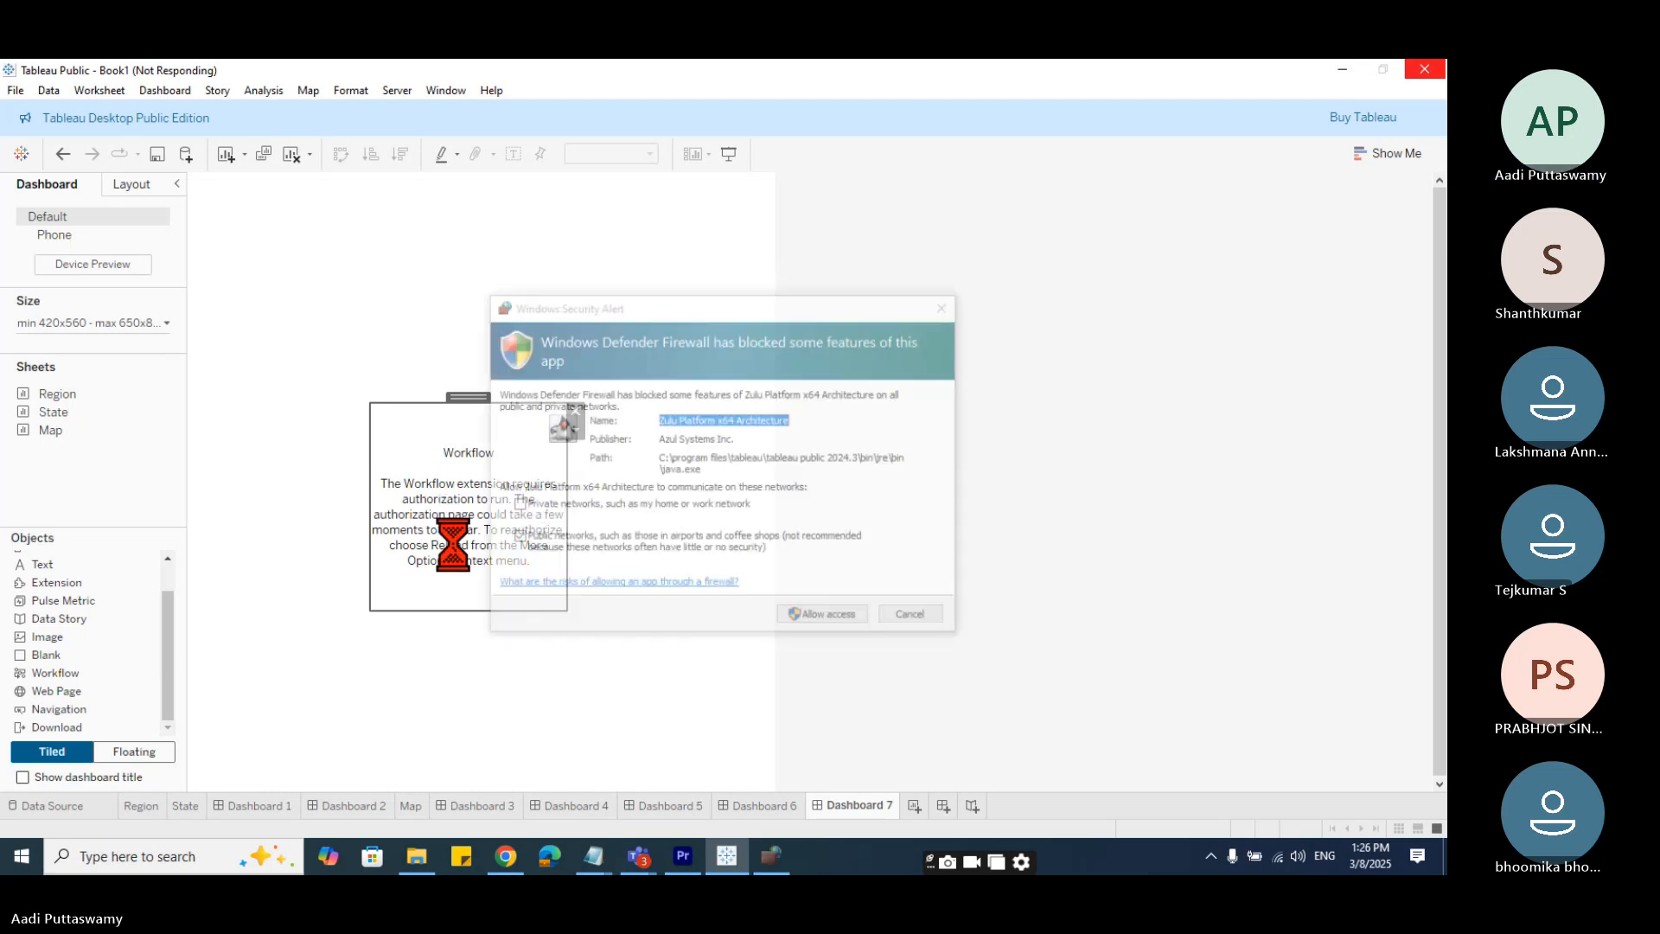
{"action": "left_click", "coordinate": [914, 619]}
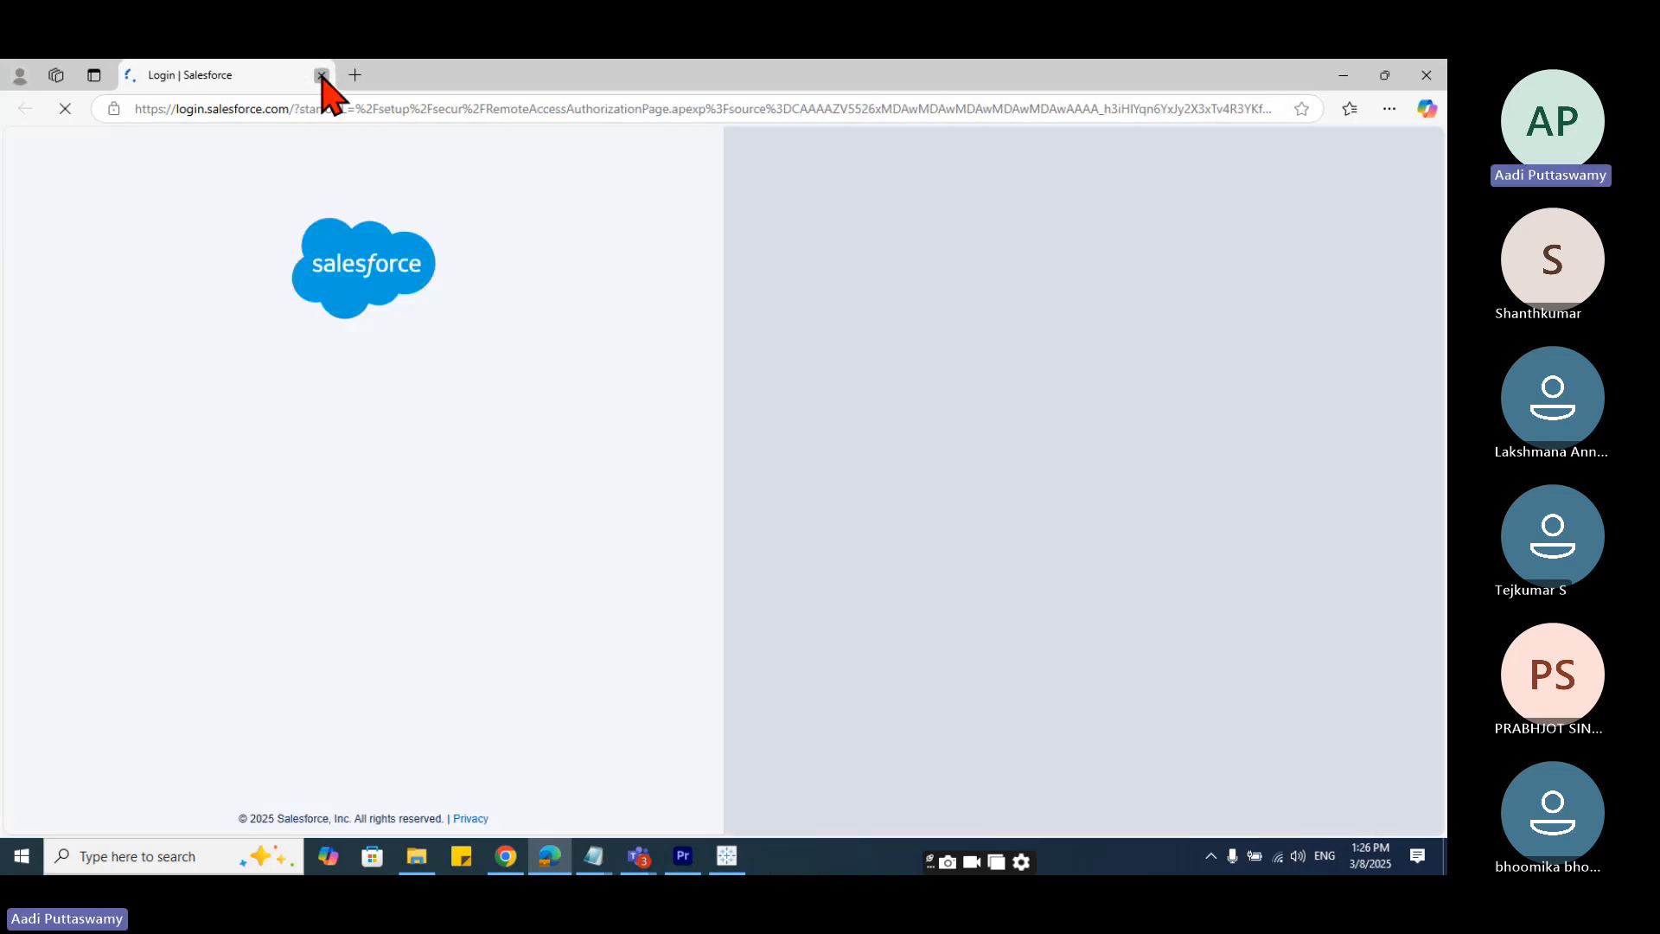
{"action": "left_click", "coordinate": [321, 76]}
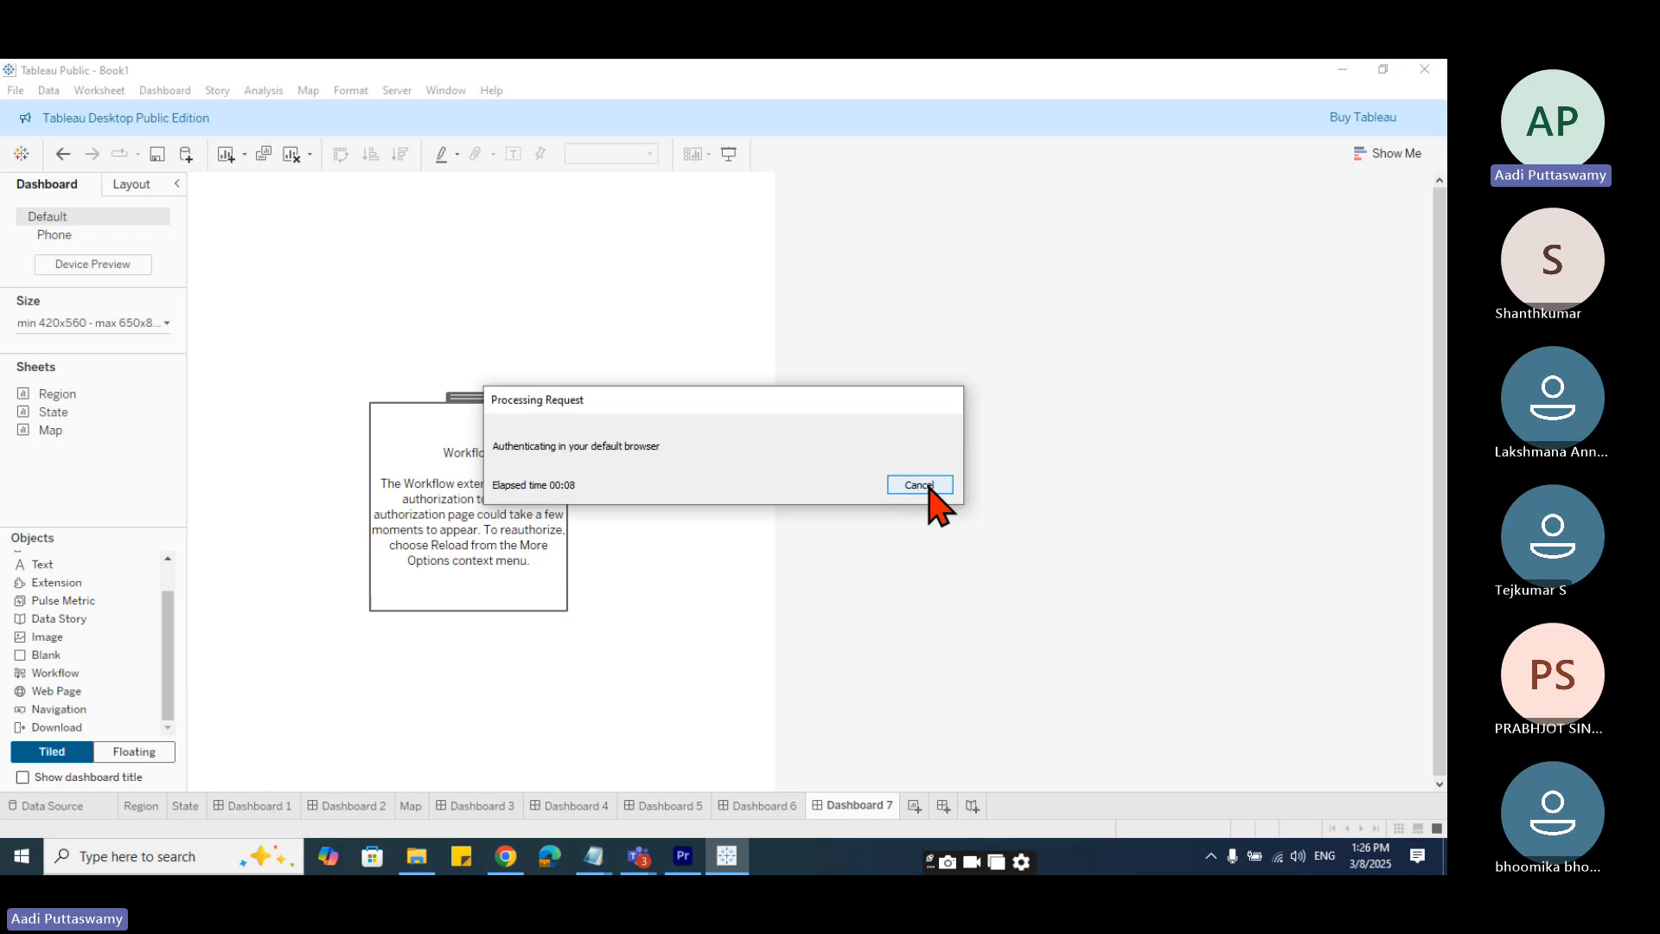
{"action": "left_click", "coordinate": [918, 484]}
{"action": "left_click", "coordinate": [575, 411]}
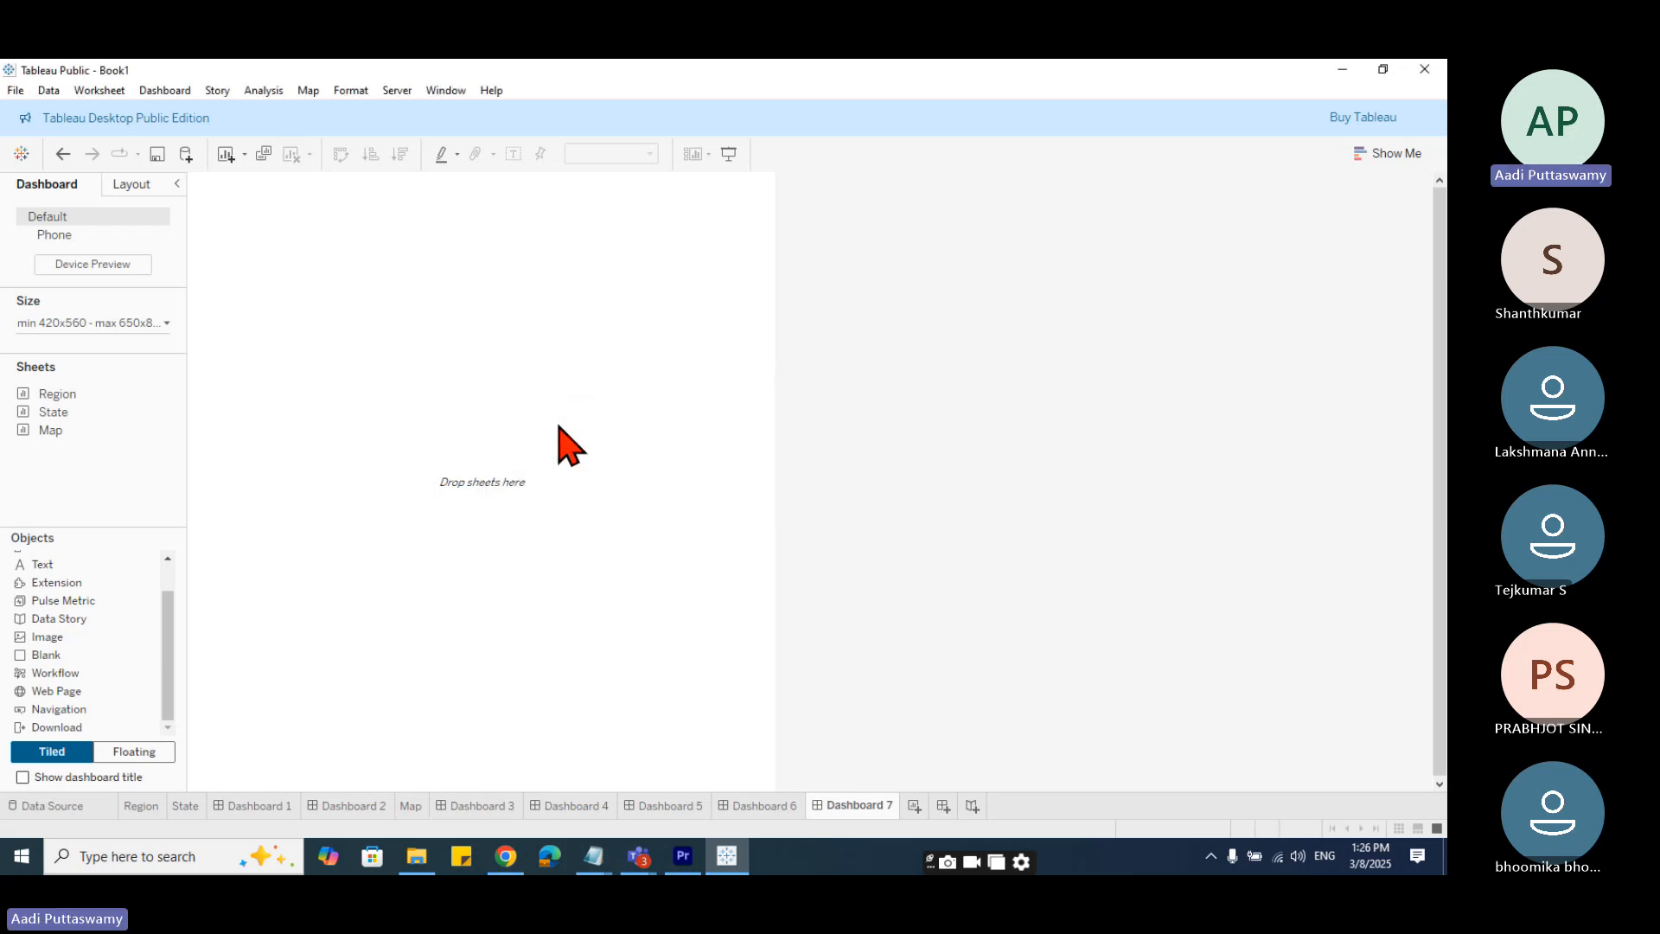
- Place a floating Navigation button on Dashboard 7 and set it to navigate to Dashboard 1 with the Text button style
{"action": "left_click_drag", "start_coordinate": [54, 715], "coordinate": [354, 280]}
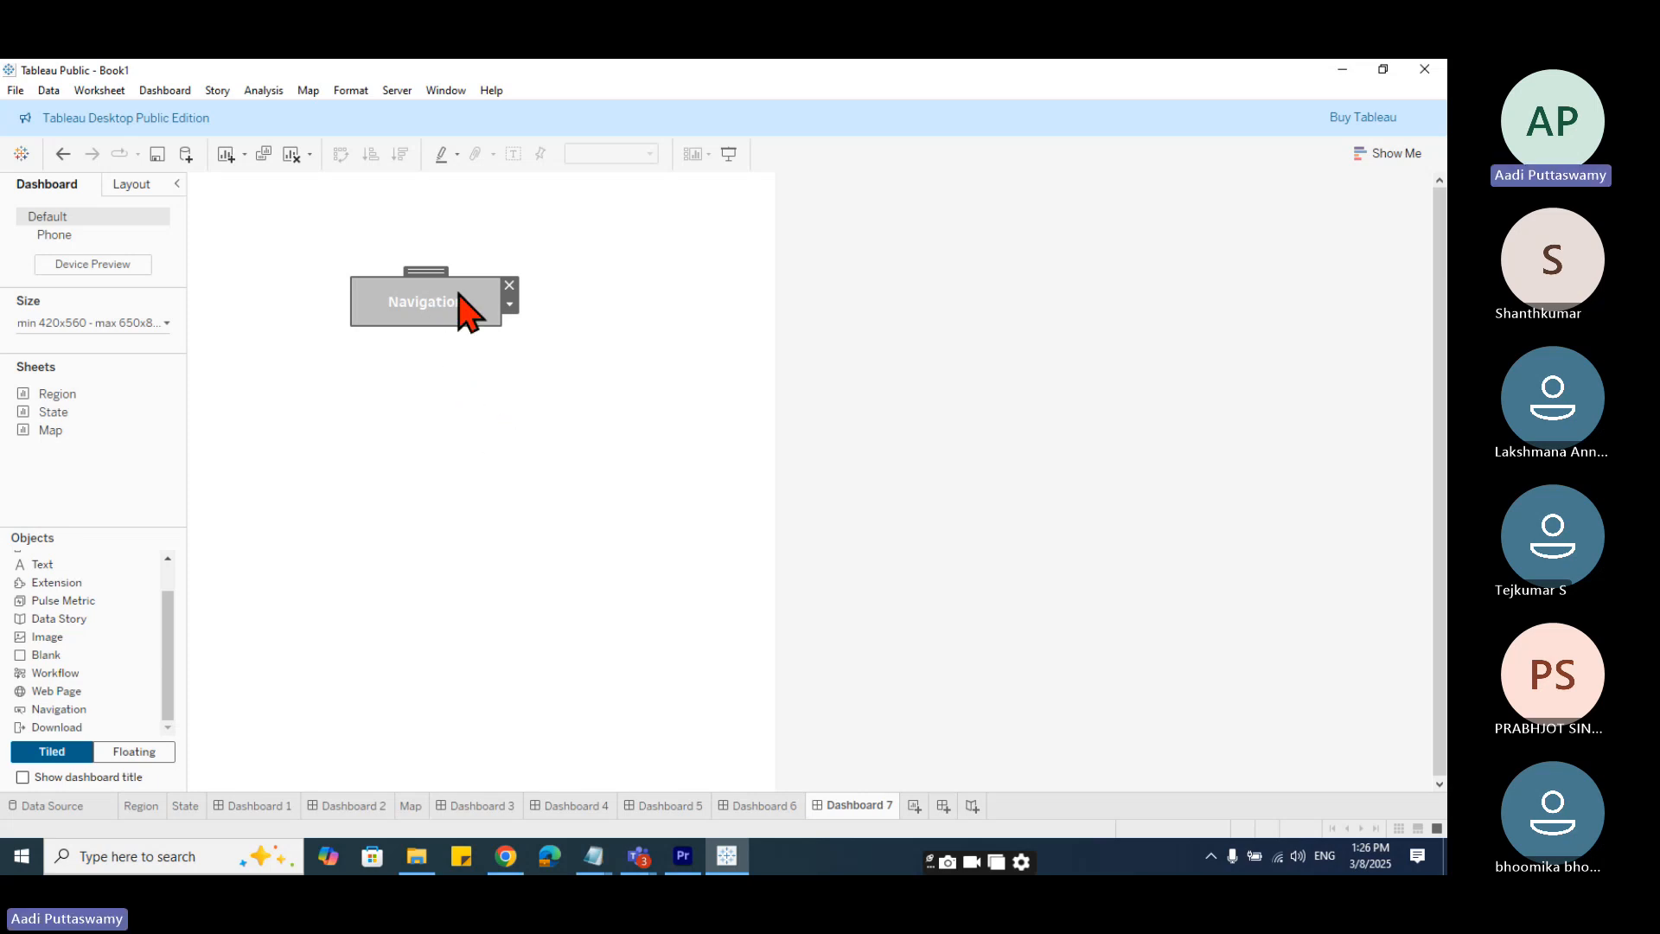
{"action": "left_click", "coordinate": [510, 305]}
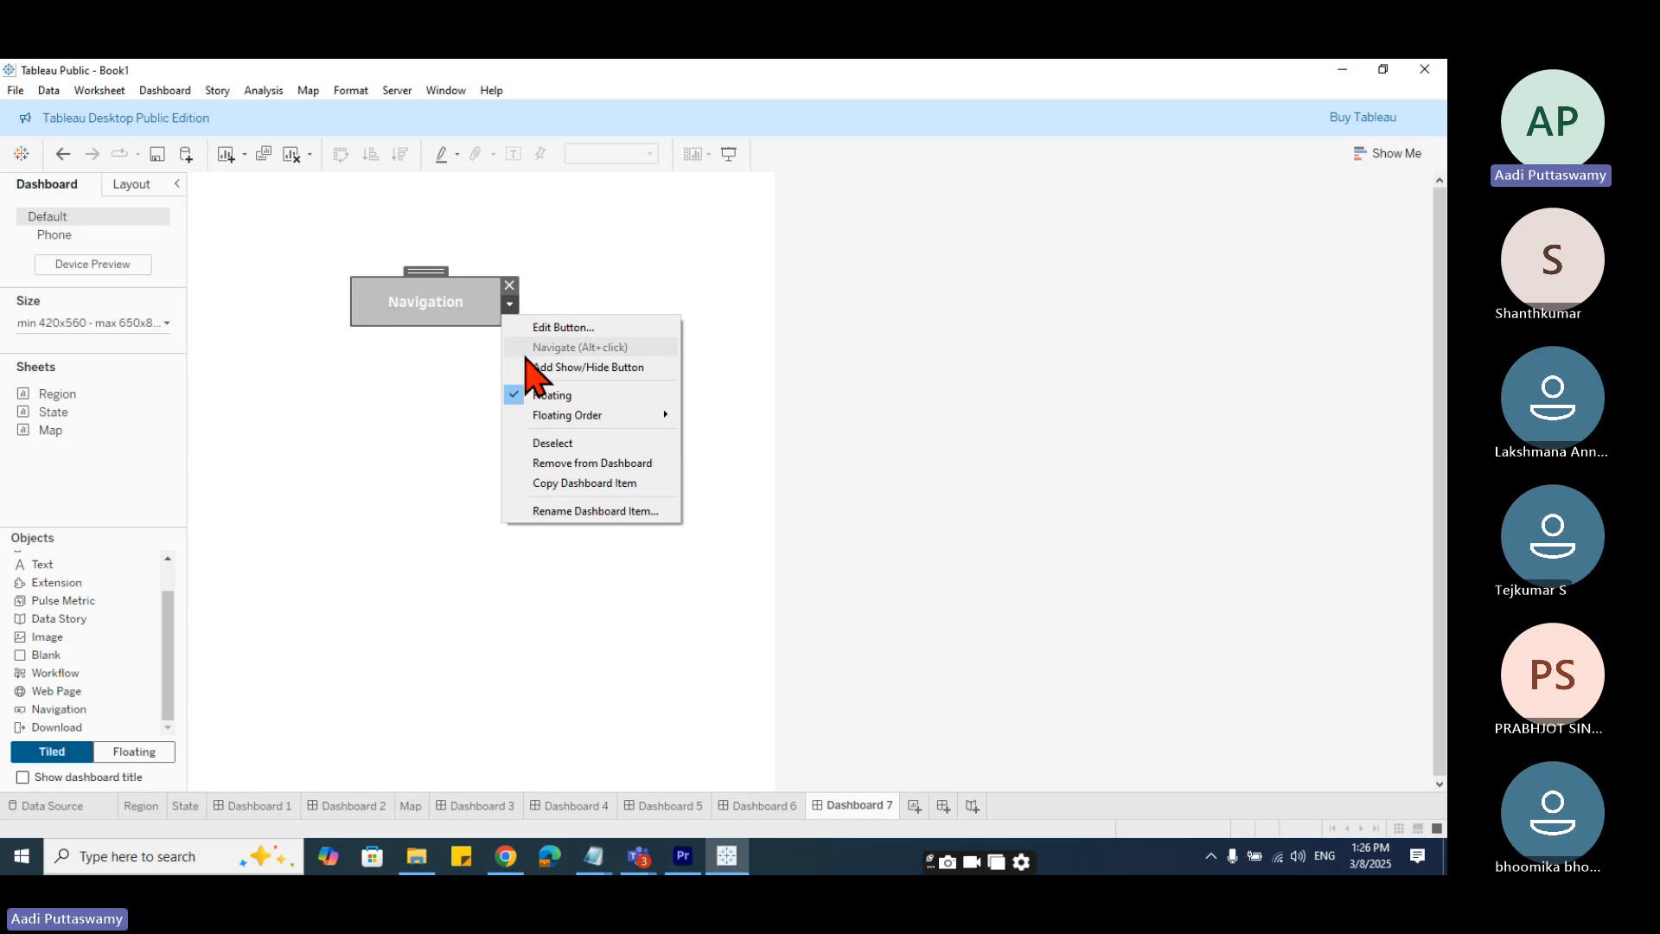
{"action": "left_click", "coordinate": [585, 328]}
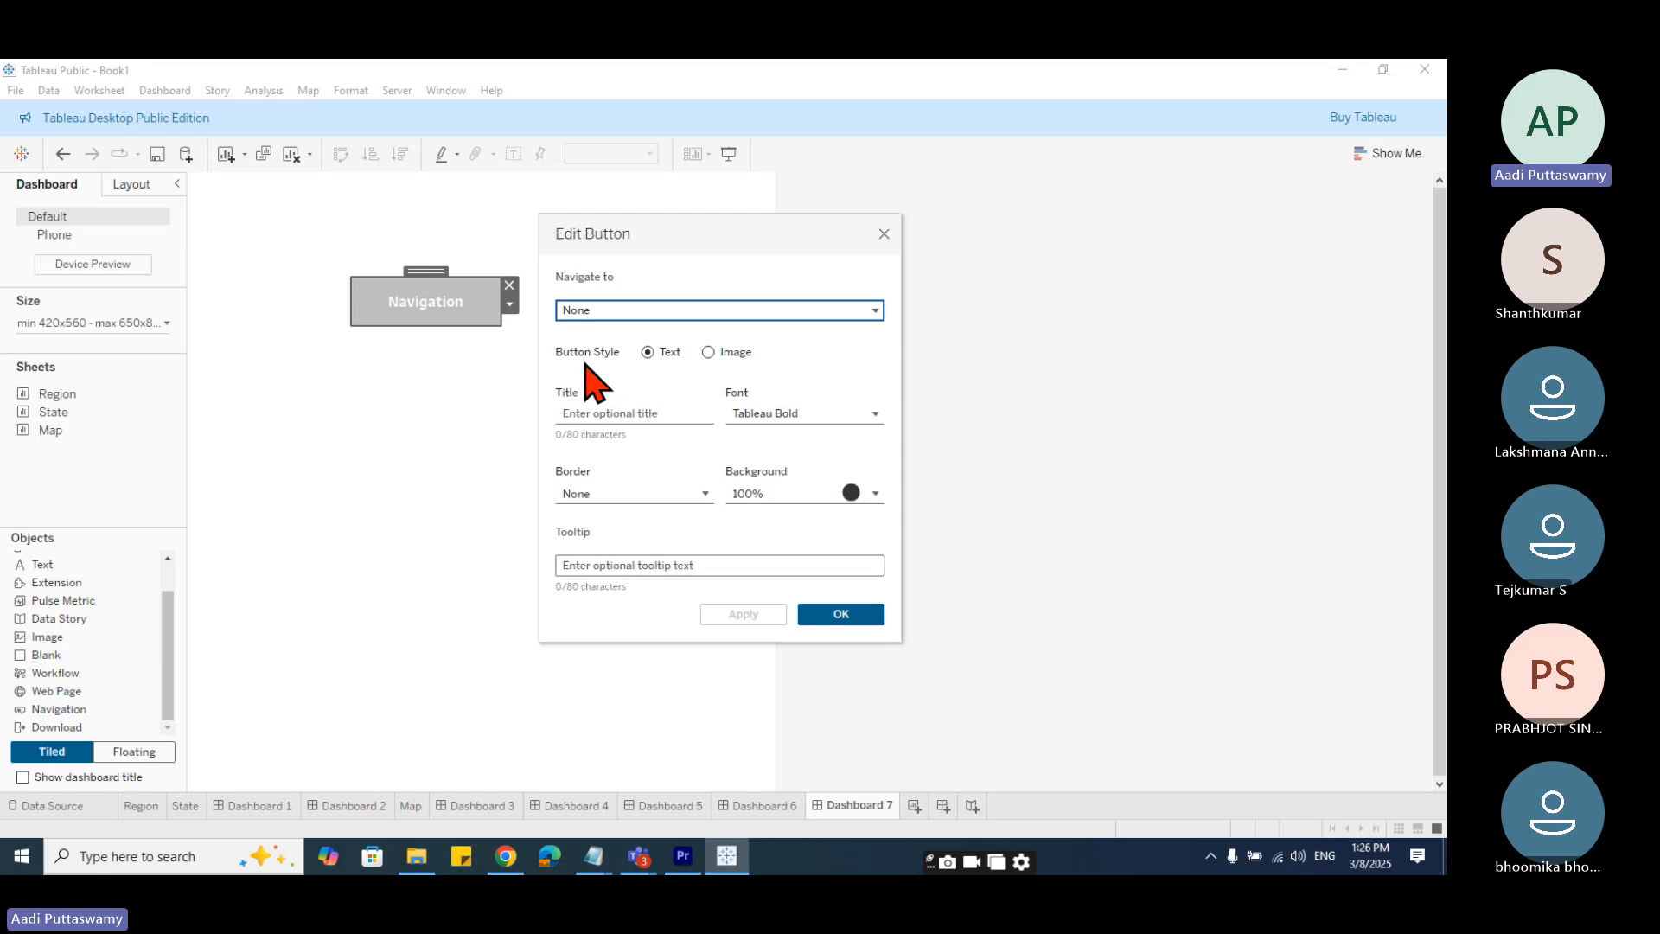
{"action": "left_click", "coordinate": [708, 352]}
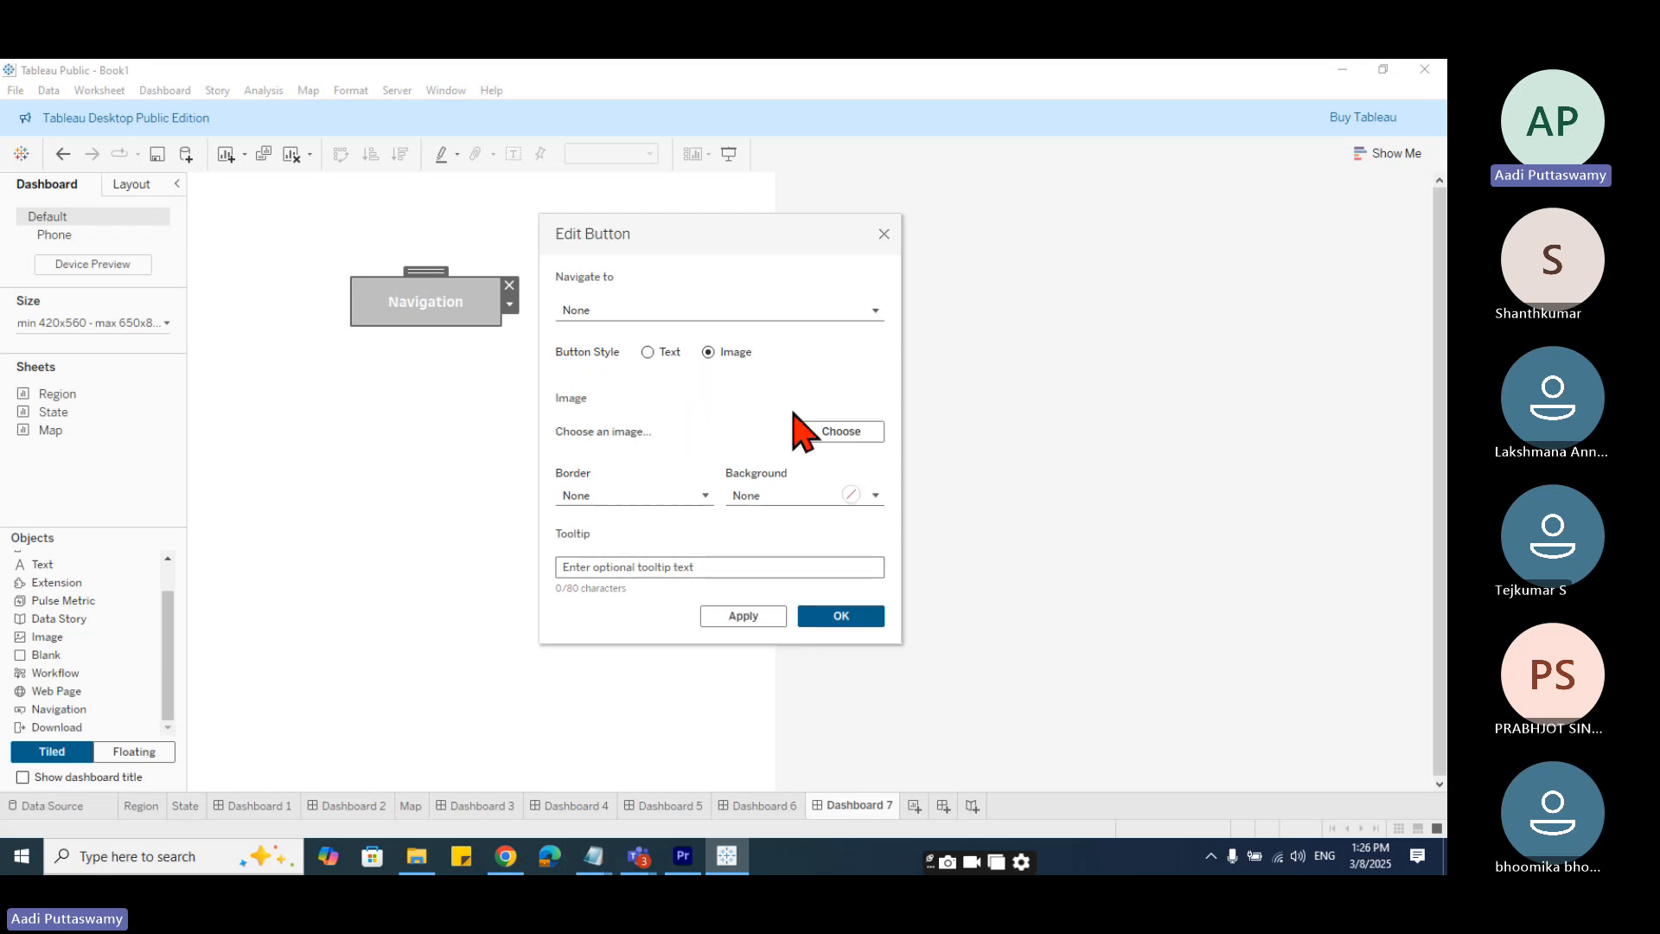
{"action": "left_click", "coordinate": [647, 352]}
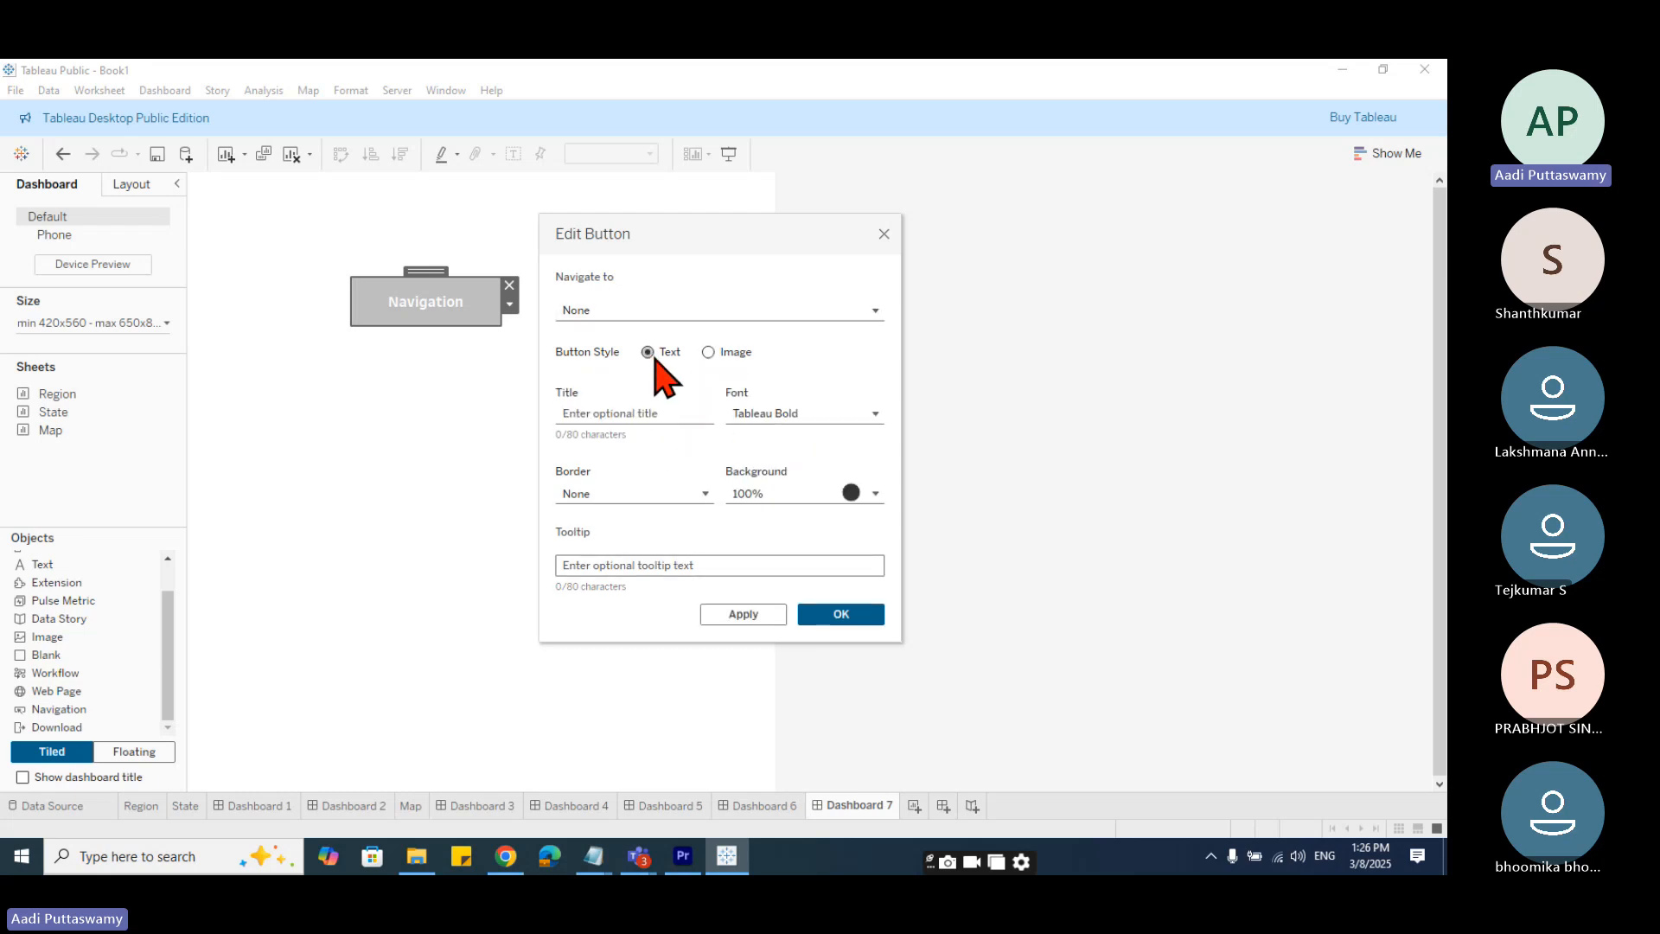
{"action": "left_click", "coordinate": [639, 311]}
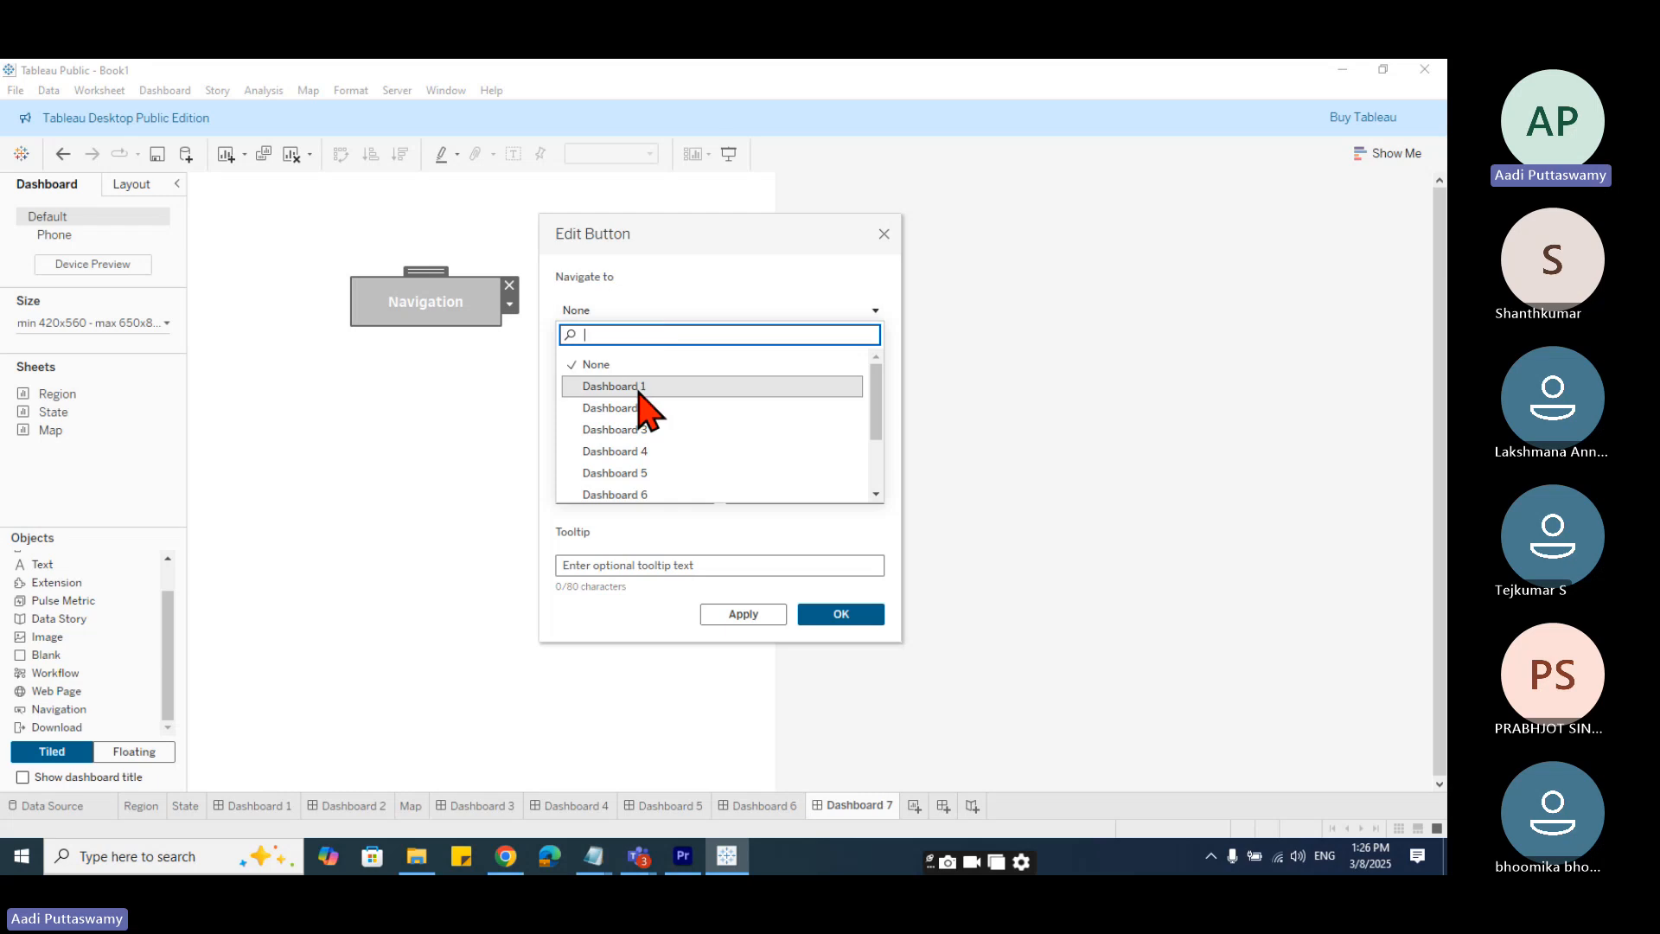
{"action": "left_click", "coordinate": [640, 309]}
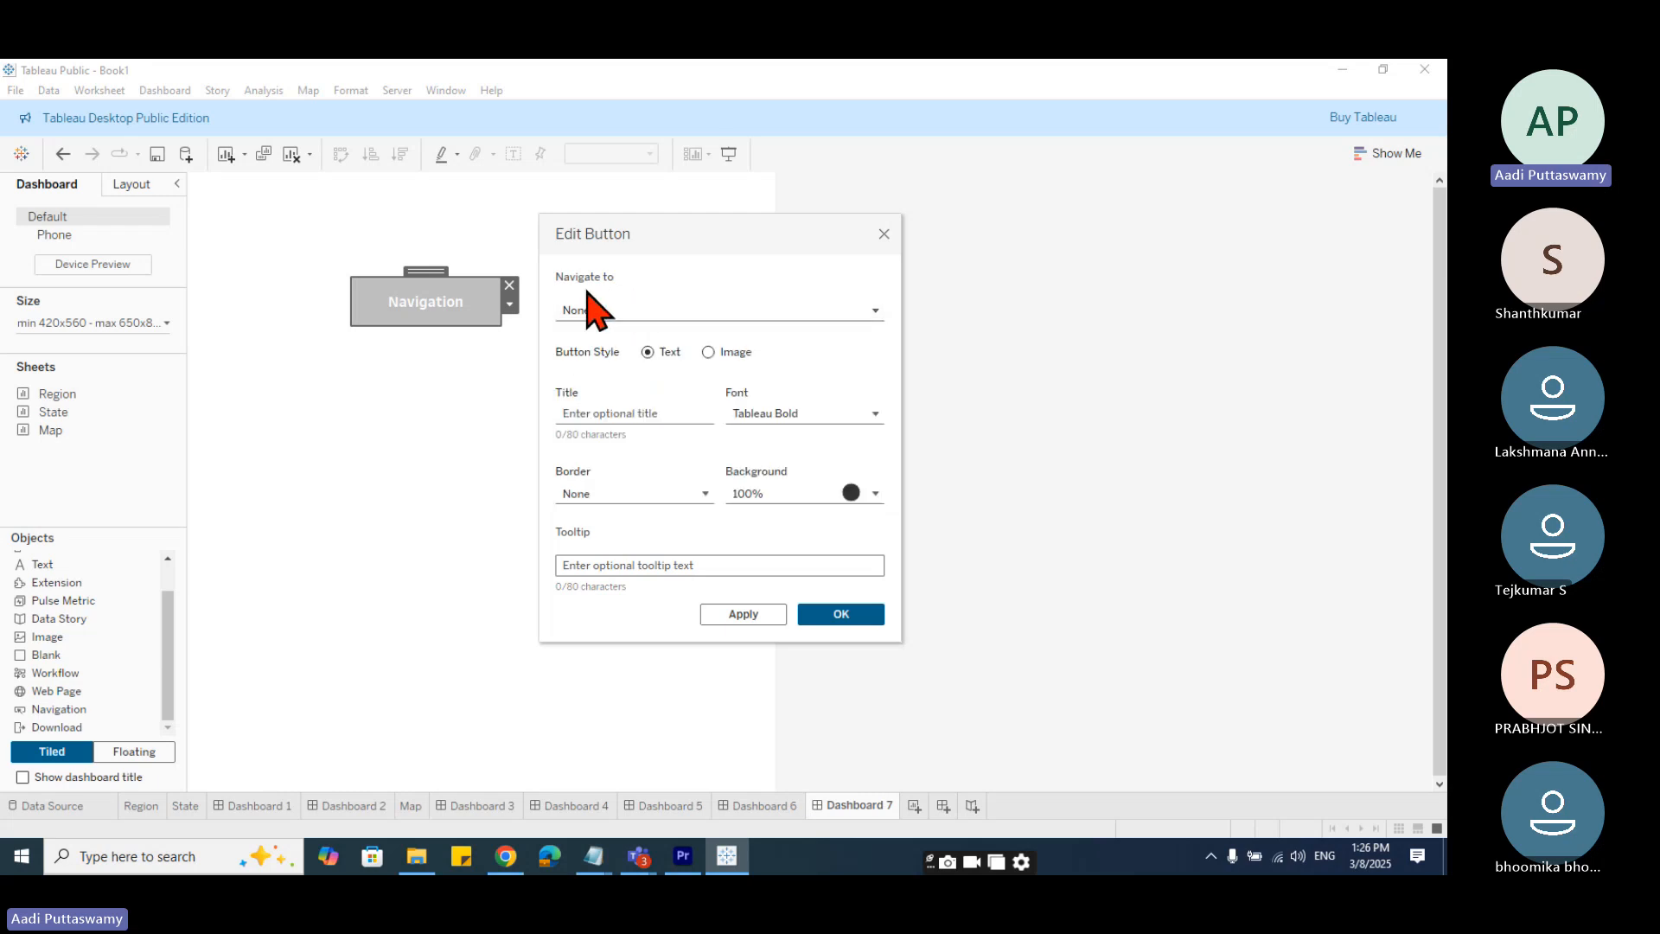
{"action": "left_click", "coordinate": [601, 311]}
{"action": "left_click", "coordinate": [644, 386]}
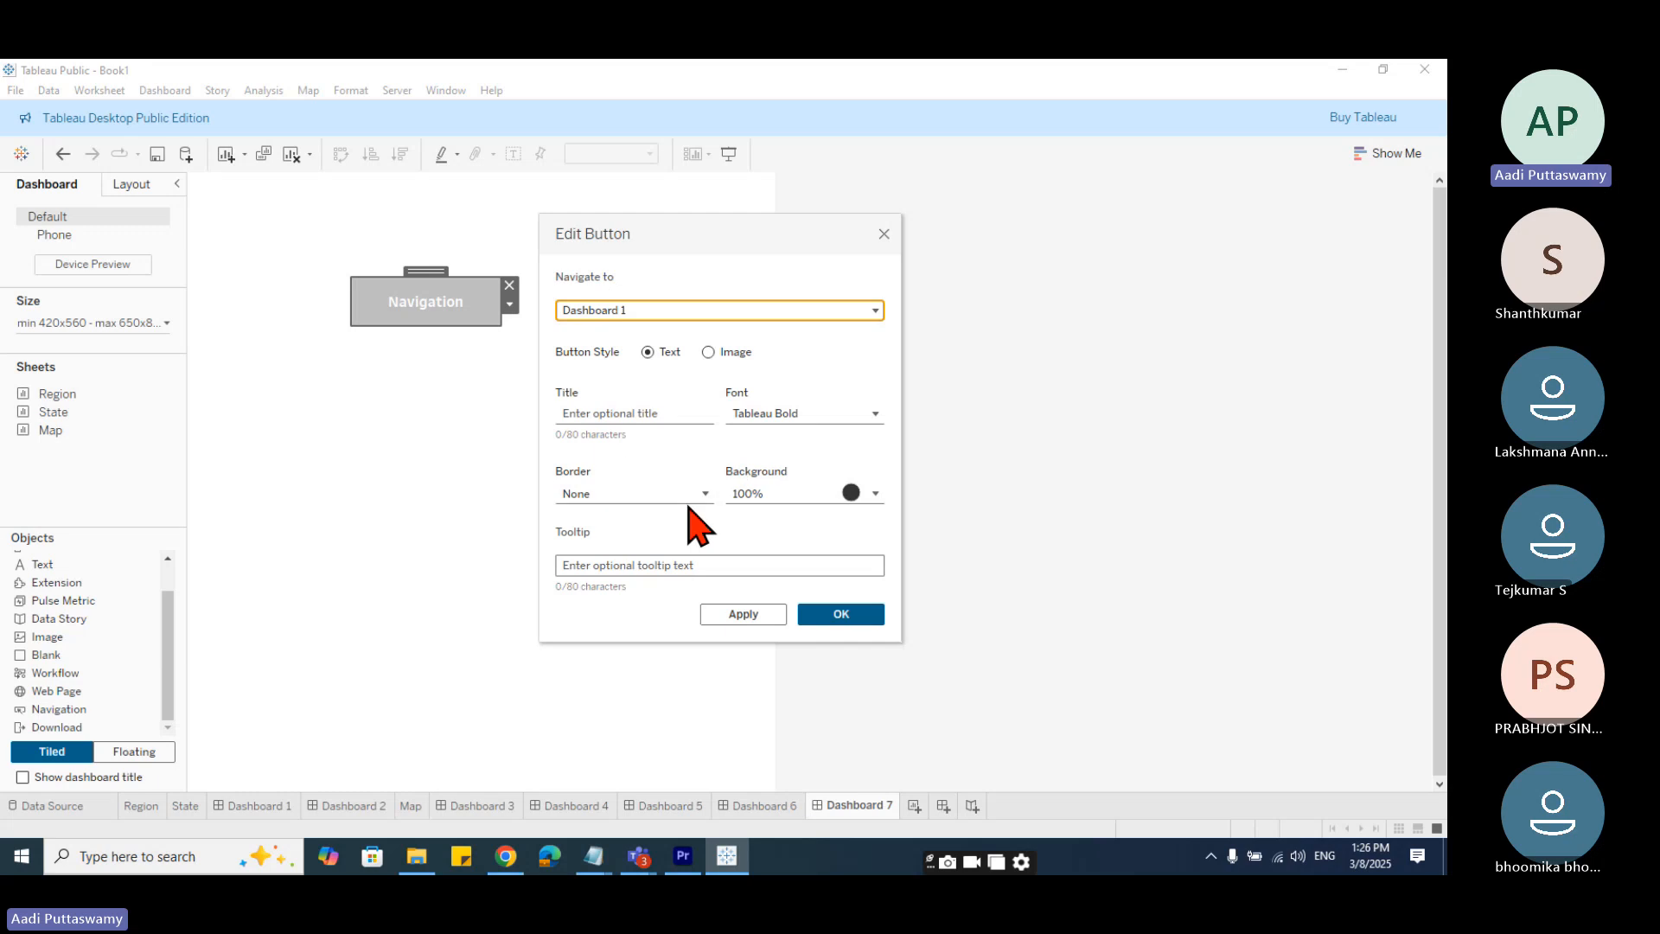
- Give the navigation button the title "Dashboard 01" and the tooltip "Dashnoard 02", then save its settings
{"action": "left_click", "coordinate": [588, 413]}
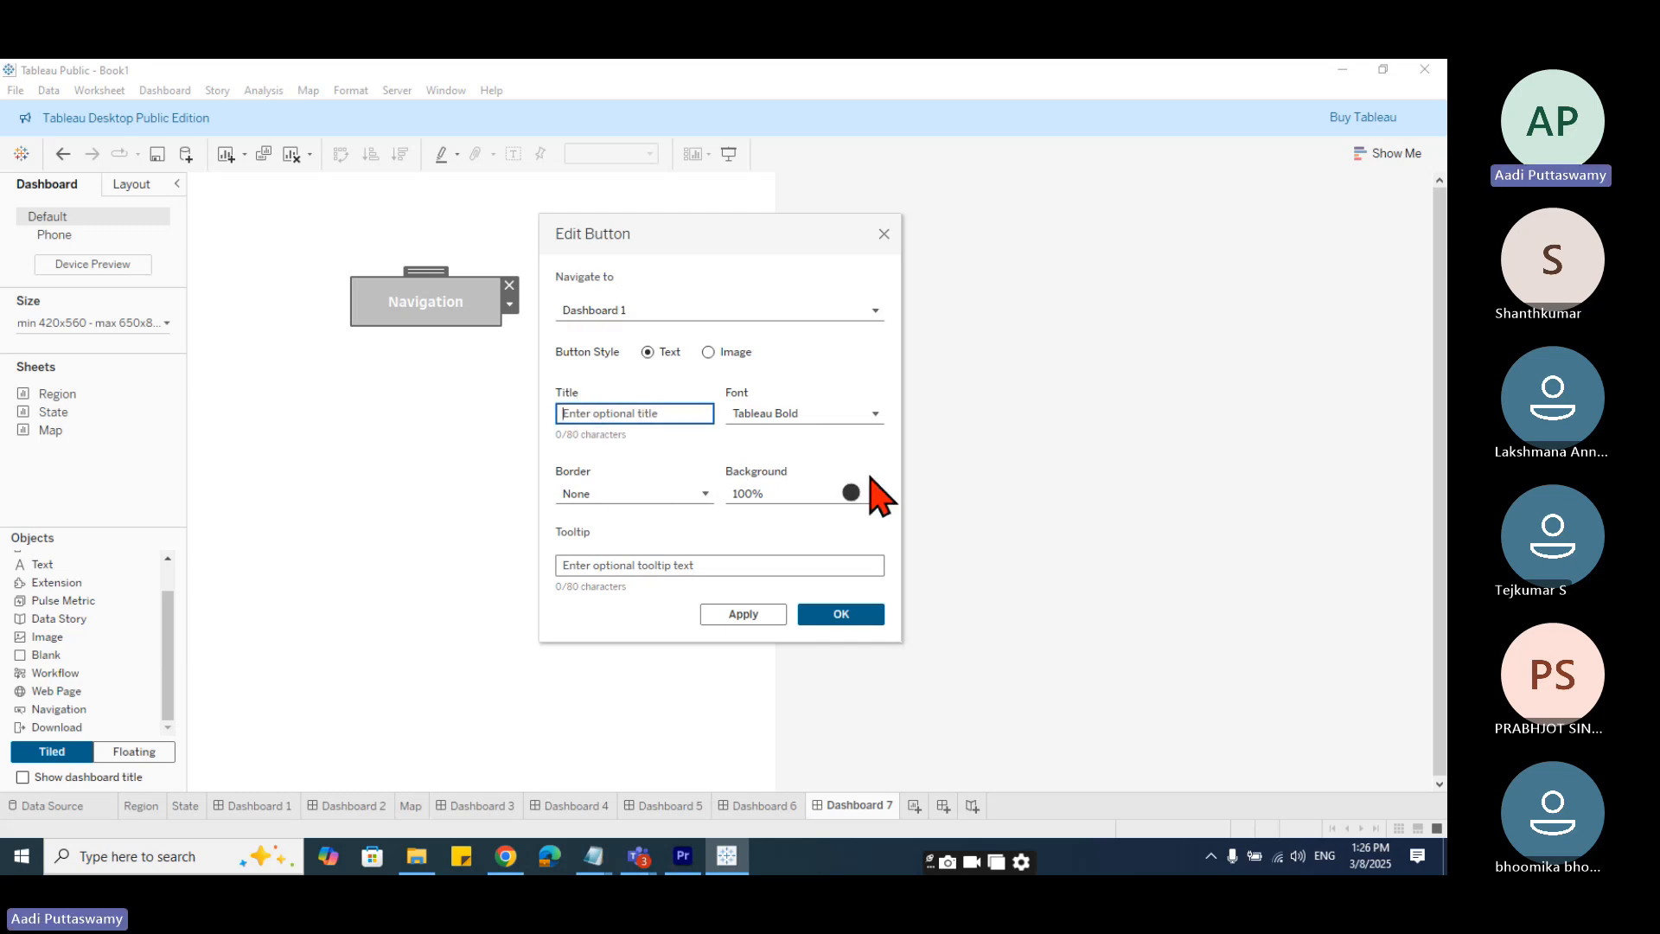
{"action": "type", "text": "Dashboar"}
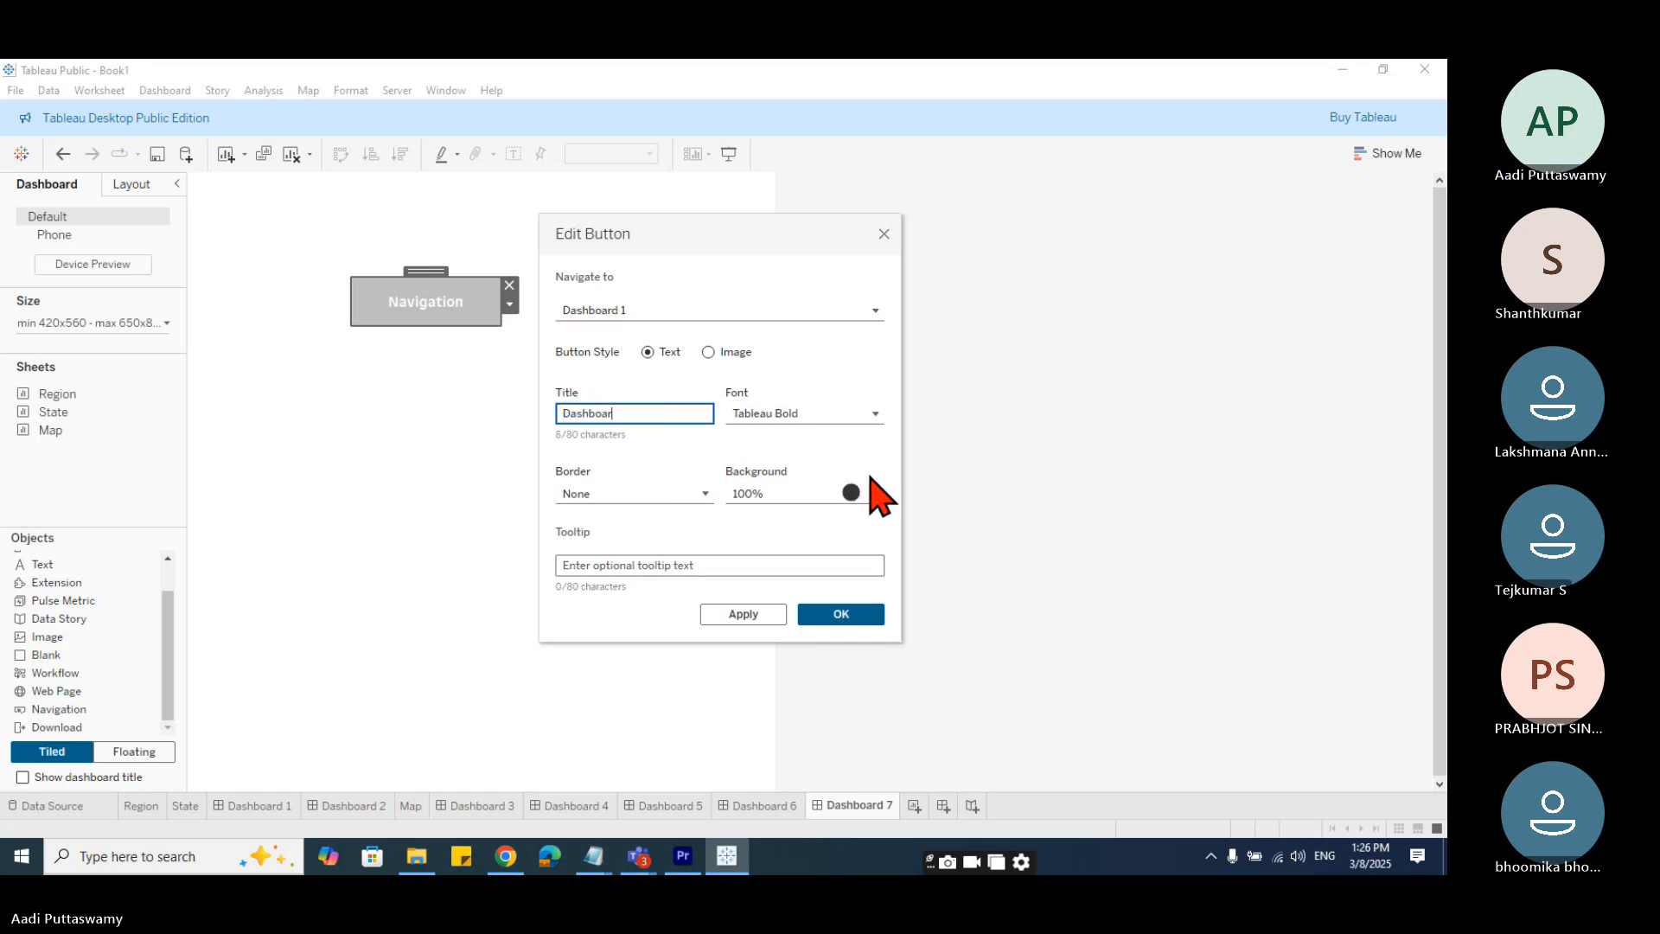
{"action": "type", "text": "d 01"}
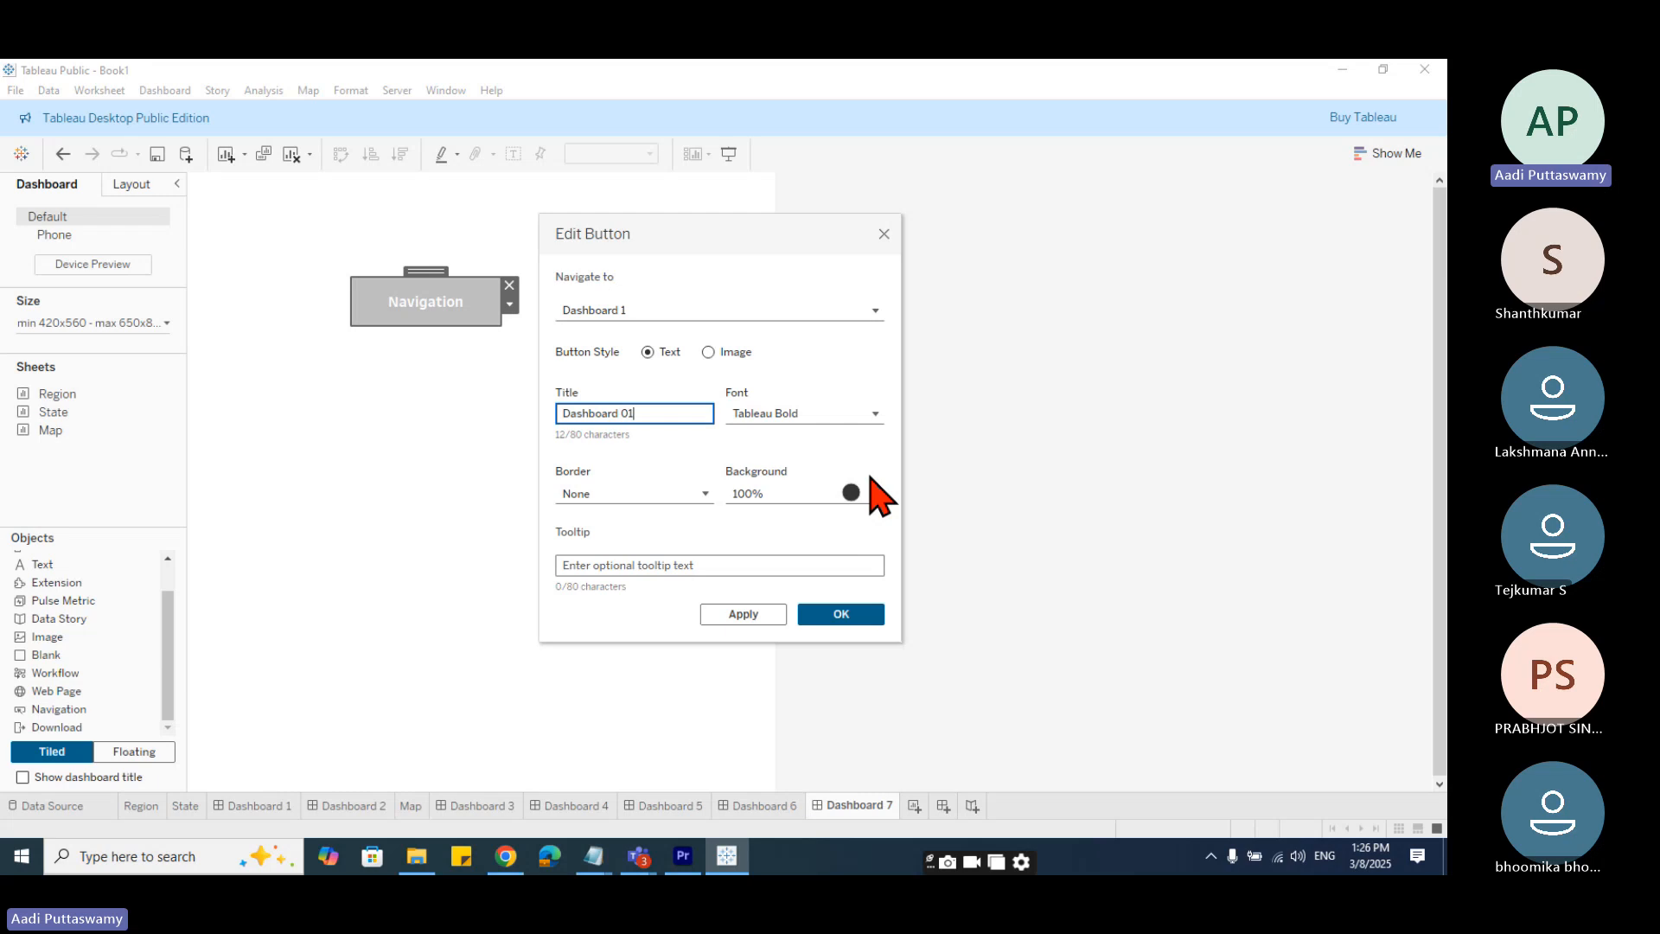
{"action": "left_click", "coordinate": [809, 417]}
{"action": "left_click", "coordinate": [809, 417]}
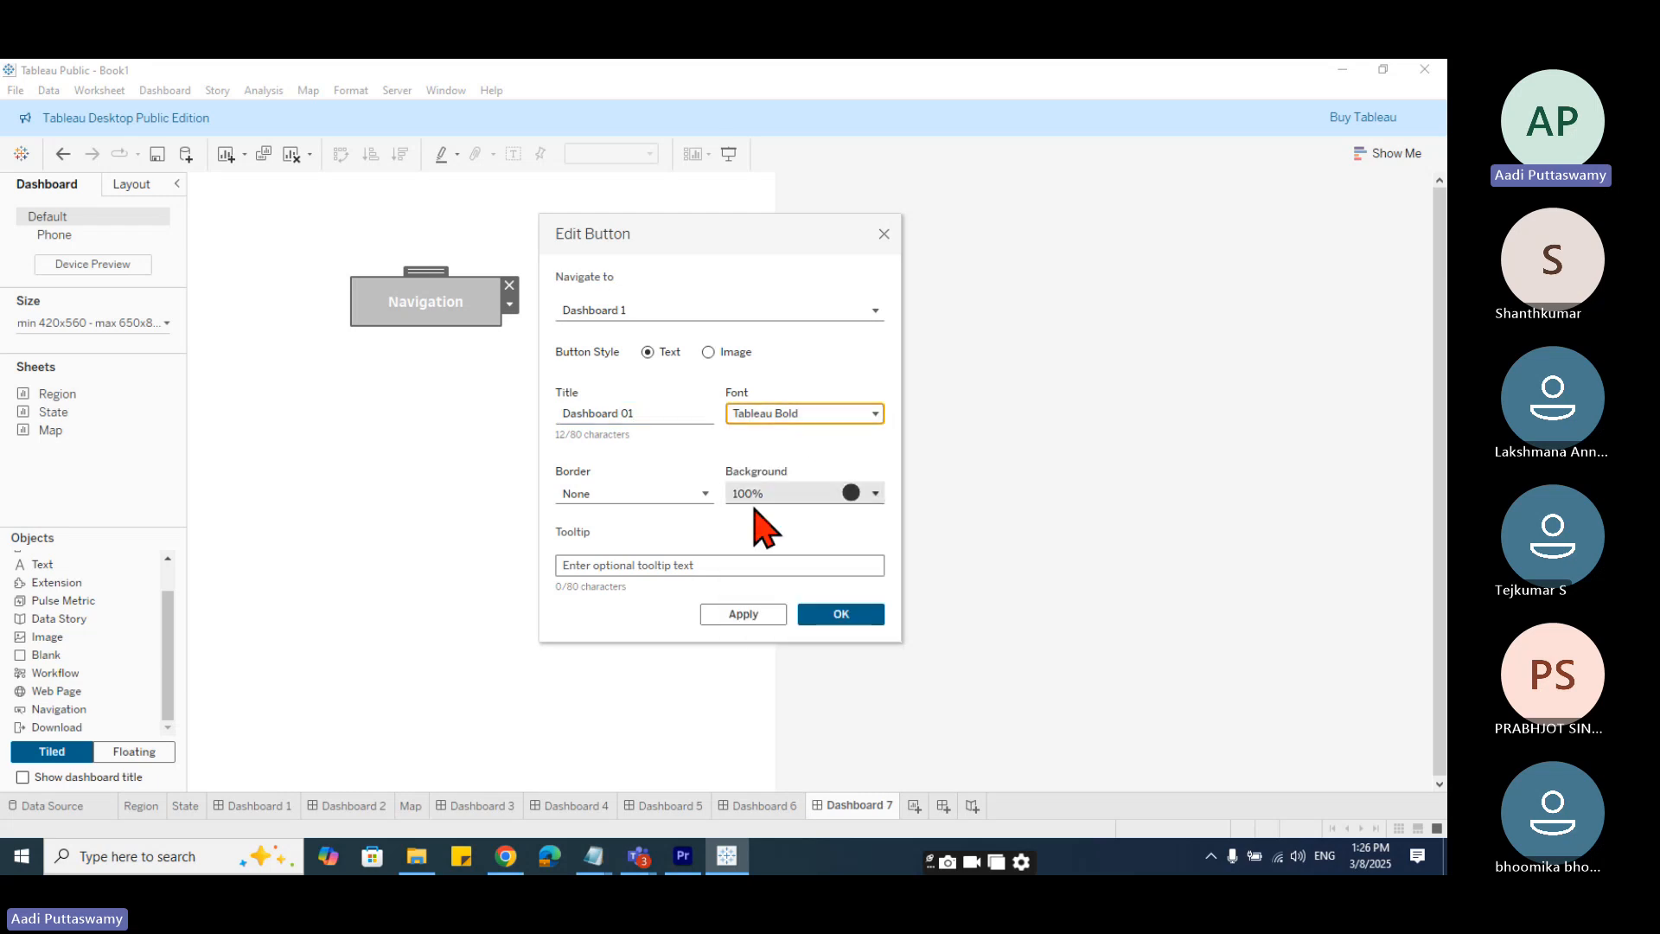
{"action": "left_click", "coordinate": [651, 564]}
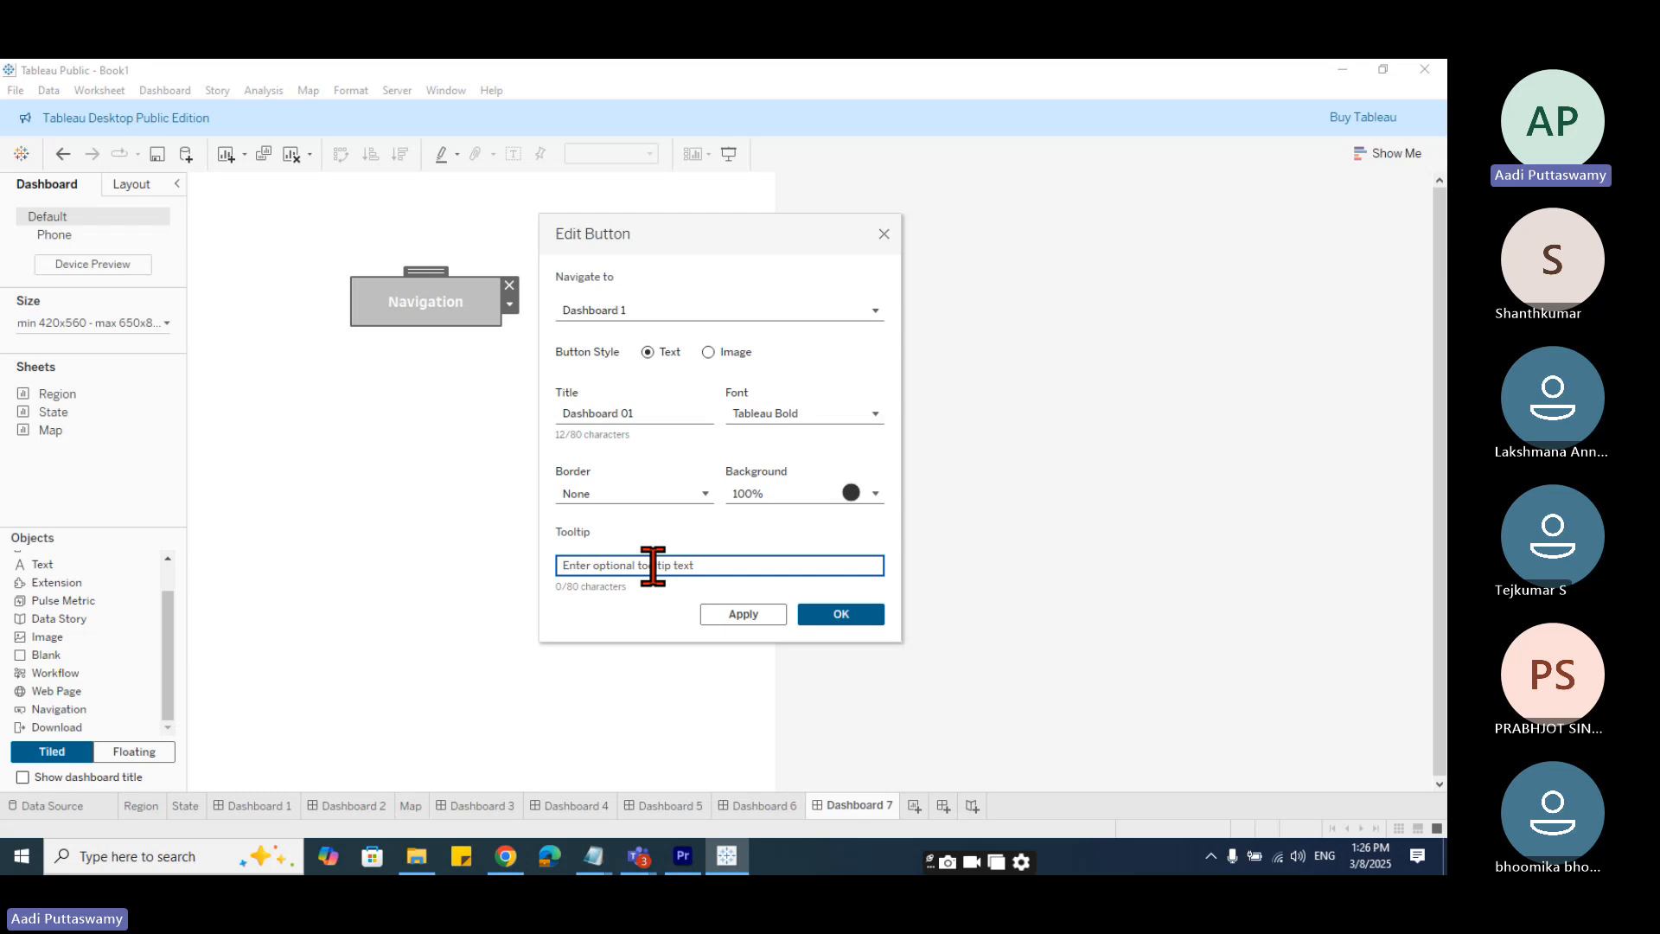
{"action": "type", "text": "Dashnoard 02"}
{"action": "left_click", "coordinate": [837, 616]}
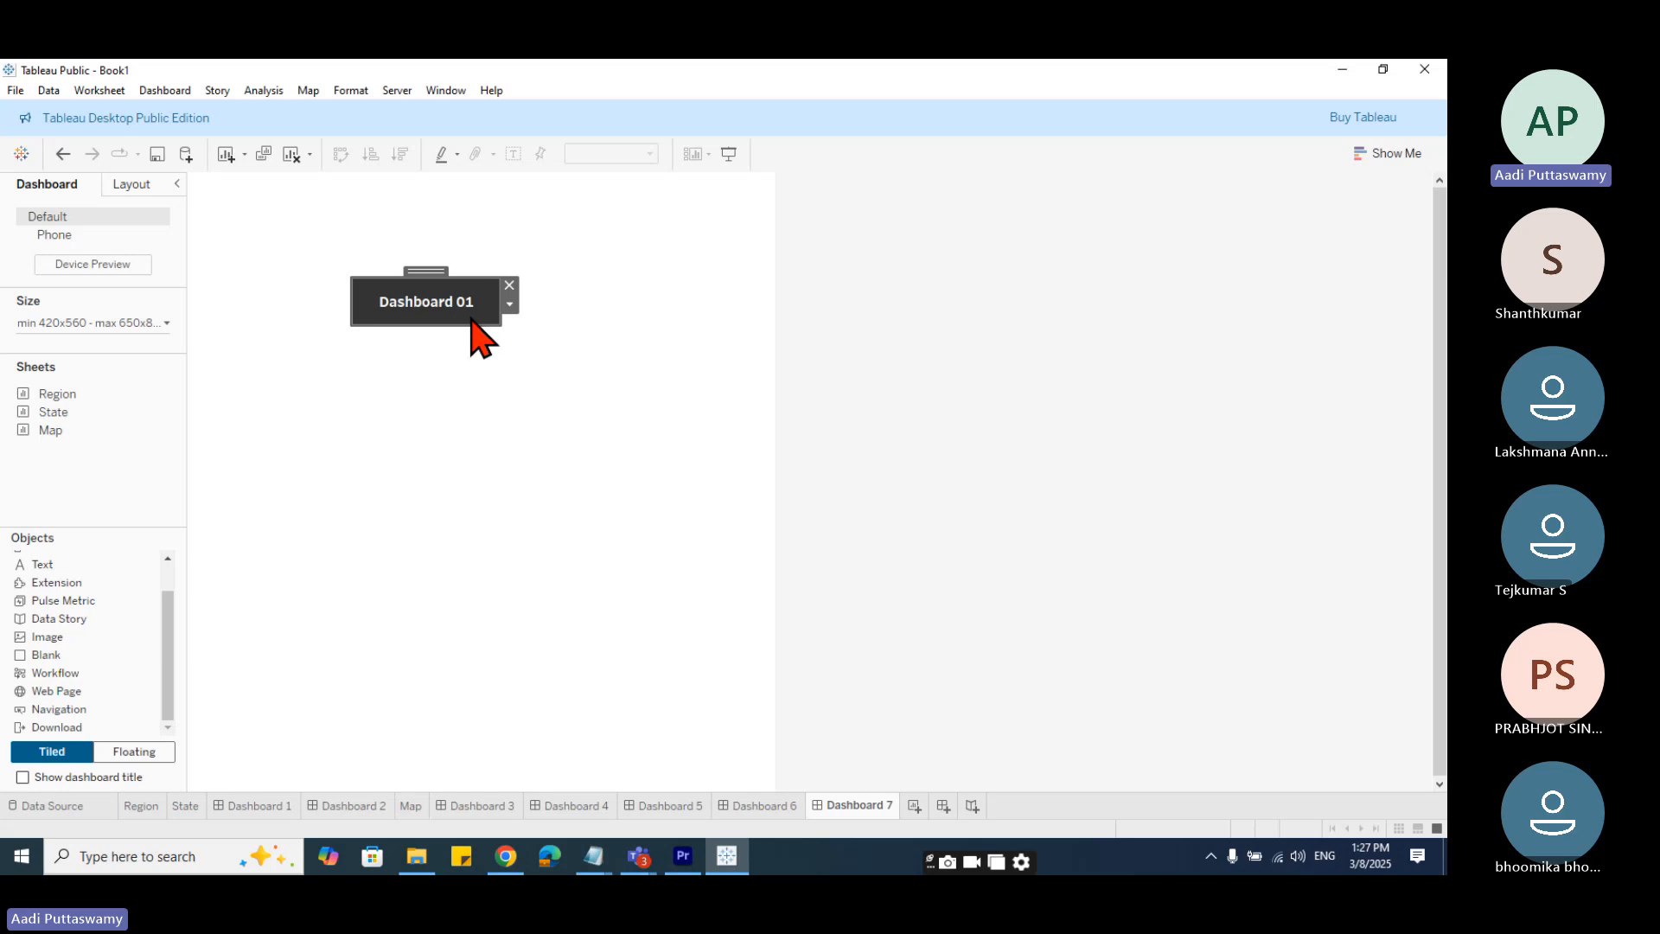
- Change the navigation button's tooltip to "Dashnoard 01" and save the button
{"action": "left_click", "coordinate": [509, 304]}
{"action": "left_click", "coordinate": [536, 323]}
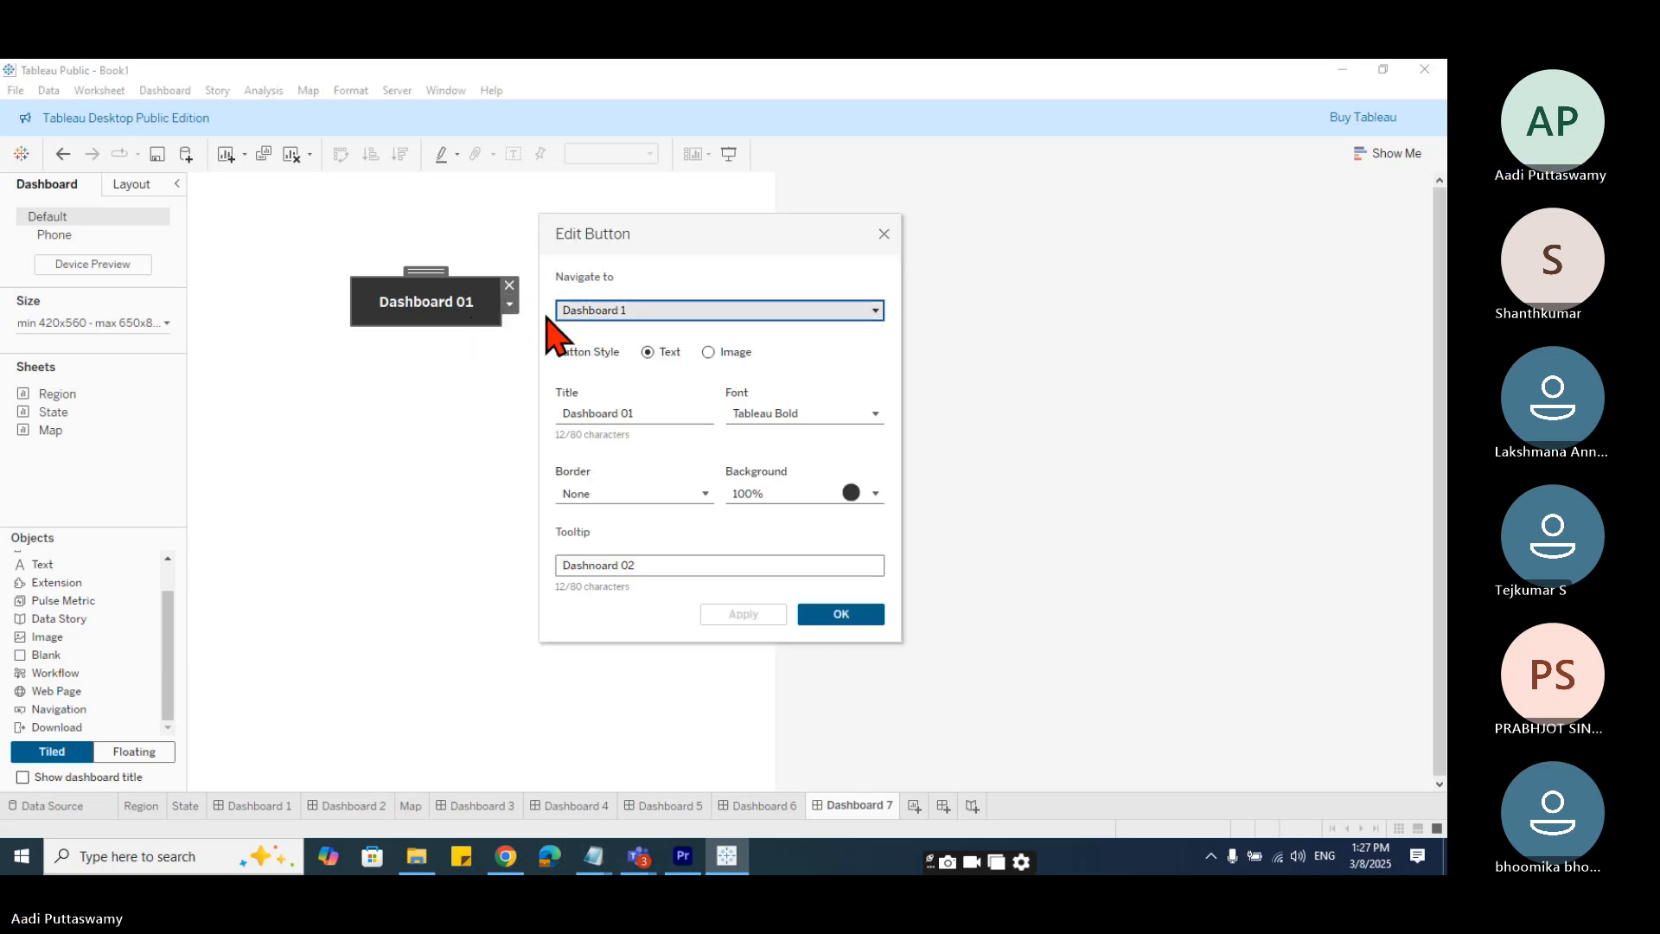
{"action": "left_click", "coordinate": [661, 566]}
{"action": "key", "text": "BackSpace"}
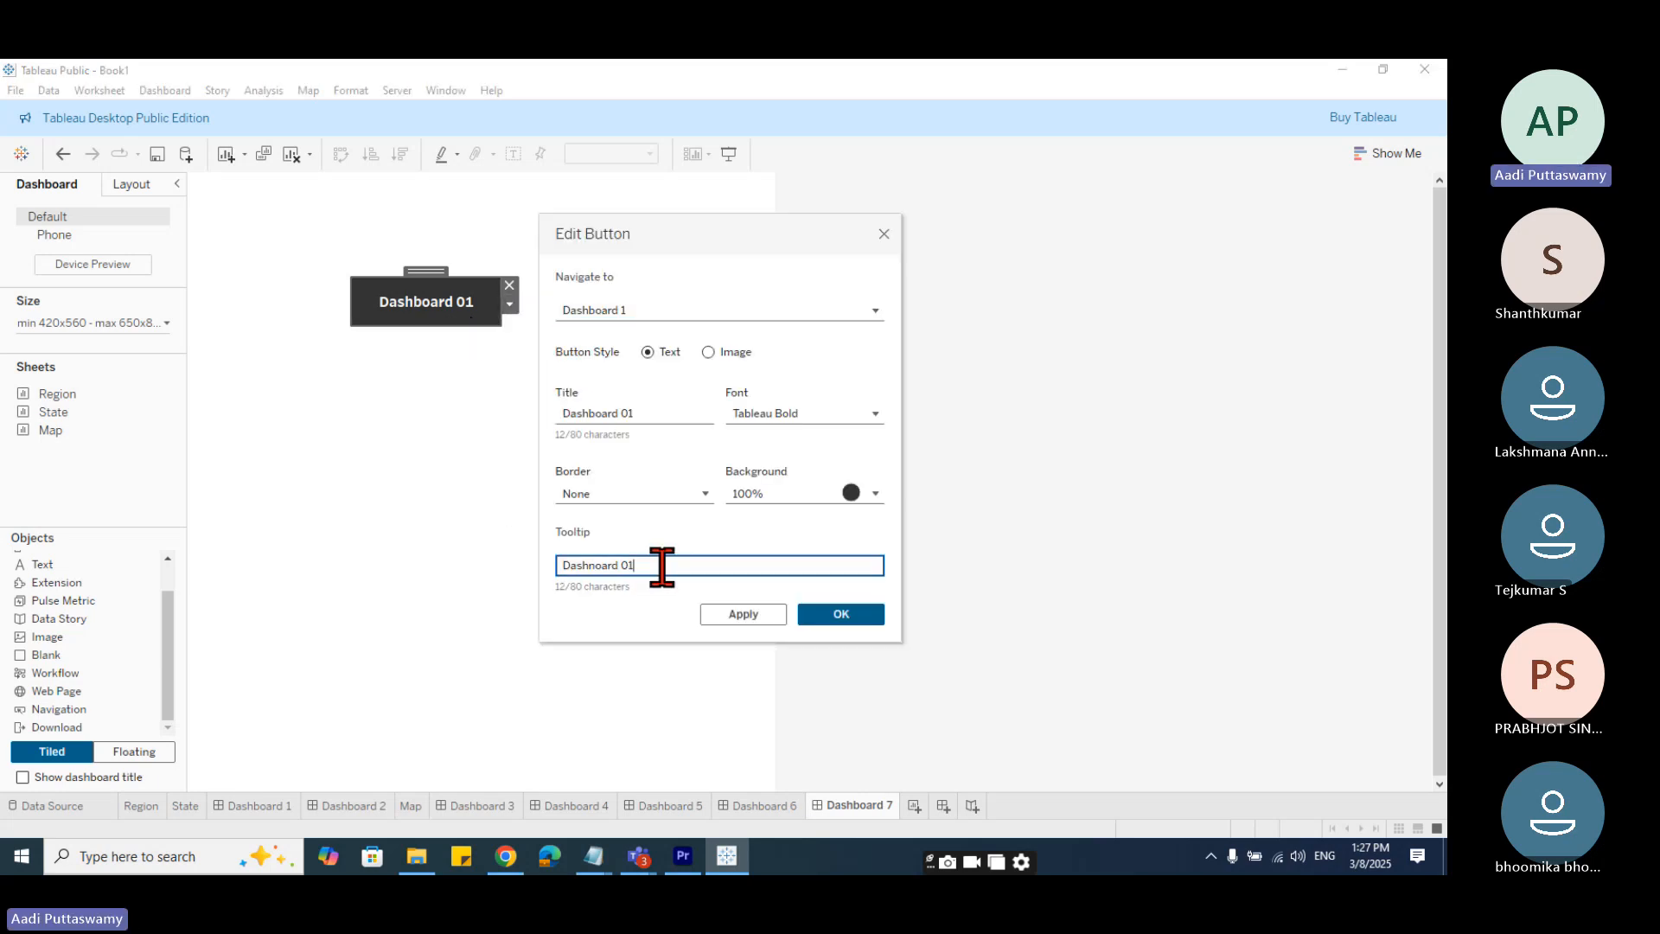
{"action": "left_click", "coordinate": [838, 614]}
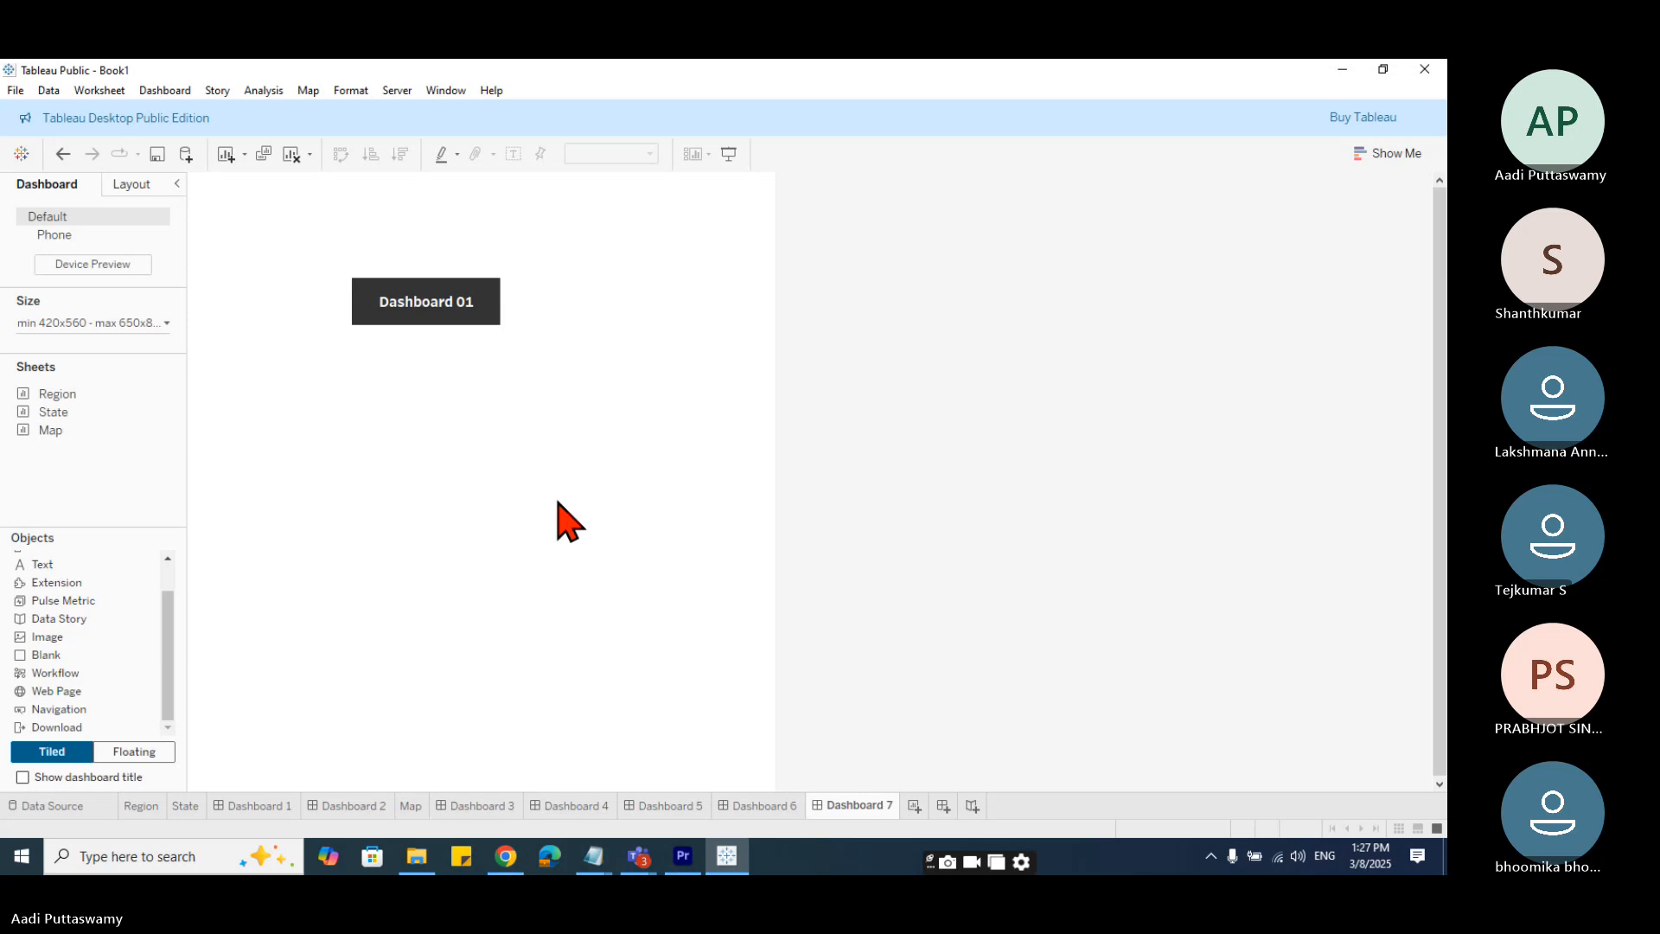
- Test the Dashboard 01 button in presentation mode, then exit and return to Dashboard 7
{"action": "left_click", "coordinate": [729, 154]}
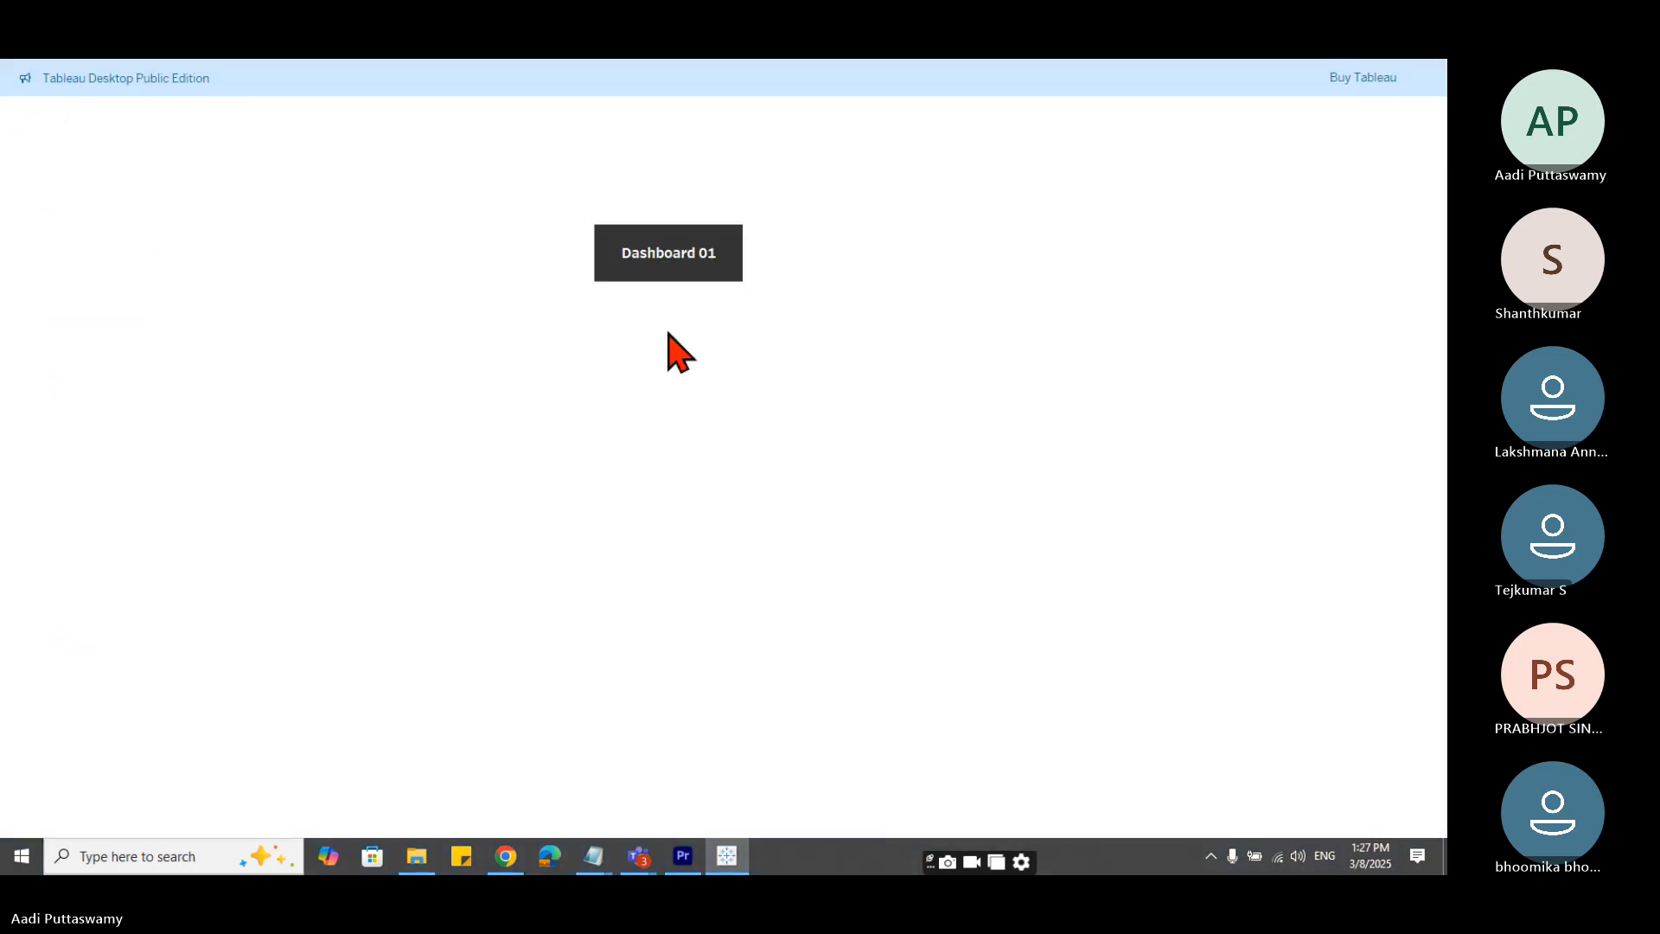
{"action": "left_click", "coordinate": [653, 273]}
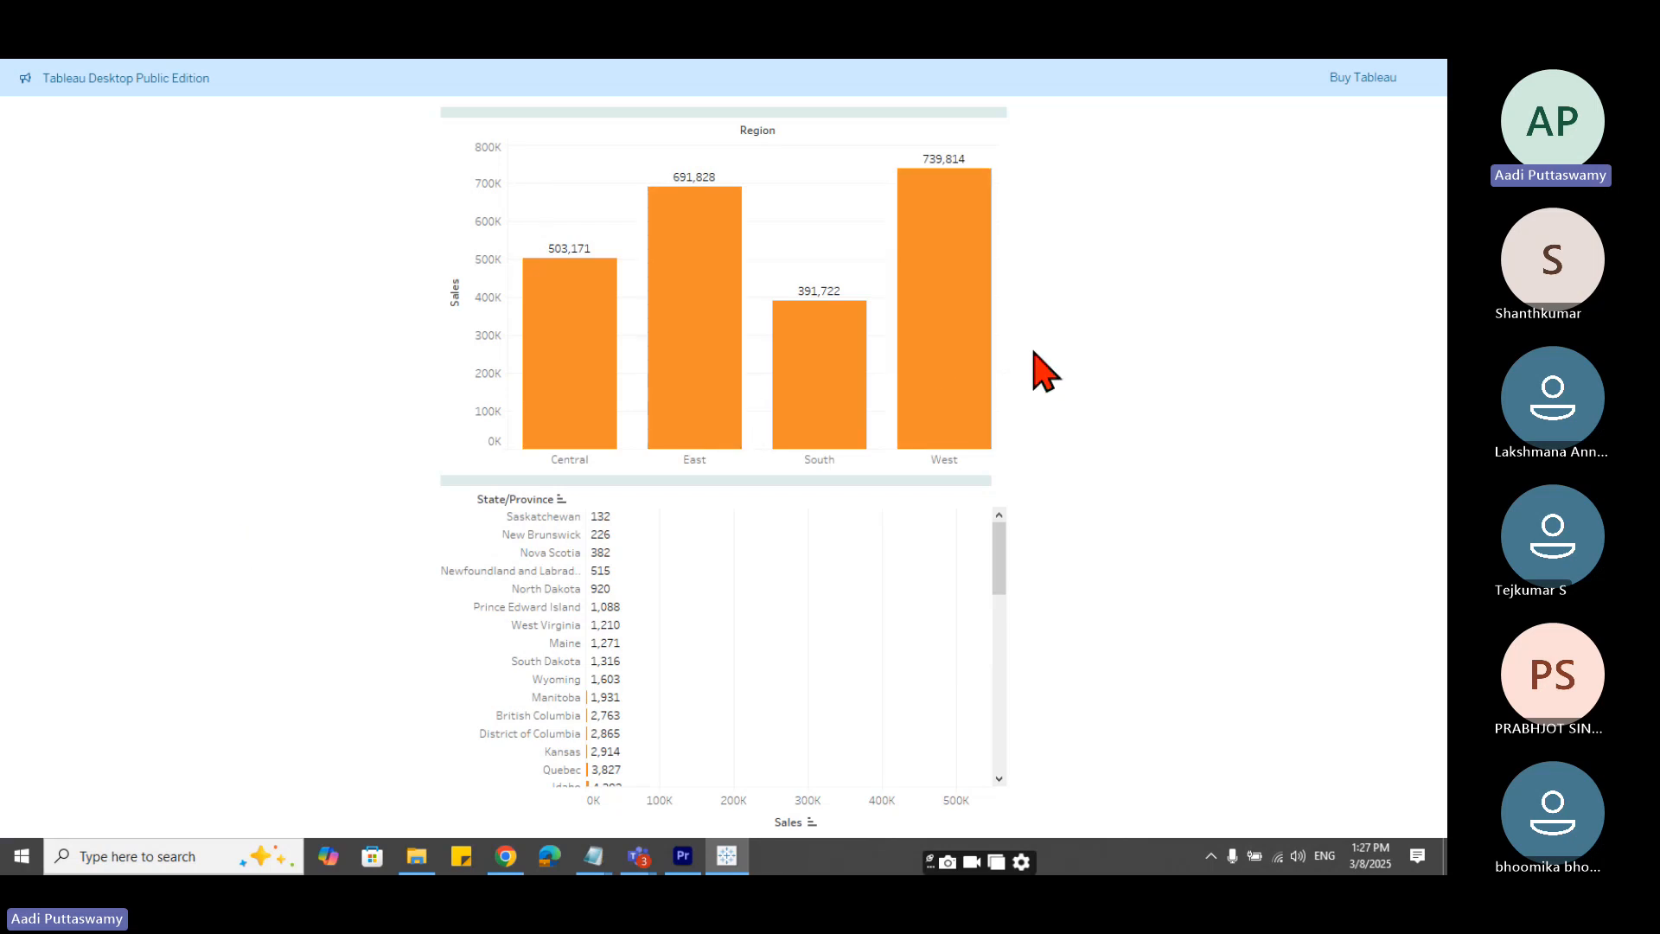
{"action": "key", "text": "Escape"}
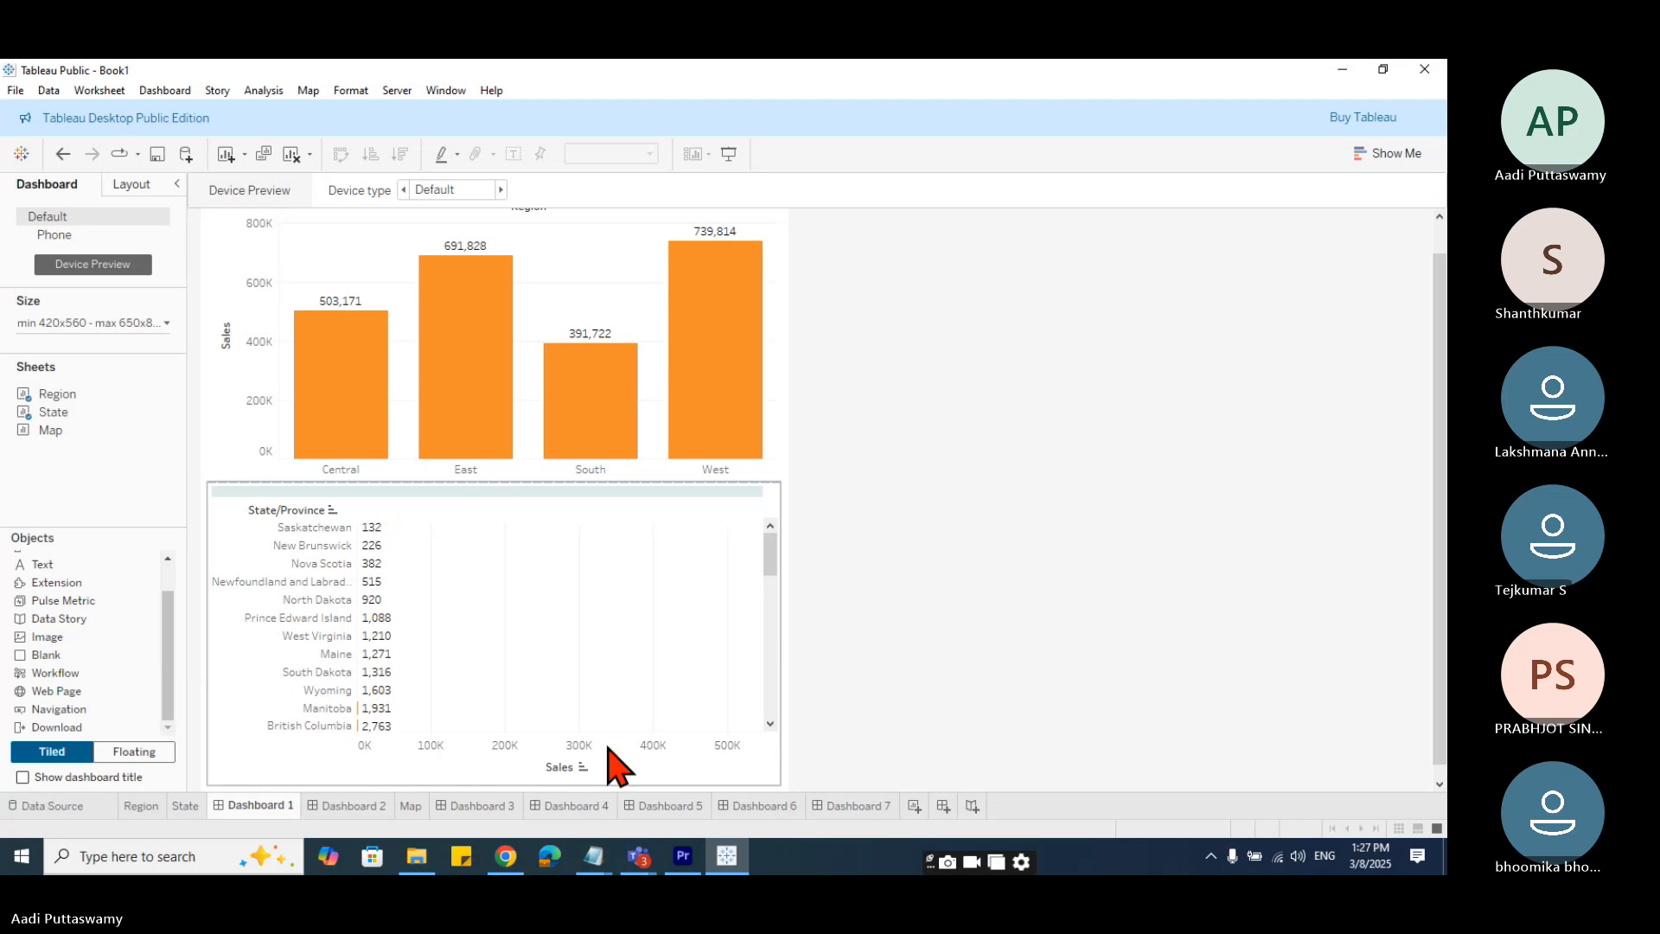
{"action": "left_click", "coordinate": [858, 805]}
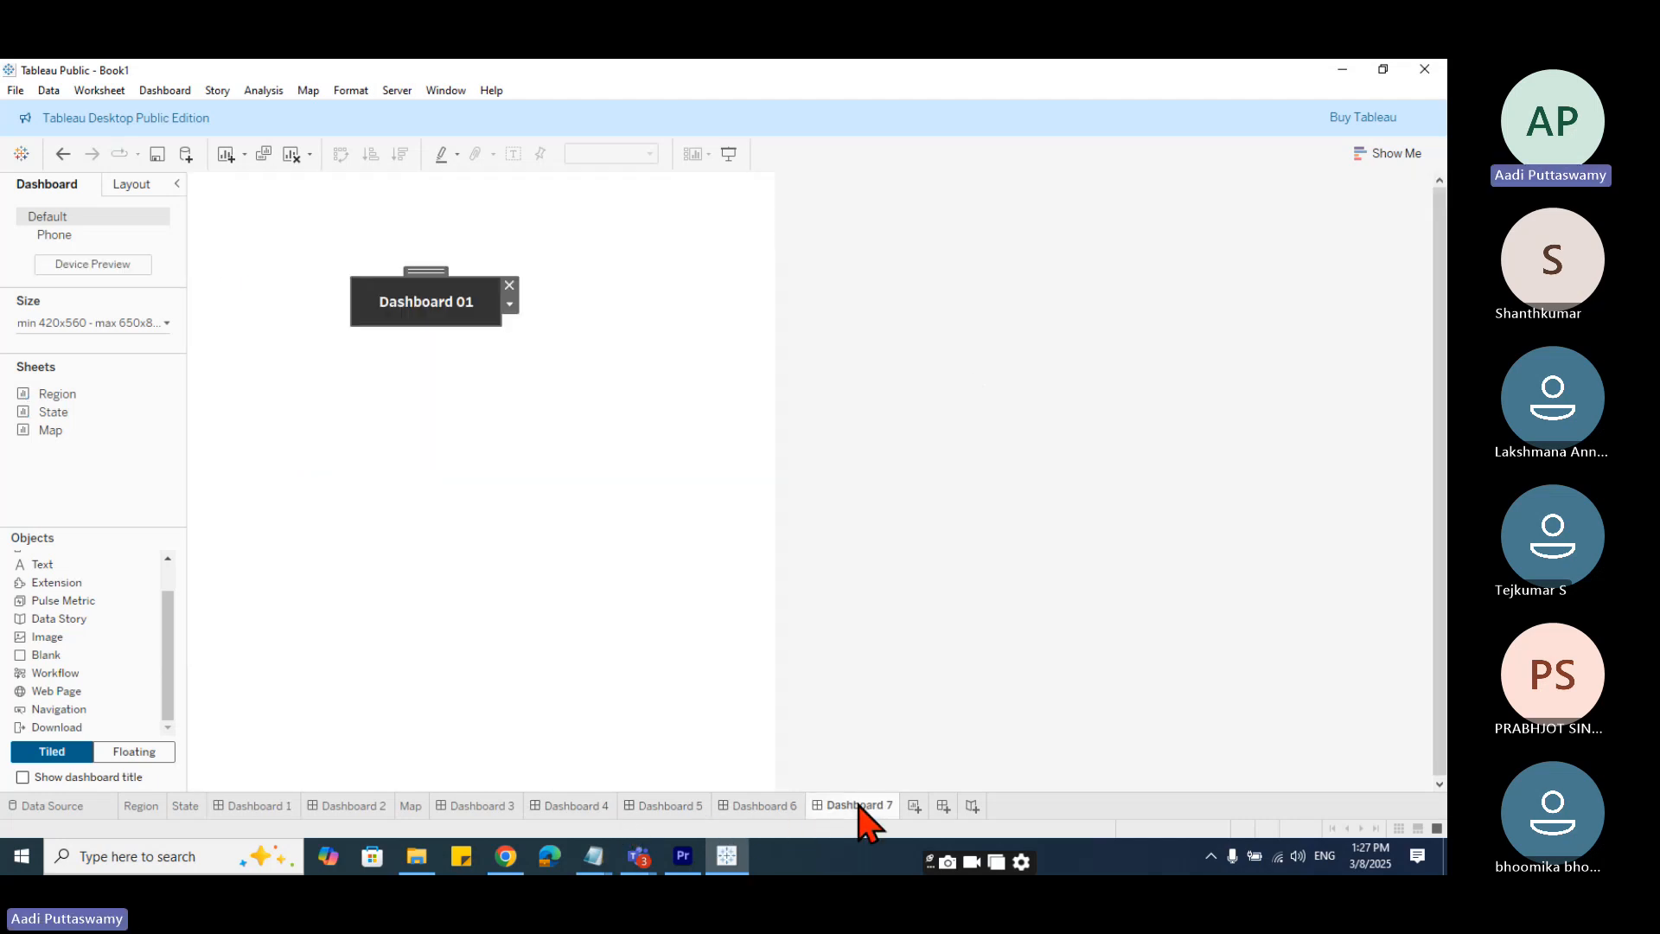
- Switch the Dashboard 01 navigation button to the Image style using Gif1.gif from Dashboard Supporting Files > Gifs, and save it
{"action": "left_click", "coordinate": [509, 305]}
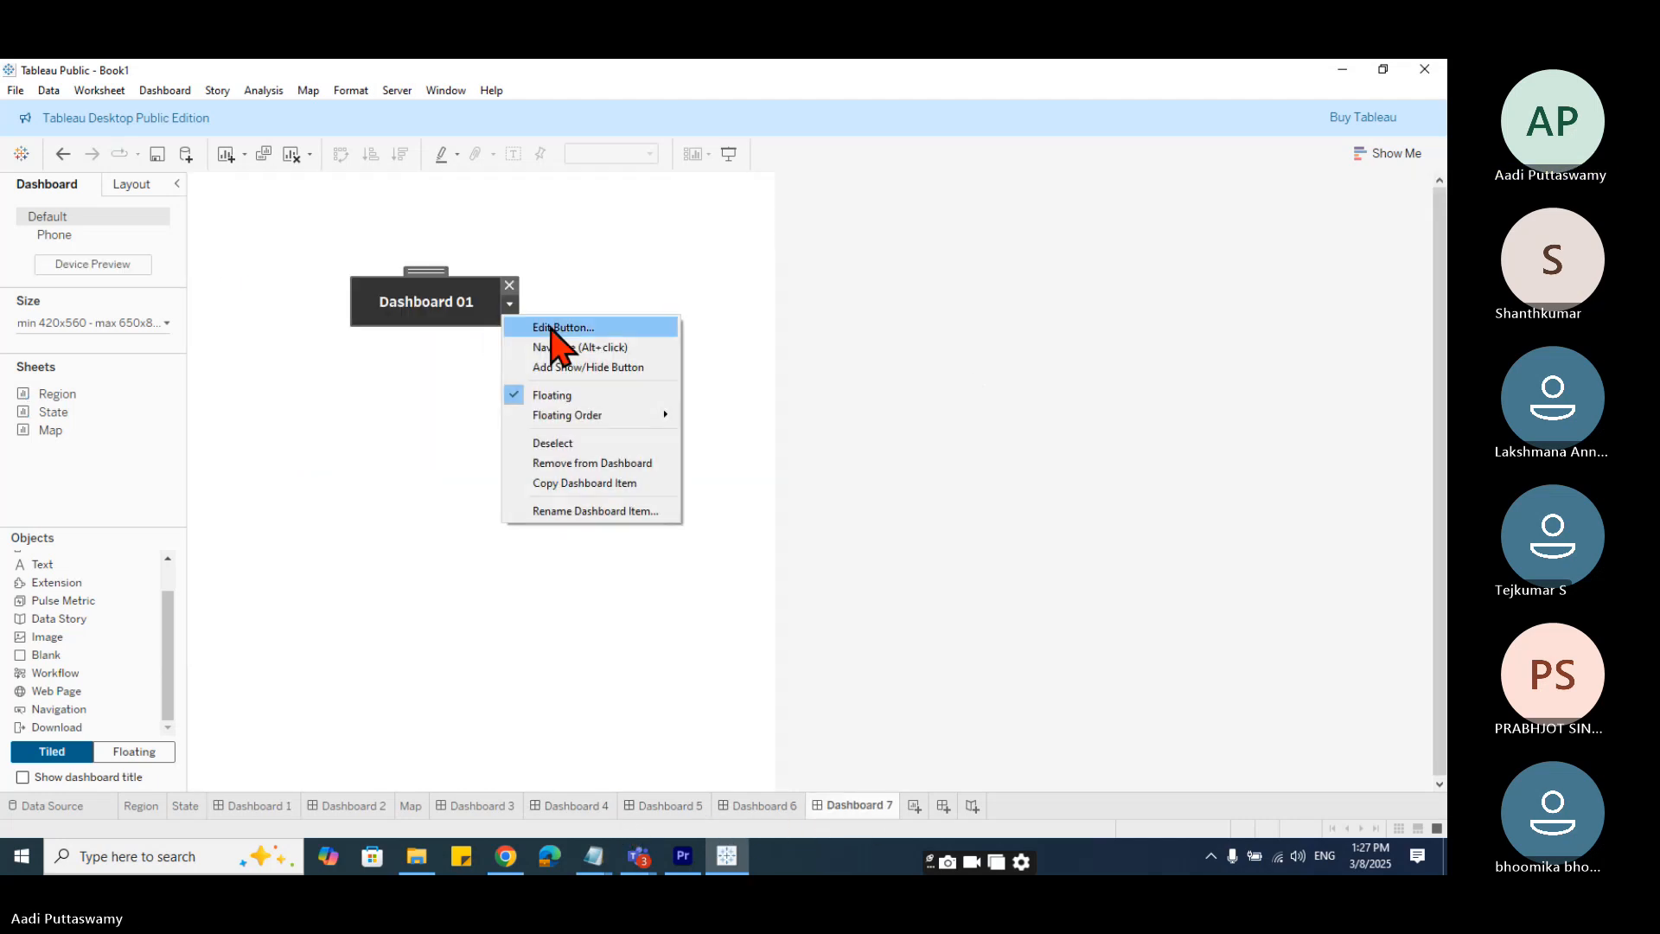
{"action": "left_click", "coordinate": [538, 330]}
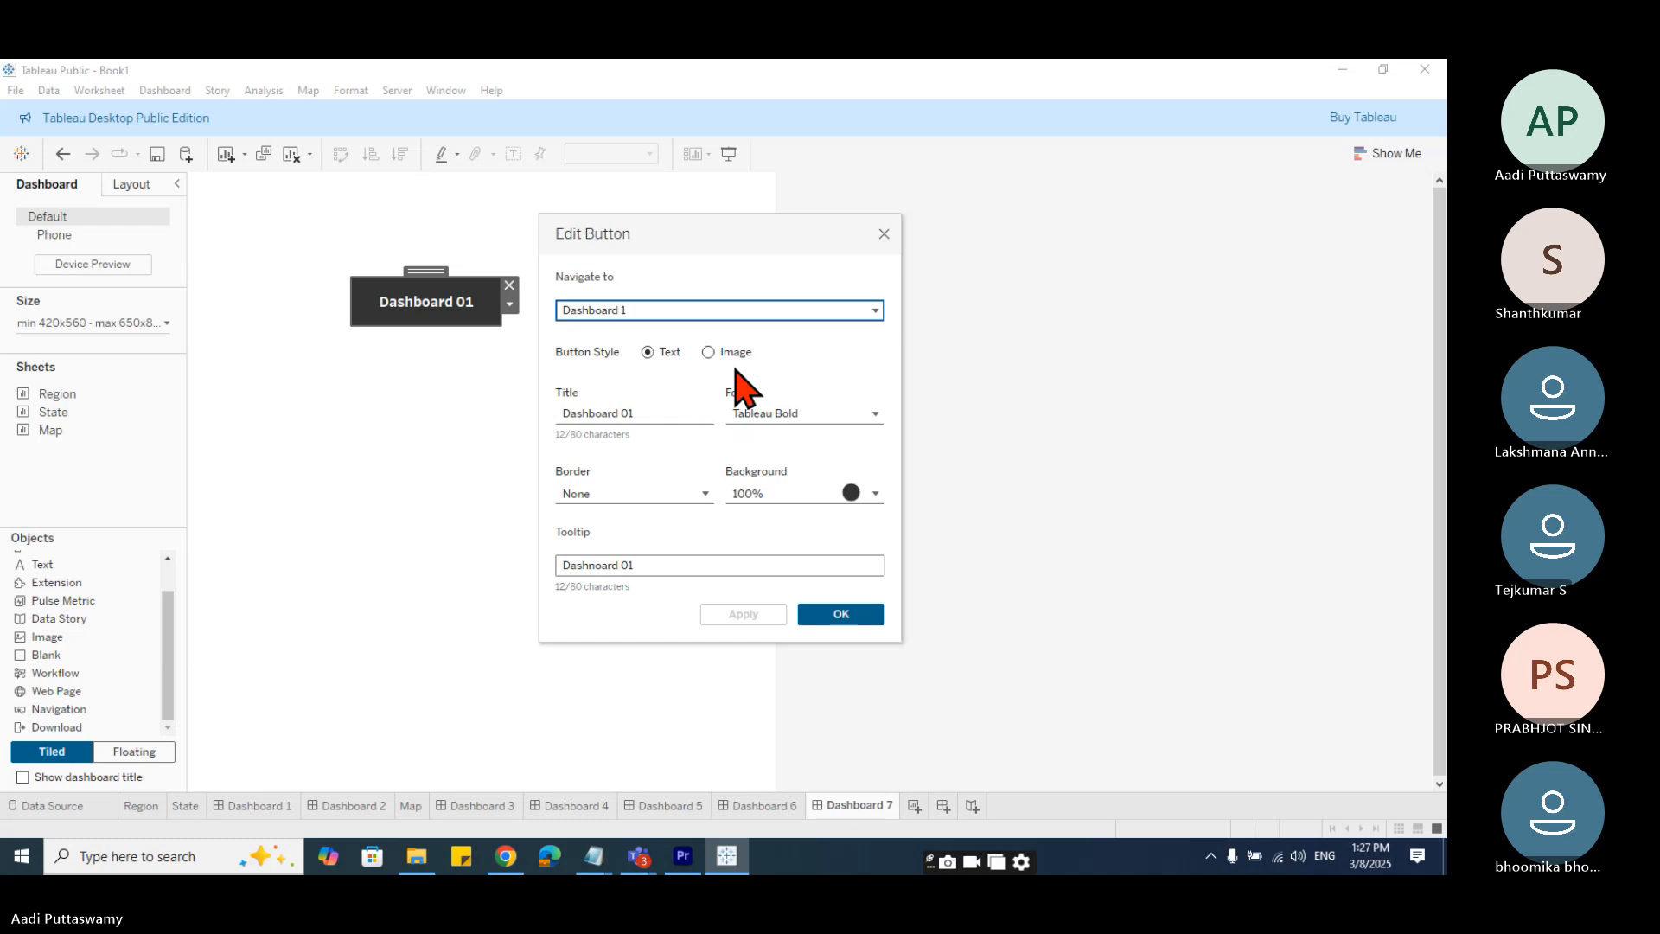
{"action": "left_click", "coordinate": [735, 353]}
{"action": "left_click", "coordinate": [837, 433]}
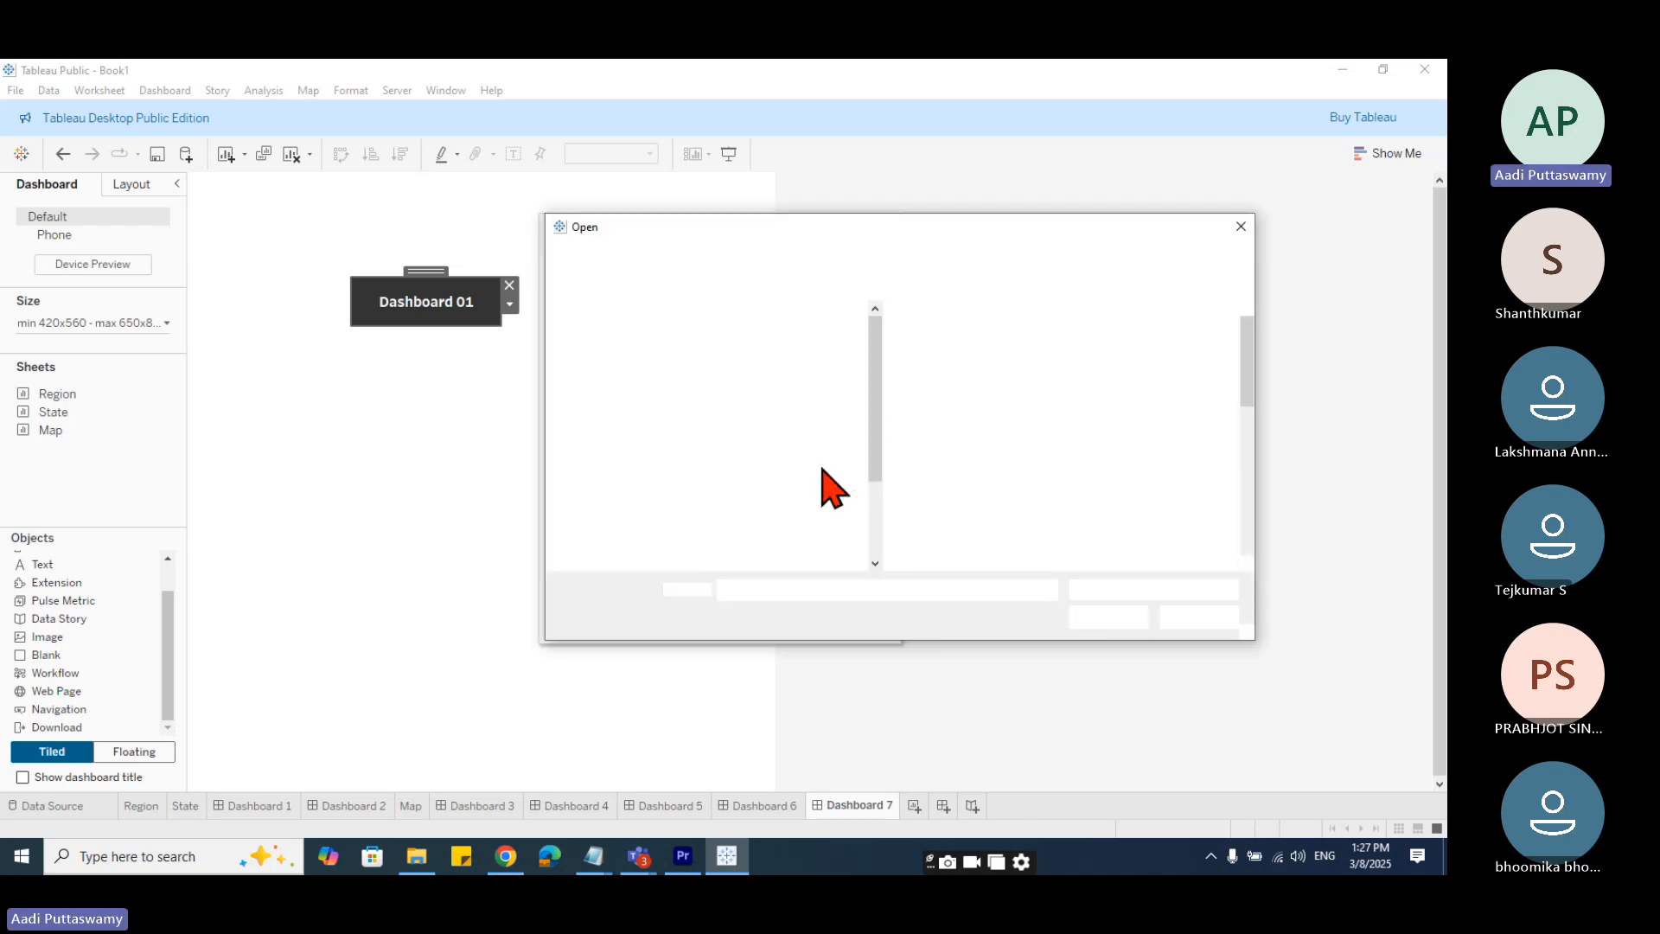
{"action": "left_click_drag", "start_coordinate": [937, 236], "coordinate": [759, 297]}
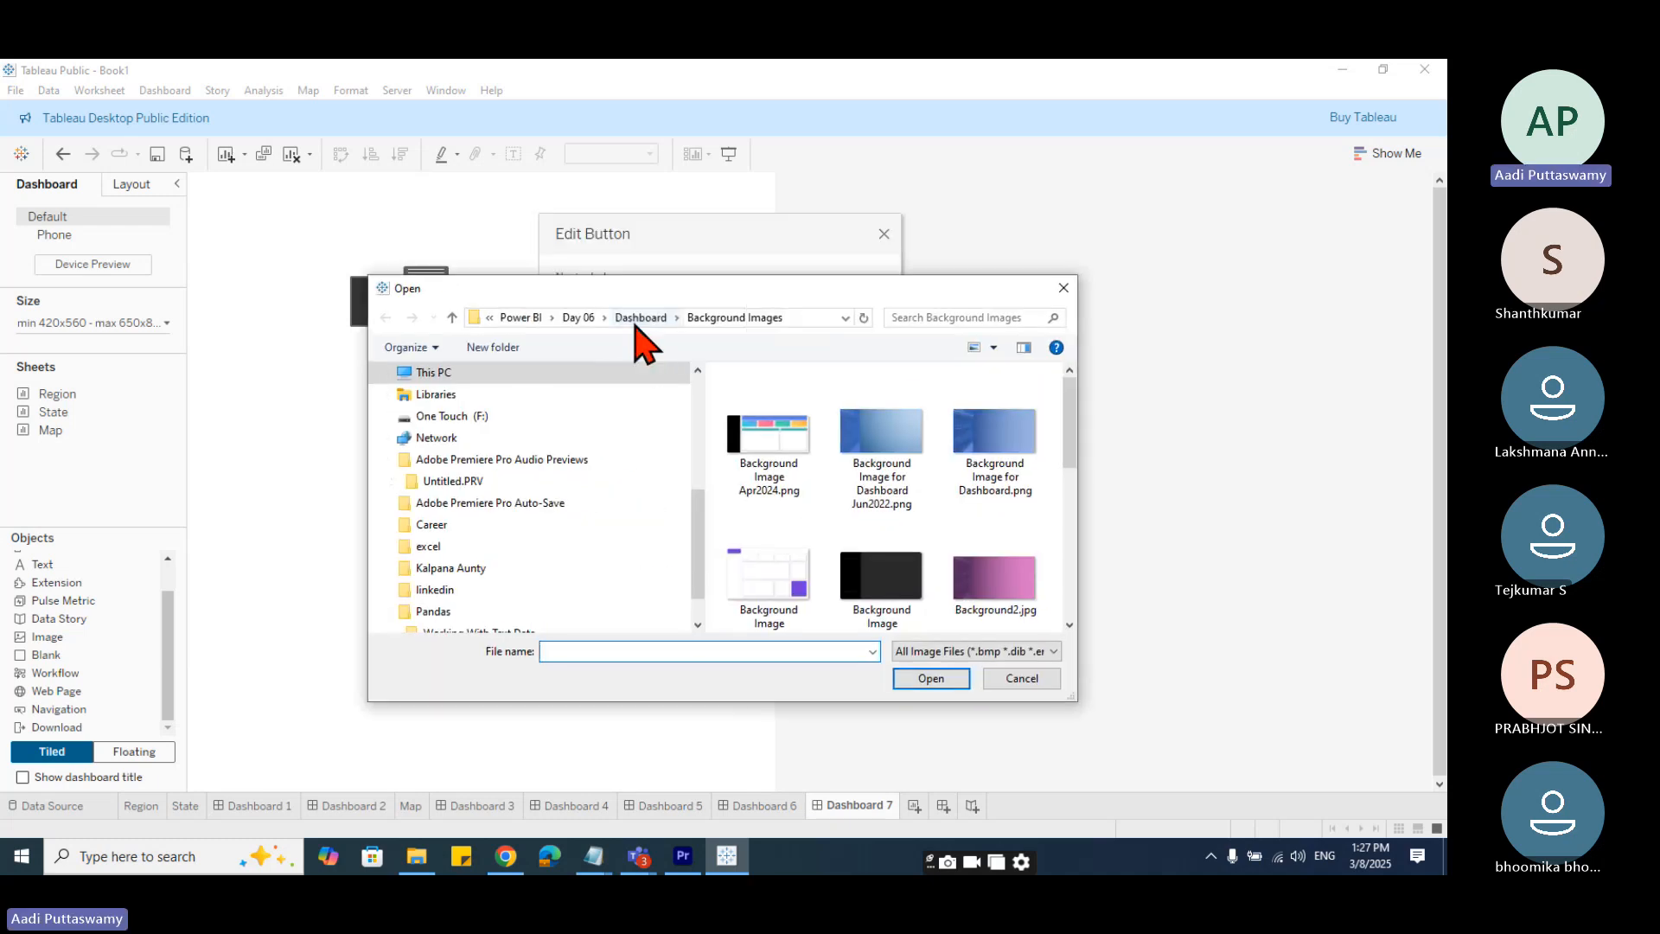
{"action": "left_click", "coordinate": [640, 317]}
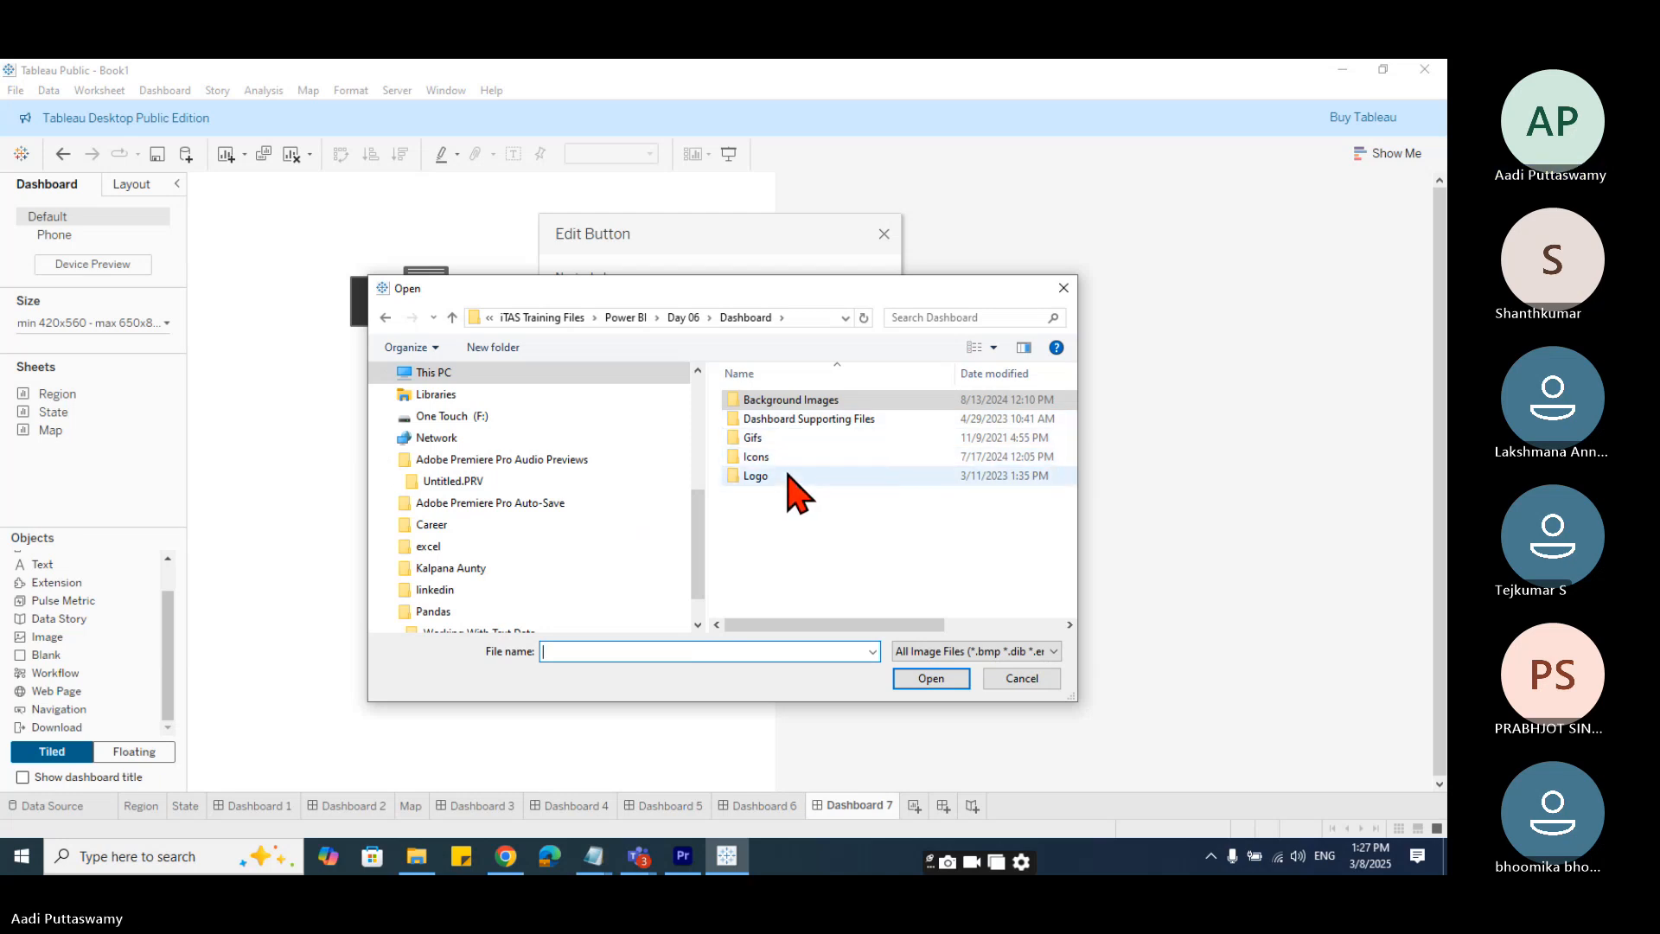
{"action": "double_click", "coordinate": [800, 420]}
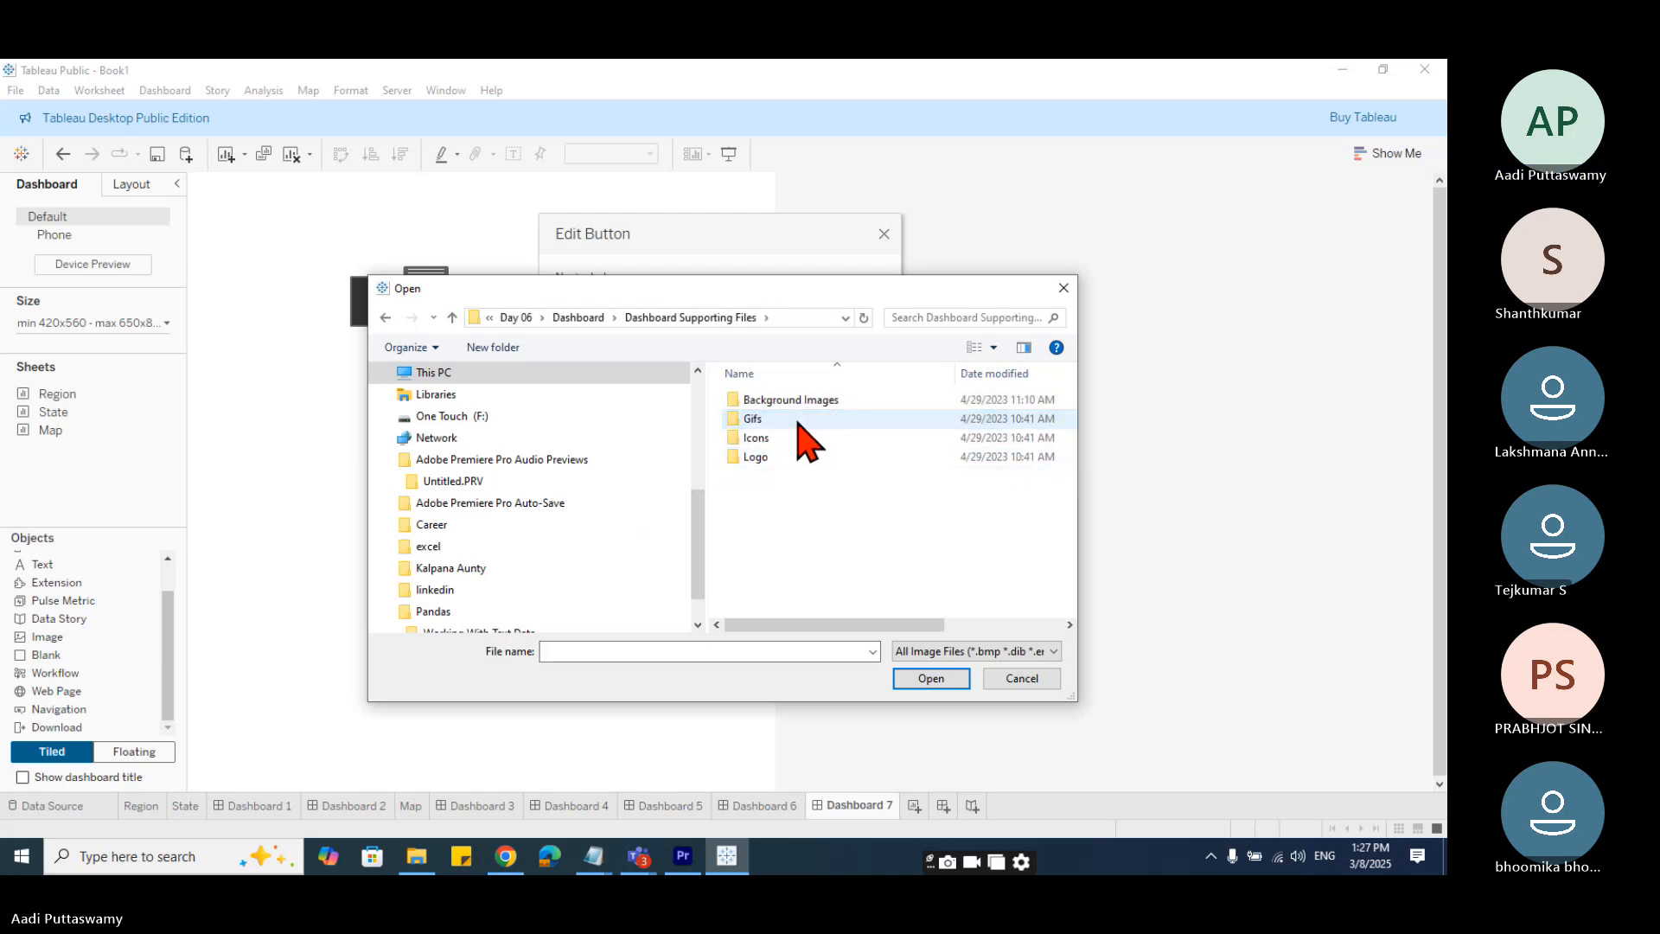
{"action": "double_click", "coordinate": [800, 420]}
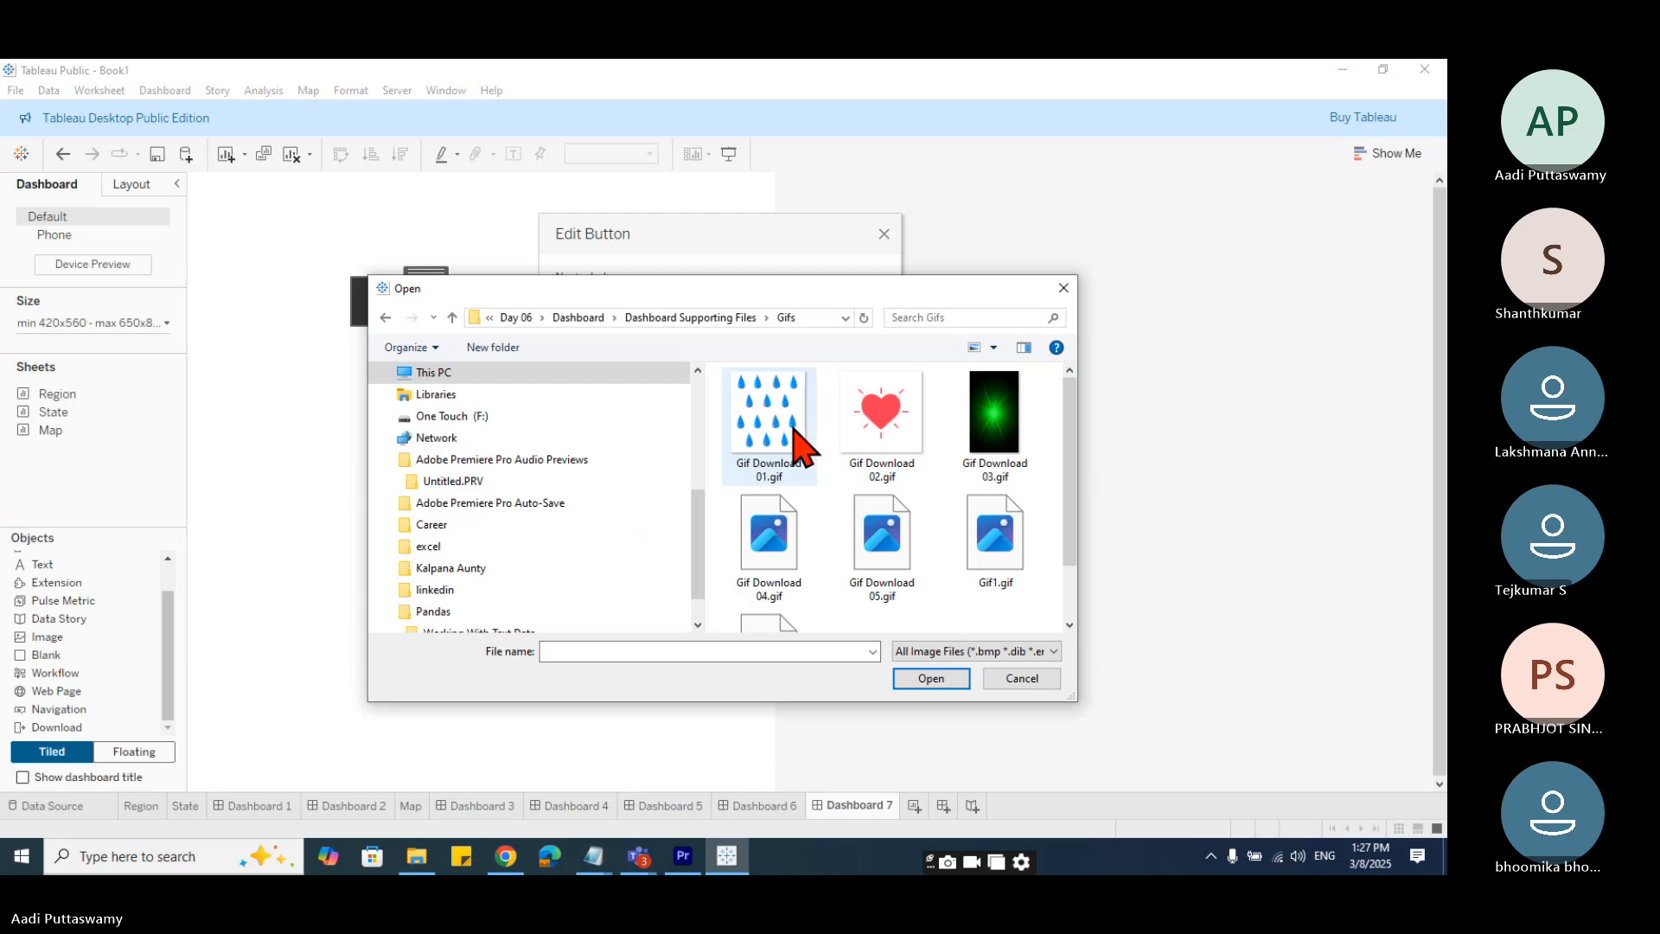
{"action": "scroll", "coordinate": [864, 553], "scroll_direction": "down", "scroll_amount": 1}
{"action": "left_click", "coordinate": [994, 492]}
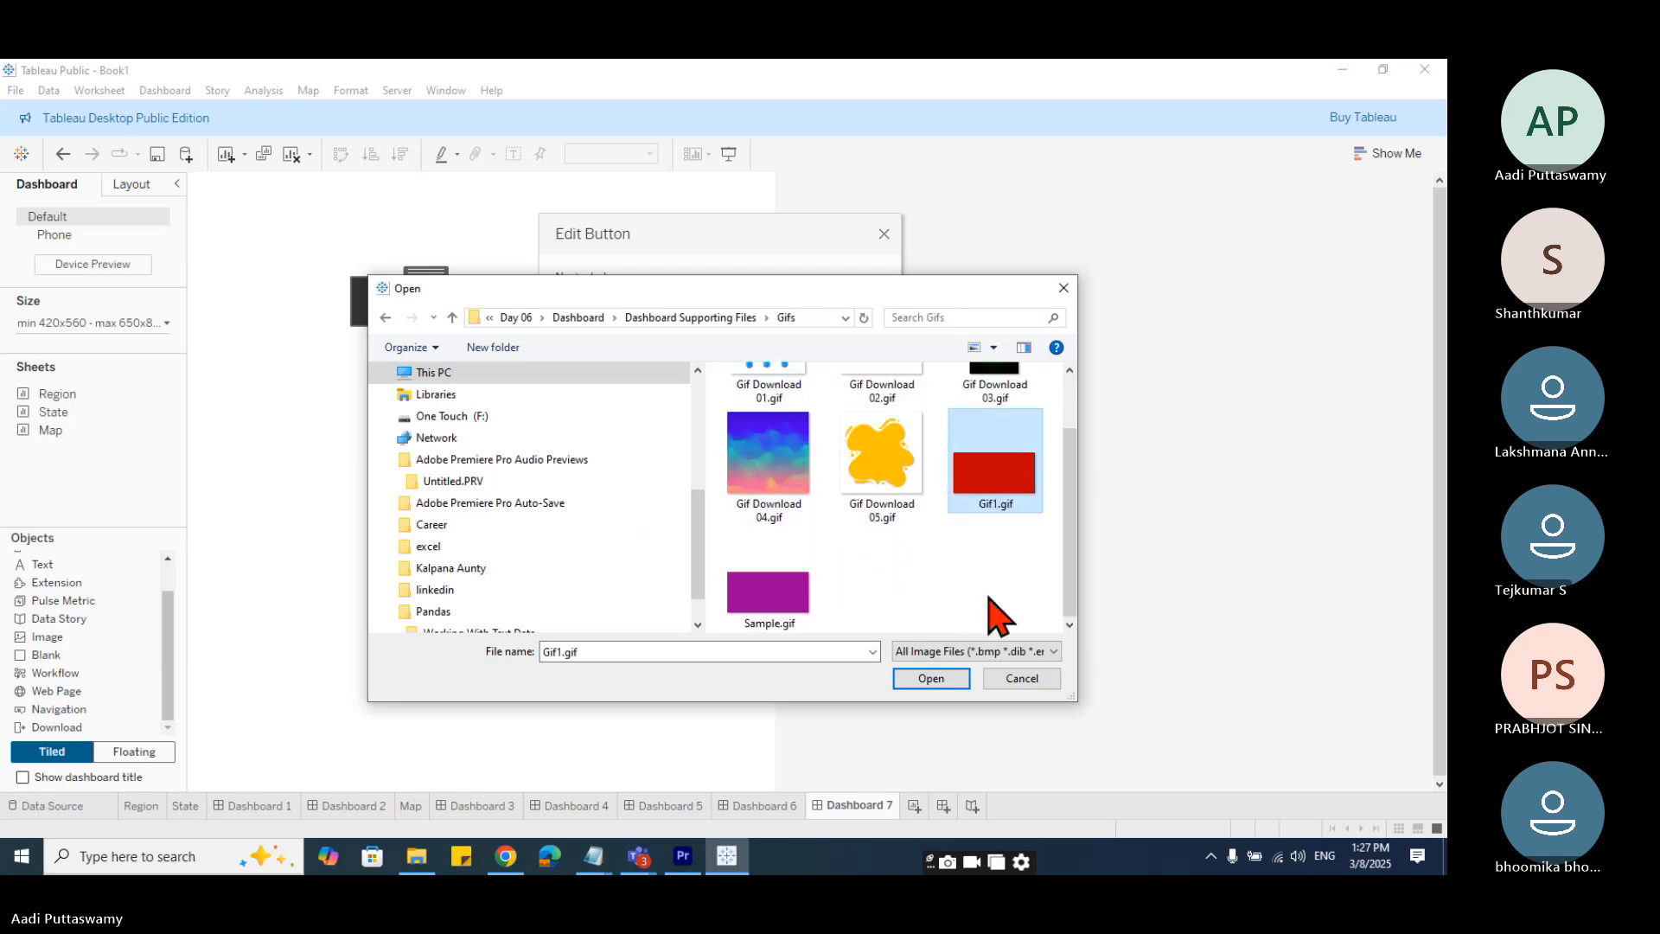
{"action": "left_click", "coordinate": [942, 677]}
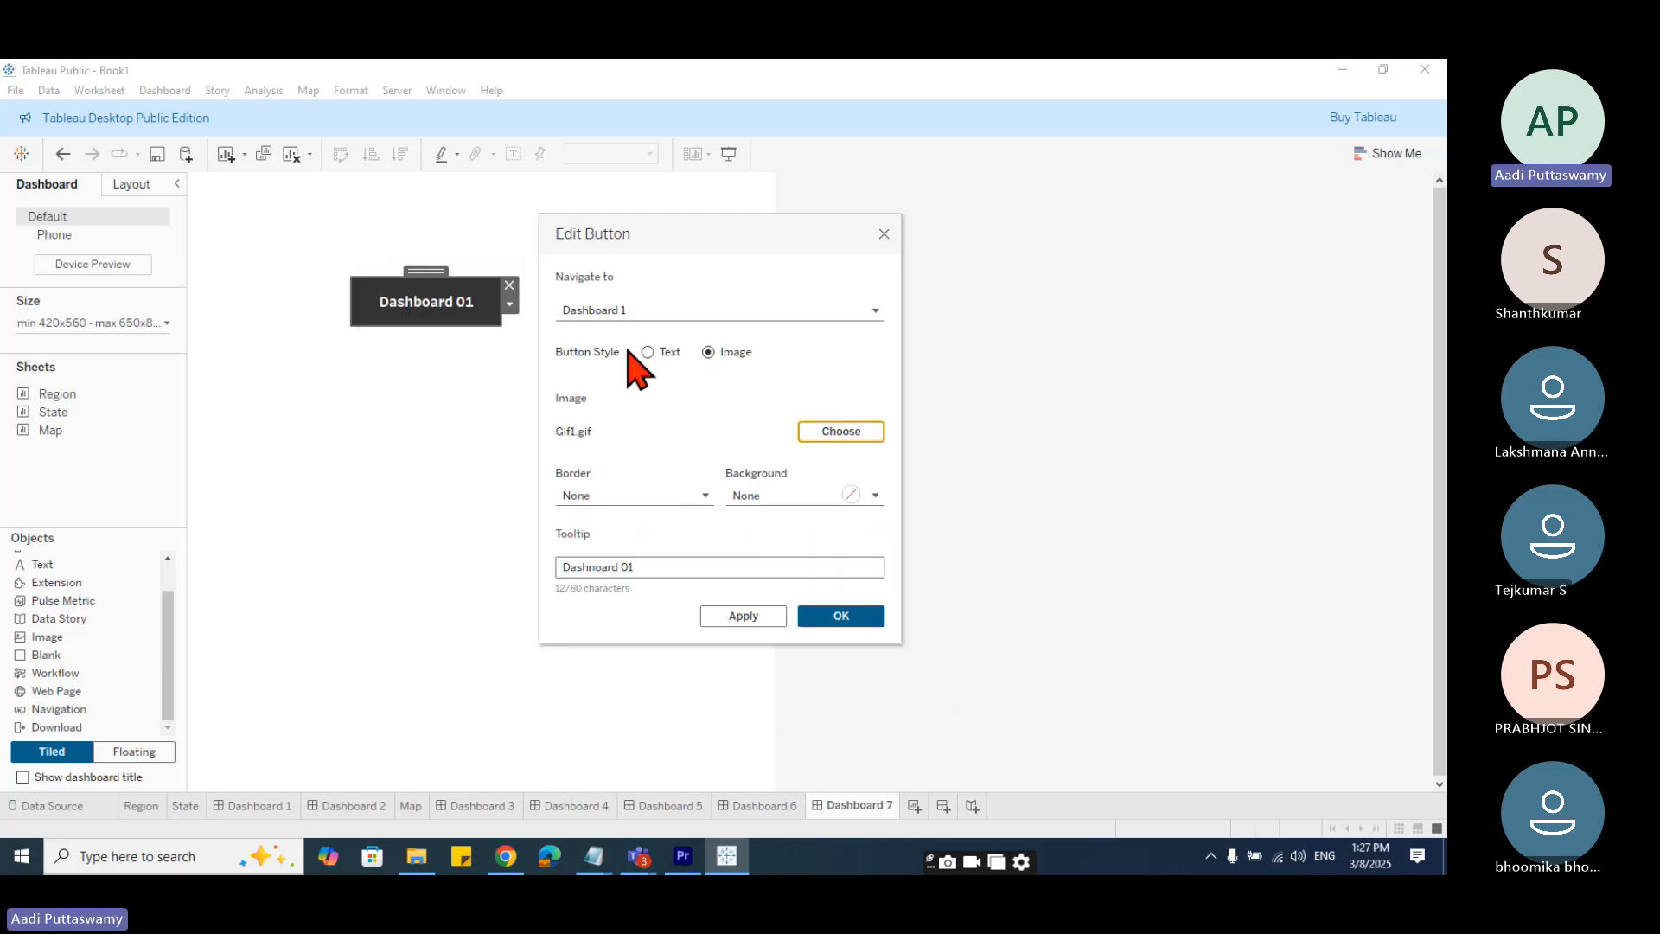
{"action": "left_click", "coordinate": [860, 619]}
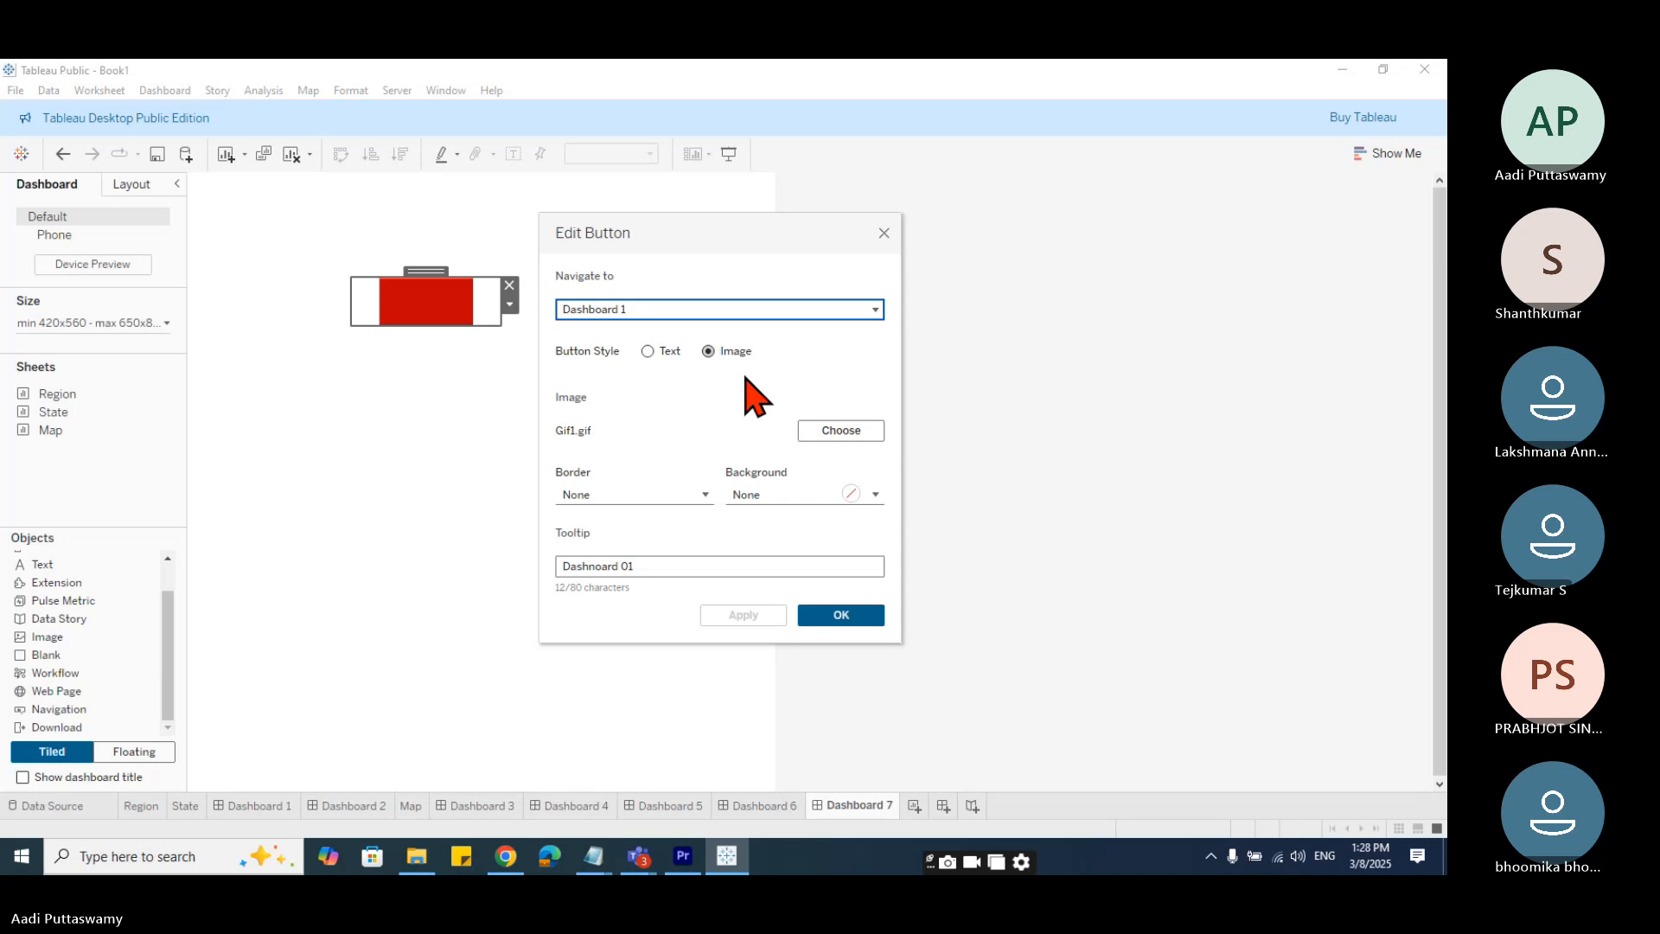
- Replace the navigation button's image with Gif Download 05.gif, save the button and deselect it
{"action": "left_click", "coordinate": [832, 437]}
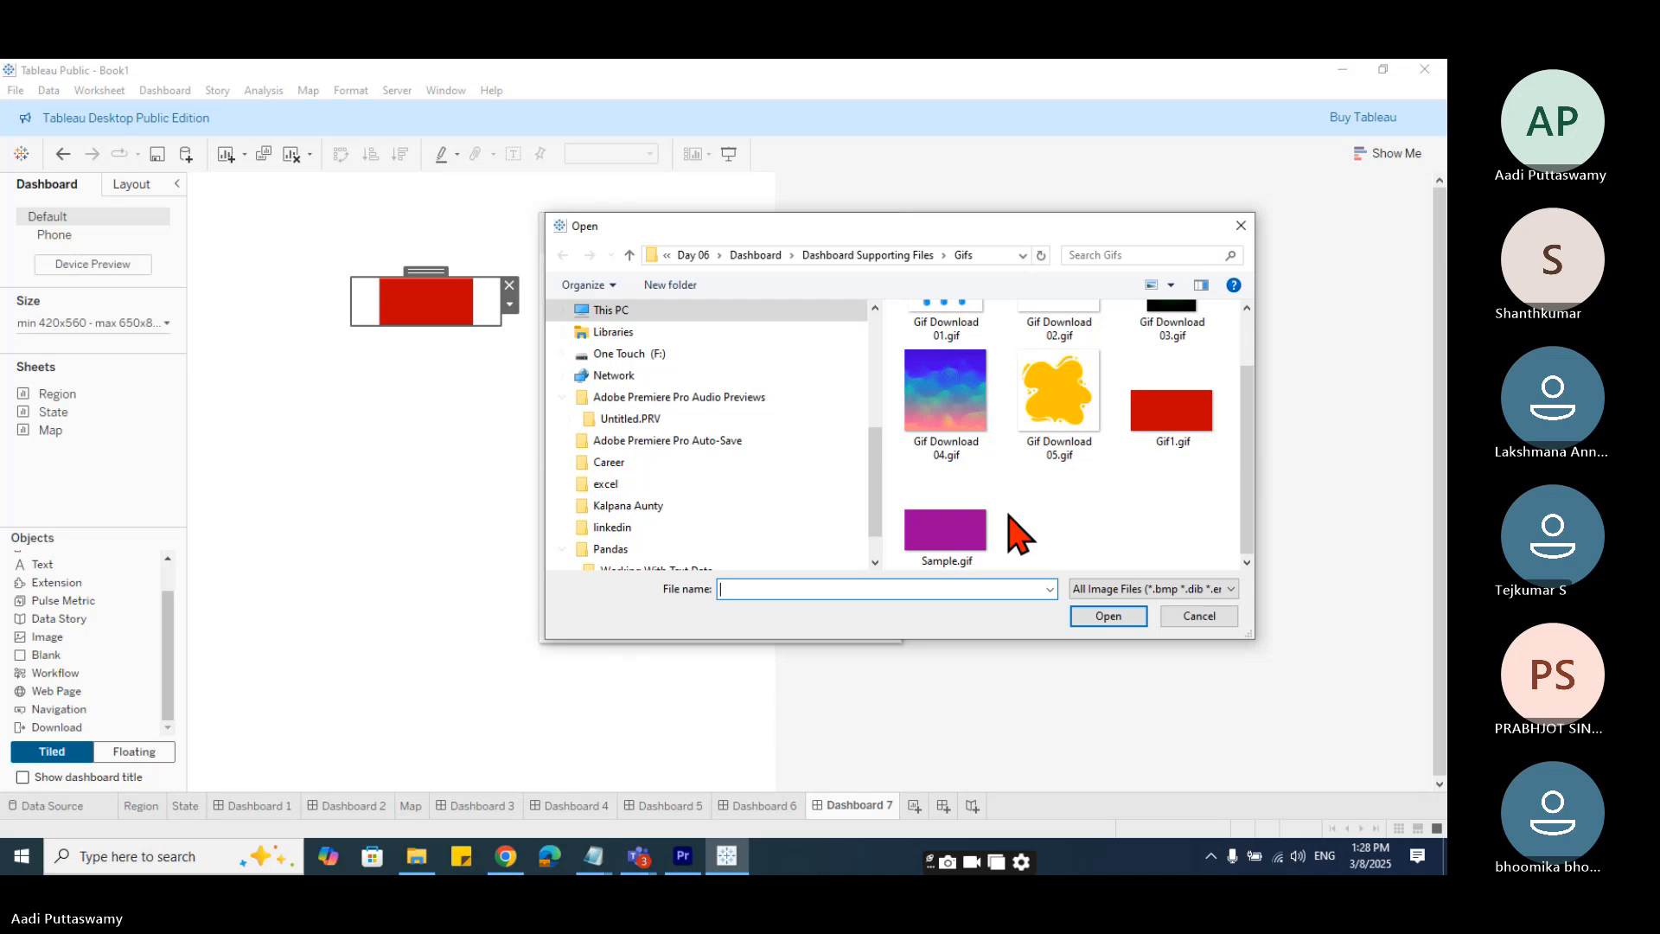
{"action": "left_click", "coordinate": [1058, 393]}
{"action": "left_click", "coordinate": [1109, 616]}
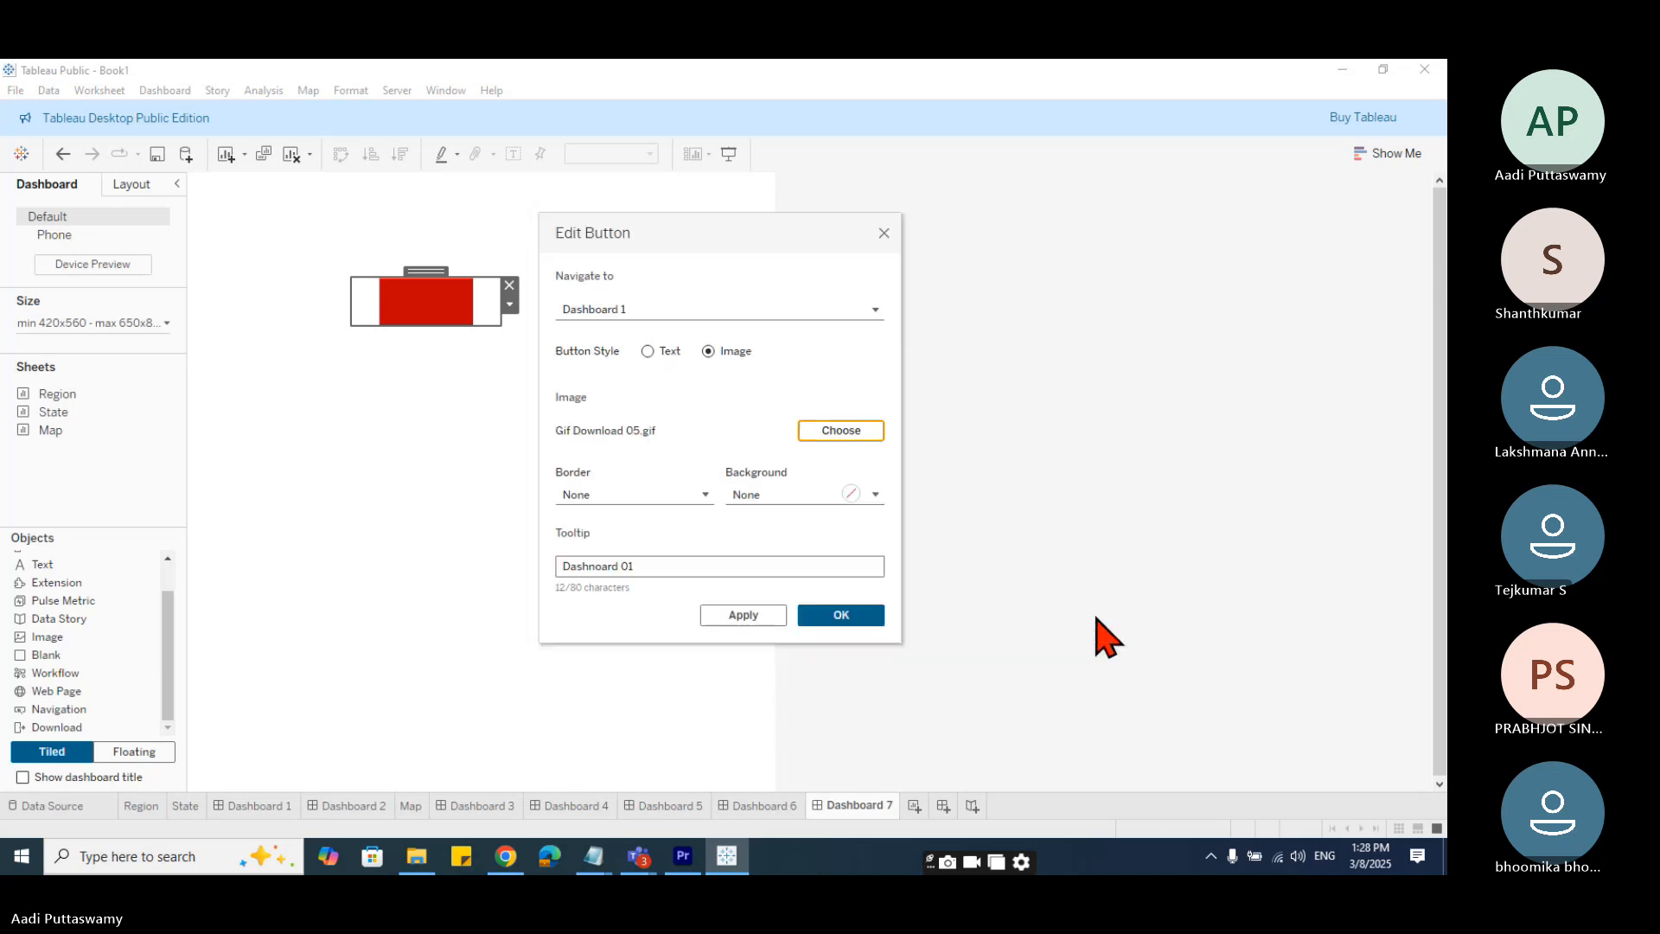
{"action": "left_click", "coordinate": [856, 615]}
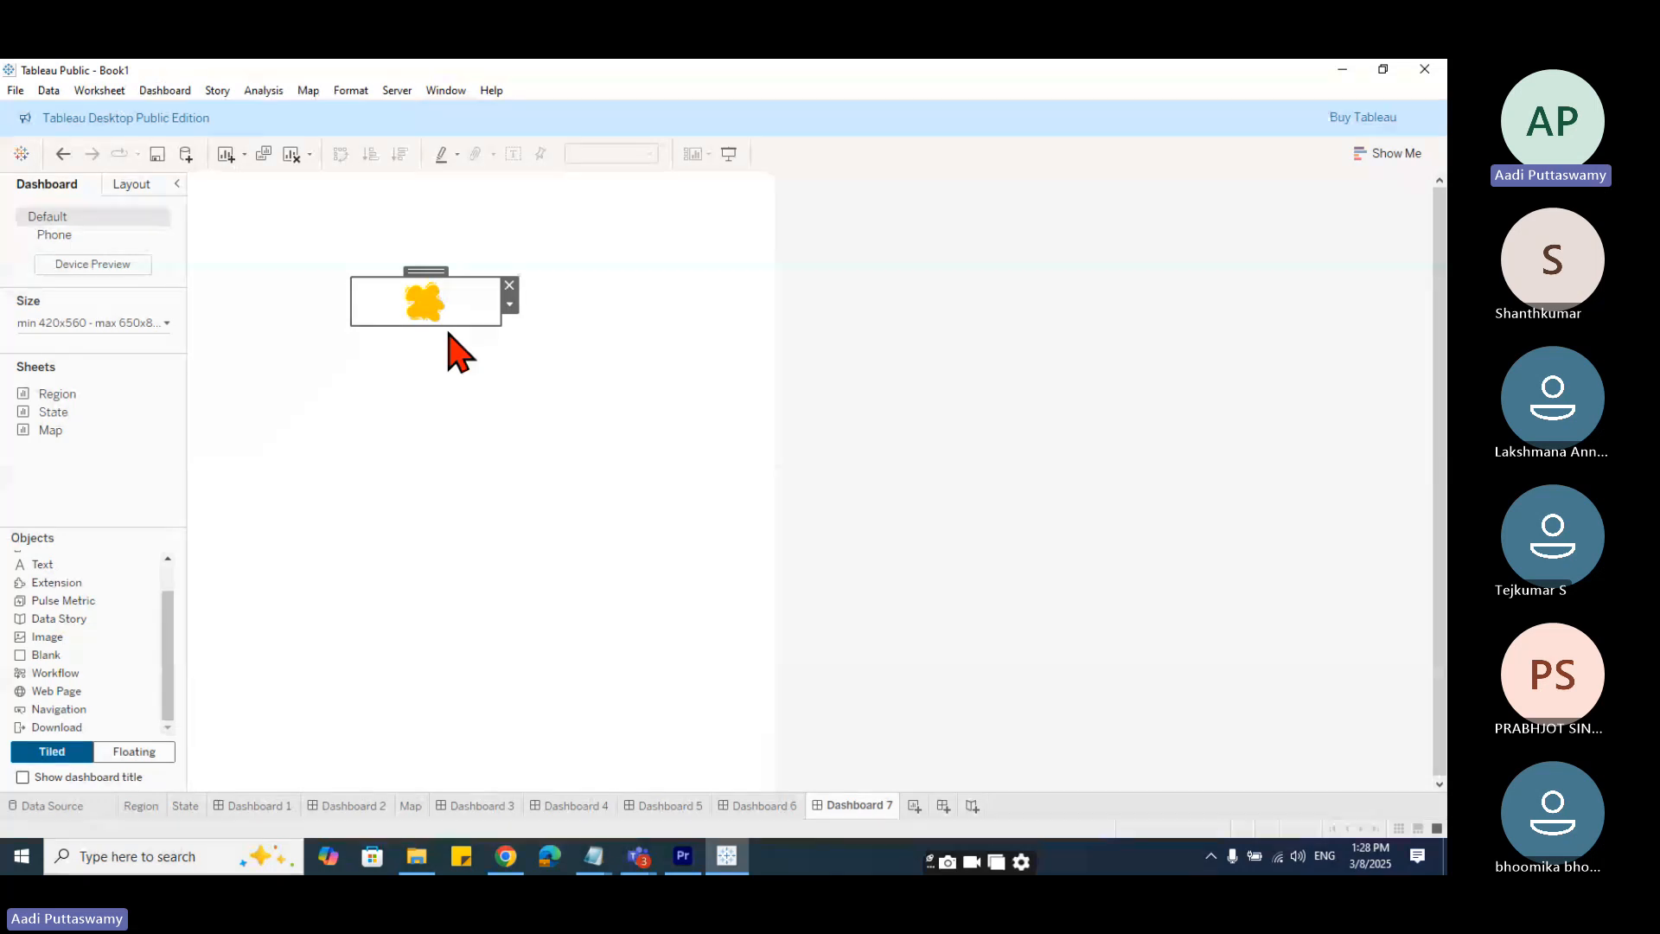
{"action": "left_click", "coordinate": [460, 391]}
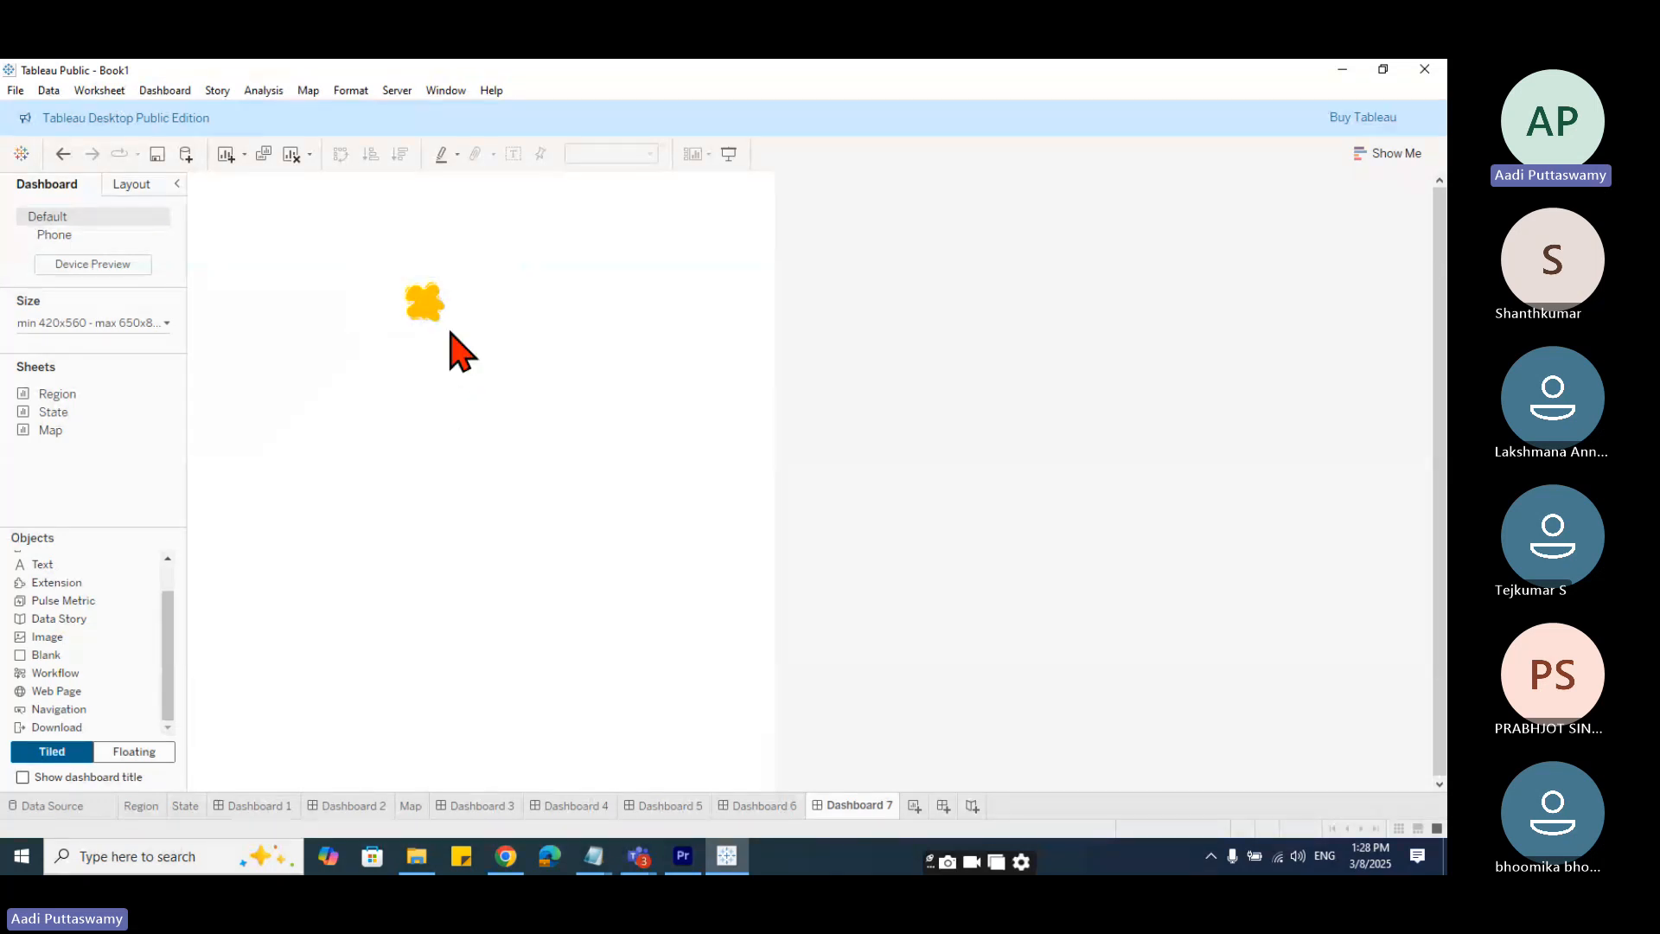
- Test the image navigation button in presentation mode, then exit and return to Dashboard 7
{"action": "left_click", "coordinate": [729, 154]}
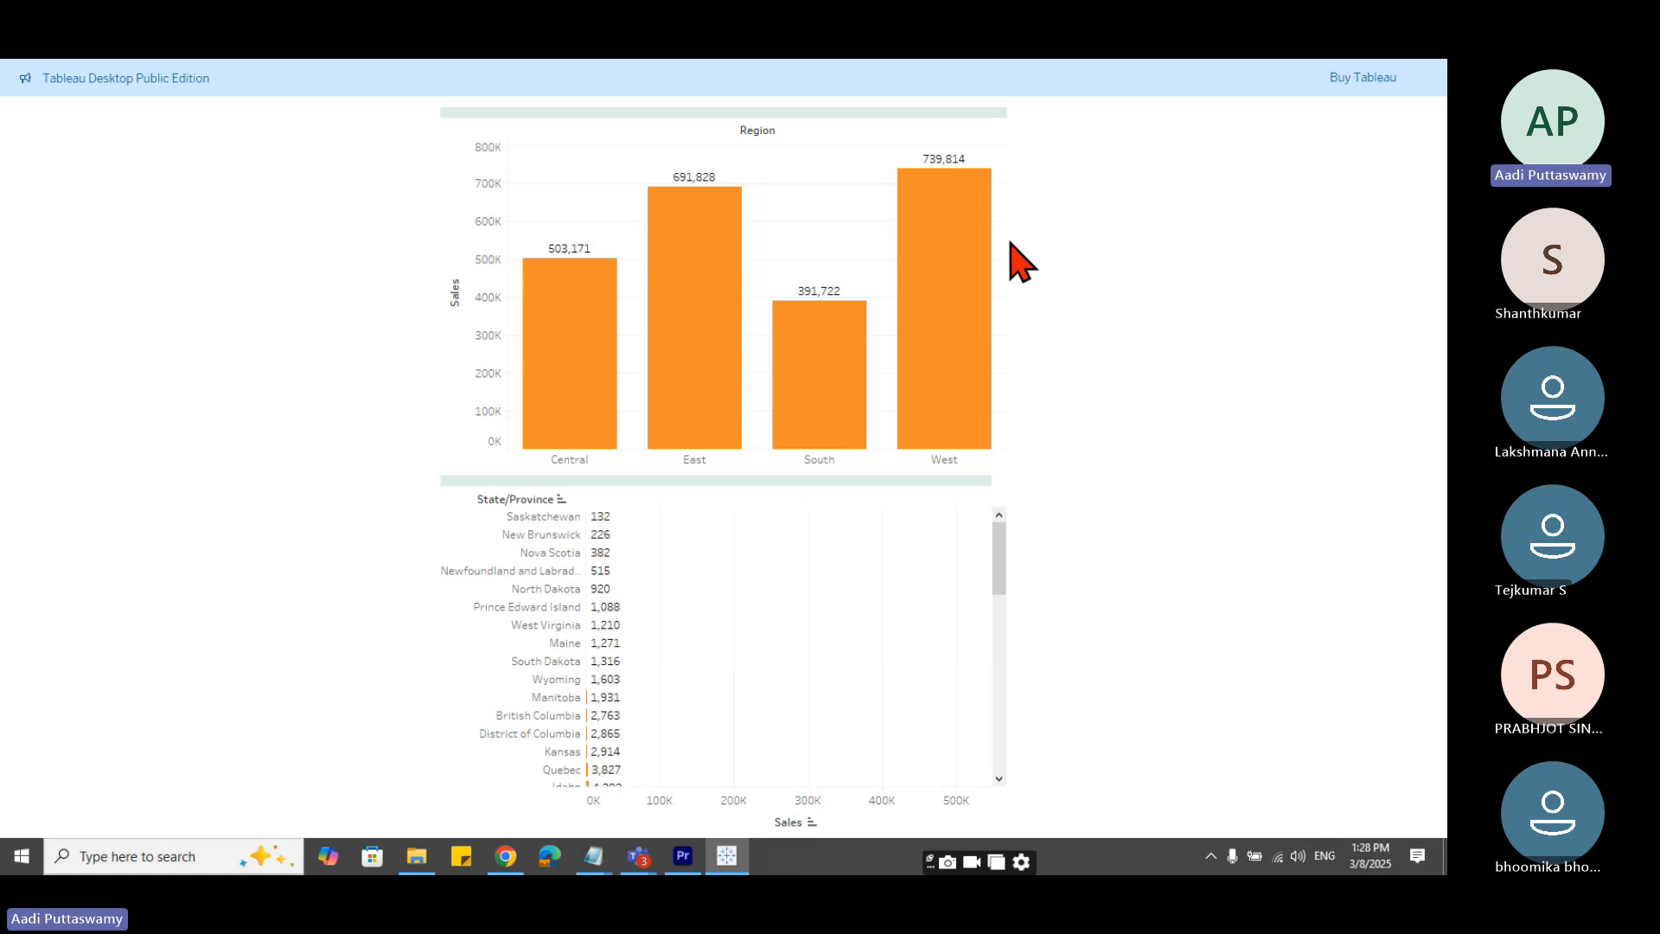
{"action": "key", "text": "Escape"}
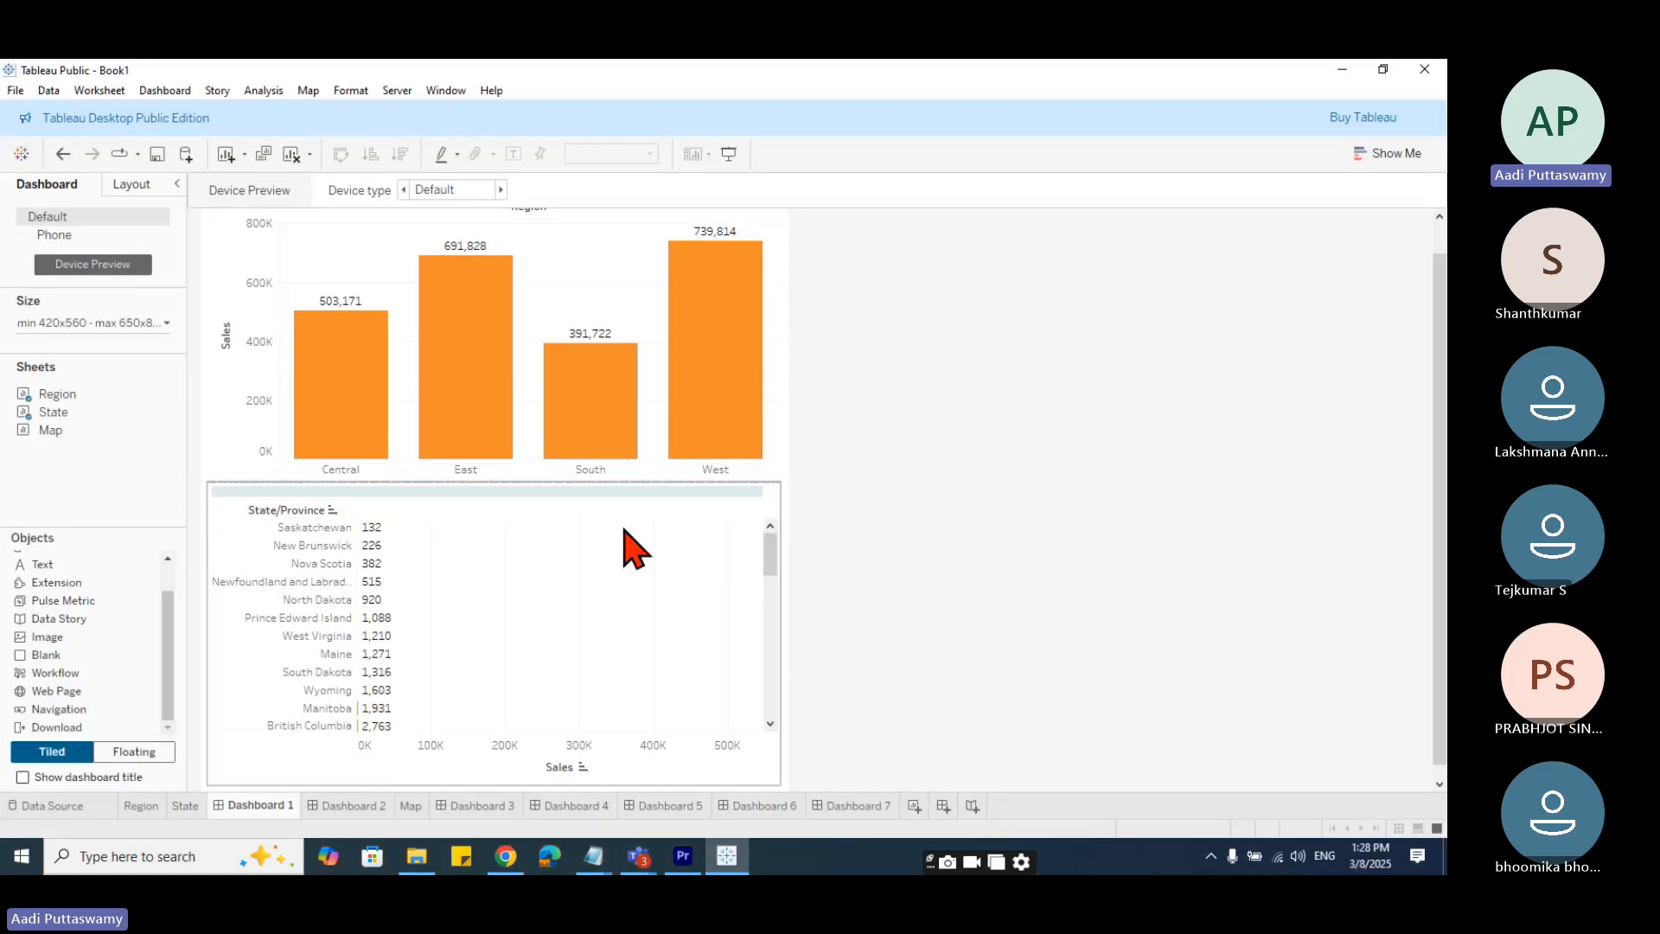
{"action": "left_click", "coordinate": [850, 806]}
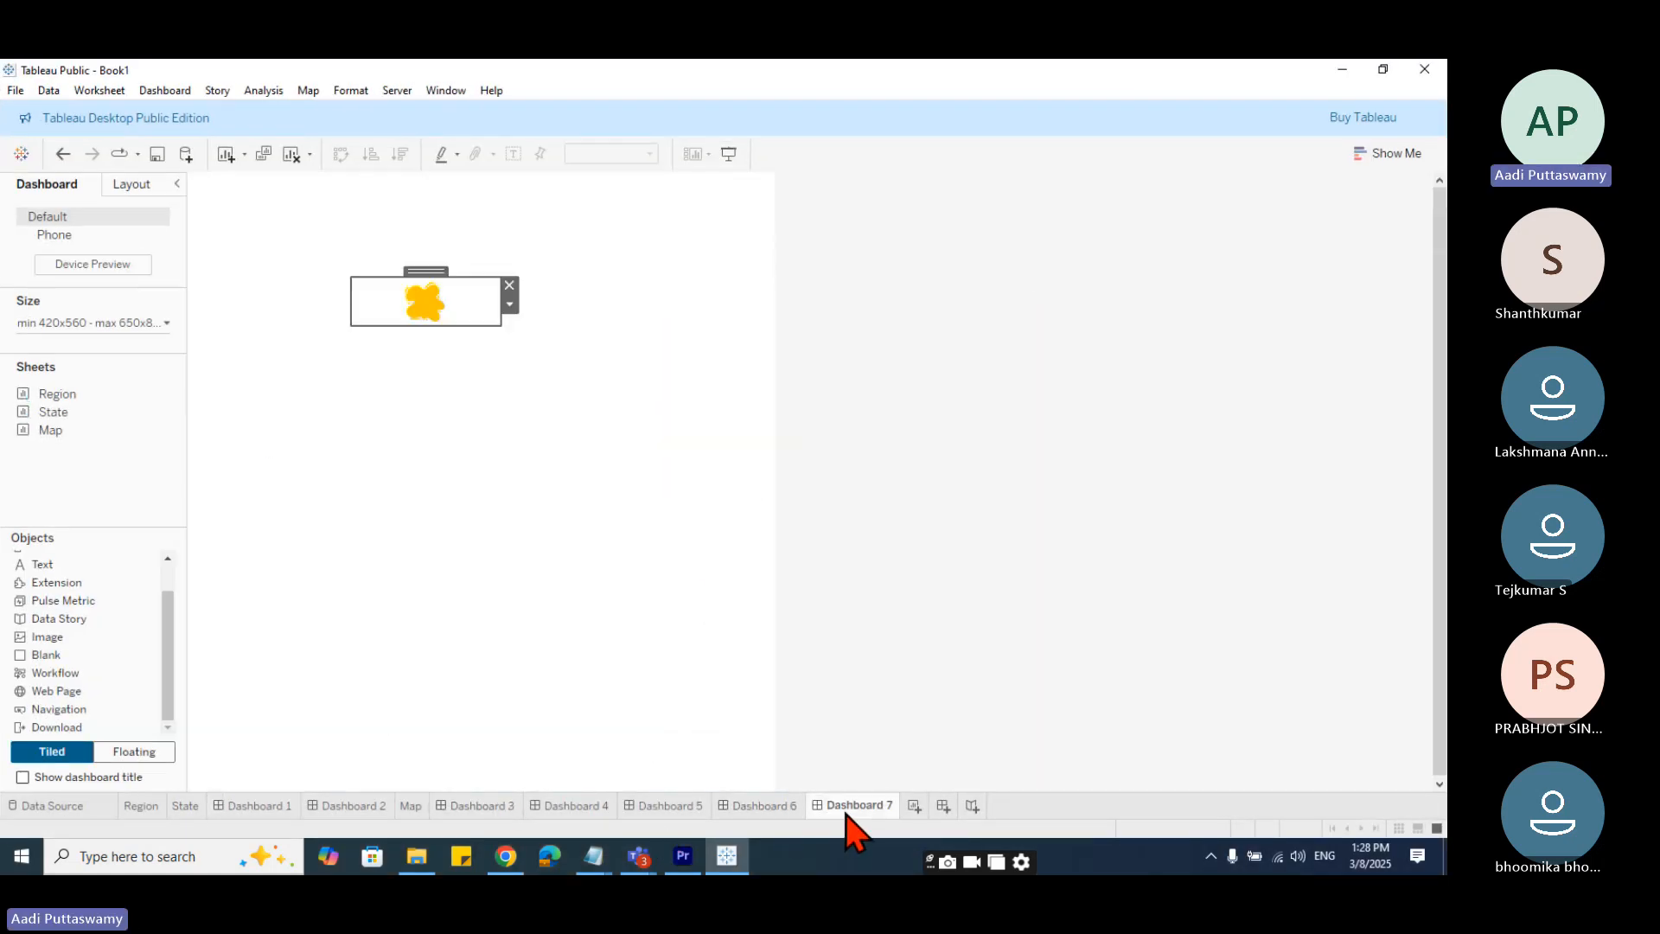
- Move the image button to the dashboard's upper-left corner and place a second floating Navigation button beside it
{"action": "left_click_drag", "start_coordinate": [430, 273], "coordinate": [313, 218]}
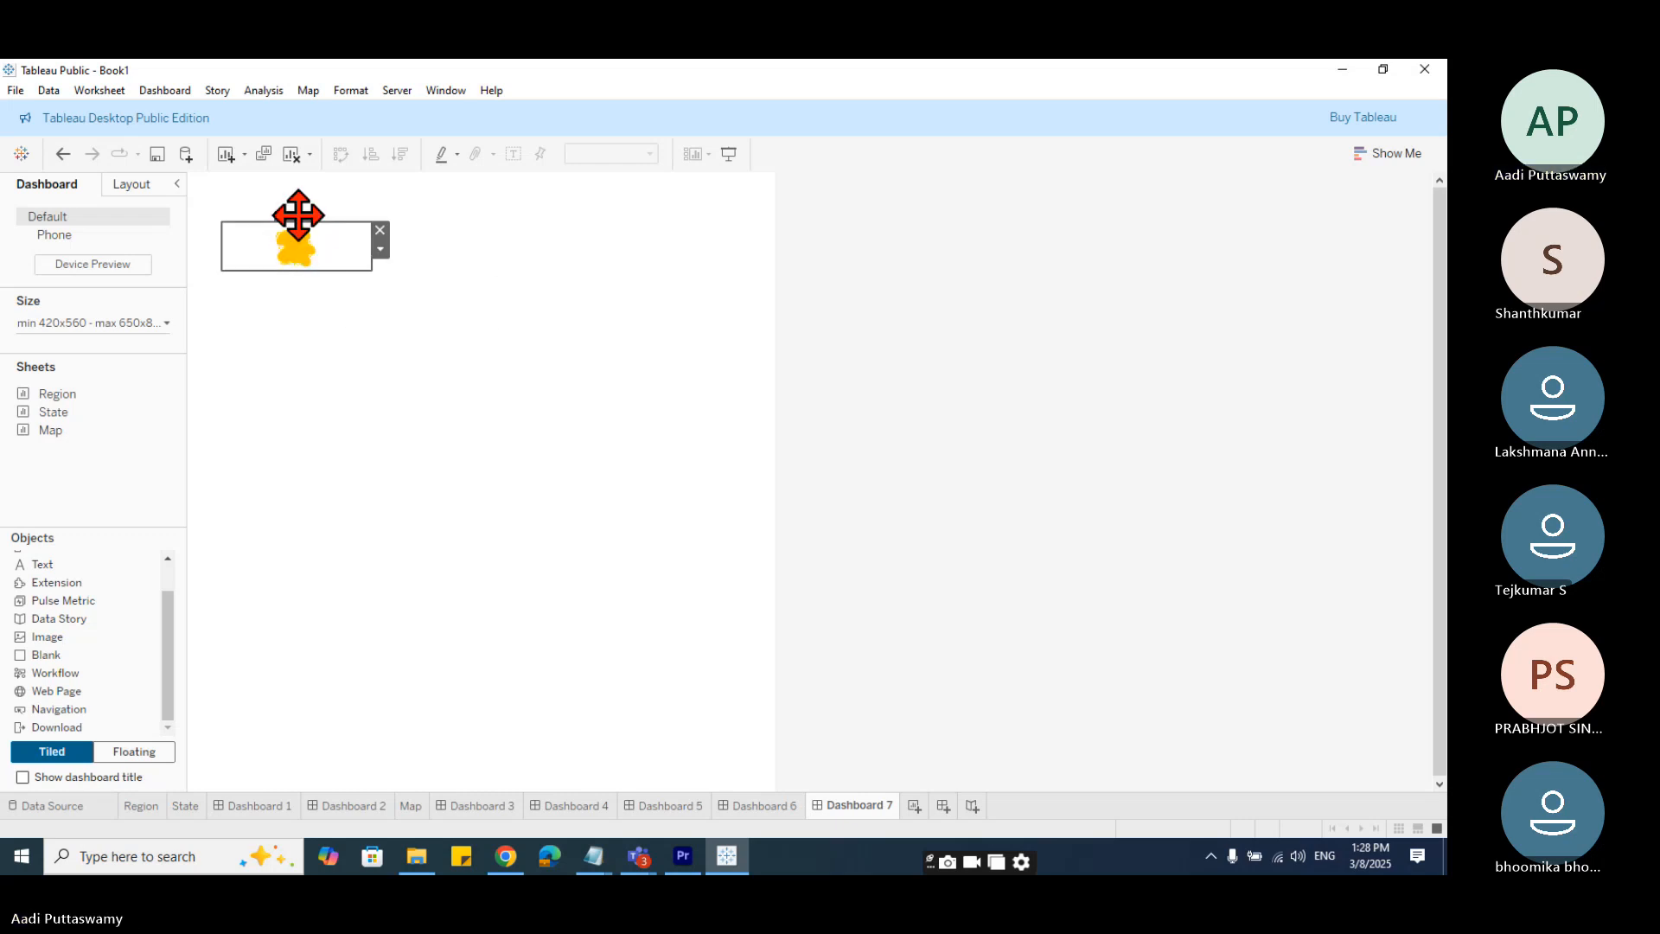
{"action": "left_click", "coordinate": [519, 242]}
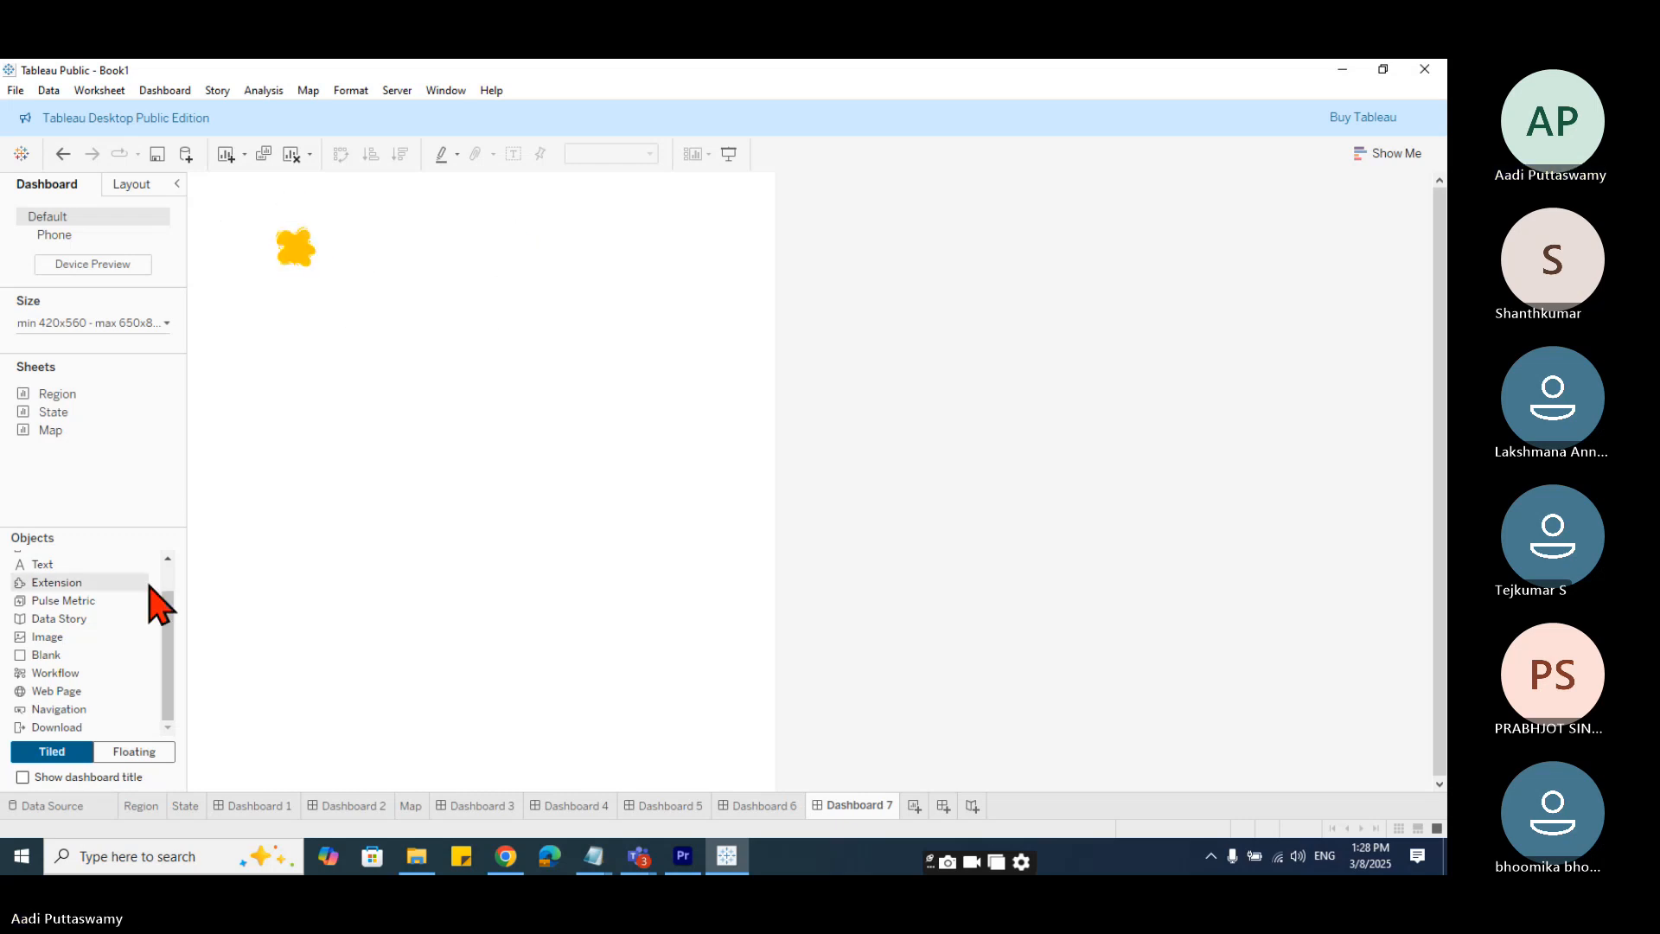
{"action": "left_click_drag", "start_coordinate": [56, 691], "coordinate": [375, 337]}
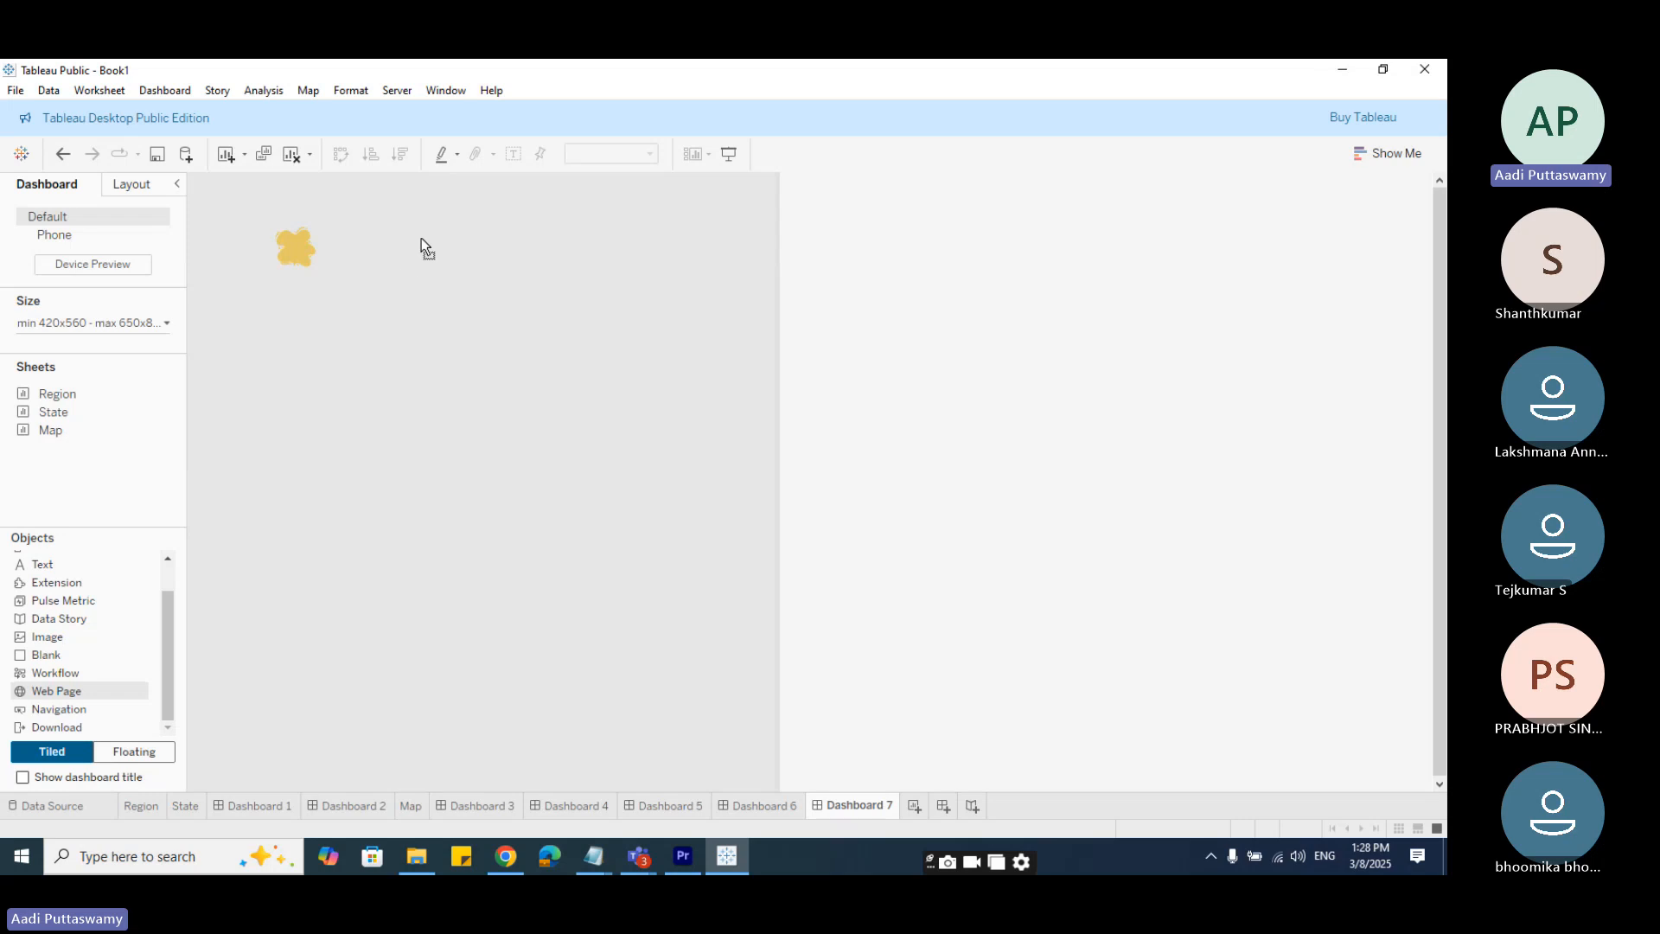
{"action": "left_click_drag", "start_coordinate": [422, 237], "coordinate": [377, 221]}
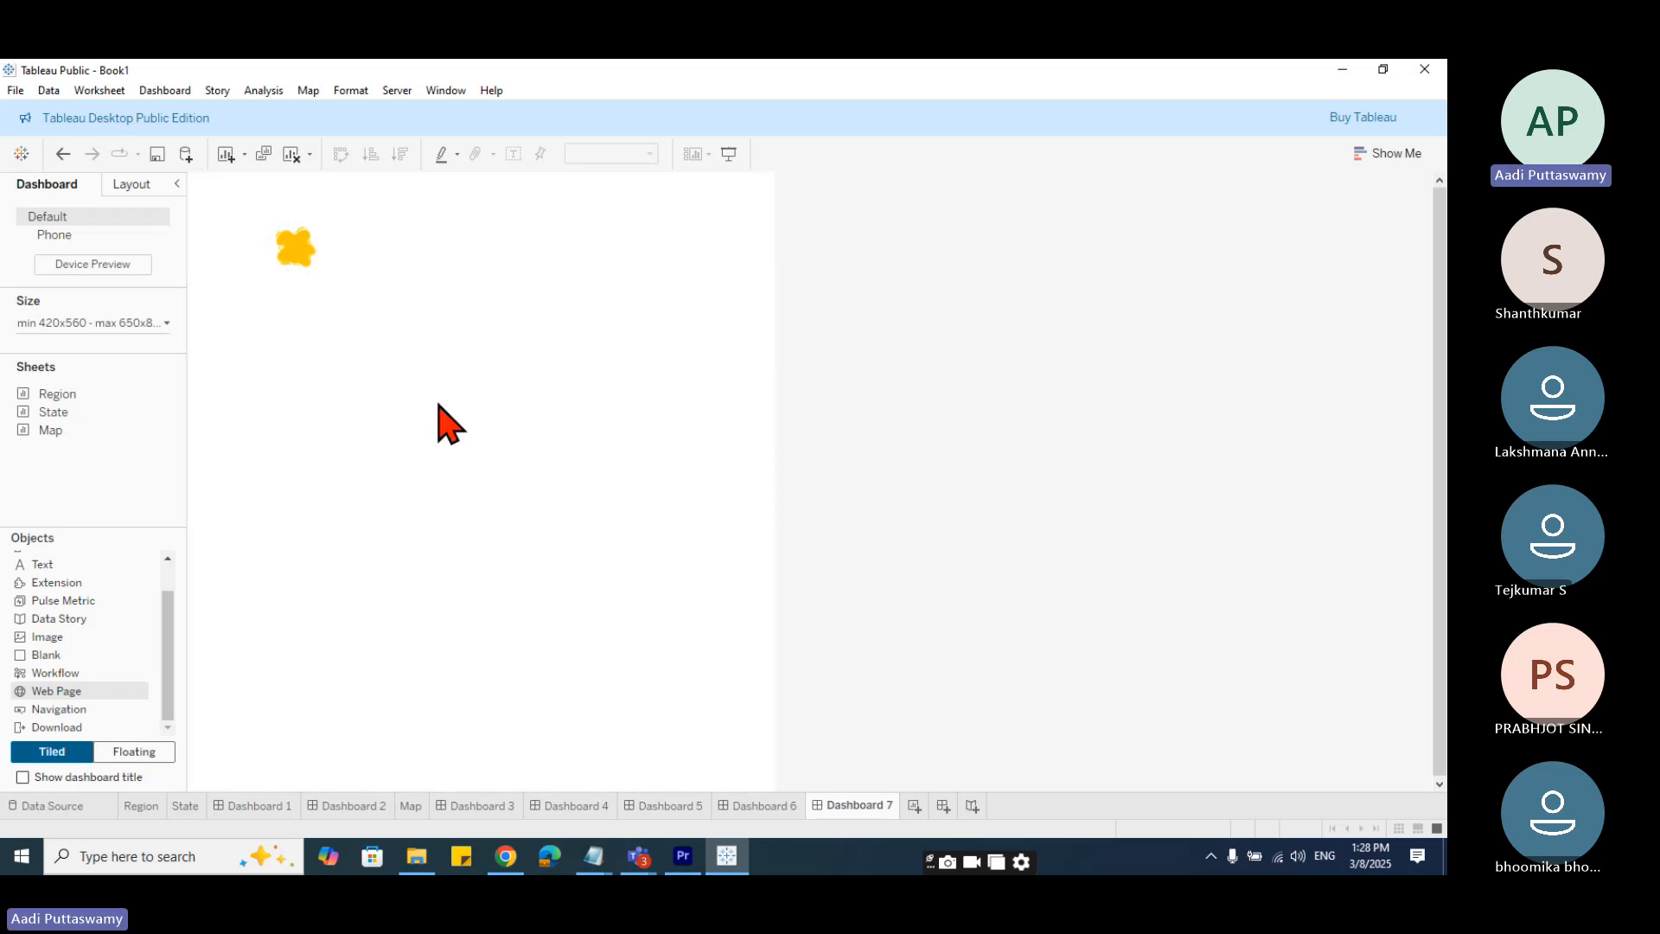
- Review the border and background options of the new Navigation button, then close its settings without changing them
{"action": "left_click", "coordinate": [531, 243]}
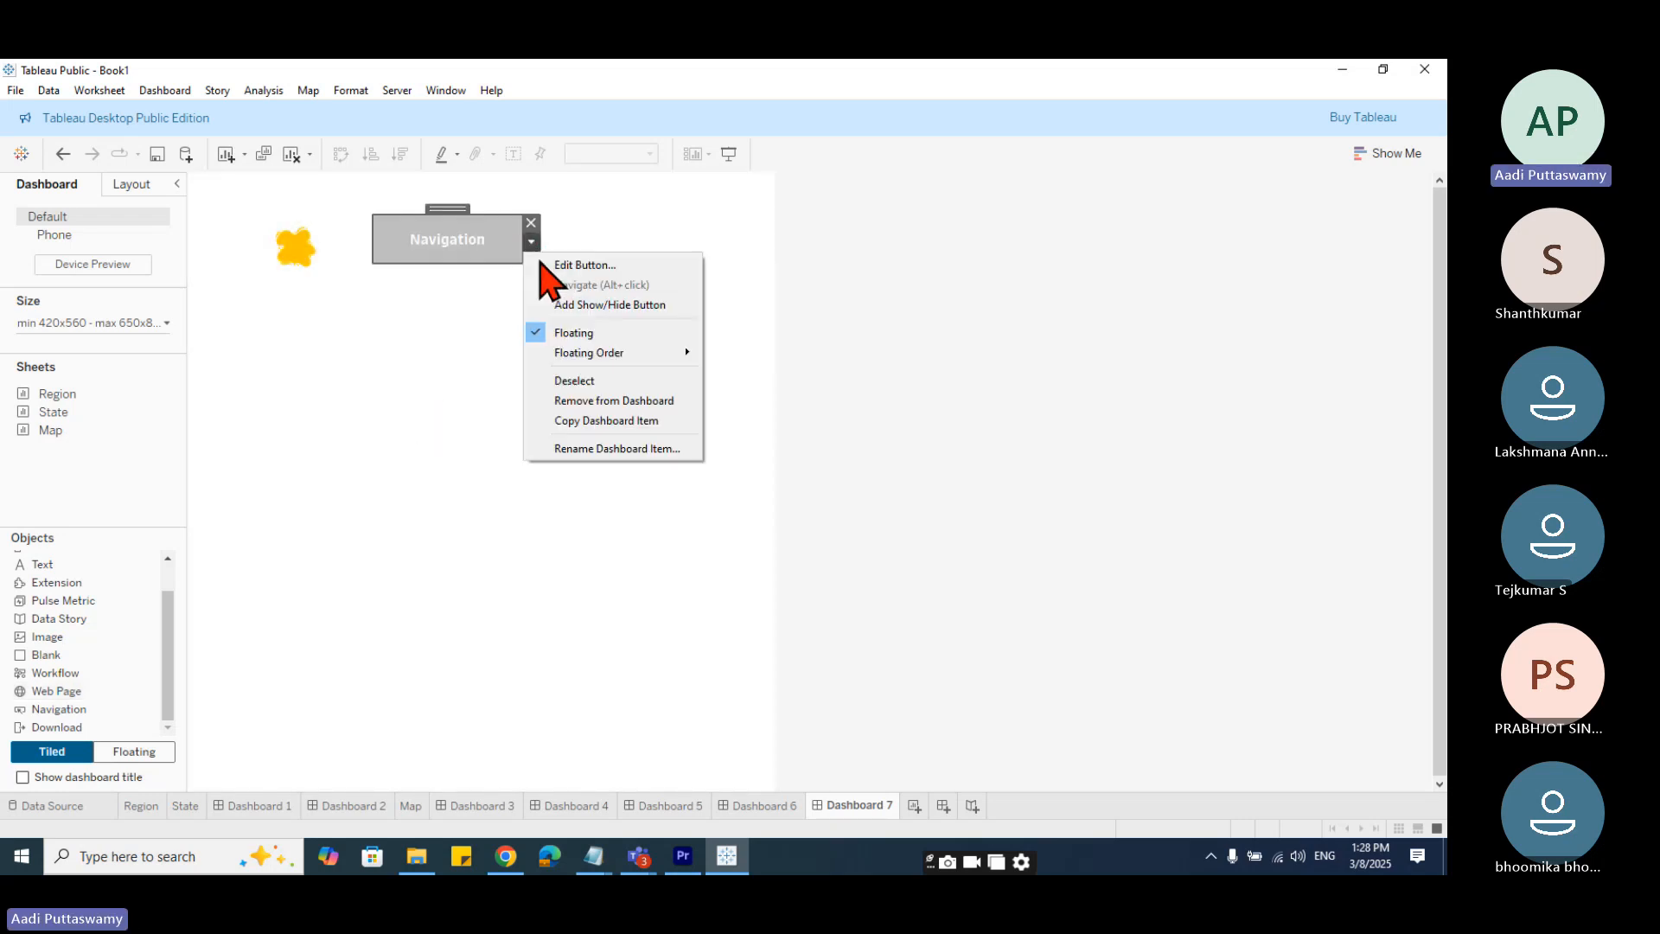
{"action": "left_click", "coordinate": [560, 267]}
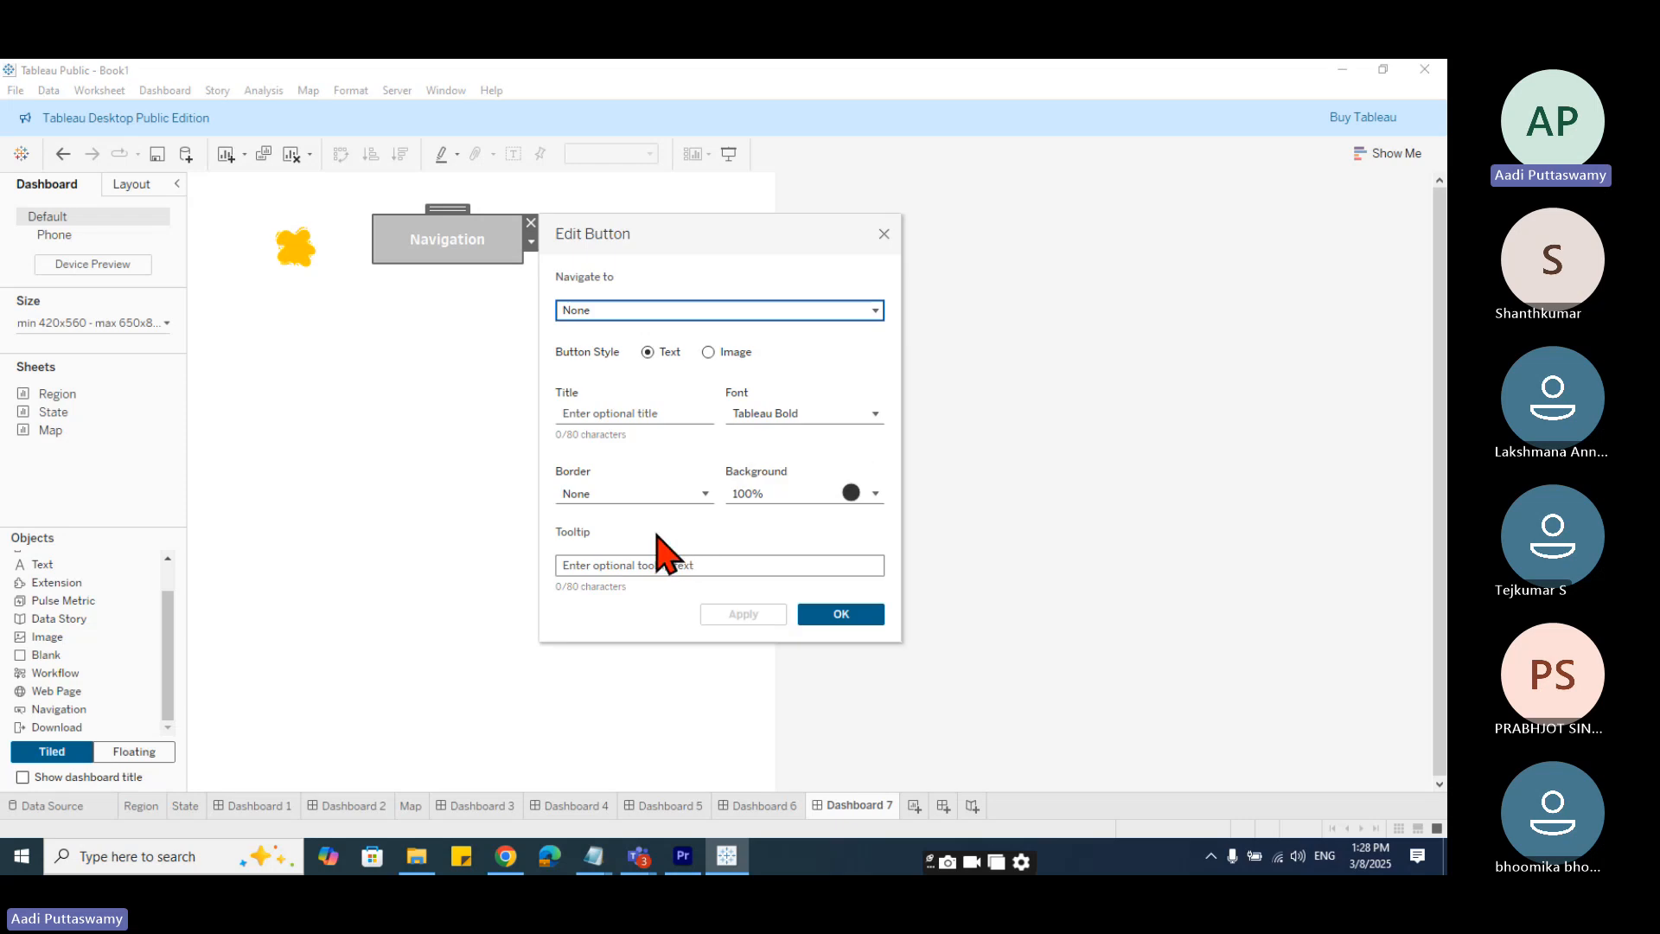
{"action": "left_click", "coordinate": [622, 493]}
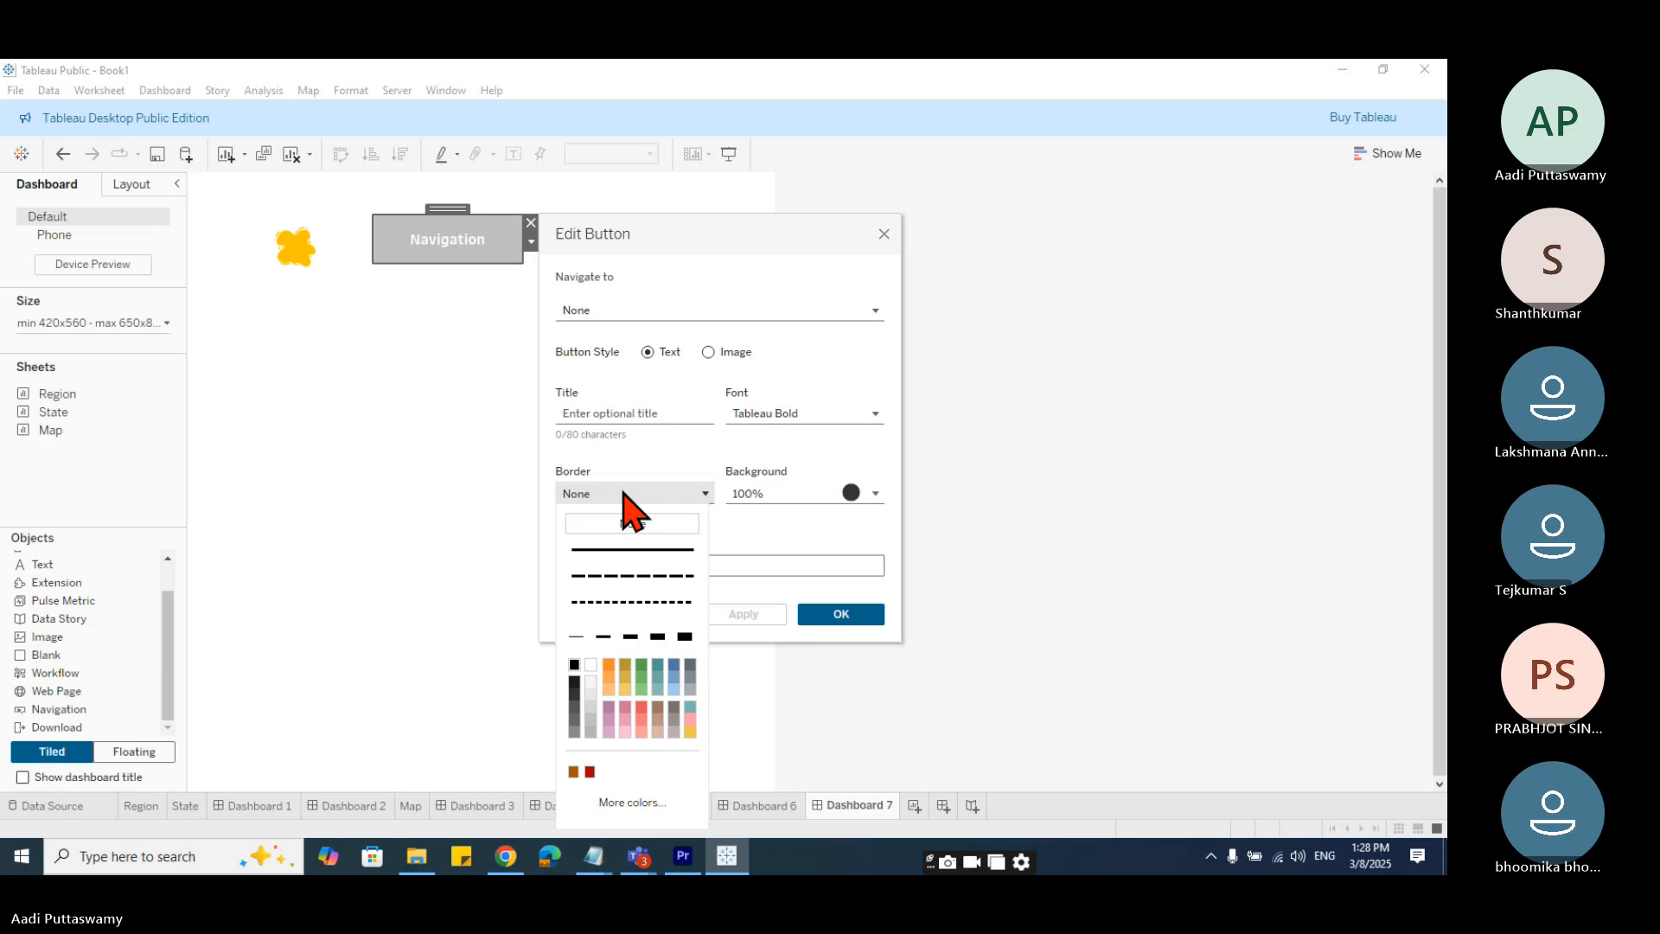
{"action": "left_click", "coordinate": [778, 497]}
{"action": "left_click", "coordinate": [778, 497]}
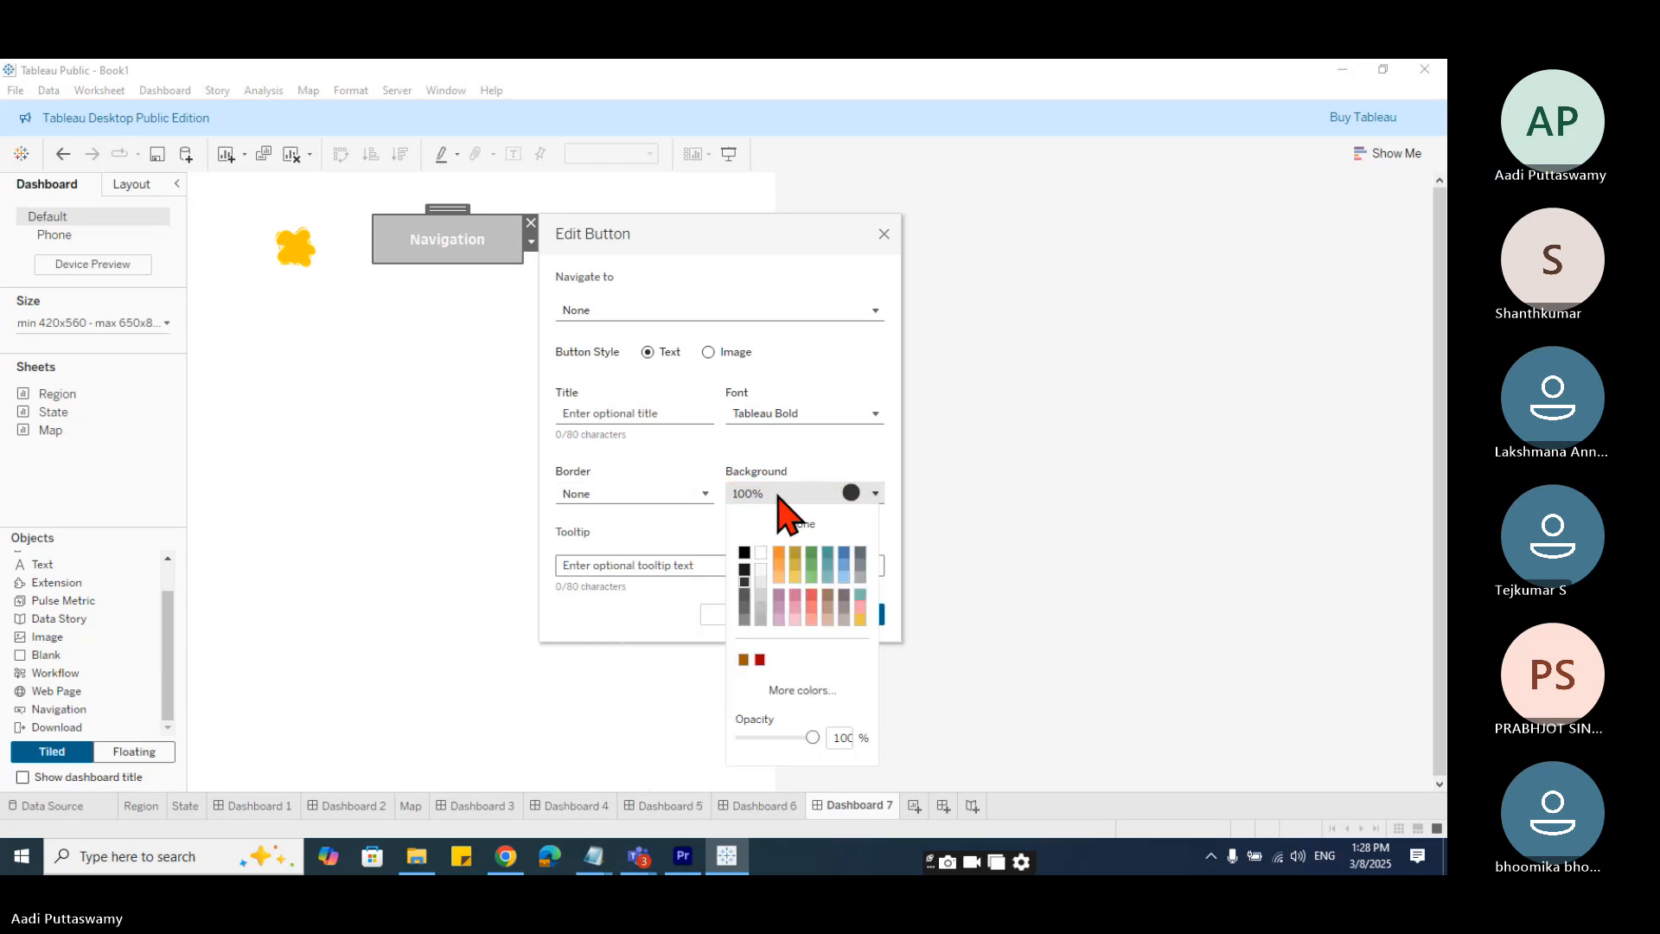
{"action": "left_click", "coordinate": [786, 500]}
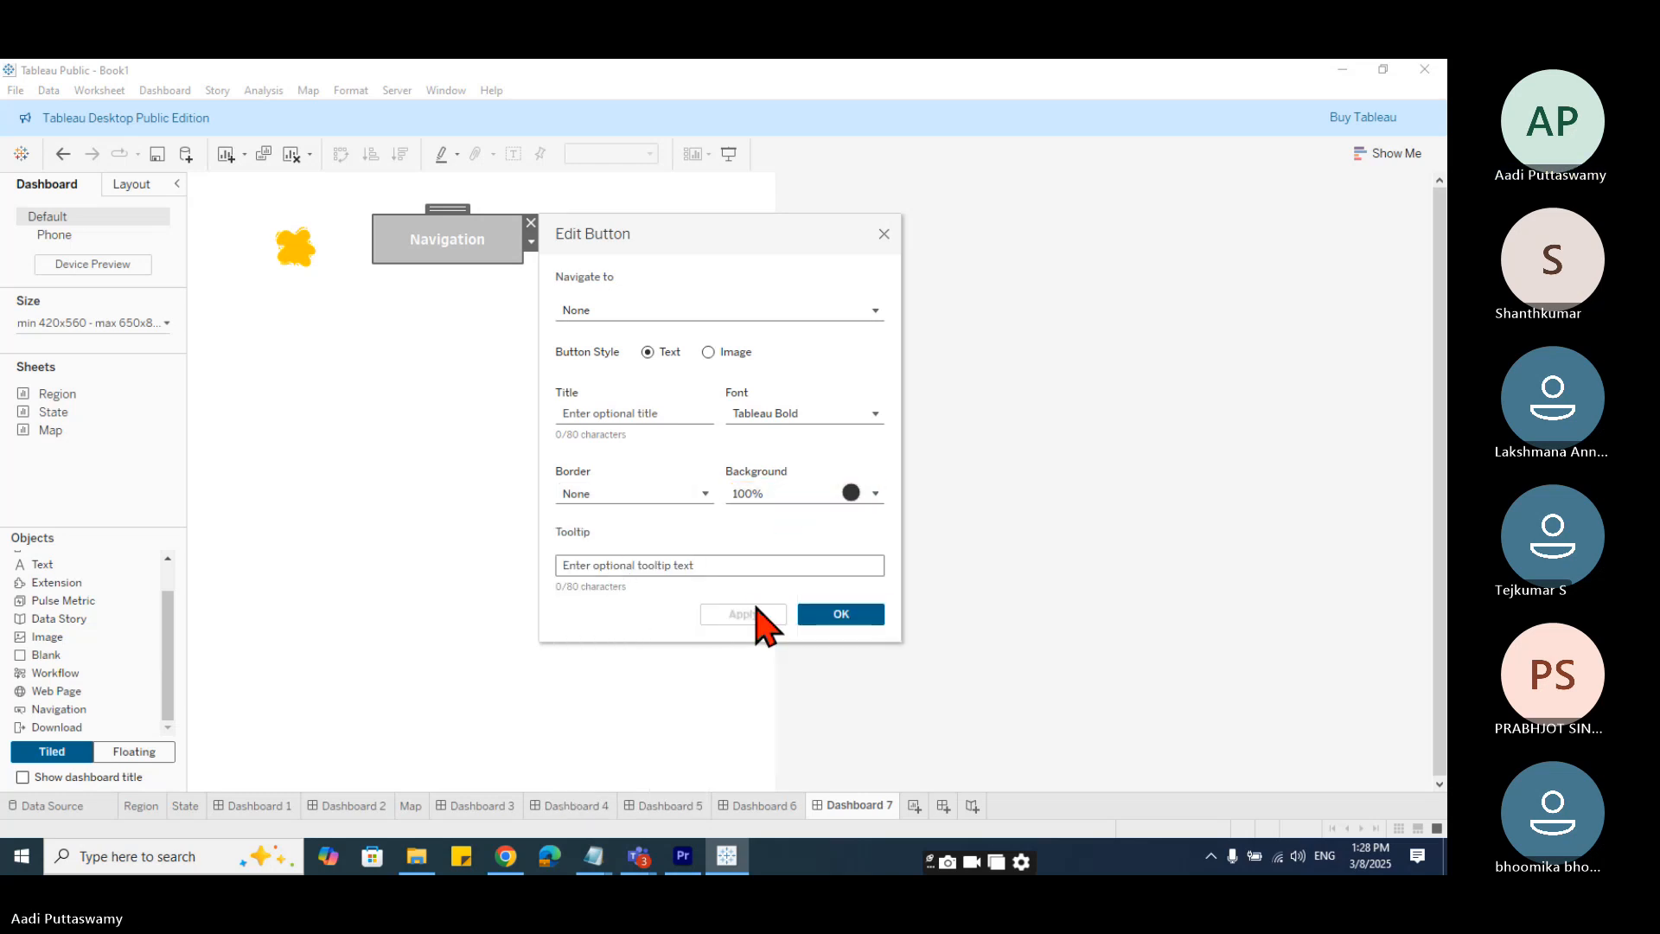
{"action": "left_click", "coordinate": [875, 617]}
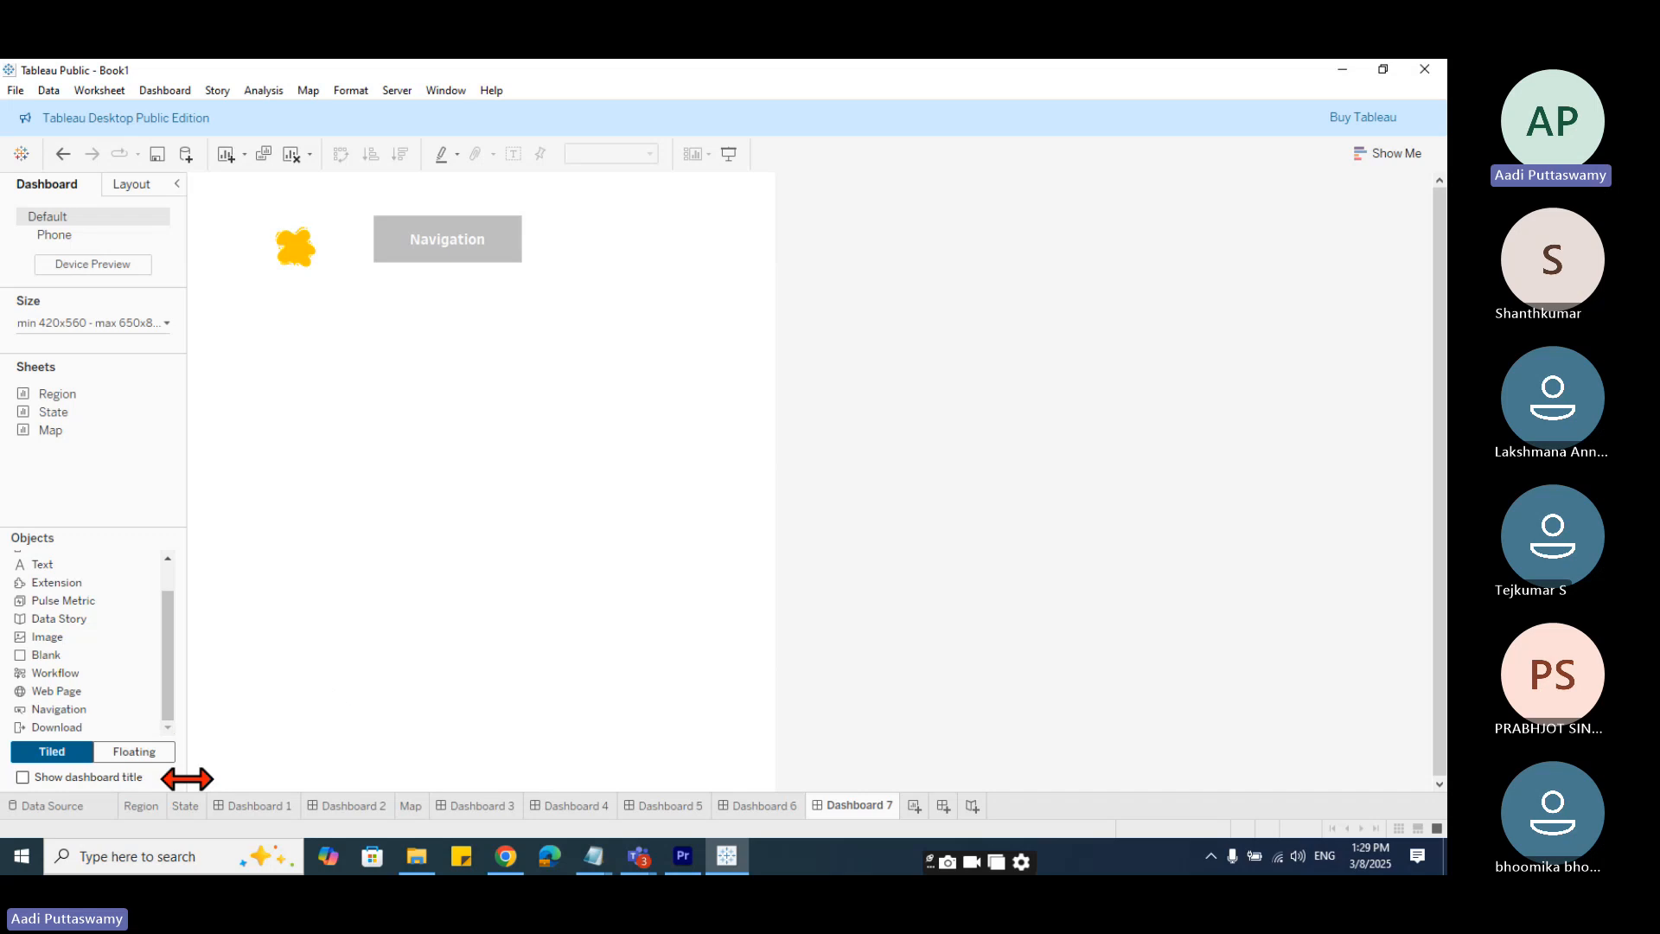
- Place a floating Download button below the two navigation buttons and open its settings
{"action": "left_click_drag", "start_coordinate": [59, 709], "coordinate": [311, 313]}
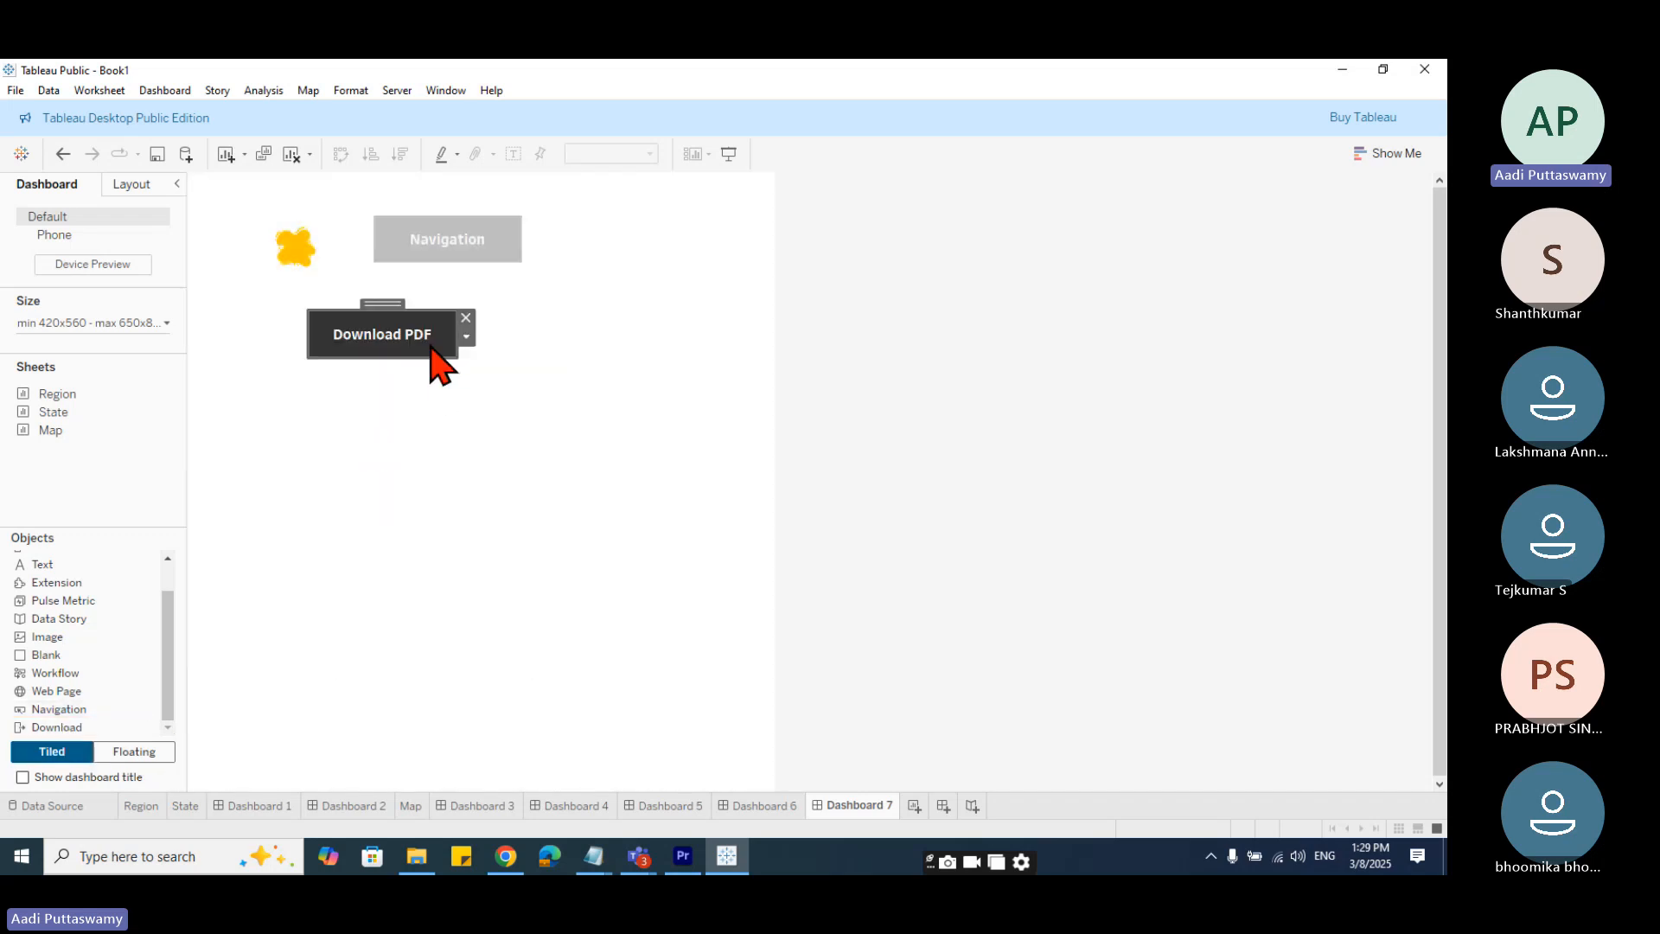
{"action": "left_click", "coordinate": [466, 337]}
{"action": "left_click", "coordinate": [506, 358]}
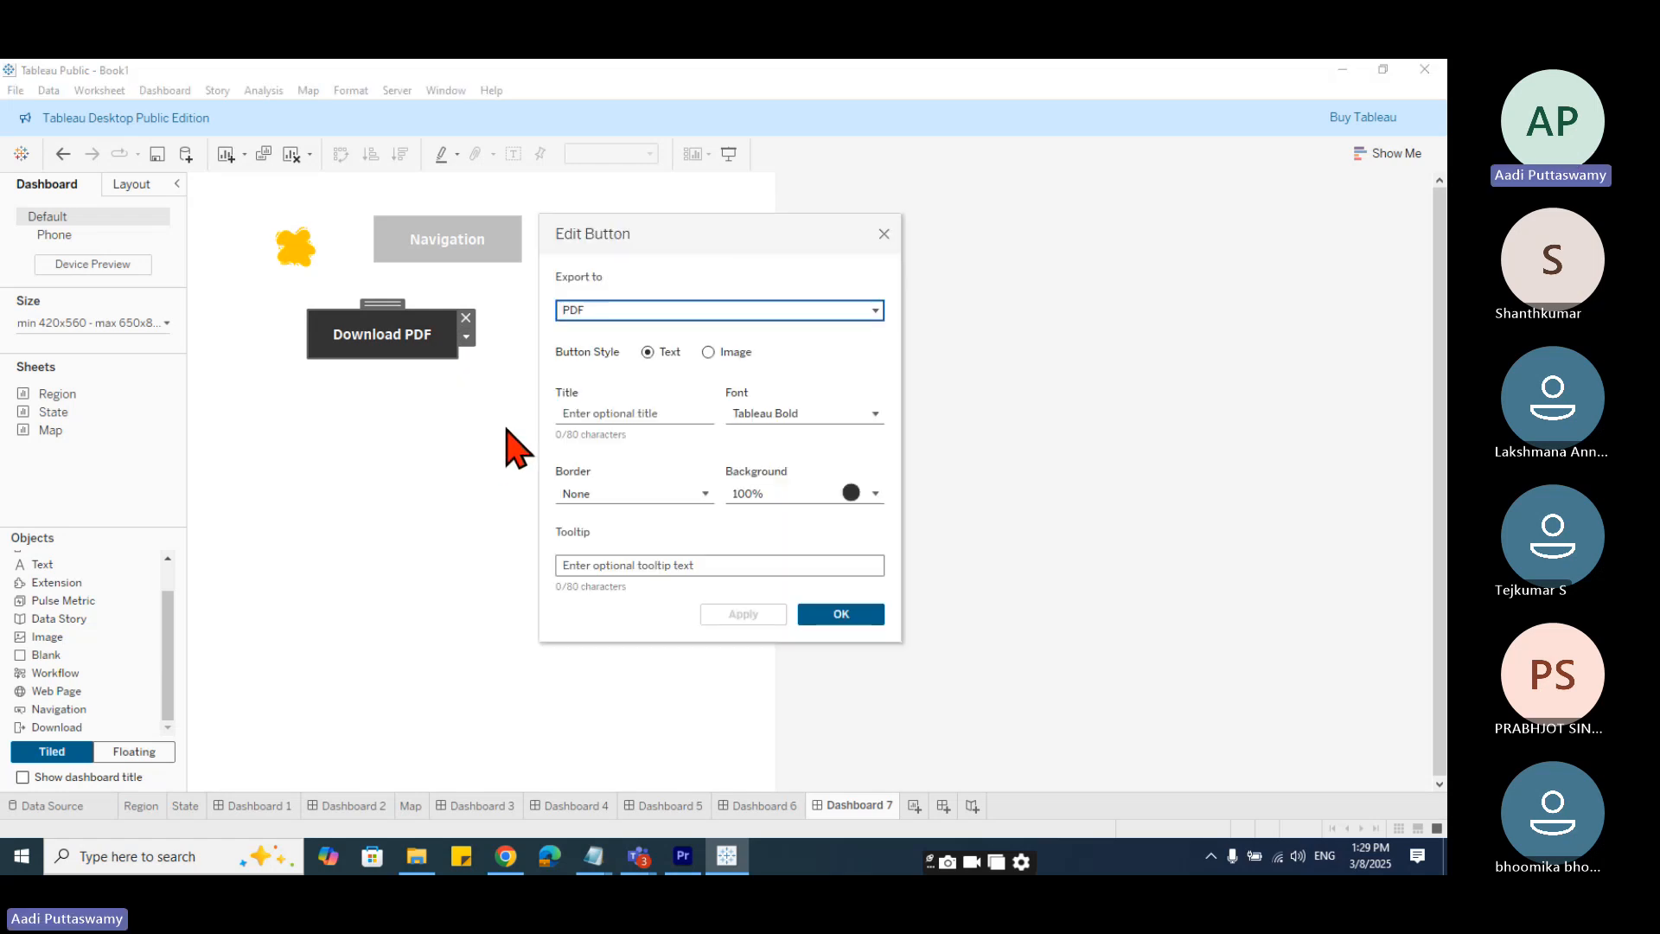
- Try the Image and Crosstab export formats, then settle on PDF with Text style and move the Download button beside the Navigation button
{"action": "left_click", "coordinate": [875, 311]}
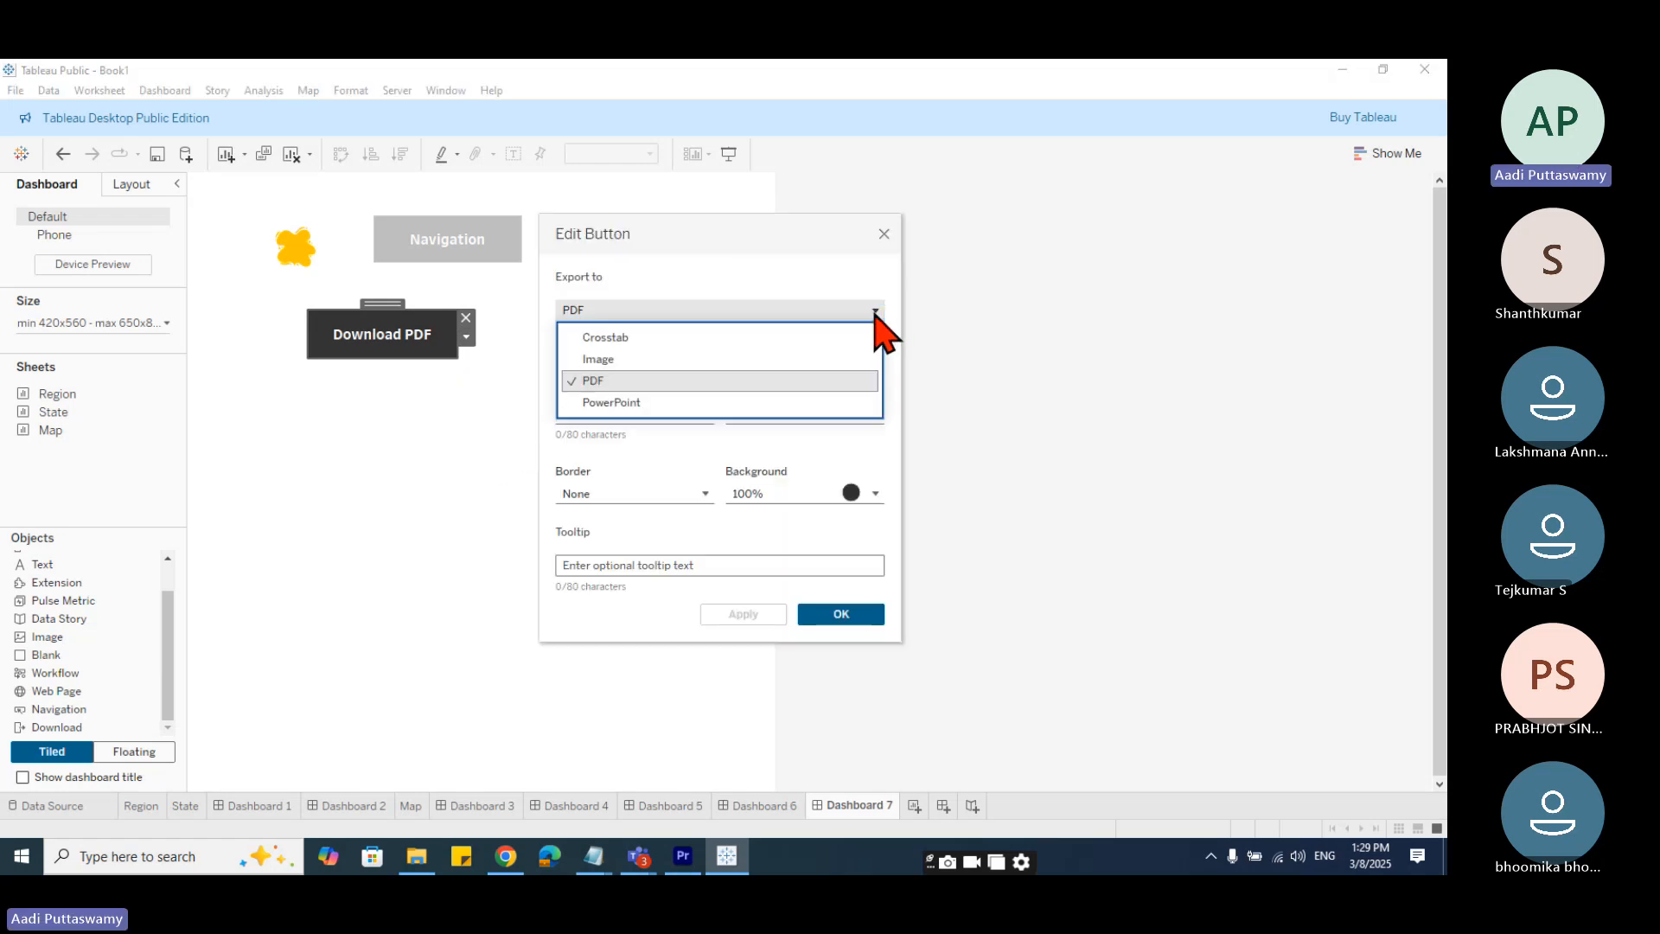
{"action": "left_click", "coordinate": [634, 359]}
{"action": "left_click", "coordinate": [647, 313]}
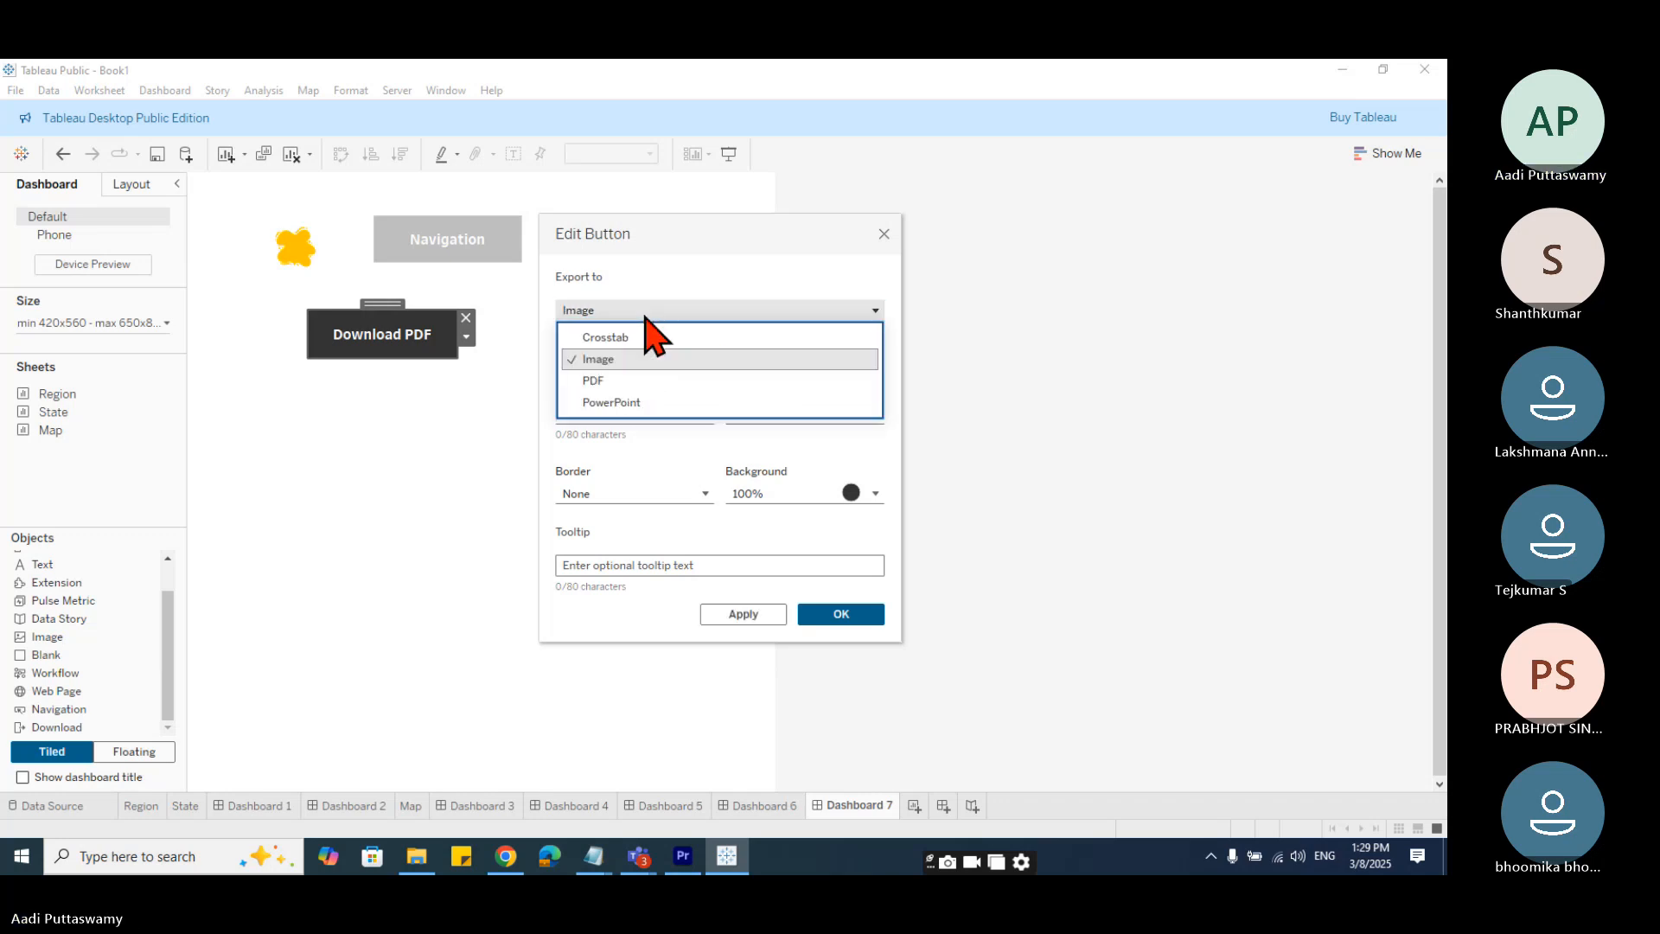
{"action": "left_click", "coordinate": [647, 336]}
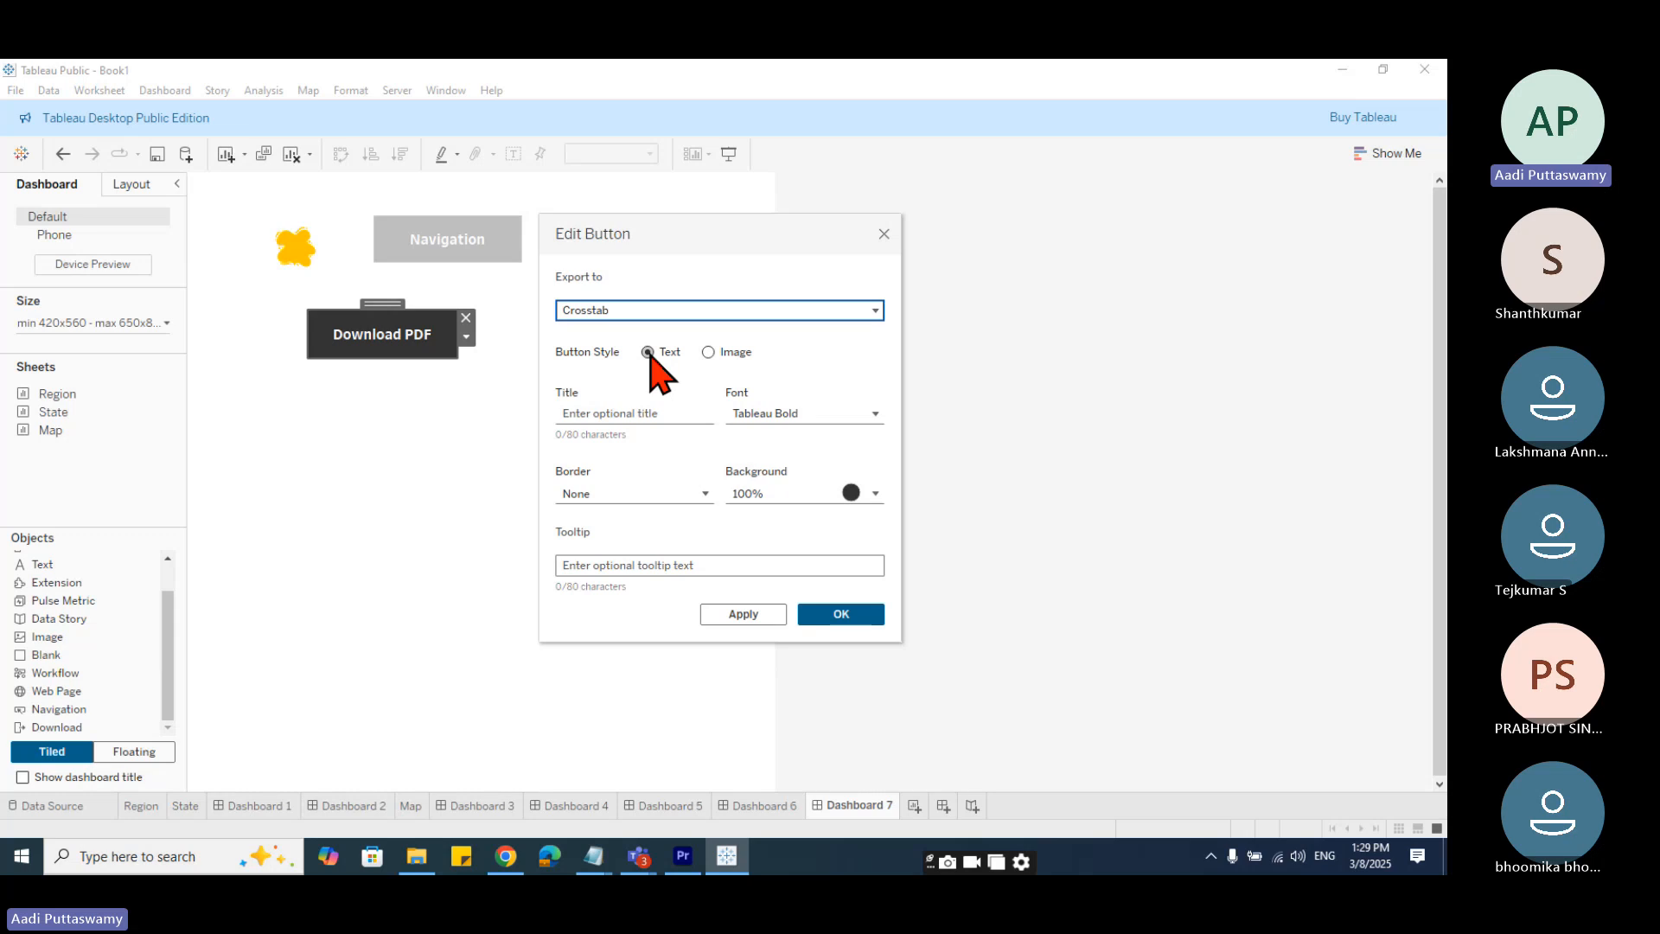
{"action": "left_click", "coordinate": [653, 309]}
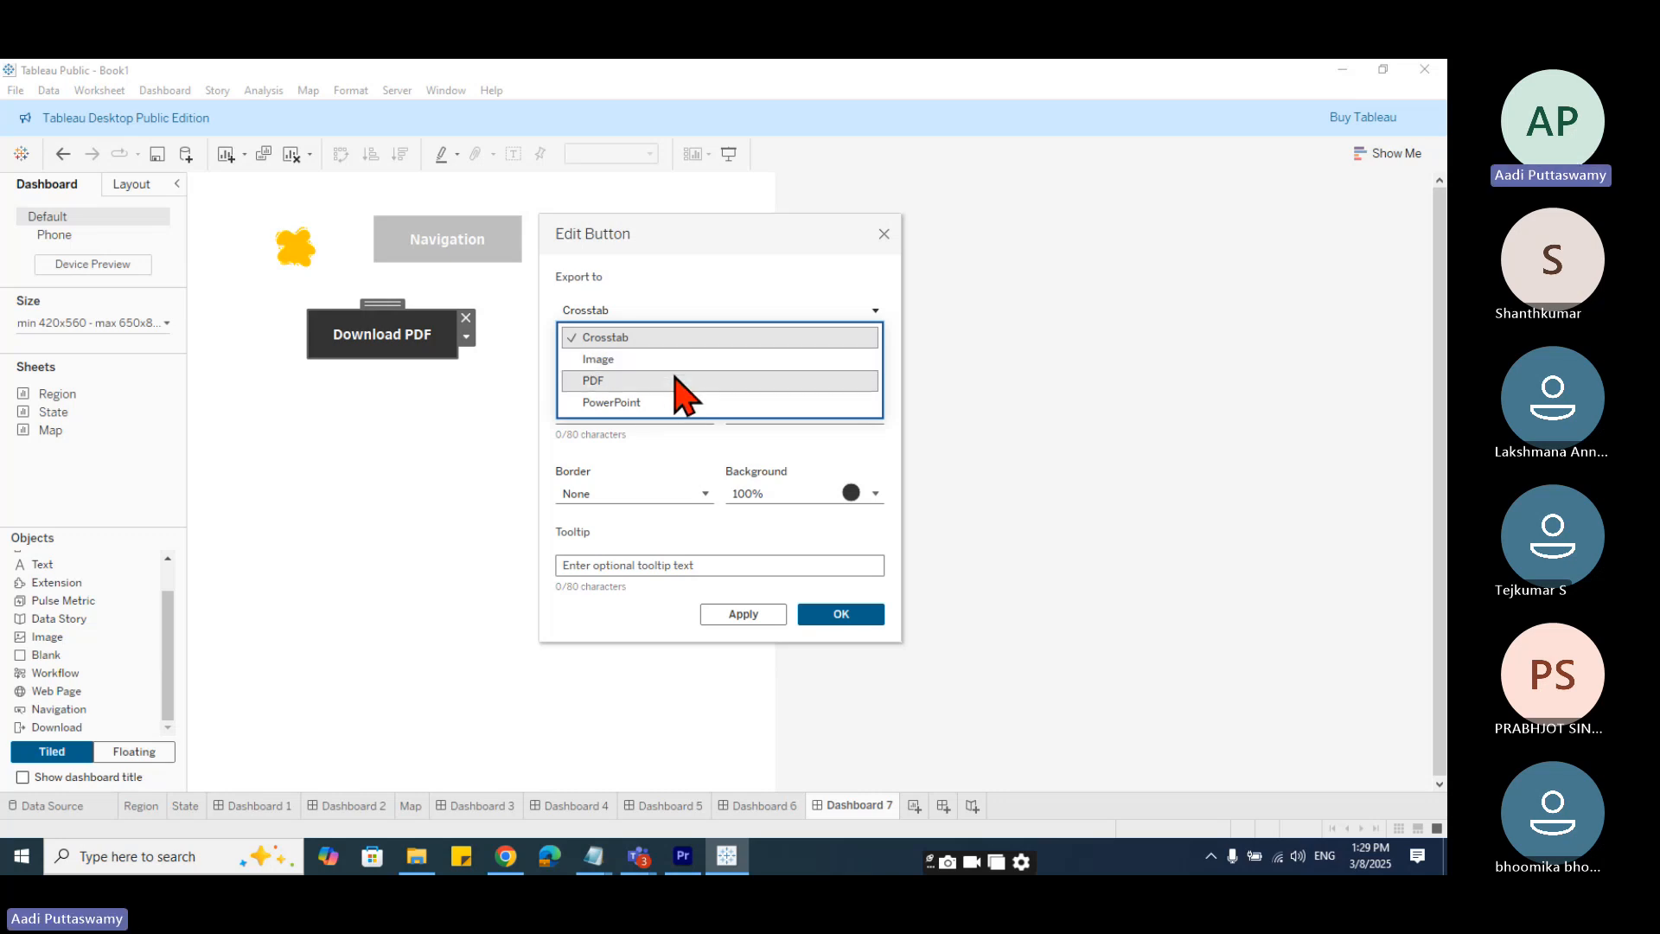
{"action": "left_click", "coordinate": [662, 380]}
{"action": "left_click", "coordinate": [735, 355]}
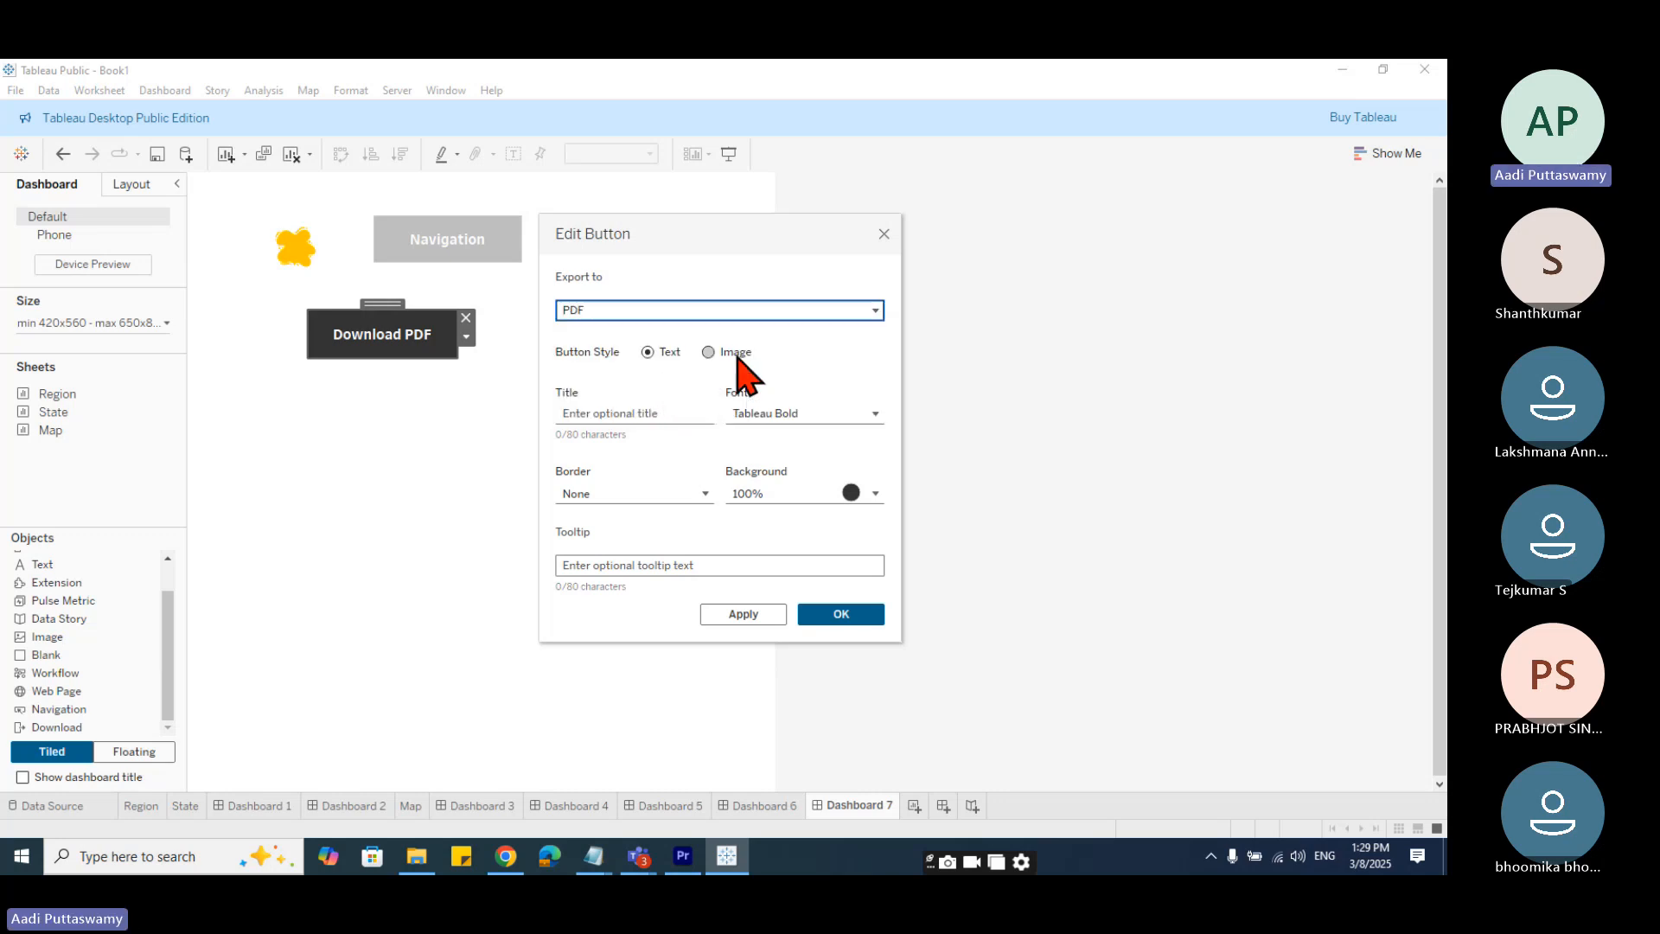
{"action": "left_click", "coordinate": [663, 355]}
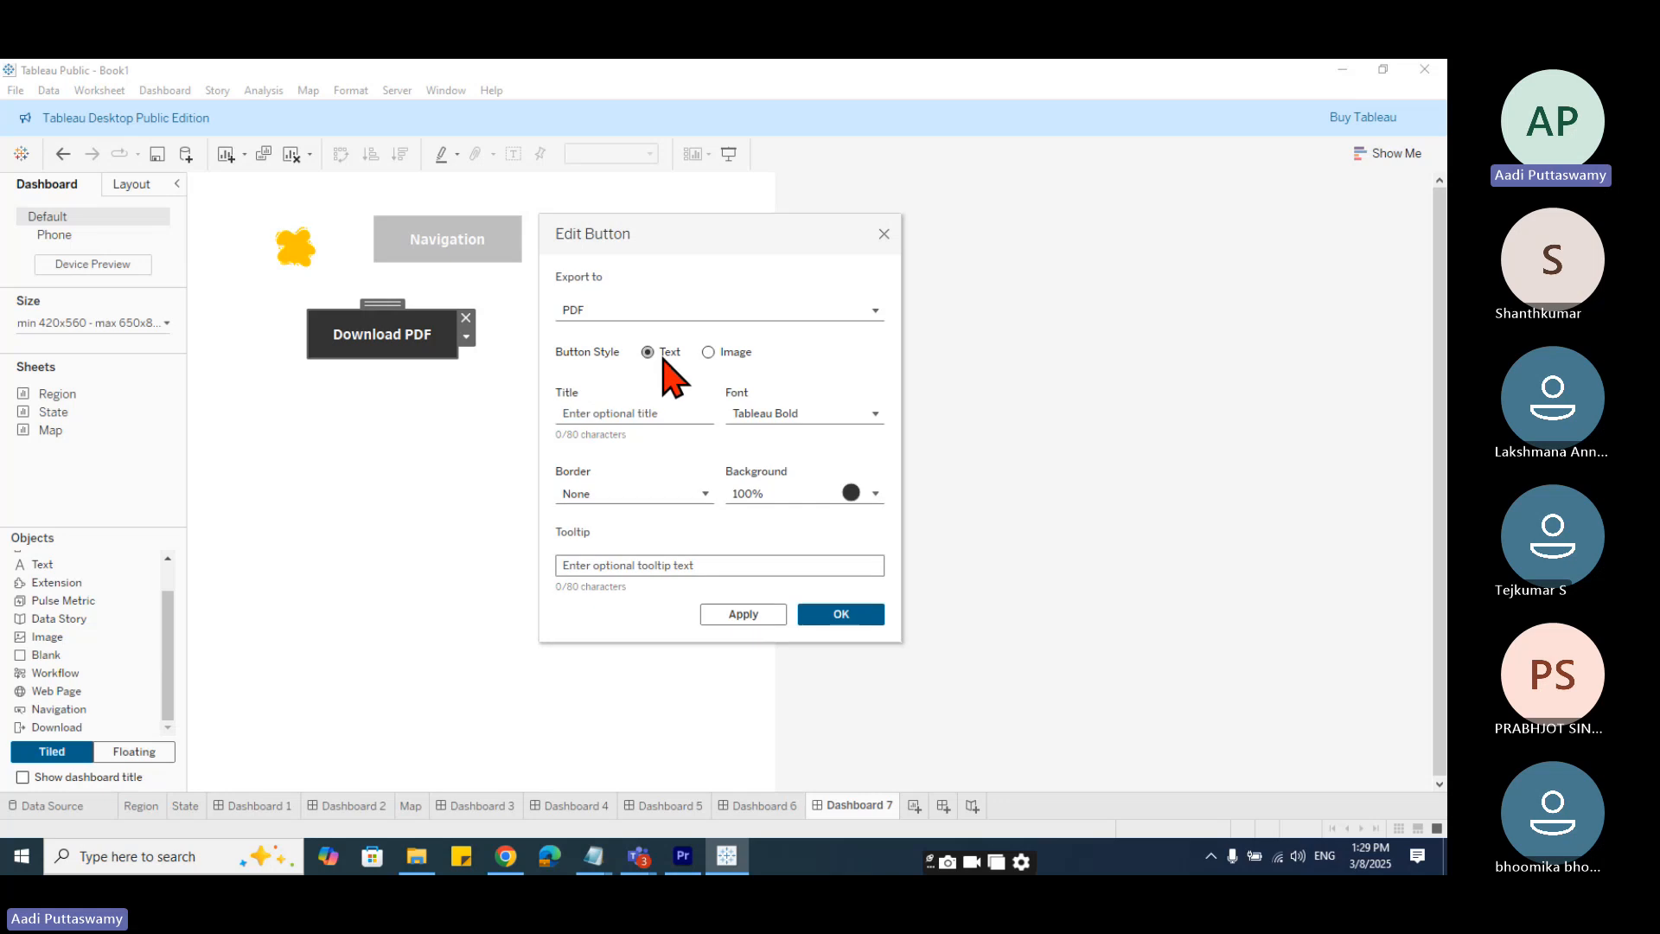
{"action": "left_click", "coordinate": [837, 614]}
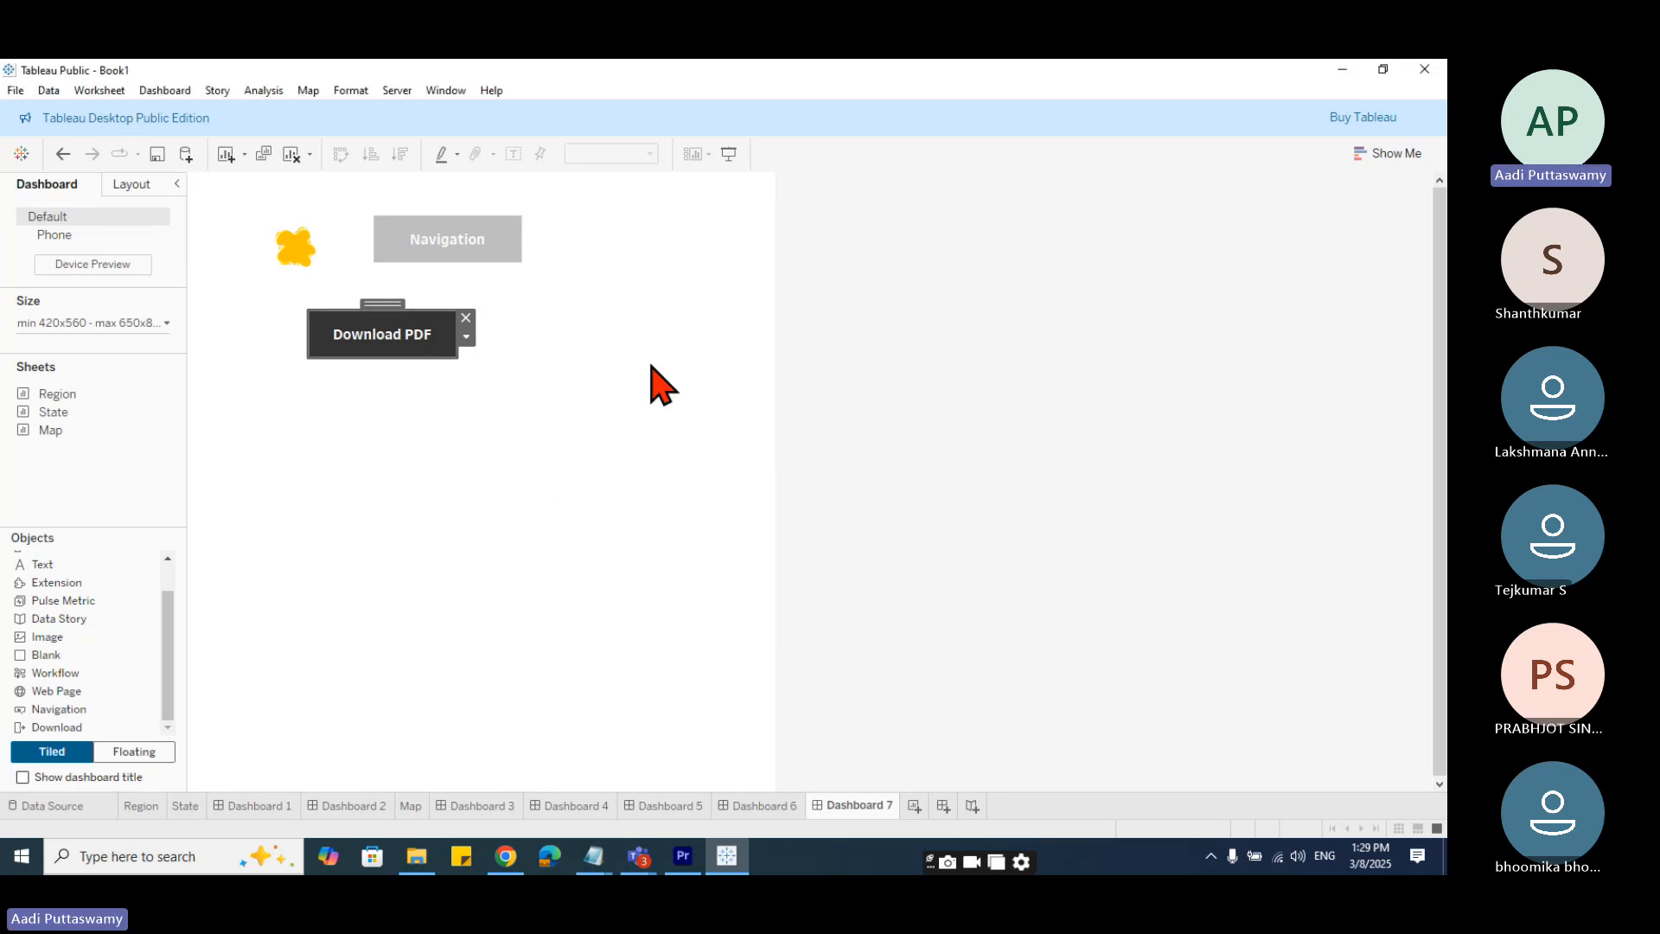
{"action": "left_click_drag", "start_coordinate": [378, 313], "coordinate": [619, 210]}
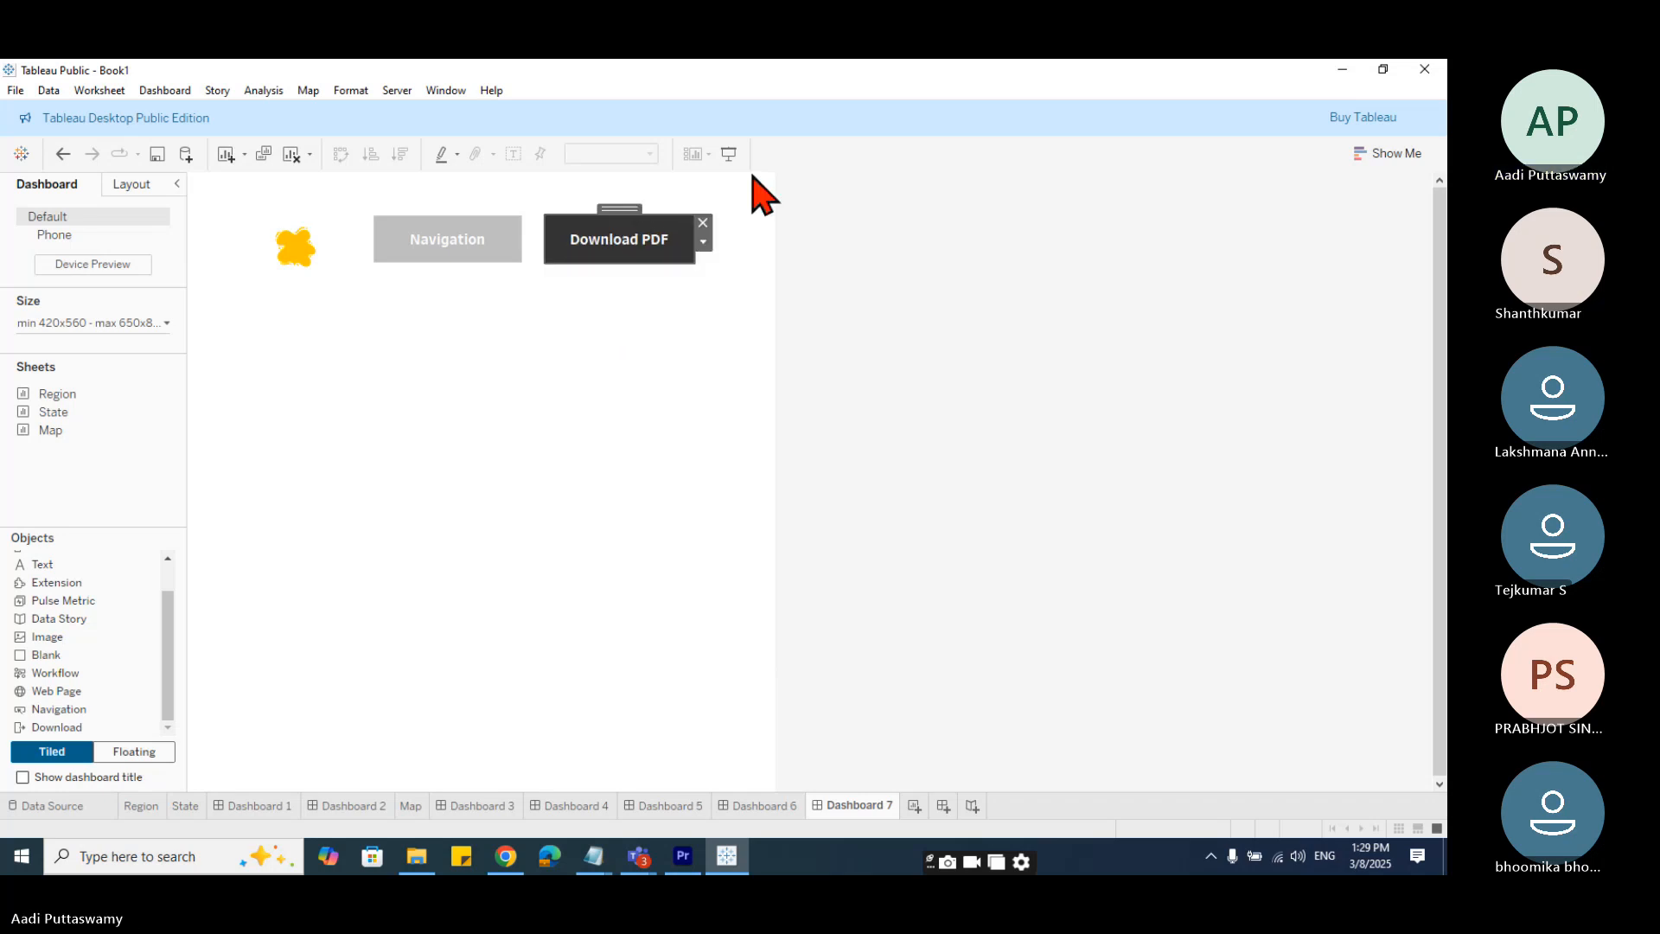
- Start a PDF export with the Download PDF button in presentation mode, using the active sheet, A4 paper and portrait orientation
{"action": "key", "text": "F7"}
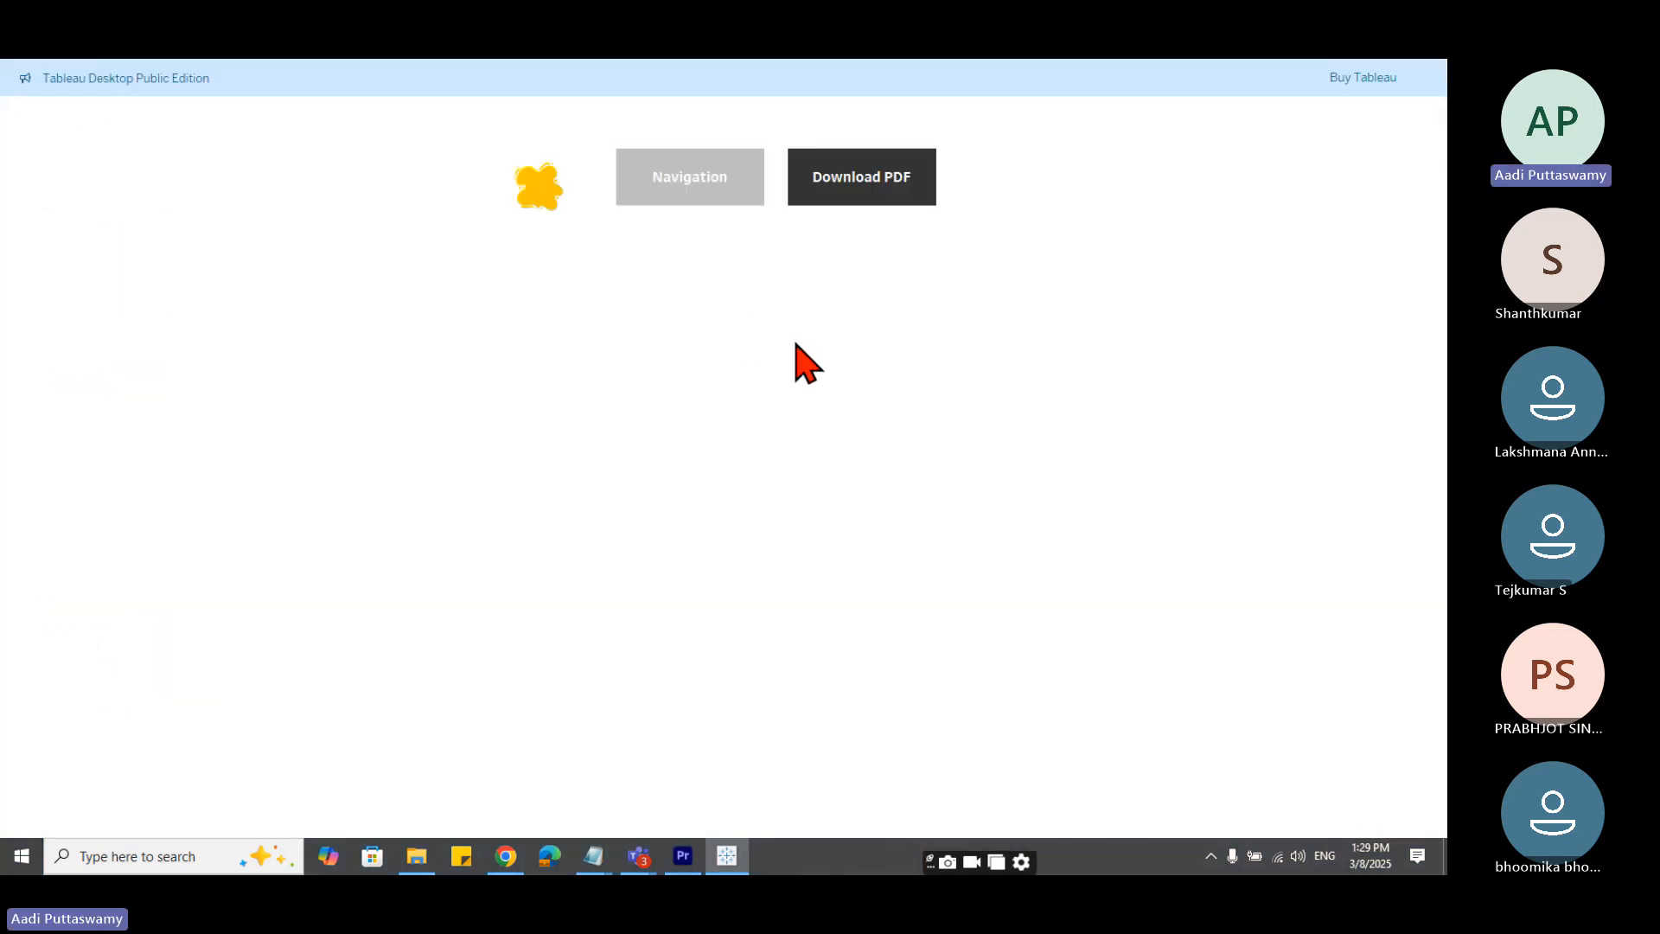
{"action": "left_click", "coordinate": [864, 186]}
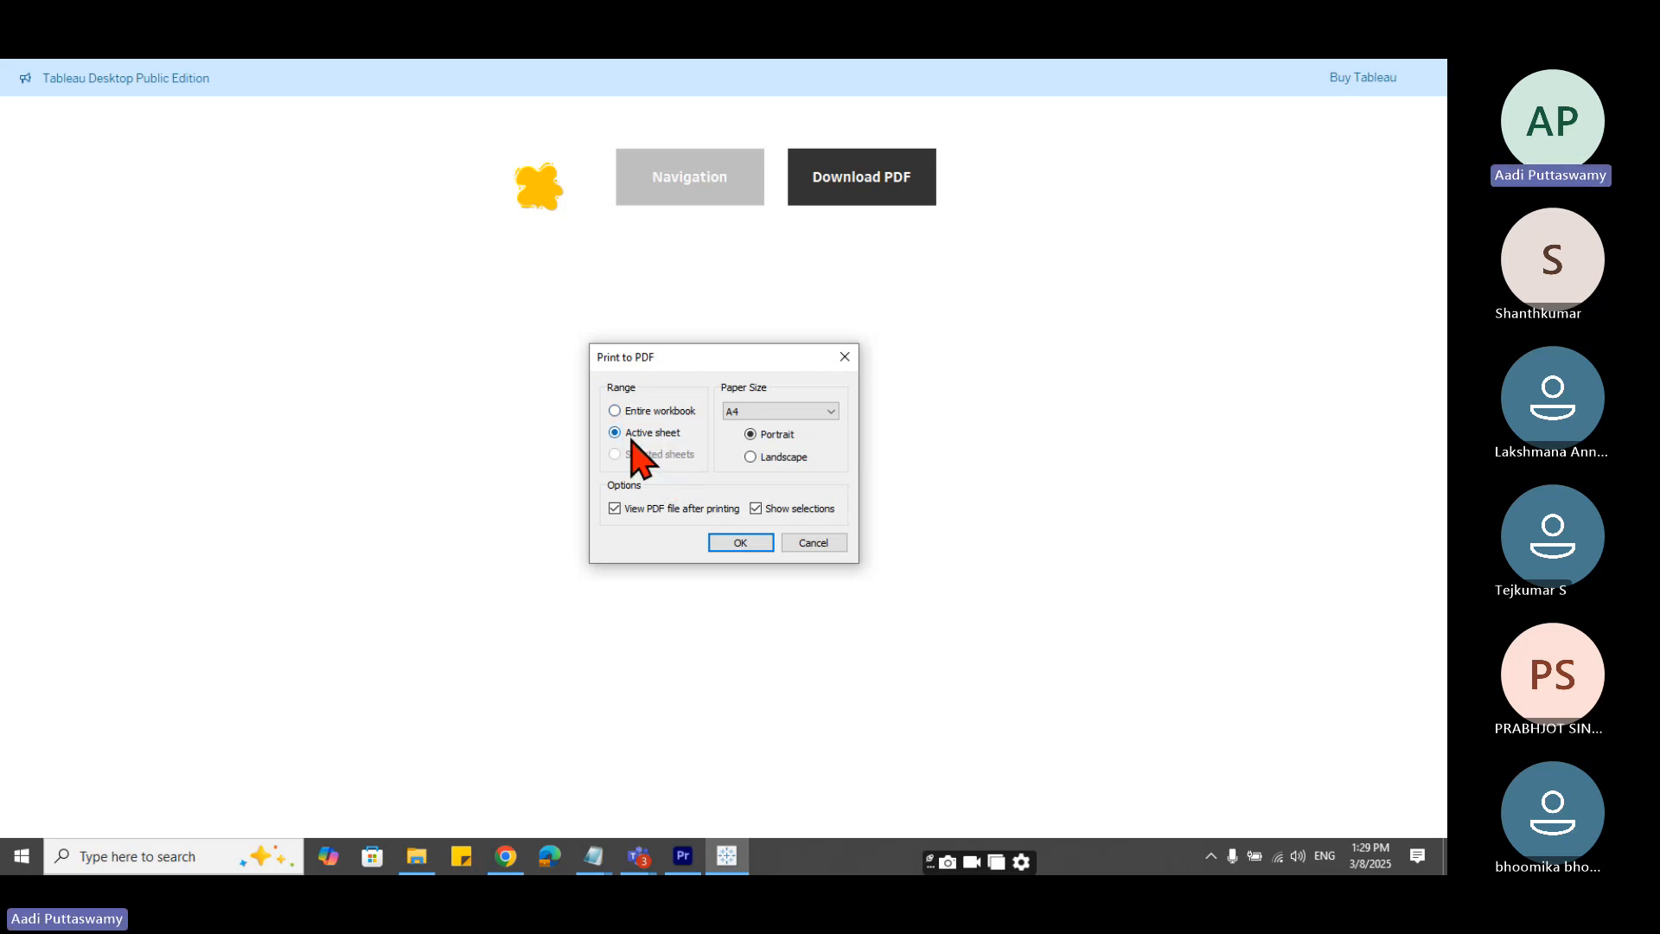
{"action": "left_click", "coordinate": [772, 412]}
{"action": "left_click", "coordinate": [770, 413]}
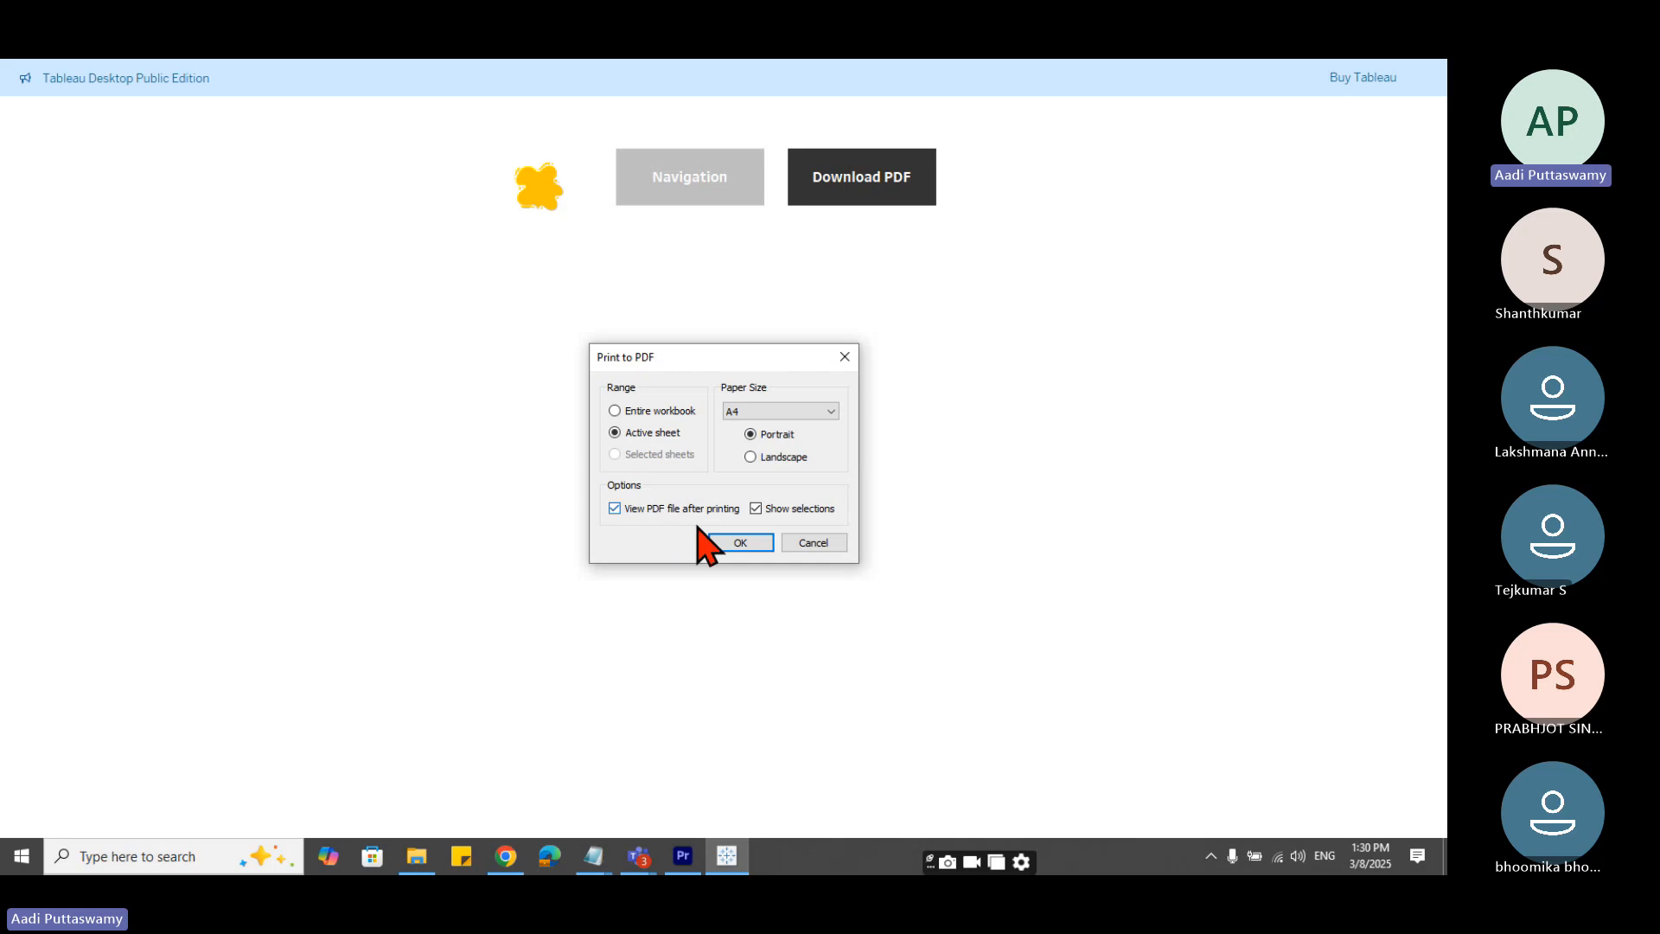
{"action": "left_click", "coordinate": [741, 543]}
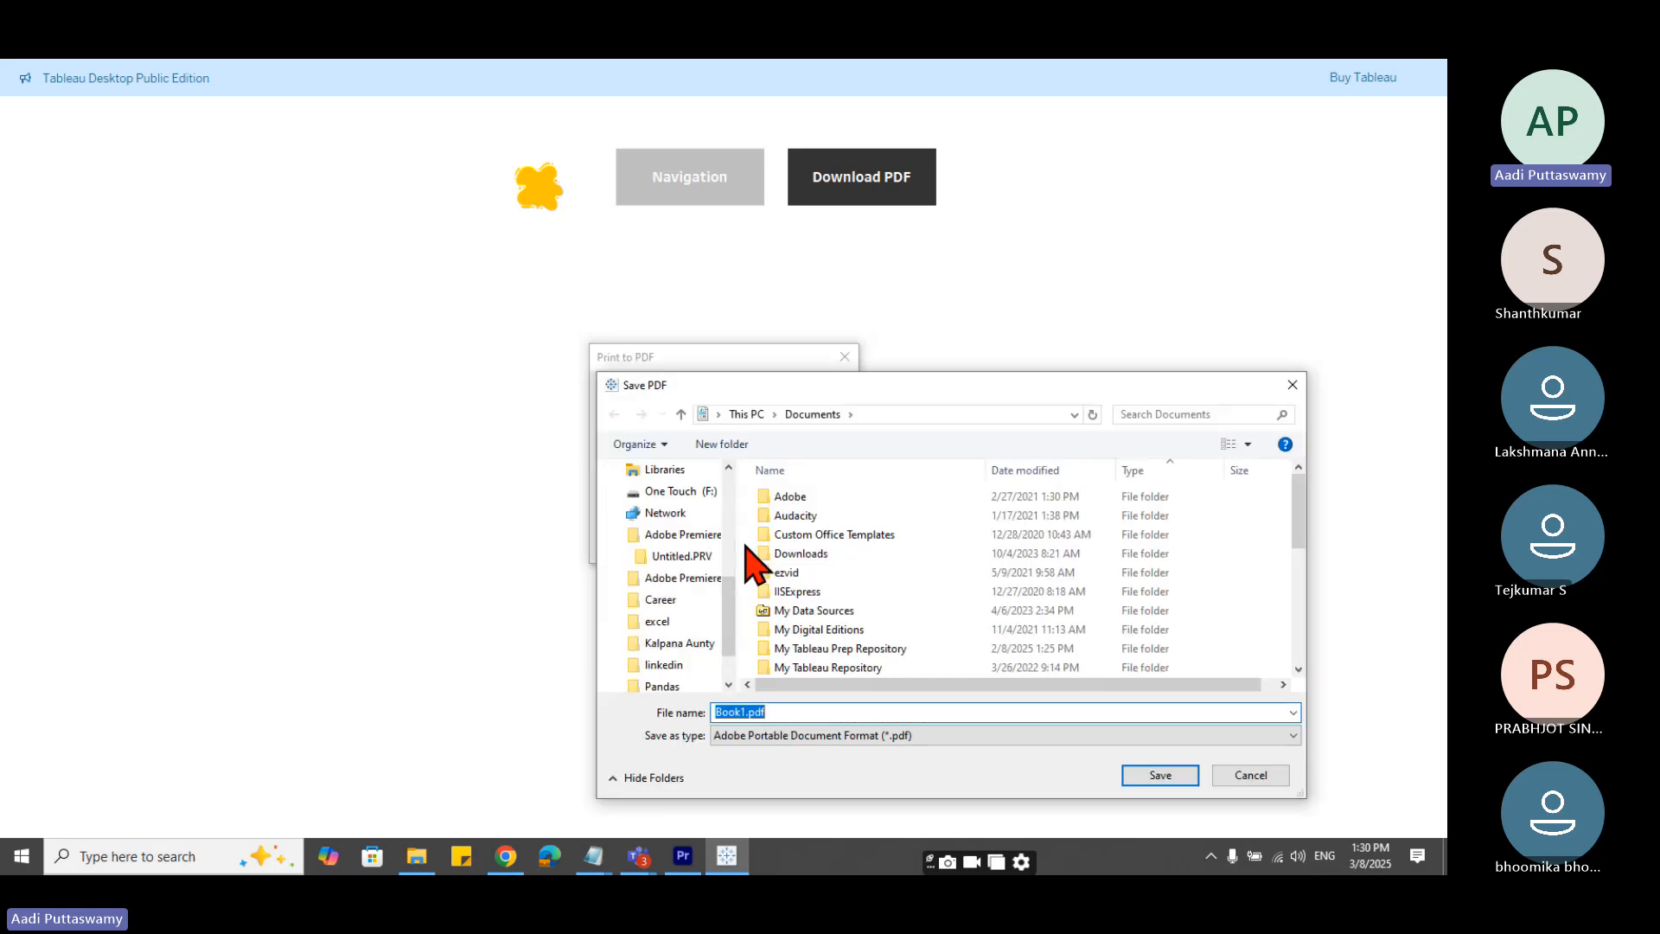
- Save the export as Book1.pdf in the Downloads folder, then close the opened PDF and exit presentation mode
{"action": "left_click_drag", "start_coordinate": [816, 381], "coordinate": [456, 329]}
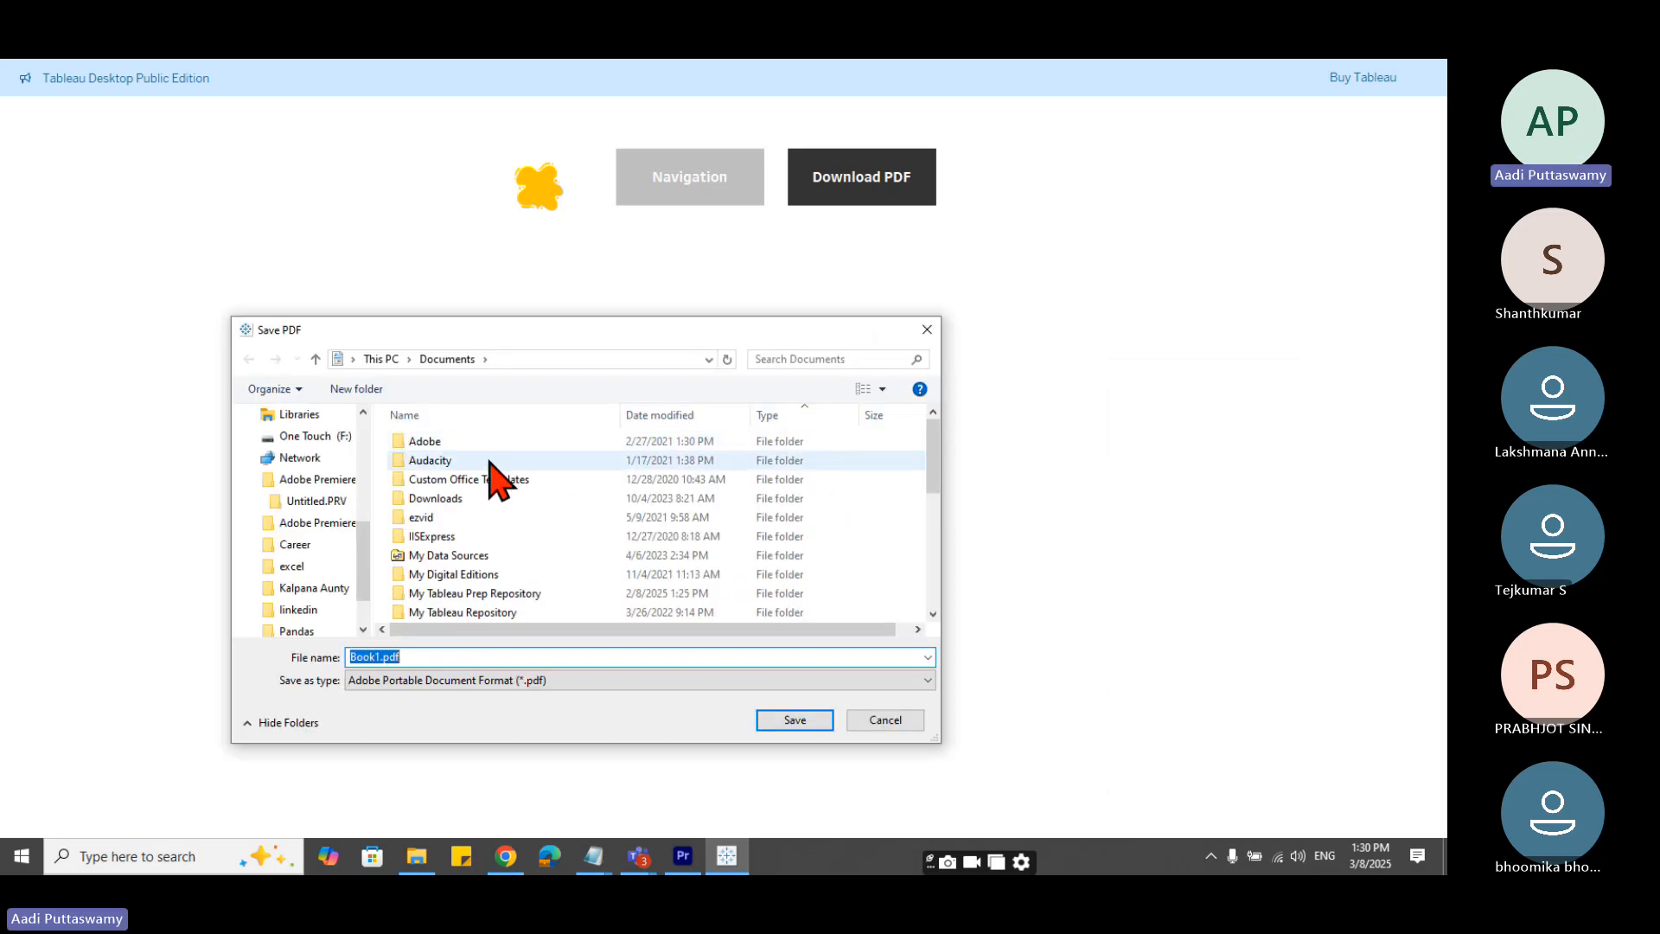
{"action": "scroll", "coordinate": [480, 519], "scroll_direction": "down", "scroll_amount": 2}
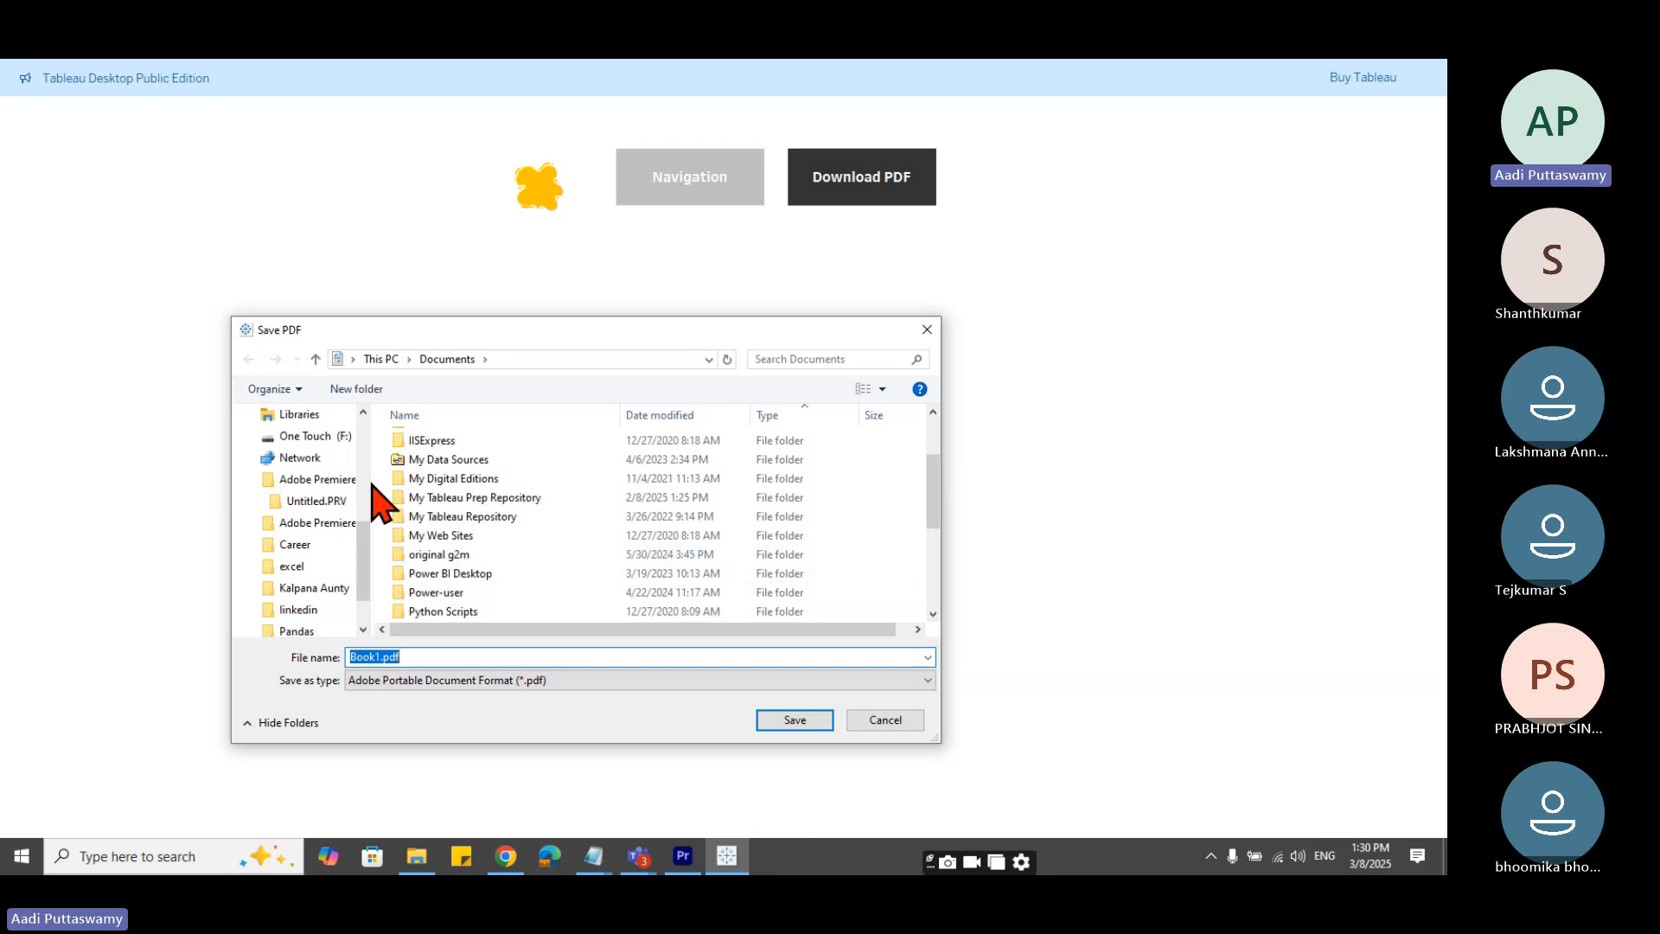
{"action": "scroll", "coordinate": [366, 467], "scroll_direction": "up", "scroll_amount": 3}
{"action": "scroll", "coordinate": [346, 440], "scroll_direction": "up", "scroll_amount": 2}
{"action": "left_click", "coordinate": [307, 465]}
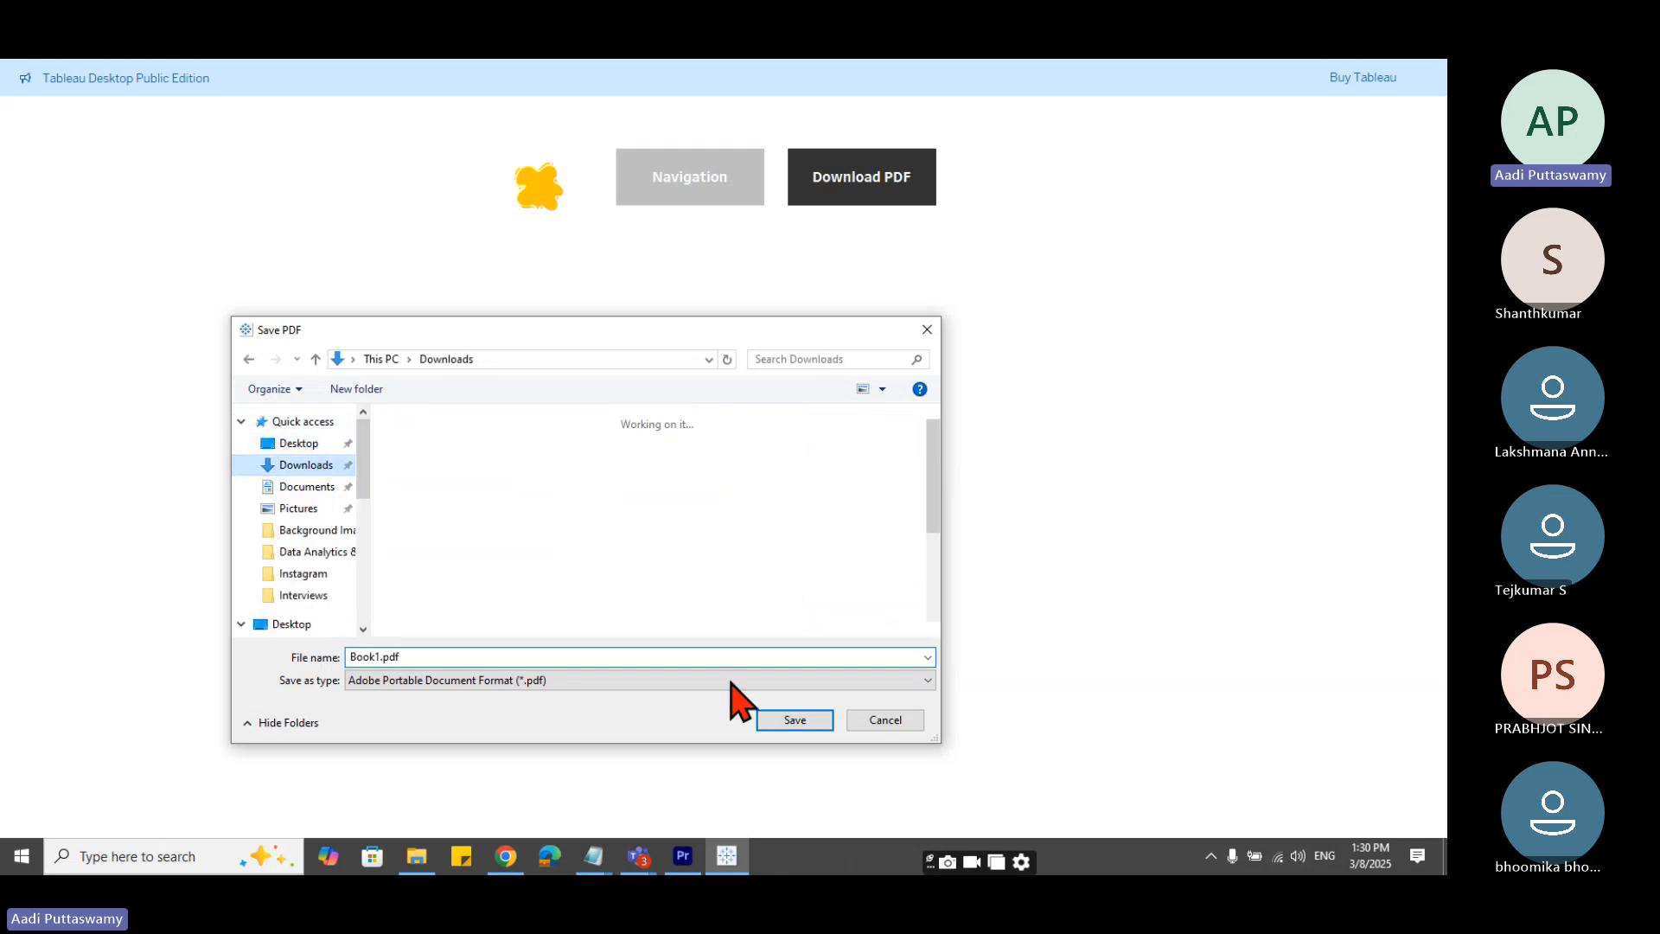
{"action": "left_click", "coordinate": [829, 719]}
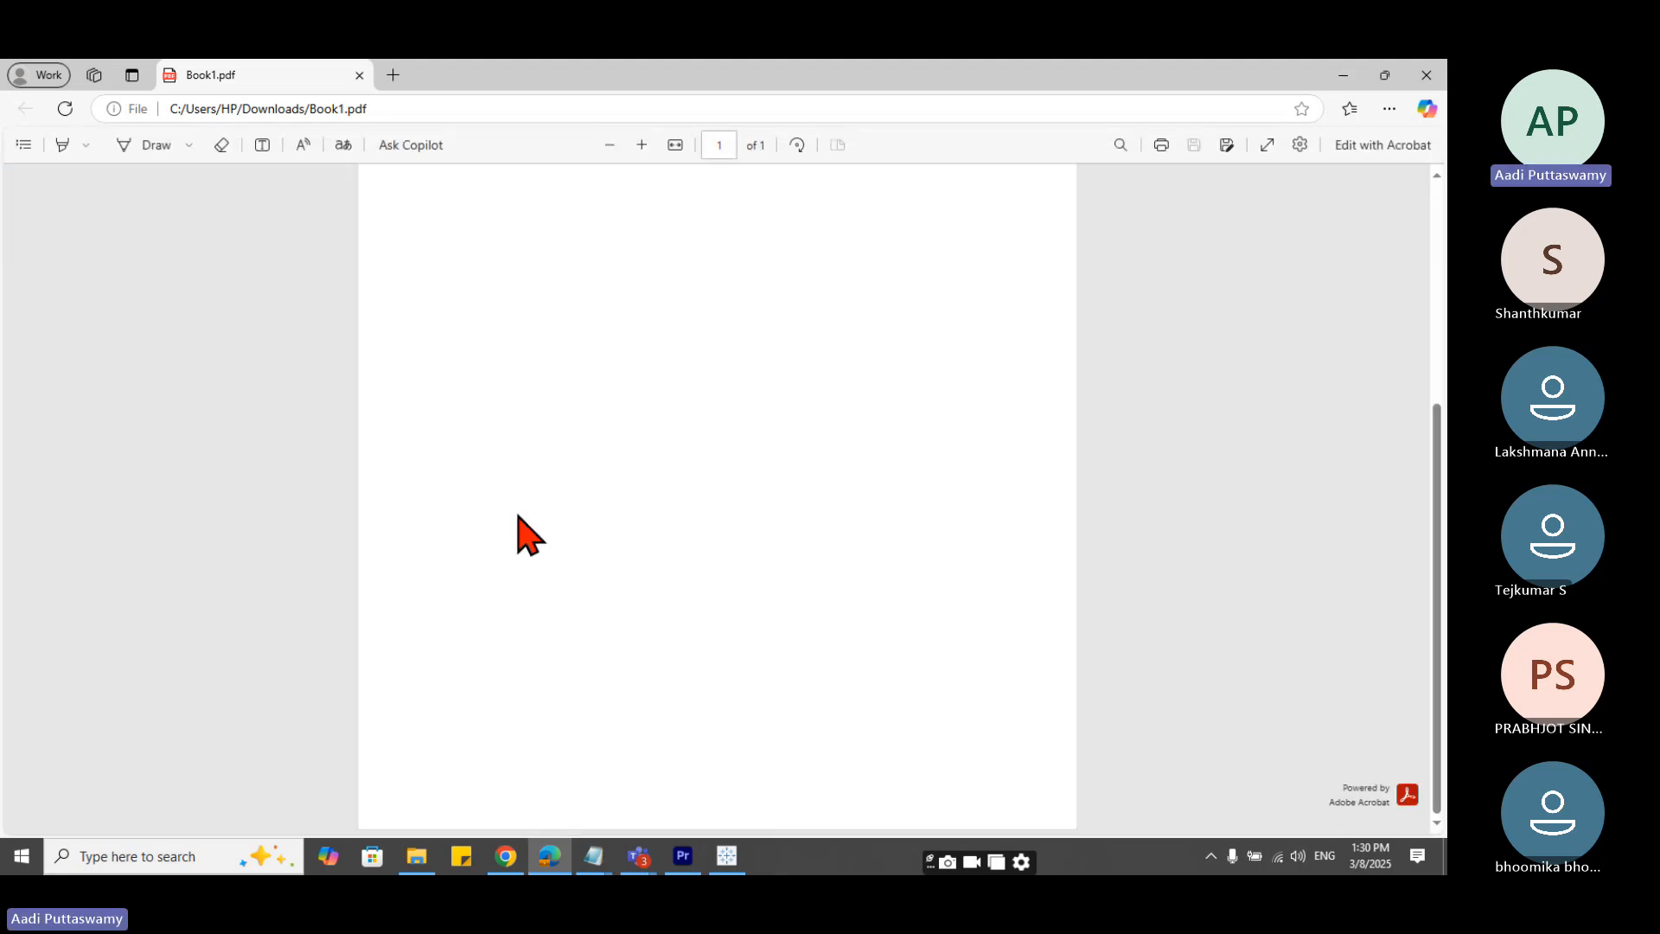
{"action": "left_click", "coordinate": [360, 77]}
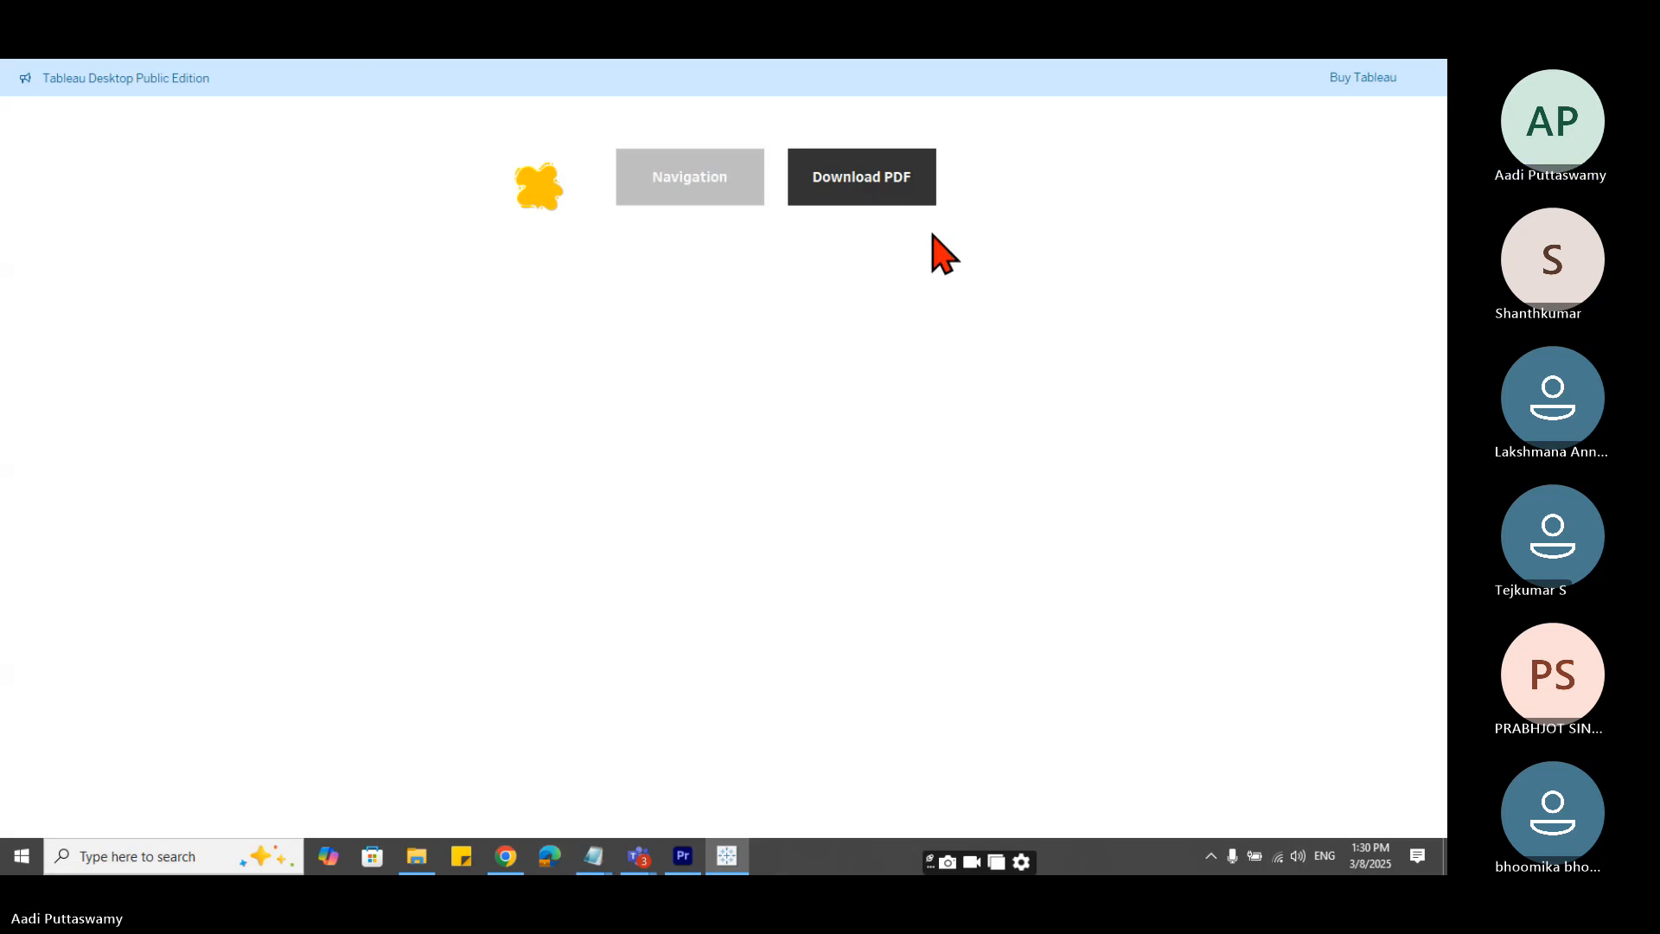
{"action": "key", "text": "Escape"}
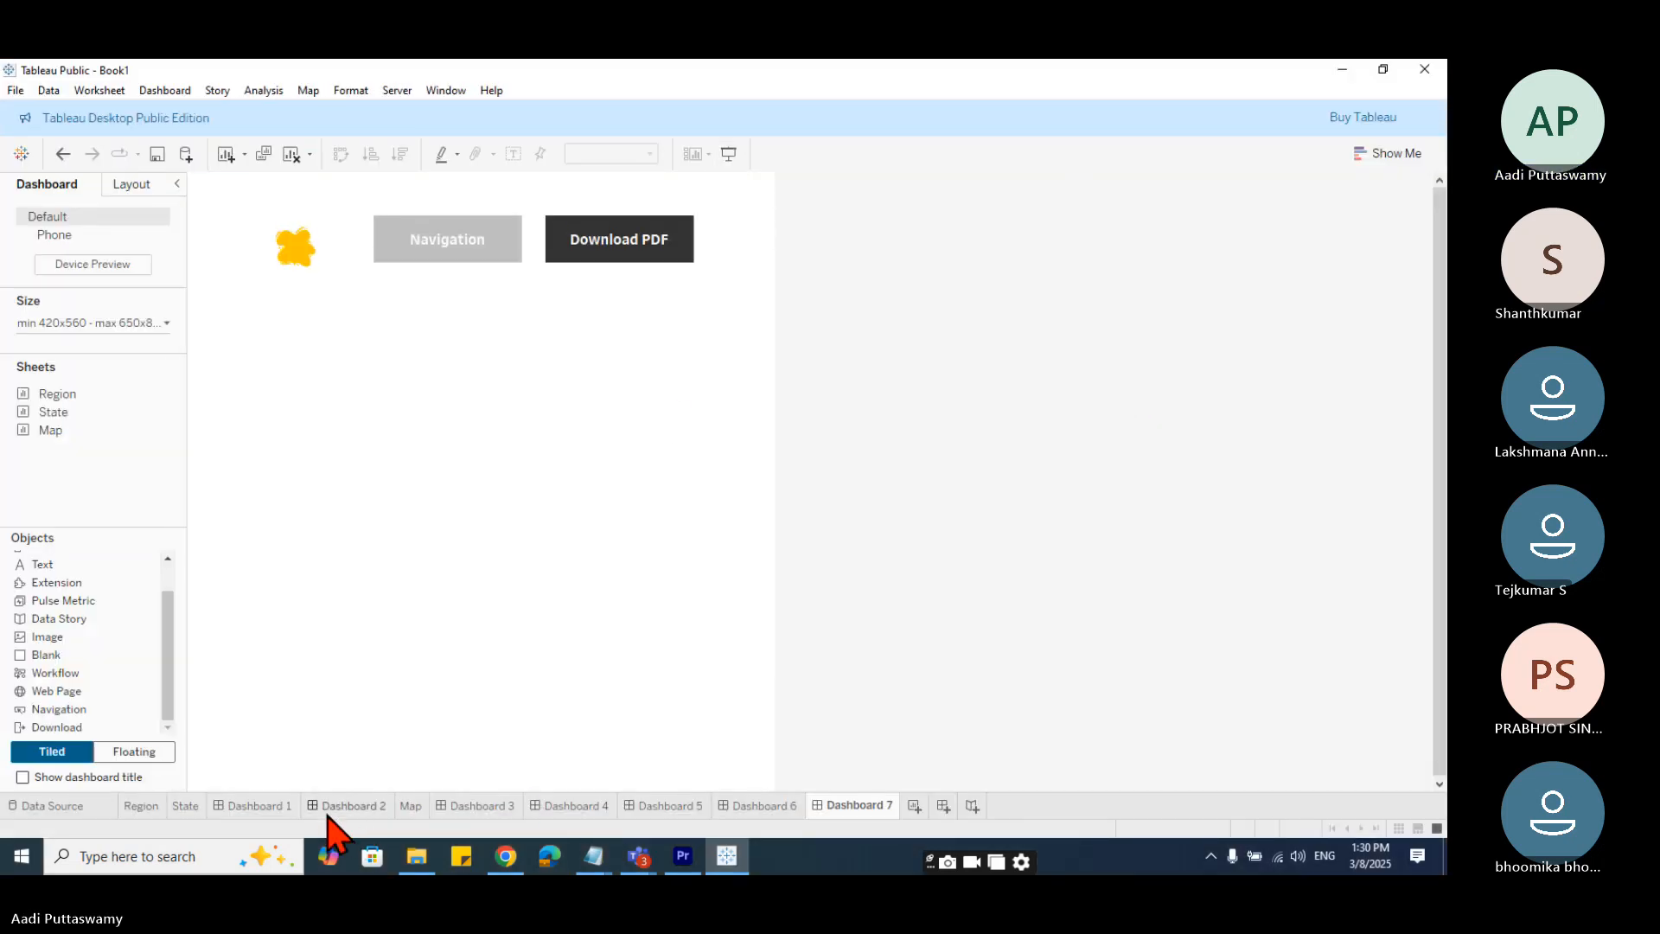
- Place a floating Download button above the State table on Dashboard 2, keeping its PDF export and Text style settings
{"action": "left_click", "coordinate": [252, 807]}
{"action": "left_click", "coordinate": [327, 807]}
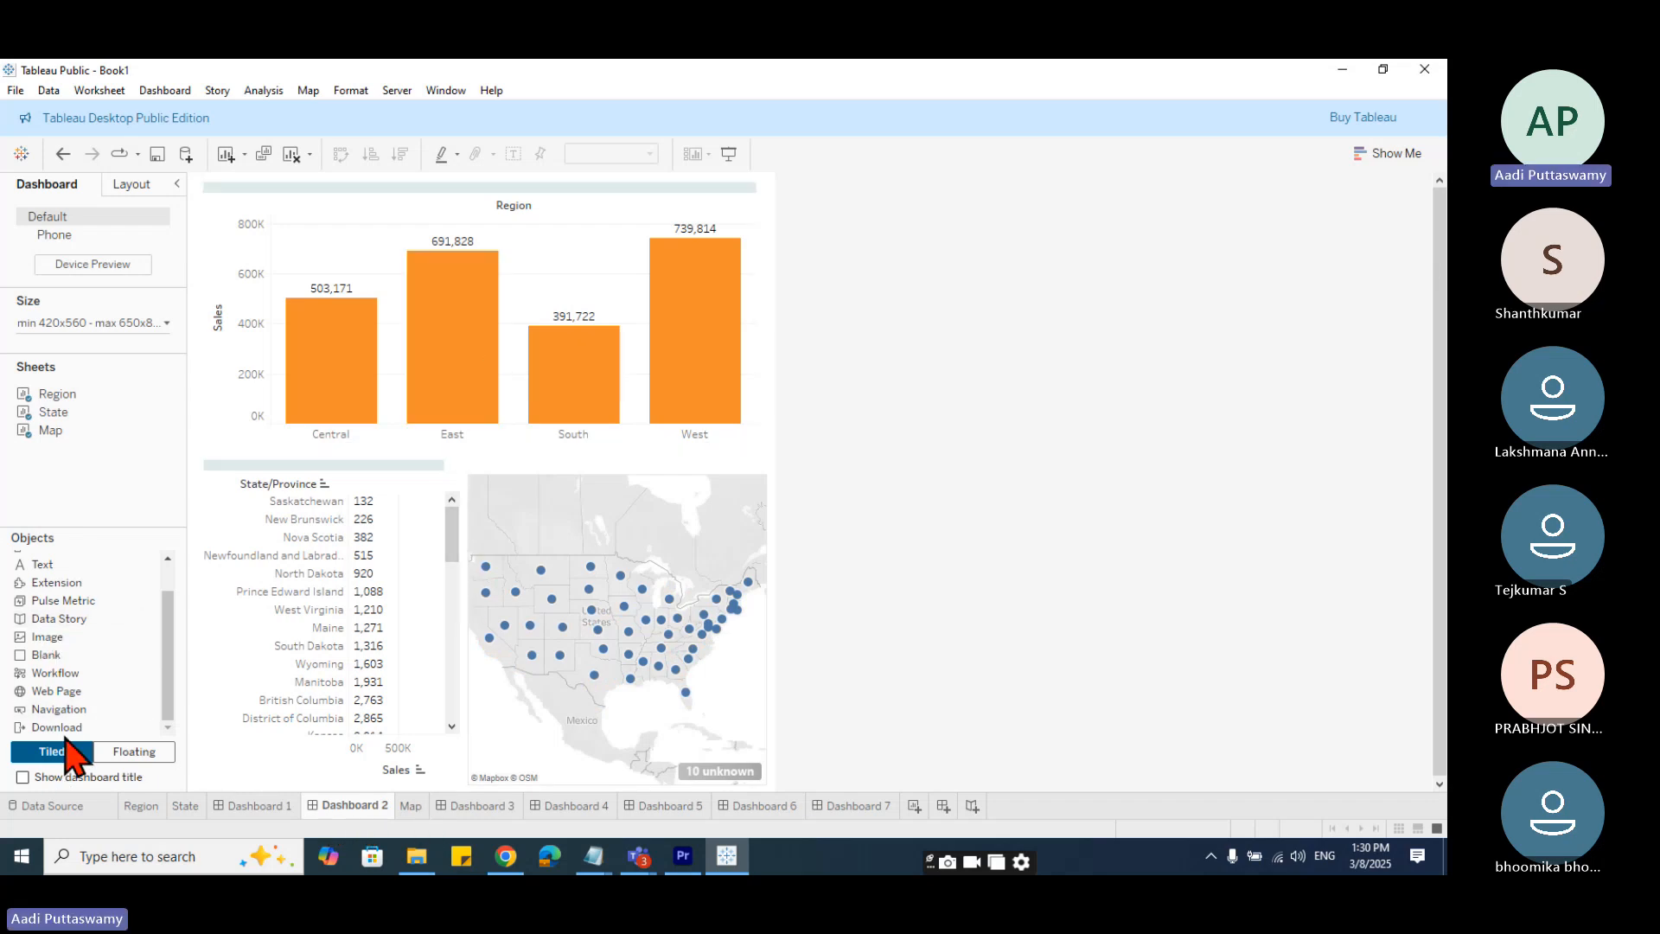
{"action": "left_click_drag", "start_coordinate": [71, 729], "coordinate": [196, 434]}
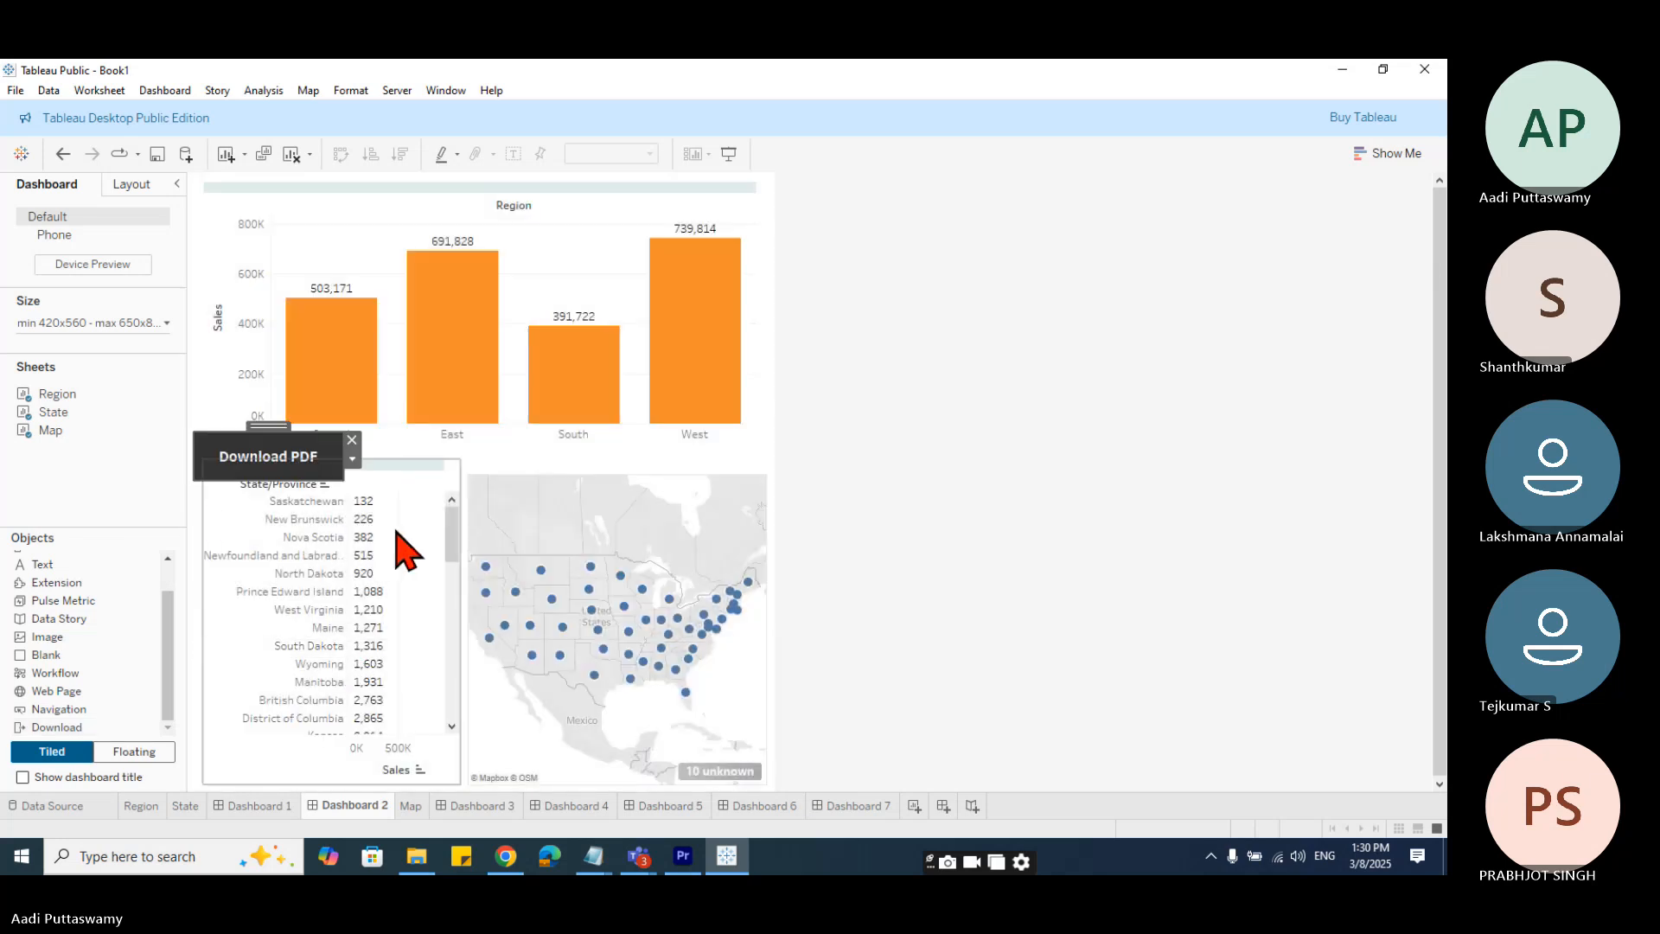
{"action": "left_click", "coordinate": [352, 459]}
{"action": "left_click", "coordinate": [385, 481]}
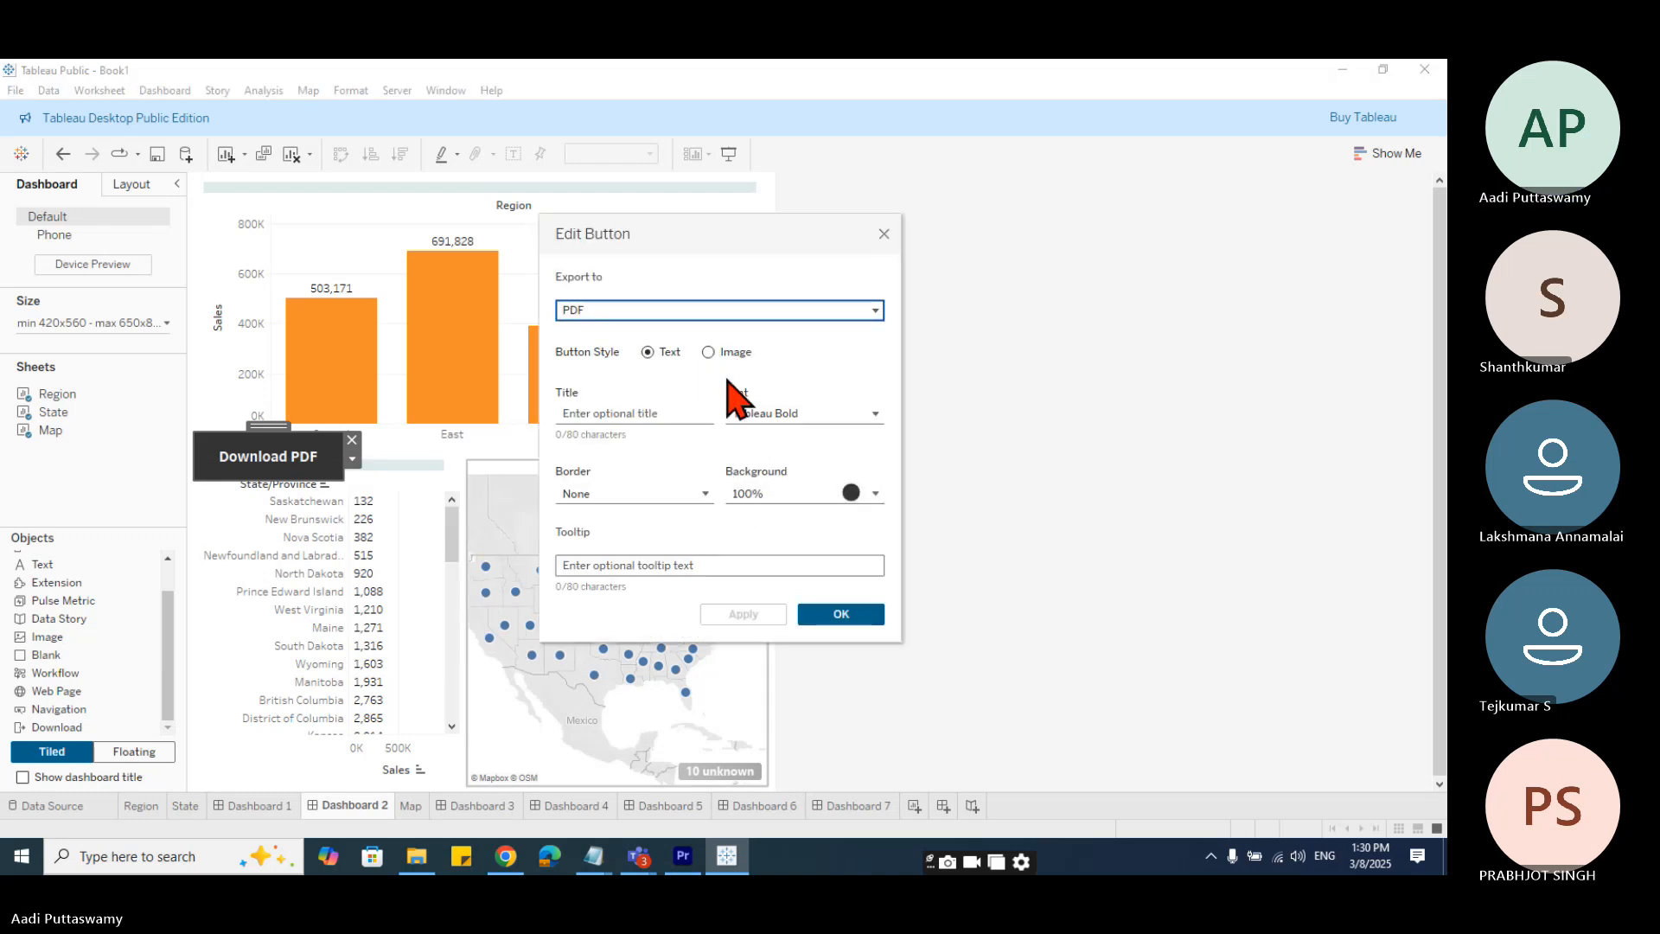
{"action": "left_click", "coordinate": [606, 496]}
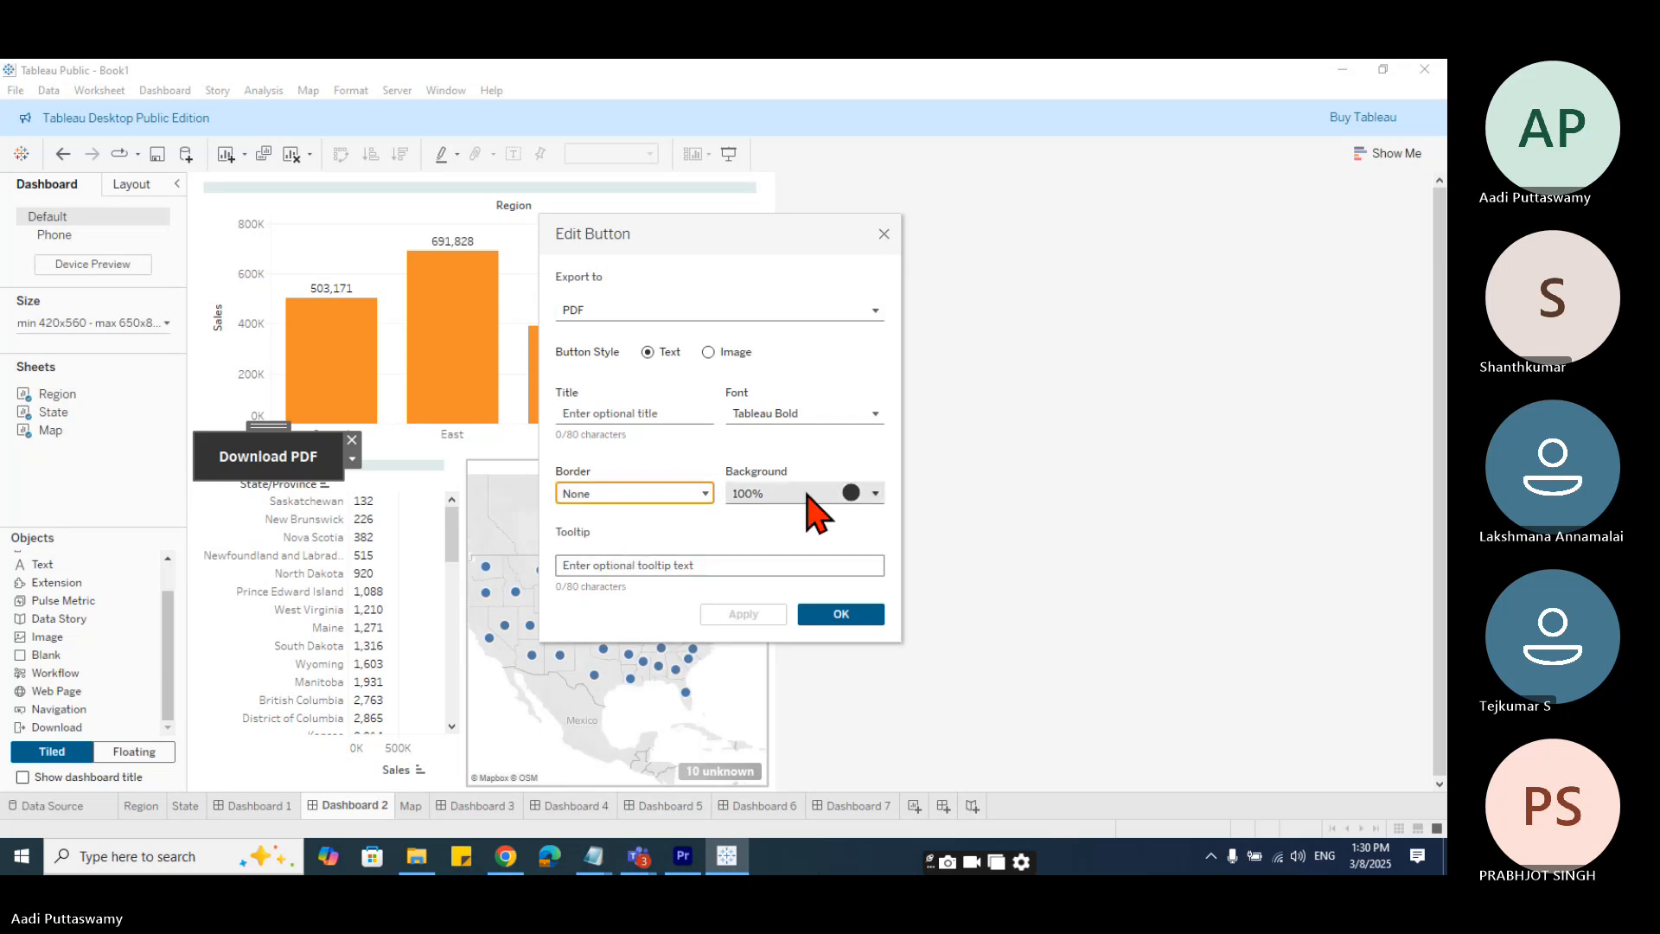
{"action": "left_click", "coordinate": [842, 614]}
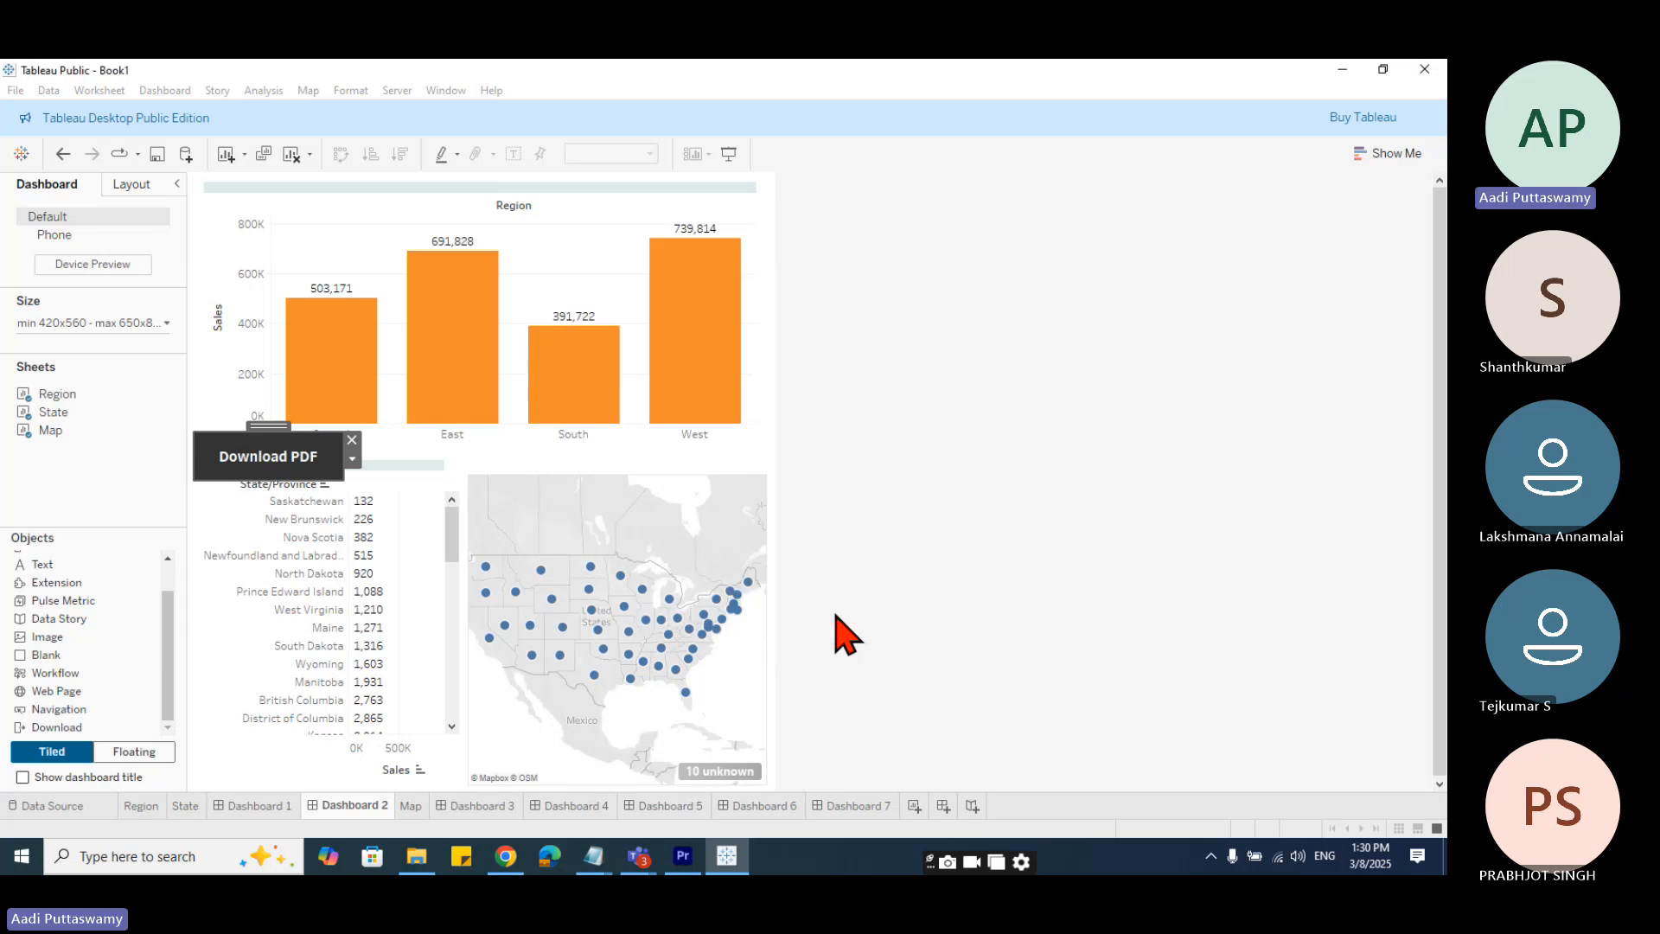
- Export Dashboard 2 with its Download PDF button in presentation mode, replacing Book1.pdf in Downloads
{"action": "left_click", "coordinate": [729, 156]}
{"action": "left_click", "coordinate": [508, 445]}
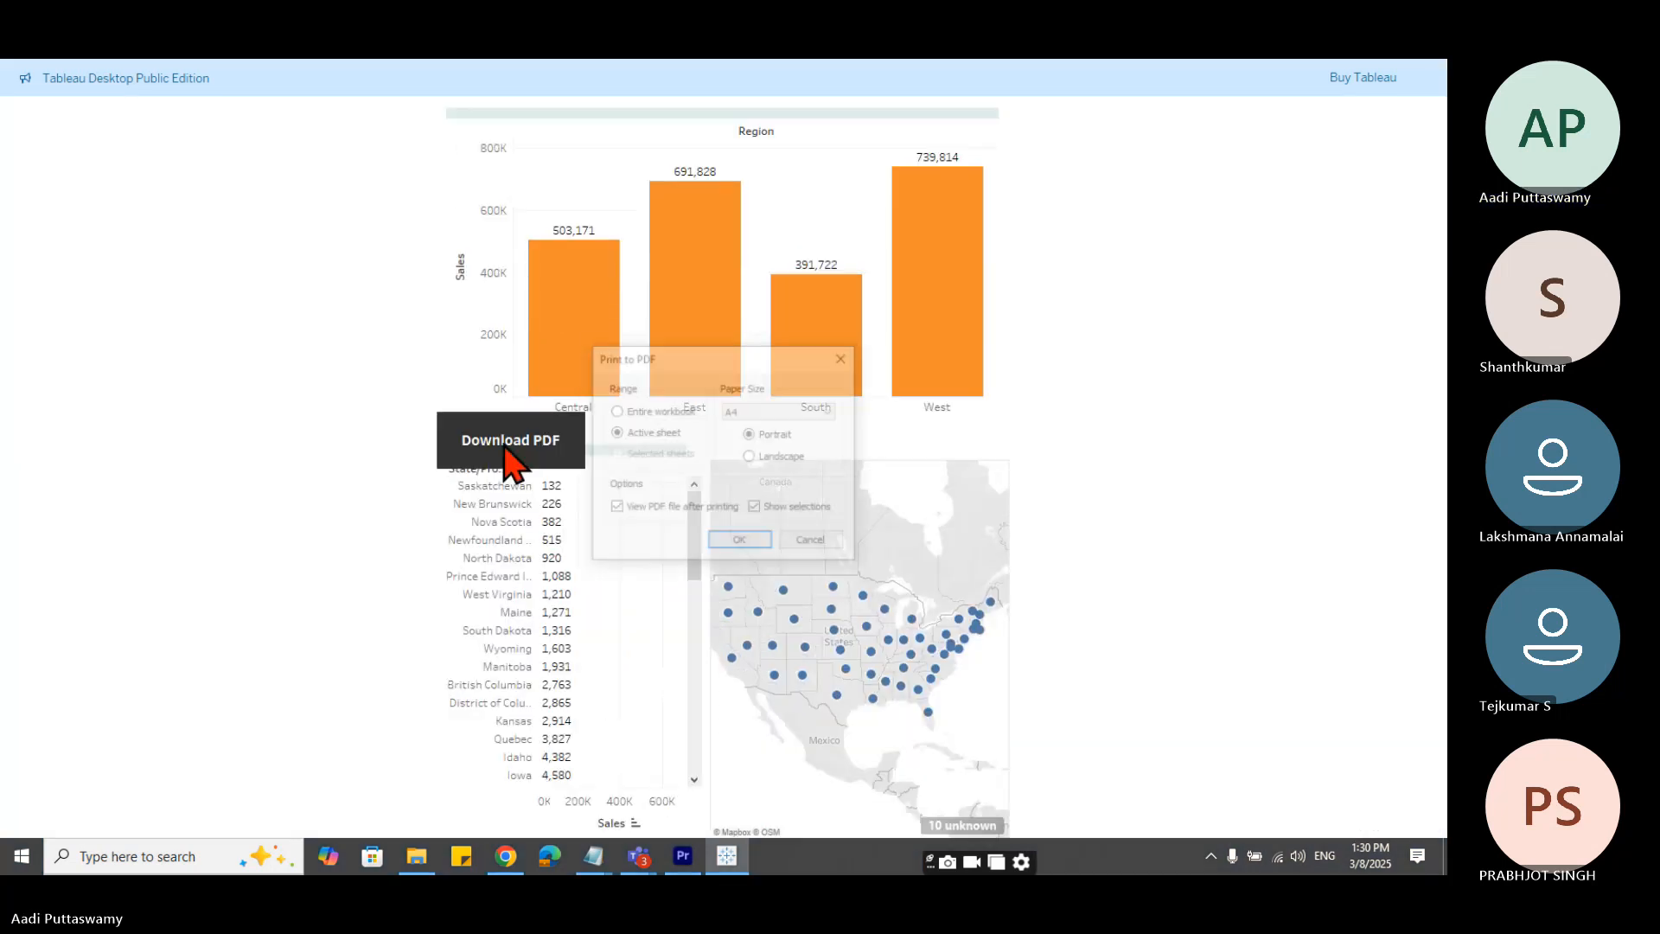
{"action": "left_click", "coordinate": [741, 543]}
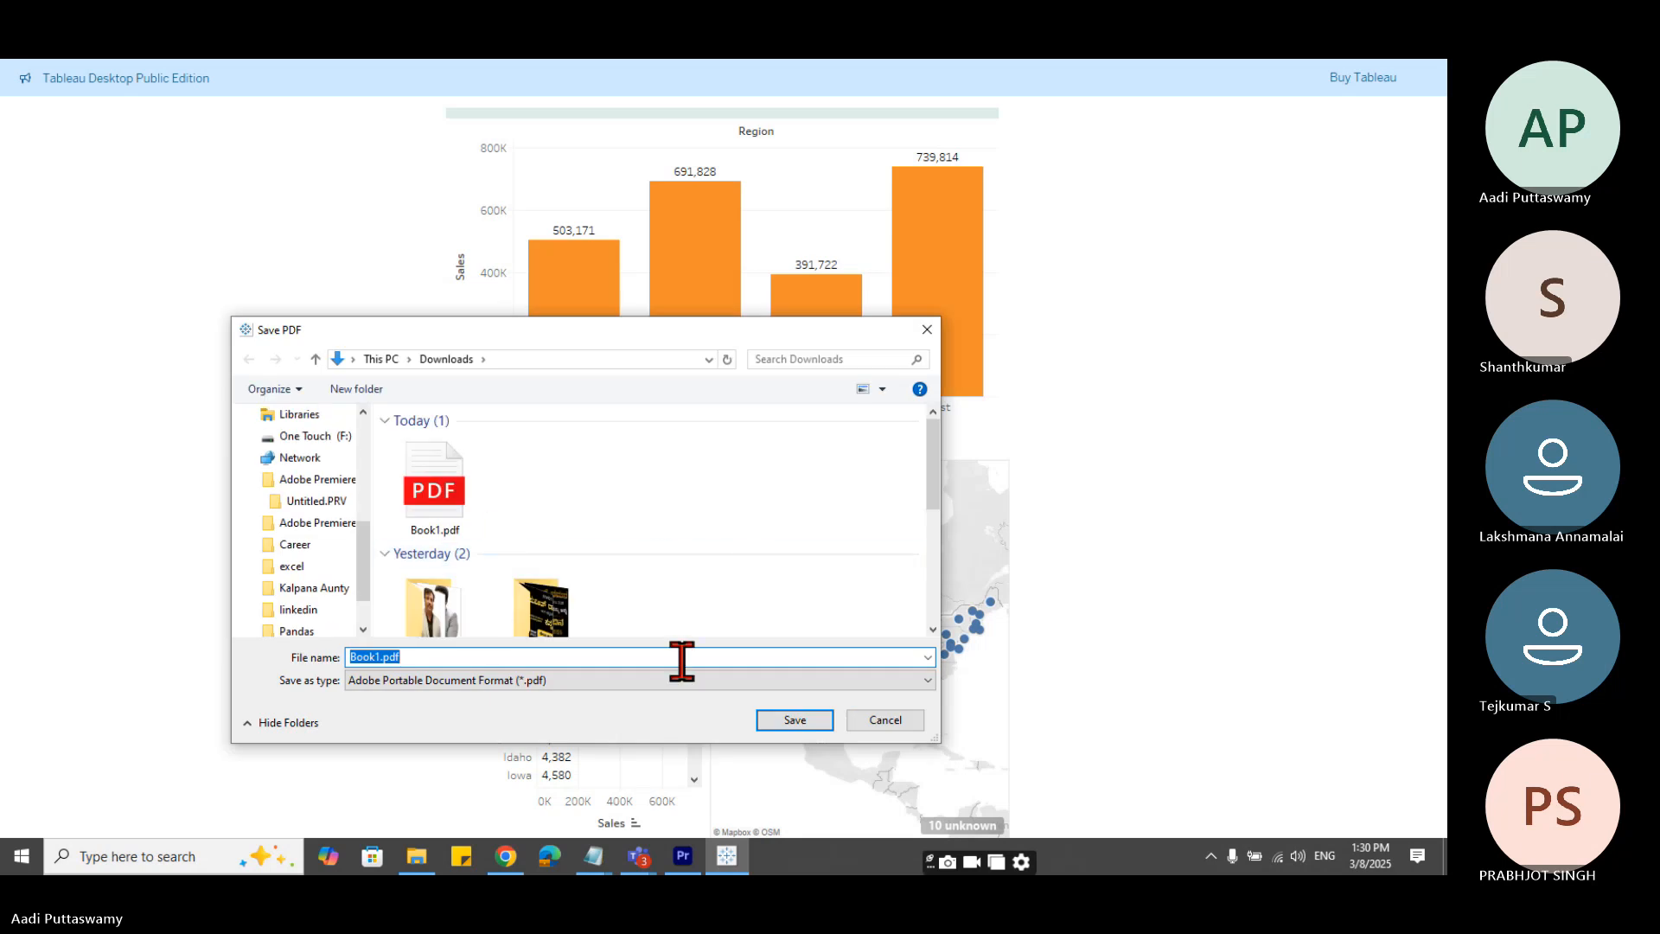
{"action": "key", "text": "Return"}
{"action": "left_click", "coordinate": [786, 458]}
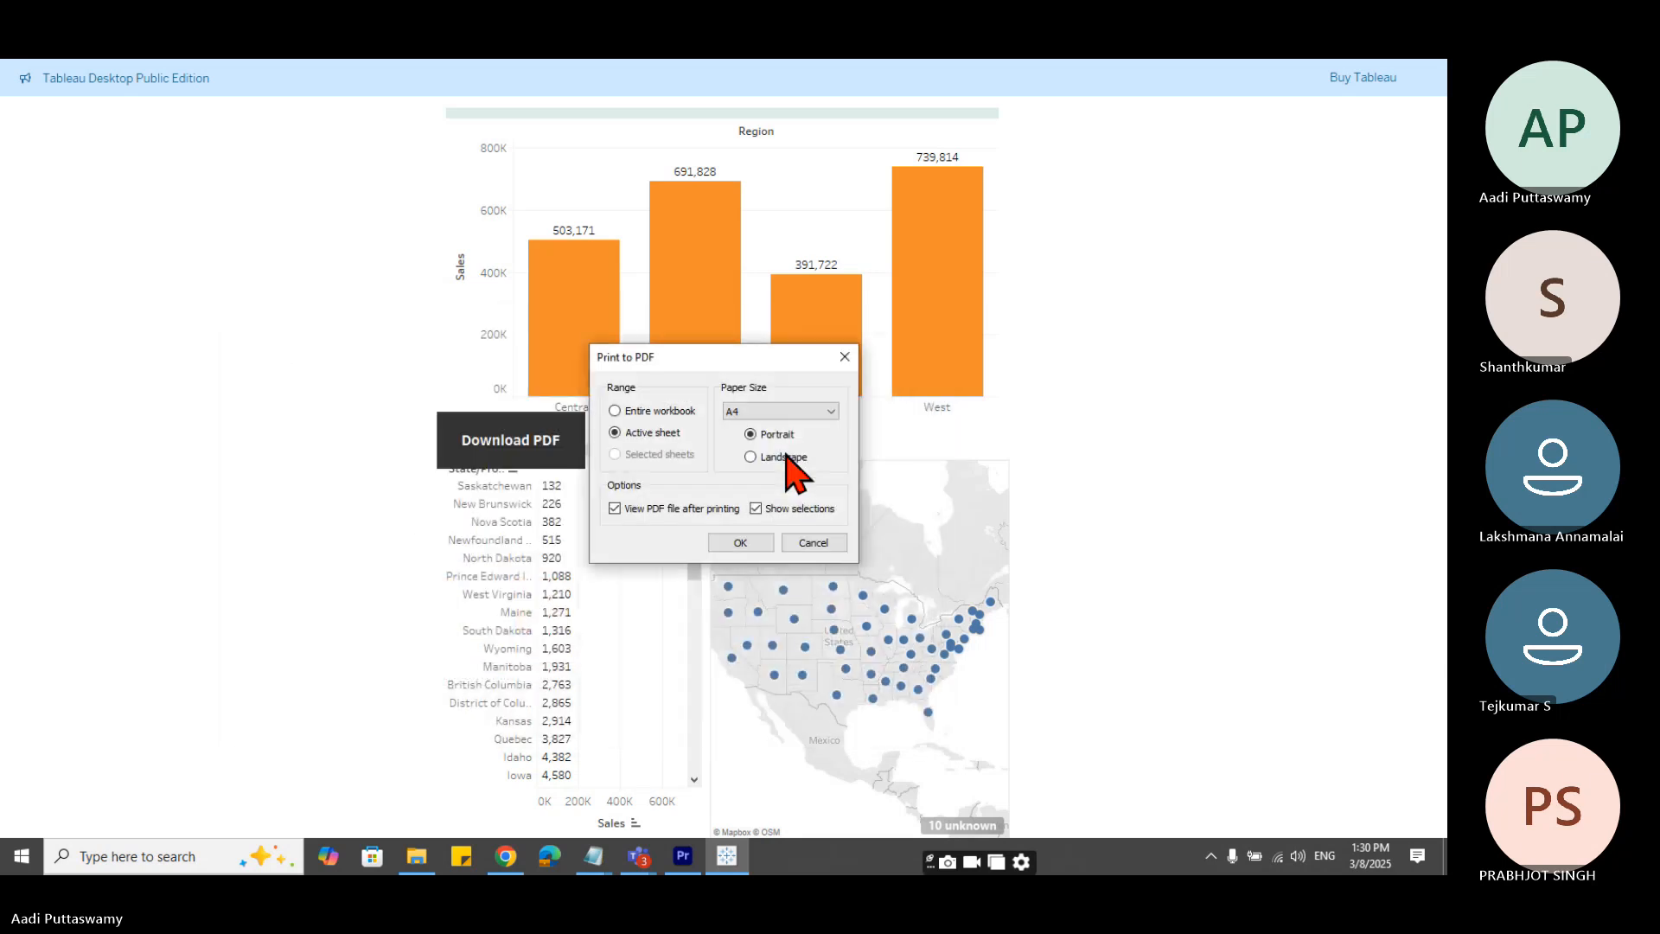
{"action": "left_click", "coordinate": [752, 545]}
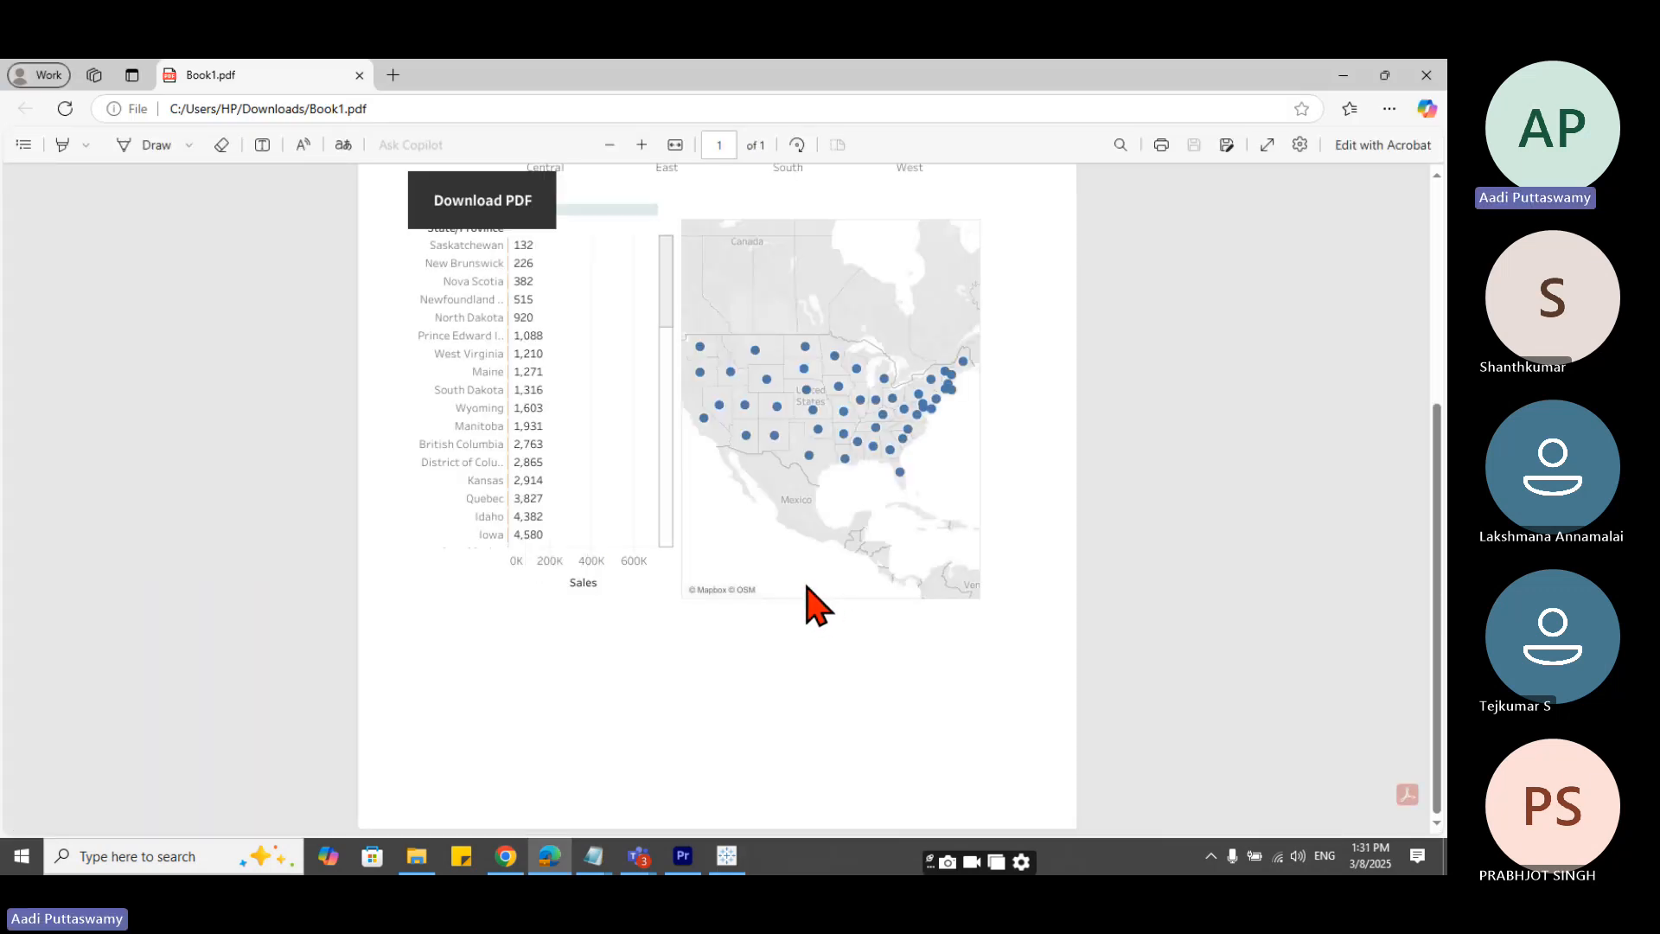
- Examine the charts, table and map in the exported Dashboard 2 PDF, then close it
{"action": "scroll", "coordinate": [813, 605], "scroll_direction": "up", "scroll_amount": 4}
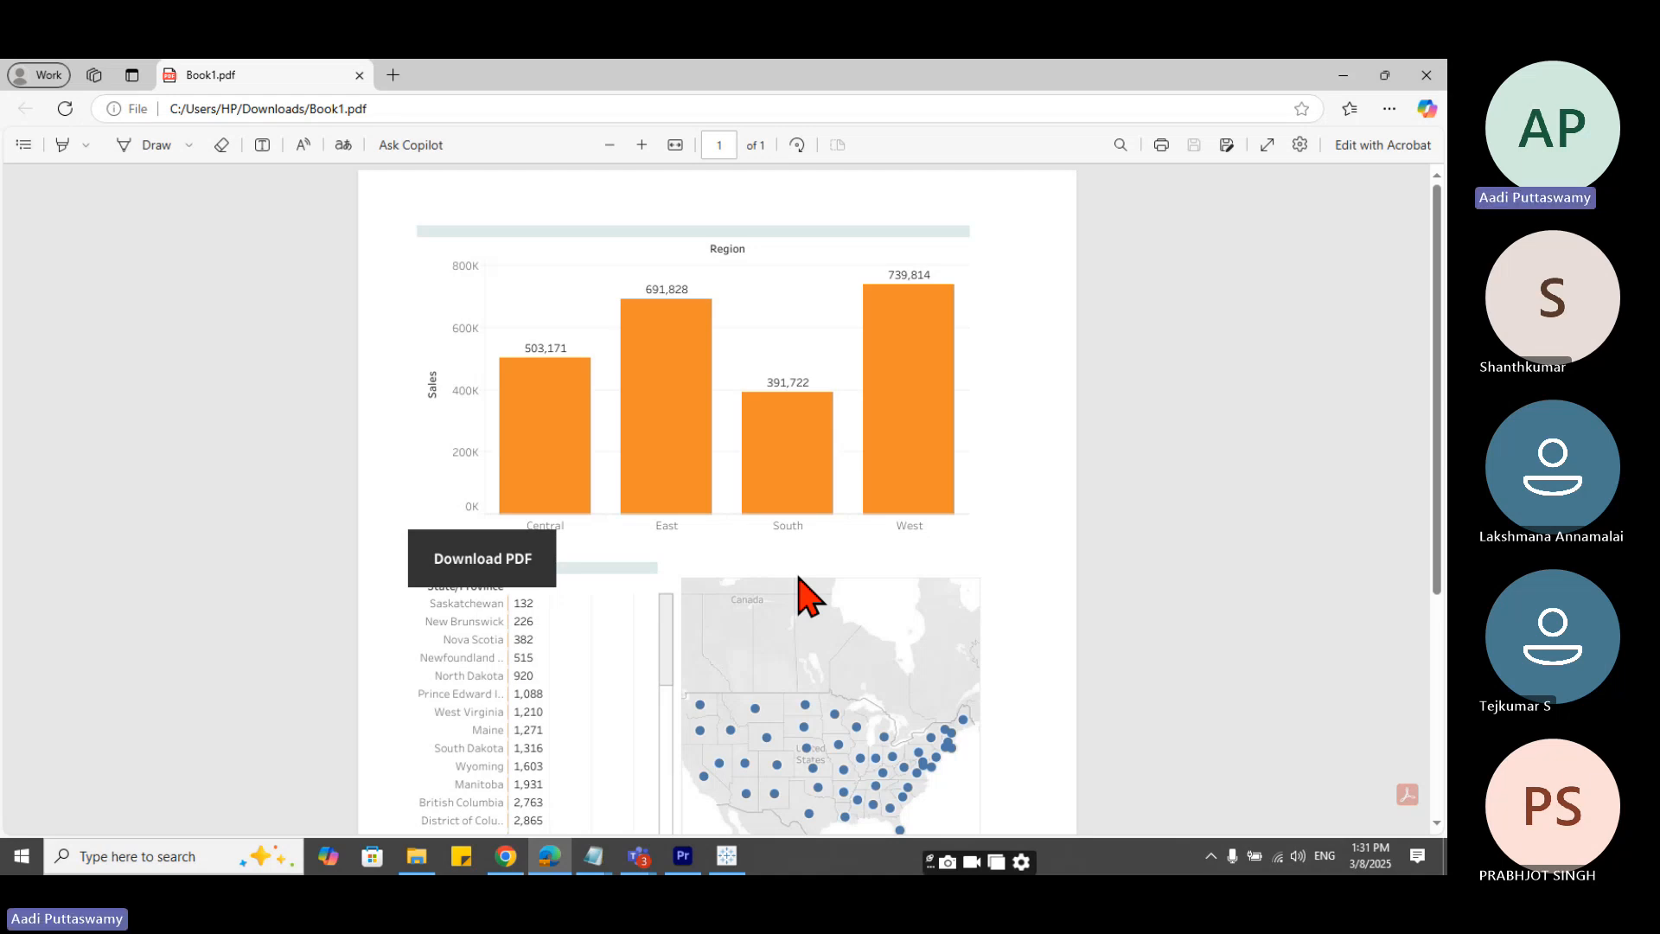
{"action": "scroll", "coordinate": [778, 588], "scroll_direction": "down", "scroll_amount": 3}
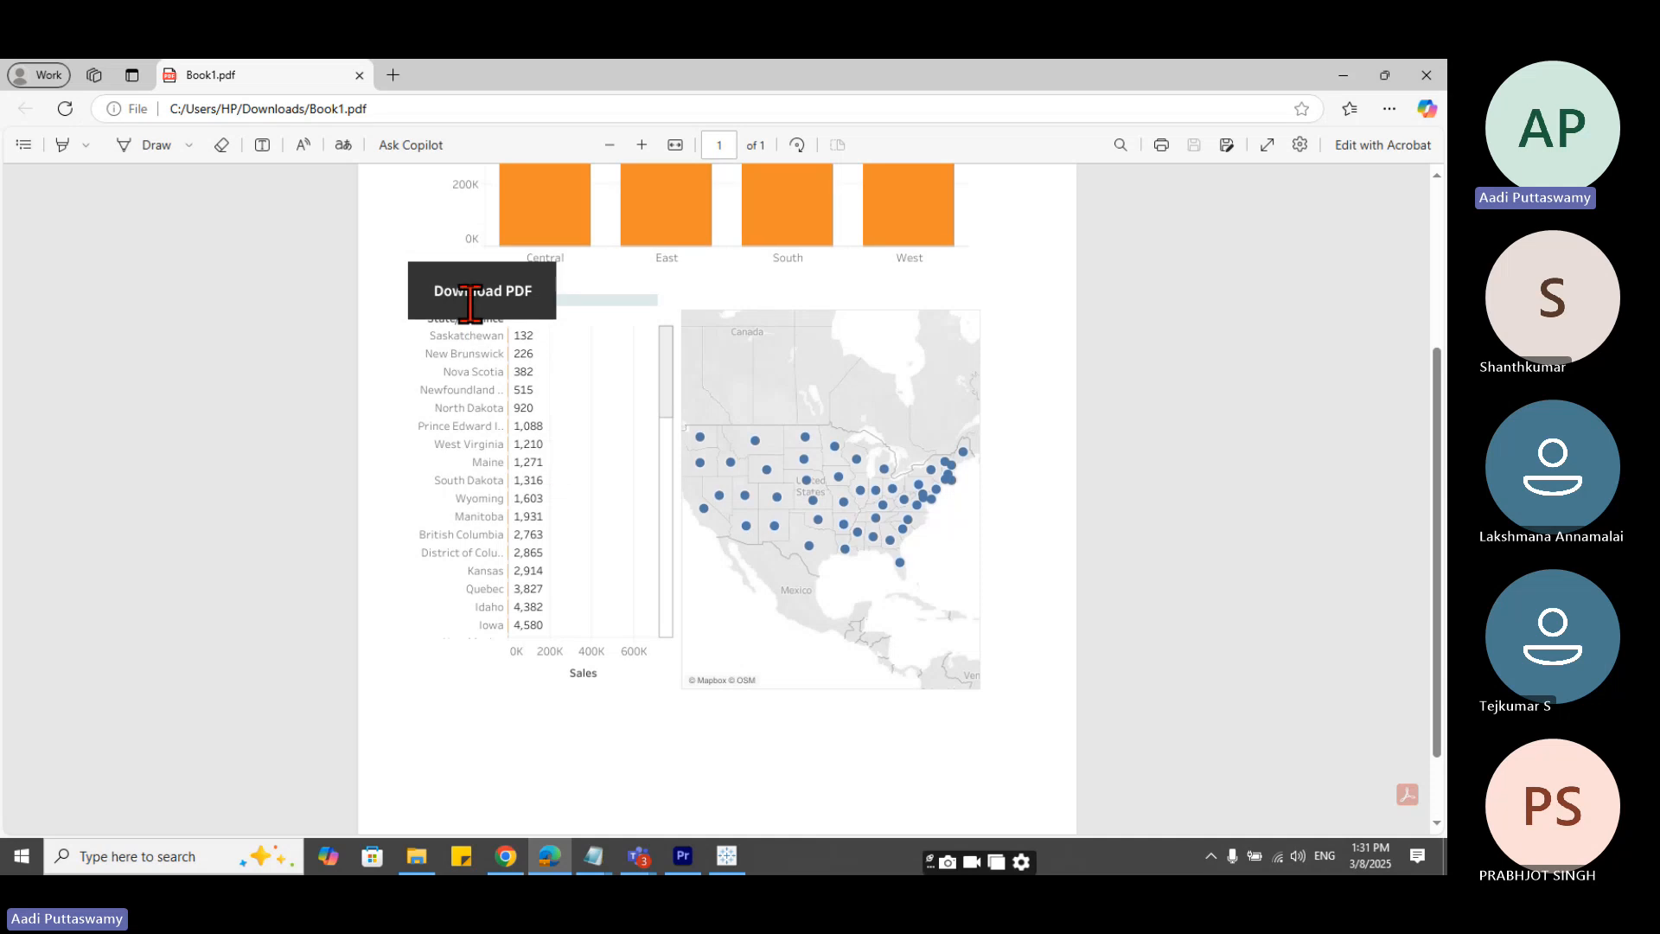
{"action": "left_click_drag", "start_coordinate": [449, 293], "coordinate": [537, 337]}
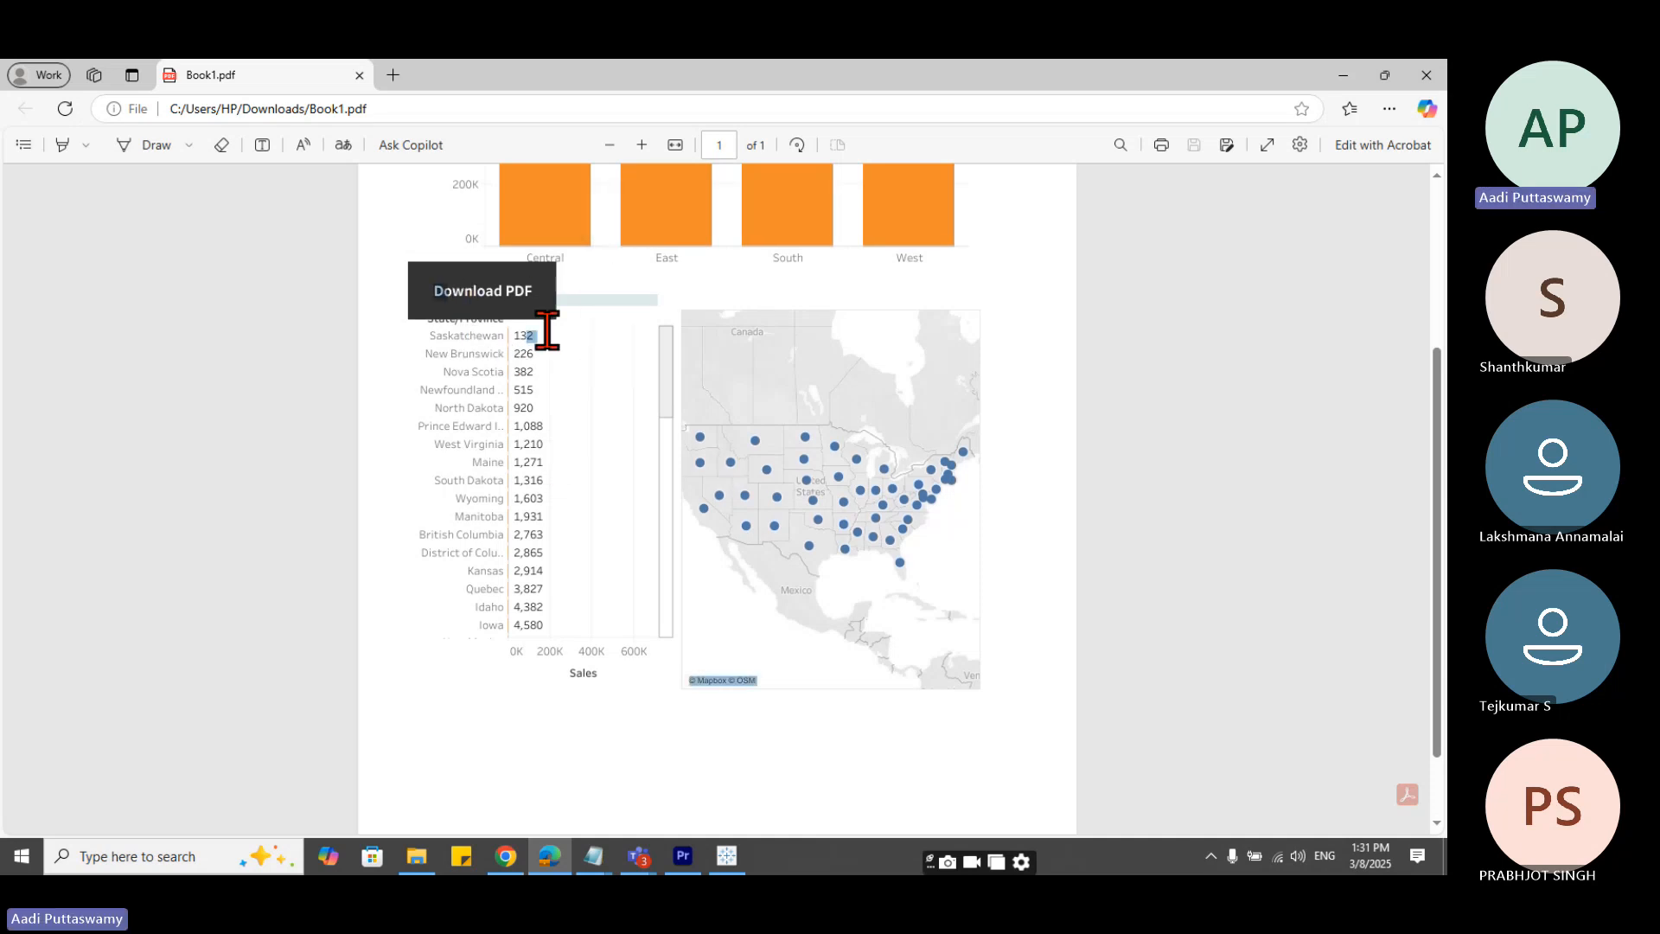
{"action": "scroll", "coordinate": [798, 441], "scroll_direction": "up", "scroll_amount": 1}
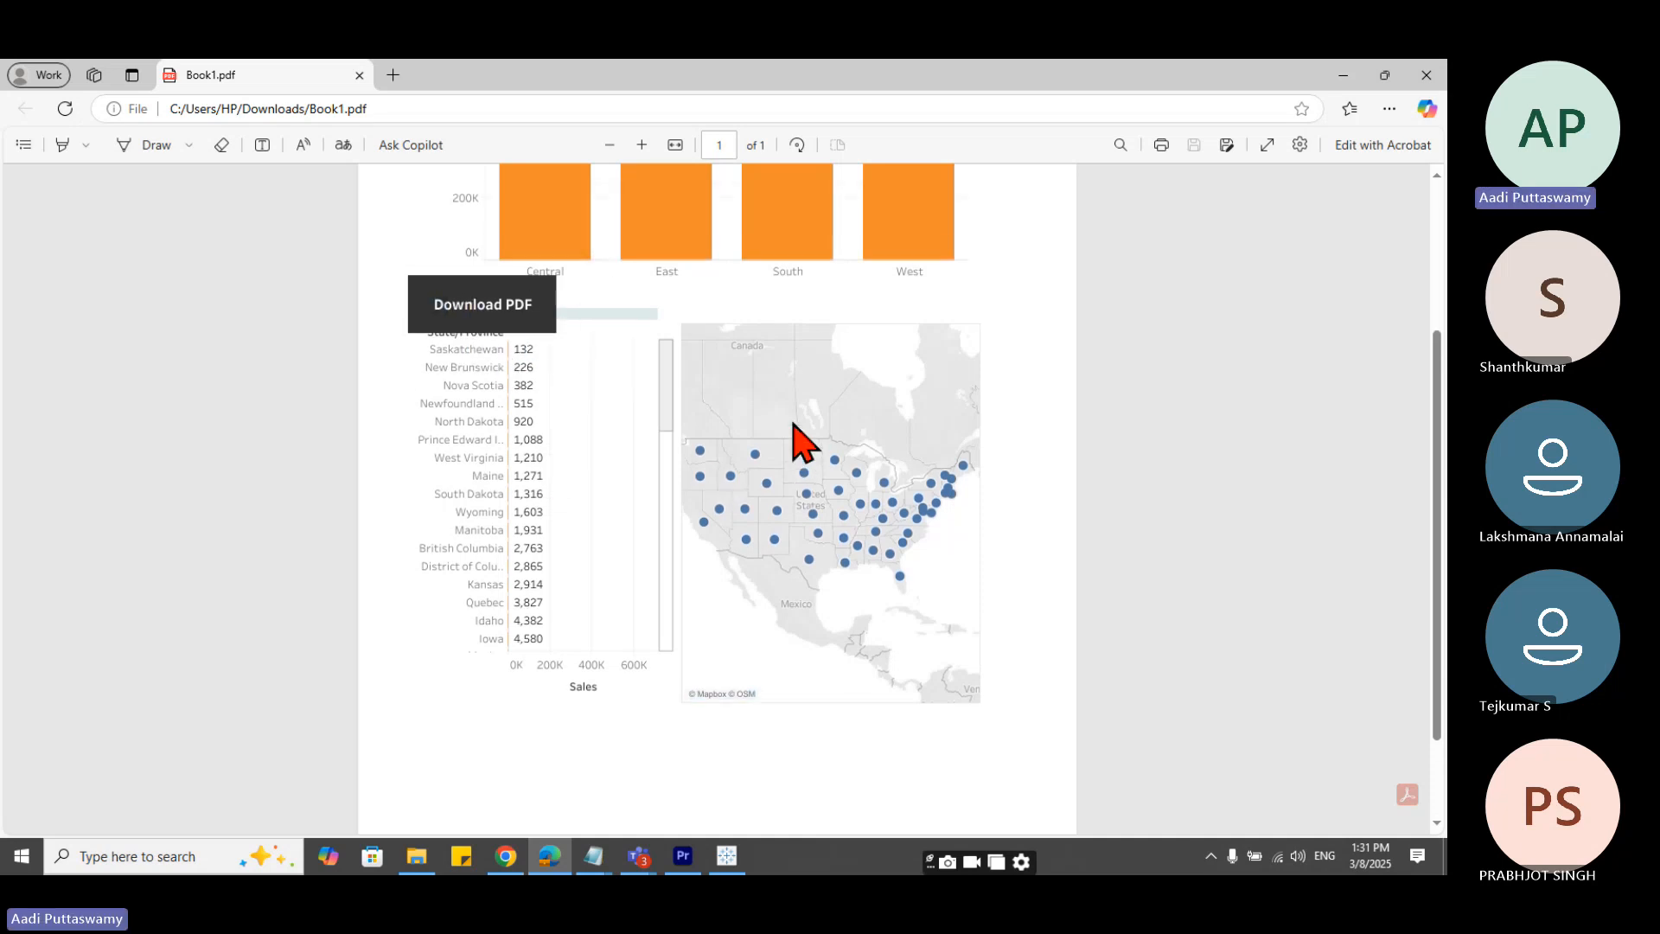
{"action": "left_click", "coordinate": [359, 75]}
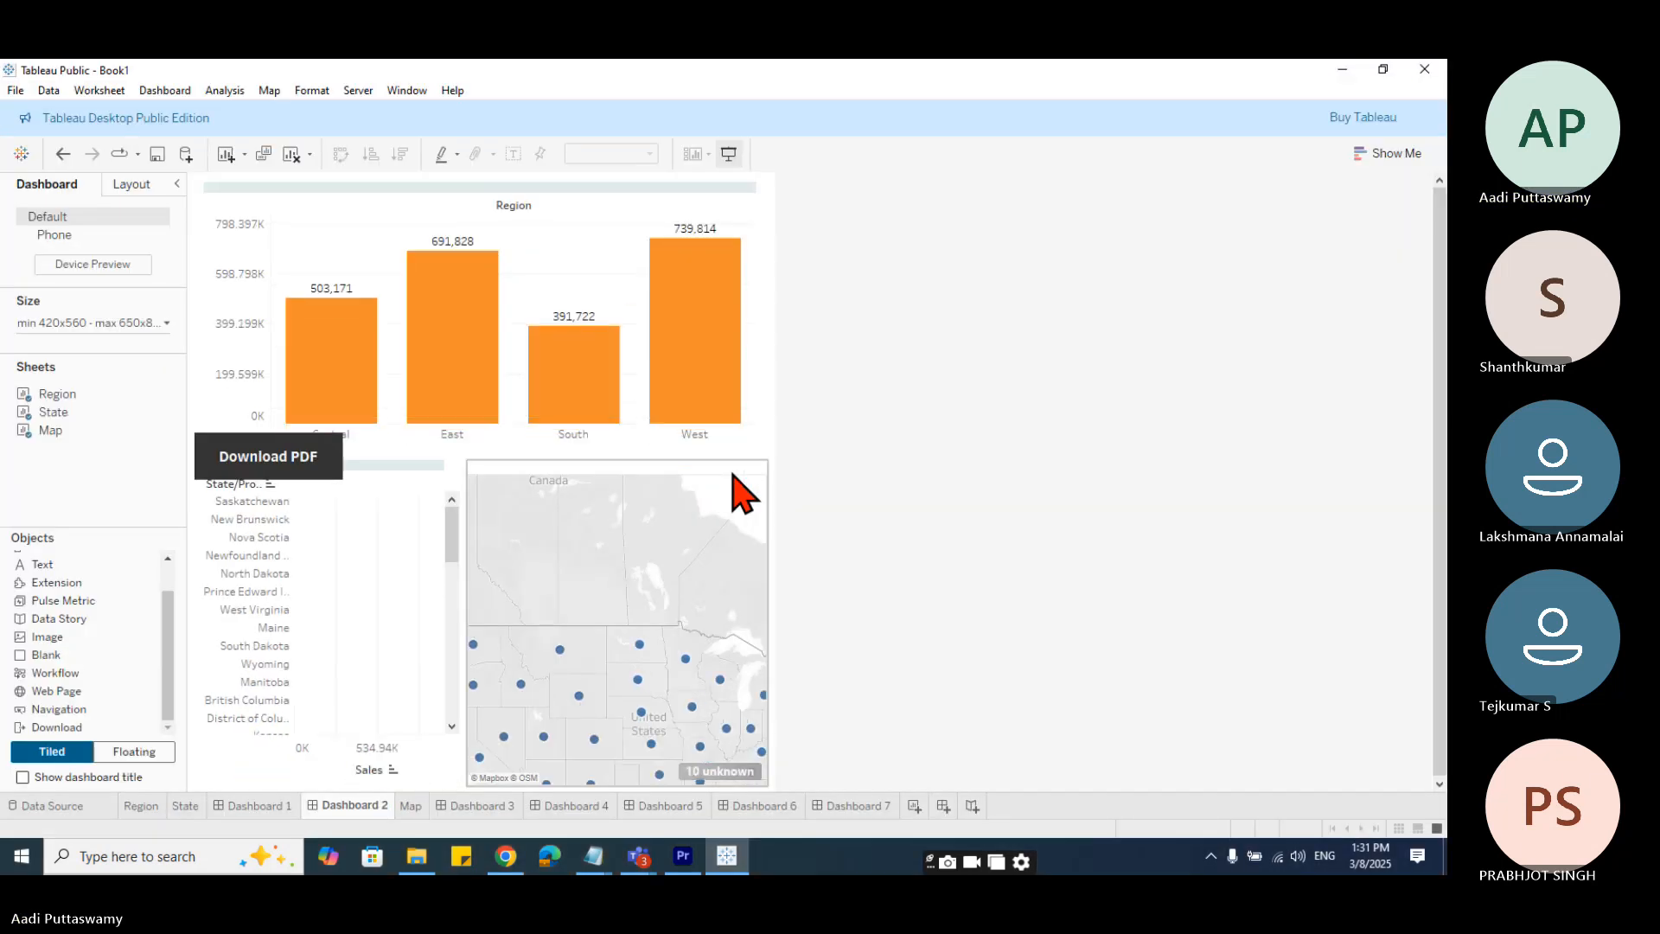
- Review the Download PDF button's edit settings on Dashboard 2, then close them without making changes
{"action": "left_click", "coordinate": [315, 467]}
{"action": "left_click", "coordinate": [352, 459]}
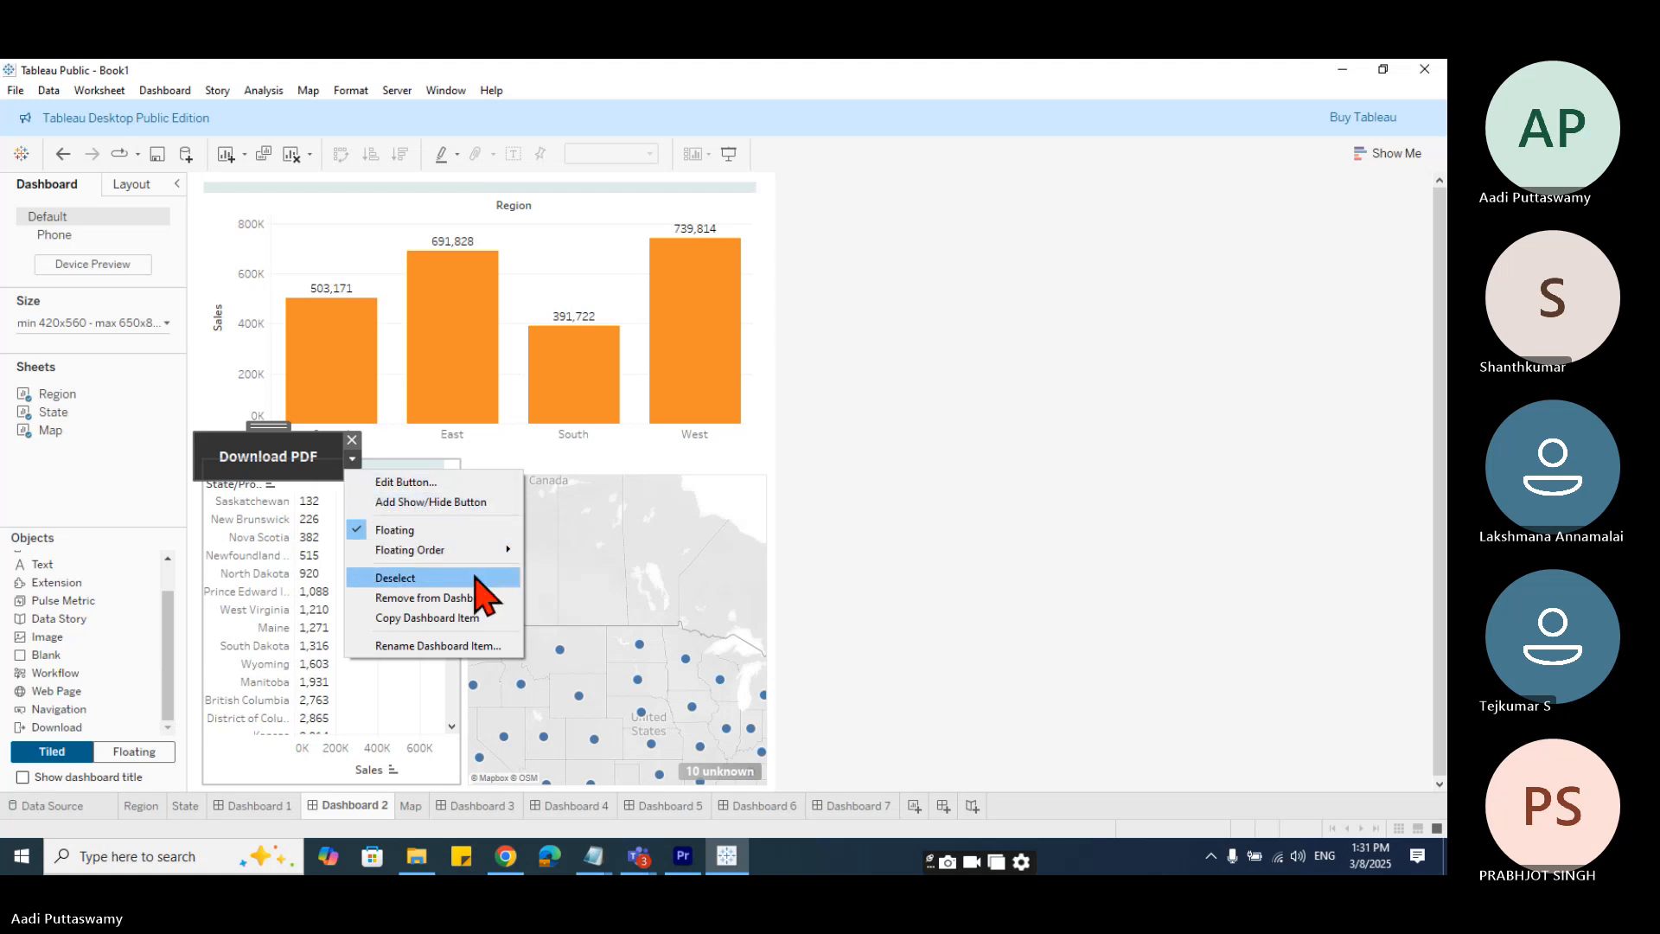
{"action": "mouse_move", "coordinate": [471, 555]}
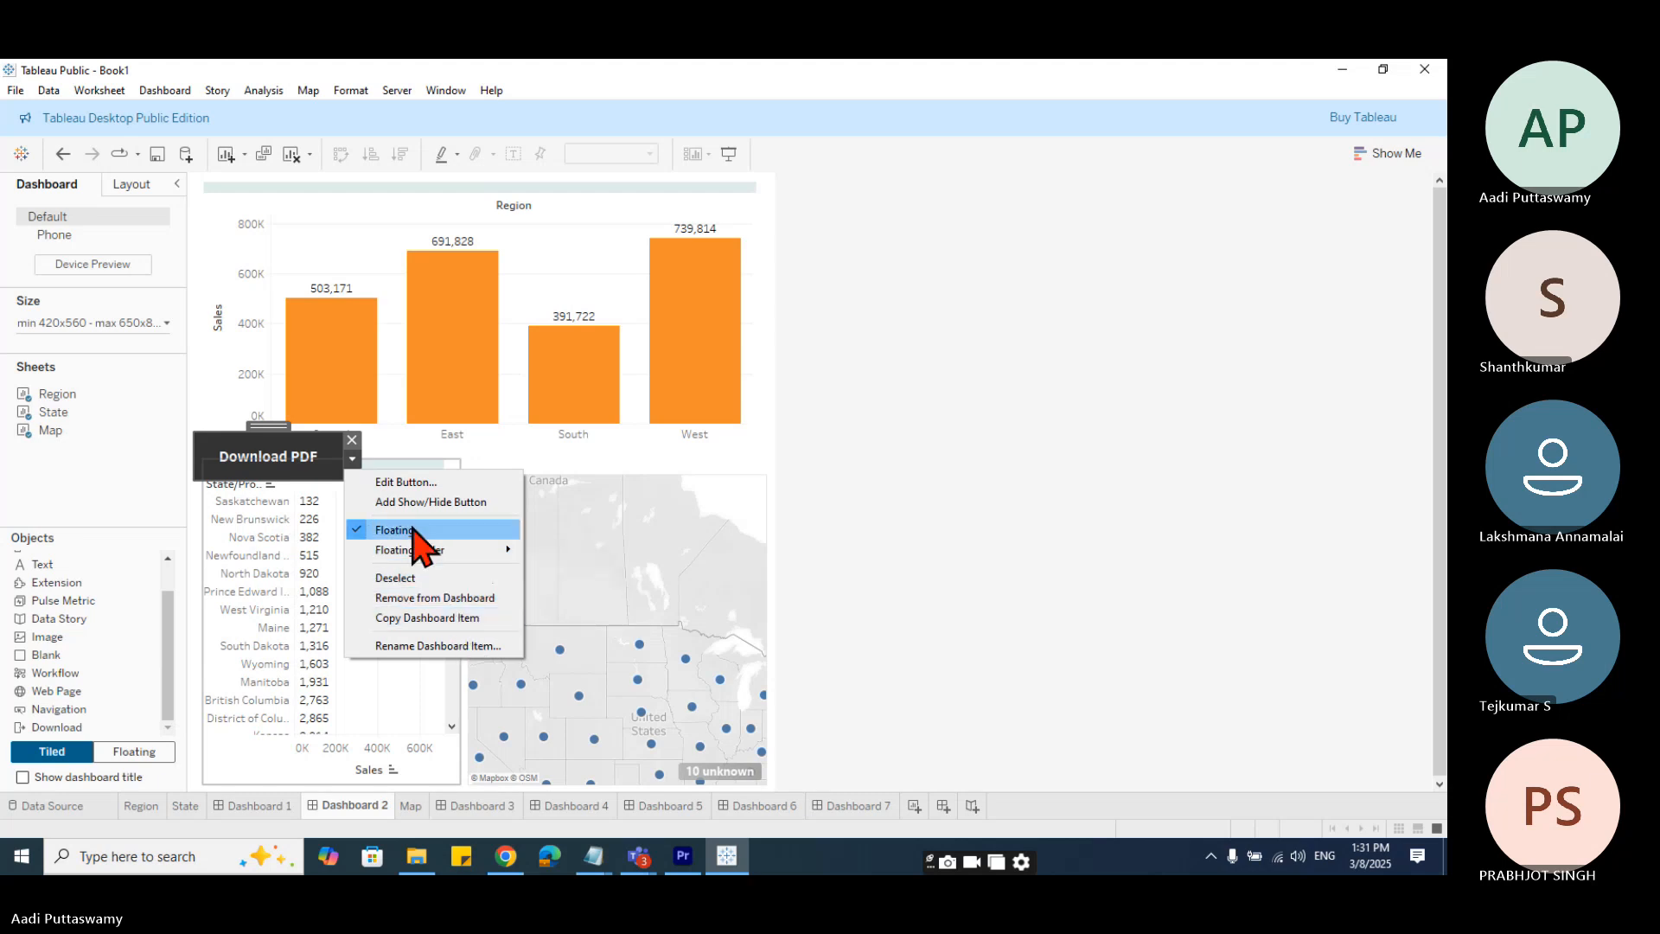
{"action": "left_click", "coordinate": [405, 484]}
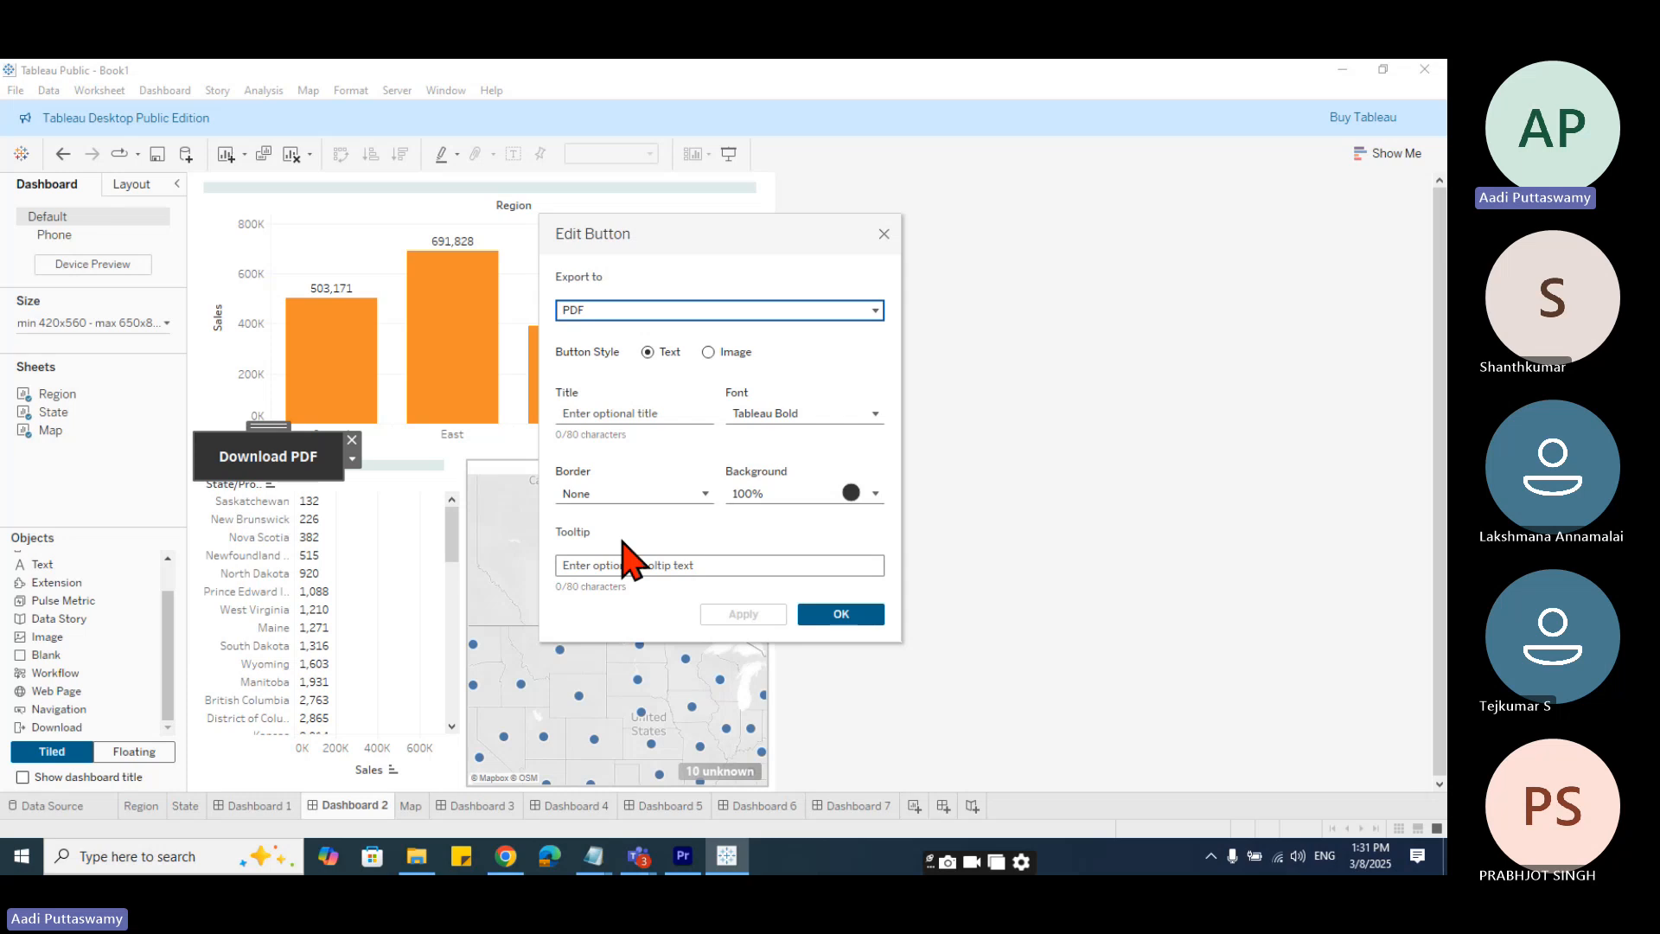
{"action": "left_click", "coordinate": [877, 237]}
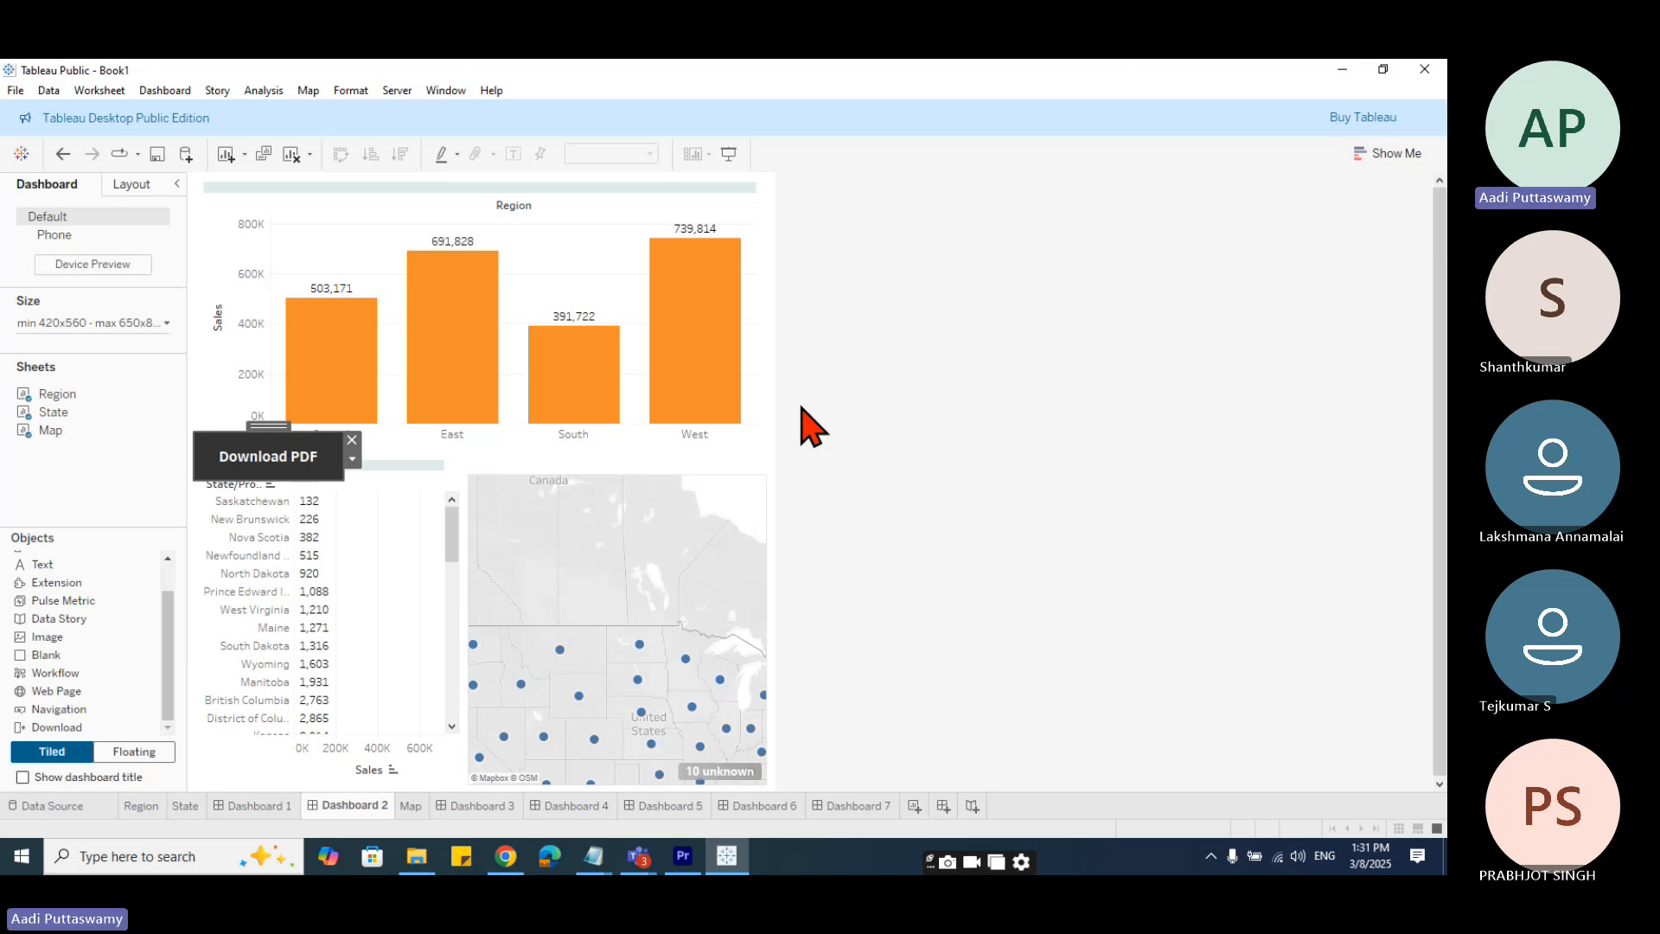
- Look through the dashboard, data and worksheet commands available while Dashboard 2 is open
{"action": "left_click", "coordinate": [164, 89]}
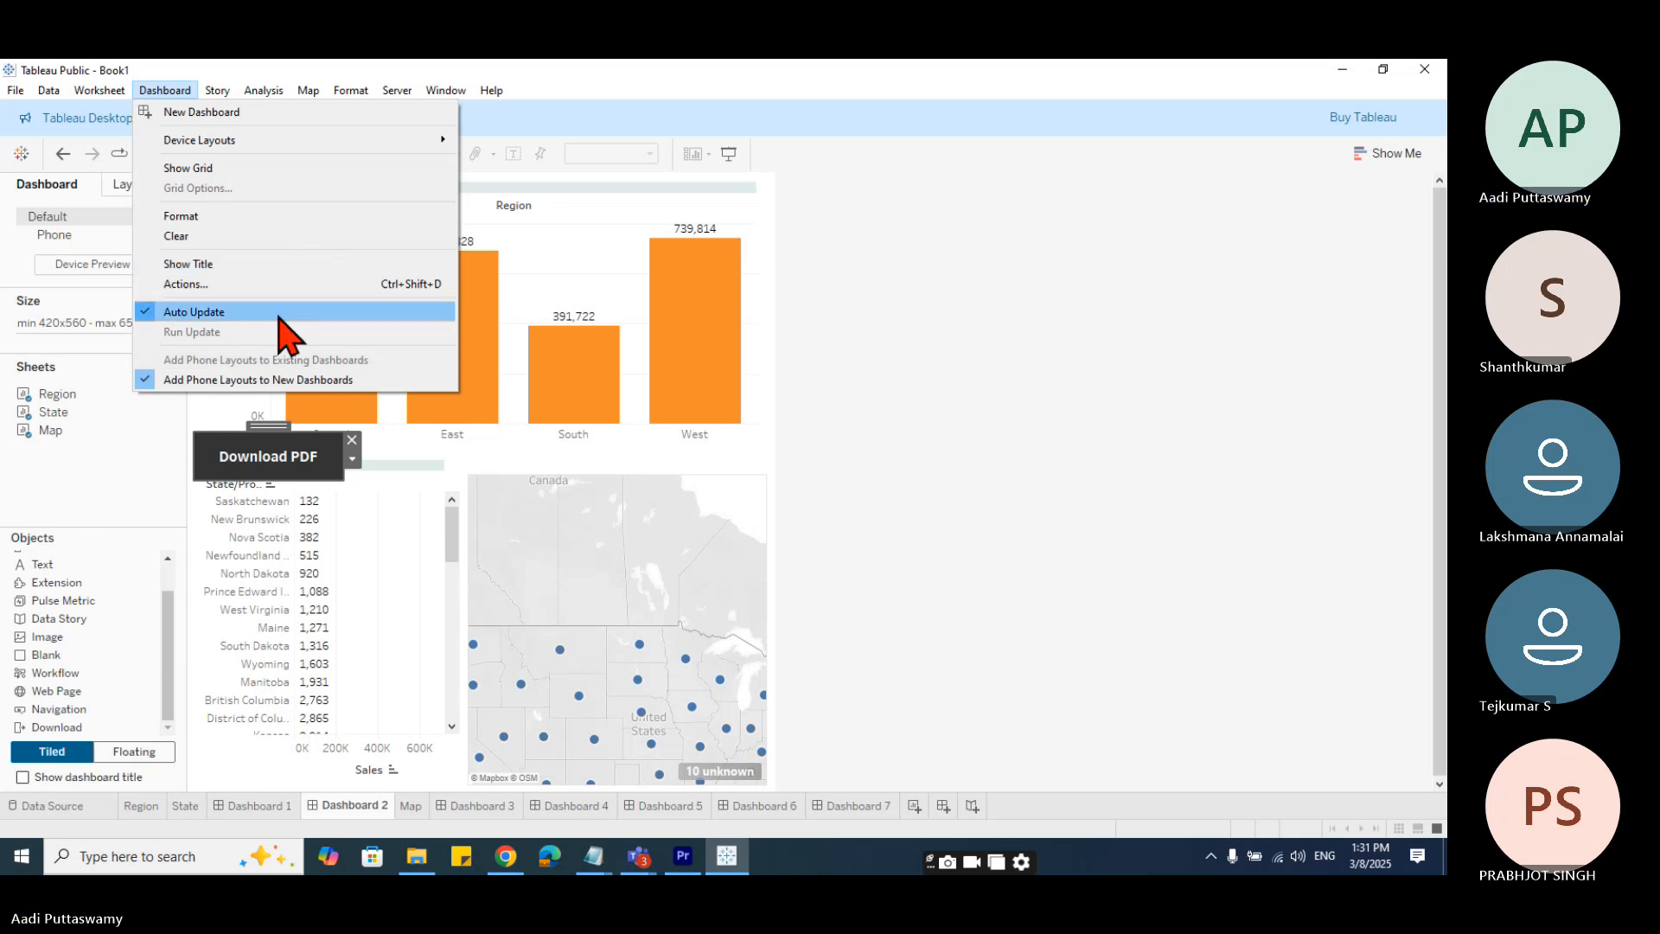
{"action": "left_click", "coordinate": [884, 455]}
{"action": "left_click", "coordinate": [48, 89]}
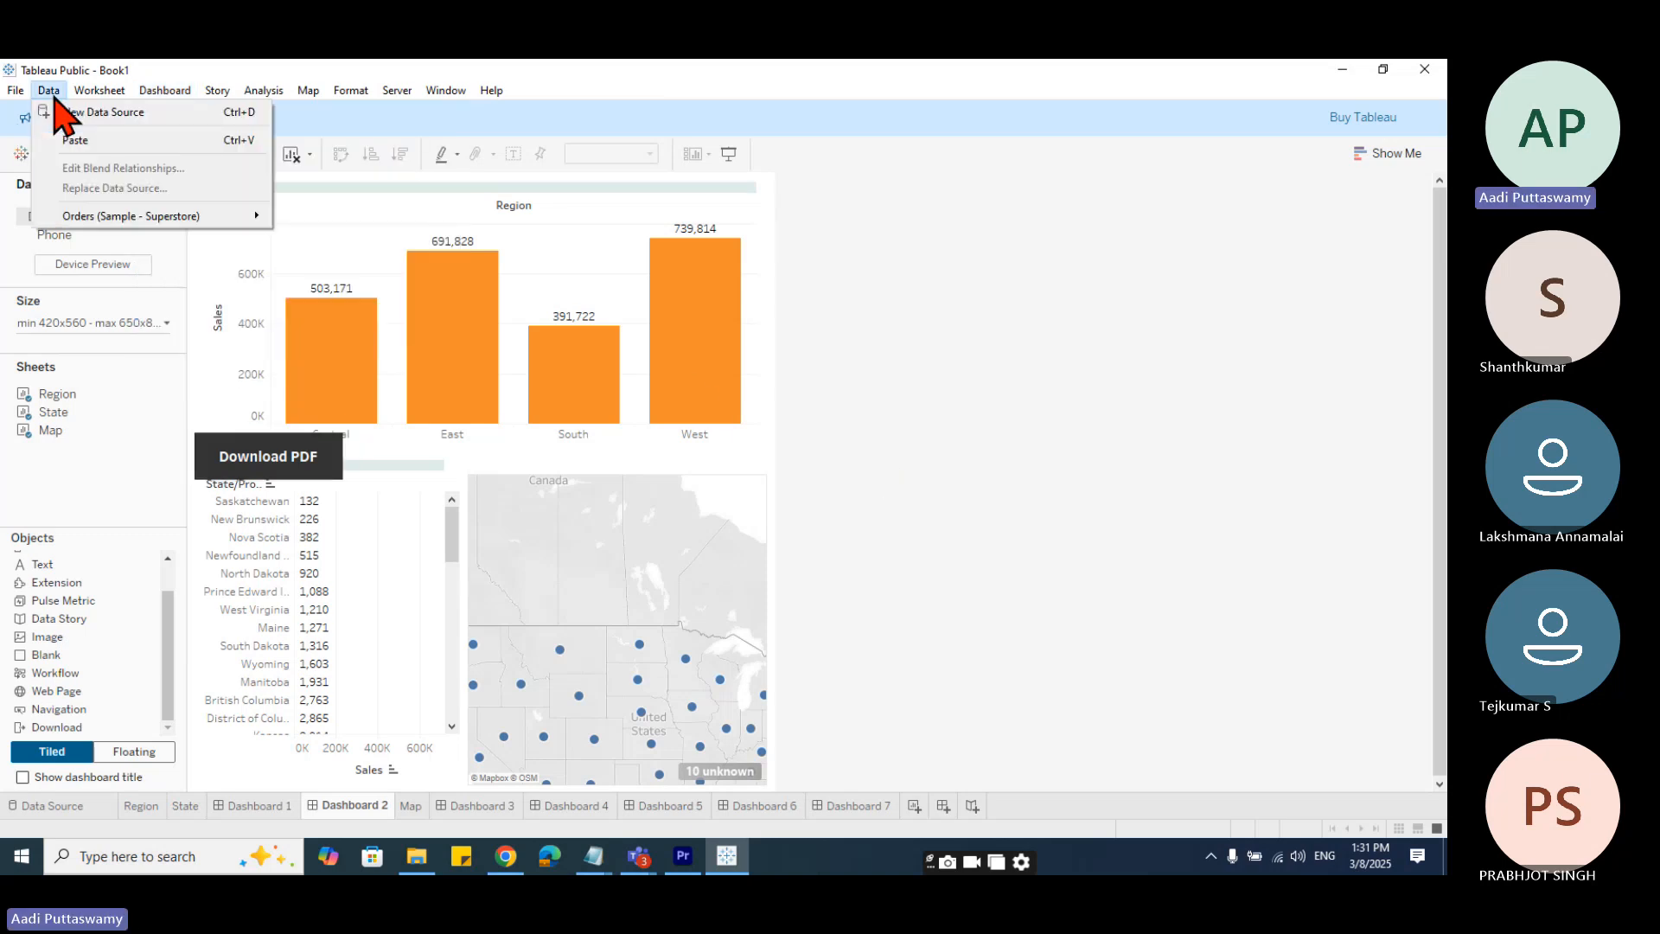
{"action": "left_click", "coordinate": [99, 90]}
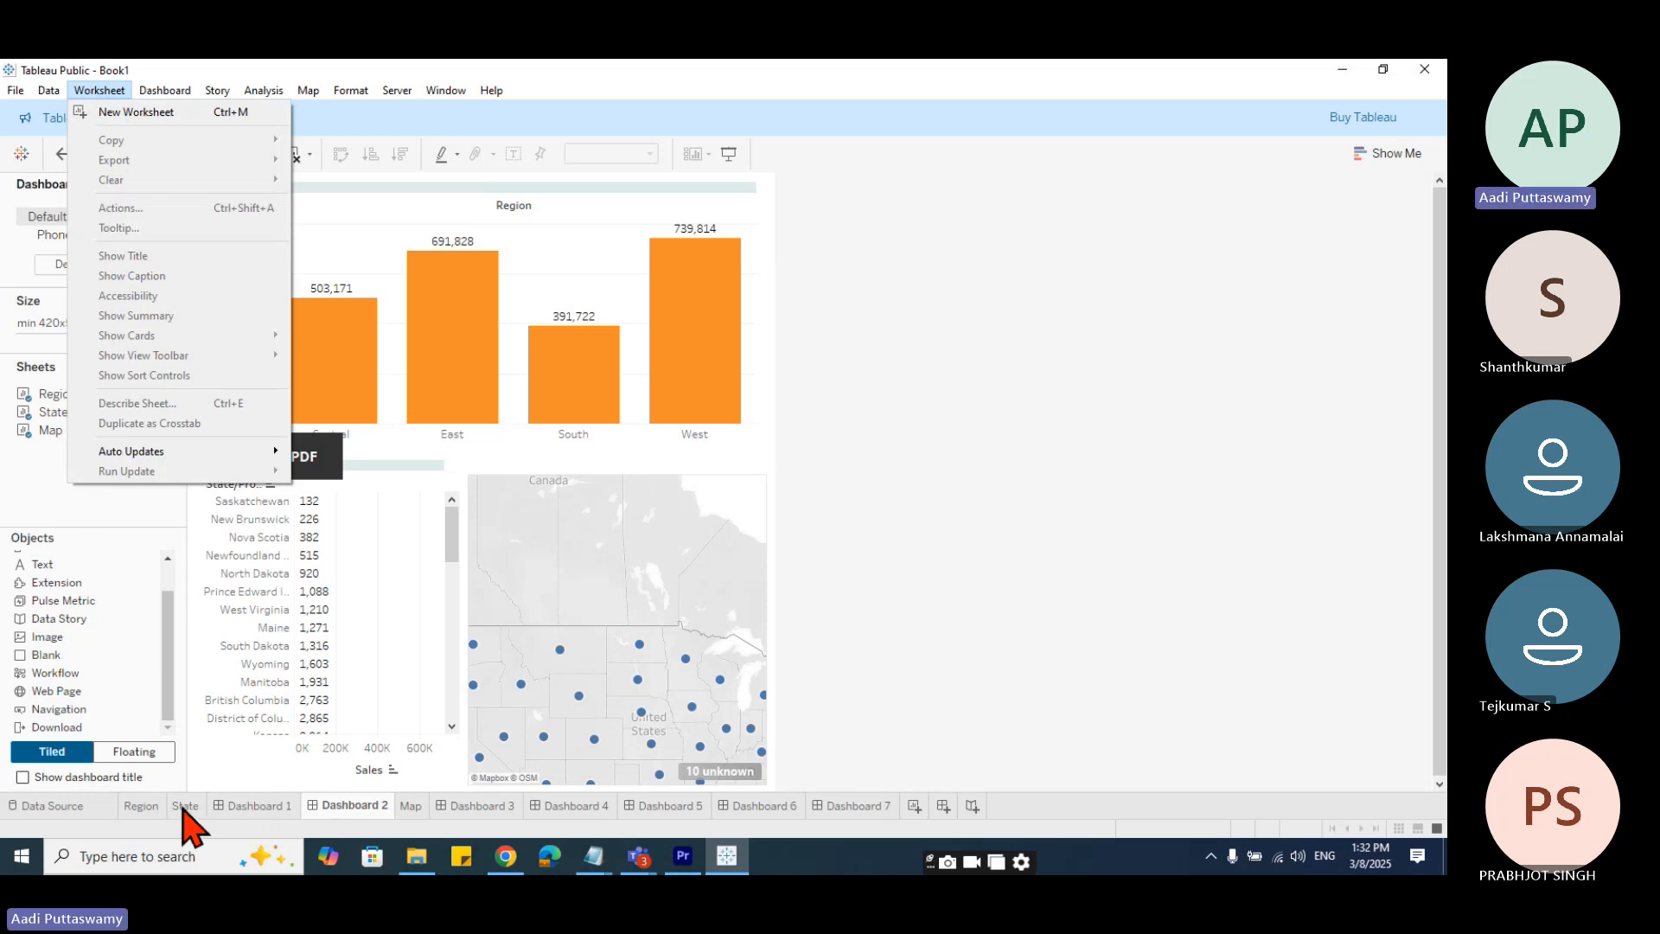
- Examine the Copy, Export and Clear worksheet commands on the Region sheet and check its Sales axis
{"action": "left_click", "coordinate": [141, 805]}
{"action": "left_click", "coordinate": [99, 90]}
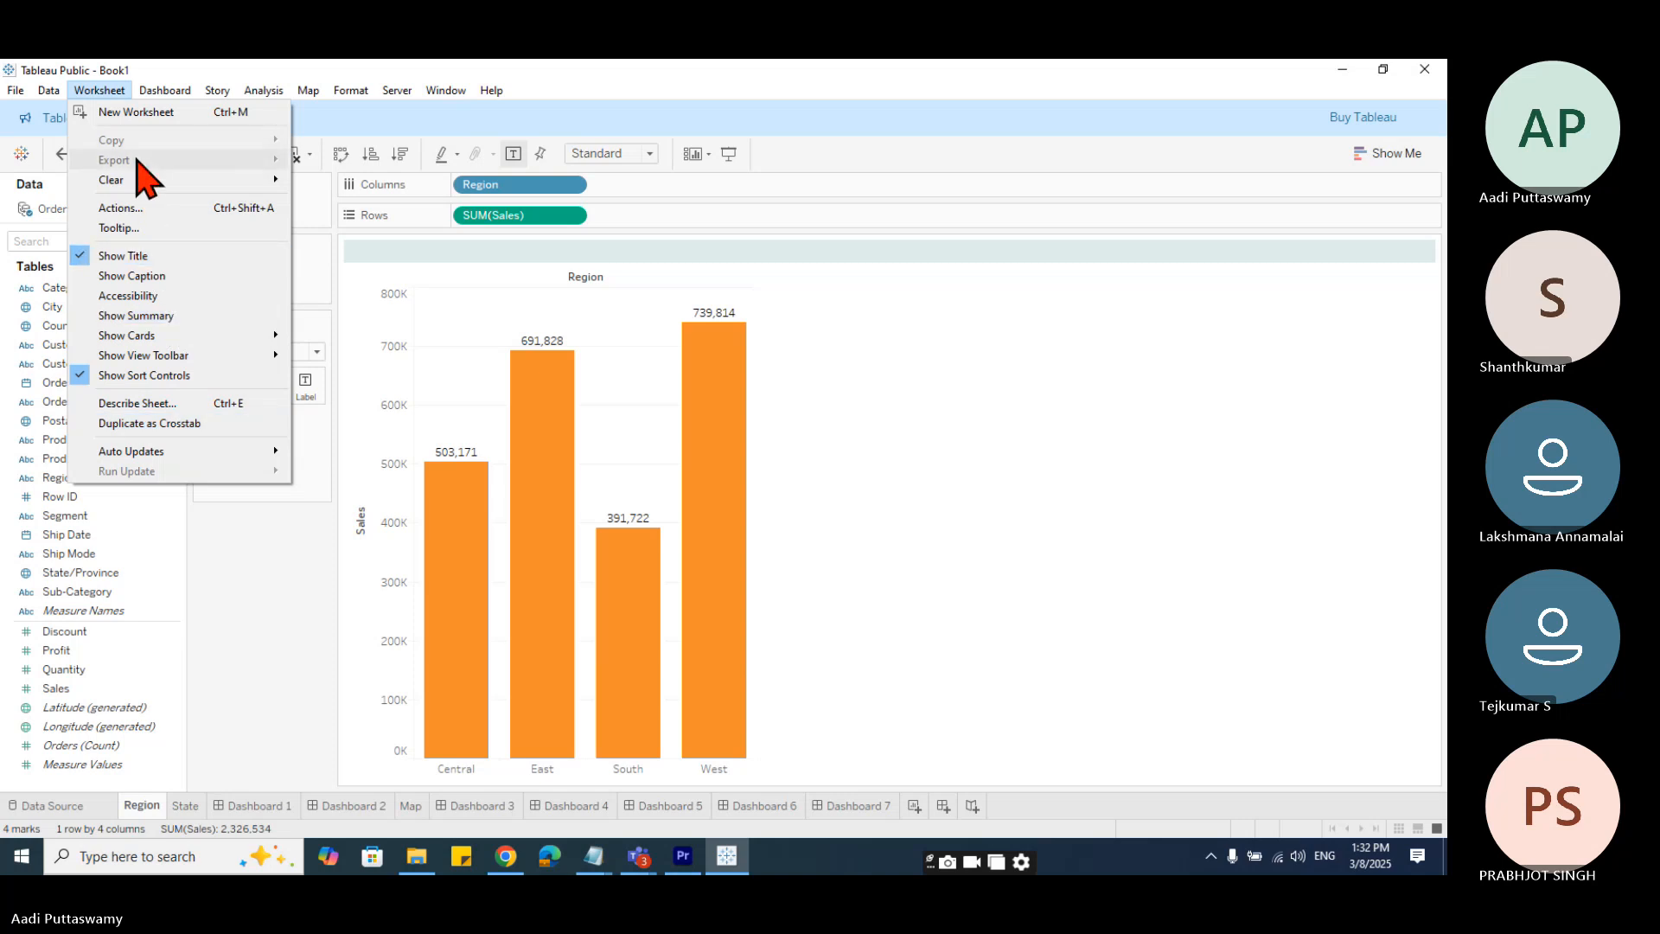
{"action": "left_click", "coordinate": [550, 289]}
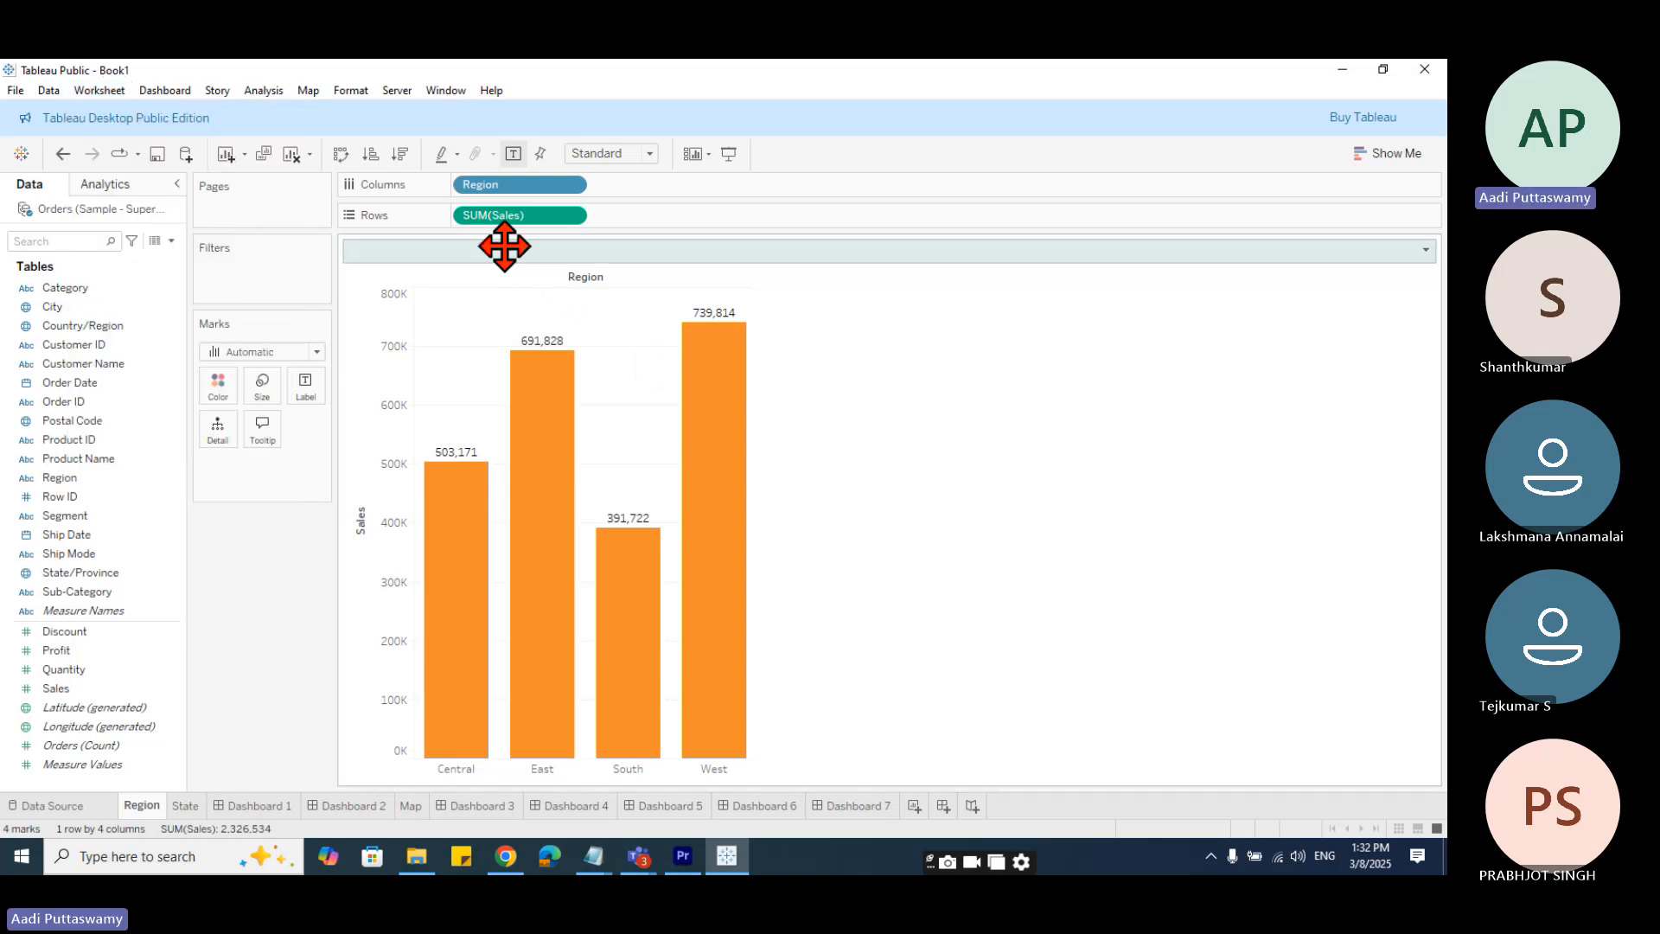
{"action": "left_click", "coordinate": [99, 90]}
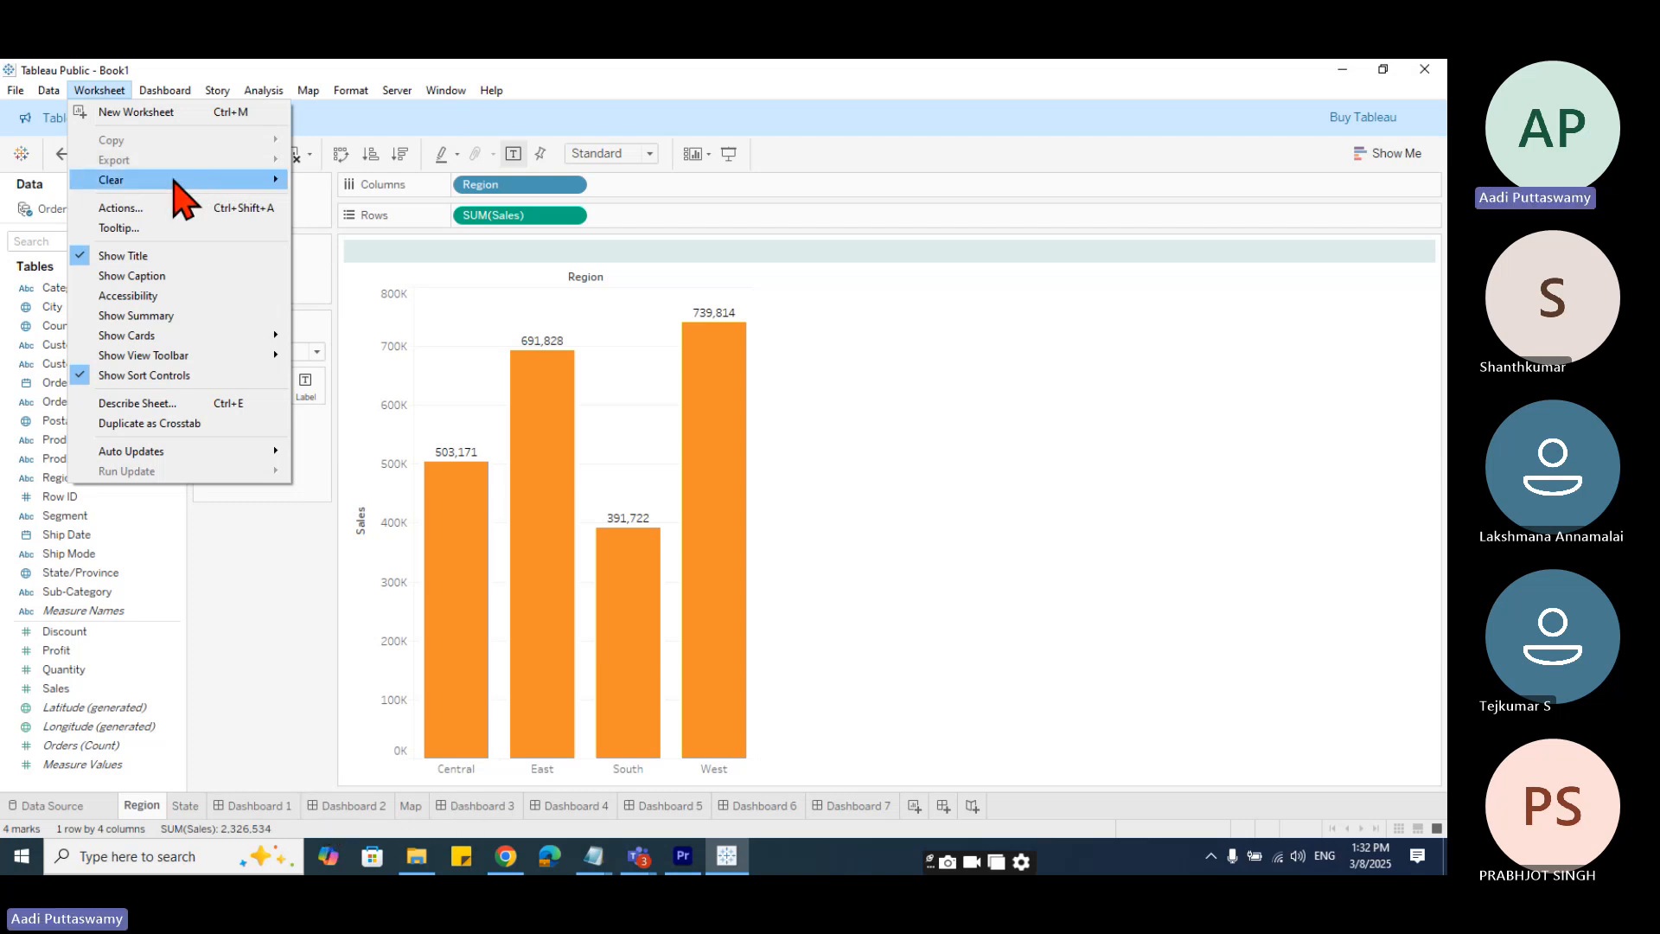
{"action": "mouse_move", "coordinate": [177, 181]}
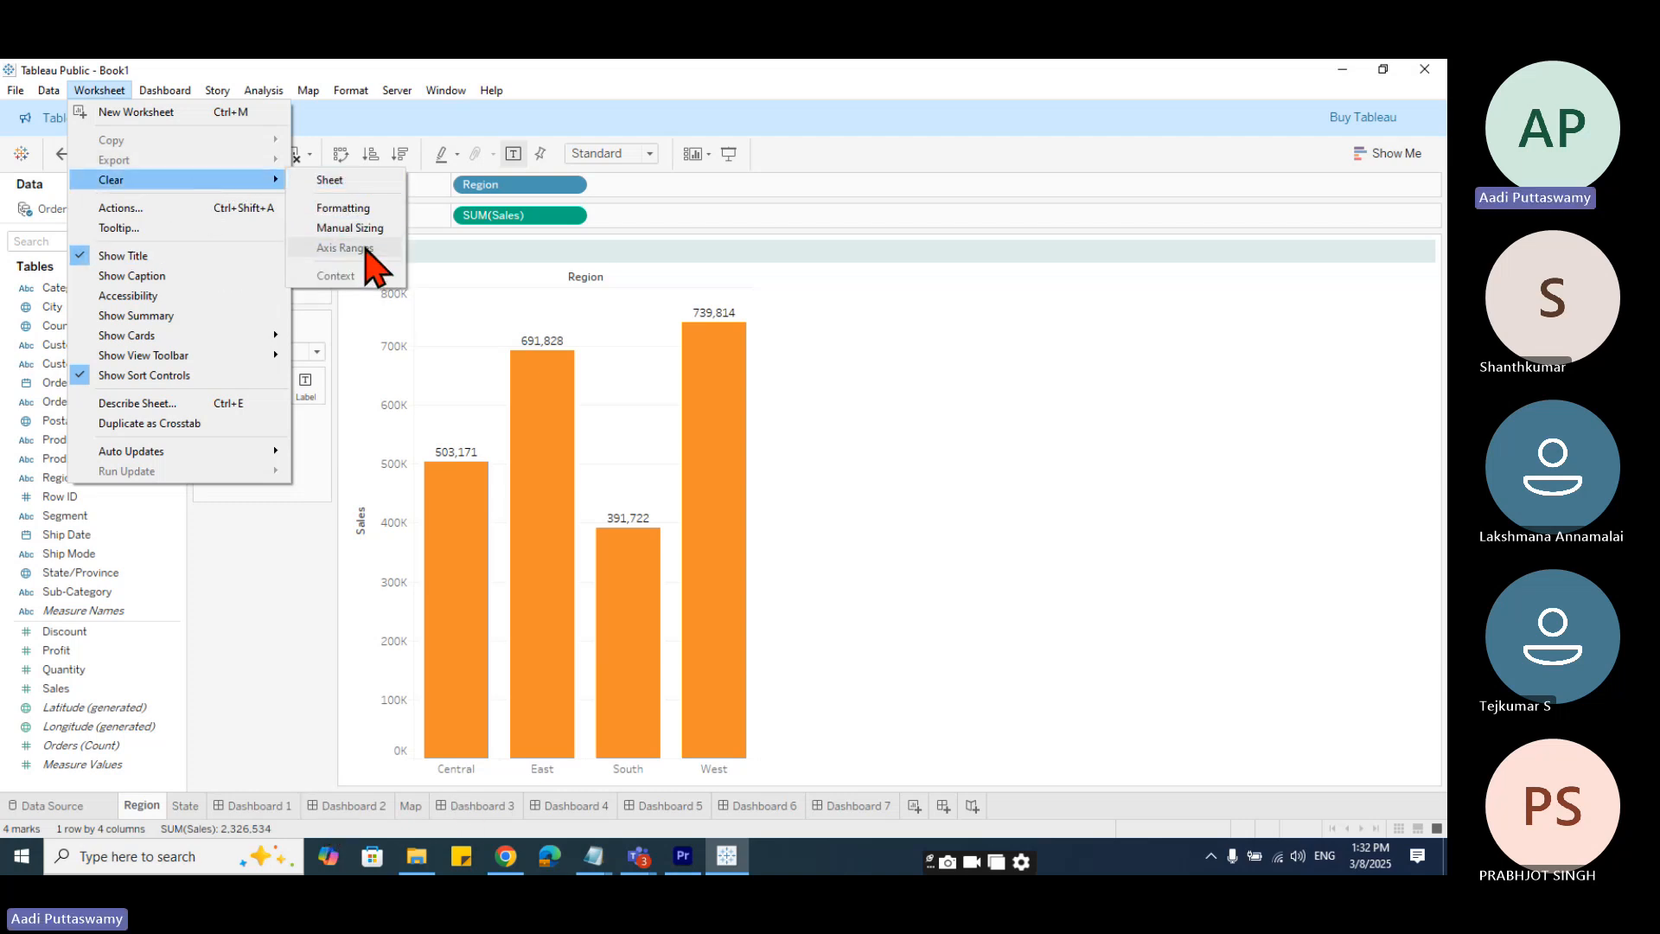
{"action": "left_click", "coordinate": [856, 761]}
{"action": "left_click", "coordinate": [399, 754]}
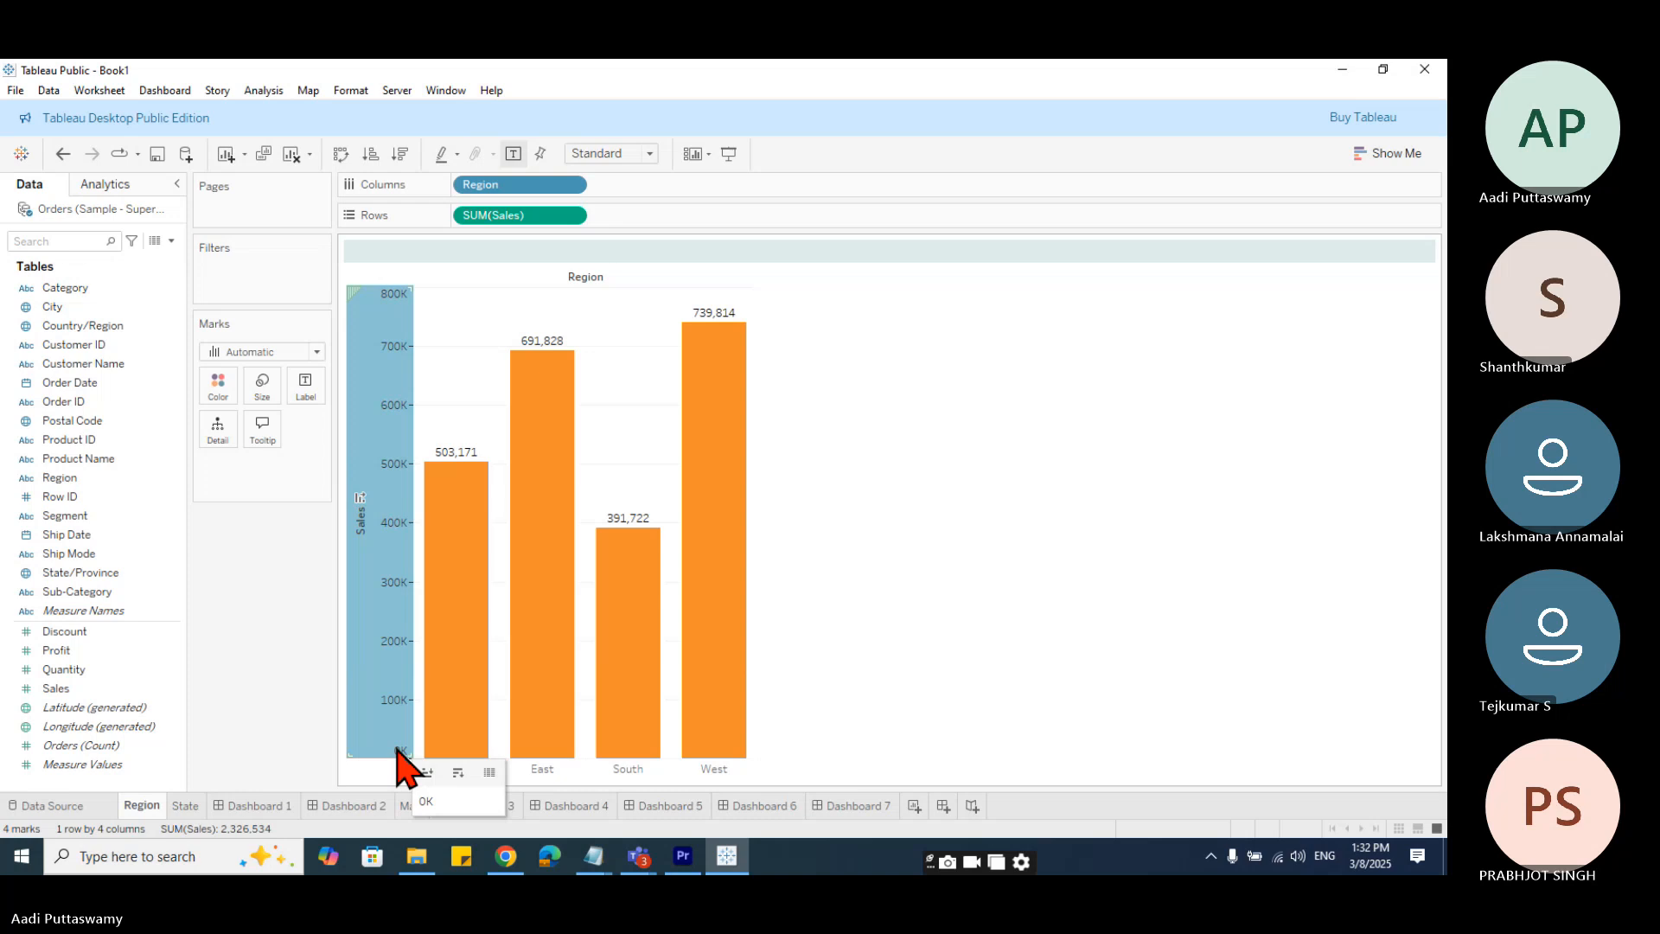
{"action": "left_click", "coordinate": [462, 301]}
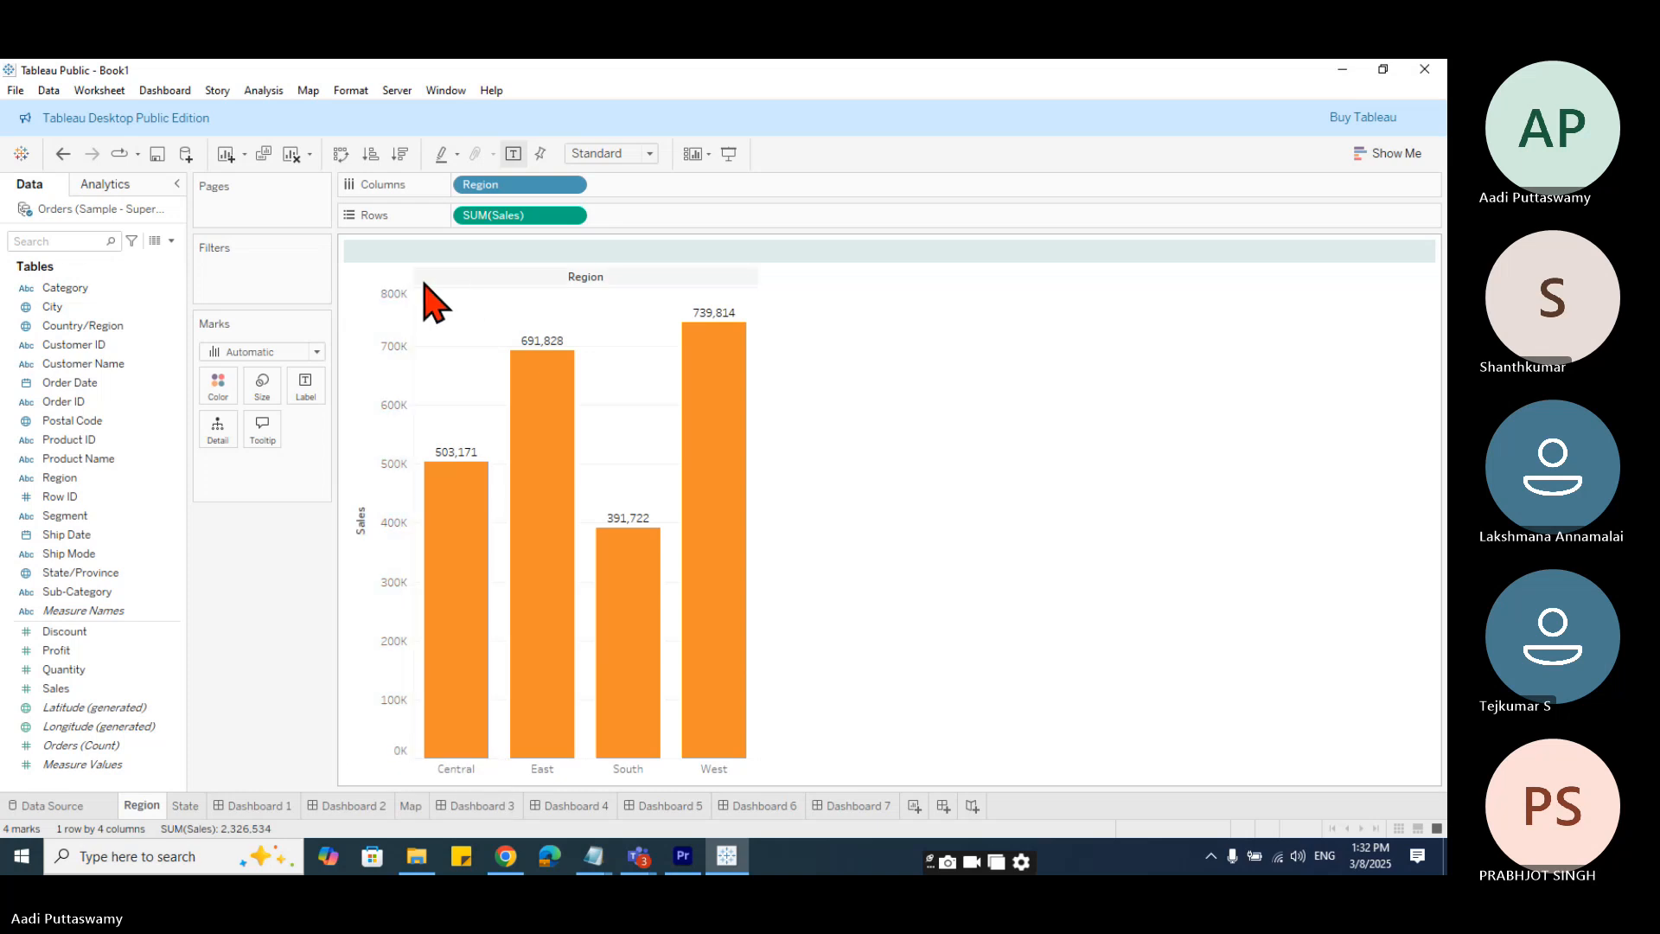
{"action": "left_click", "coordinate": [99, 91]}
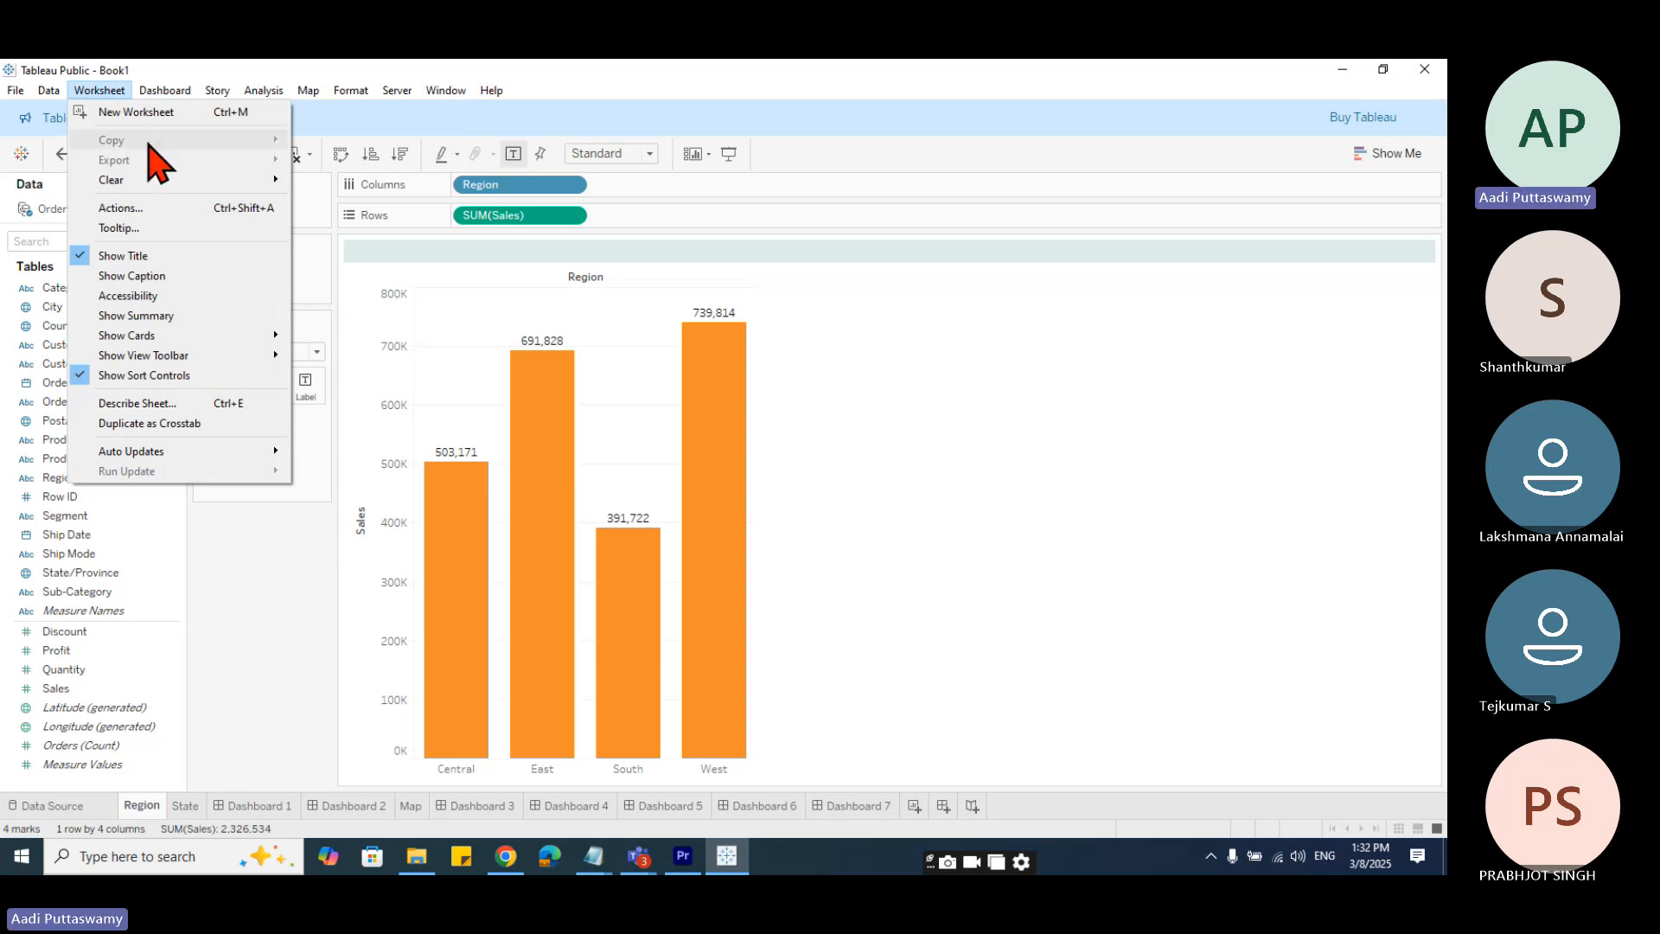
{"action": "left_click", "coordinate": [678, 292]}
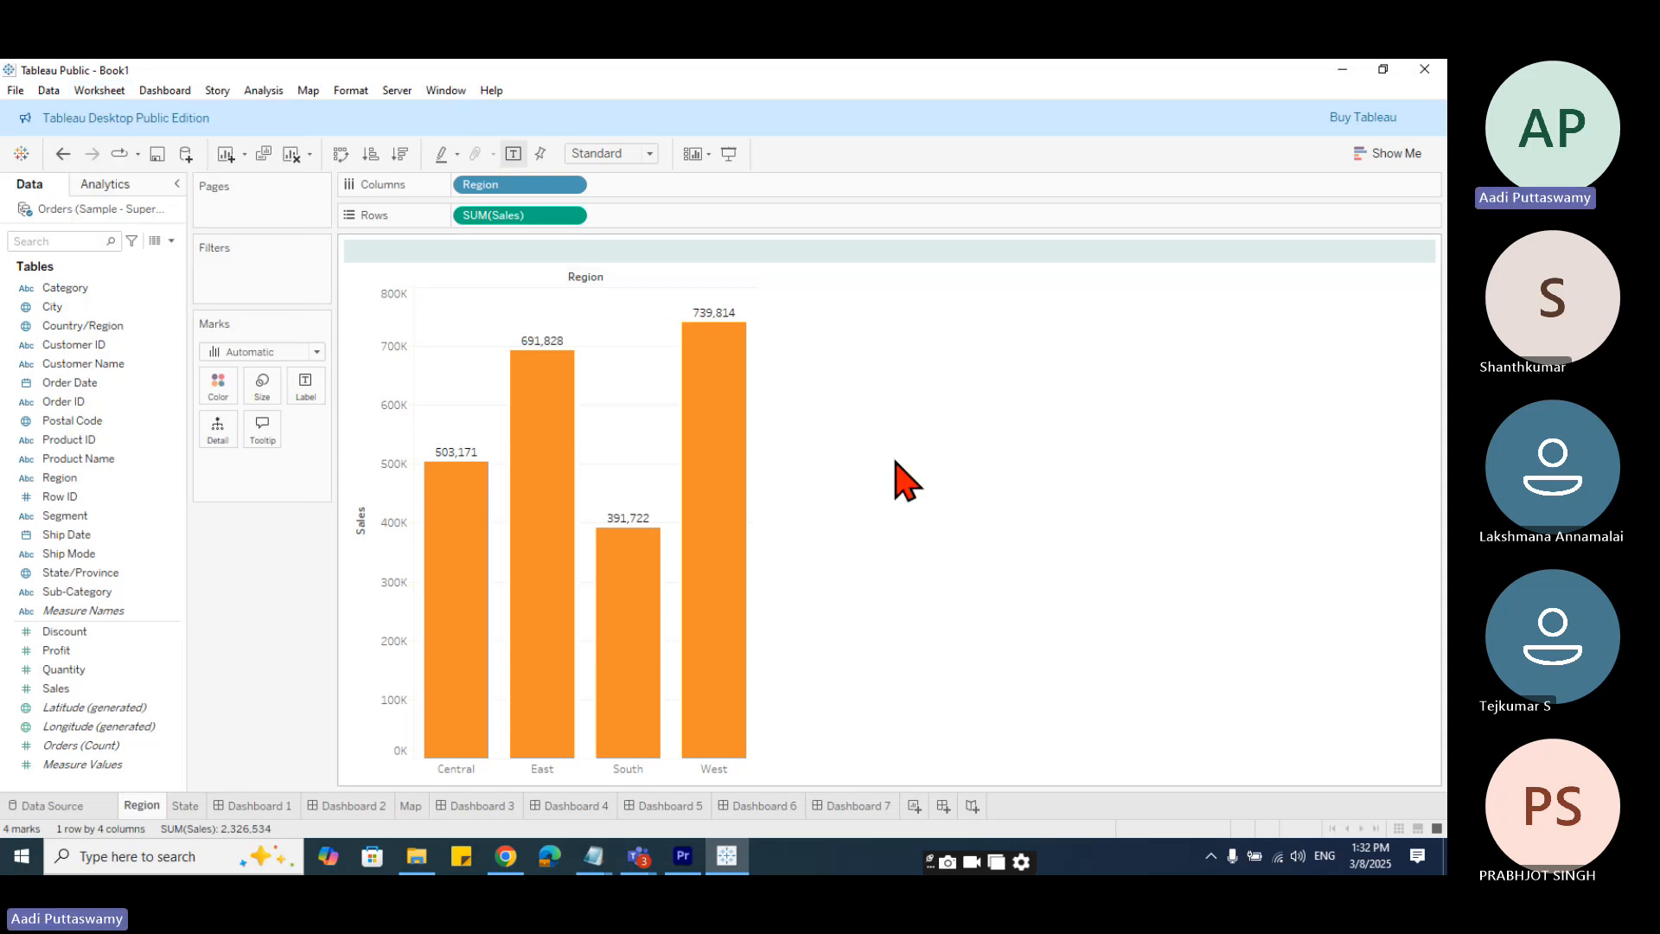
- Review the dashboard commands, including Device Layouts, on Dashboard 3
{"action": "left_click", "coordinate": [476, 806]}
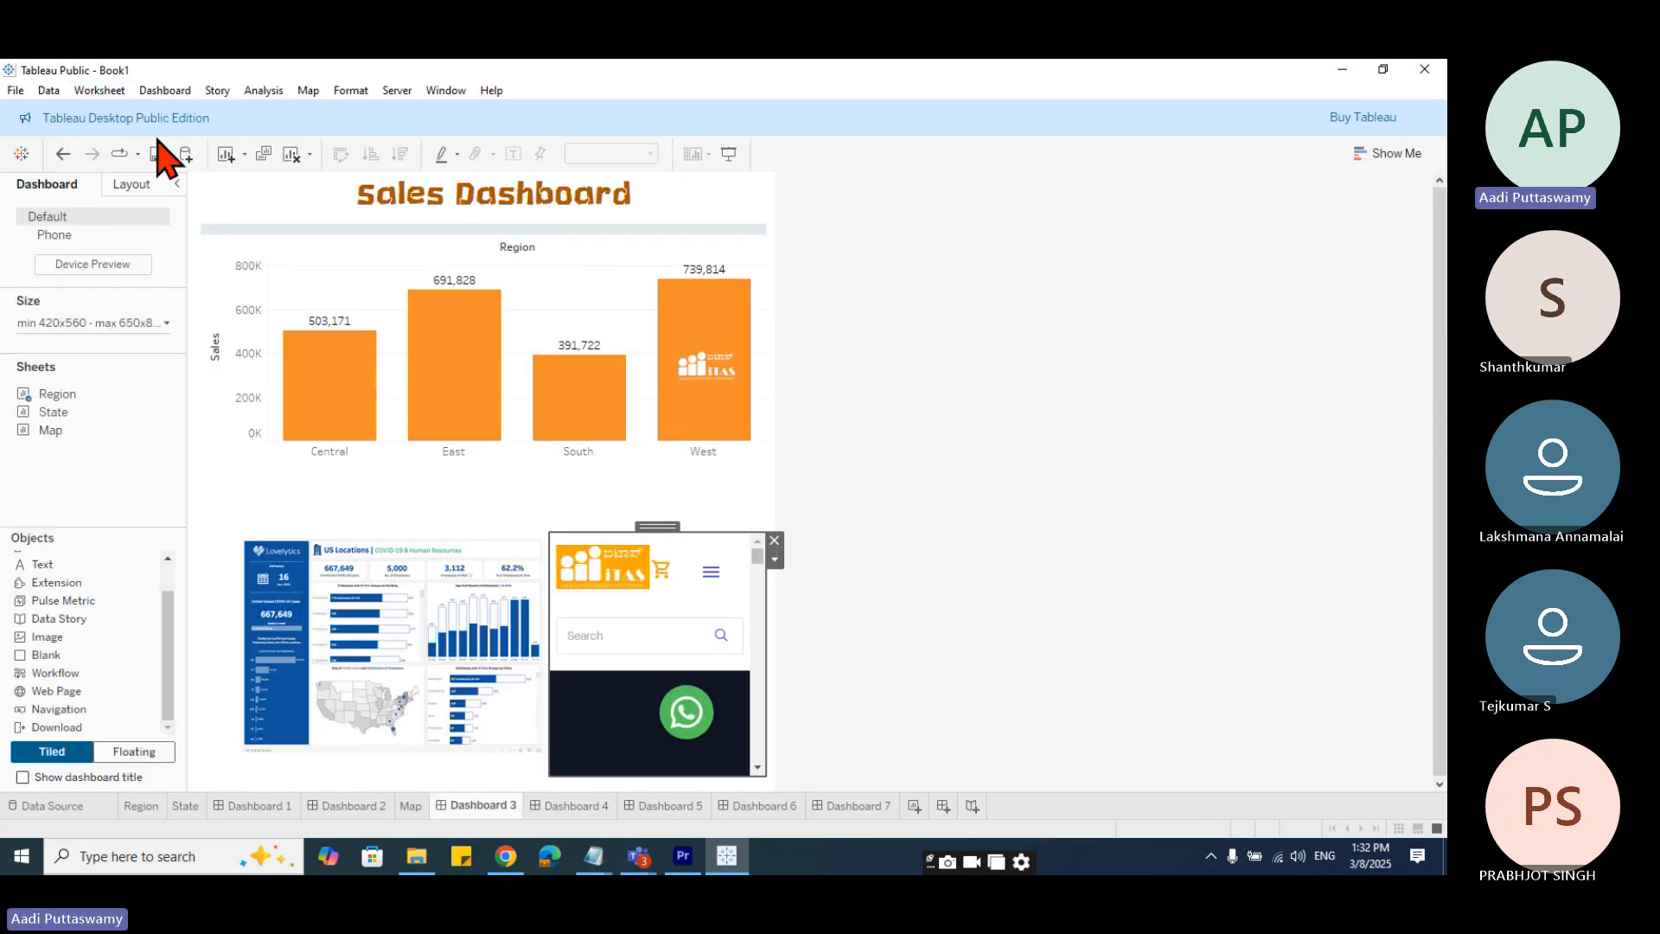
{"action": "left_click", "coordinate": [157, 91]}
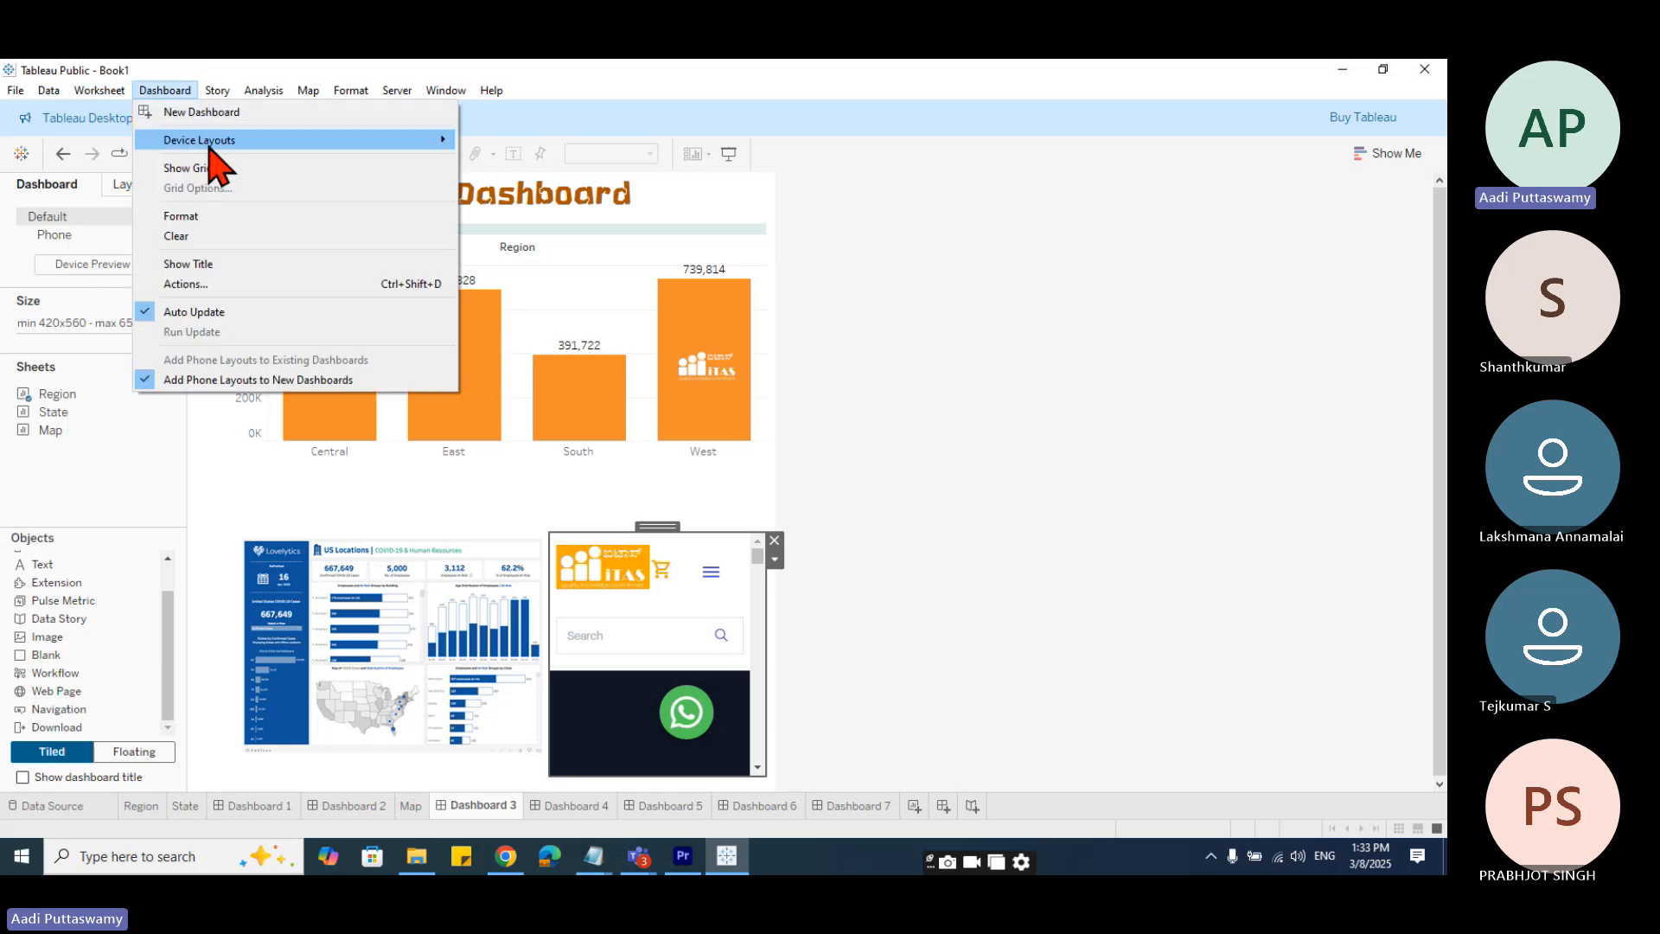
{"action": "mouse_move", "coordinate": [208, 145]}
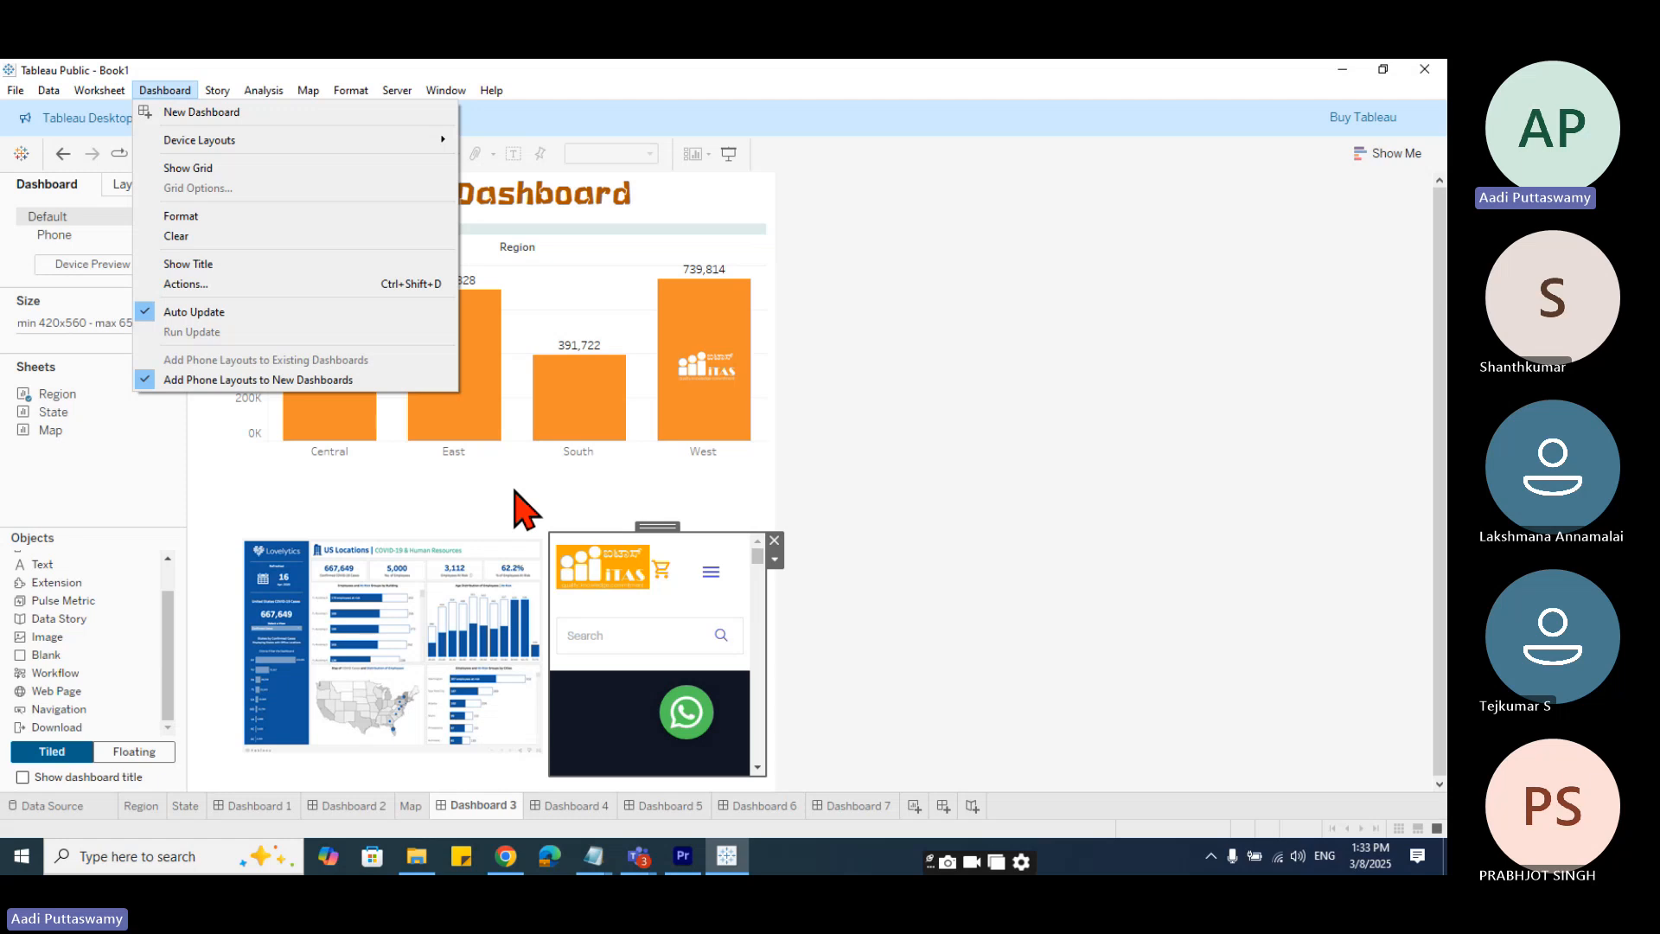
{"action": "left_click", "coordinate": [908, 529]}
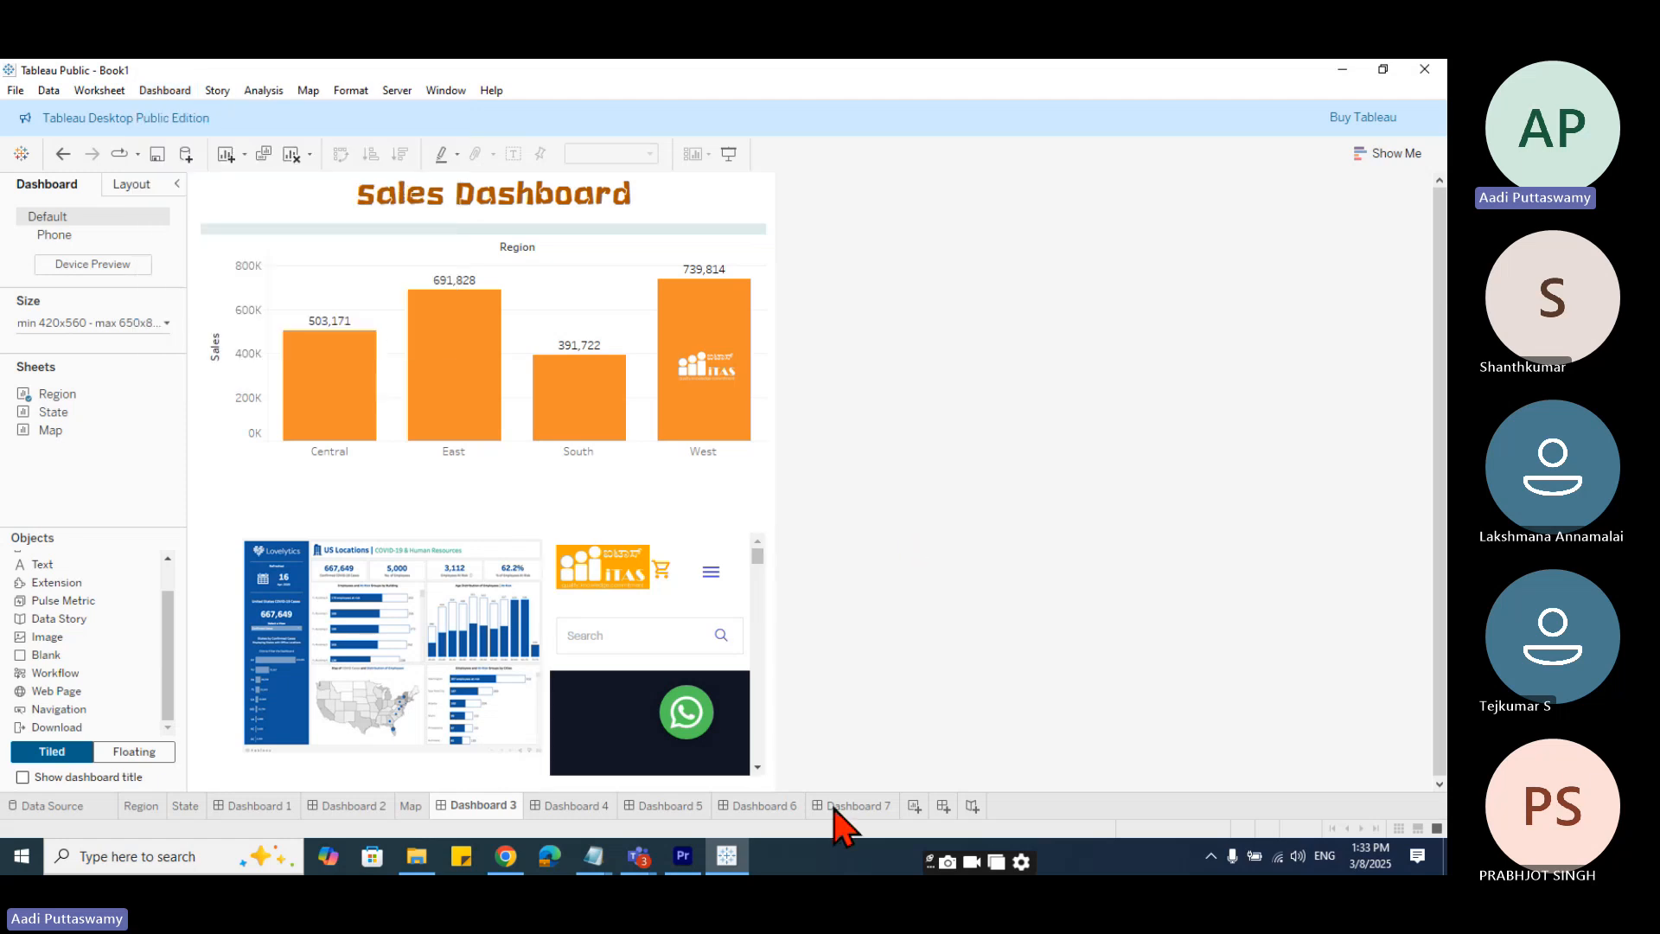
- Add a new blank story to the workbook
{"action": "left_click", "coordinate": [971, 807]}
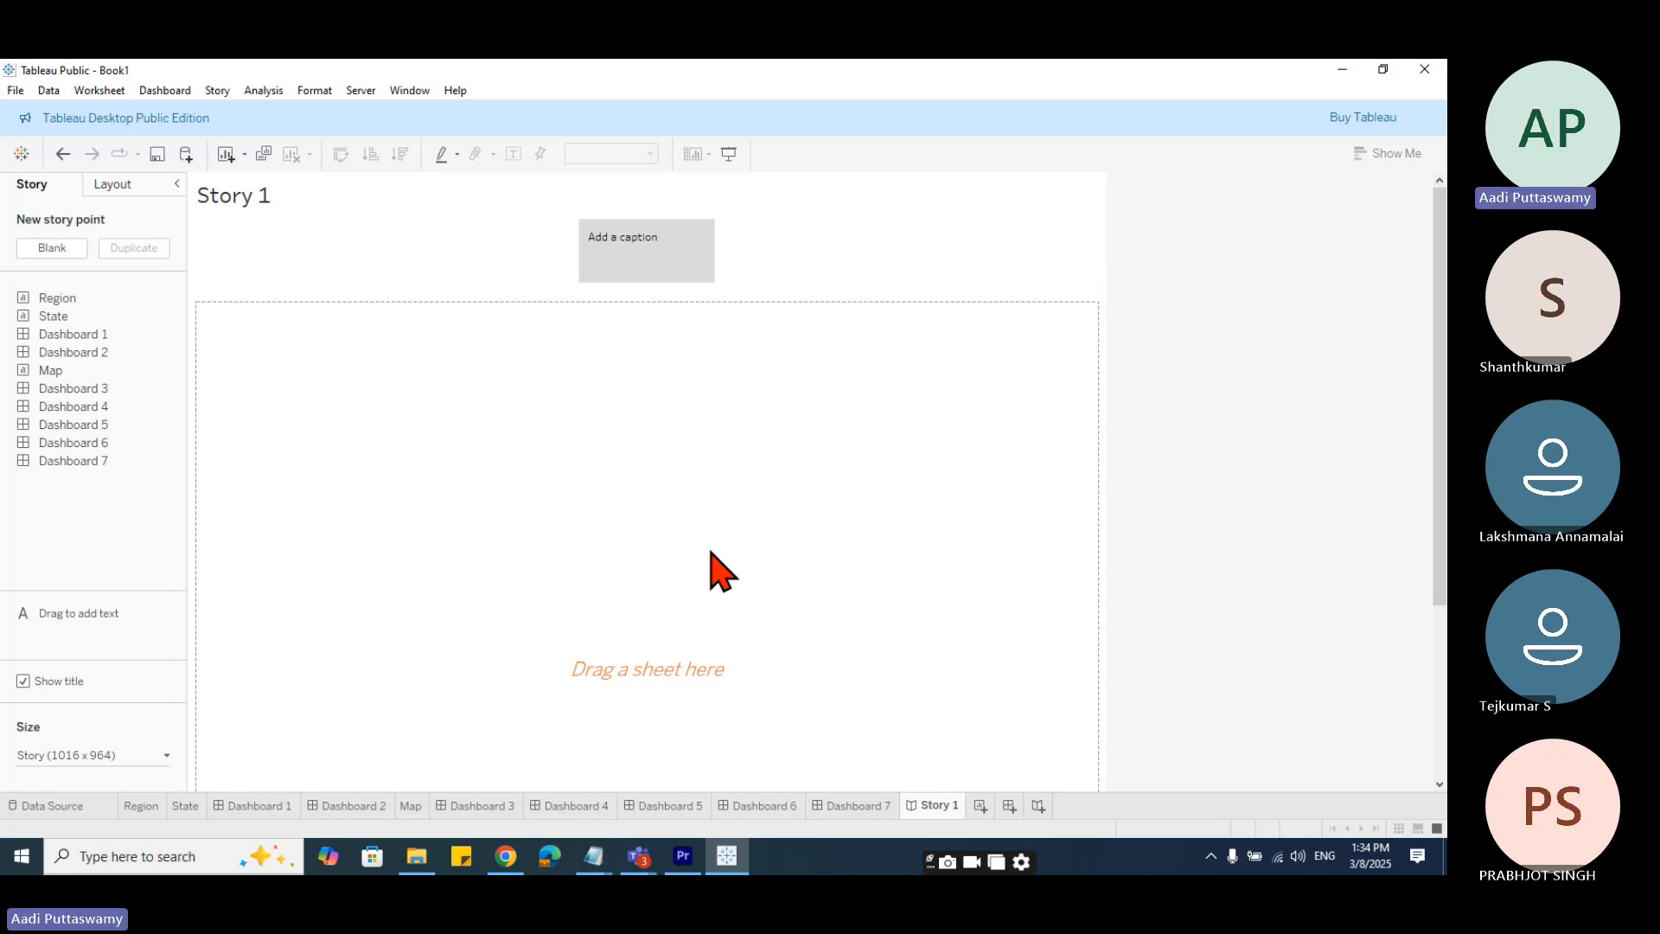
- Switch to the Microsoft Teams meeting, read the meeting chat and open the options for leaving
{"action": "left_click", "coordinate": [638, 856]}
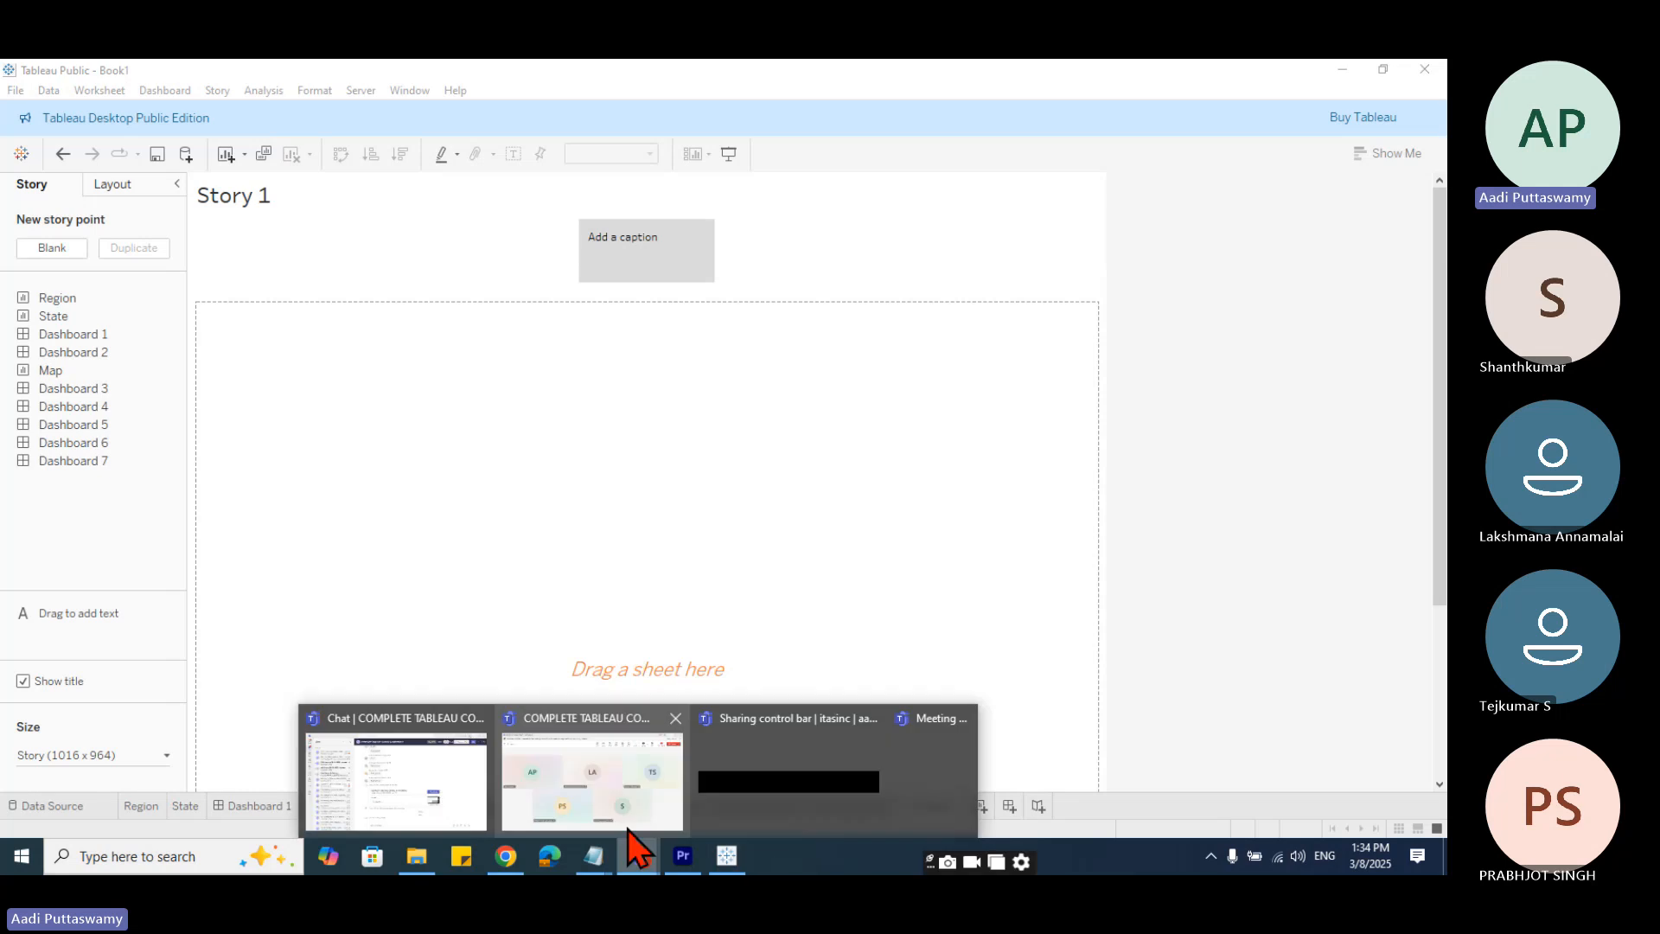
{"action": "left_click", "coordinate": [579, 804]}
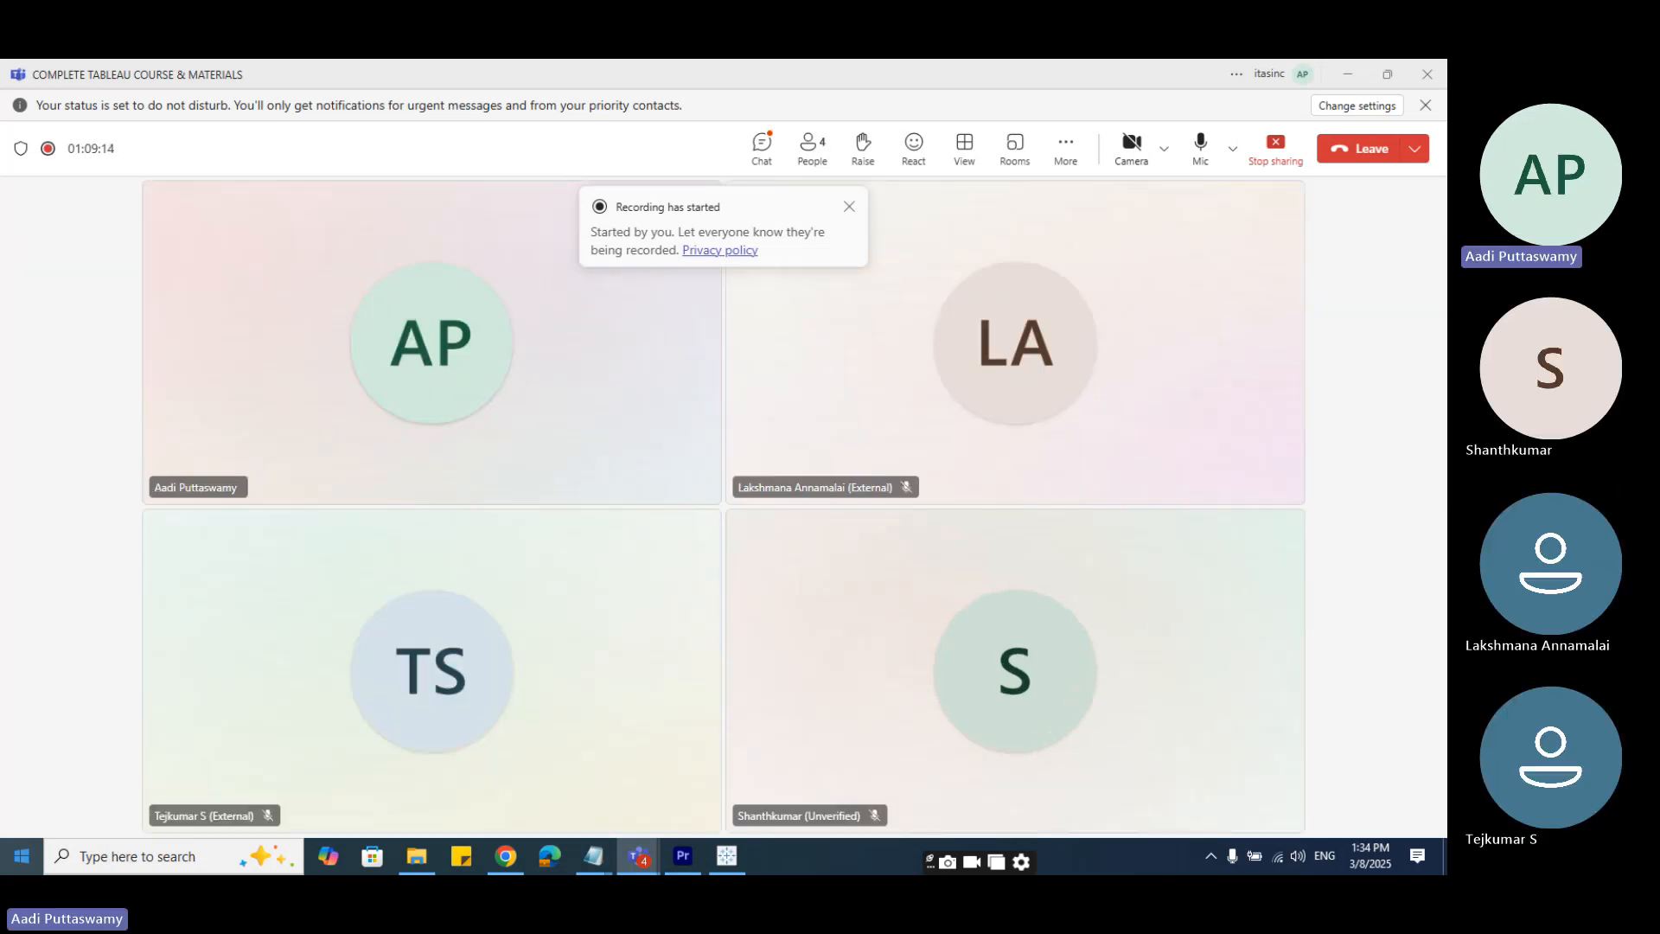
{"action": "left_click", "coordinate": [776, 148]}
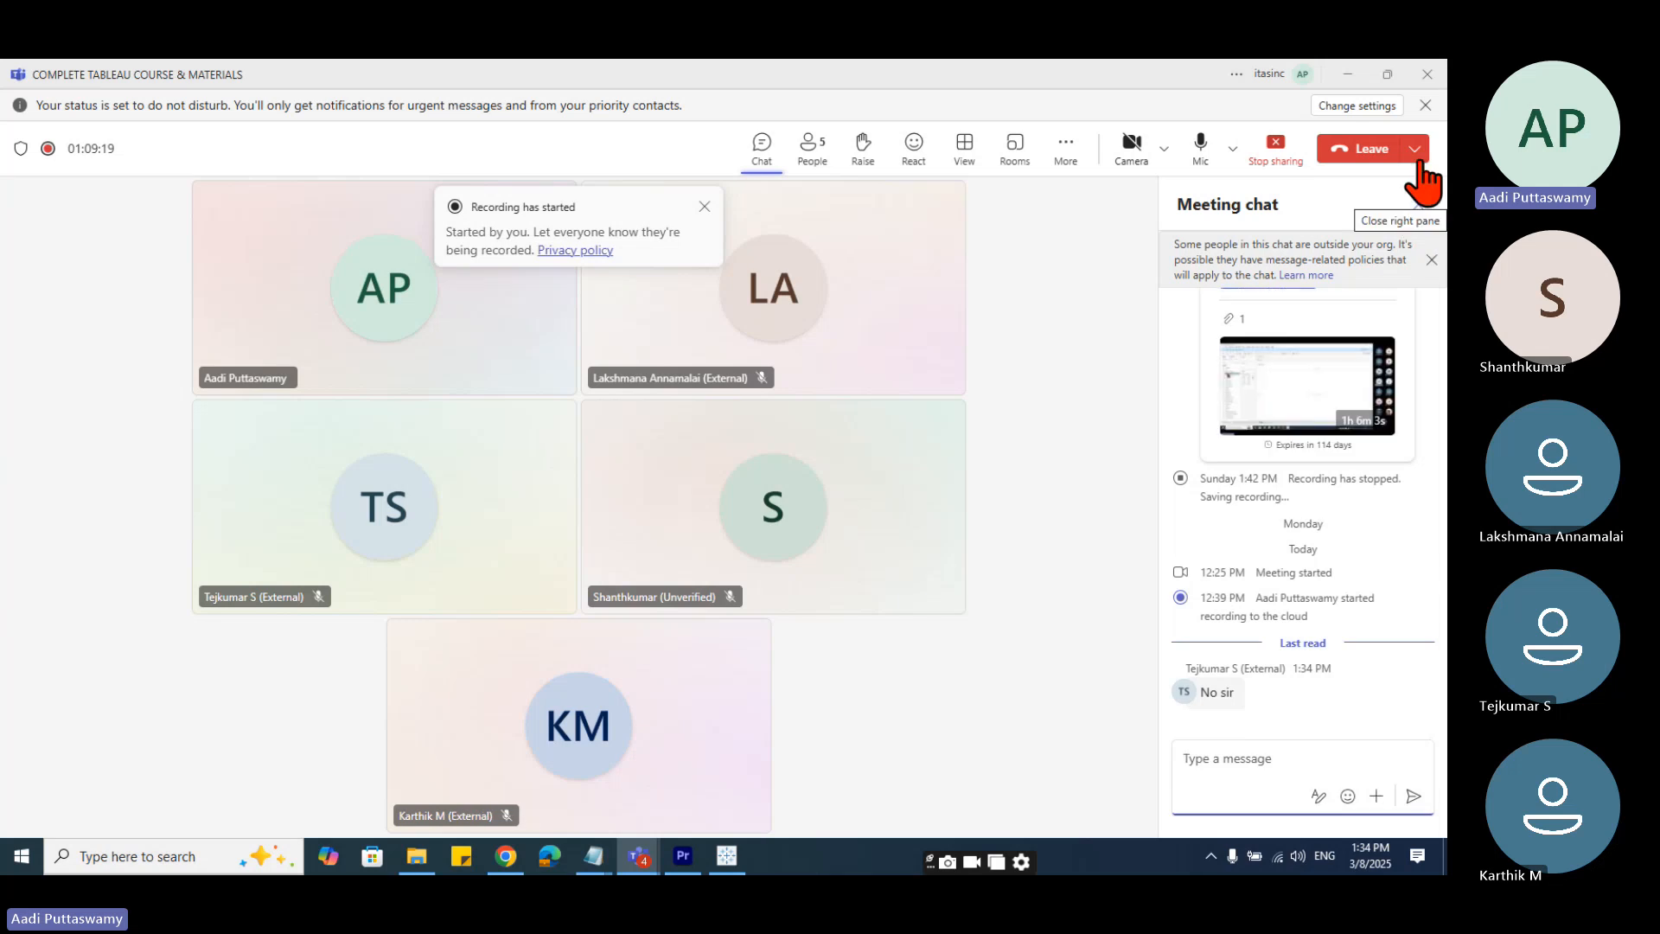
{"action": "left_click", "coordinate": [1415, 149]}
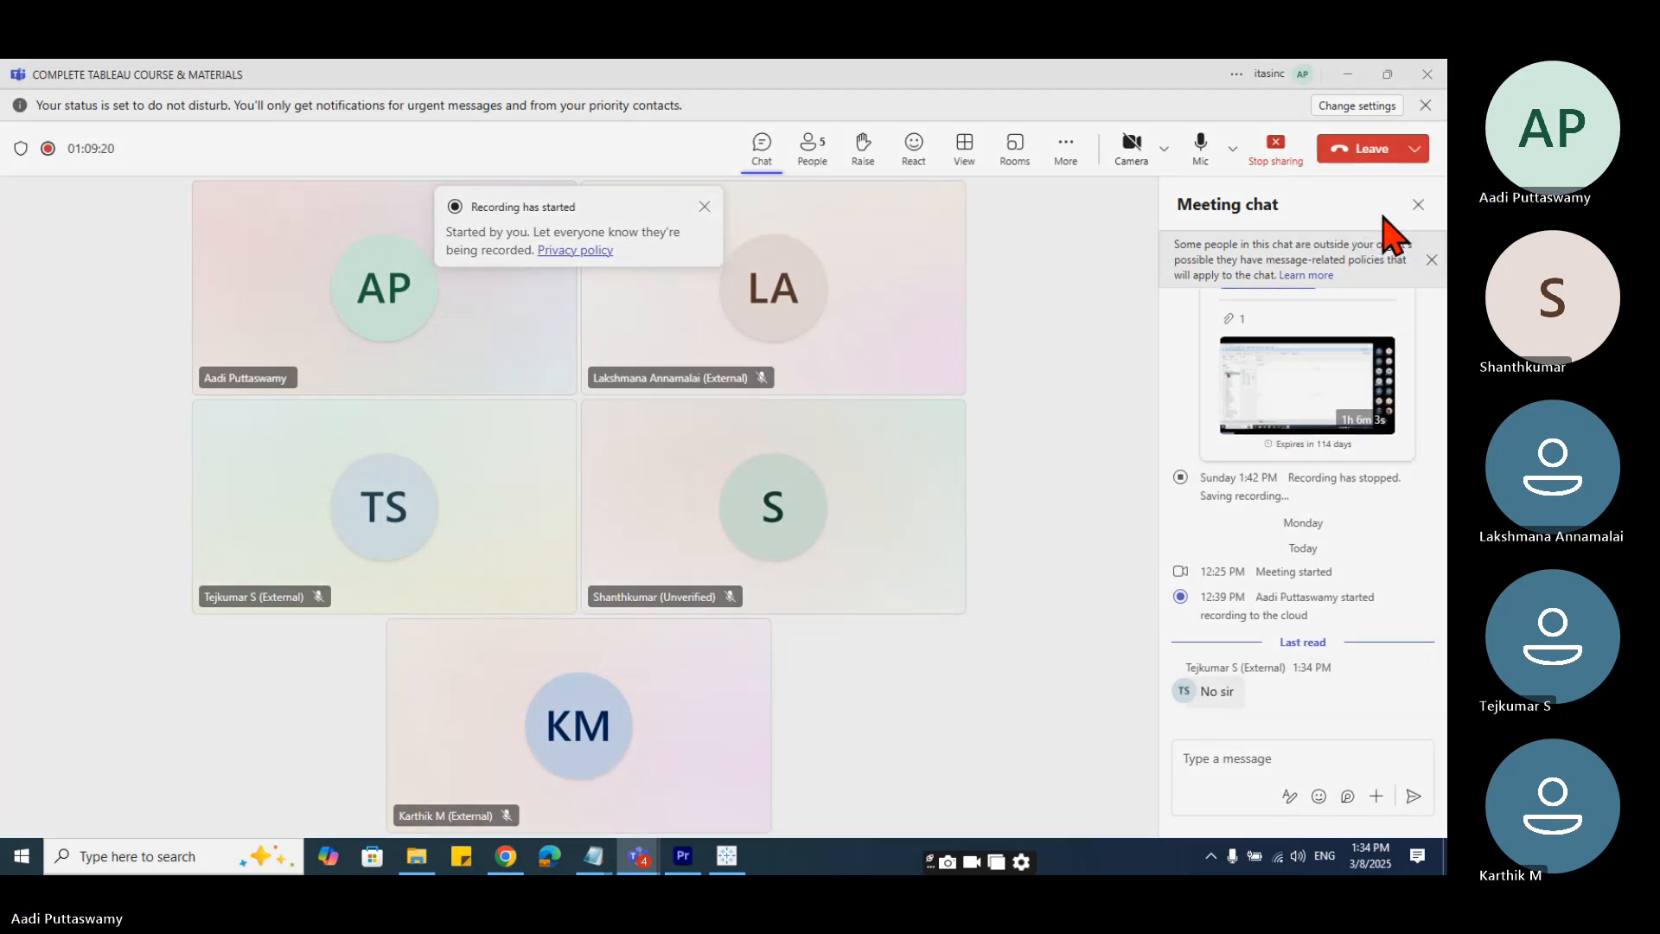